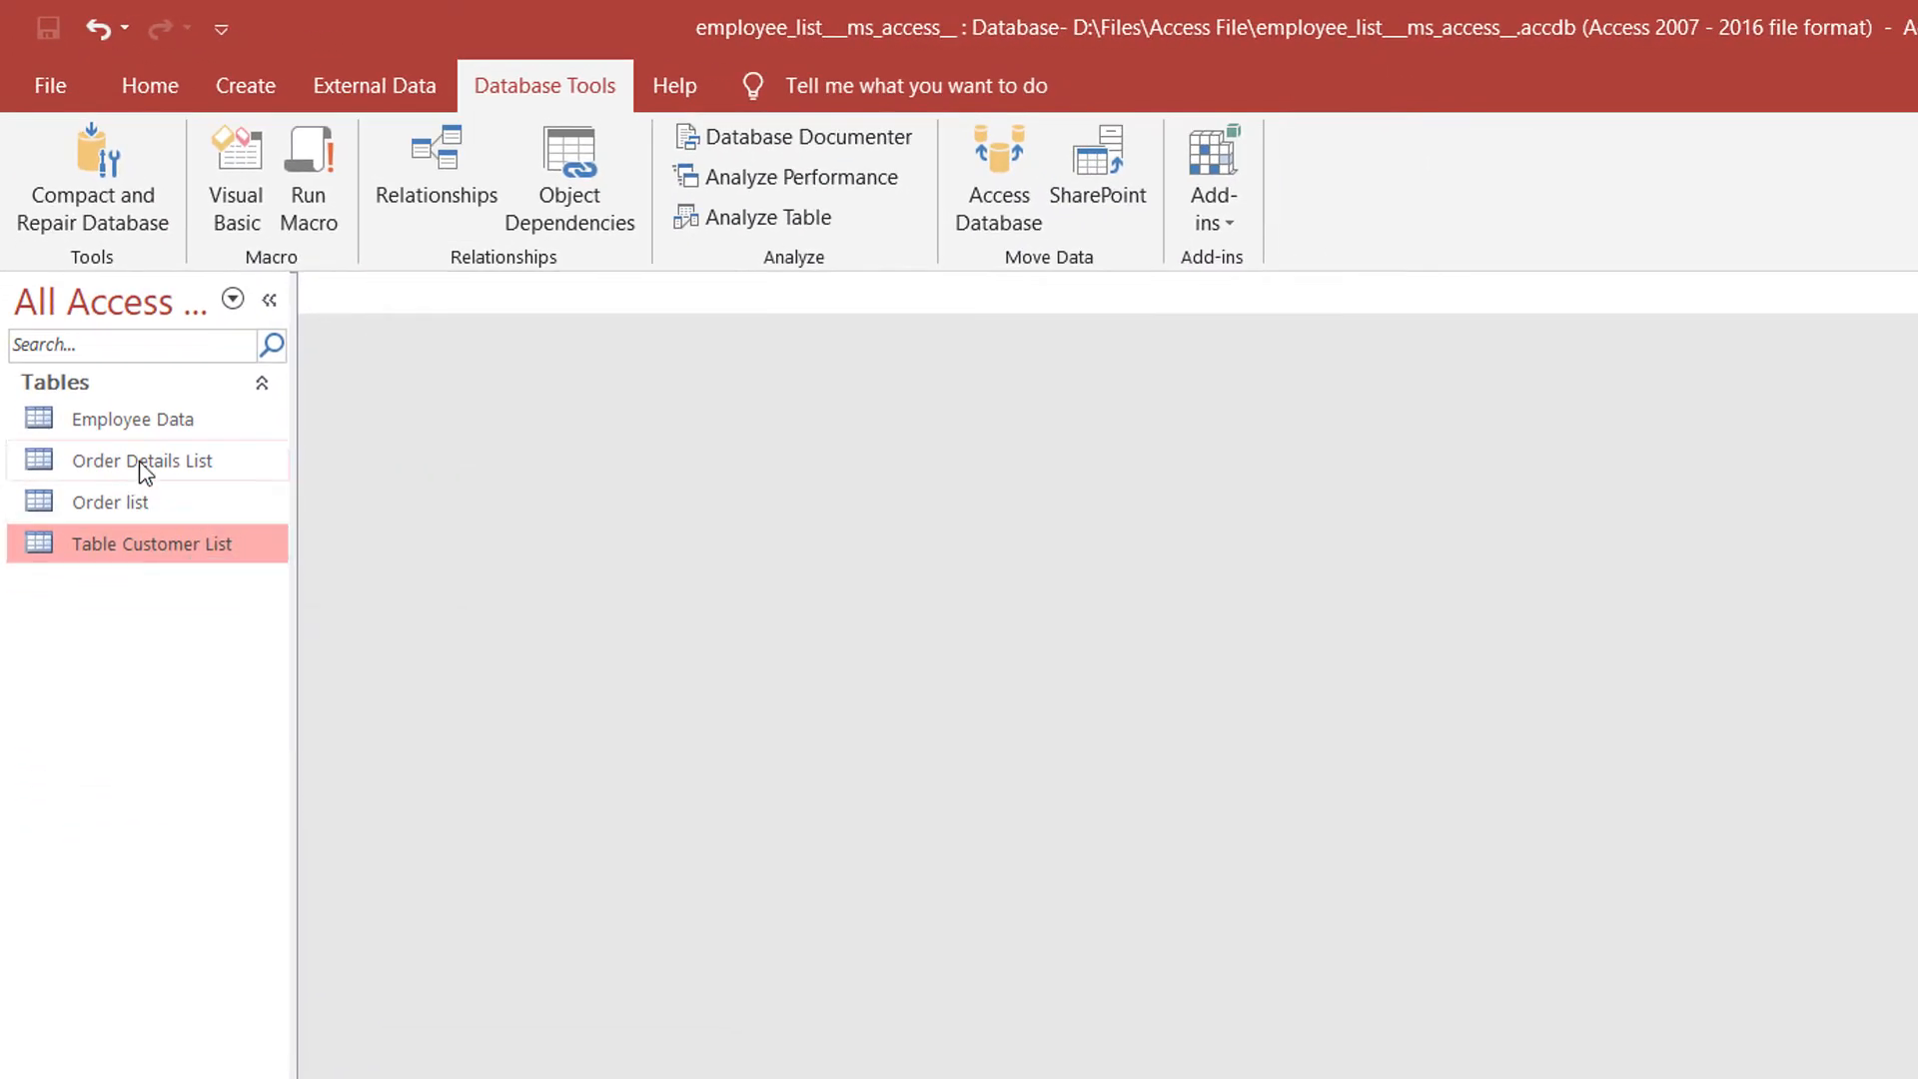
click(211, 660)
click(128, 503)
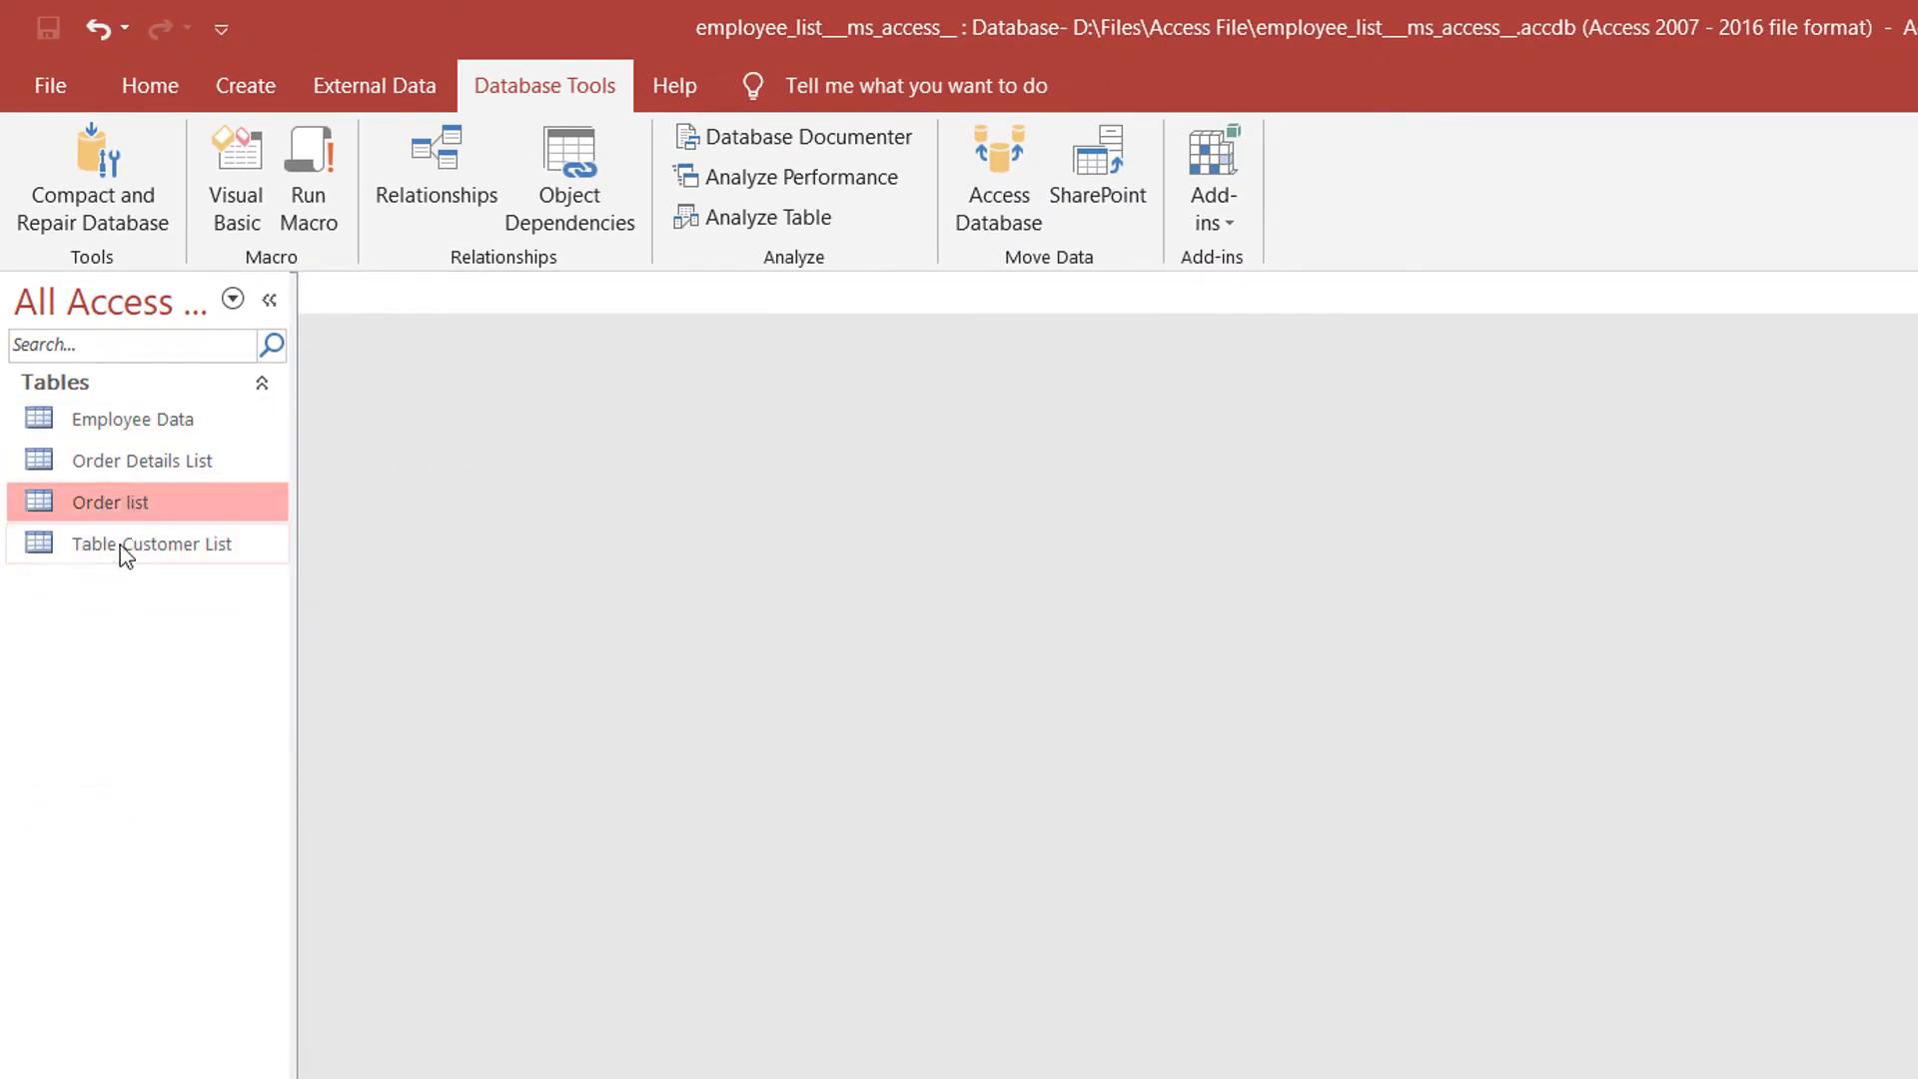
click(122, 545)
click(140, 462)
click(145, 423)
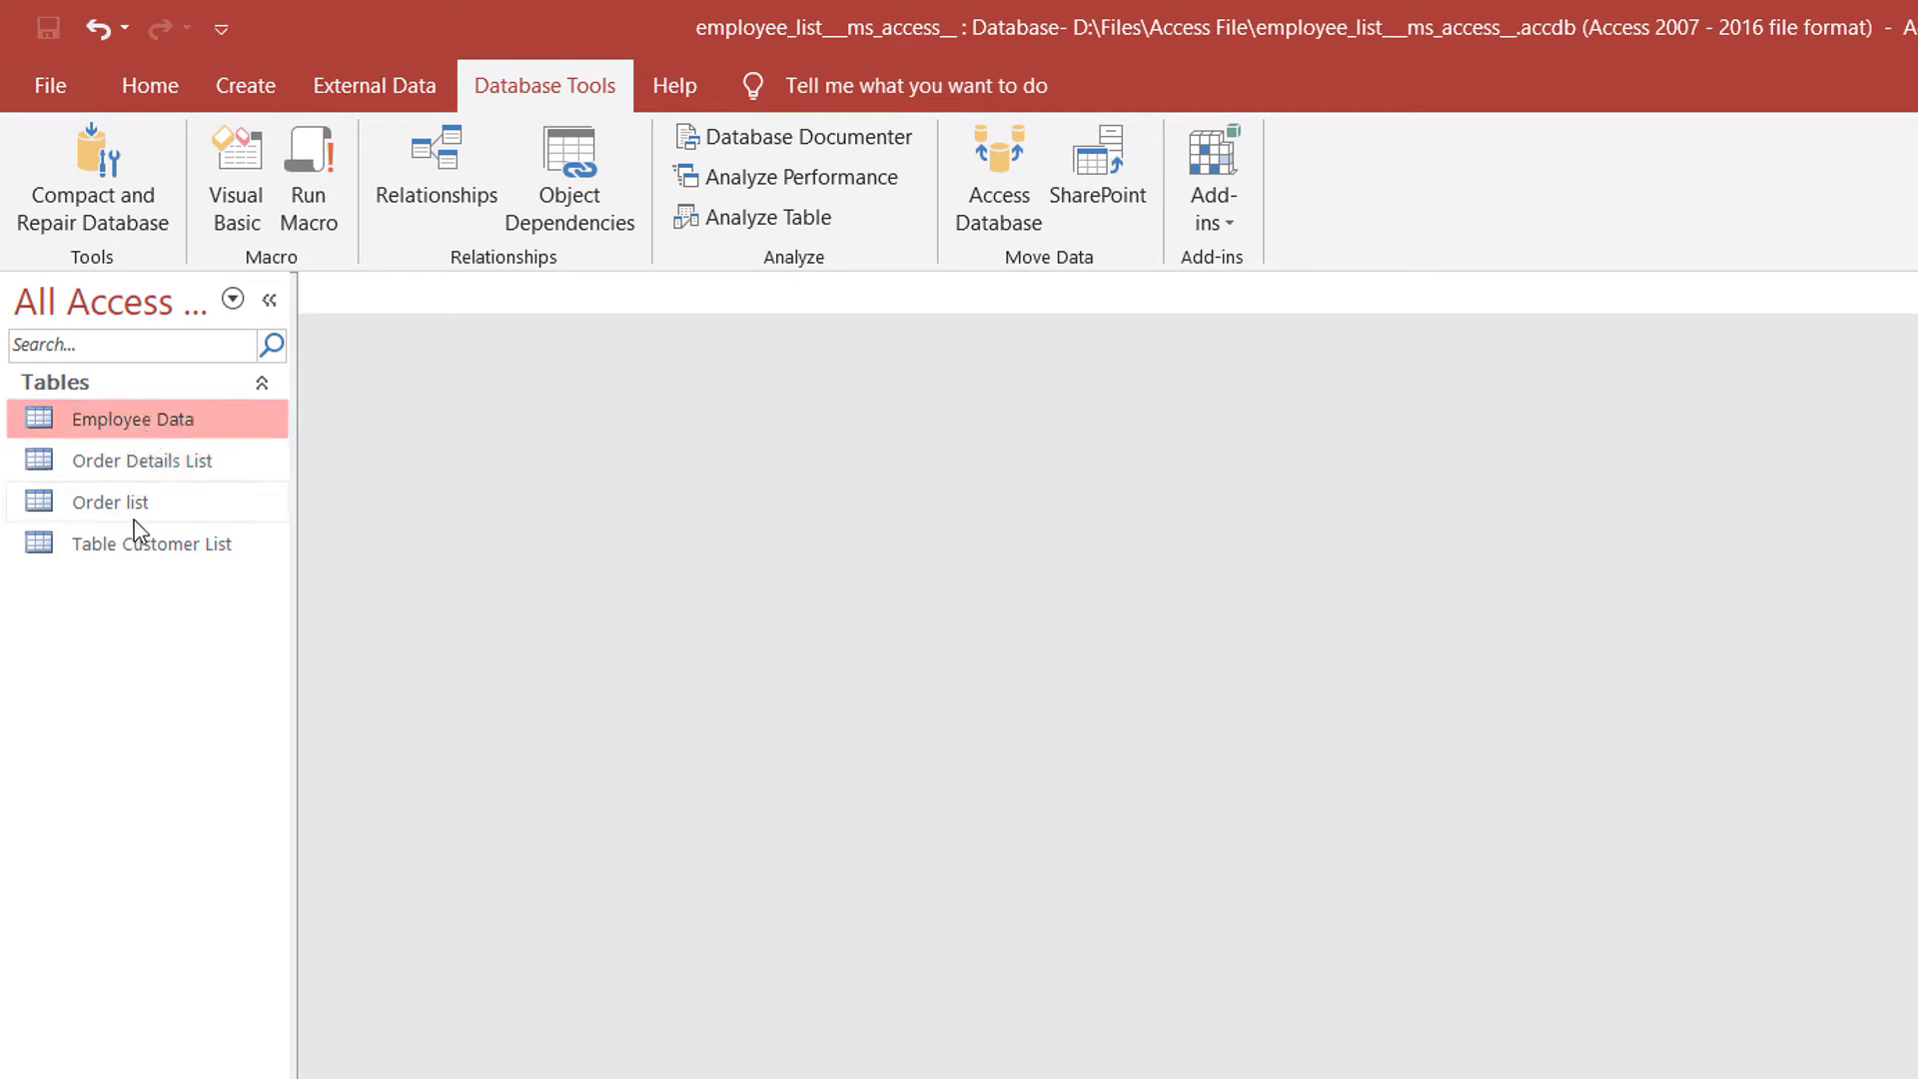
click(142, 494)
click(146, 470)
click(152, 426)
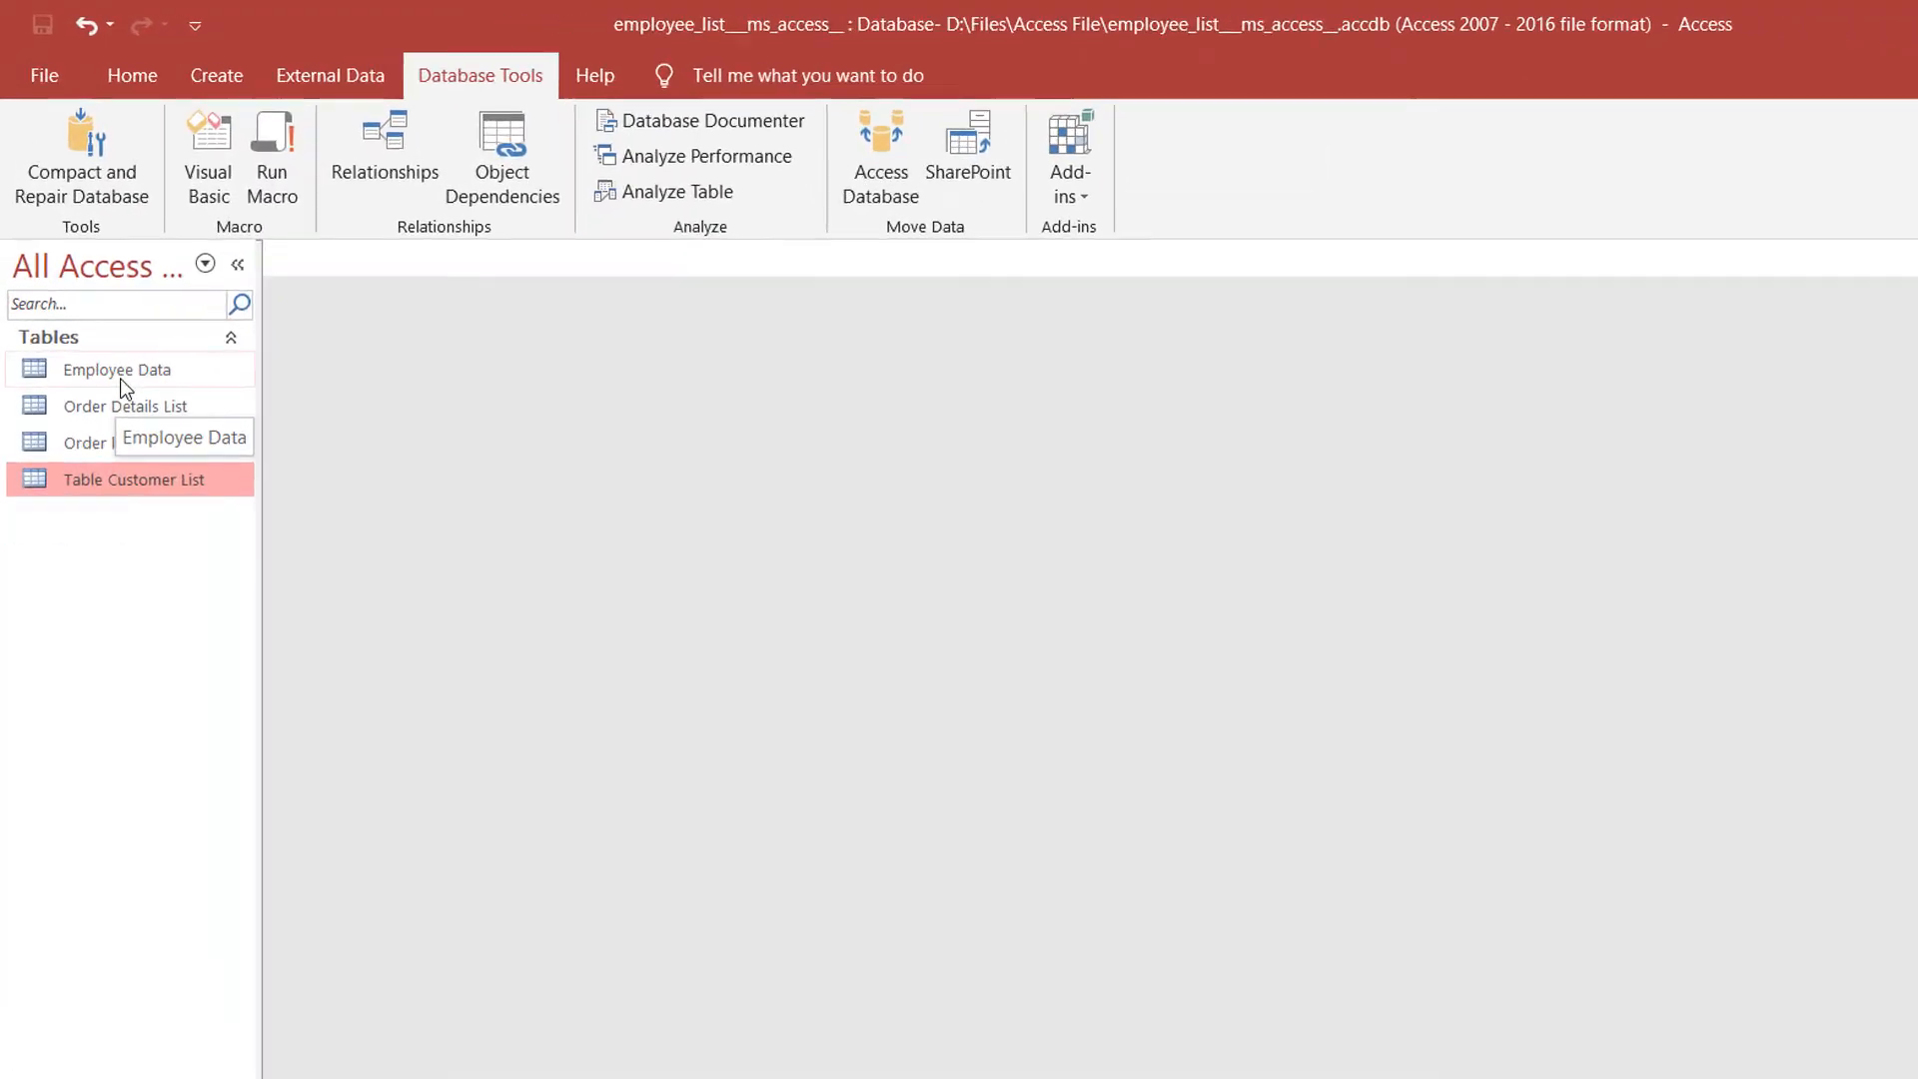
click(121, 379)
click(90, 405)
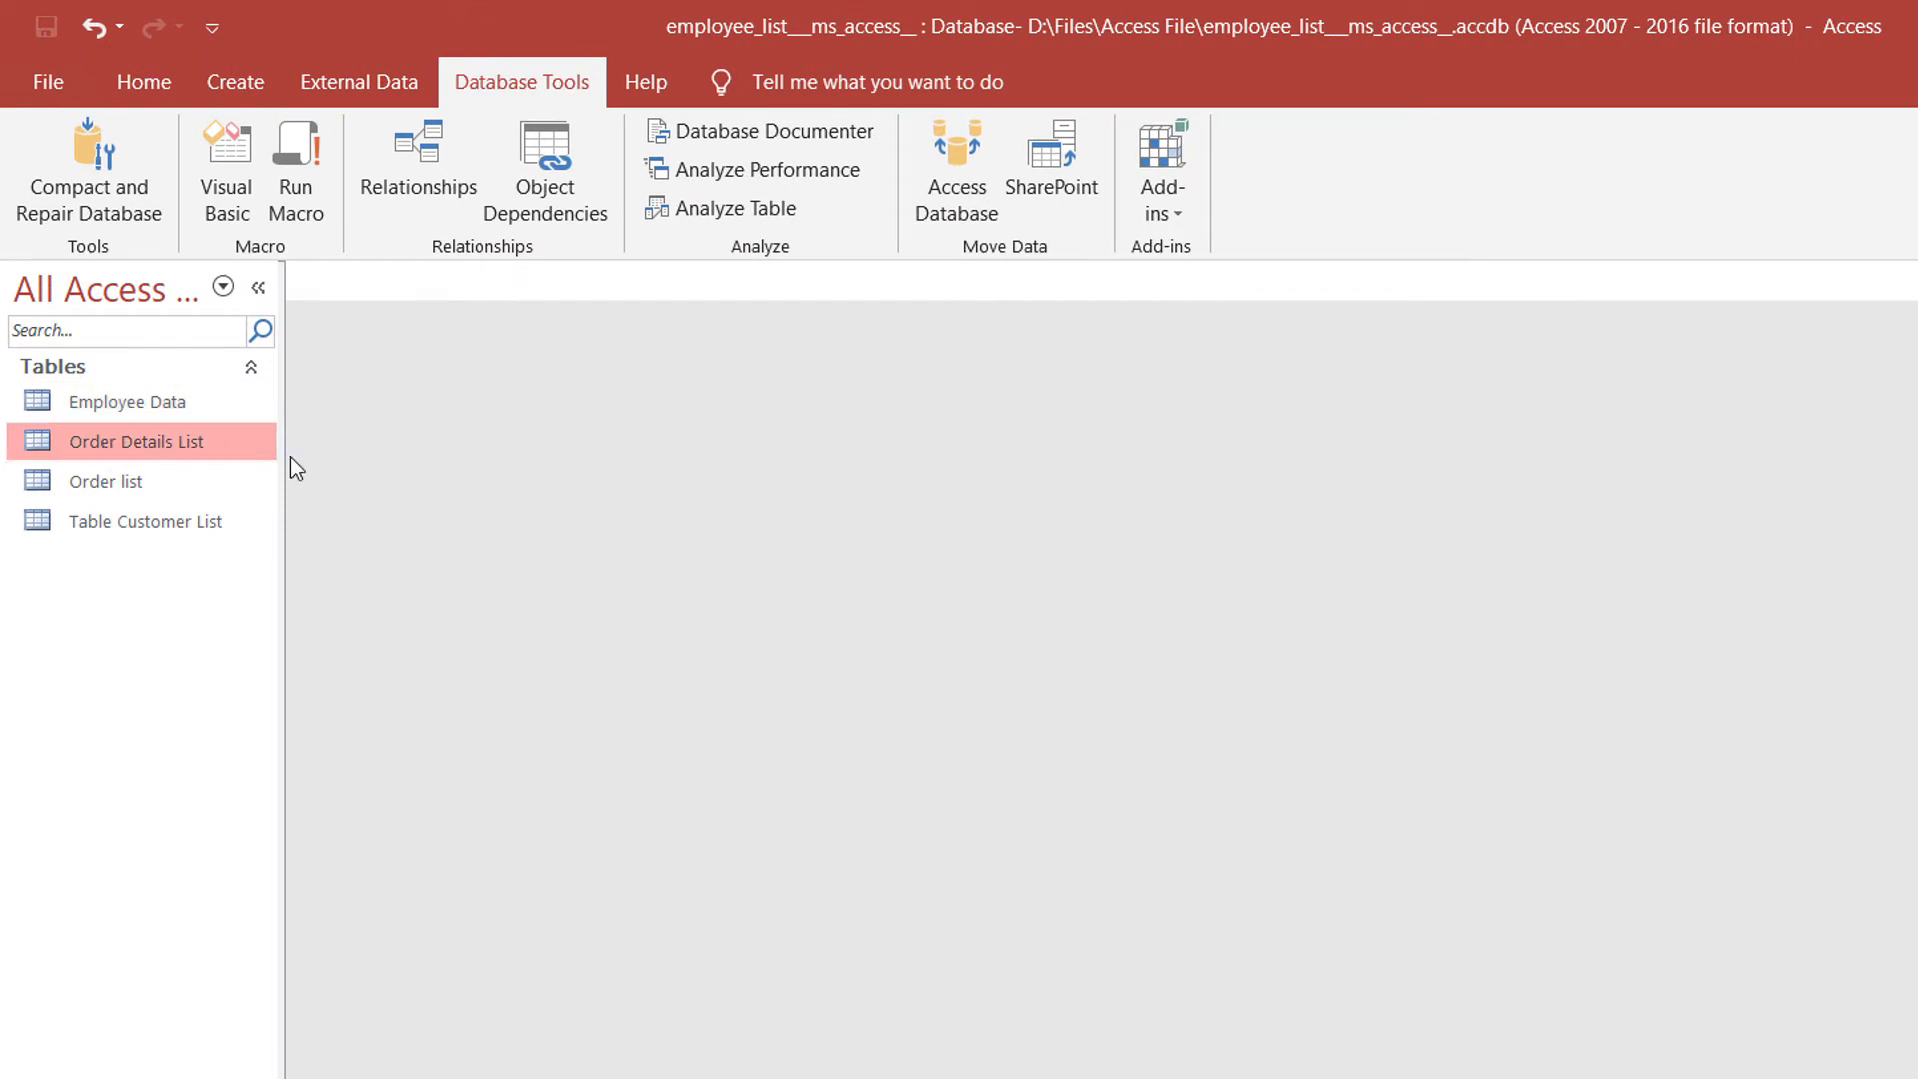
click(107, 483)
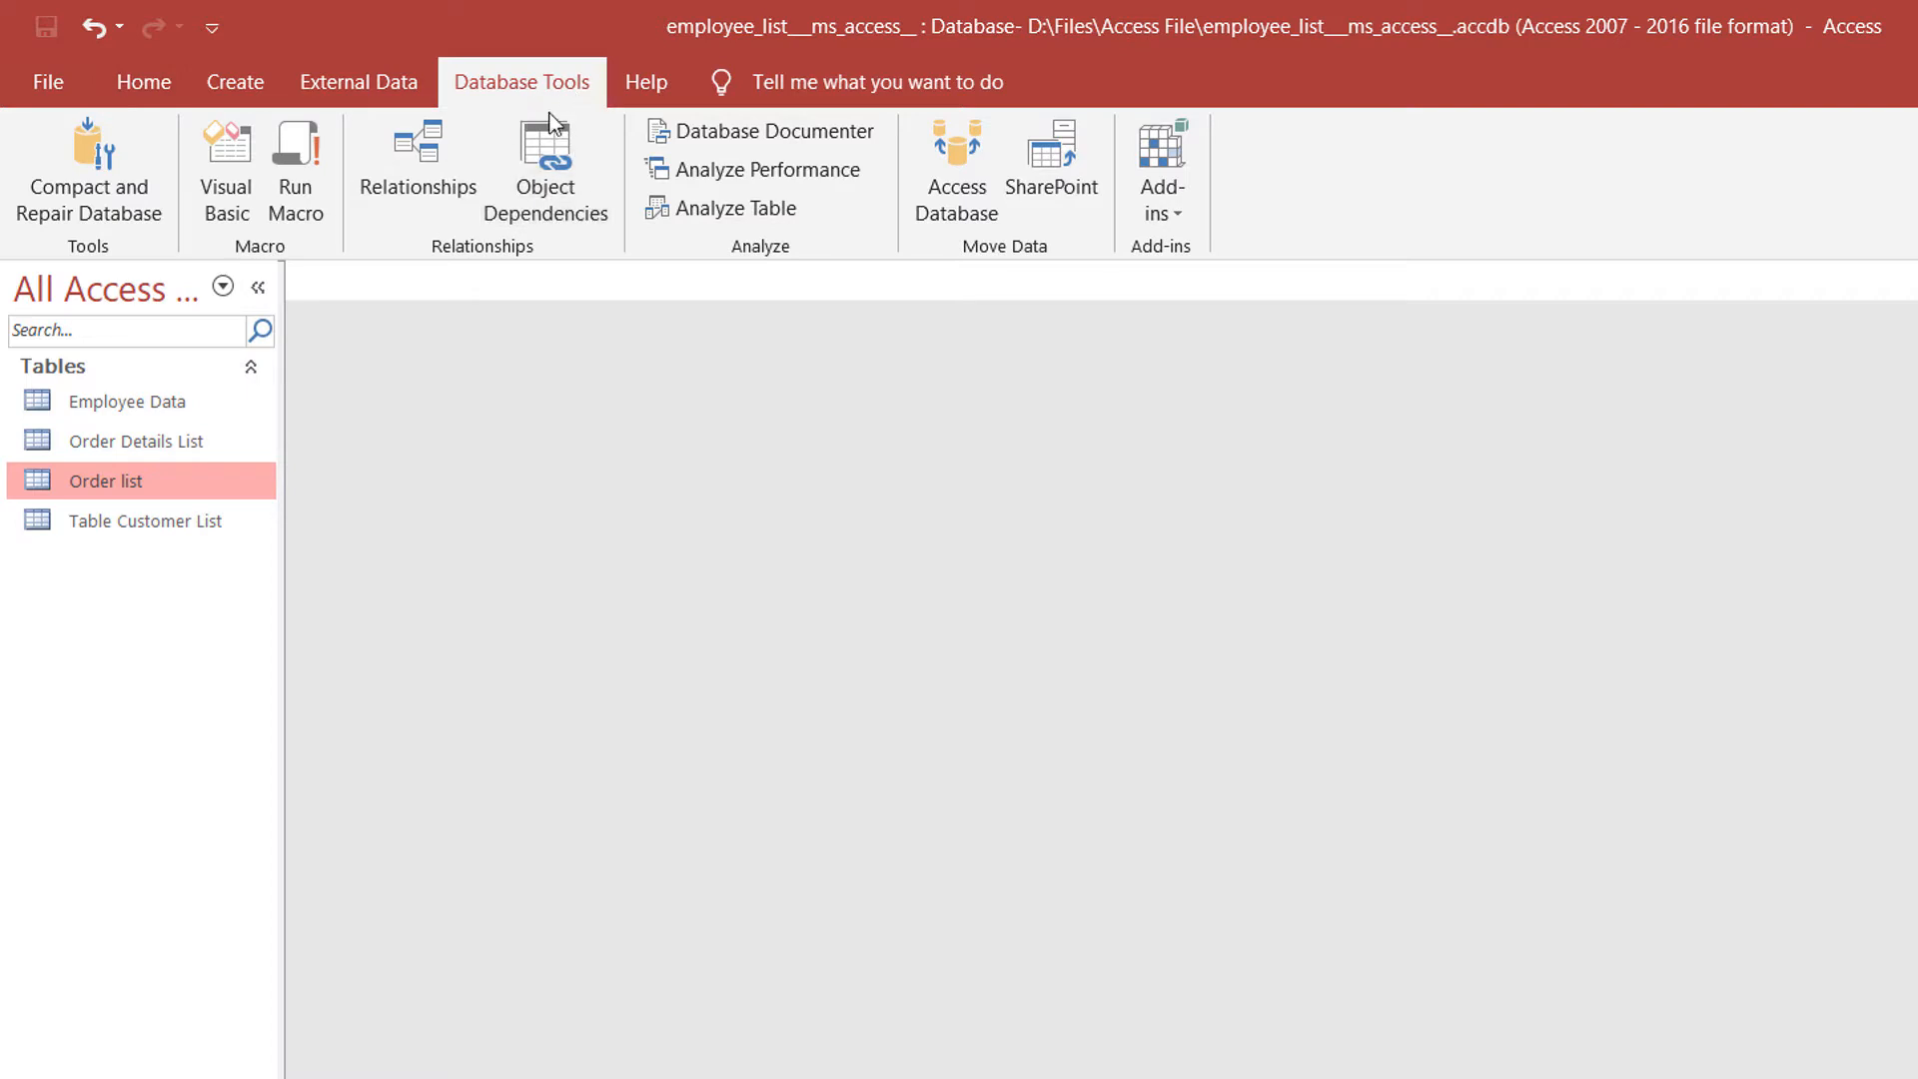
Open the Relationships window and add the Employee Data, Order Details List, Order list and Table Customer List tables.
click(425, 167)
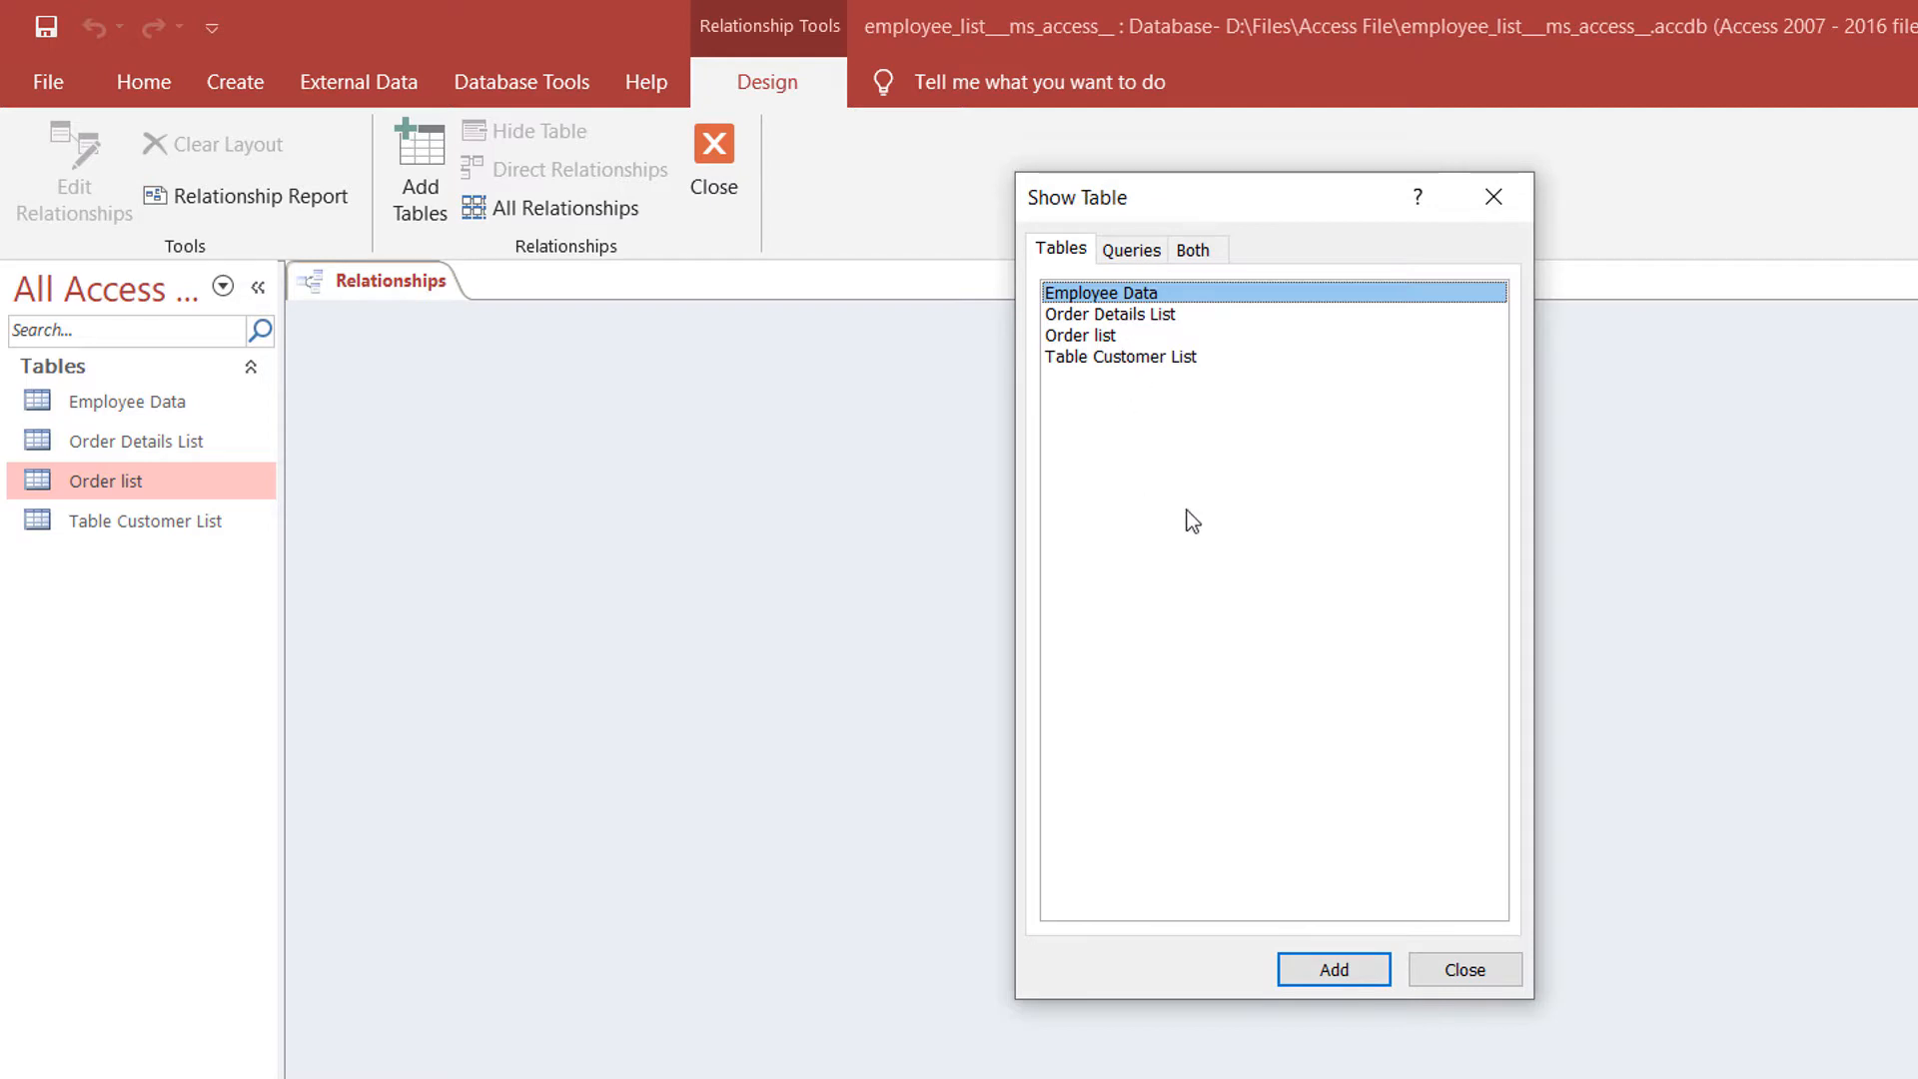
click(1333, 966)
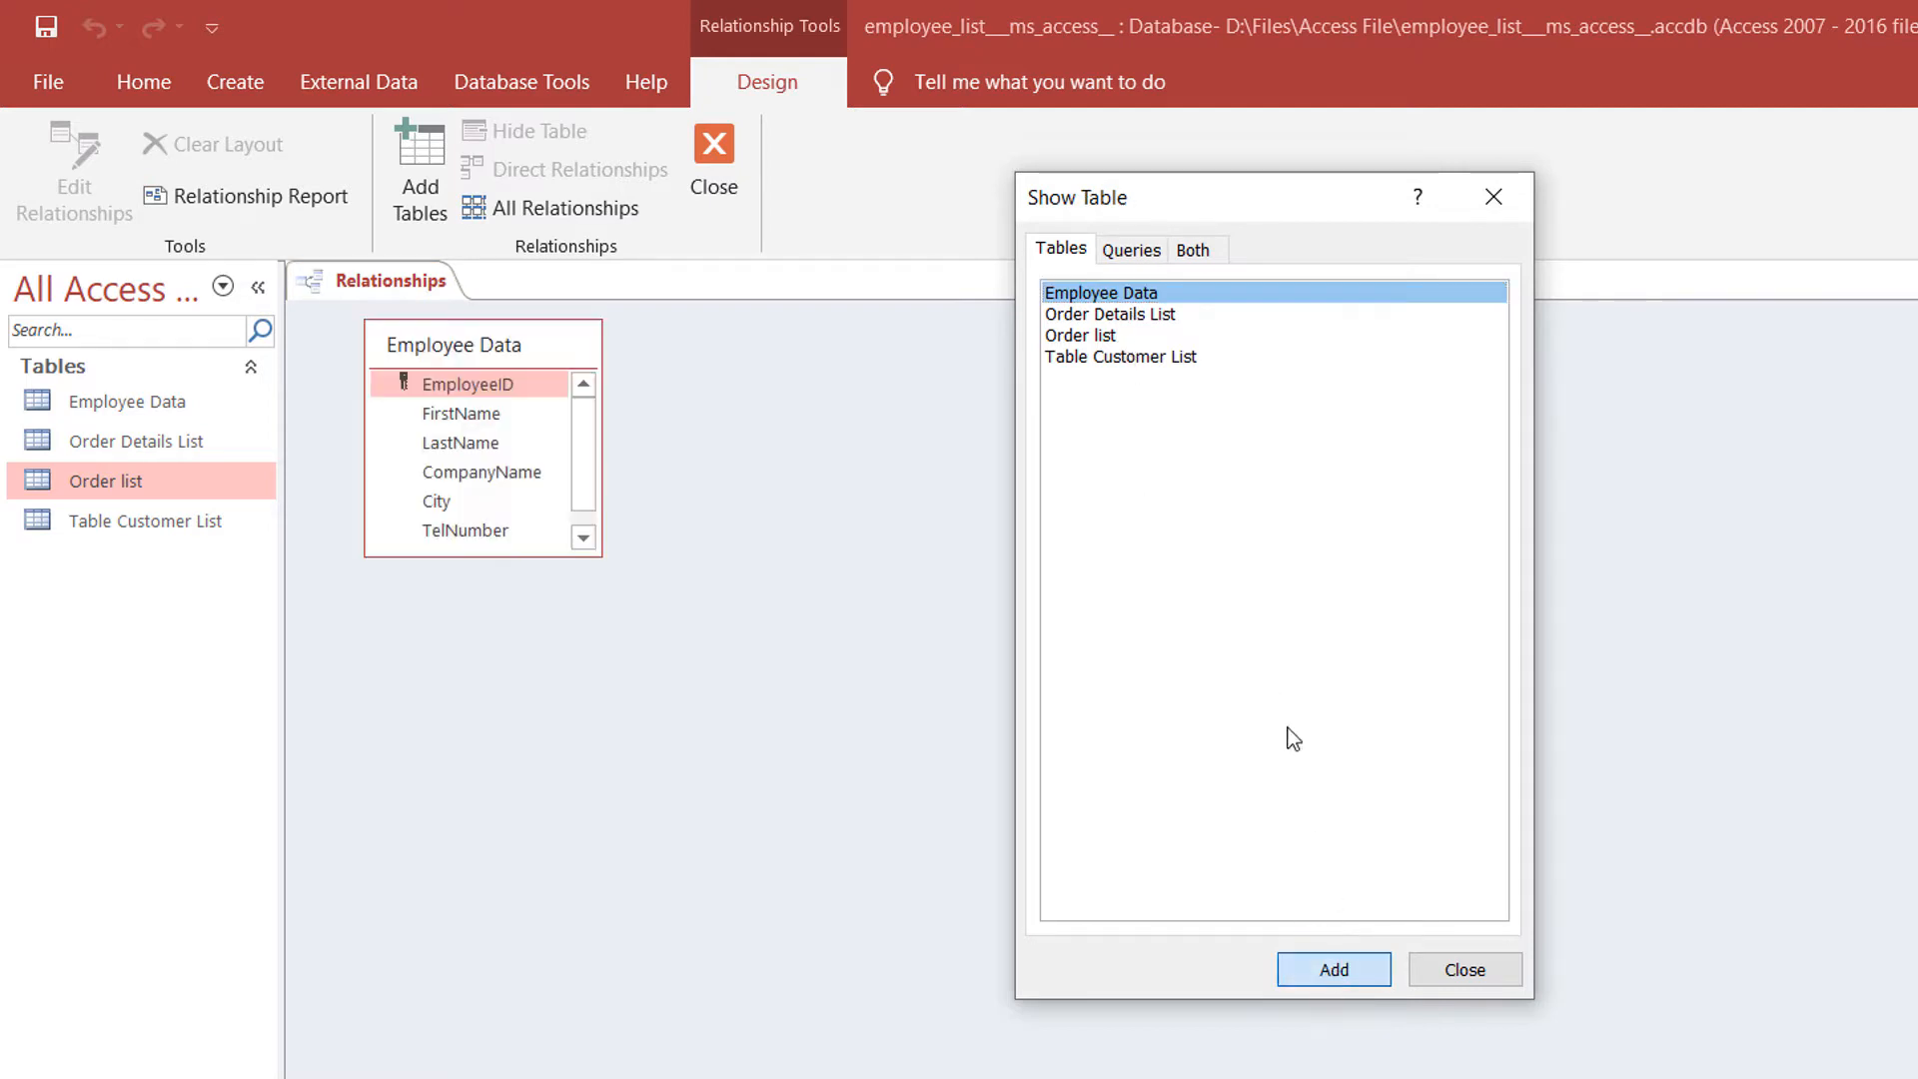
click(1105, 315)
click(1308, 963)
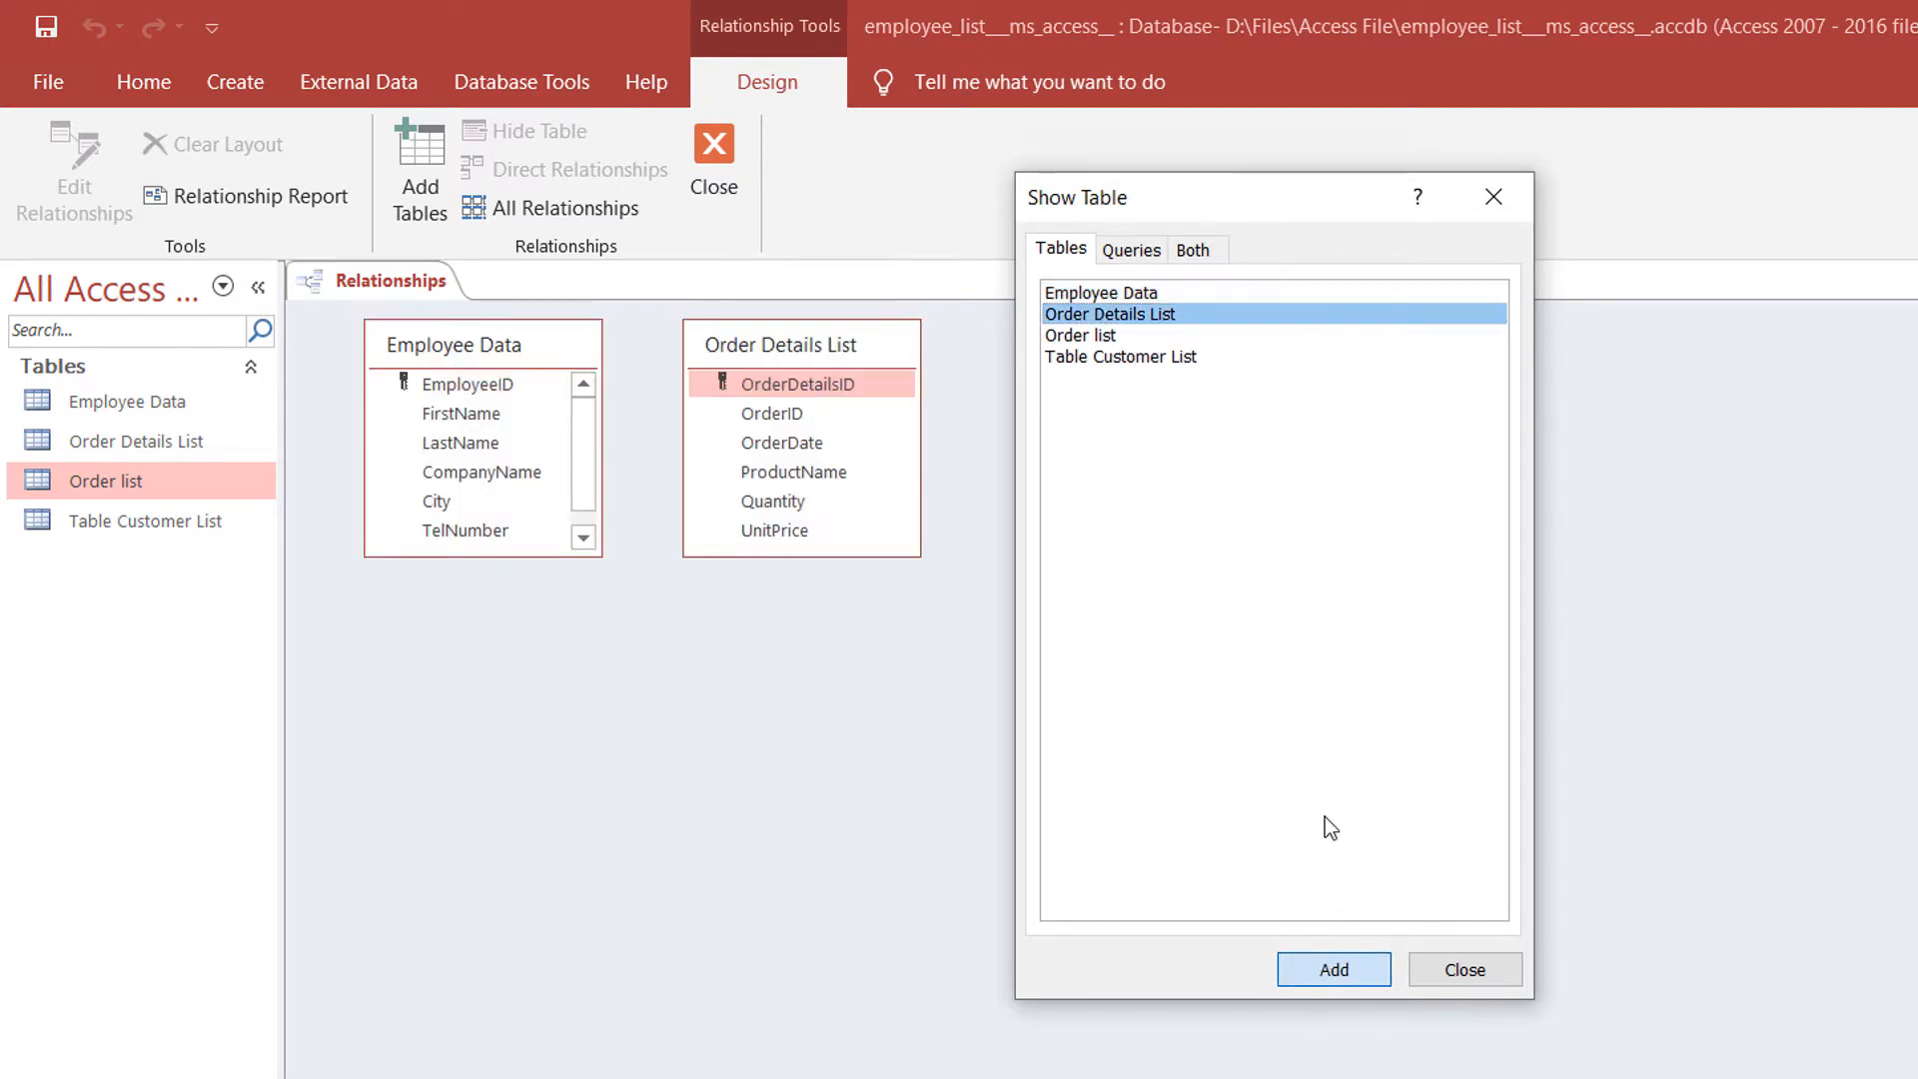
drag(1197, 484, 1165, 334)
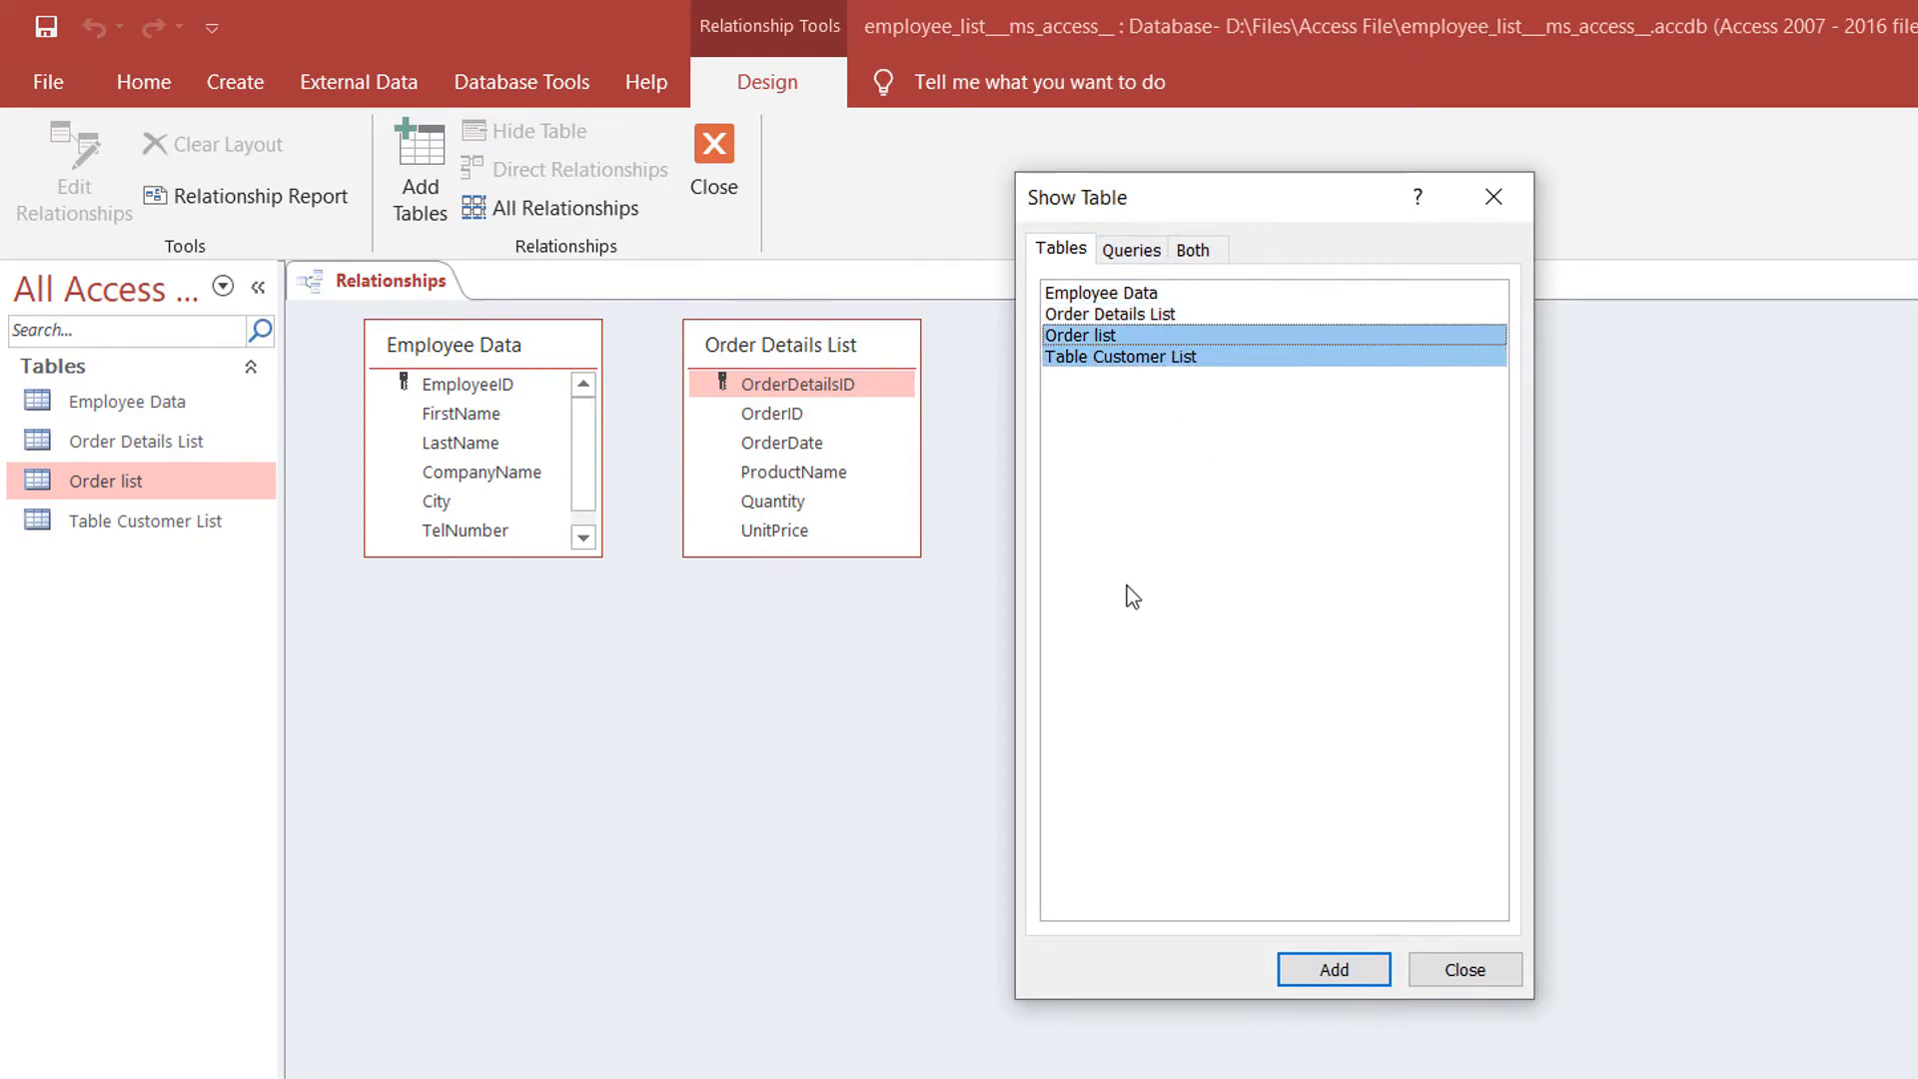
drag(1109, 412, 1106, 339)
click(1313, 964)
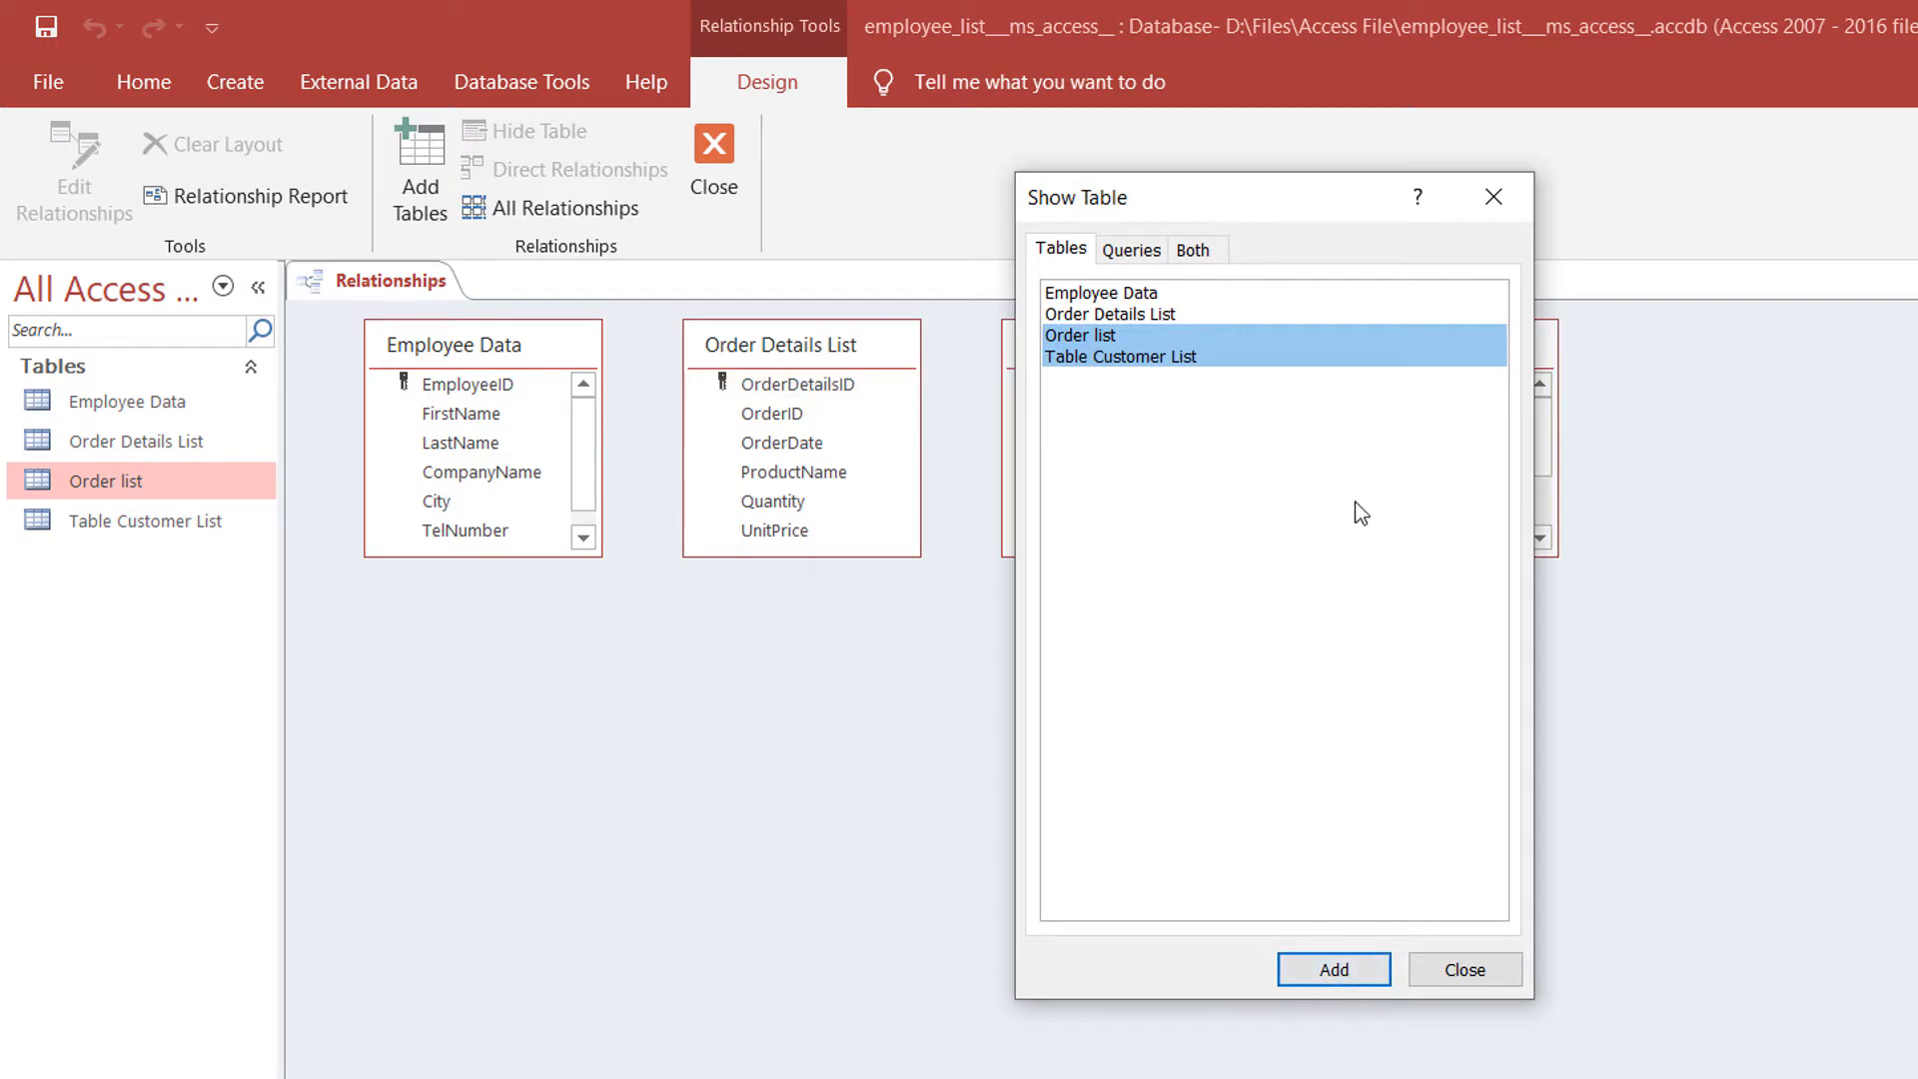
click(1493, 197)
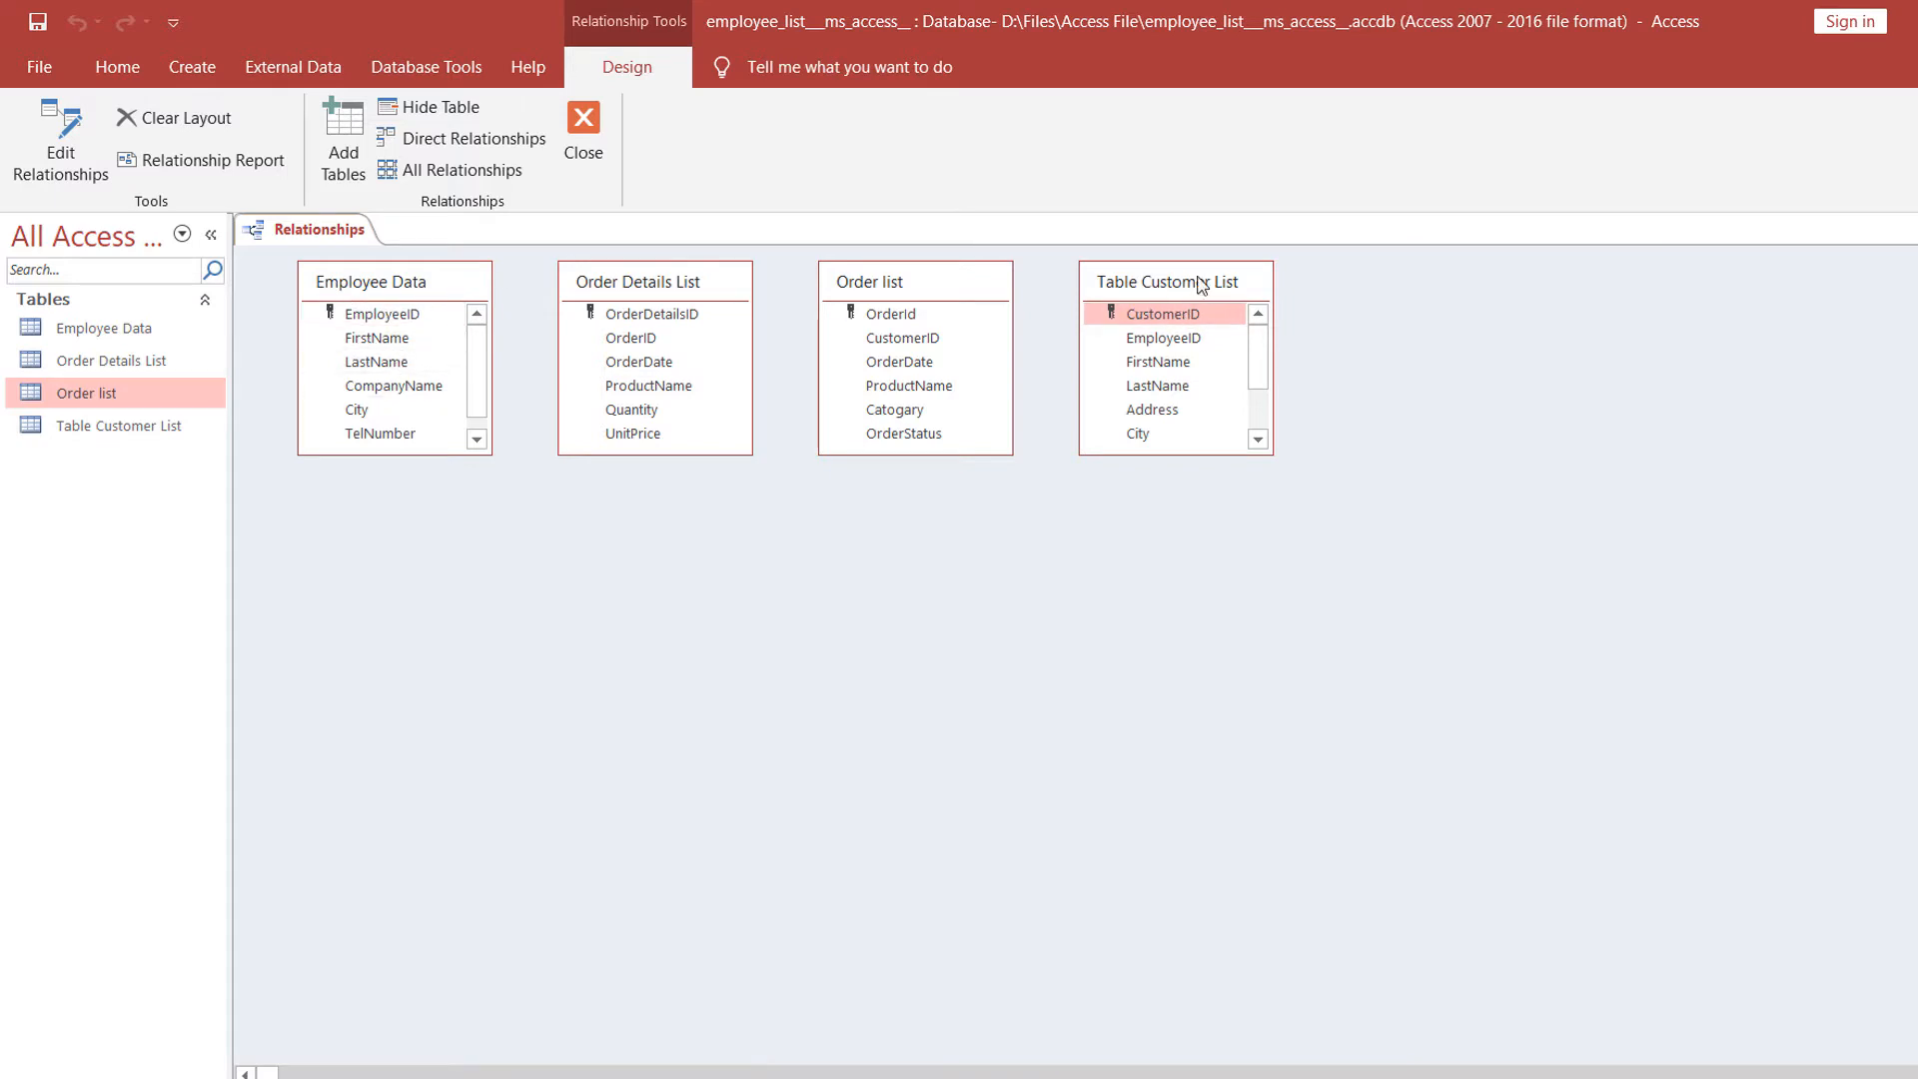
Spread out Order Details List, Order list and Table Customer List in the relationships layout, then close it without saving.
drag(639, 284, 1476, 687)
drag(912, 326, 1240, 906)
drag(1215, 292, 705, 457)
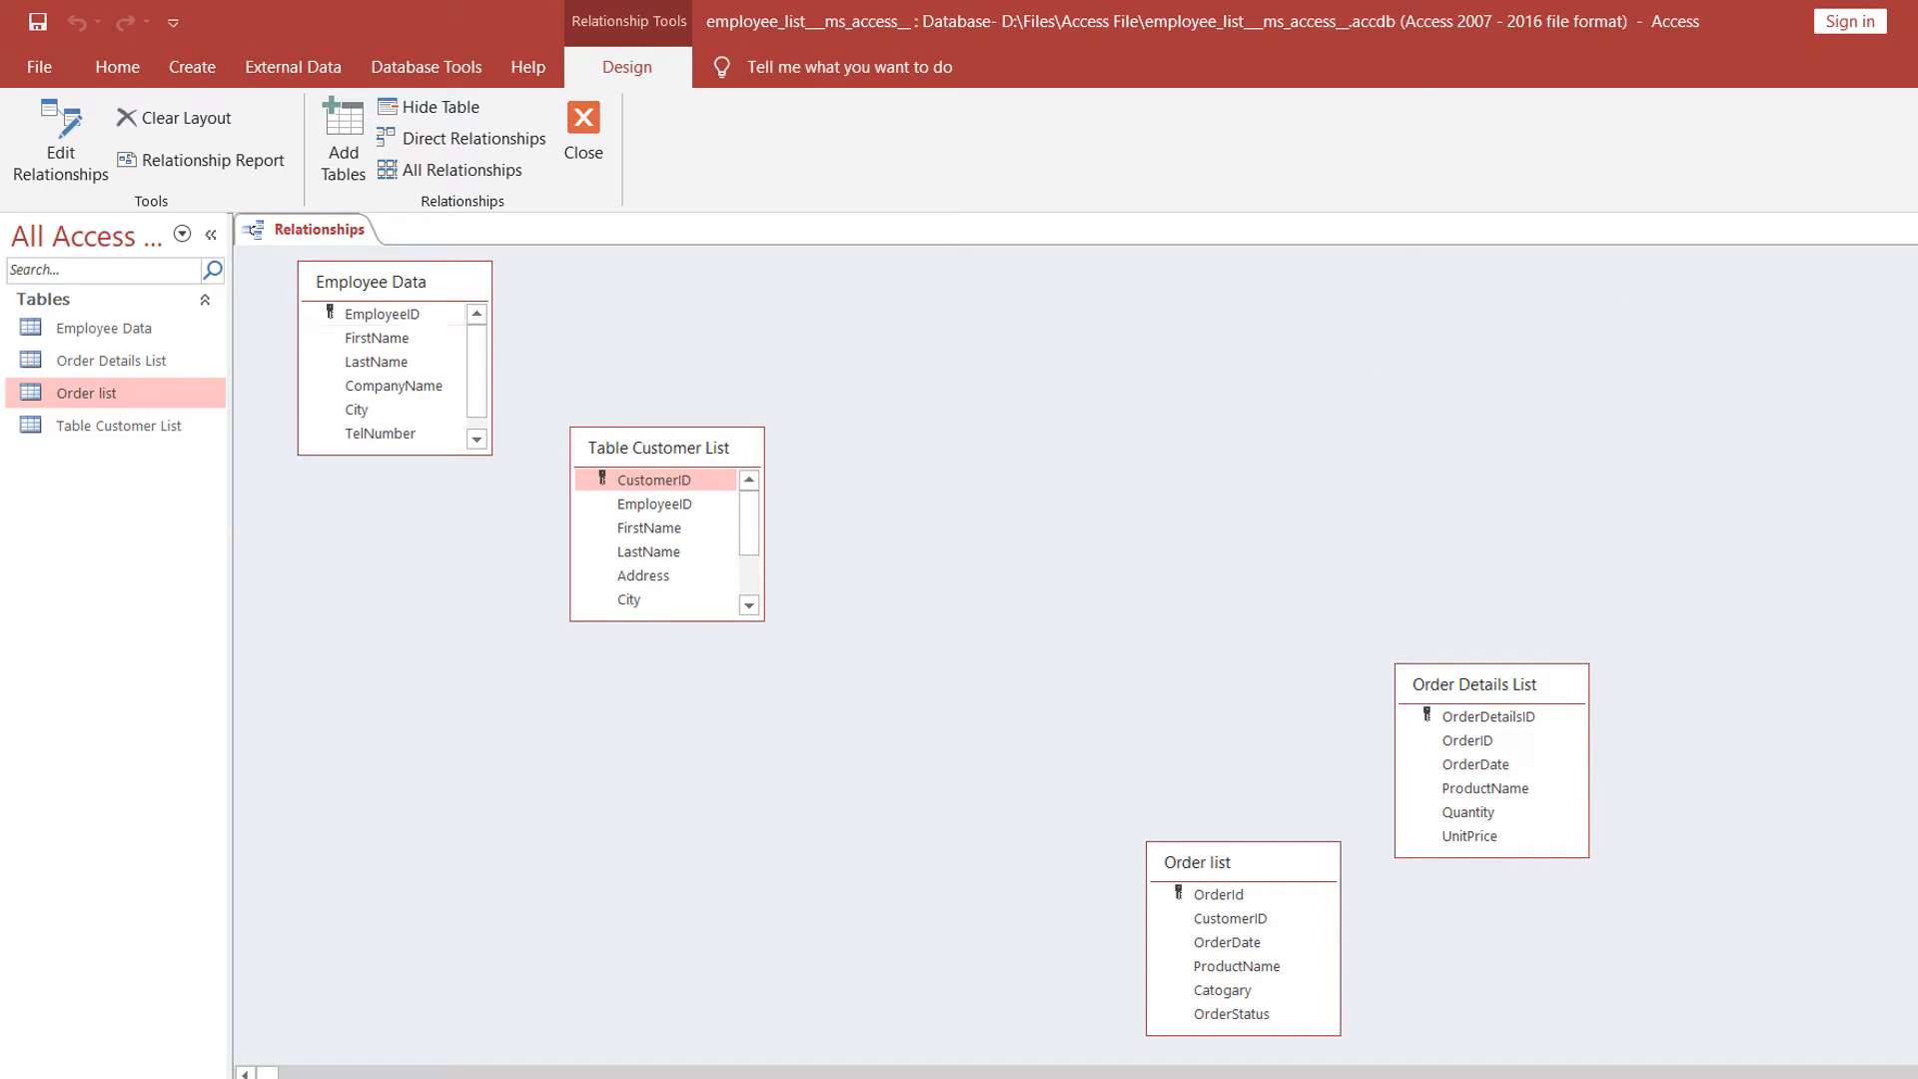
click(1910, 230)
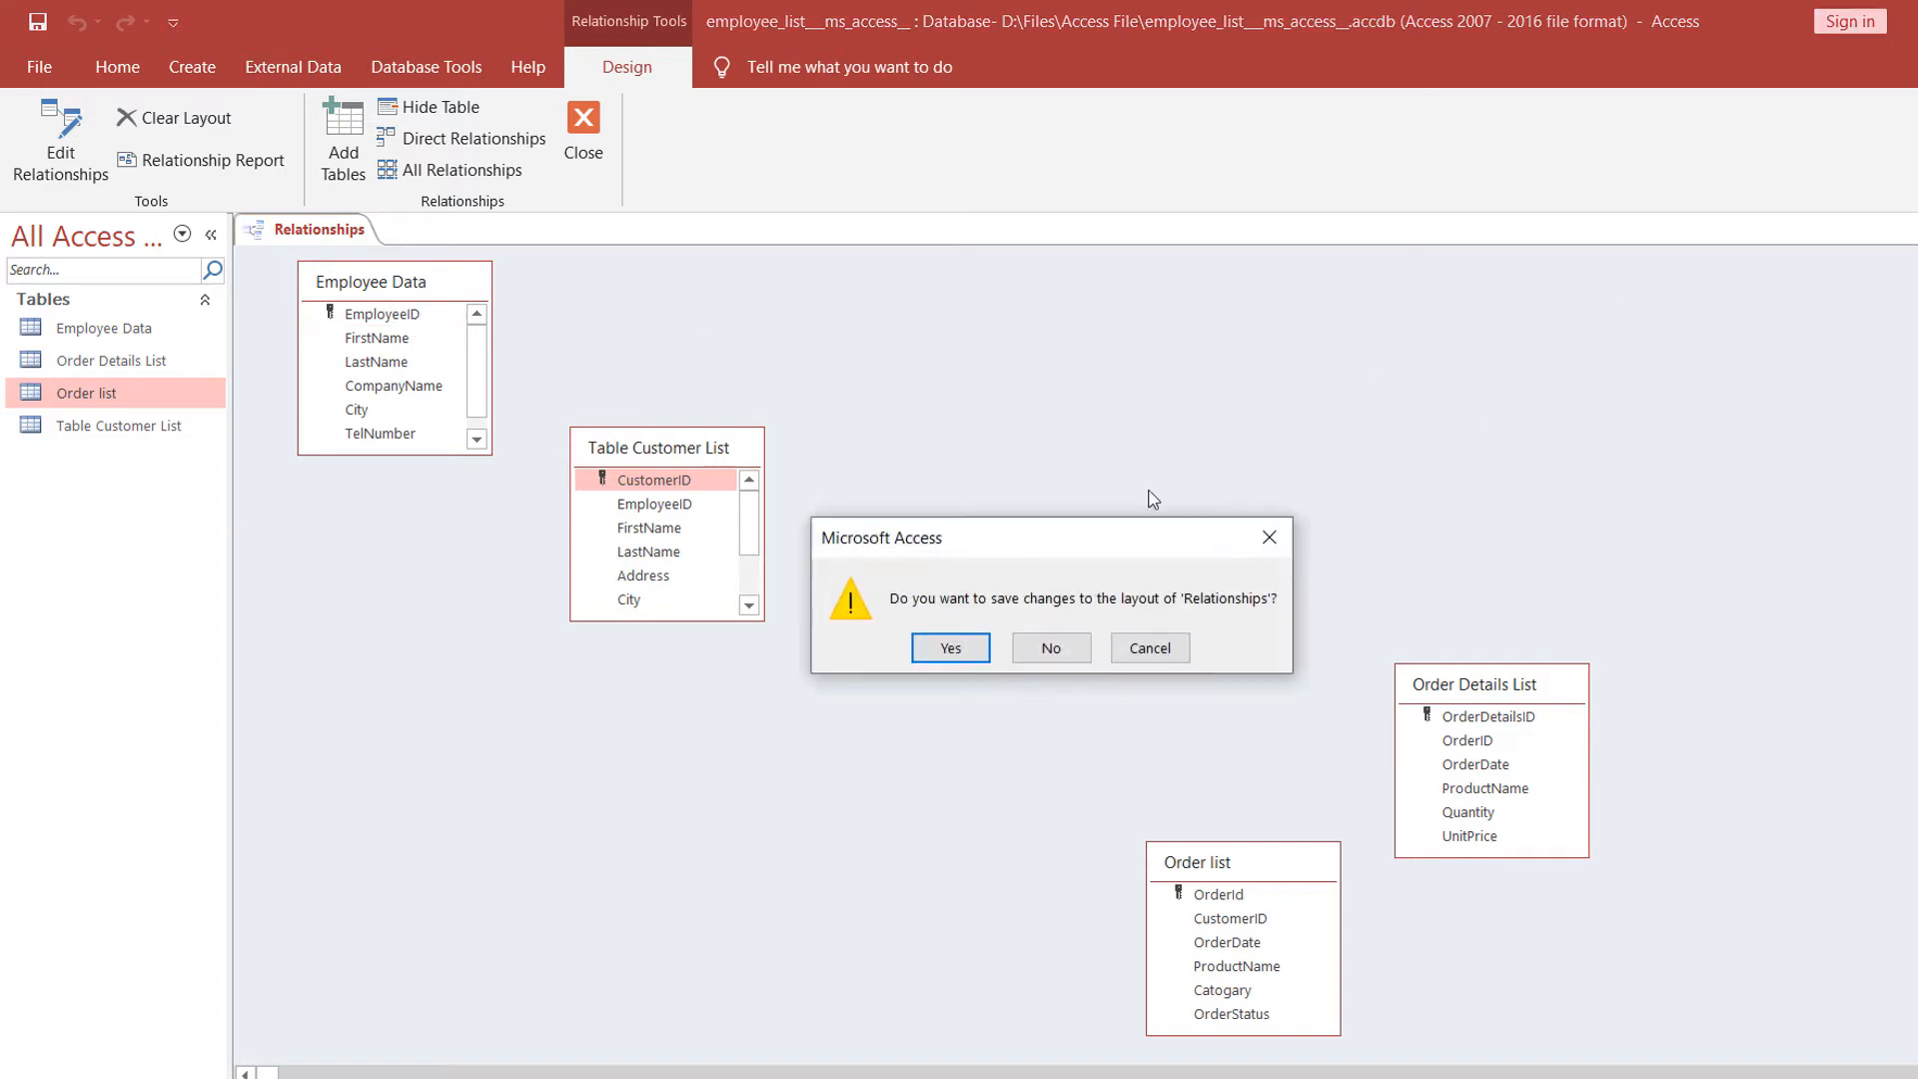
click(1056, 650)
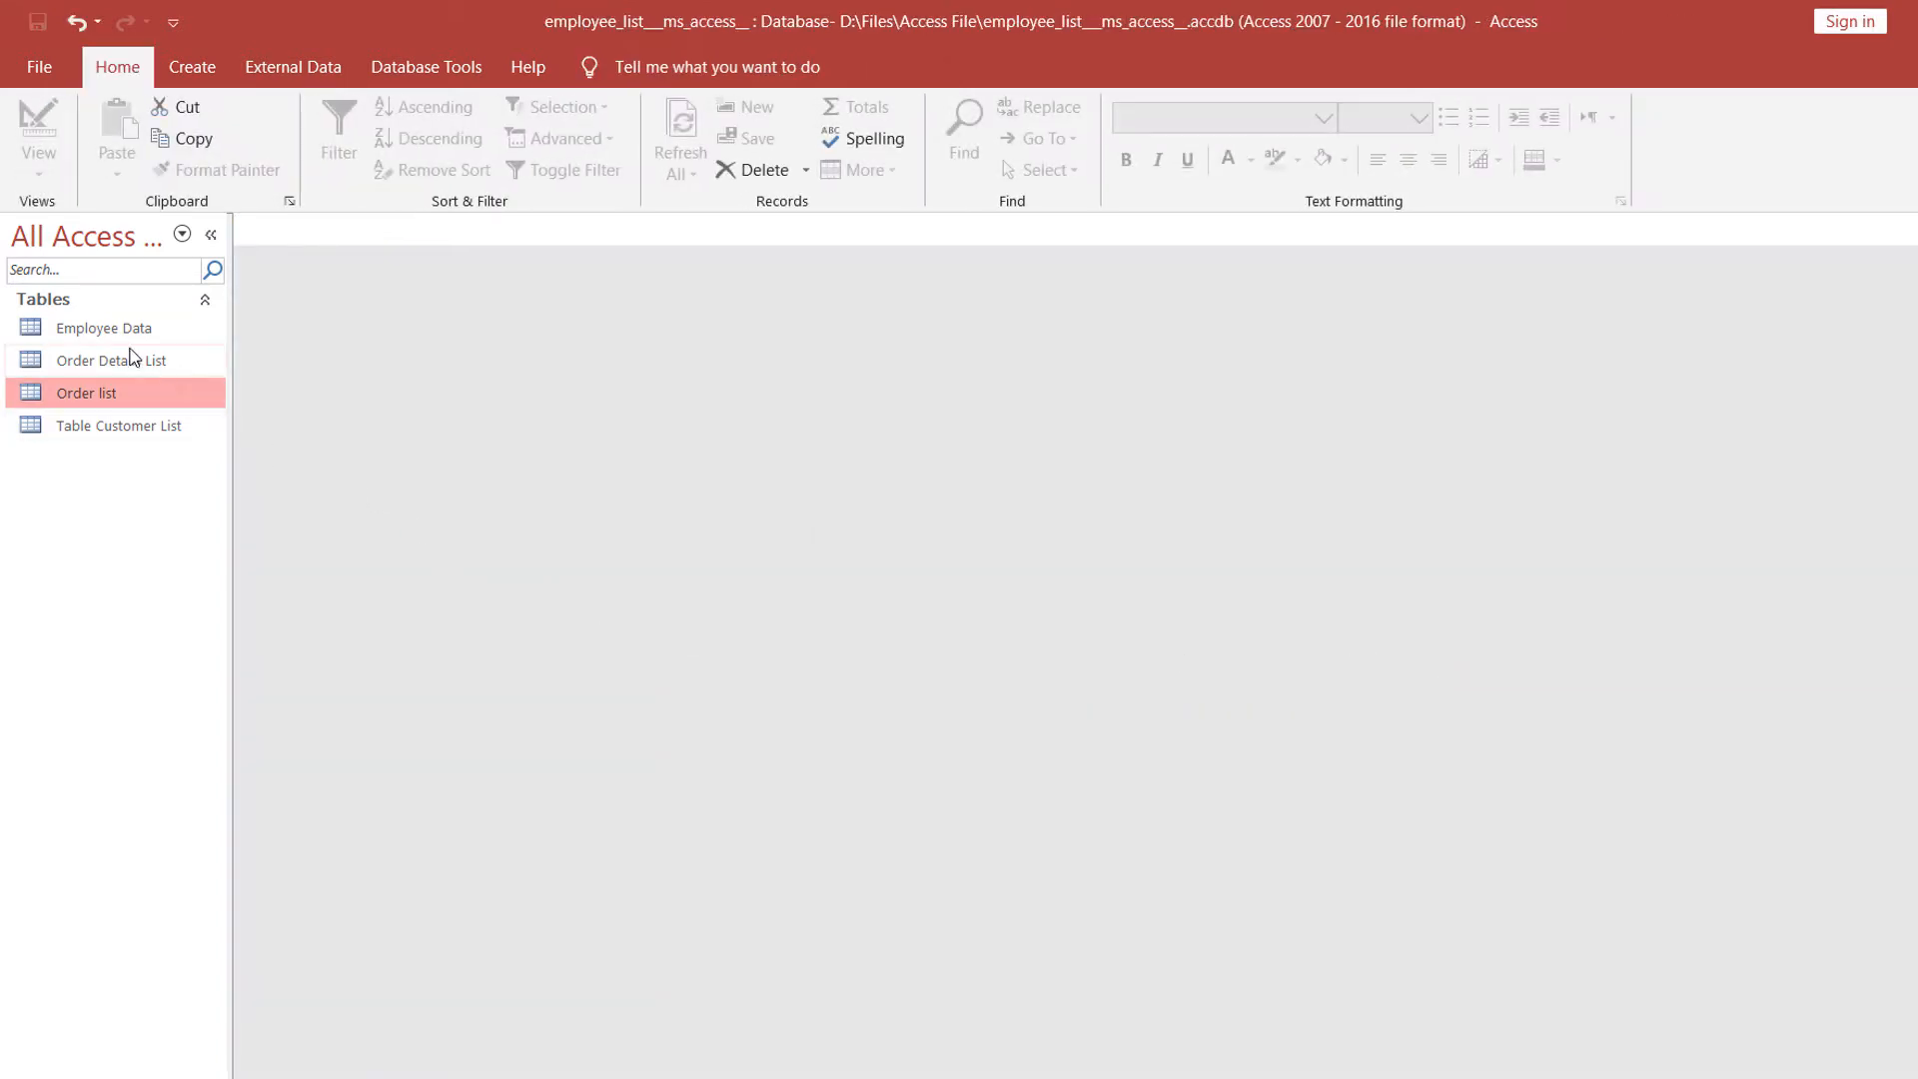
Open the Employee Data and Table Customer List tables in datasheet view.
click(114, 336)
right_click(122, 341)
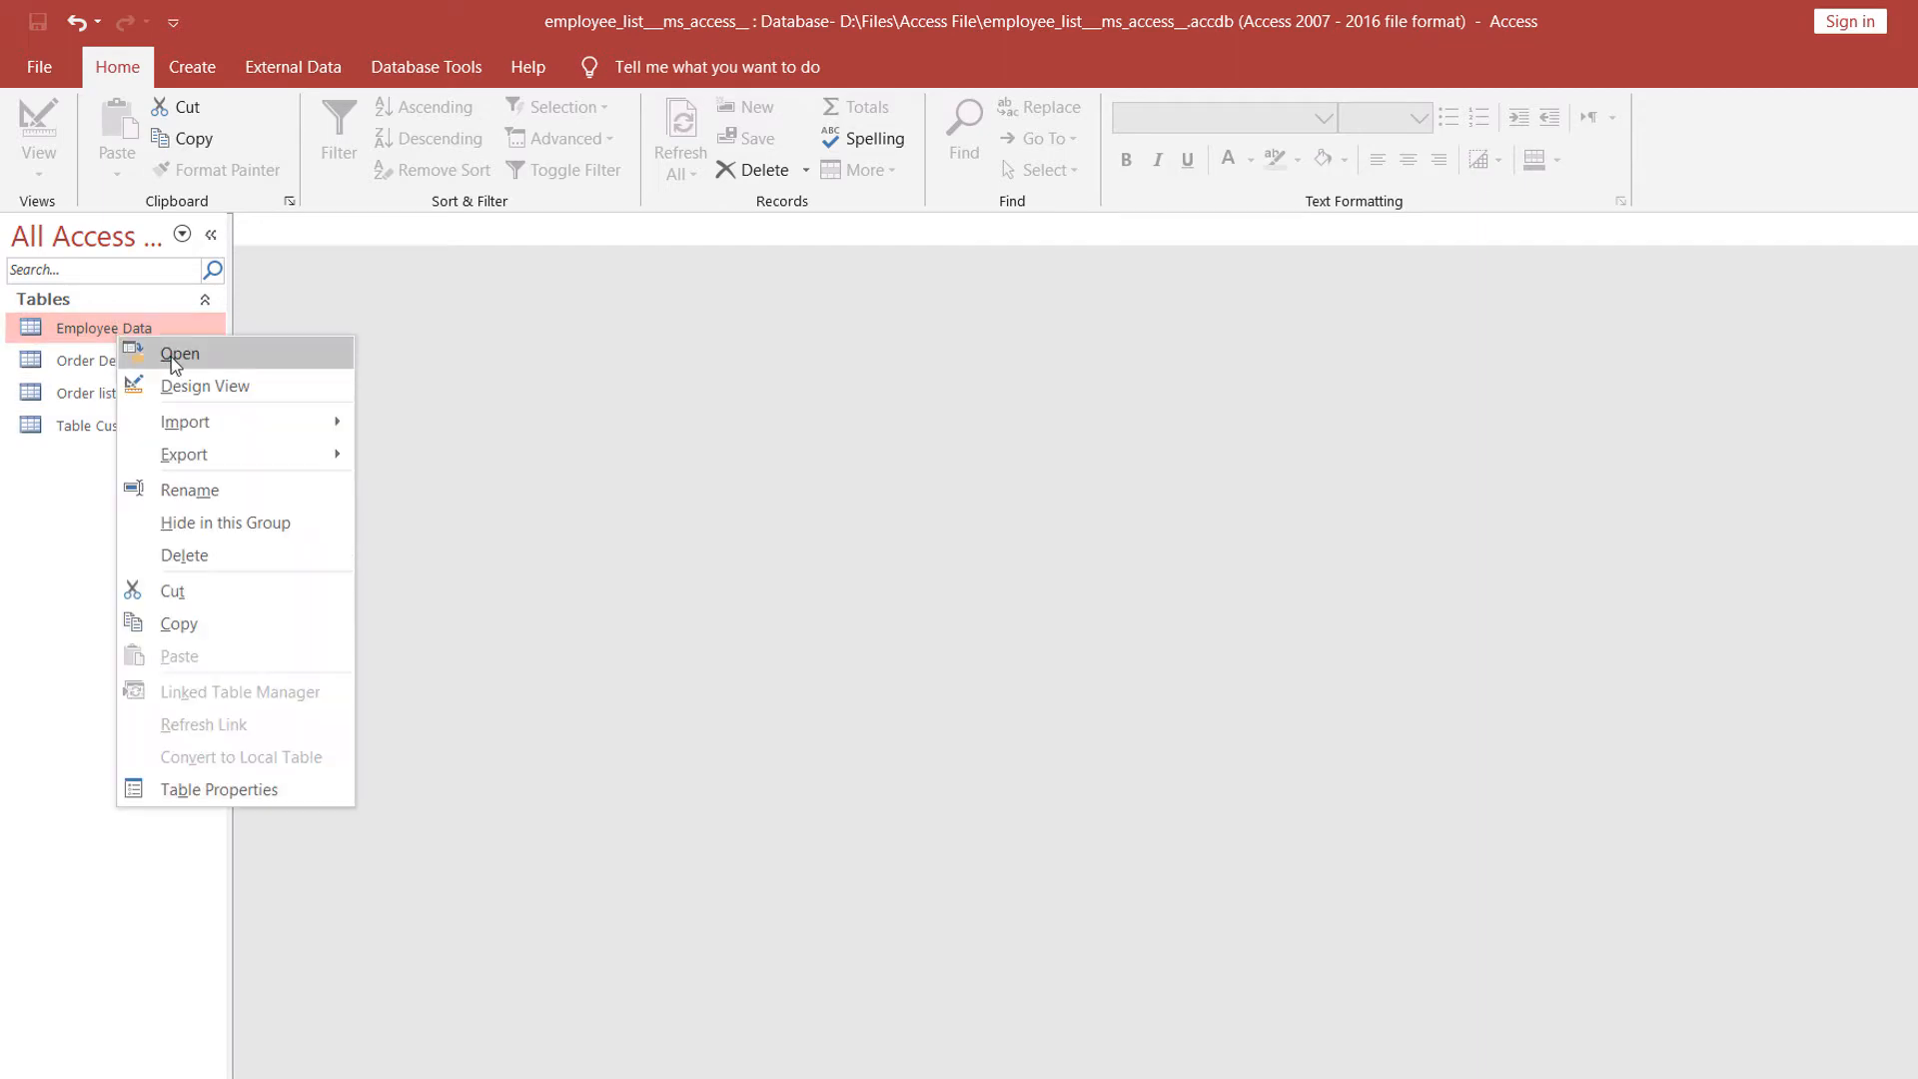
click(168, 357)
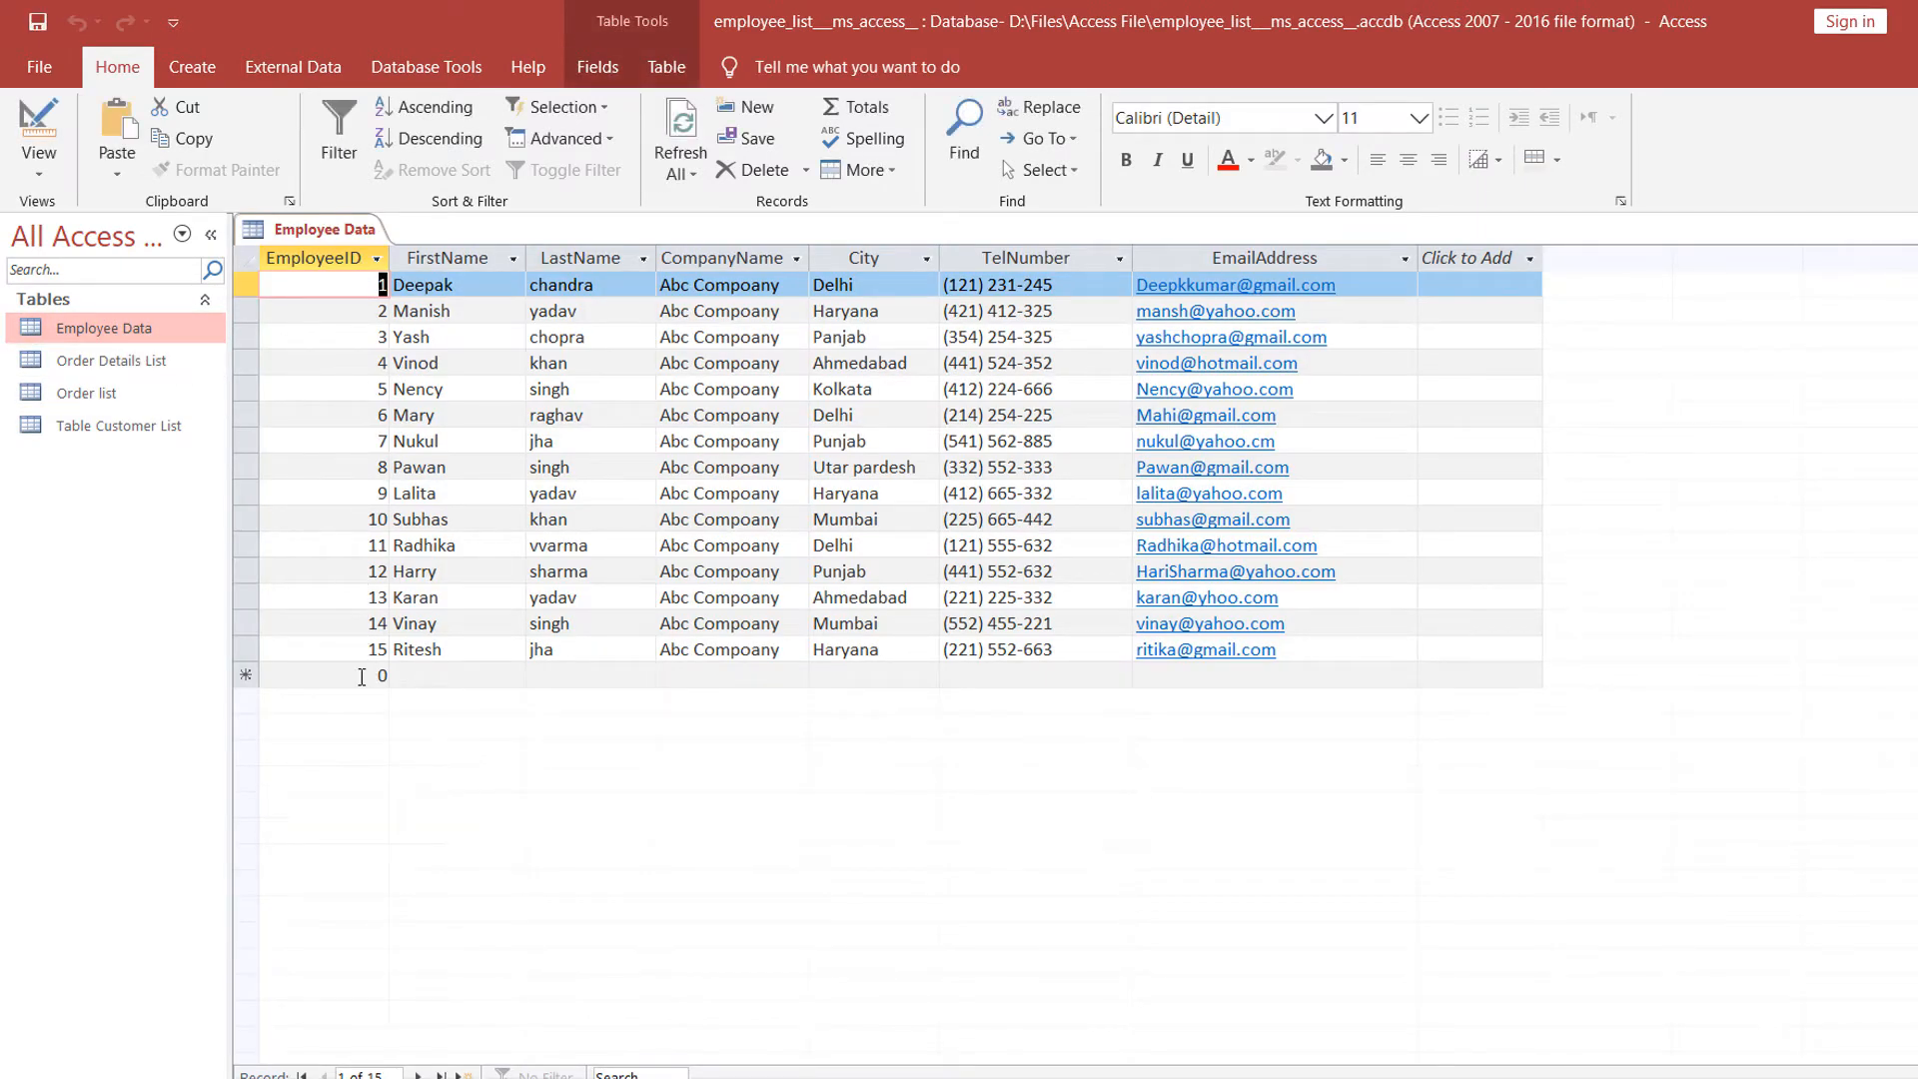
right_click(122, 426)
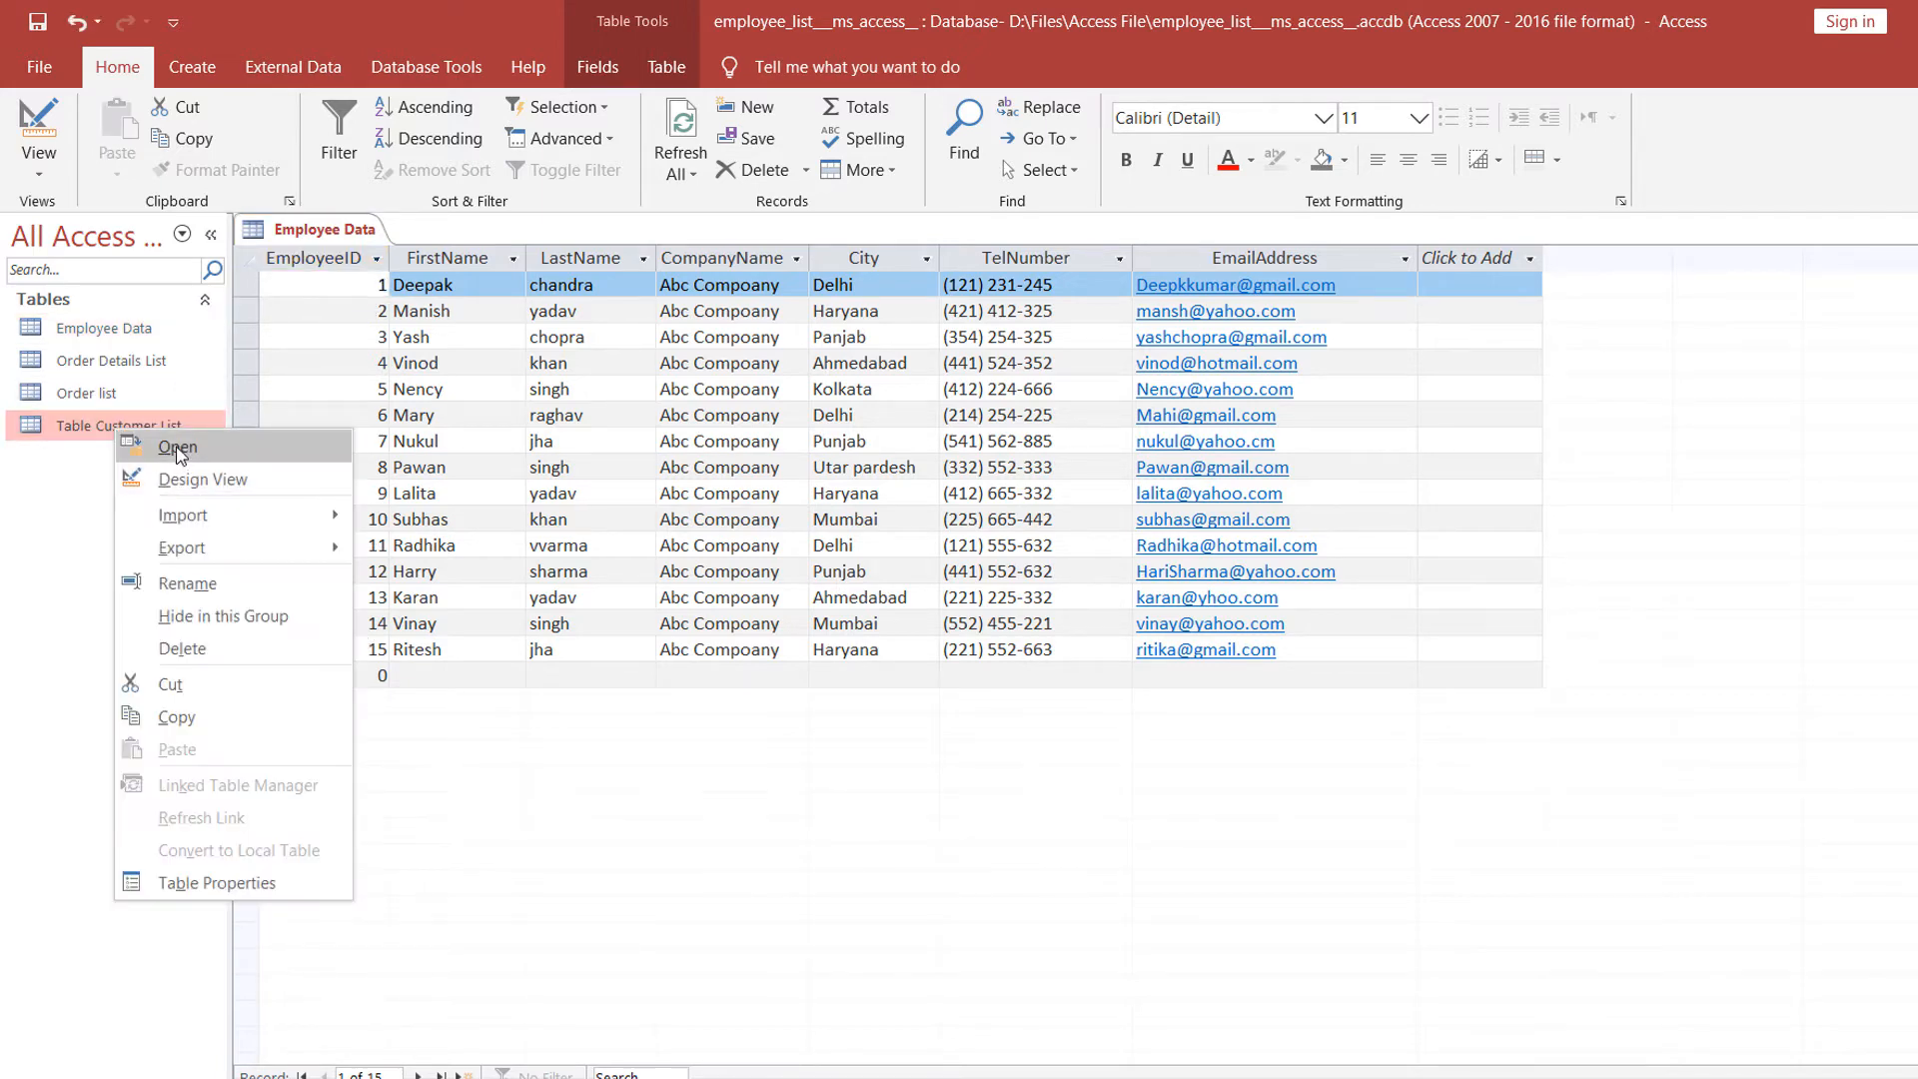
click(178, 447)
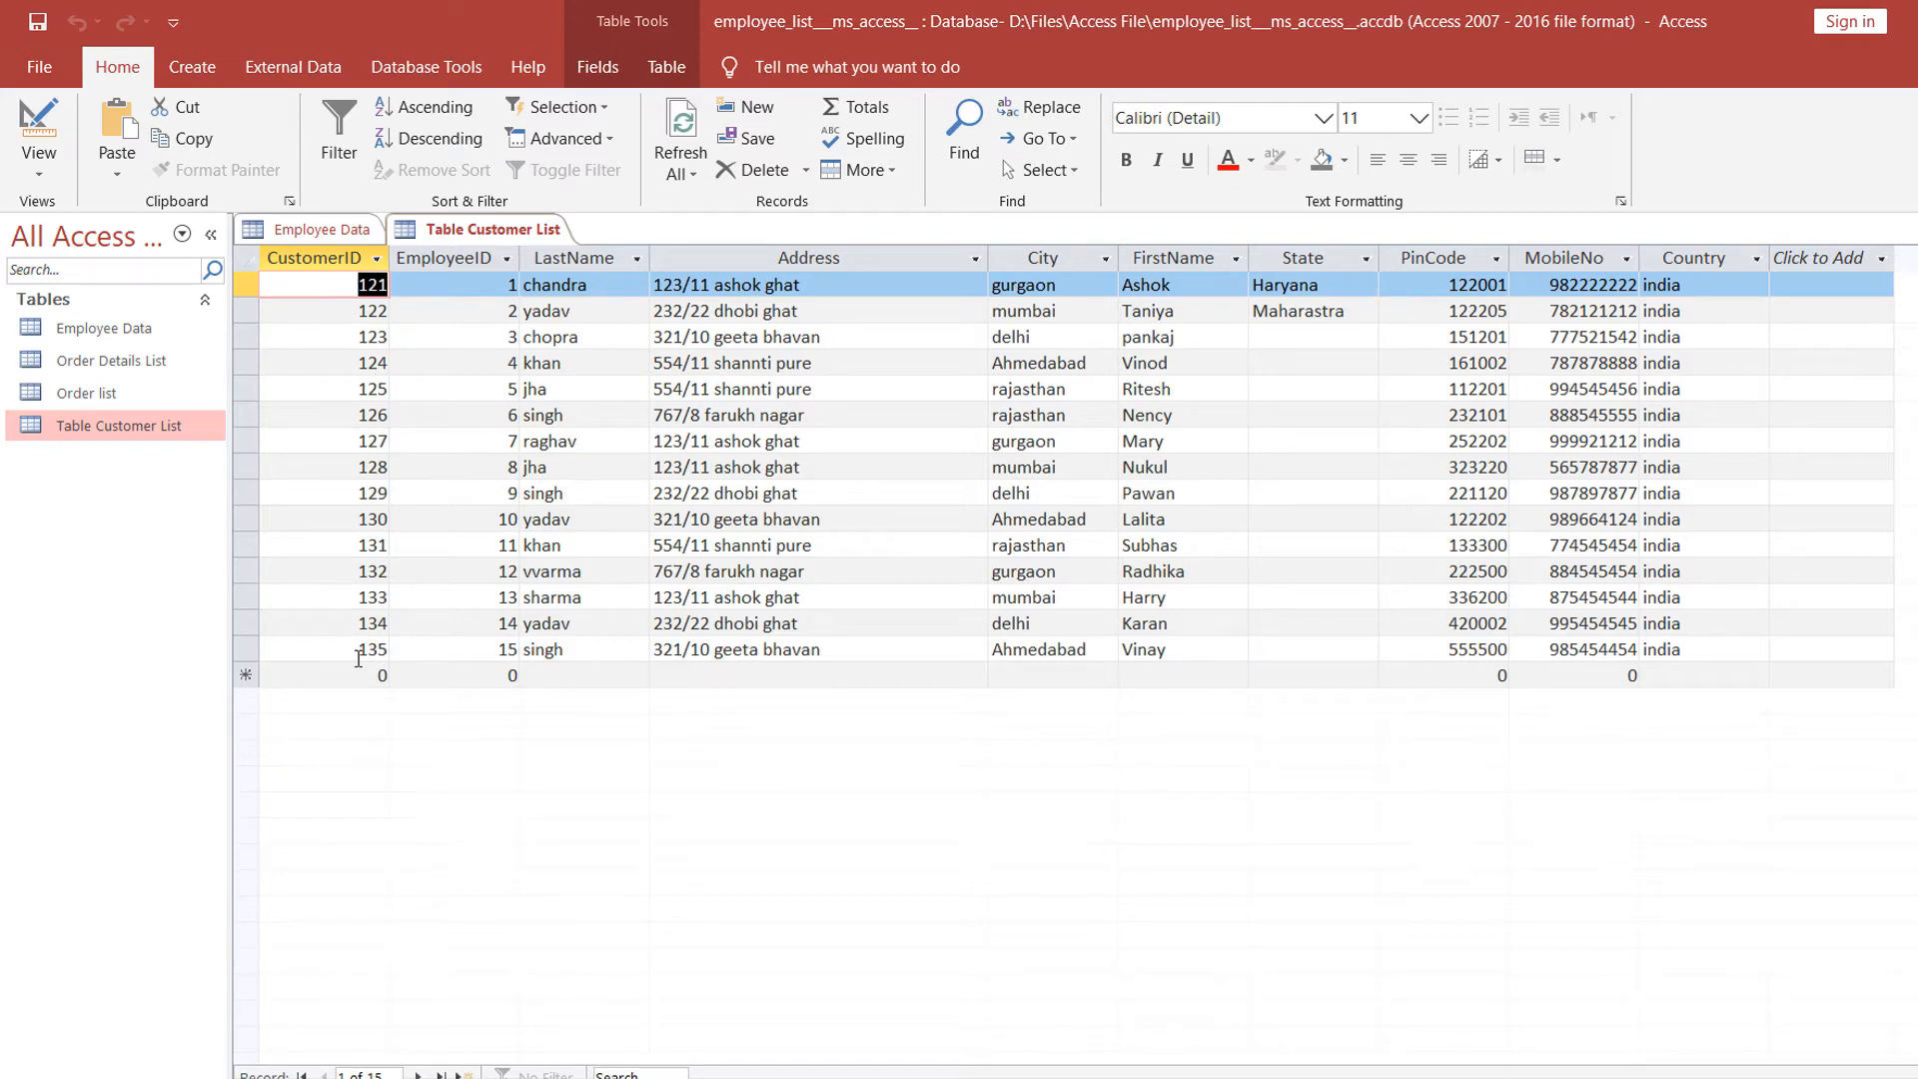
Compare the Employee Data and Table Customer List datasheets, looking for each table's ID field and any field they share.
click(110, 332)
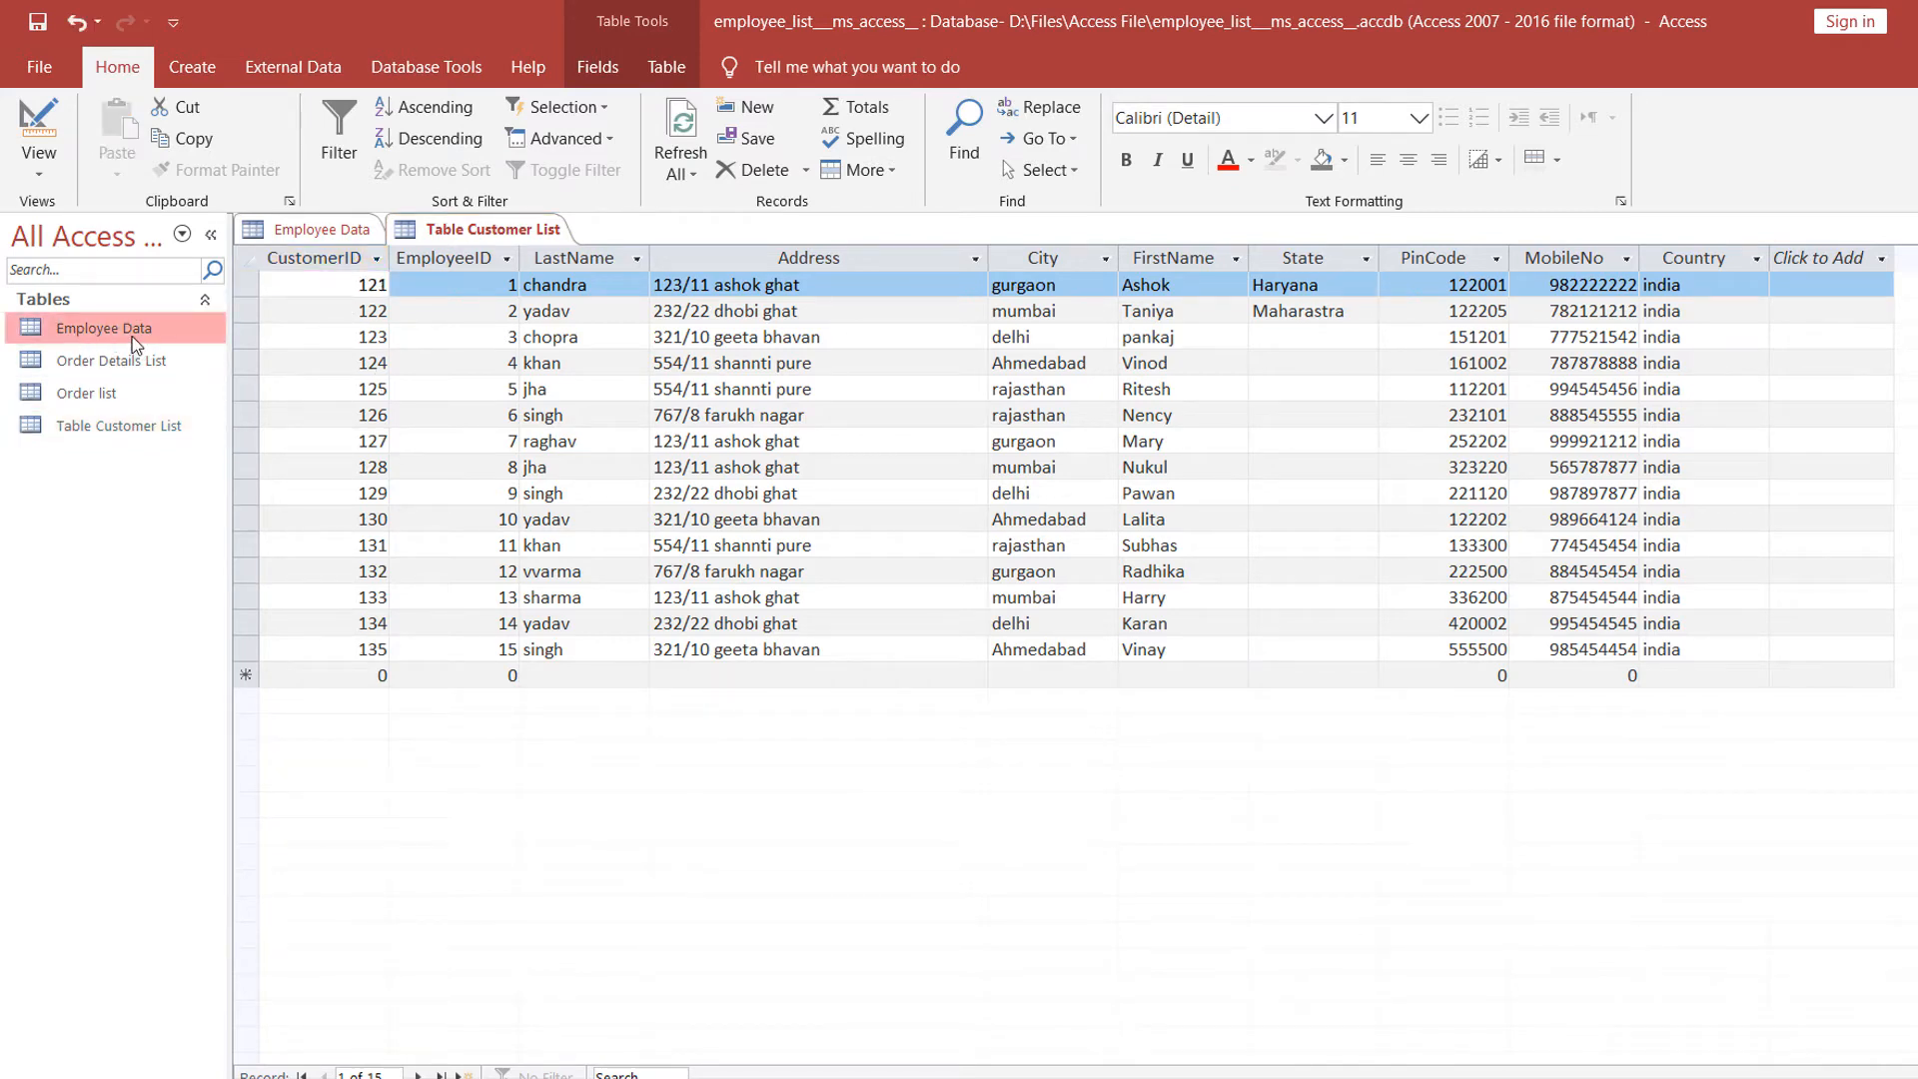
click(135, 436)
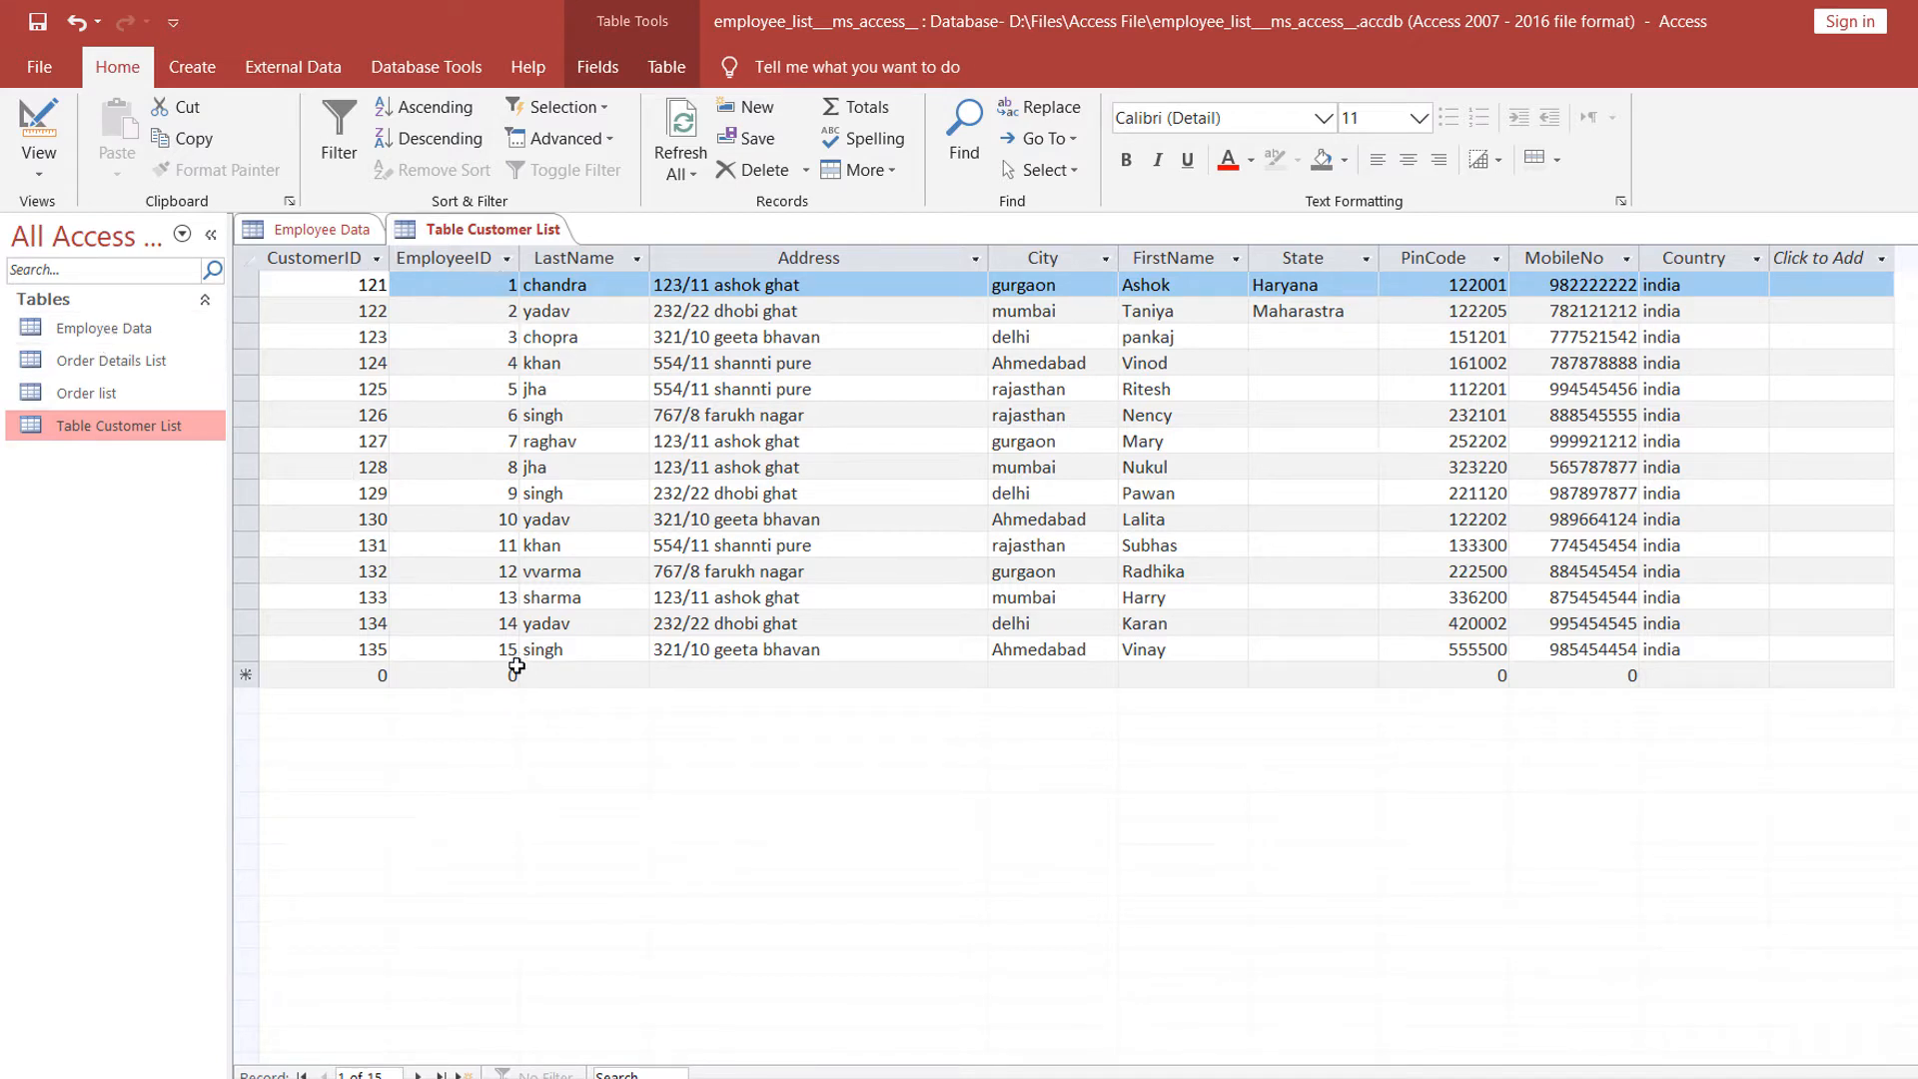
click(135, 335)
click(297, 232)
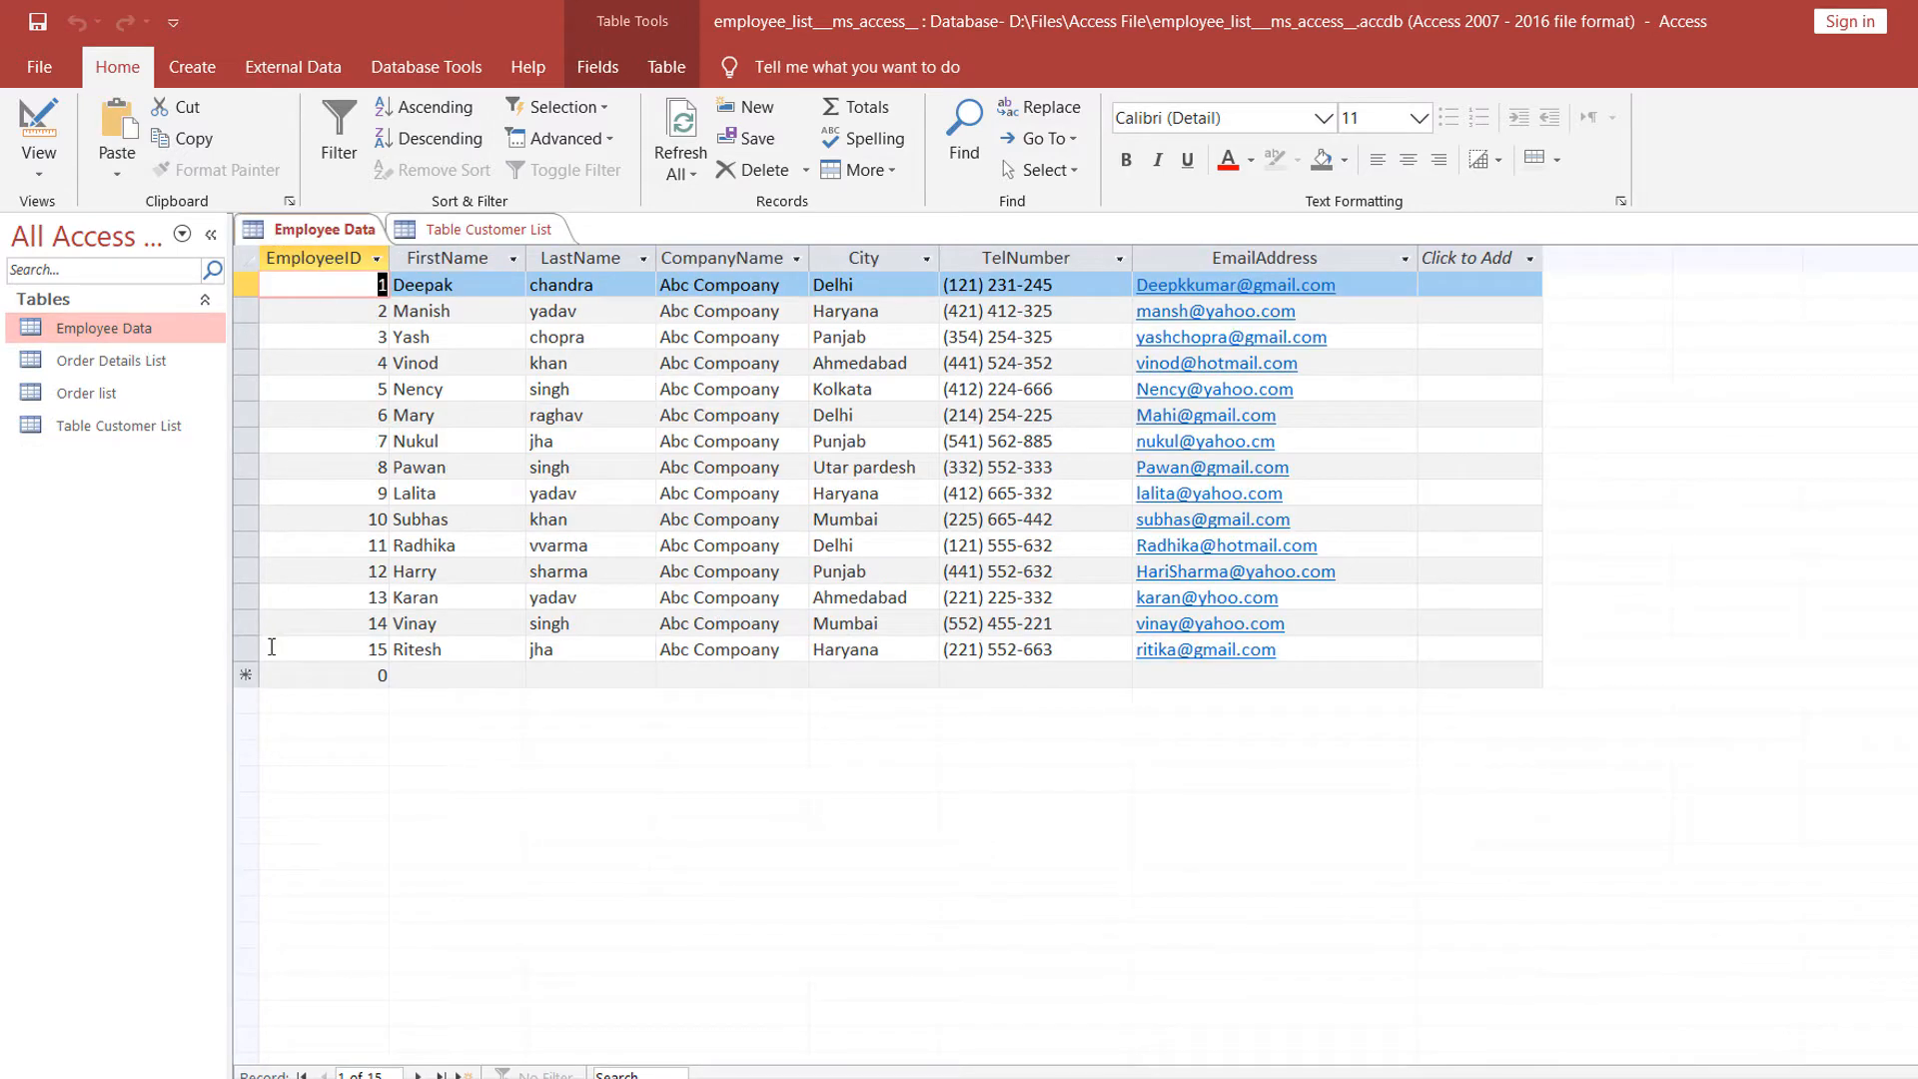
click(476, 232)
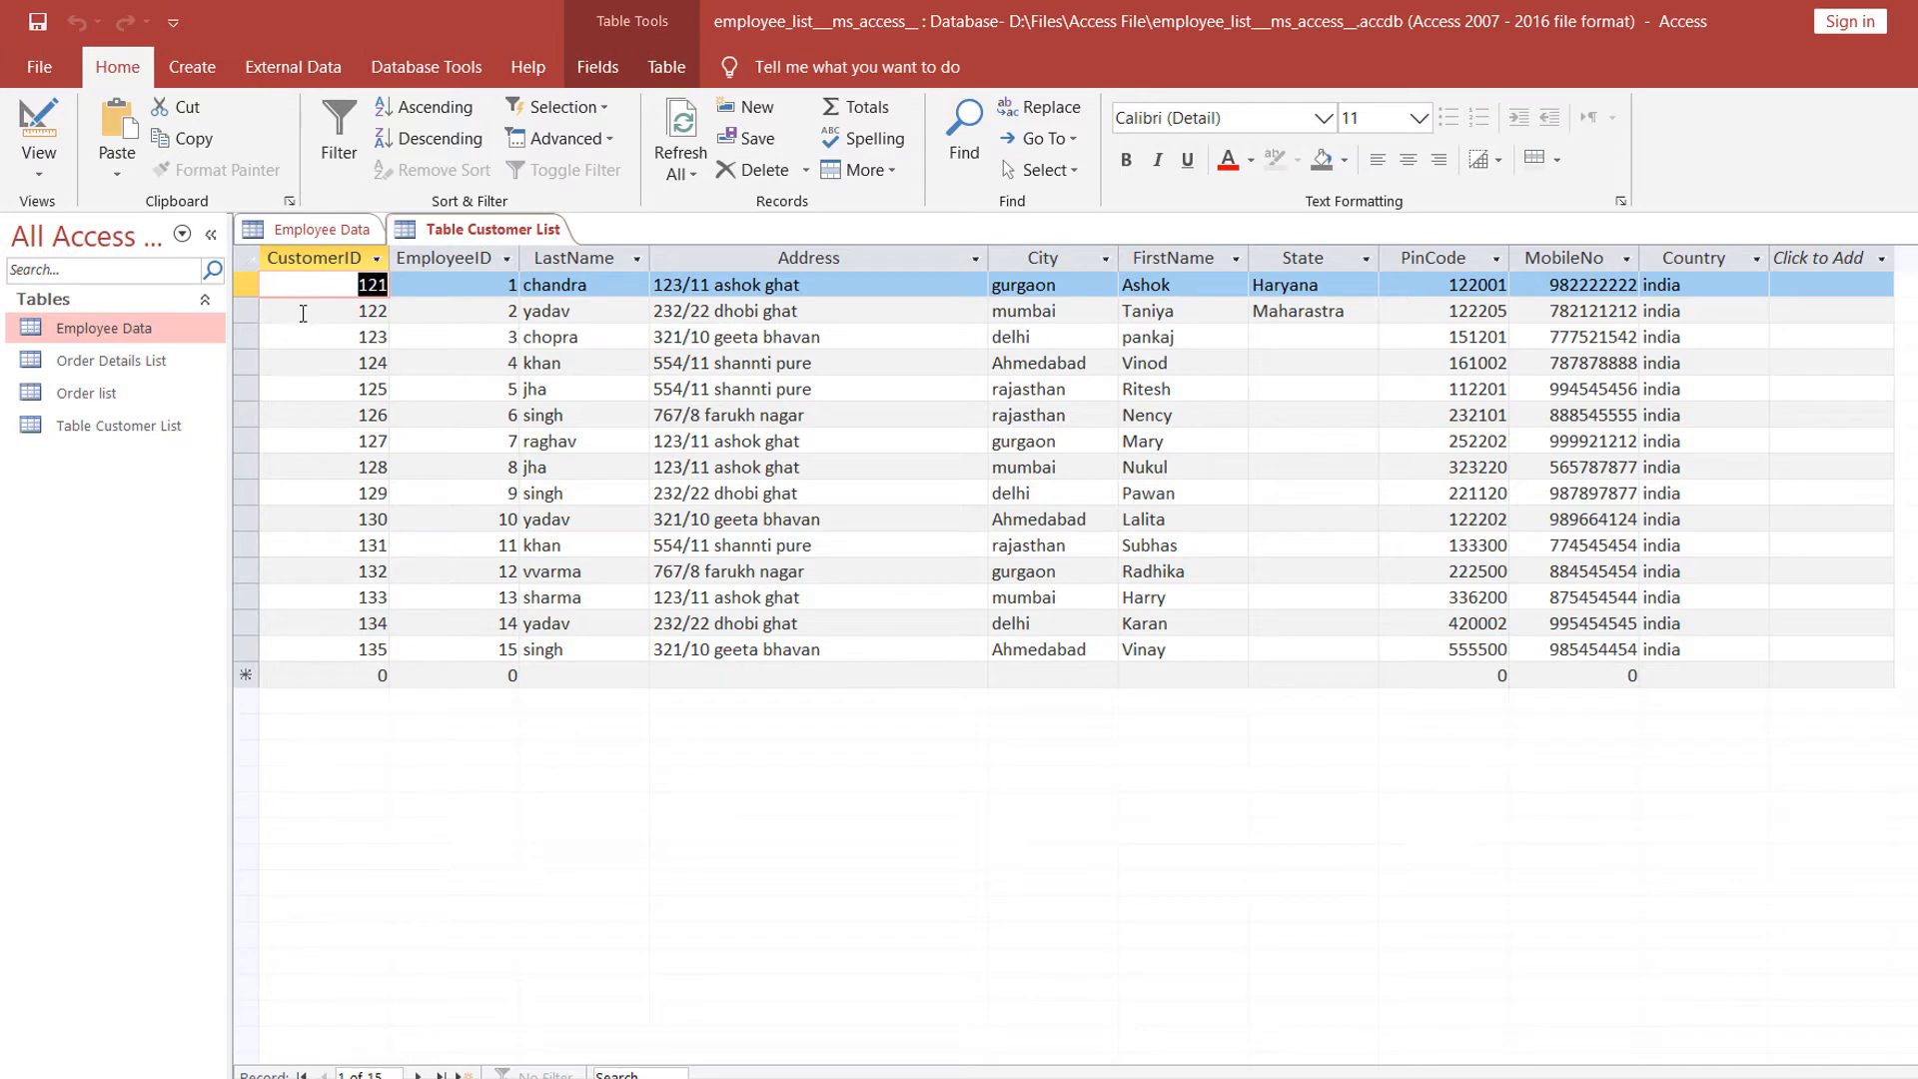
click(322, 230)
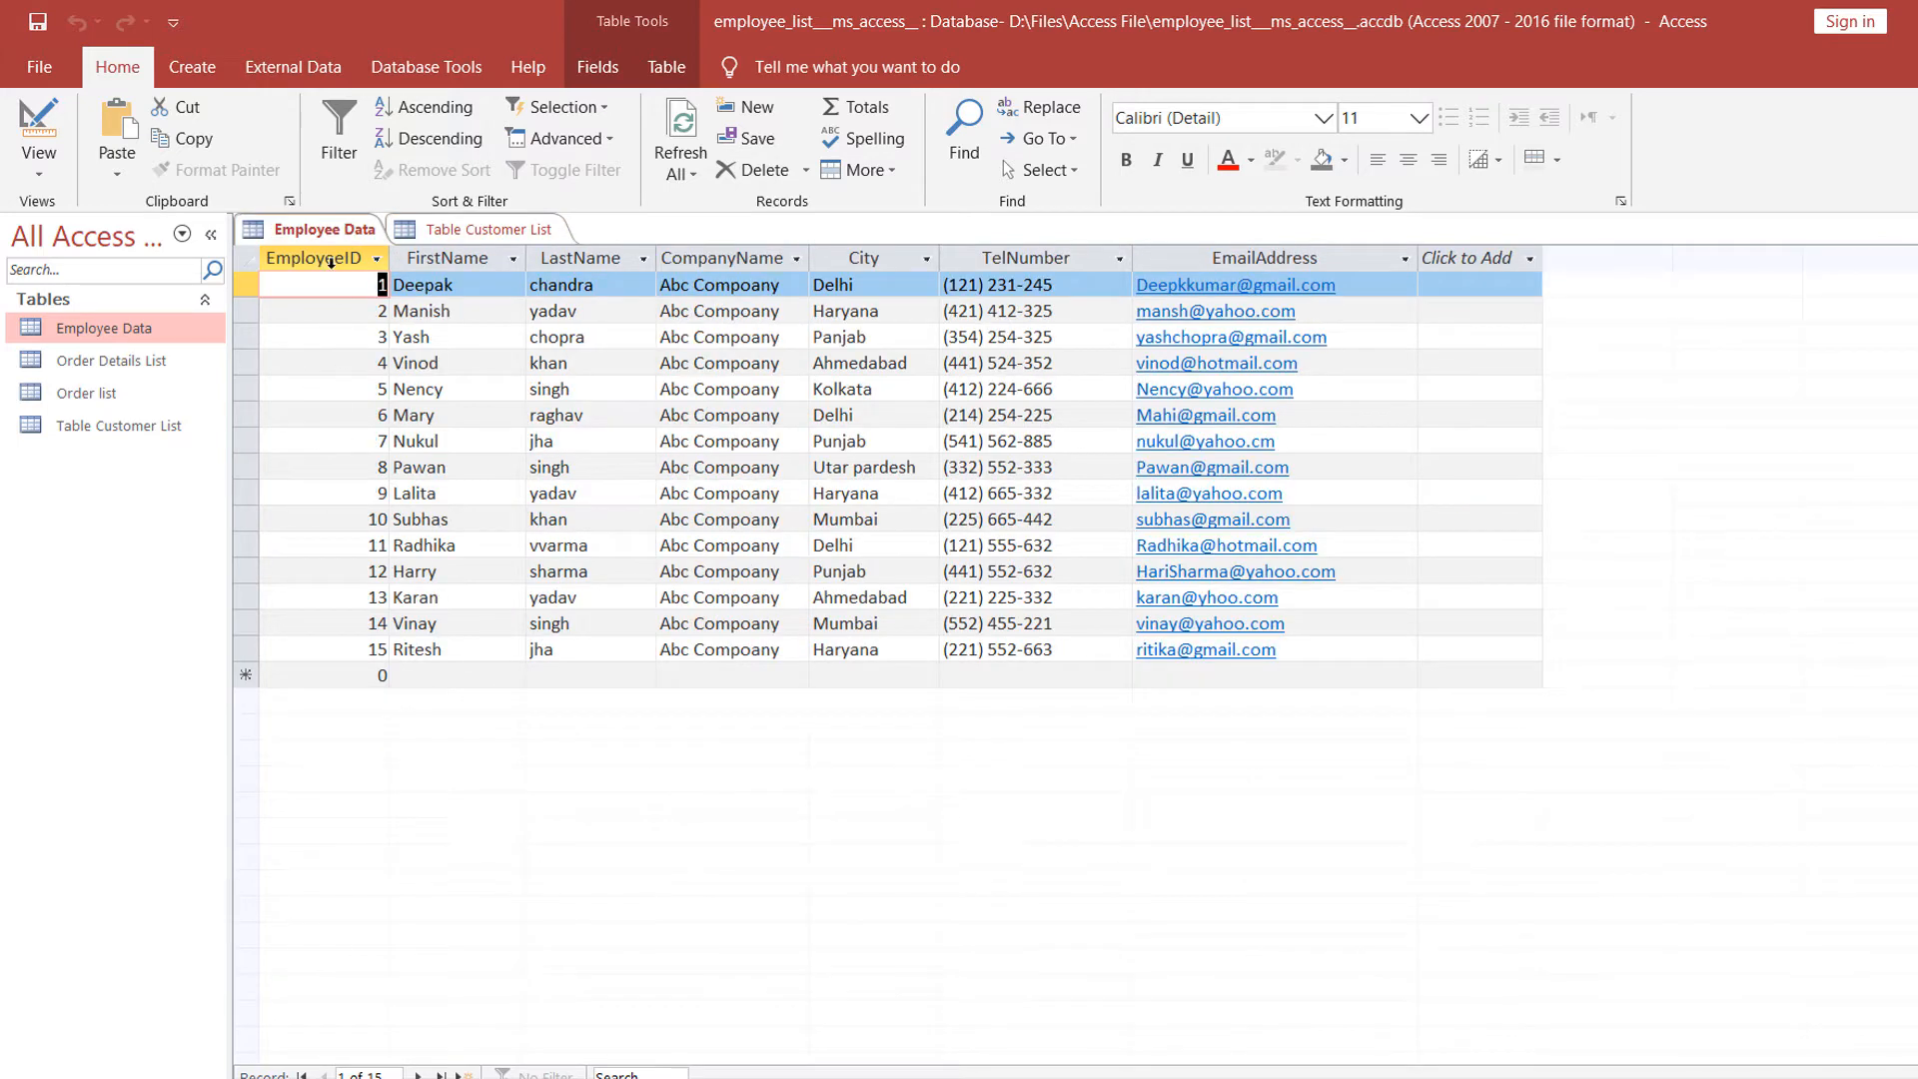
click(477, 232)
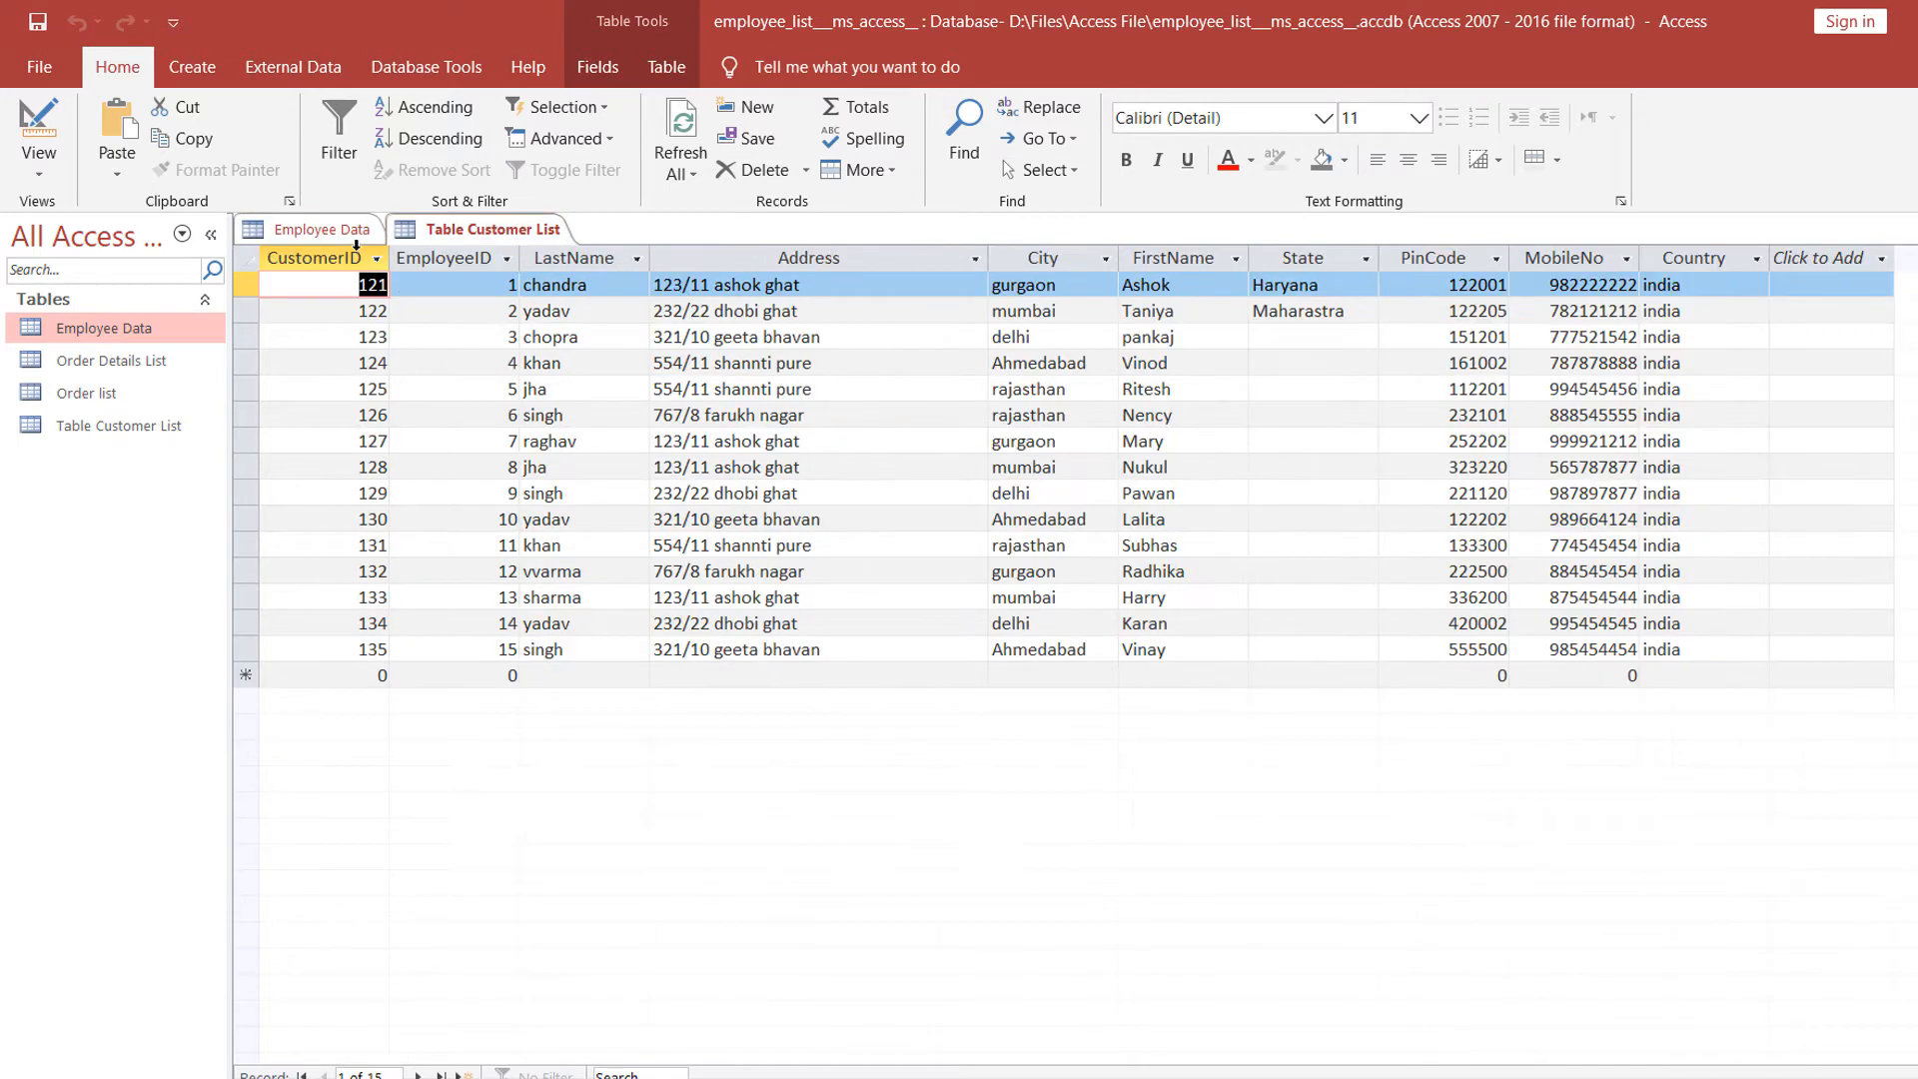
click(319, 230)
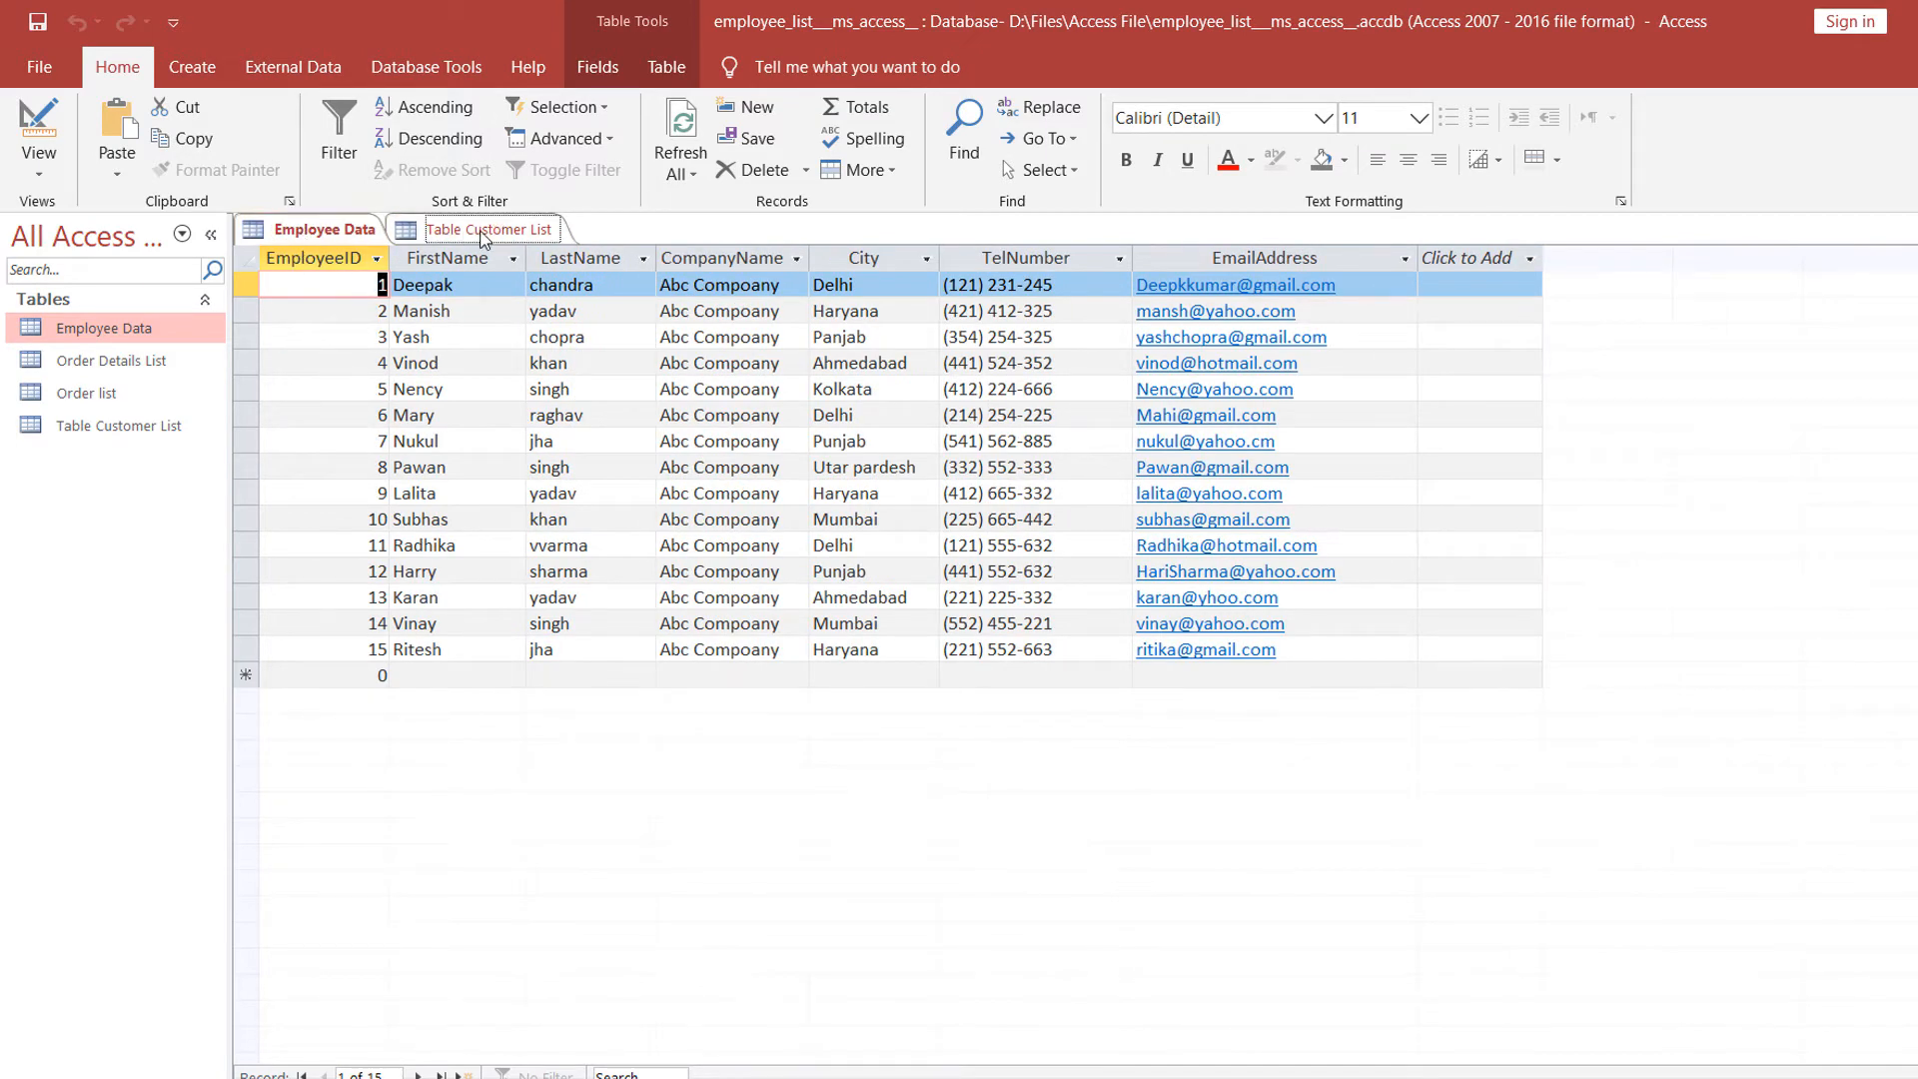
click(492, 225)
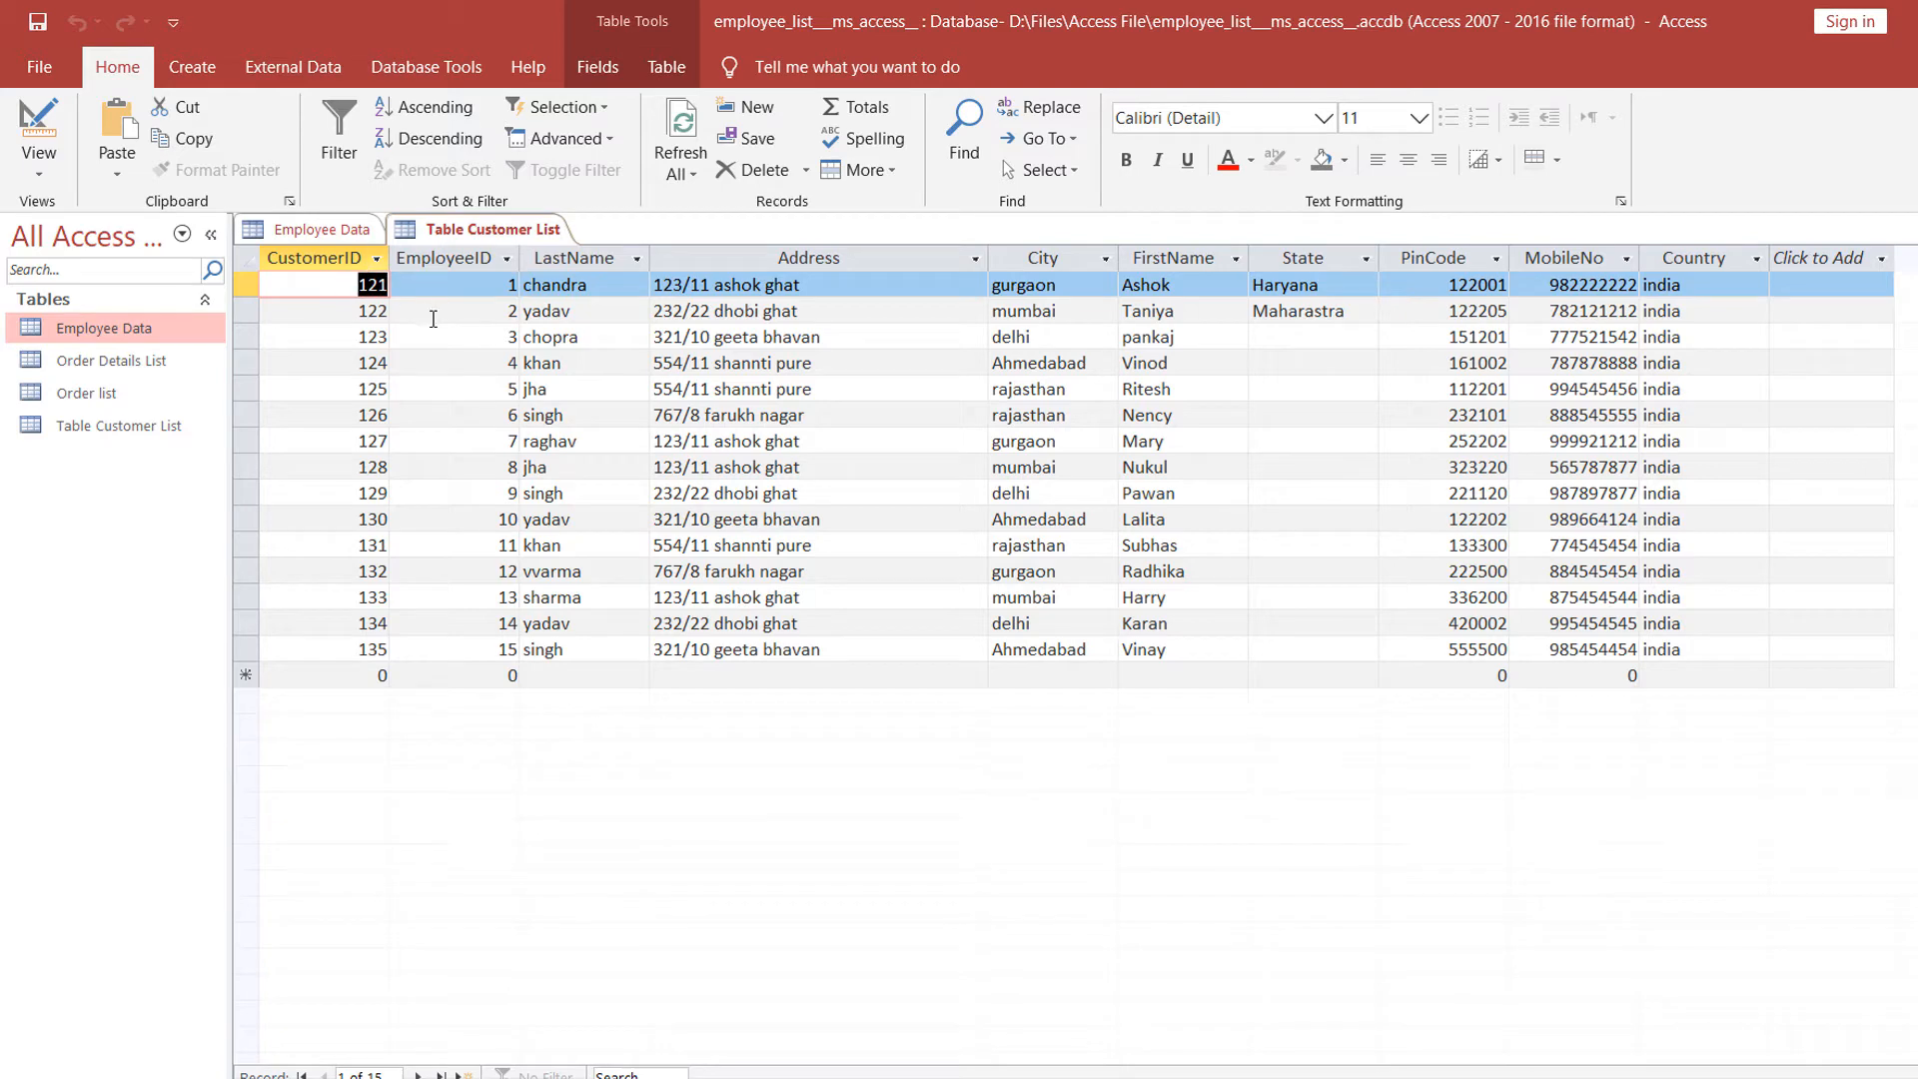
Examine the EmployeeID column in both Table Customer List and Employee Data as the field linking employees to customers.
click(463, 260)
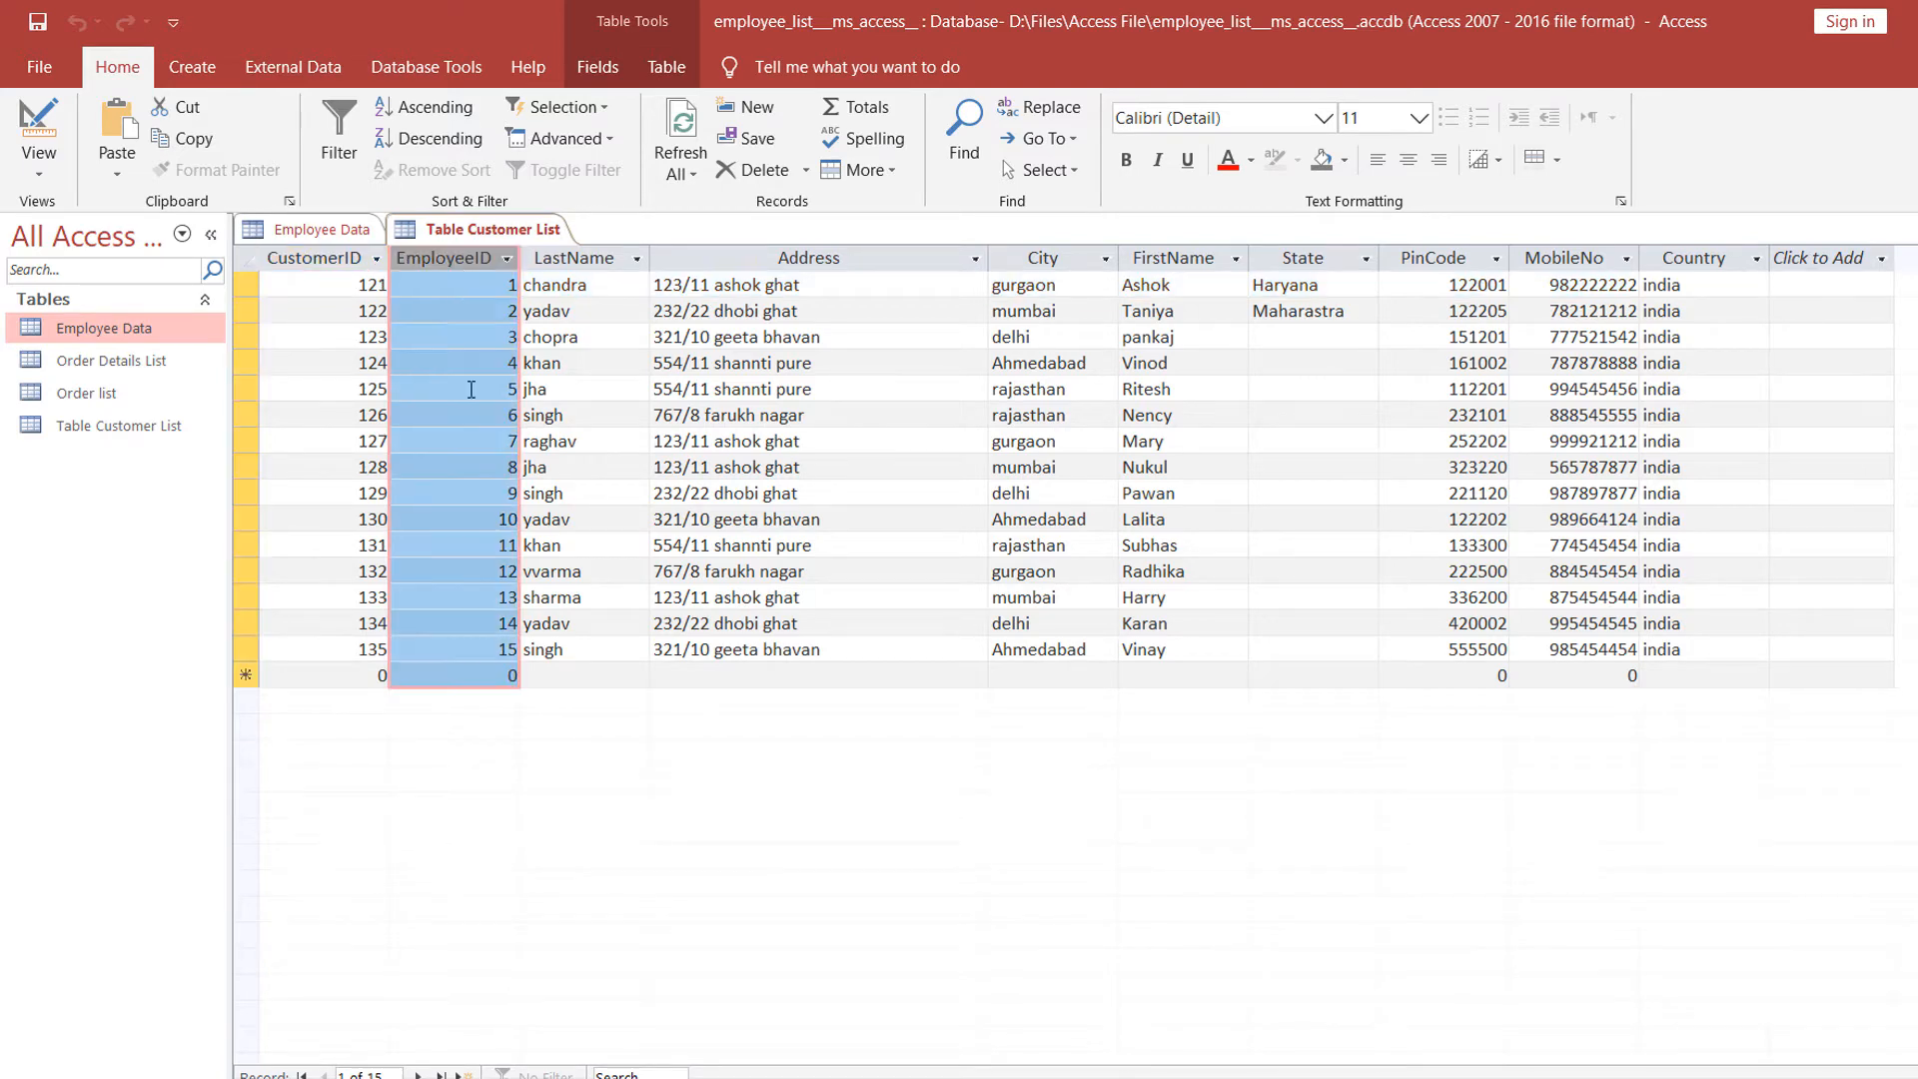
click(320, 231)
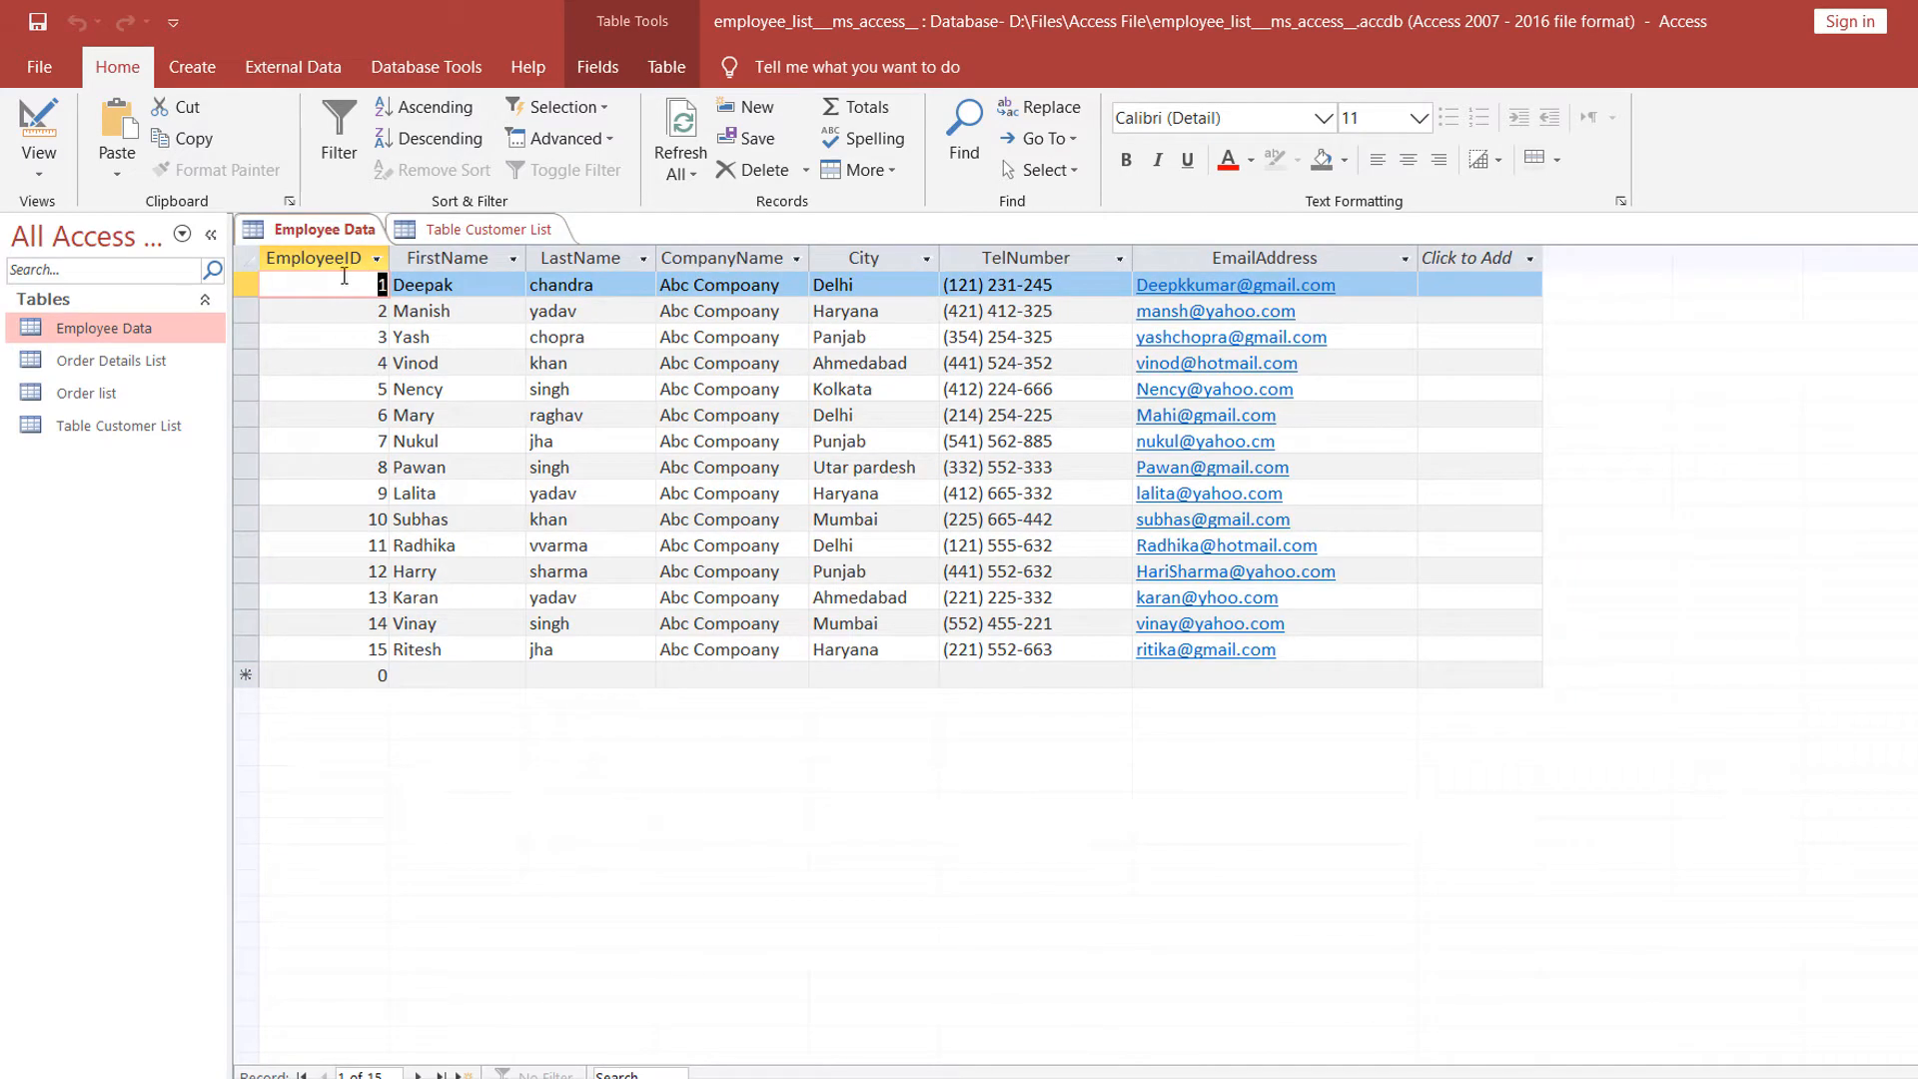
click(344, 262)
click(488, 229)
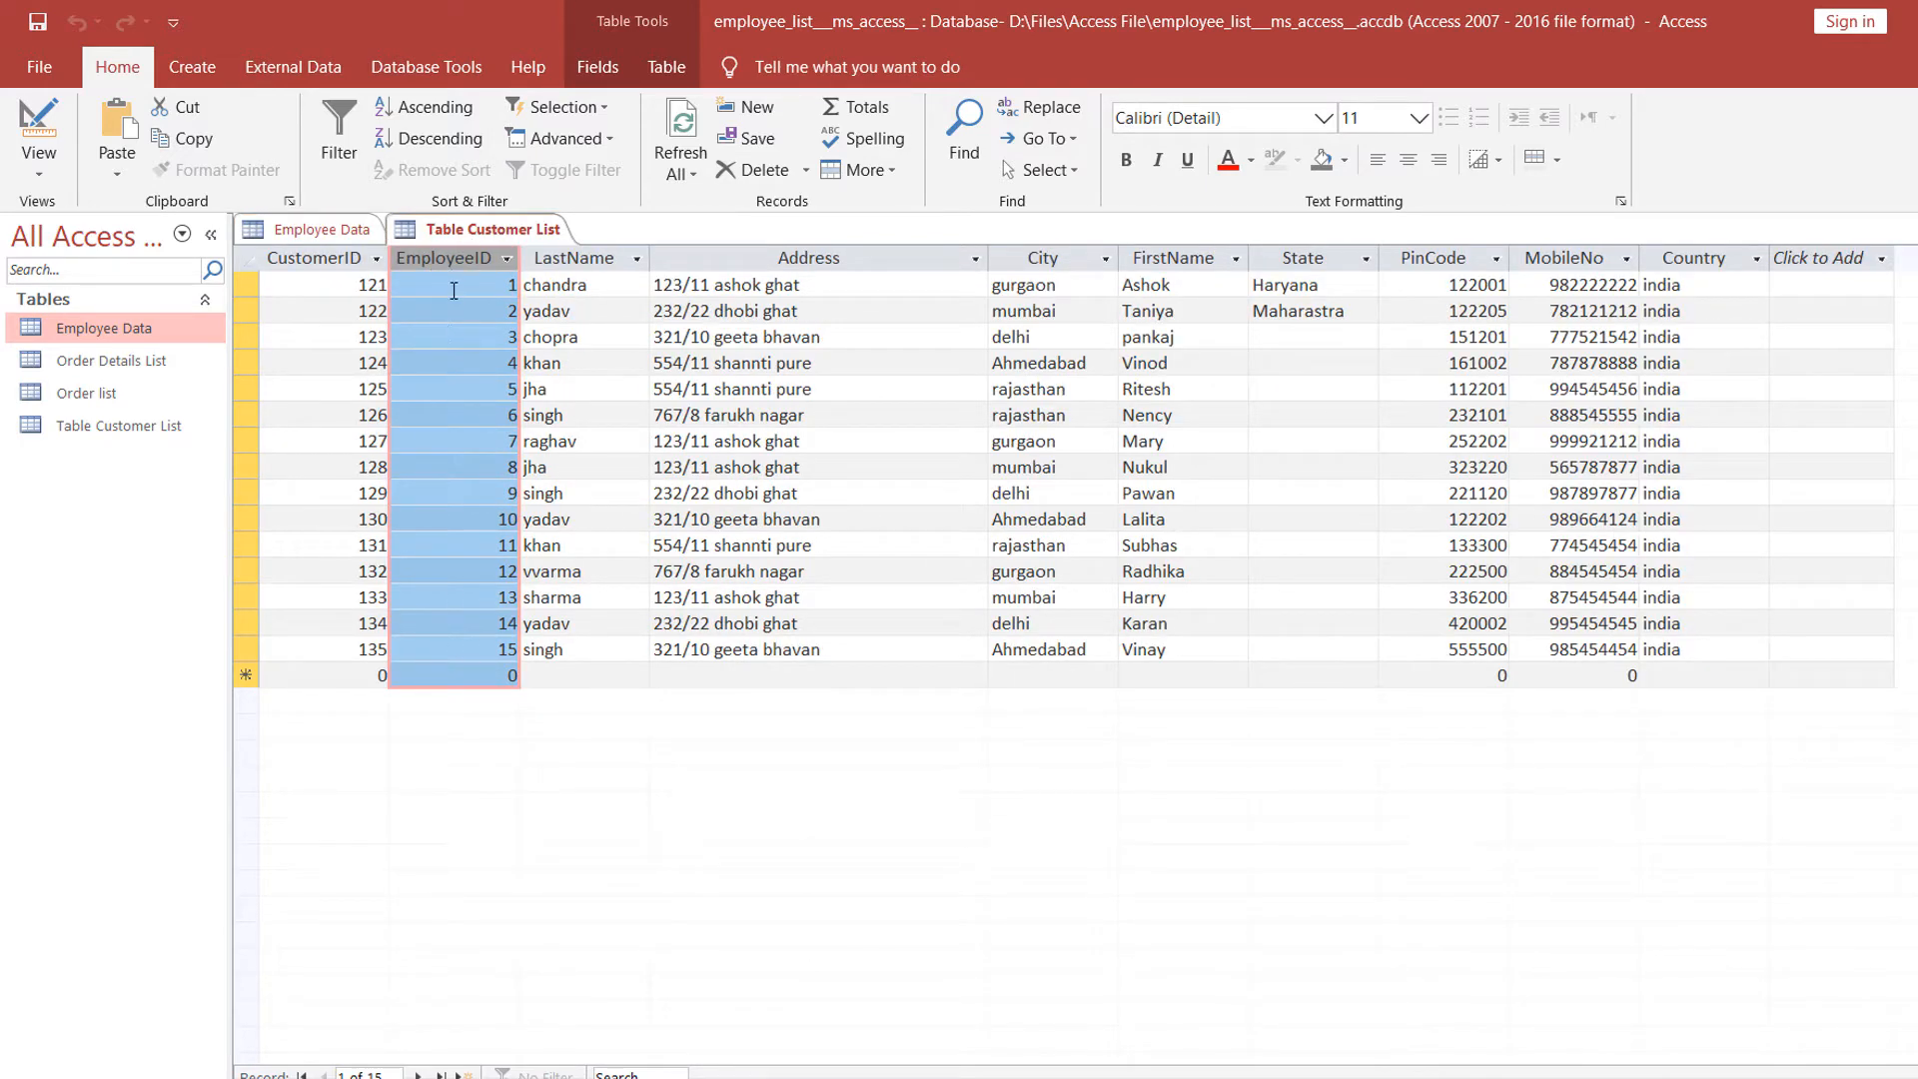
click(329, 230)
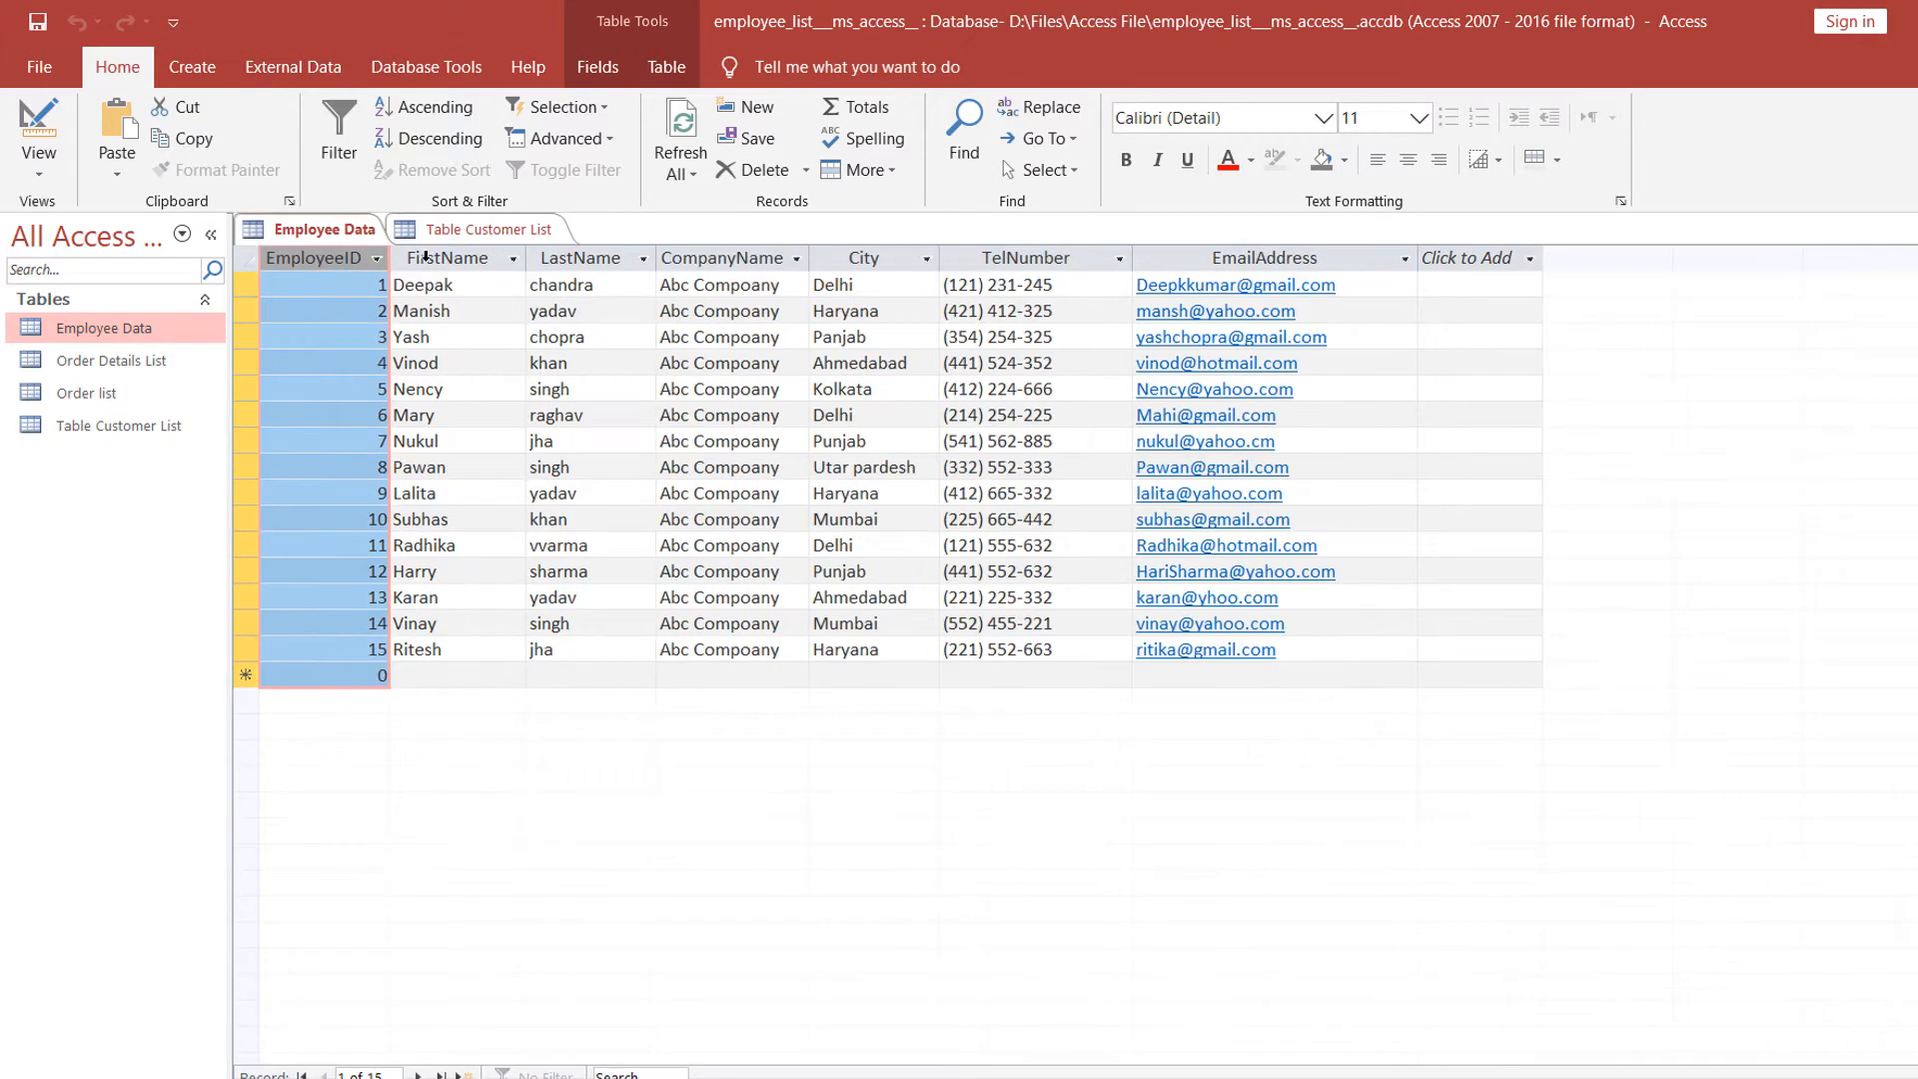
click(425, 257)
click(480, 228)
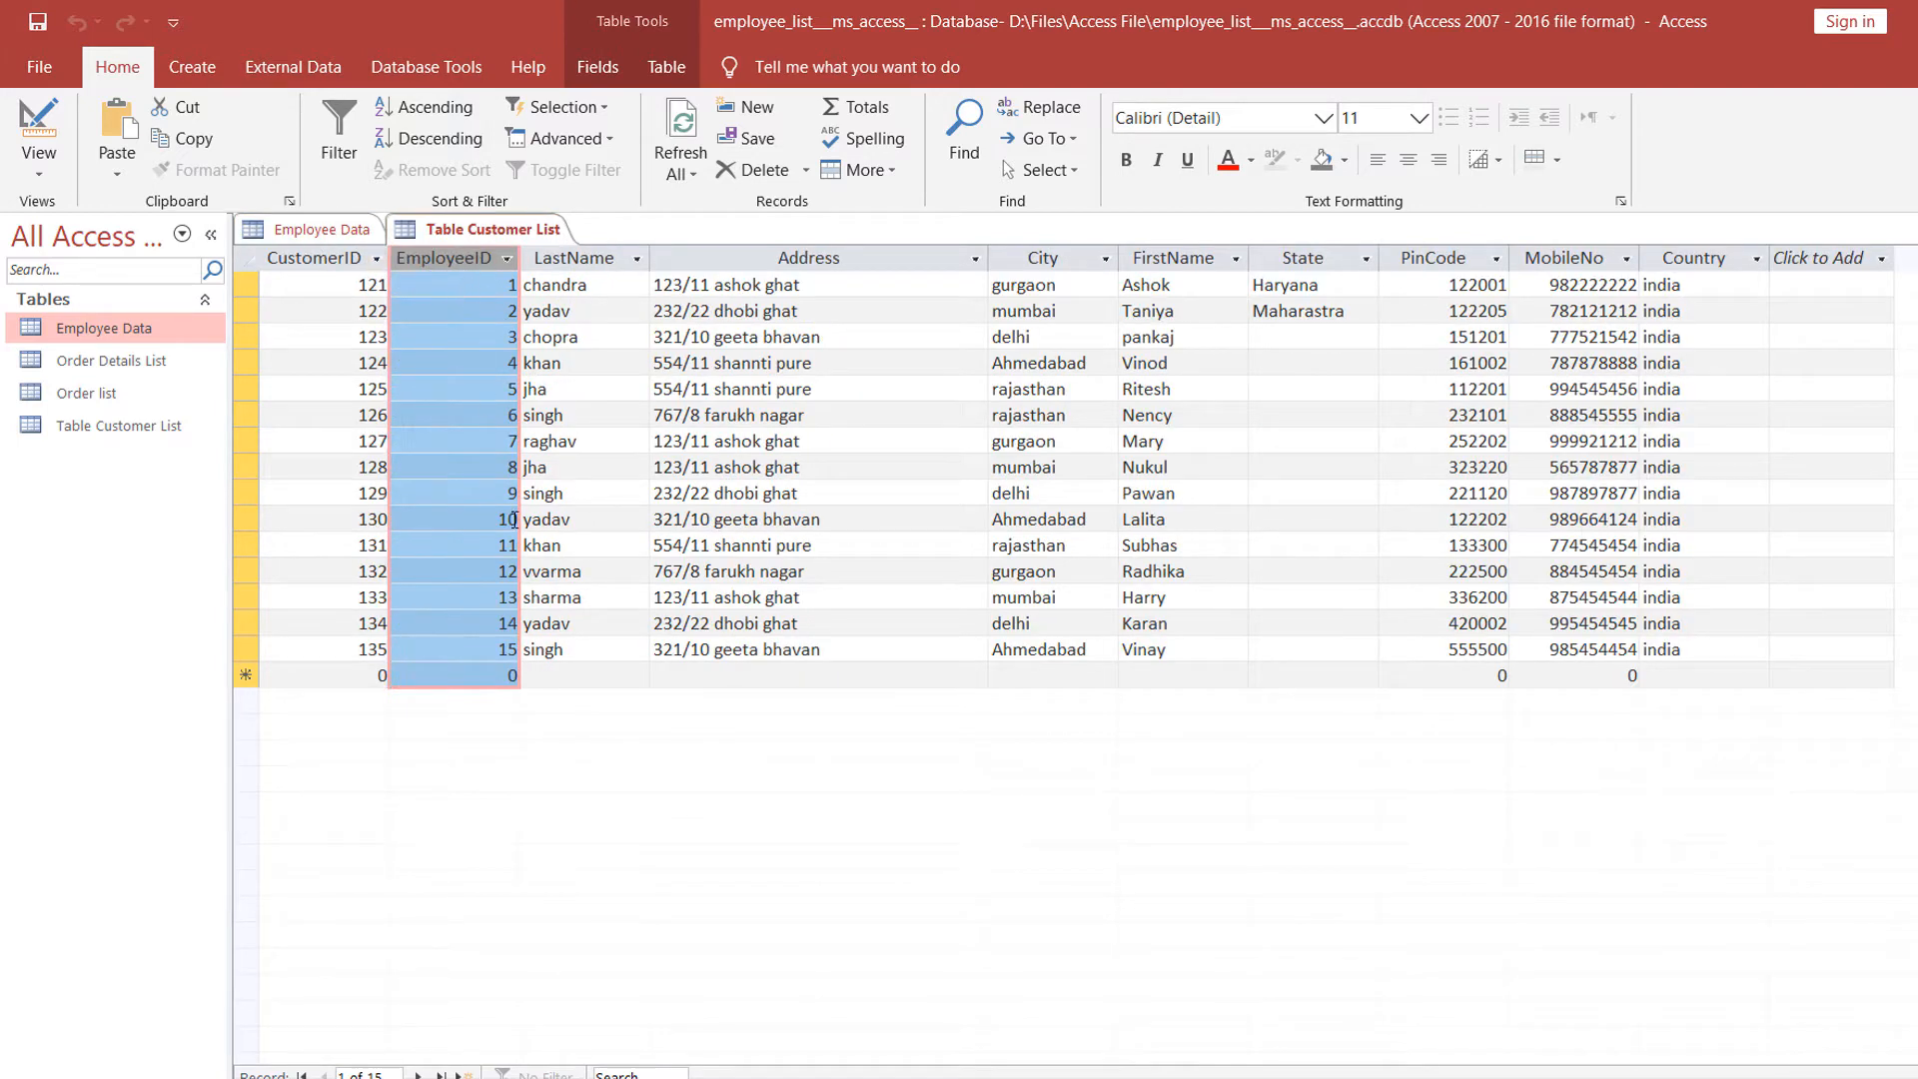
click(274, 232)
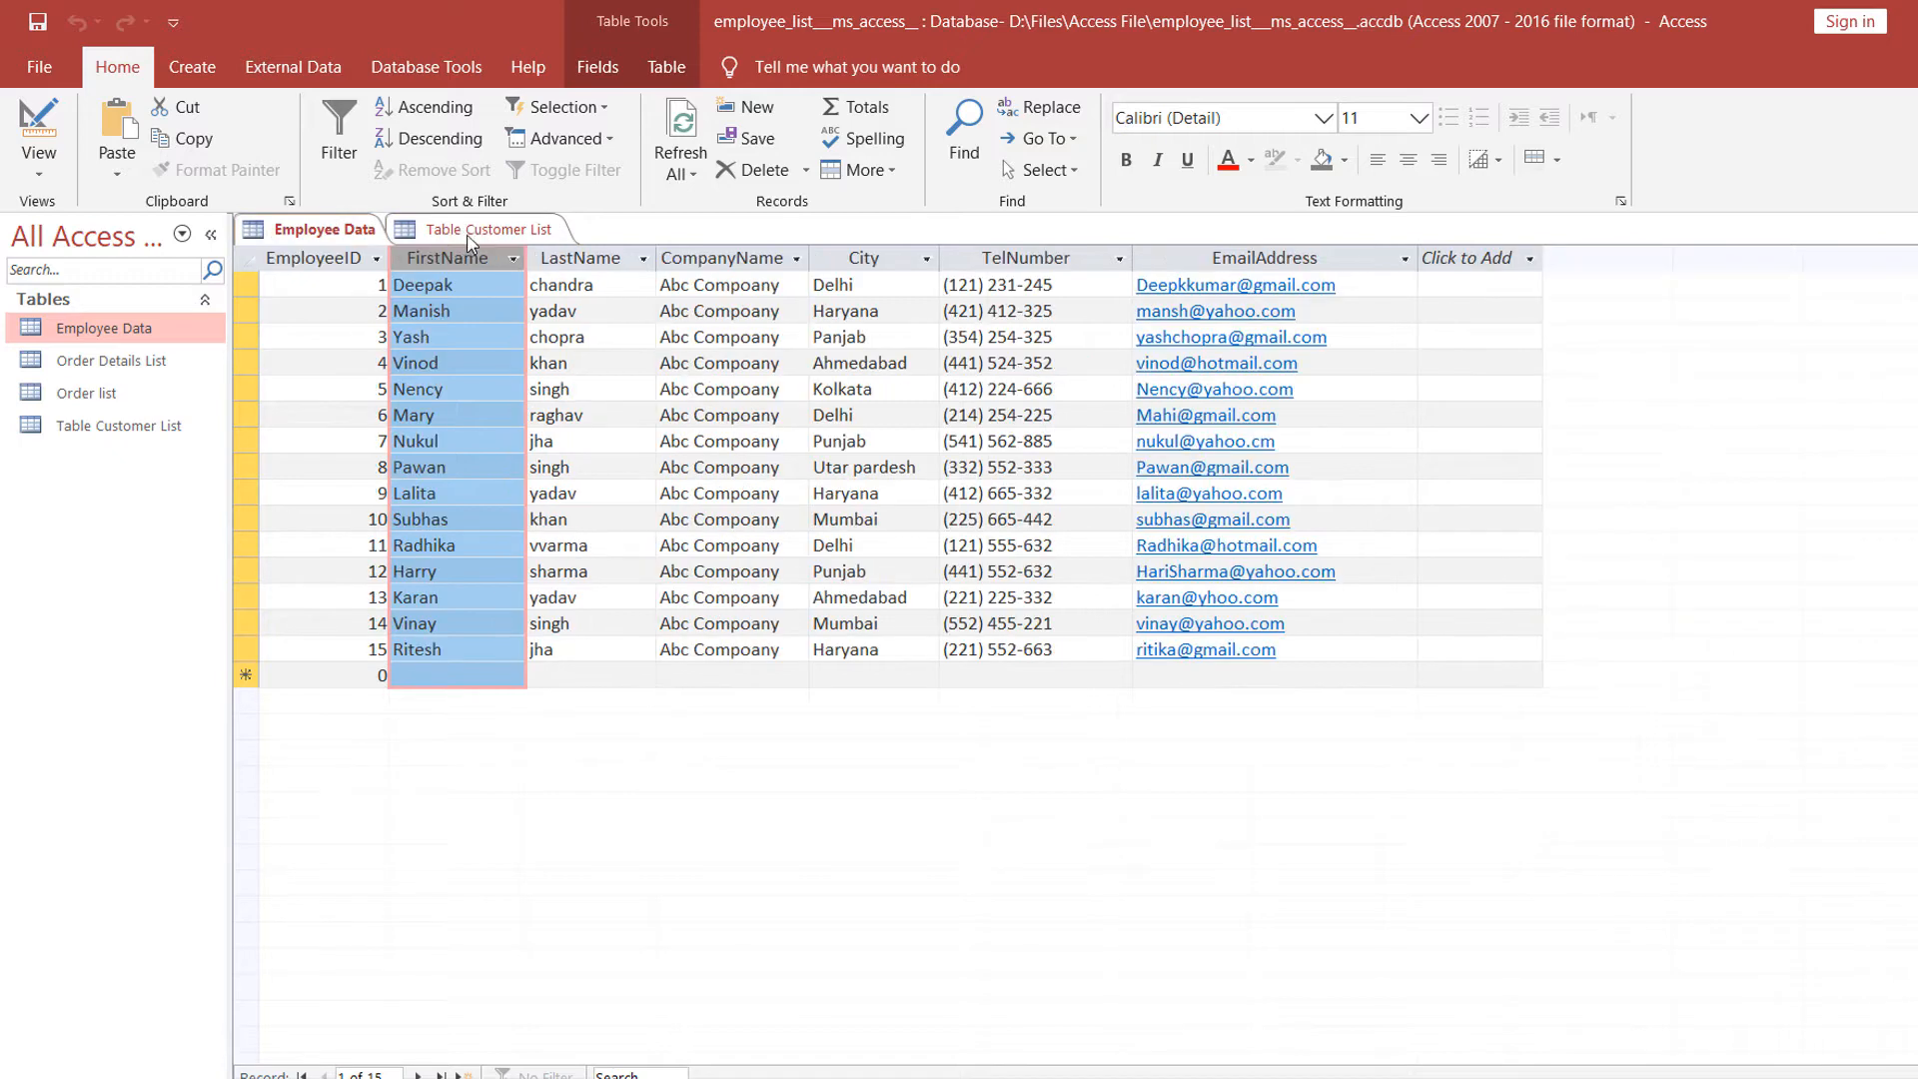
click(476, 232)
click(352, 232)
click(507, 232)
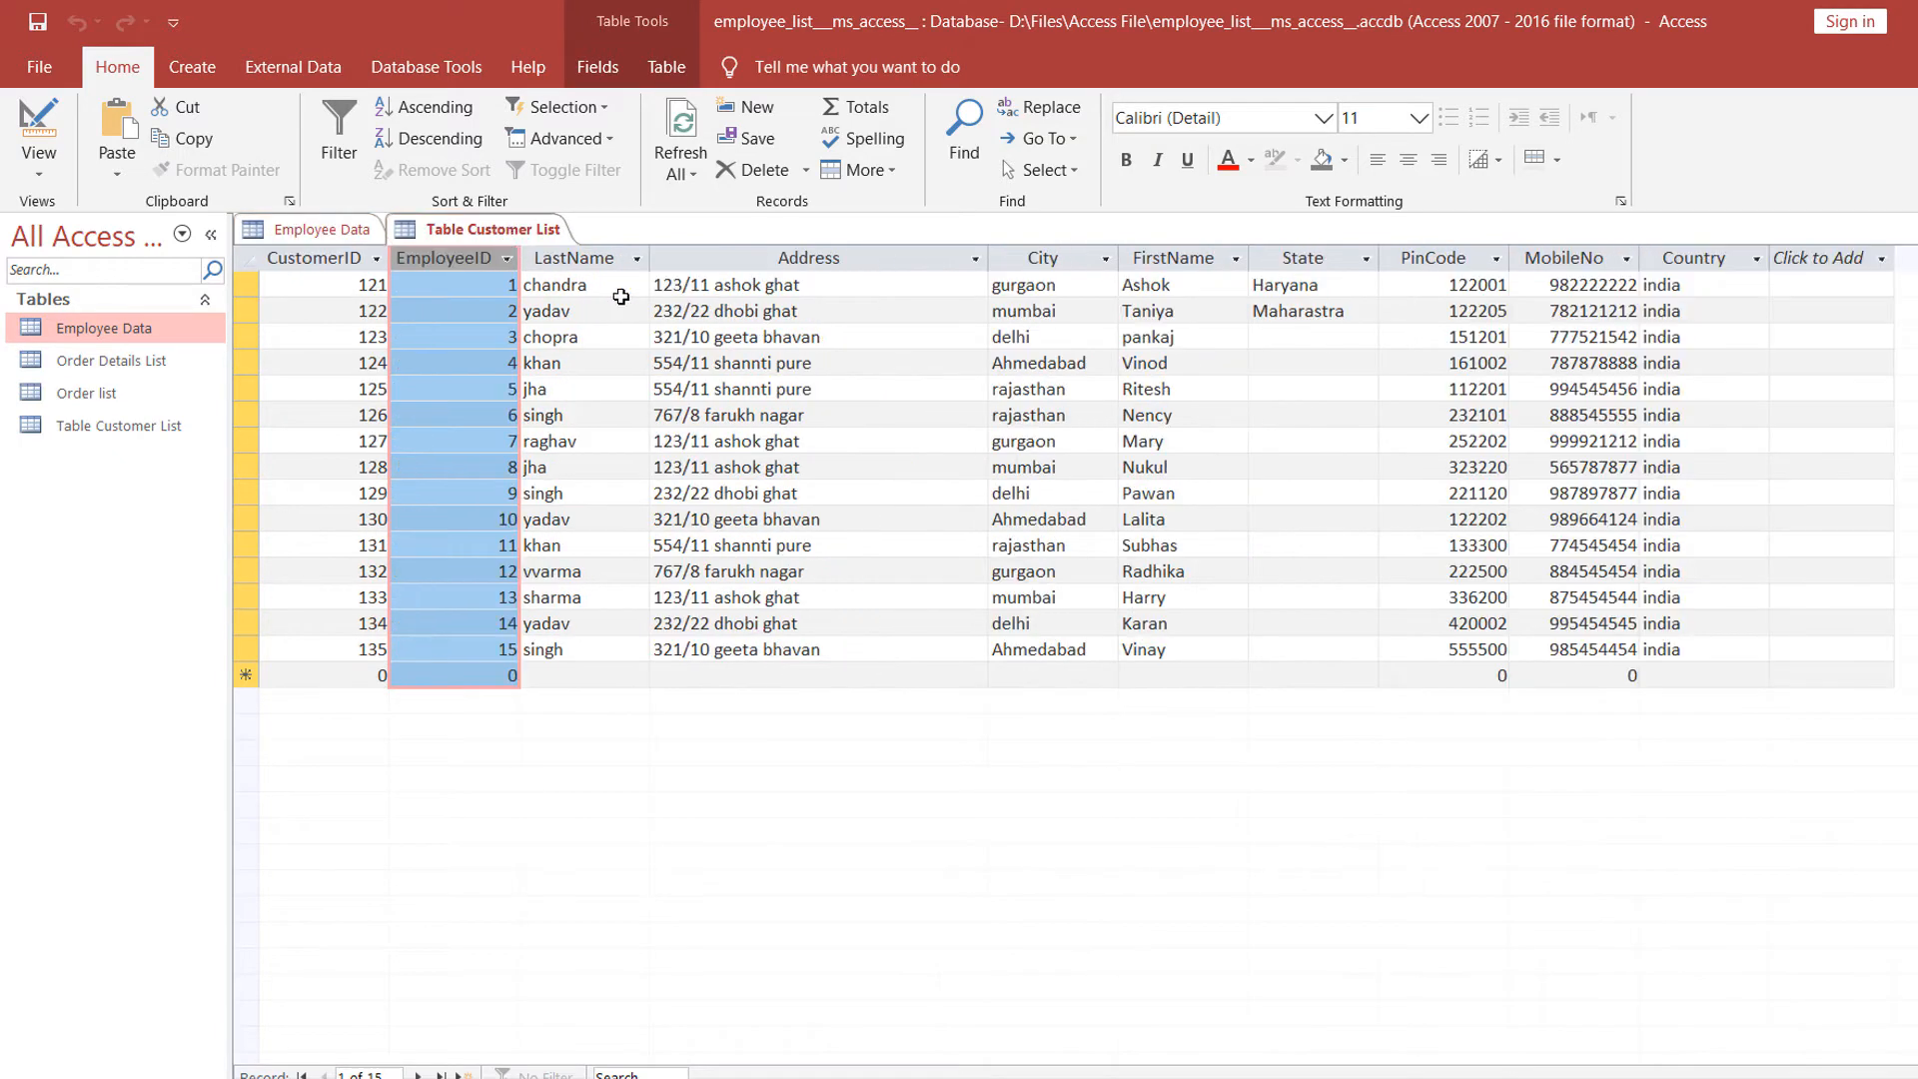
click(339, 229)
click(319, 278)
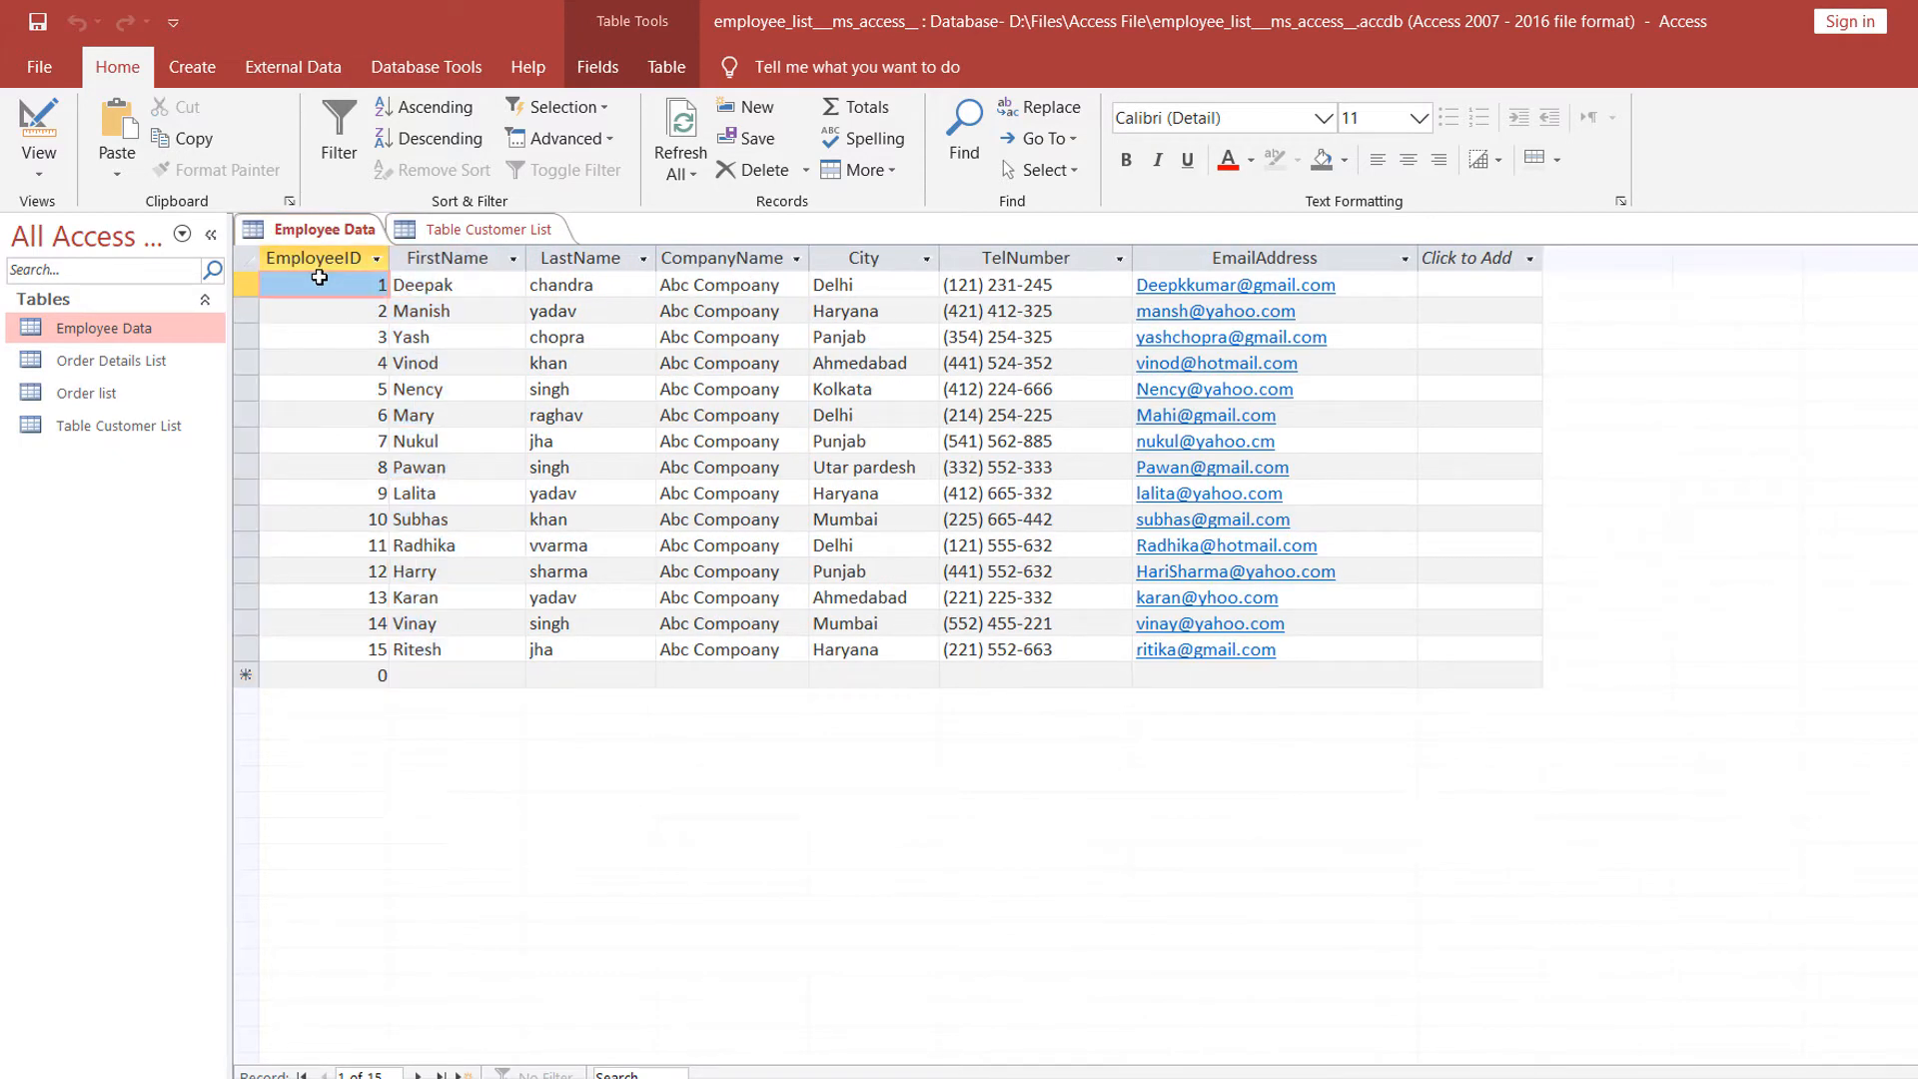
click(322, 260)
click(469, 231)
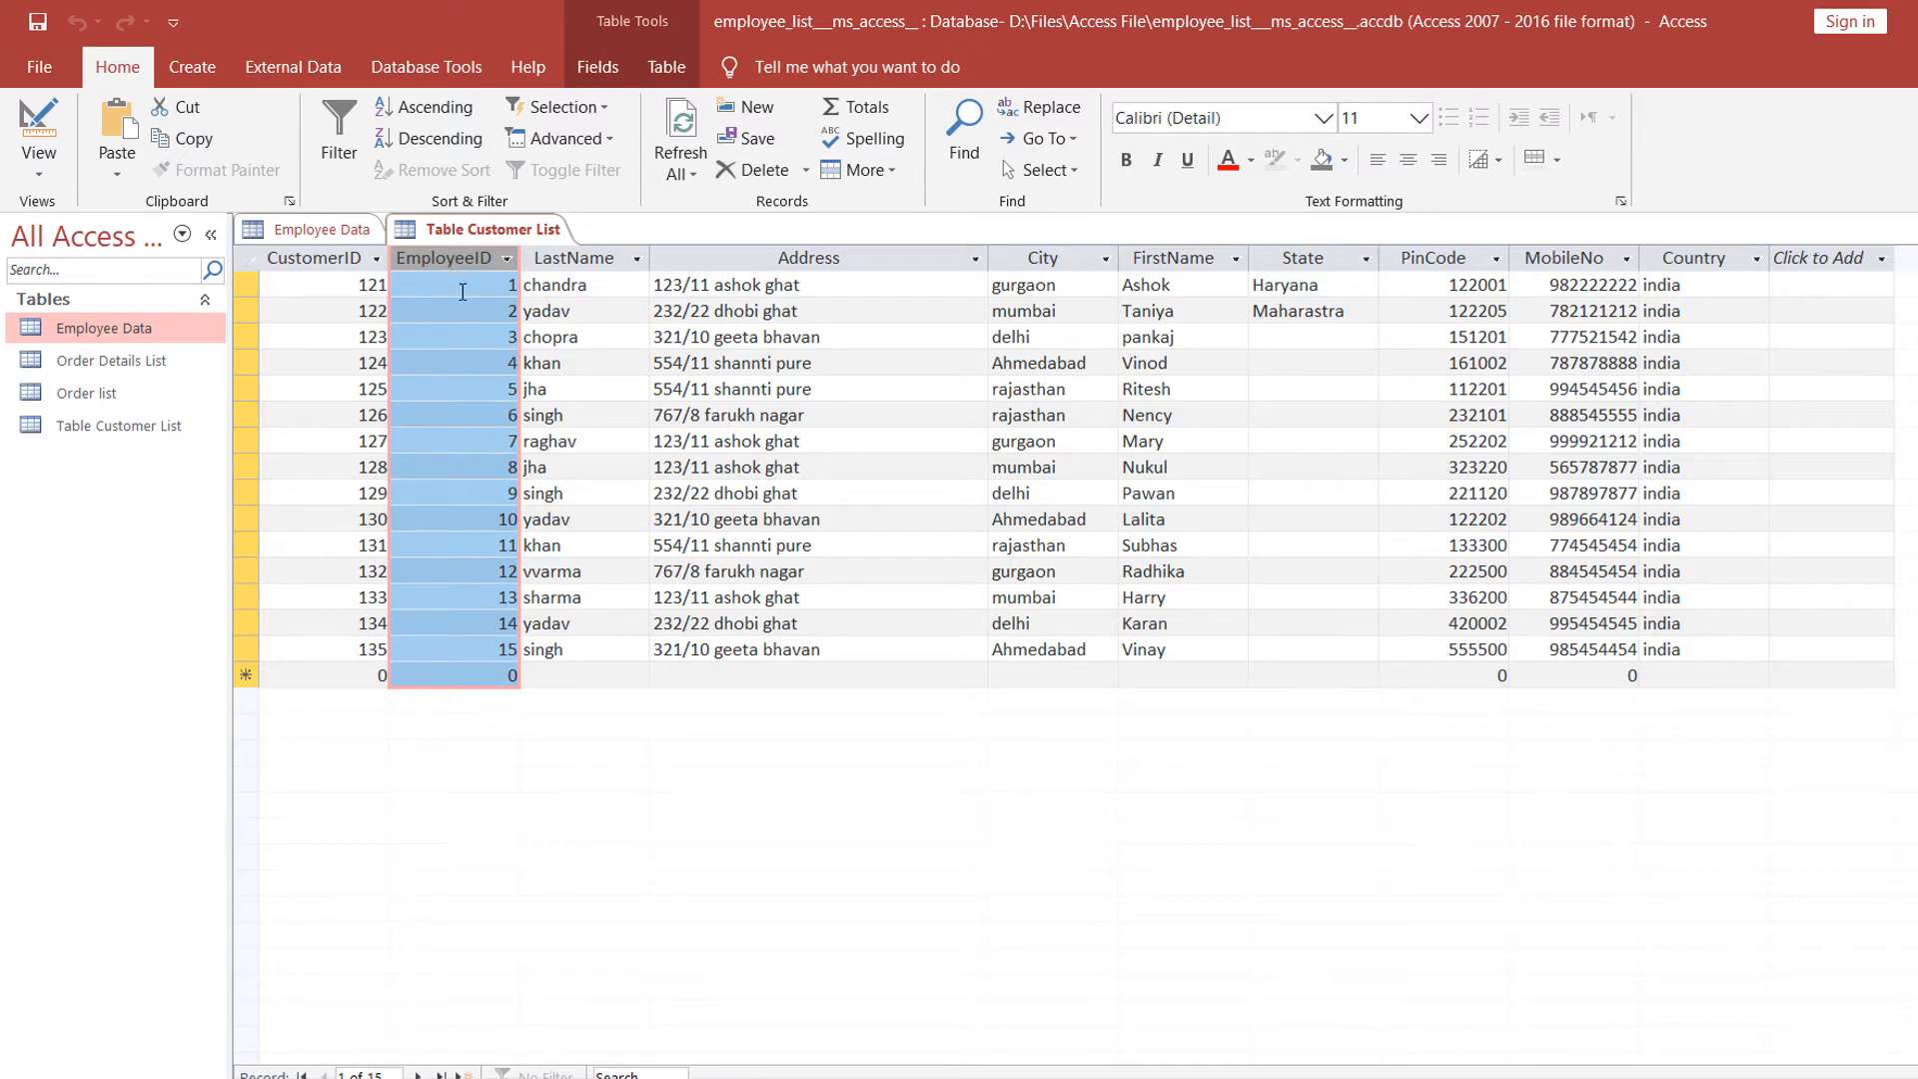
Return to the Employee Data datasheet, then close both Employee Data and Table Customer List.
click(326, 230)
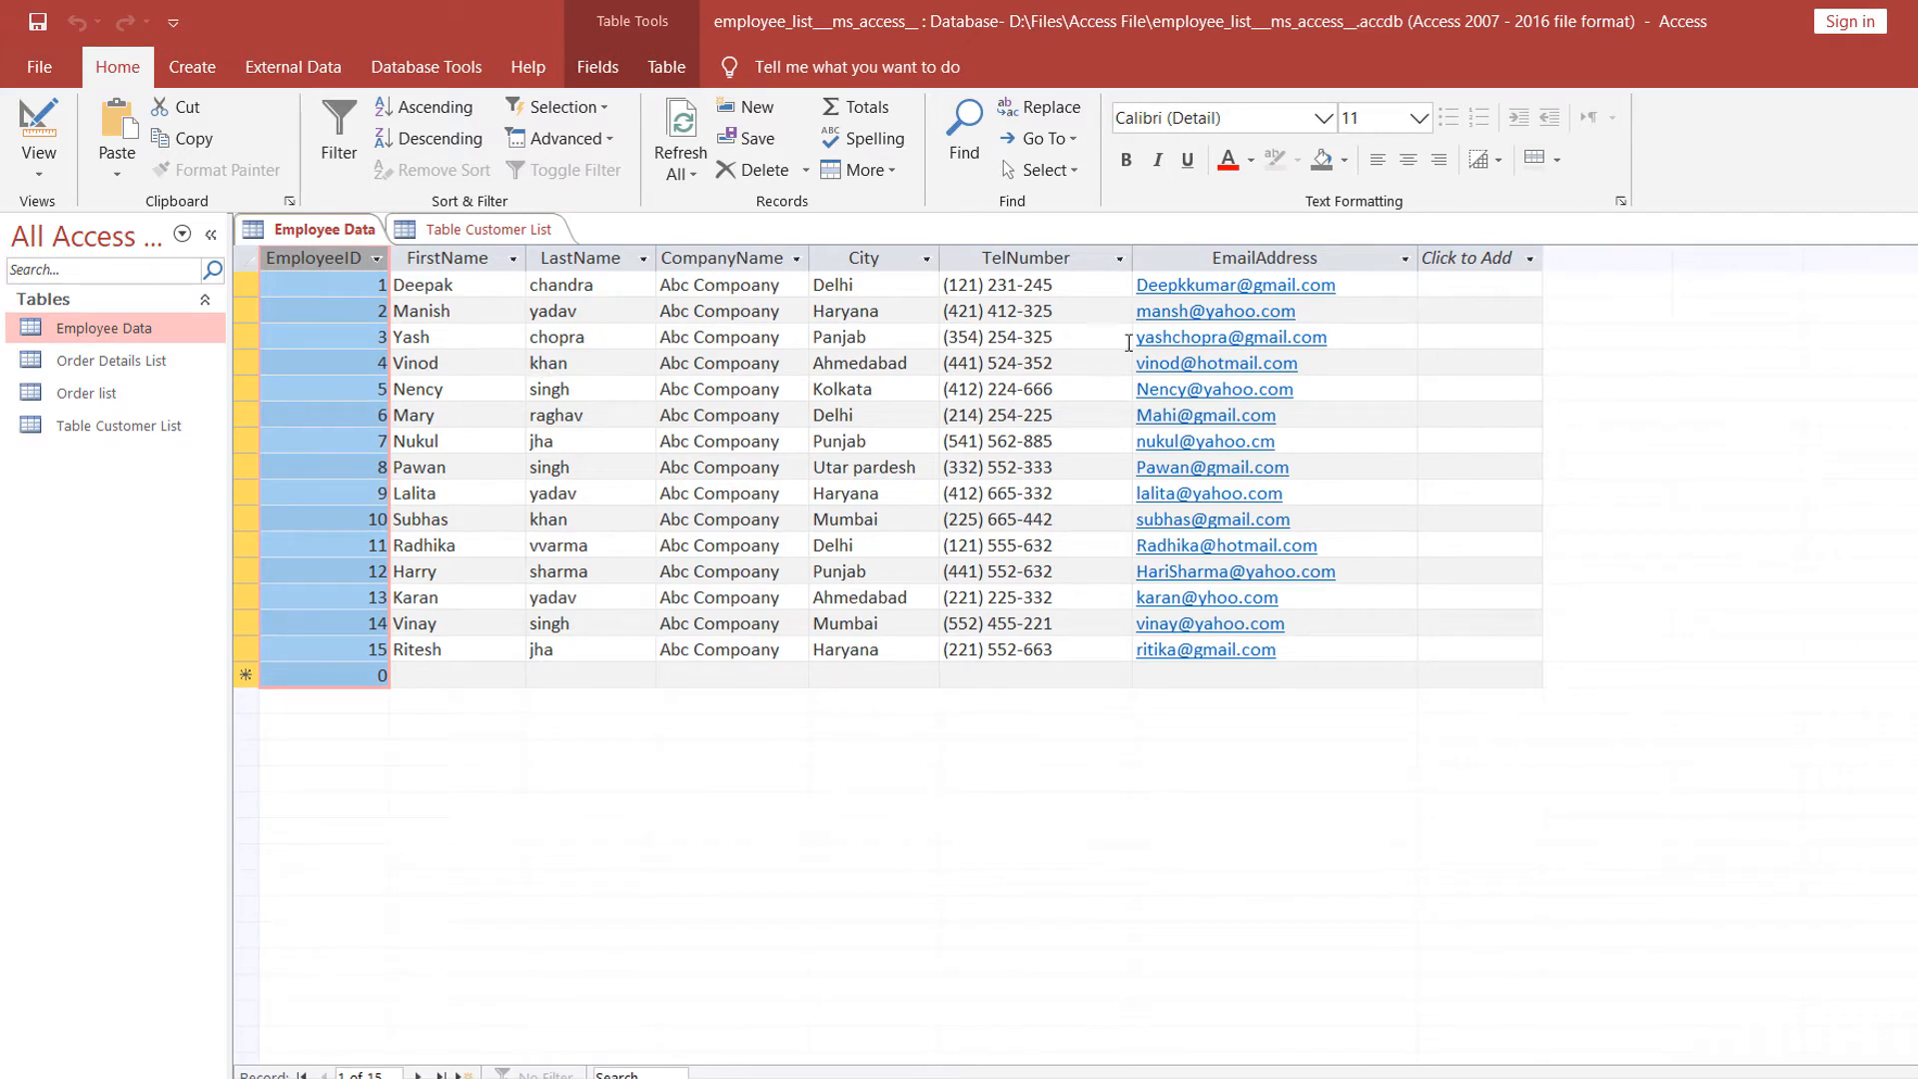
key(ctrl+w)
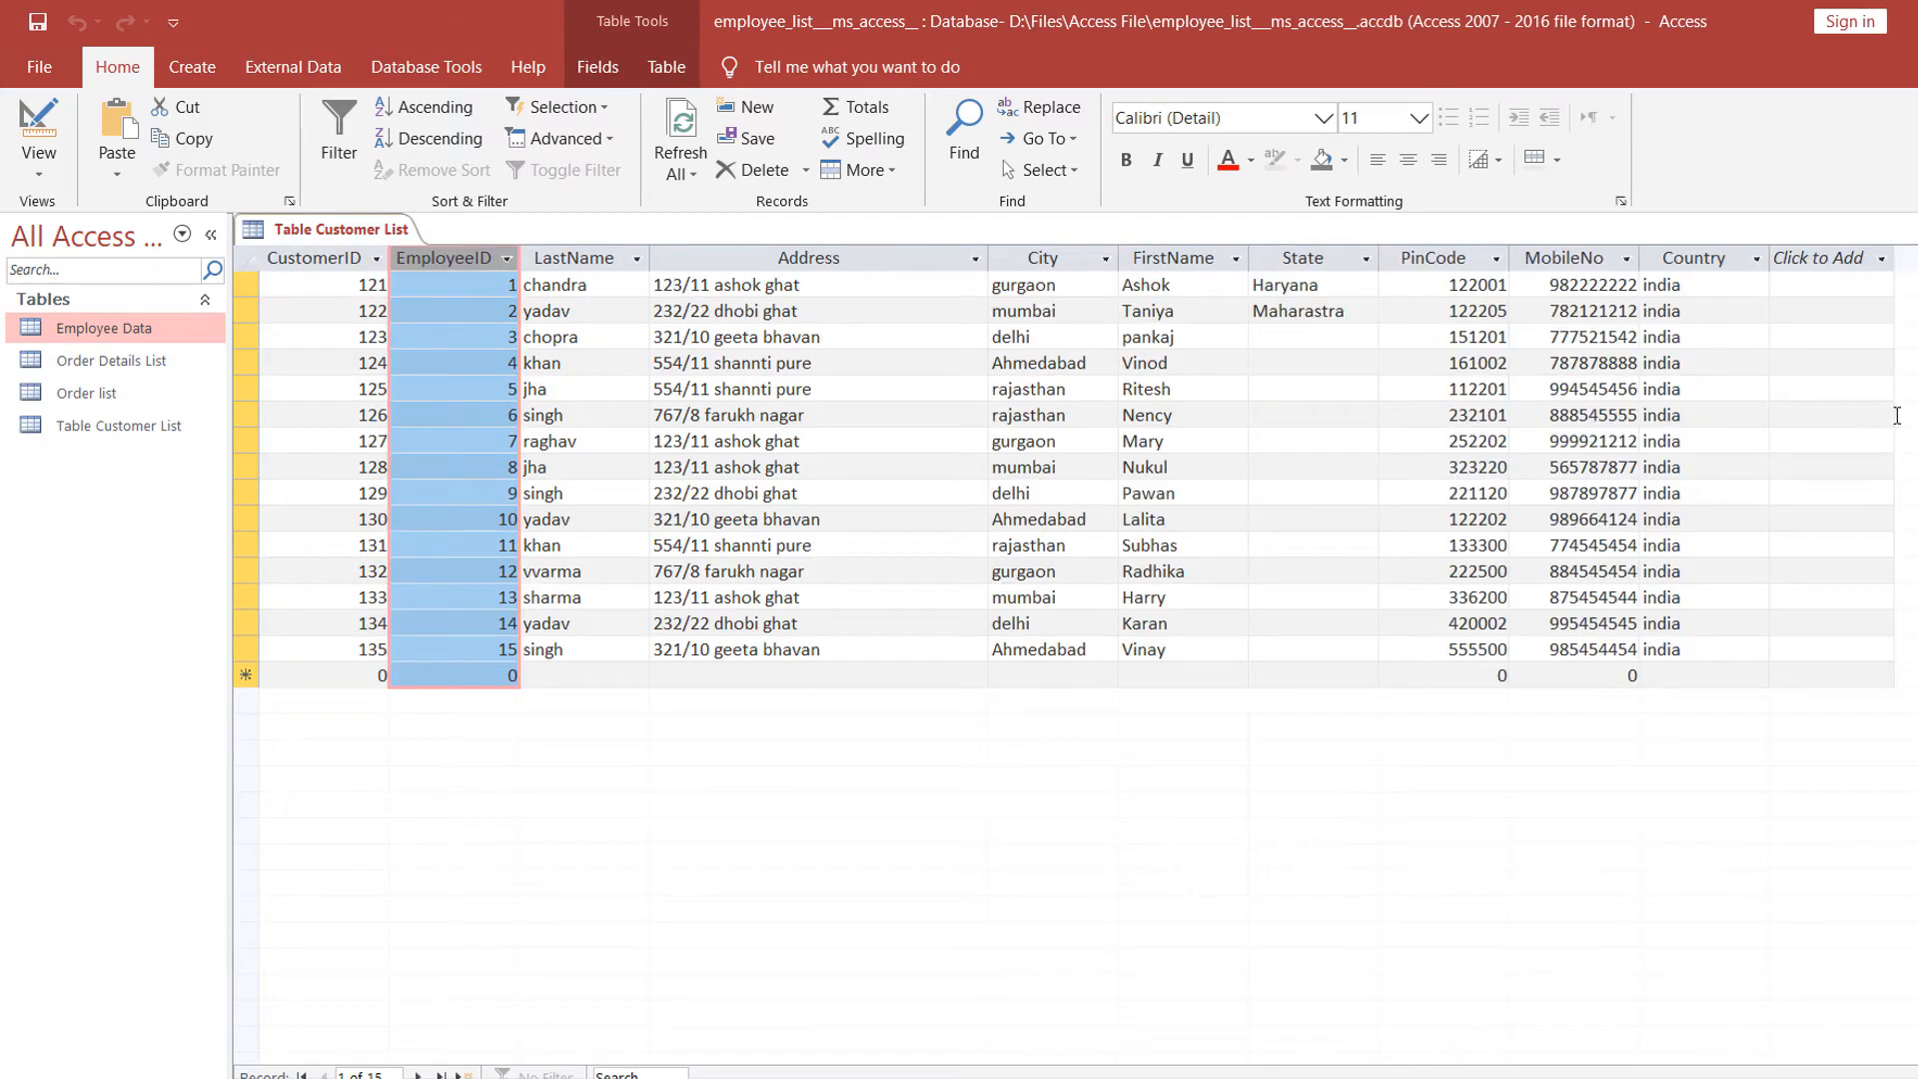
key(ctrl+w)
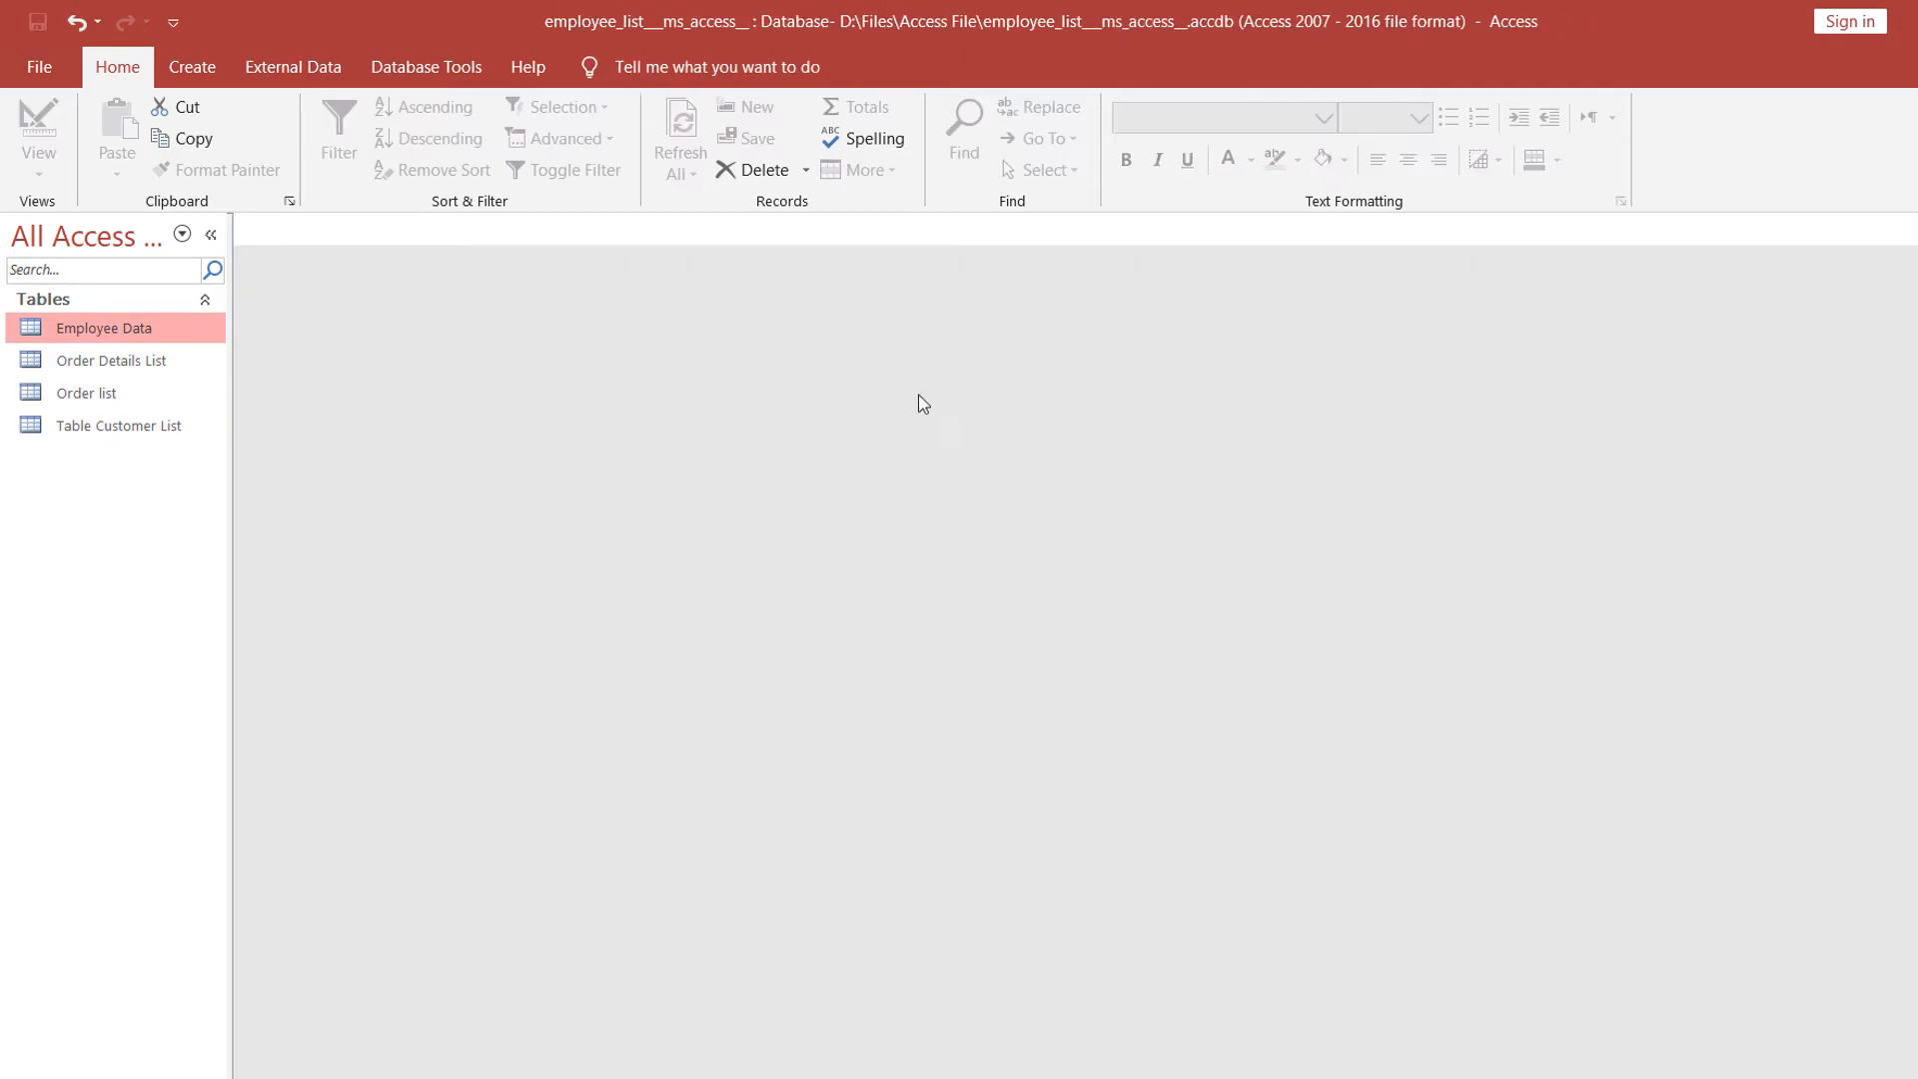
Open Order list and Table Customer List in datasheet view and select the CustomerID column in each.
click(100, 432)
click(94, 334)
click(97, 397)
right_click(97, 398)
click(149, 411)
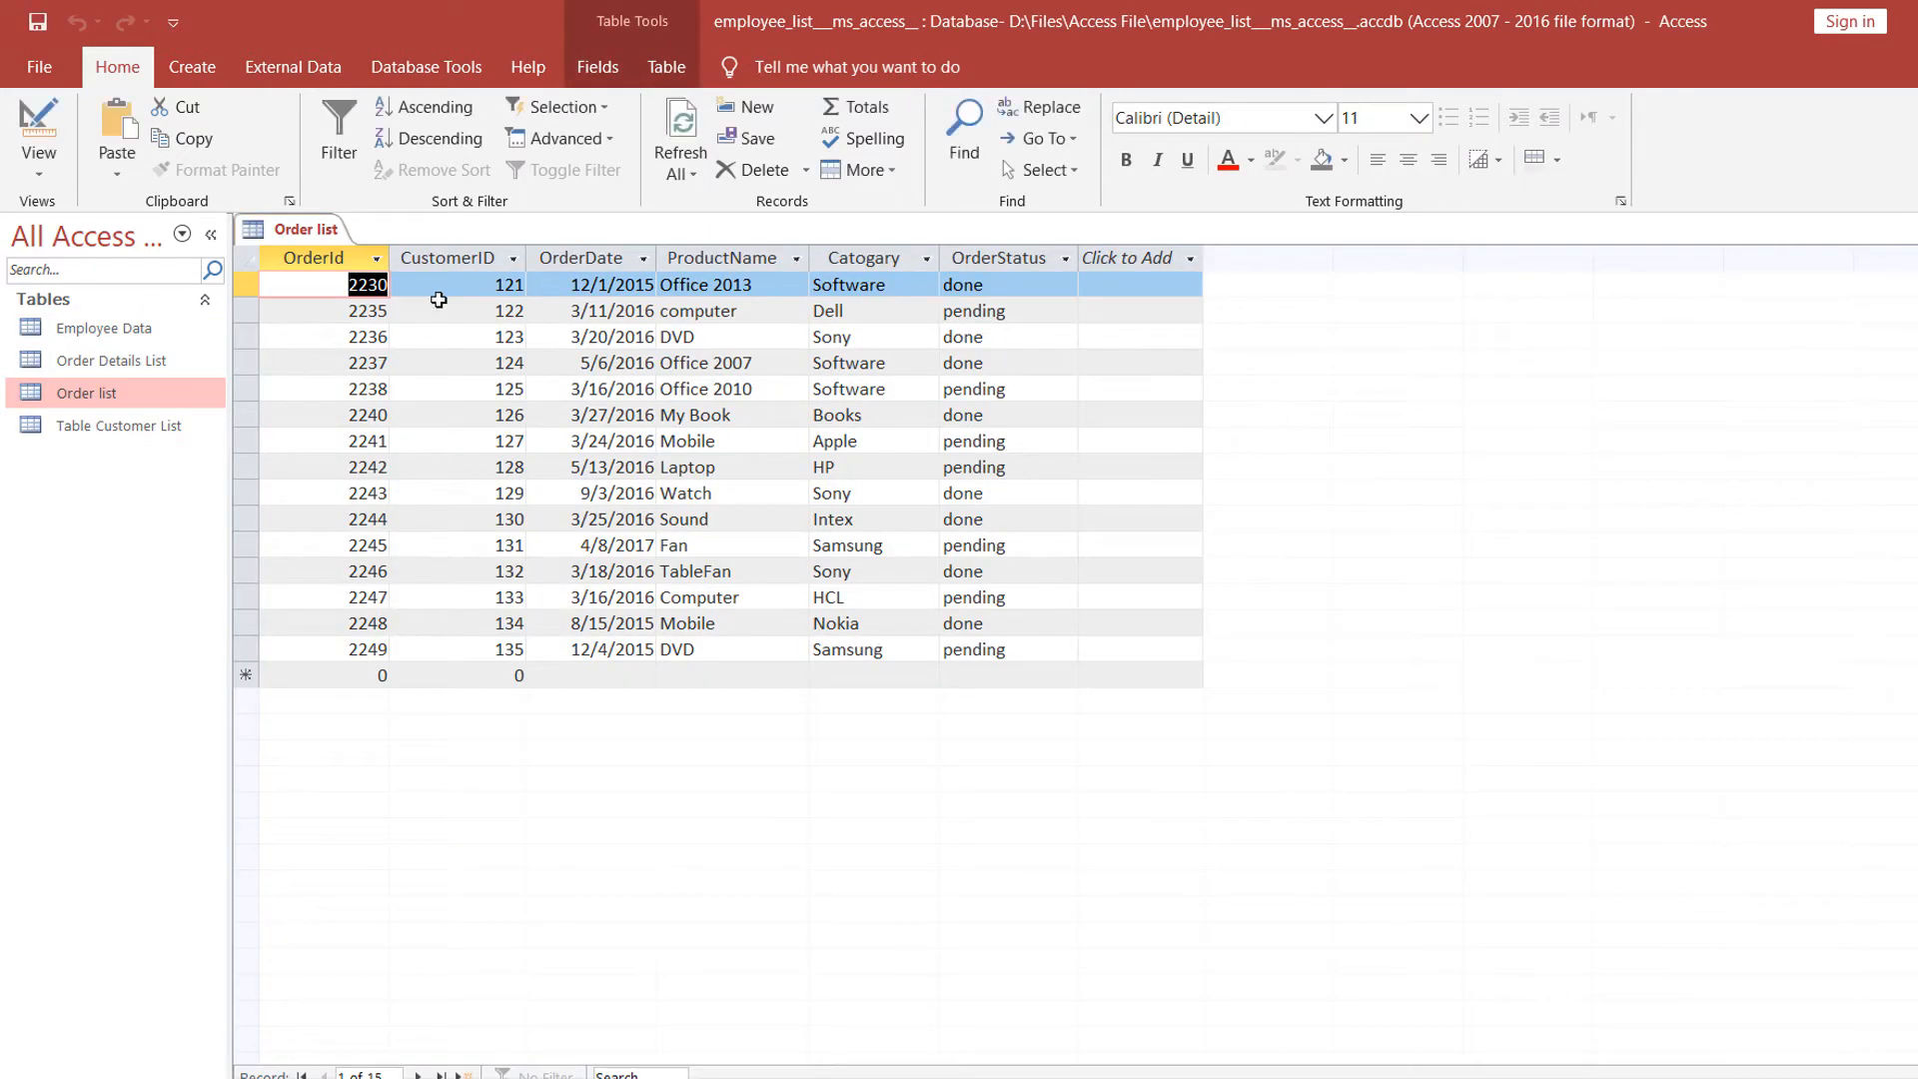
click(444, 257)
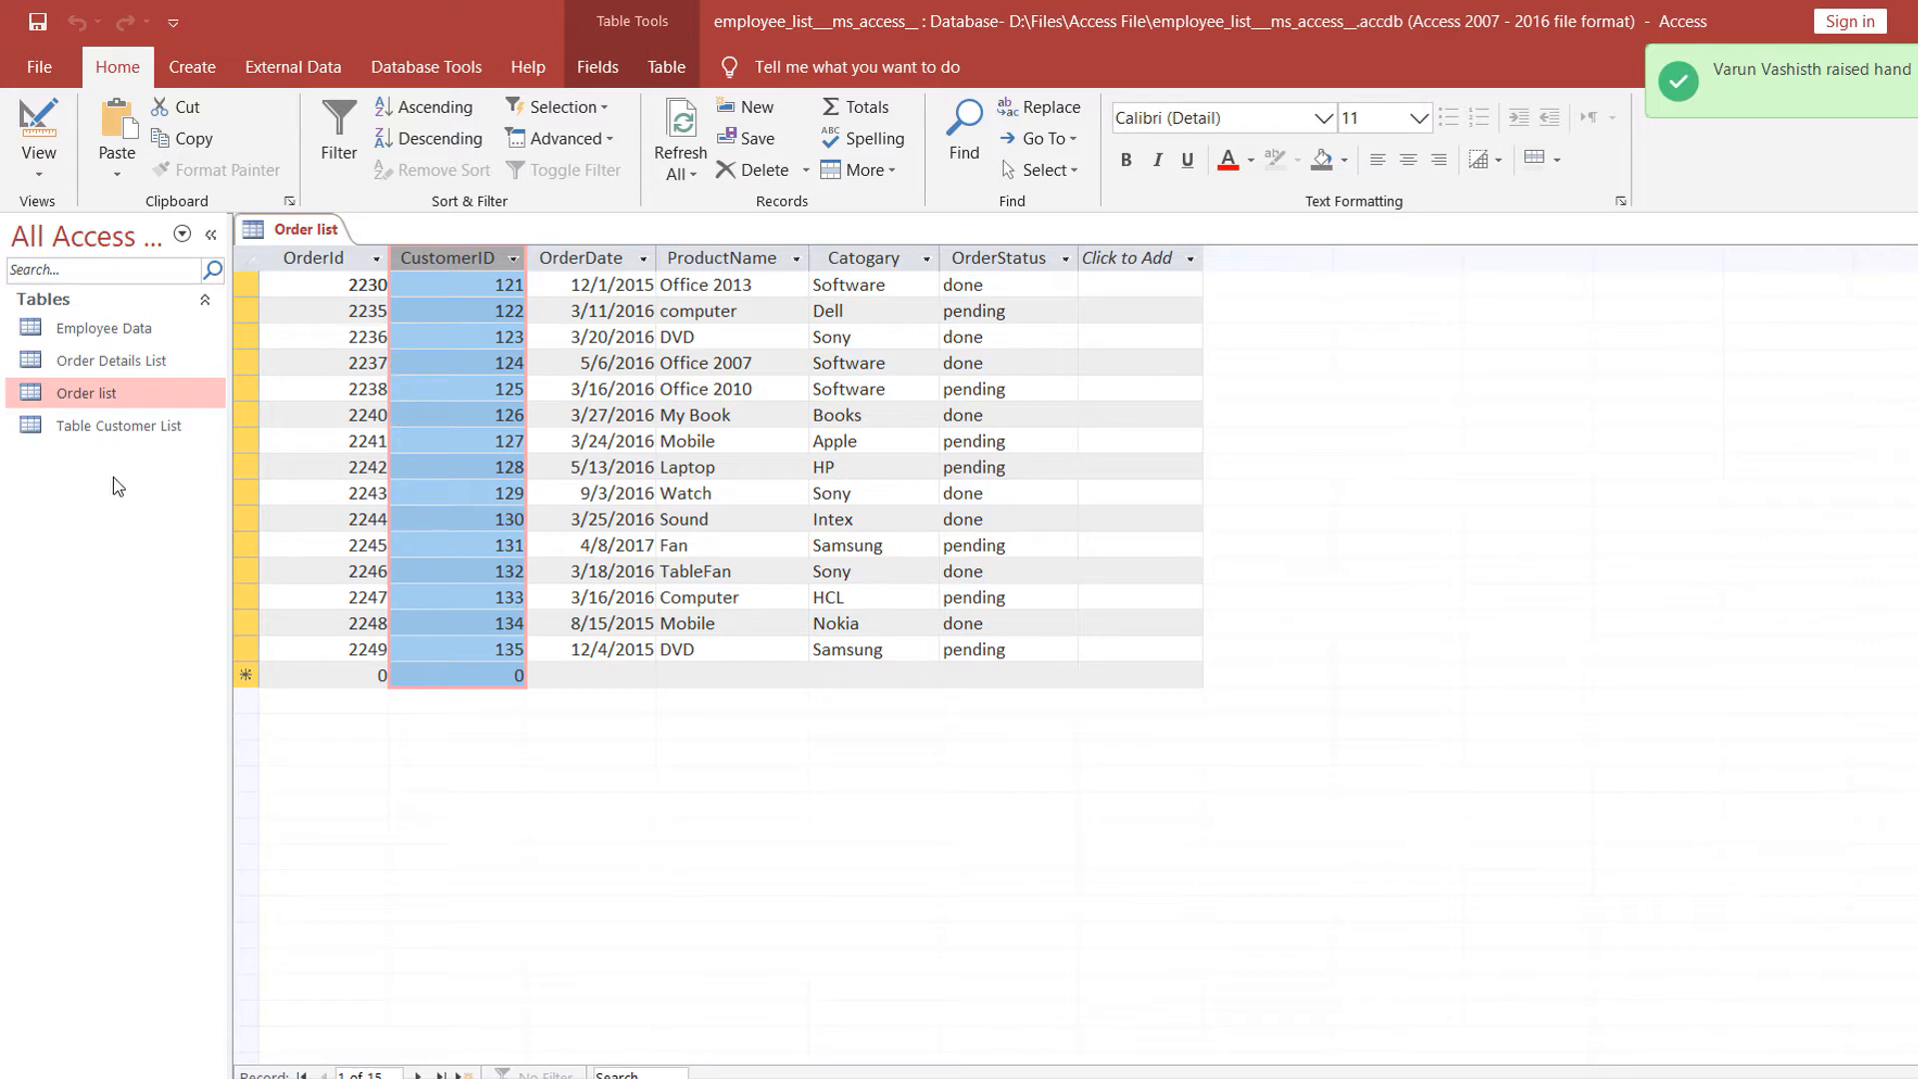
right_click(106, 425)
click(165, 440)
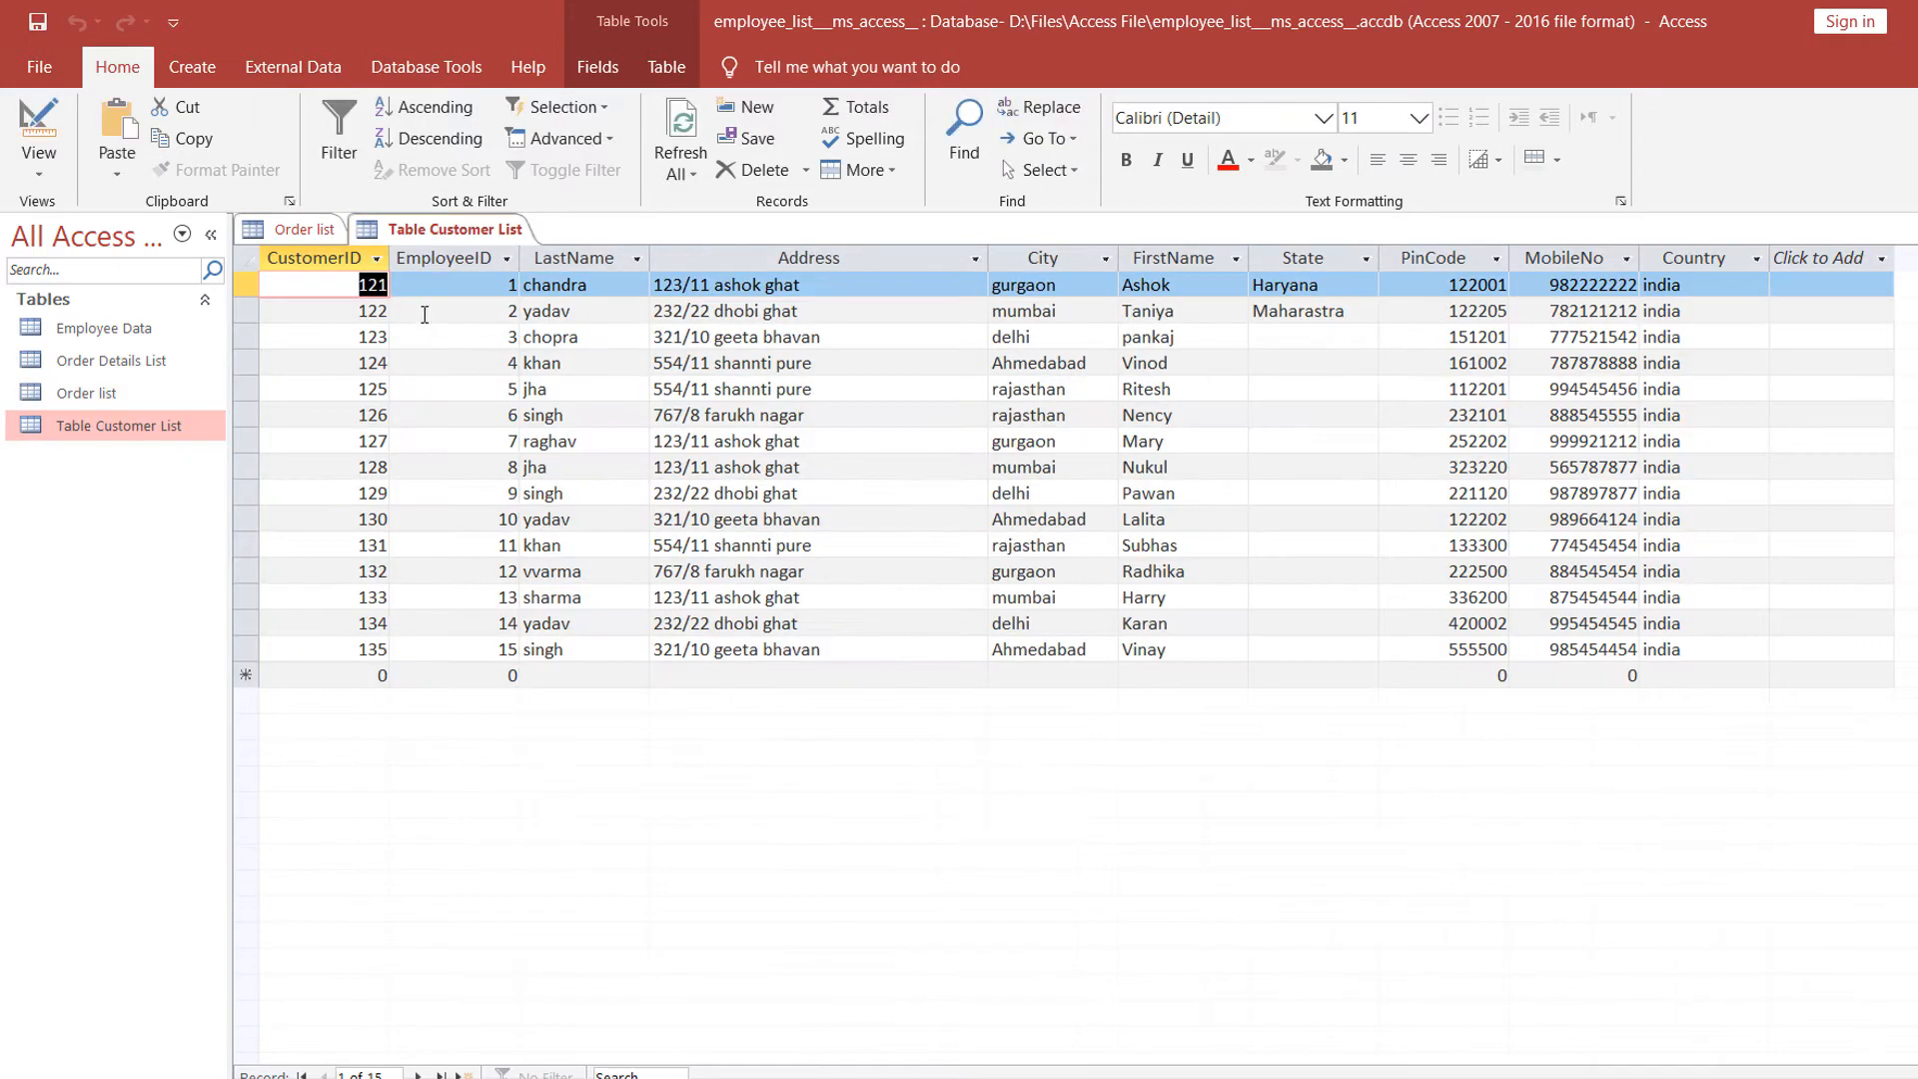
click(301, 262)
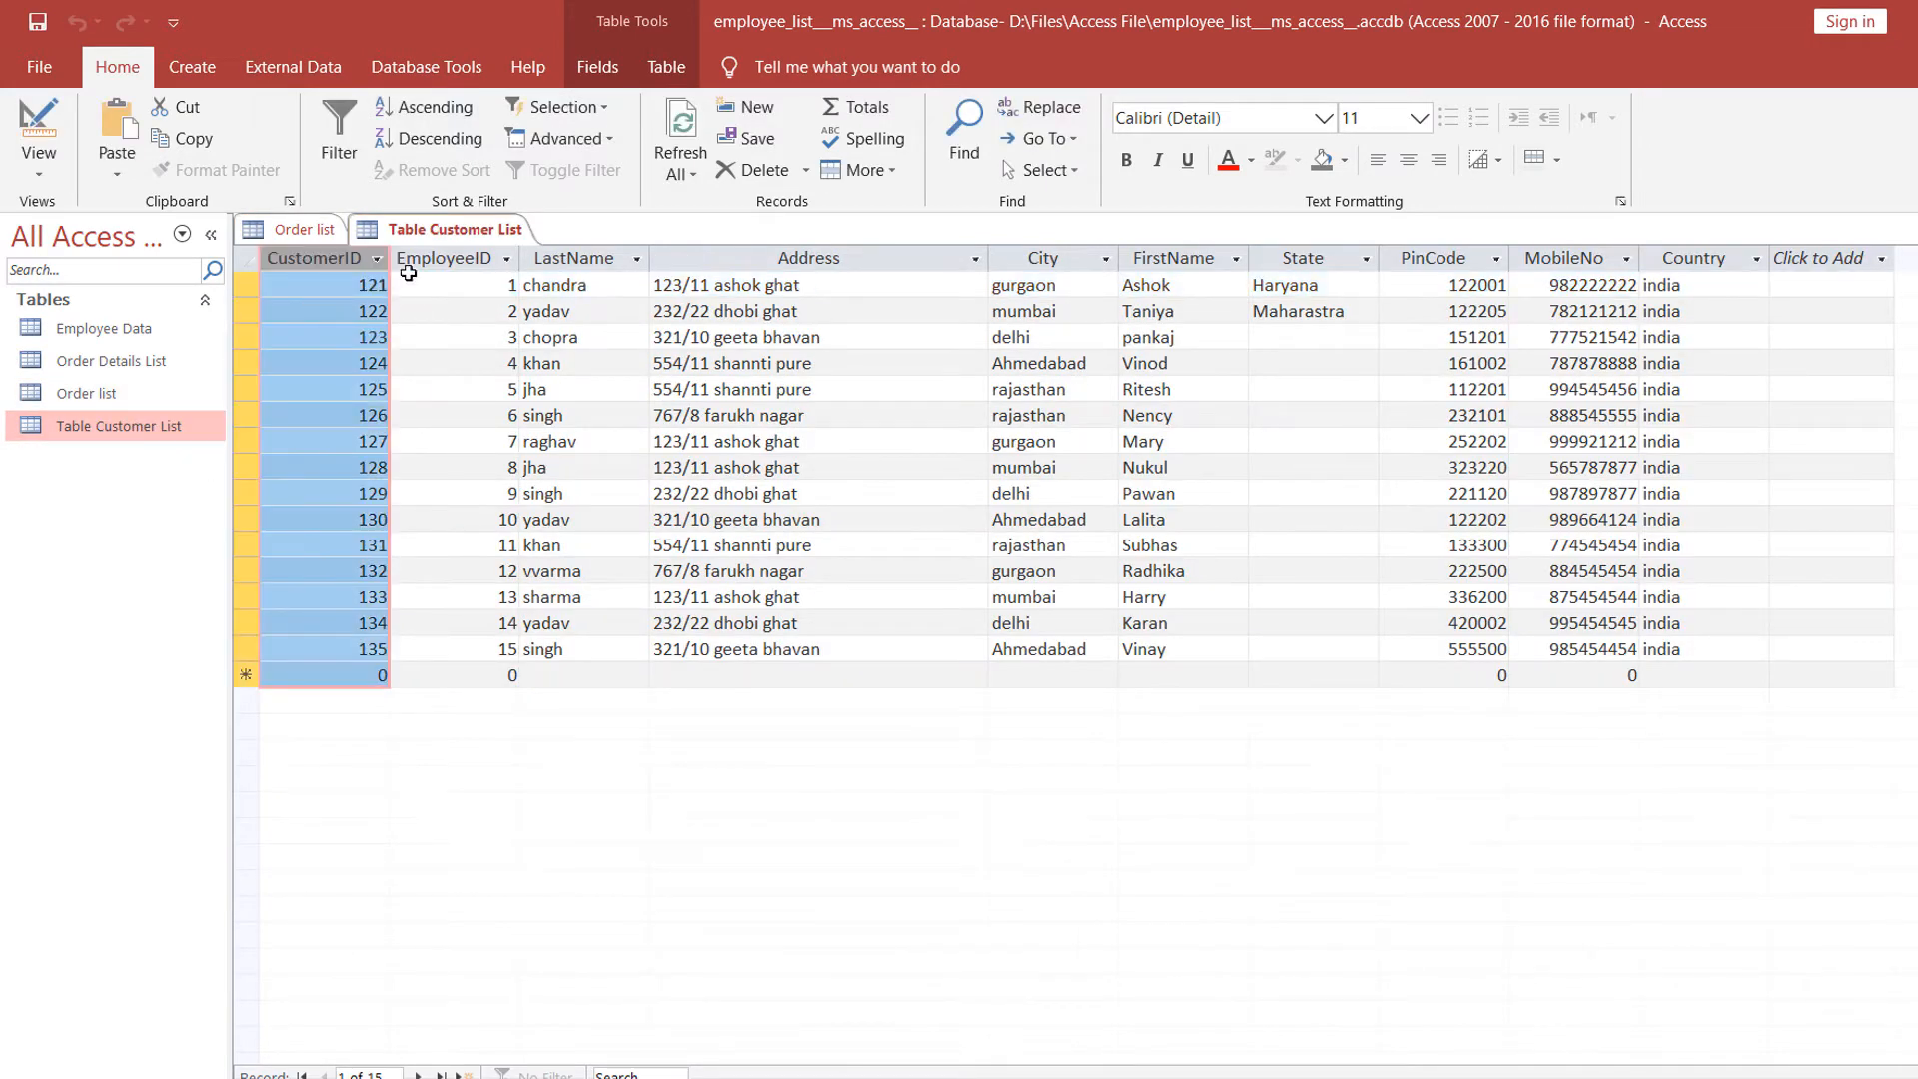
Compare the CustomerID columns of Order list and Table Customer List as the linking field, then close both tables.
click(300, 229)
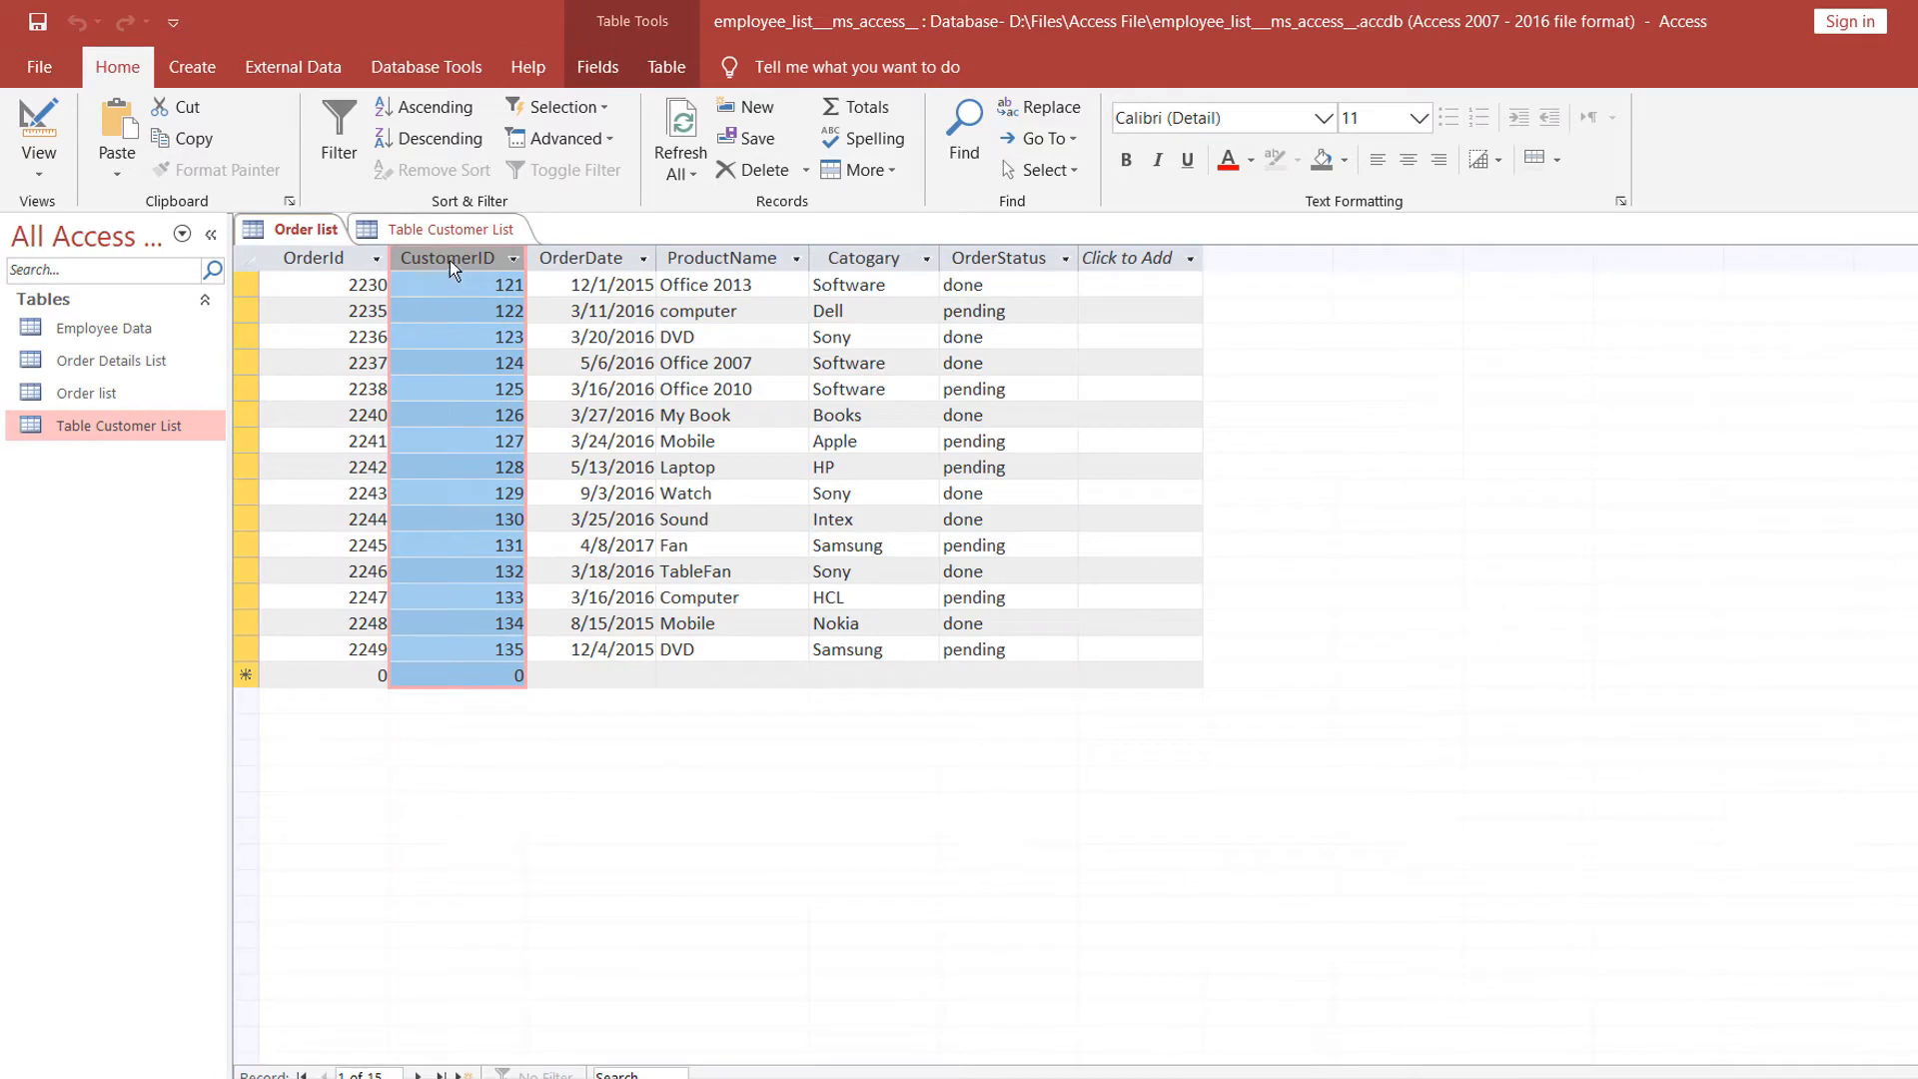
click(450, 229)
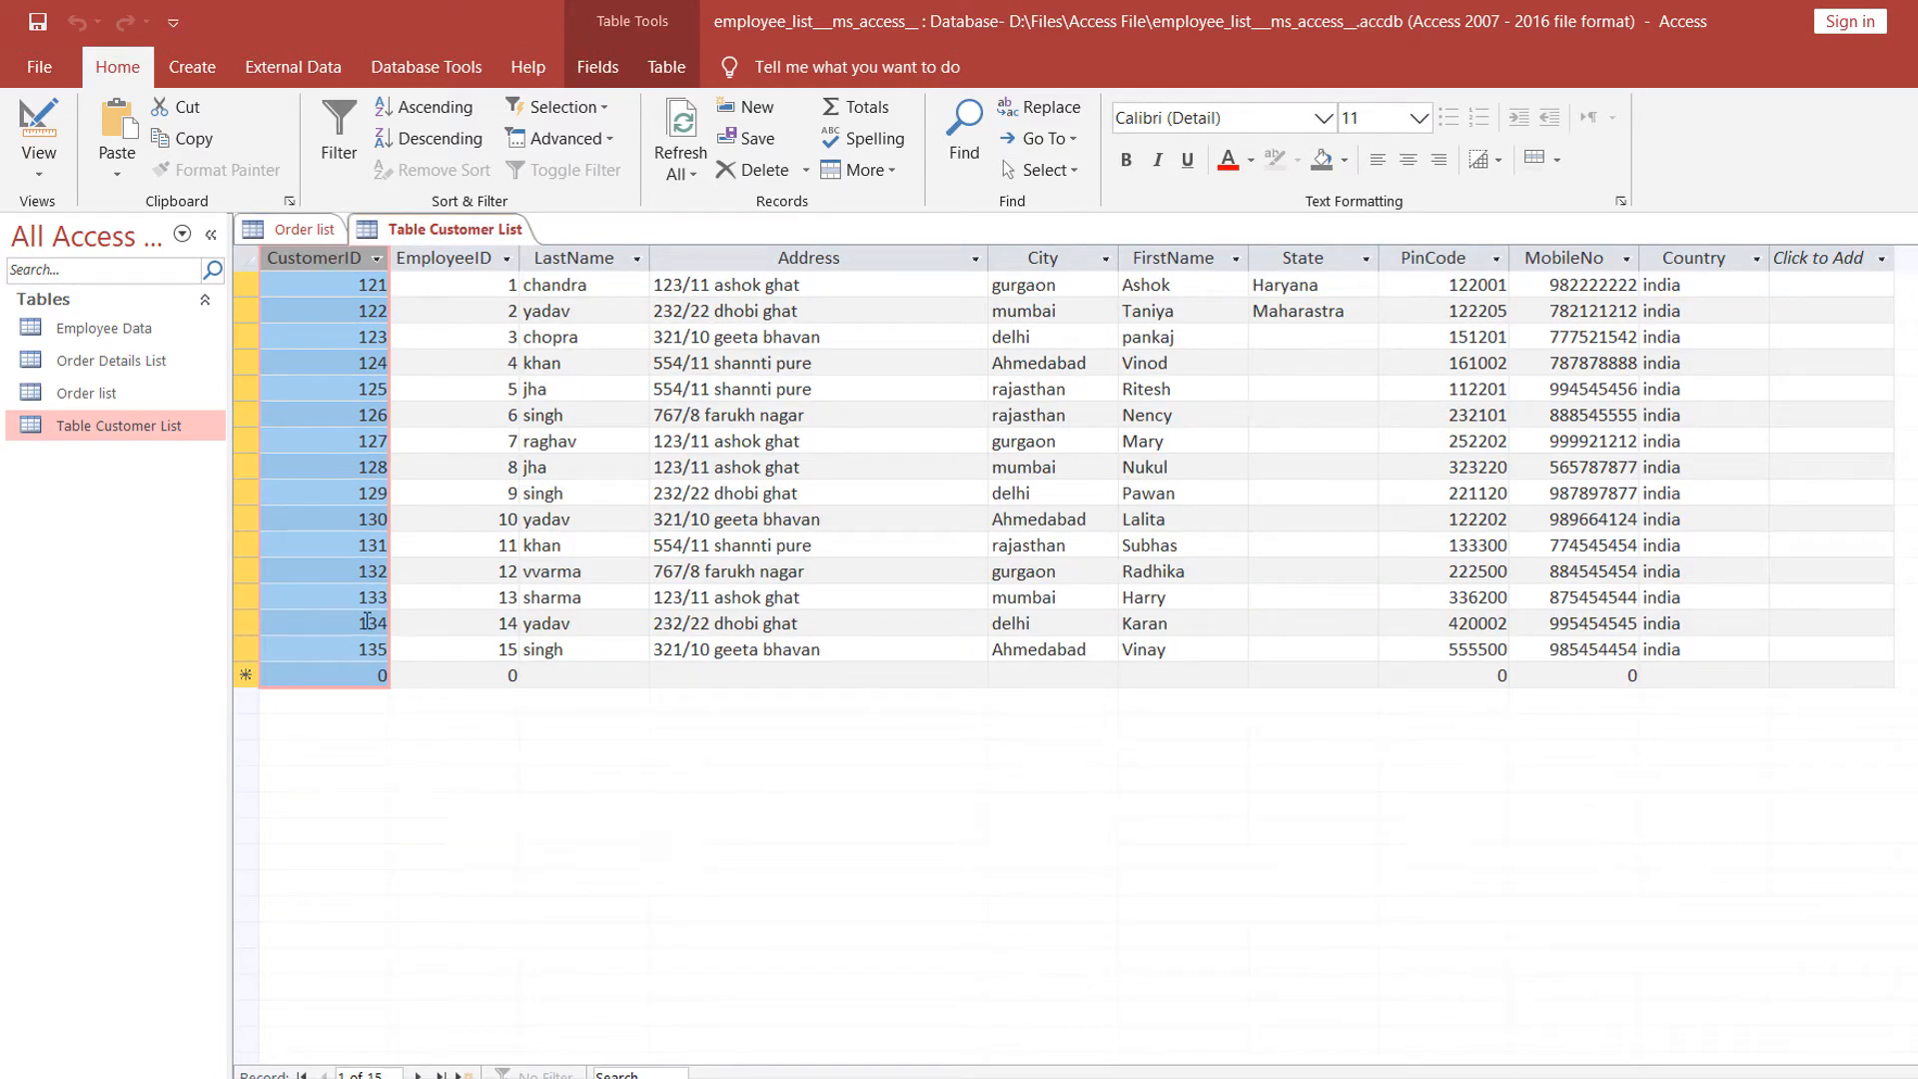
click(300, 229)
click(424, 236)
click(322, 237)
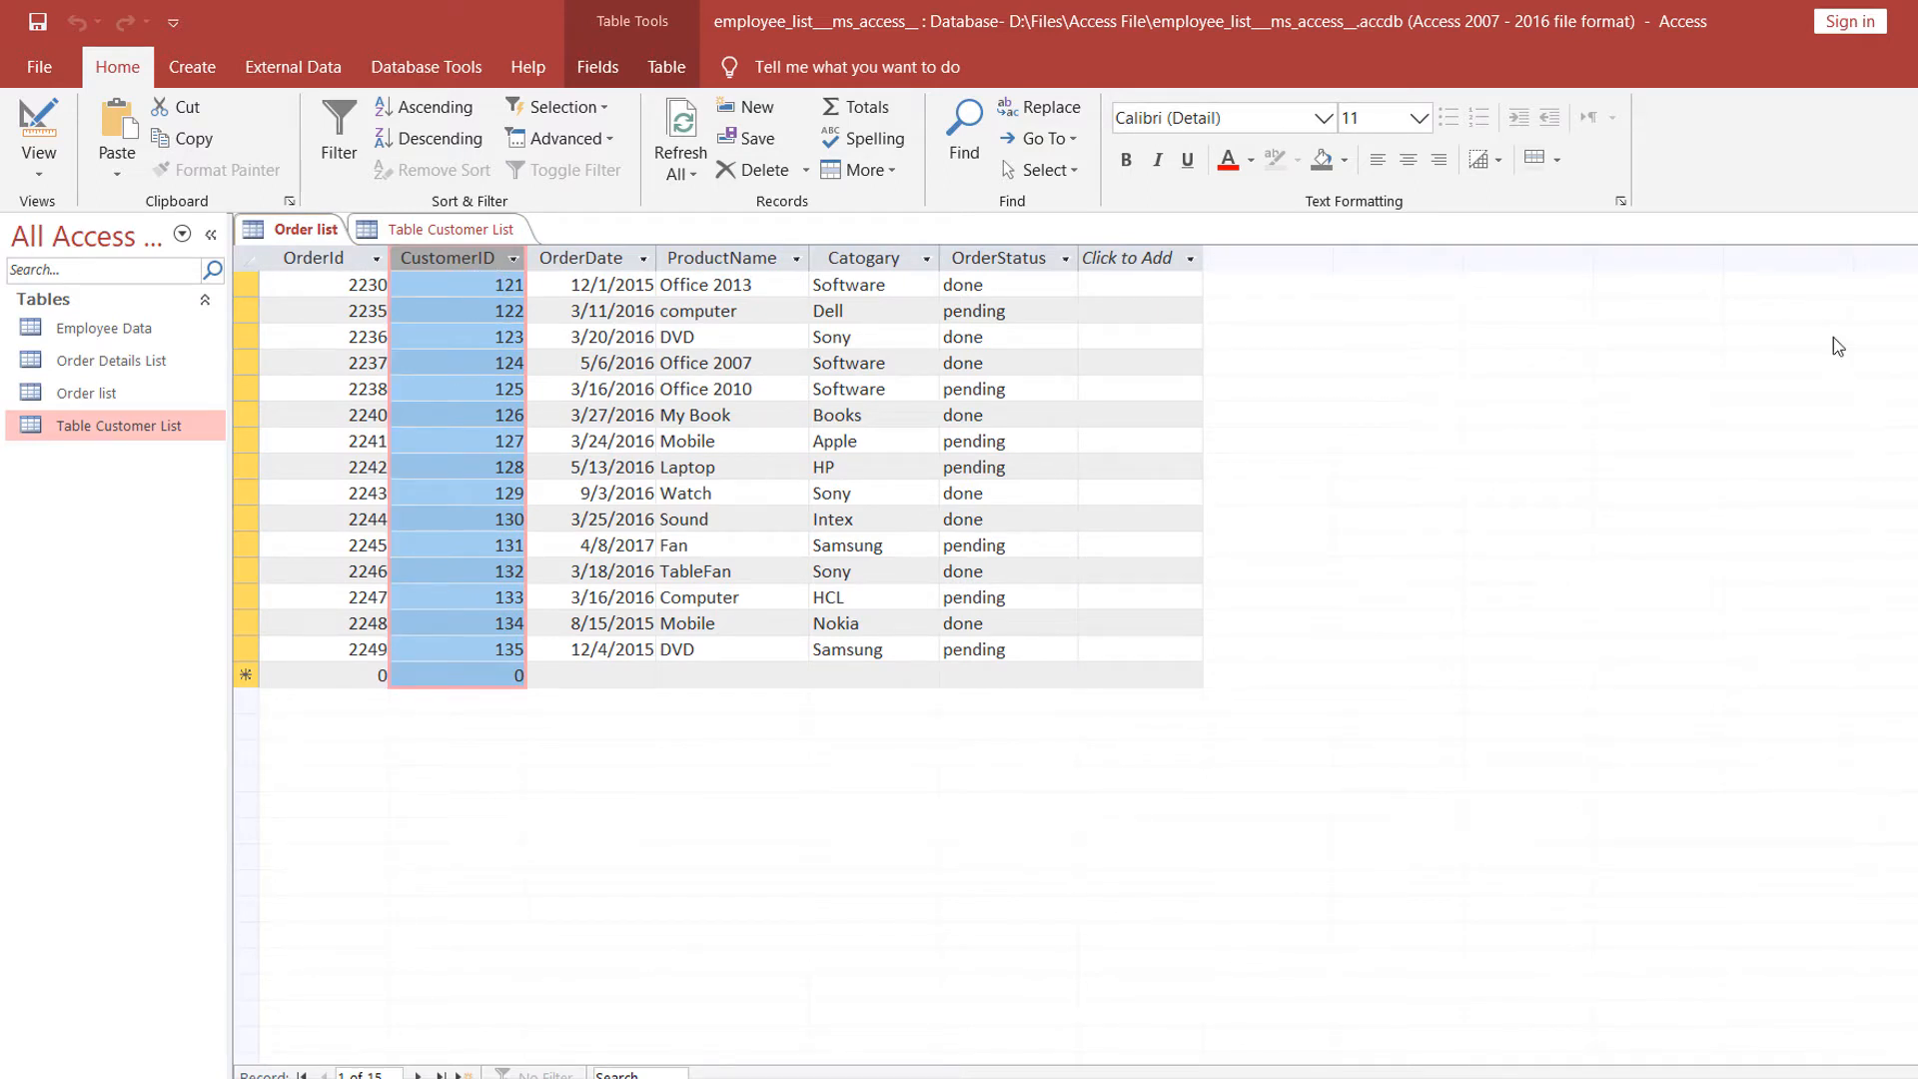
key(ctrl+w)
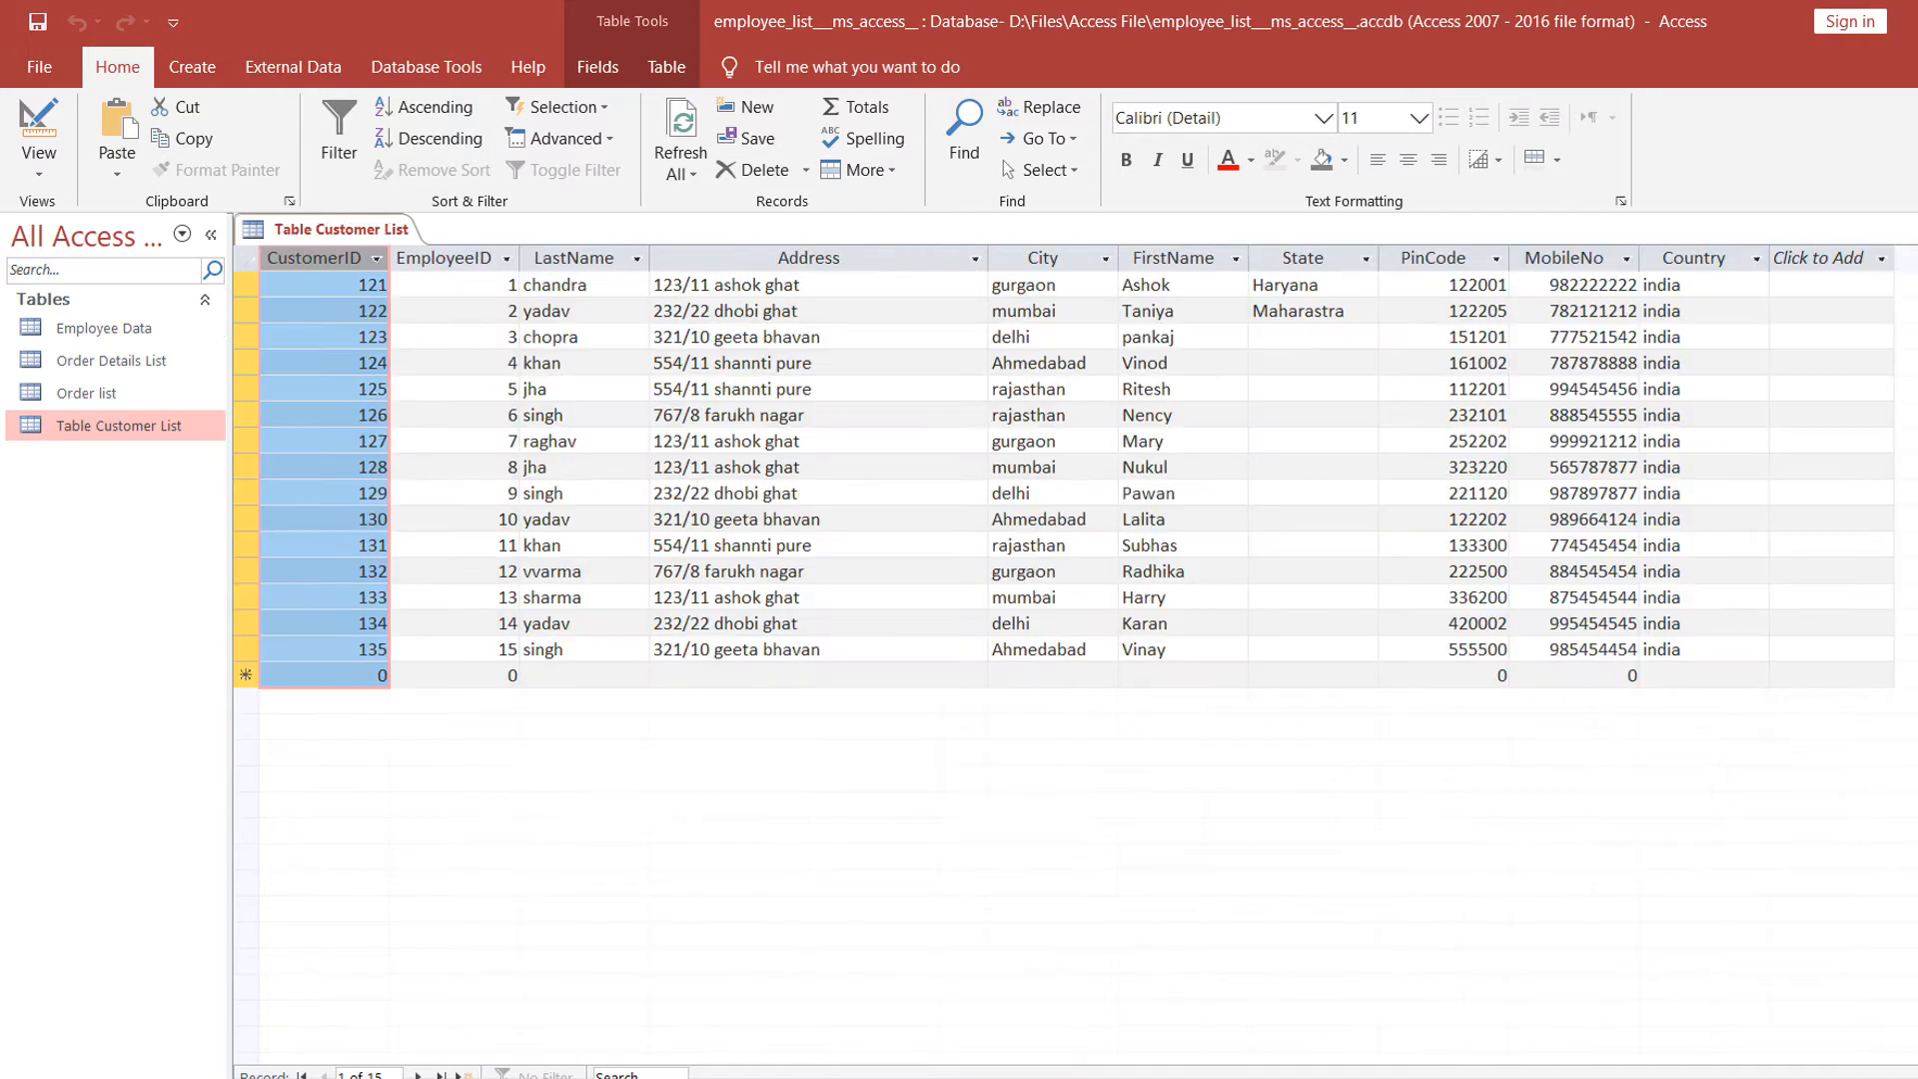
key(ctrl+w)
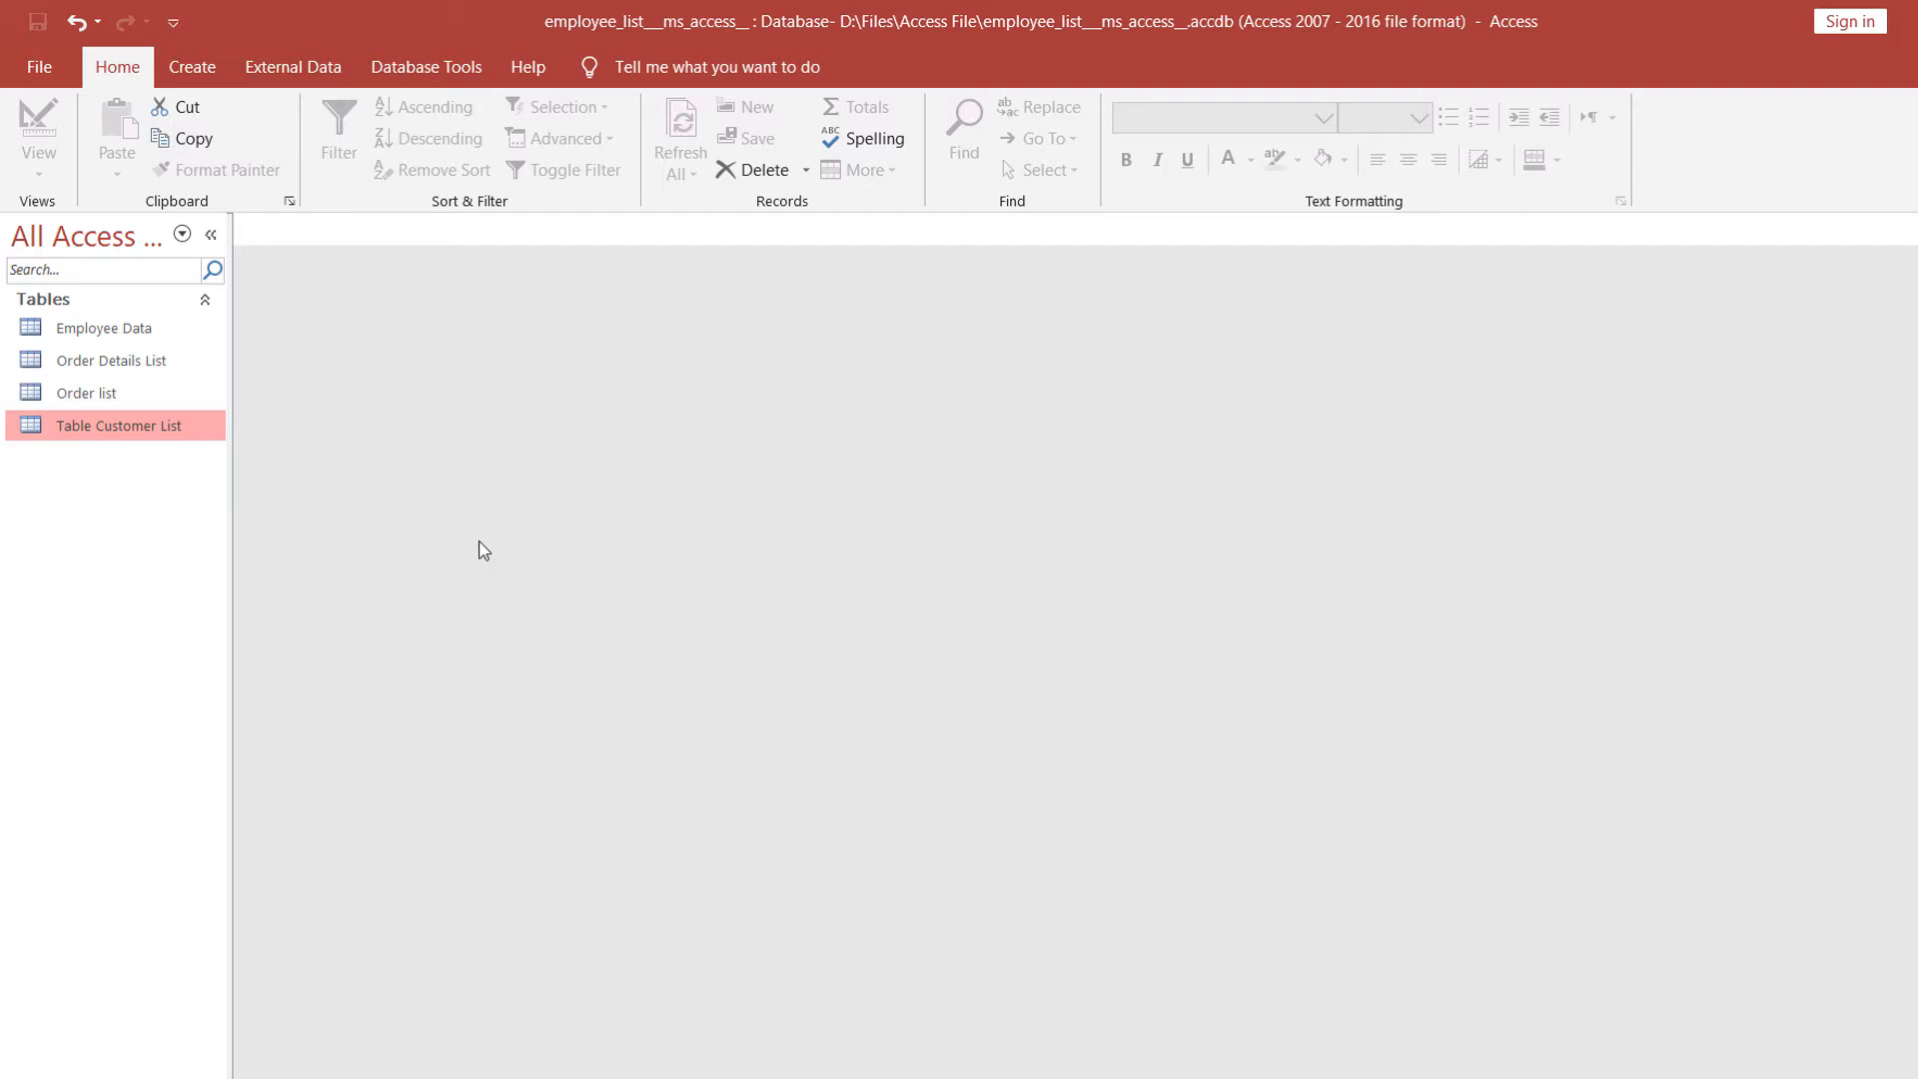
Try to add all four tables to the relationships layout.
click(426, 68)
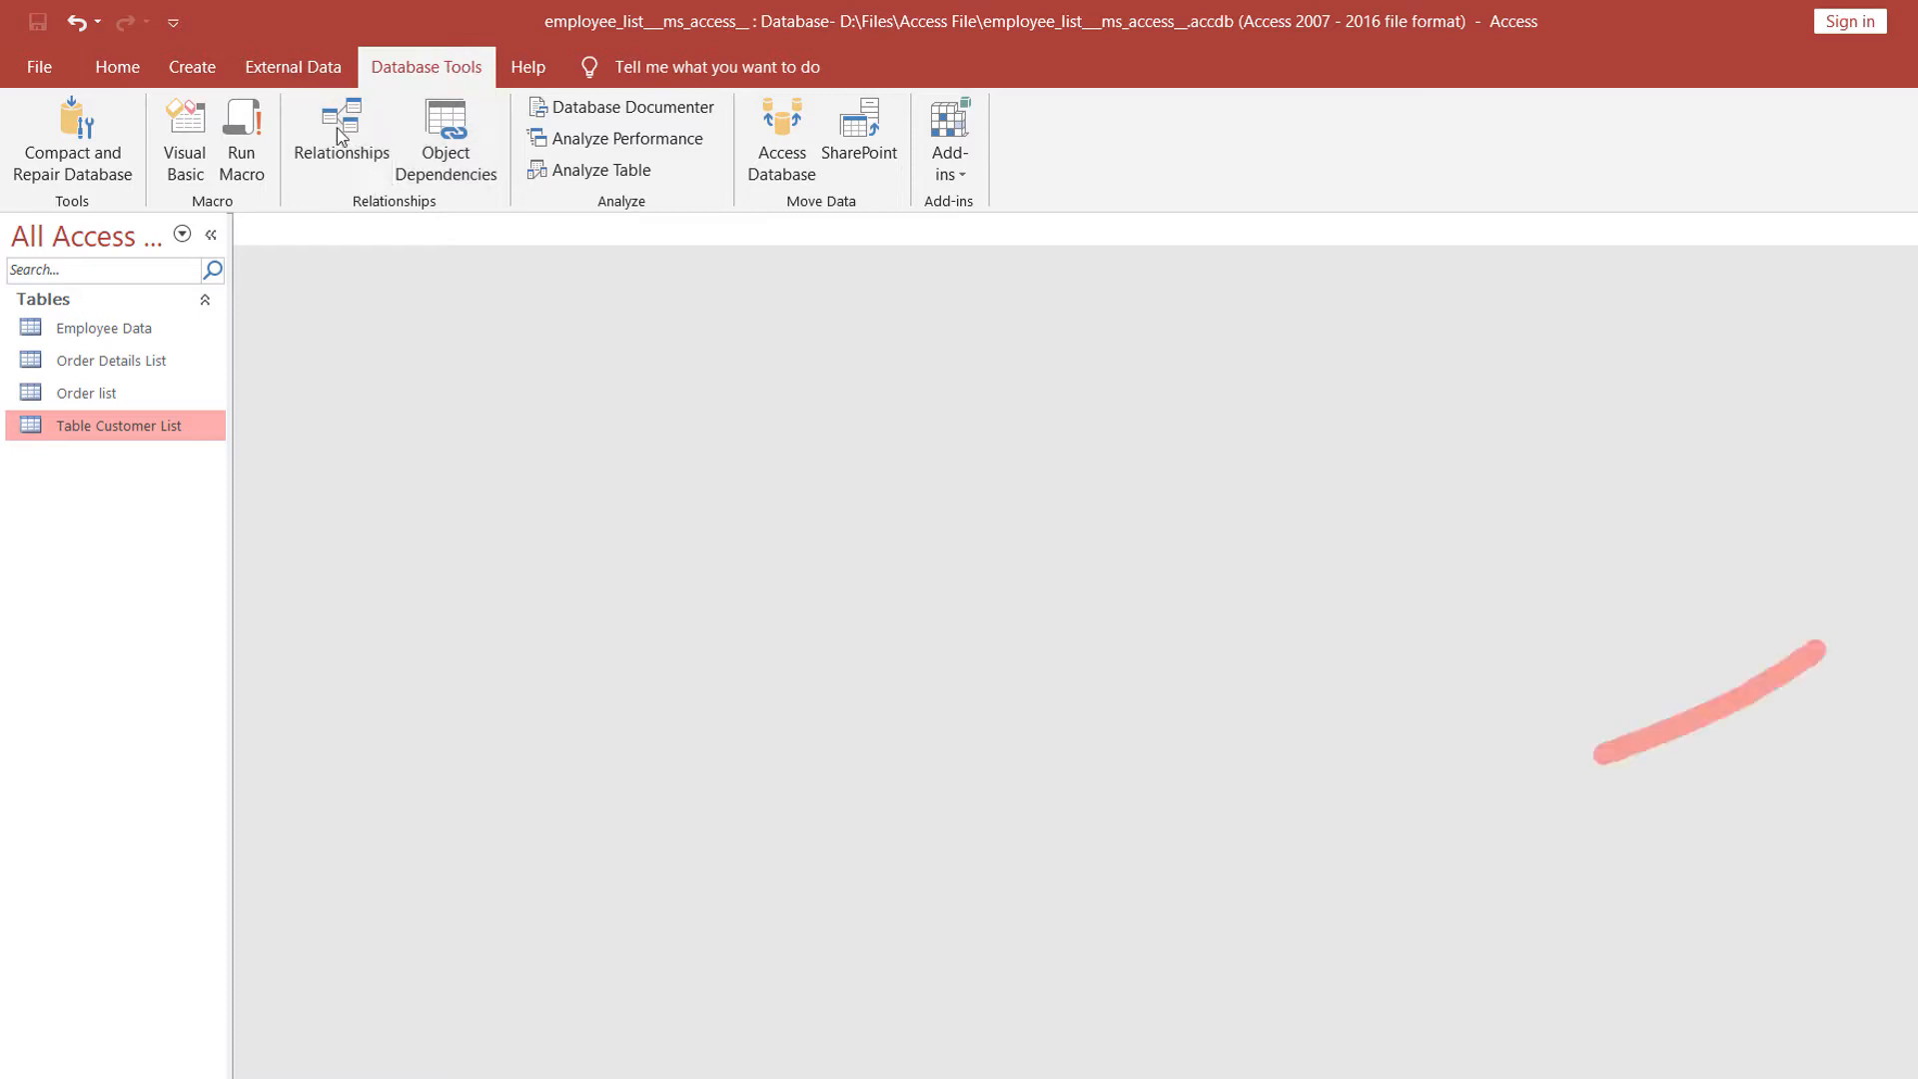
click(358, 142)
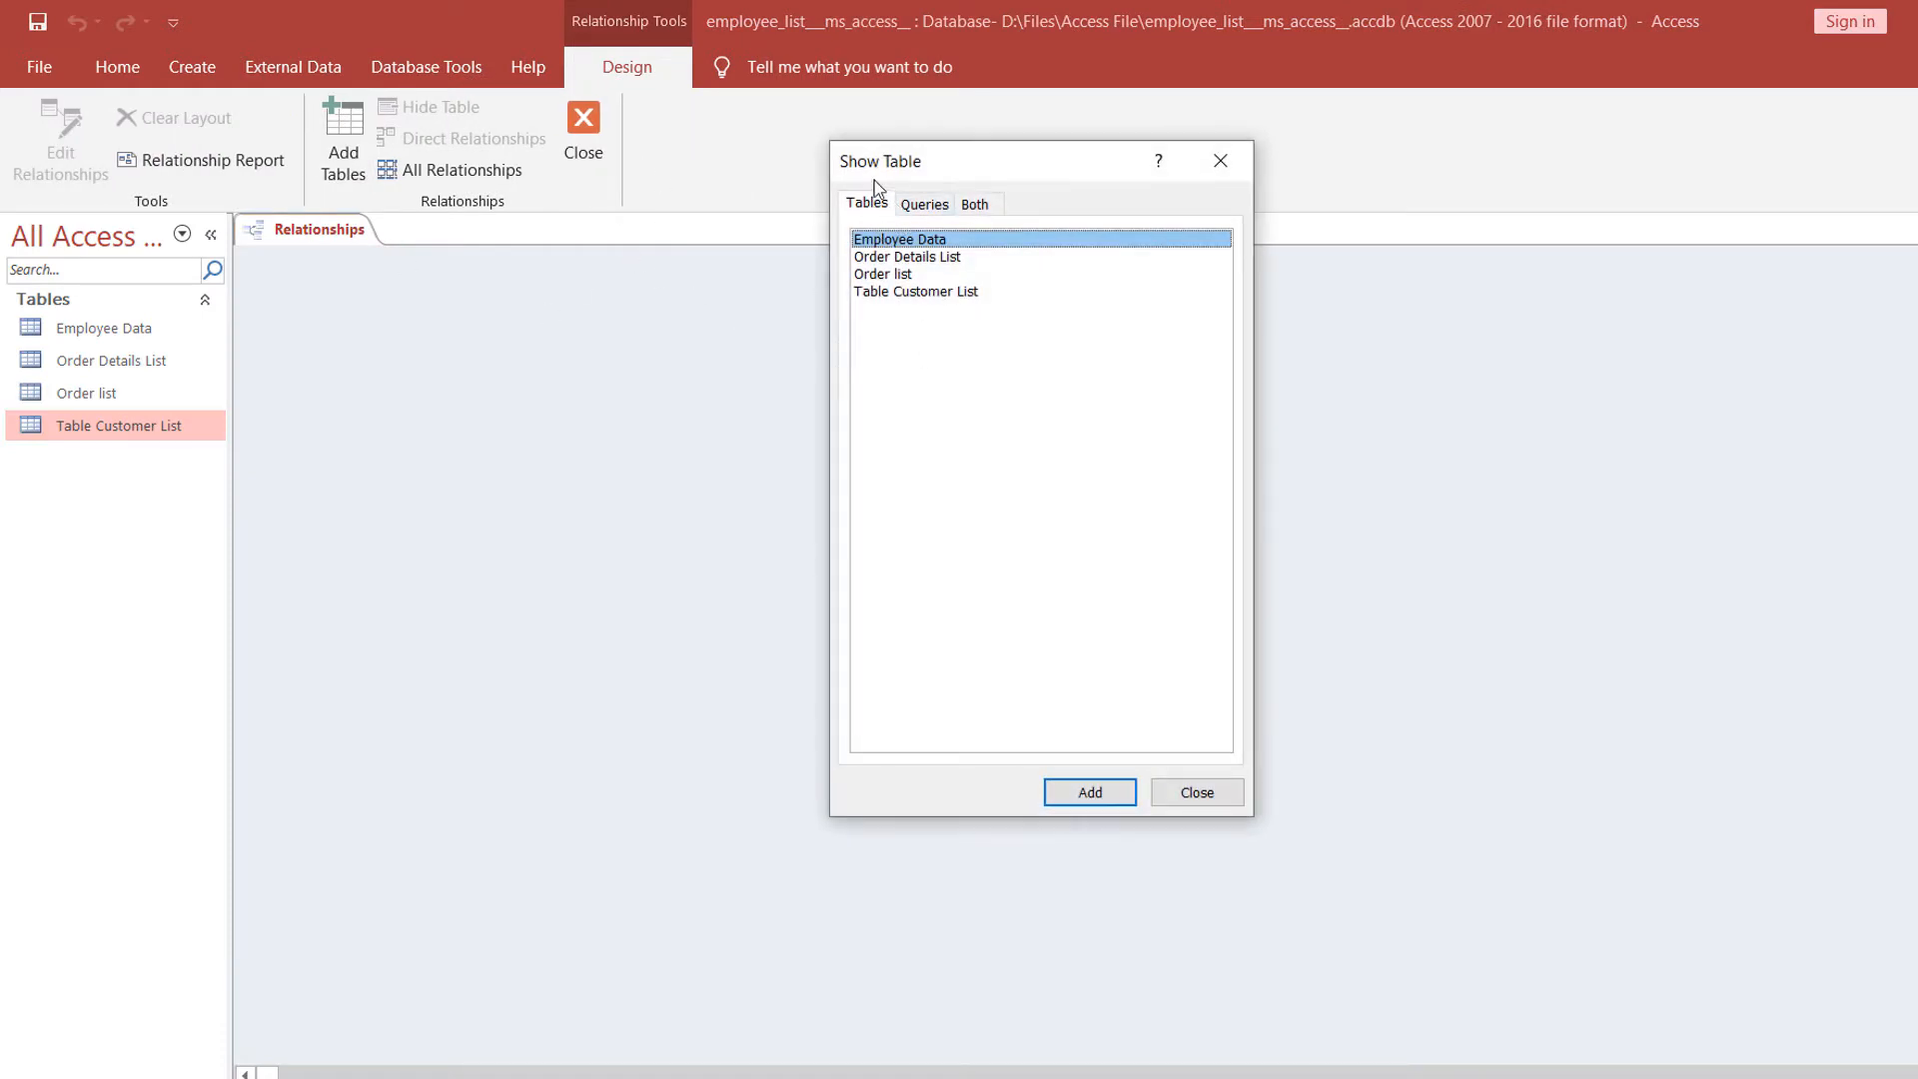
click(895, 363)
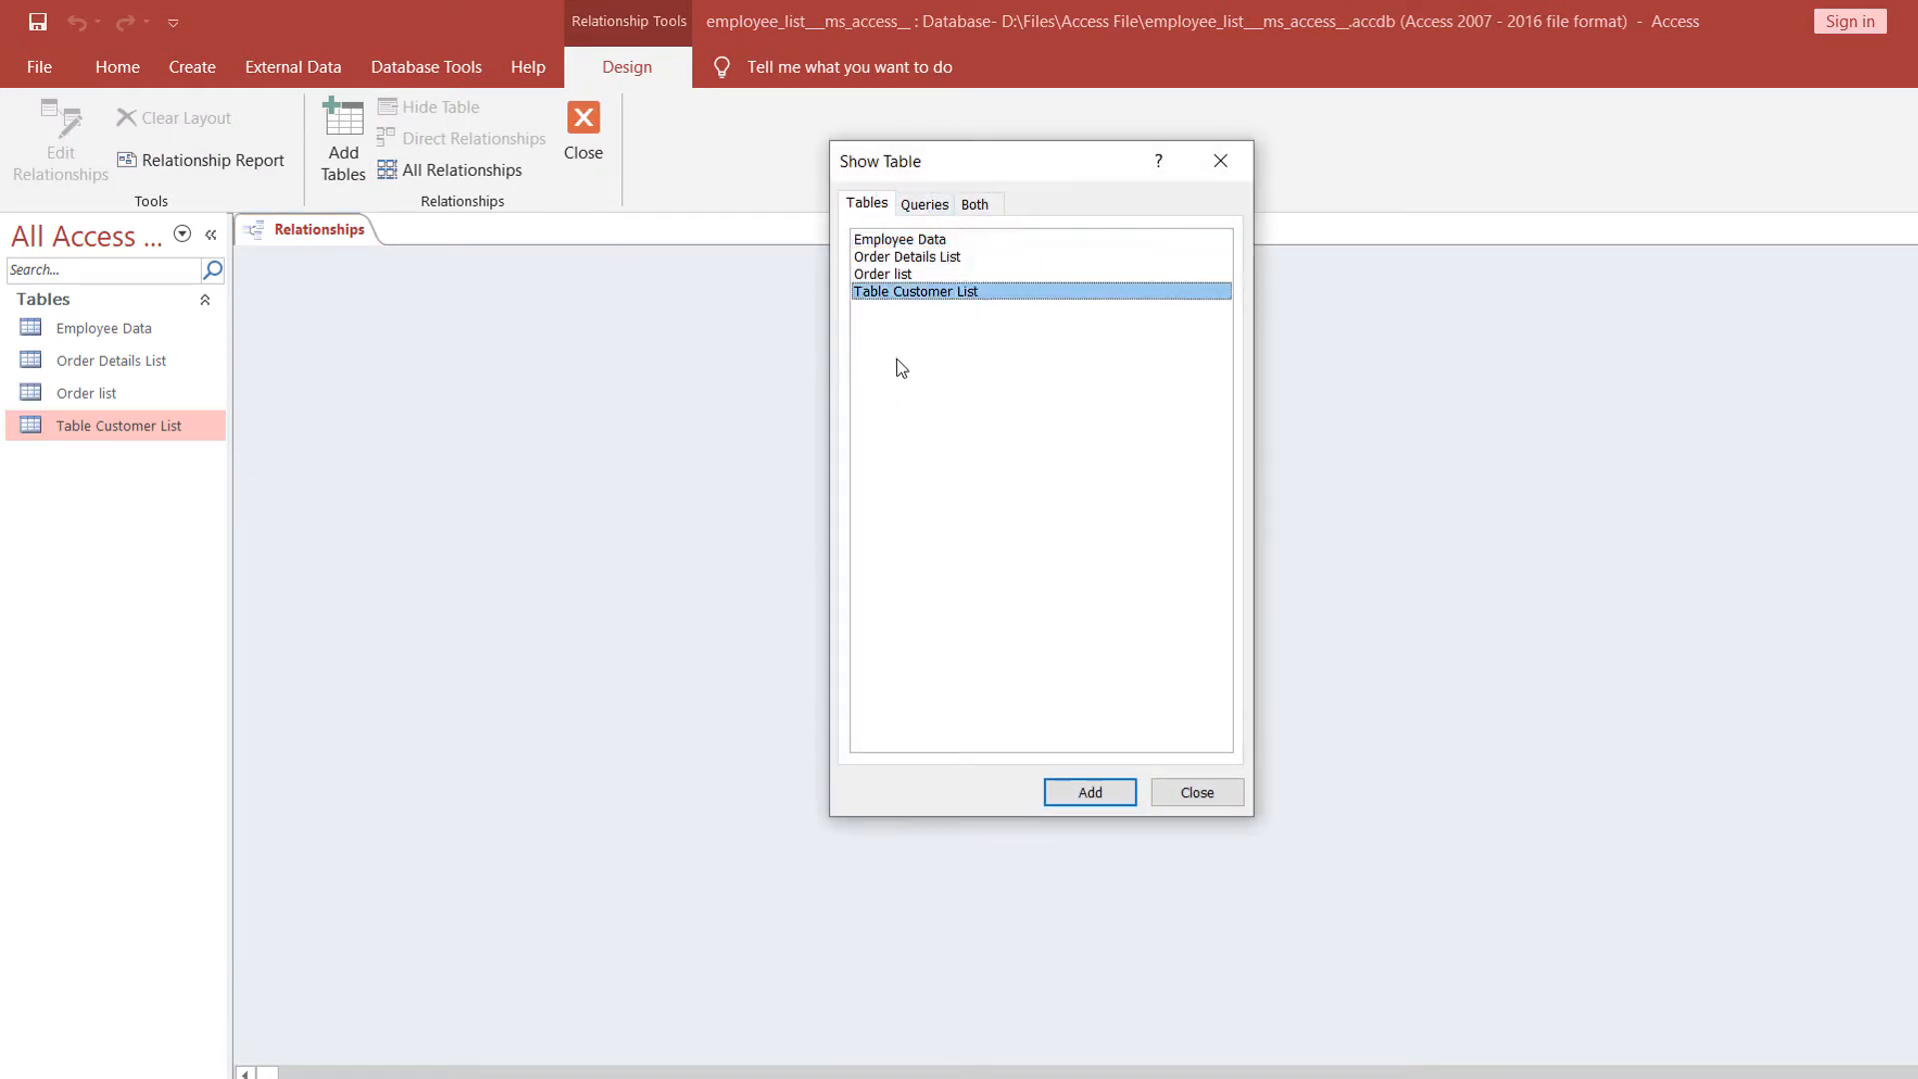
shift+click(899, 245)
click(899, 245)
click(911, 292)
click(903, 243)
click(898, 338)
click(902, 245)
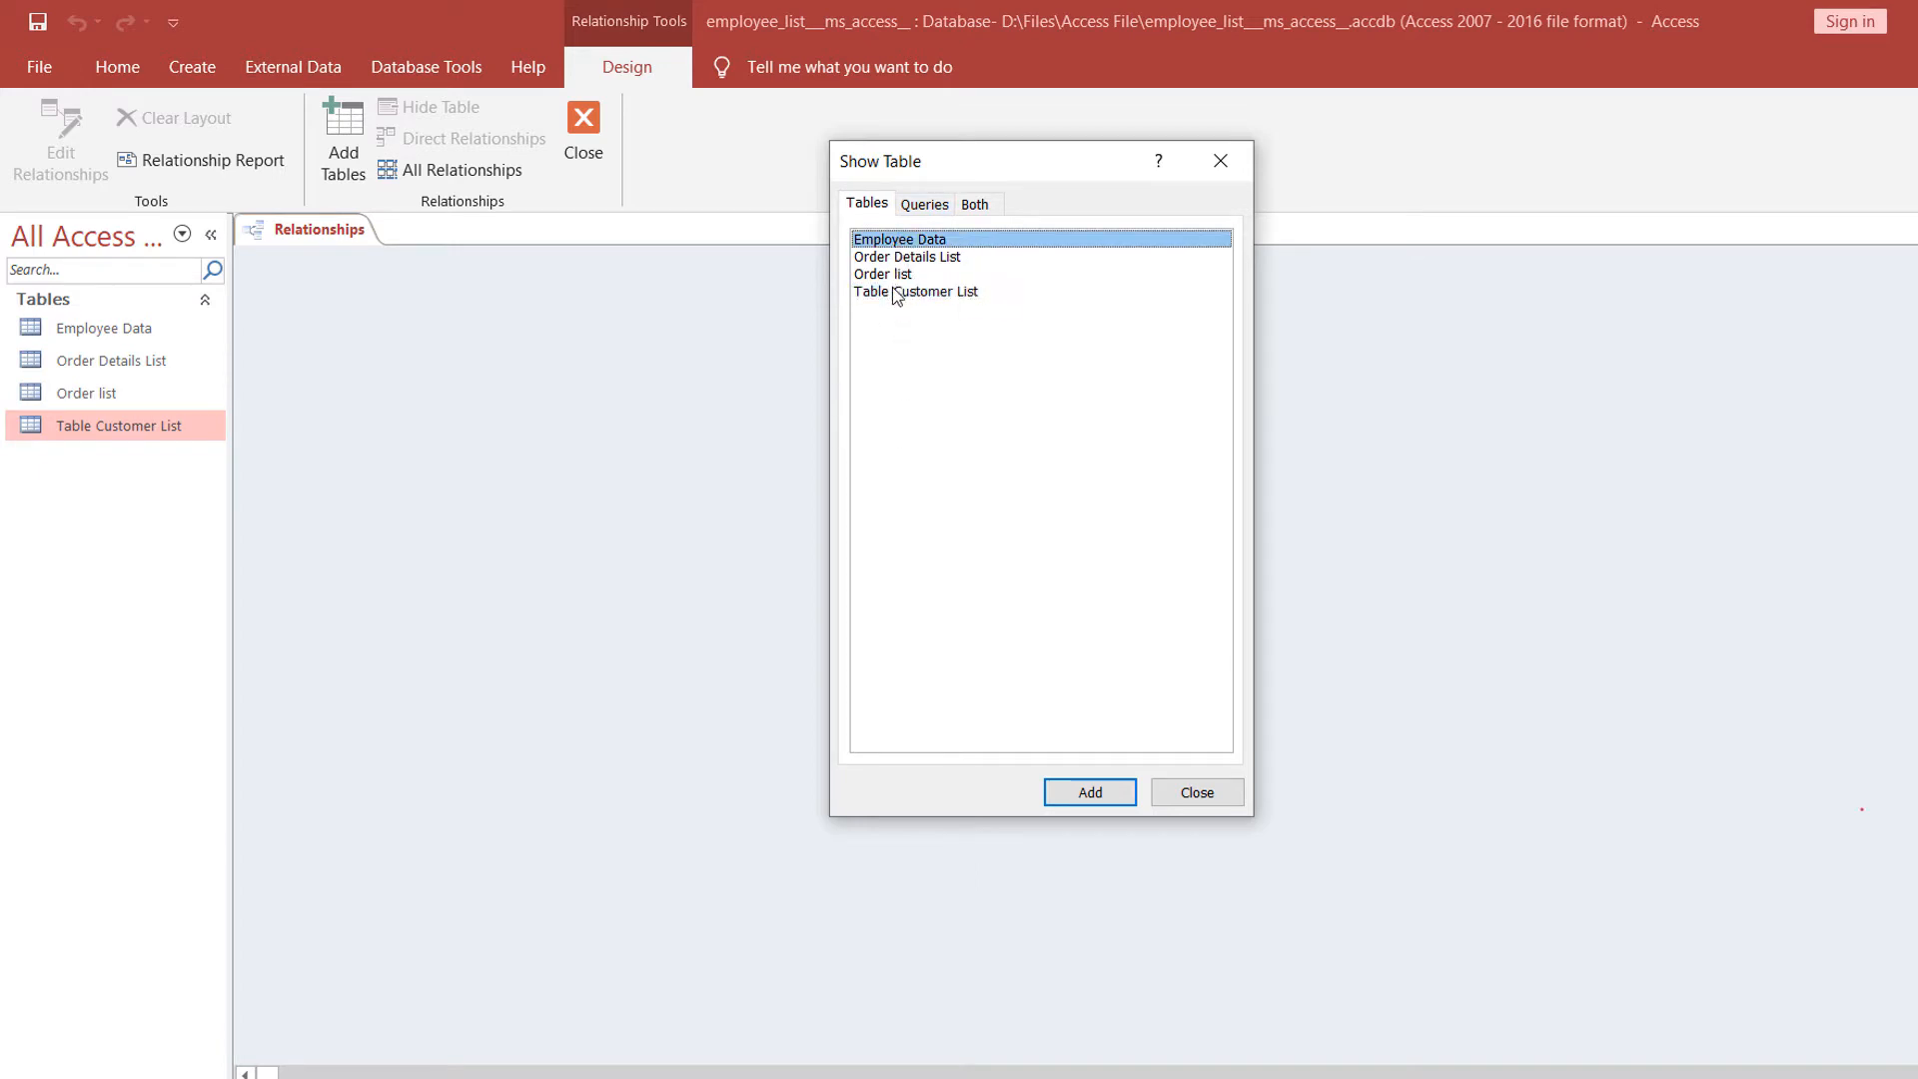
shift+click(898, 292)
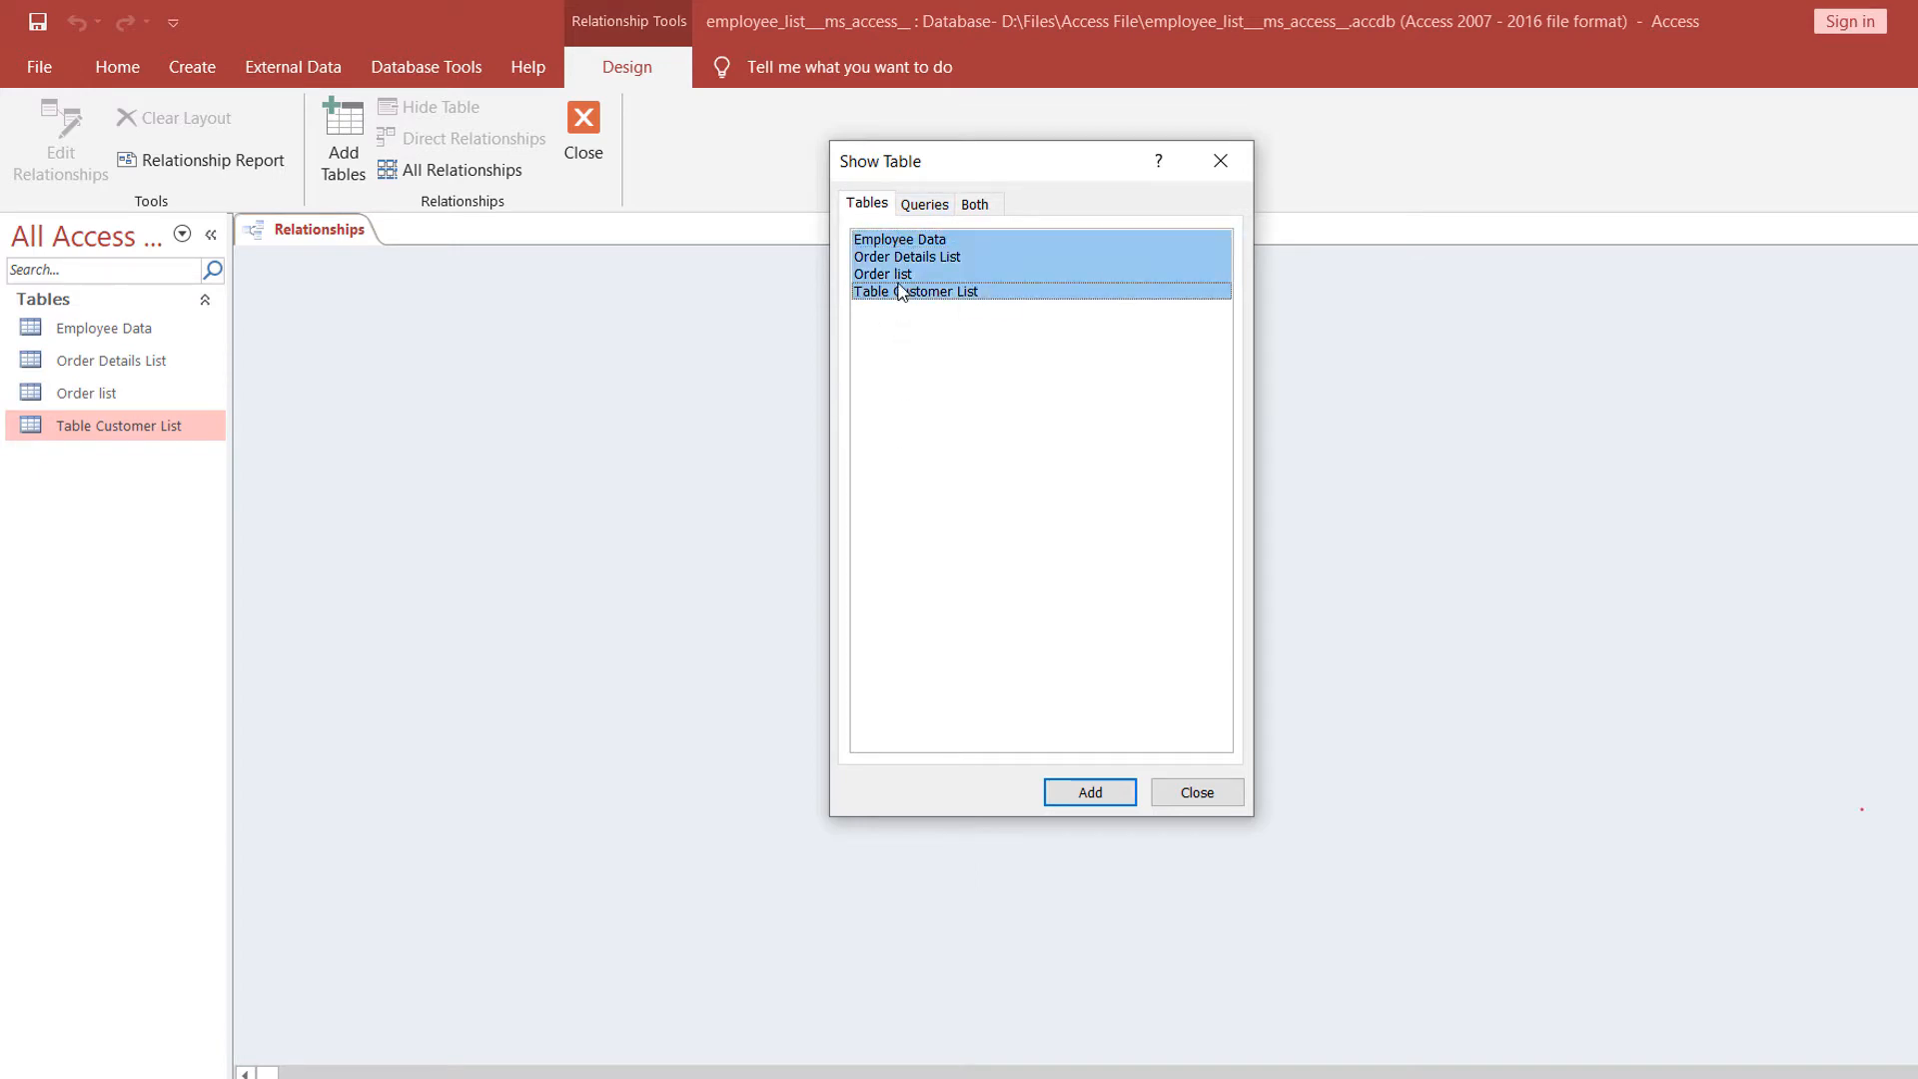
click(1072, 794)
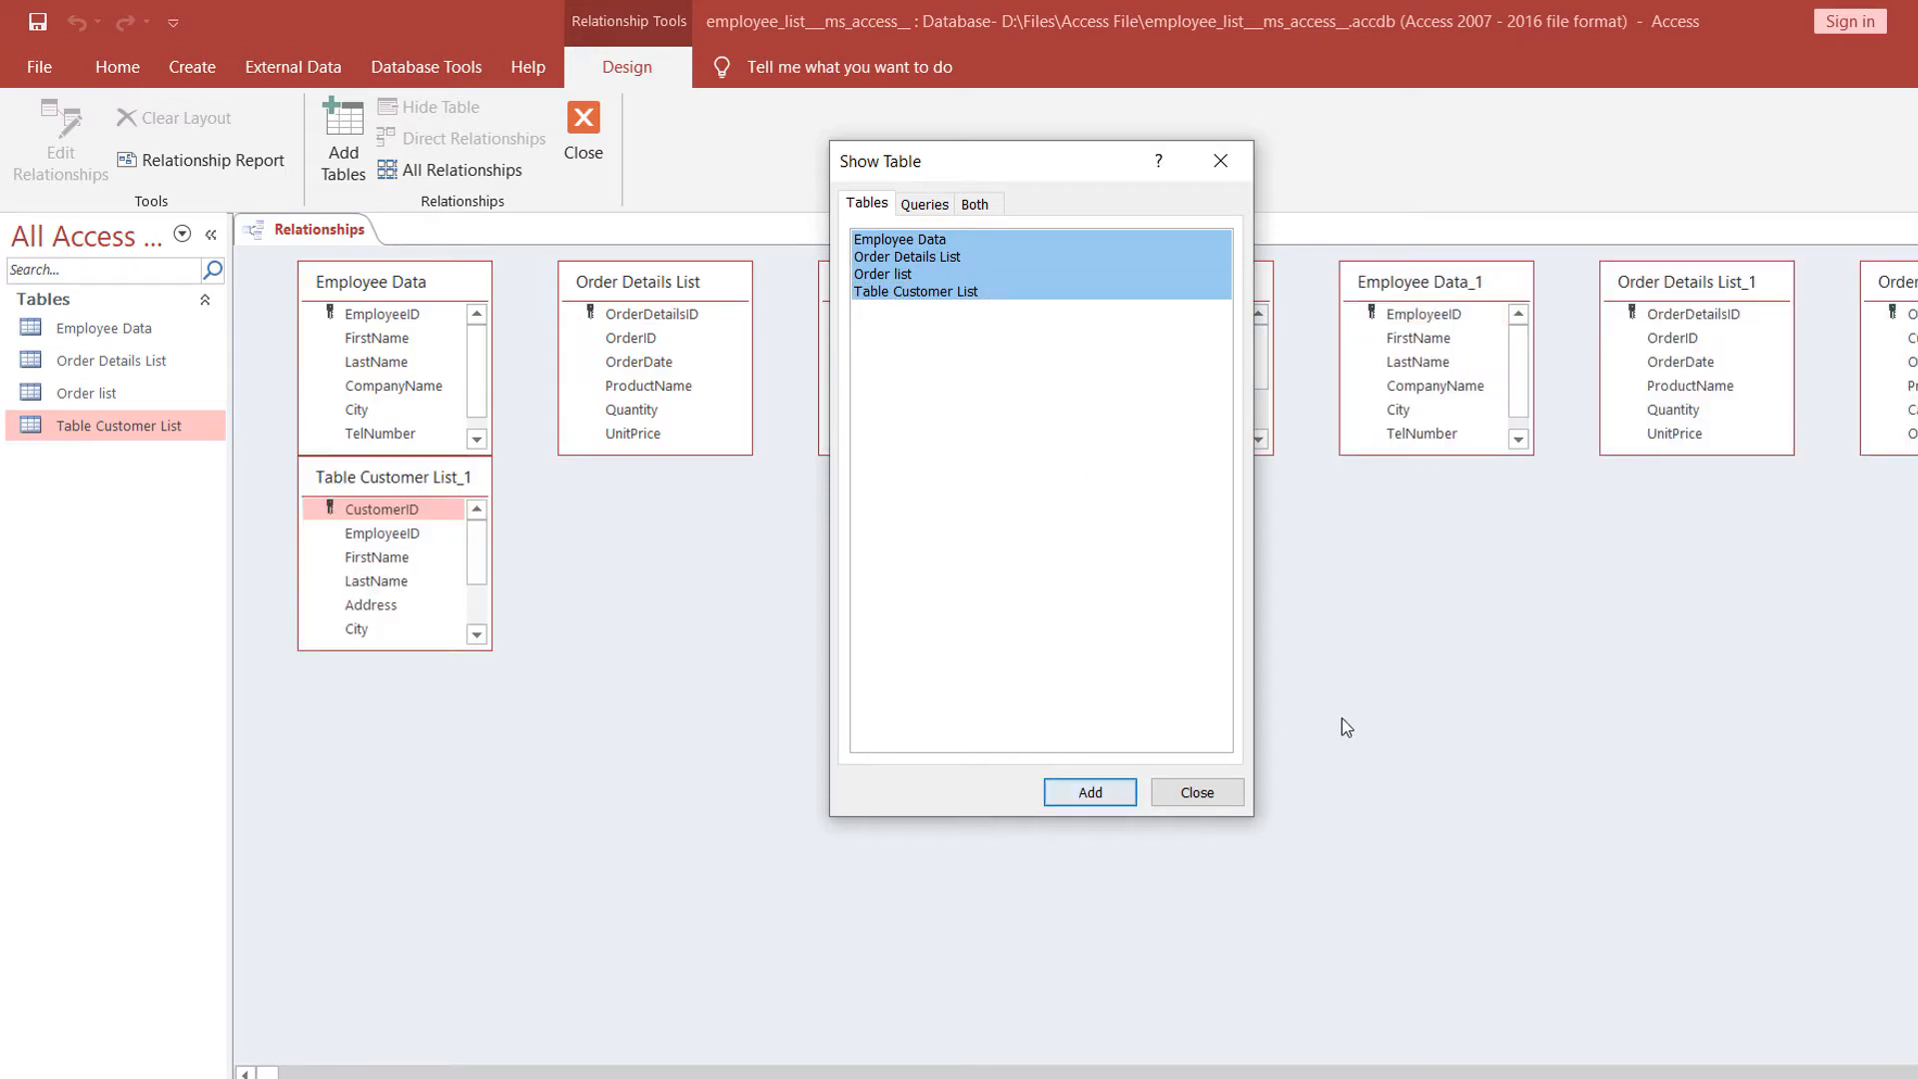
click(1196, 794)
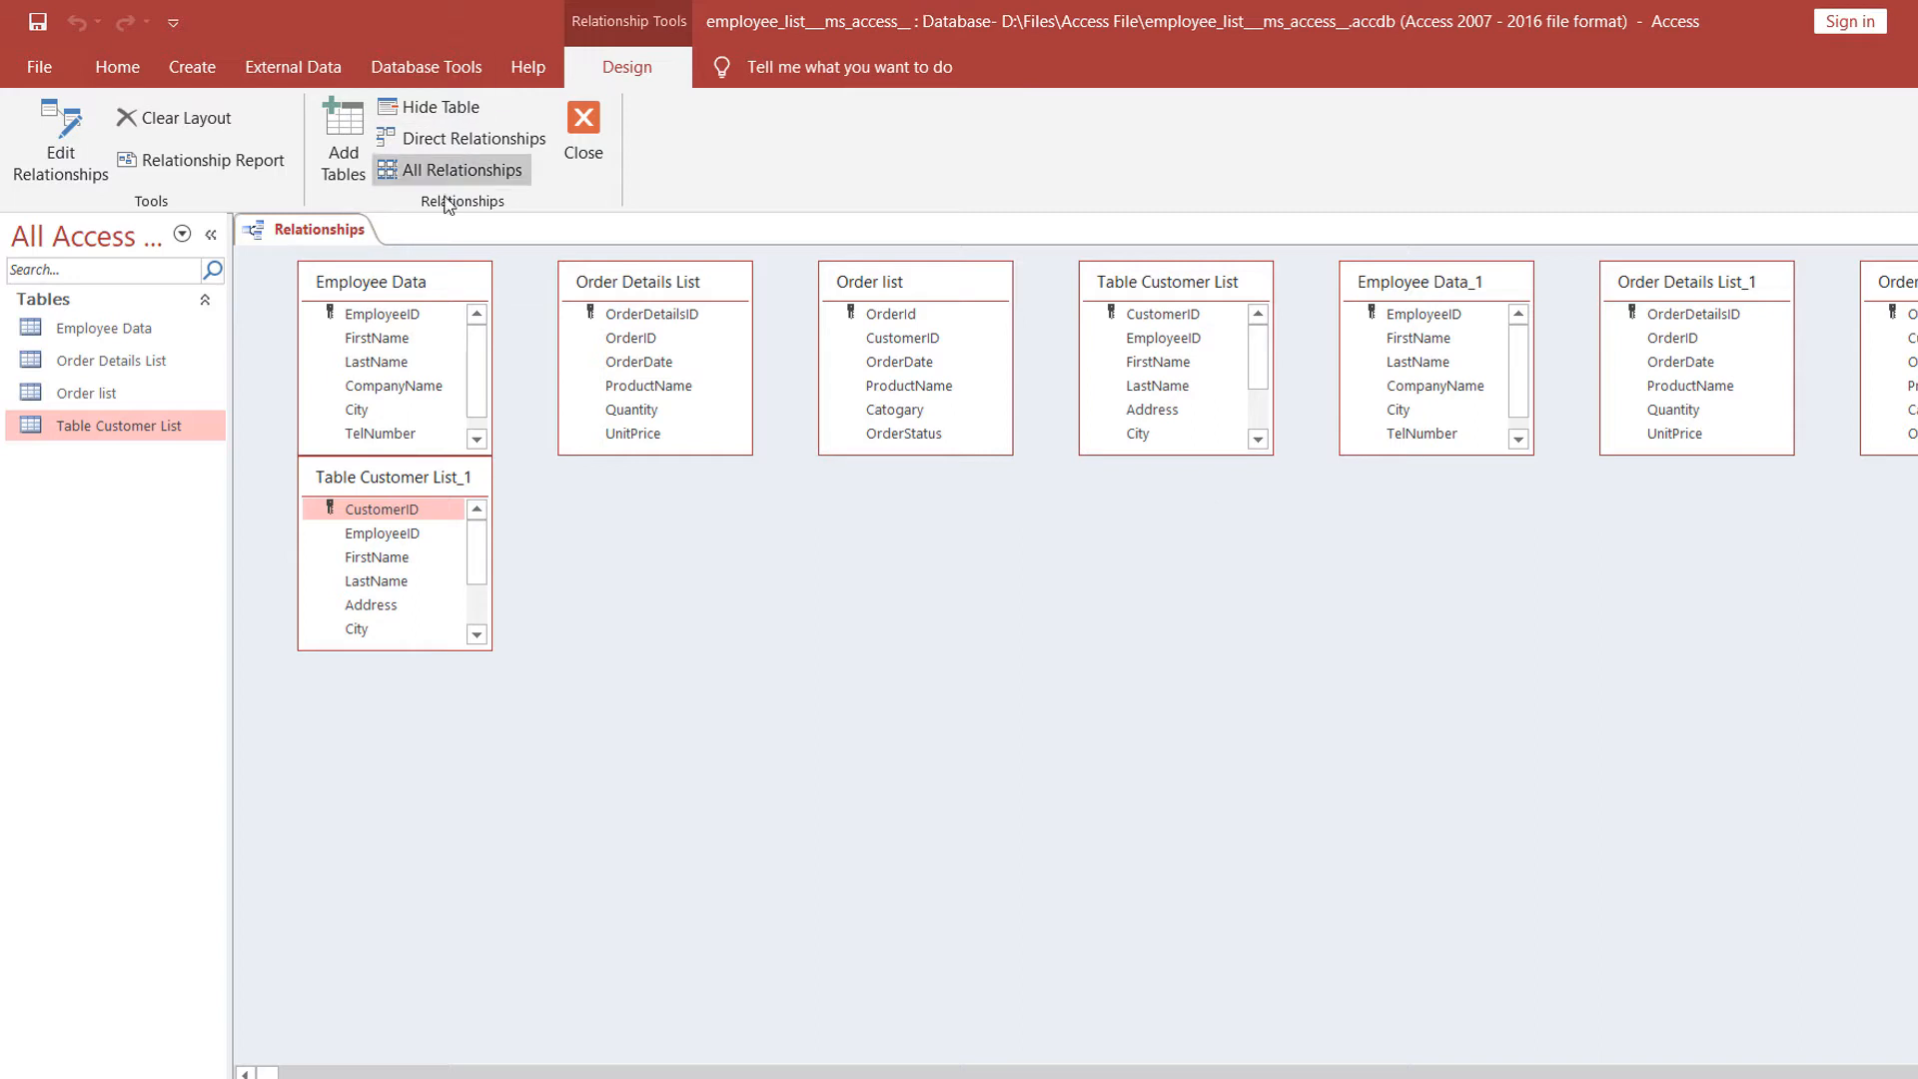
Close the relationships layout containing the duplicate tables without saving its changes.
right_click(434, 495)
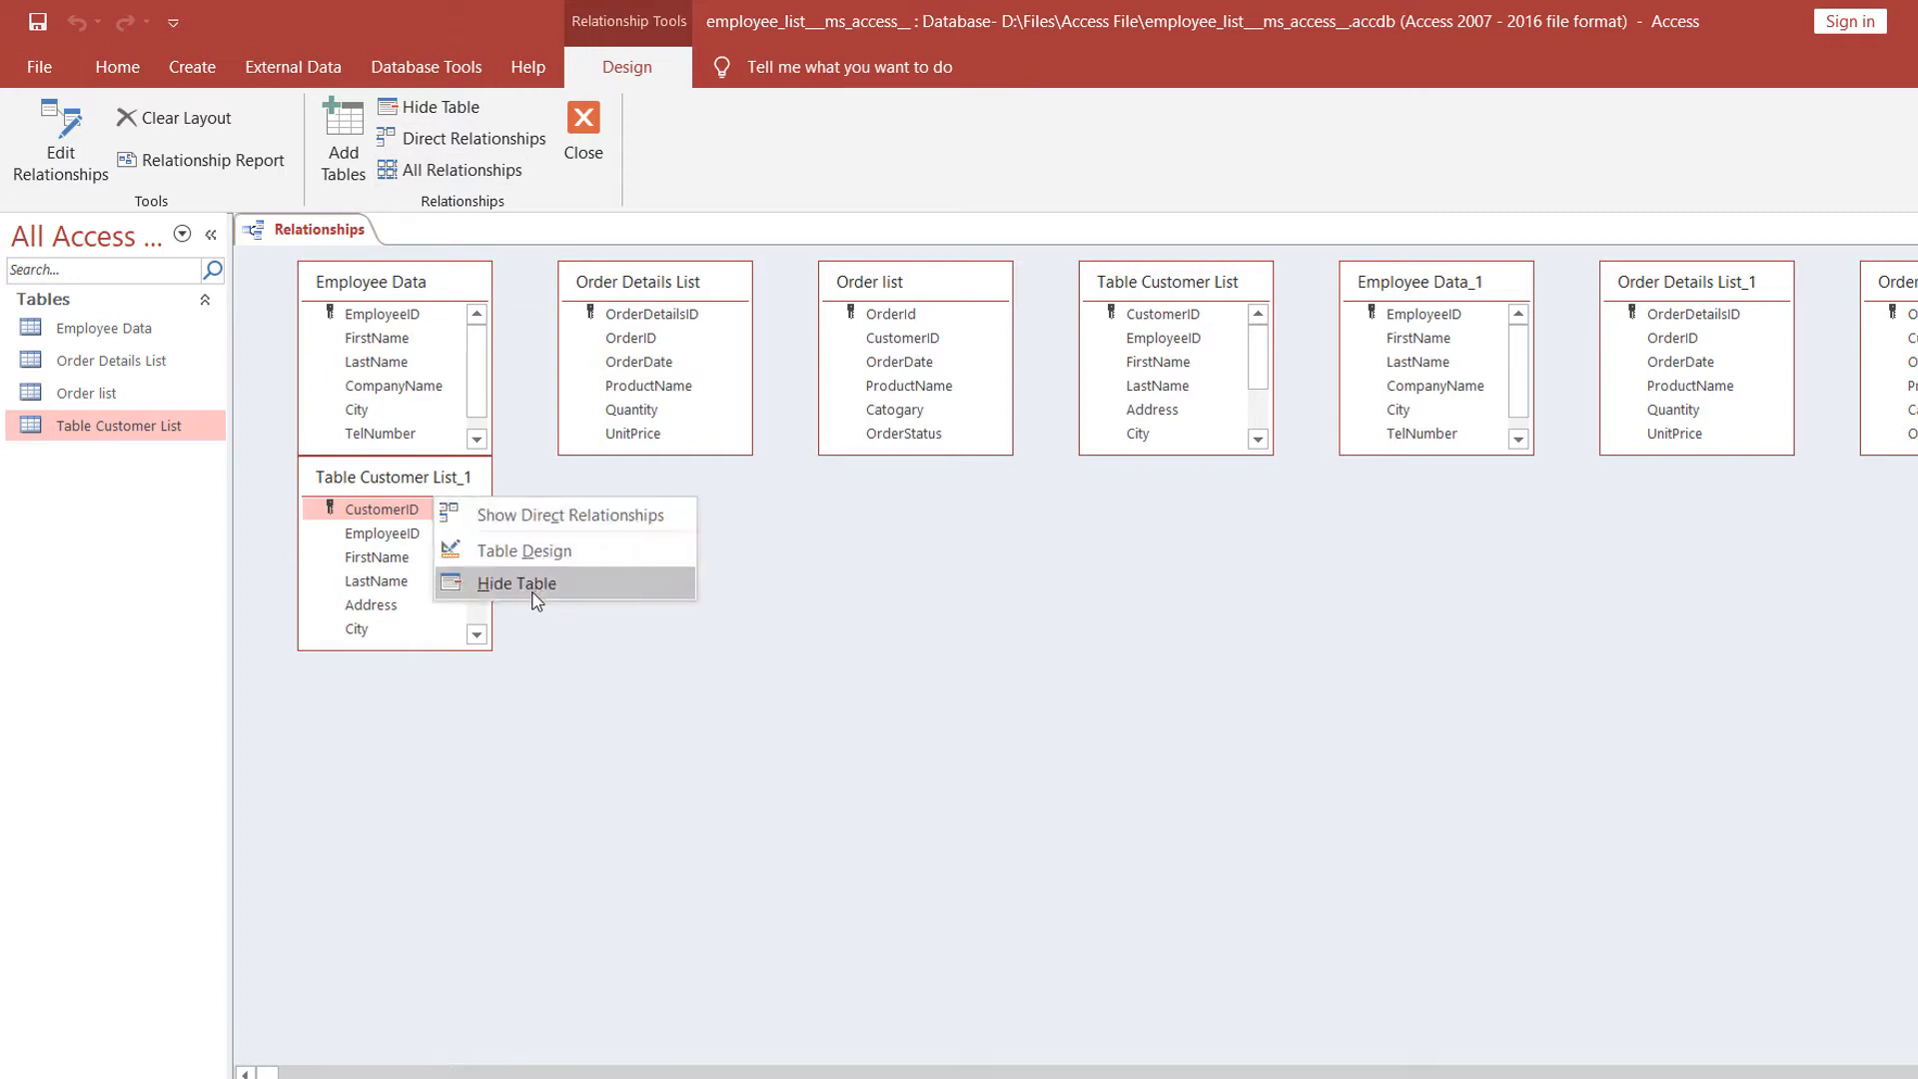
click(1574, 561)
click(1910, 230)
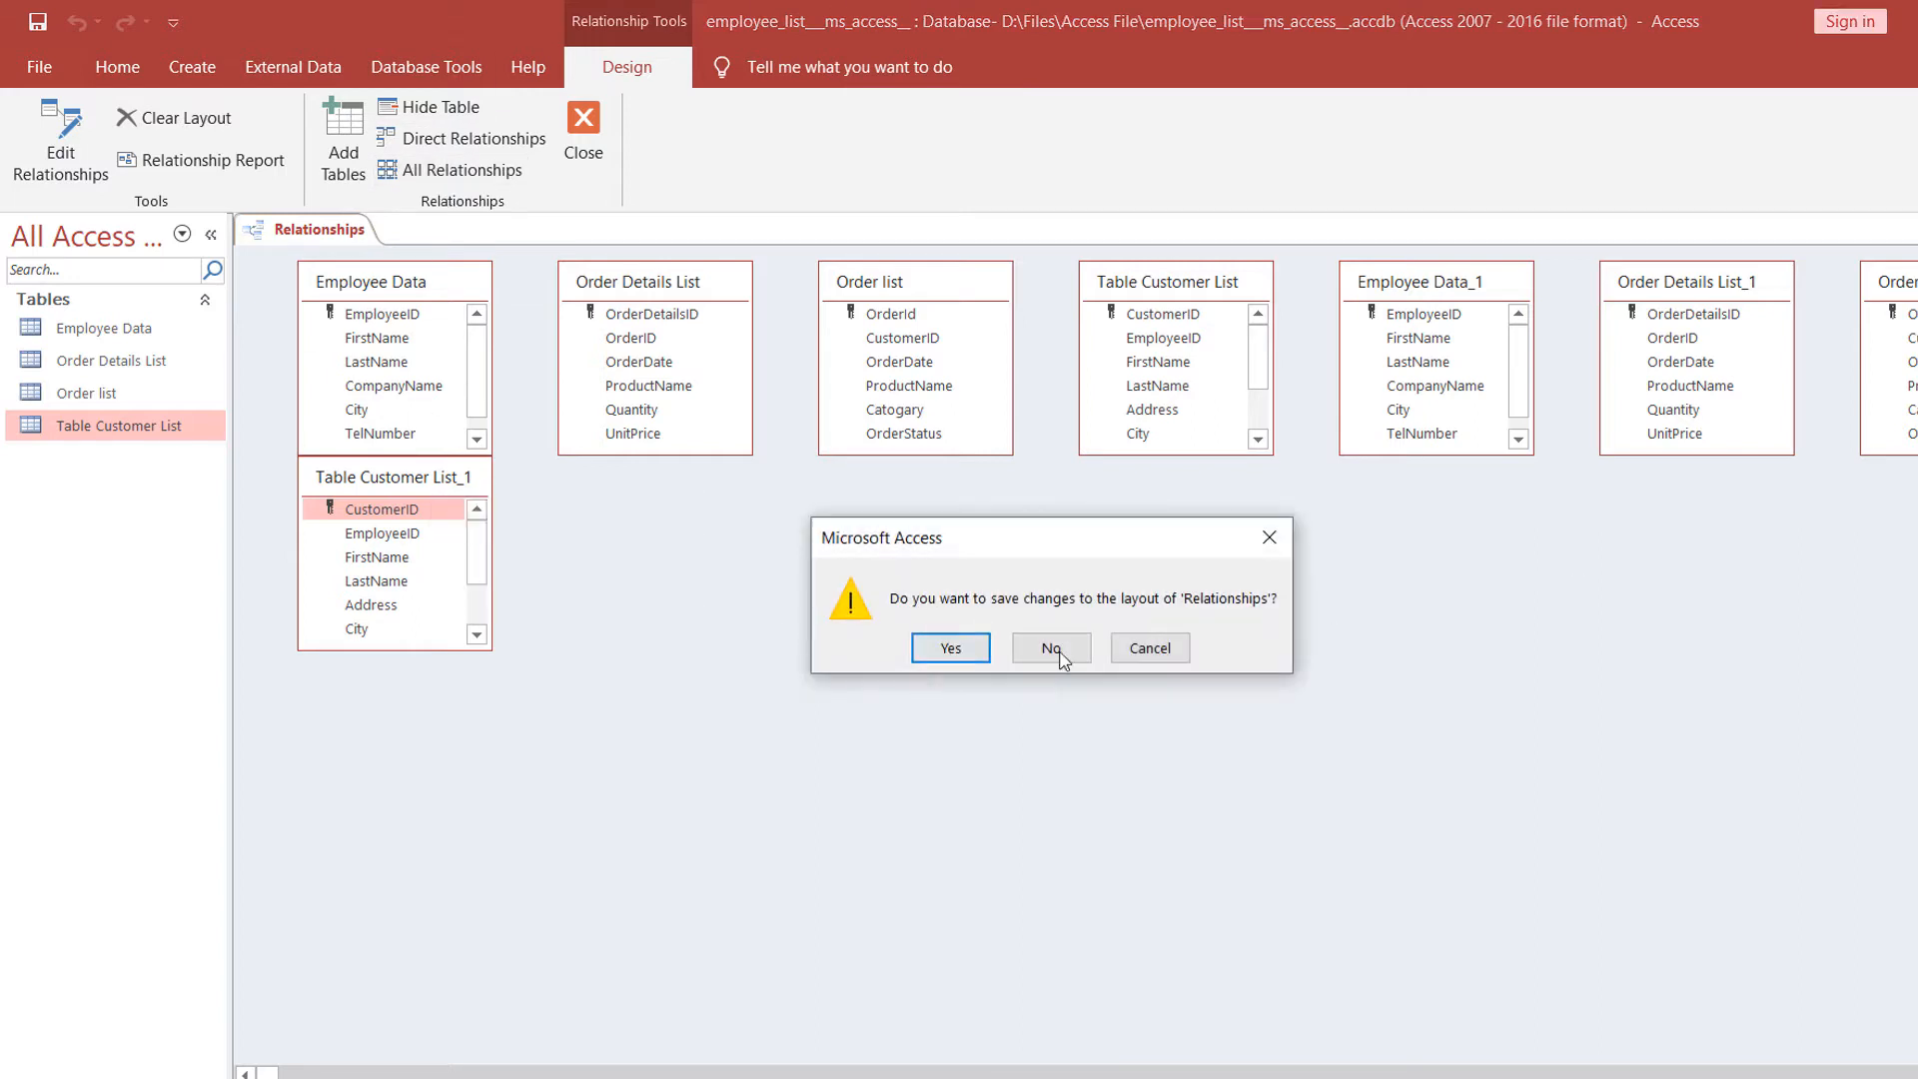
click(1057, 648)
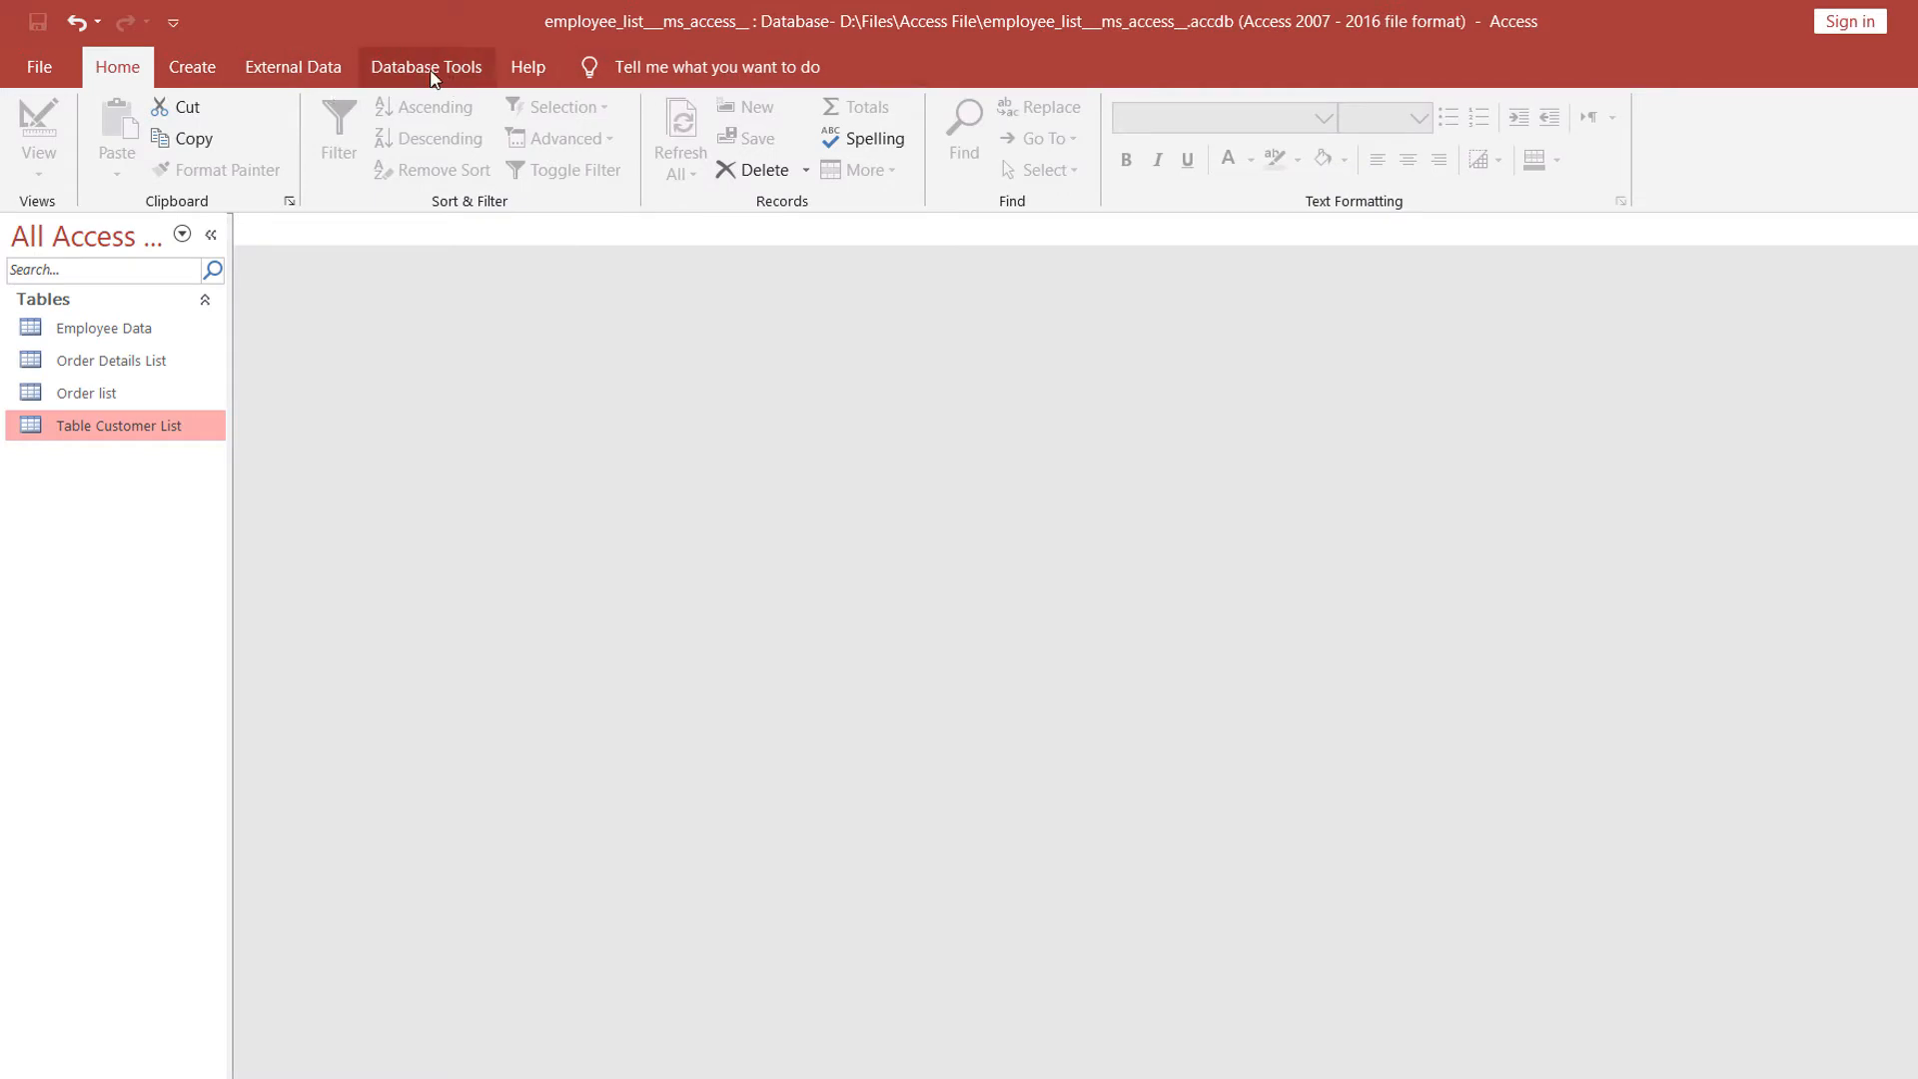
Reopen the relationships layout and add Employee Data, Order Details List, Order list and Table Customer List once each.
click(426, 67)
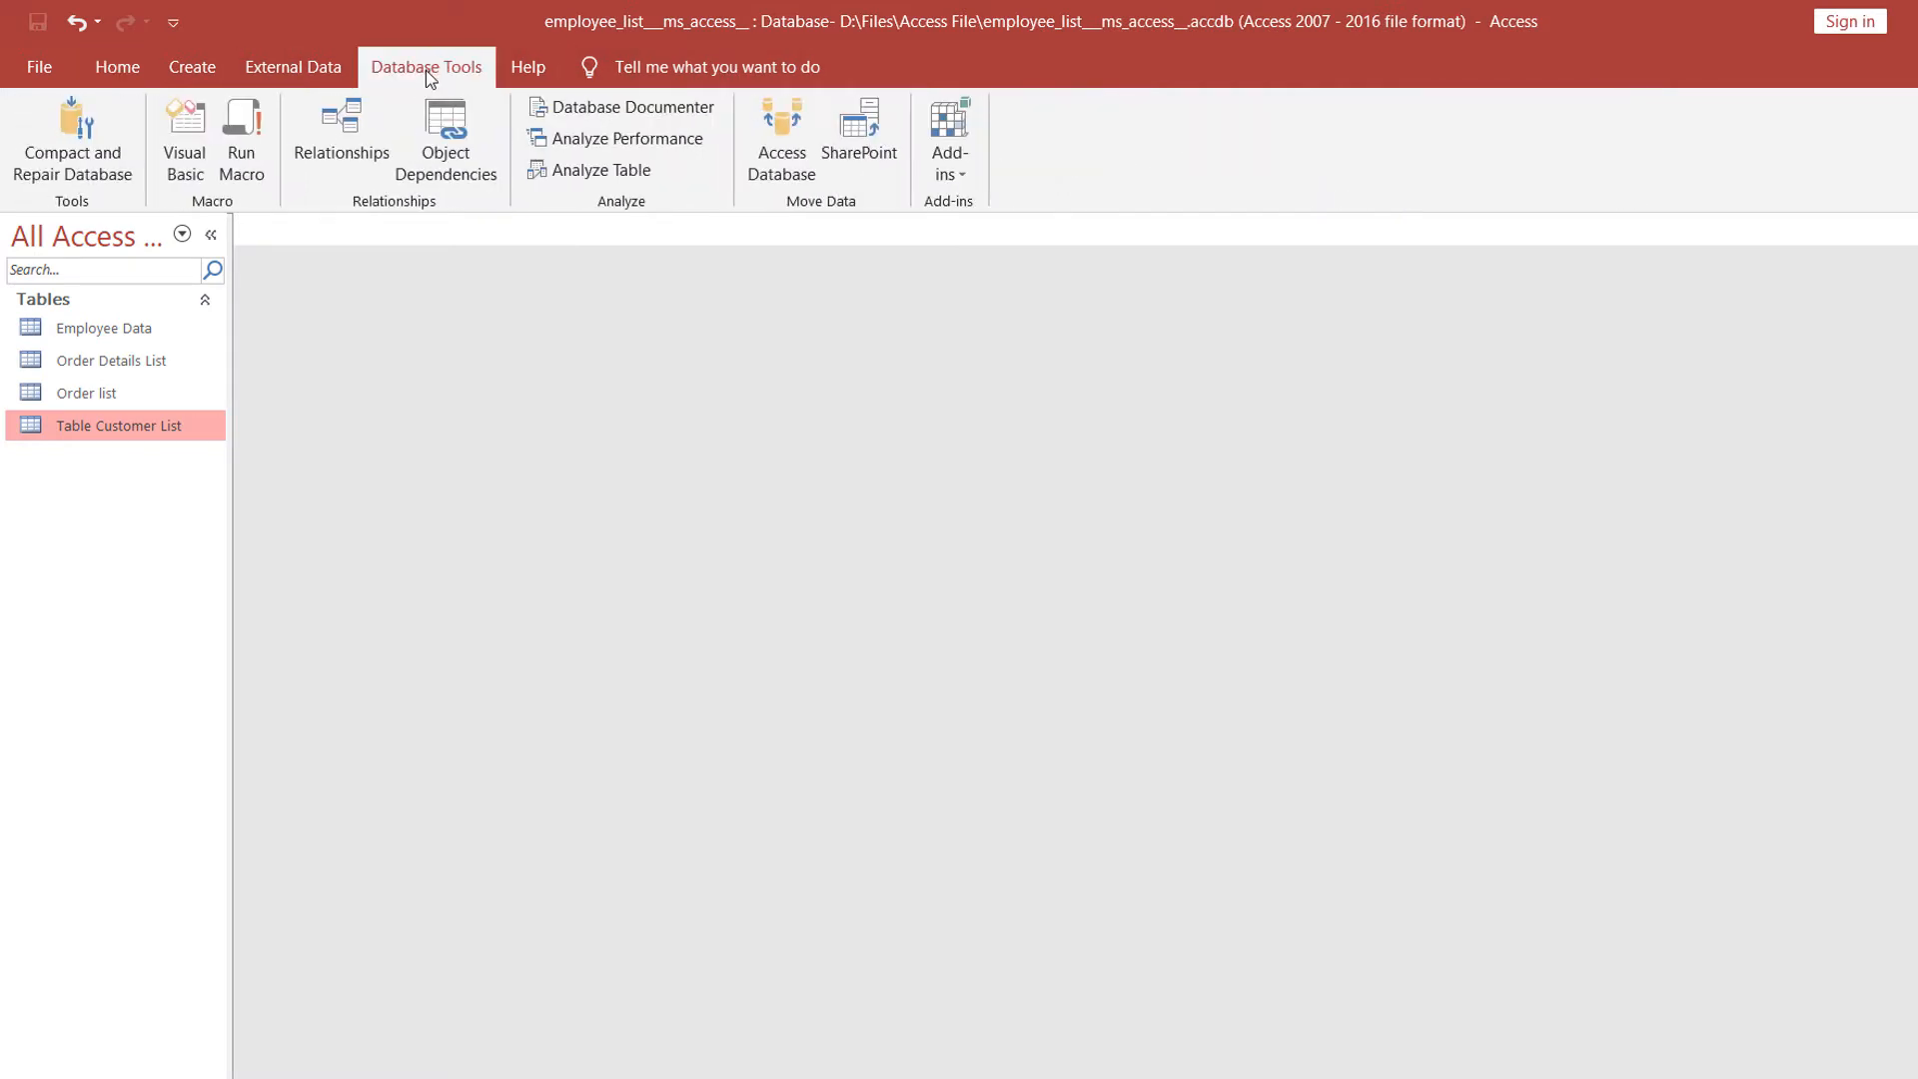
click(345, 131)
click(925, 292)
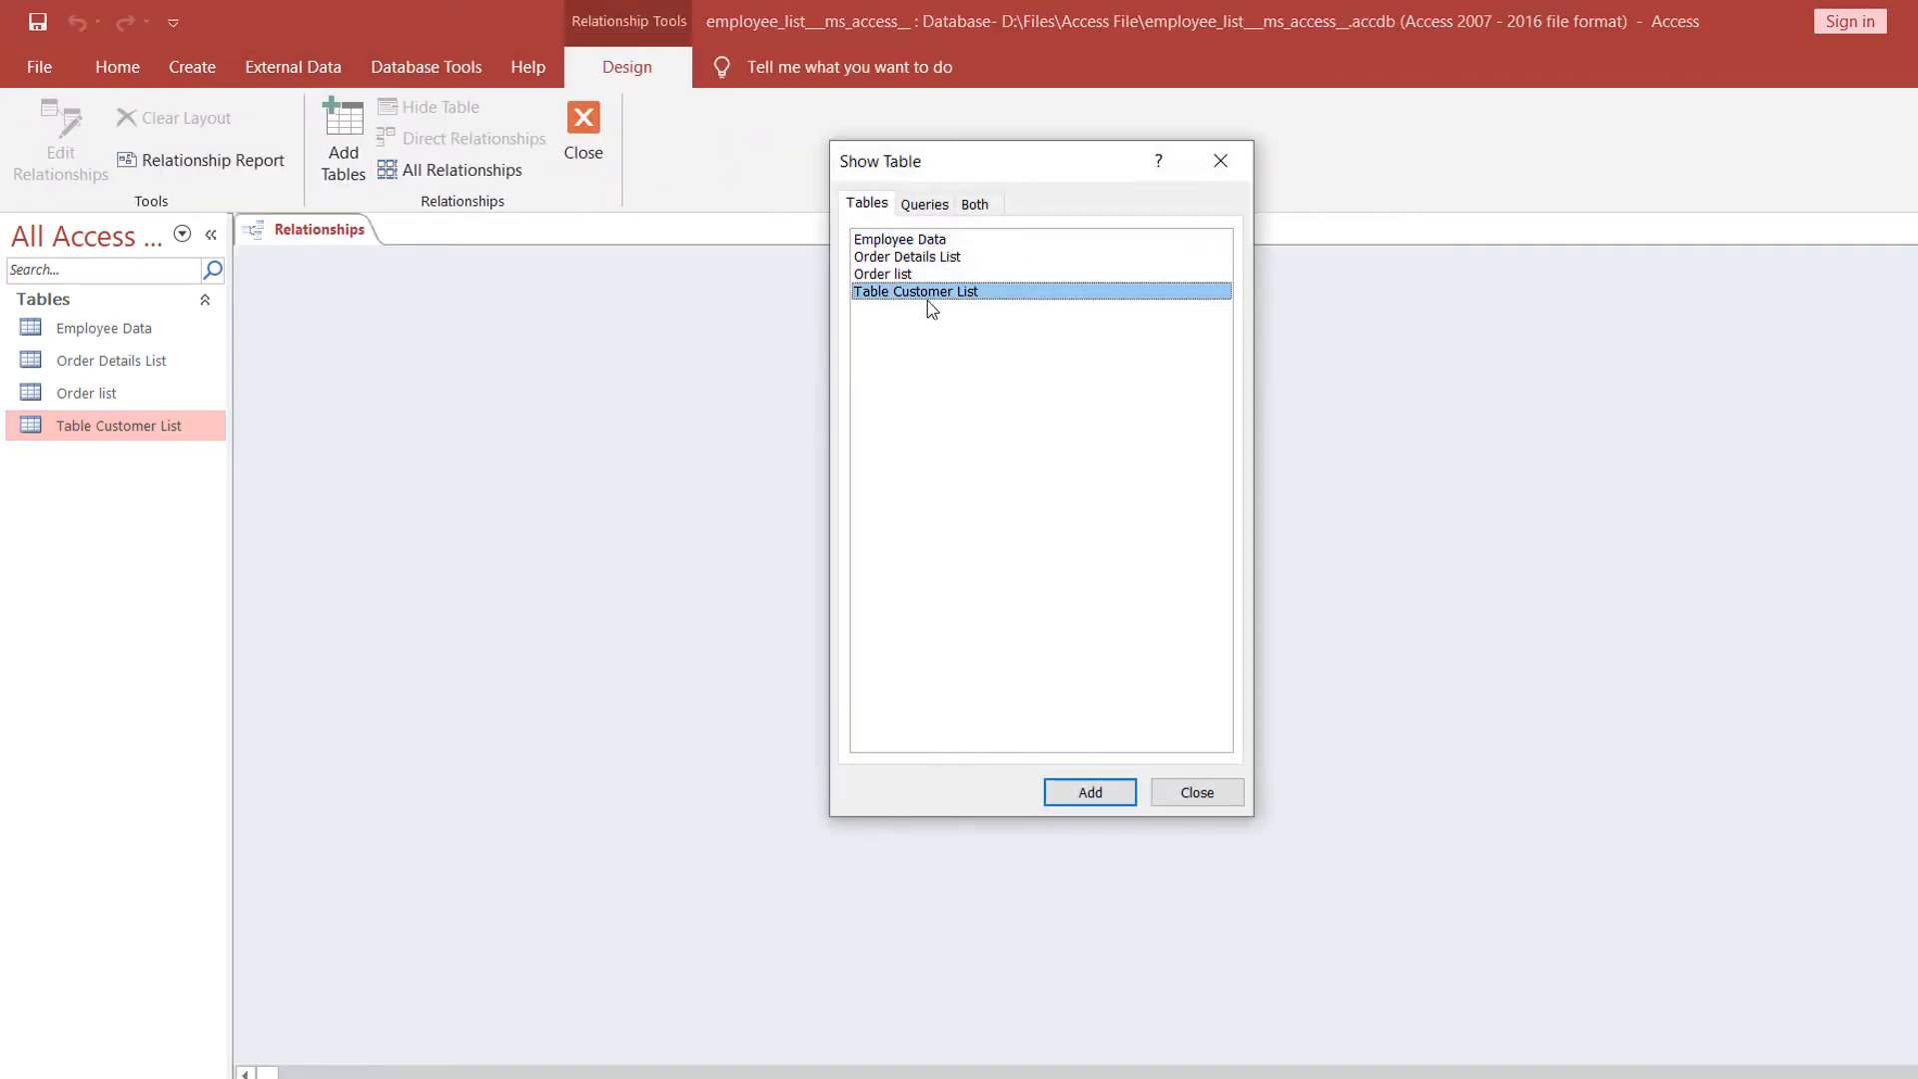
shift+click(943, 244)
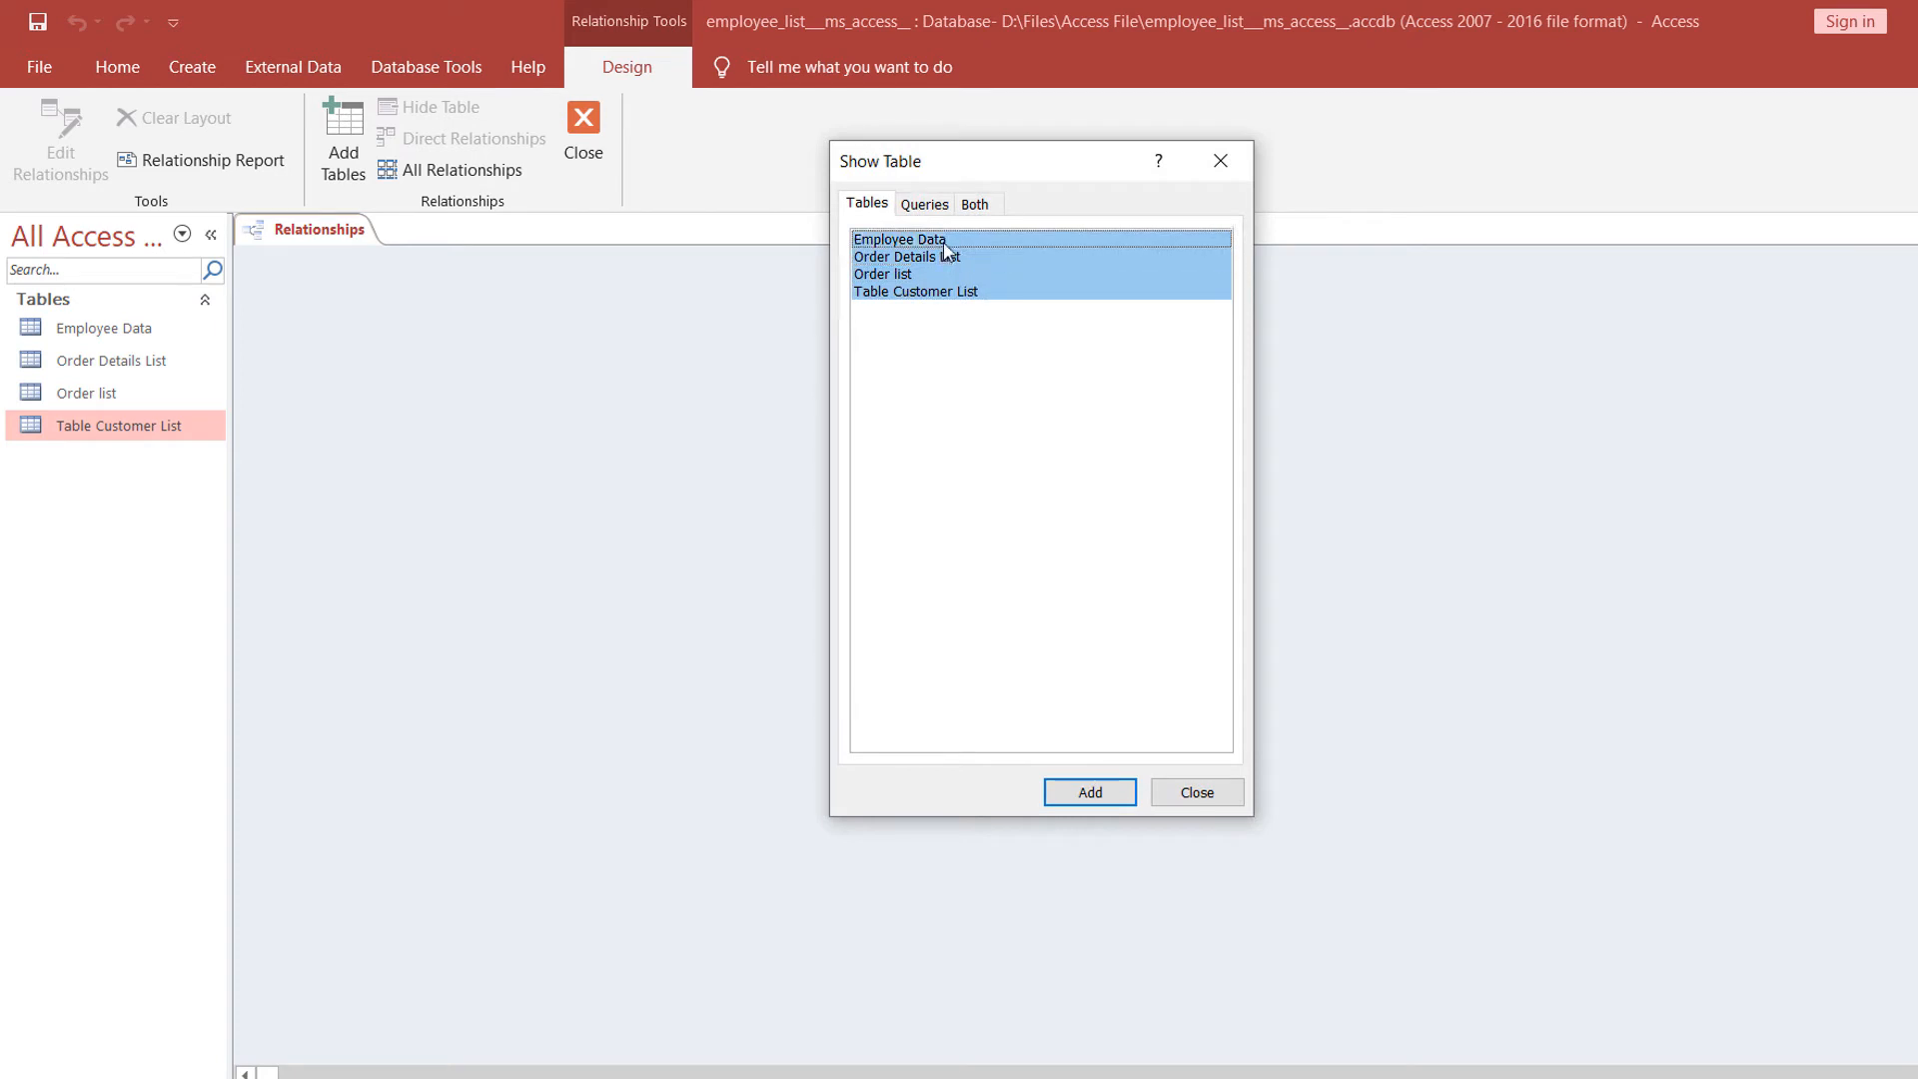
click(1124, 805)
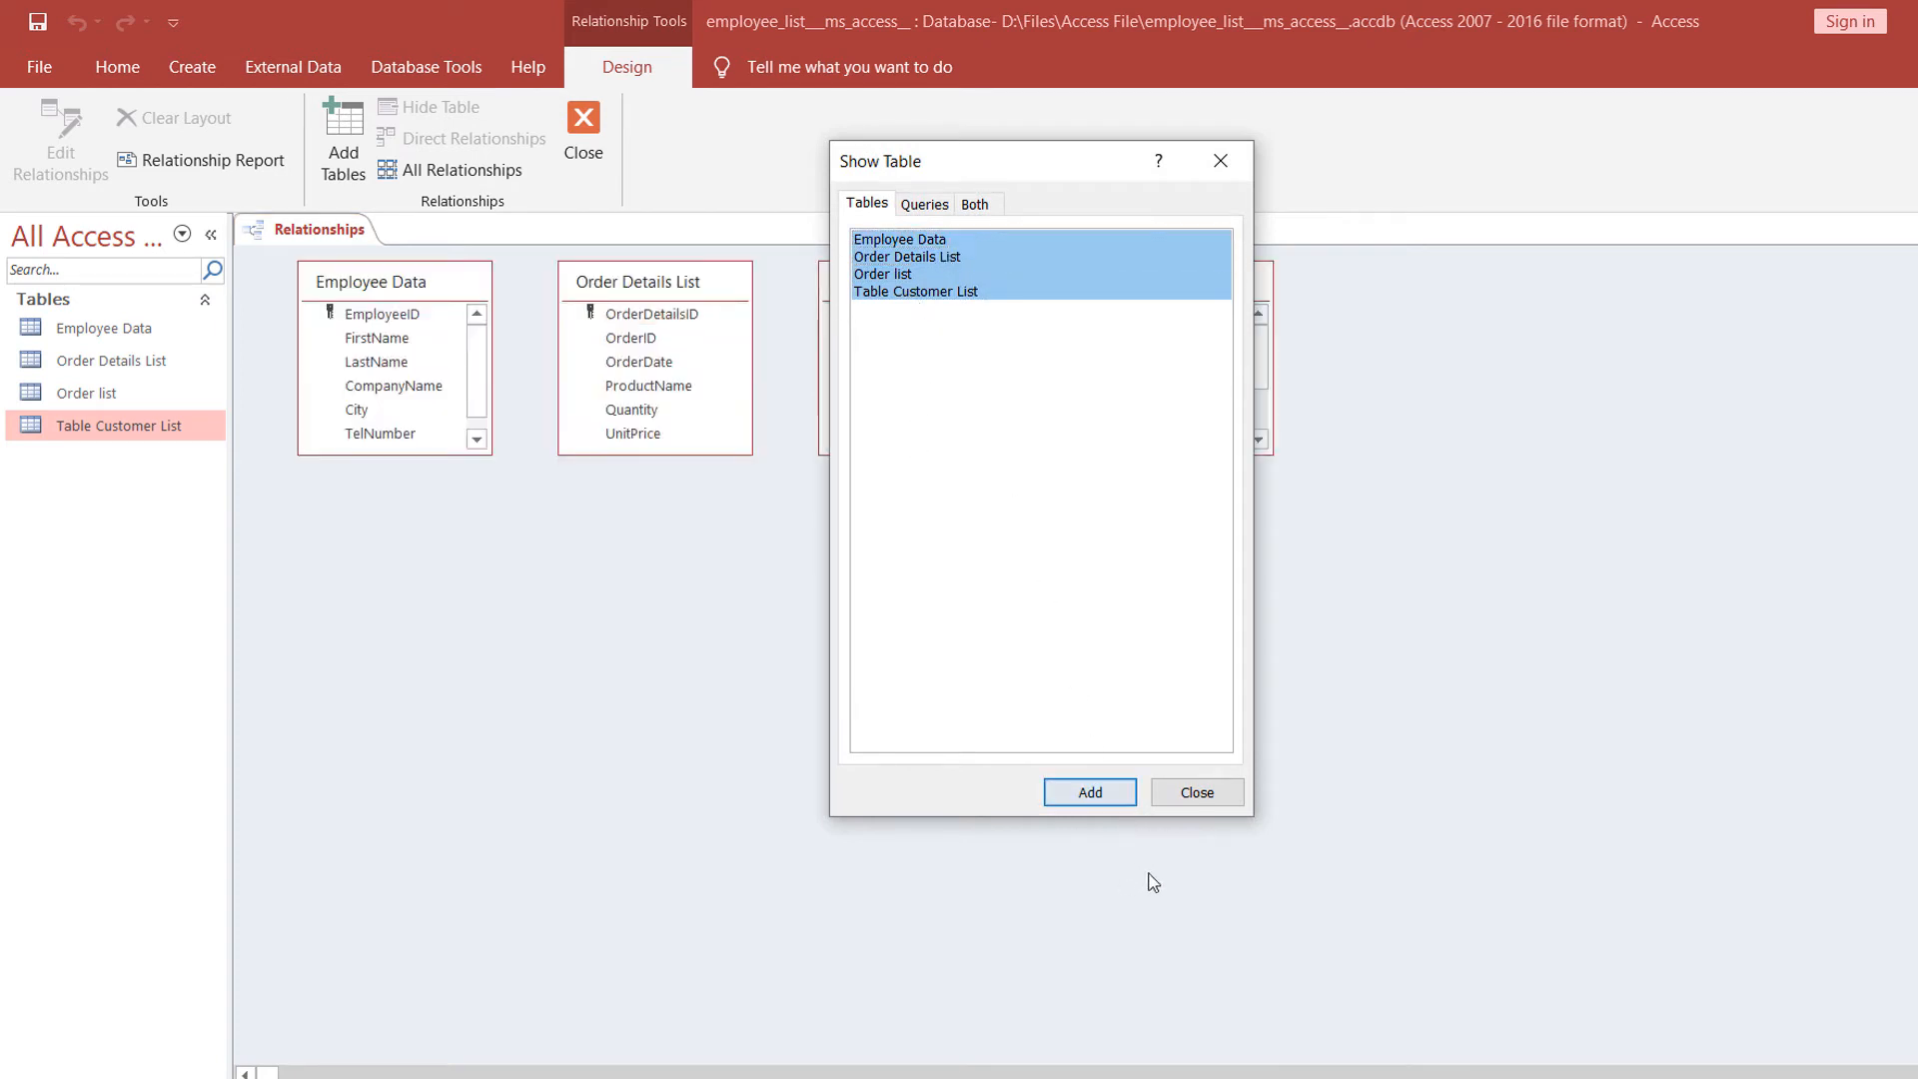
click(1220, 160)
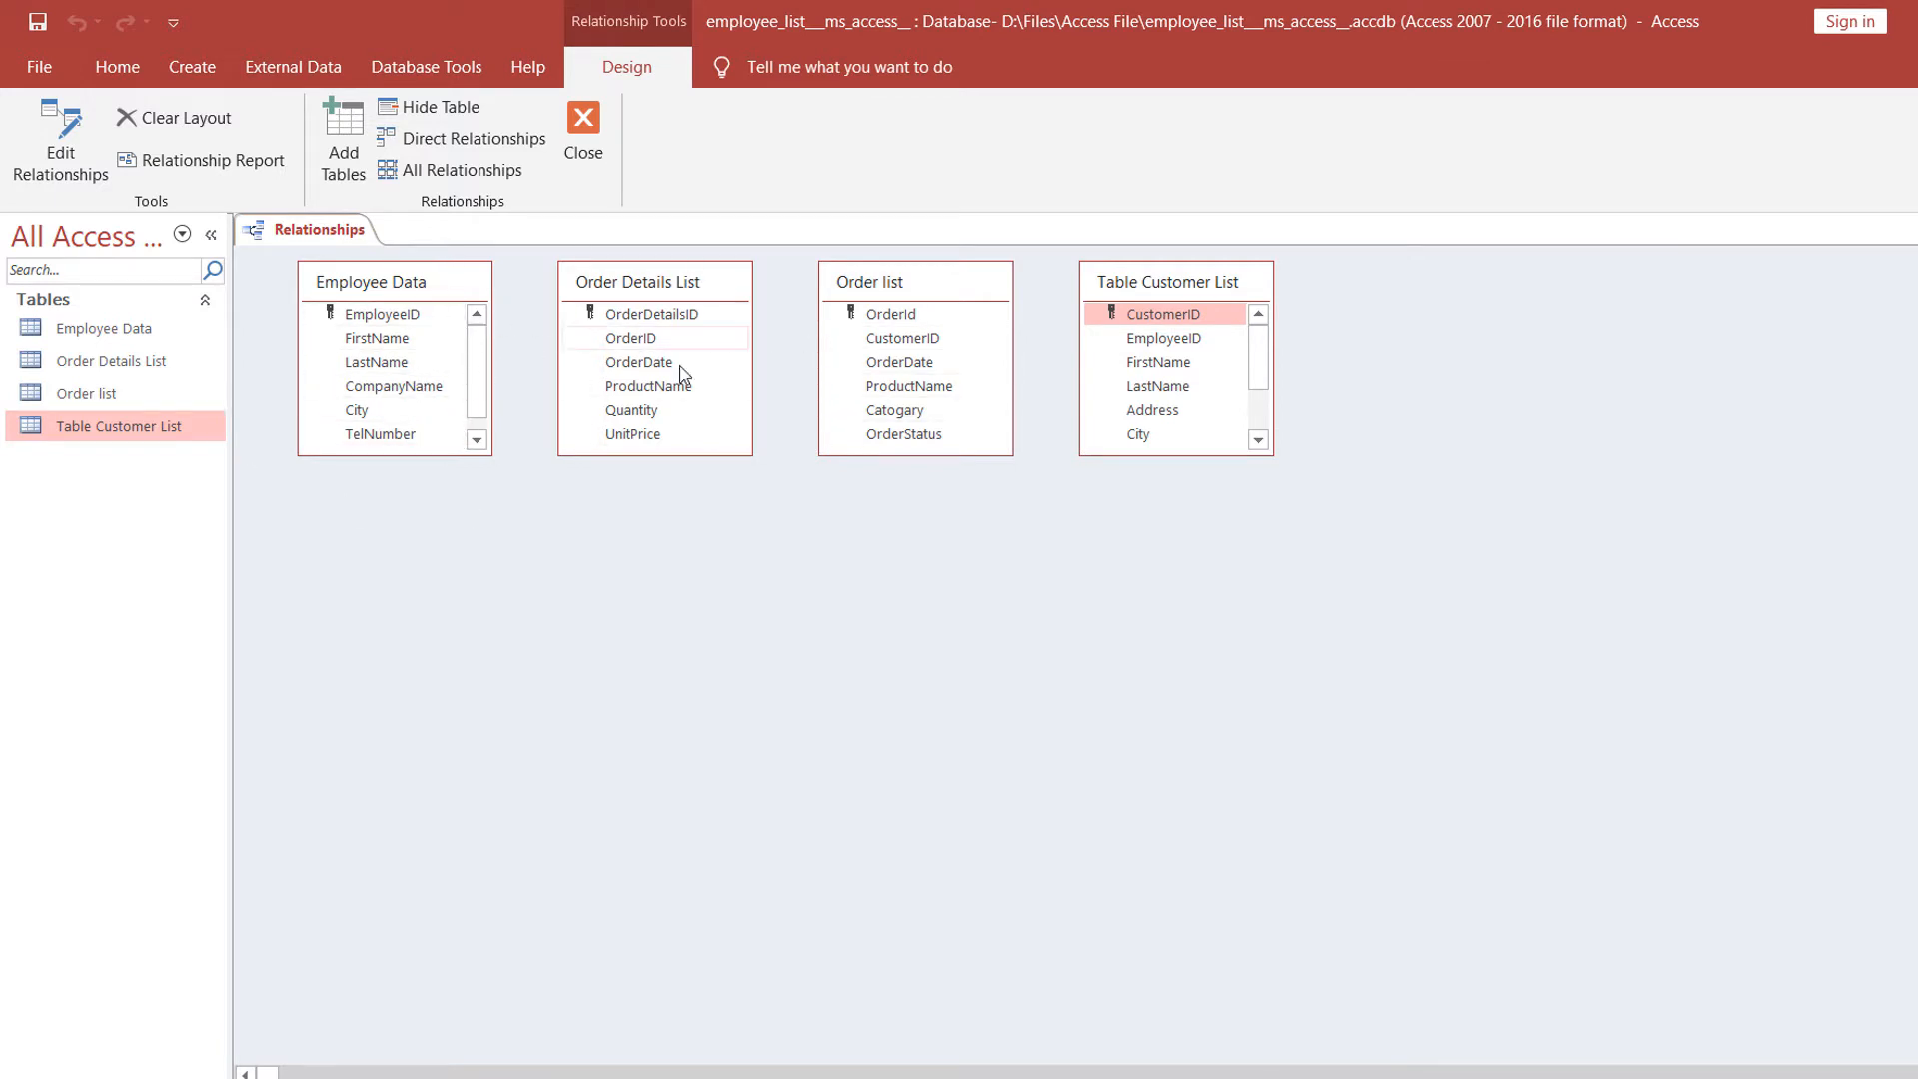
Spread out Order Details List, Order list and Table Customer List in the layout, placing Table Customer List near Employee Data.
drag(705, 310, 1289, 661)
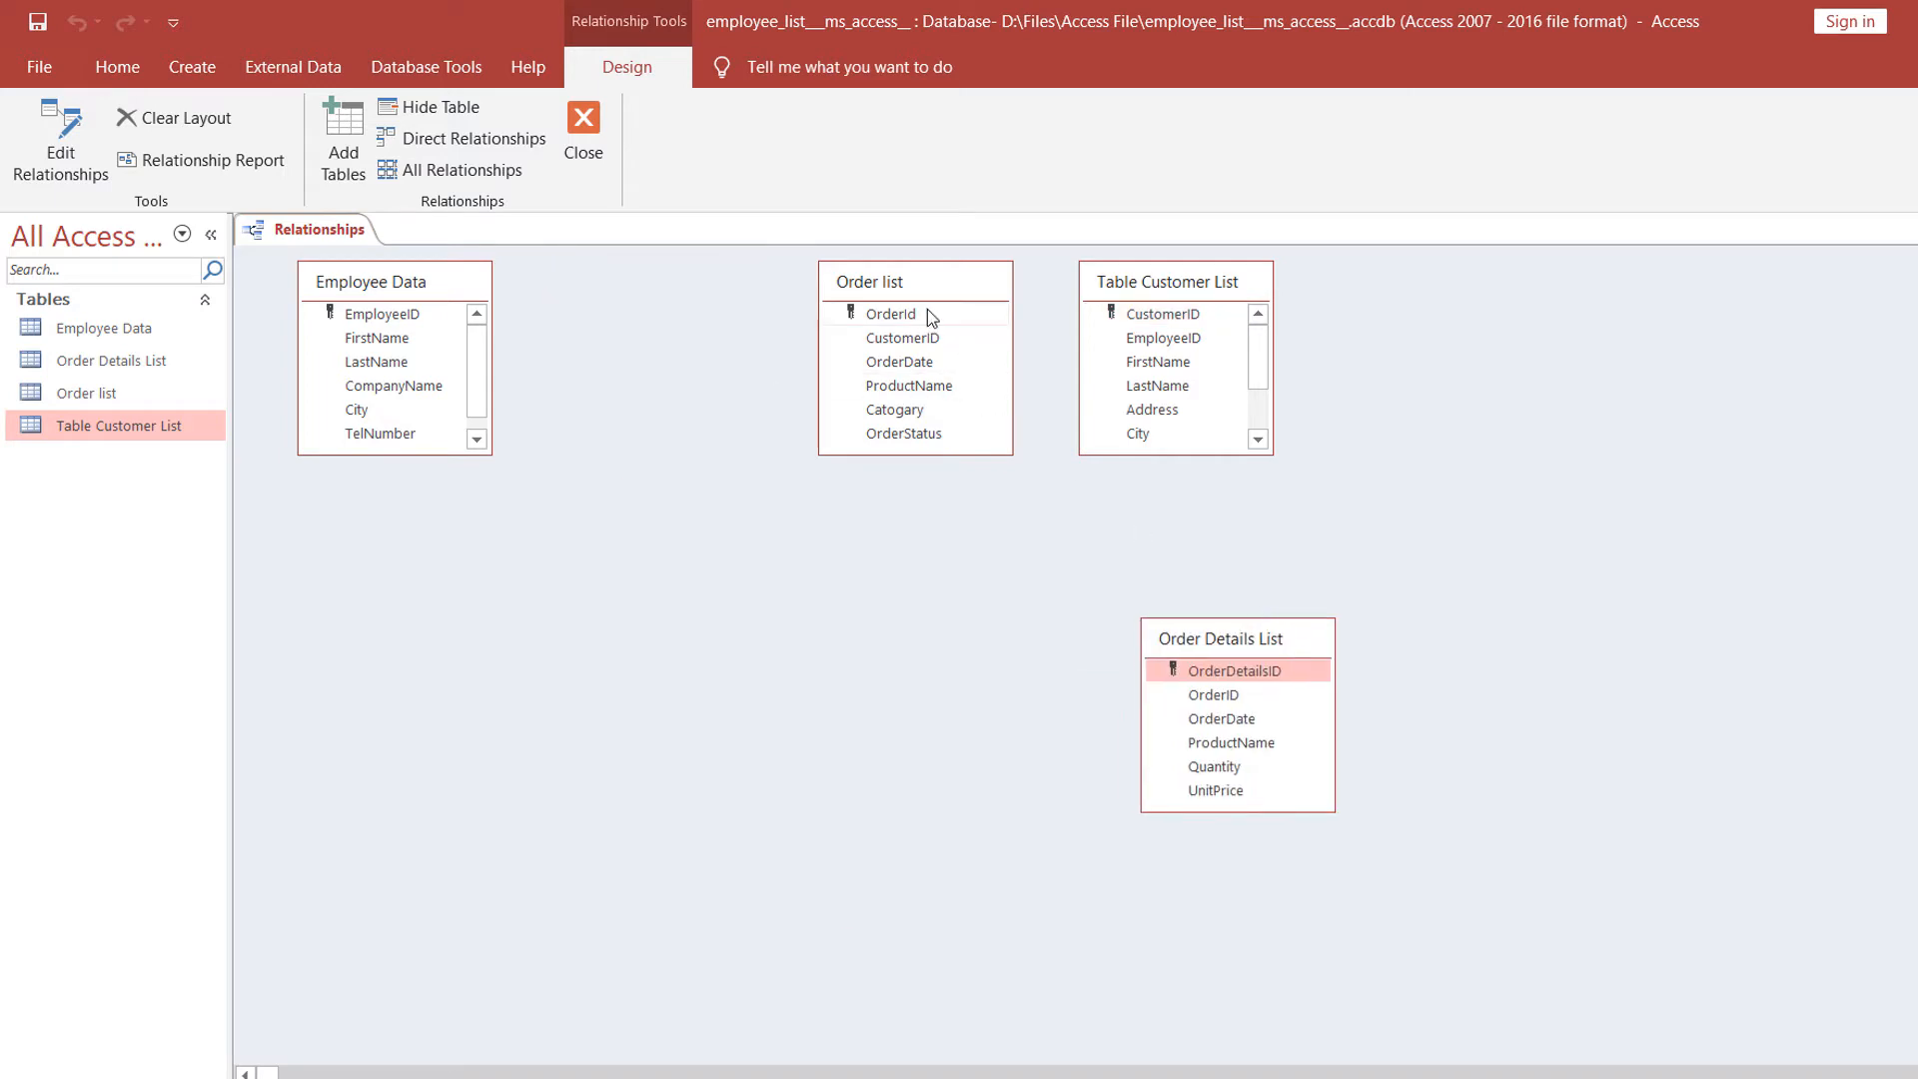
drag(927, 309, 464, 859)
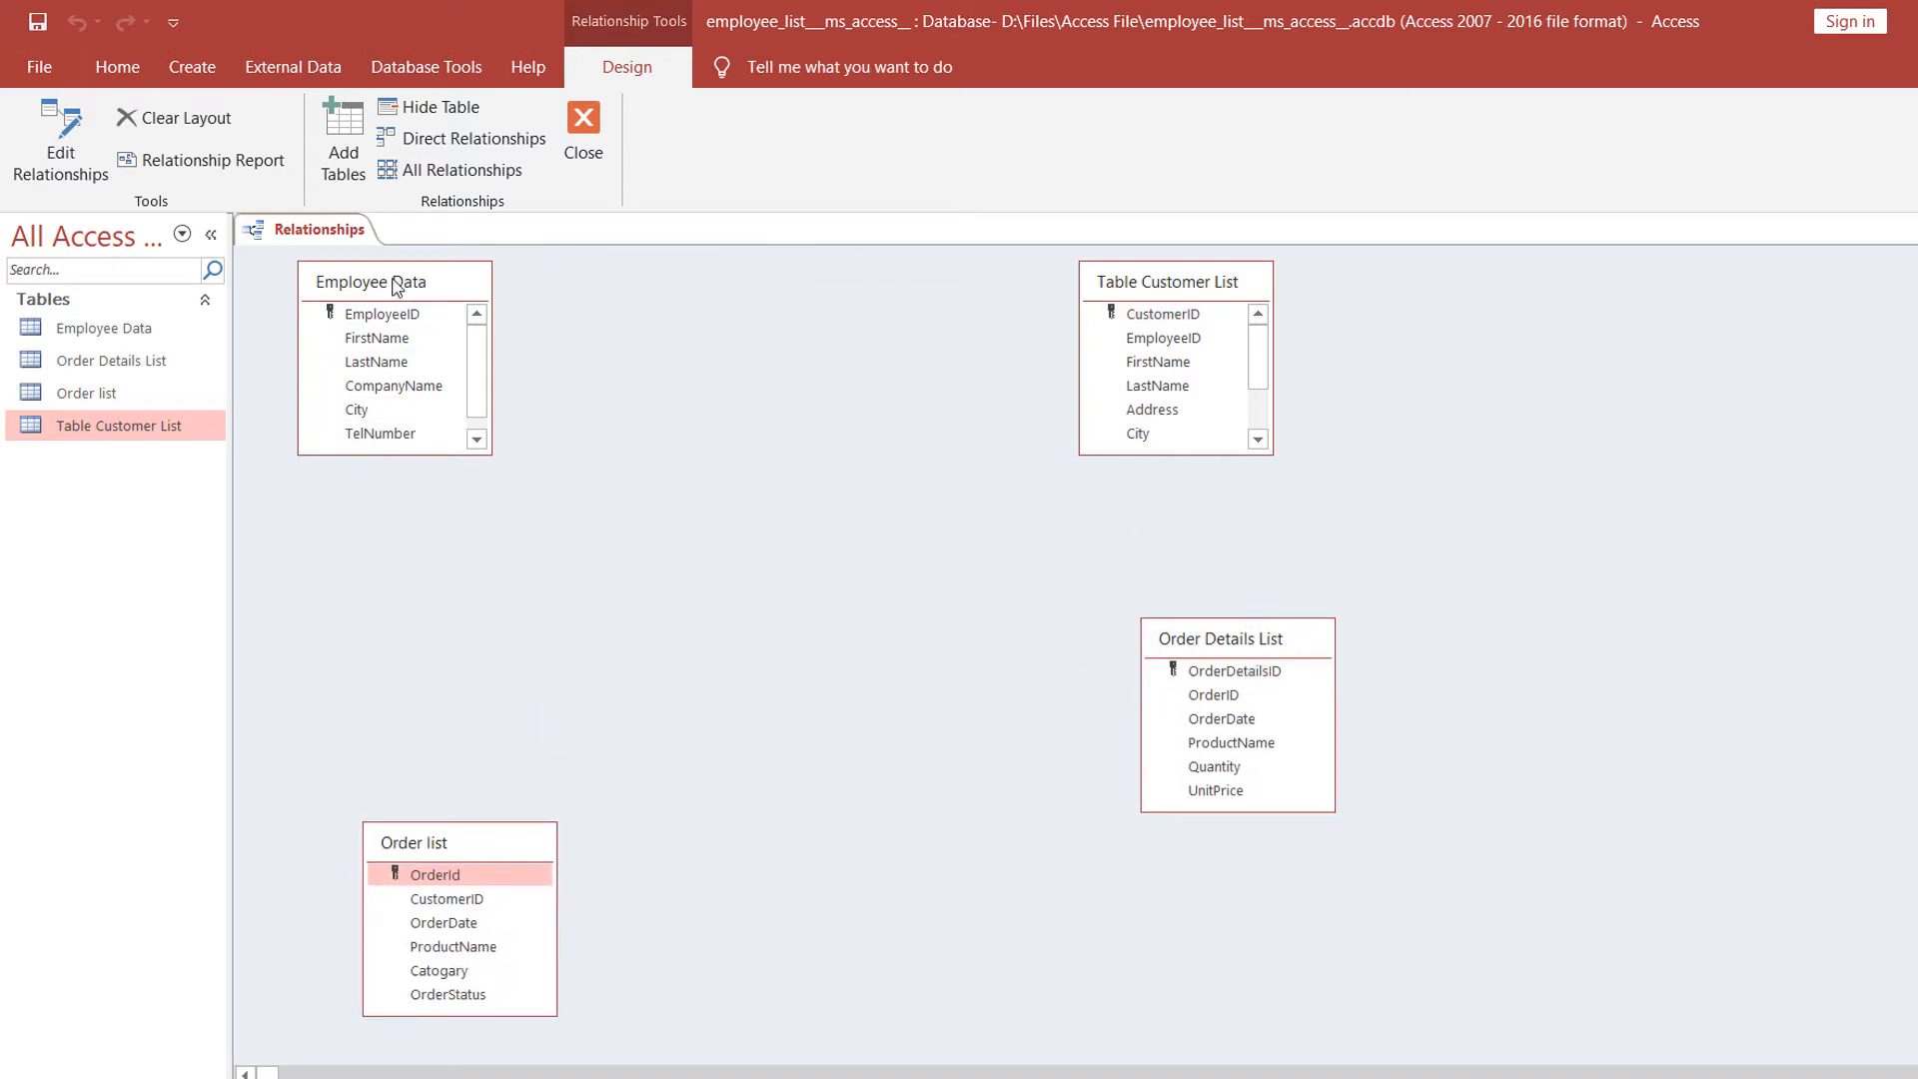
drag(1123, 287, 779, 443)
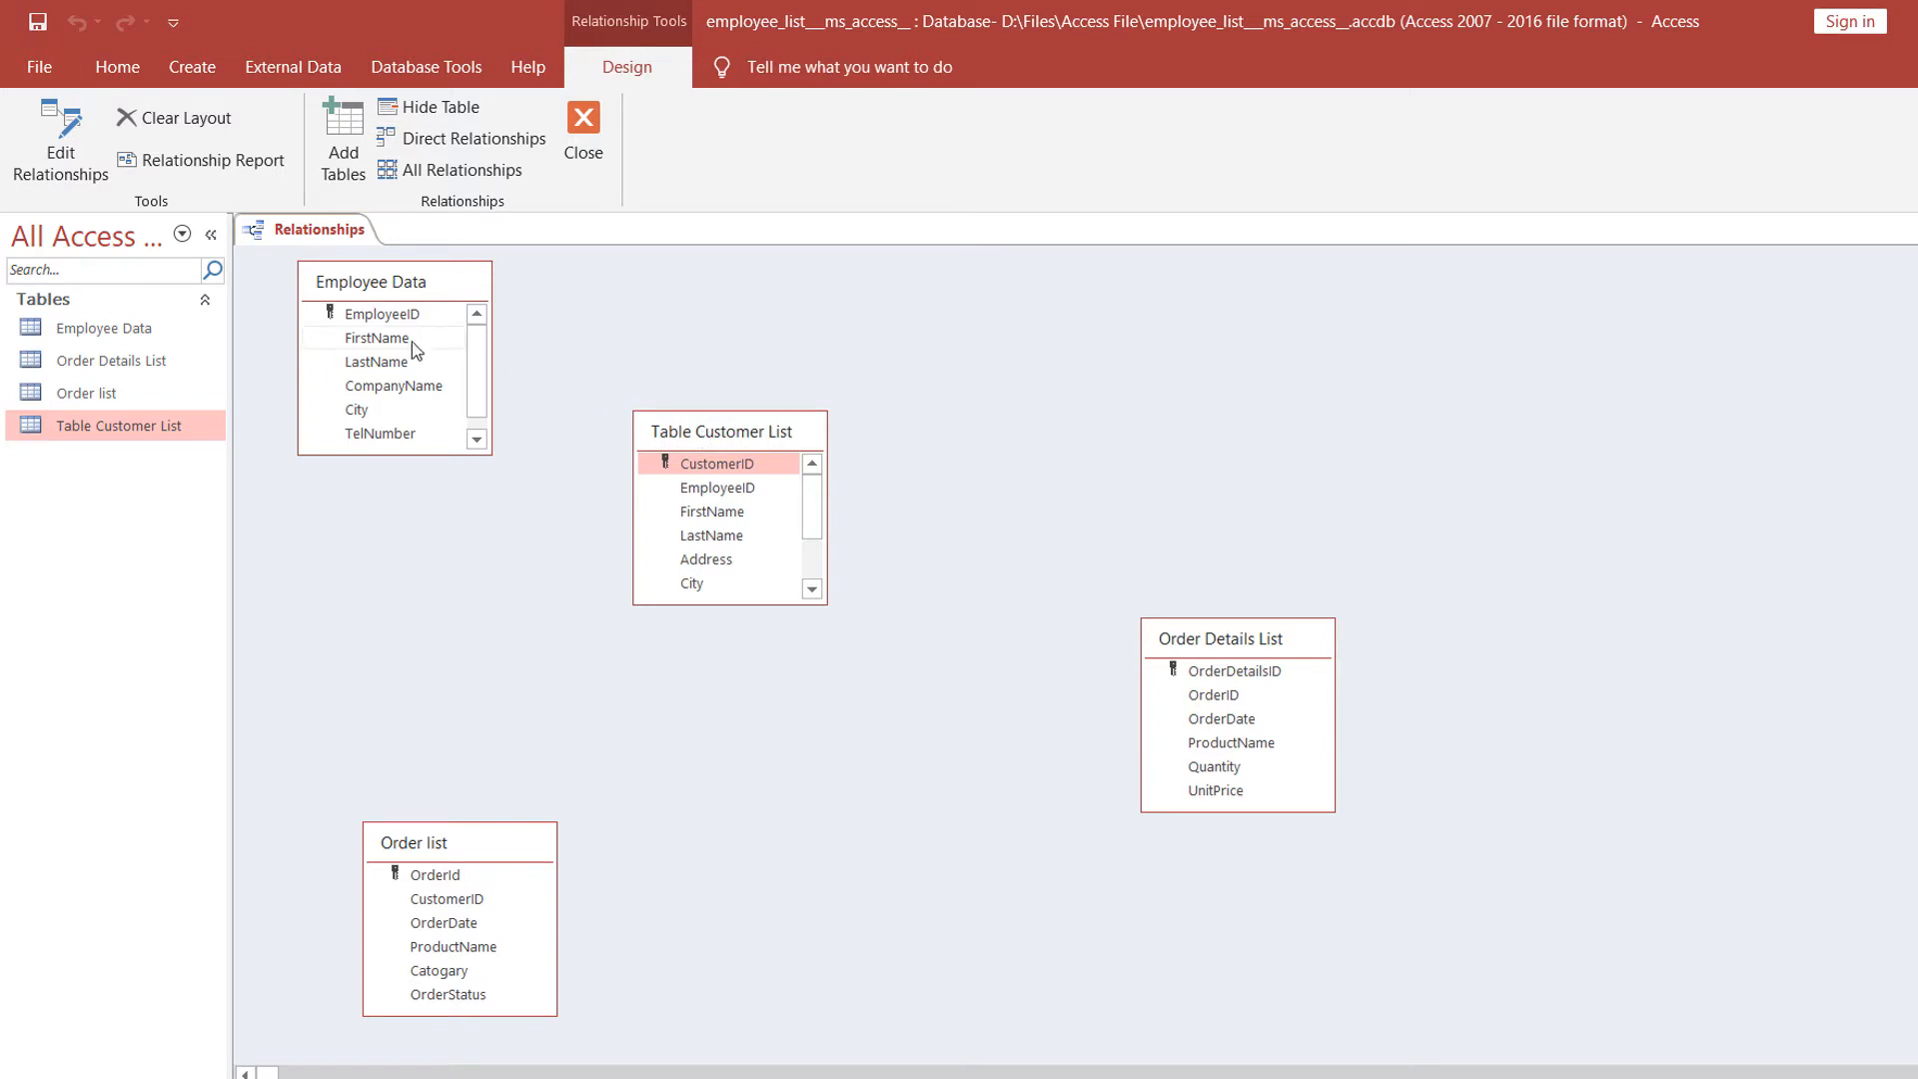
Relate EmployeeID in Employee Data to EmployeeID in Table Customer List, enforcing referential integrity with cascade update of fields and cascade delete of records.
click(404, 315)
drag(396, 323, 702, 489)
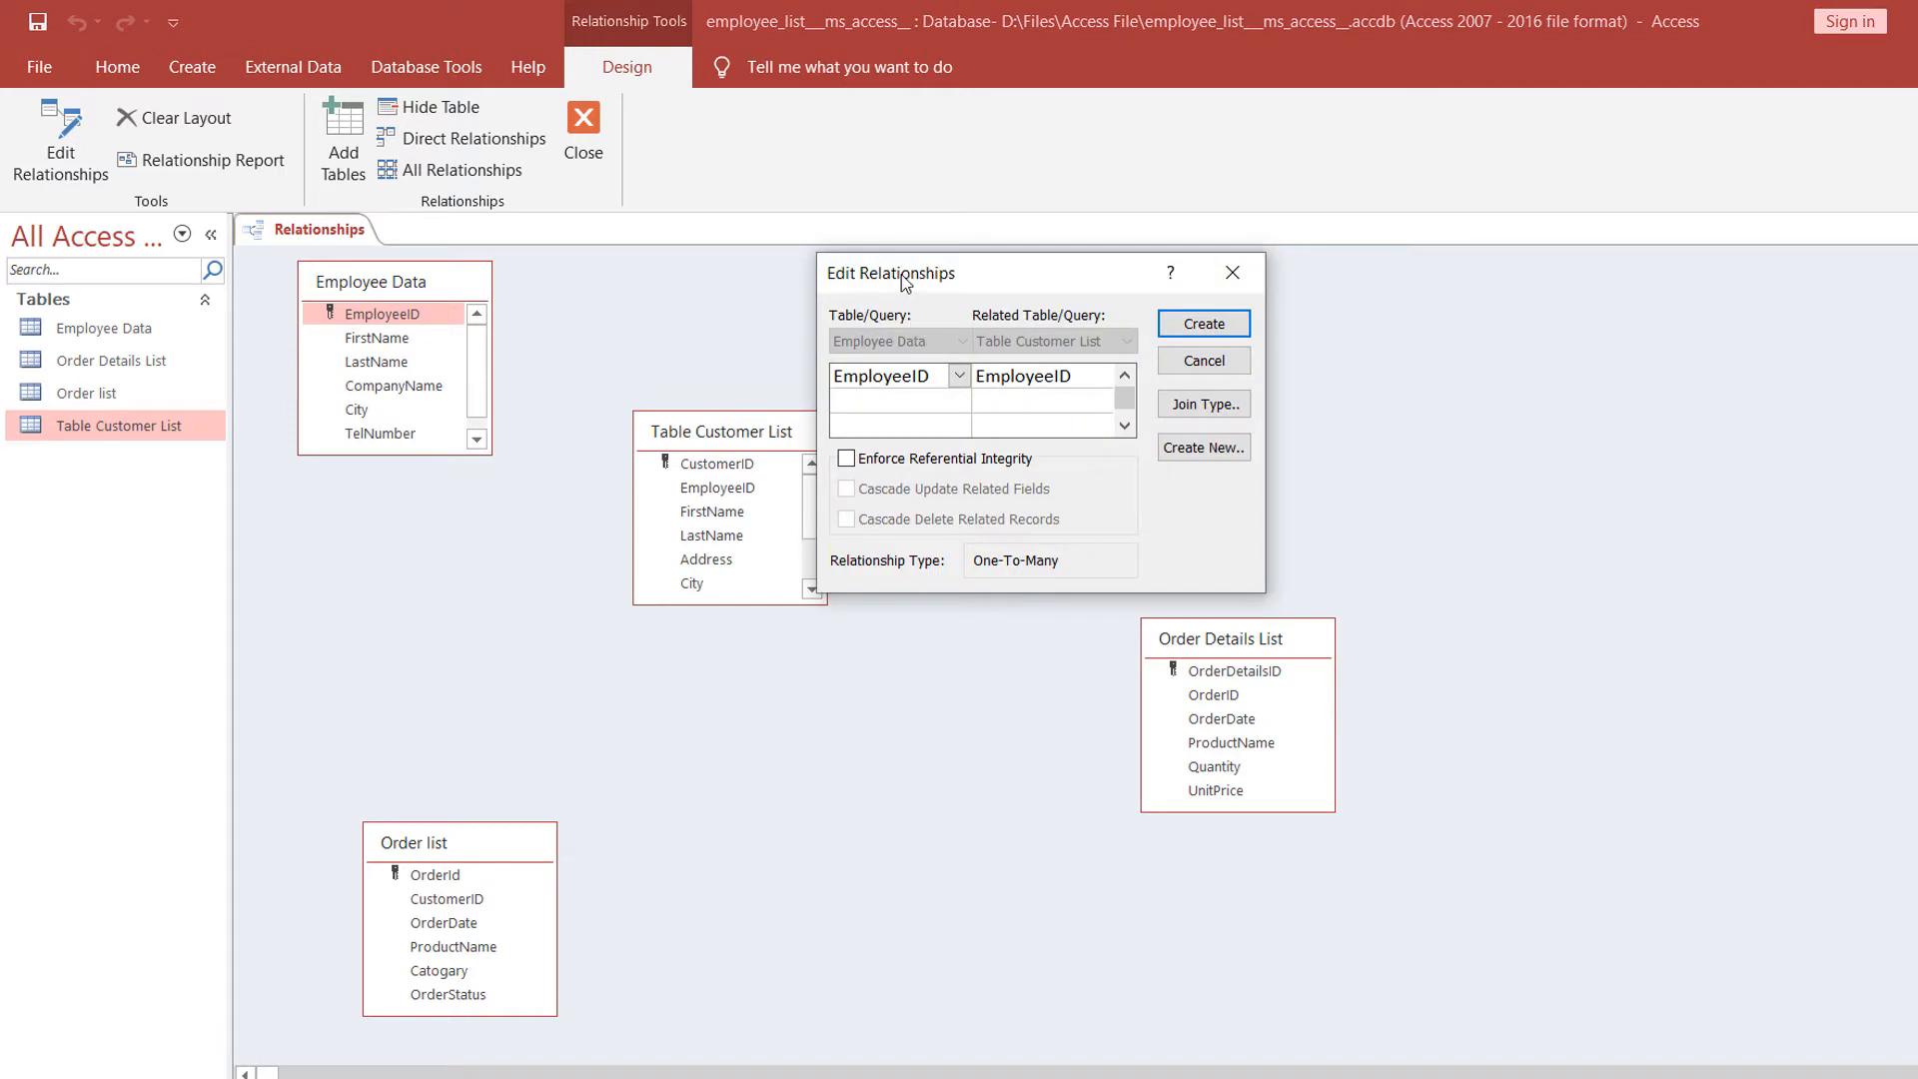
drag(895, 275, 1179, 135)
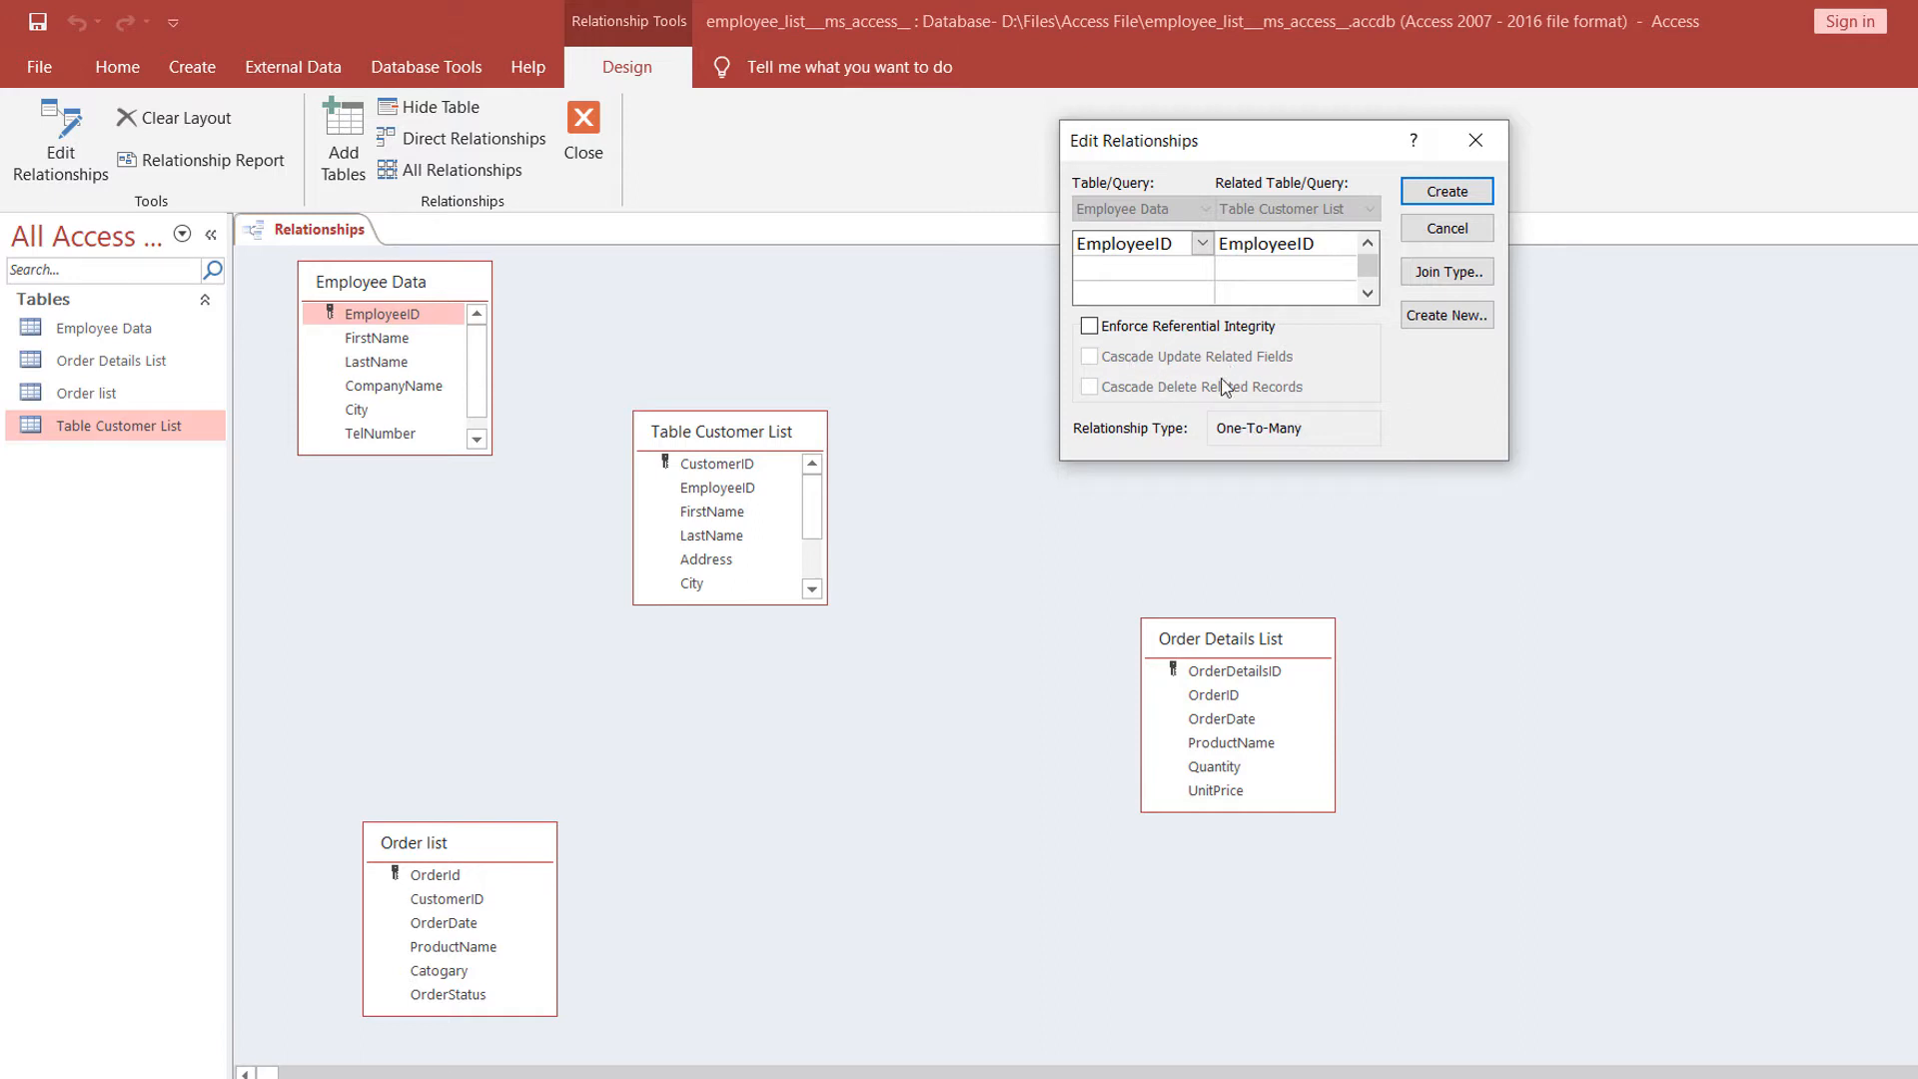
click(1089, 326)
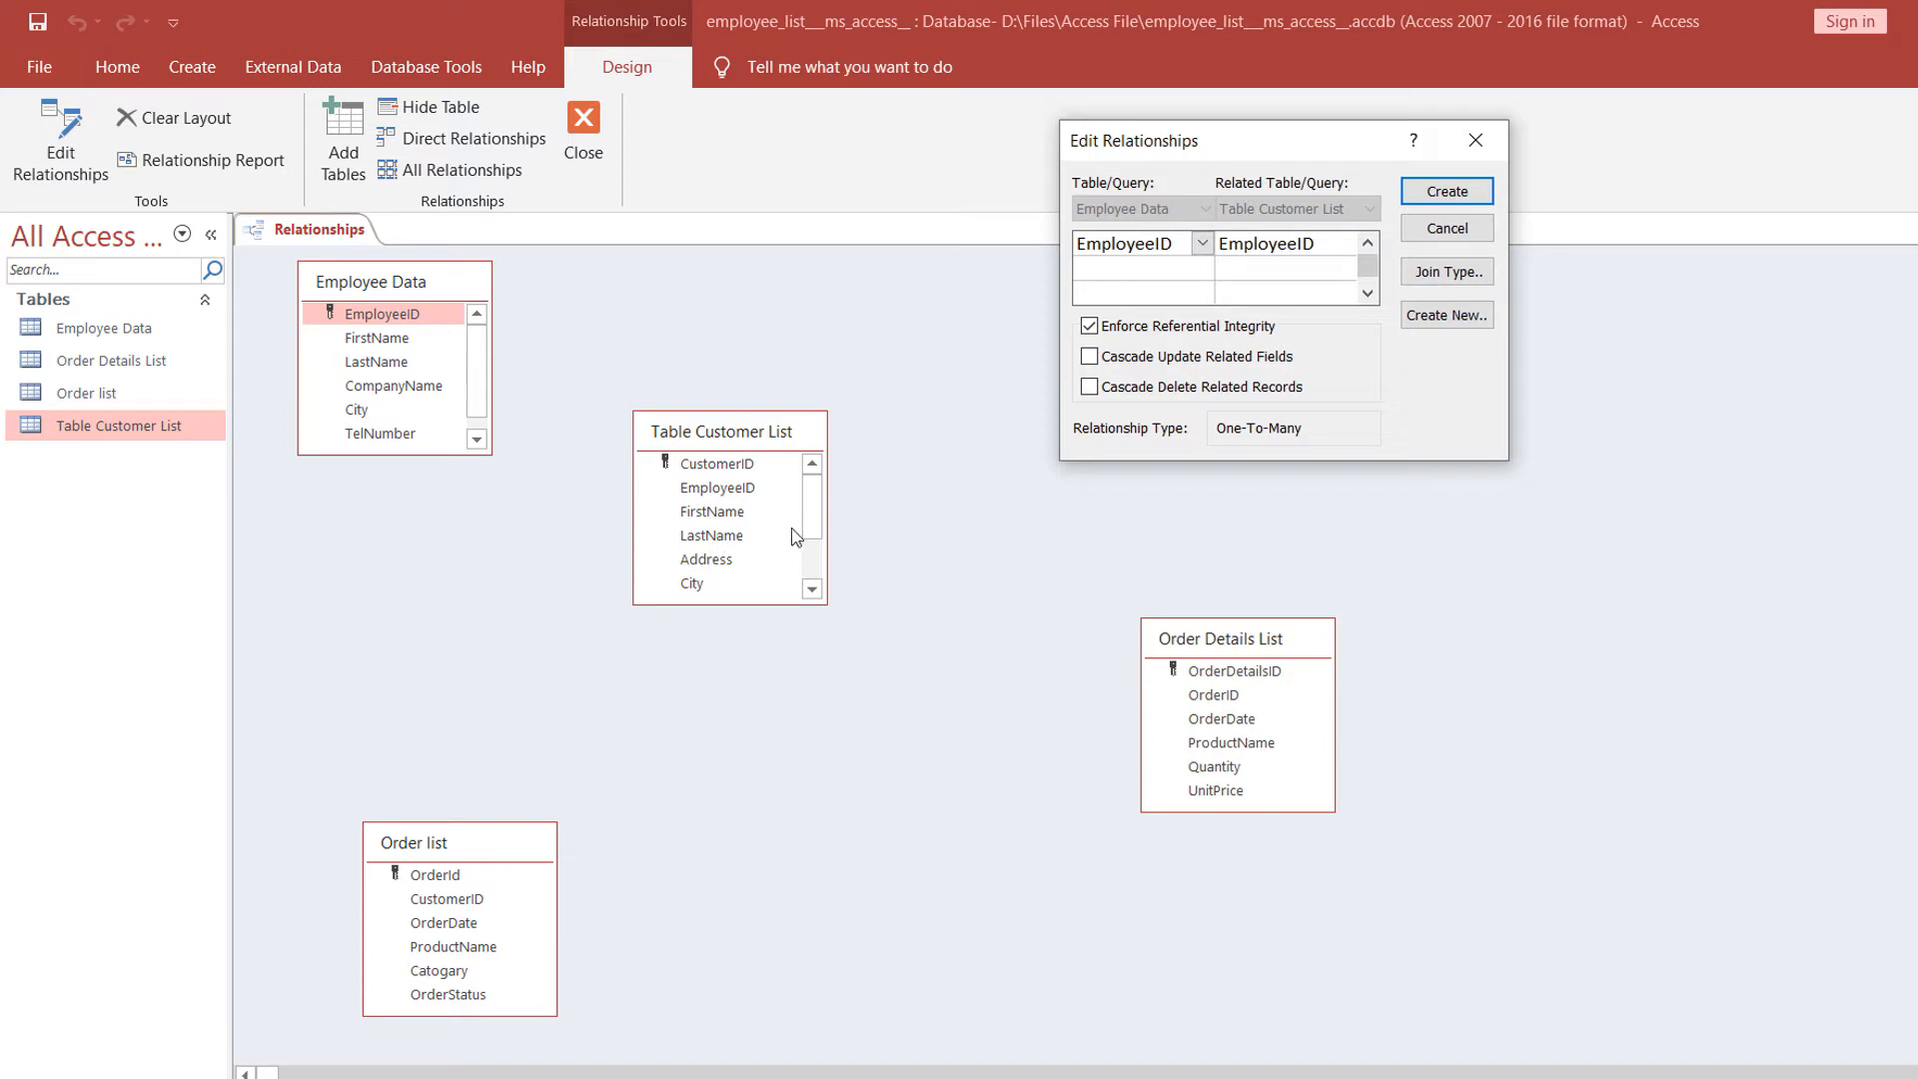
click(1130, 362)
click(1091, 388)
click(1447, 196)
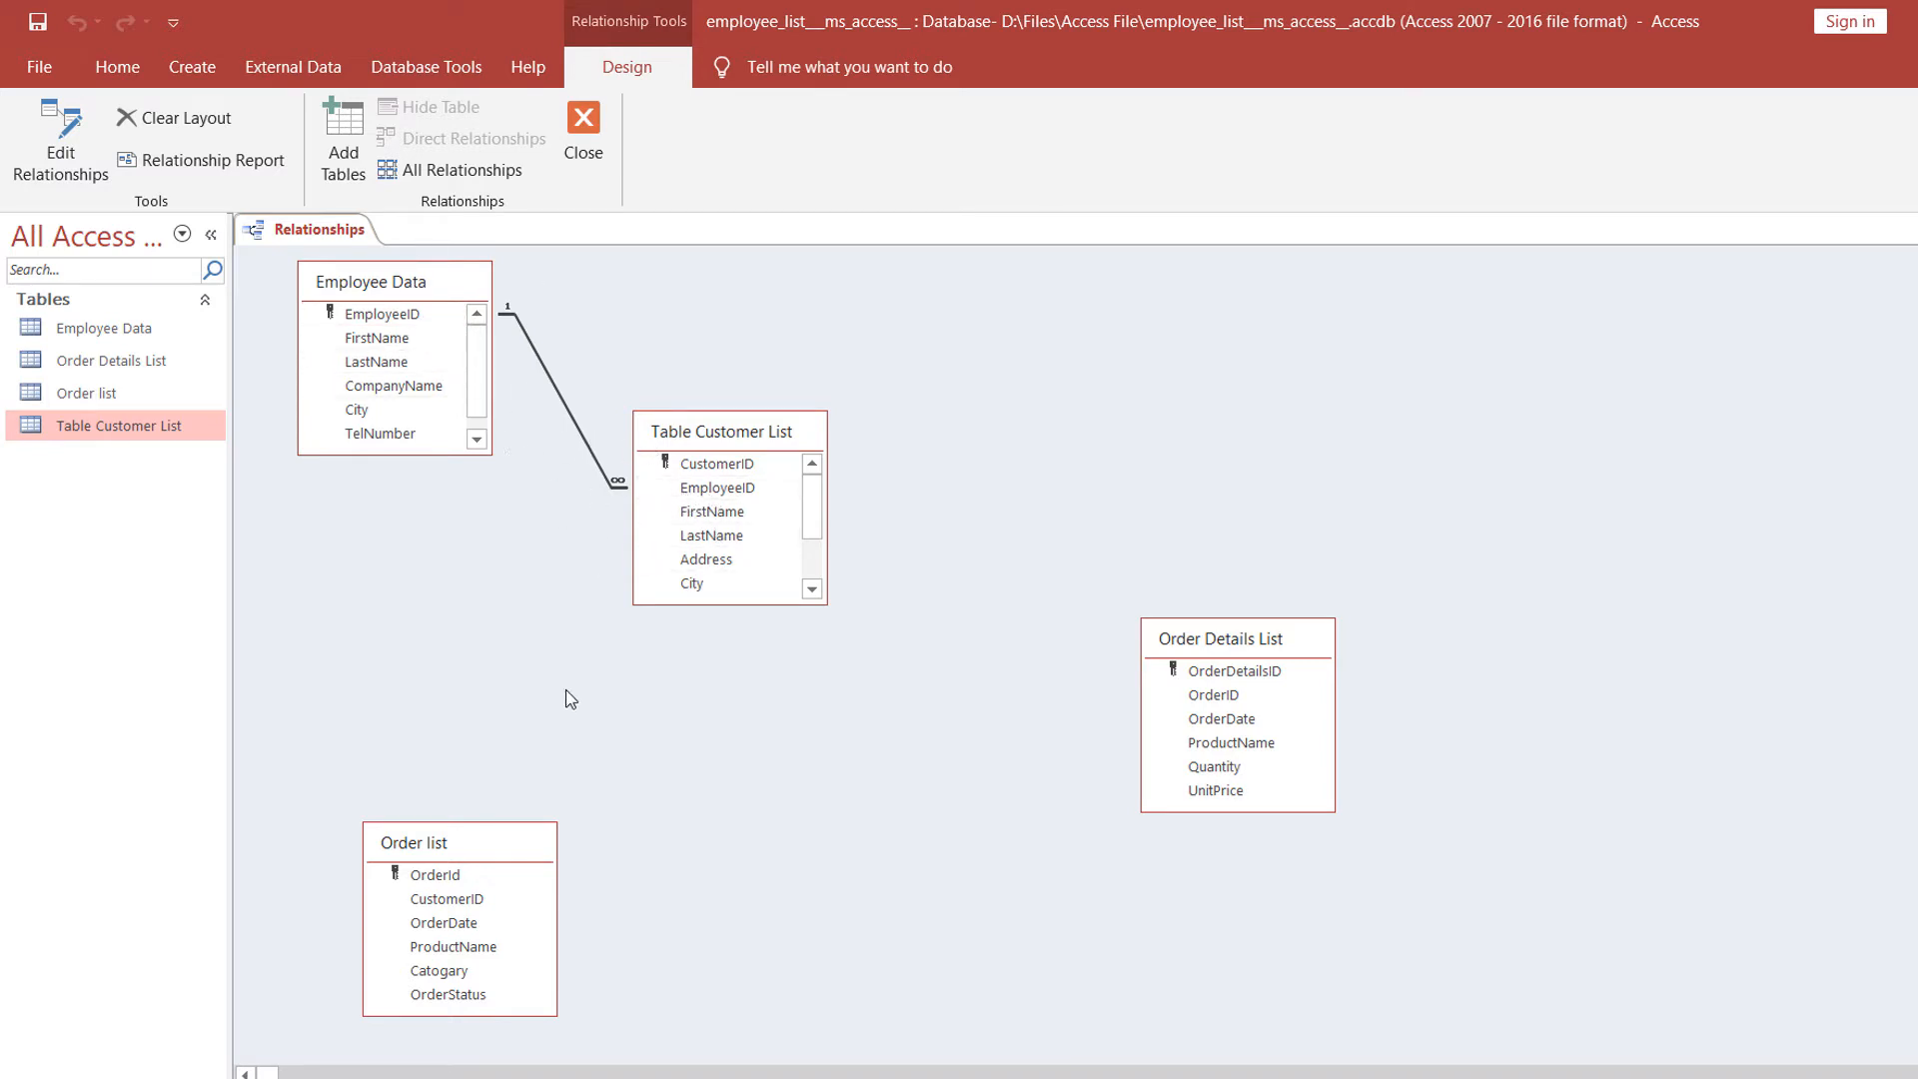
Arrange the layout with Table Customer List nearer Employee Data, Order list beside Table Customer List, and Order Details List farther out.
drag(734, 436, 699, 384)
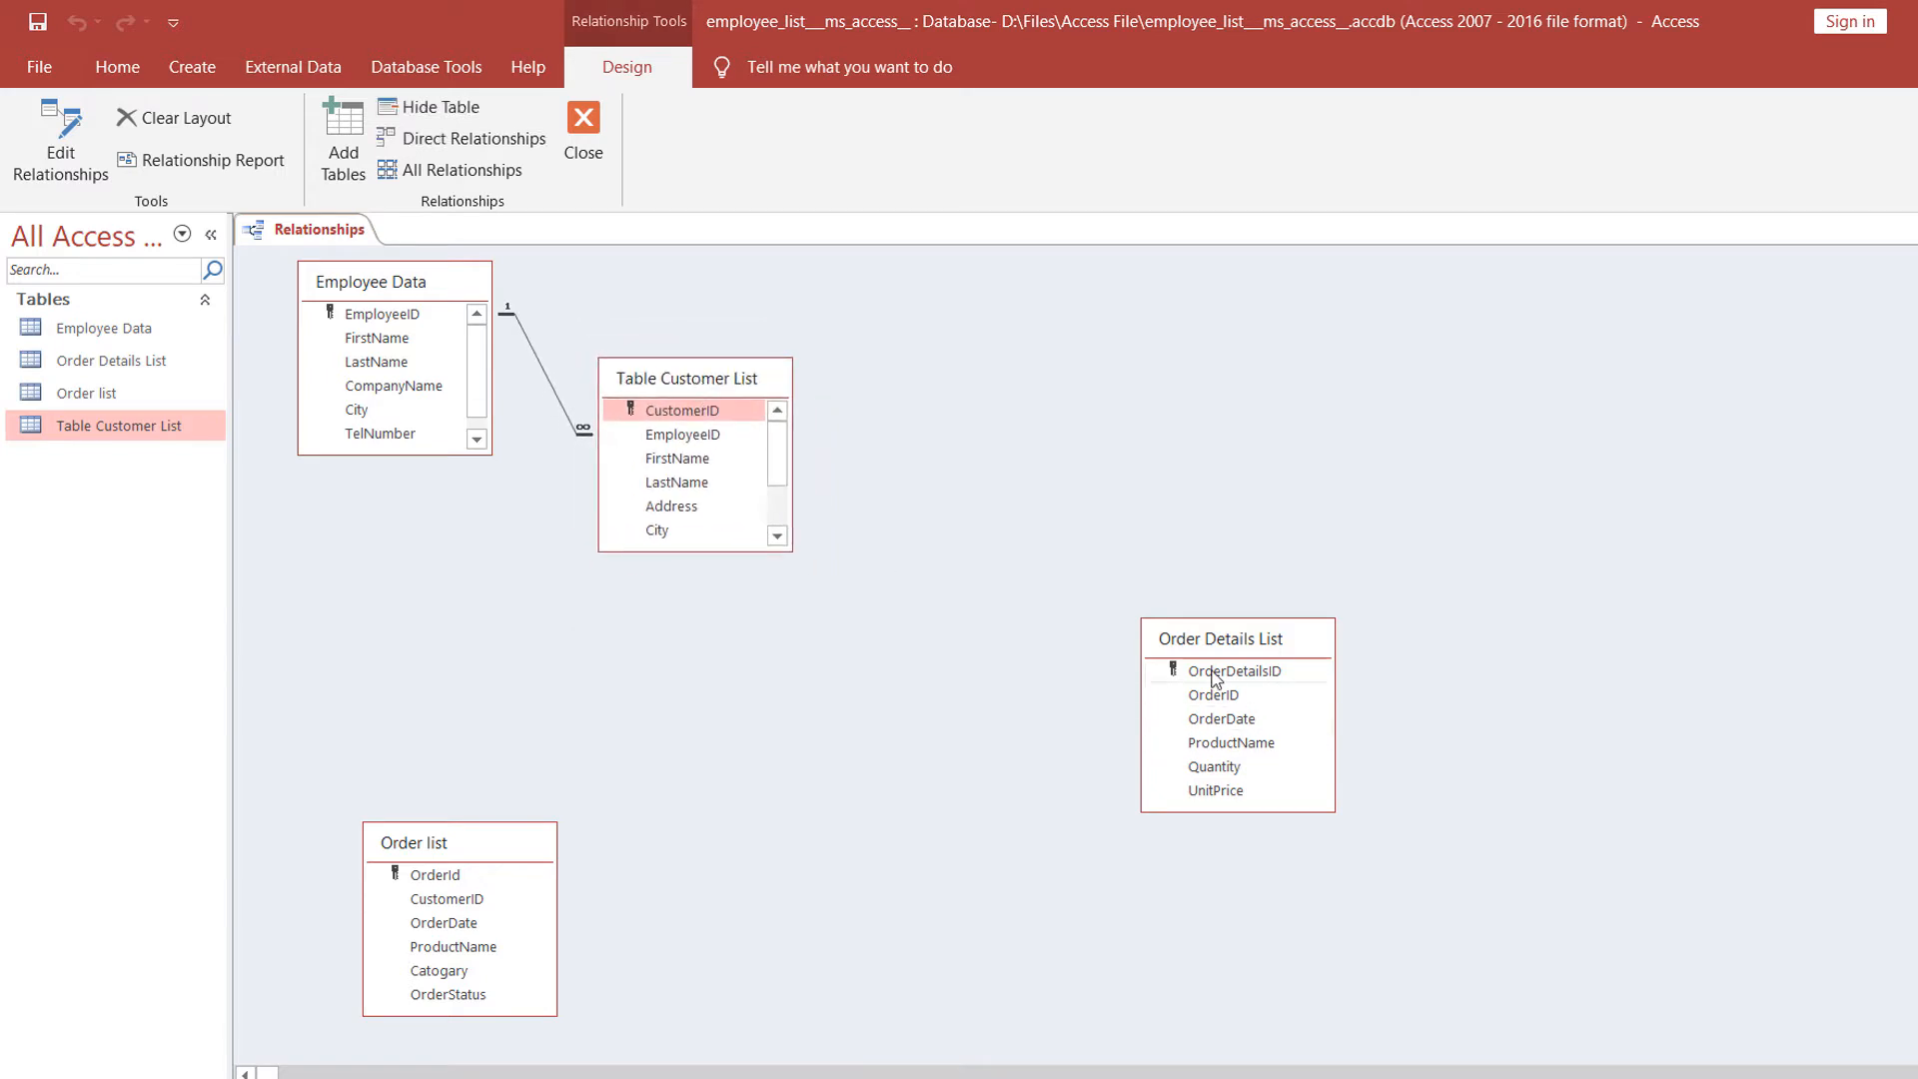
drag(473, 857, 1008, 517)
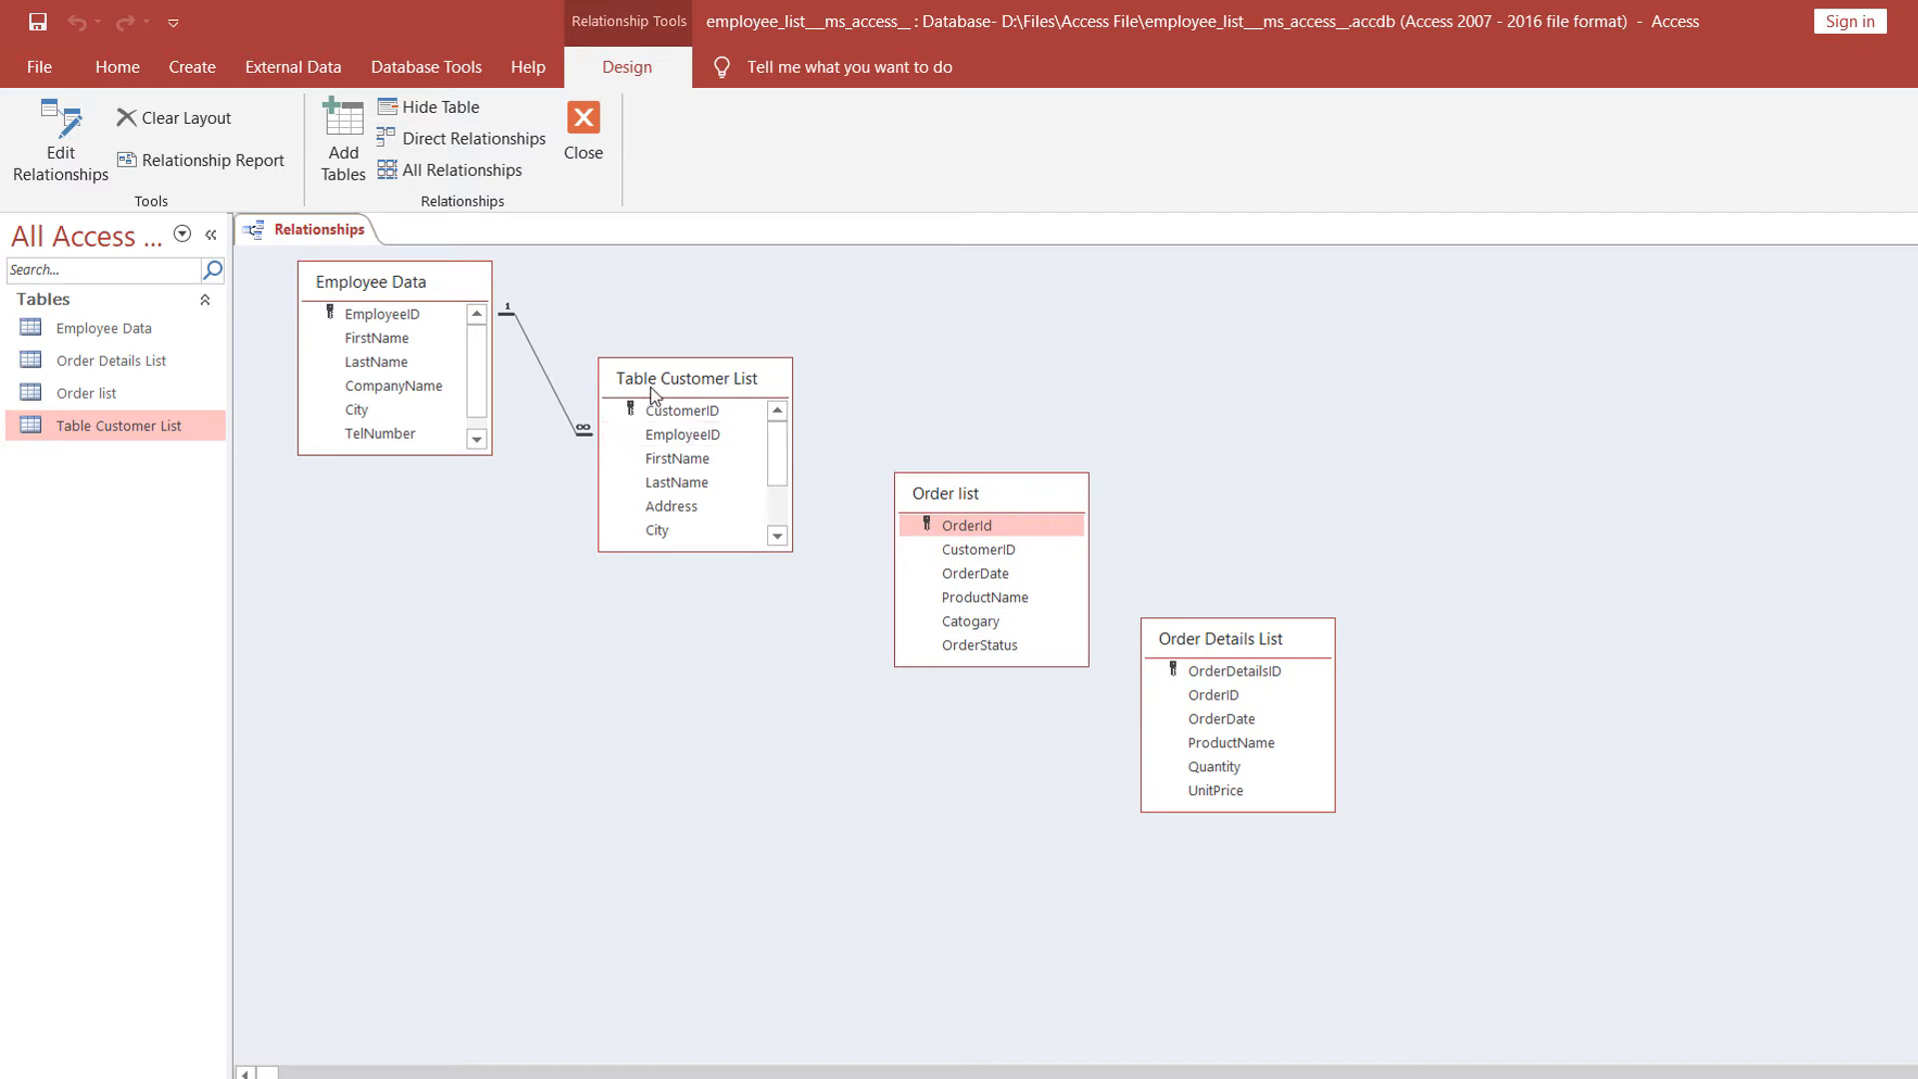
drag(1240, 638, 1595, 629)
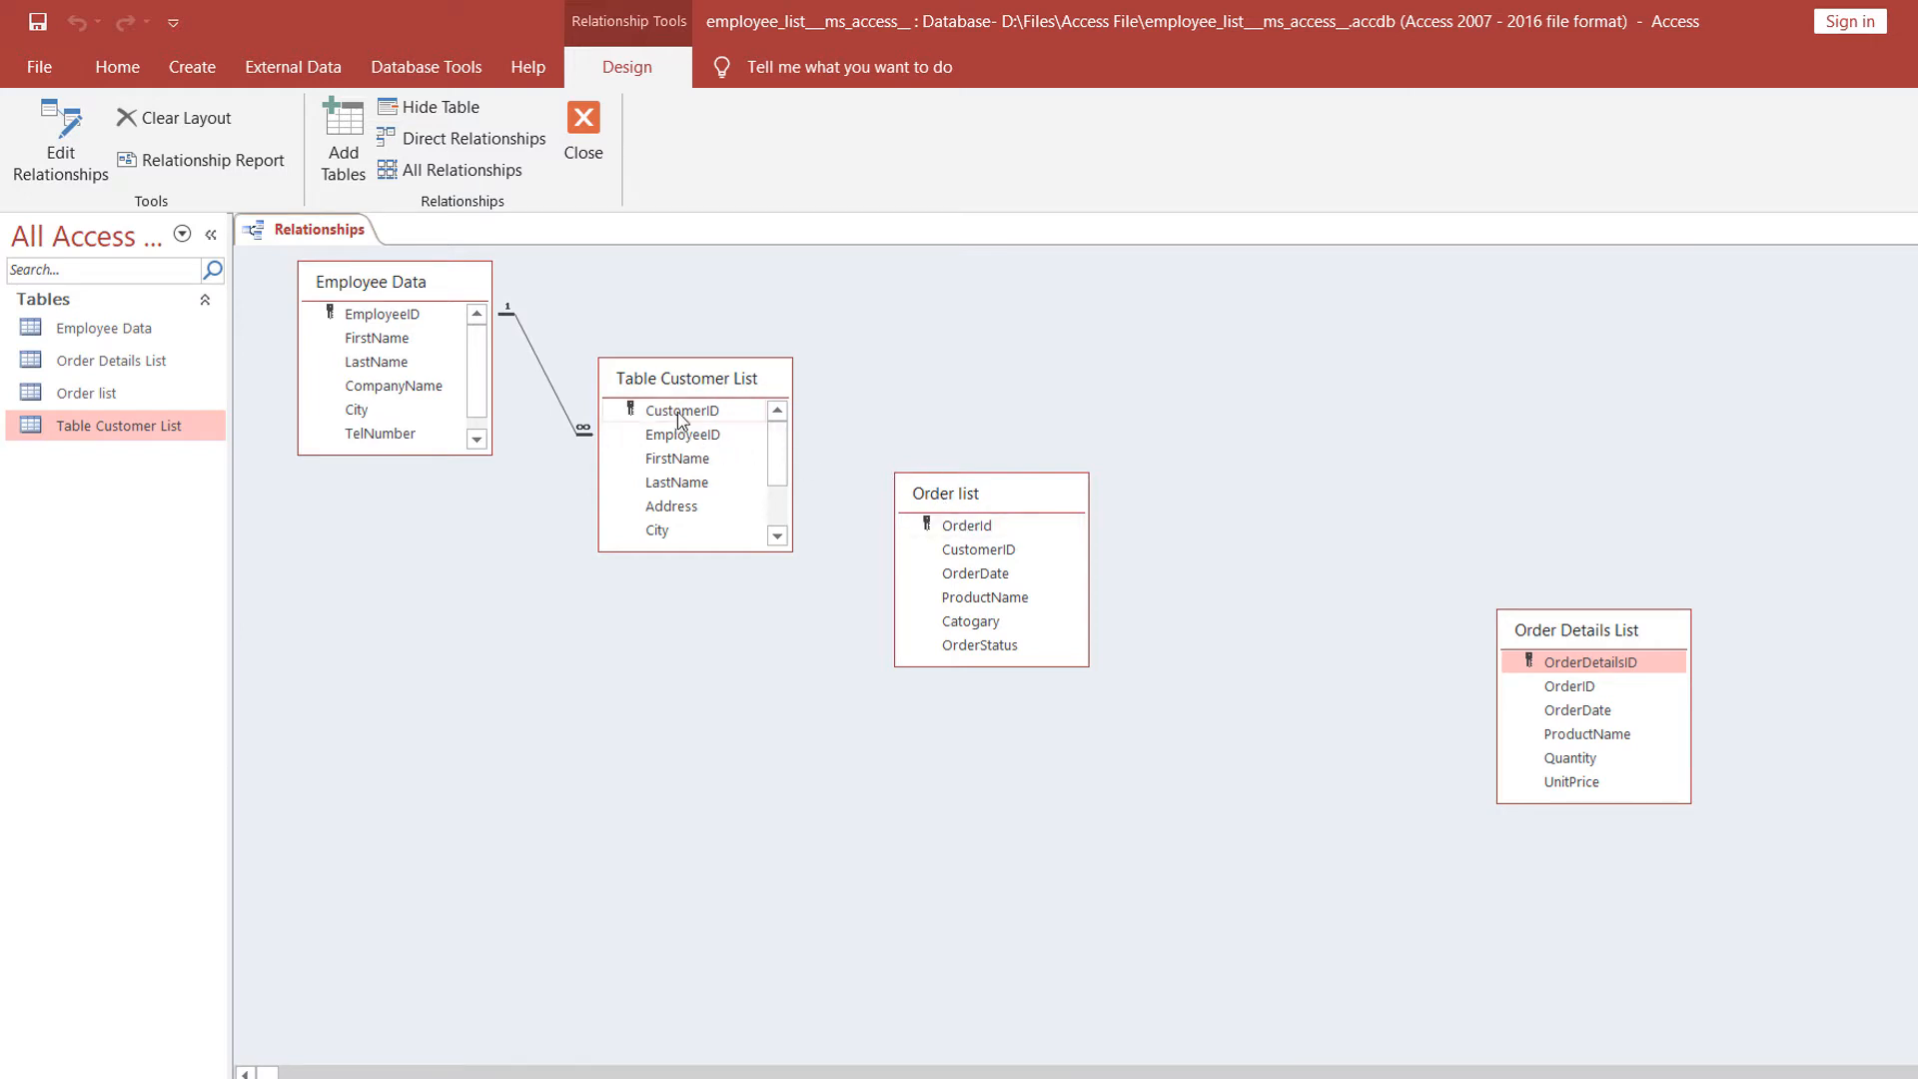
Relate CustomerID in Table Customer List to CustomerID in Order list, enforcing referential integrity with cascade update of fields and cascade delete of records.
drag(678, 409, 979, 549)
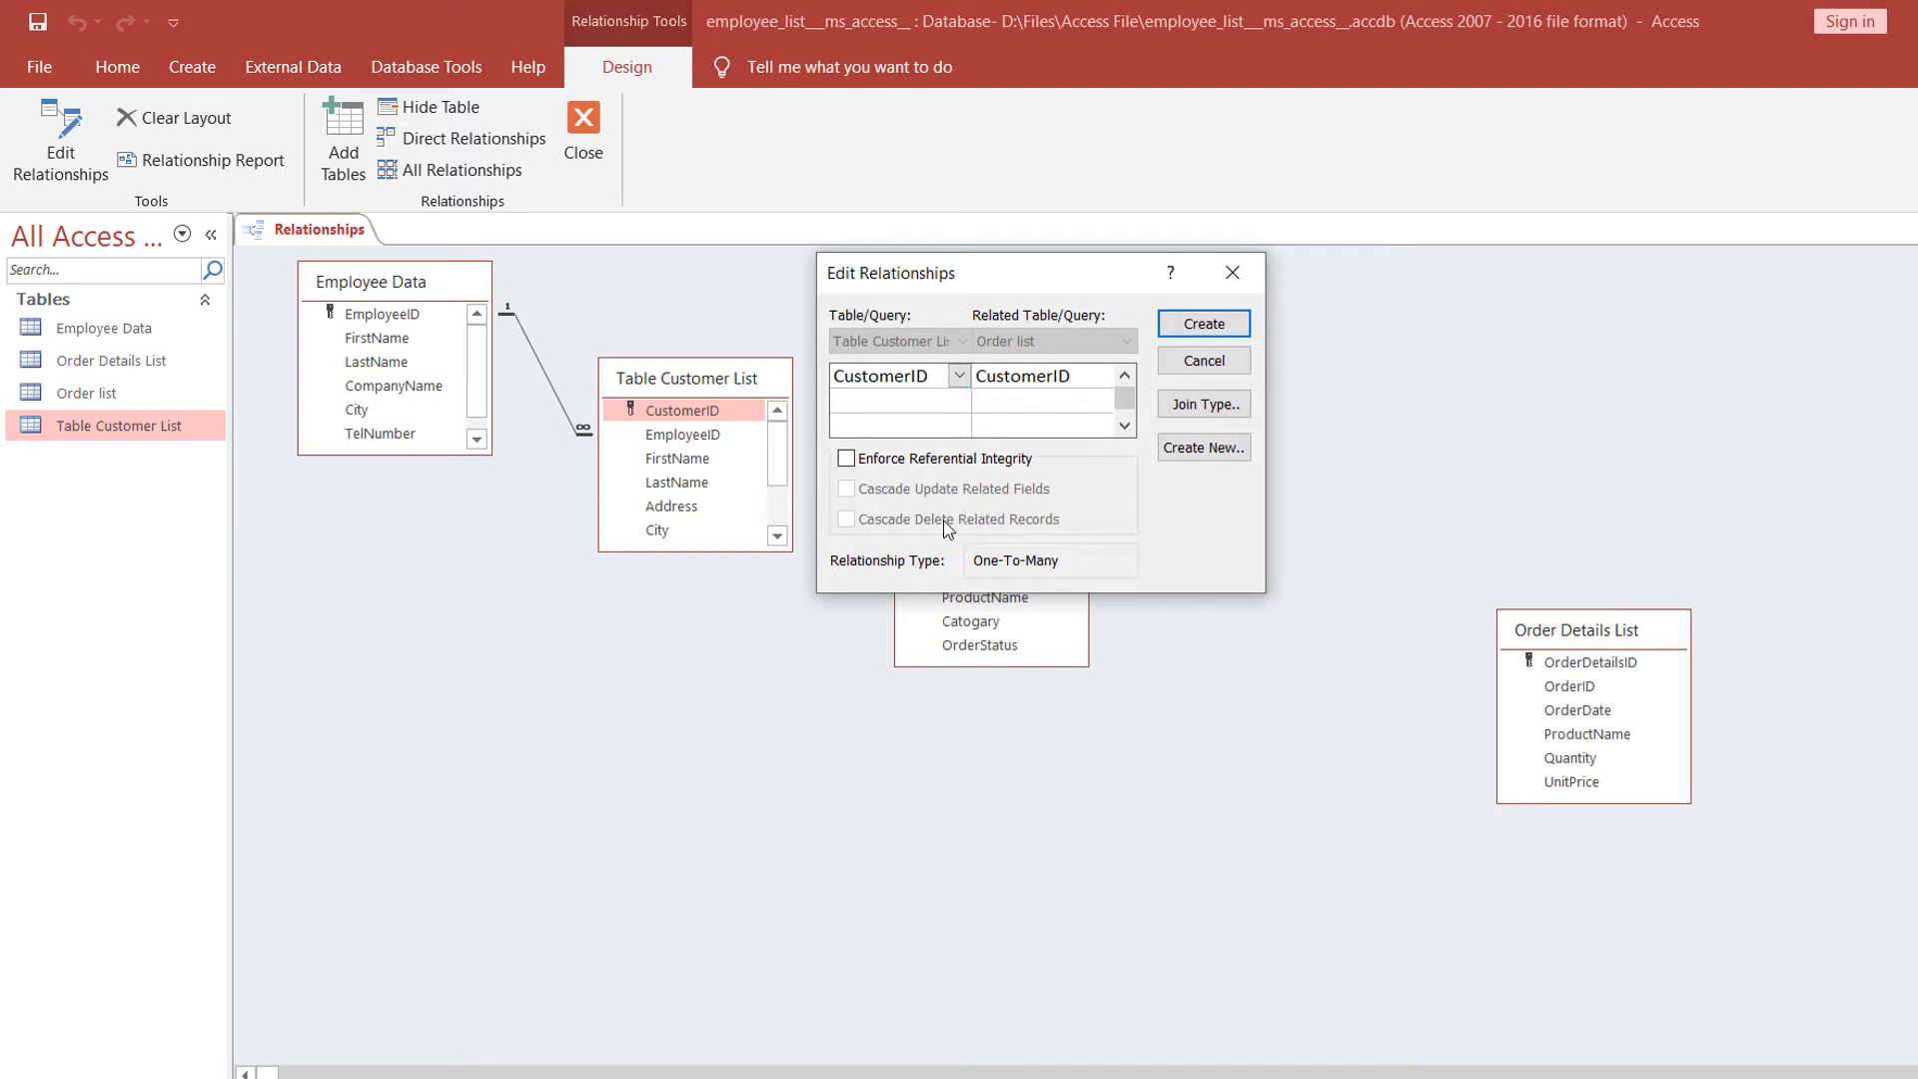
click(846, 458)
click(846, 488)
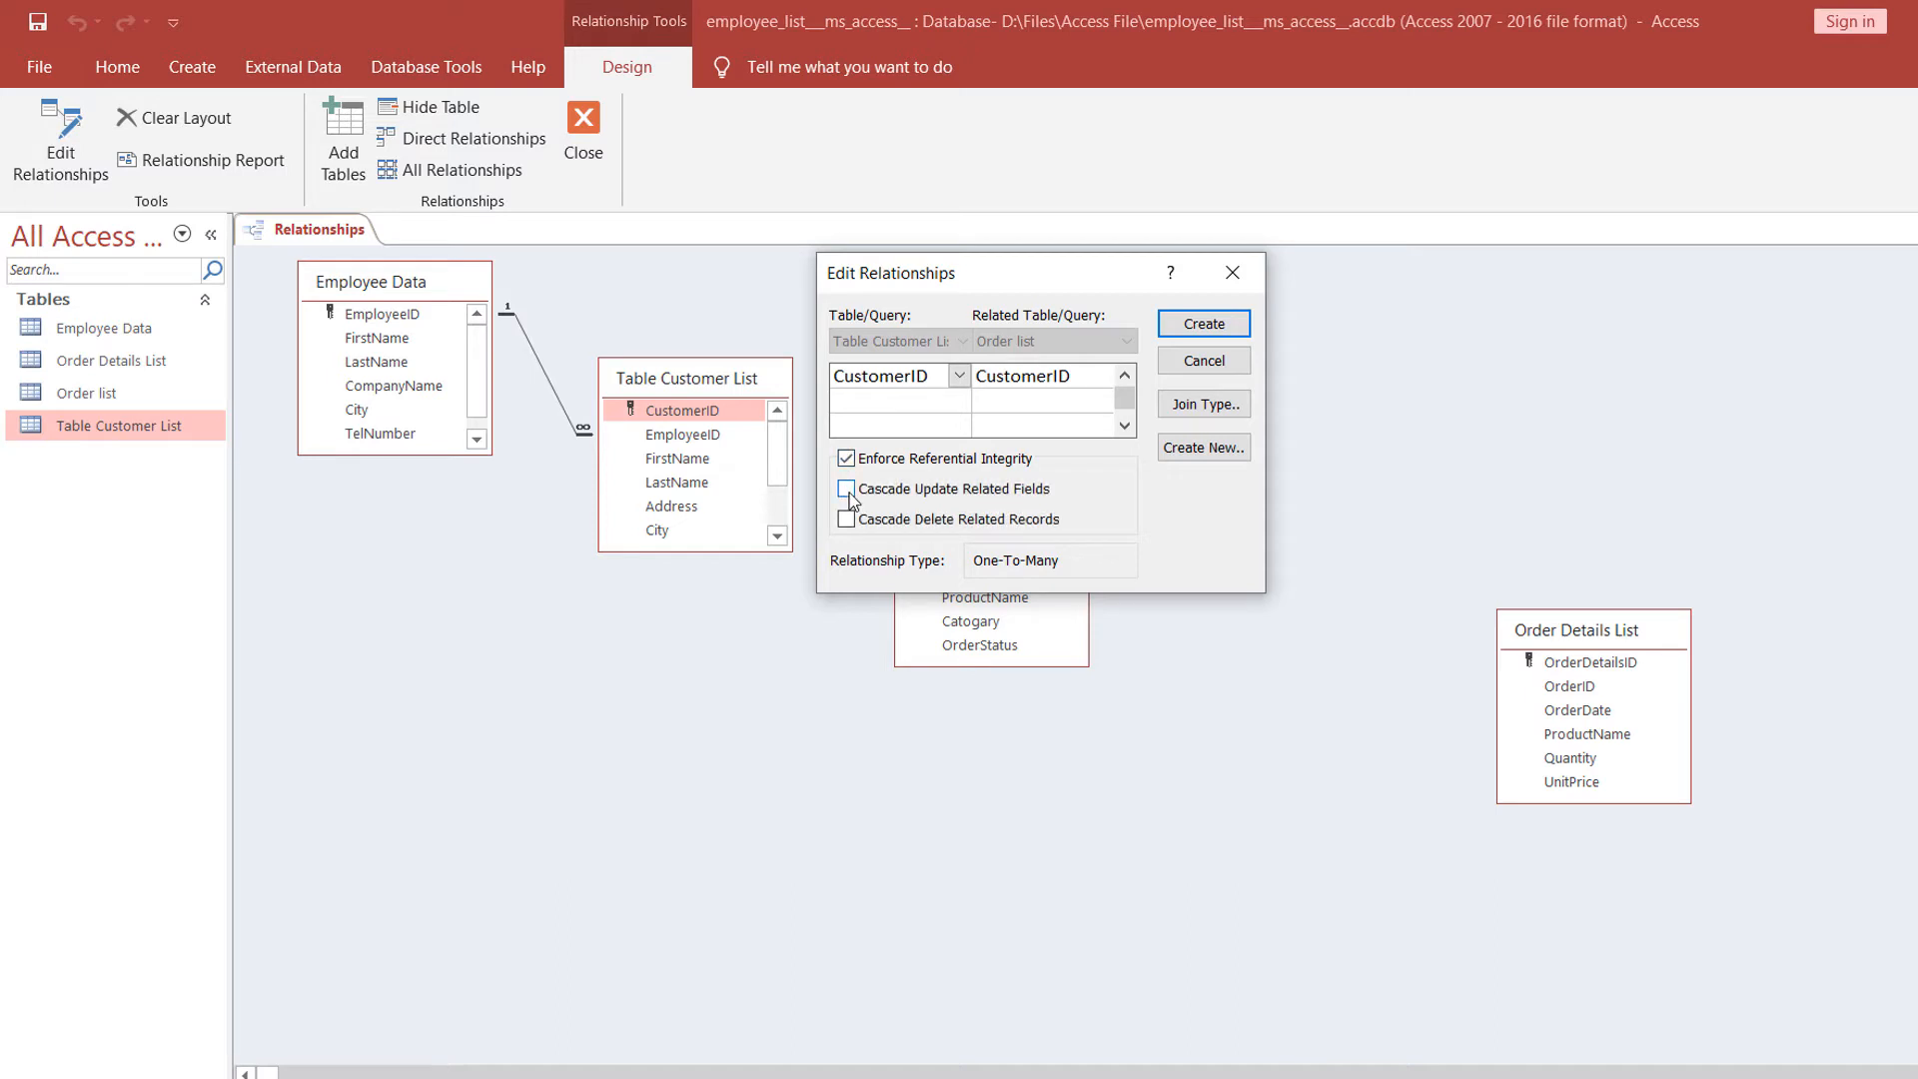
click(846, 519)
click(1201, 332)
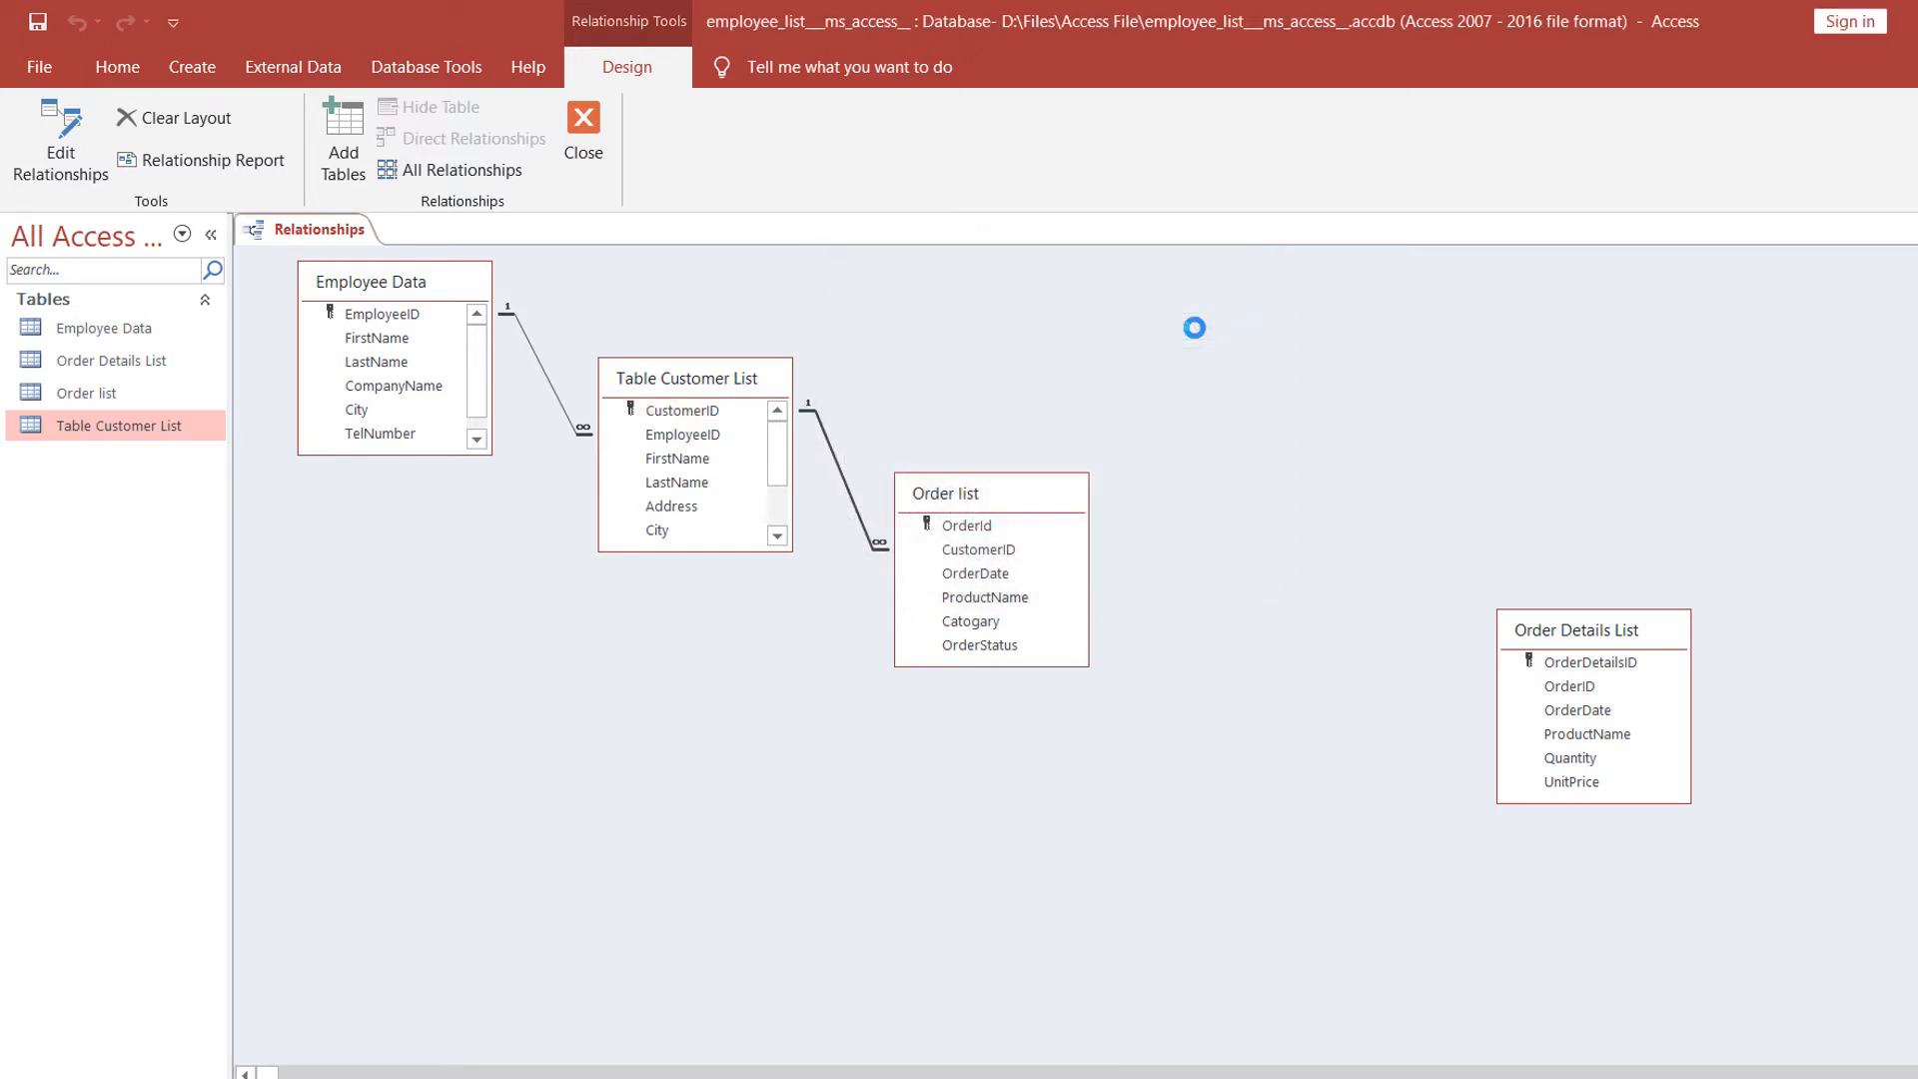
Position Order Details List near Order list and relate OrderId in Order list to its OrderID without enforcing referential integrity.
drag(989, 506, 1034, 495)
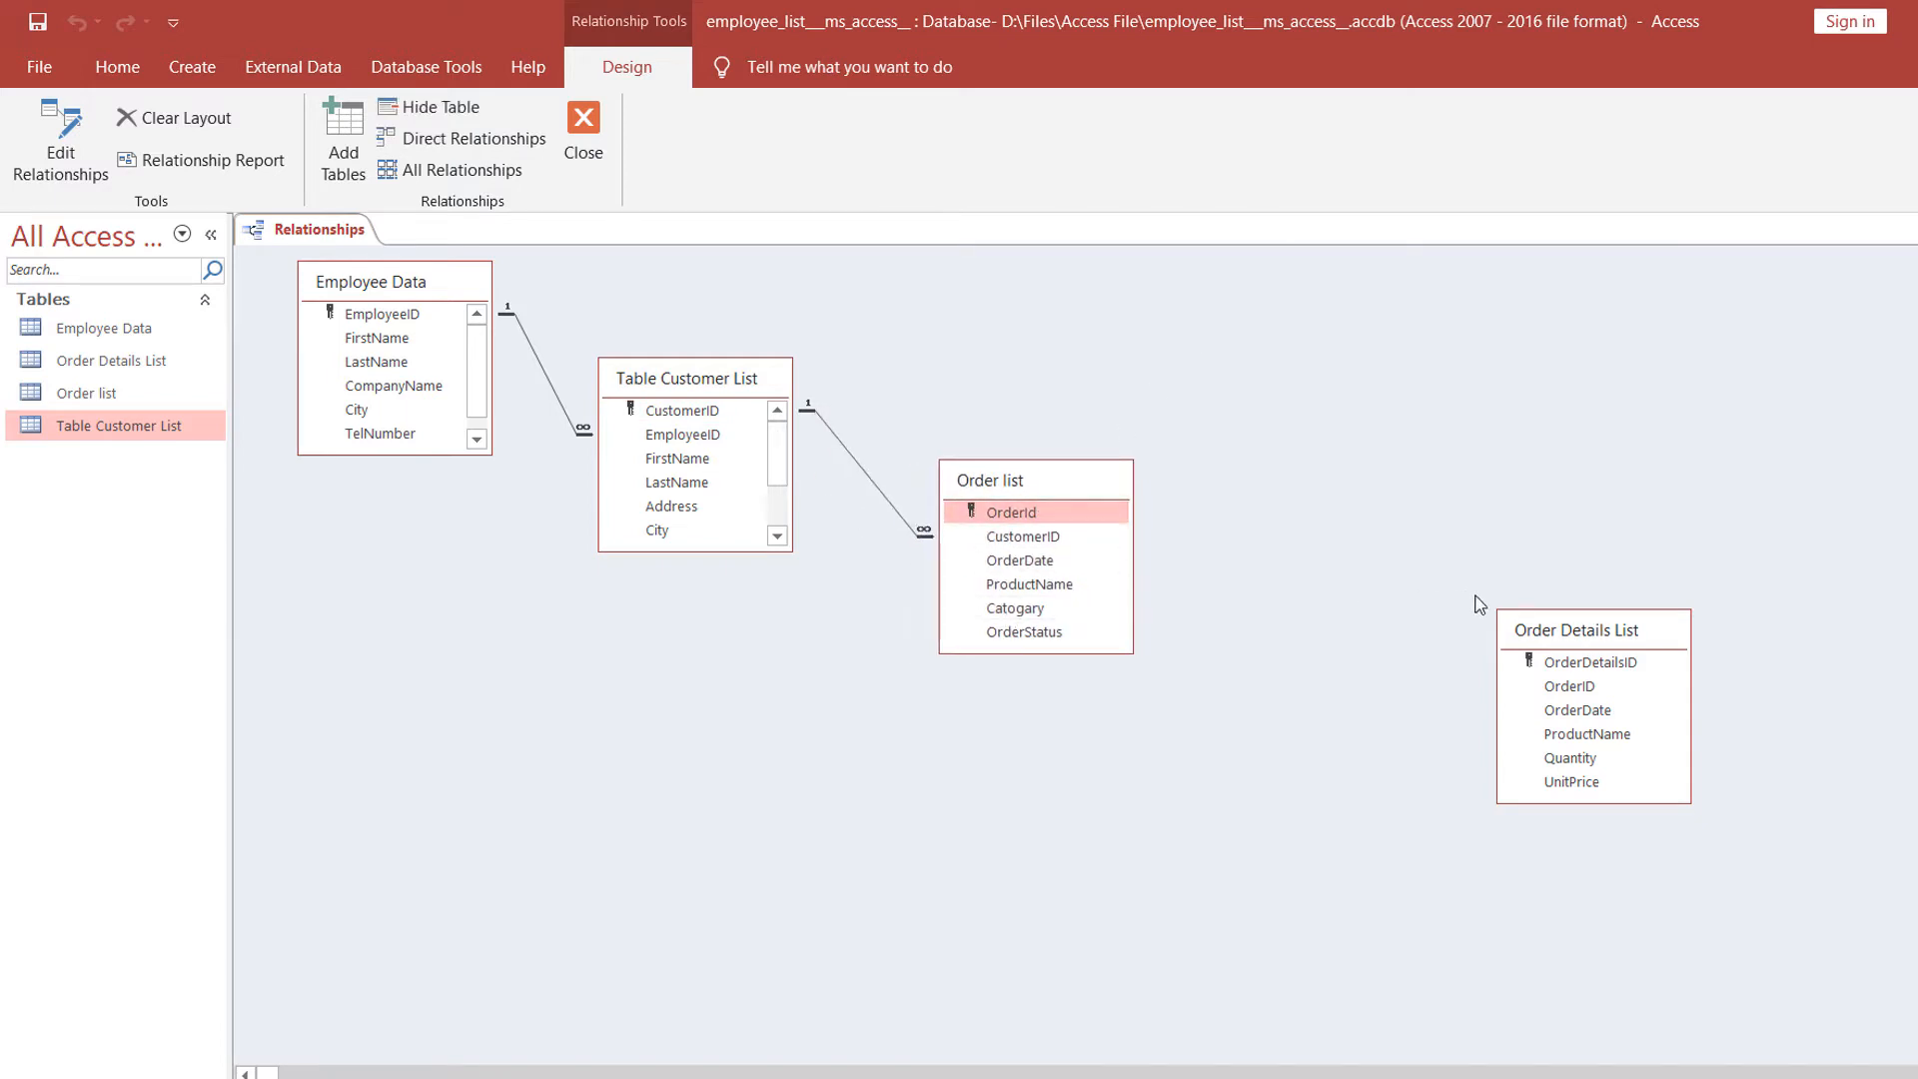
drag(1563, 631, 1343, 577)
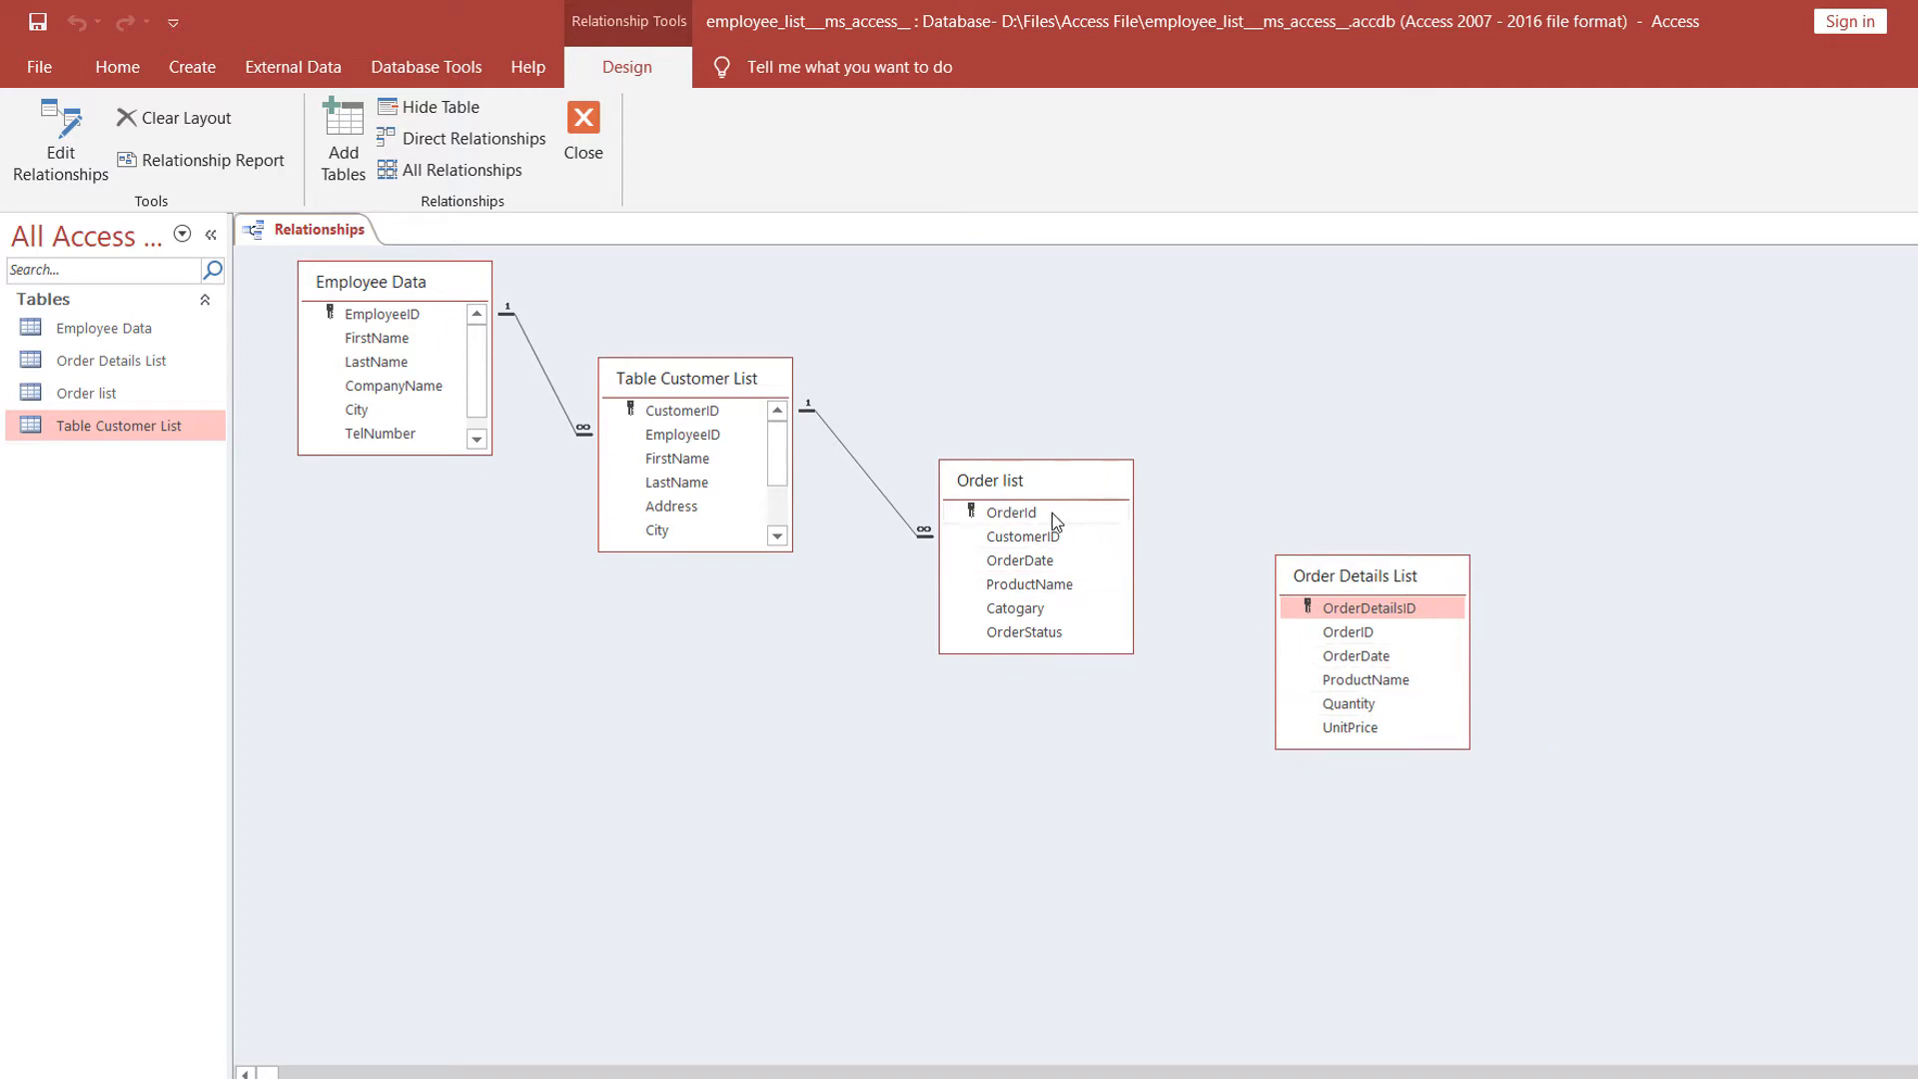
drag(1018, 520, 1351, 636)
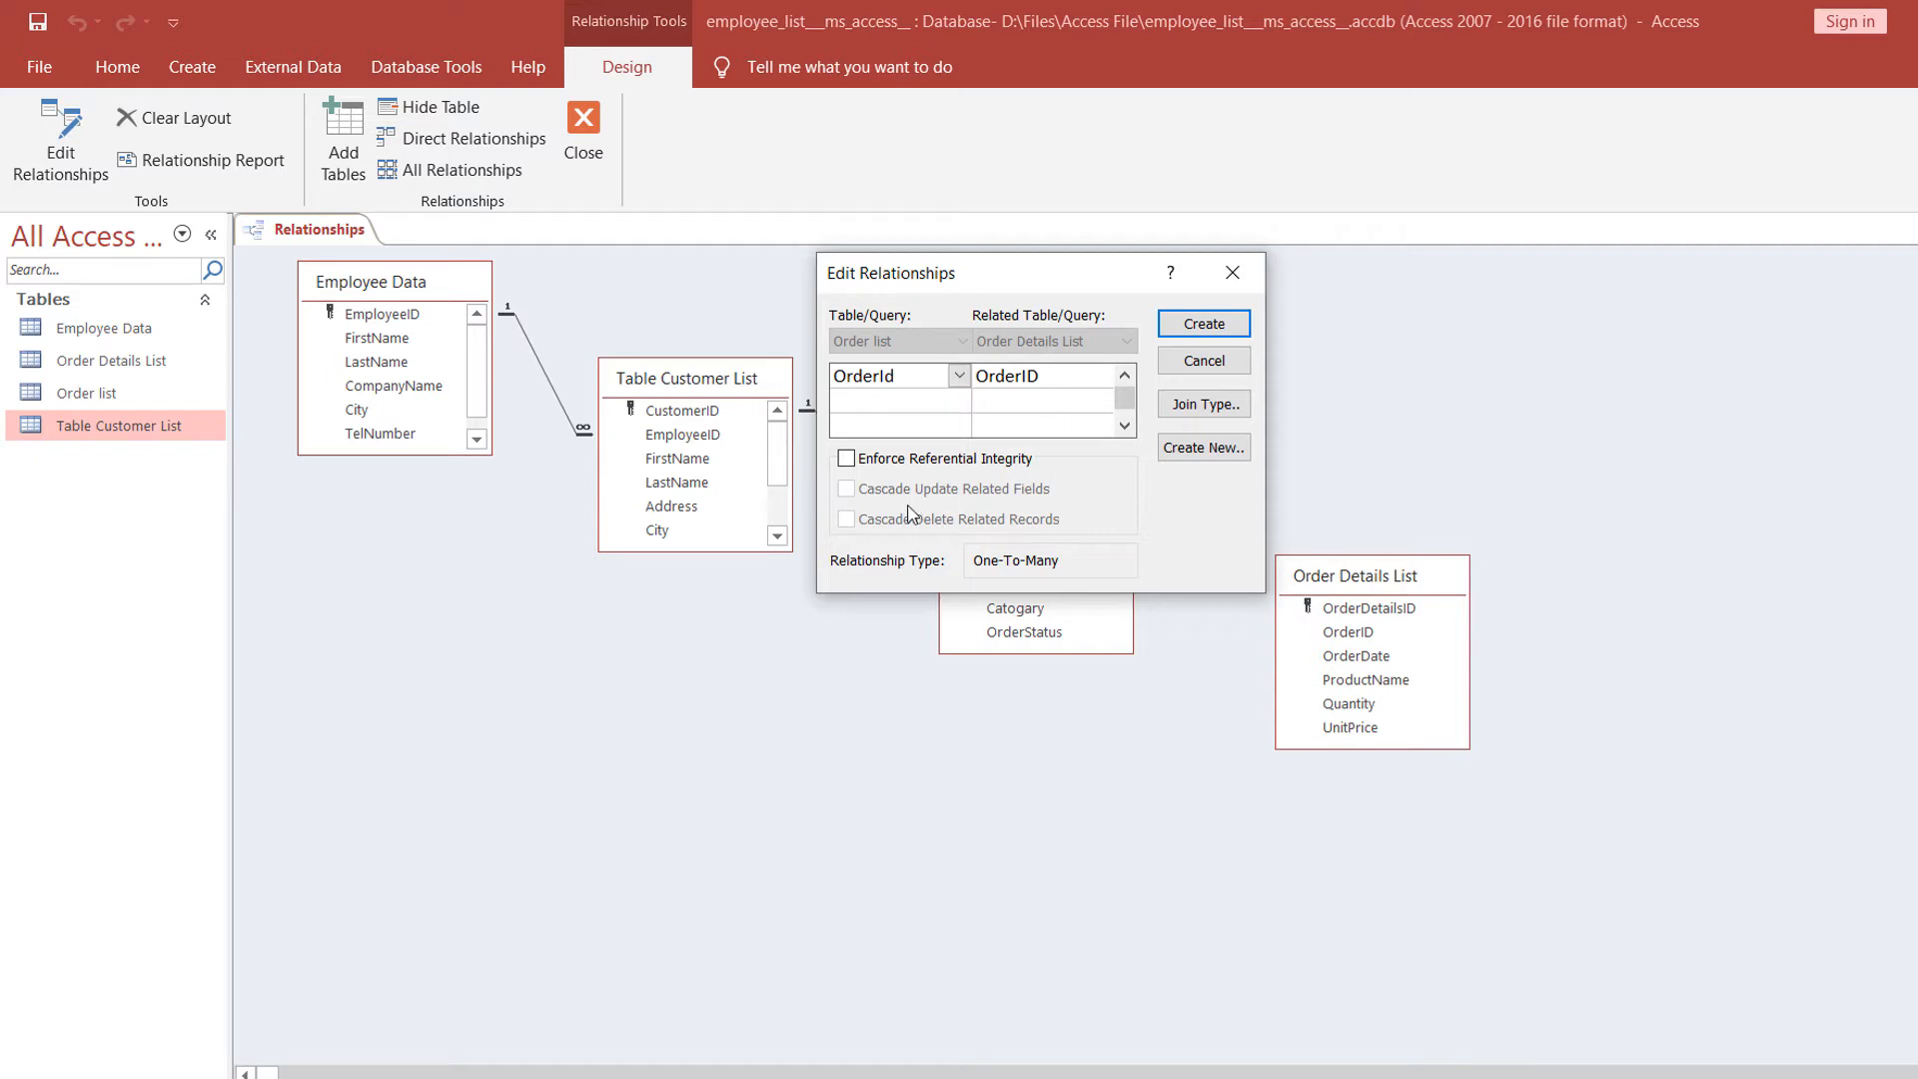
click(1202, 326)
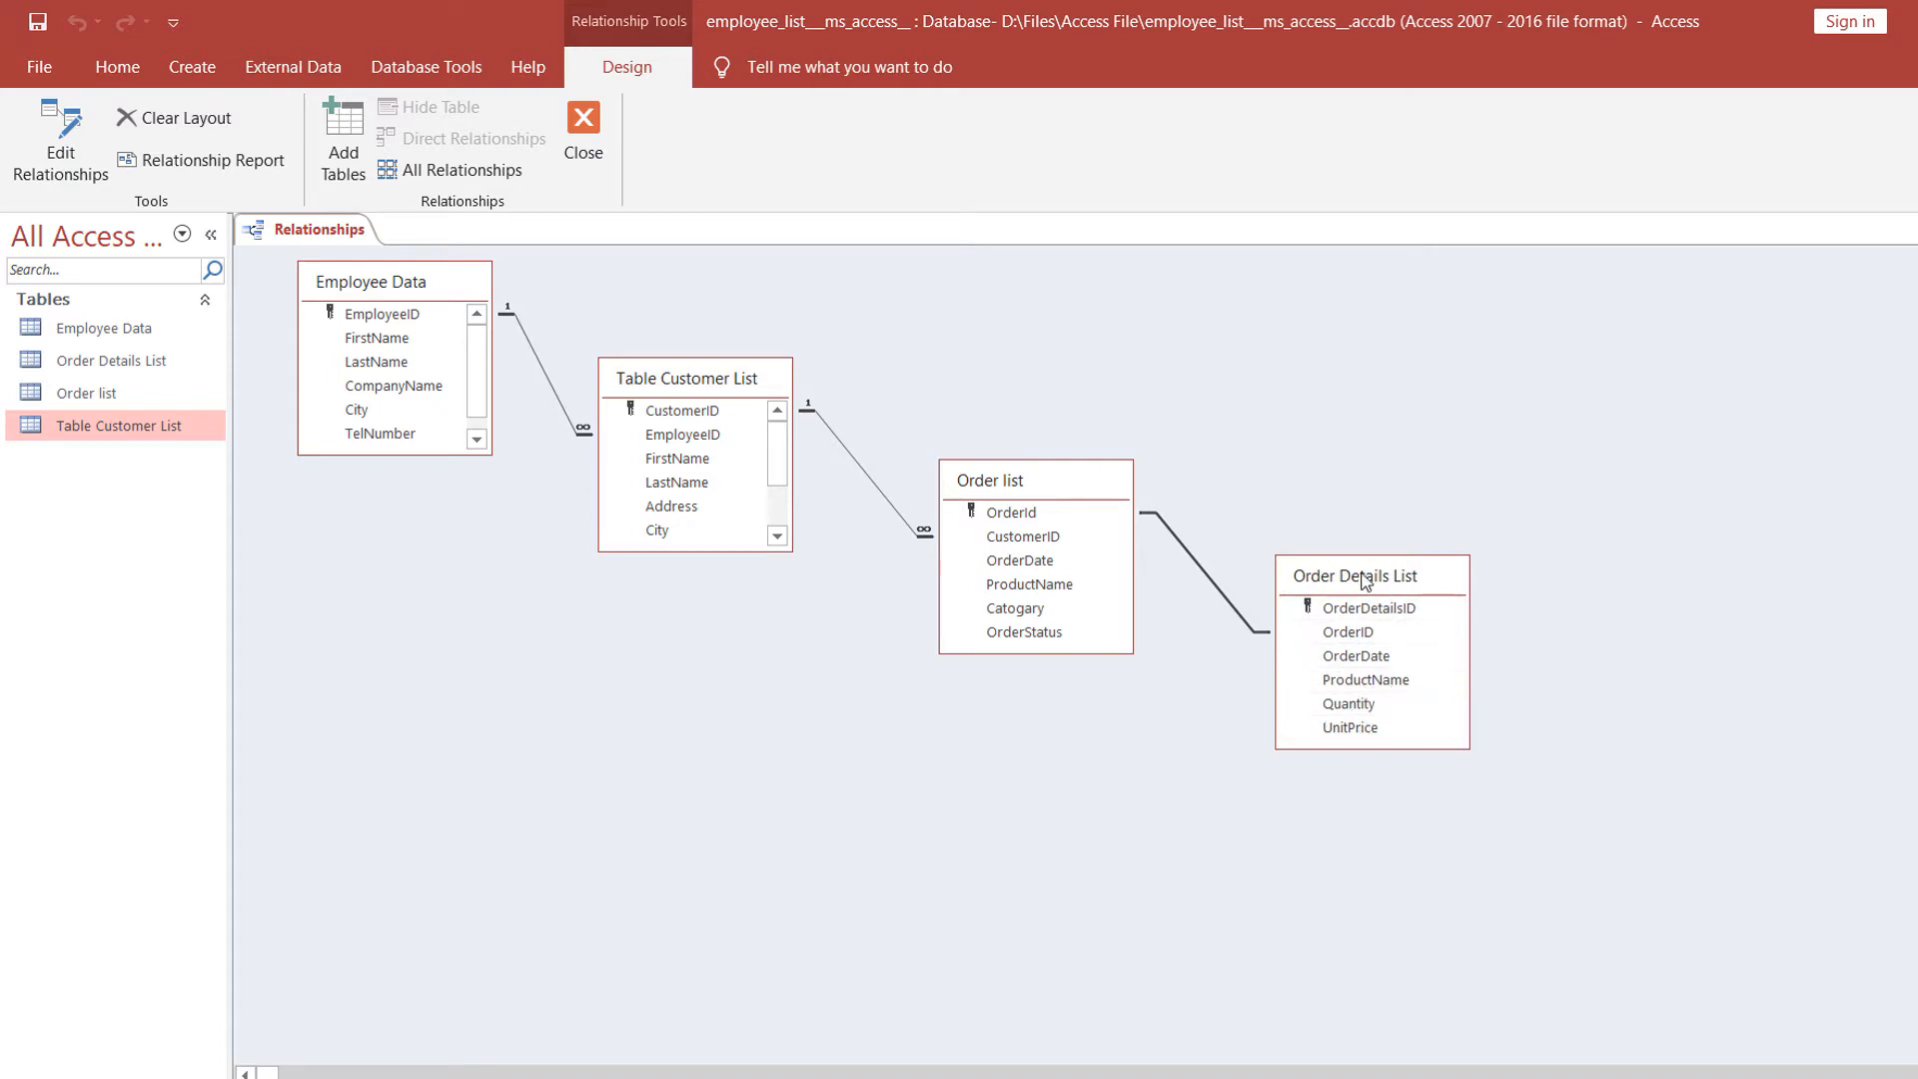
mouse_move(1348, 571)
mouse_down()
mouse_move(1319, 570)
mouse_move(1332, 603)
mouse_up()
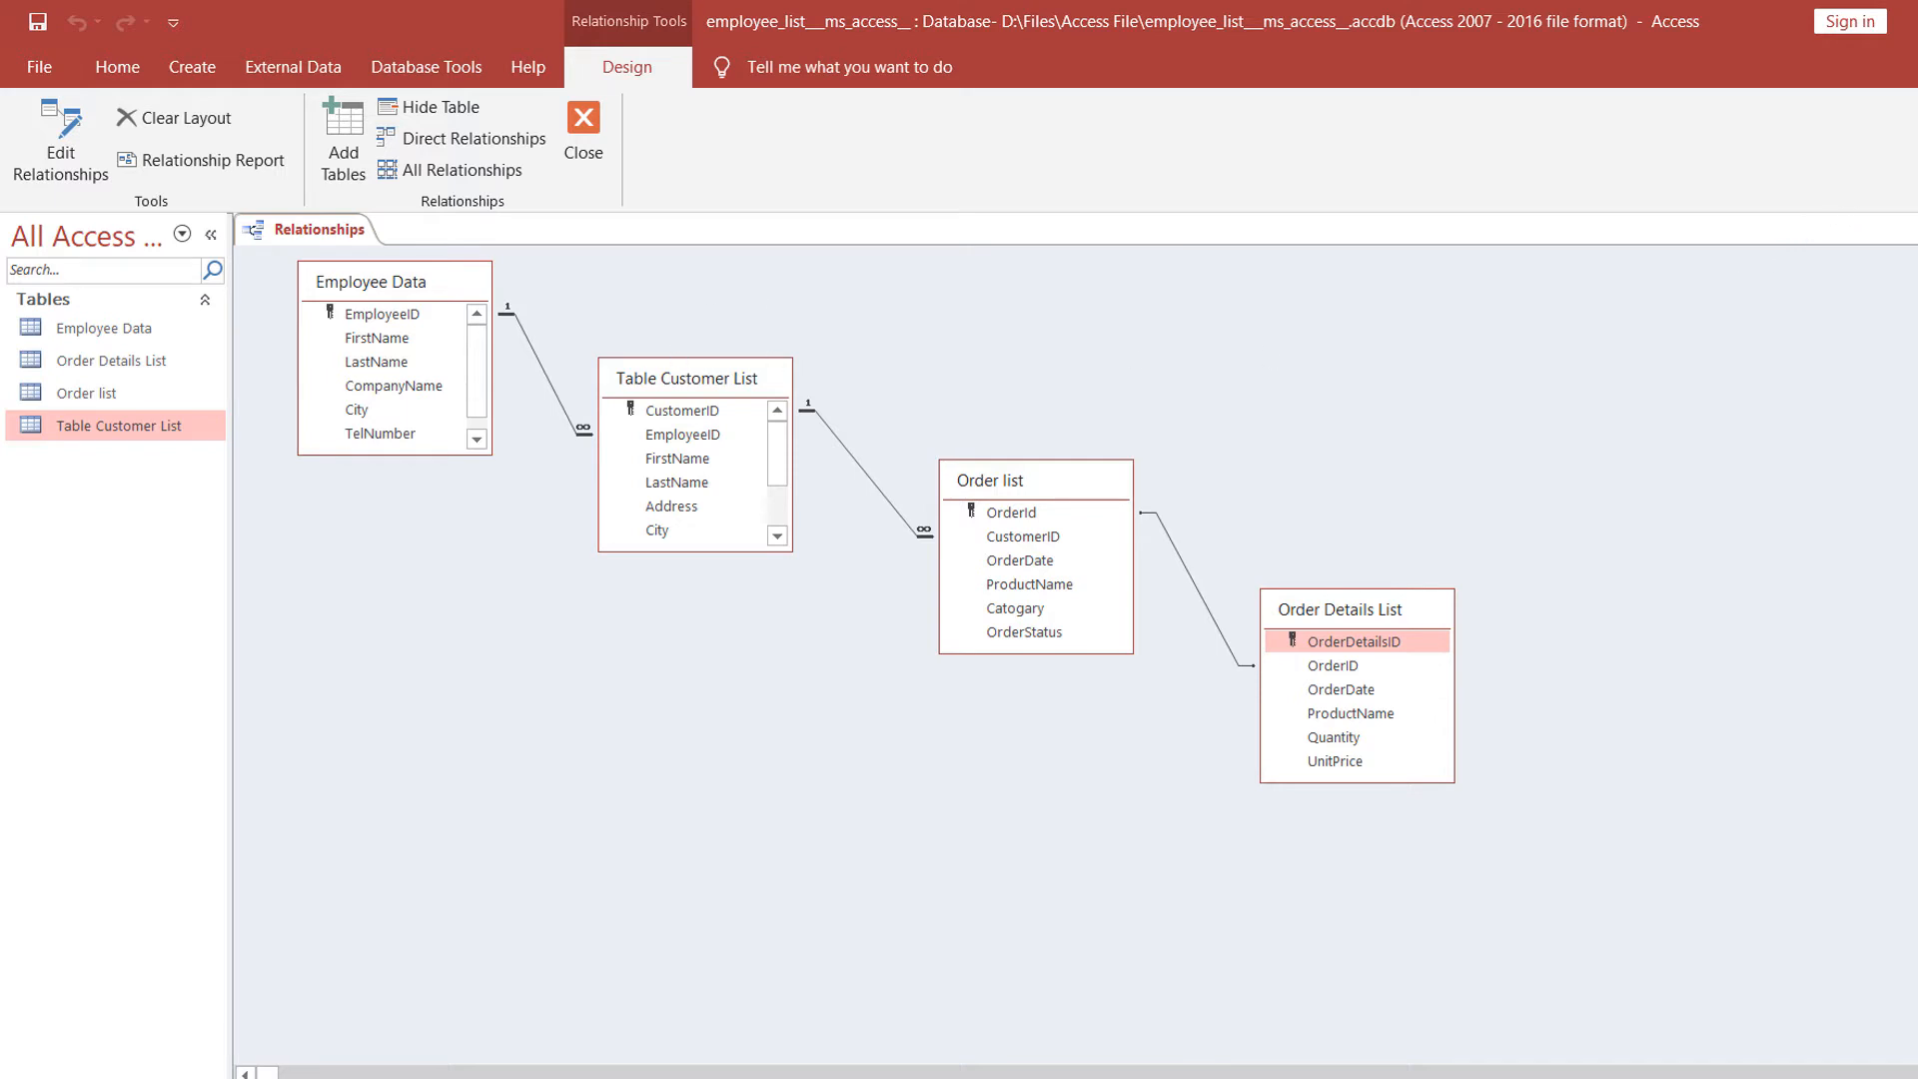
Close the relationships layout and open the Employee Data table.
key(ctrl+w)
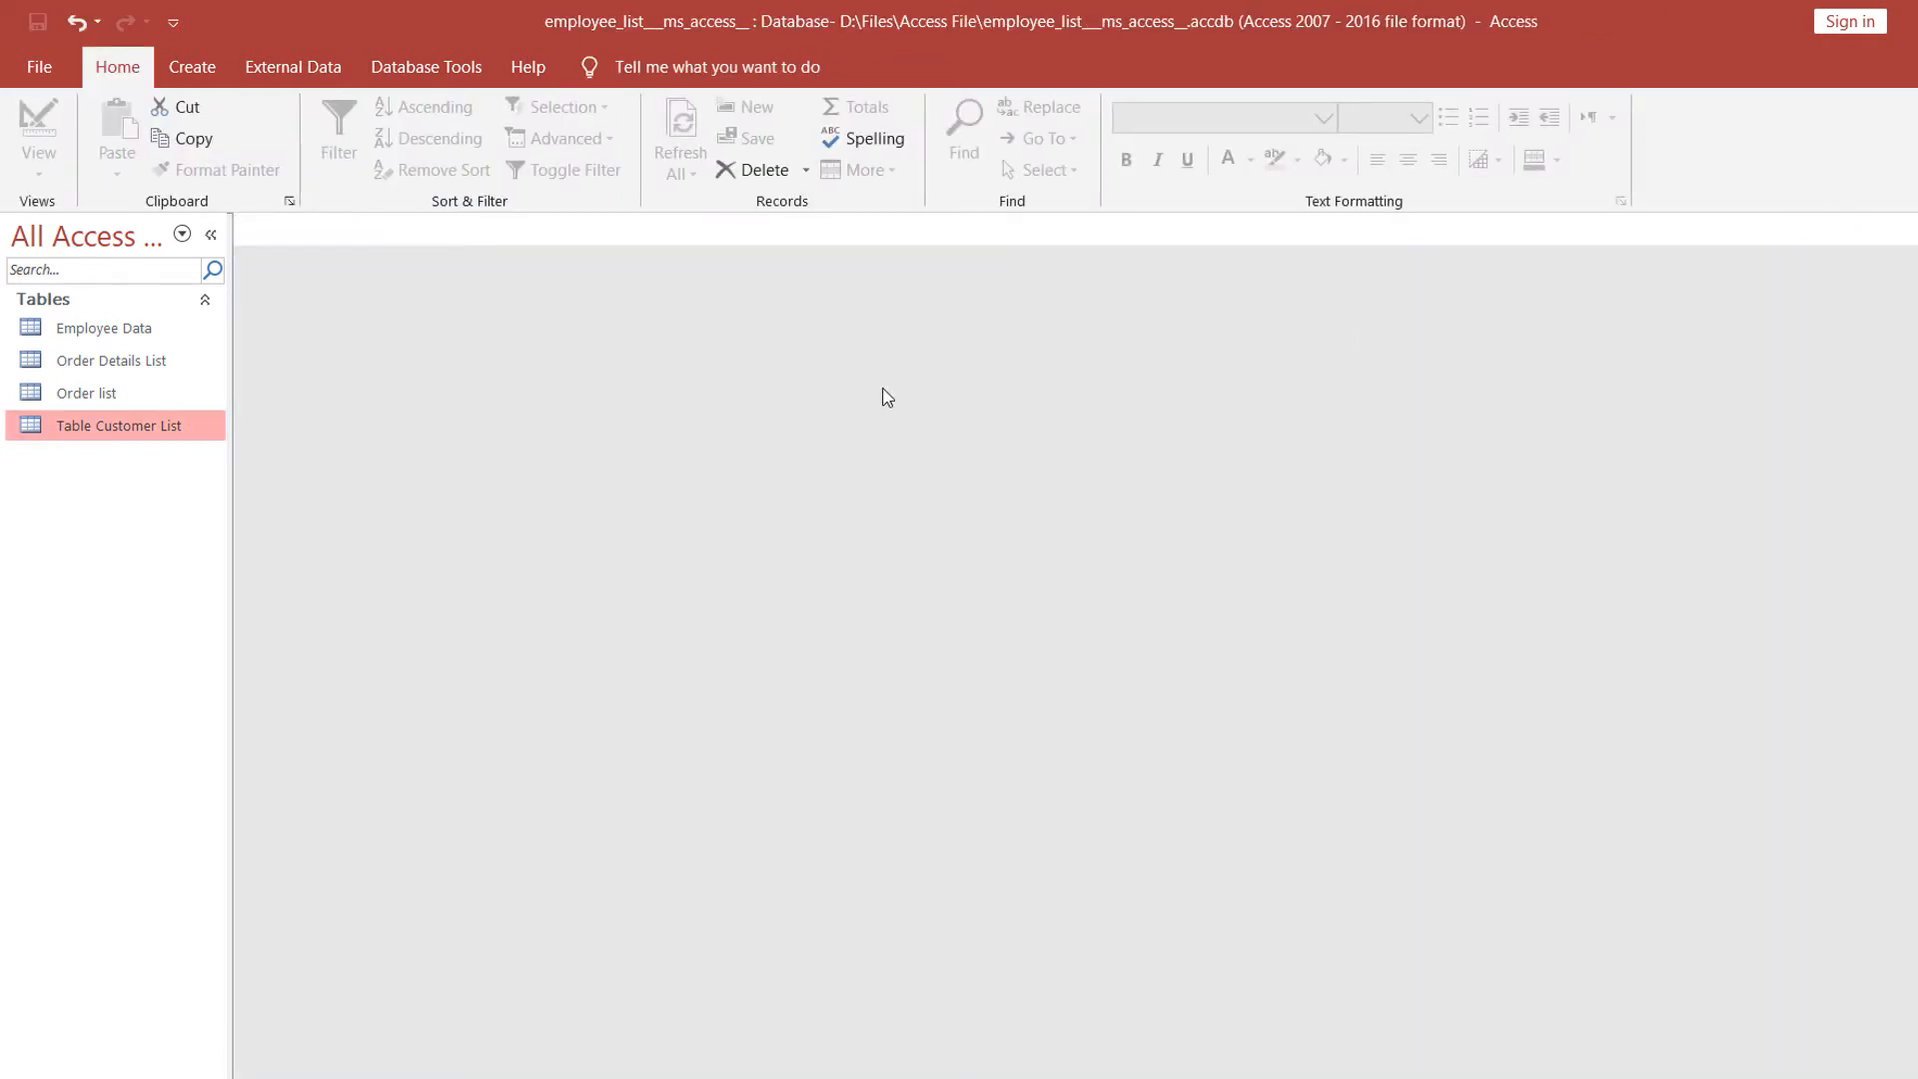
click(64, 358)
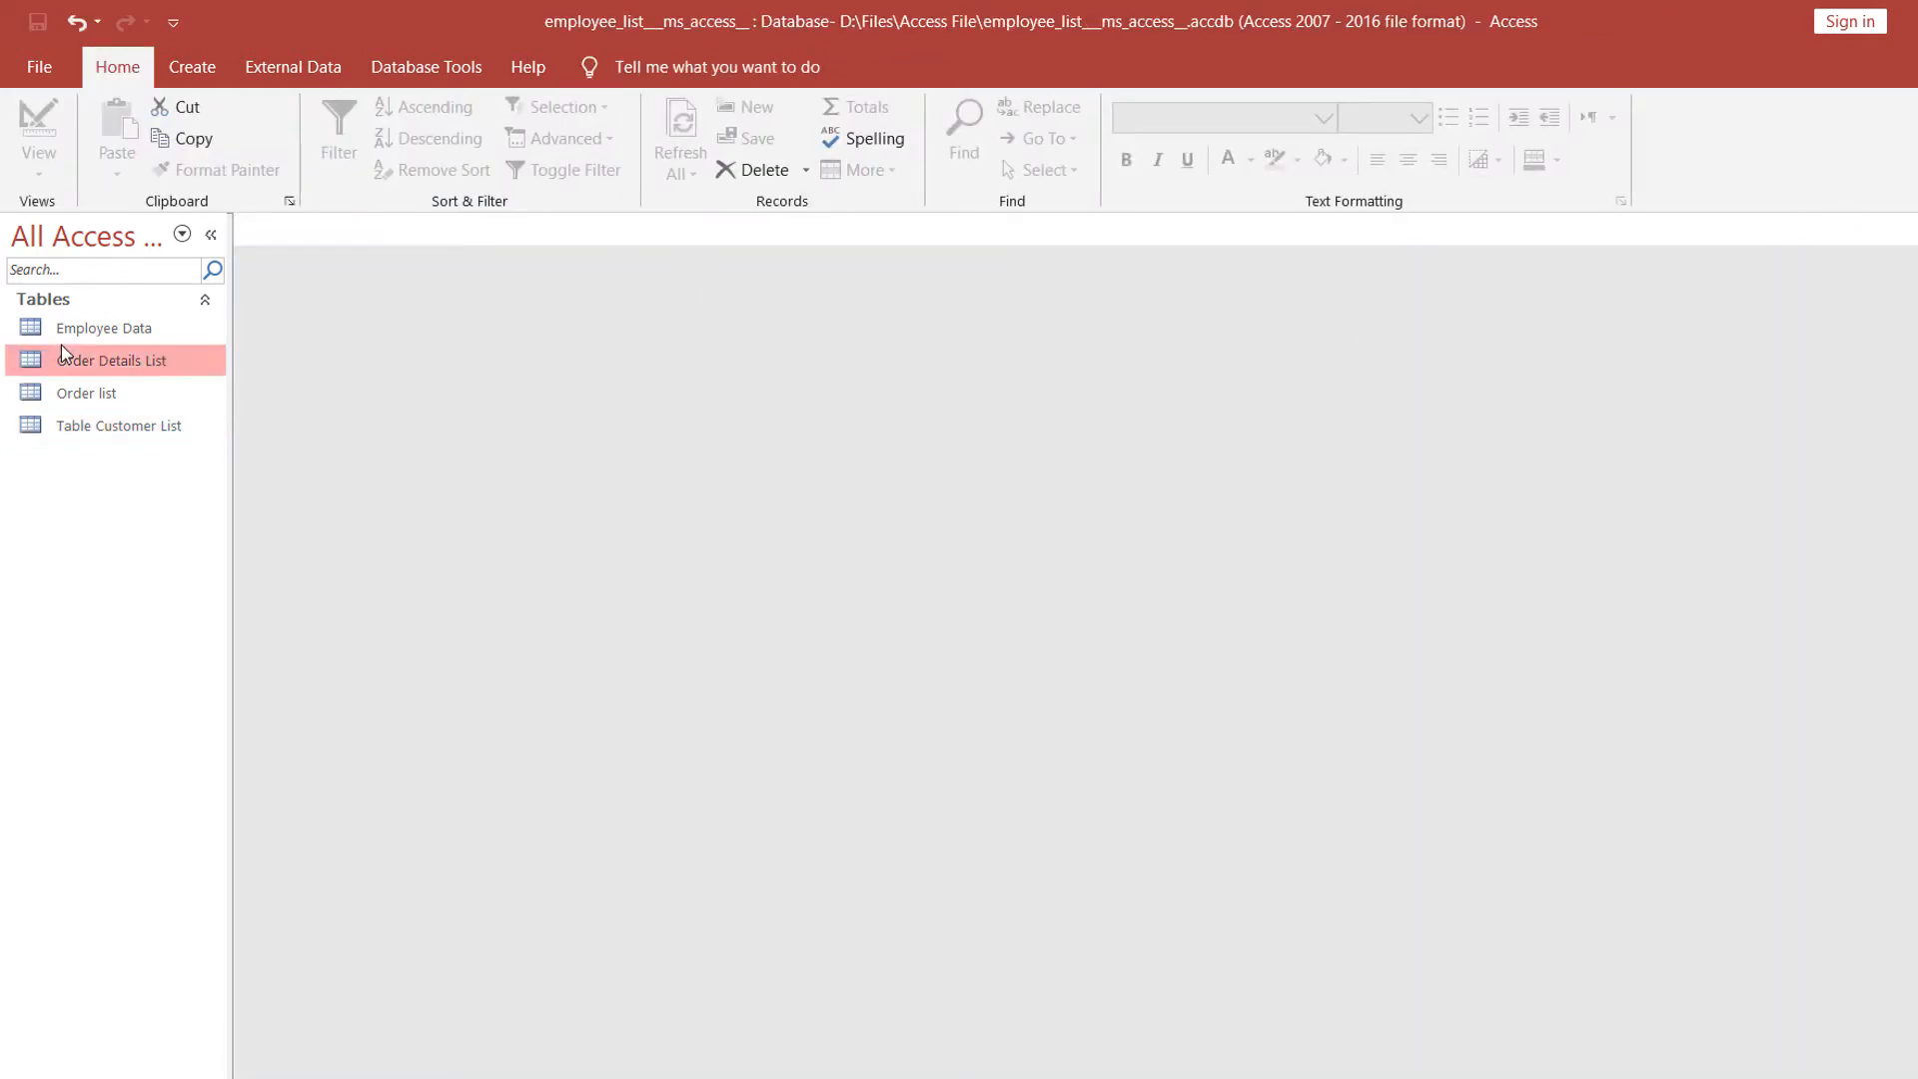
click(93, 333)
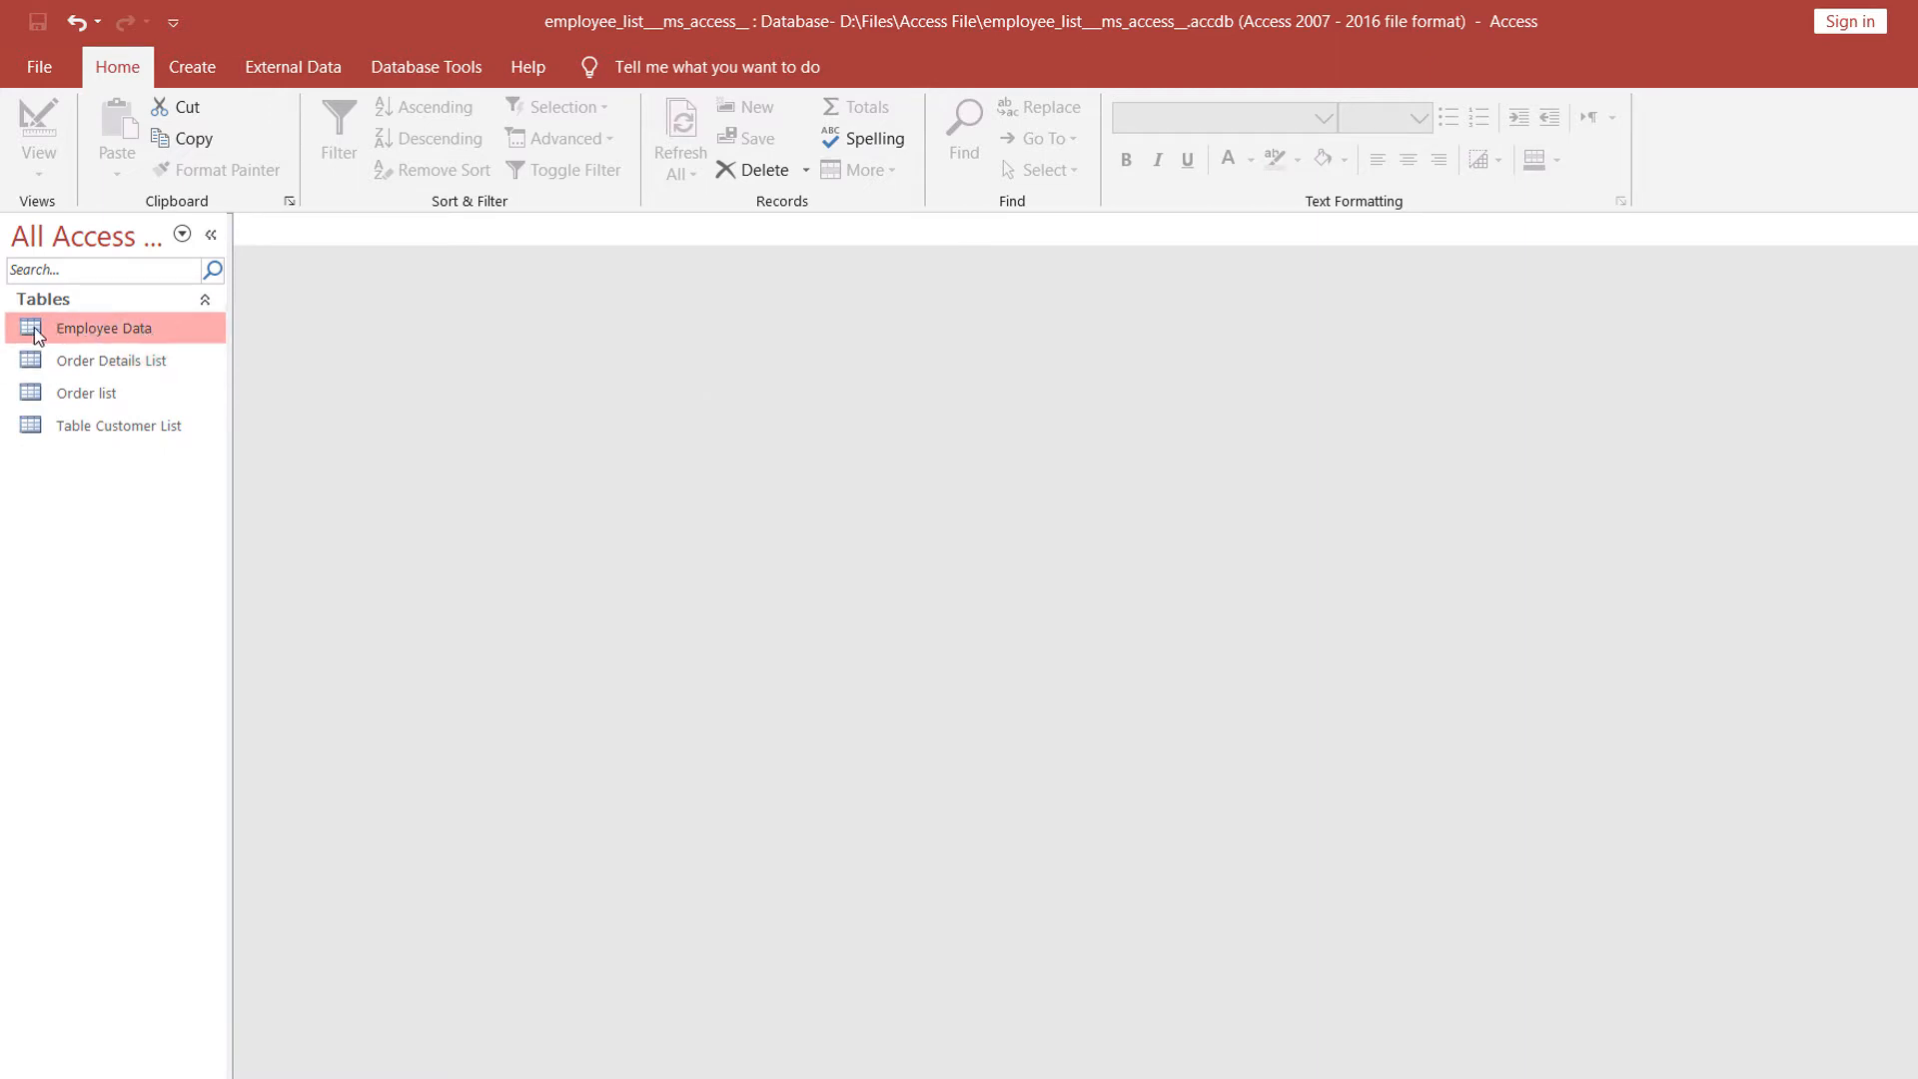
right_click(121, 332)
click(186, 345)
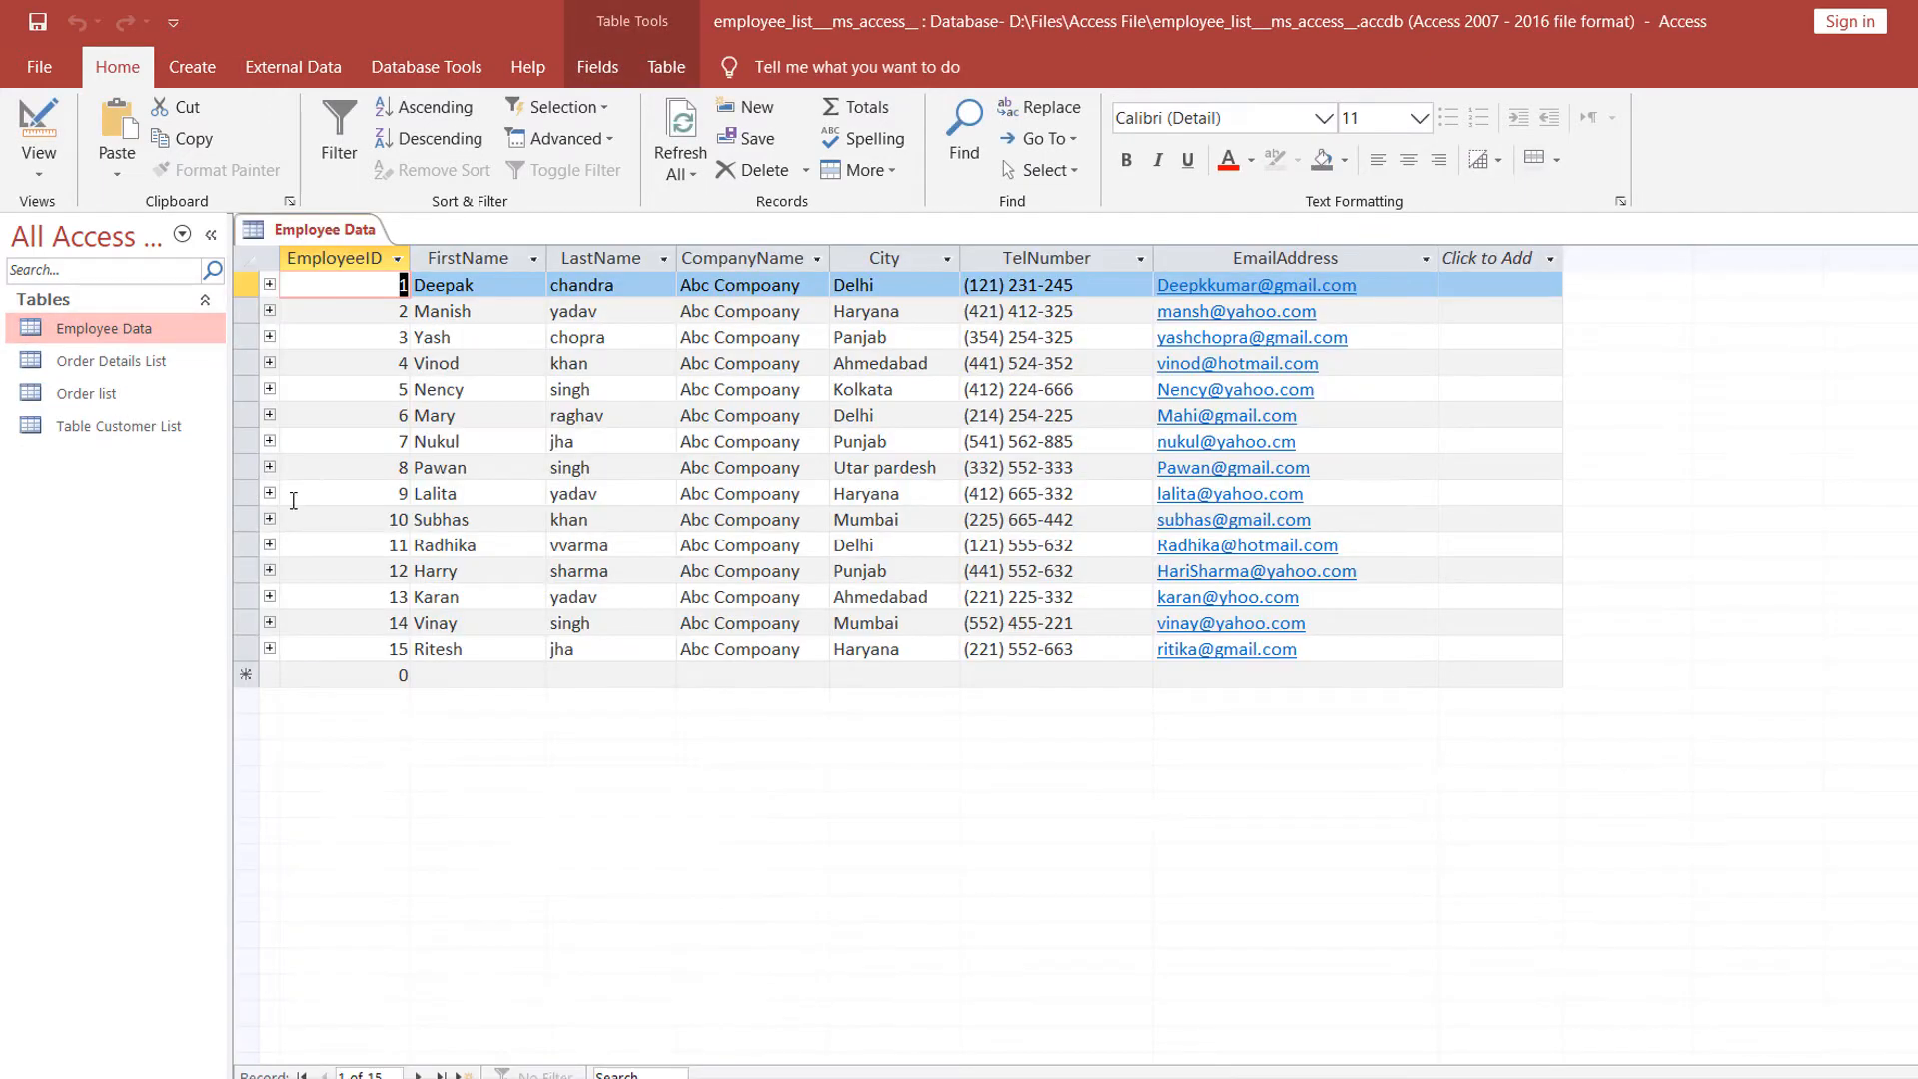
Expand the first Employee Data record through its linked customer, order and order details to examine them, and collapse all levels.
click(270, 285)
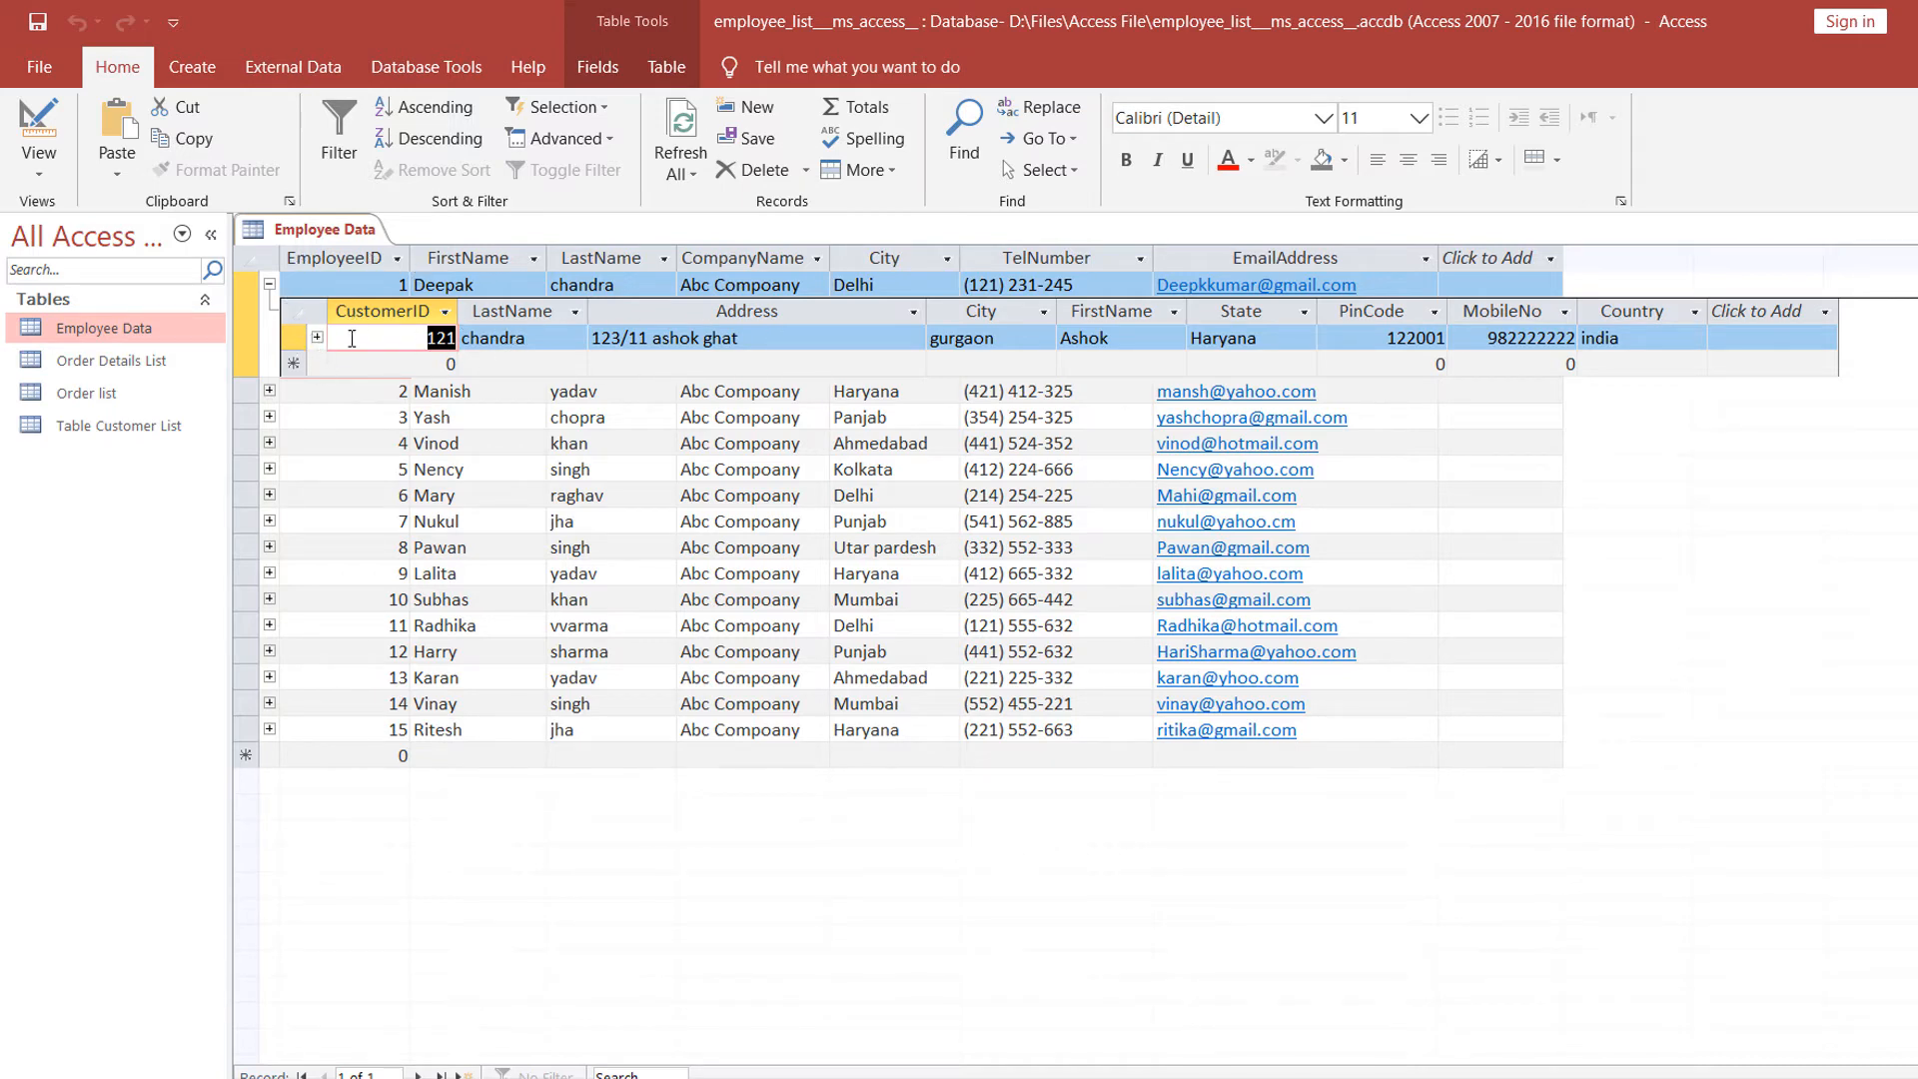
click(317, 339)
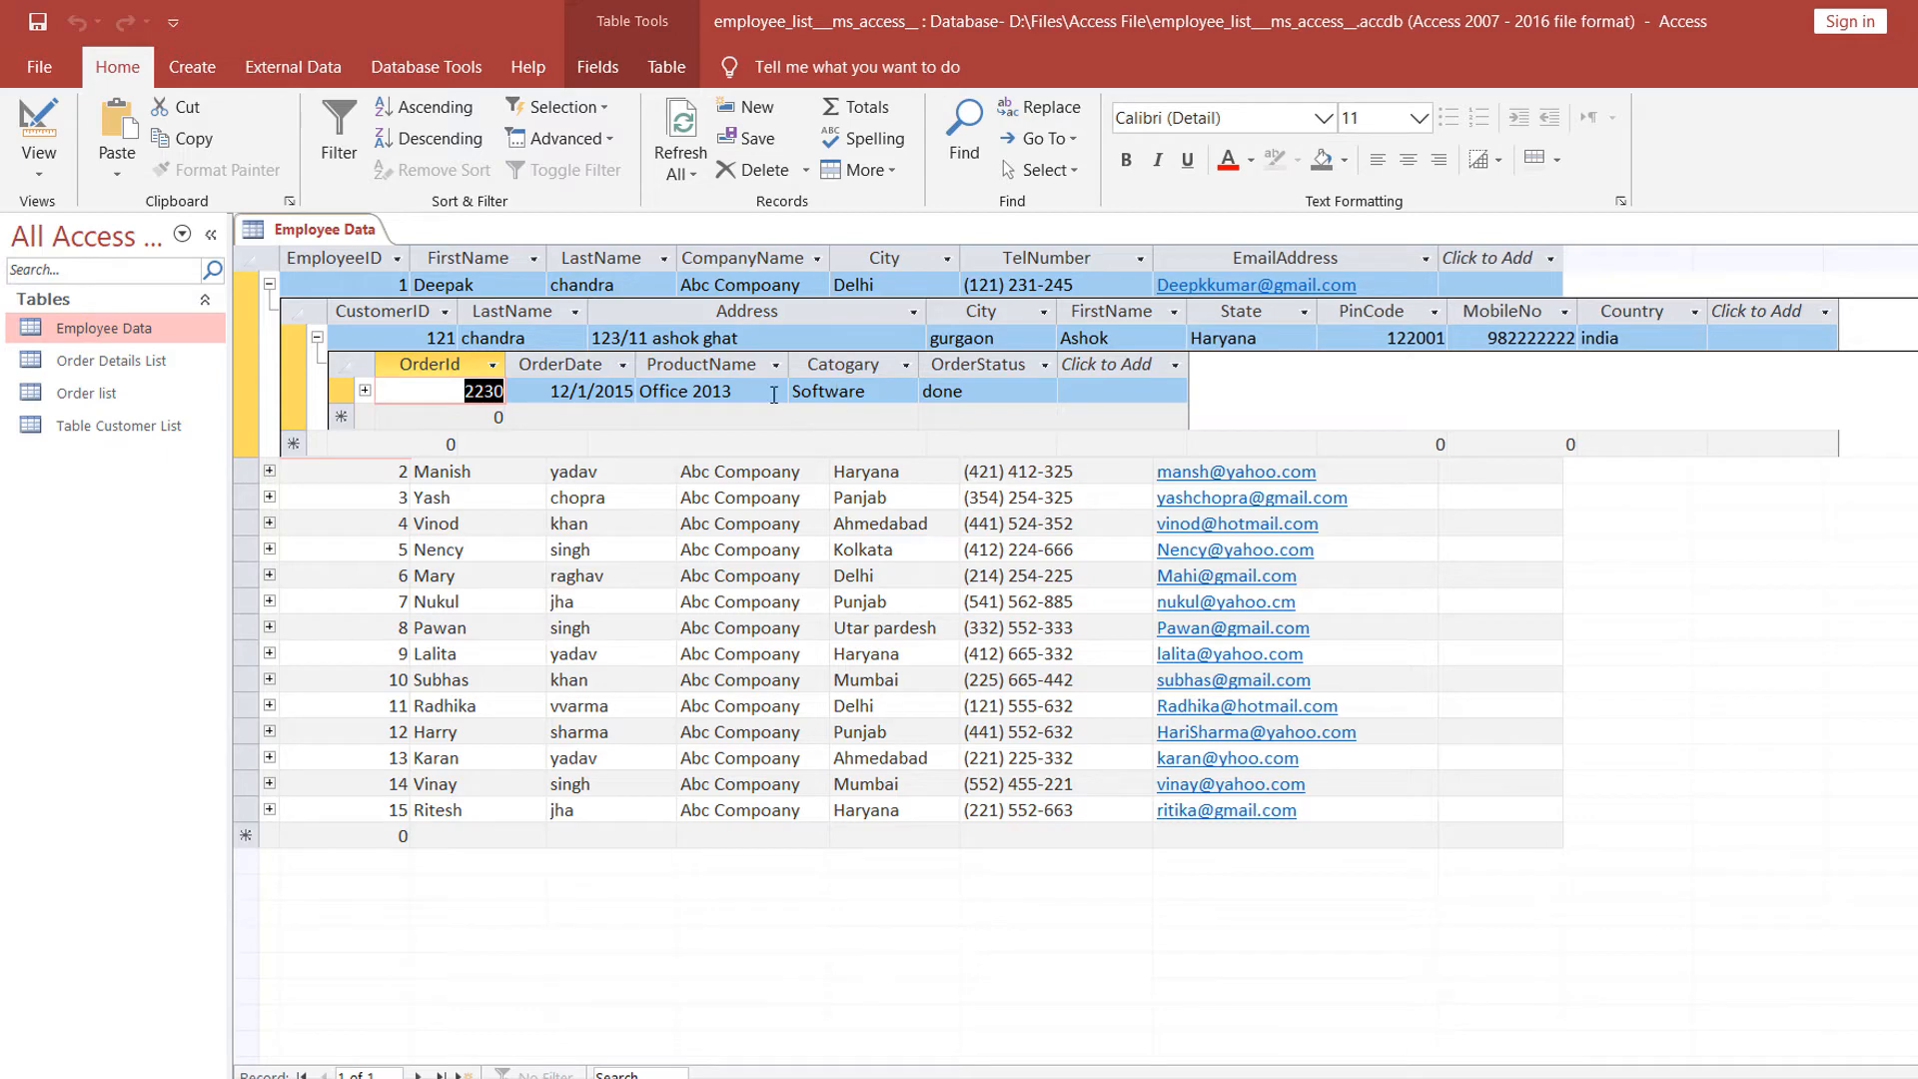
click(367, 392)
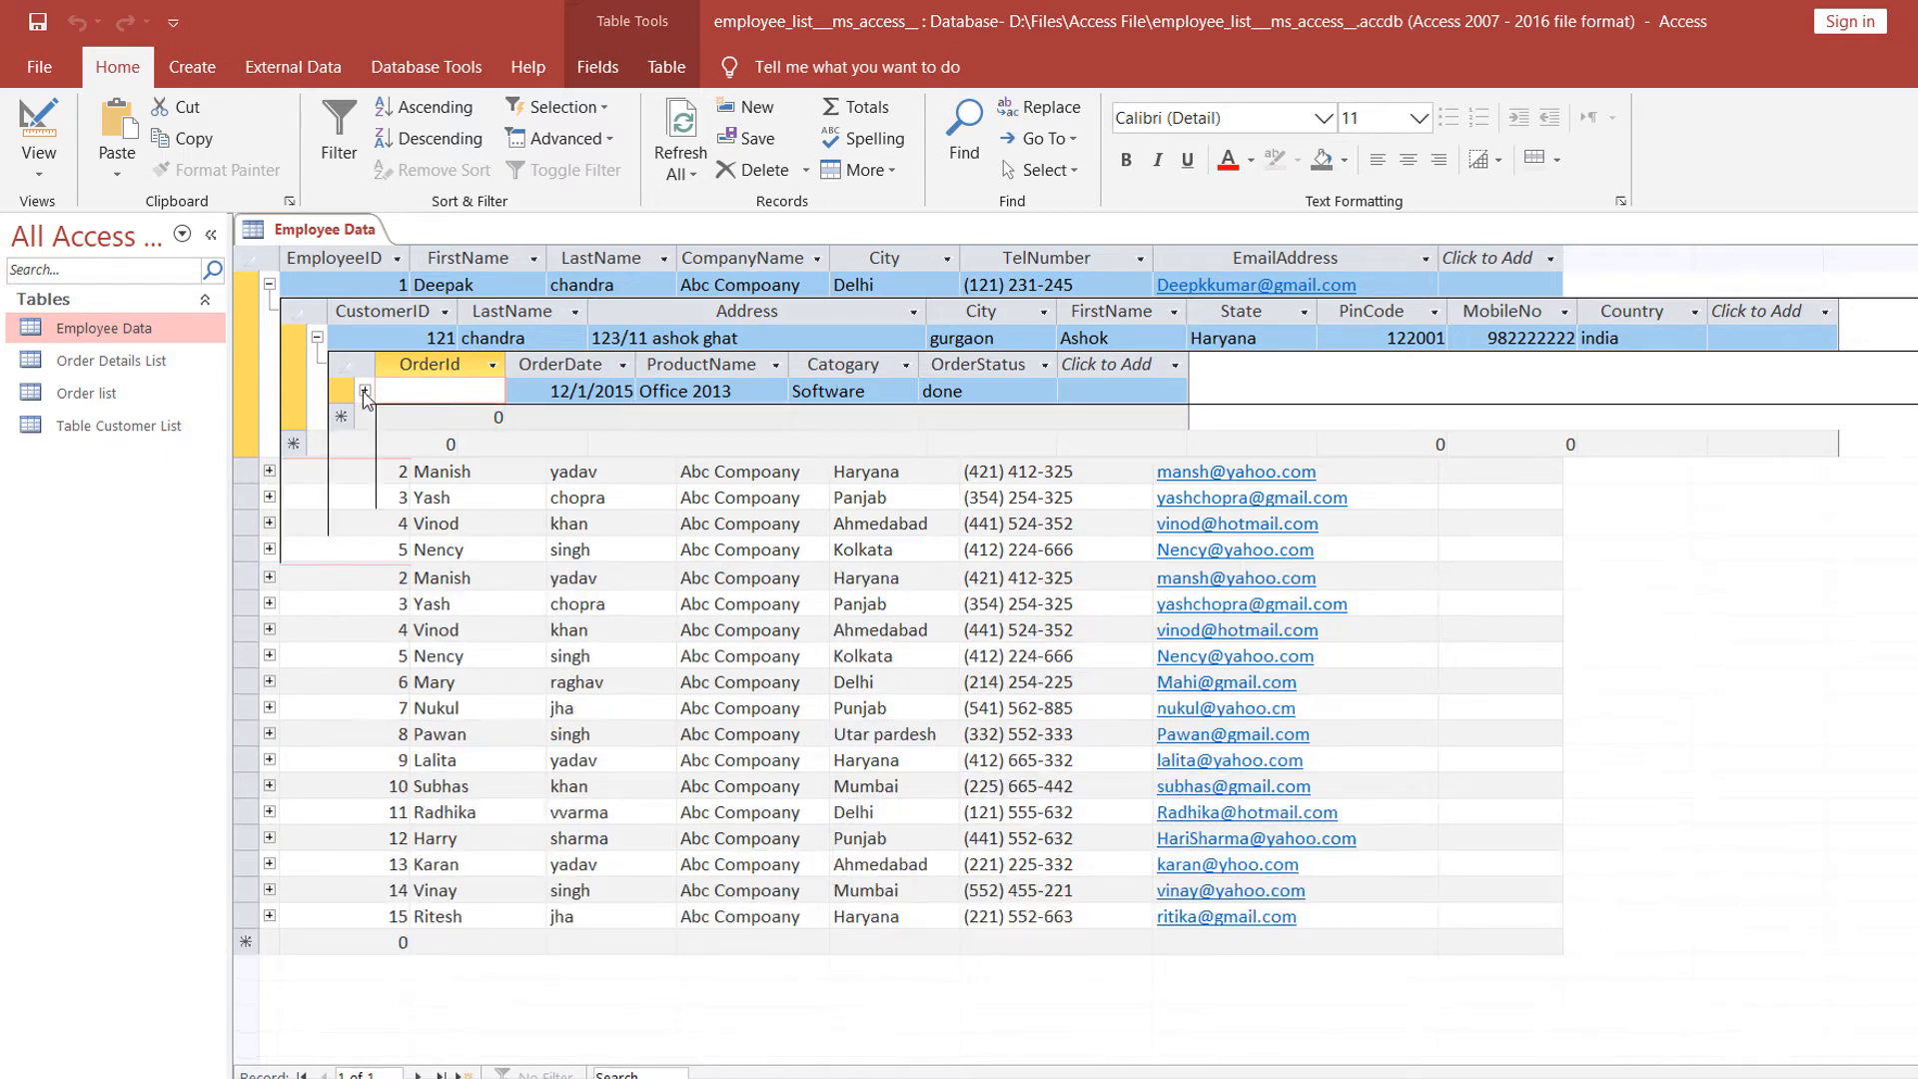
click(479, 392)
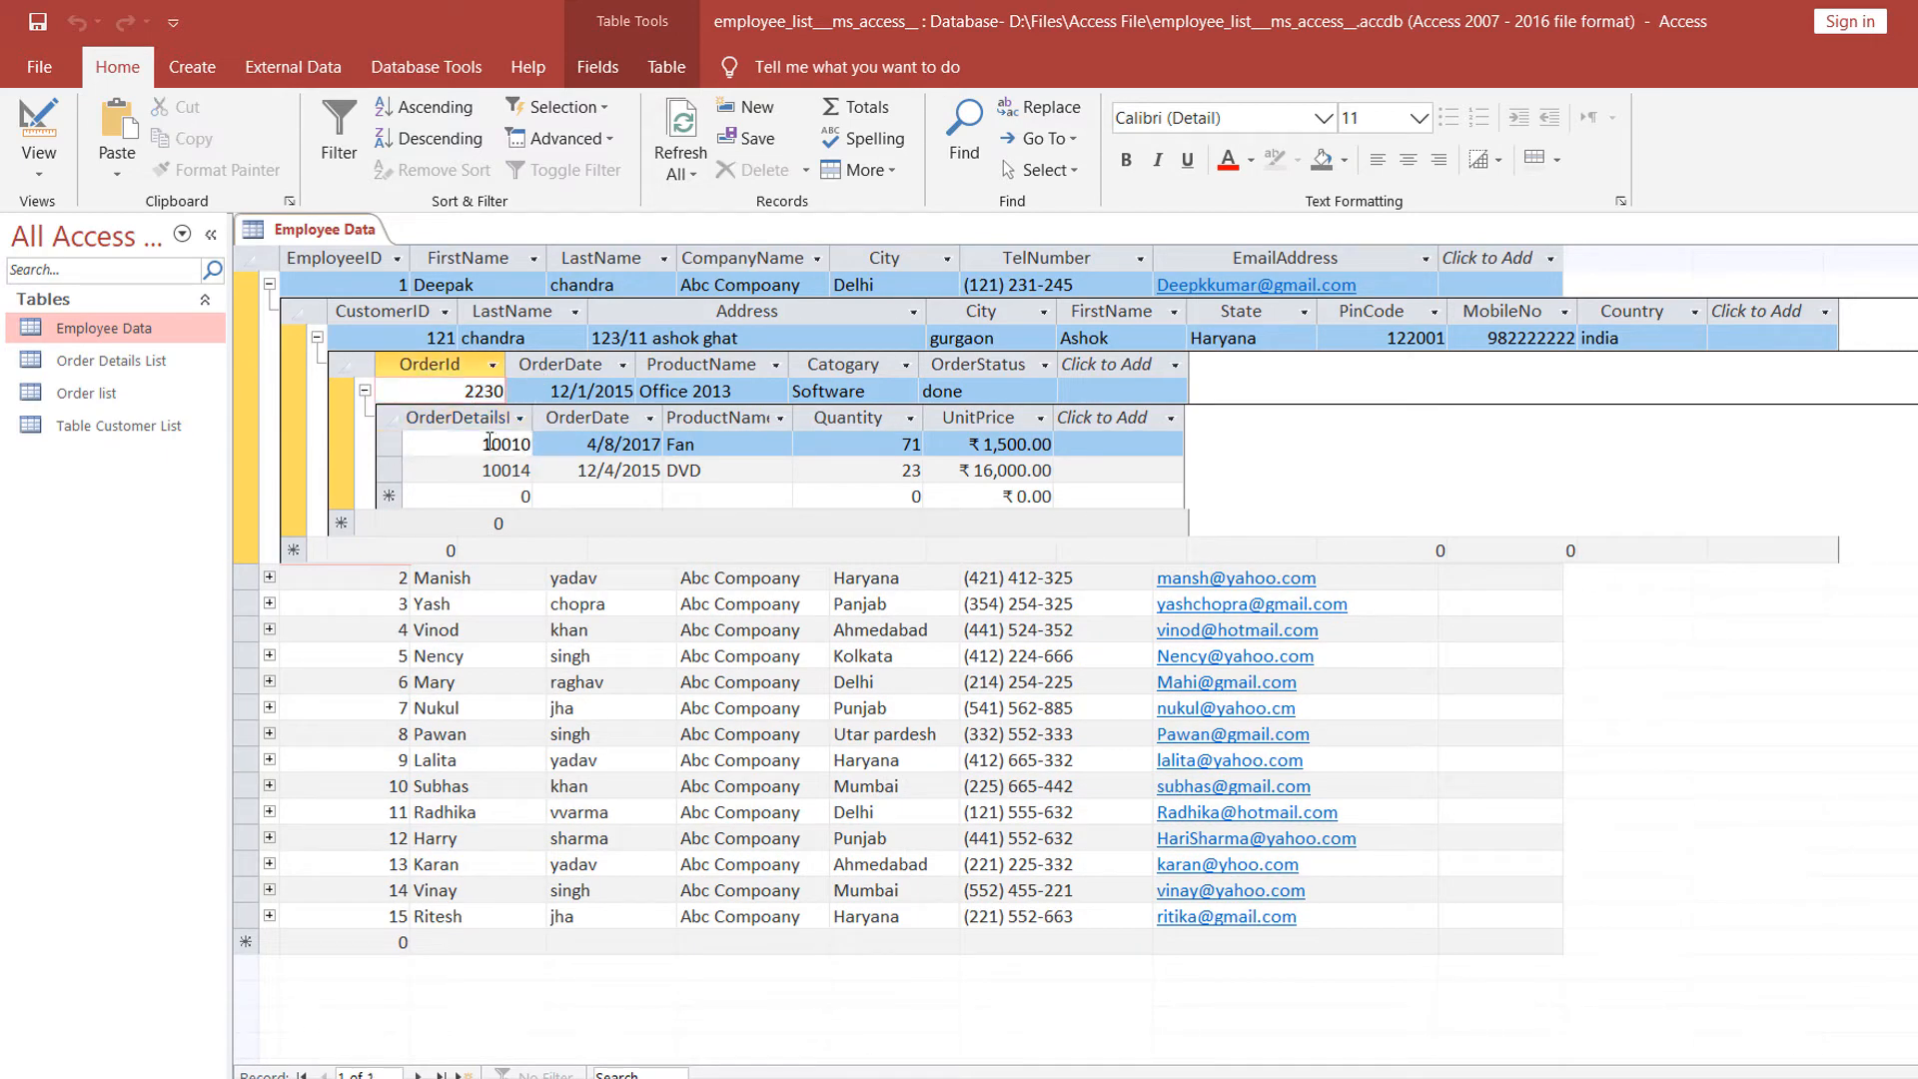
drag(484, 440, 588, 431)
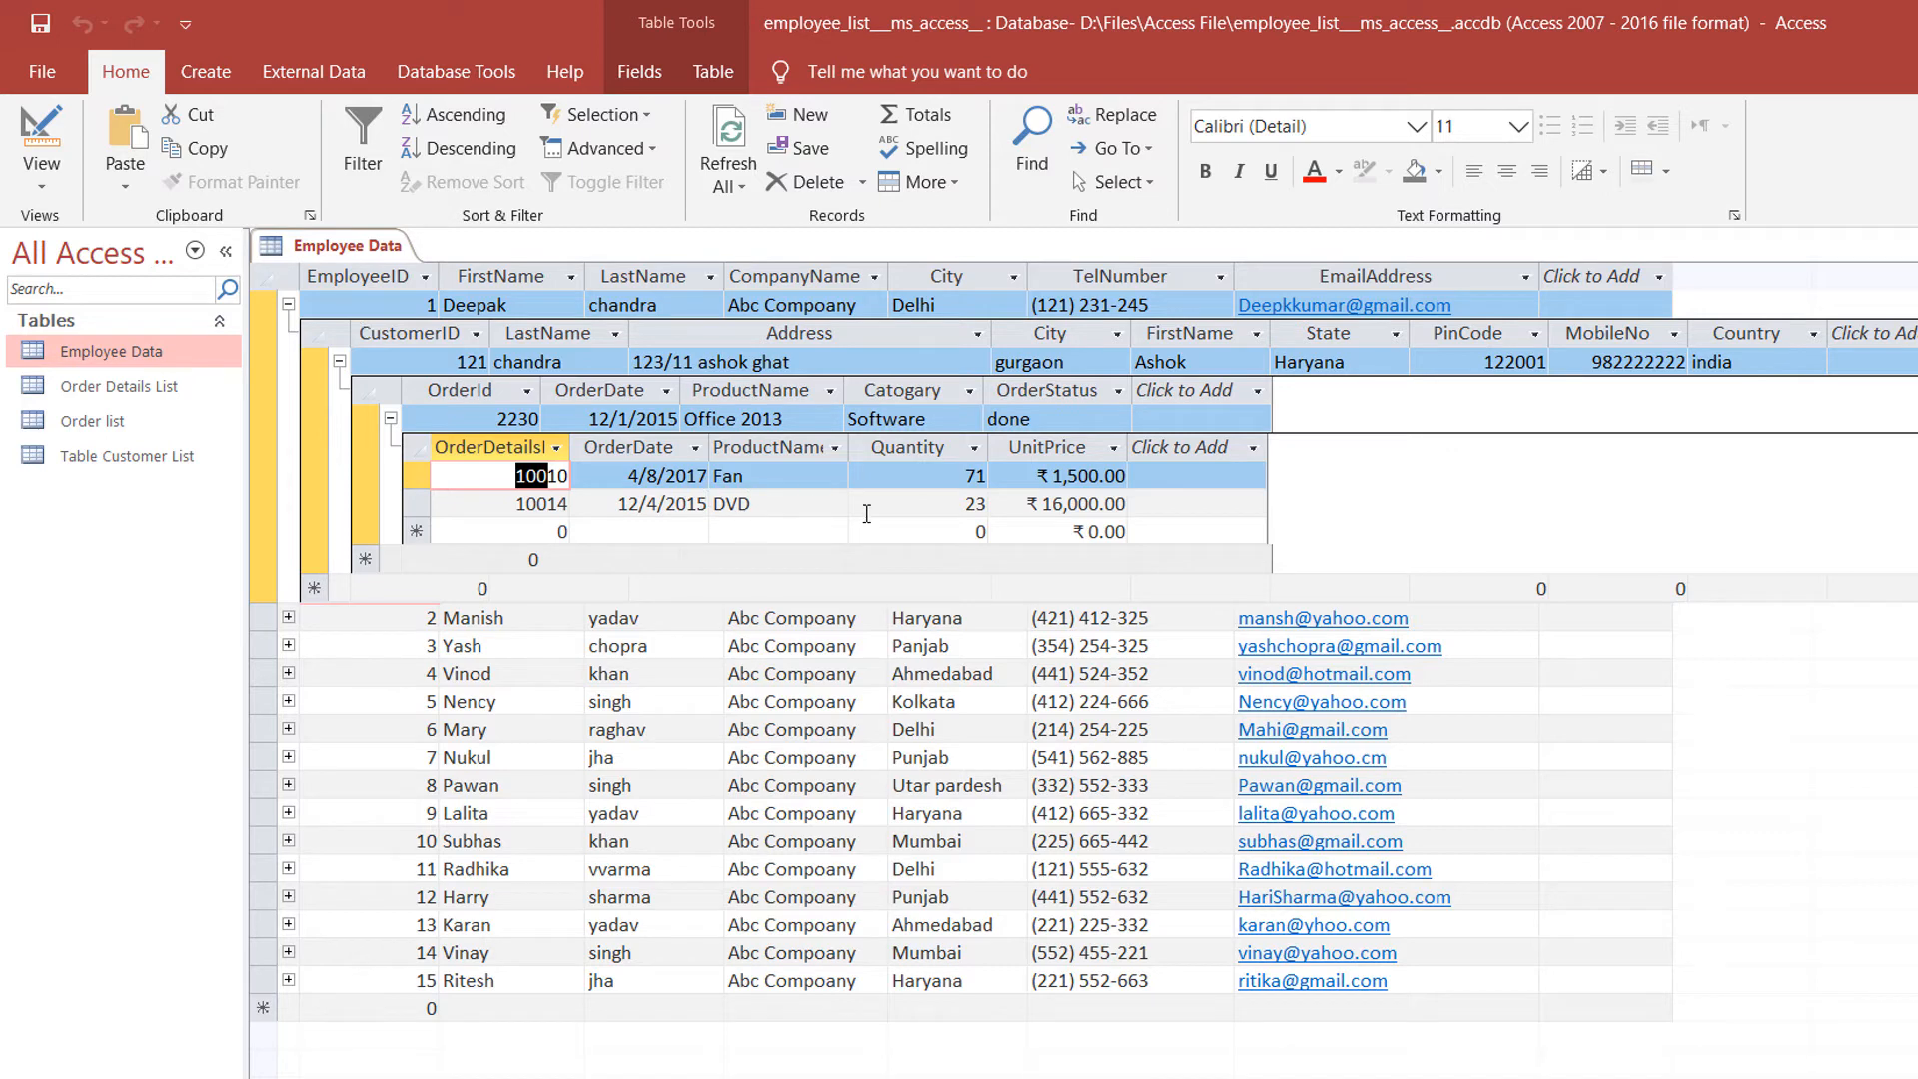
click(390, 417)
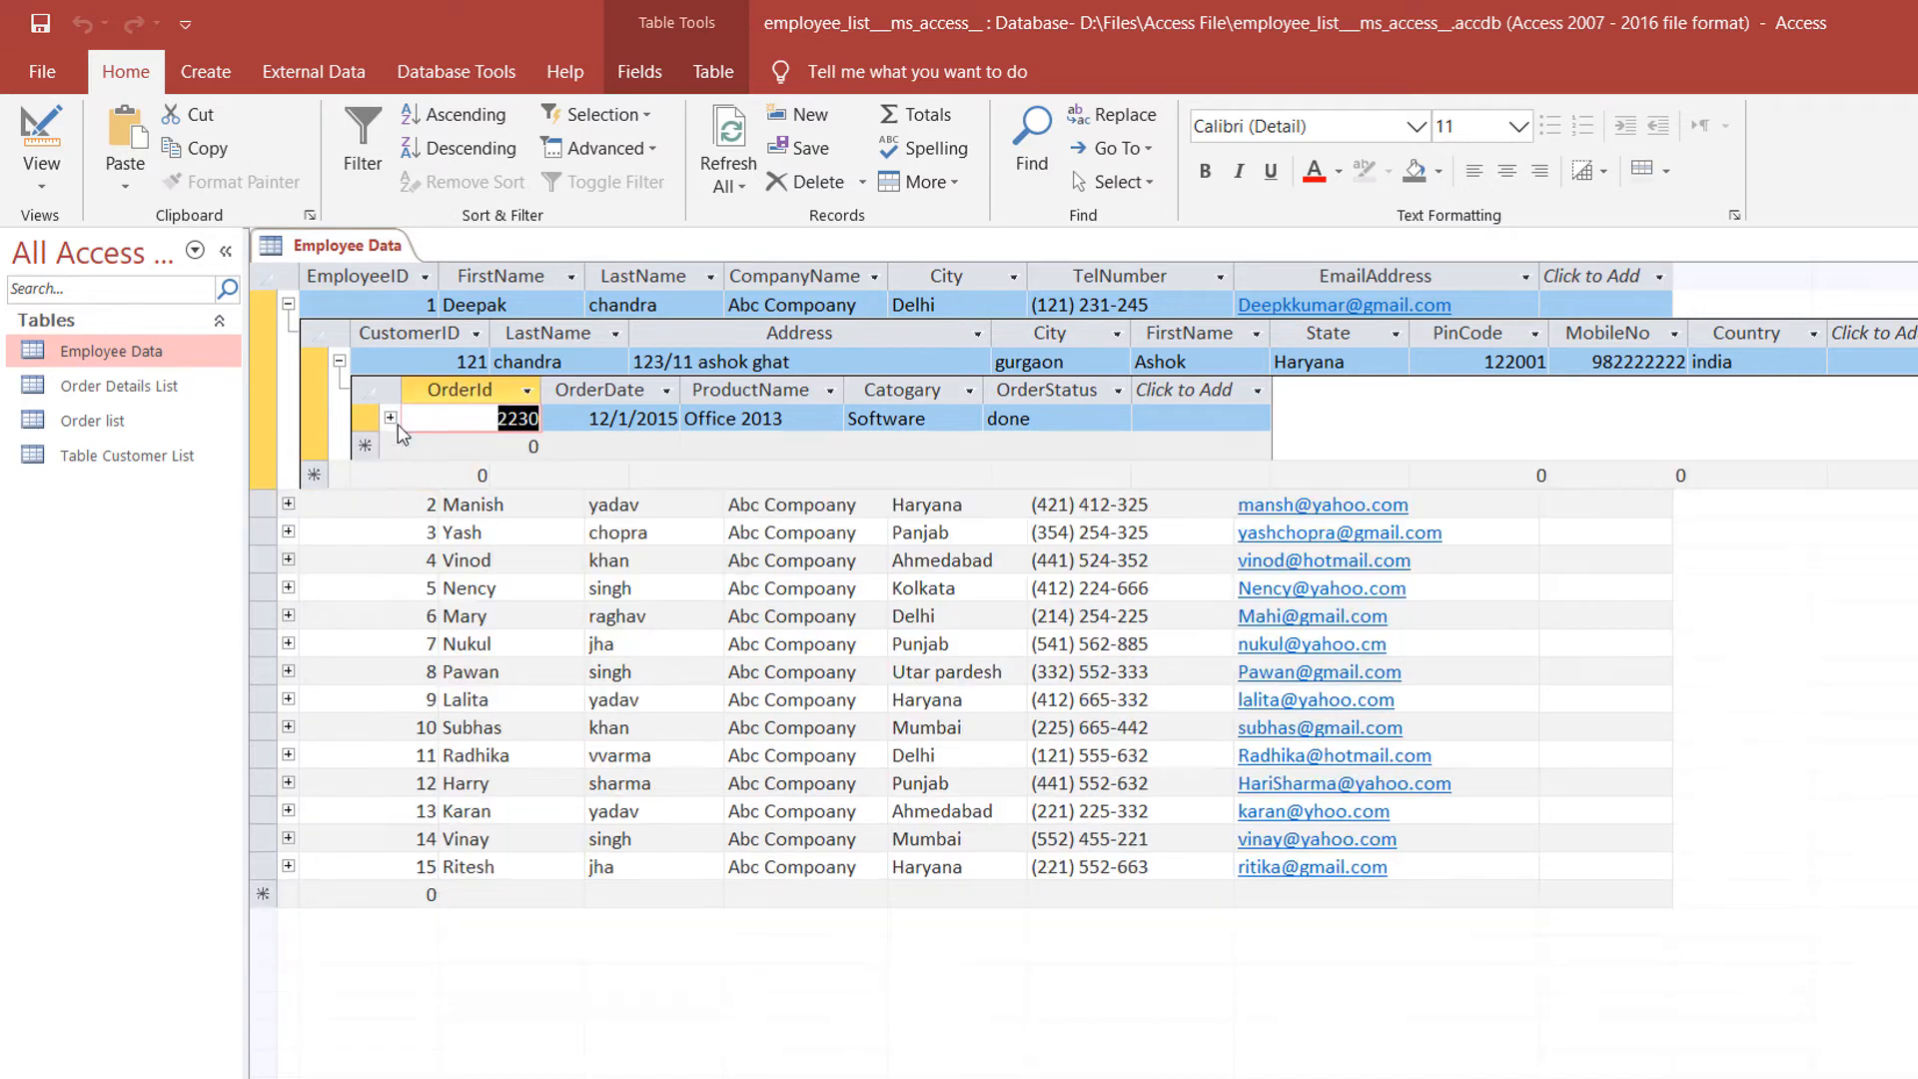
click(338, 361)
click(286, 304)
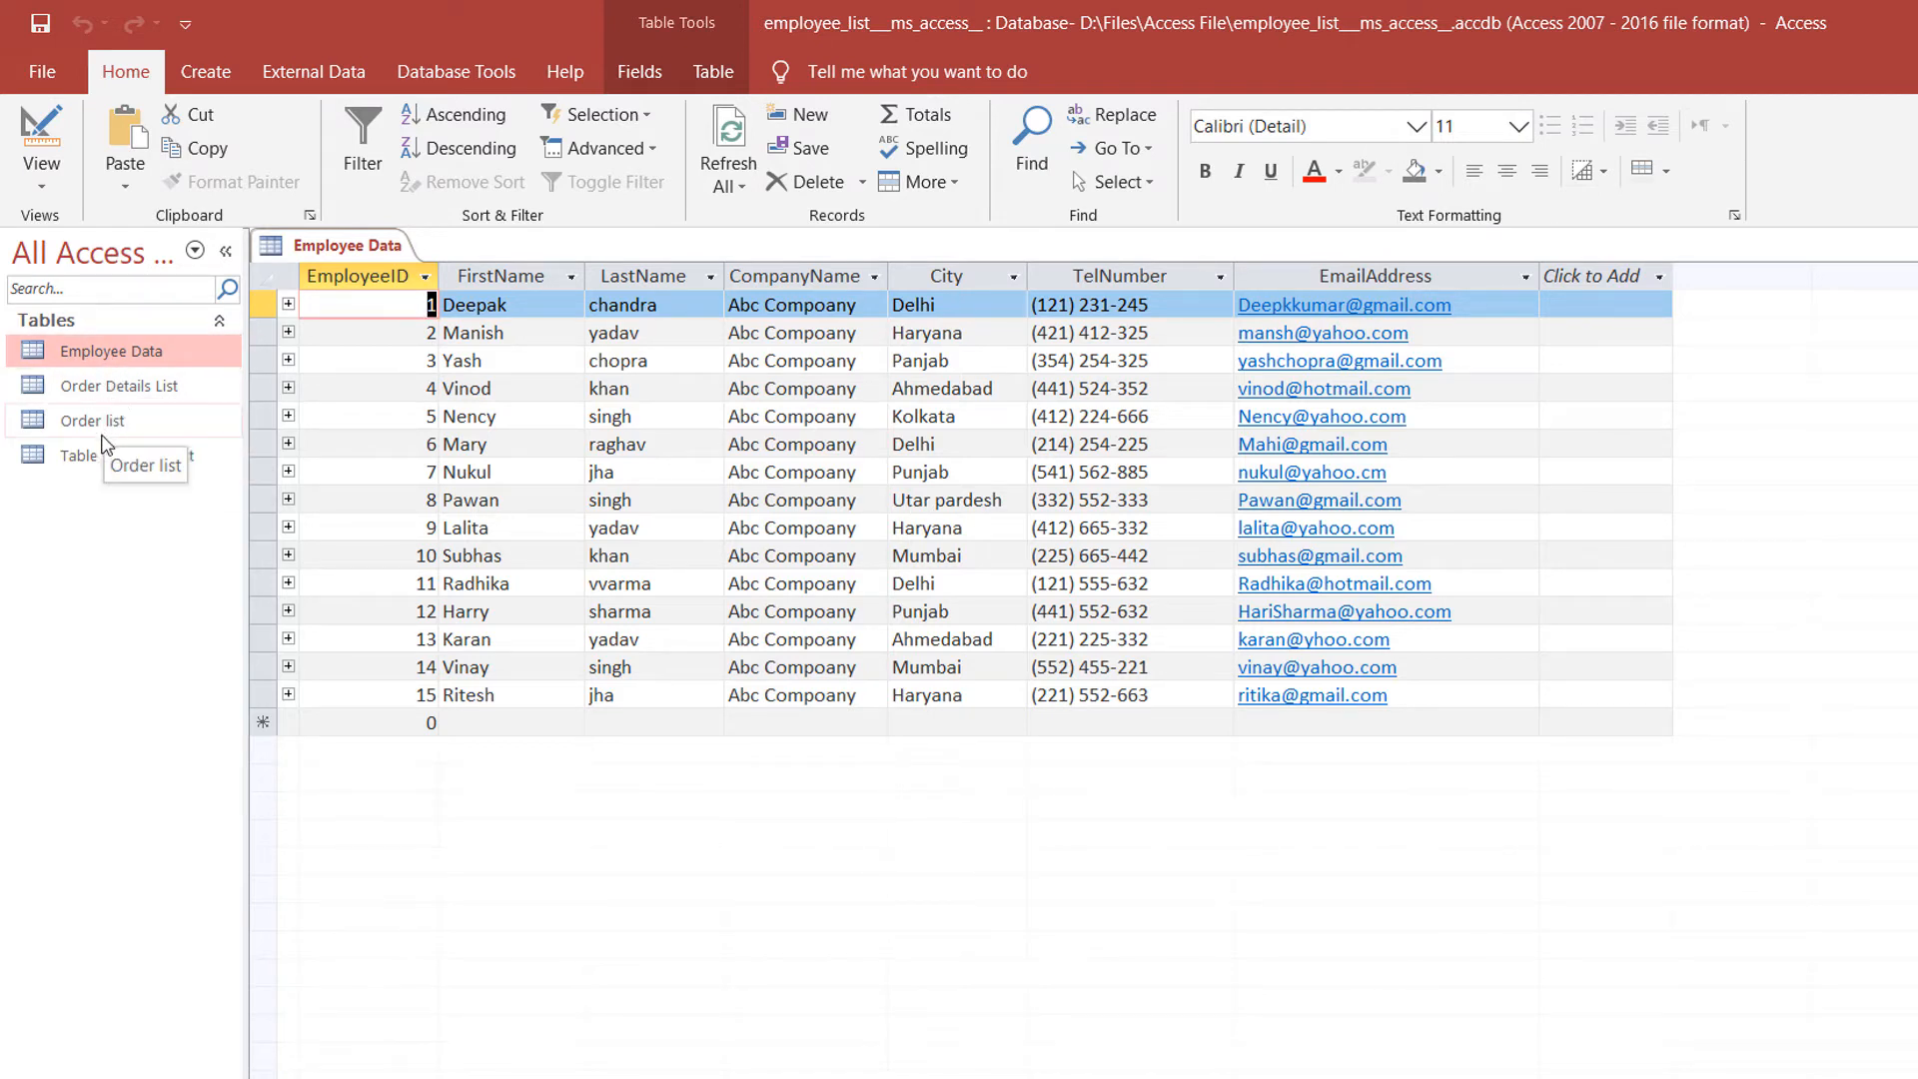
click(166, 359)
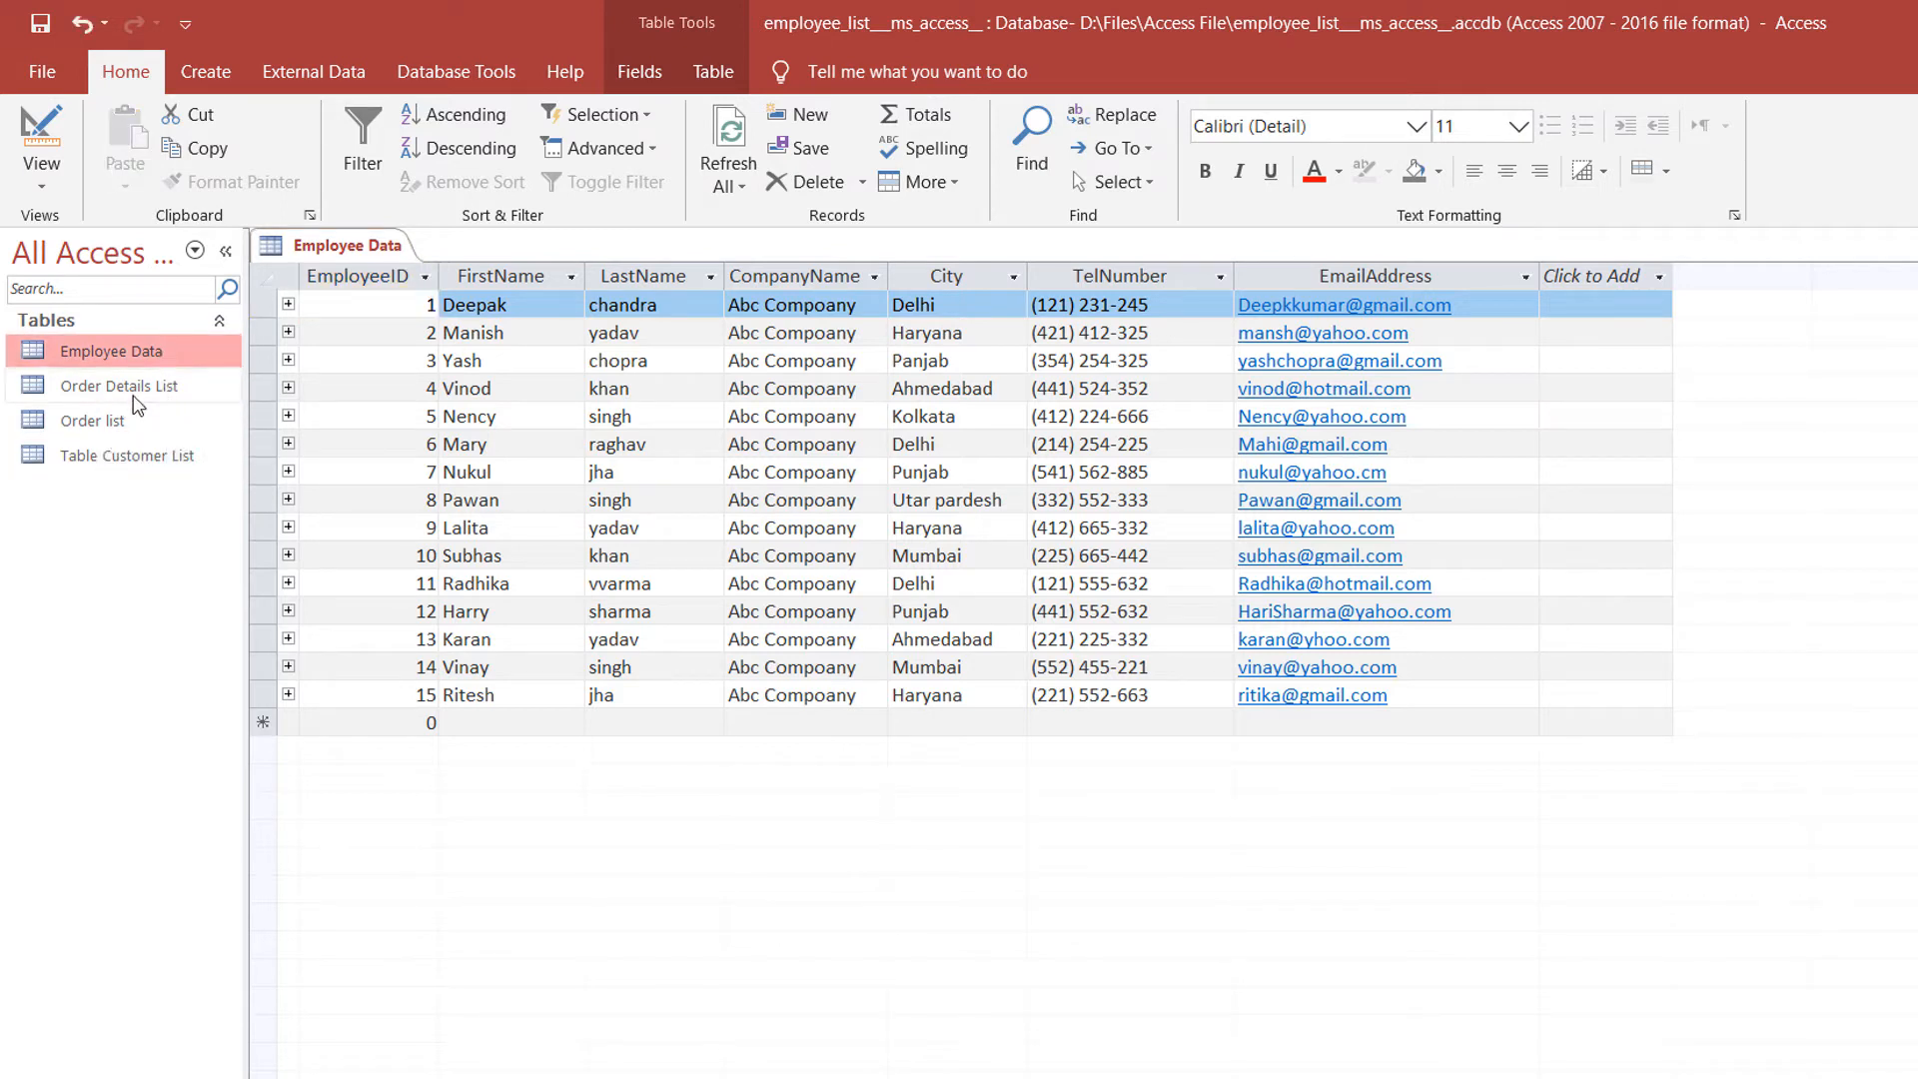
click(122, 454)
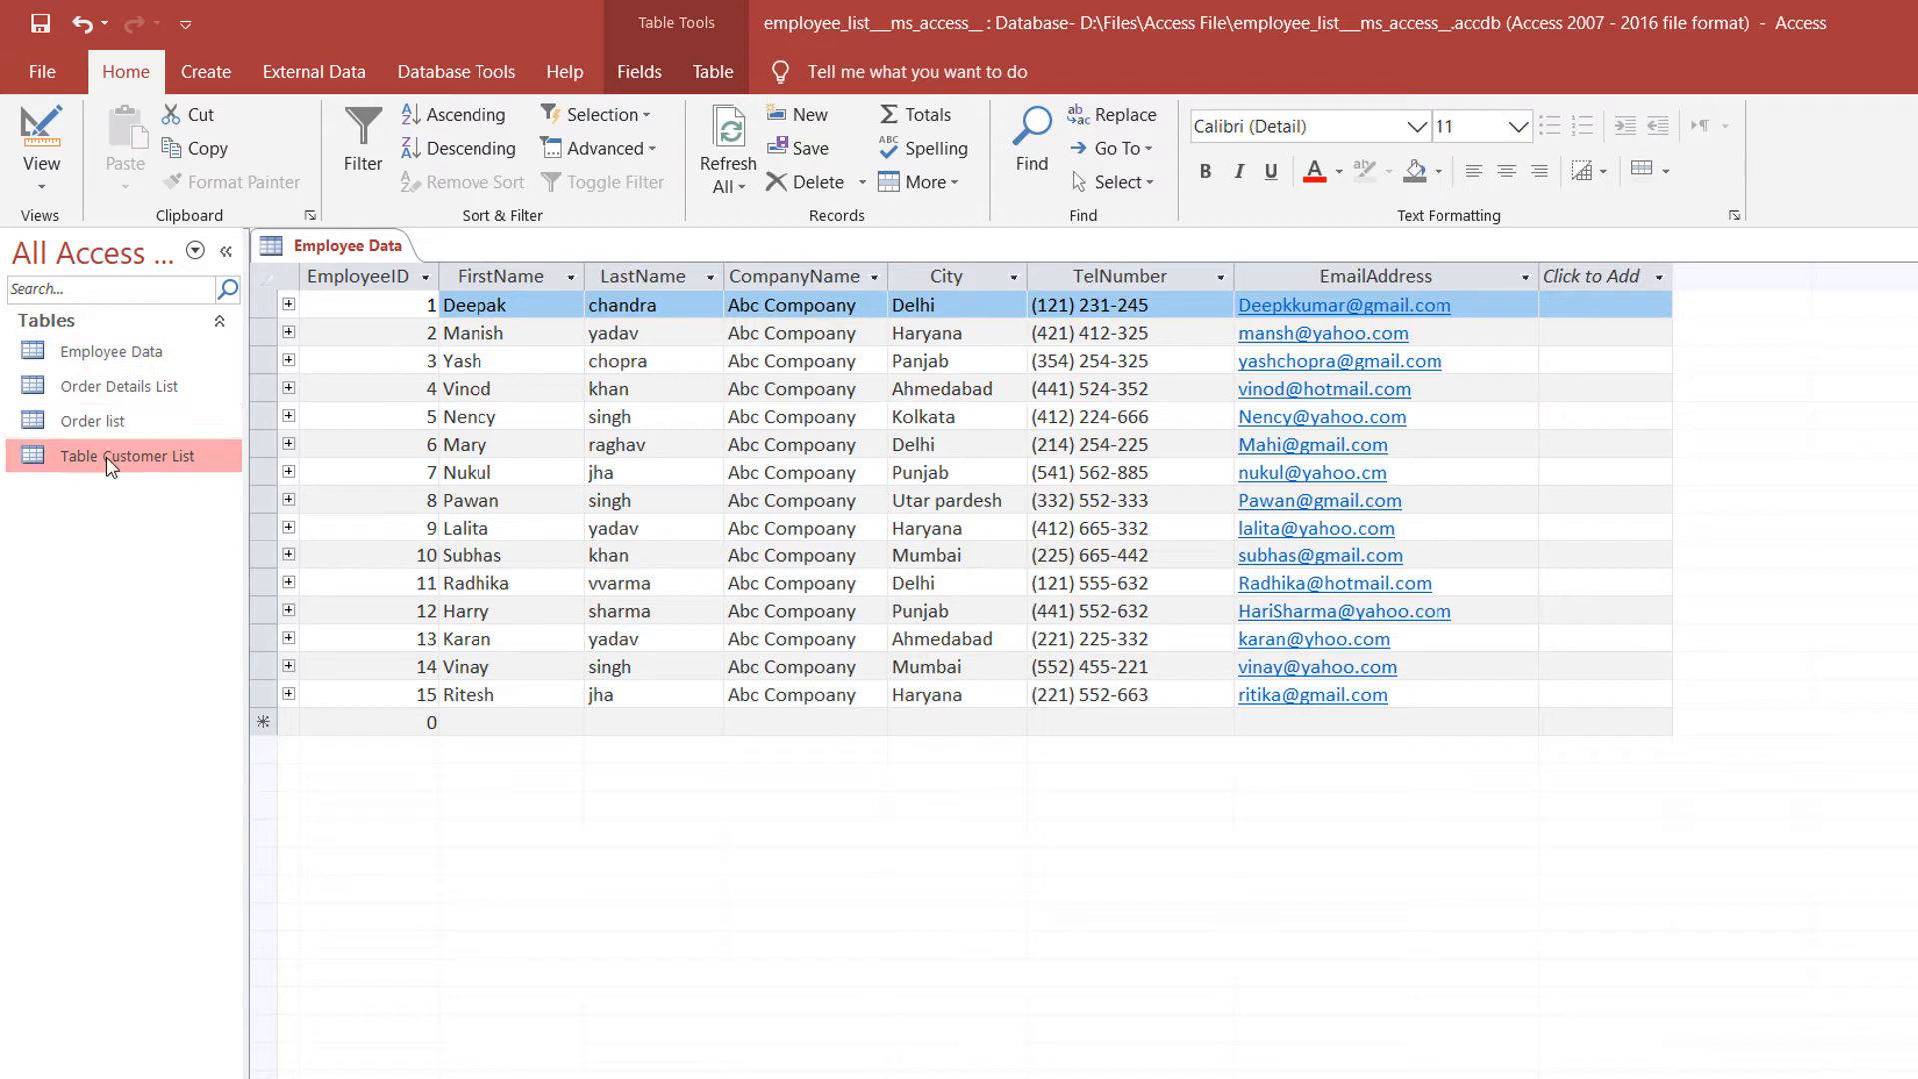
click(94, 425)
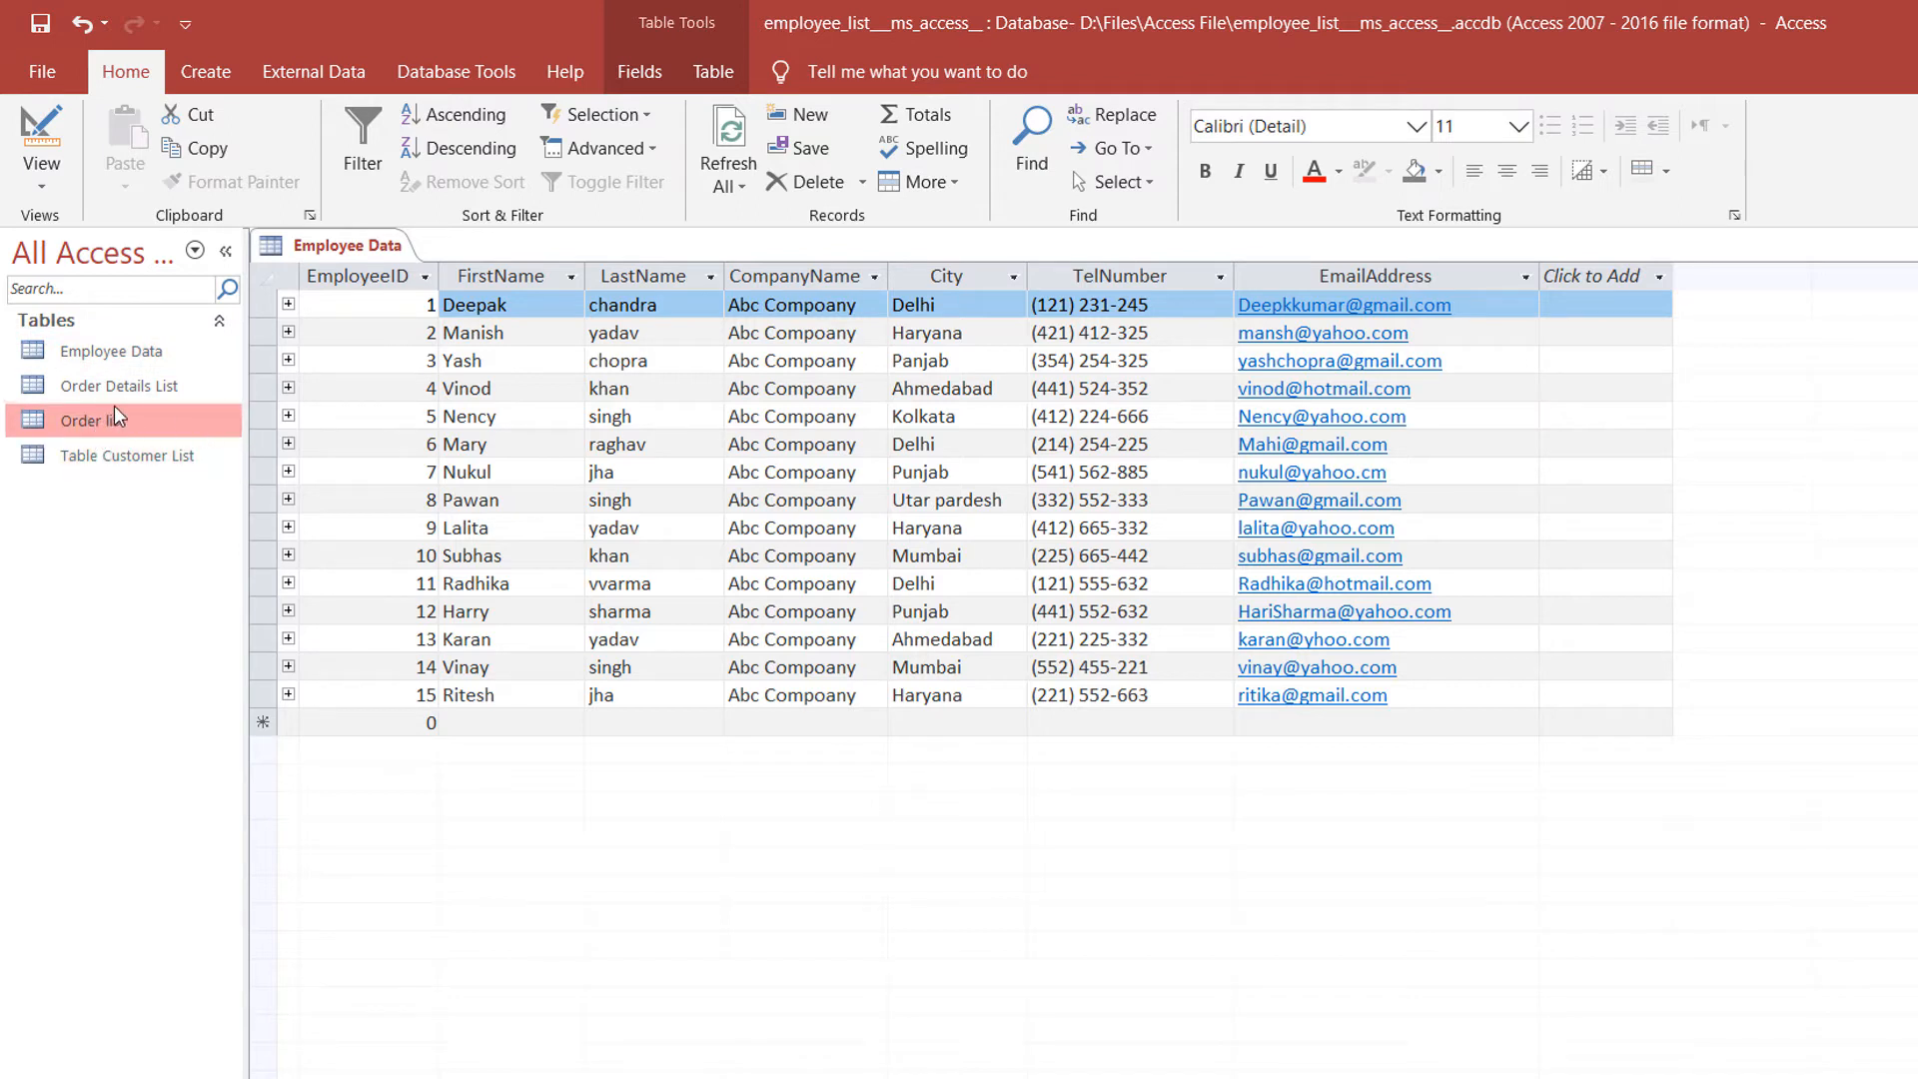
click(121, 390)
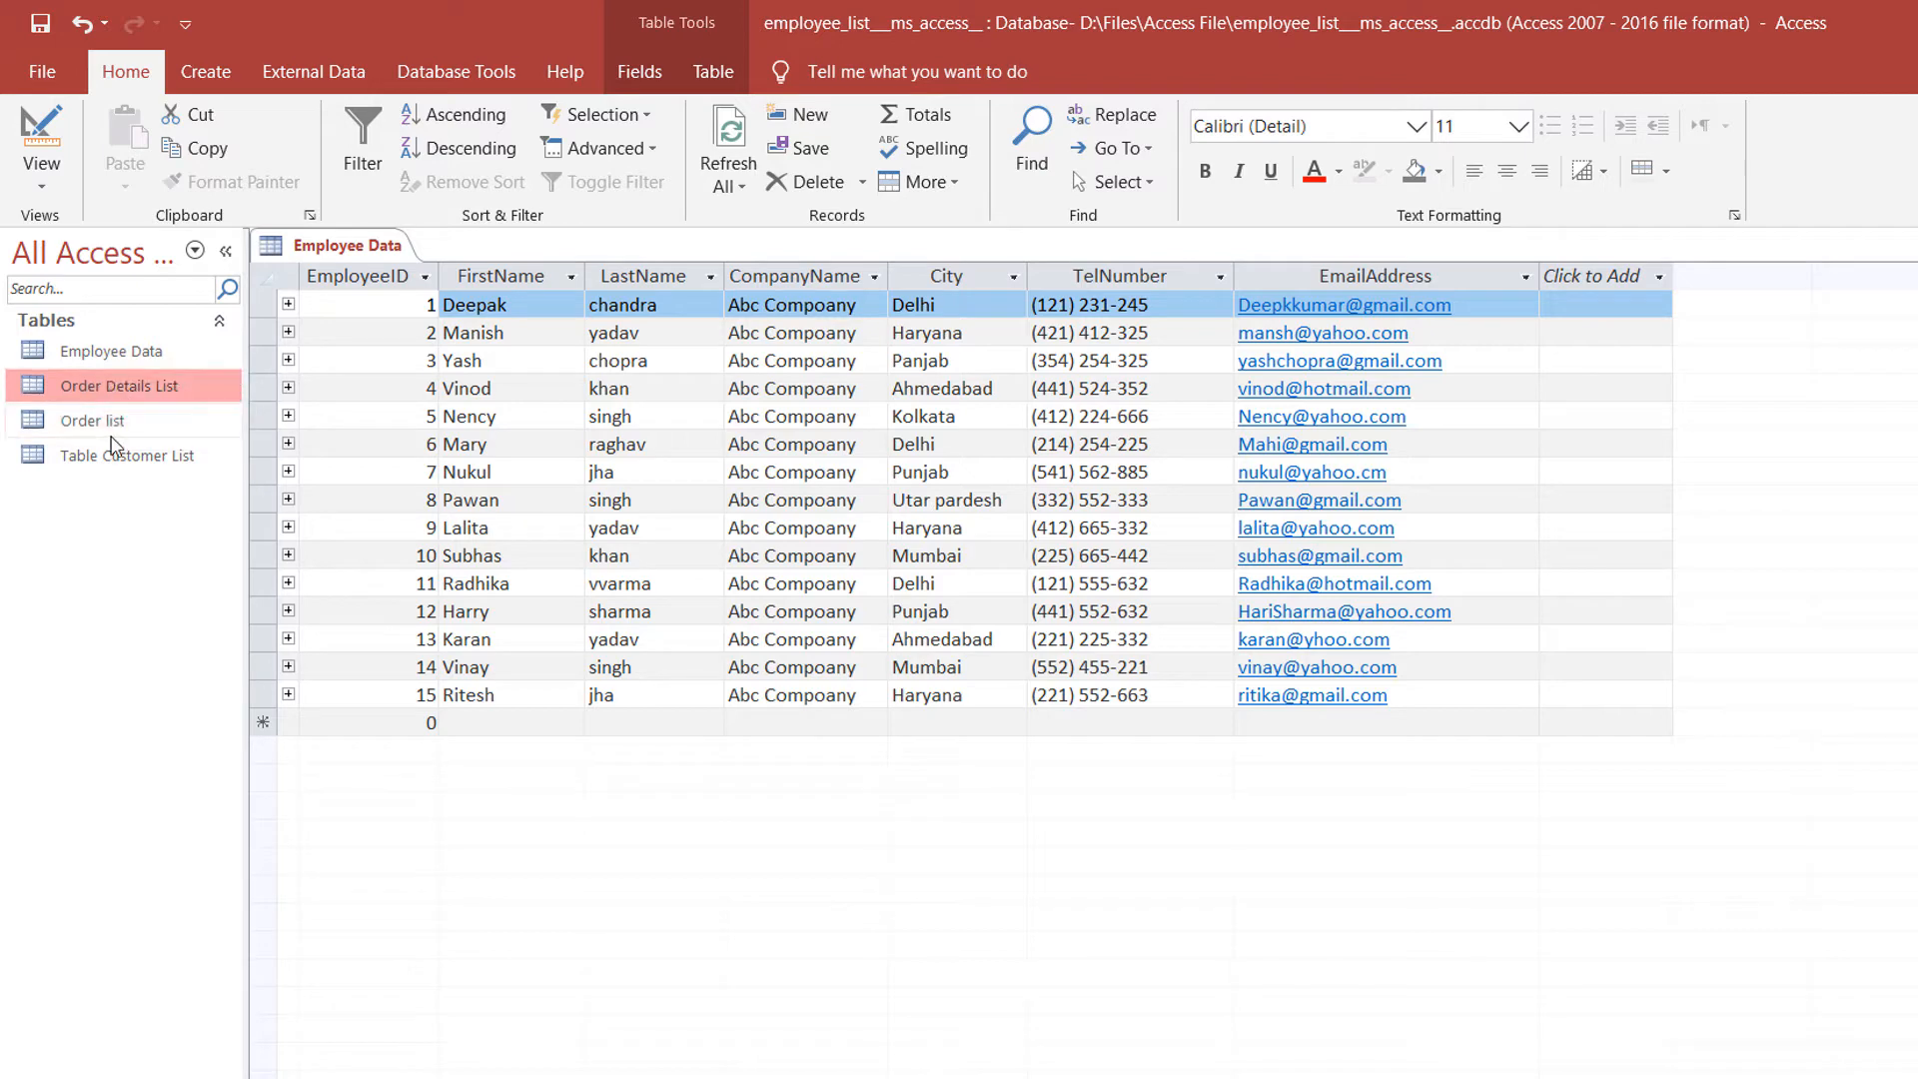
click(116, 352)
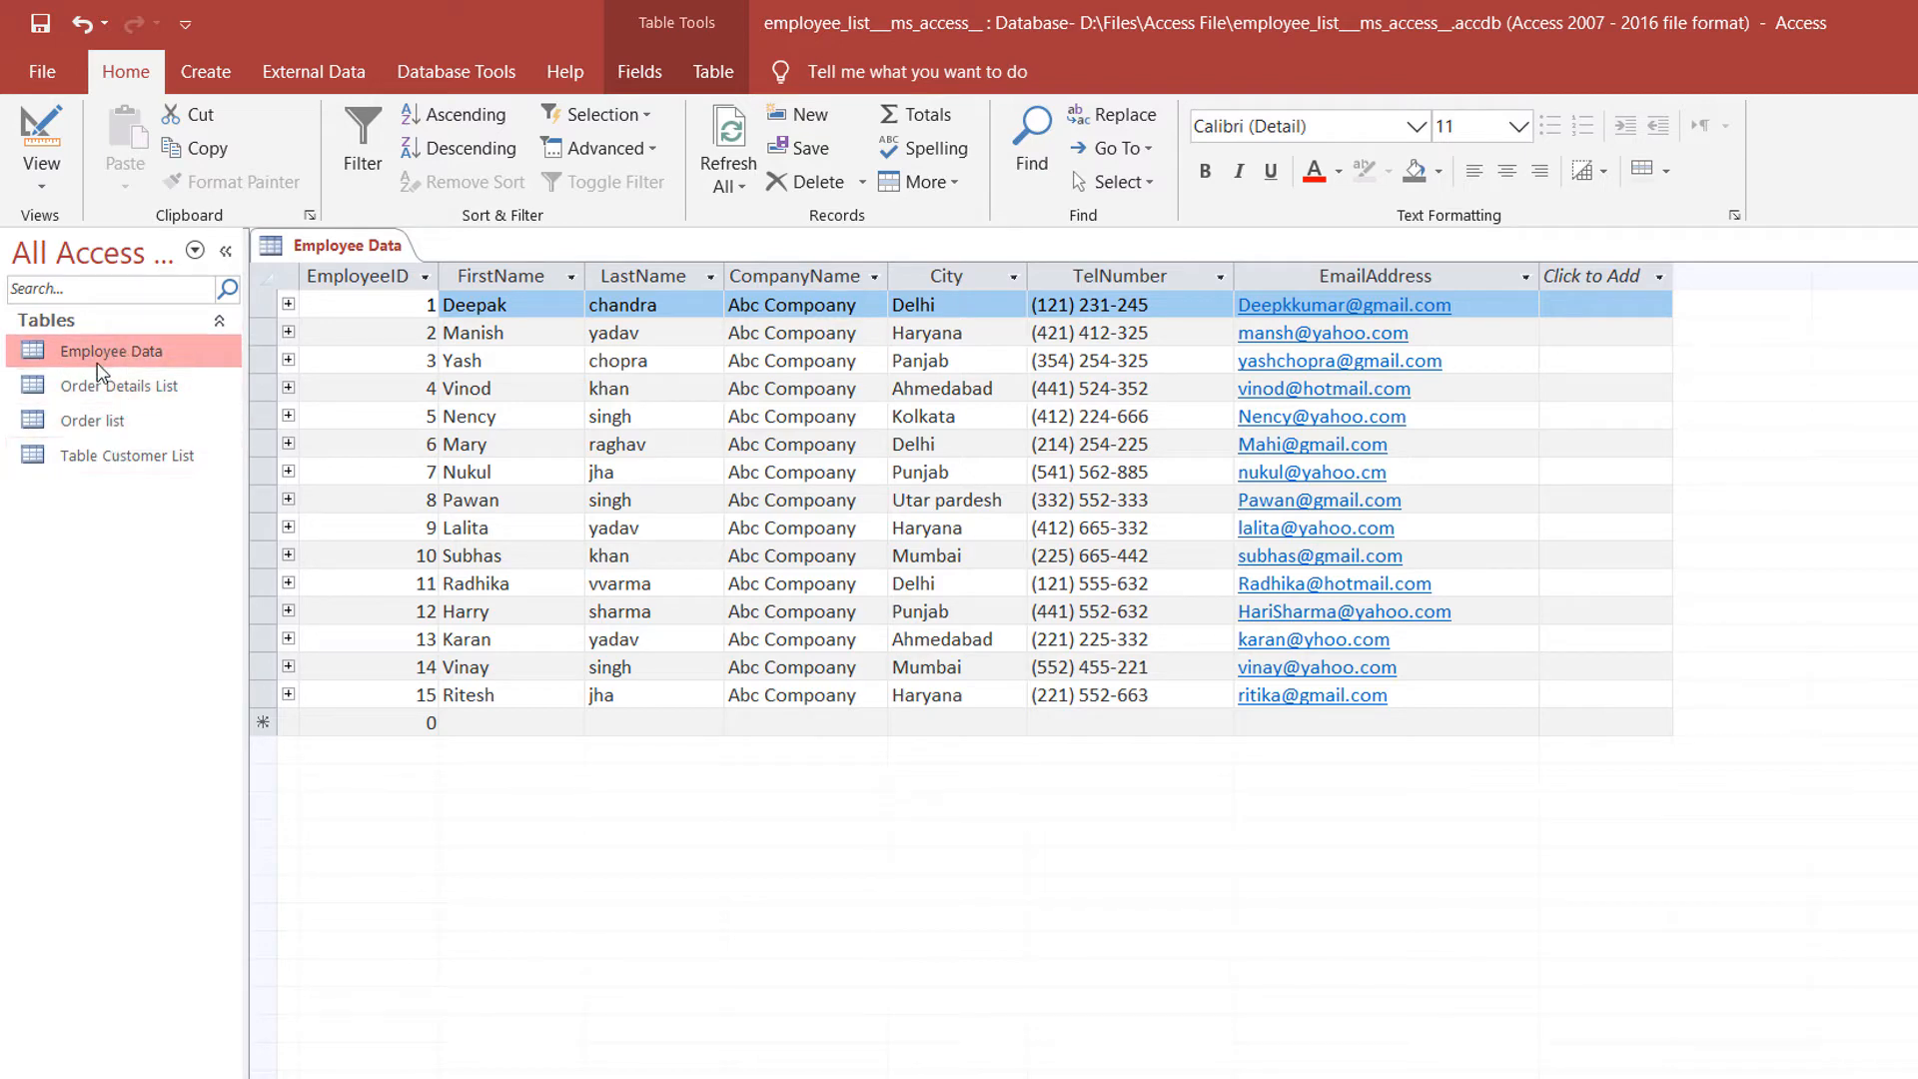
Expand the first employee's related records down to order details once more, collapse them, and close the Employee Data table.
click(288, 304)
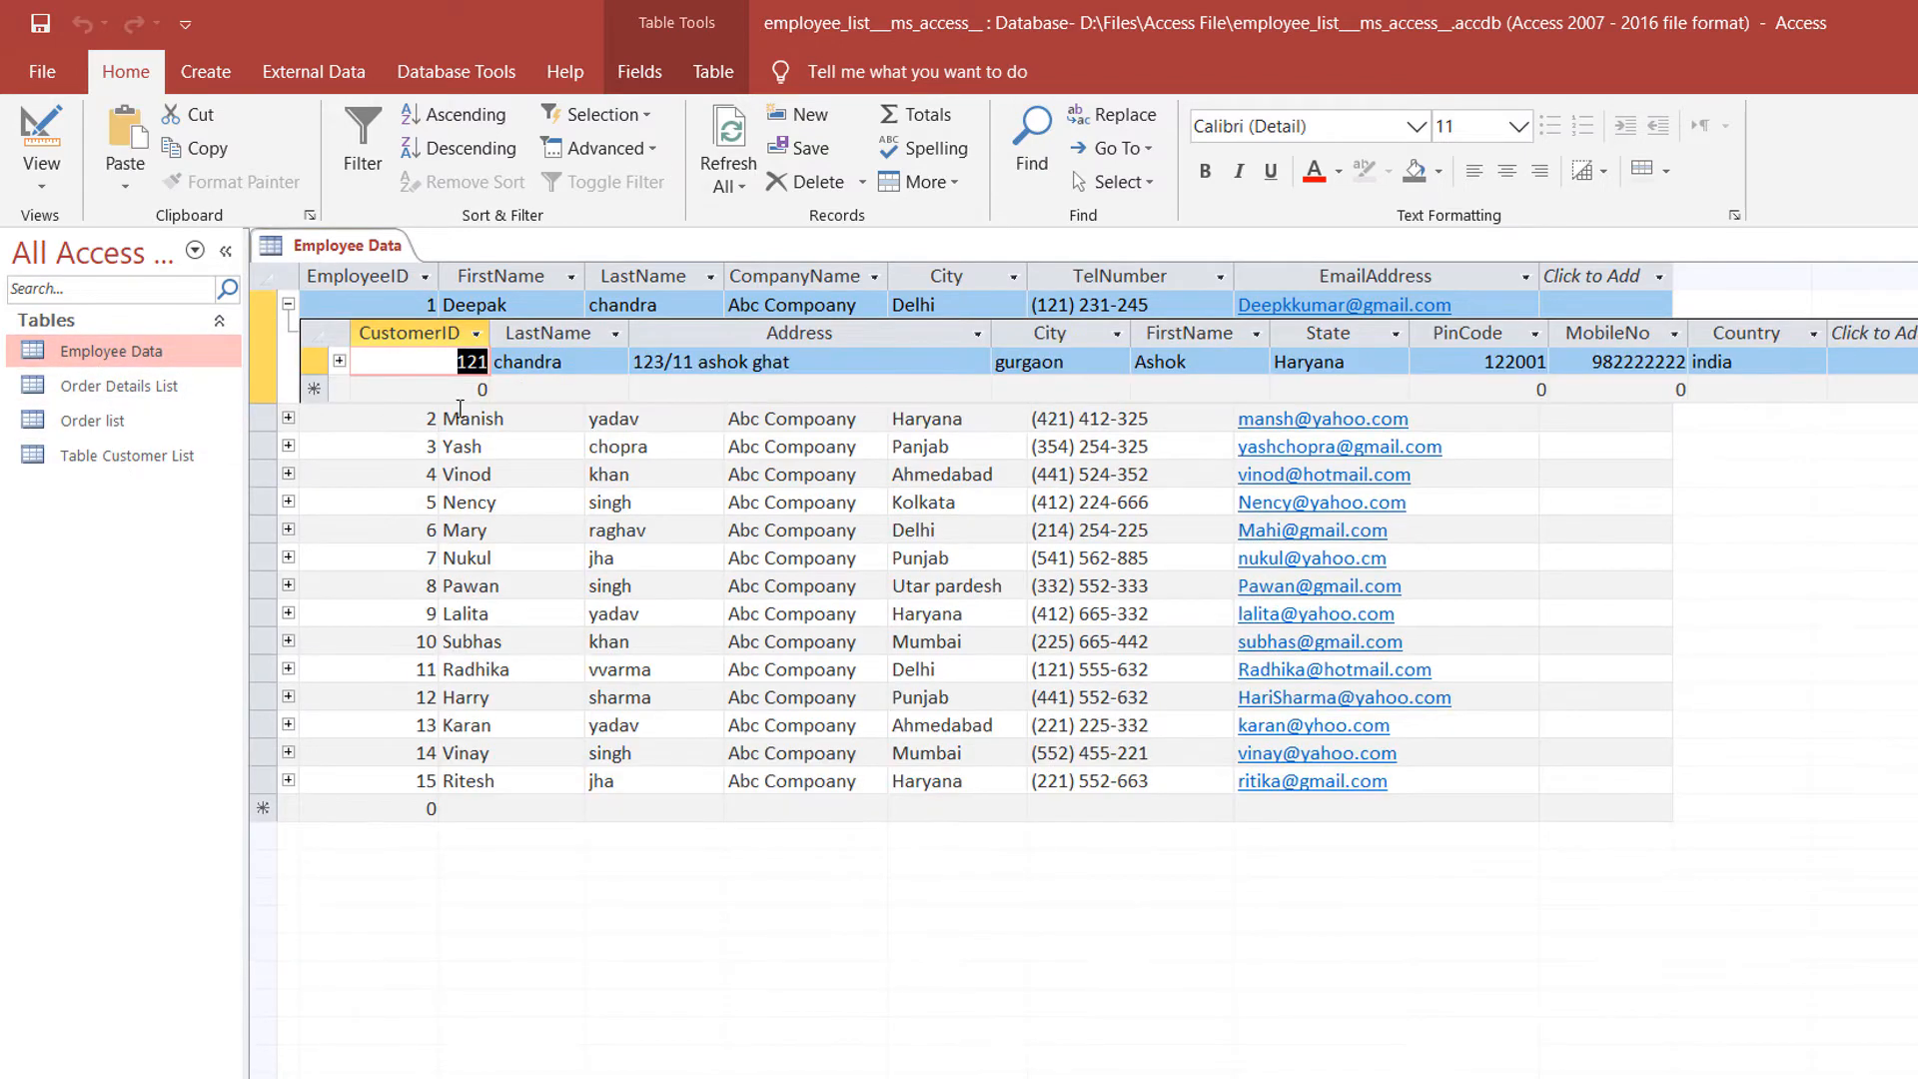
click(340, 361)
click(390, 417)
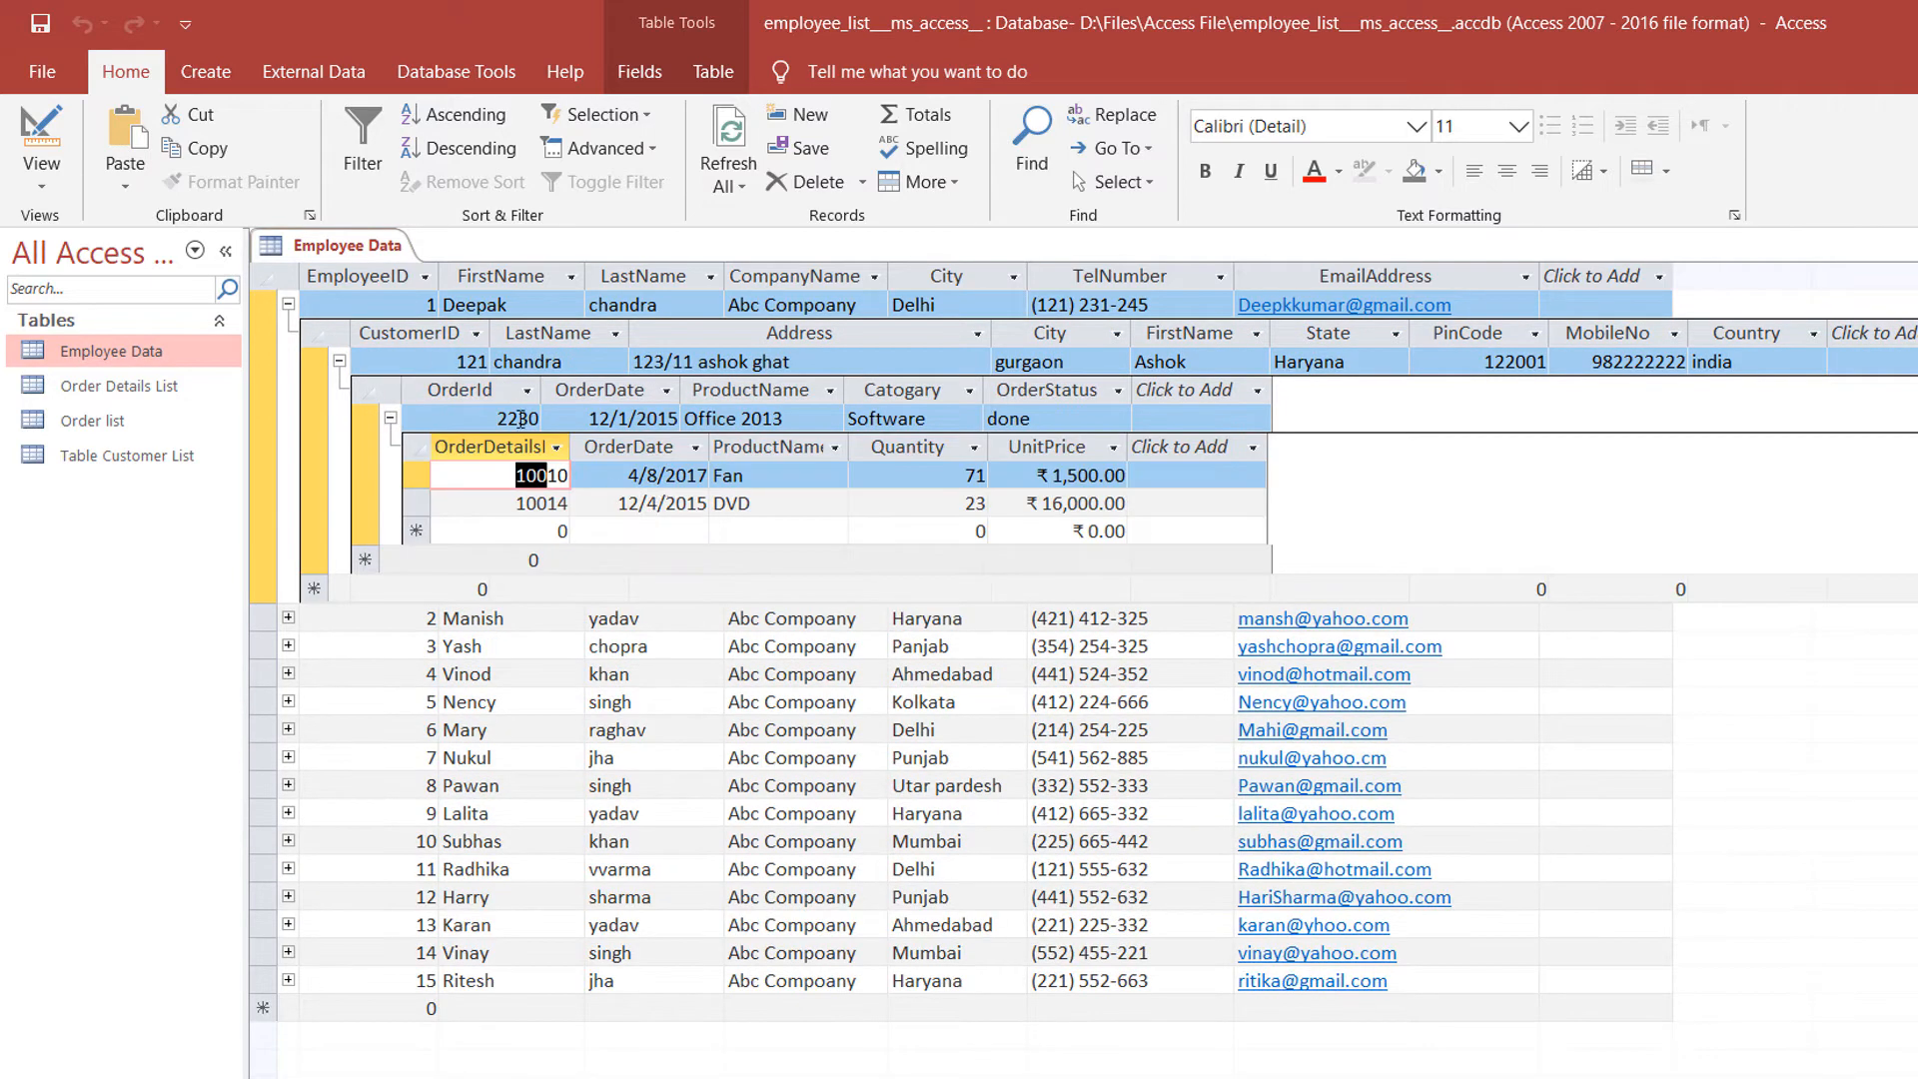
click(288, 304)
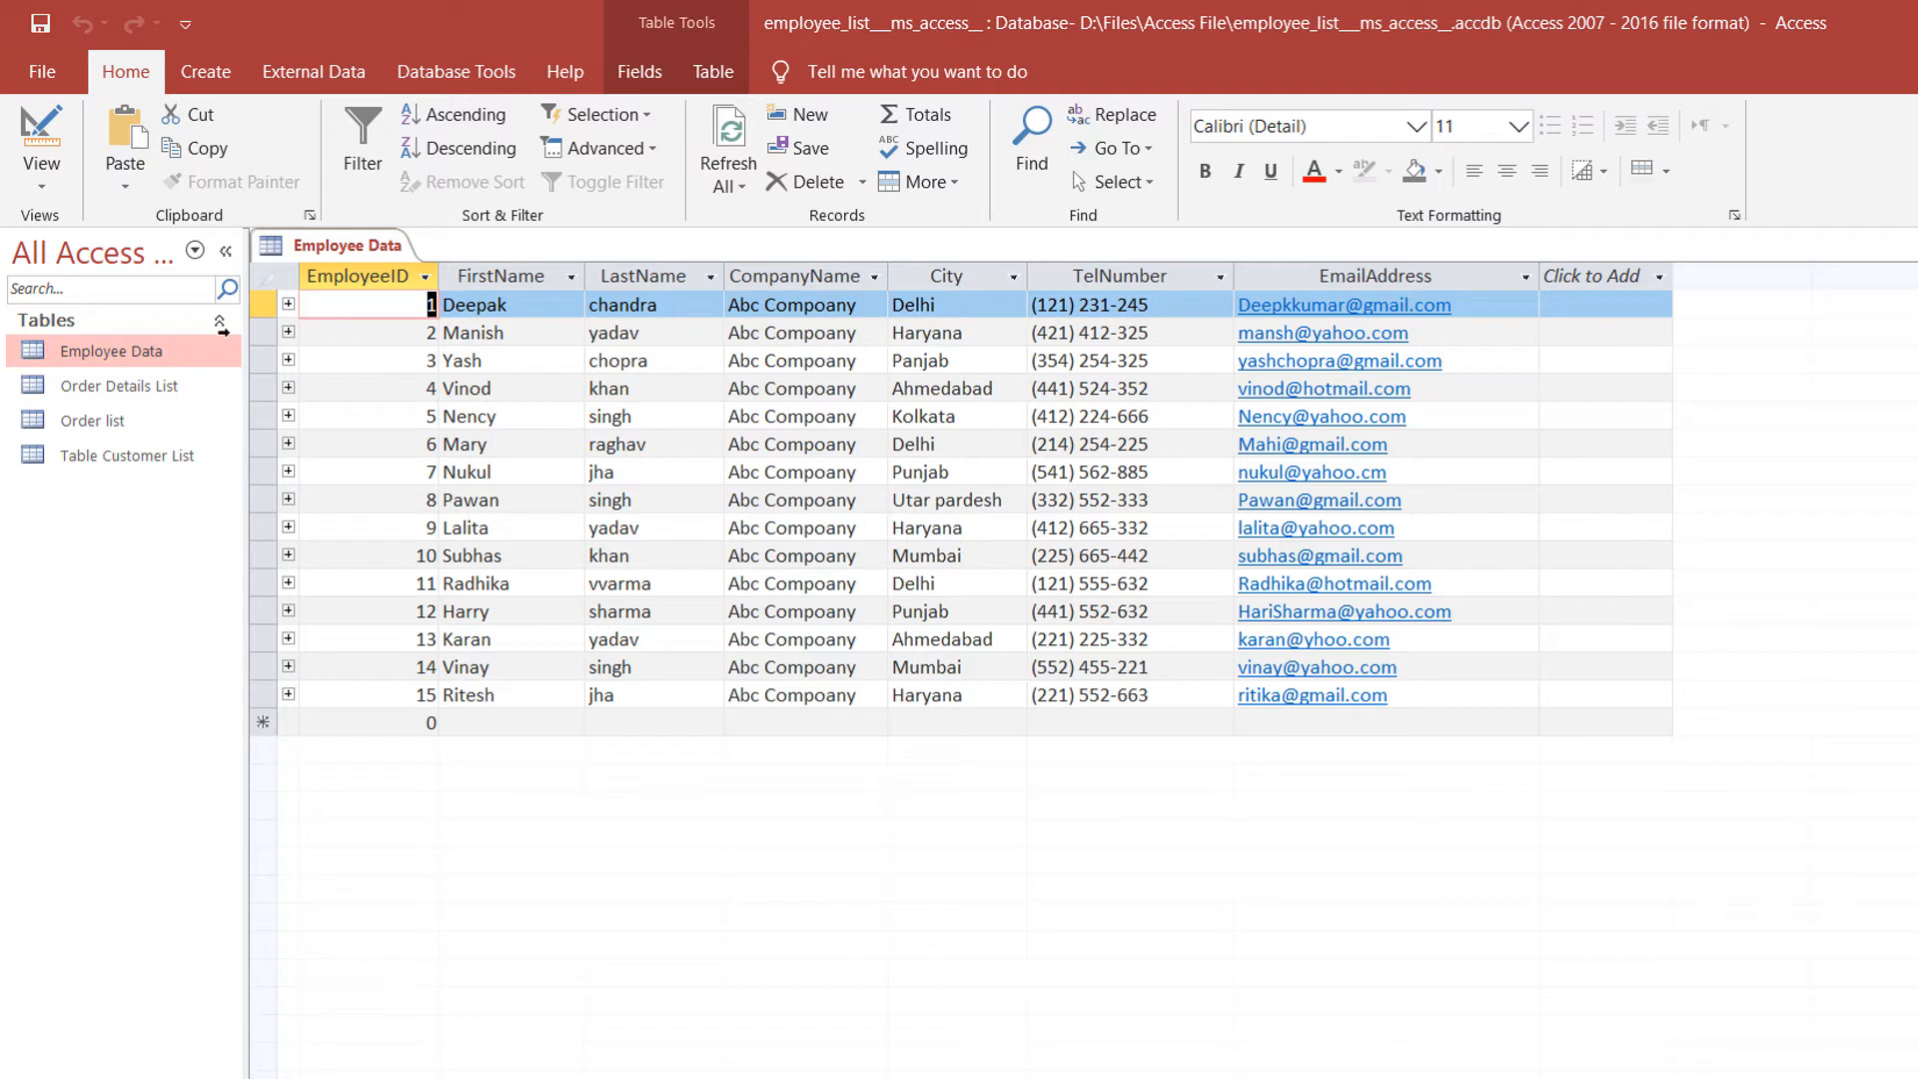
key(ctrl+w)
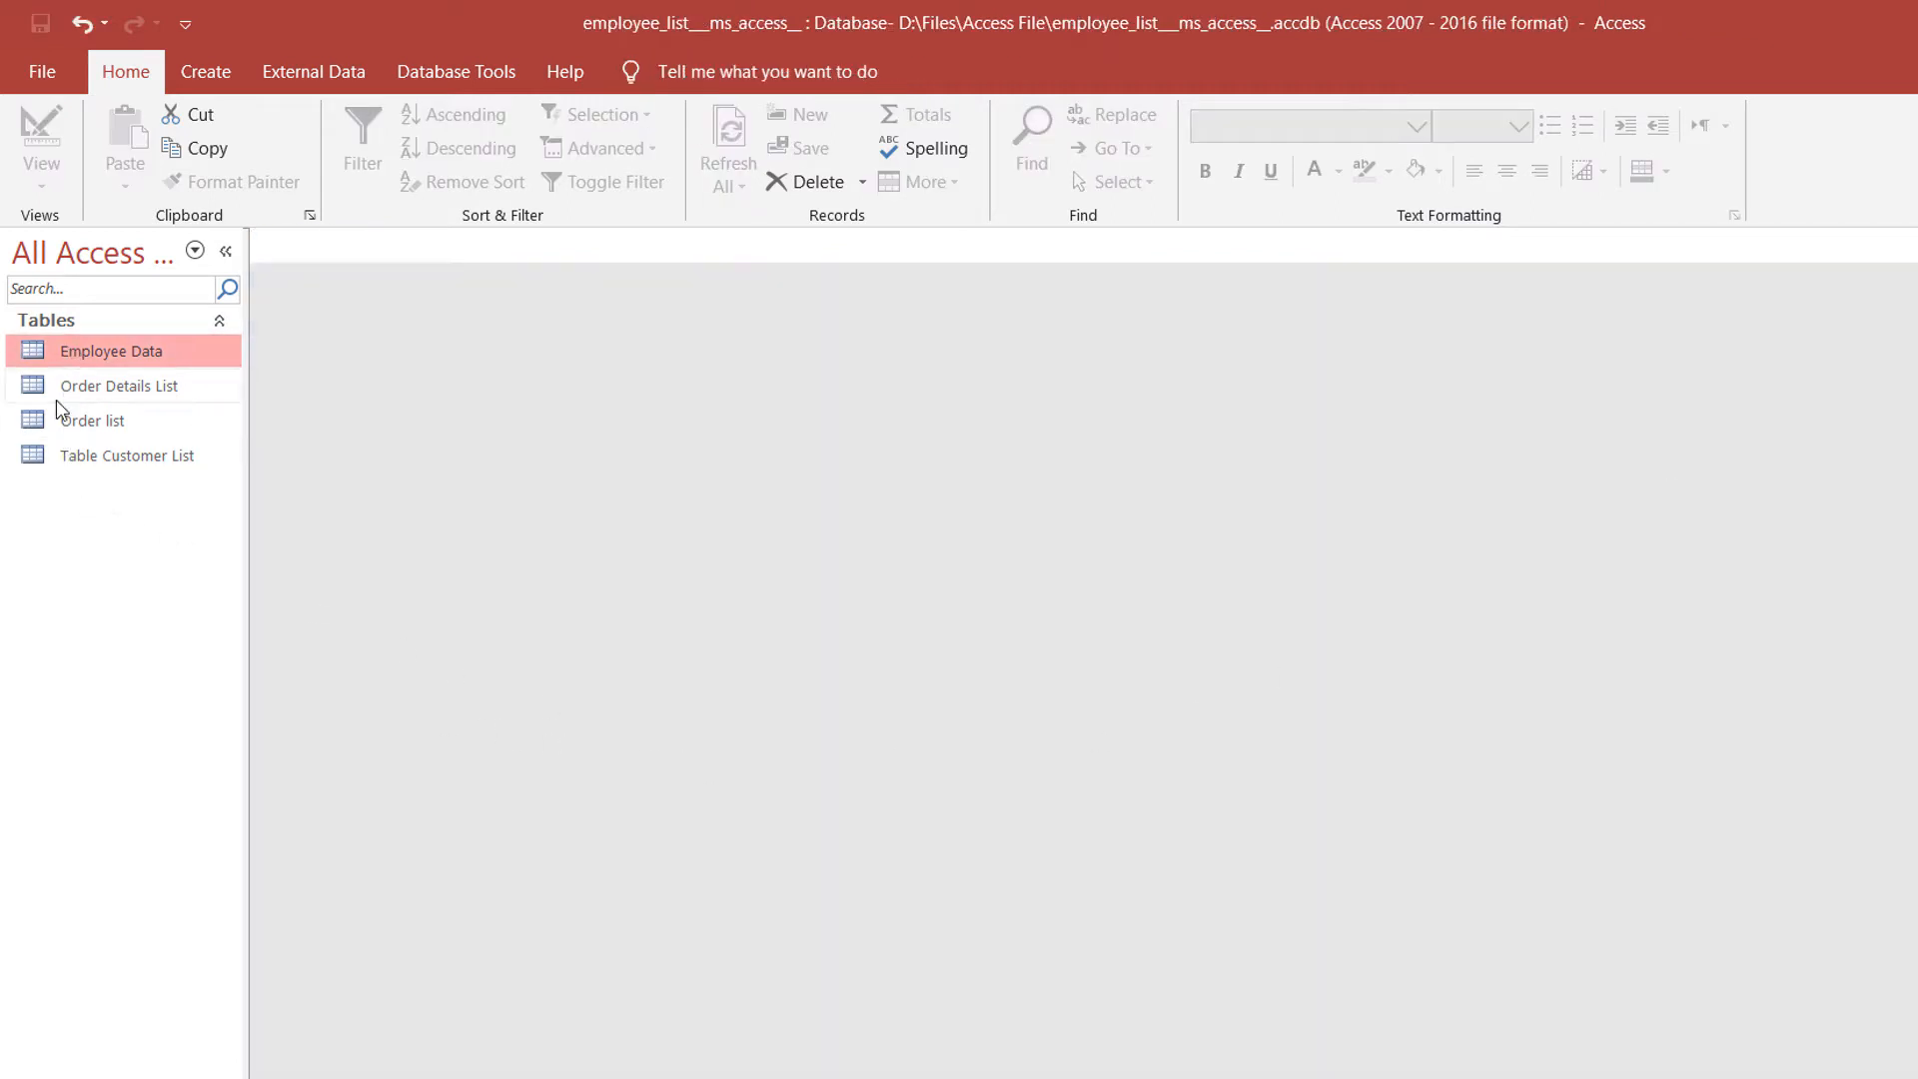
click(464, 74)
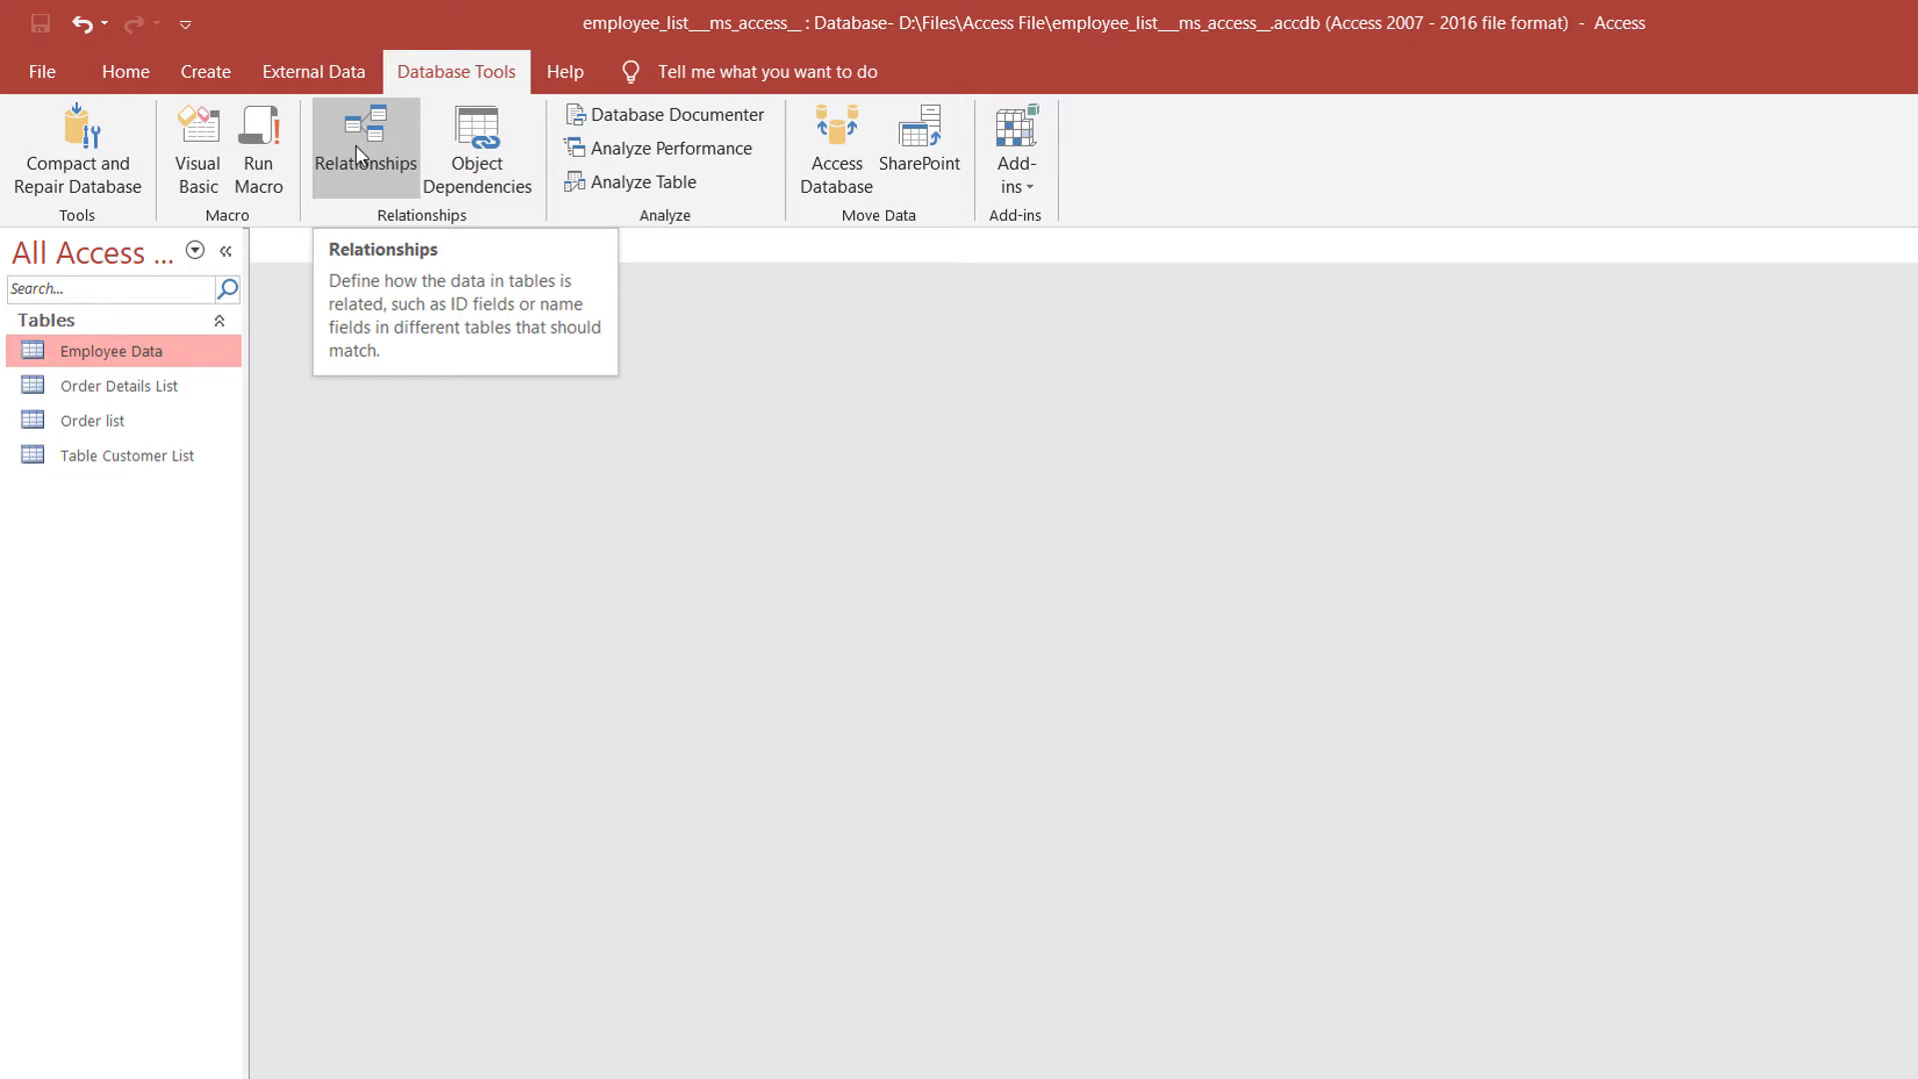
click(338, 166)
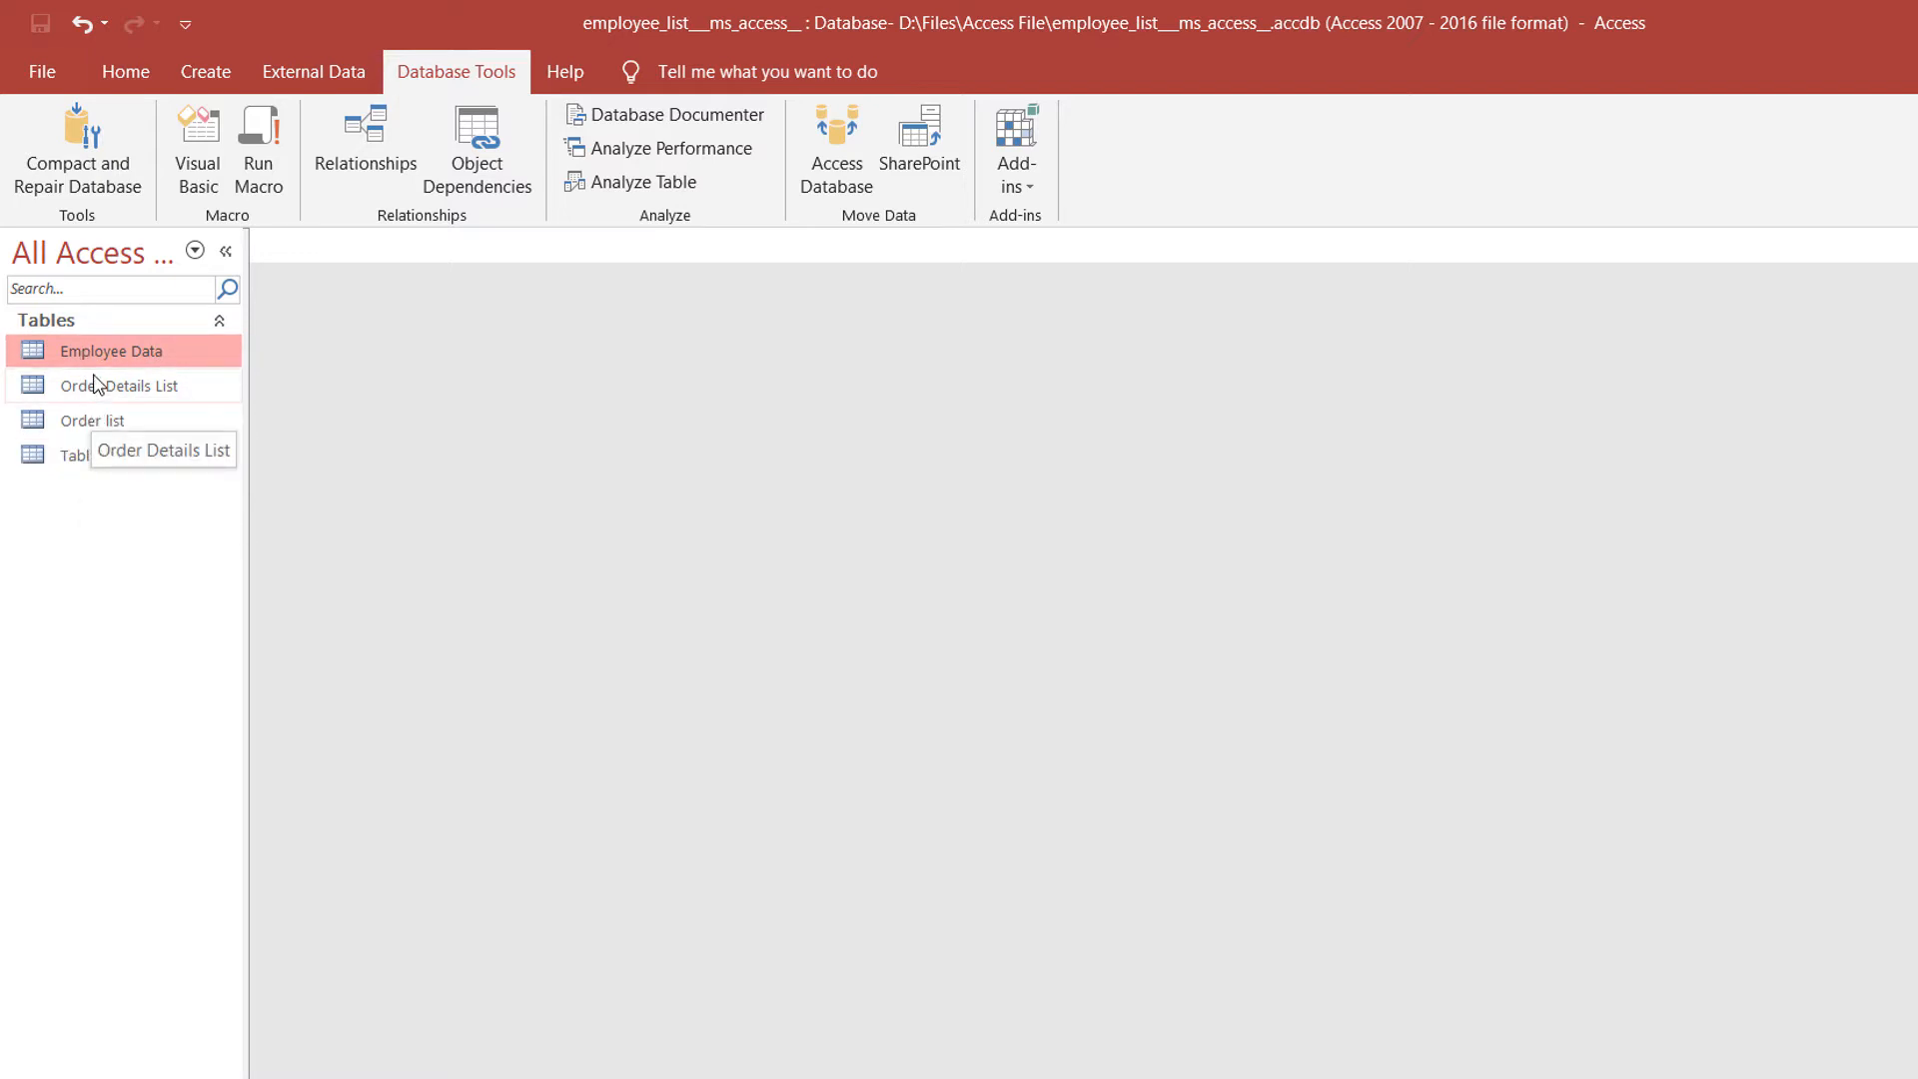
Reopen the Employee Data table and select its FirstName column.
double_click(108, 352)
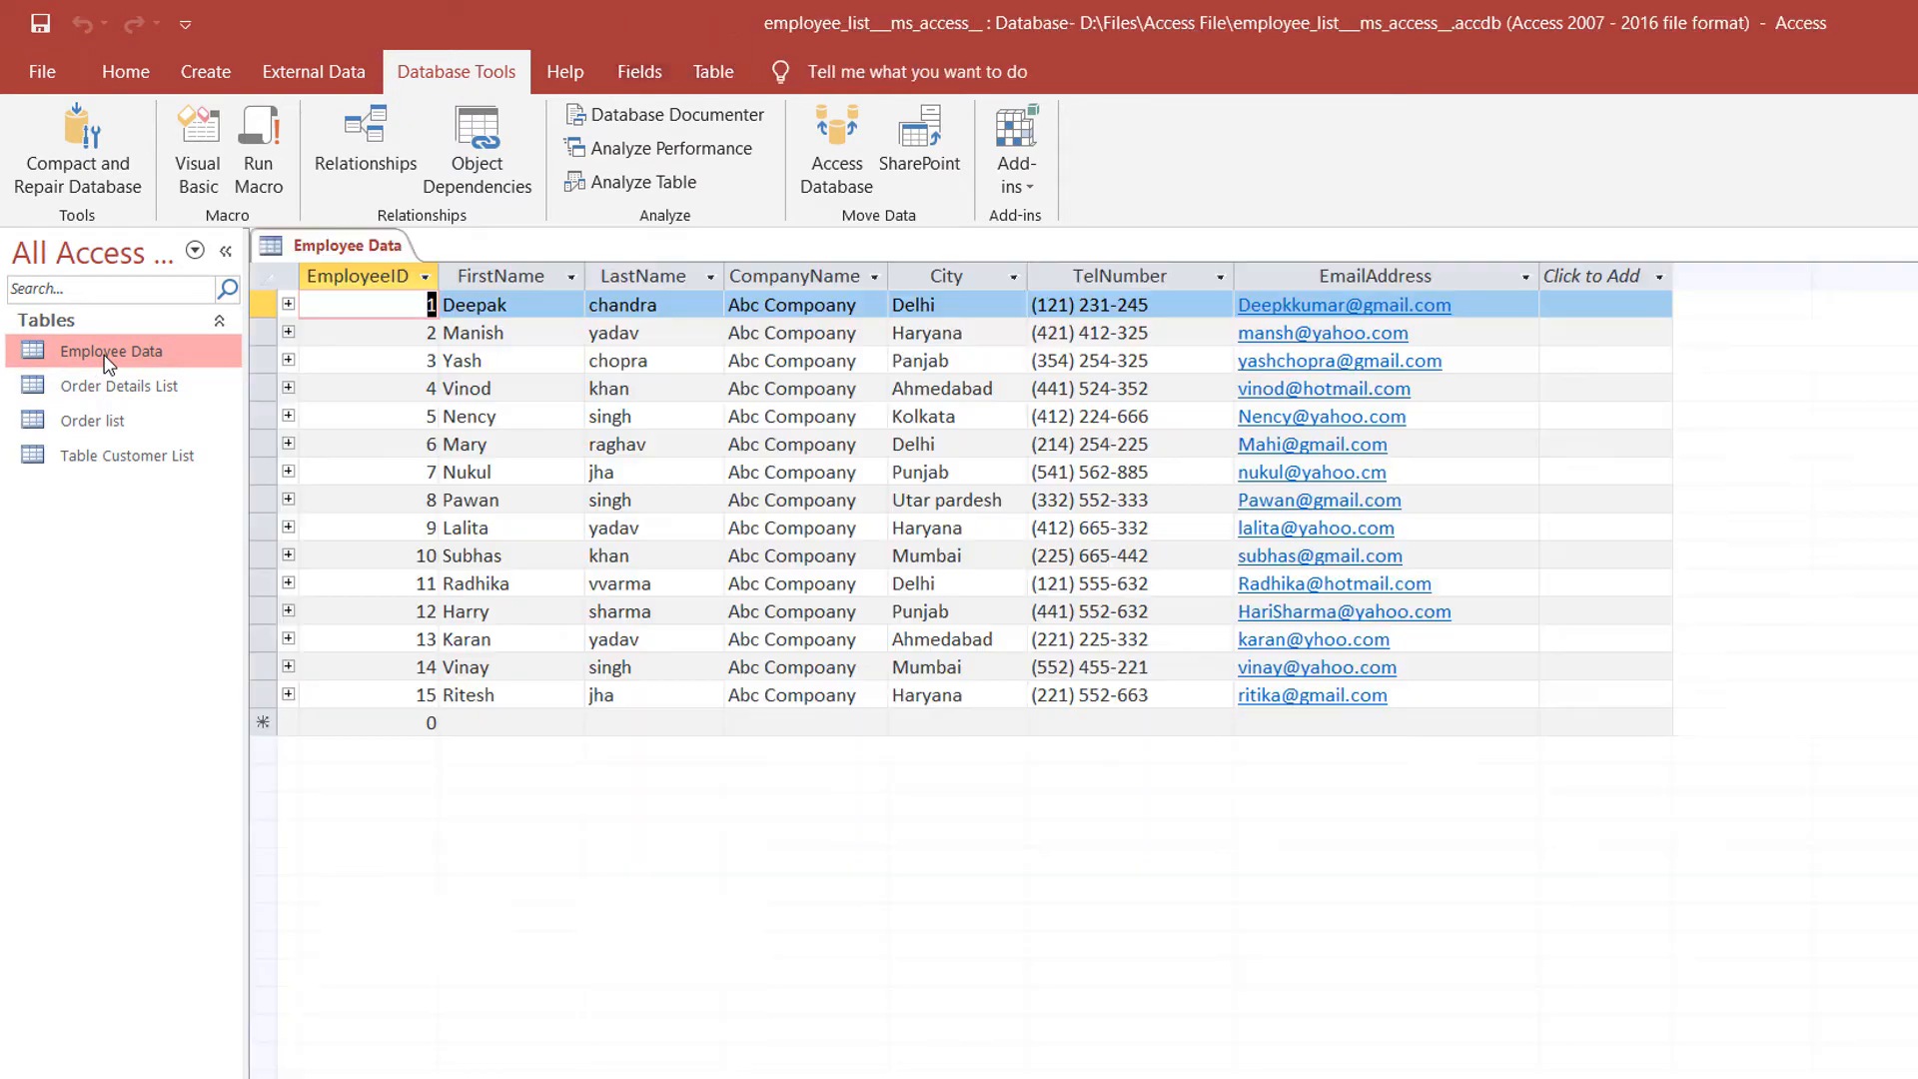
click(478, 269)
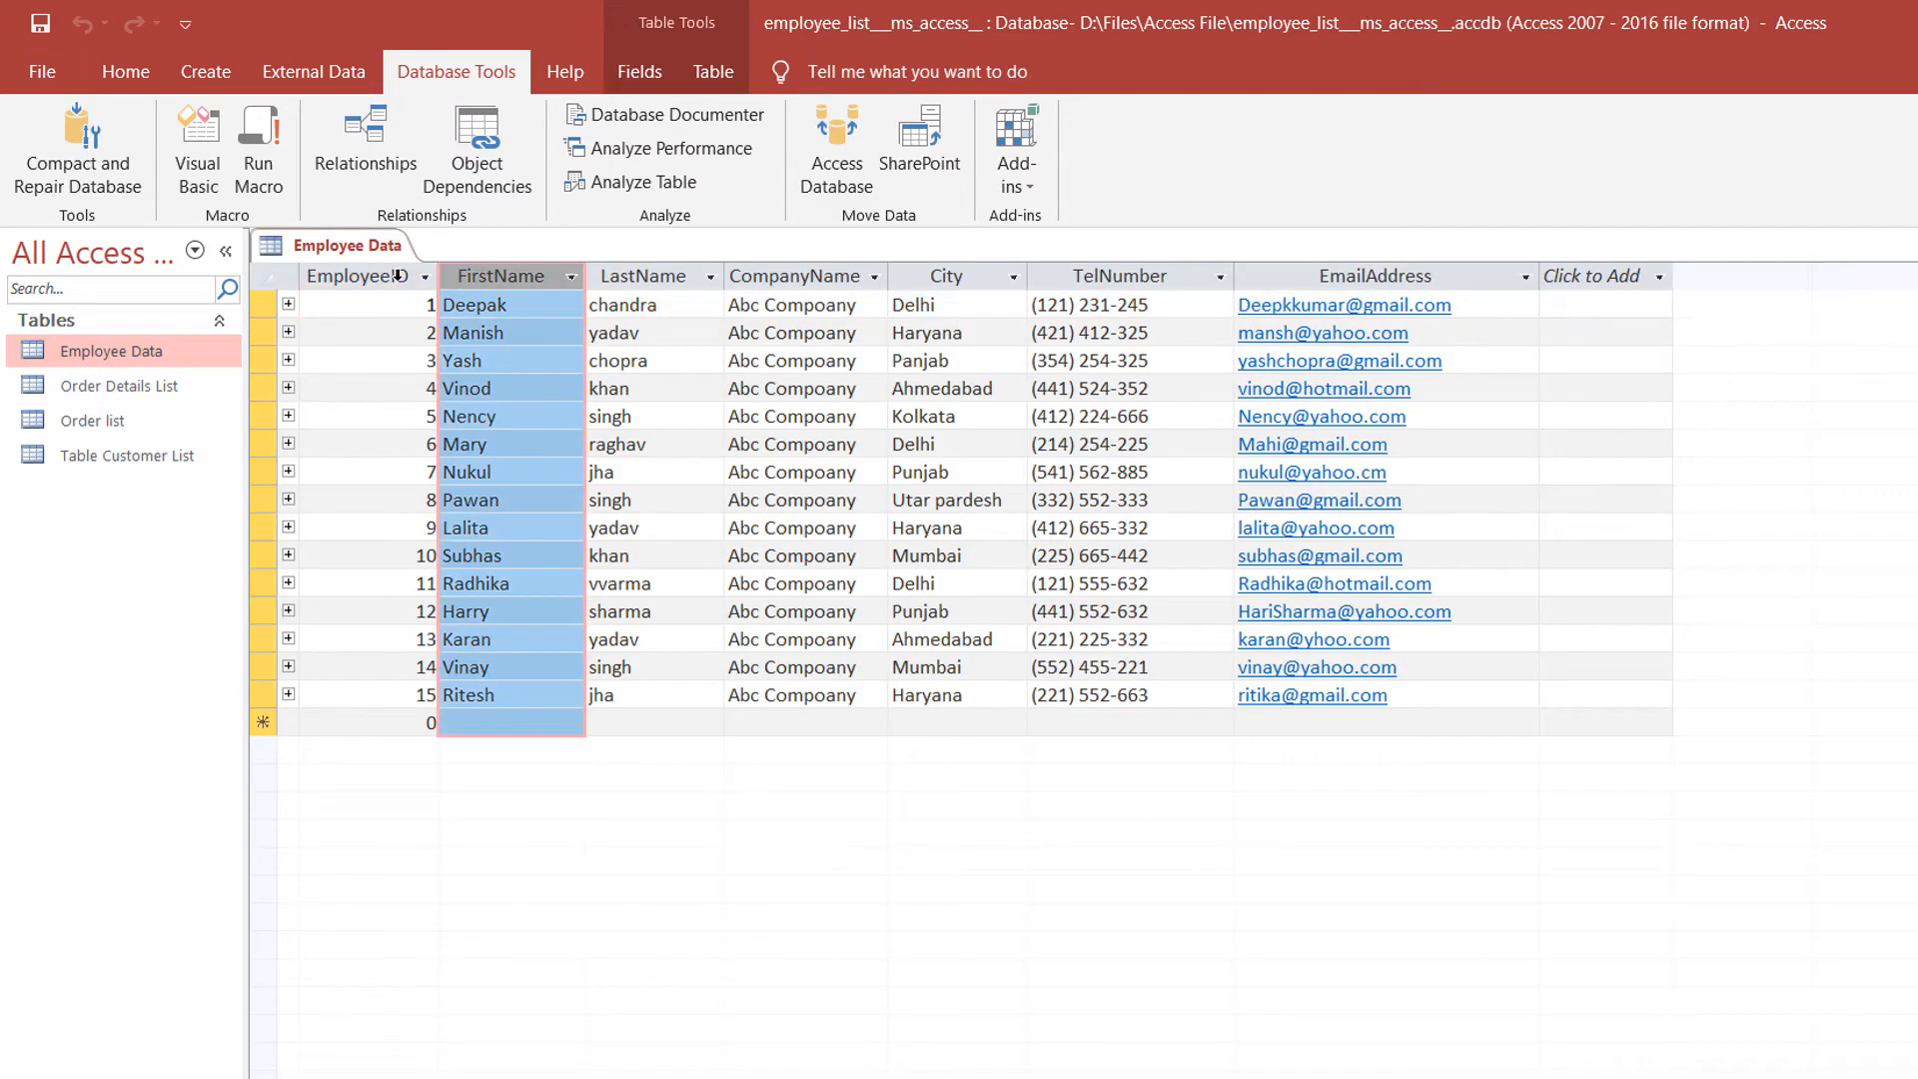
Examine the columns of the Employee Data, Order Details List and Table Customer List tables, and close all three.
click(396, 271)
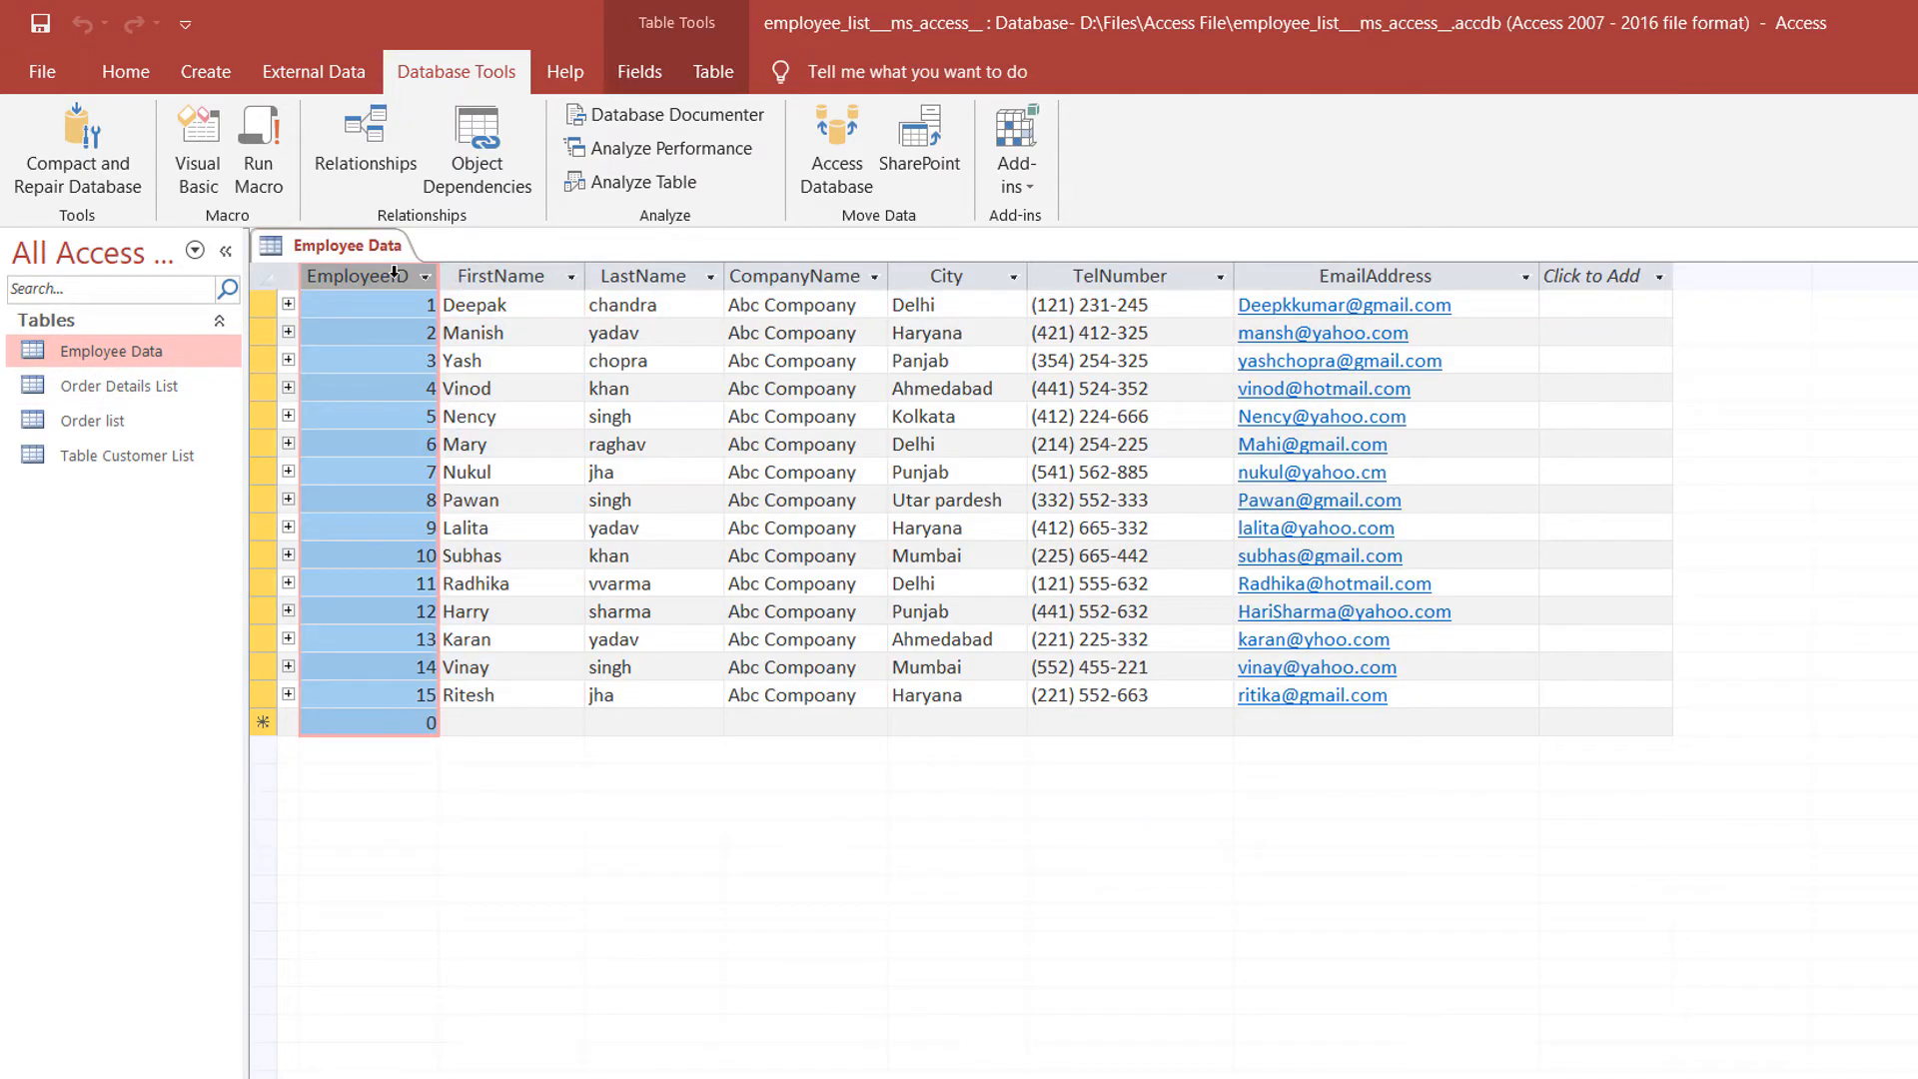
double_click(108, 393)
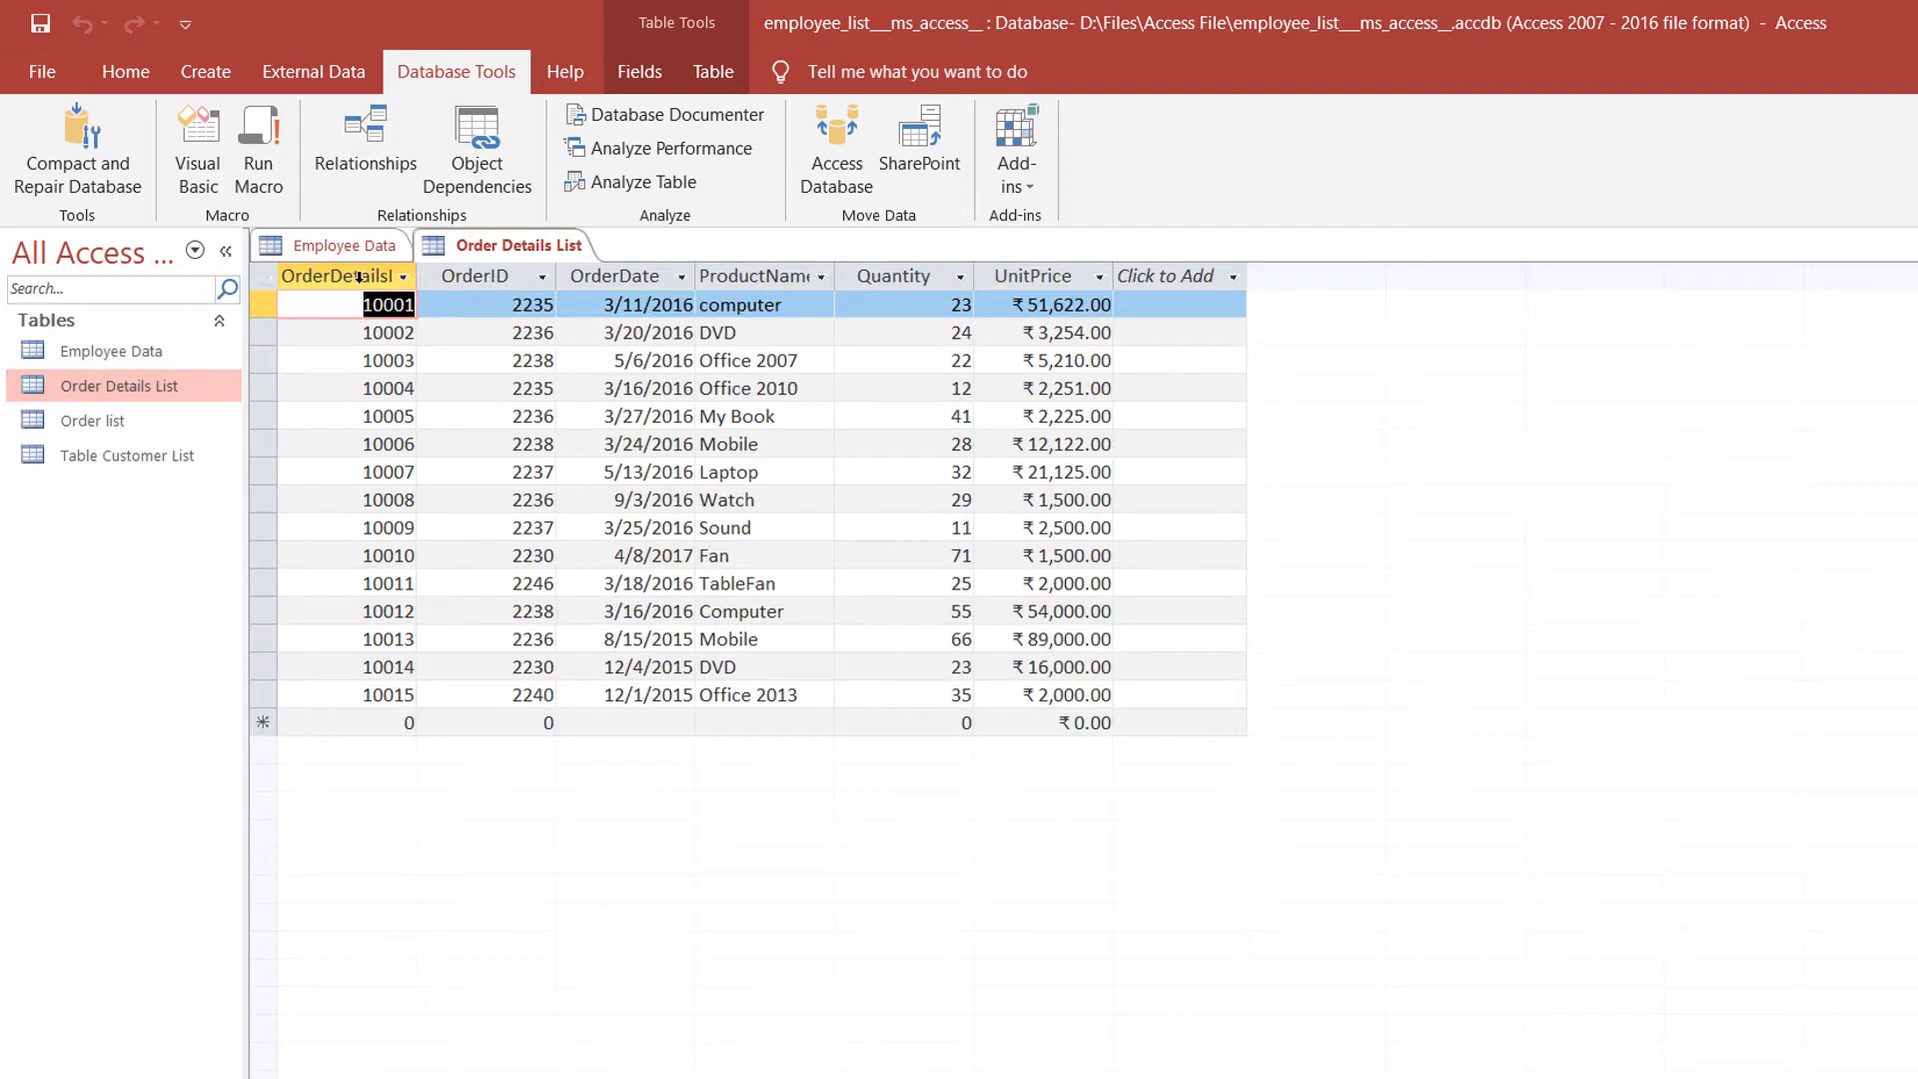
click(644, 275)
double_click(77, 455)
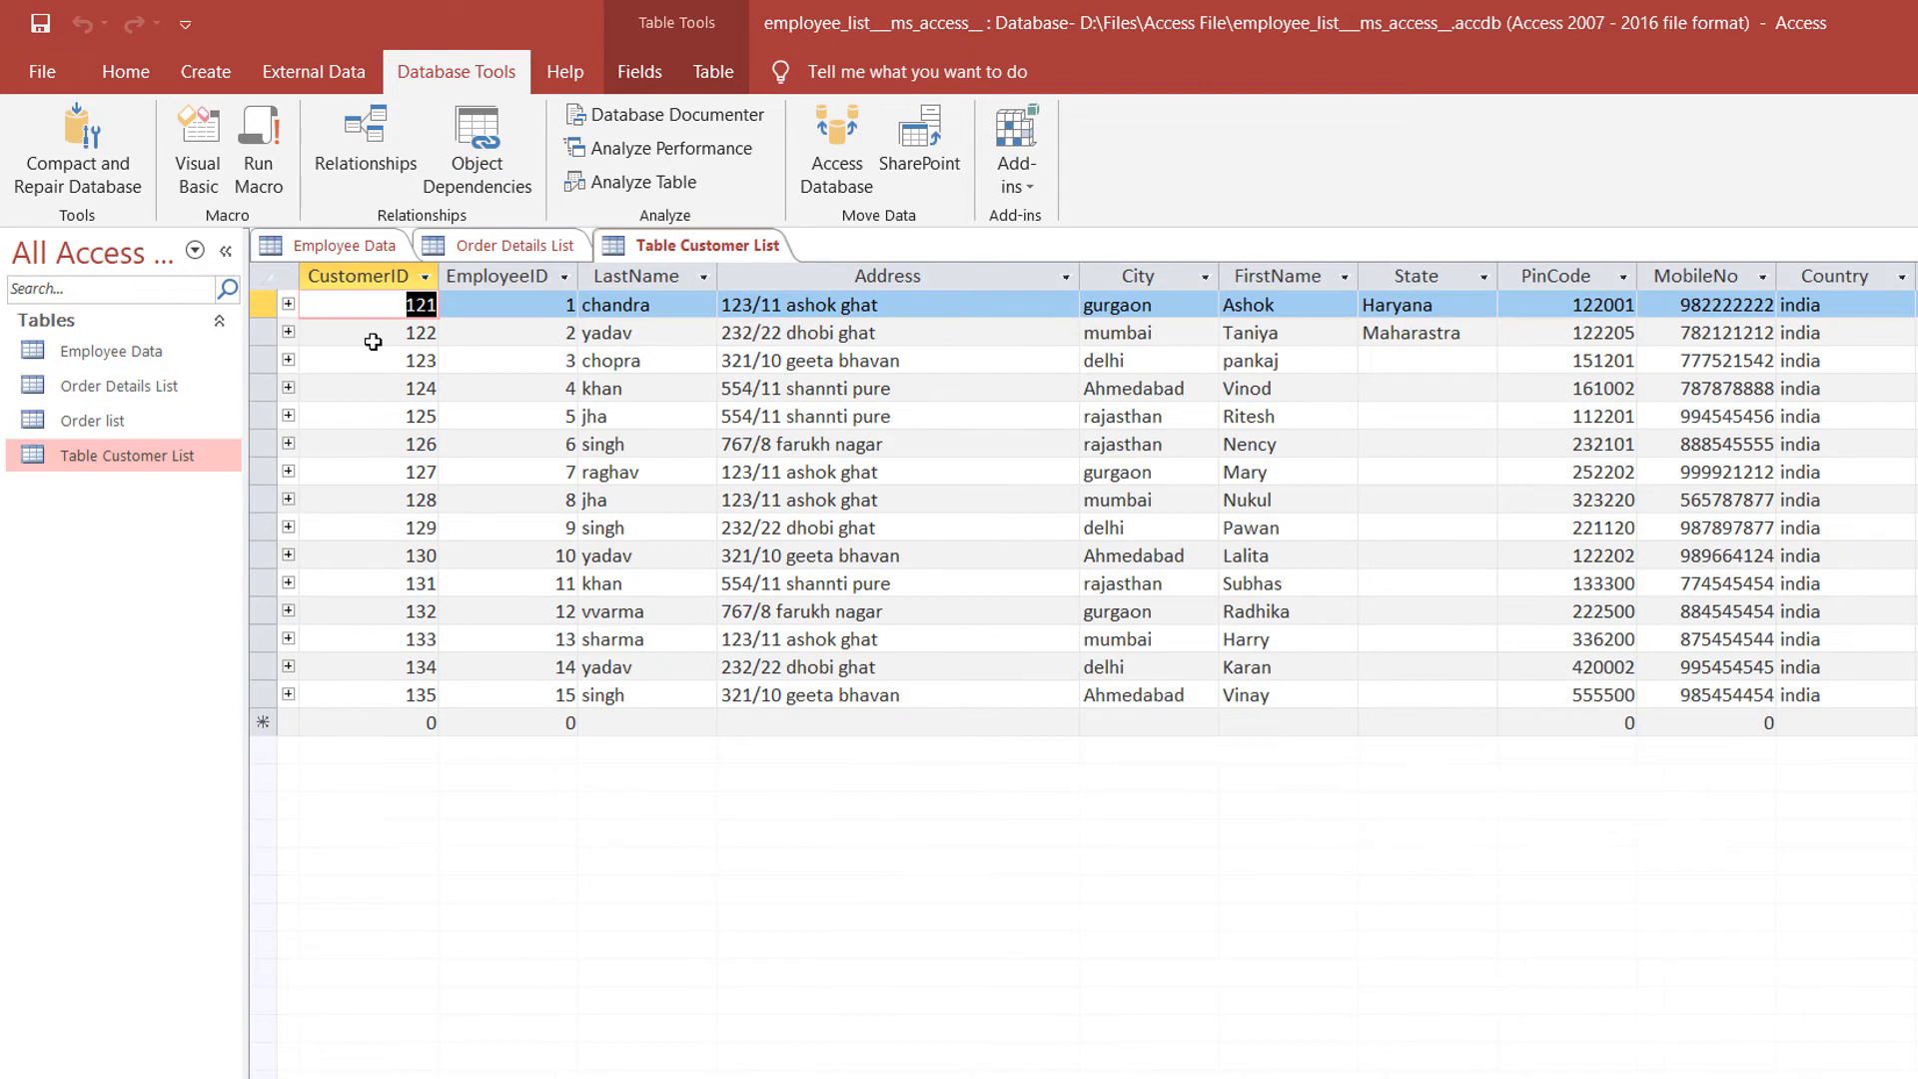
click(684, 285)
click(910, 277)
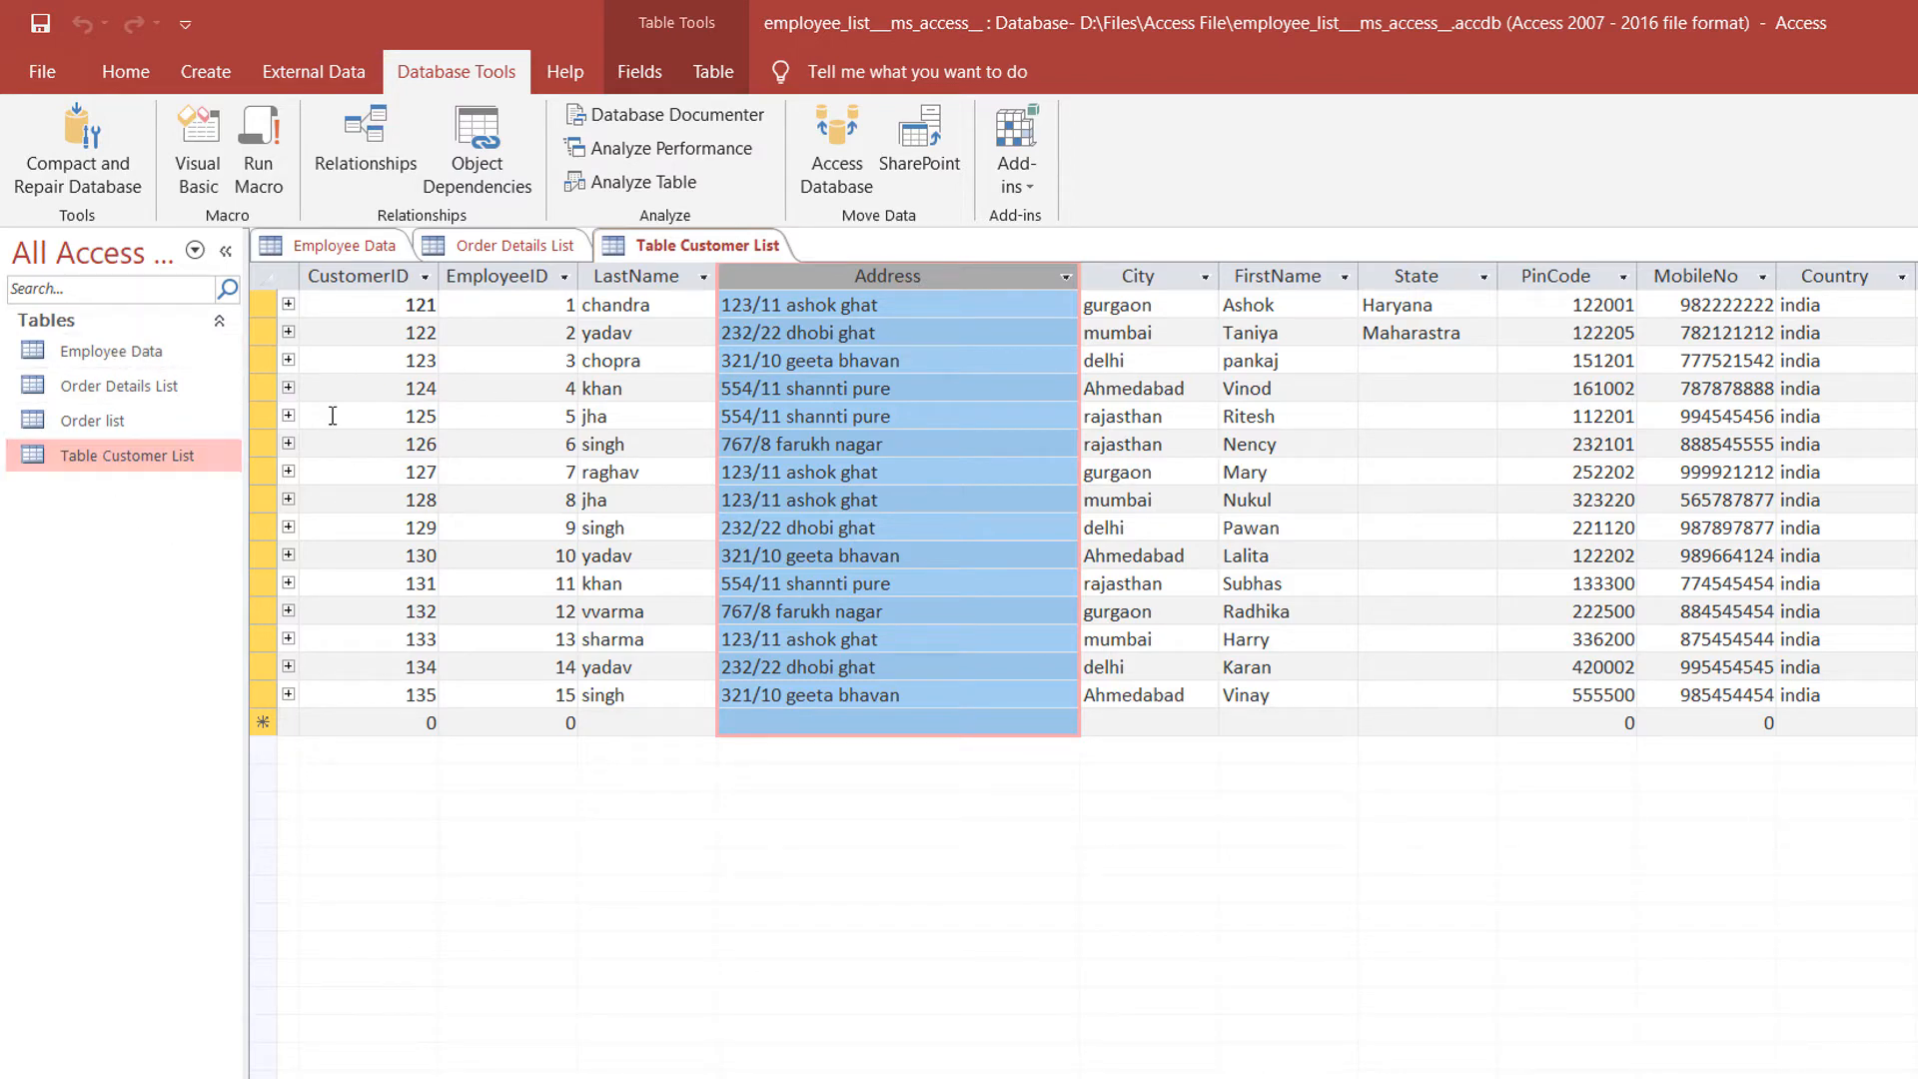
key(ctrl+w)
key(ctrl+w)
key(ctrl+w)
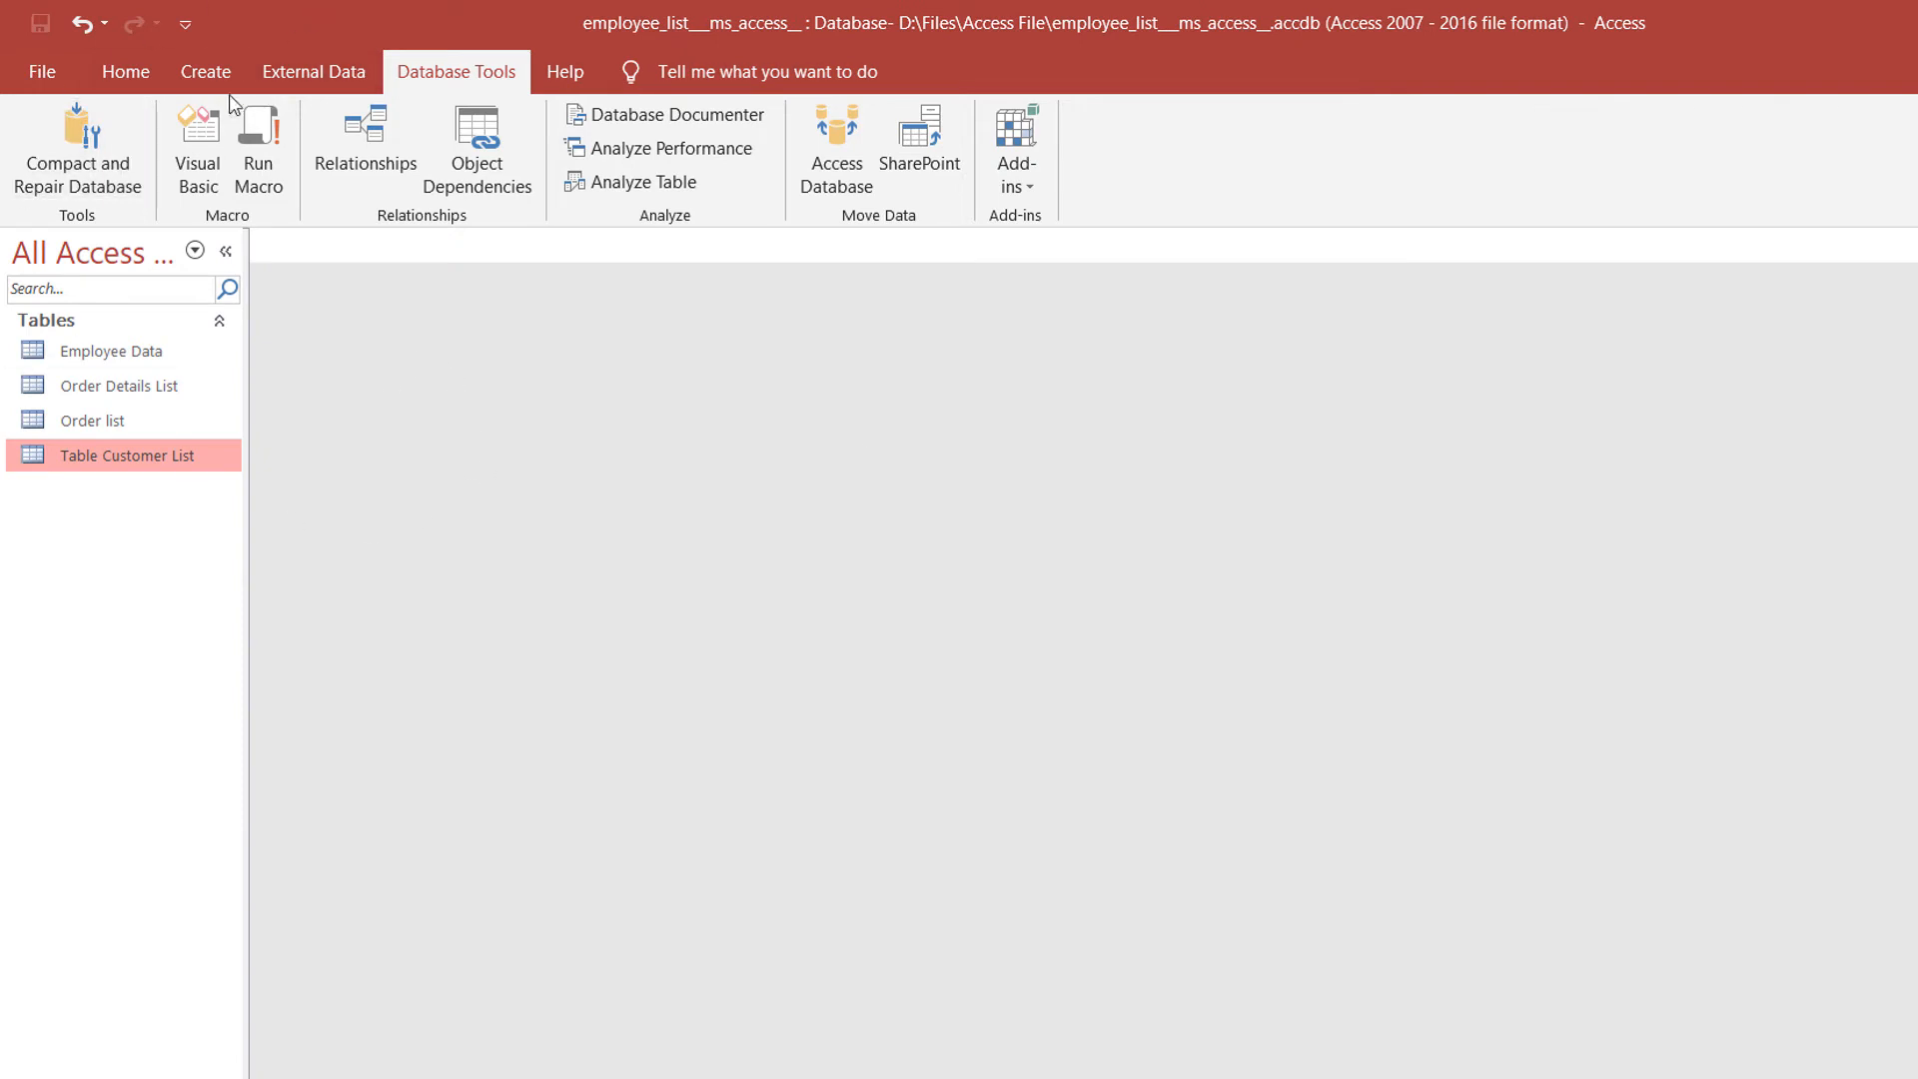
Start a query with the Simple Query Wizard and choose Table Customer List as the field source.
click(208, 68)
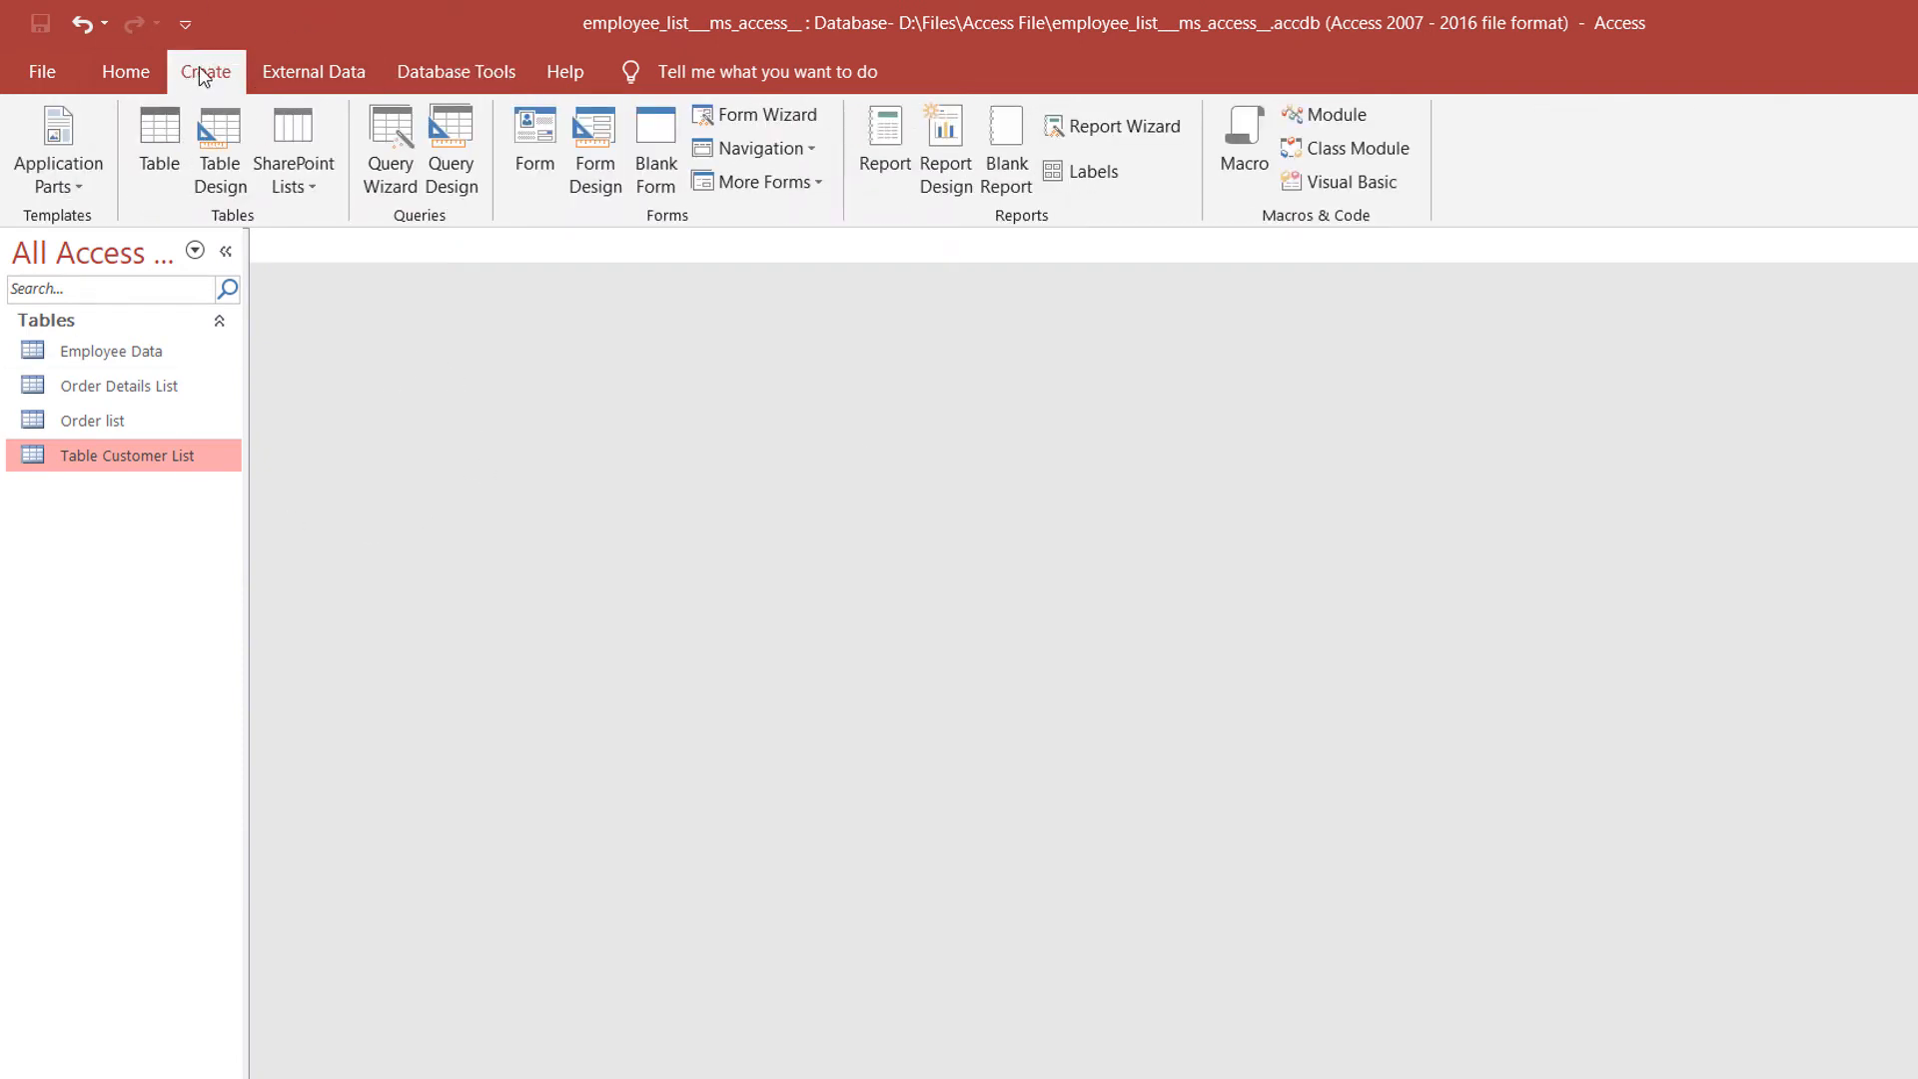
click(386, 136)
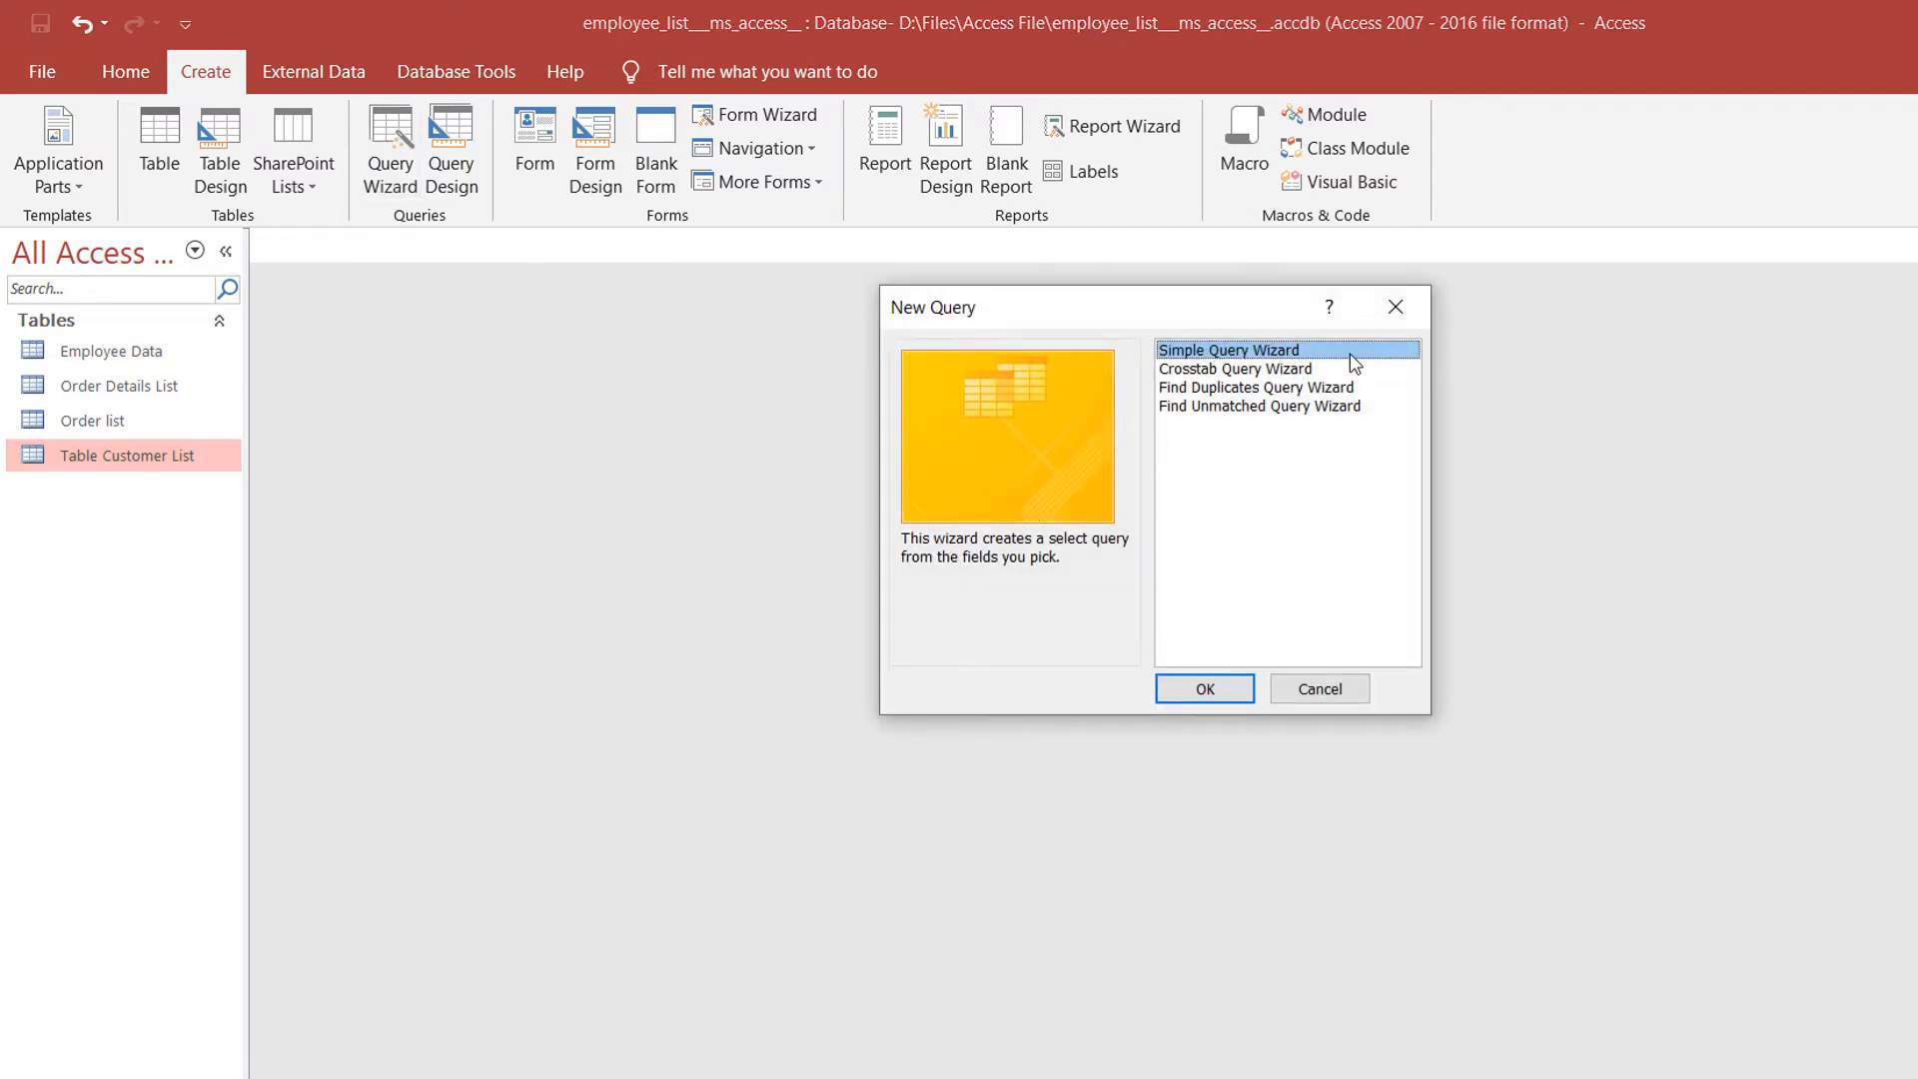
click(1204, 688)
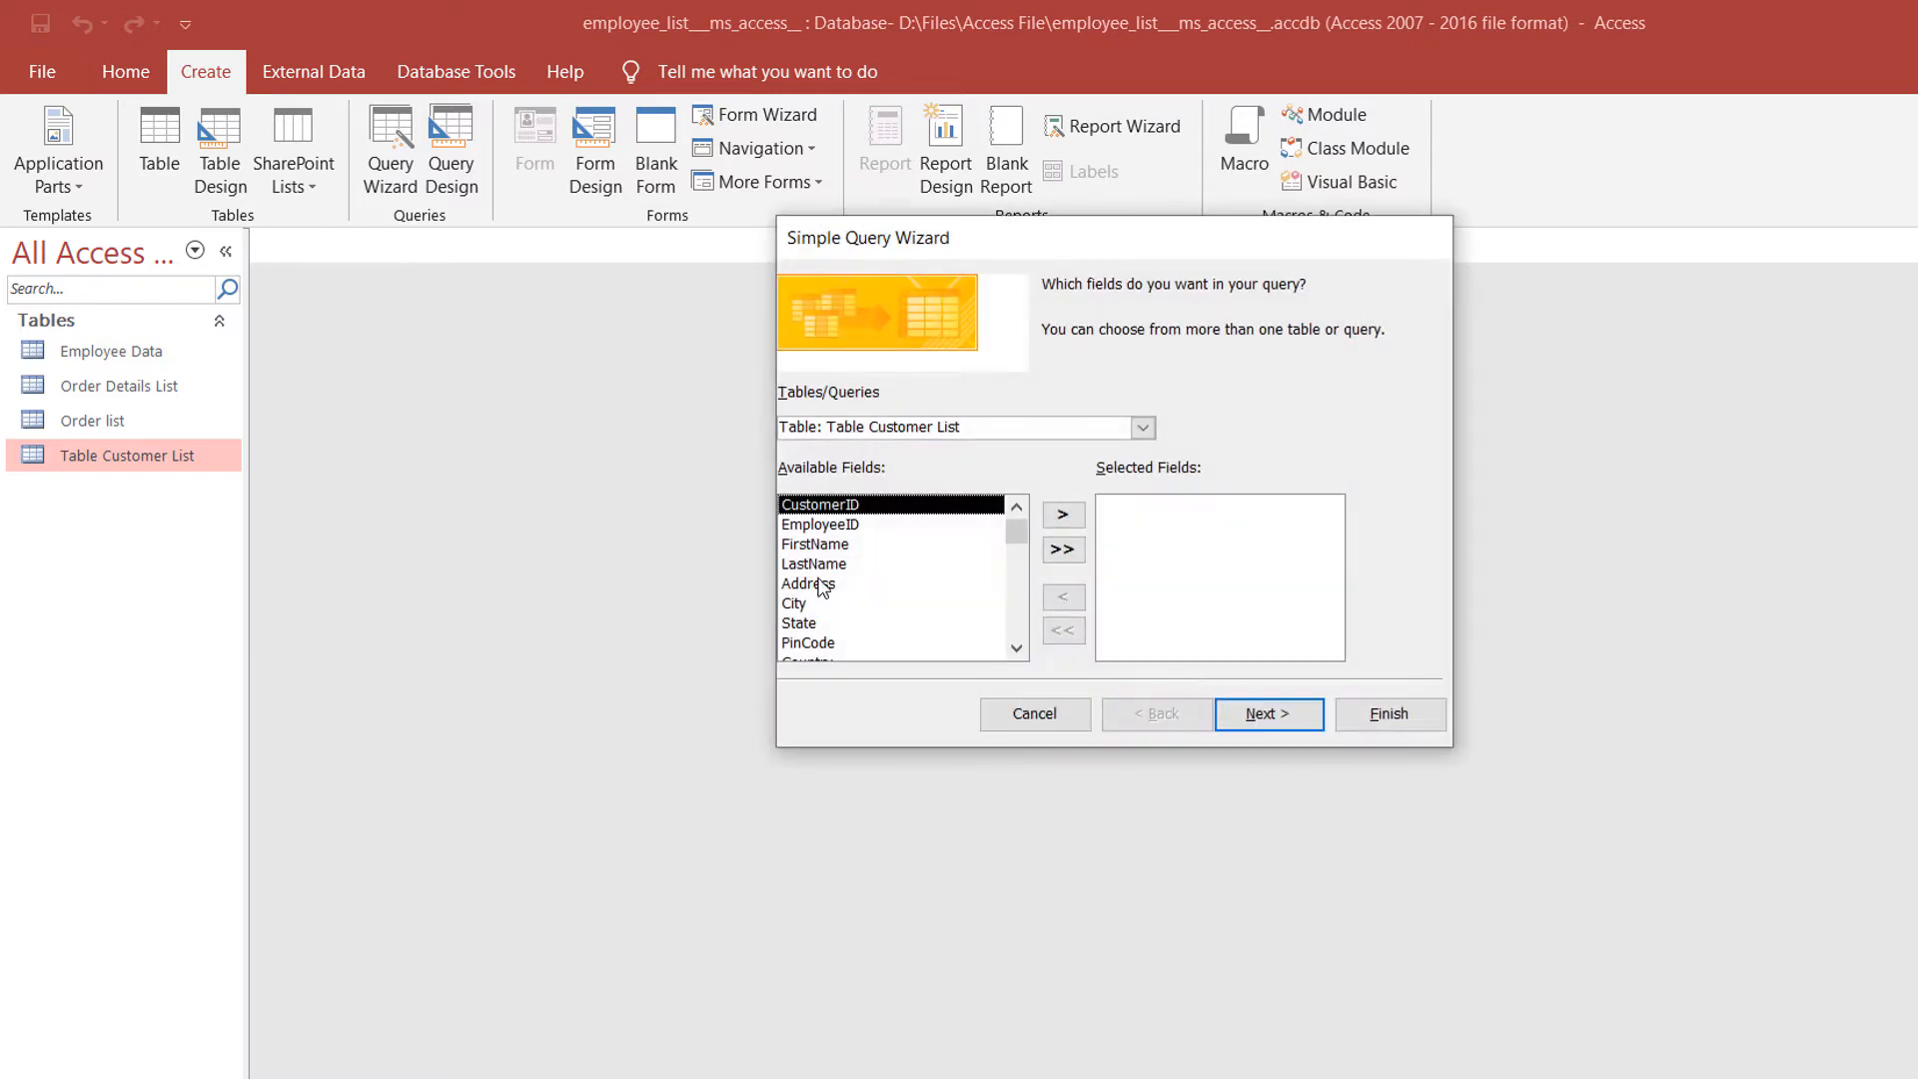
click(994, 424)
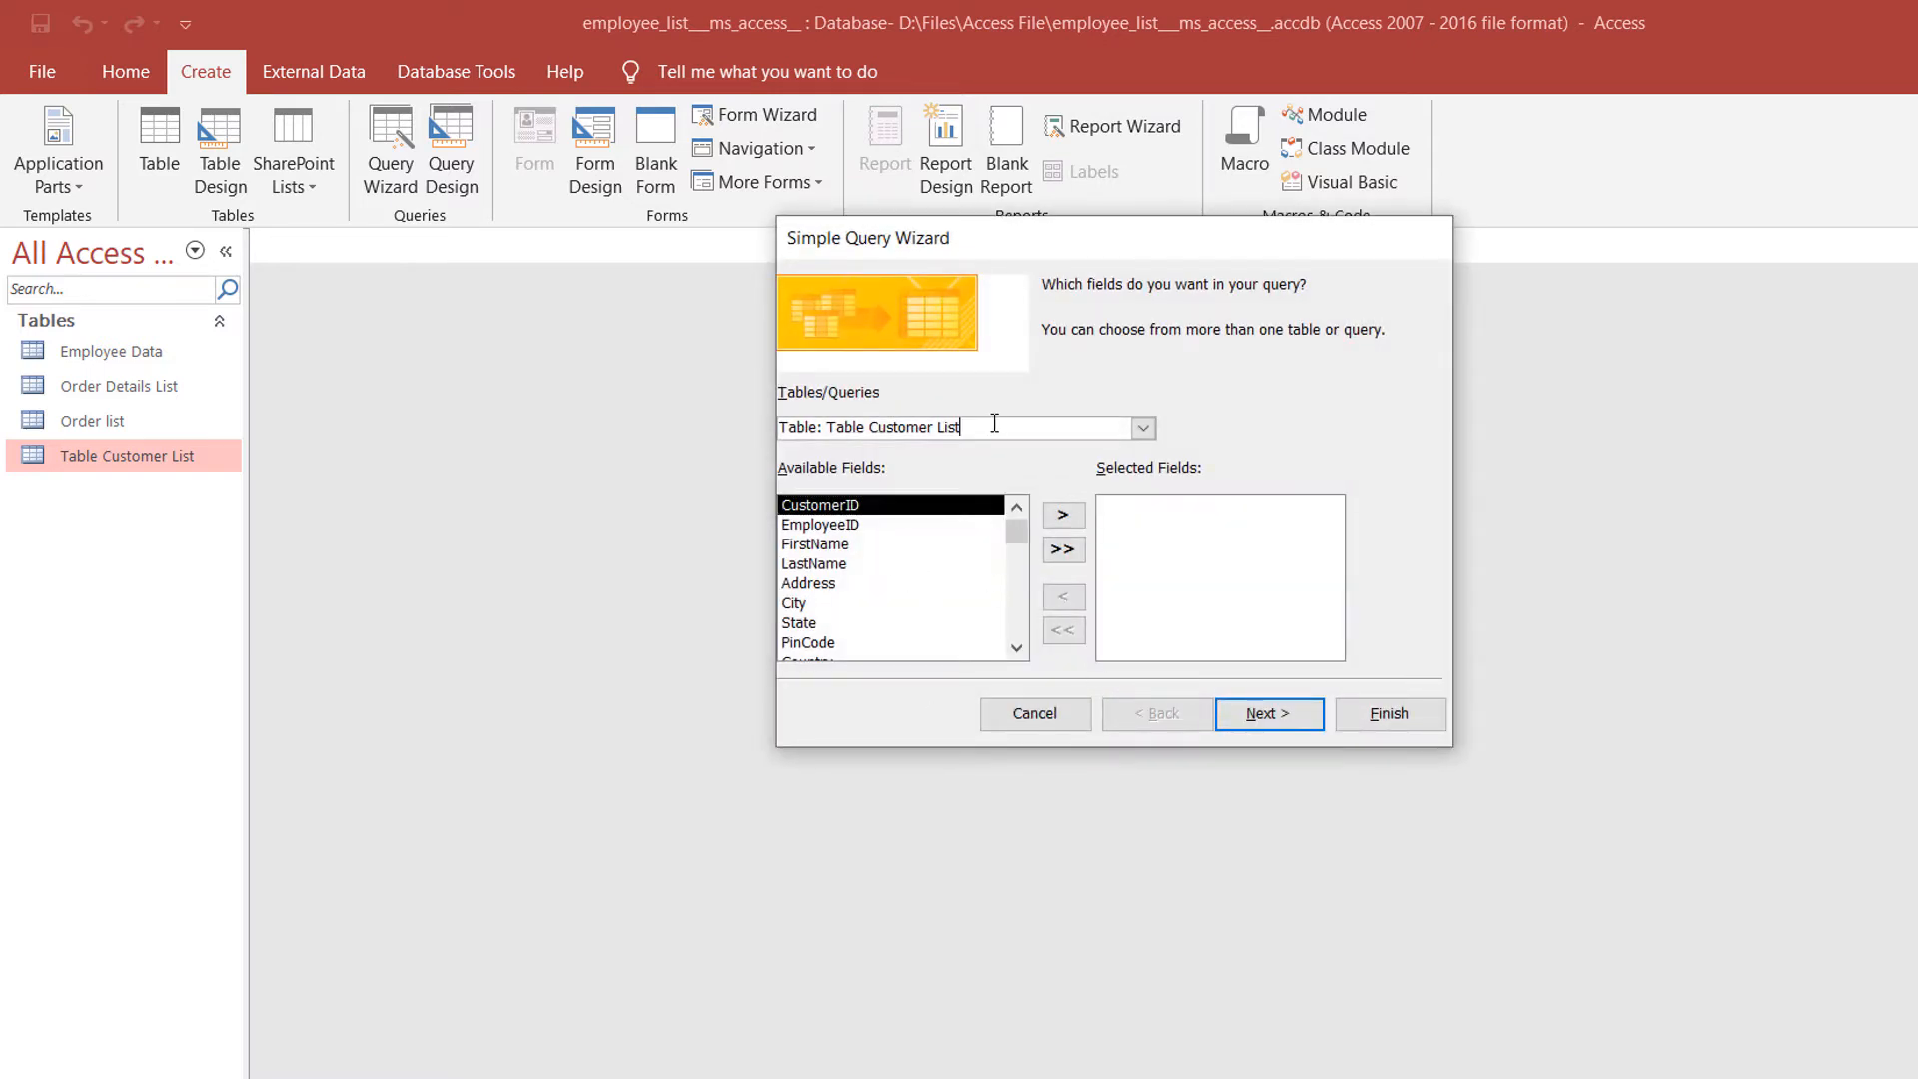
click(1141, 428)
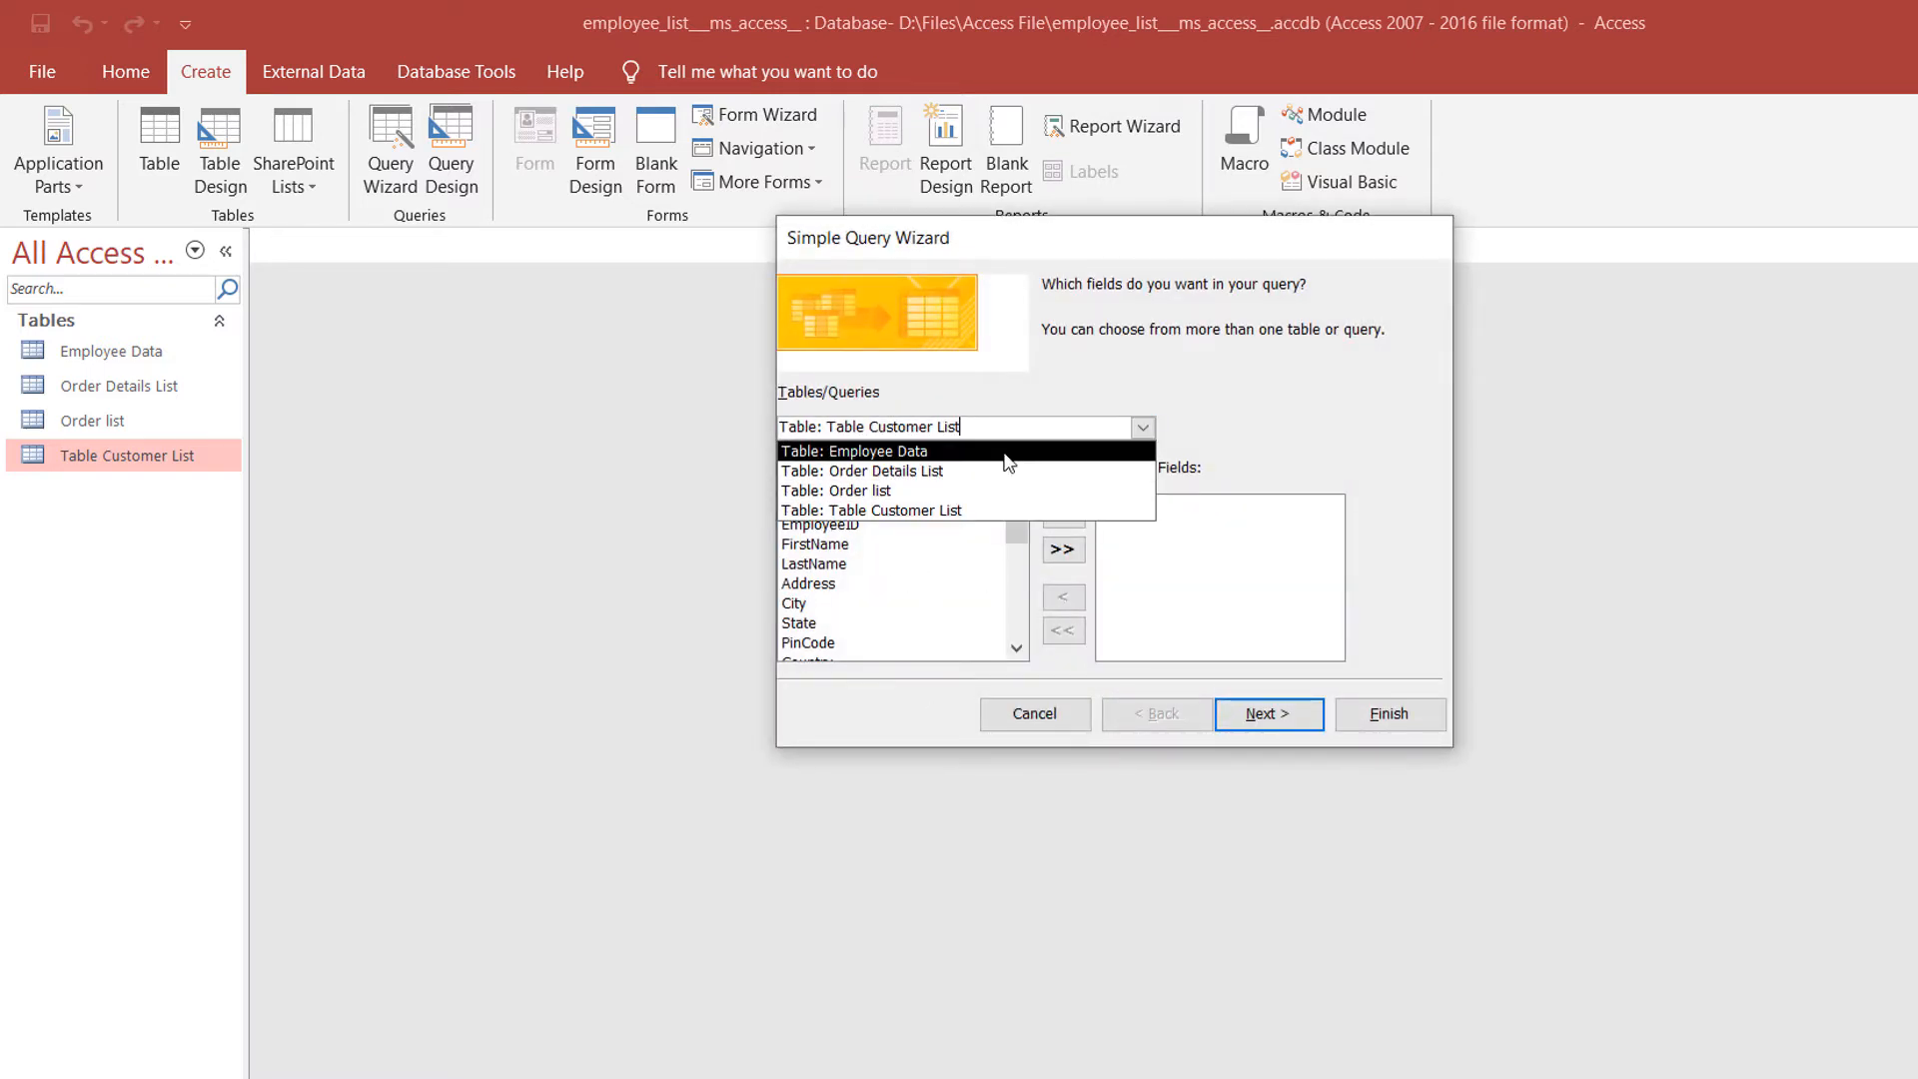
click(879, 510)
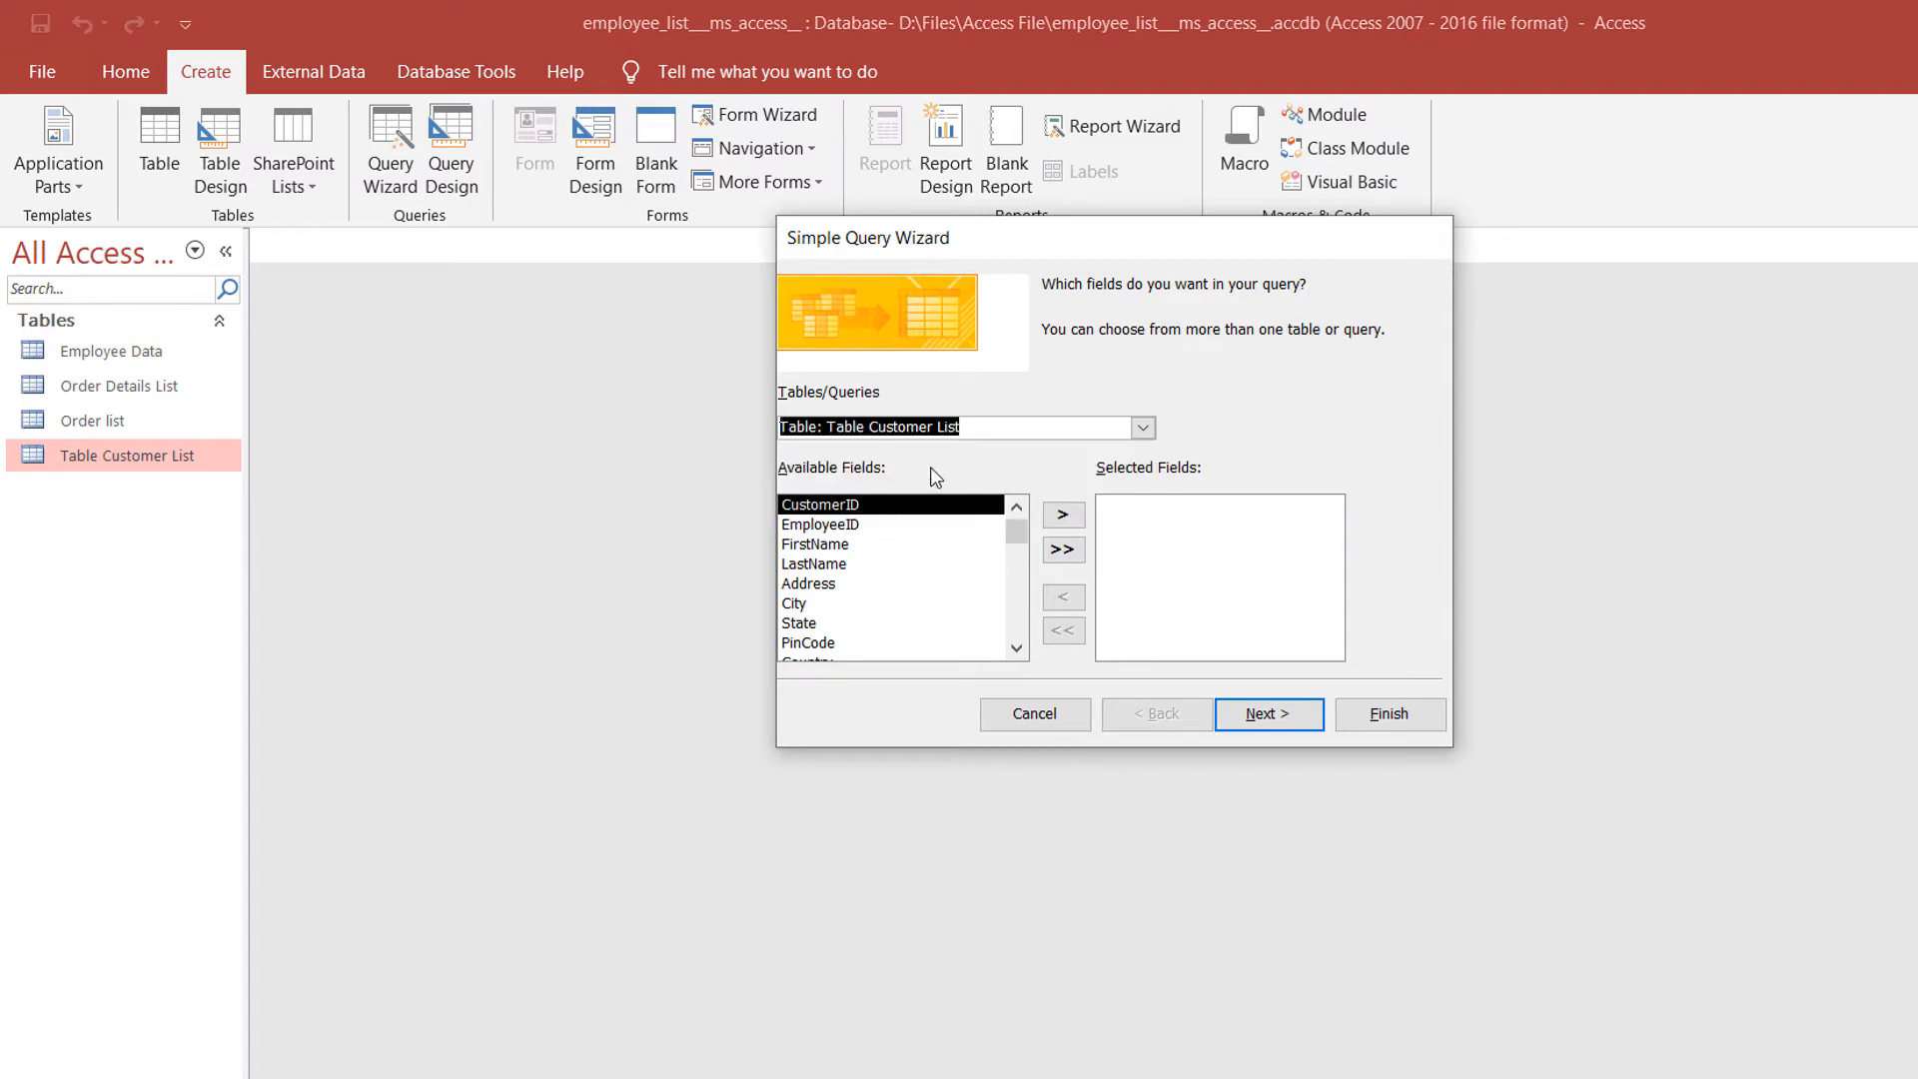
Add the CustomerID, FirstName, LastName and City fields from Table Customer List to the query.
click(861, 525)
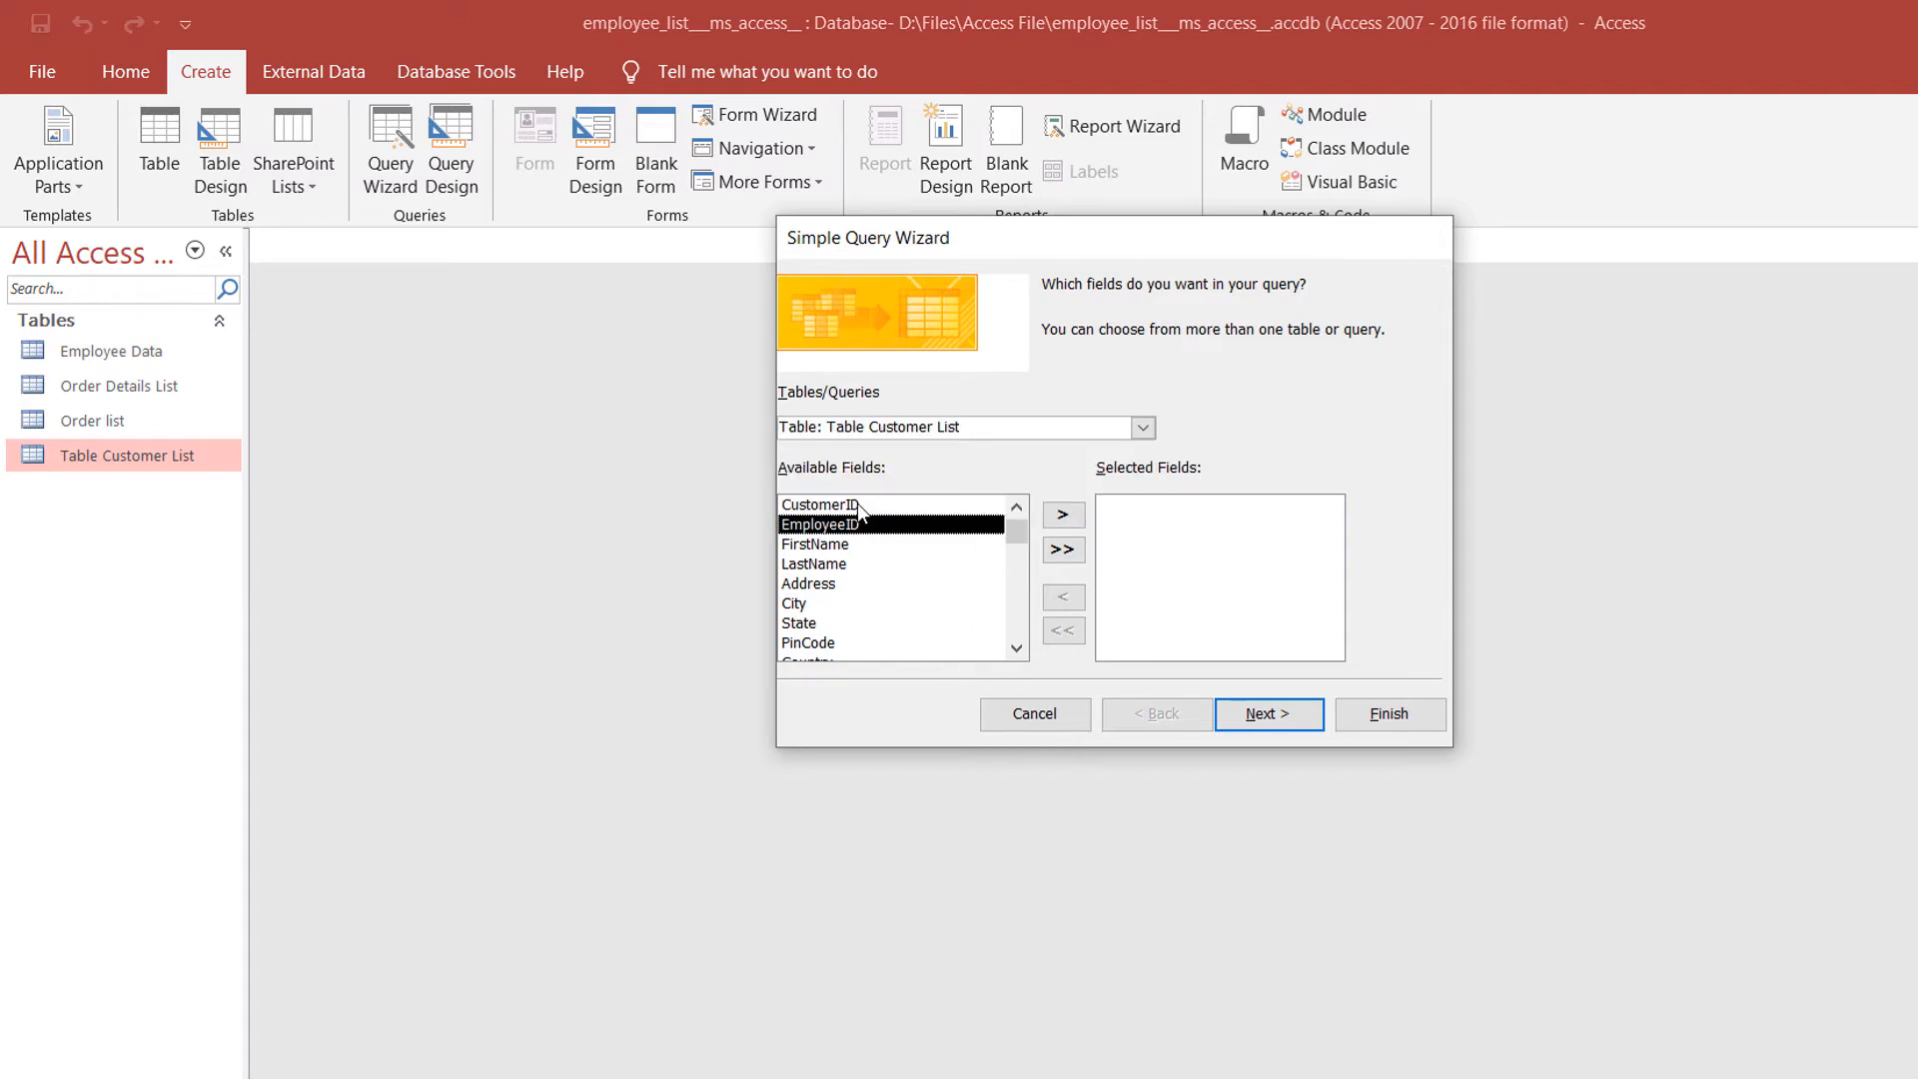
click(857, 502)
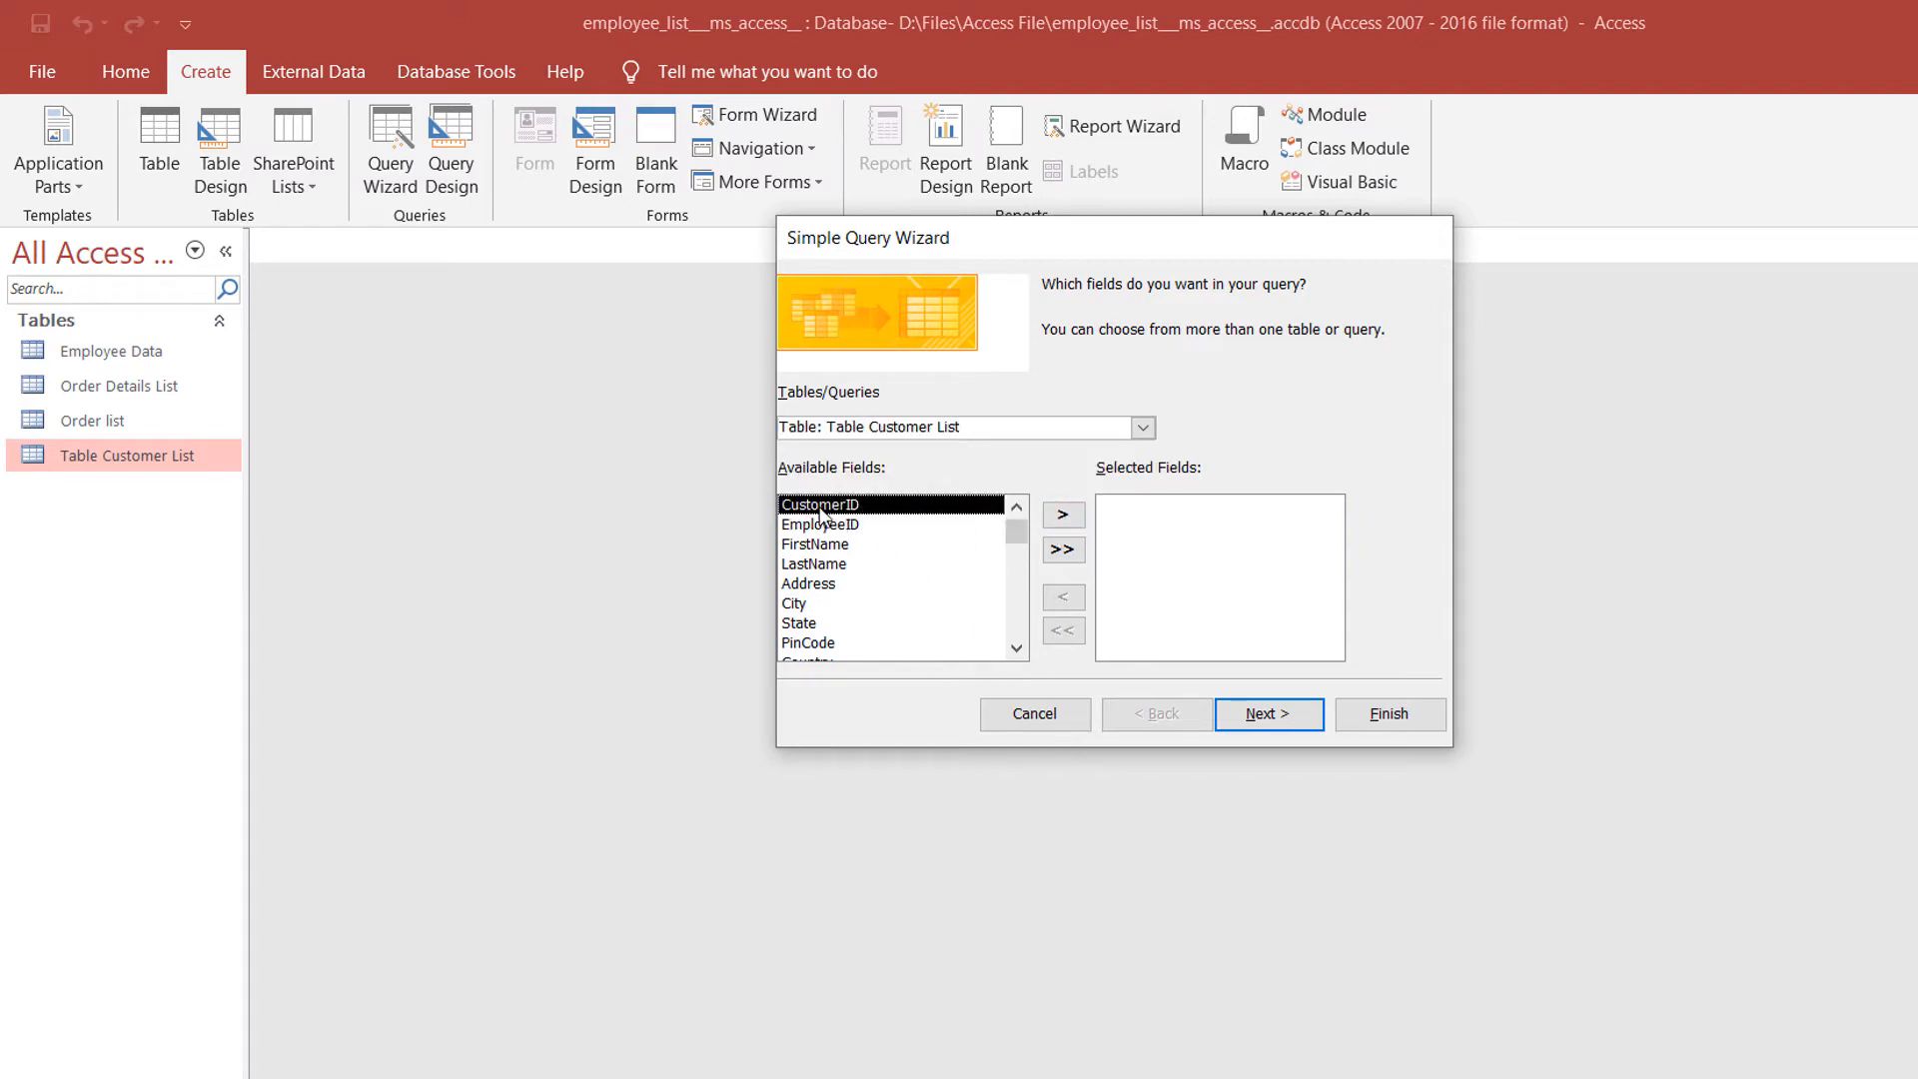
click(1077, 517)
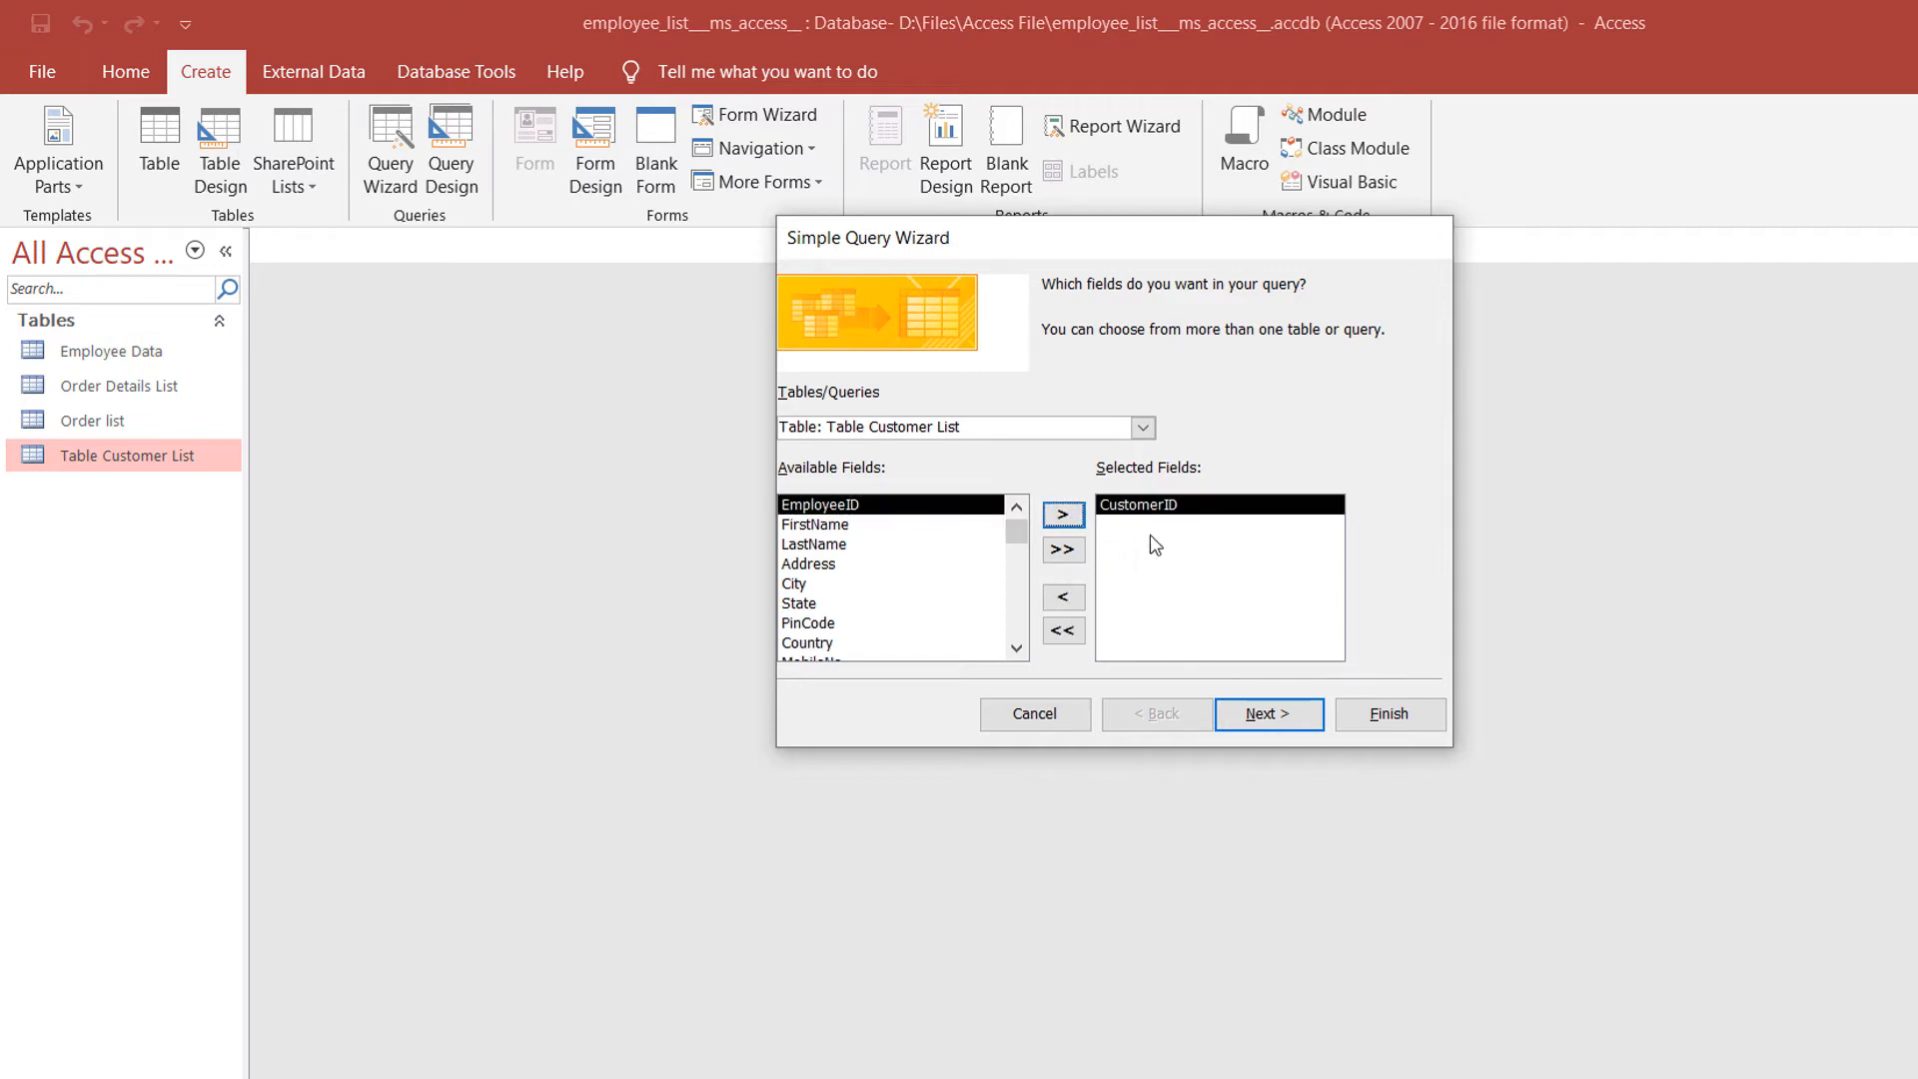
click(814, 526)
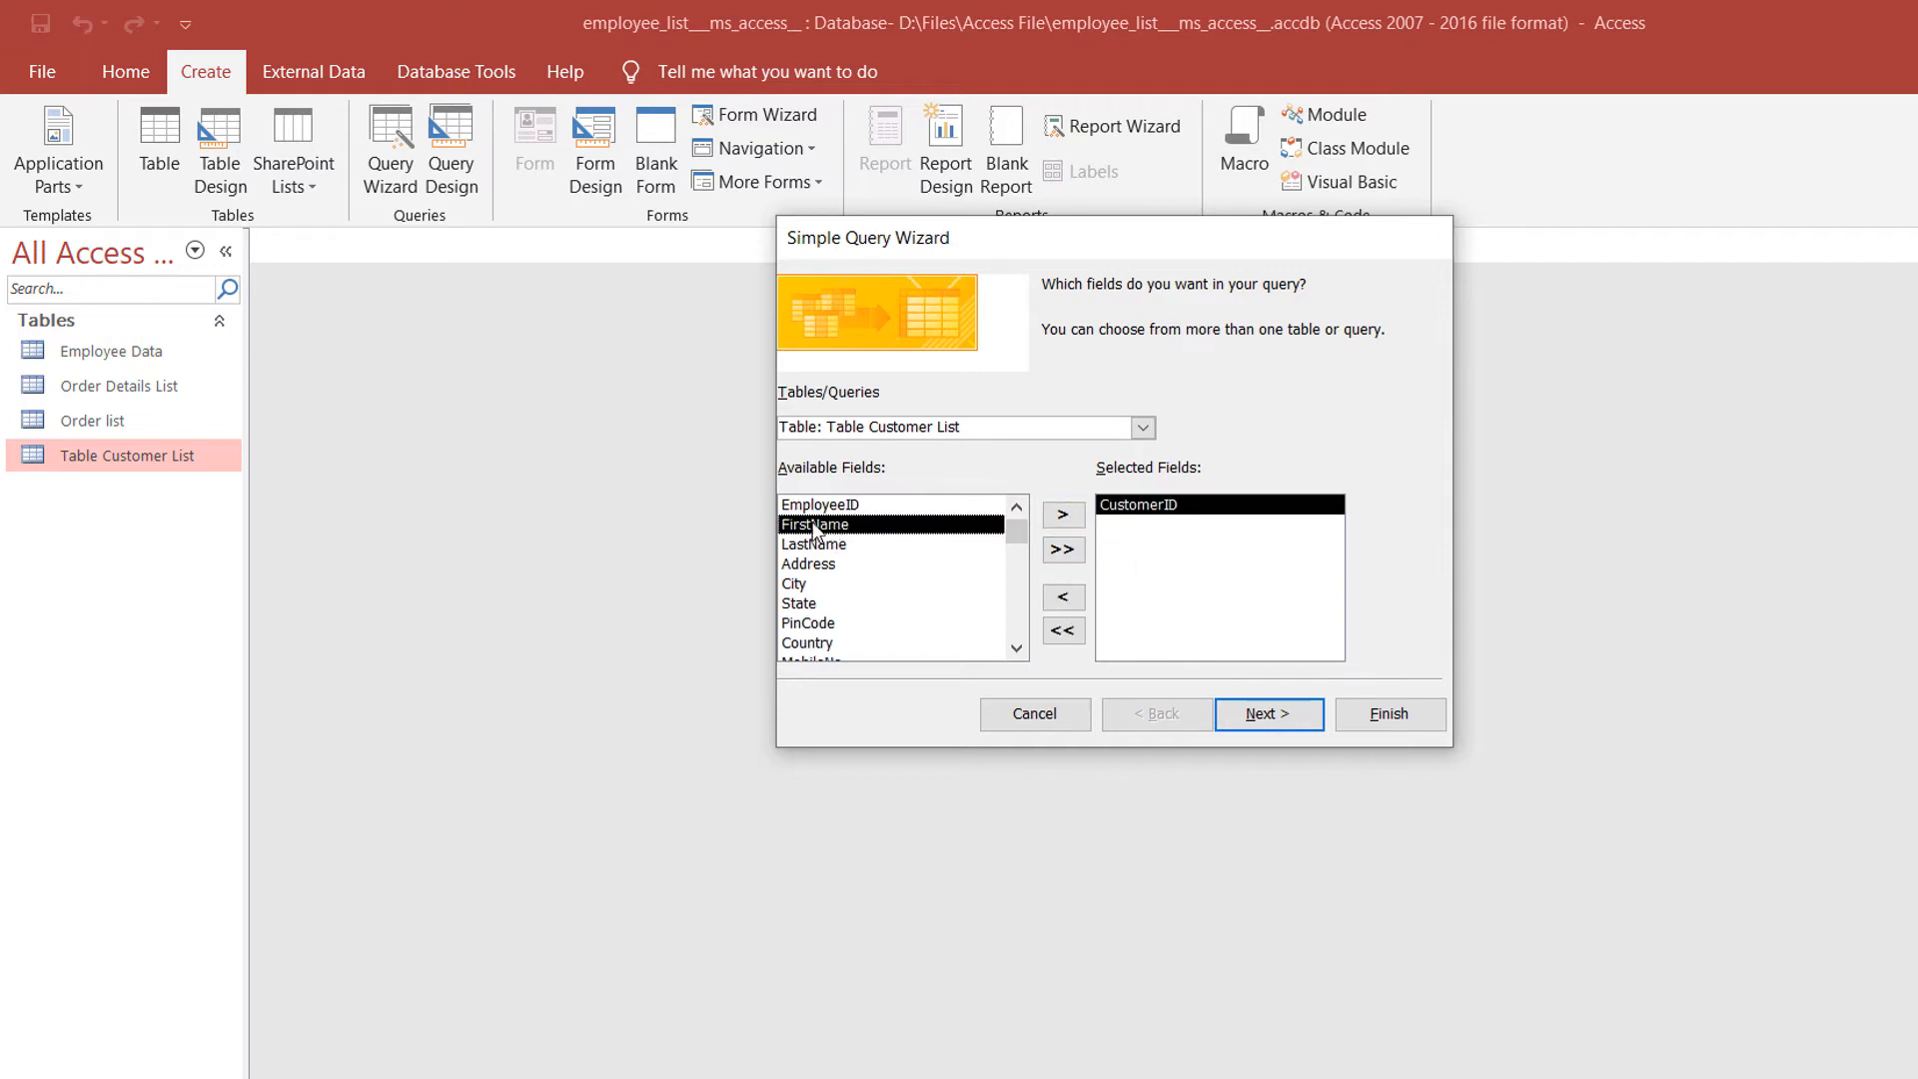
click(1063, 514)
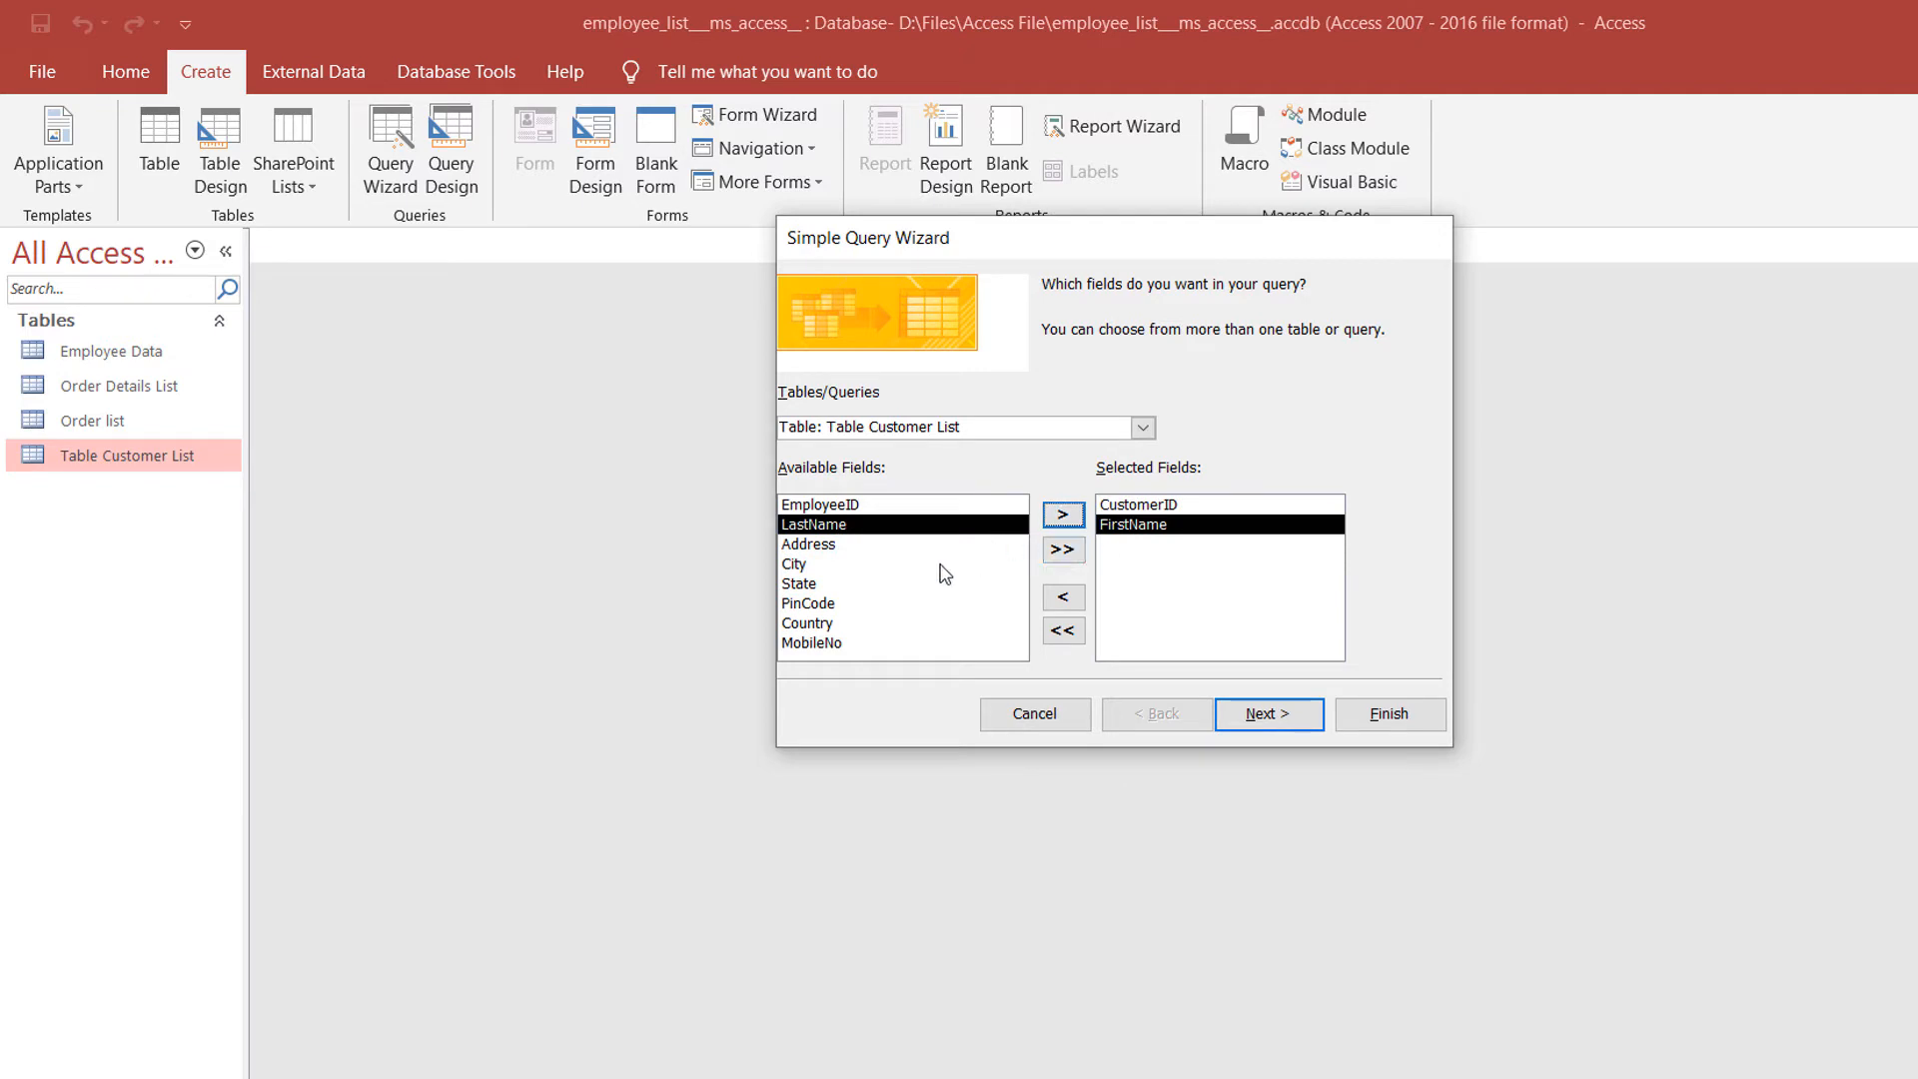
click(1063, 514)
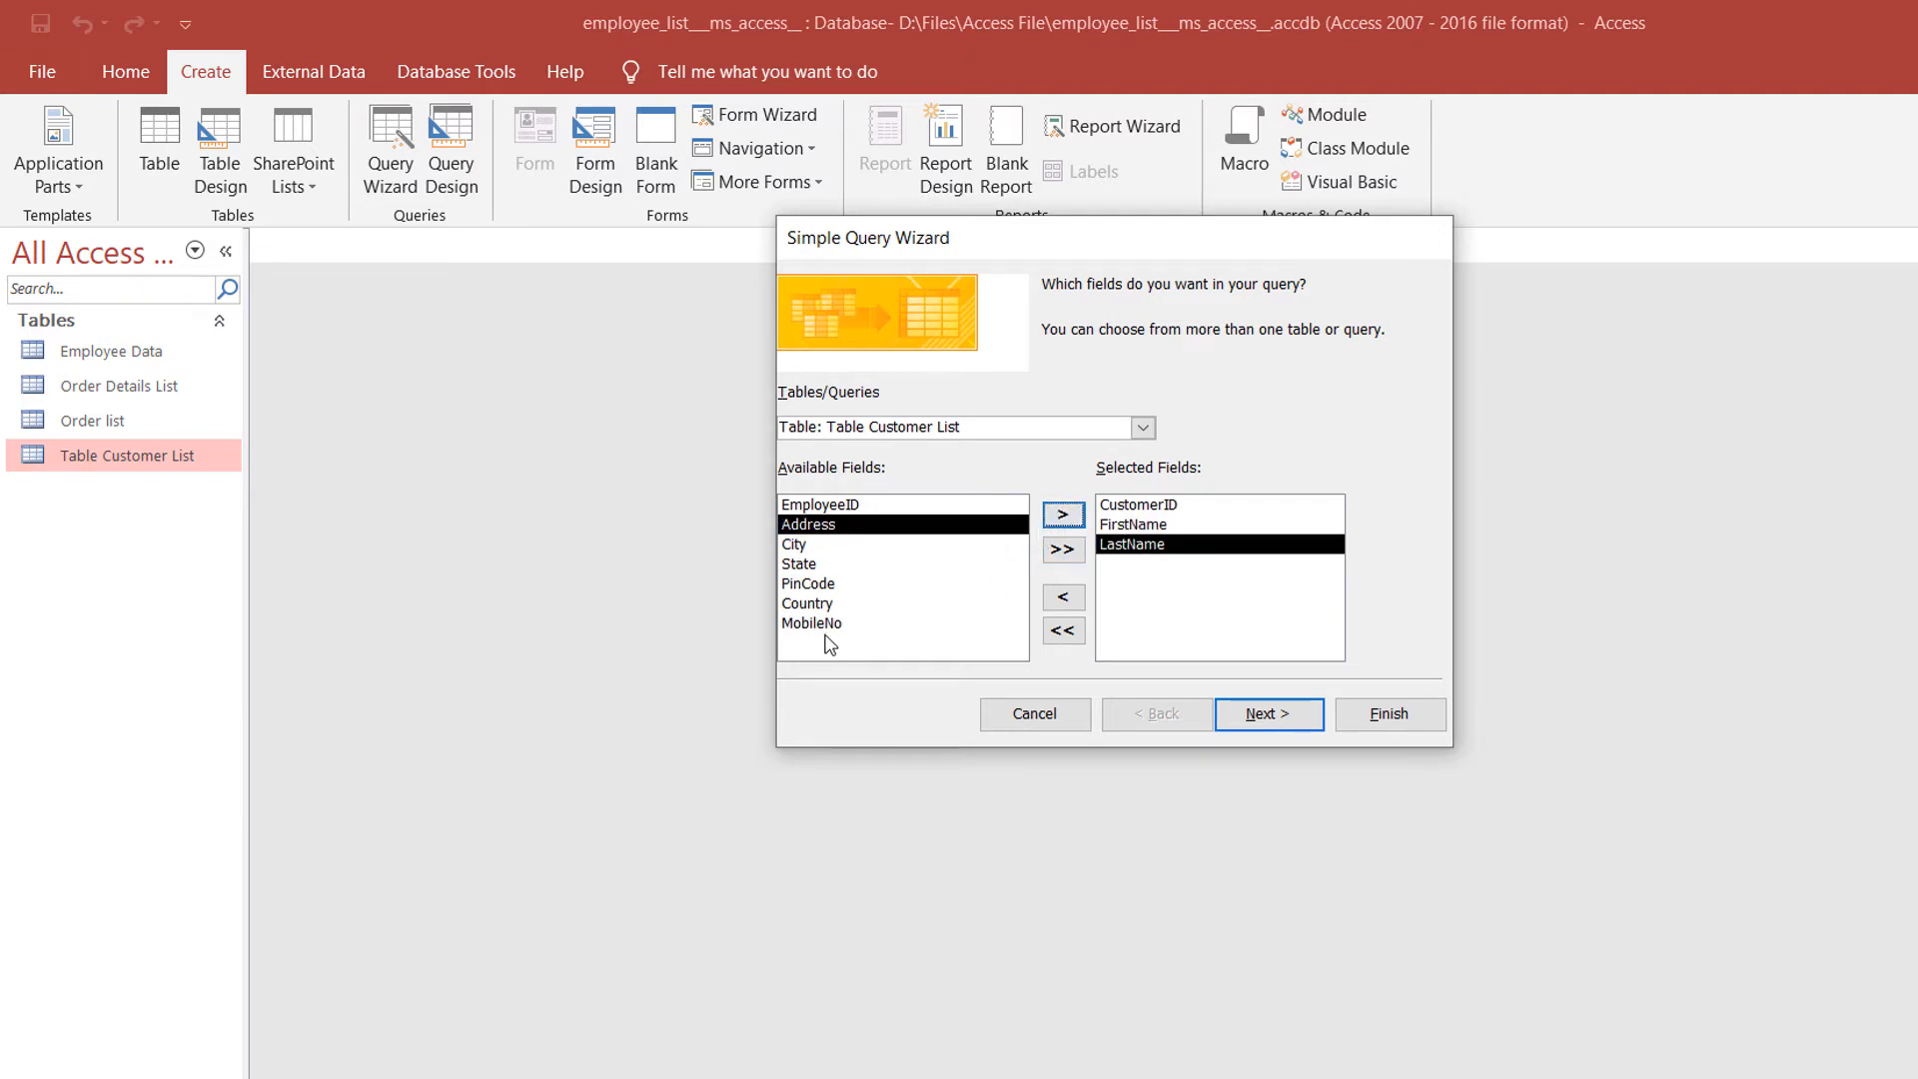
click(814, 544)
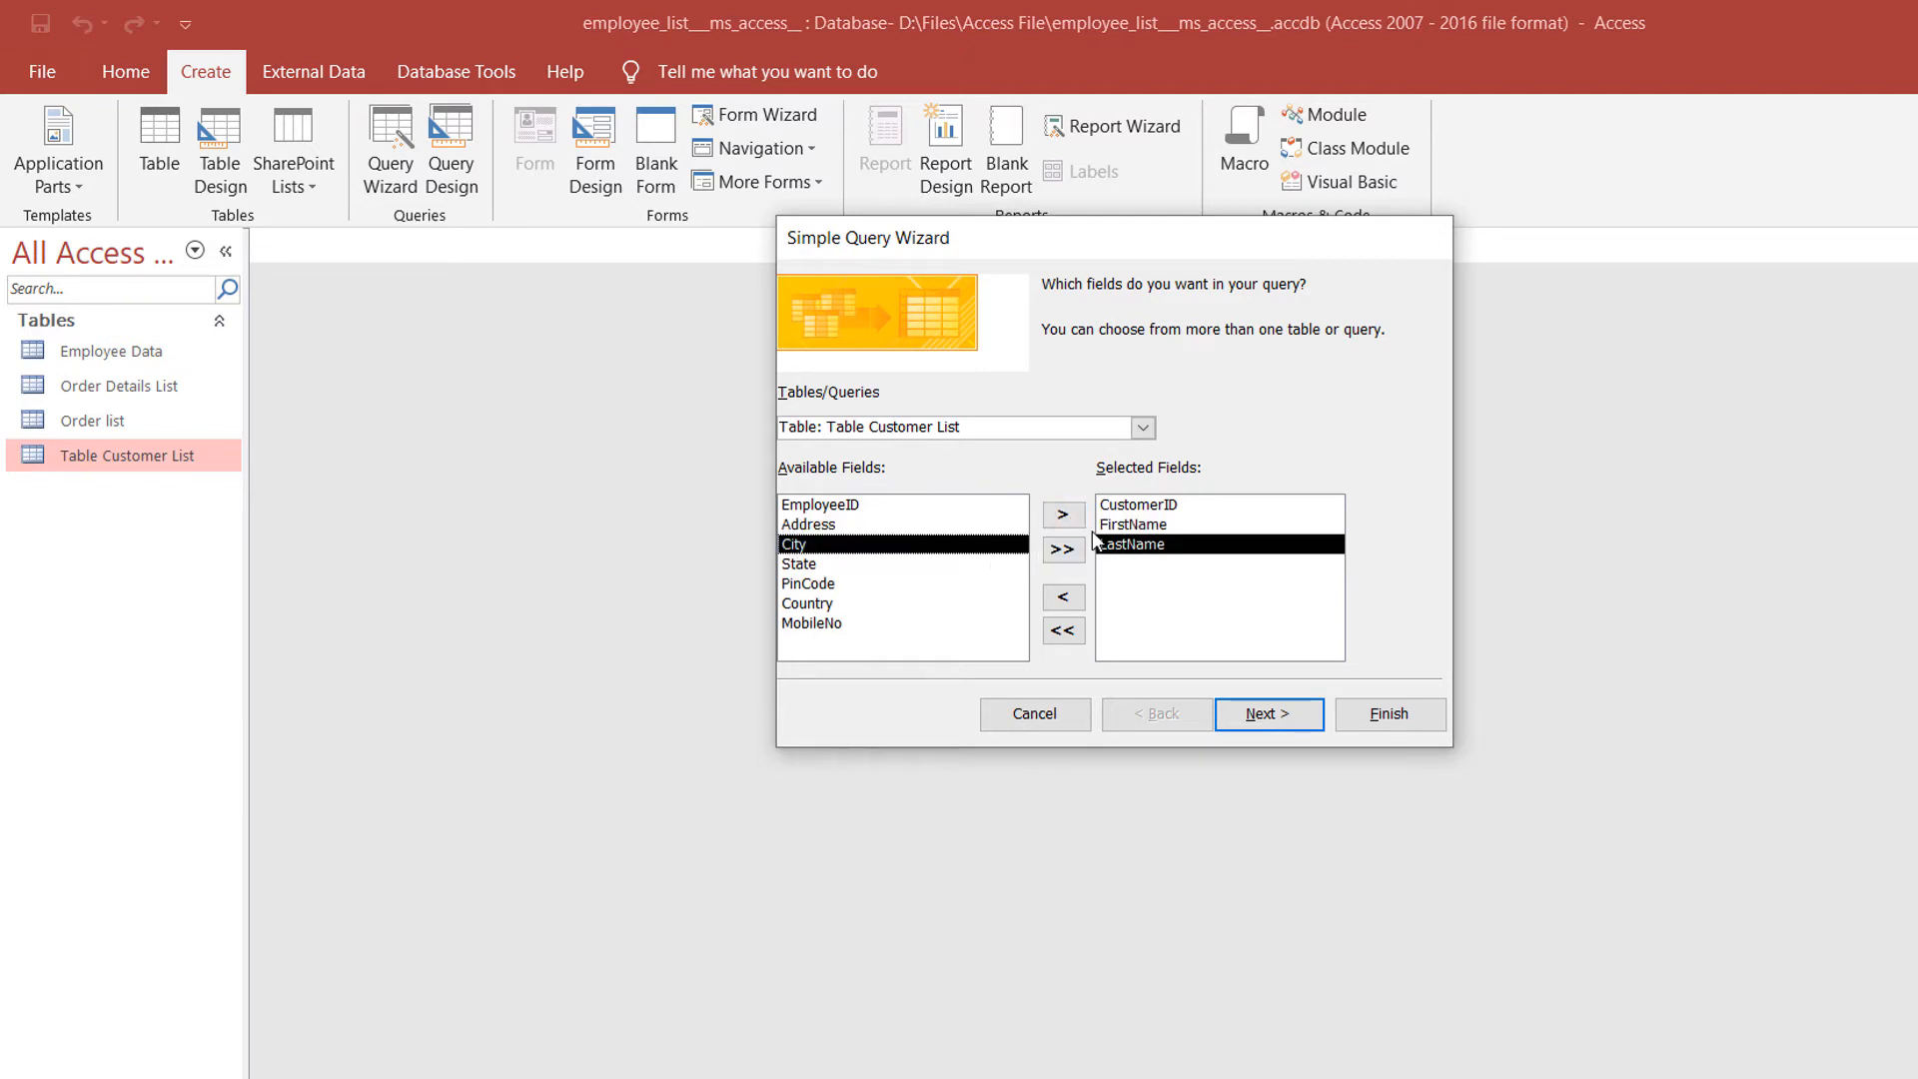
click(1063, 514)
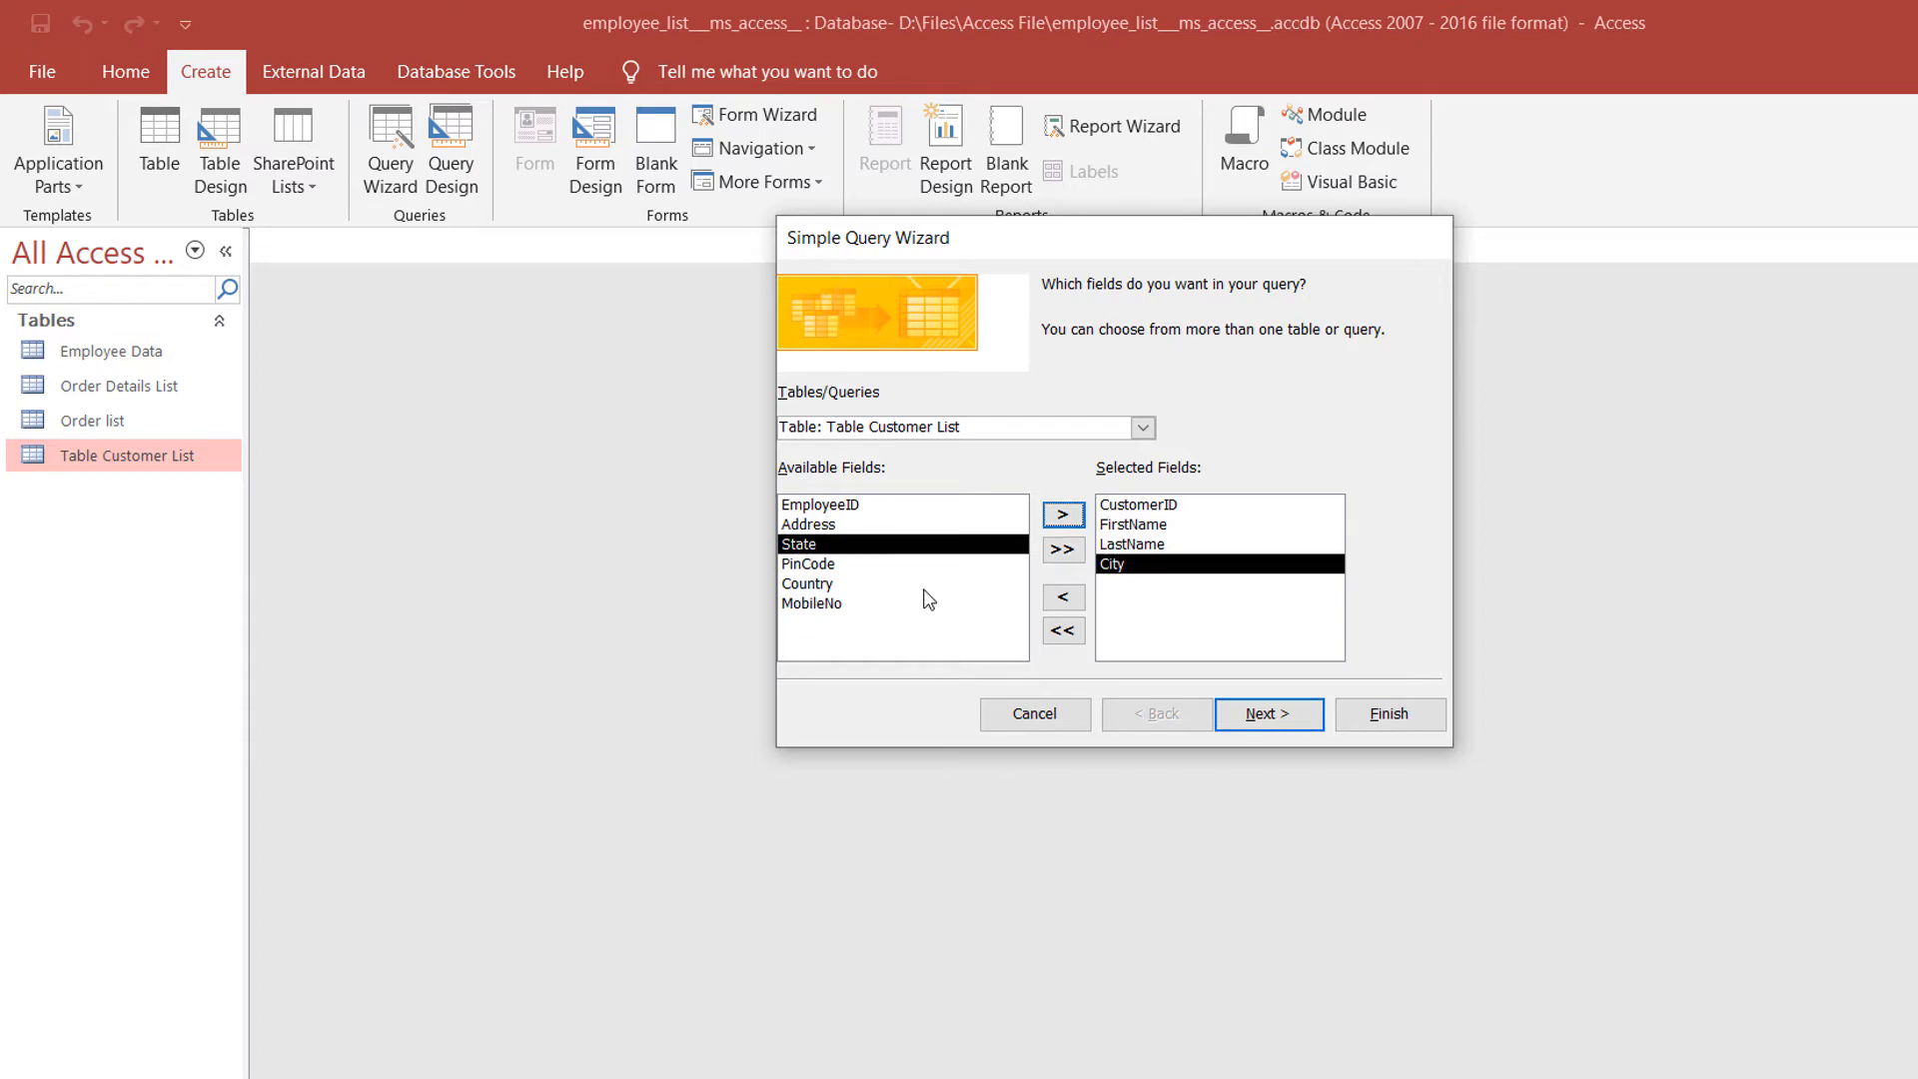
Add the OrderDate field from the Order list table to the query's selected fields.
click(1142, 428)
click(861, 490)
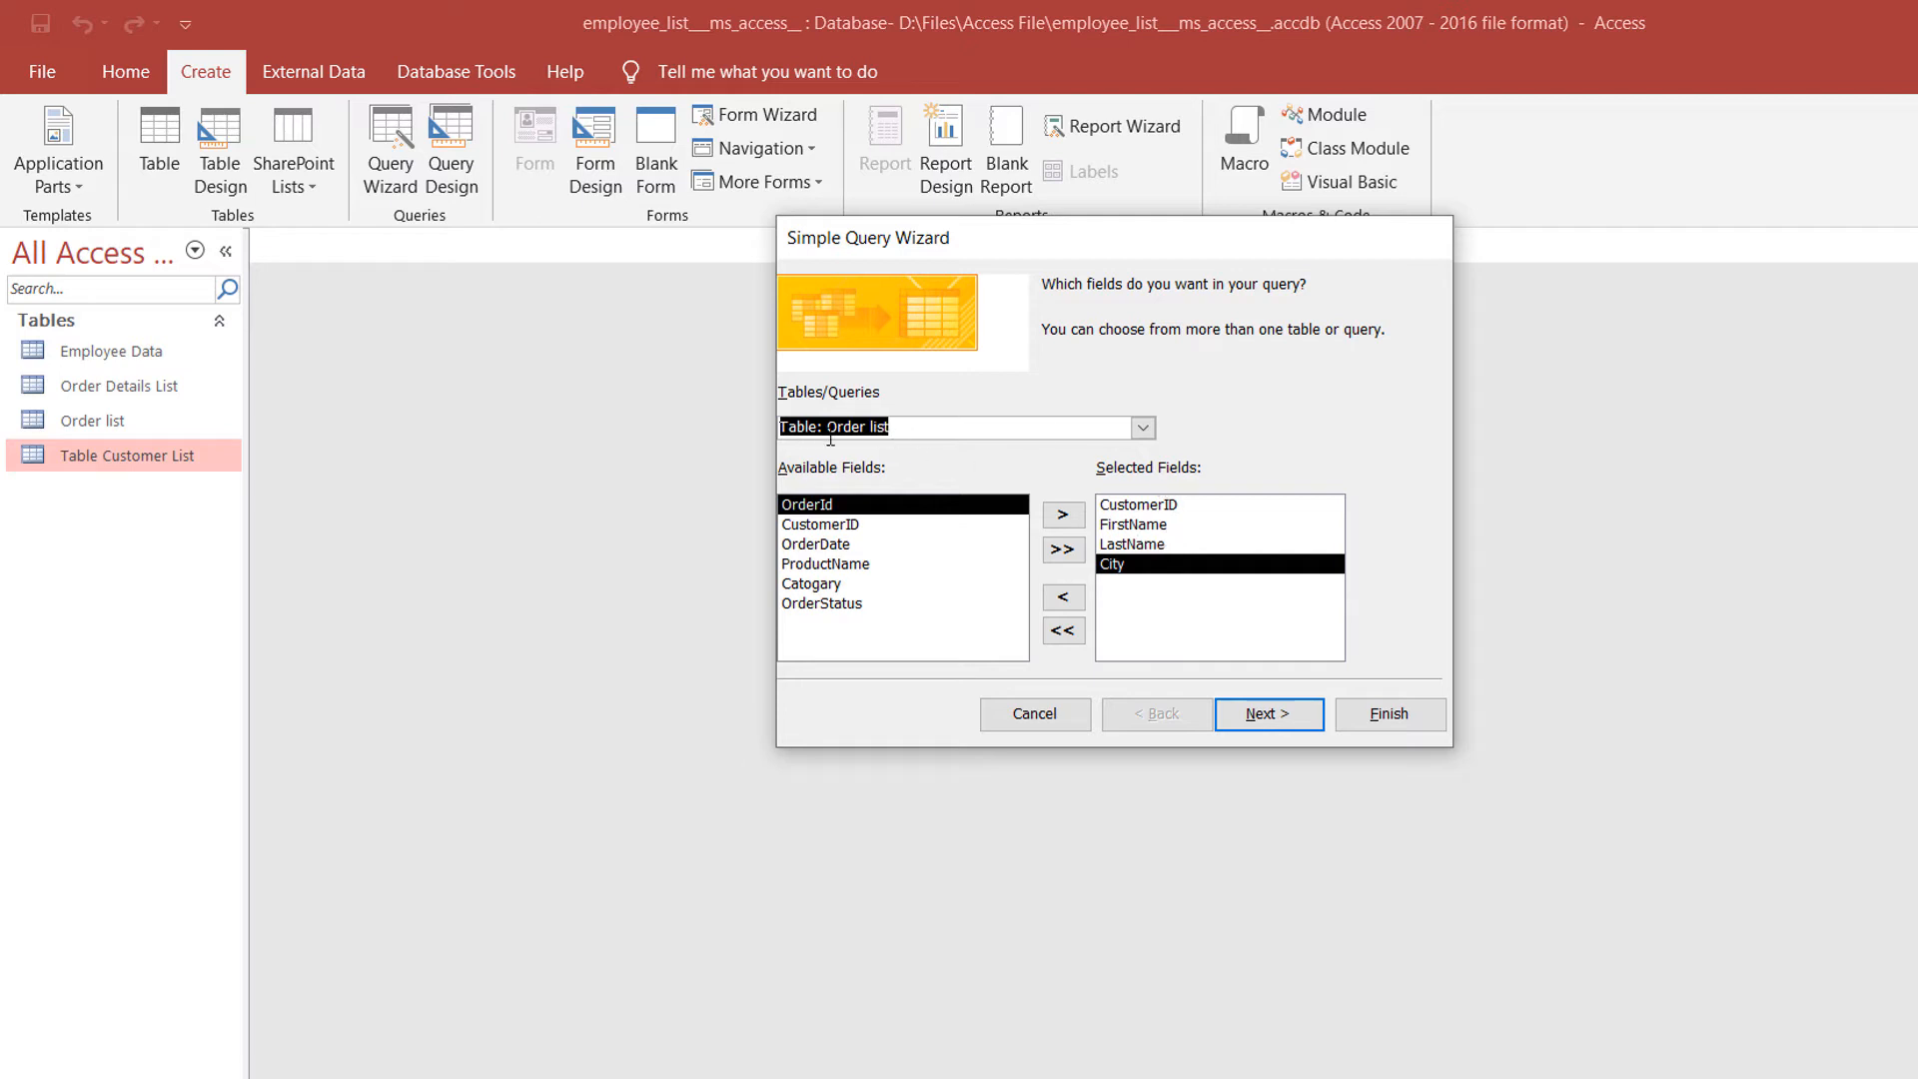
click(902, 435)
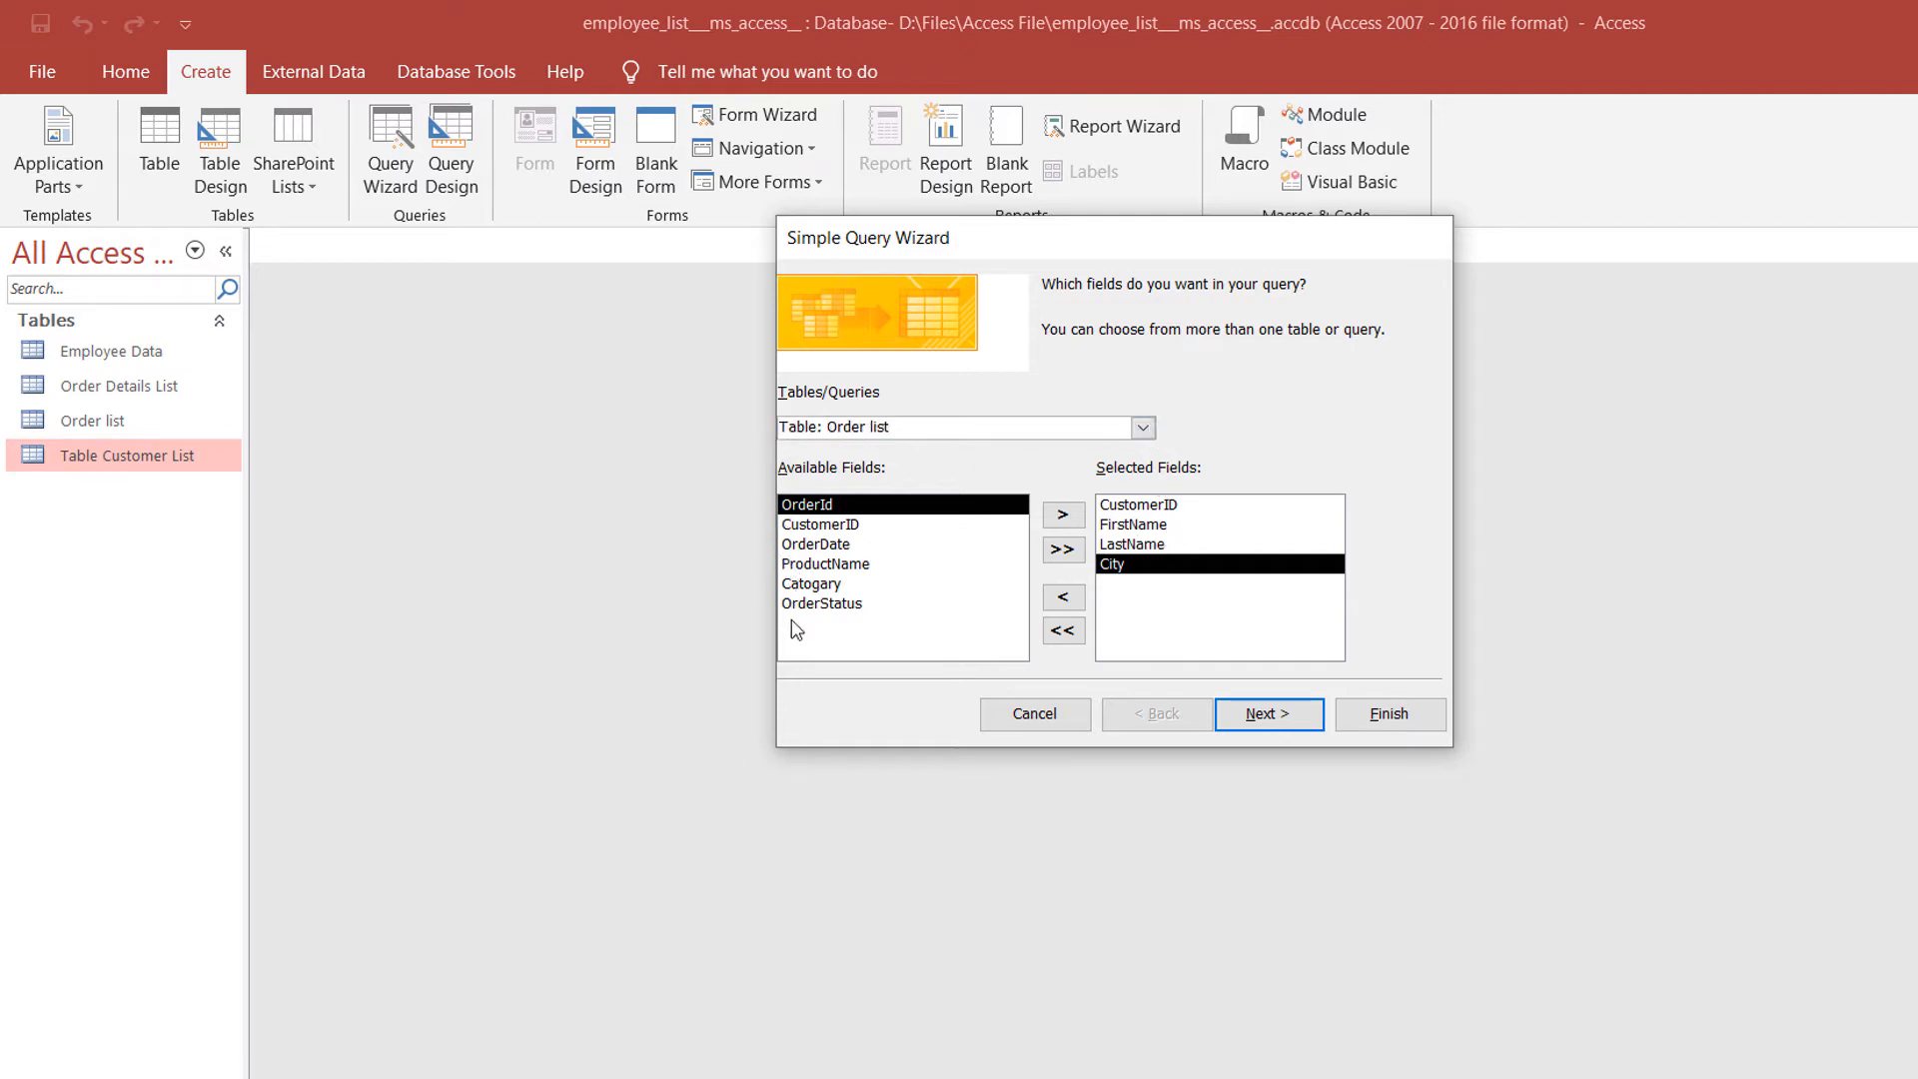
click(800, 589)
click(800, 511)
click(817, 563)
click(817, 530)
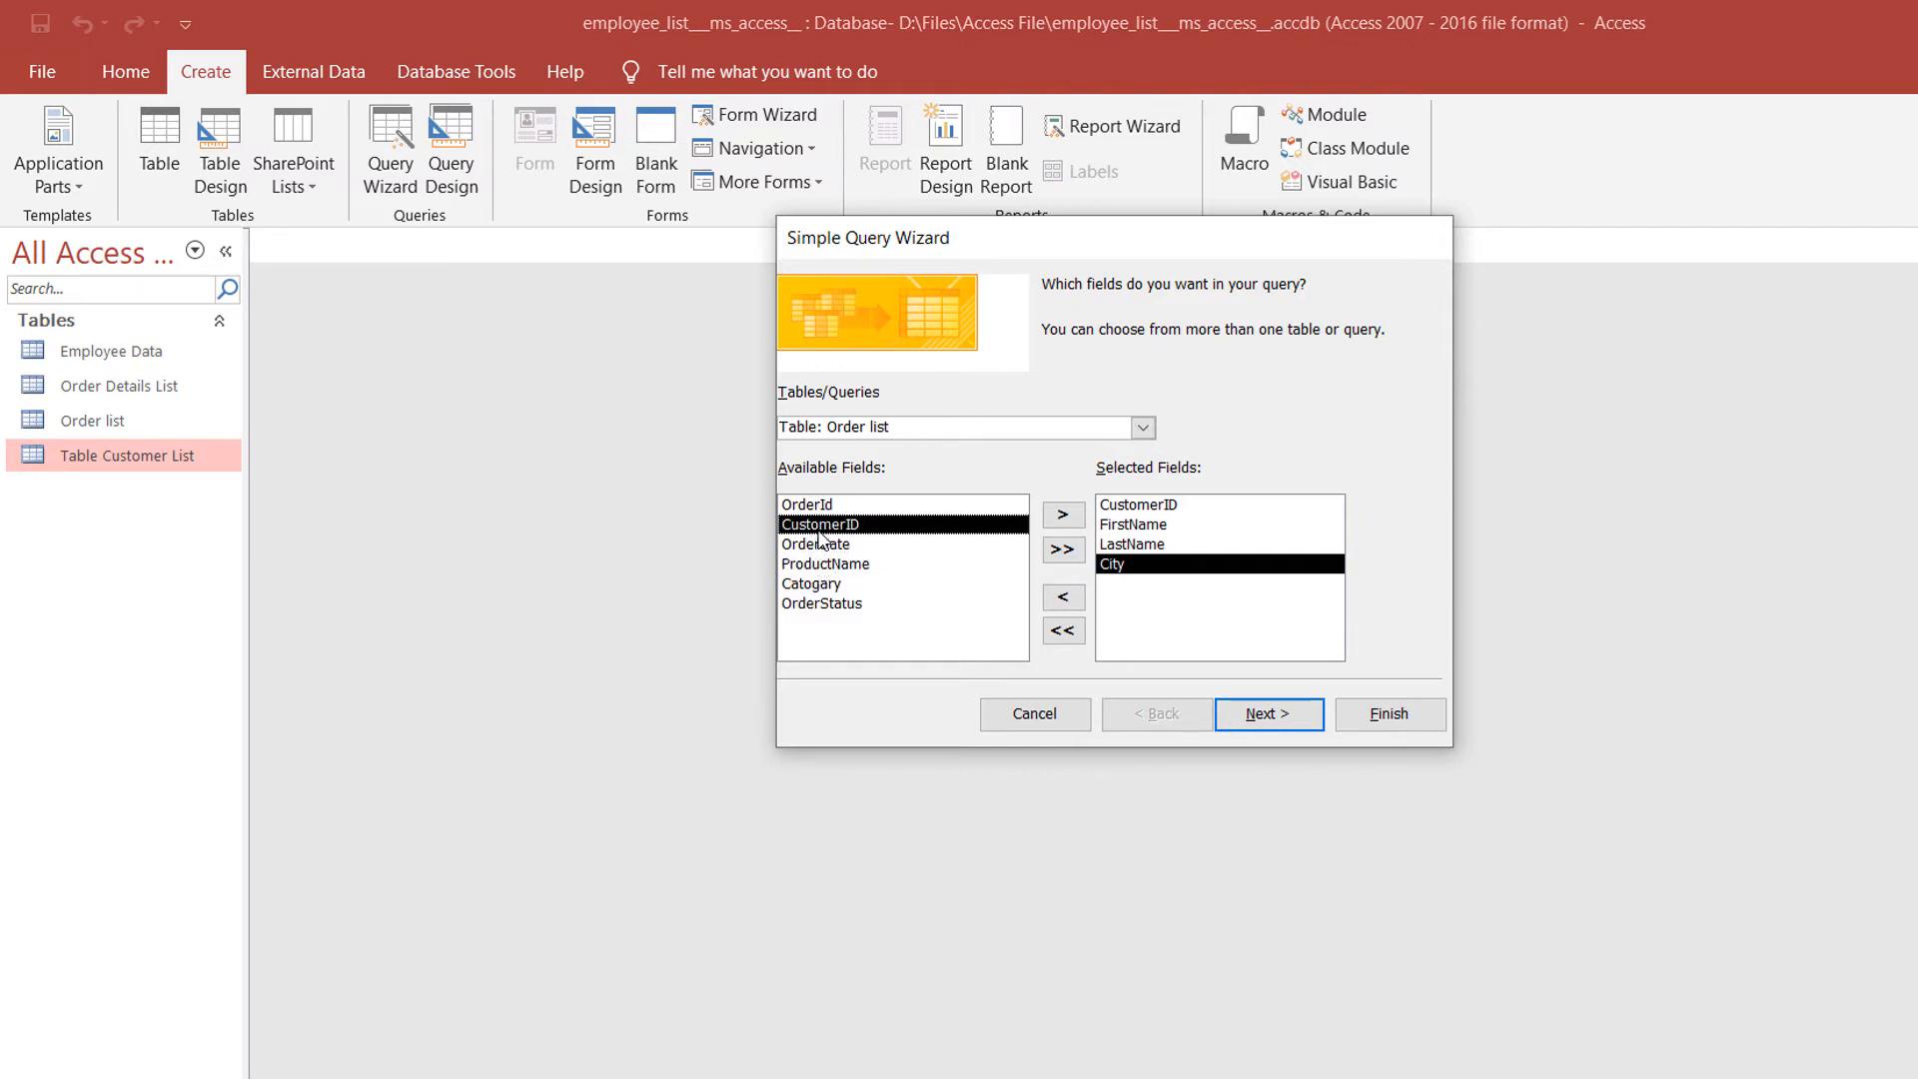
click(822, 560)
click(828, 548)
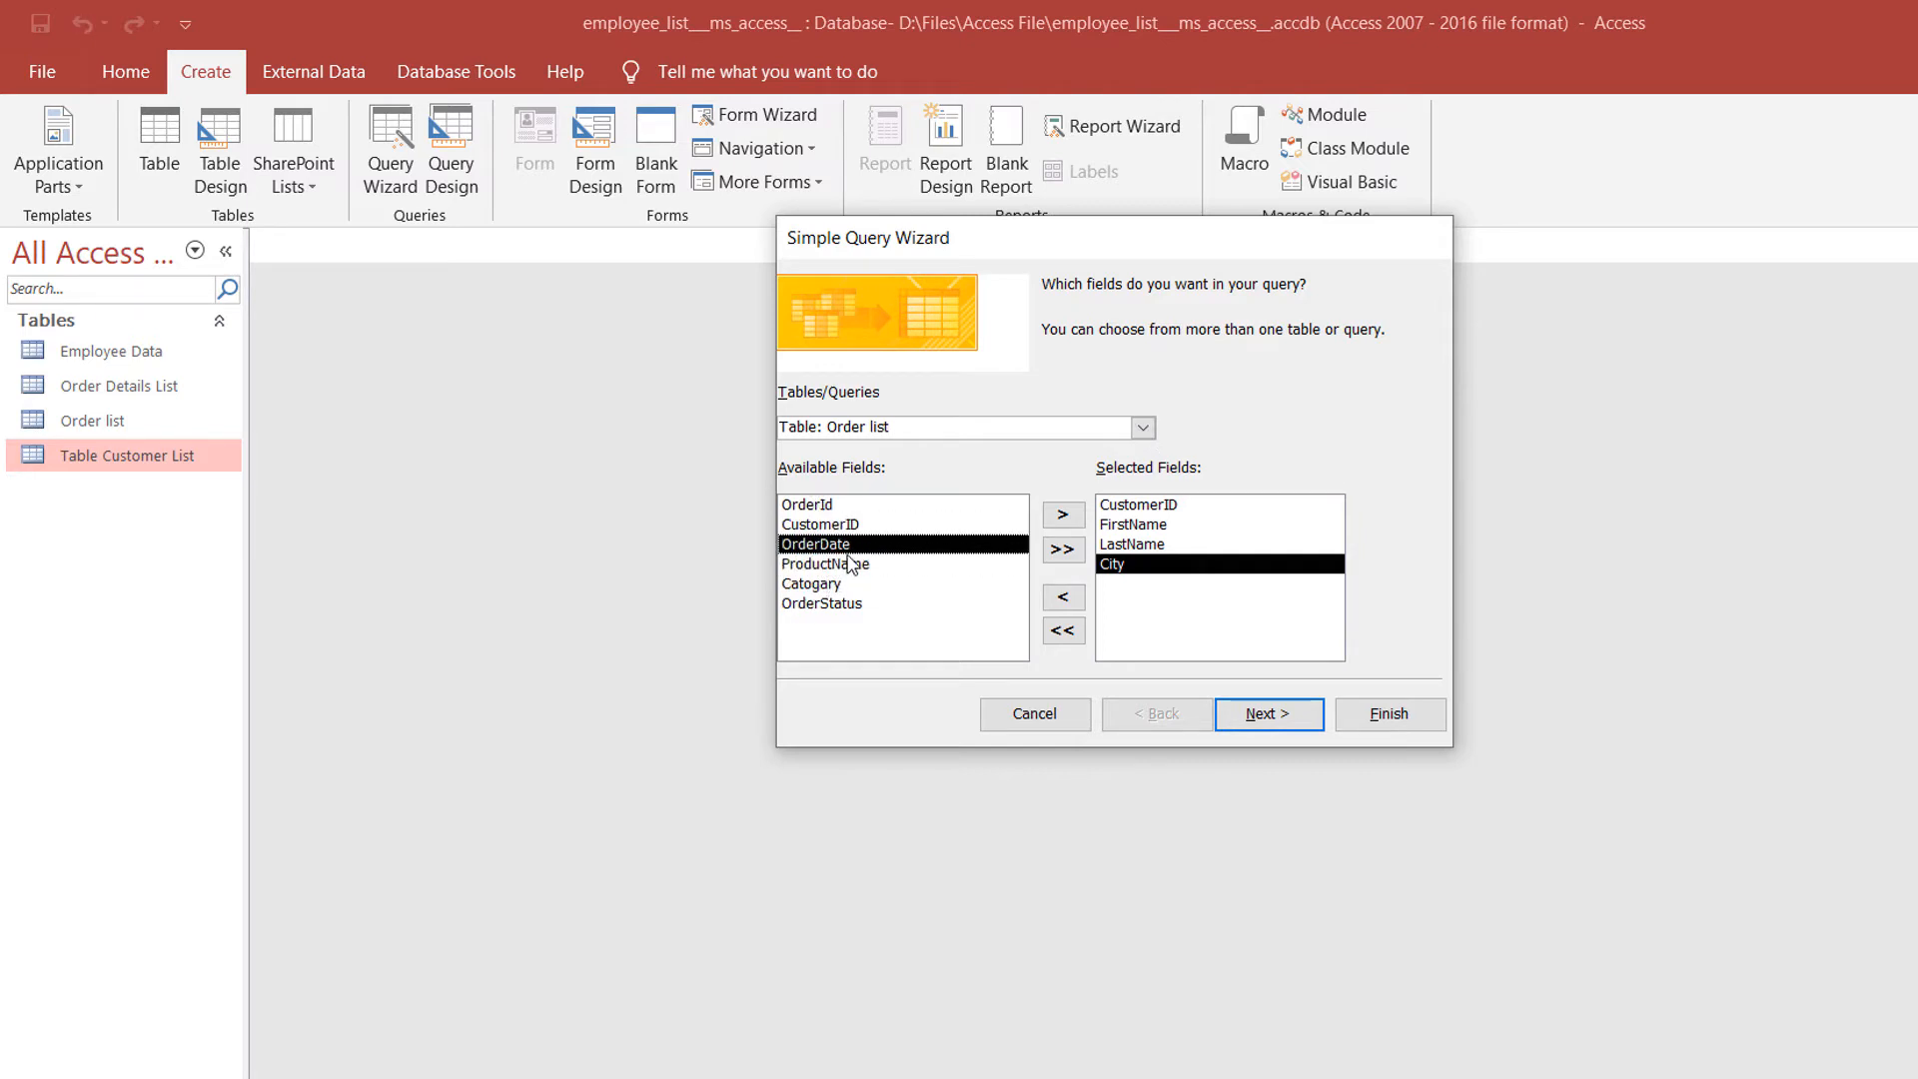
click(1063, 514)
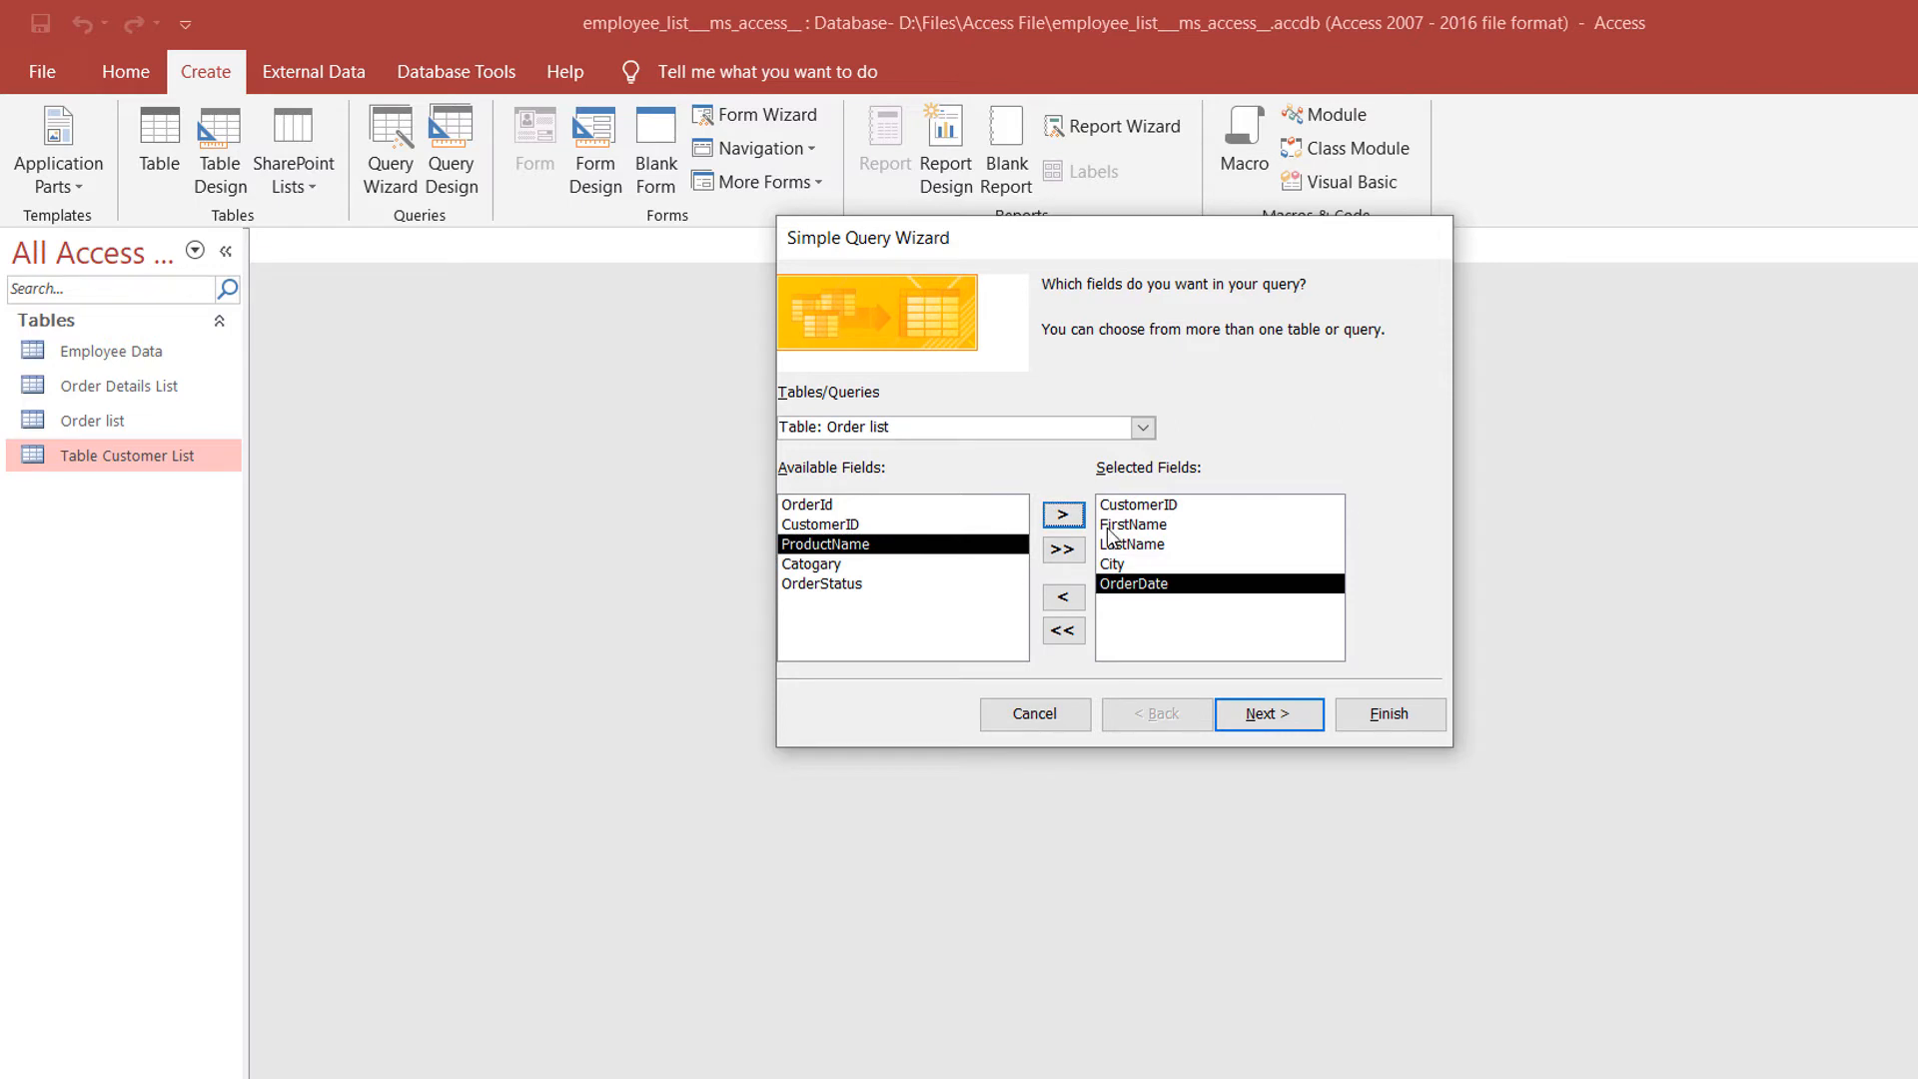
Add the ProductName field from the Order Details List table to the query.
click(833, 565)
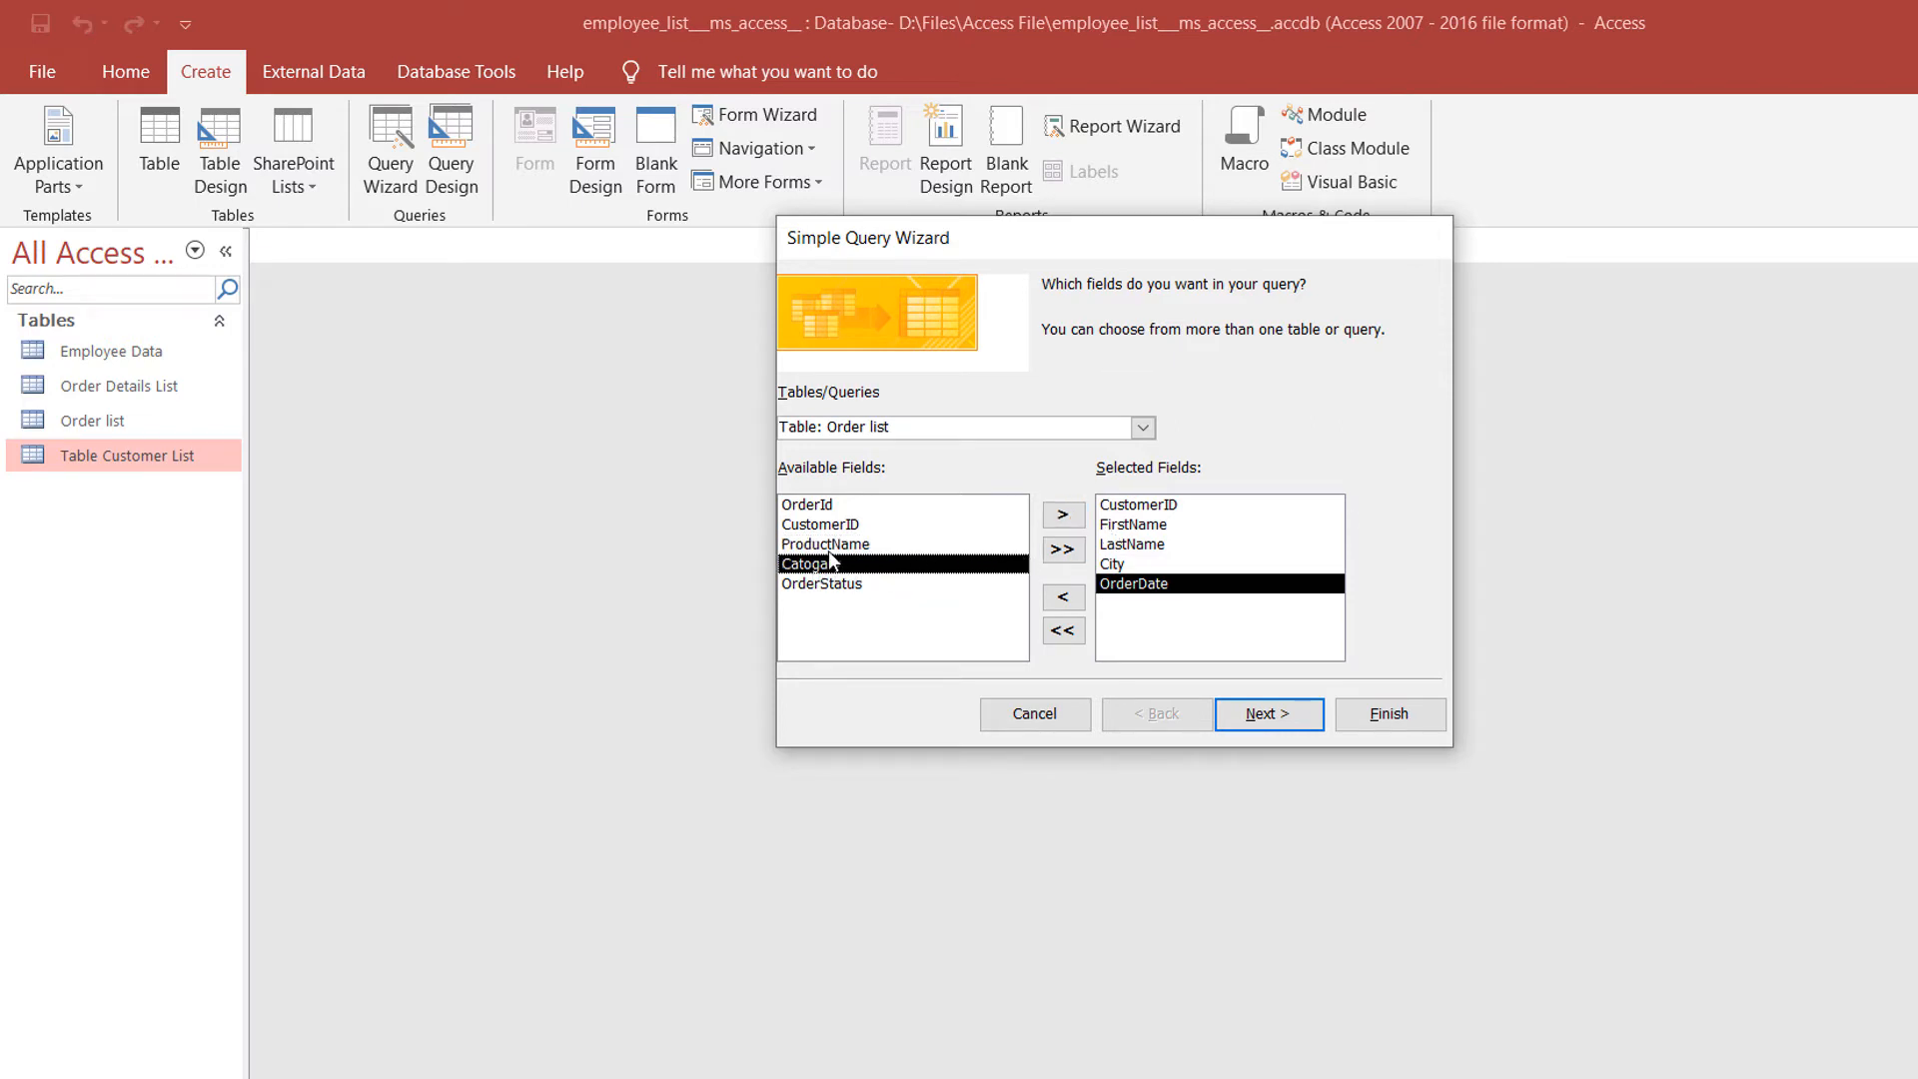
click(829, 549)
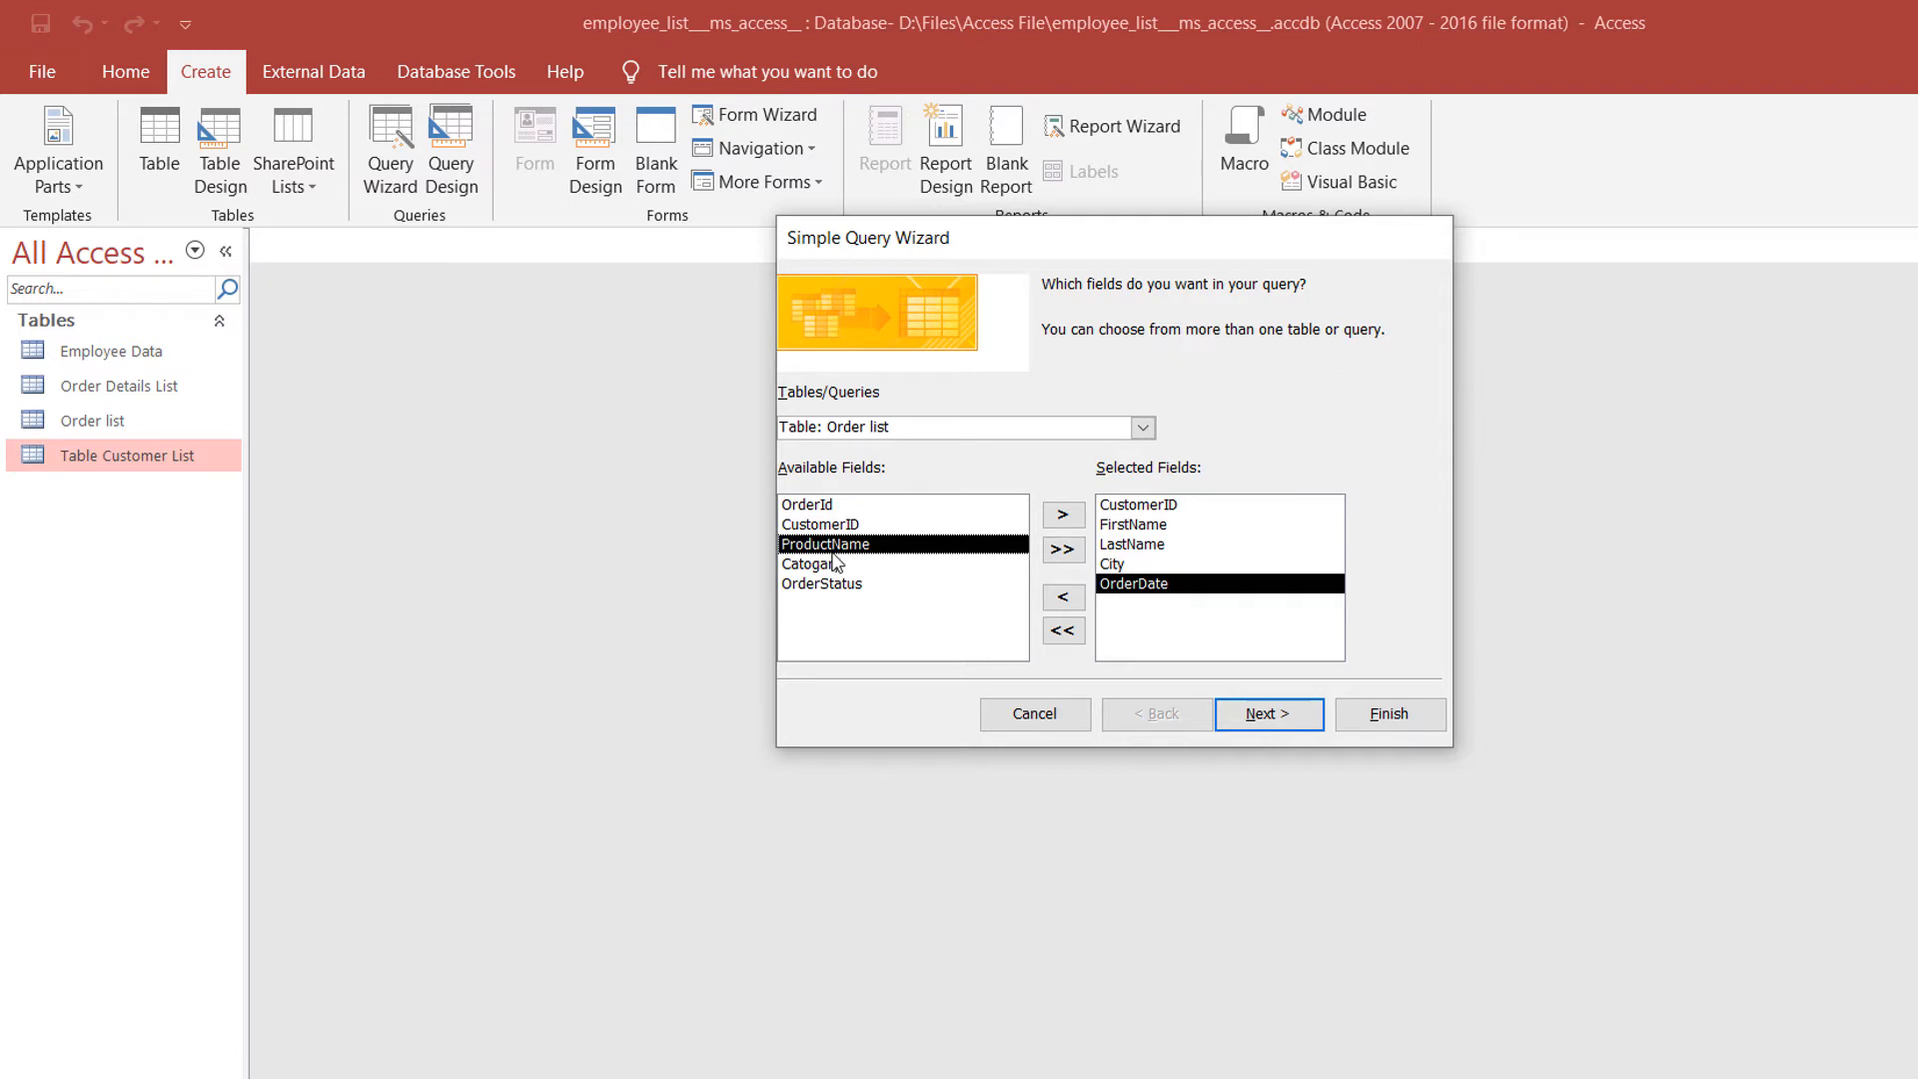
click(1141, 428)
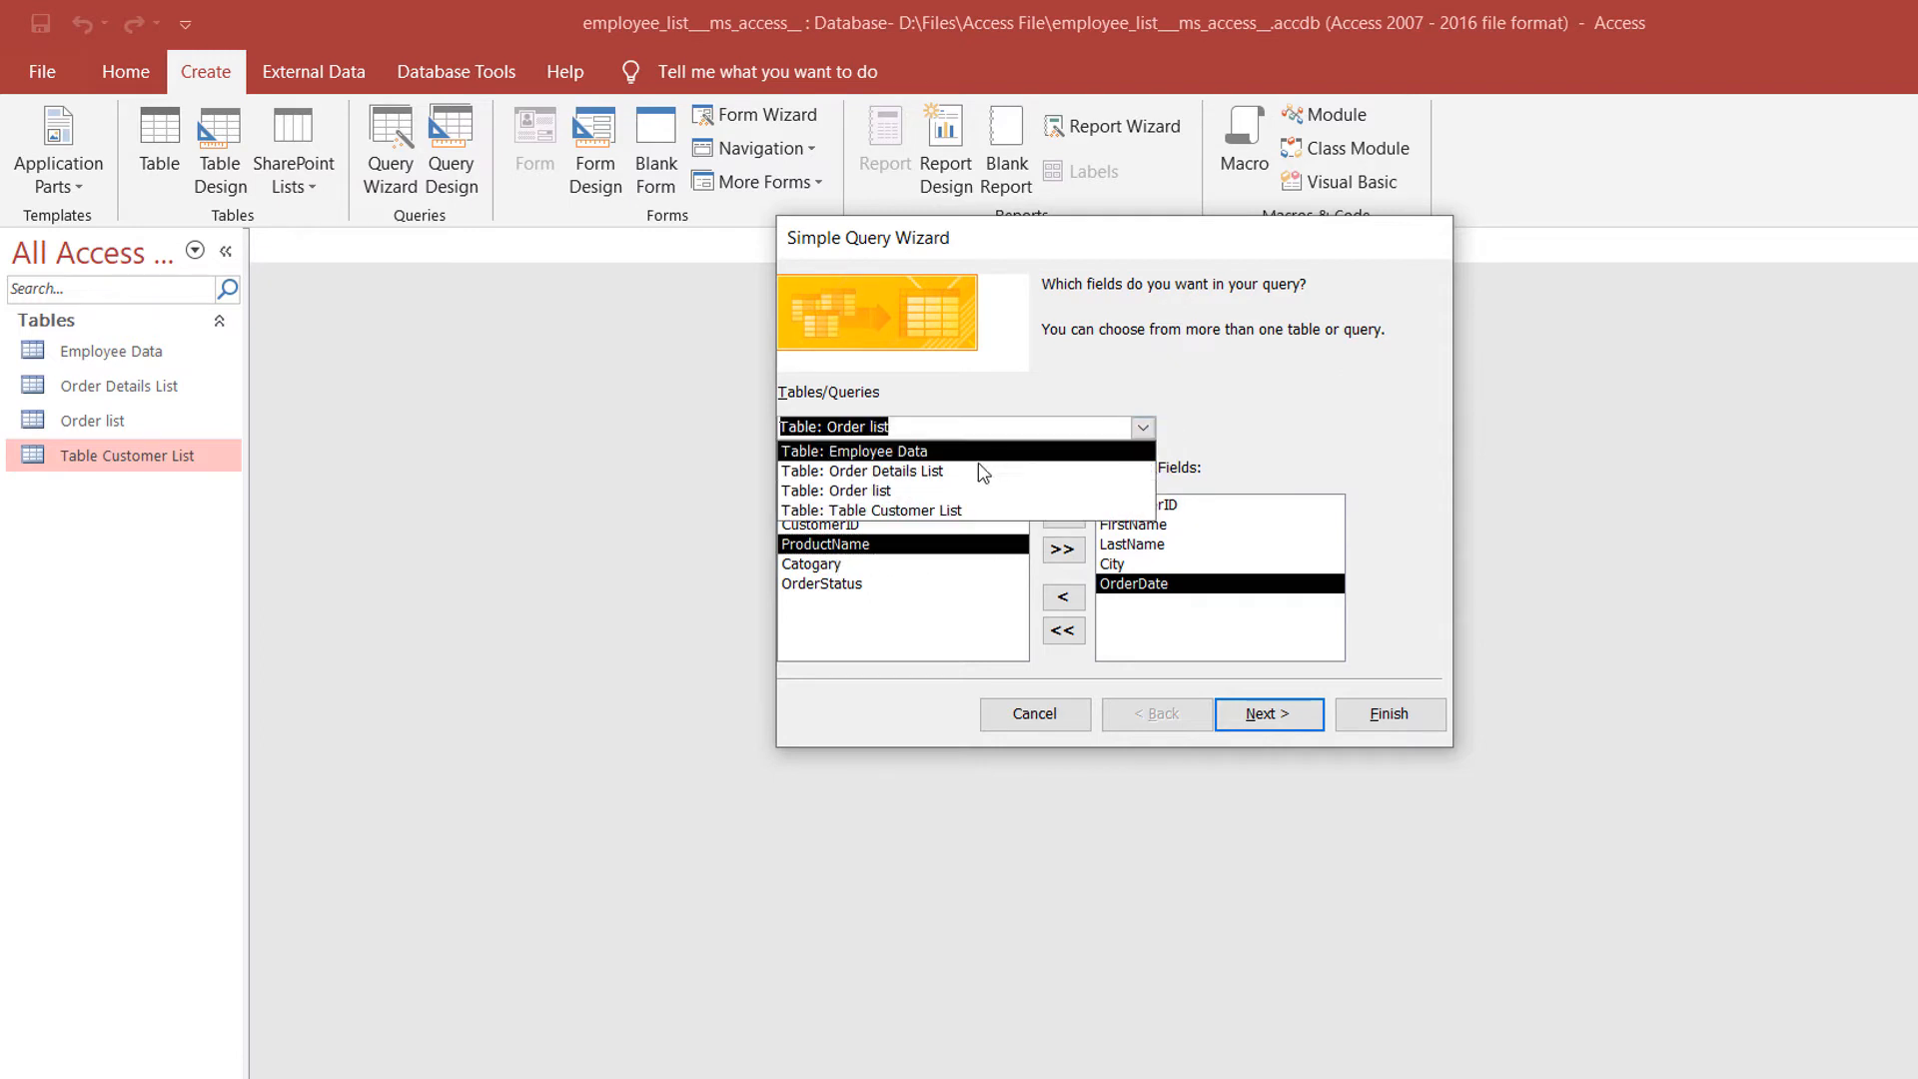
click(902, 472)
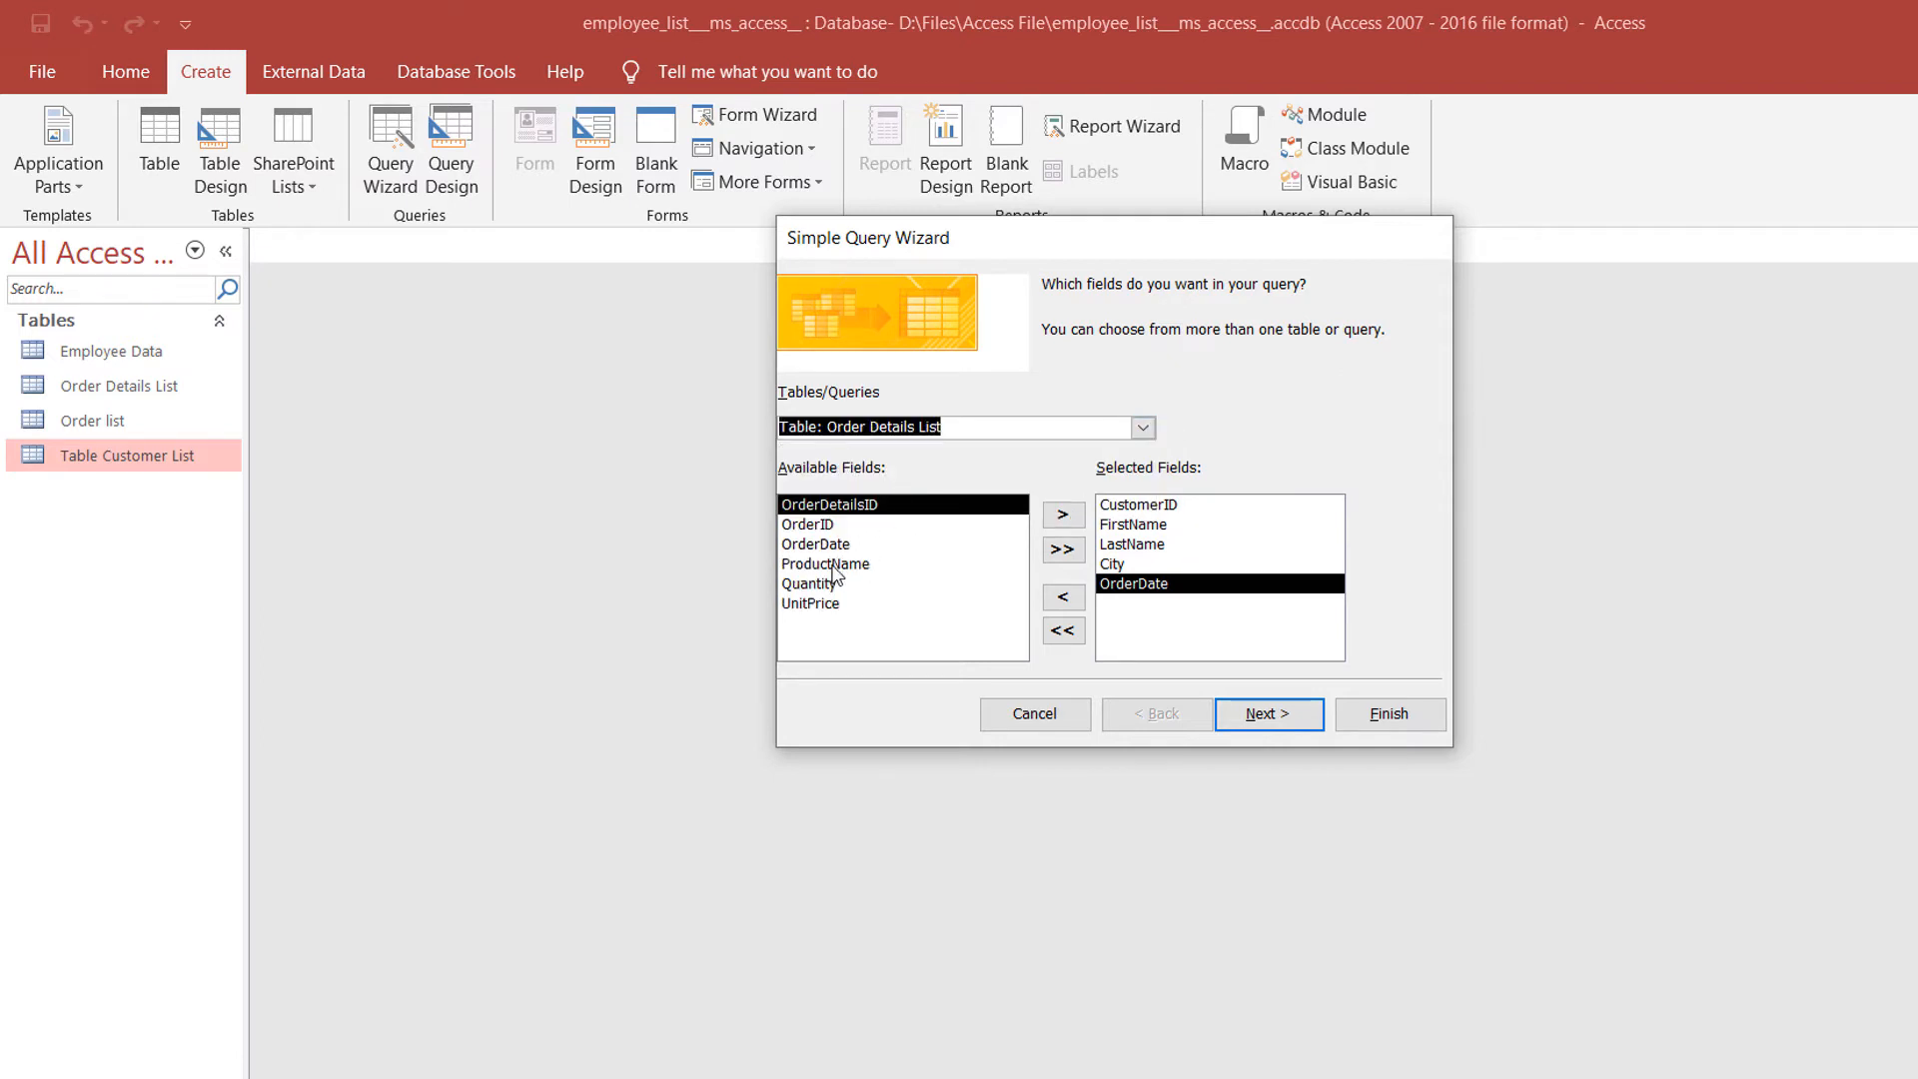
click(833, 566)
click(1063, 515)
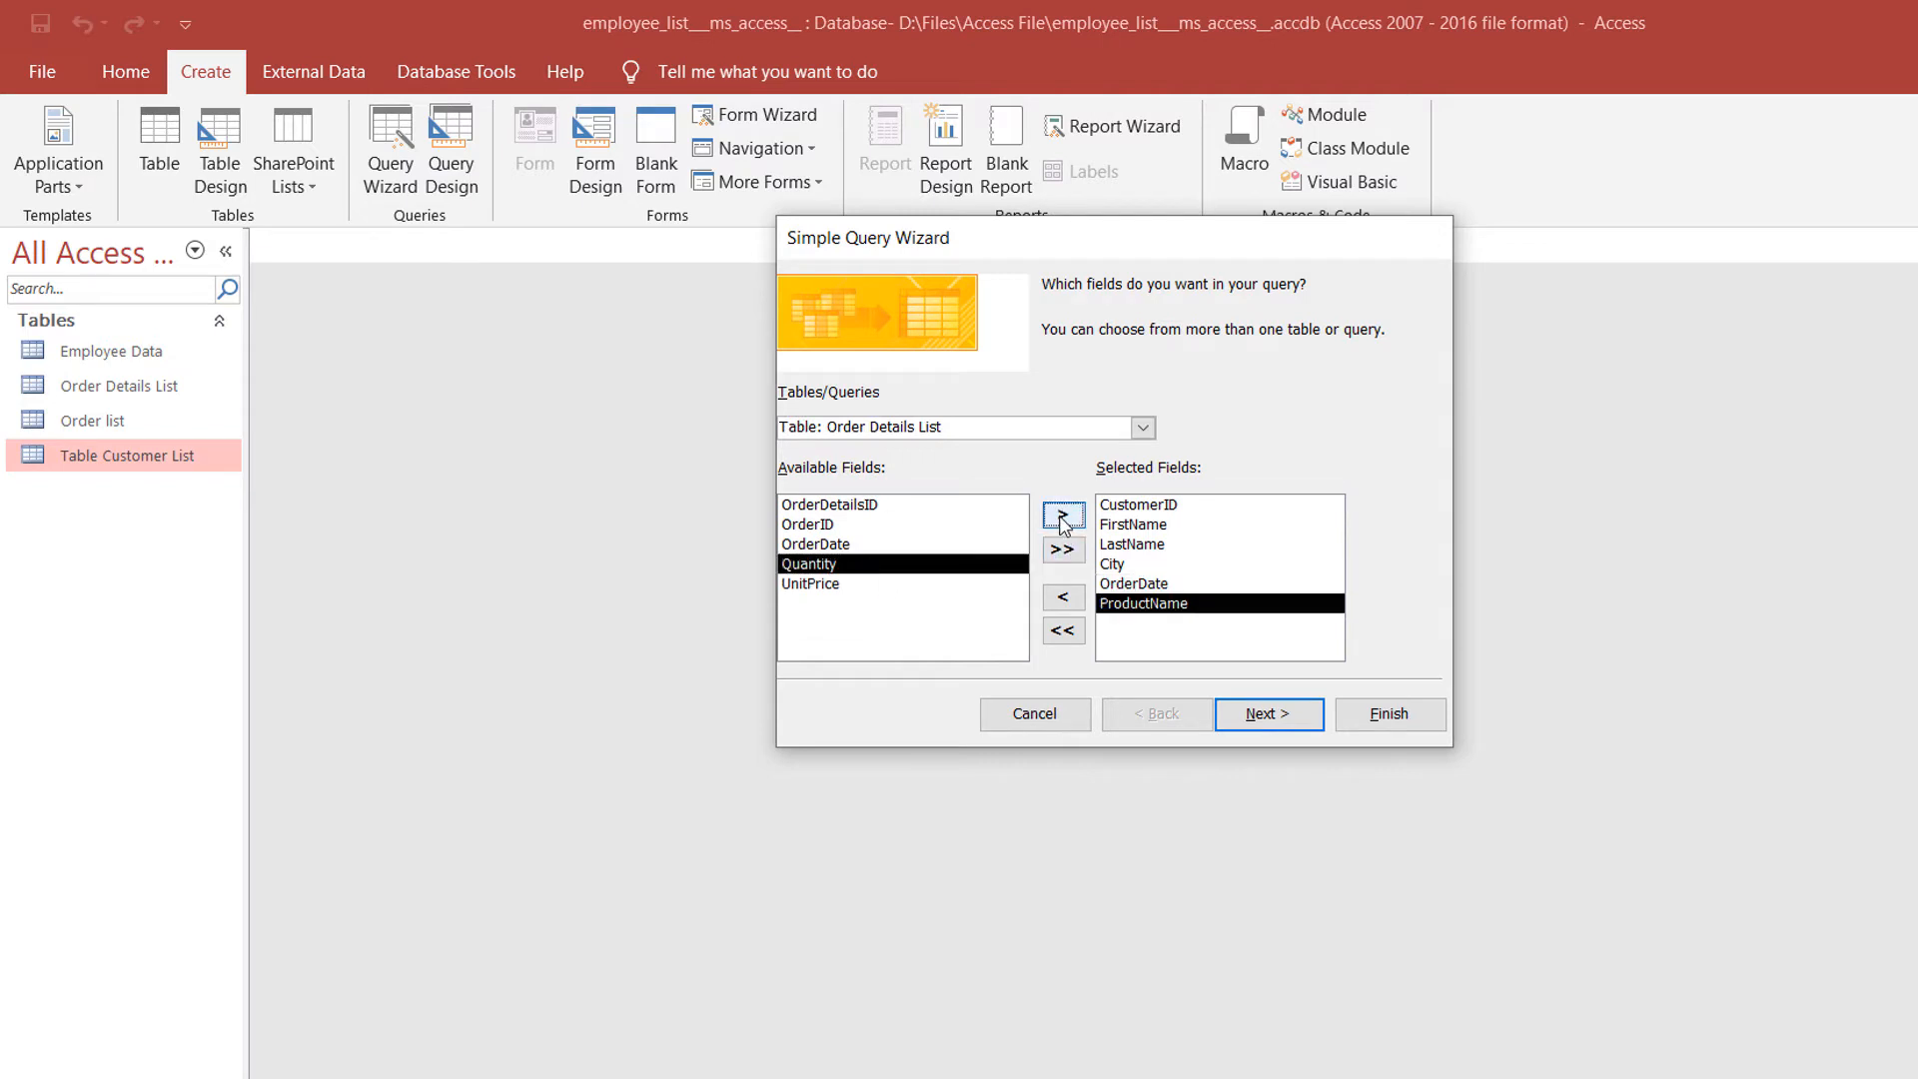
Switch the source back to the Order list table and add its Catogary field to the query.
click(1146, 436)
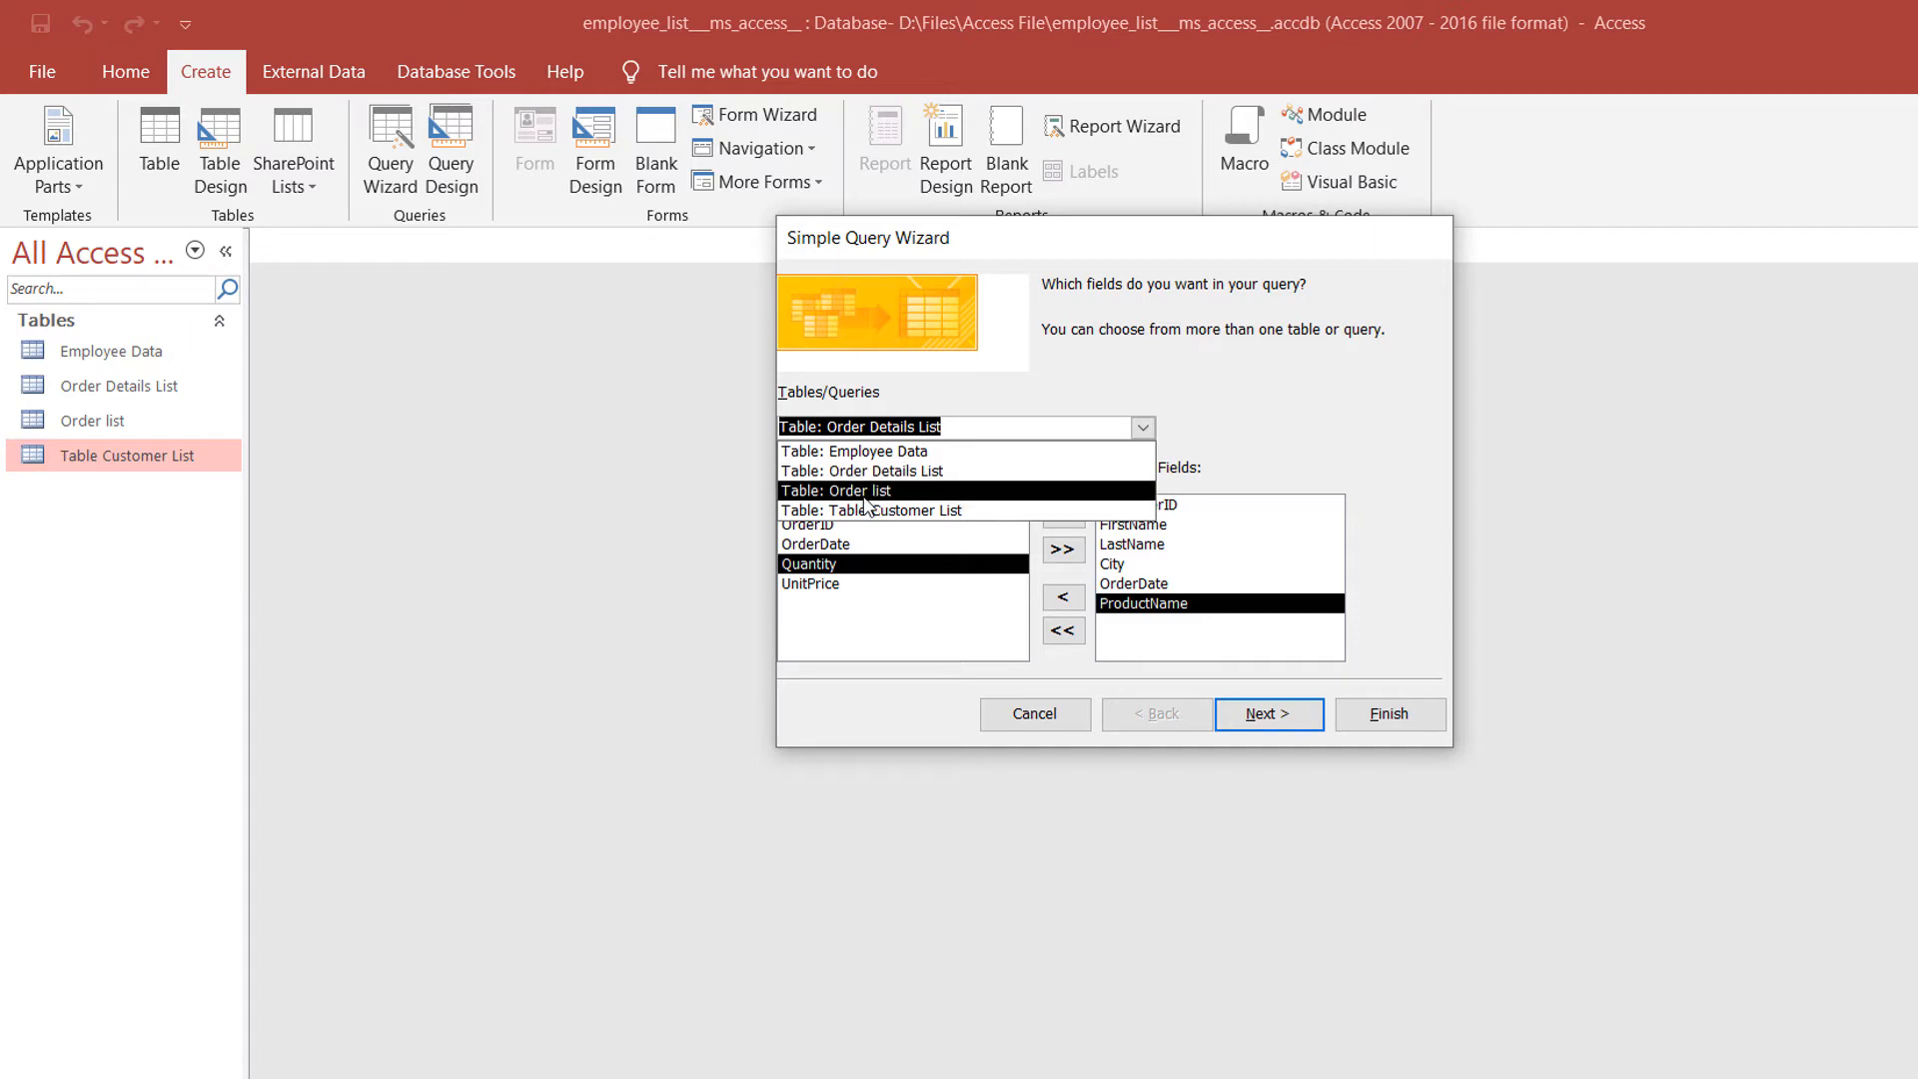
click(851, 490)
click(824, 565)
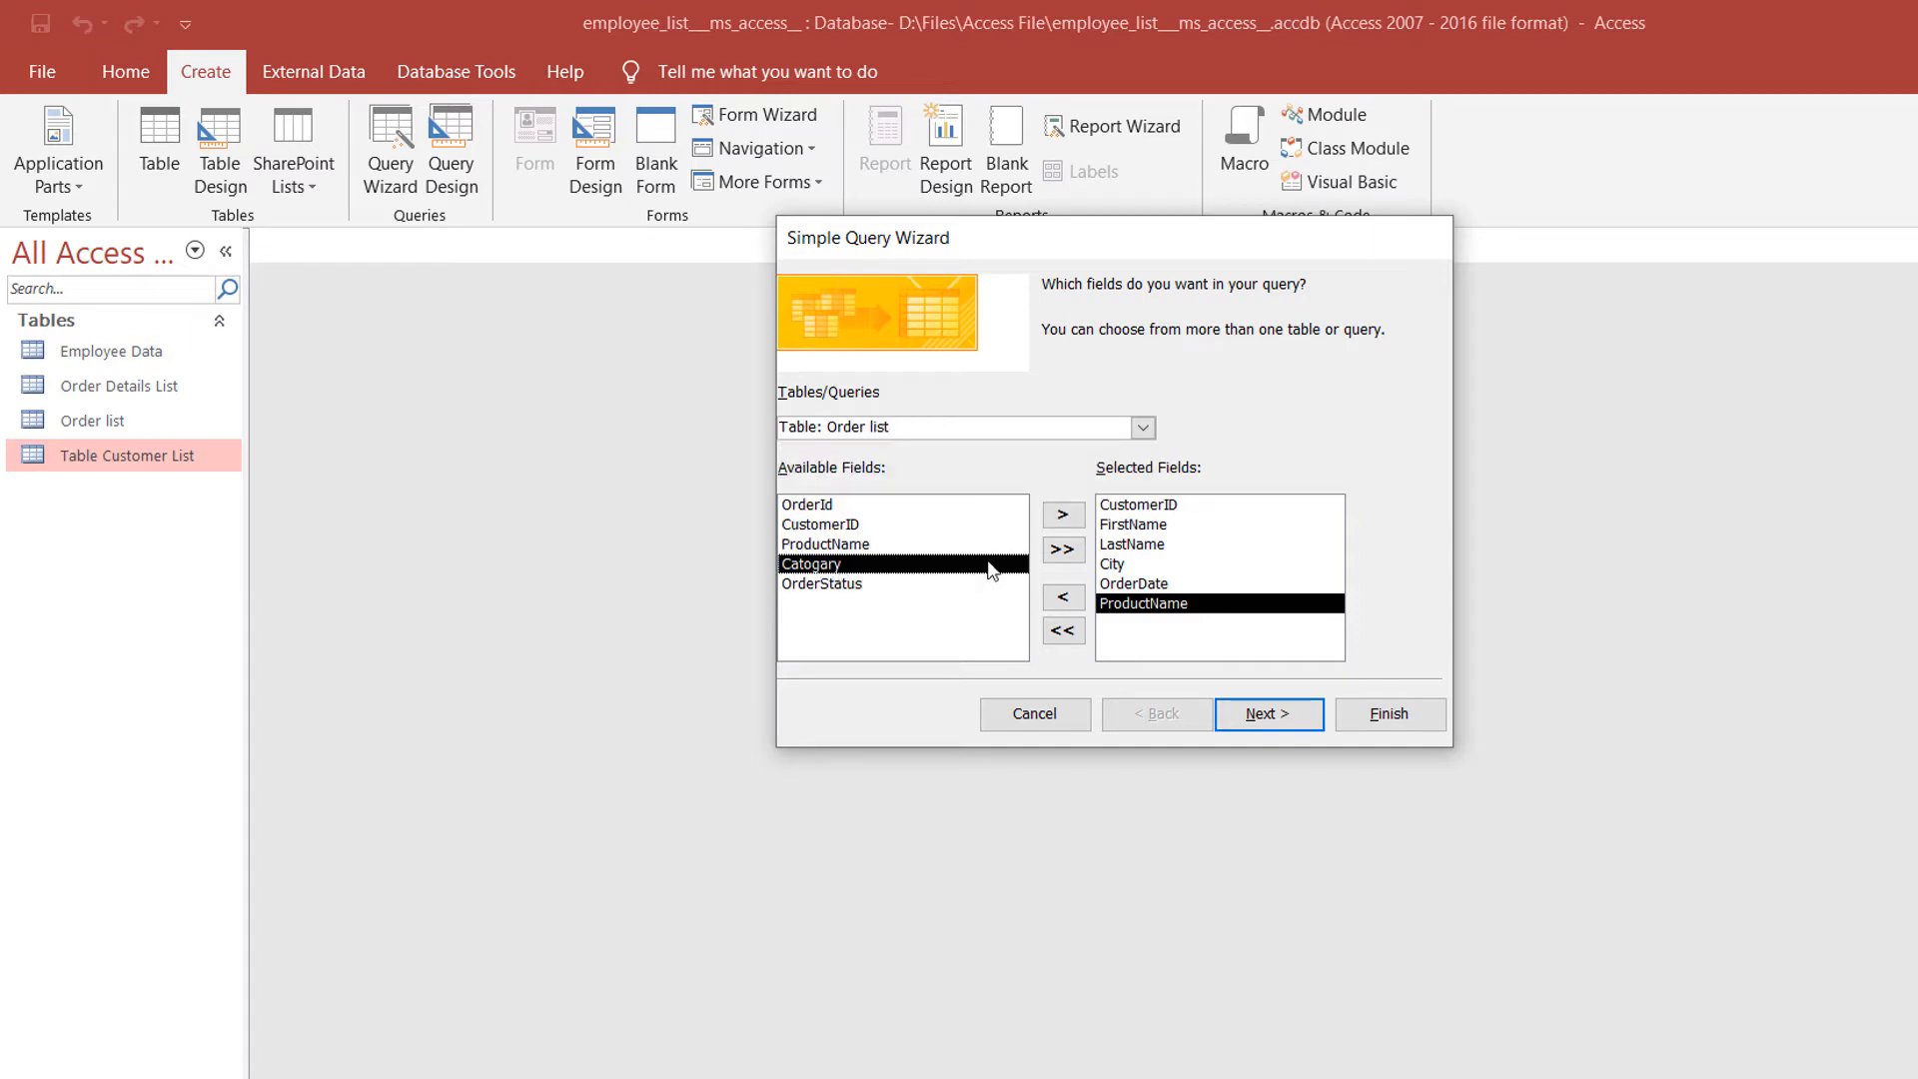
click(1074, 515)
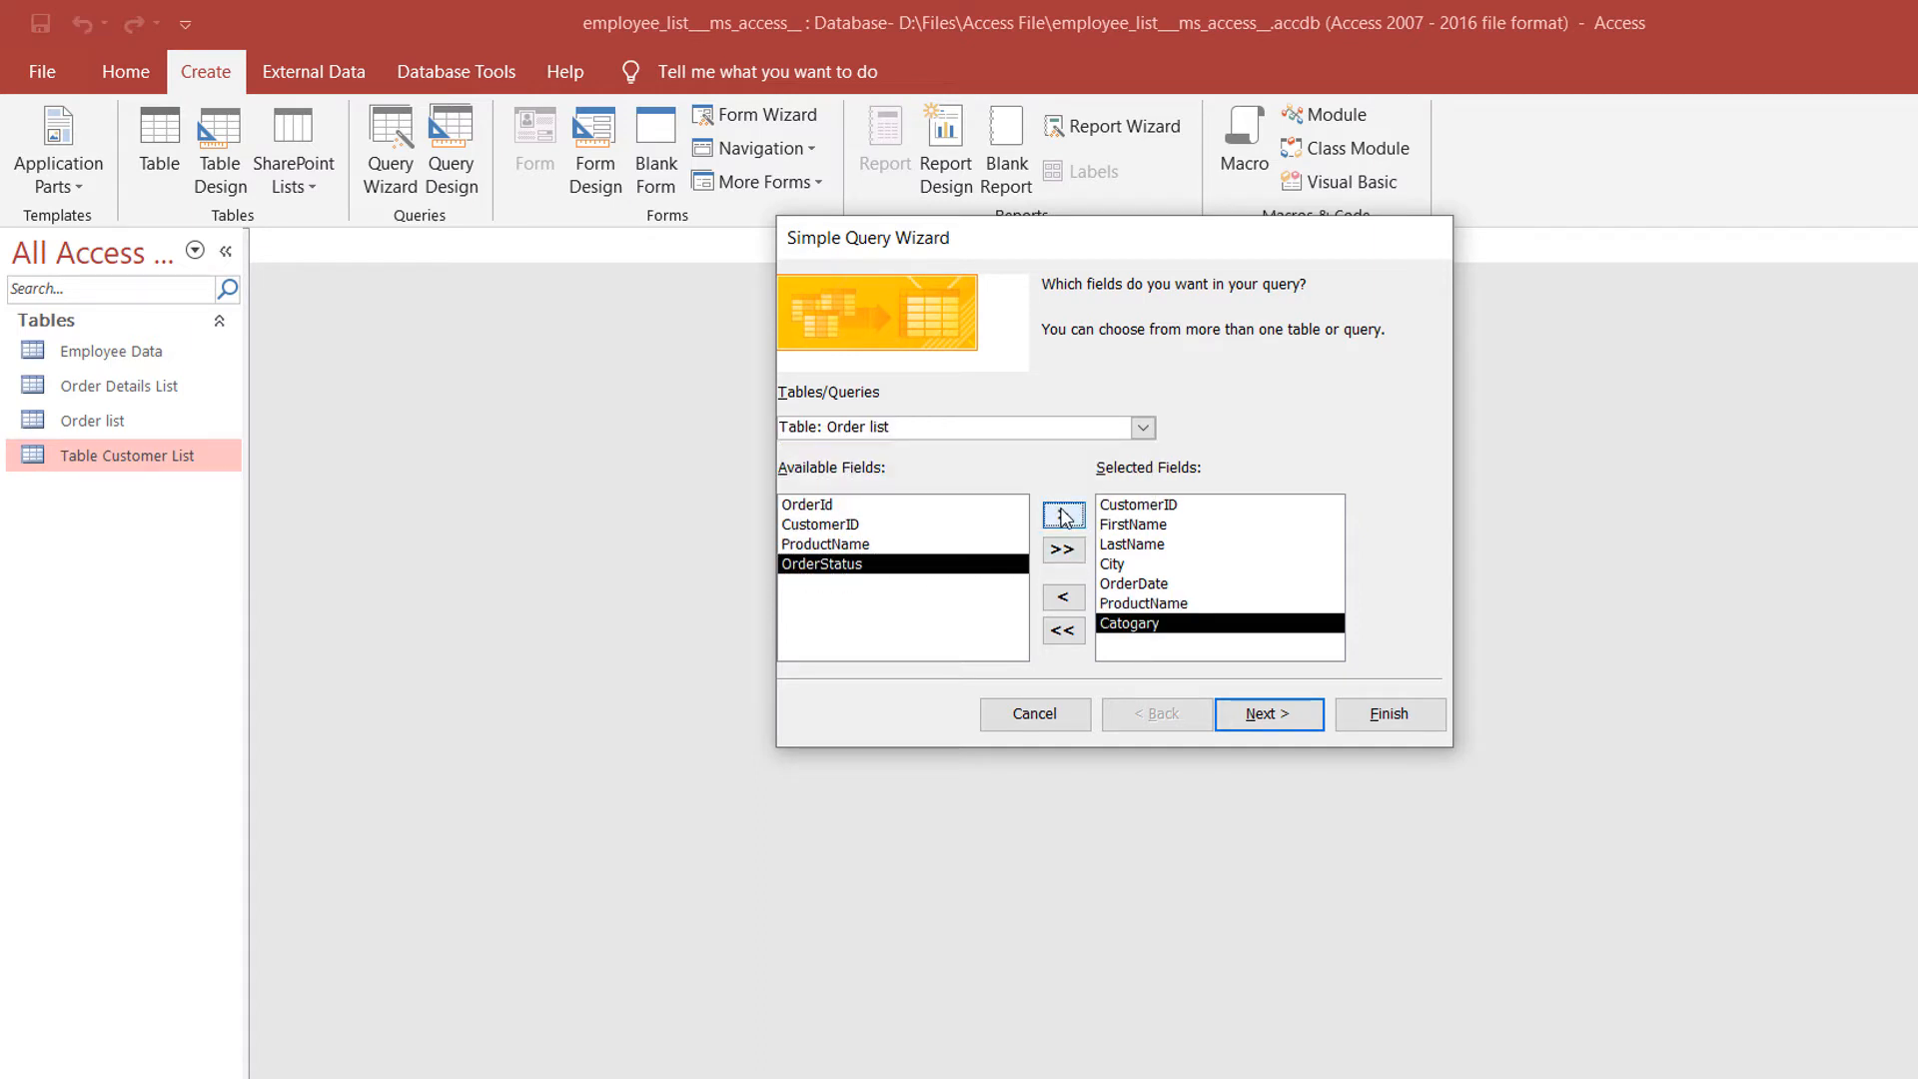
Add the Quantity and UnitPrice fields from the Order Details List table and review the selected fields.
click(1143, 428)
click(895, 470)
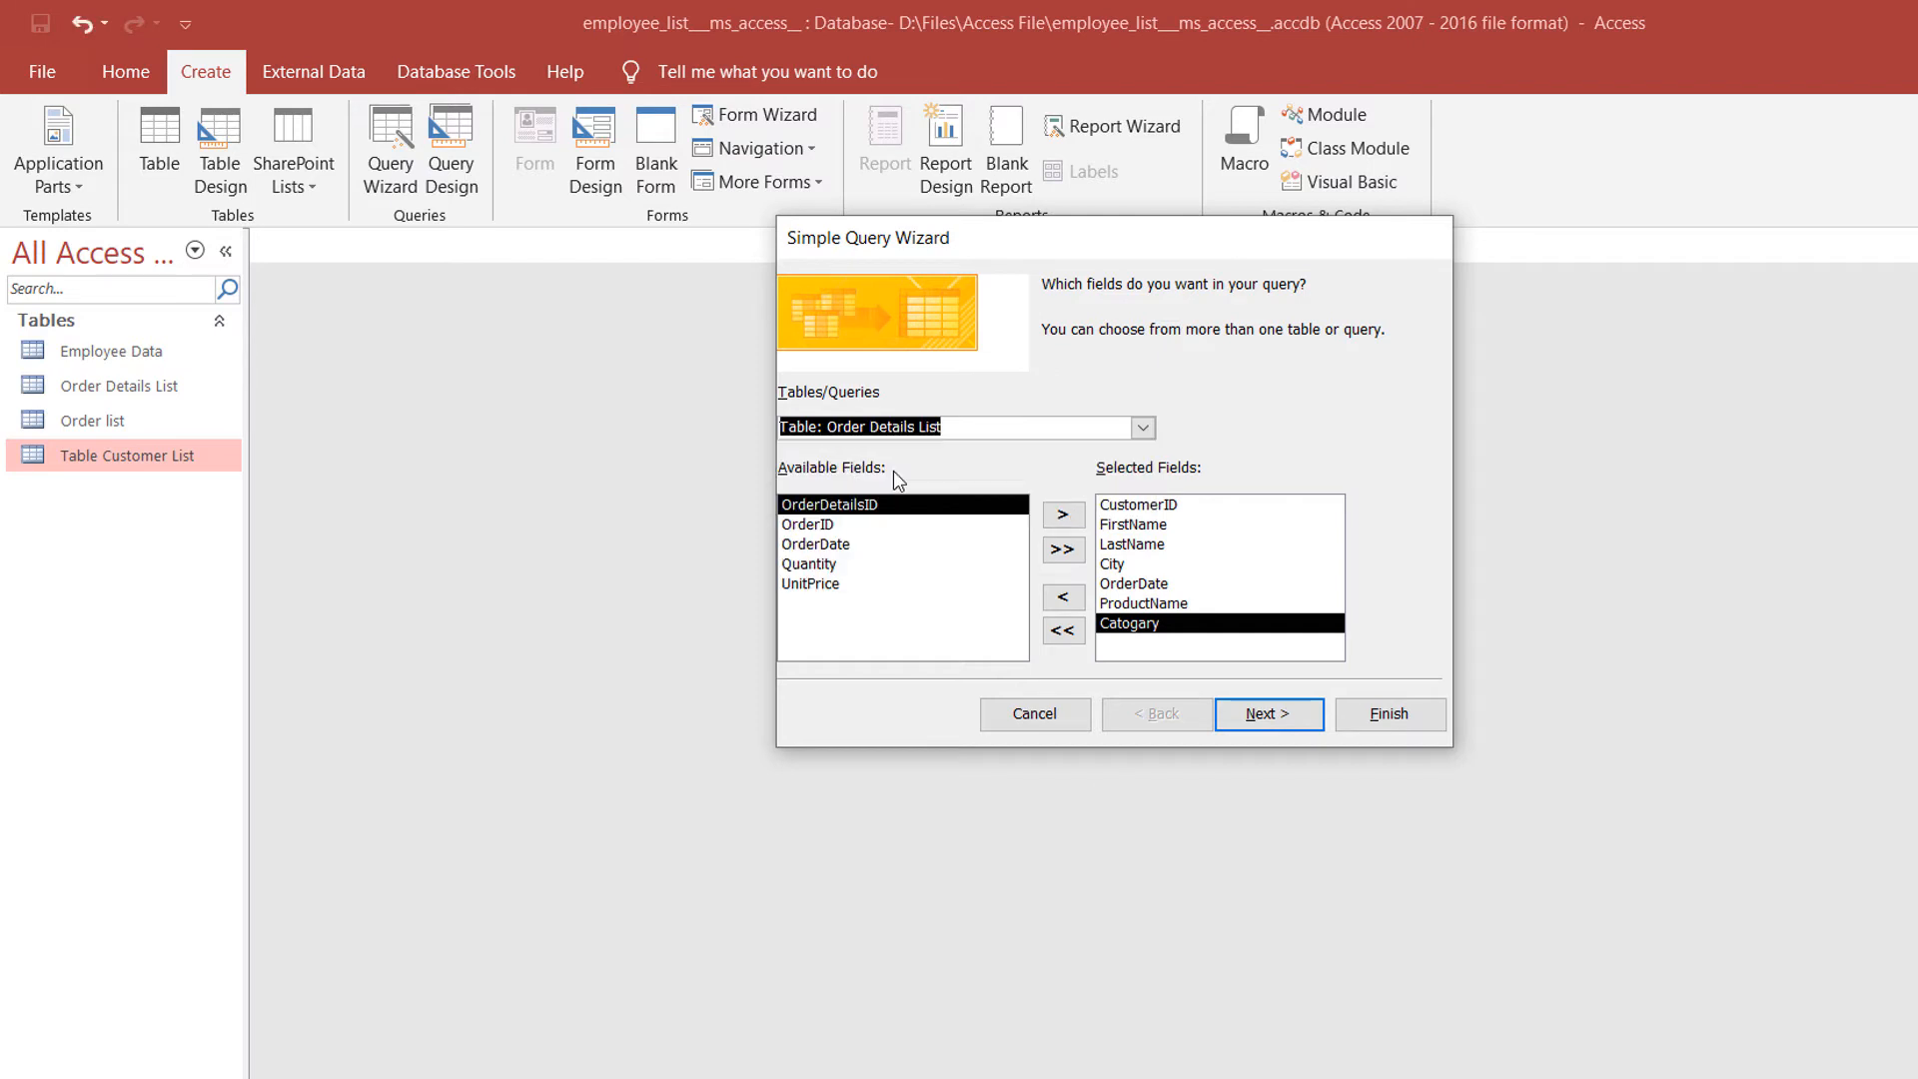
click(811, 566)
click(1062, 516)
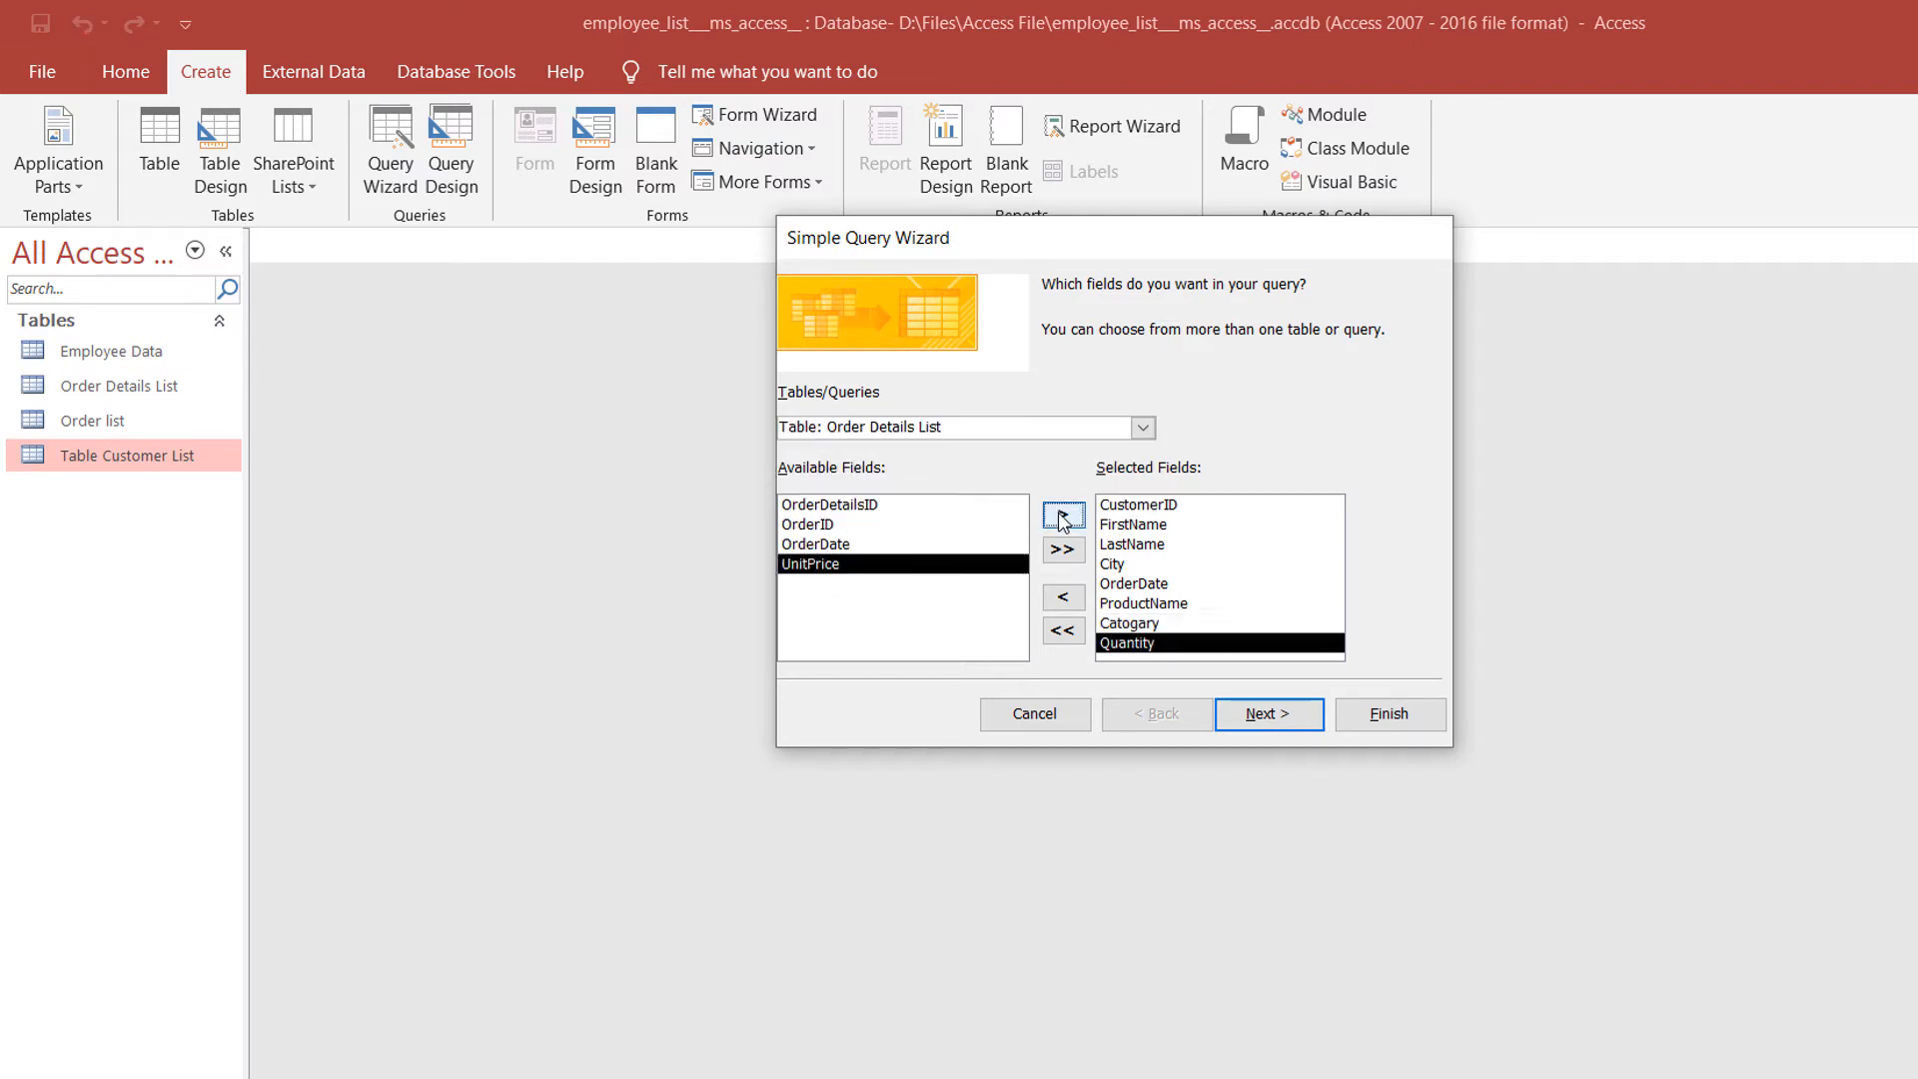
click(1062, 516)
drag(1331, 621, 1335, 533)
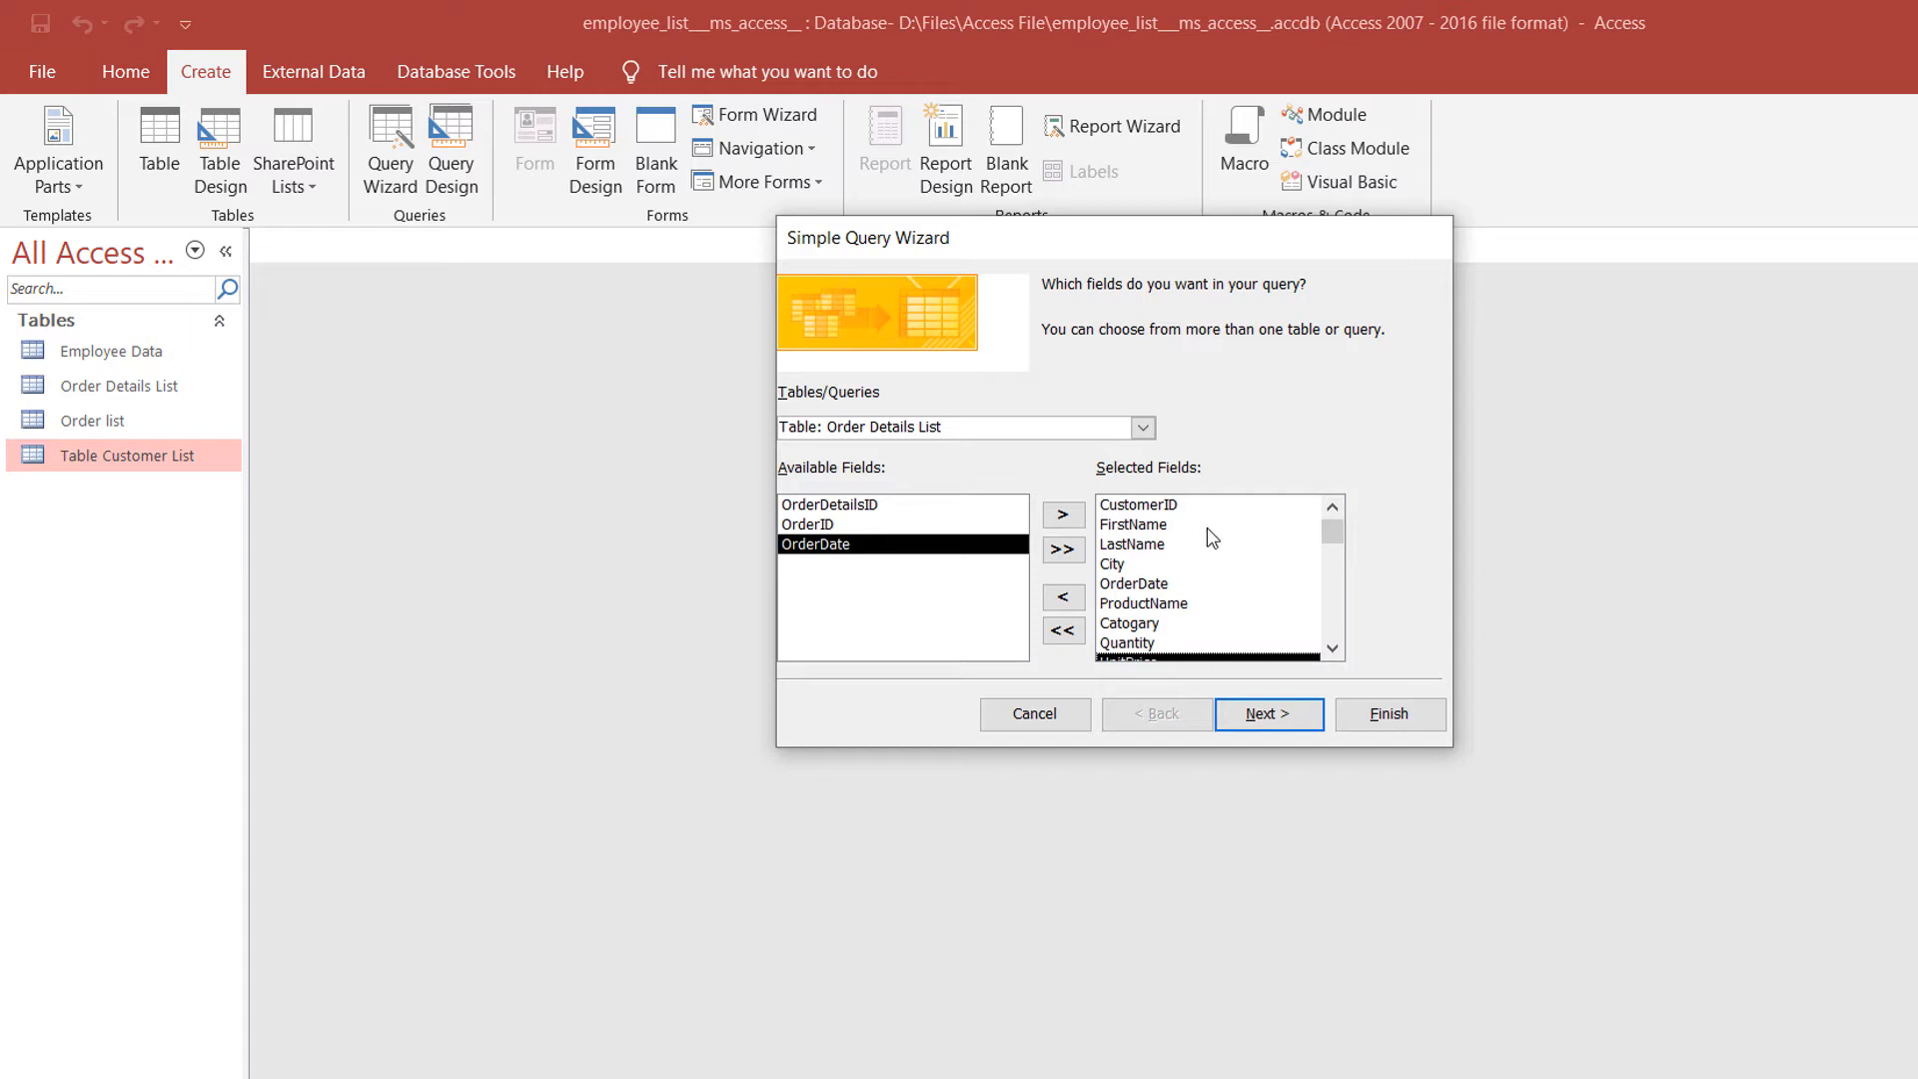
Finish the query as a detail query titled Table Customer List Query and open it to view its information.
drag(1336, 533, 1332, 590)
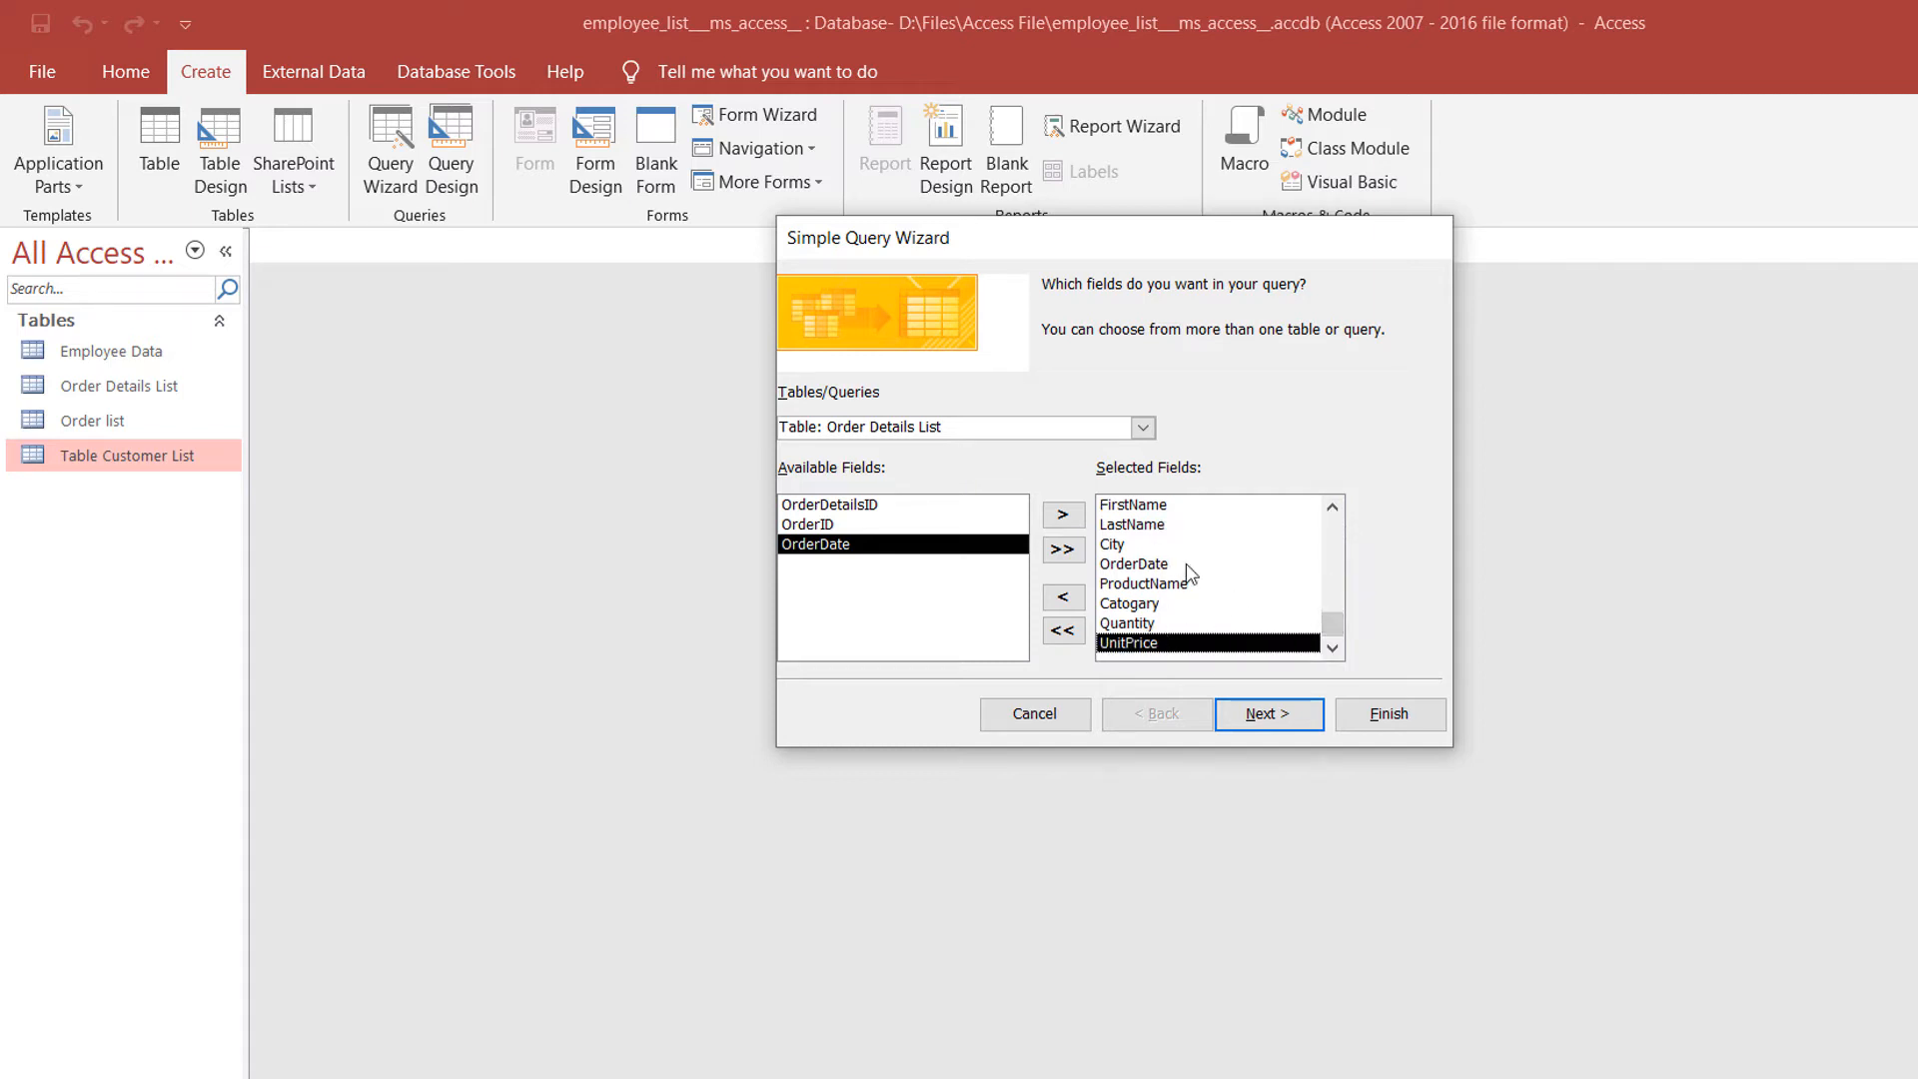
scroll(1233, 607, up, 1)
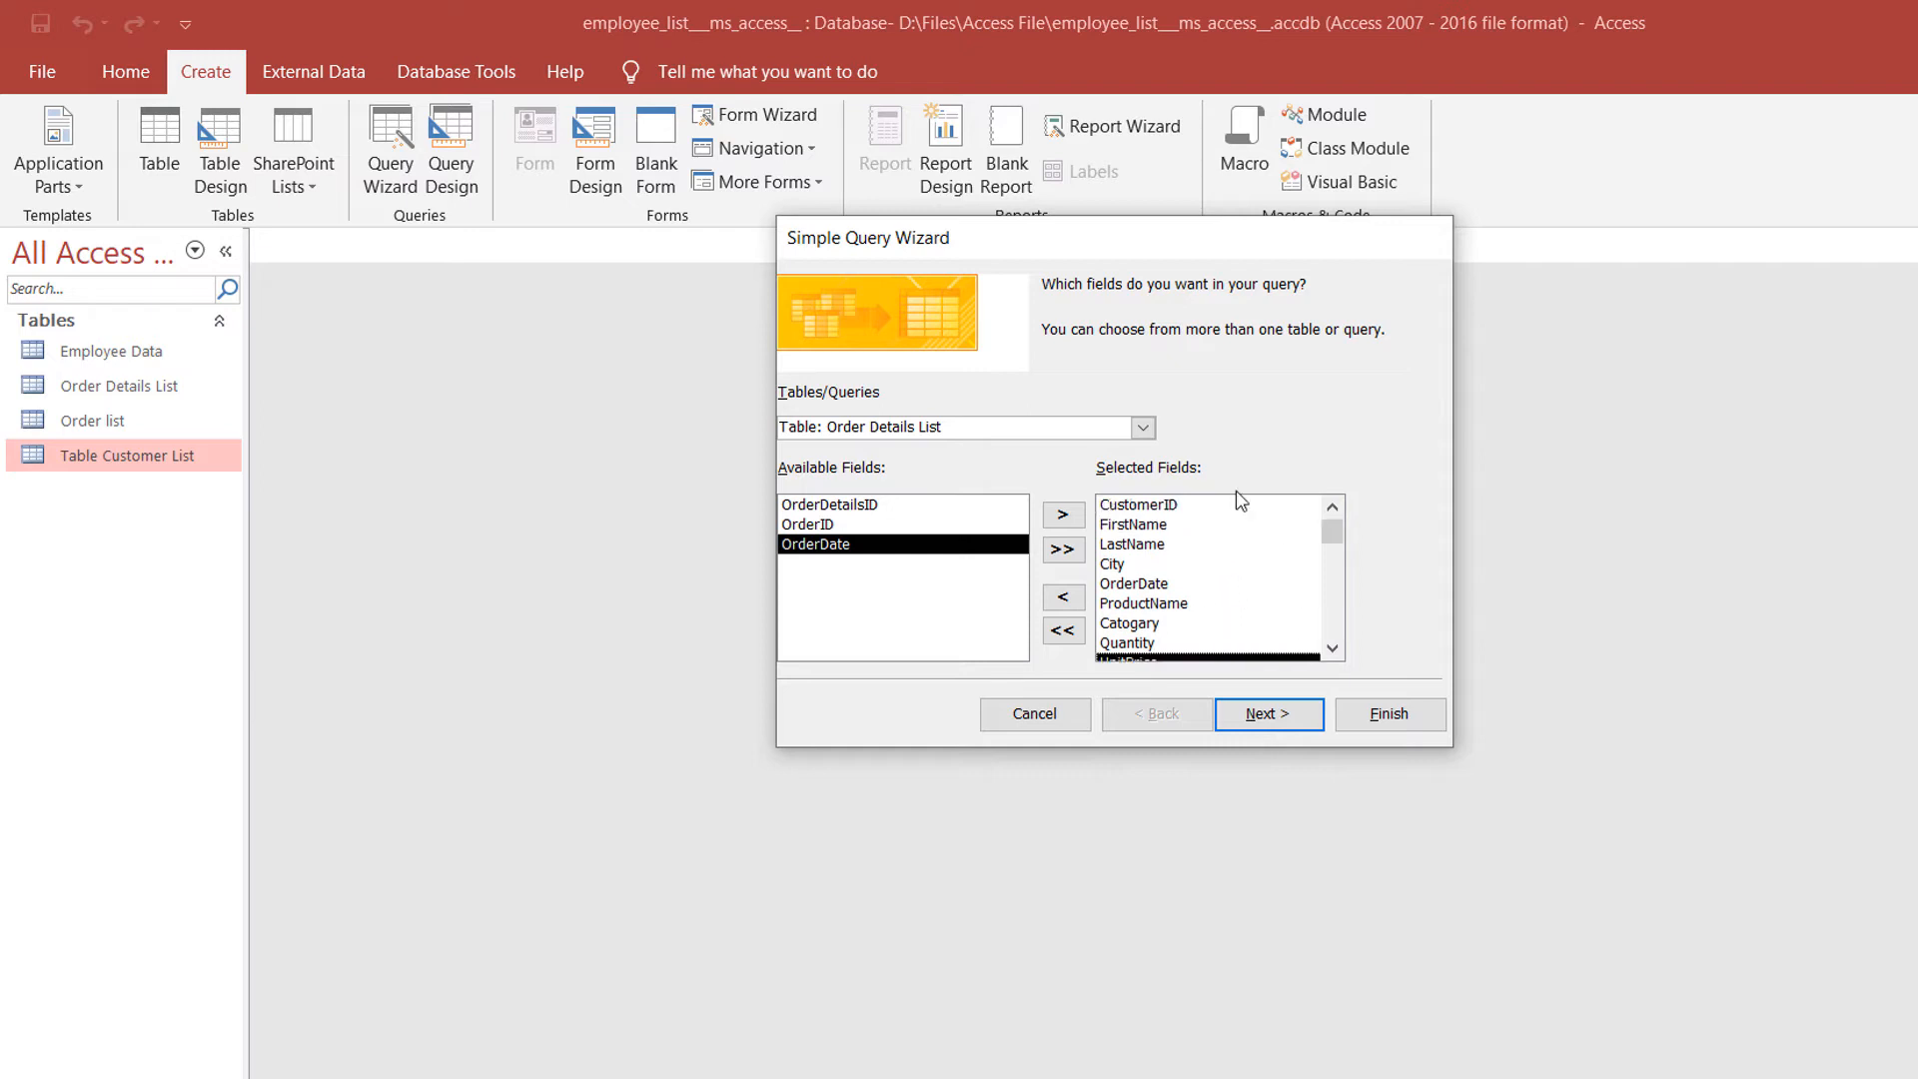
click(1268, 715)
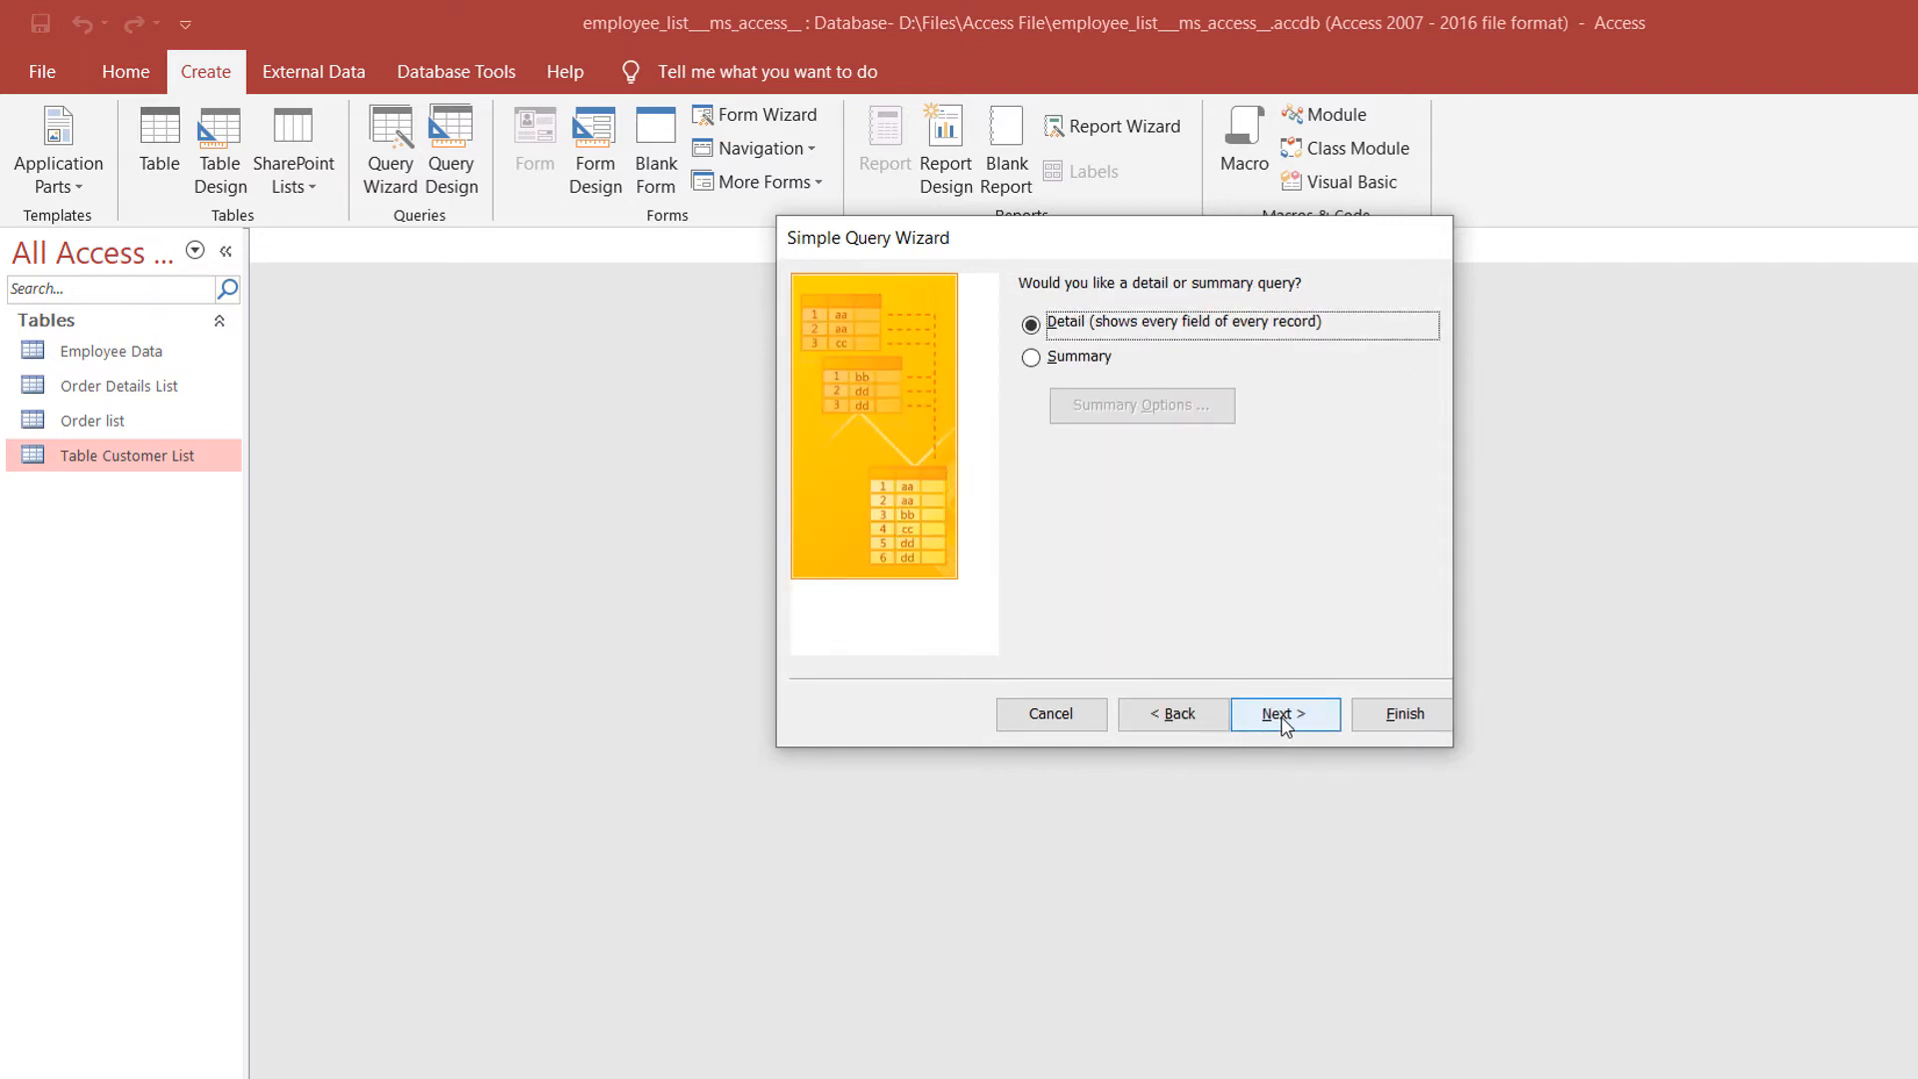
click(1286, 715)
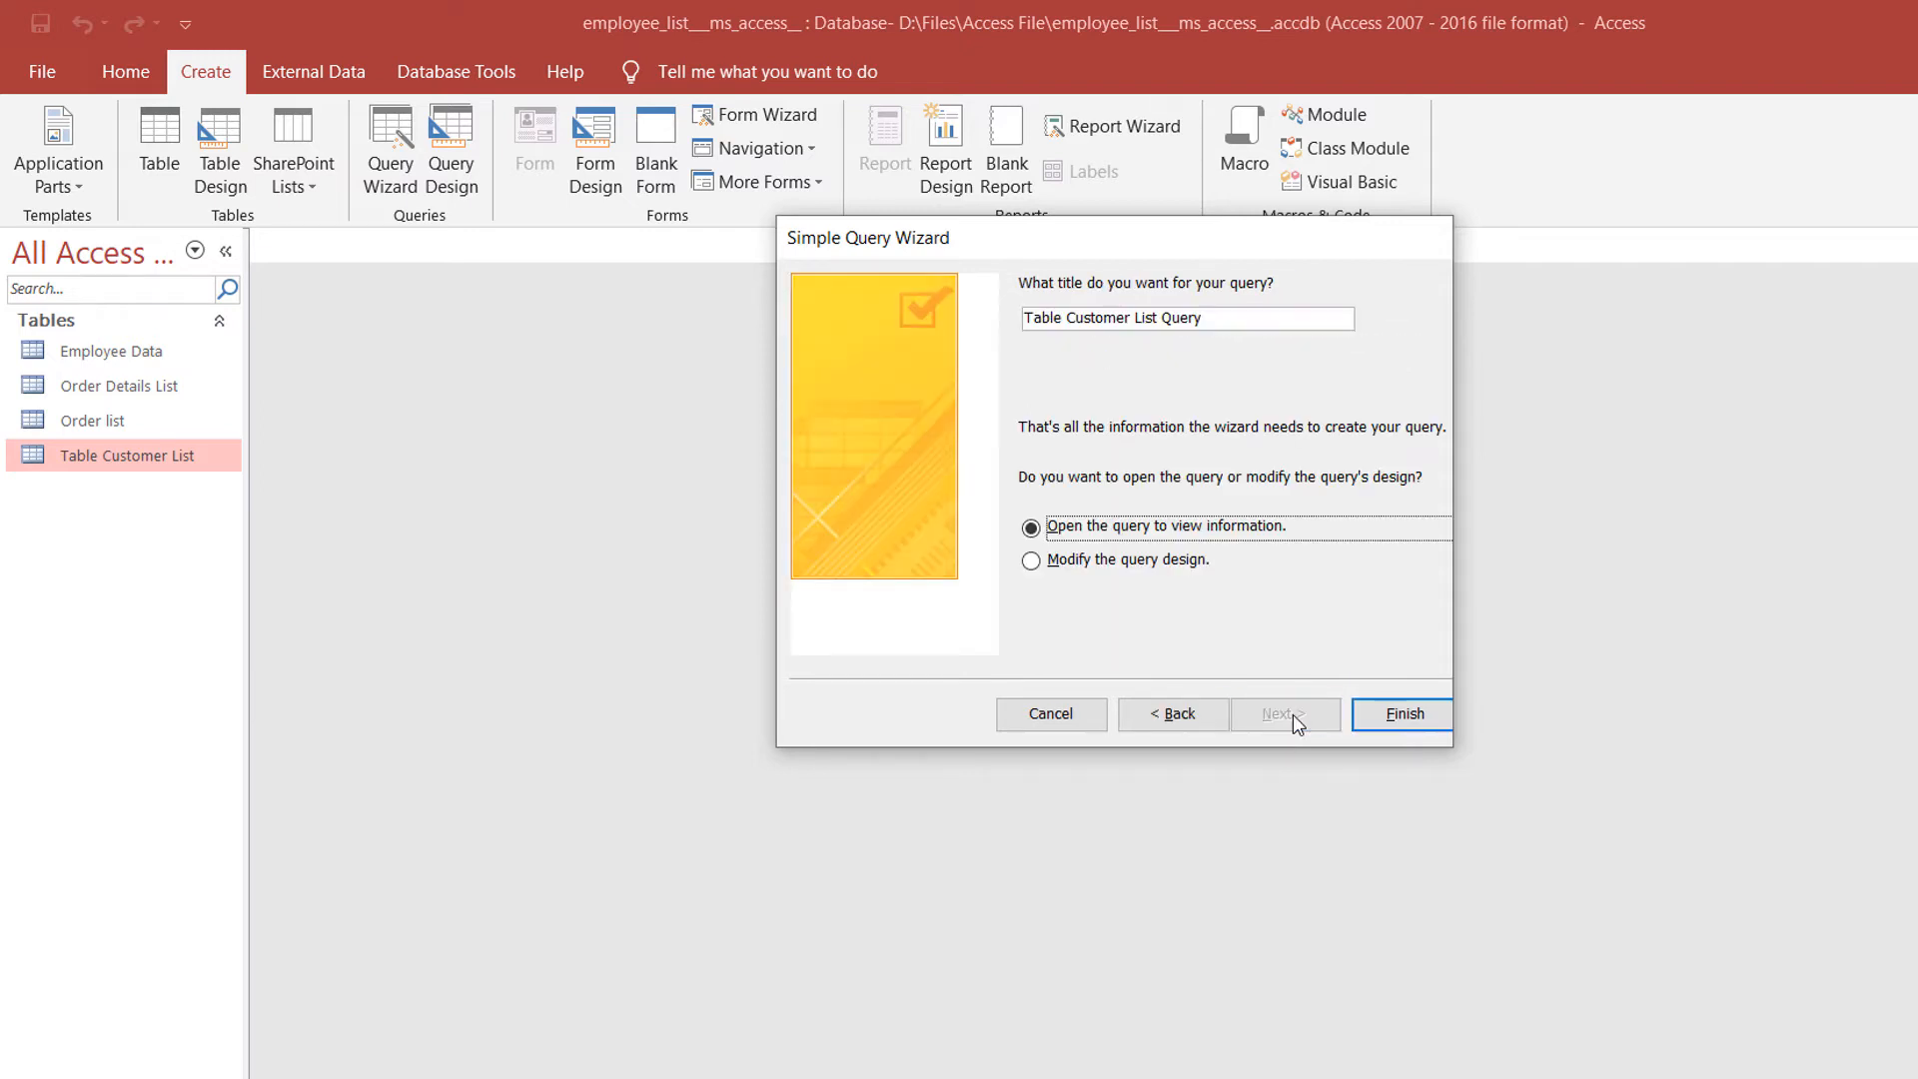
click(1428, 721)
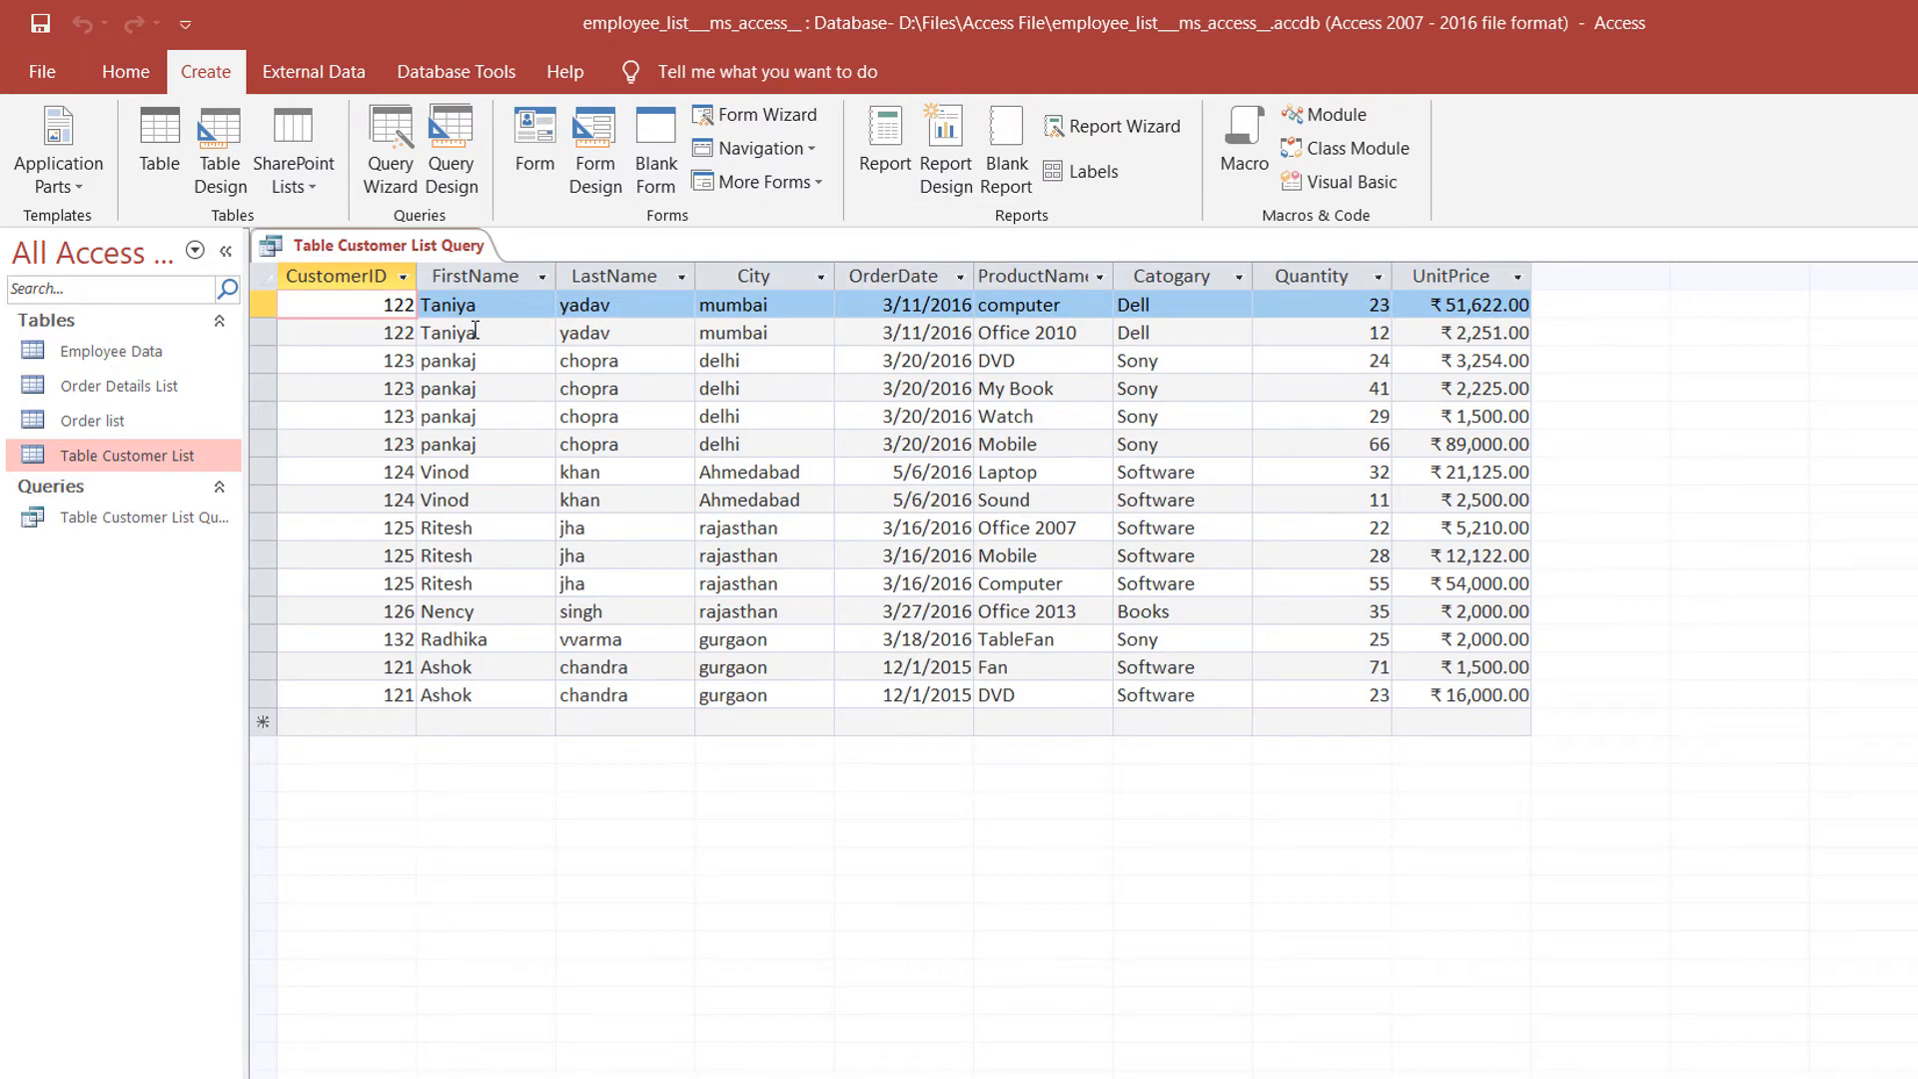
Review the query results column by column from CustomerID through UnitPrice, and close the datasheet.
click(343, 267)
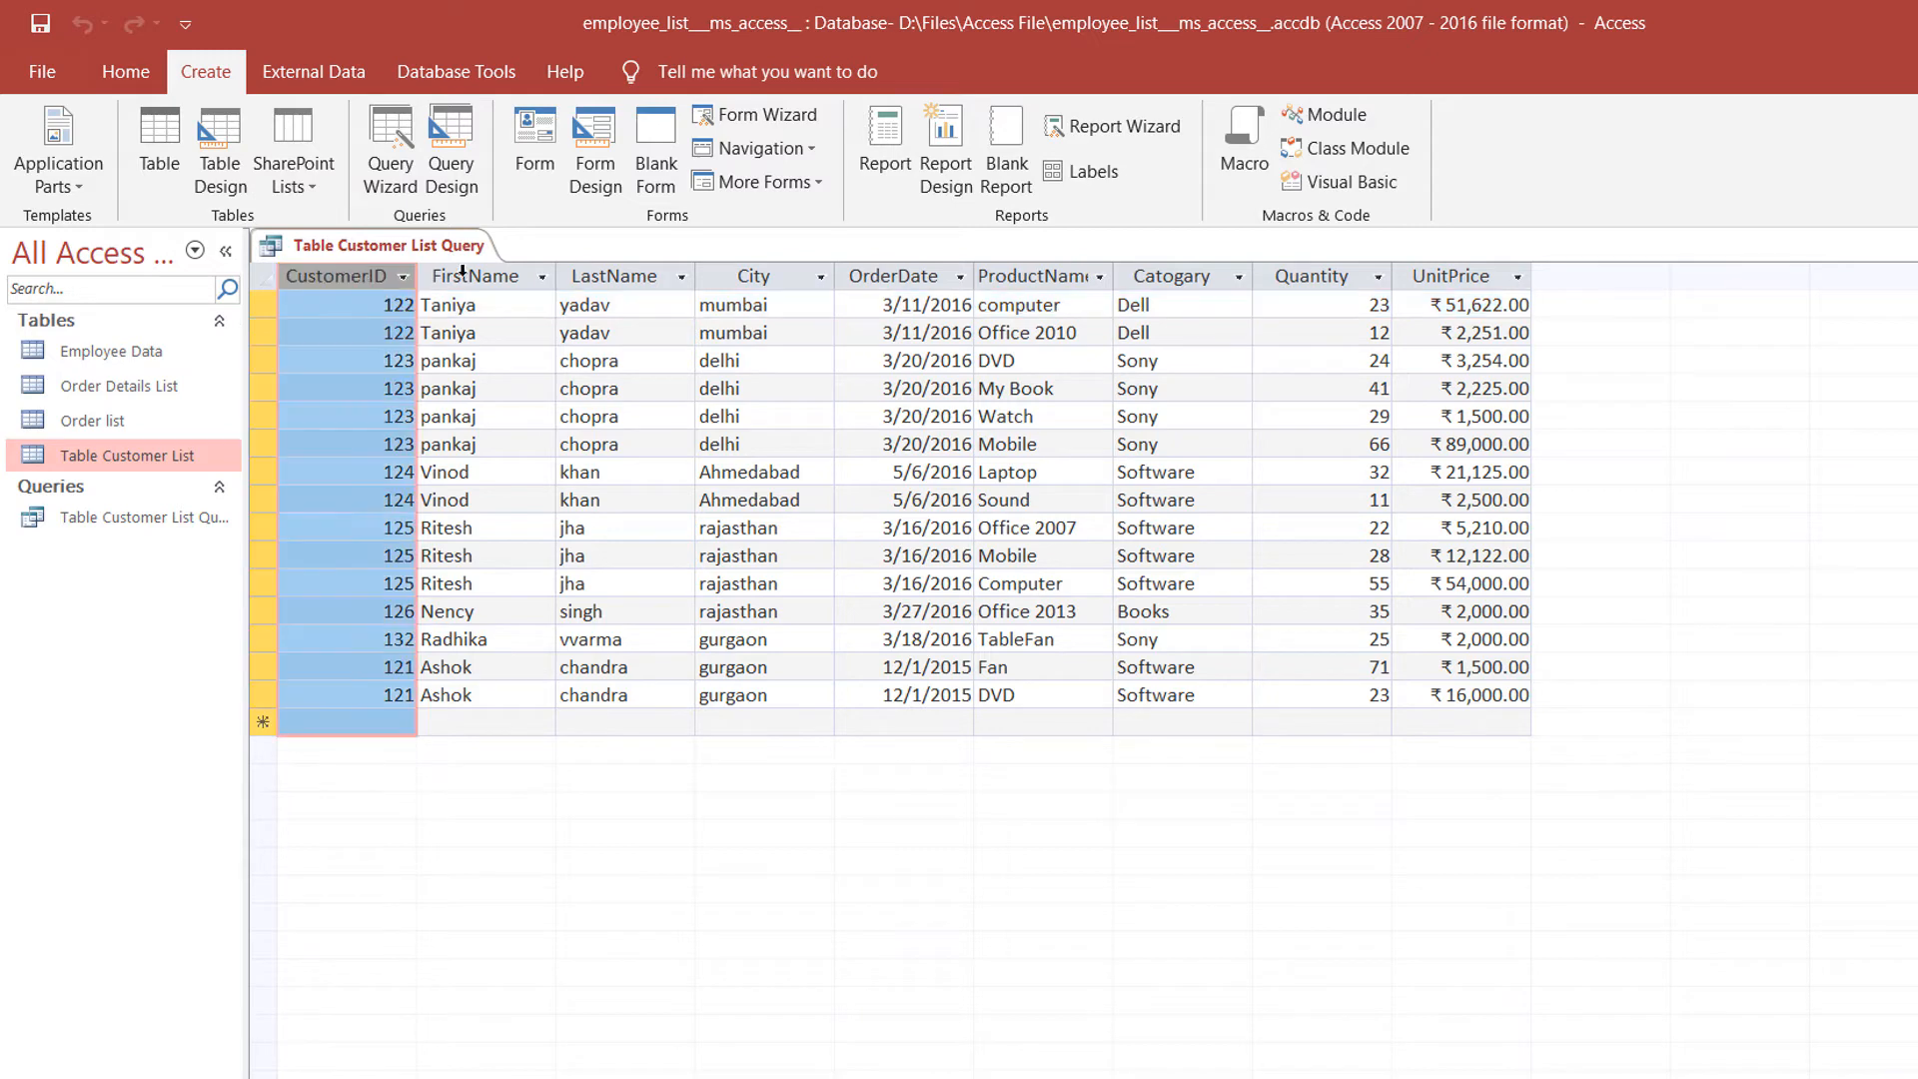
click(467, 272)
click(619, 274)
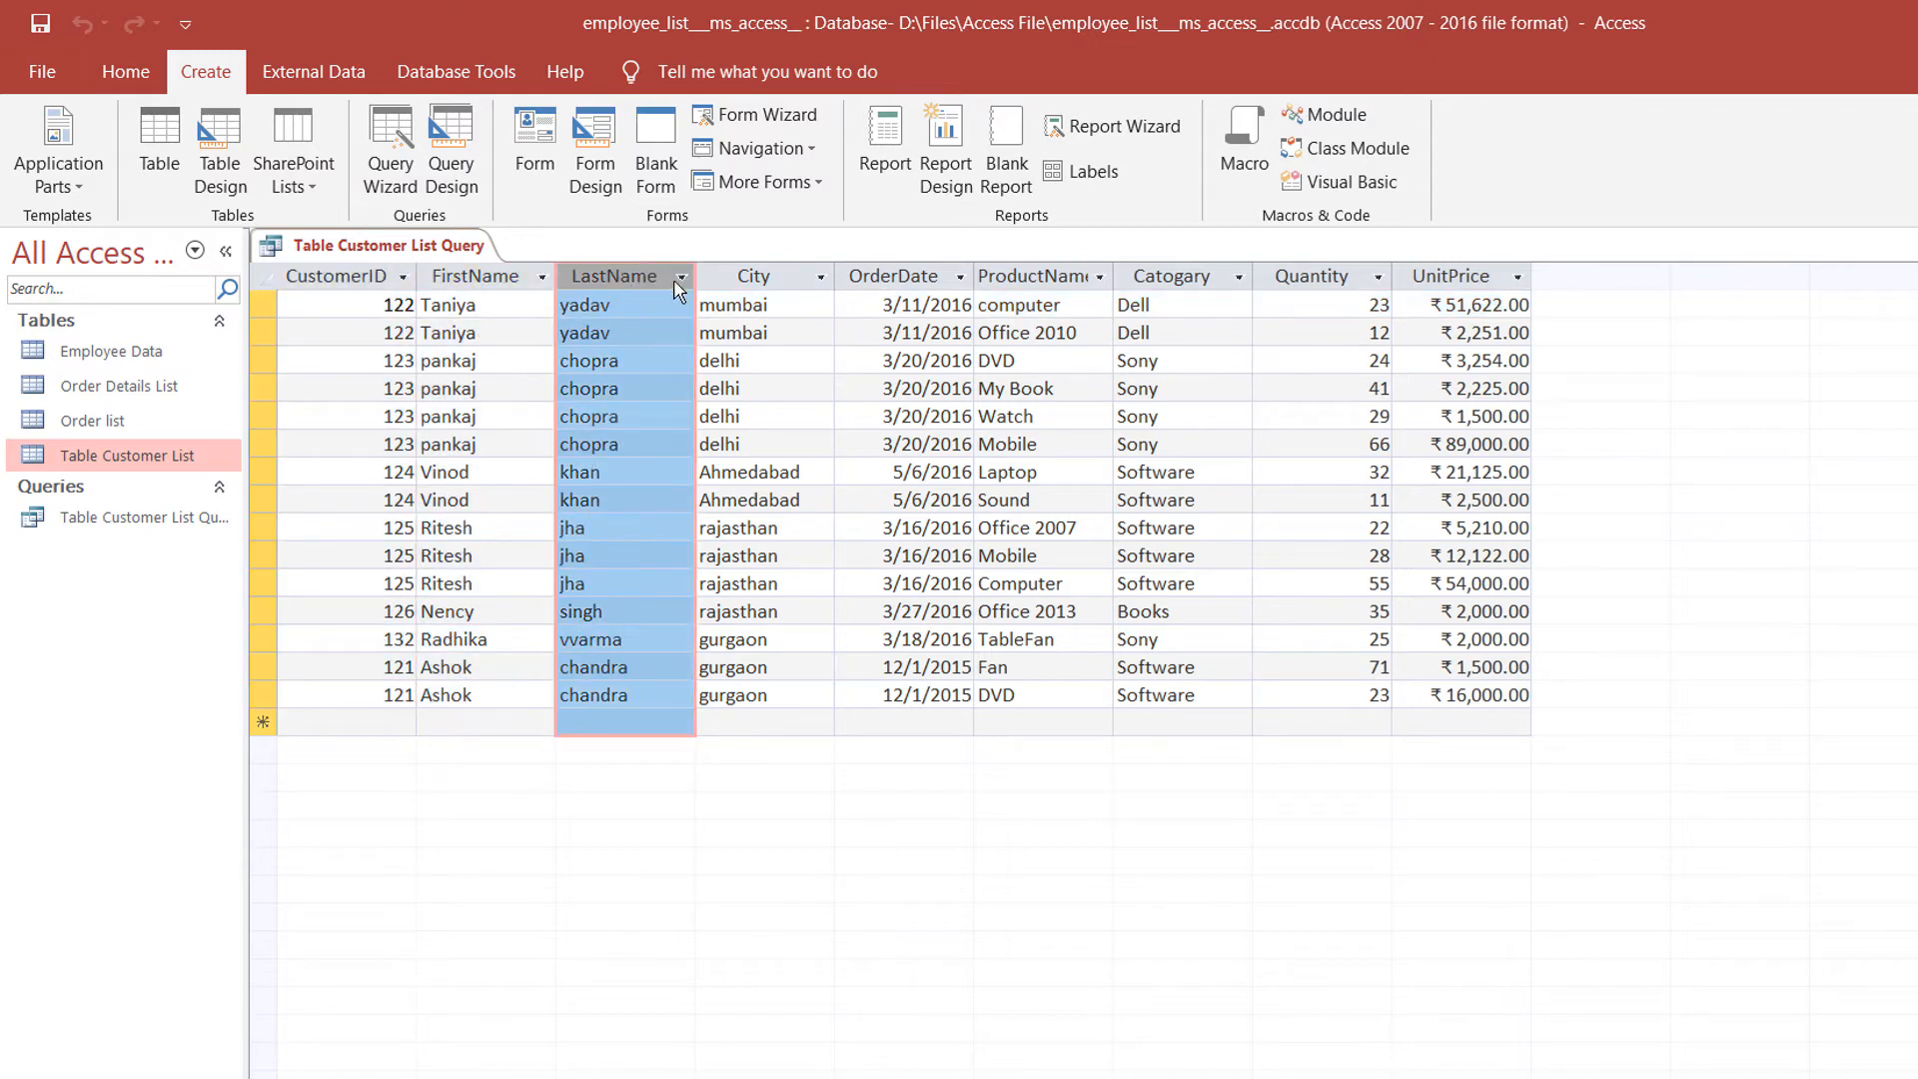
click(780, 280)
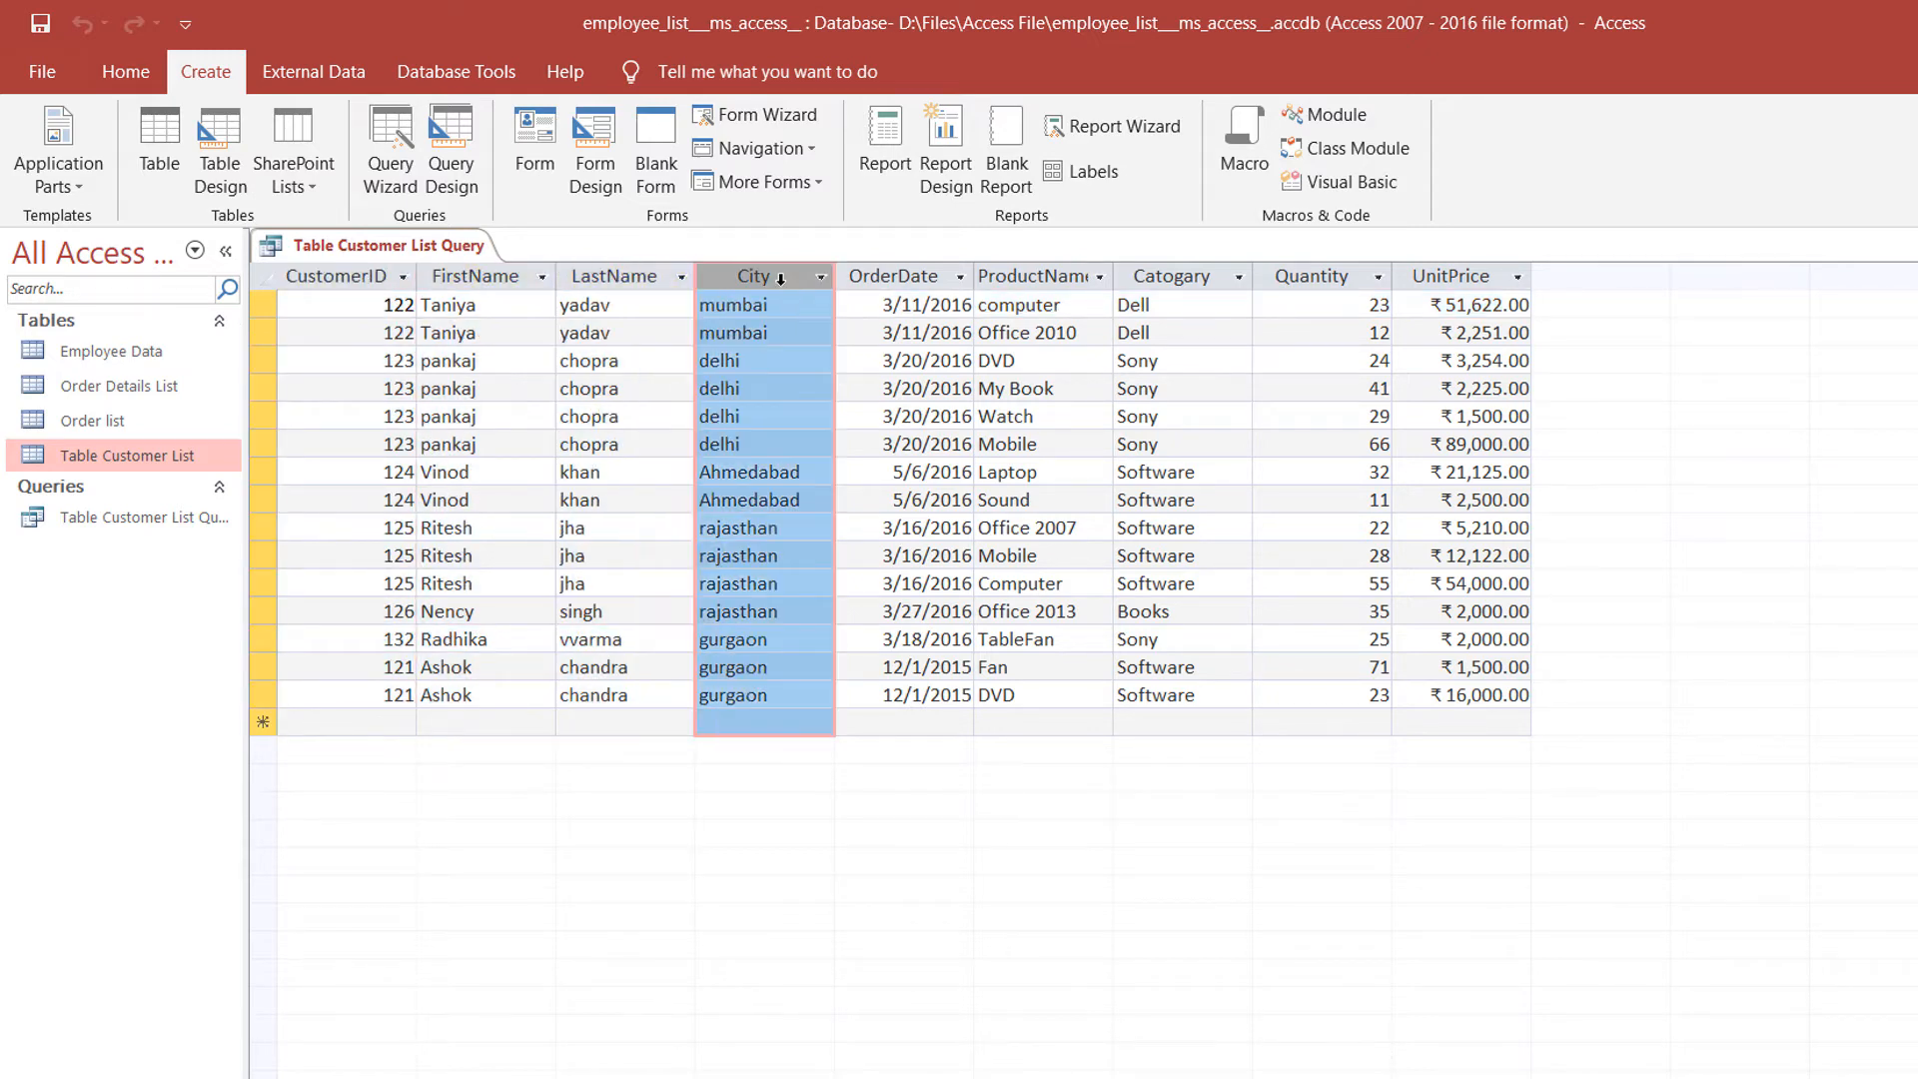
click(891, 278)
click(1035, 276)
click(1175, 277)
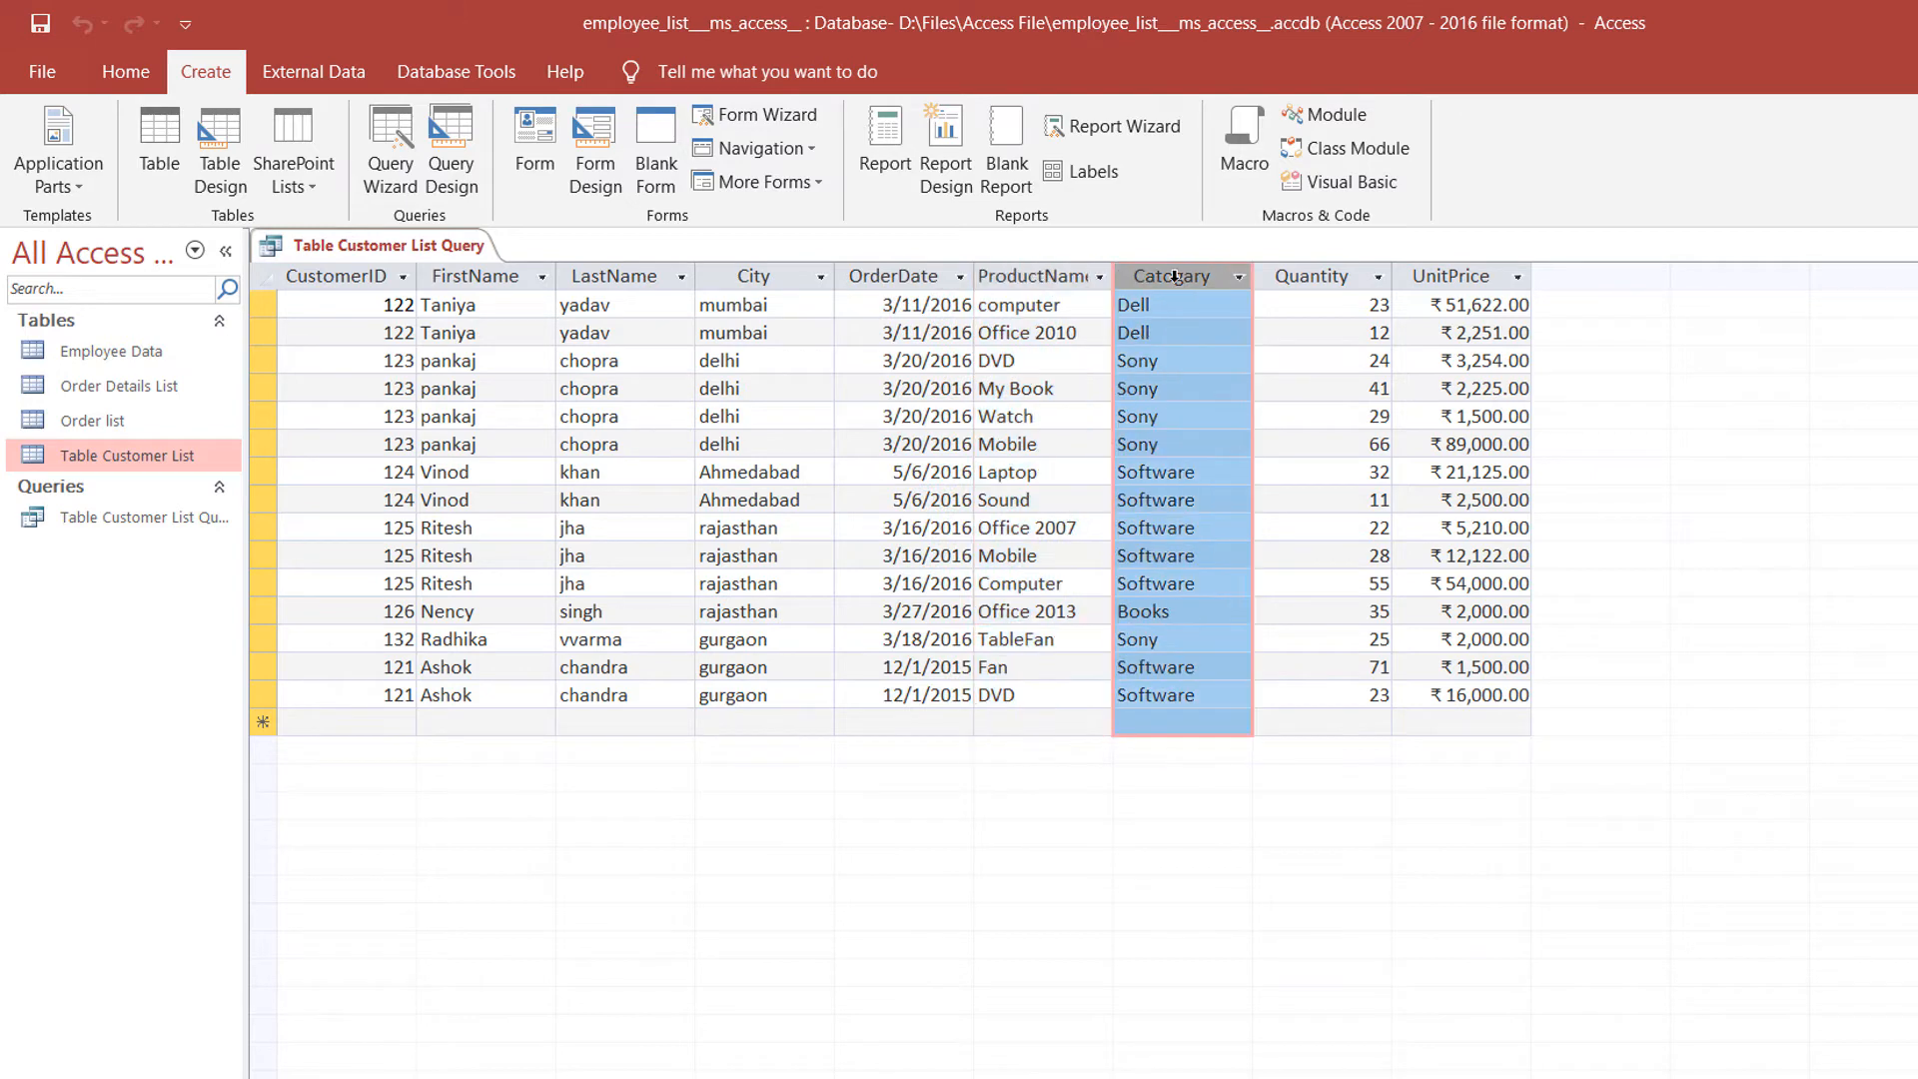
click(1300, 278)
click(1445, 276)
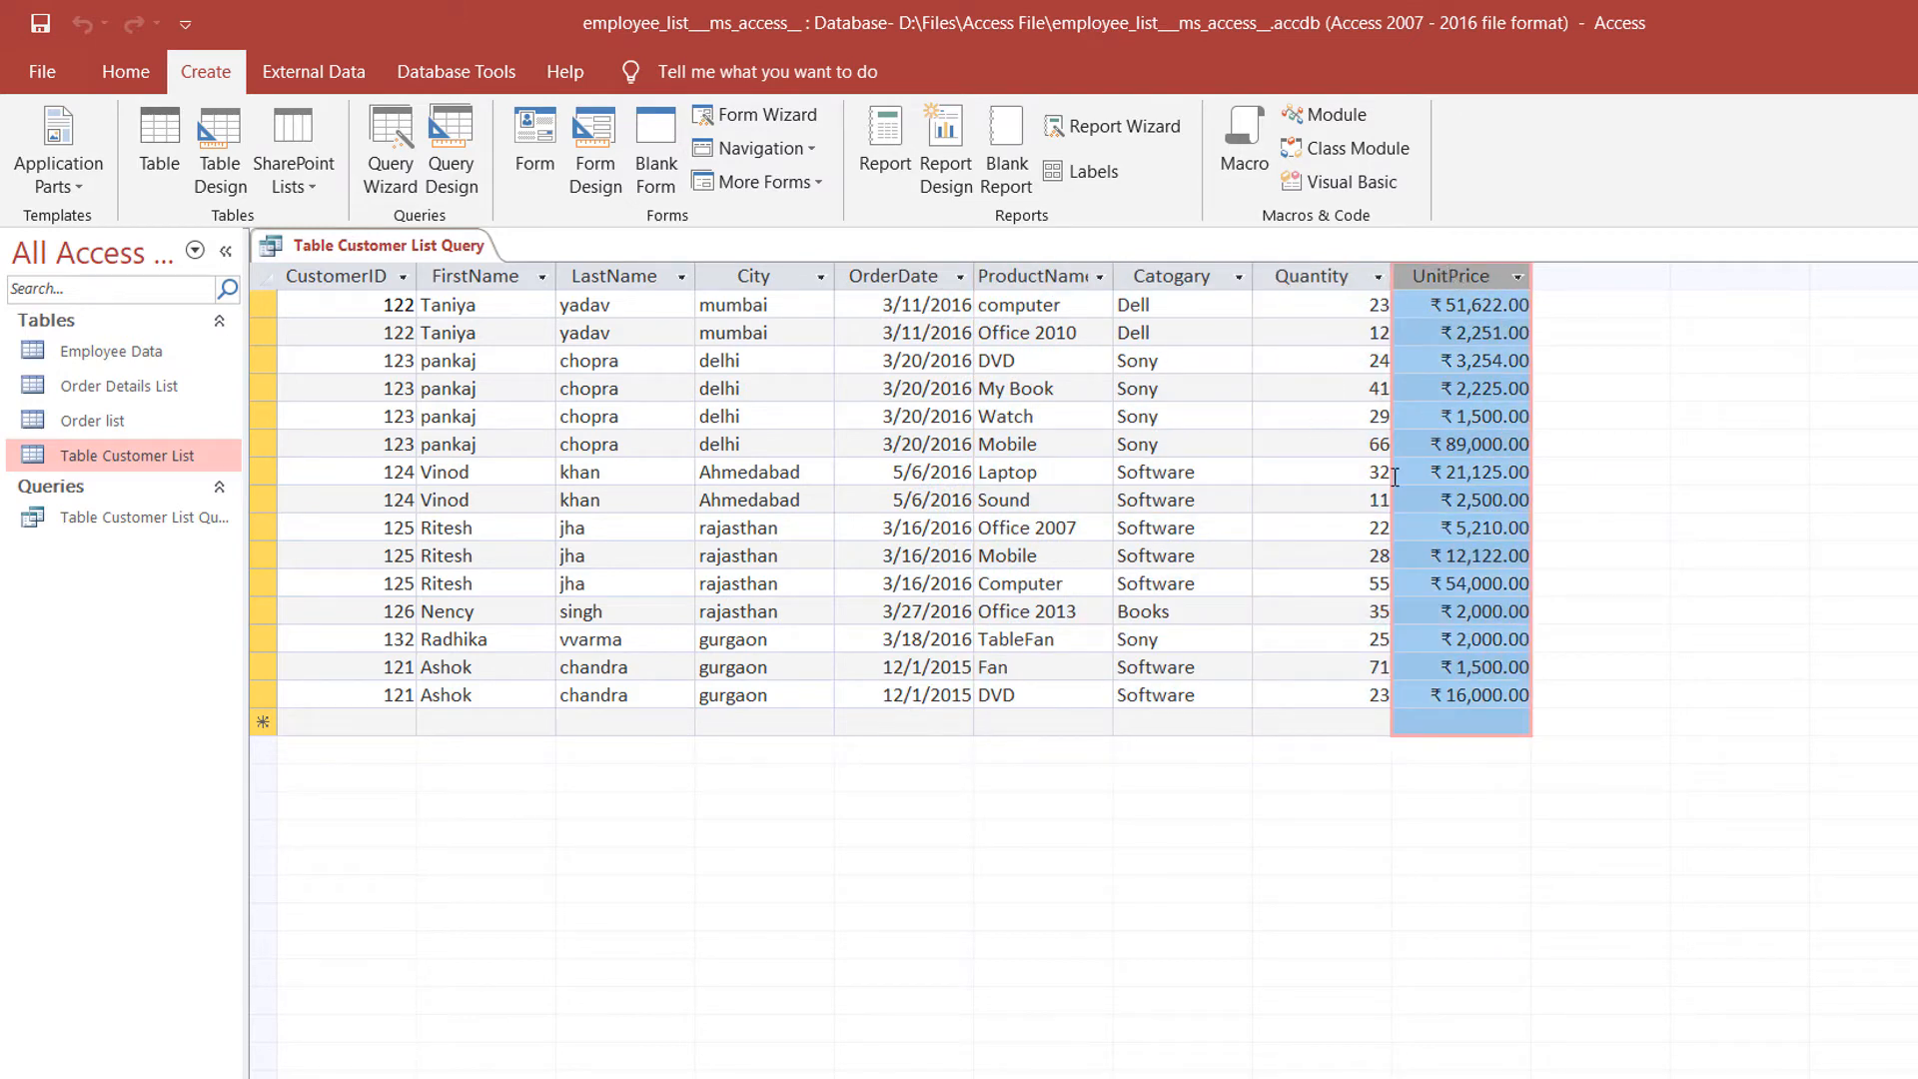
click(1904, 245)
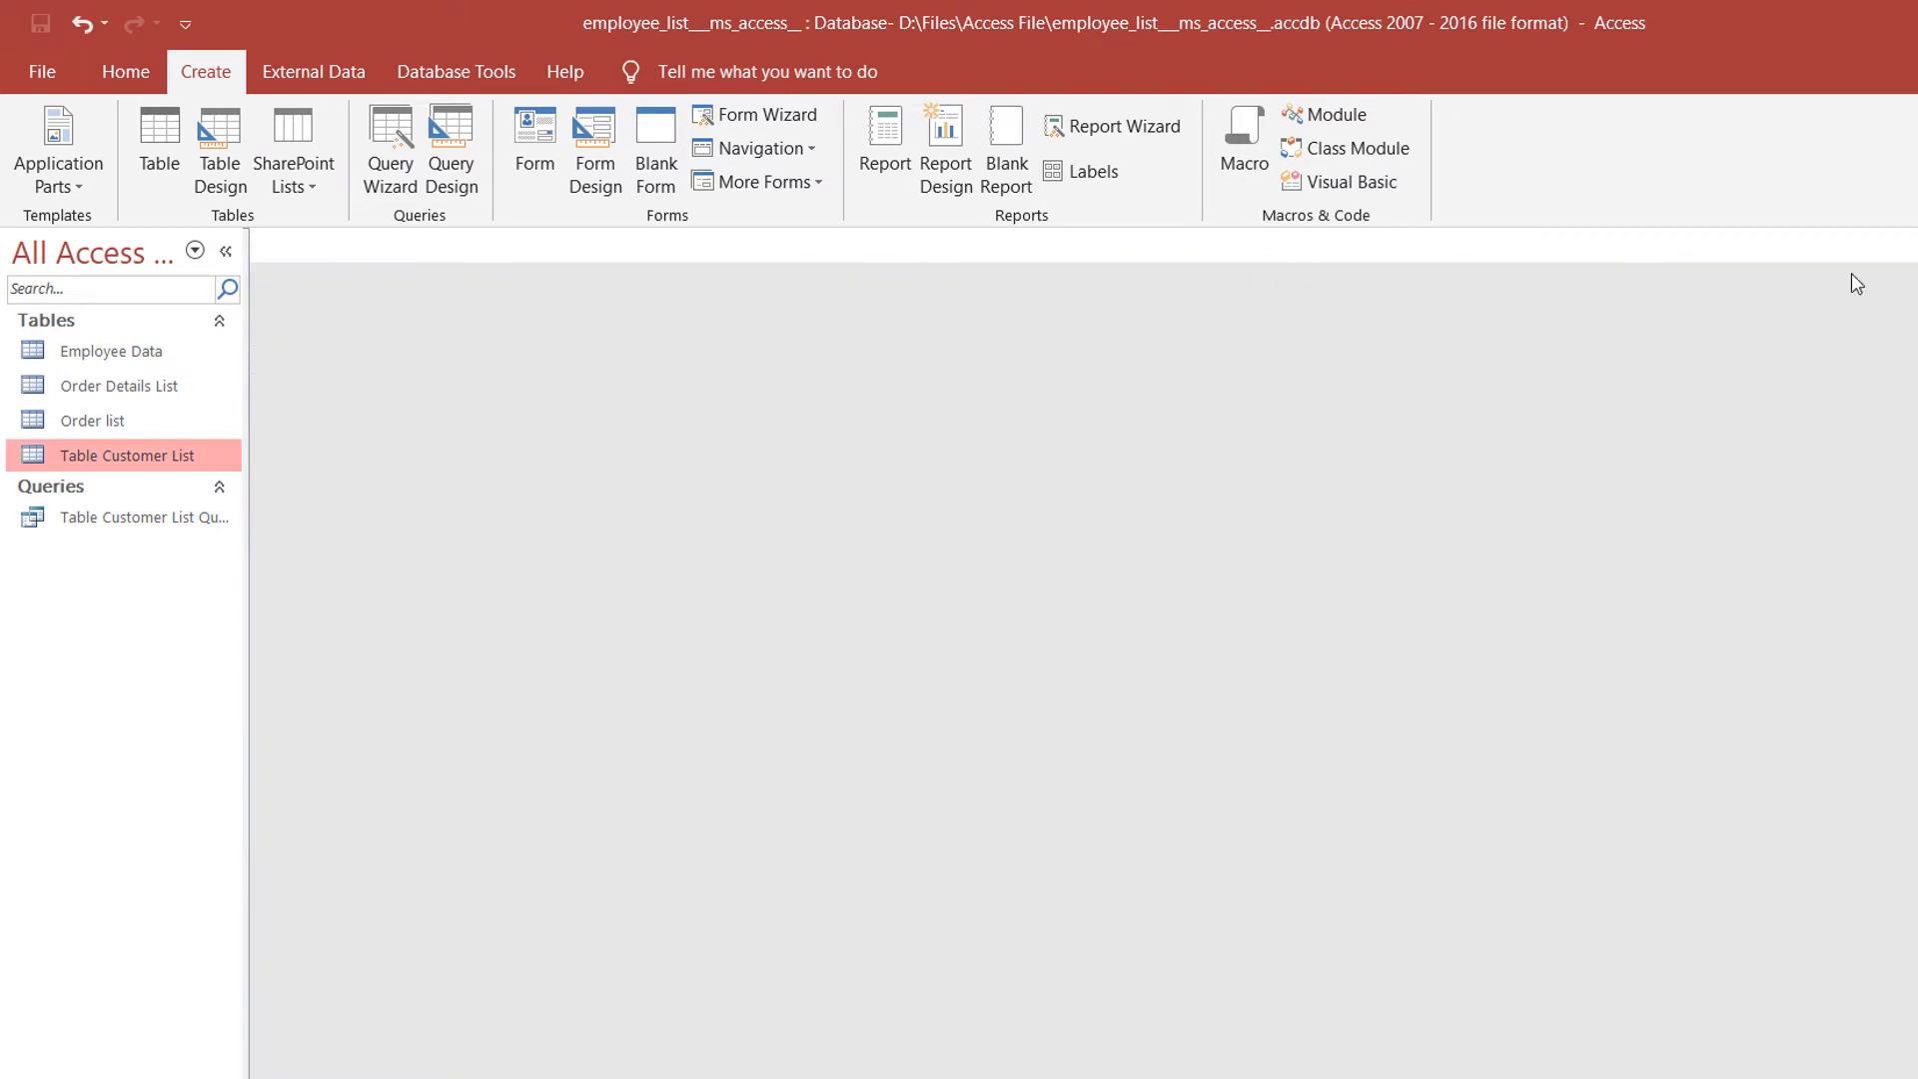
click(112, 520)
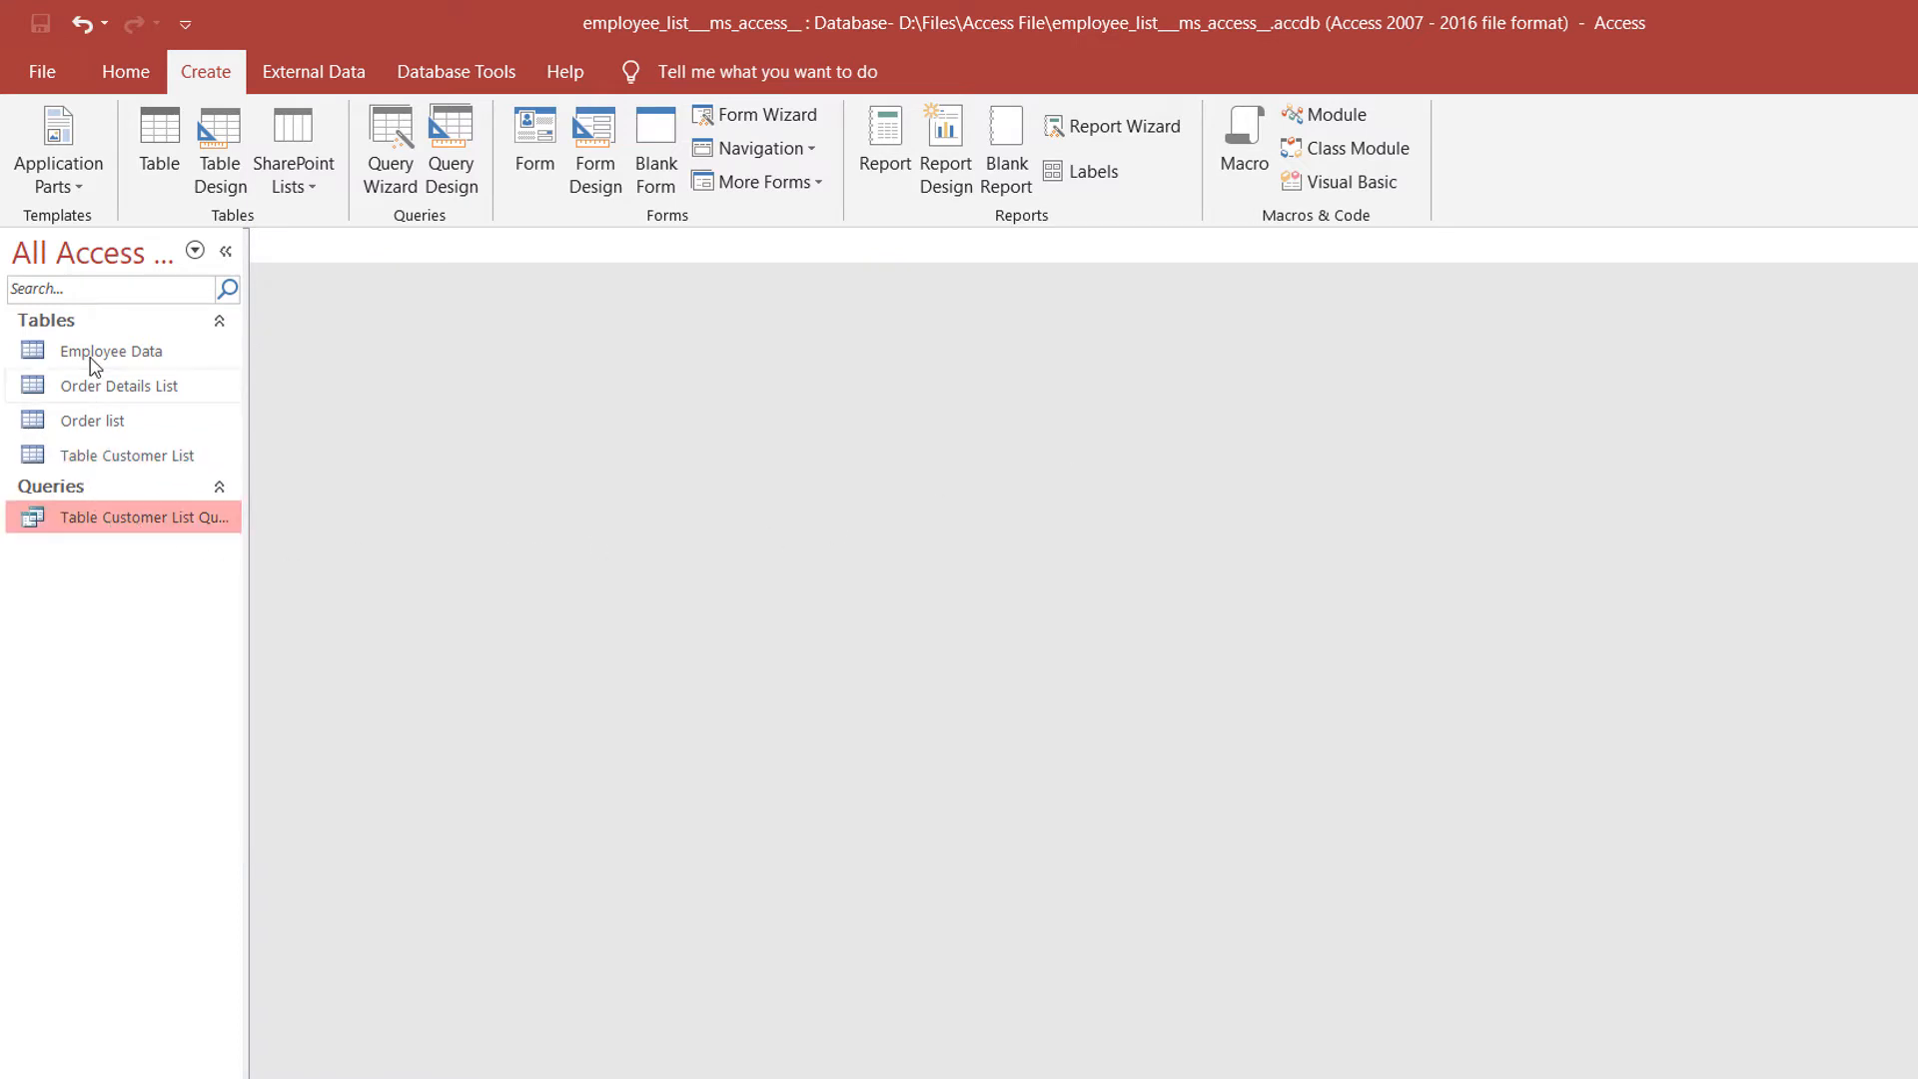
click(89, 356)
click(70, 463)
click(87, 374)
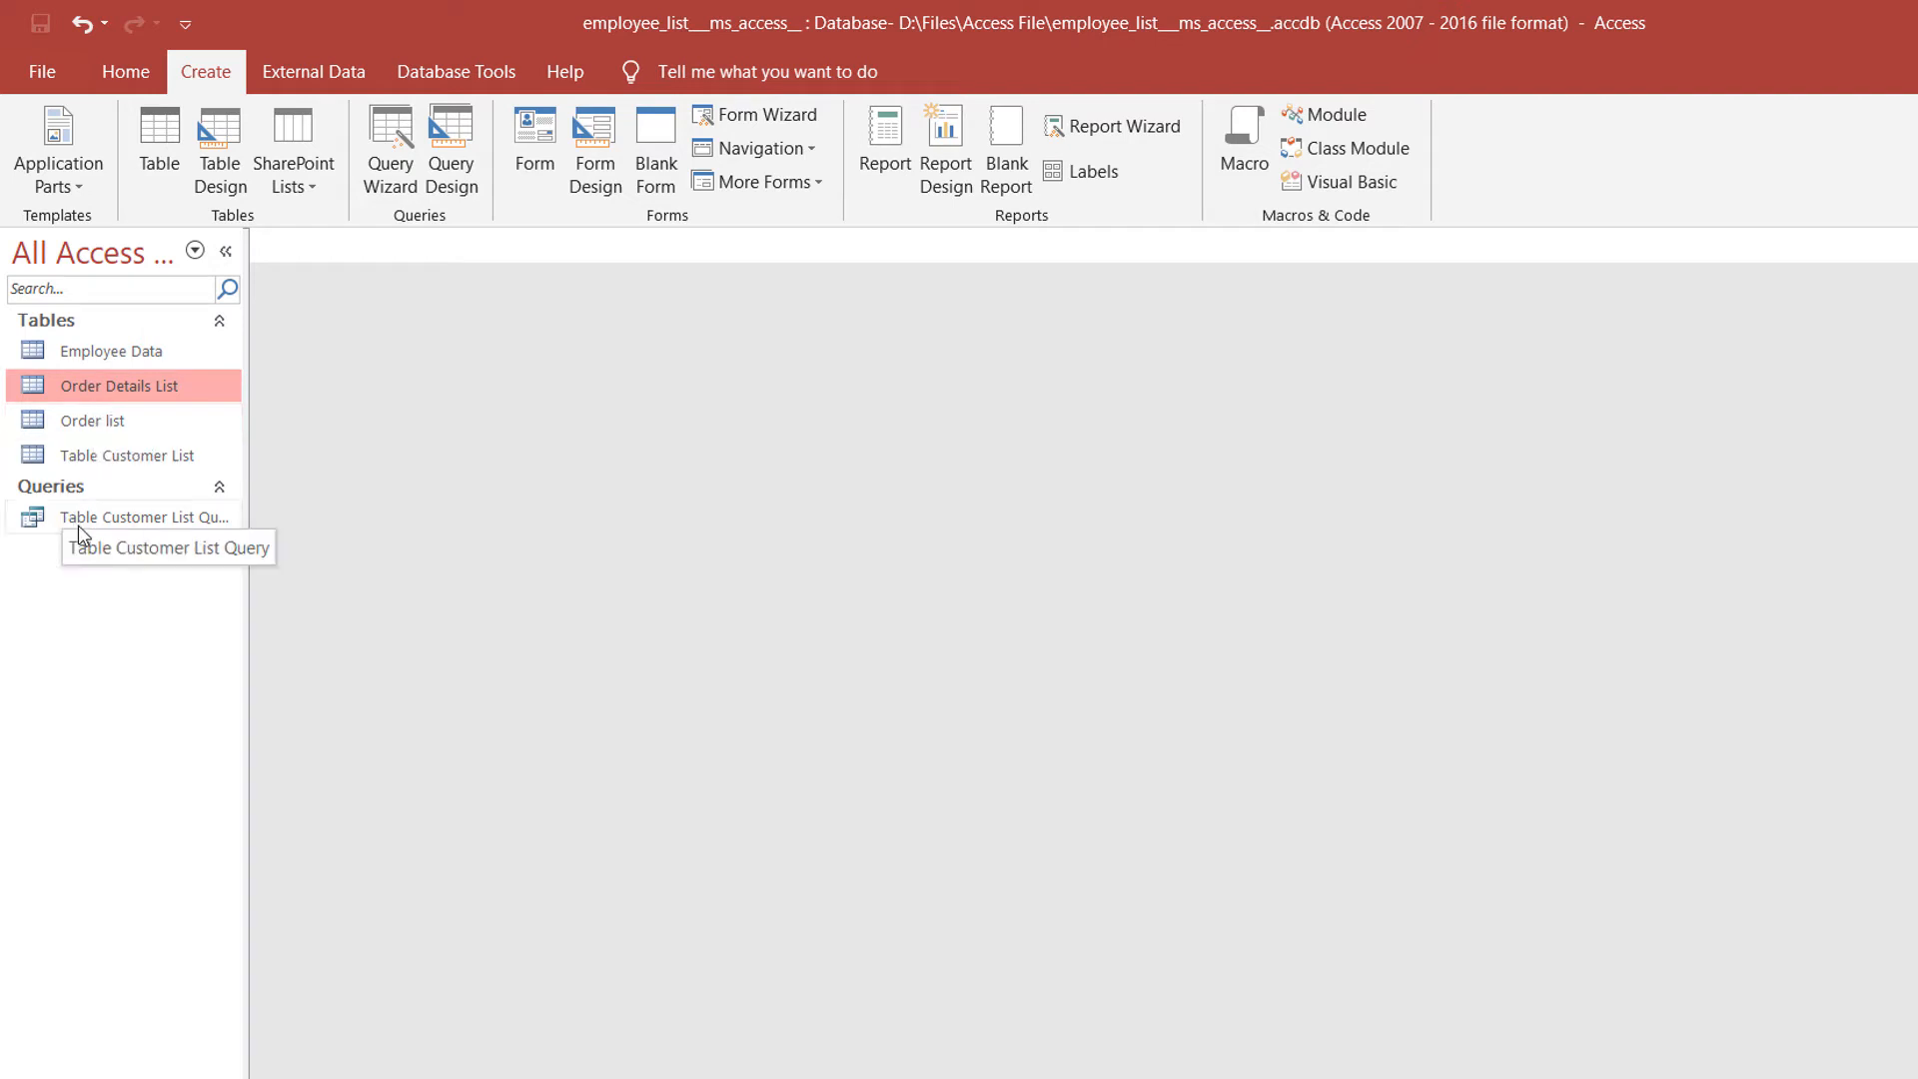
Rename the Table Customer List Query to "rEPOTY qUERY".
click(111, 520)
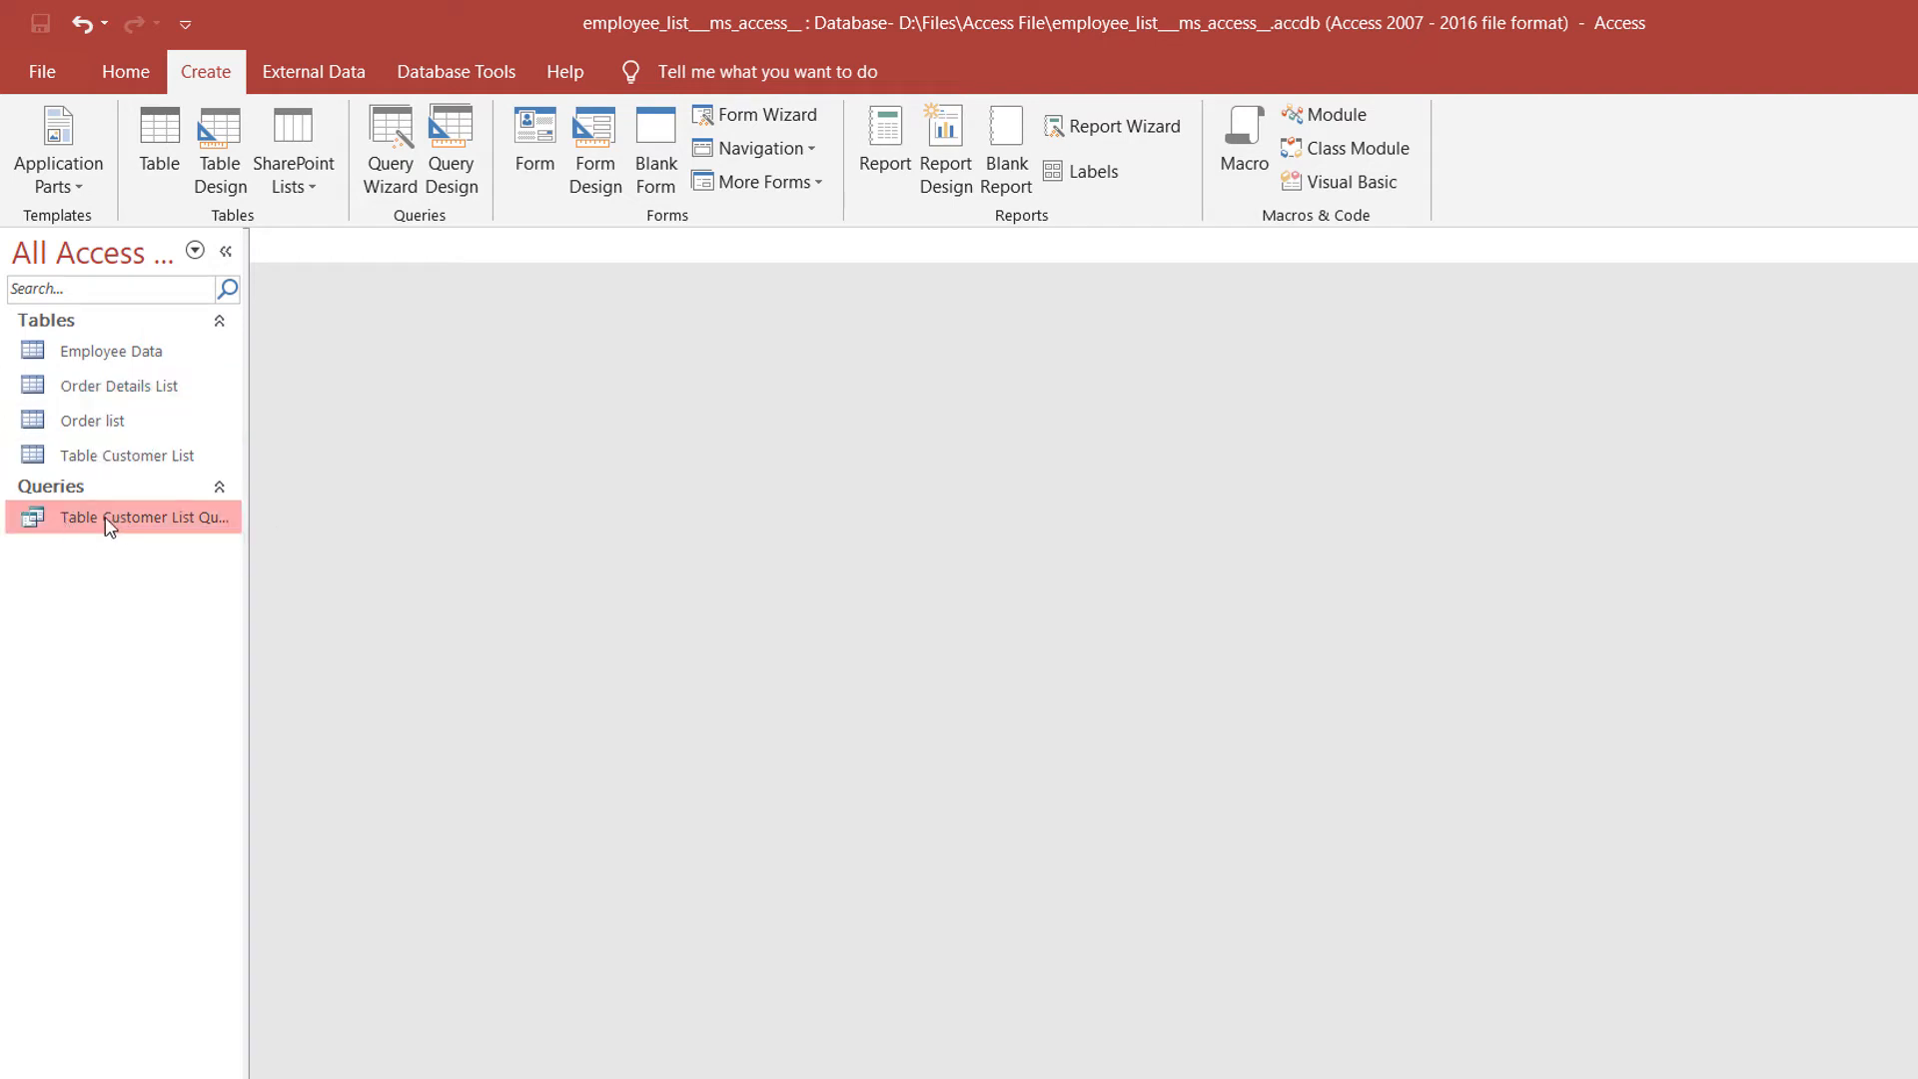
right_click(121, 526)
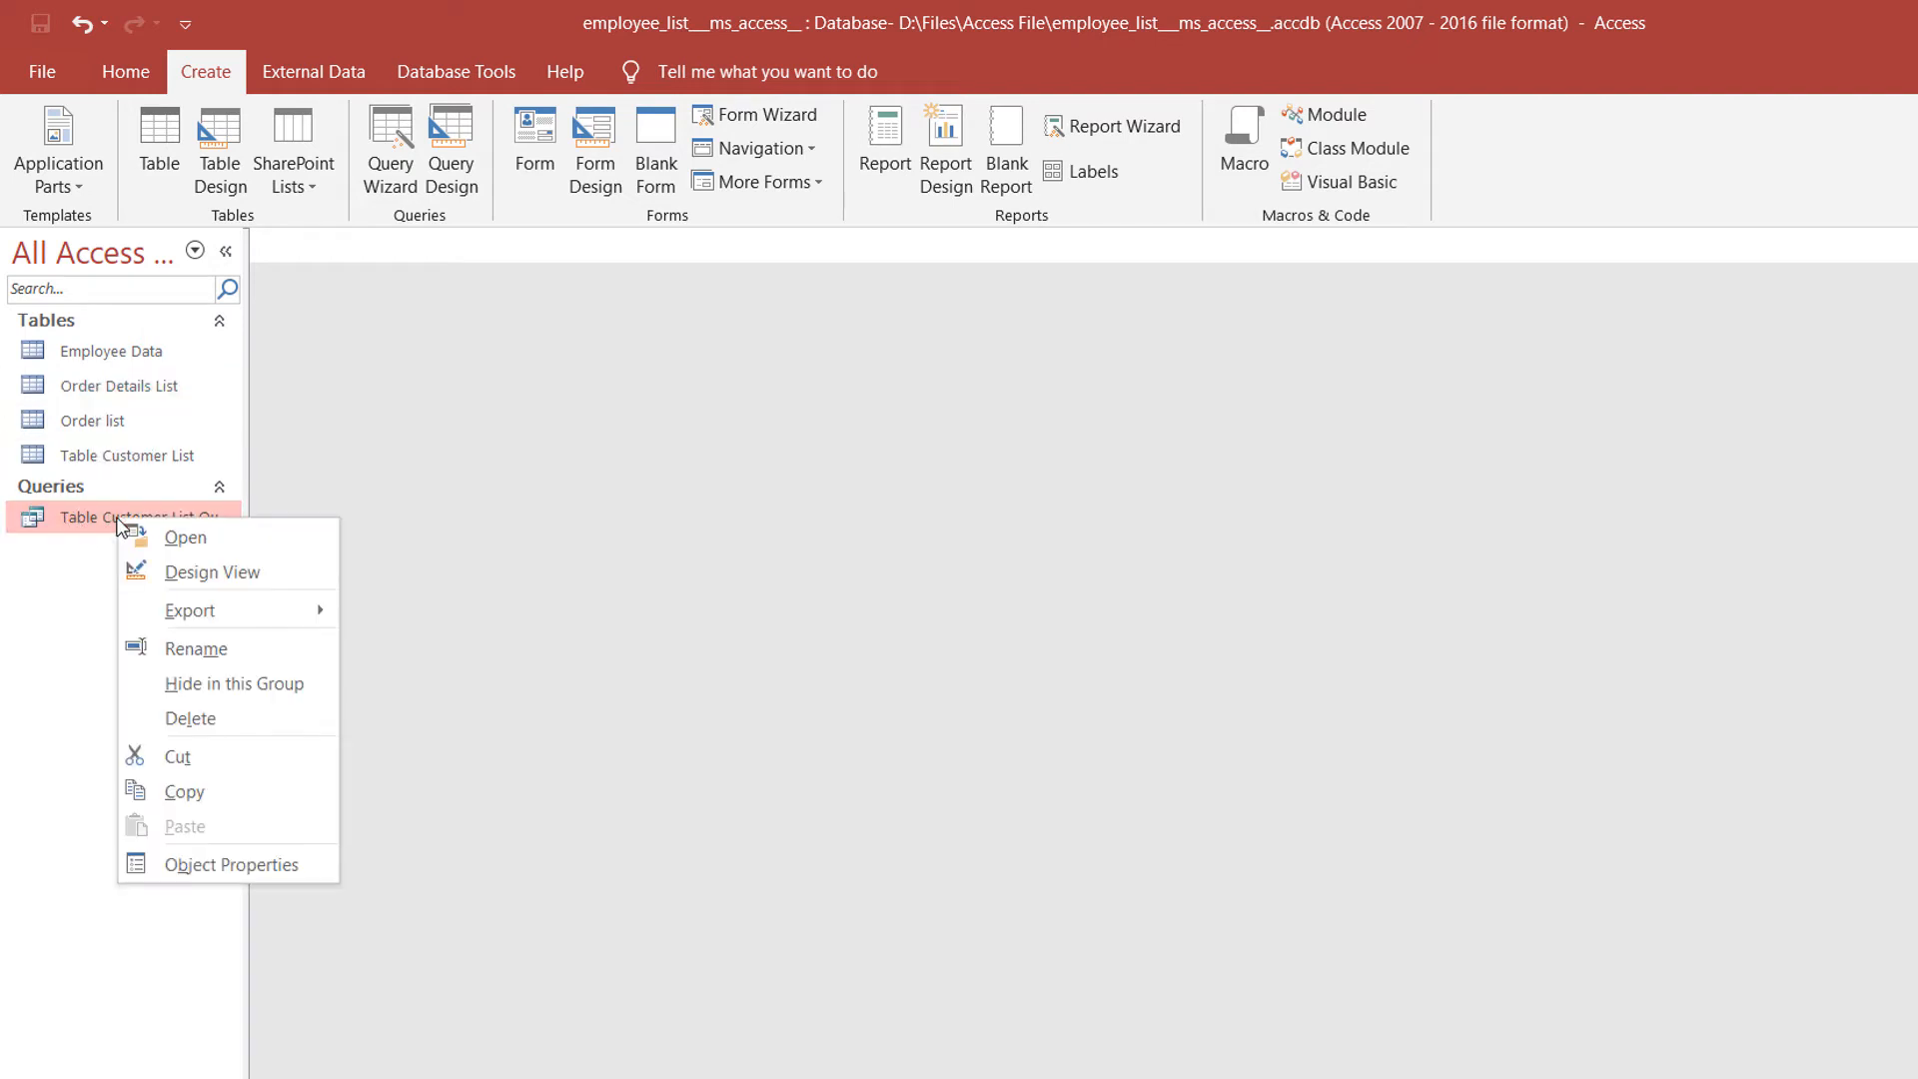
click(199, 651)
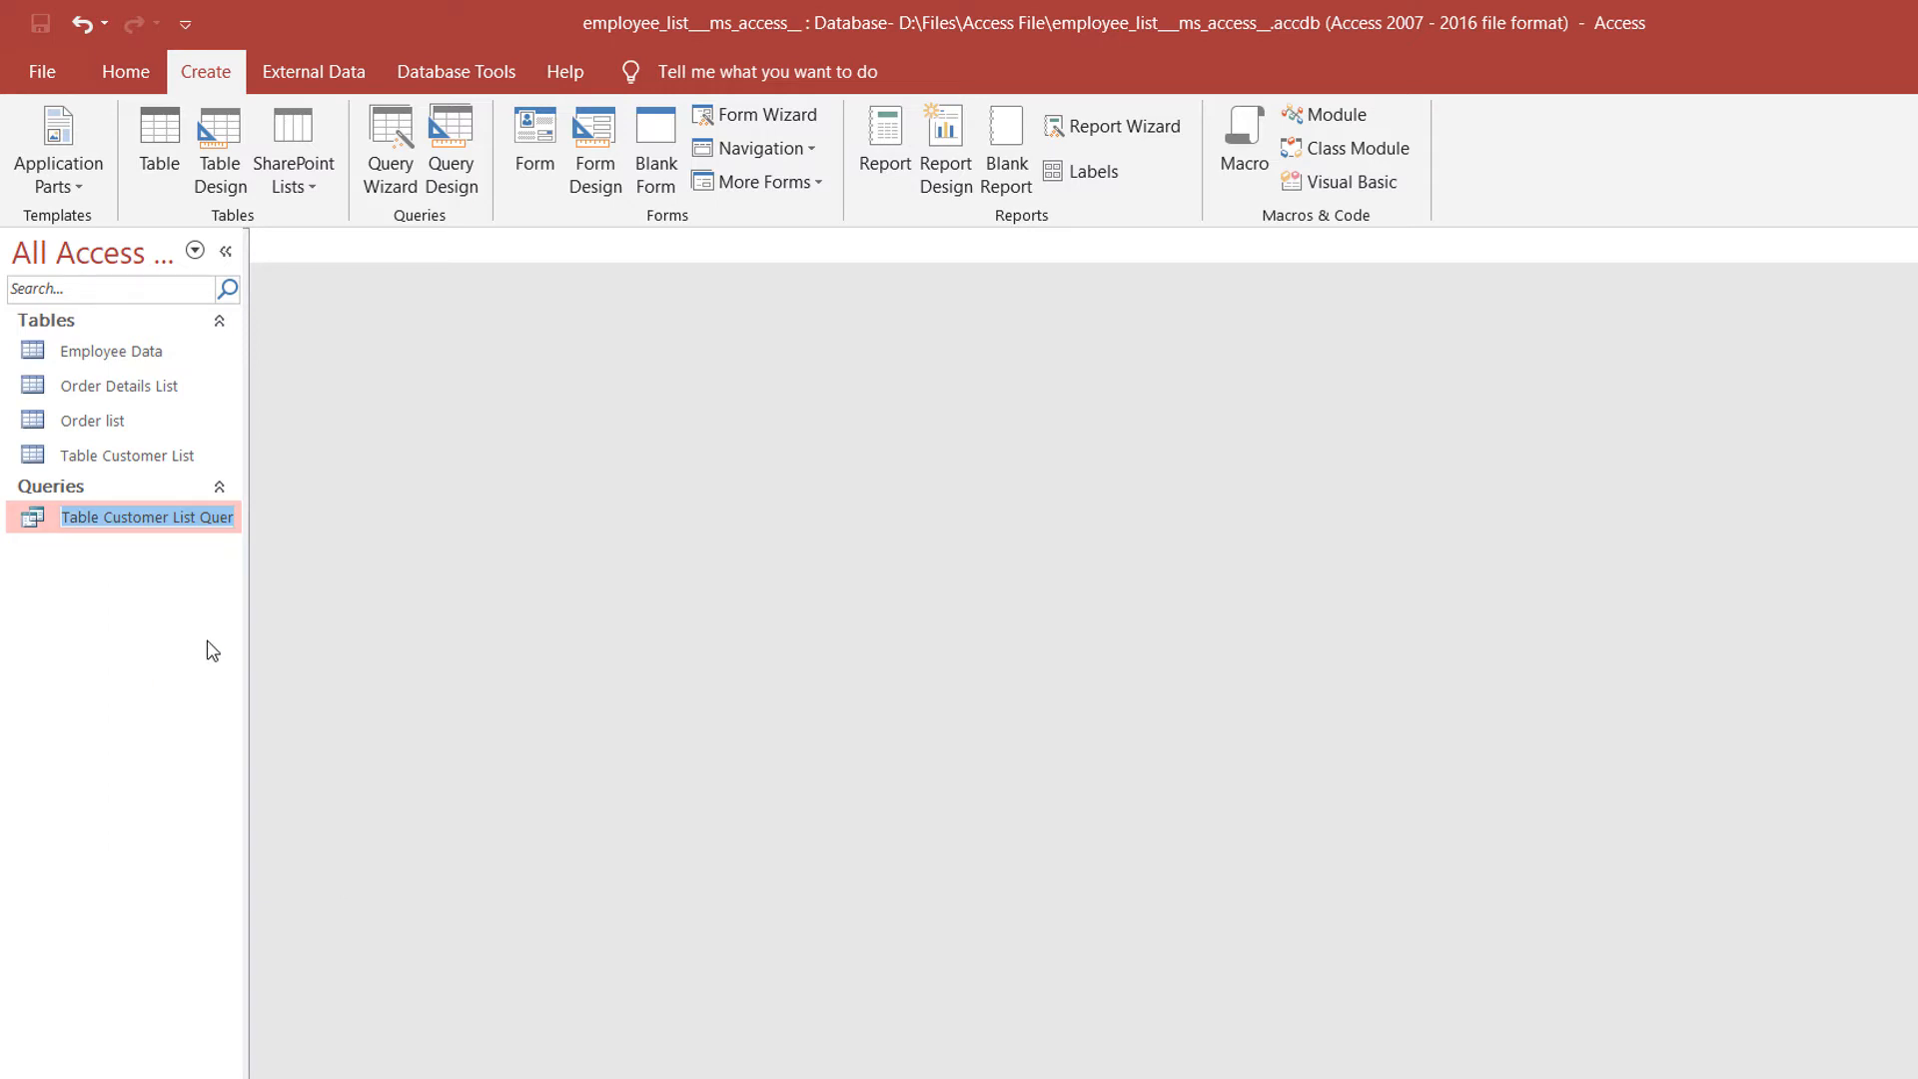
text(rEPOTY qUERY)
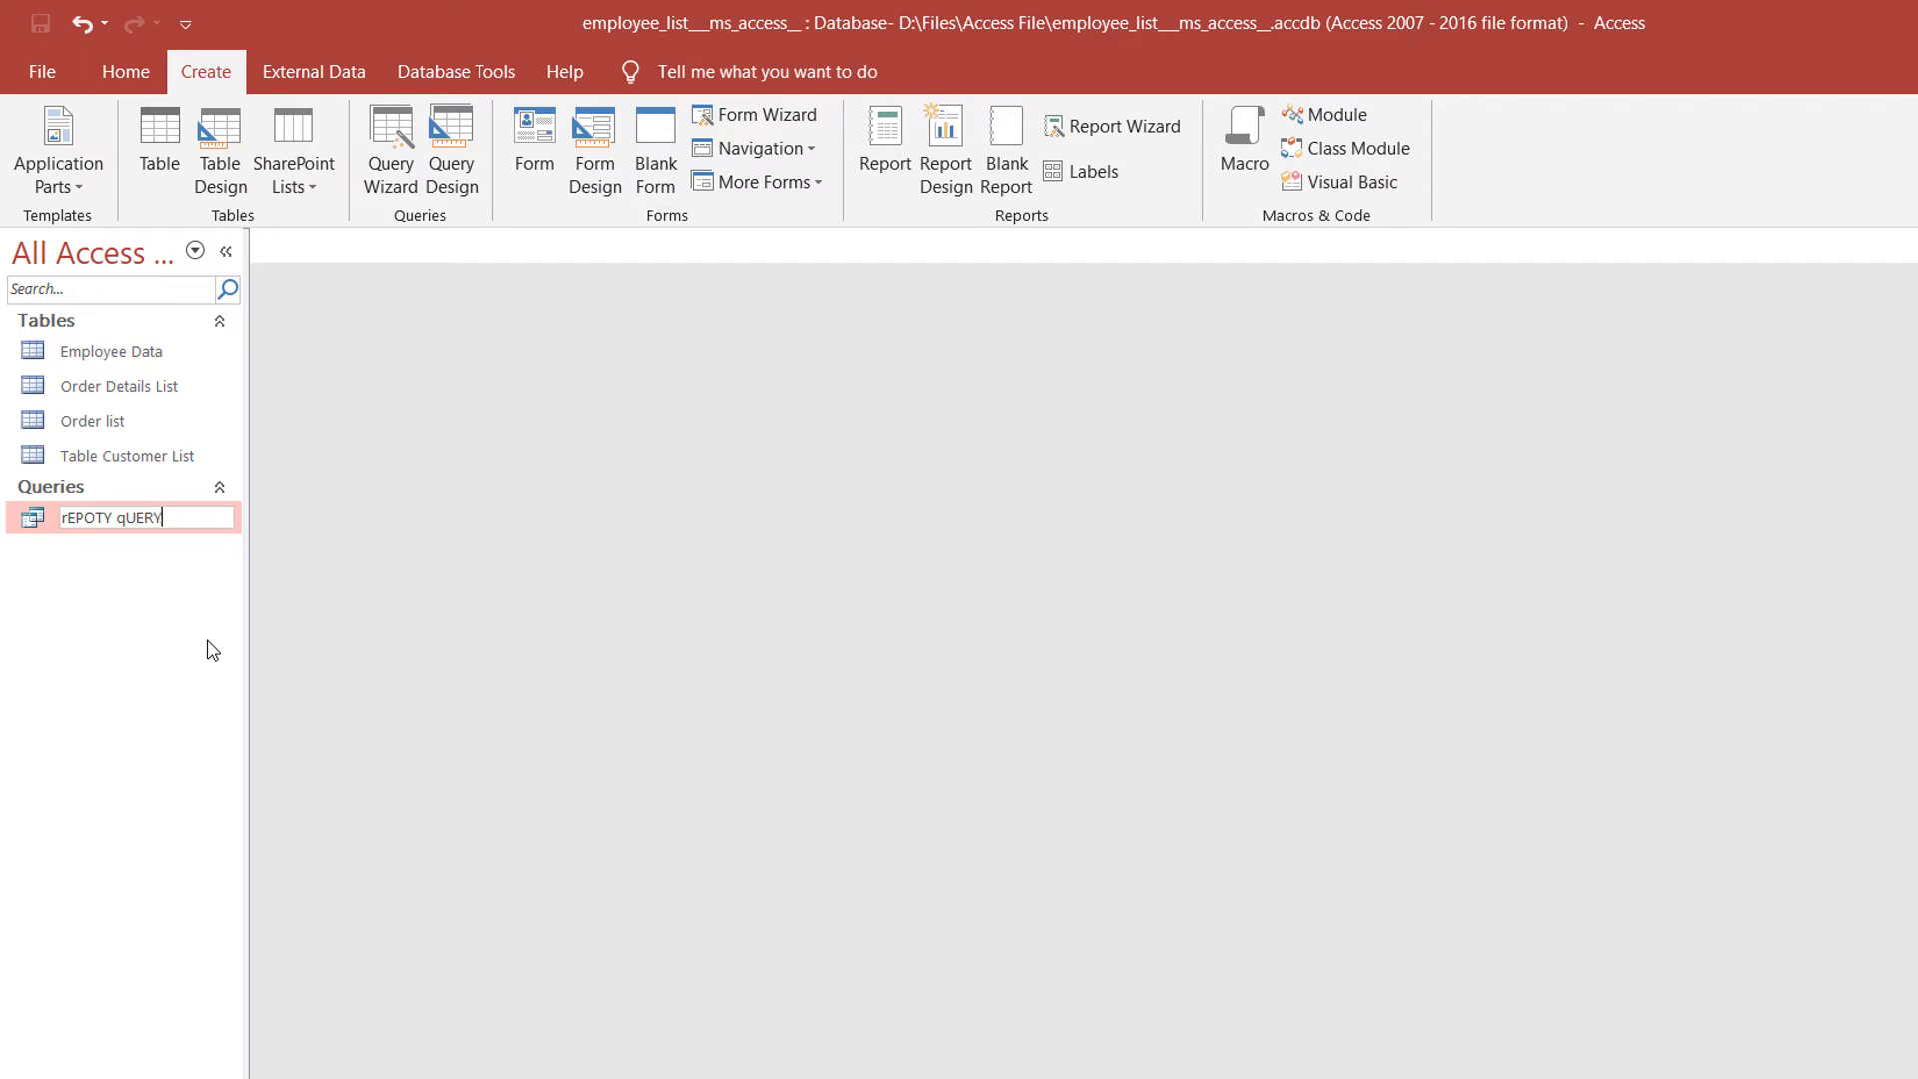
key(Return)
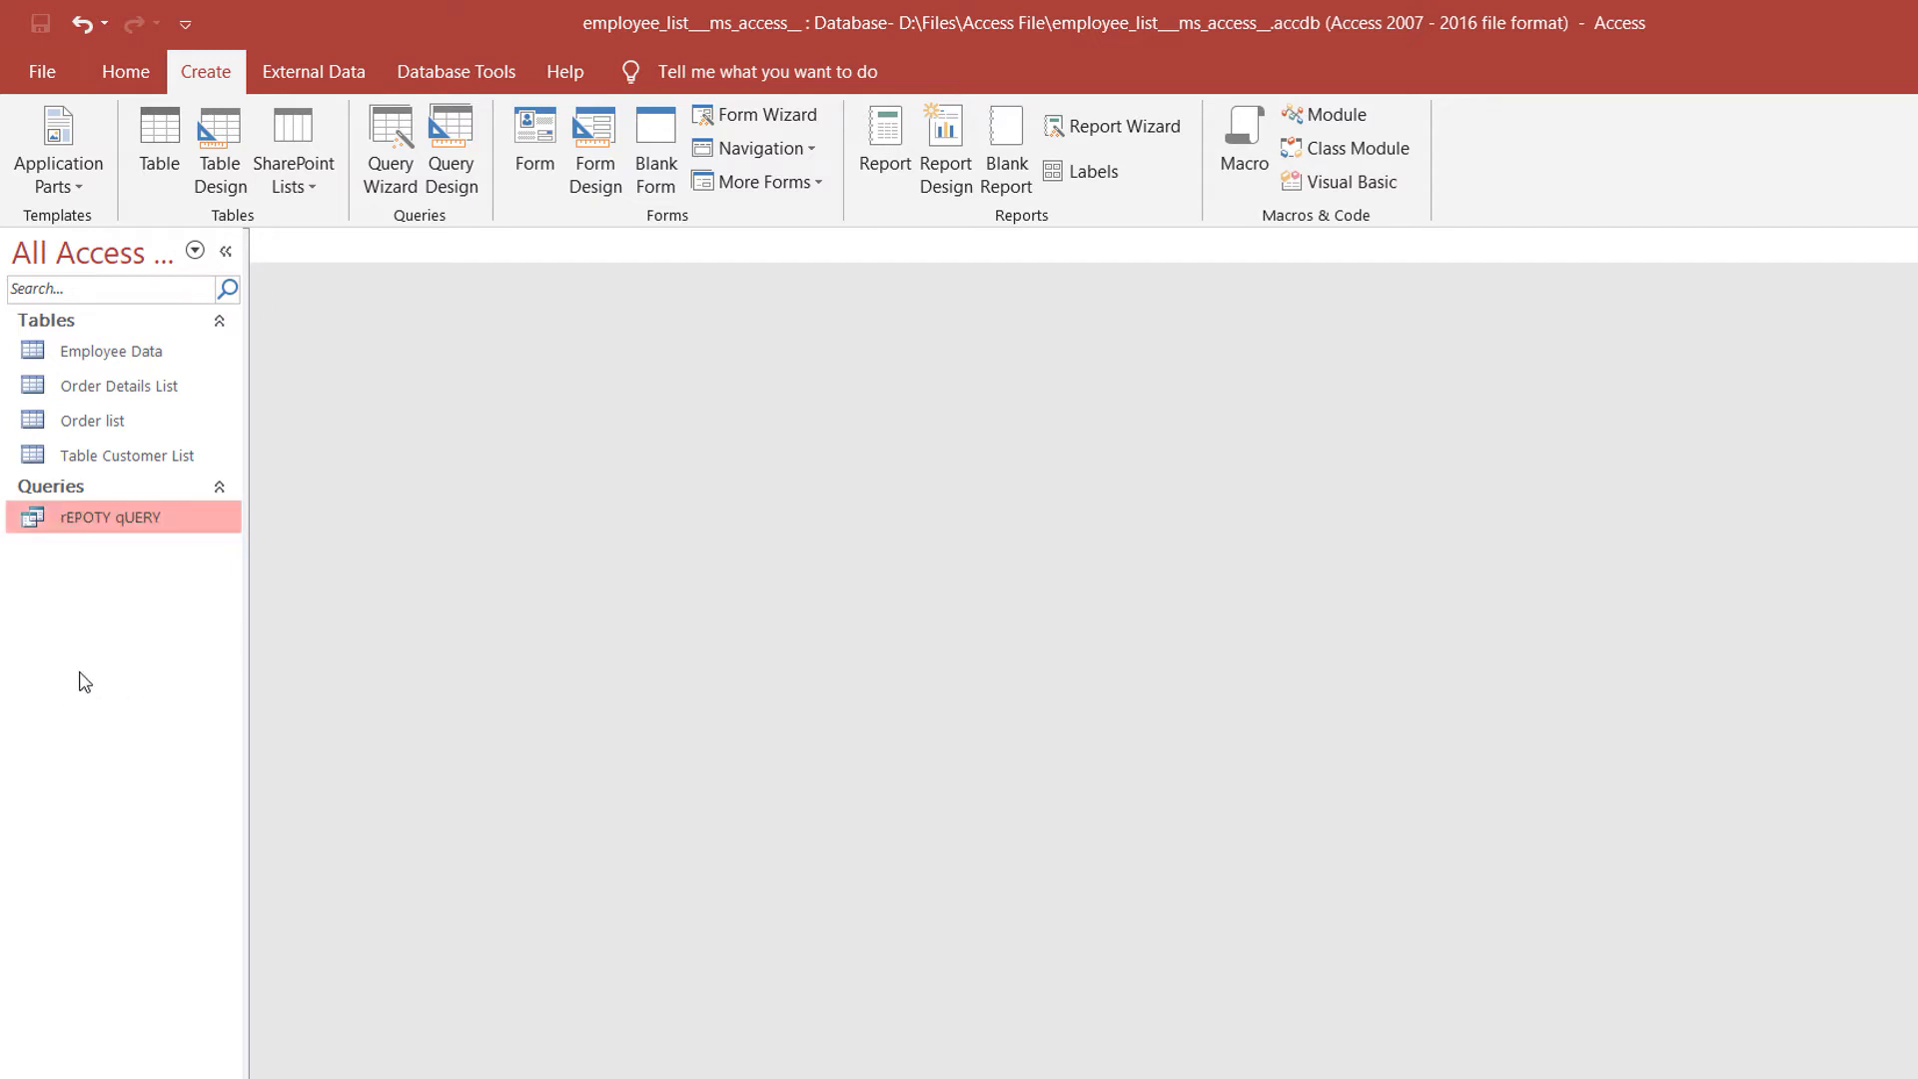
Open the rEPOTY qUERY datasheet, examine the first record's Quantity and UnitPrice, and close it.
right_click(87, 521)
click(110, 536)
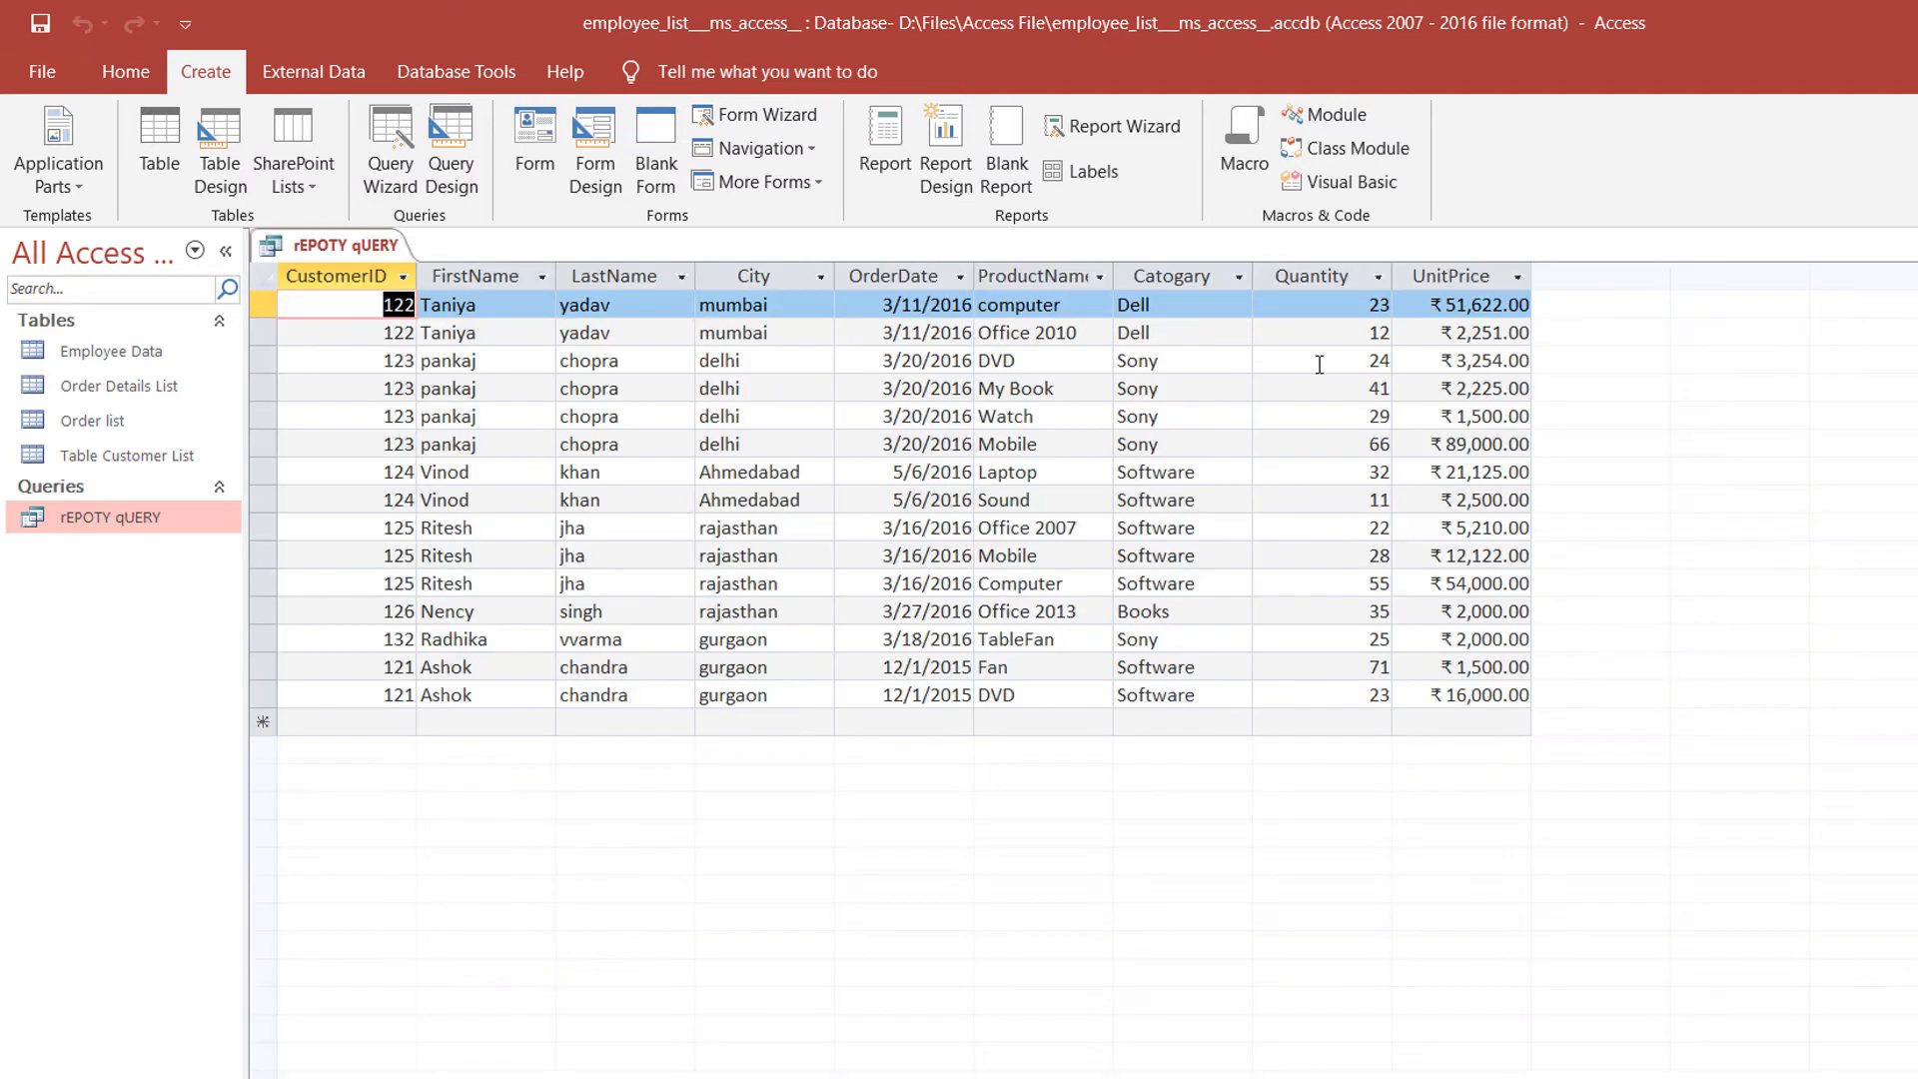
click(1333, 317)
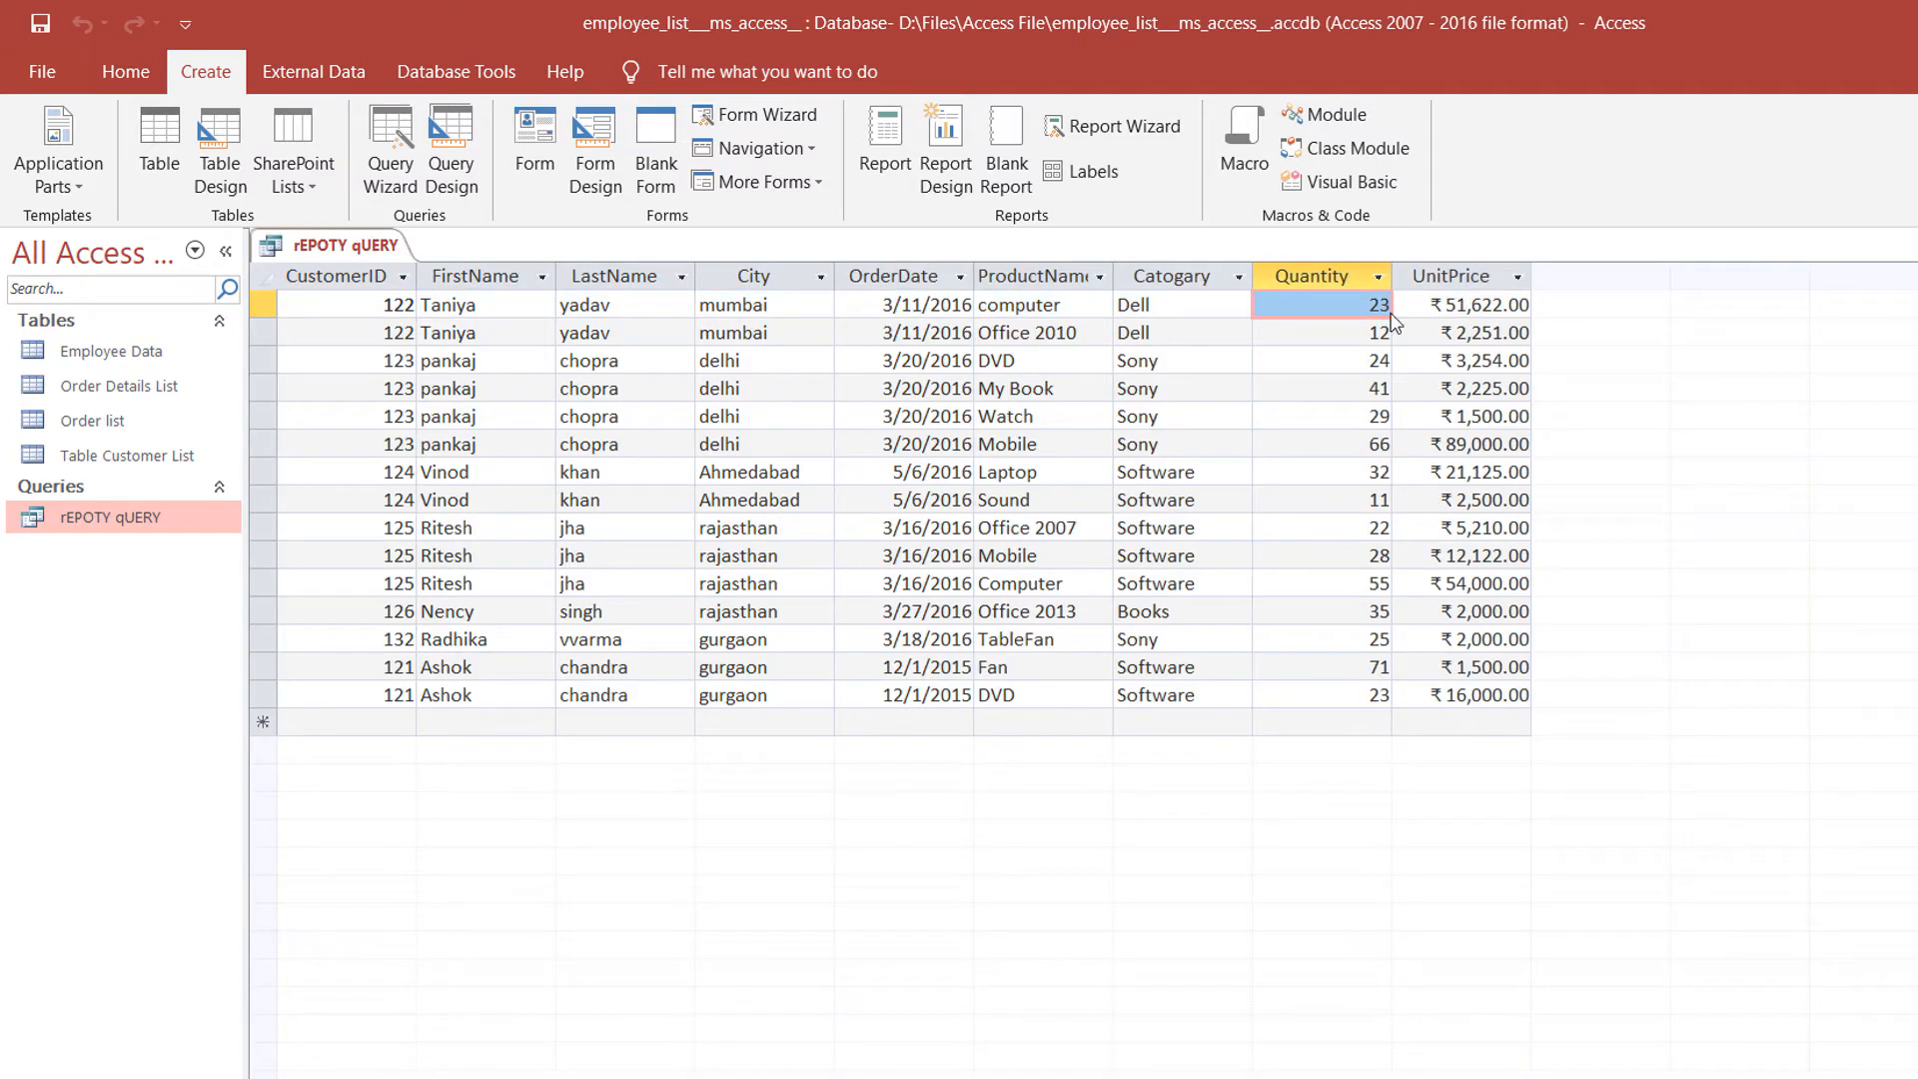
drag(1436, 302, 1601, 283)
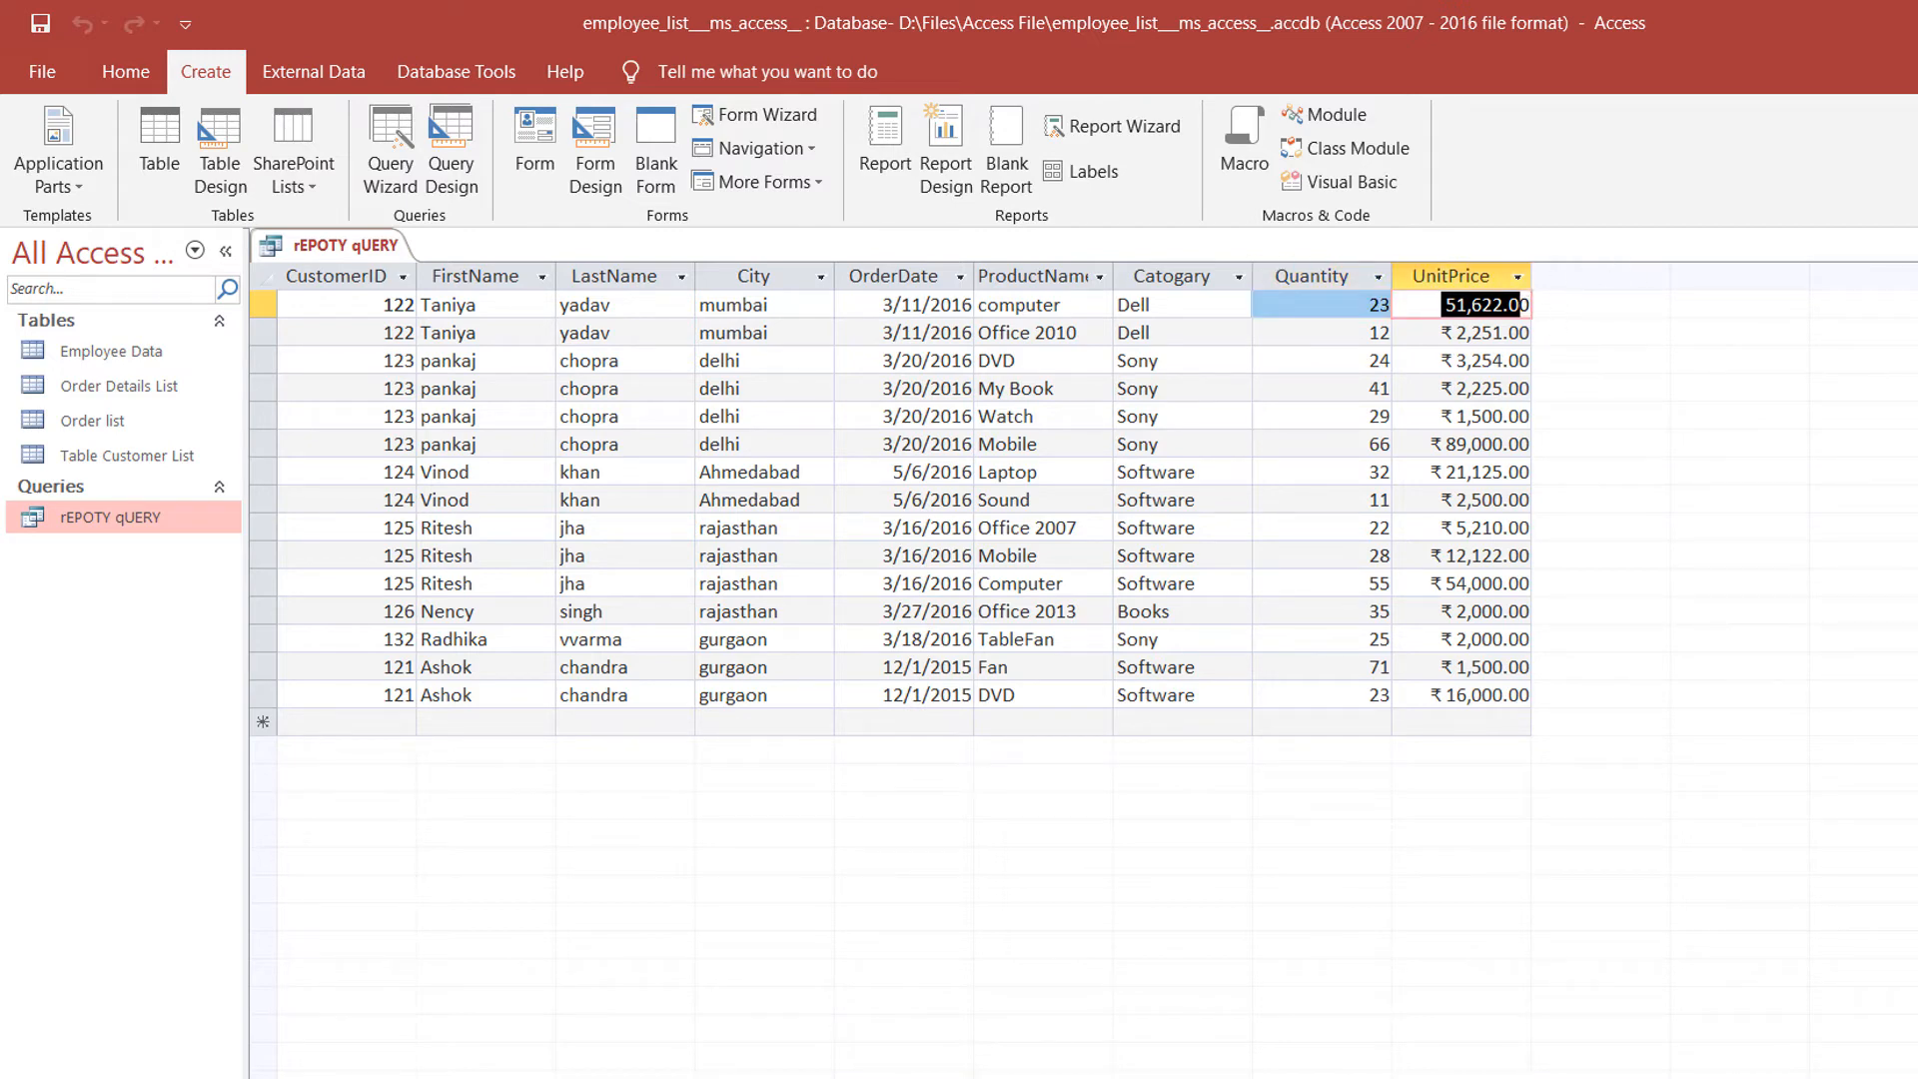
key(ctrl+w)
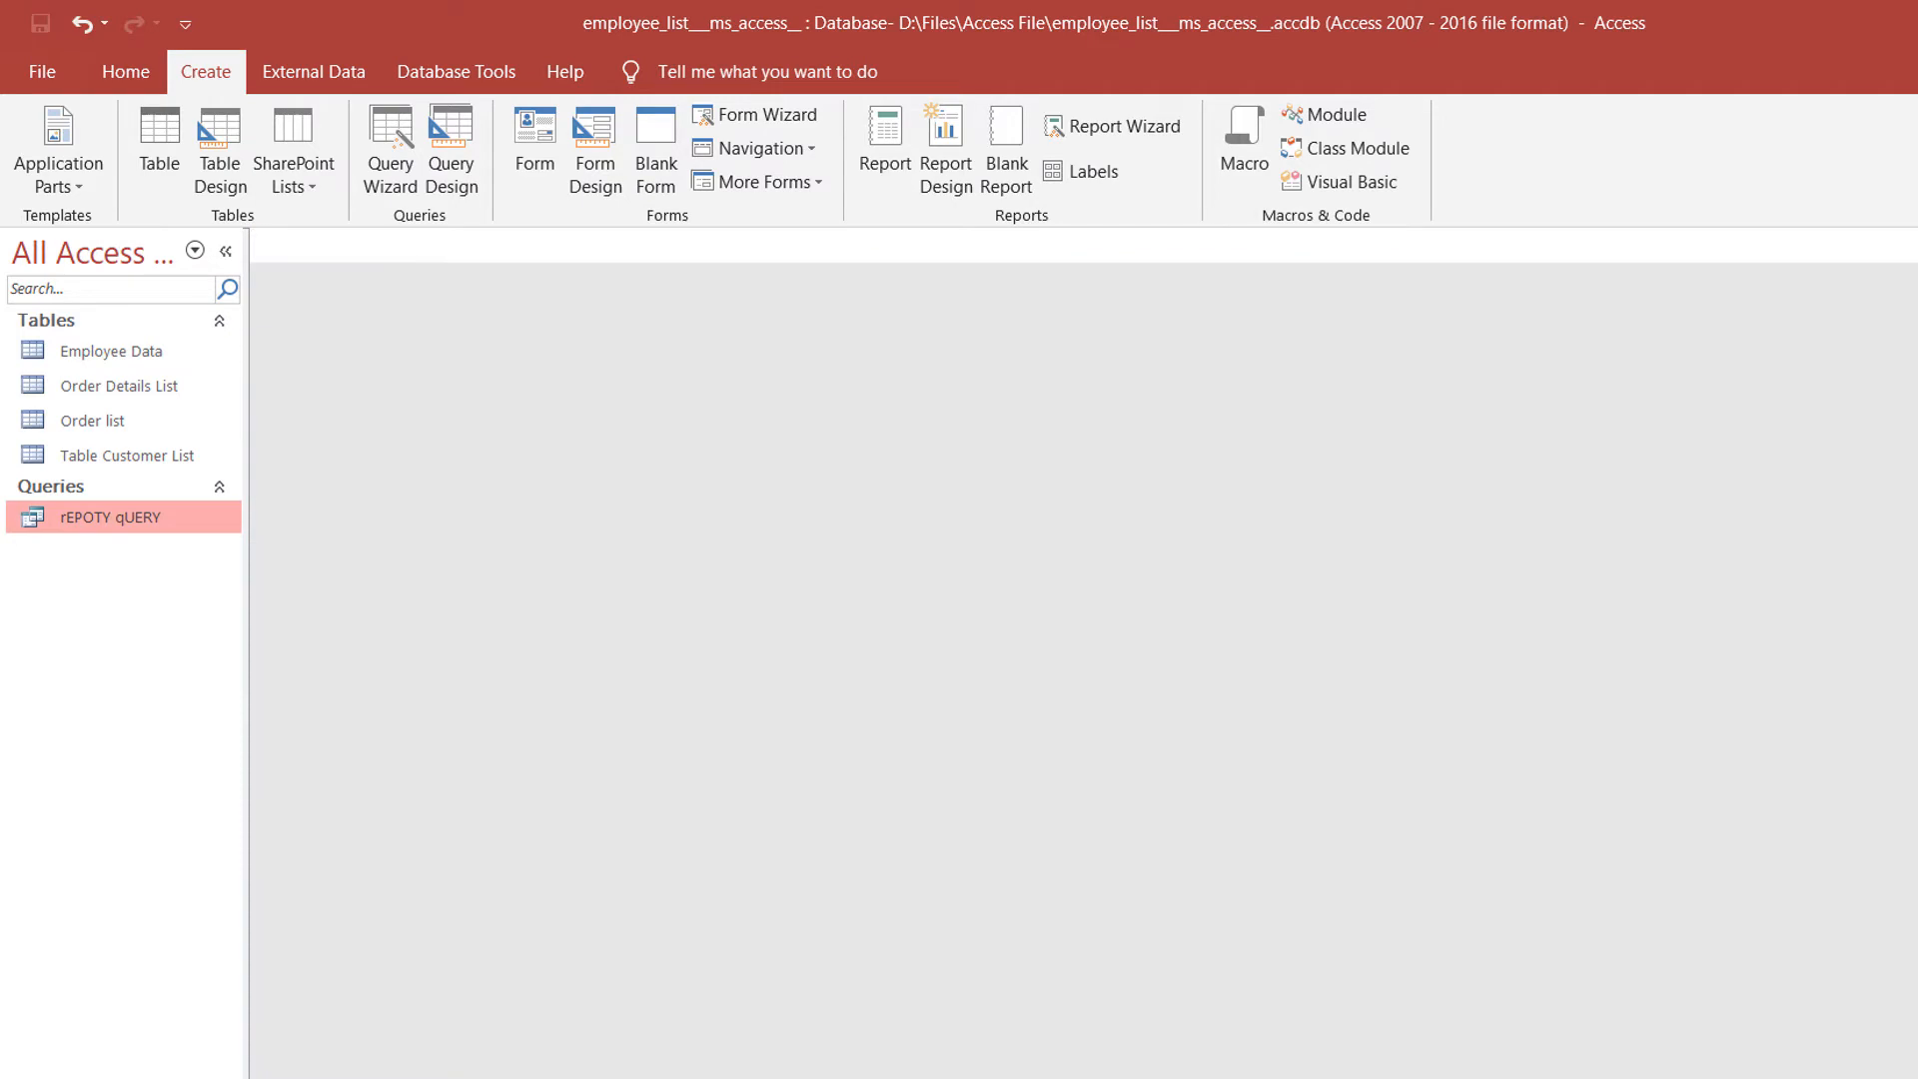
Open rEPOTY qUERY in Design View and select the empty field cell after UnitPrice.
right_click(119, 517)
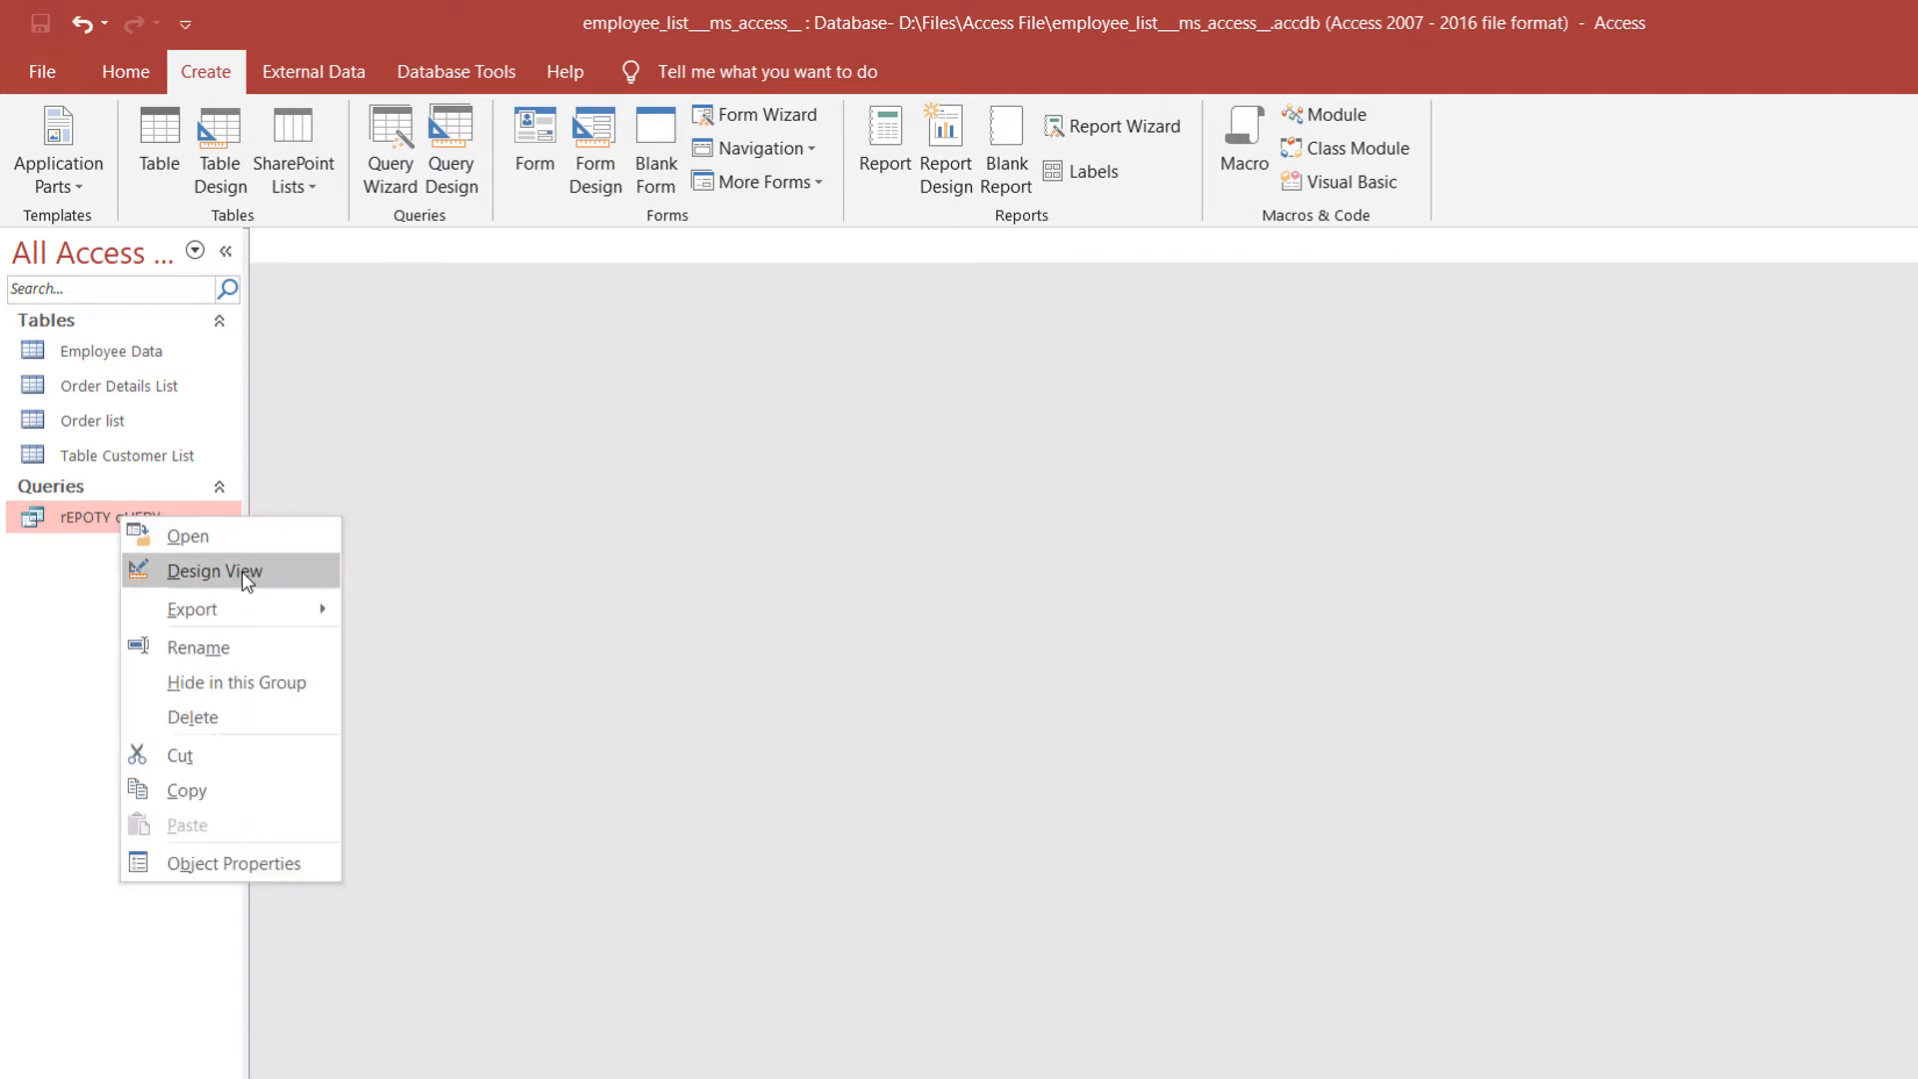
click(207, 572)
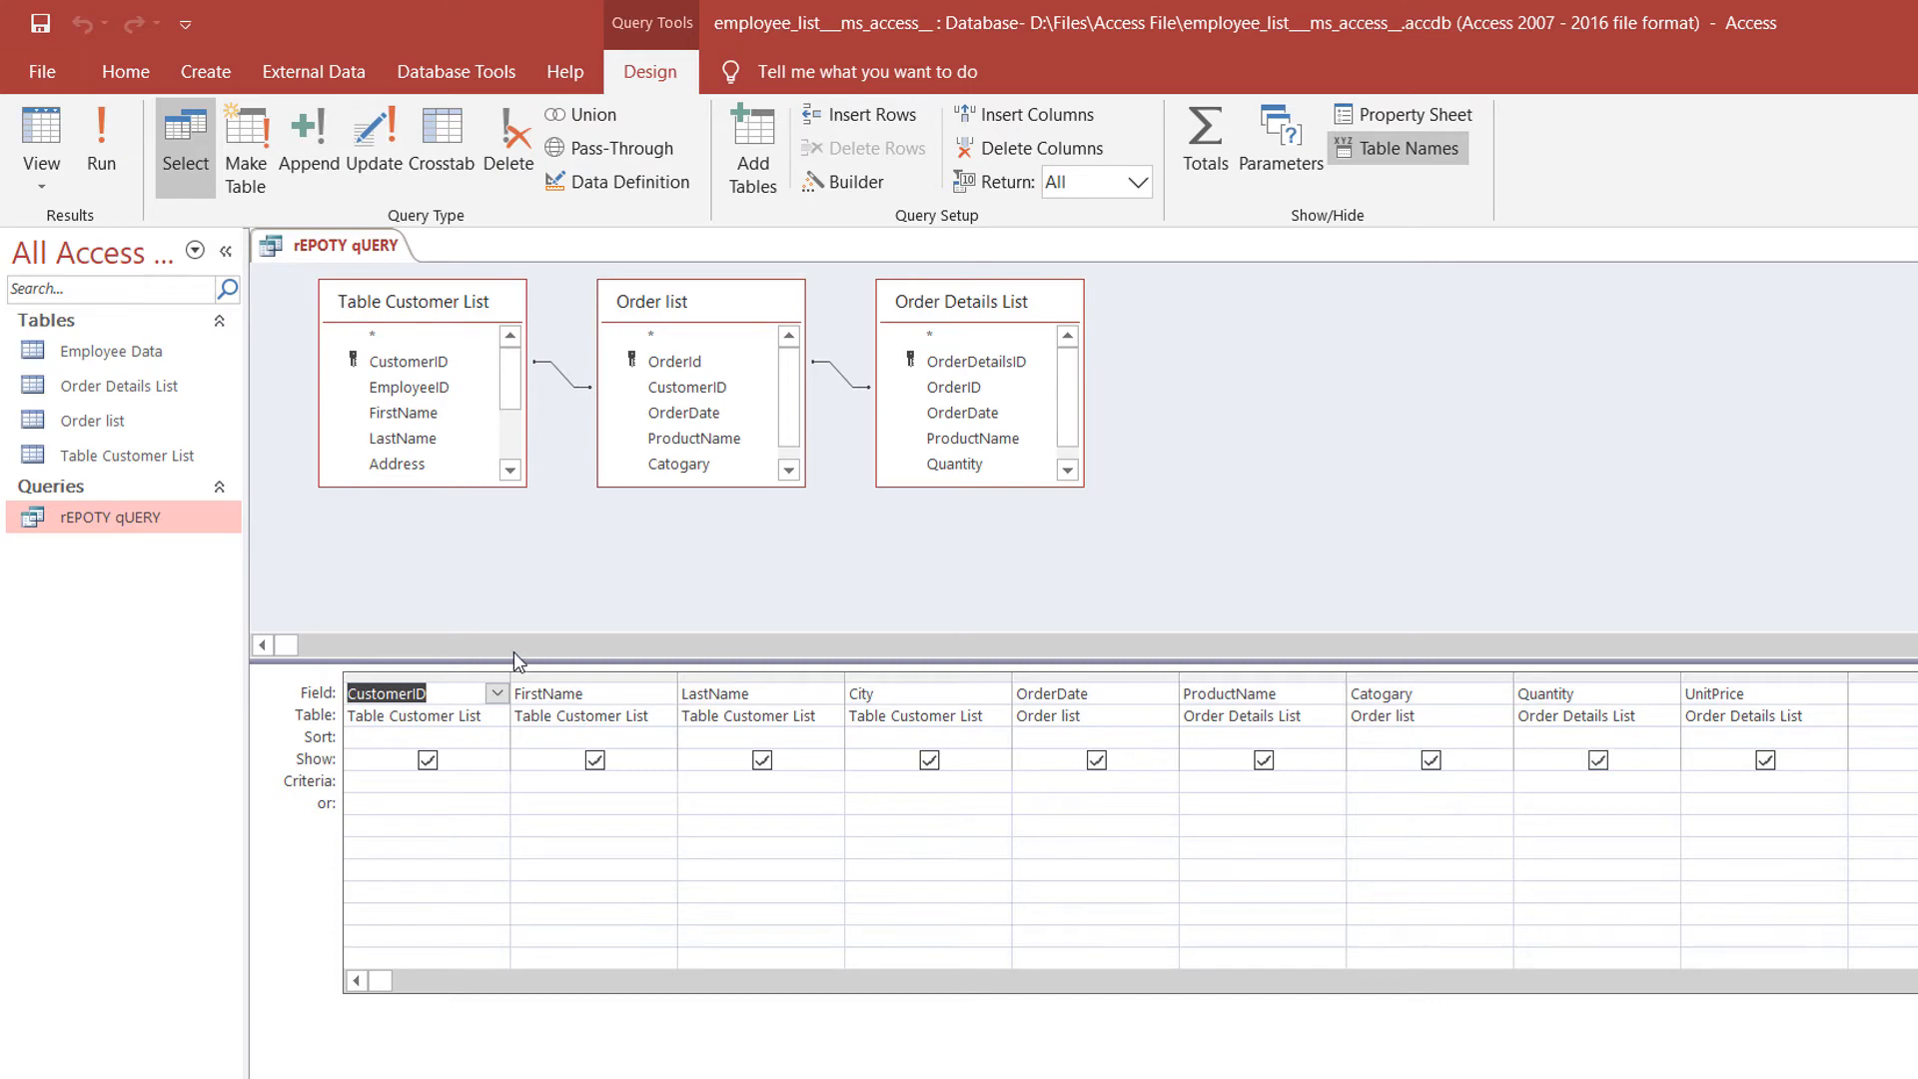
click(1566, 694)
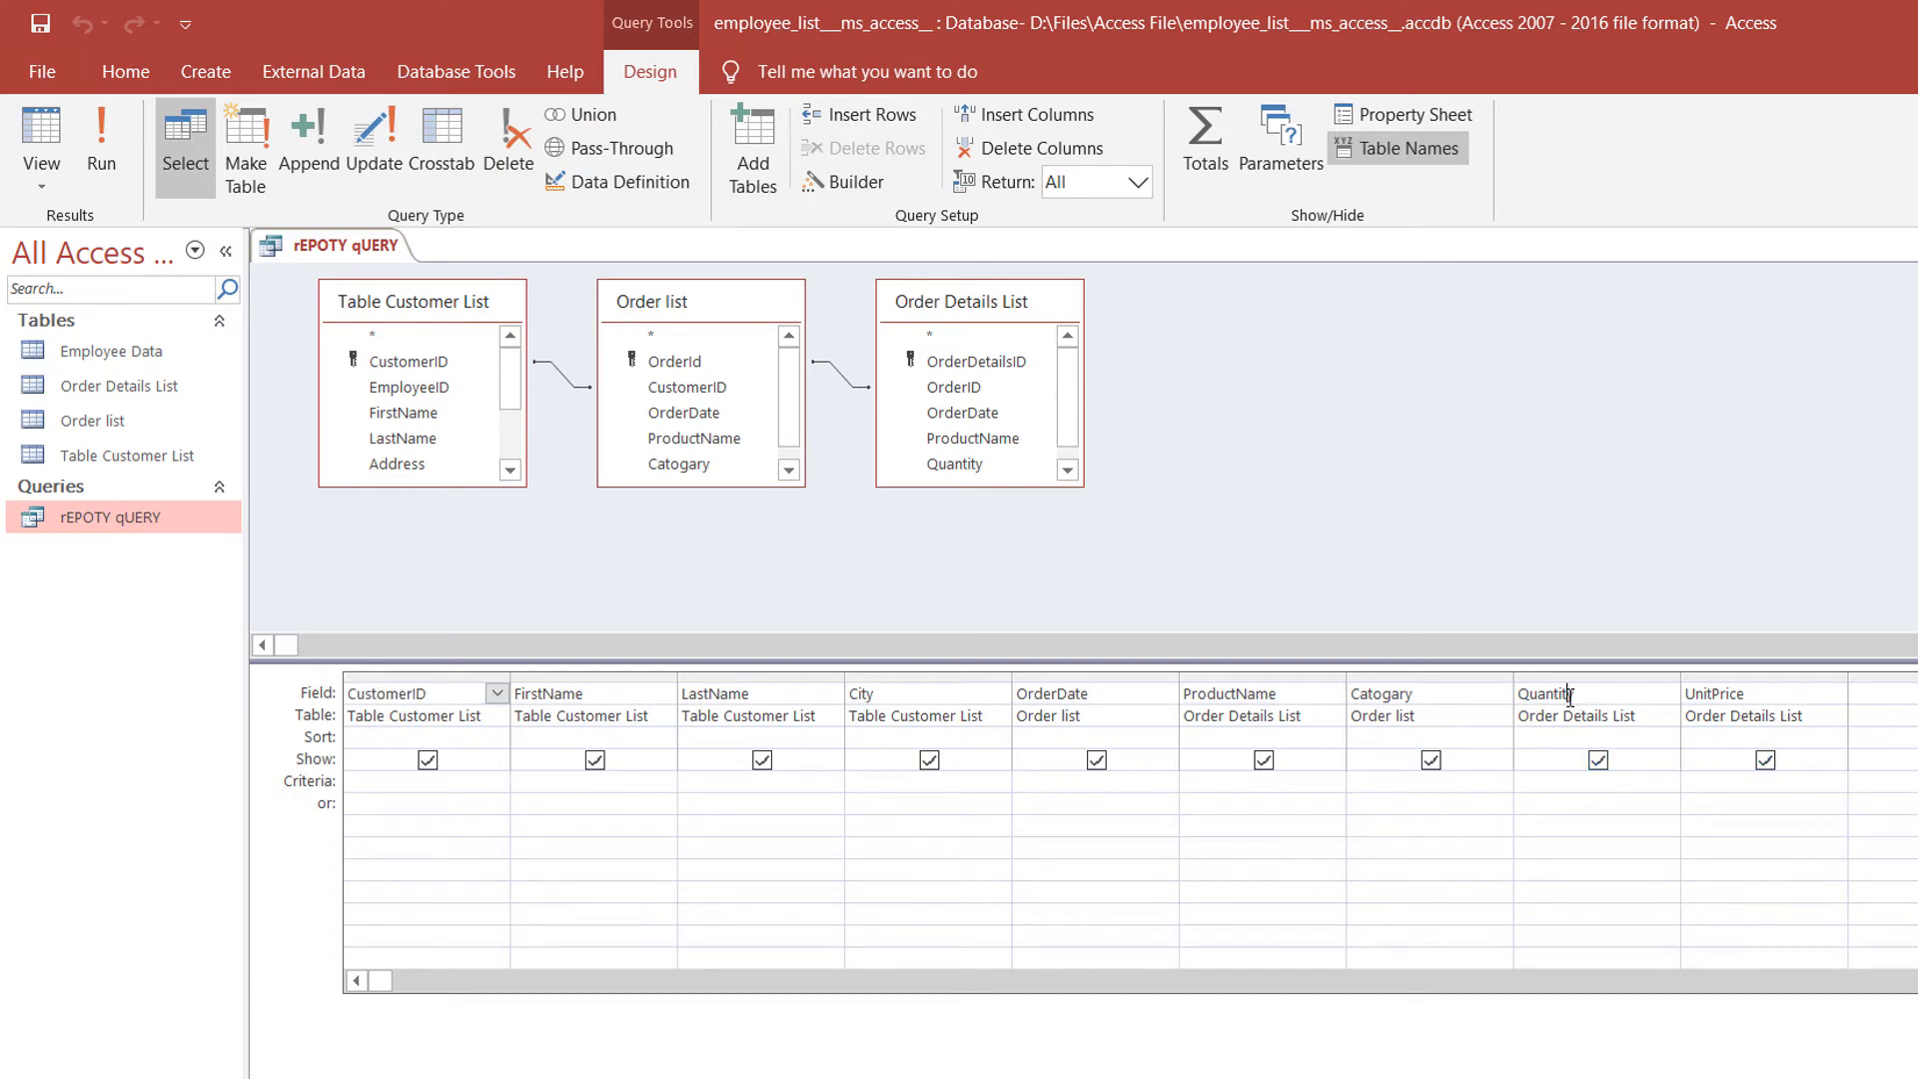
click(1733, 697)
click(1868, 693)
right_click(1895, 698)
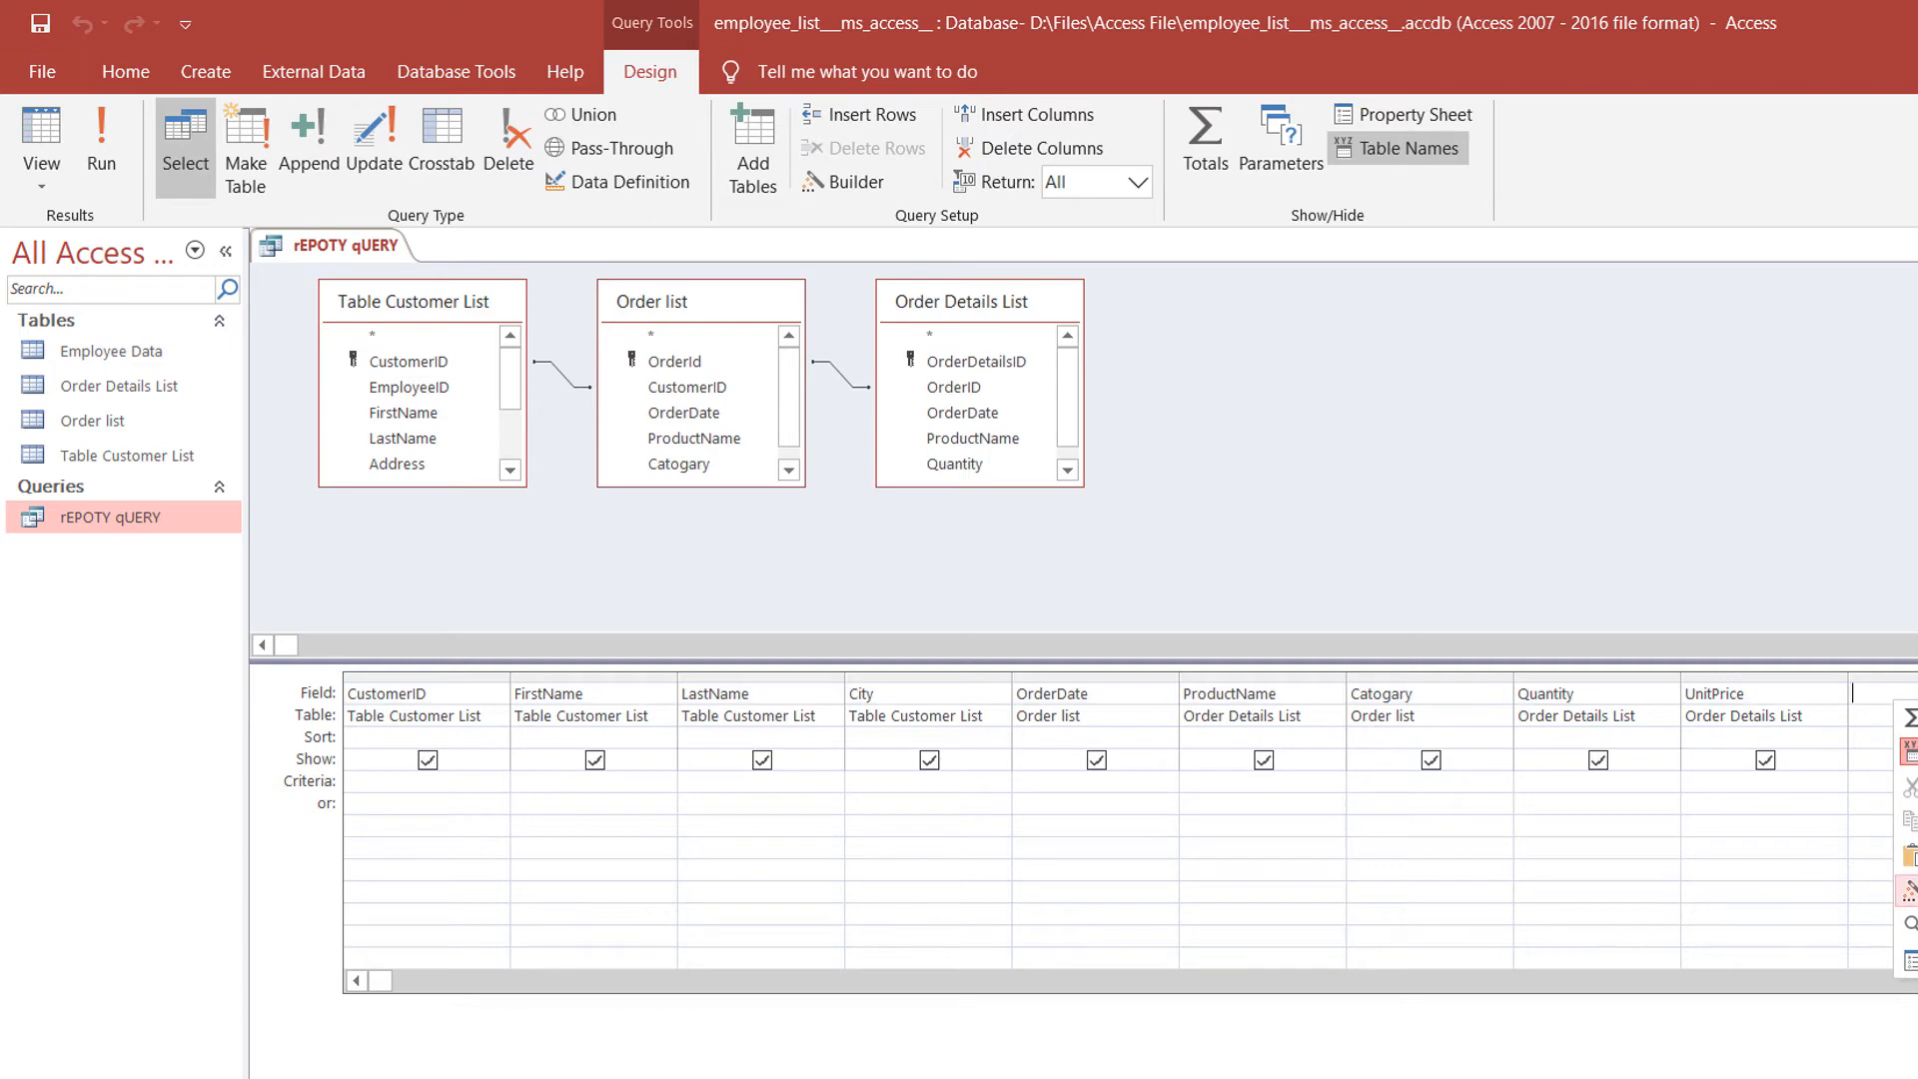
click(1823, 802)
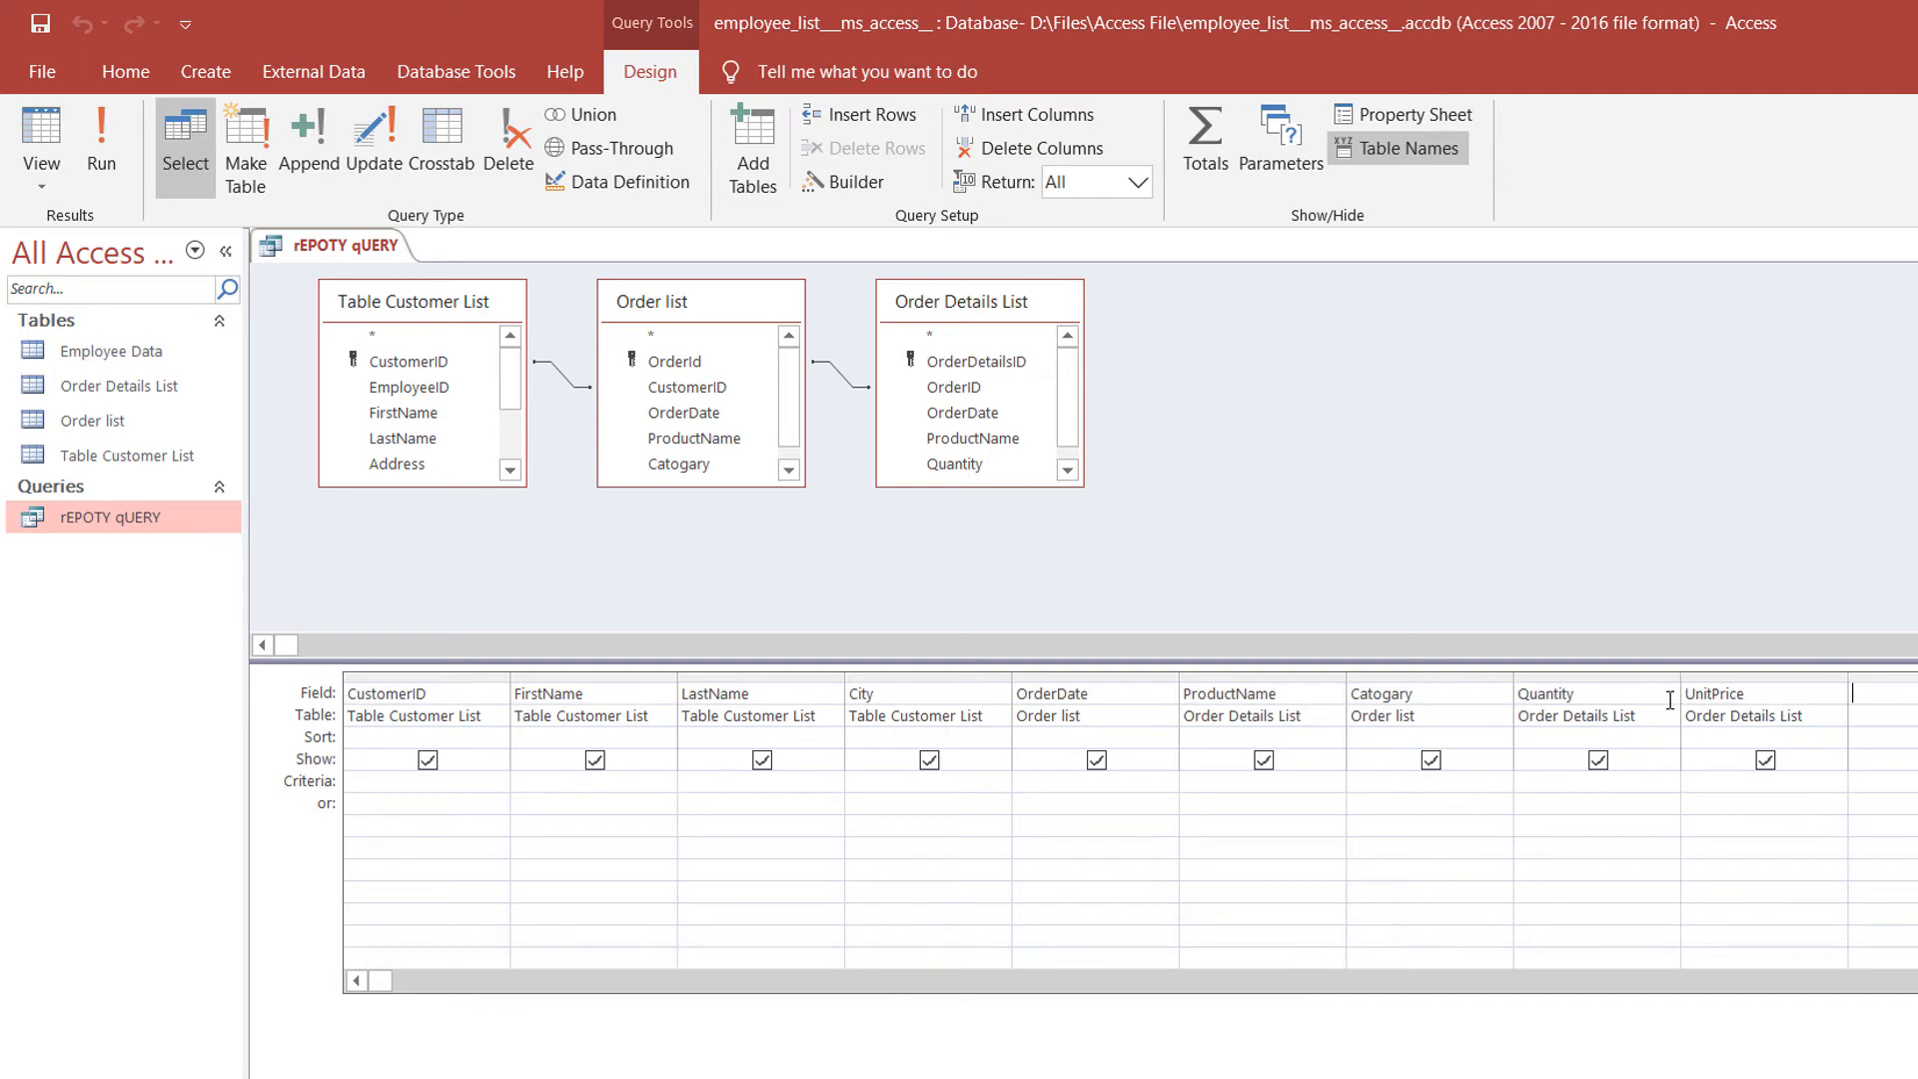
Build the calculated field "TotalPrice : [Quantity]*[UnitPrice]" in the empty column with the Expression Builder.
right_click(1869, 692)
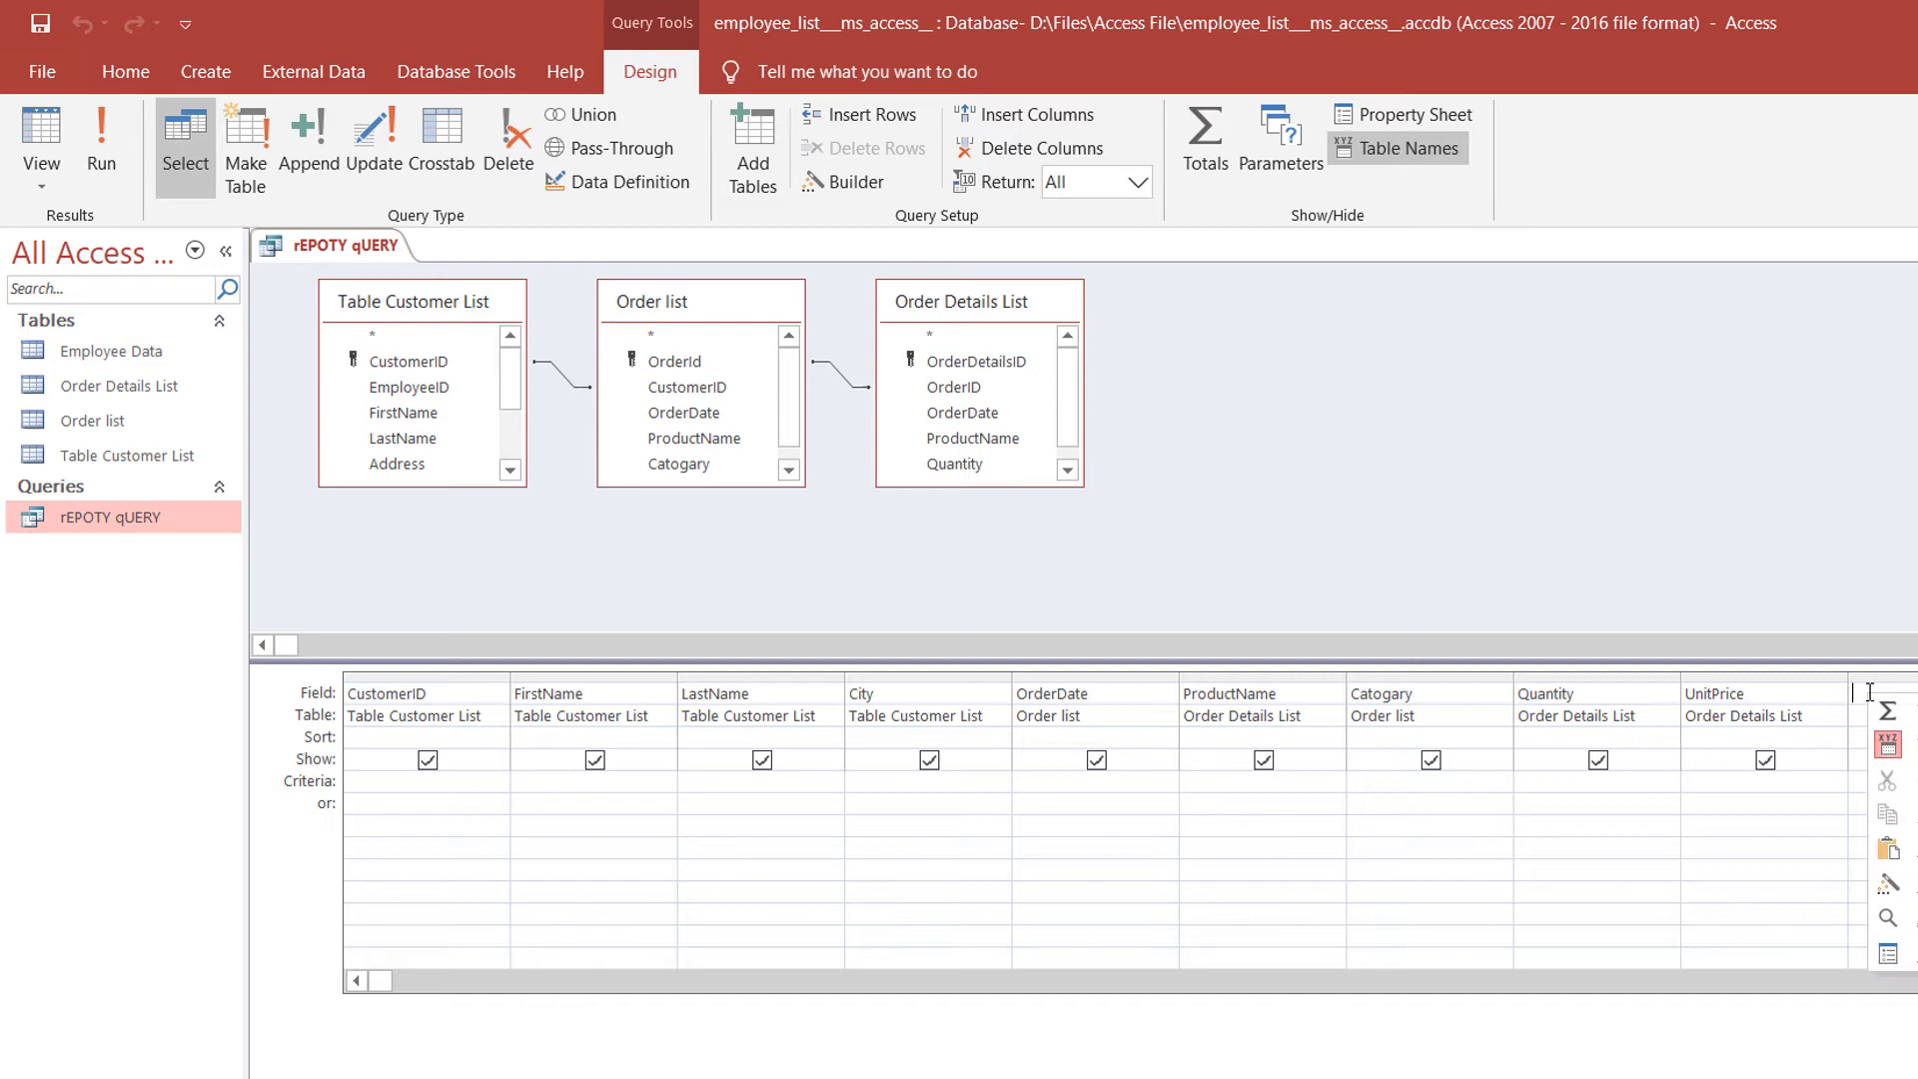
click(1888, 882)
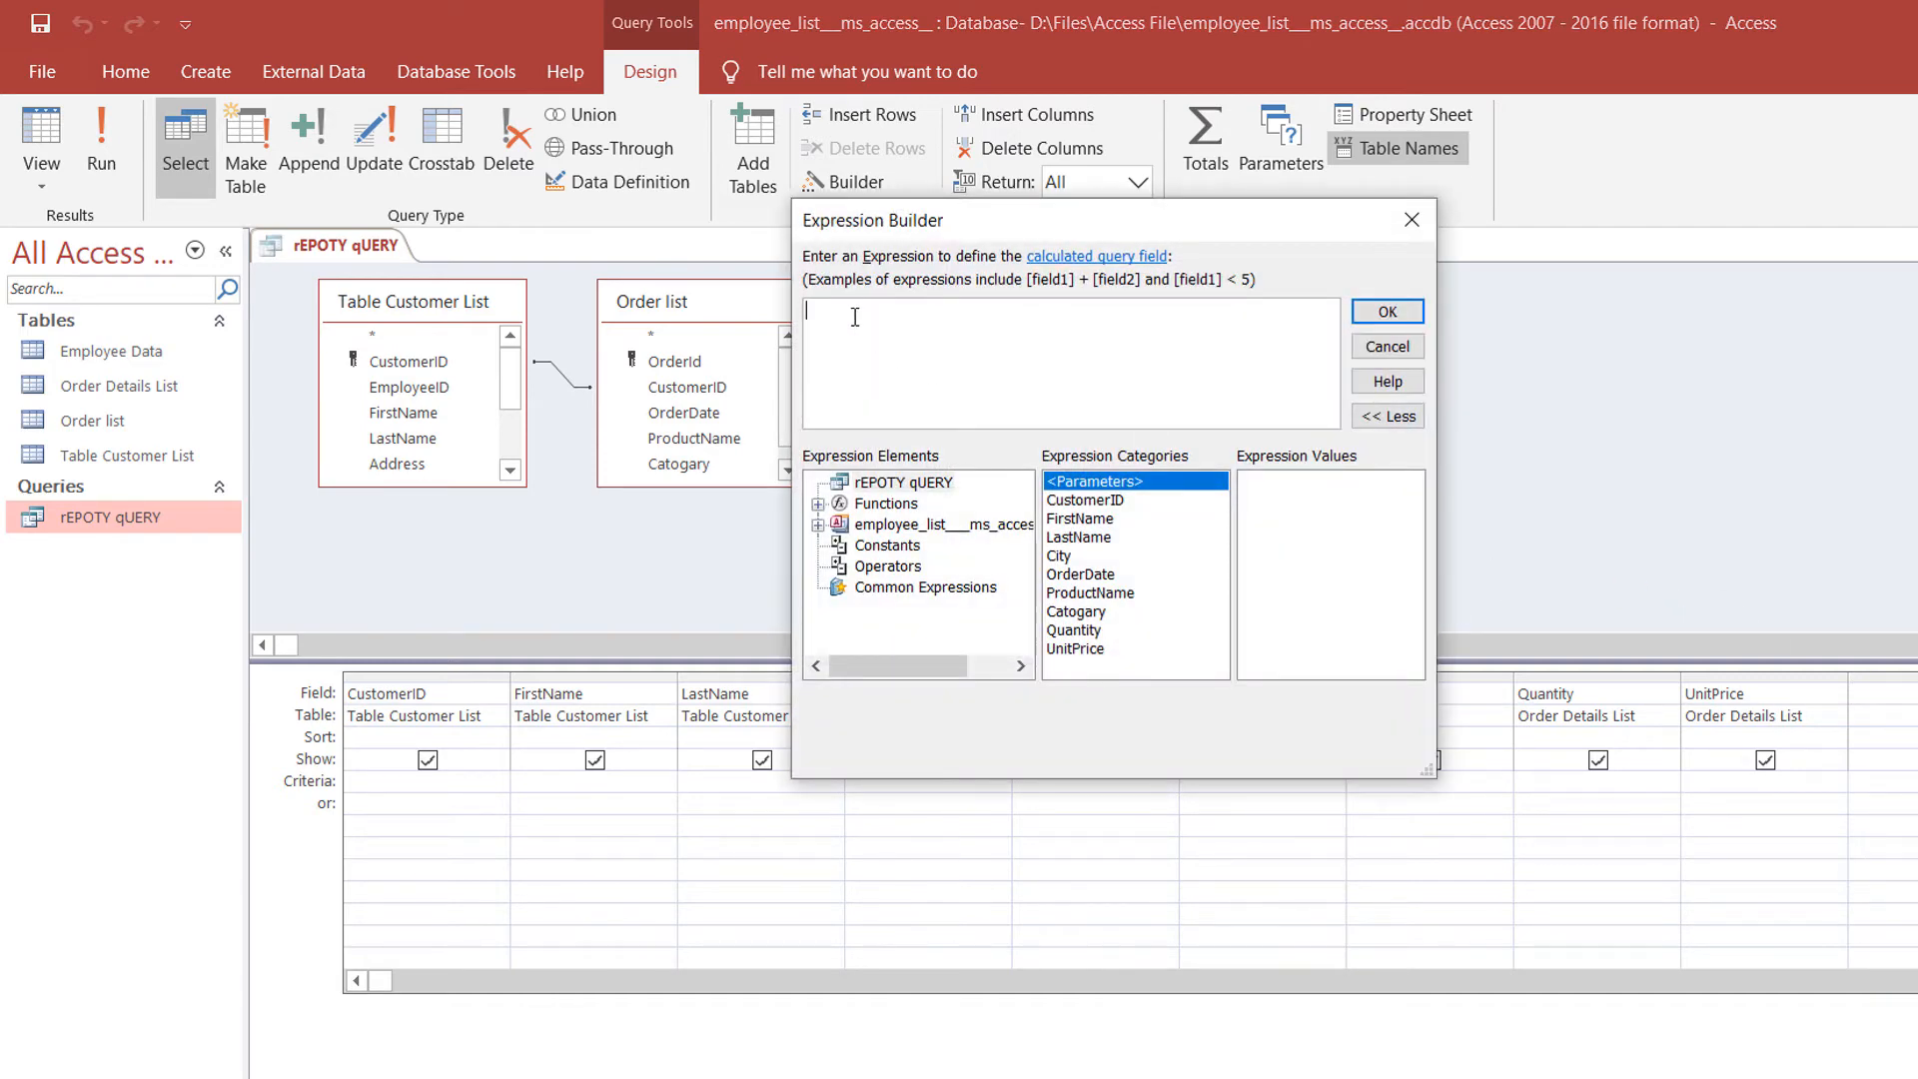
text(tOTA)
text(TotalPrice :)
text(q)
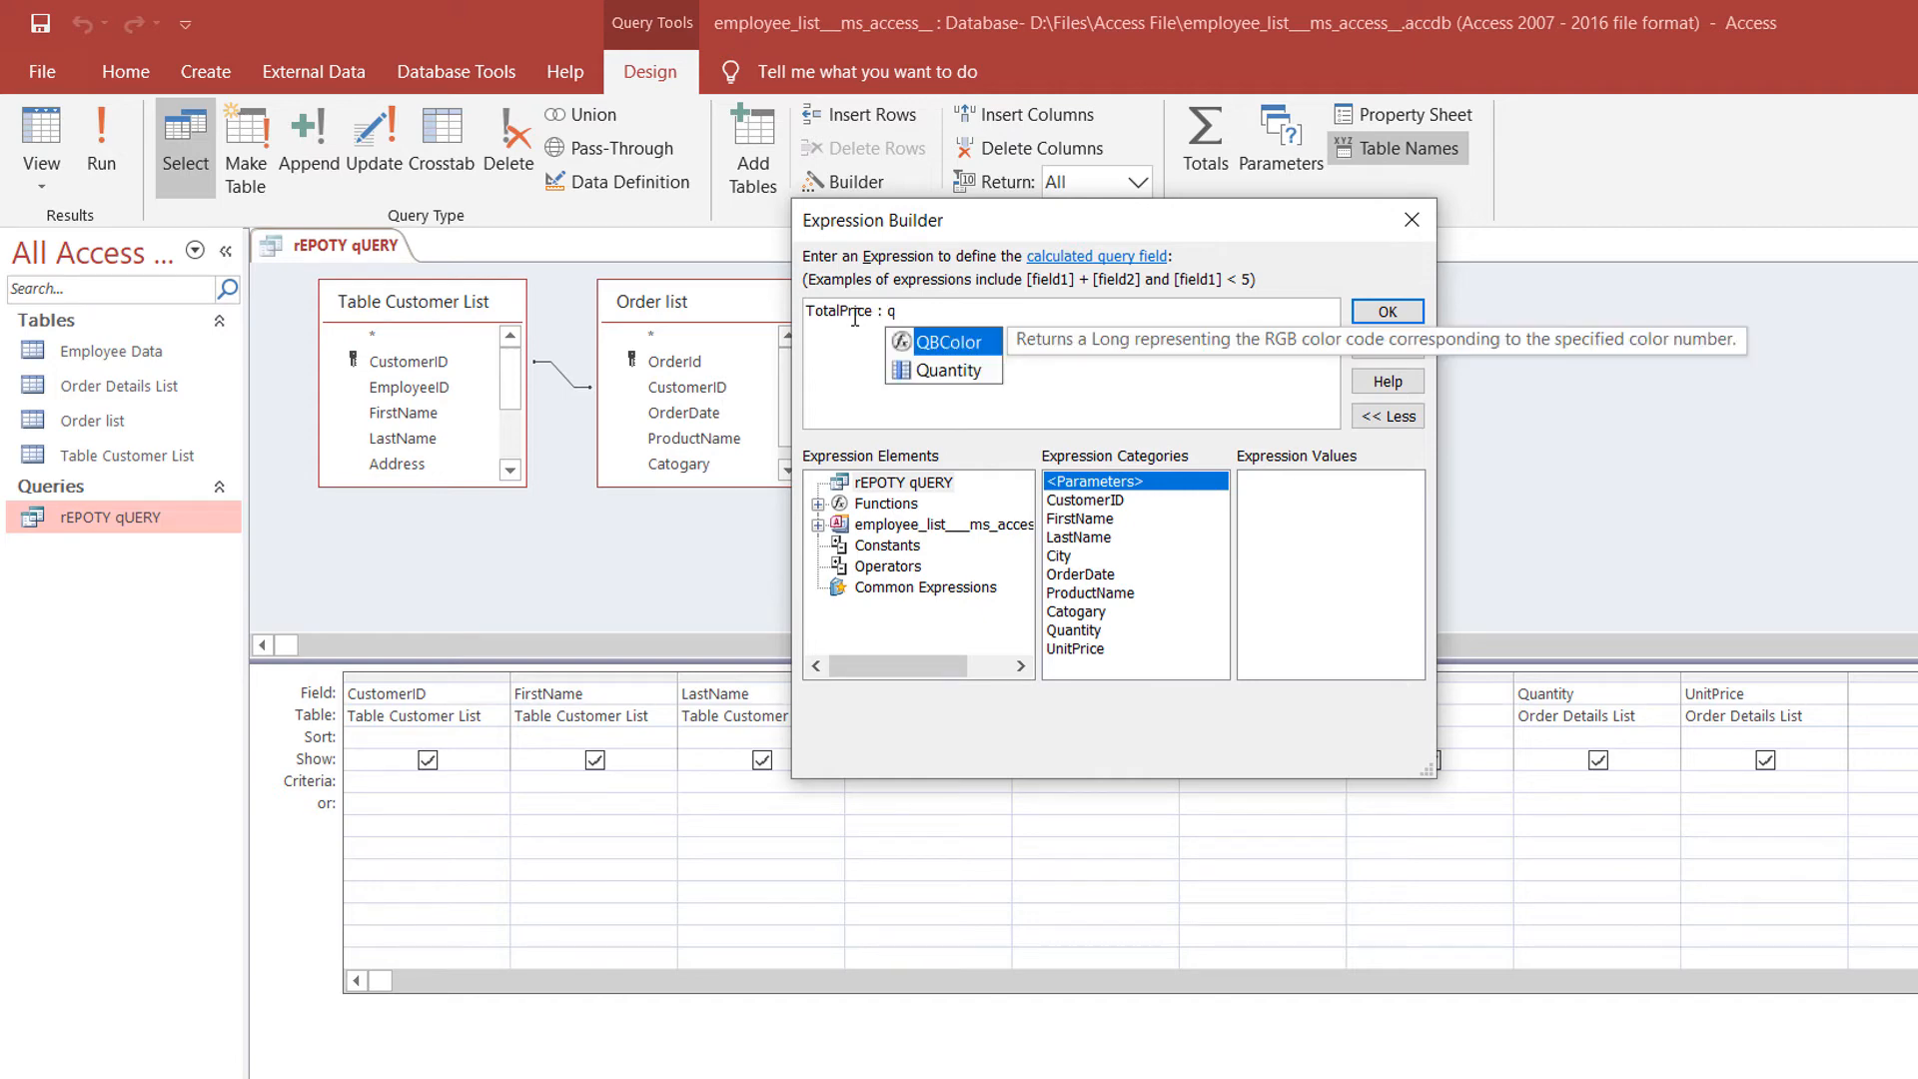
double_click(937, 378)
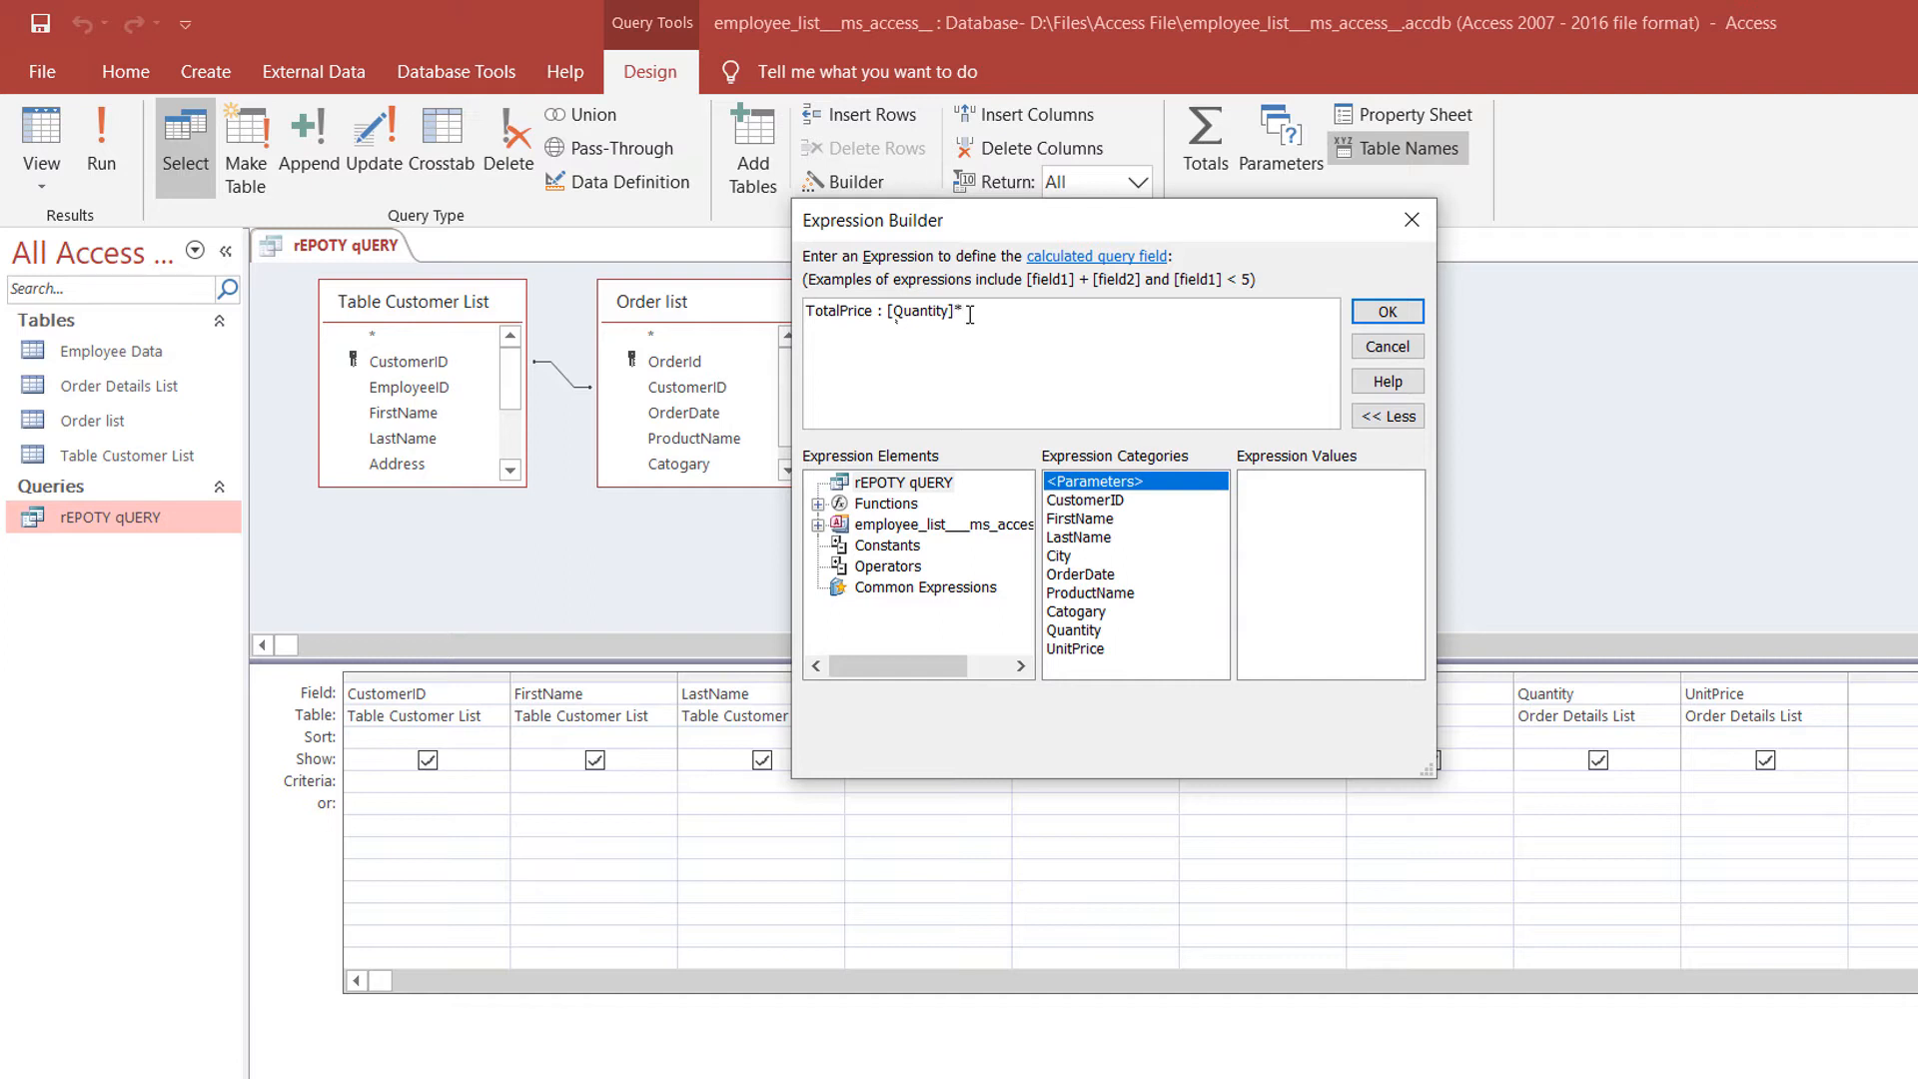
text(U)
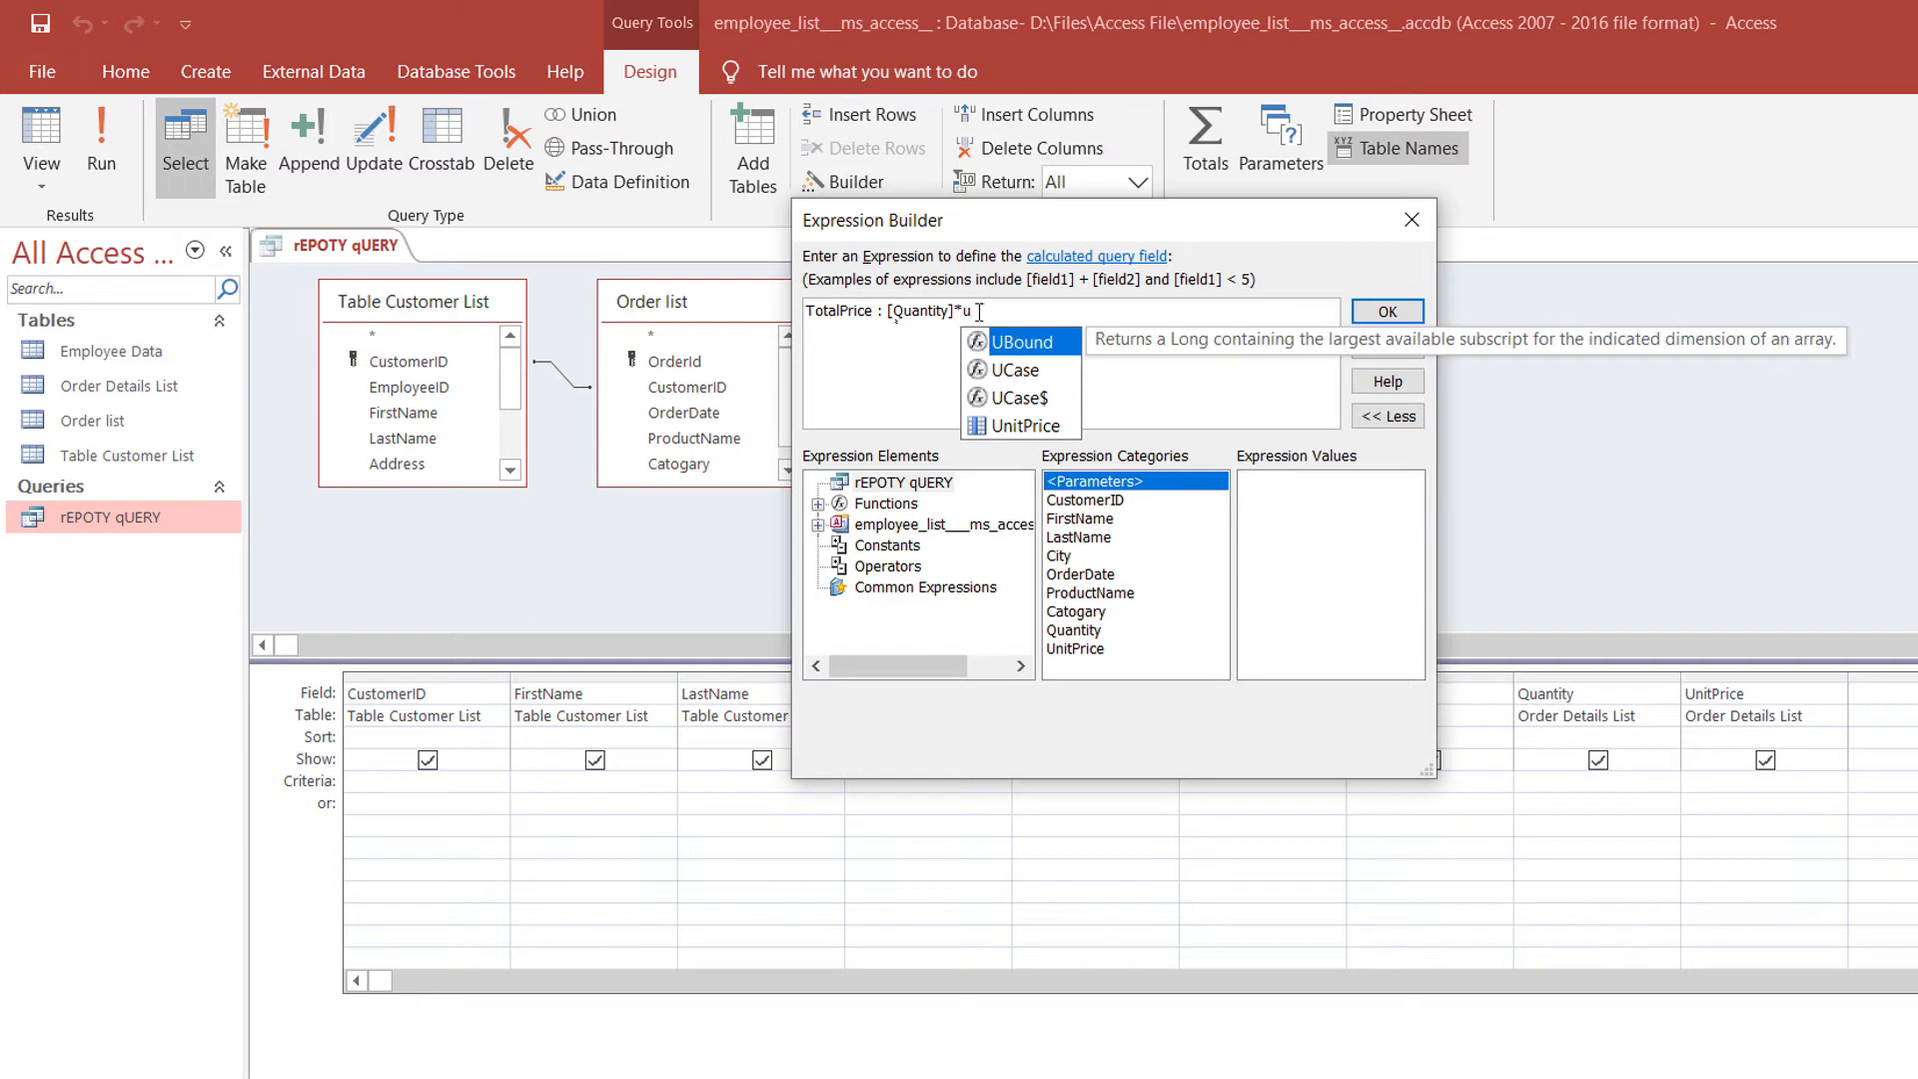
click(1019, 427)
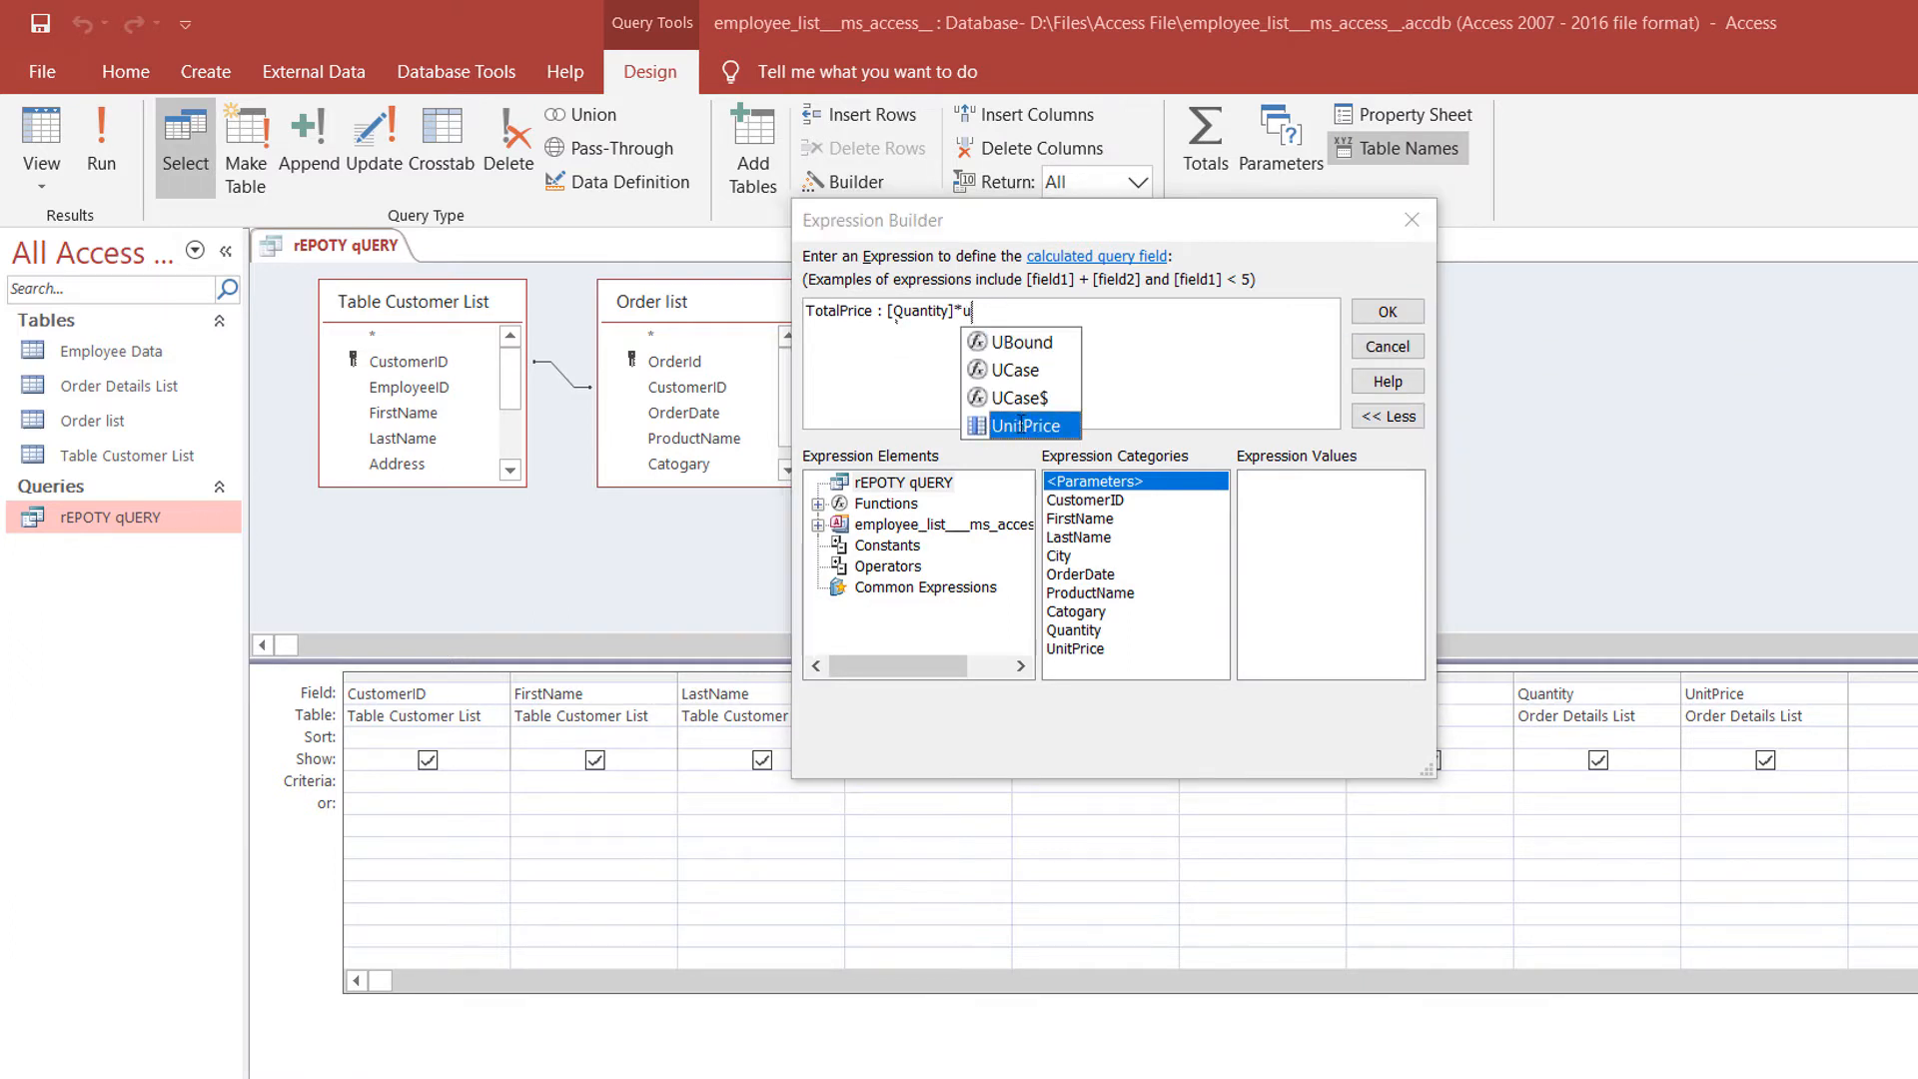
double_click(1020, 423)
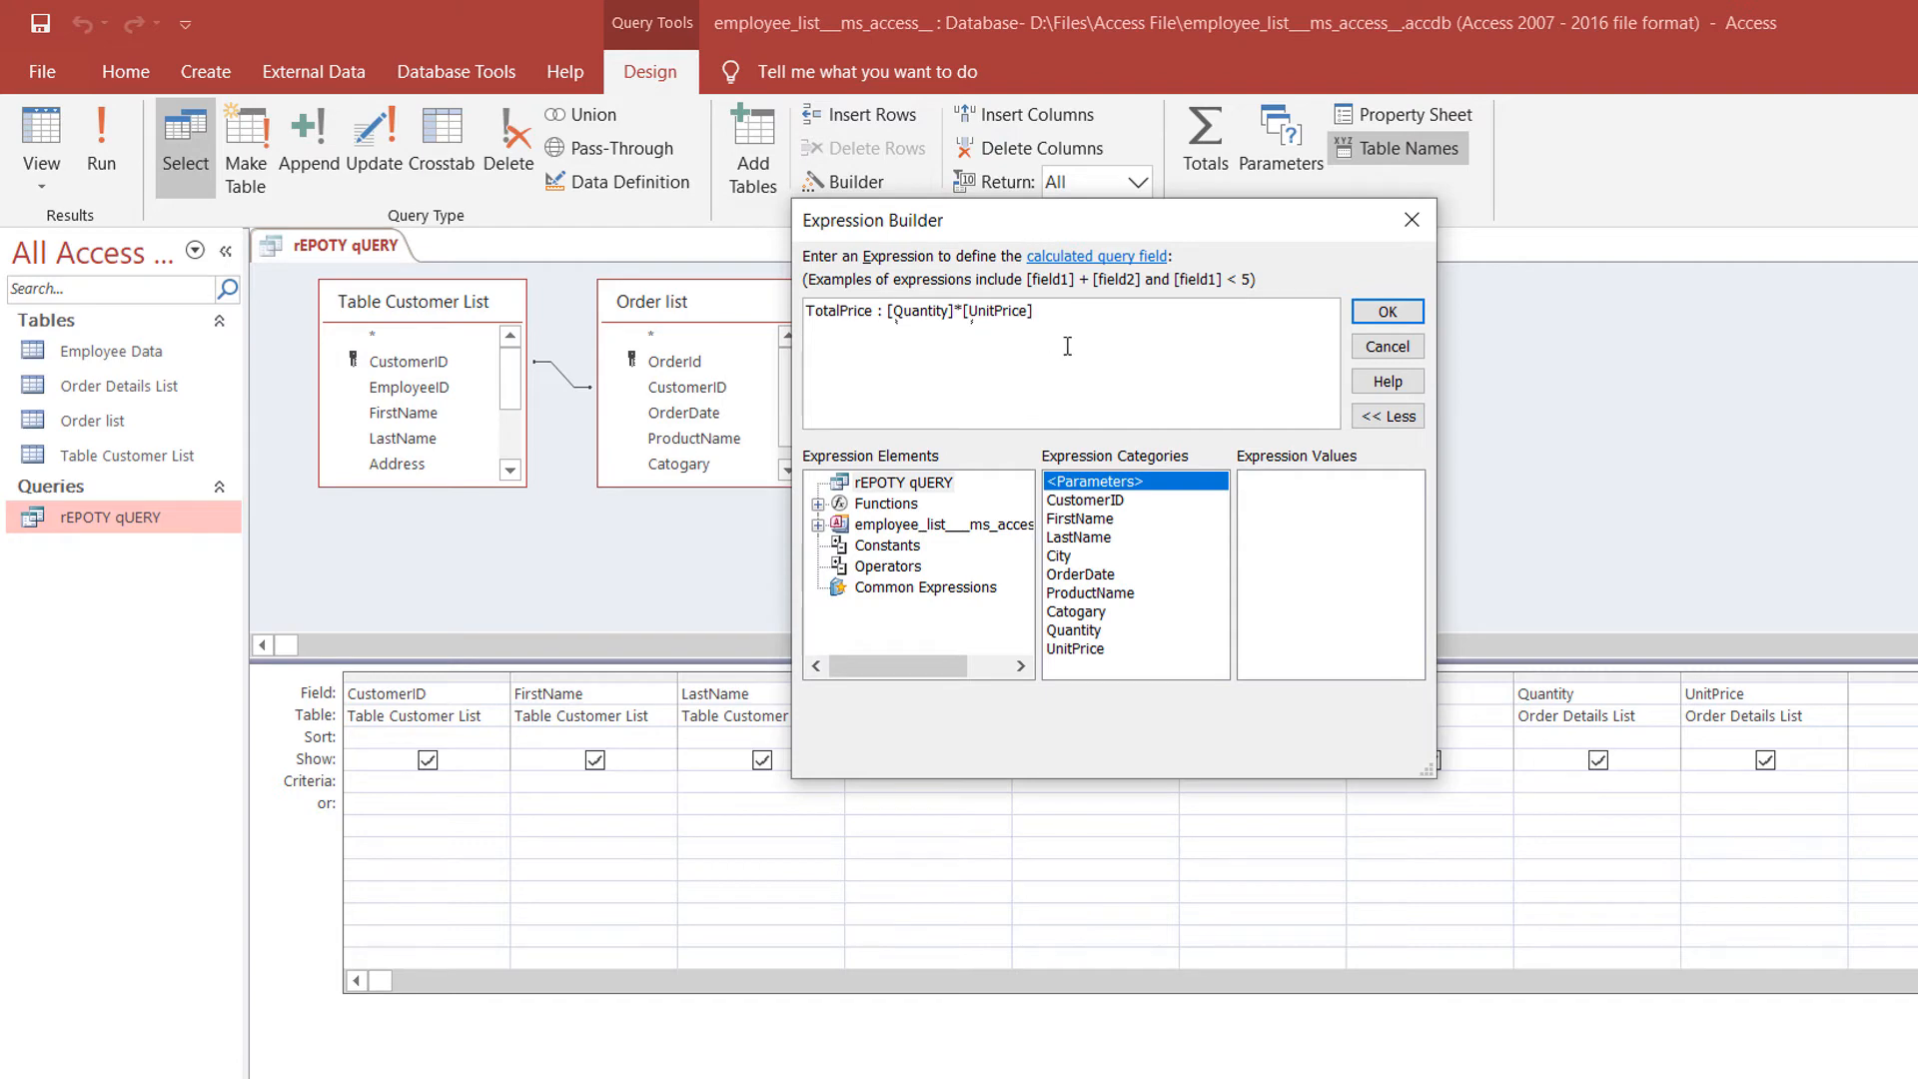
click(1387, 312)
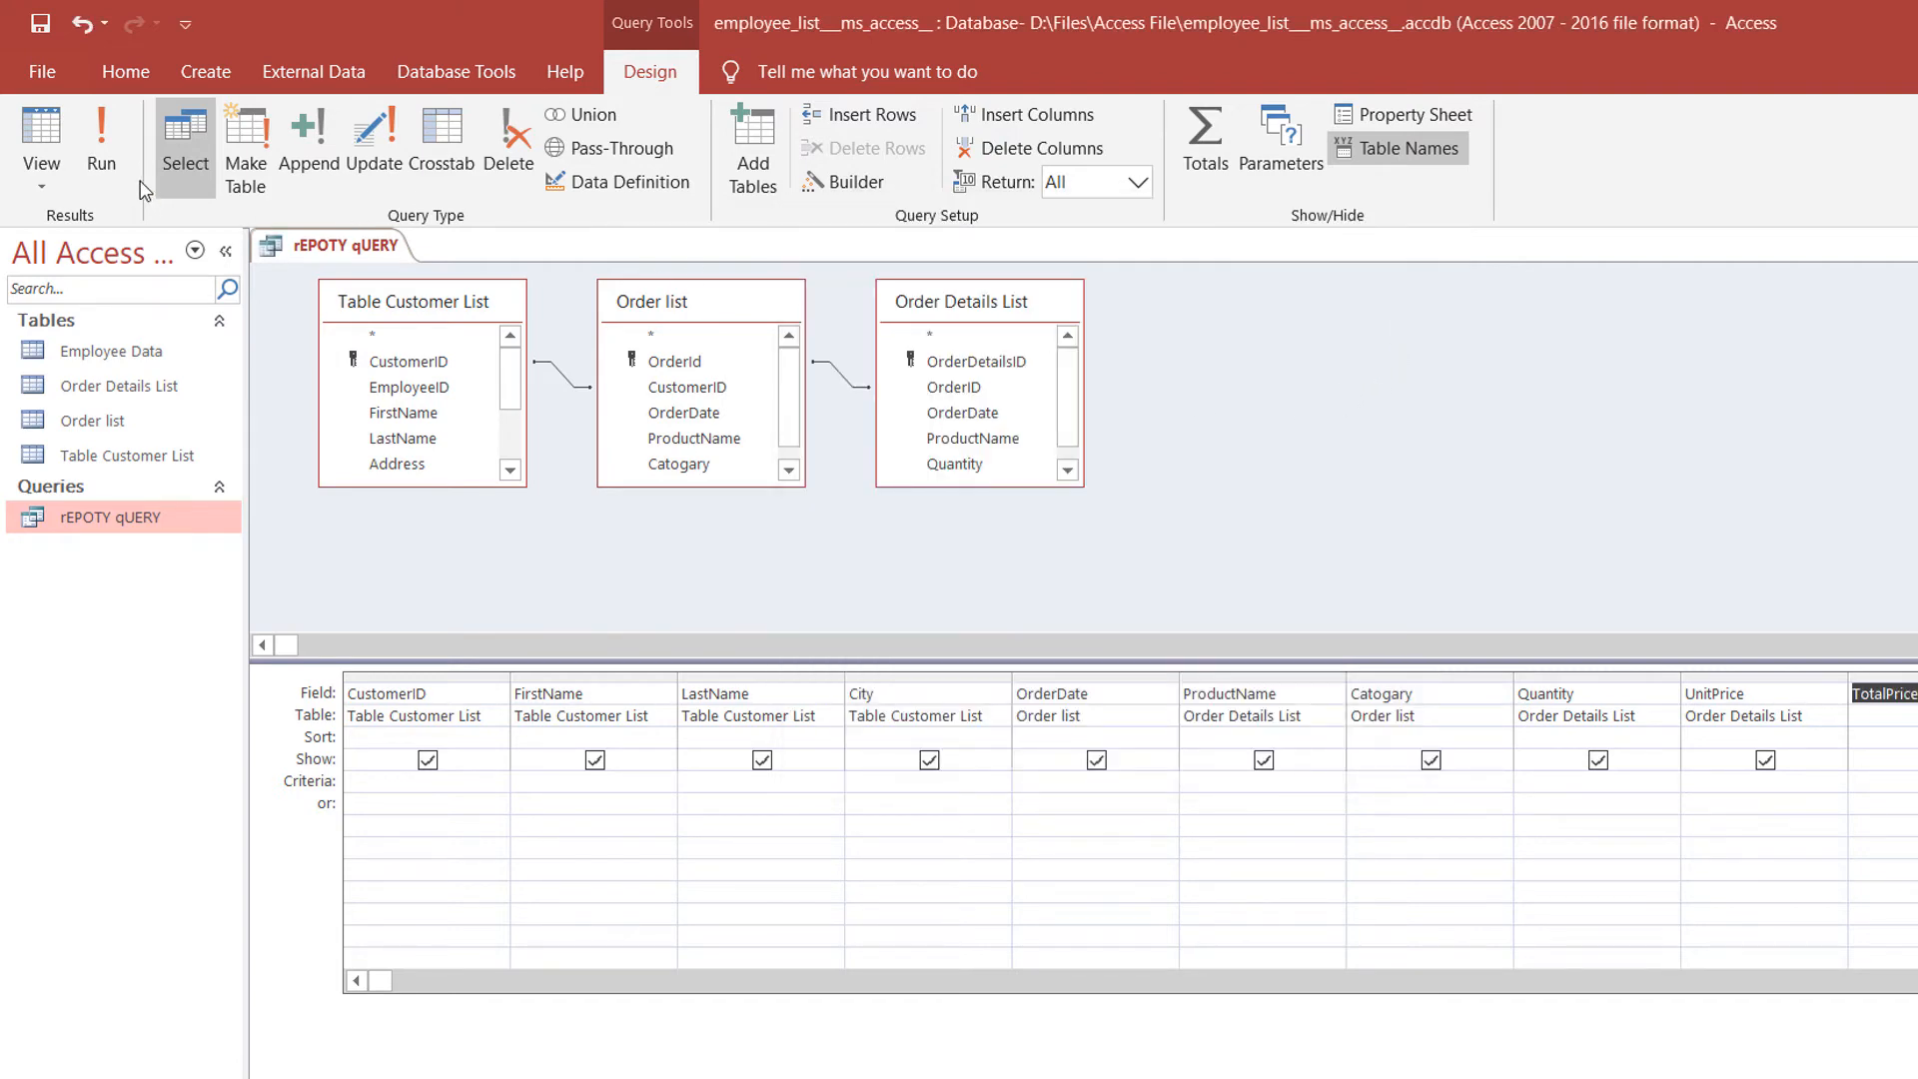
Run rEPOTY qUERY and widen the TotalPrice column in its datasheet, closing the query at the end.
click(104, 170)
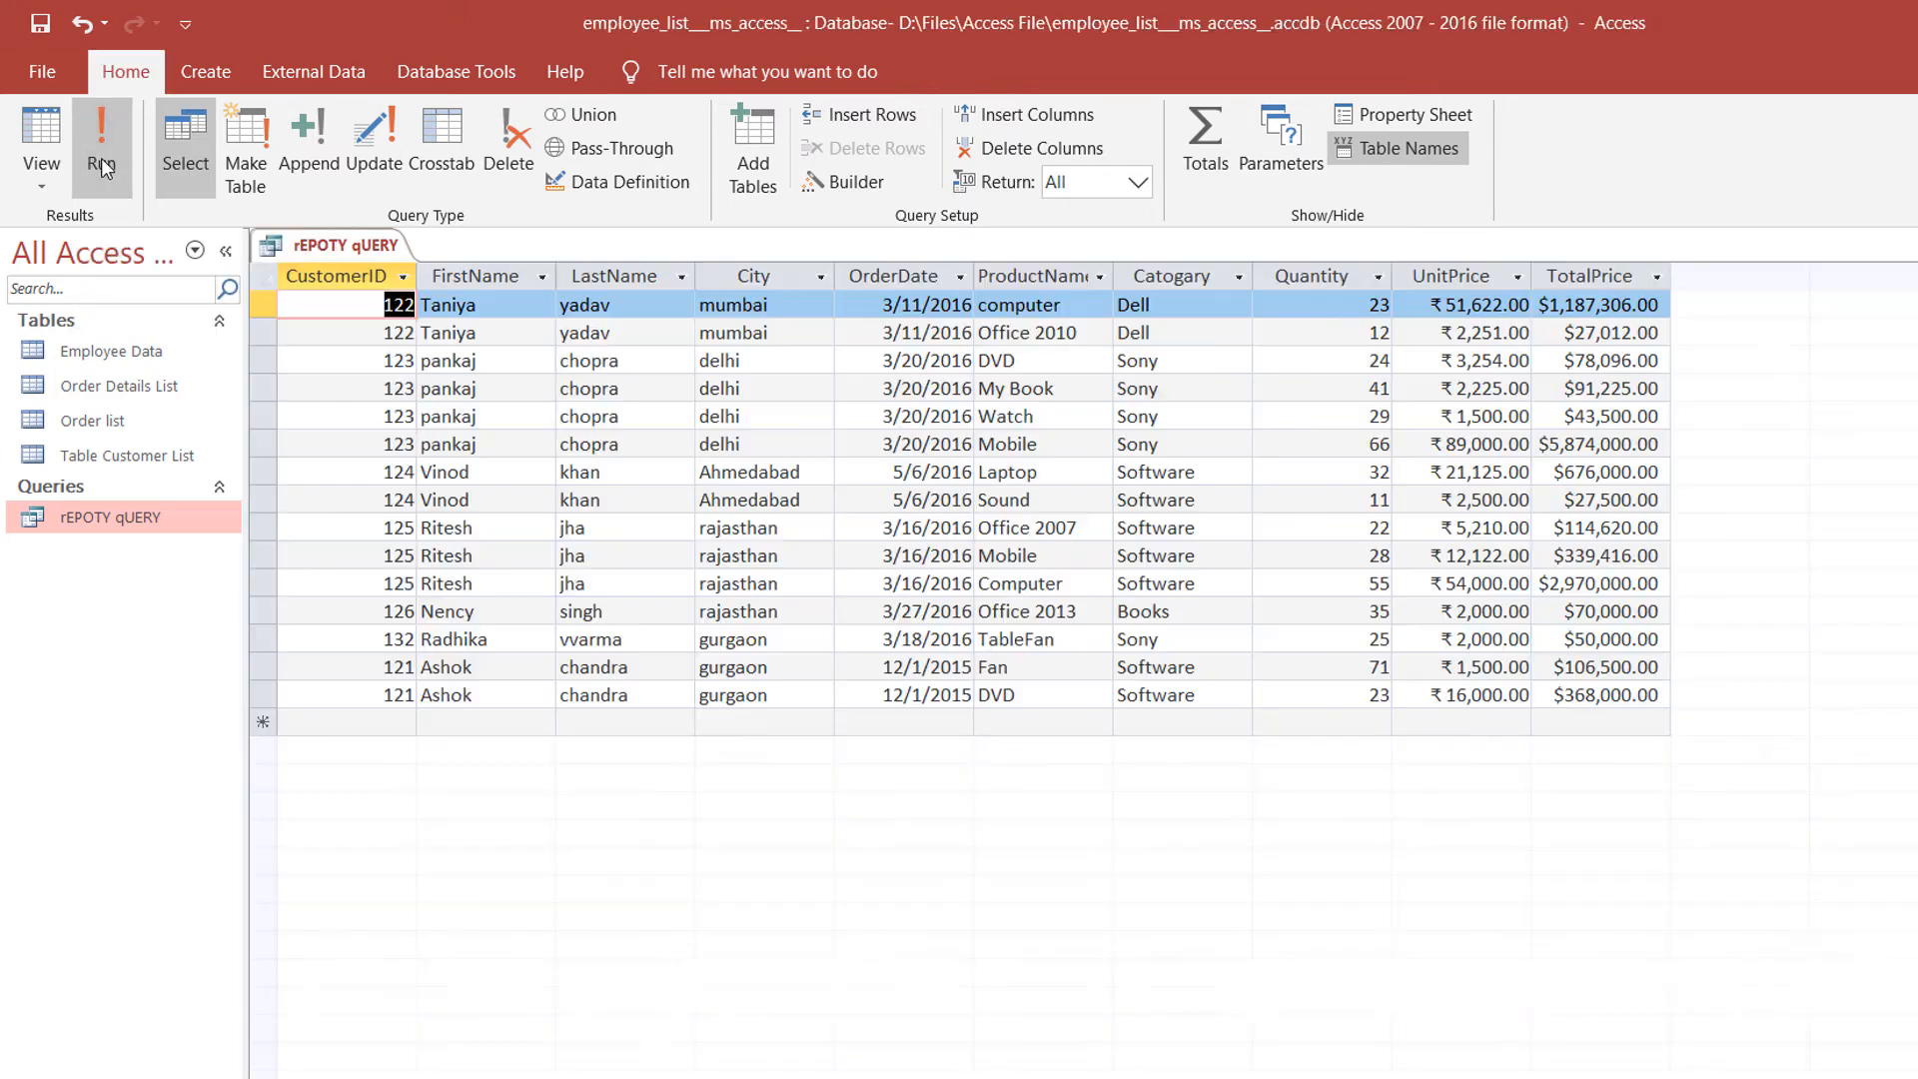
drag(1674, 270, 1751, 269)
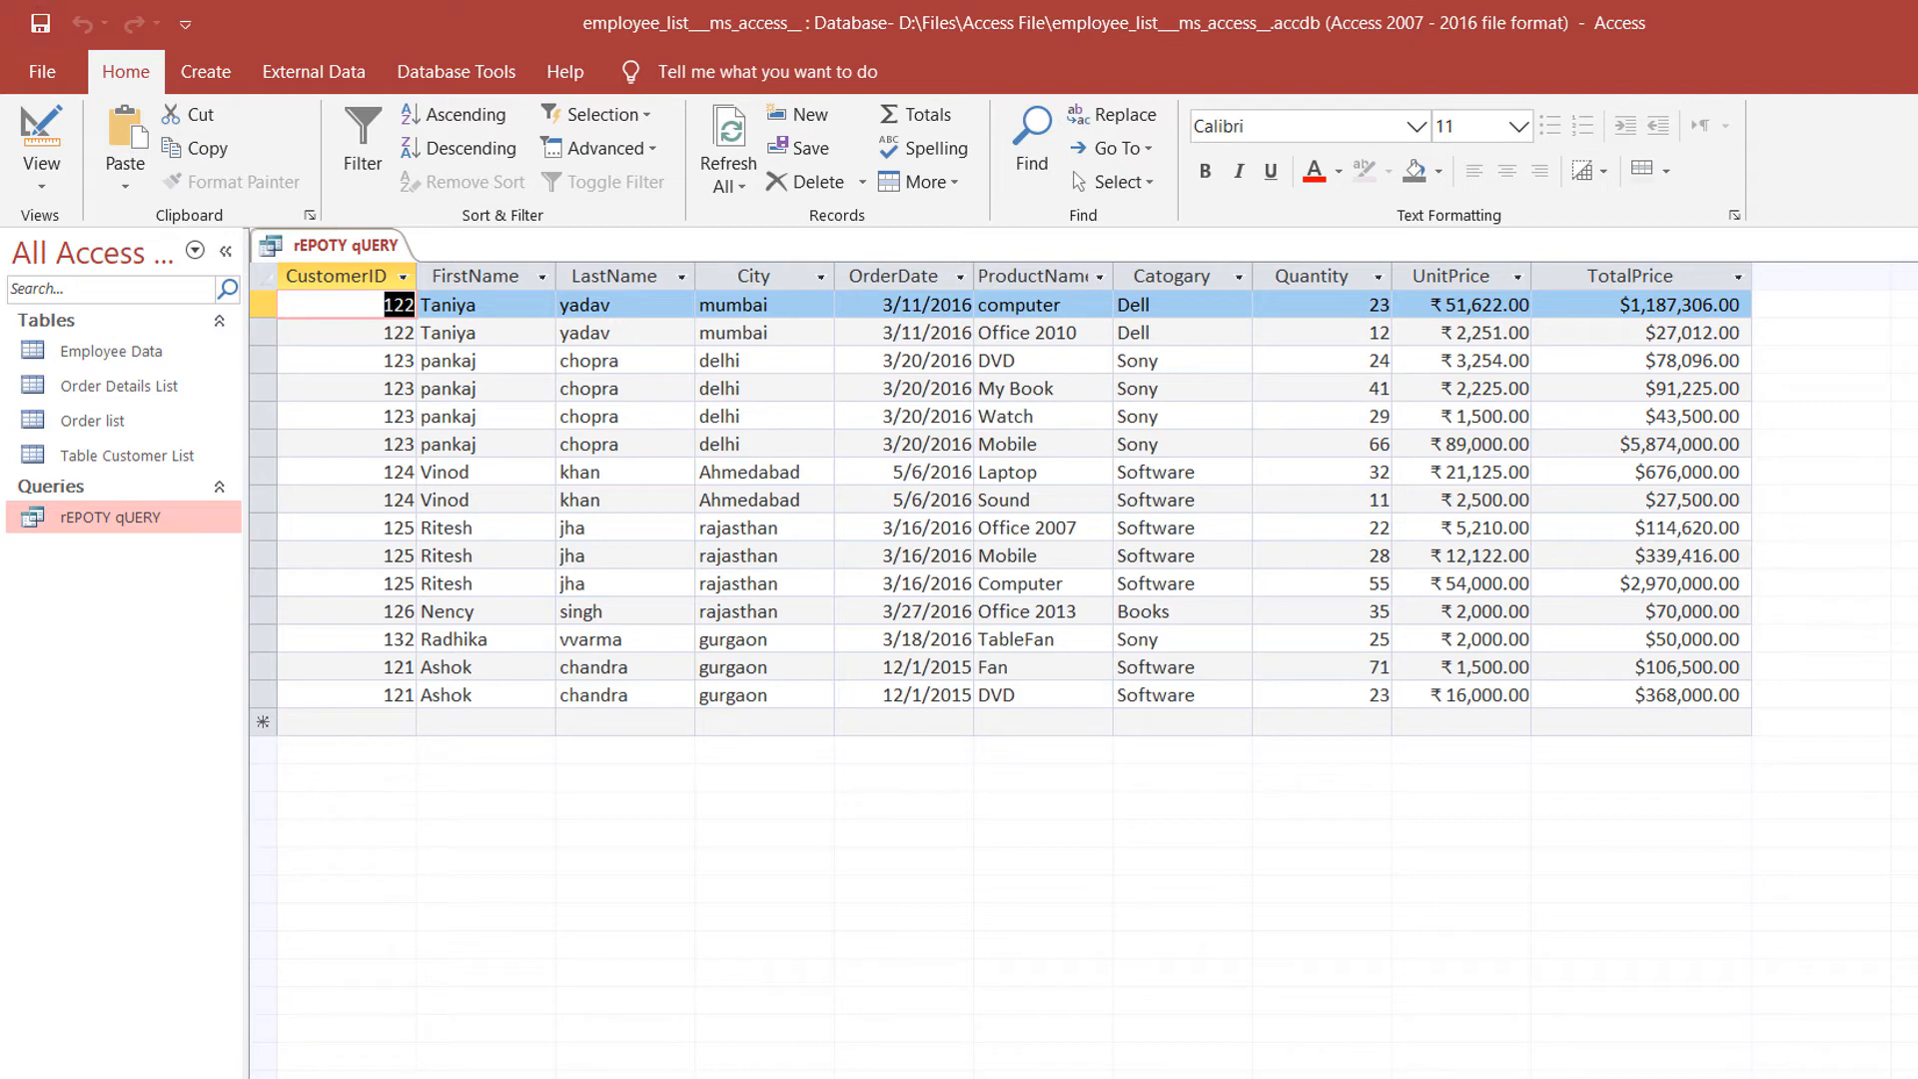
key(ctrl+w)
Open rEPOTY qUERY in Design View and examine the calculated TotalPrice field after UnitPrice.
right_click(99, 521)
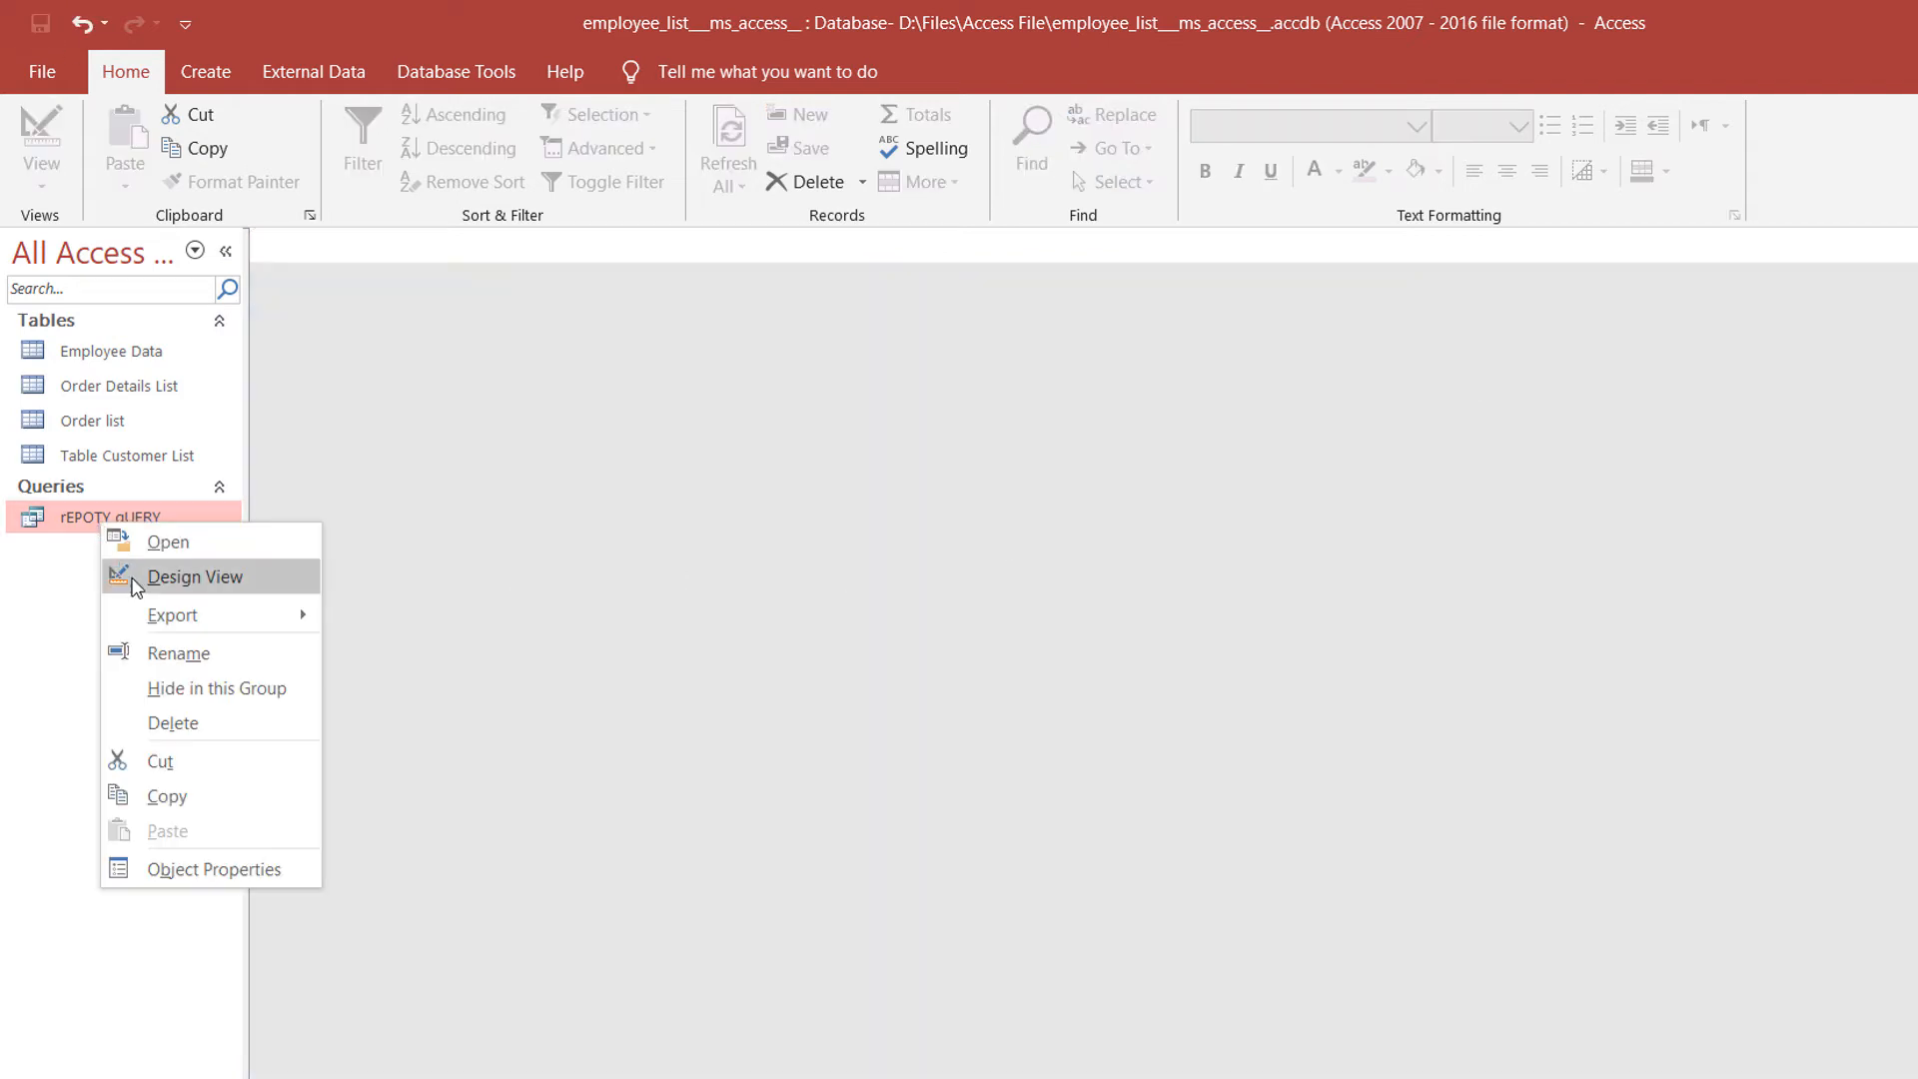
click(137, 579)
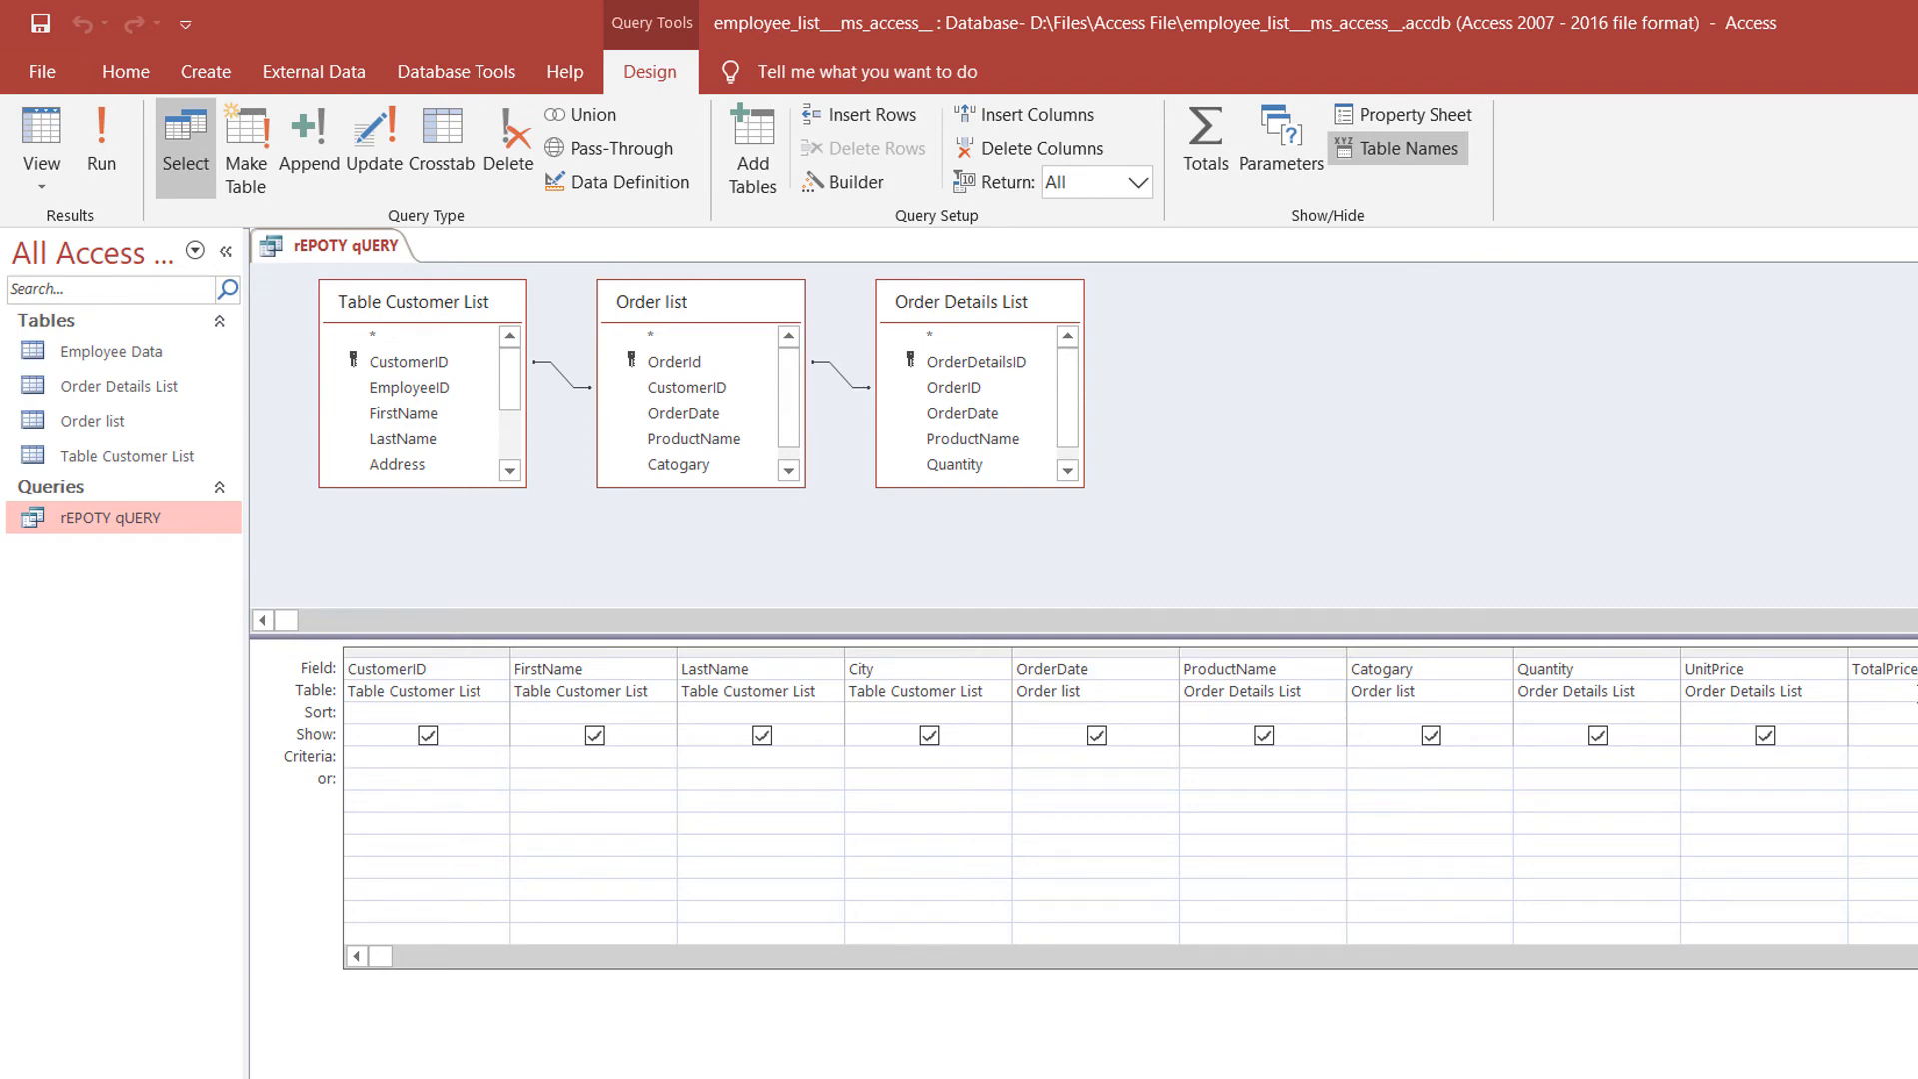
click(1850, 669)
Open the rEPOTY qUERY datasheet, review the records with their TotalPrice values, and close it.
right_click(80, 521)
click(137, 548)
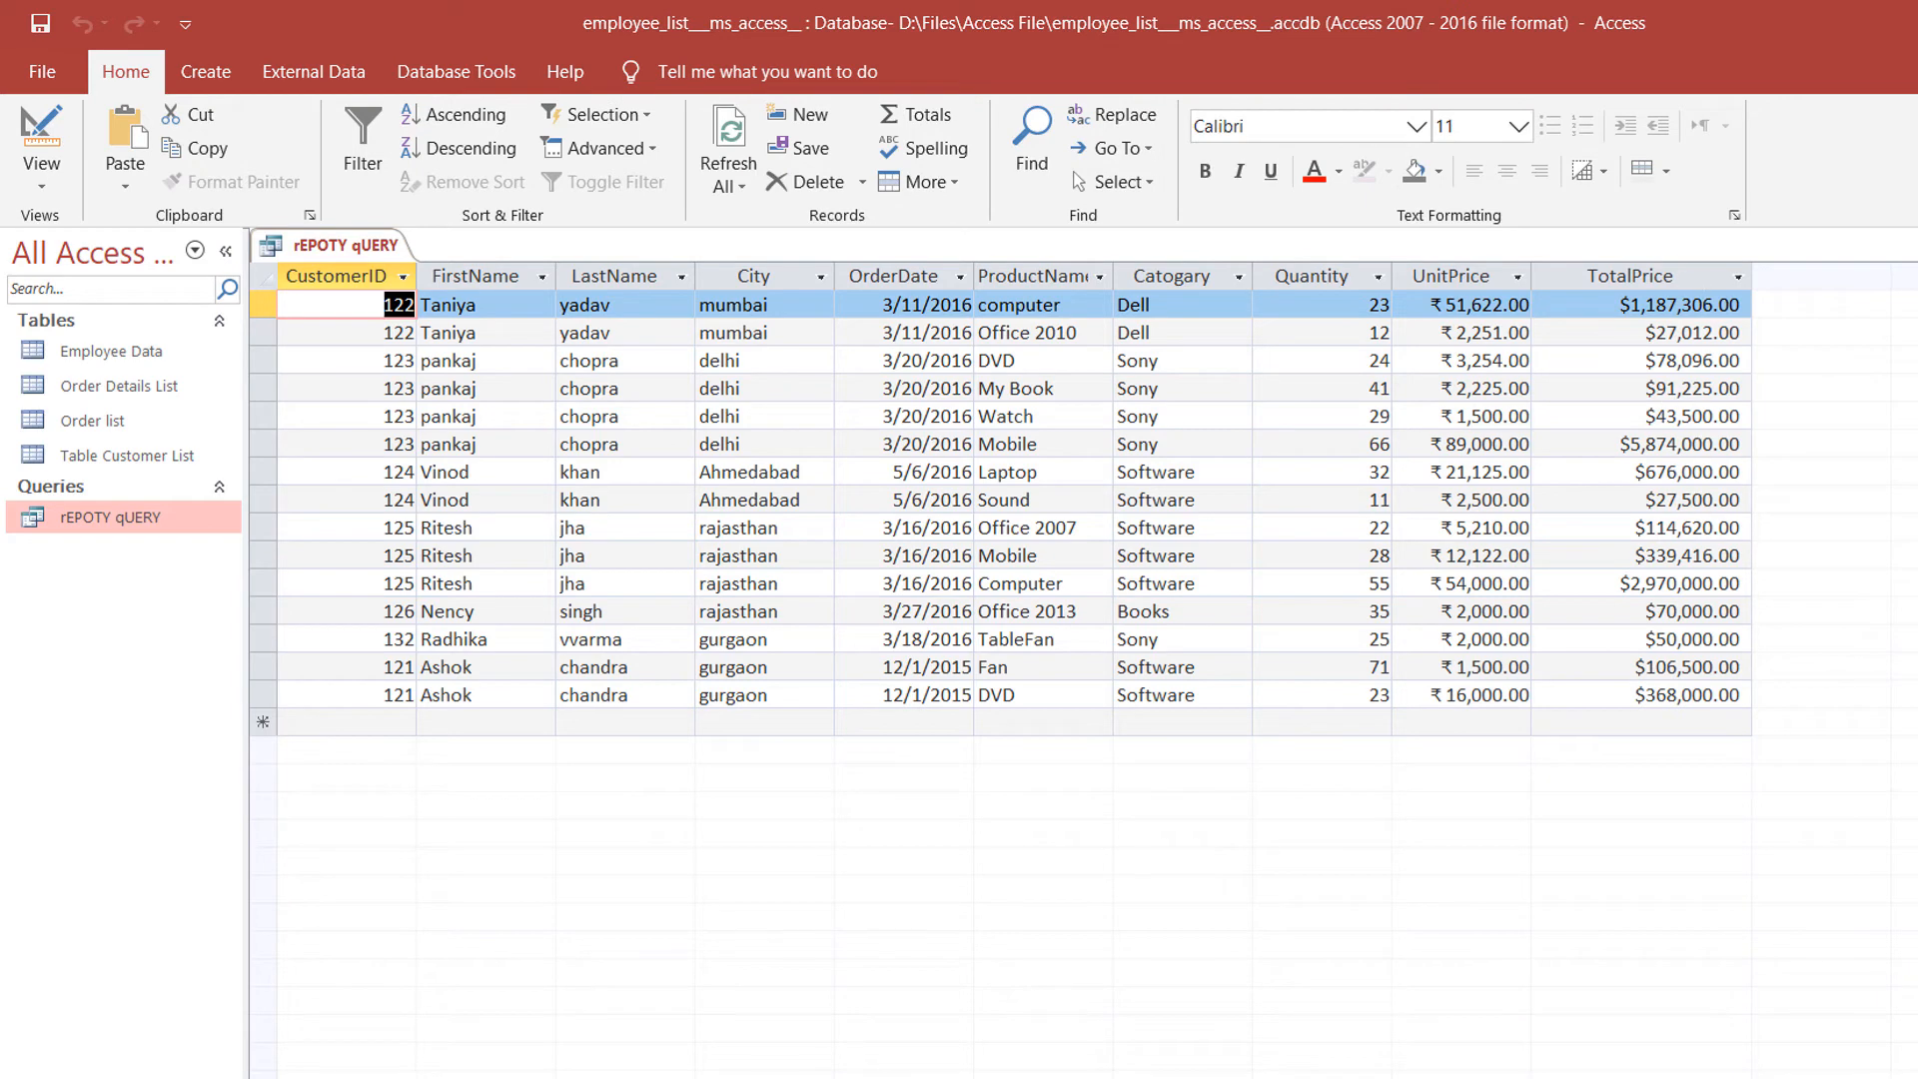
key(ctrl+w)
right_click(122, 516)
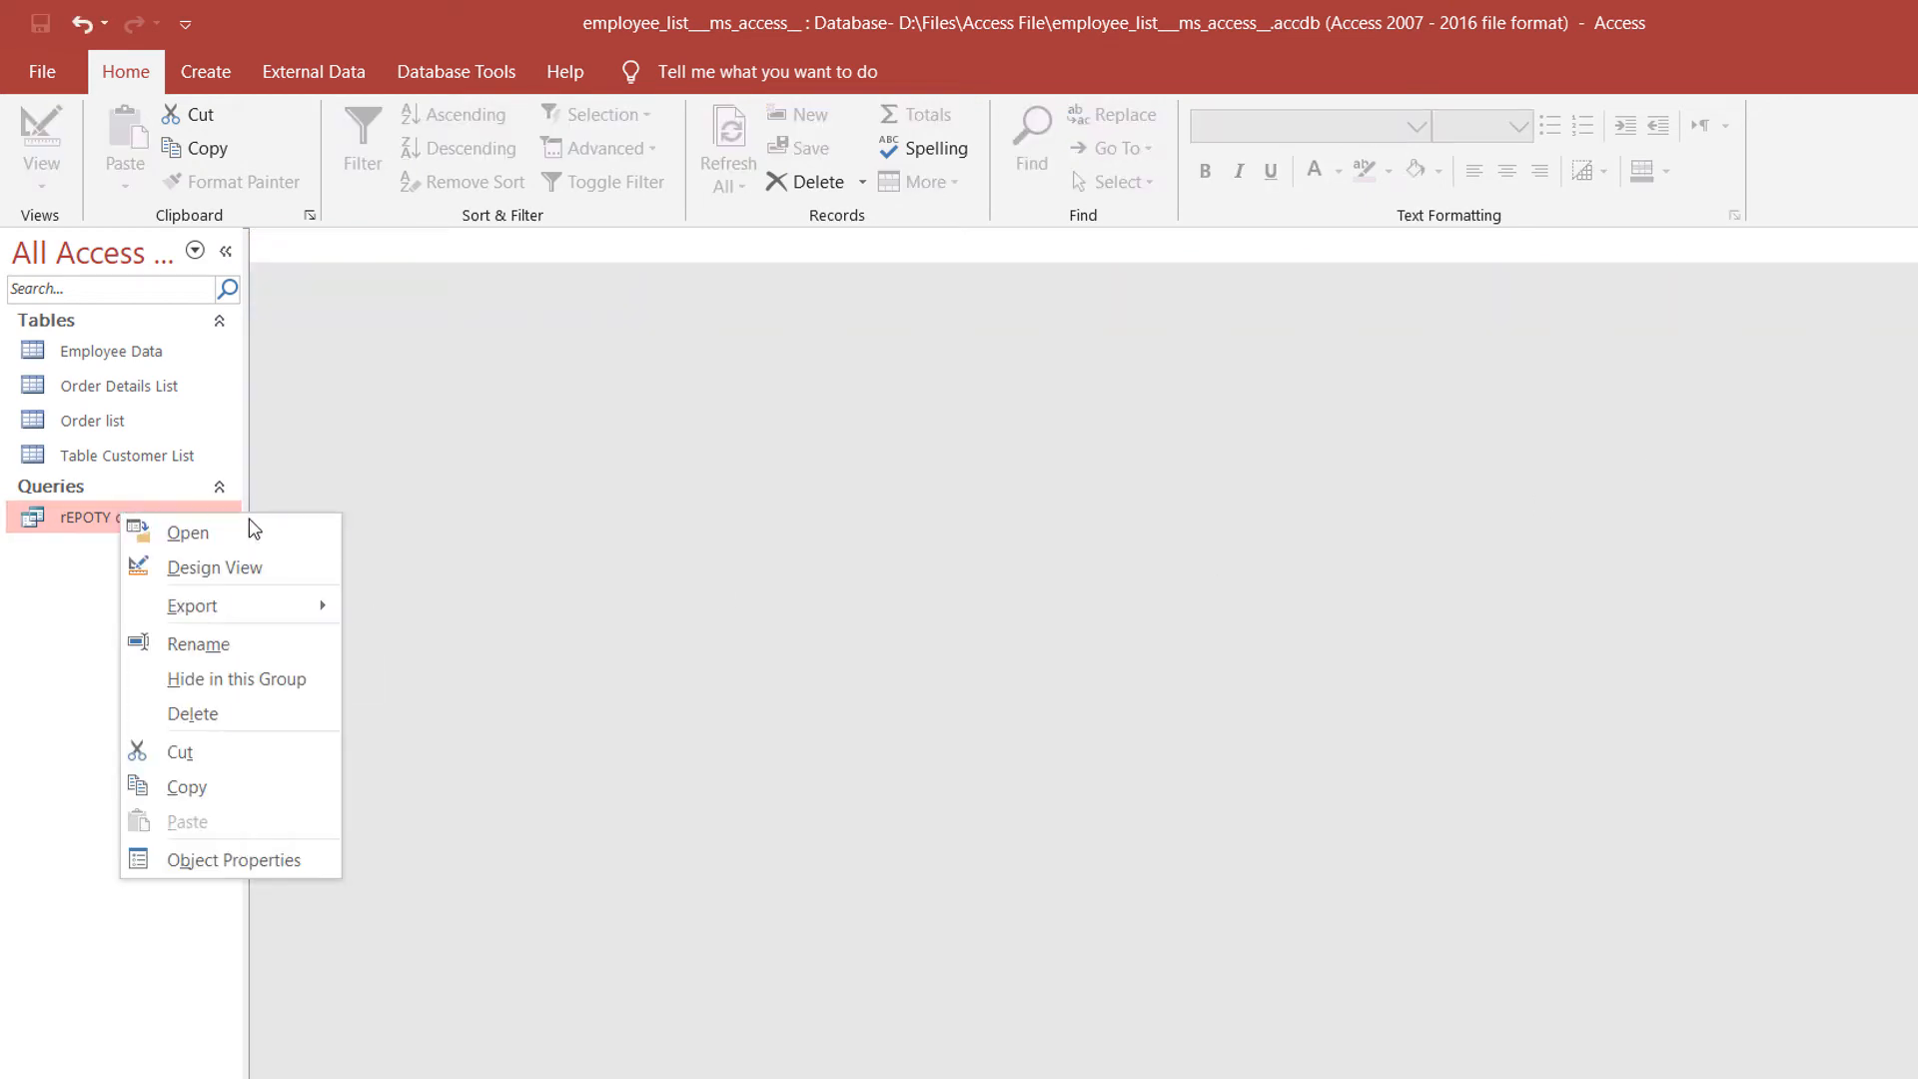
click(190, 531)
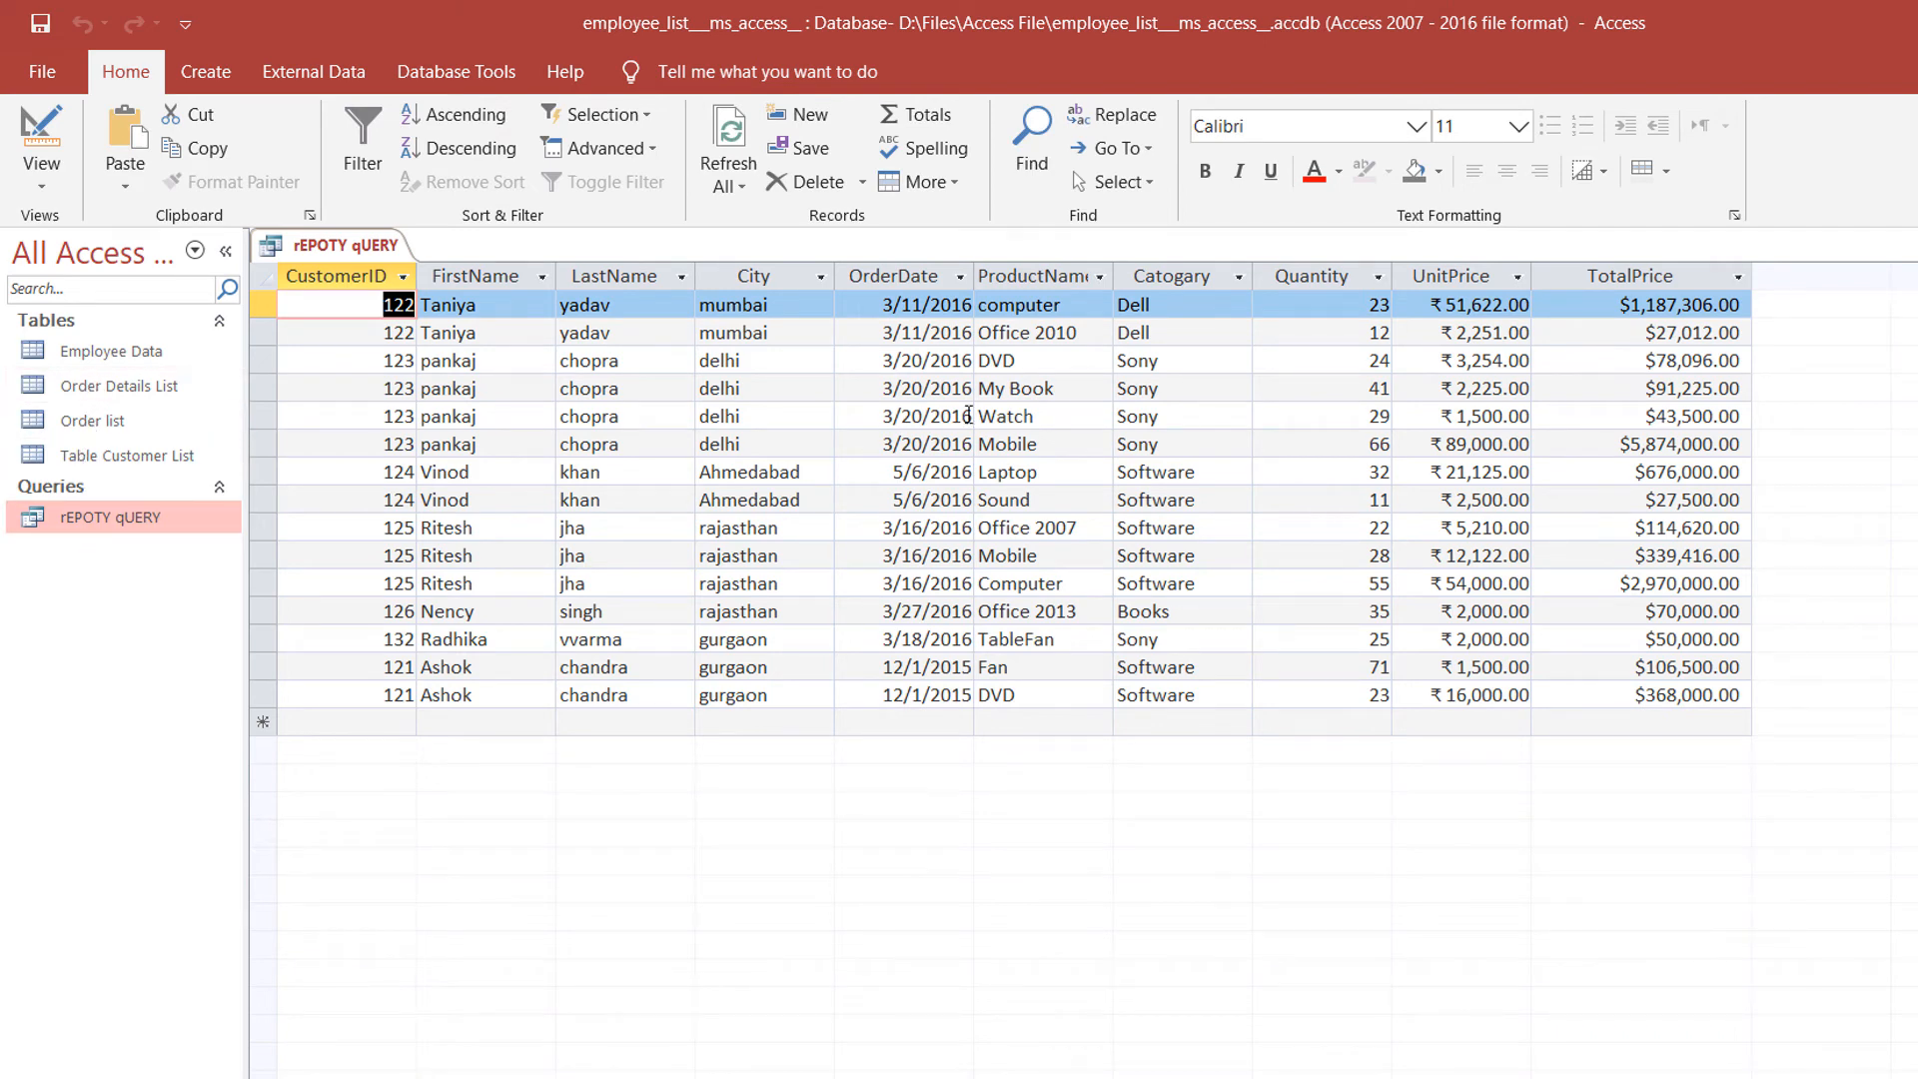
click(1910, 246)
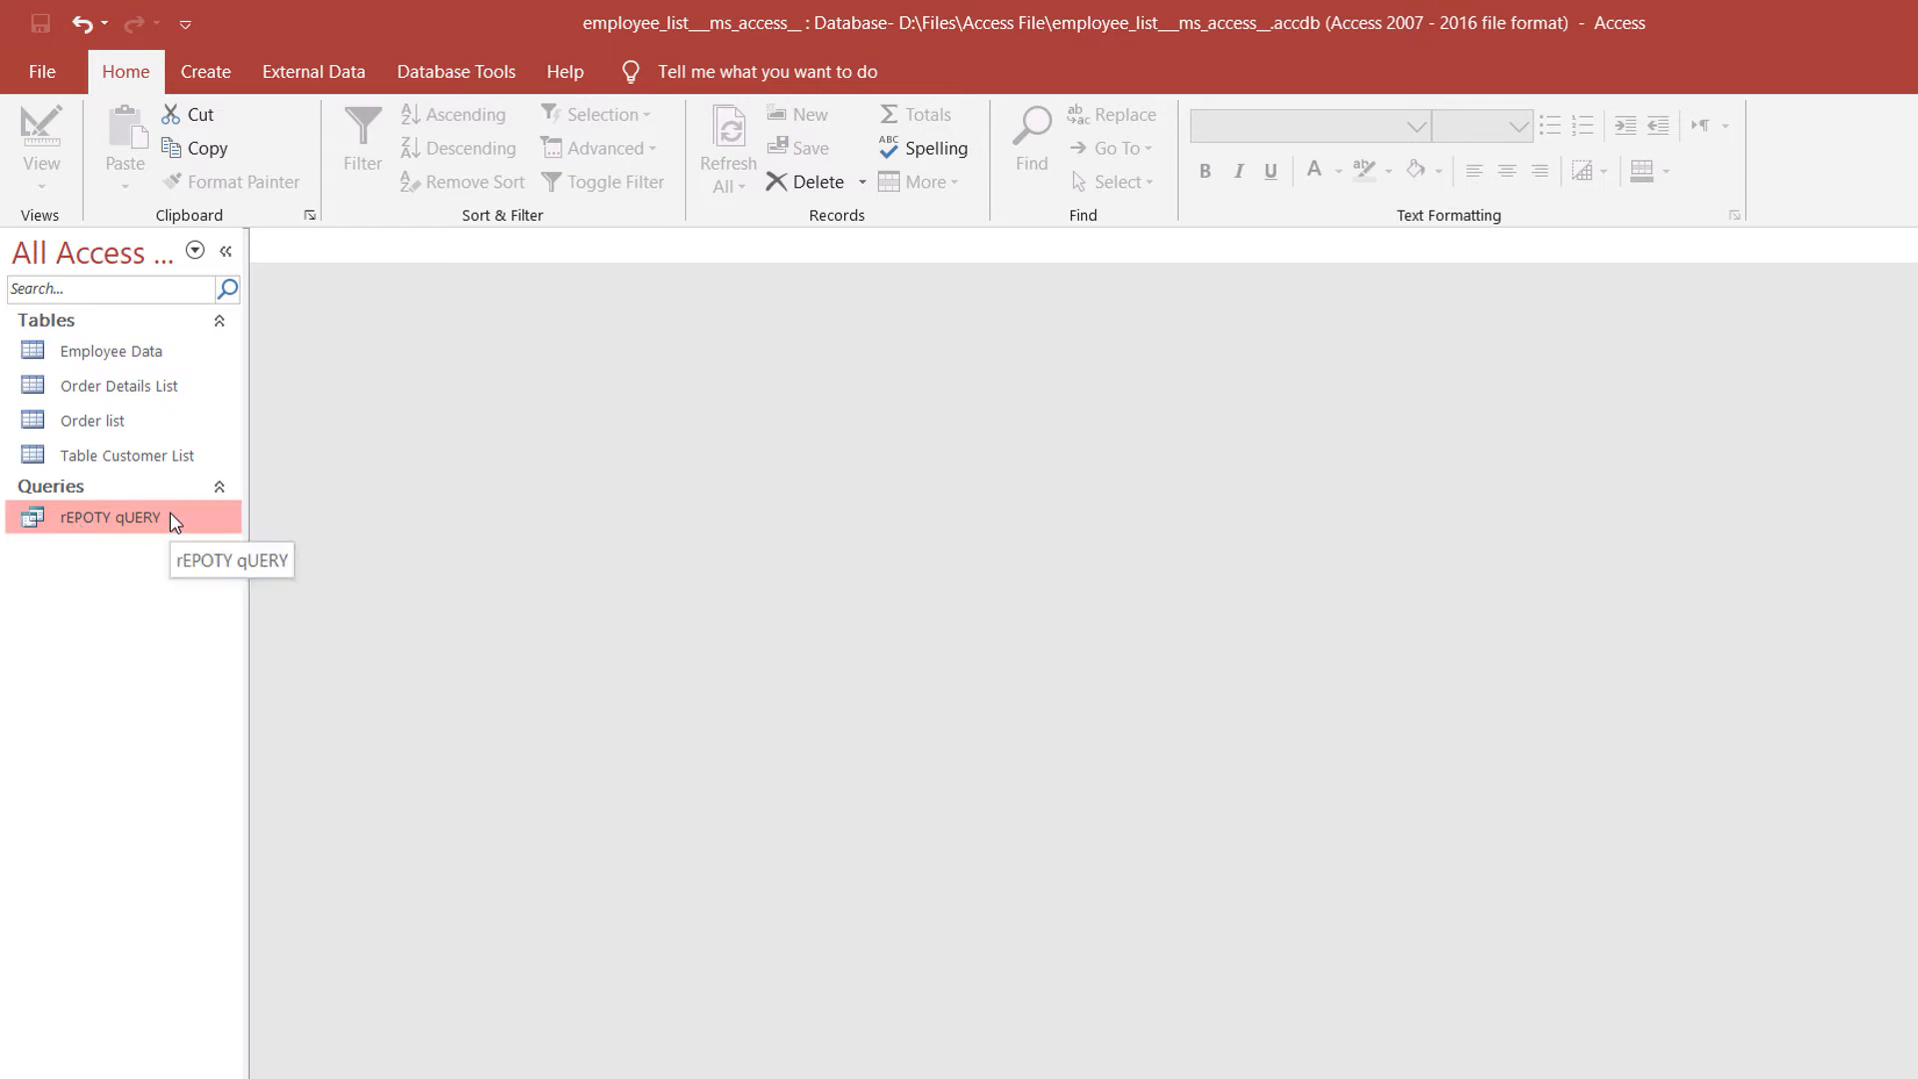
Create a report from rEPOTY qUERY with the Report Wizard, including all its fields and viewing the data by Table Customer List.
click(204, 72)
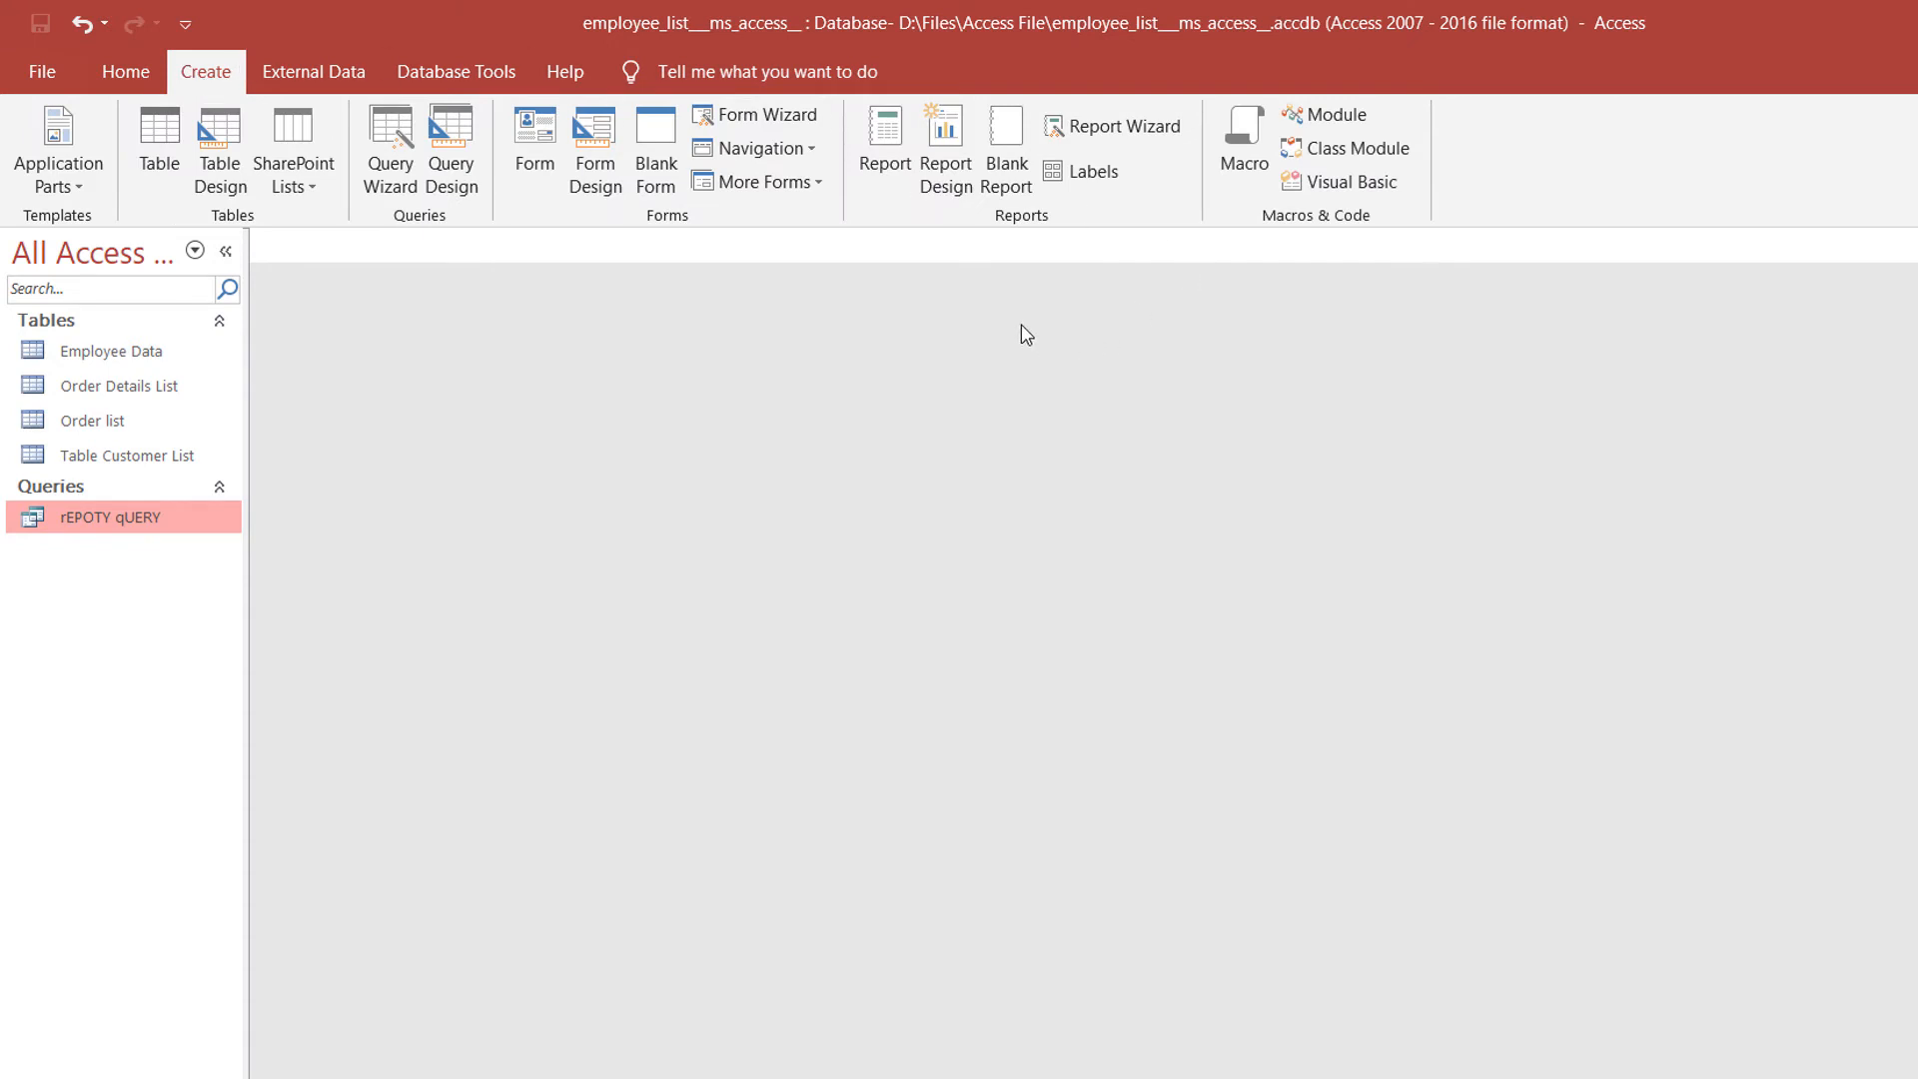
click(1111, 139)
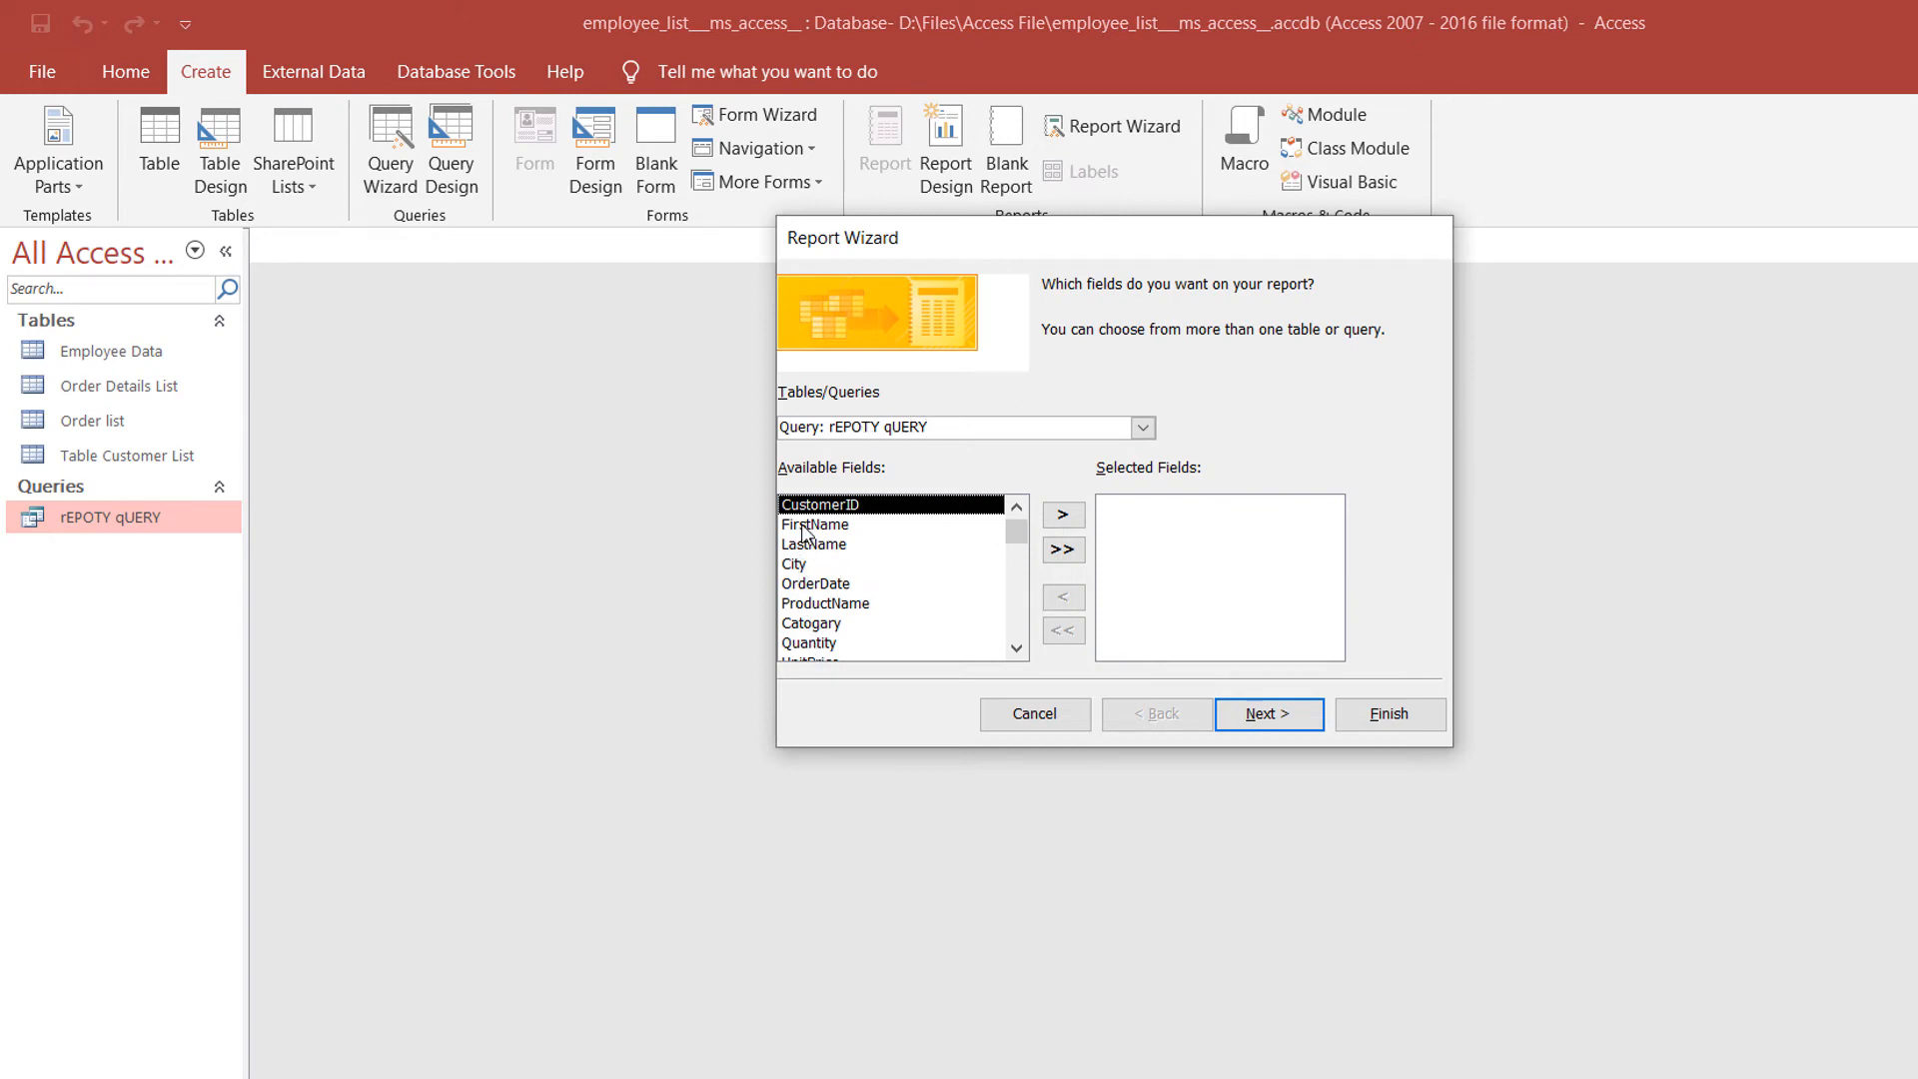
click(1063, 551)
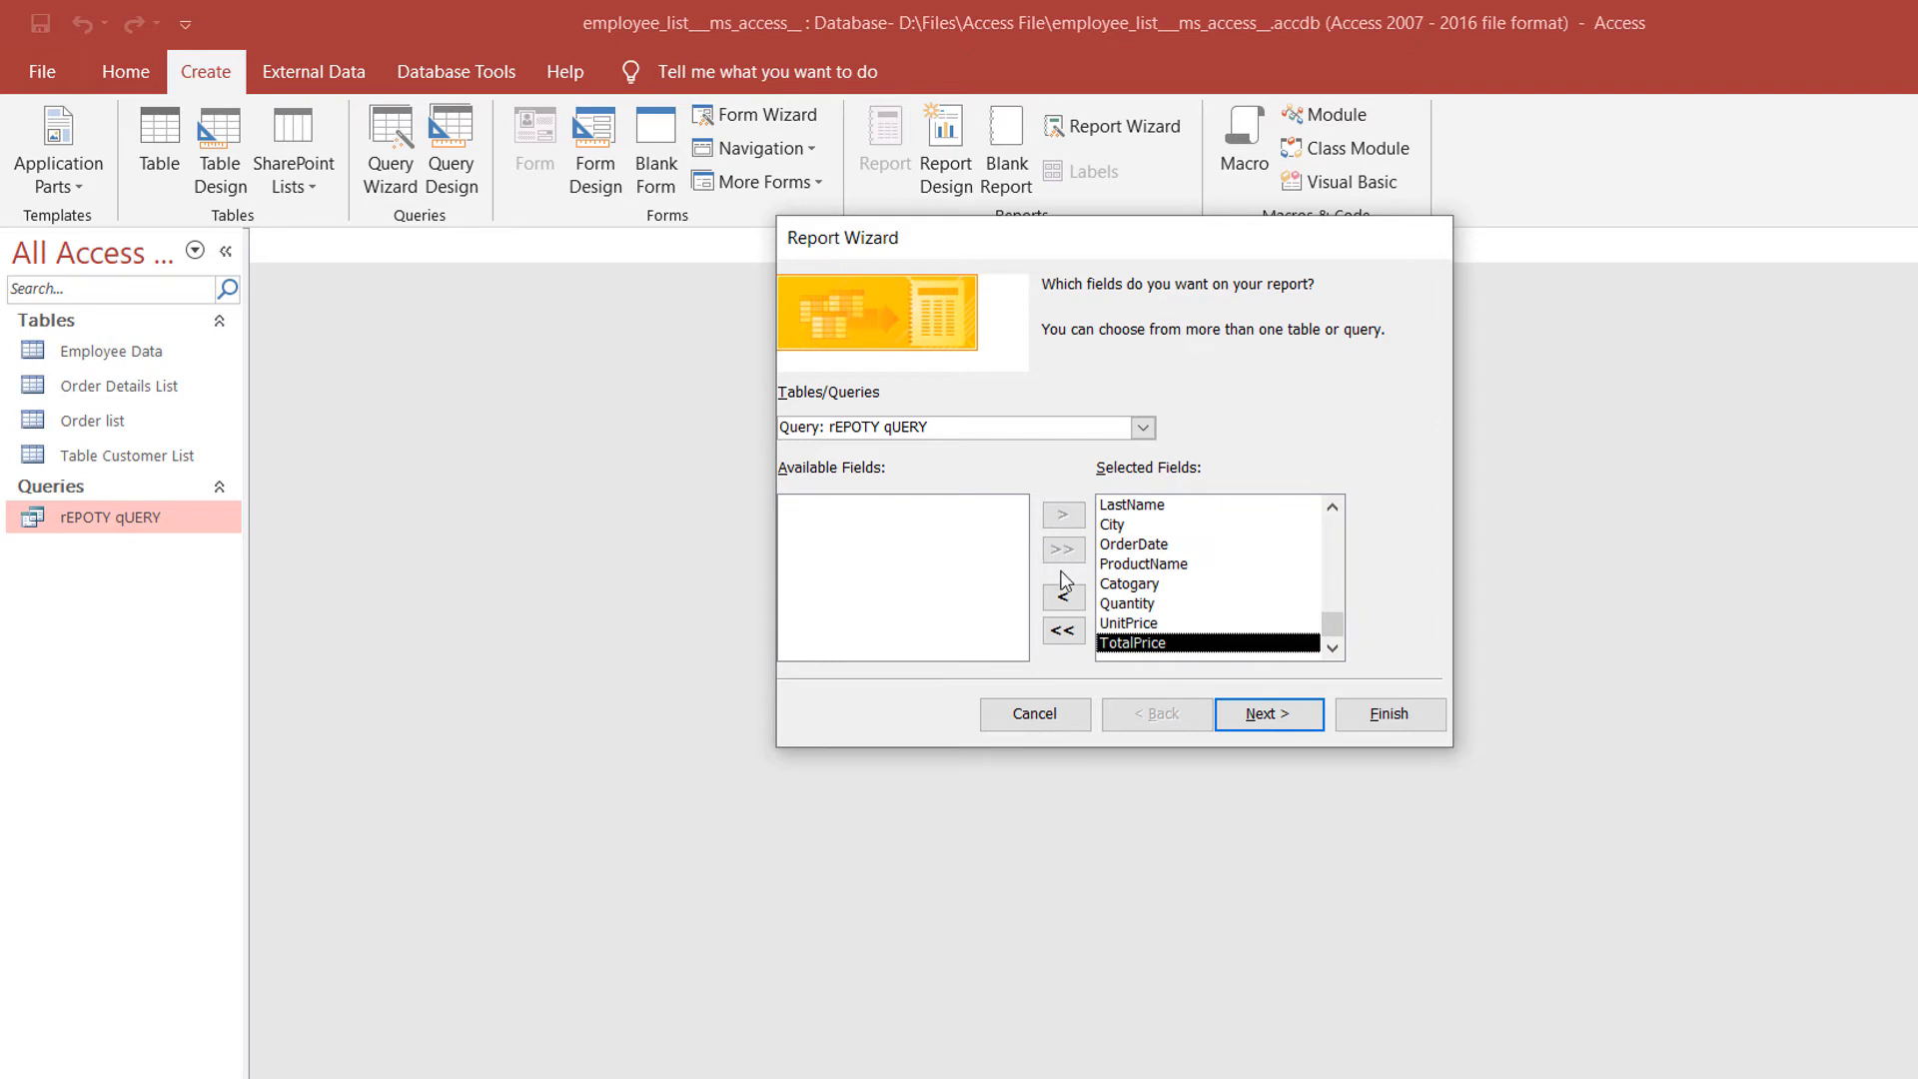
click(1063, 630)
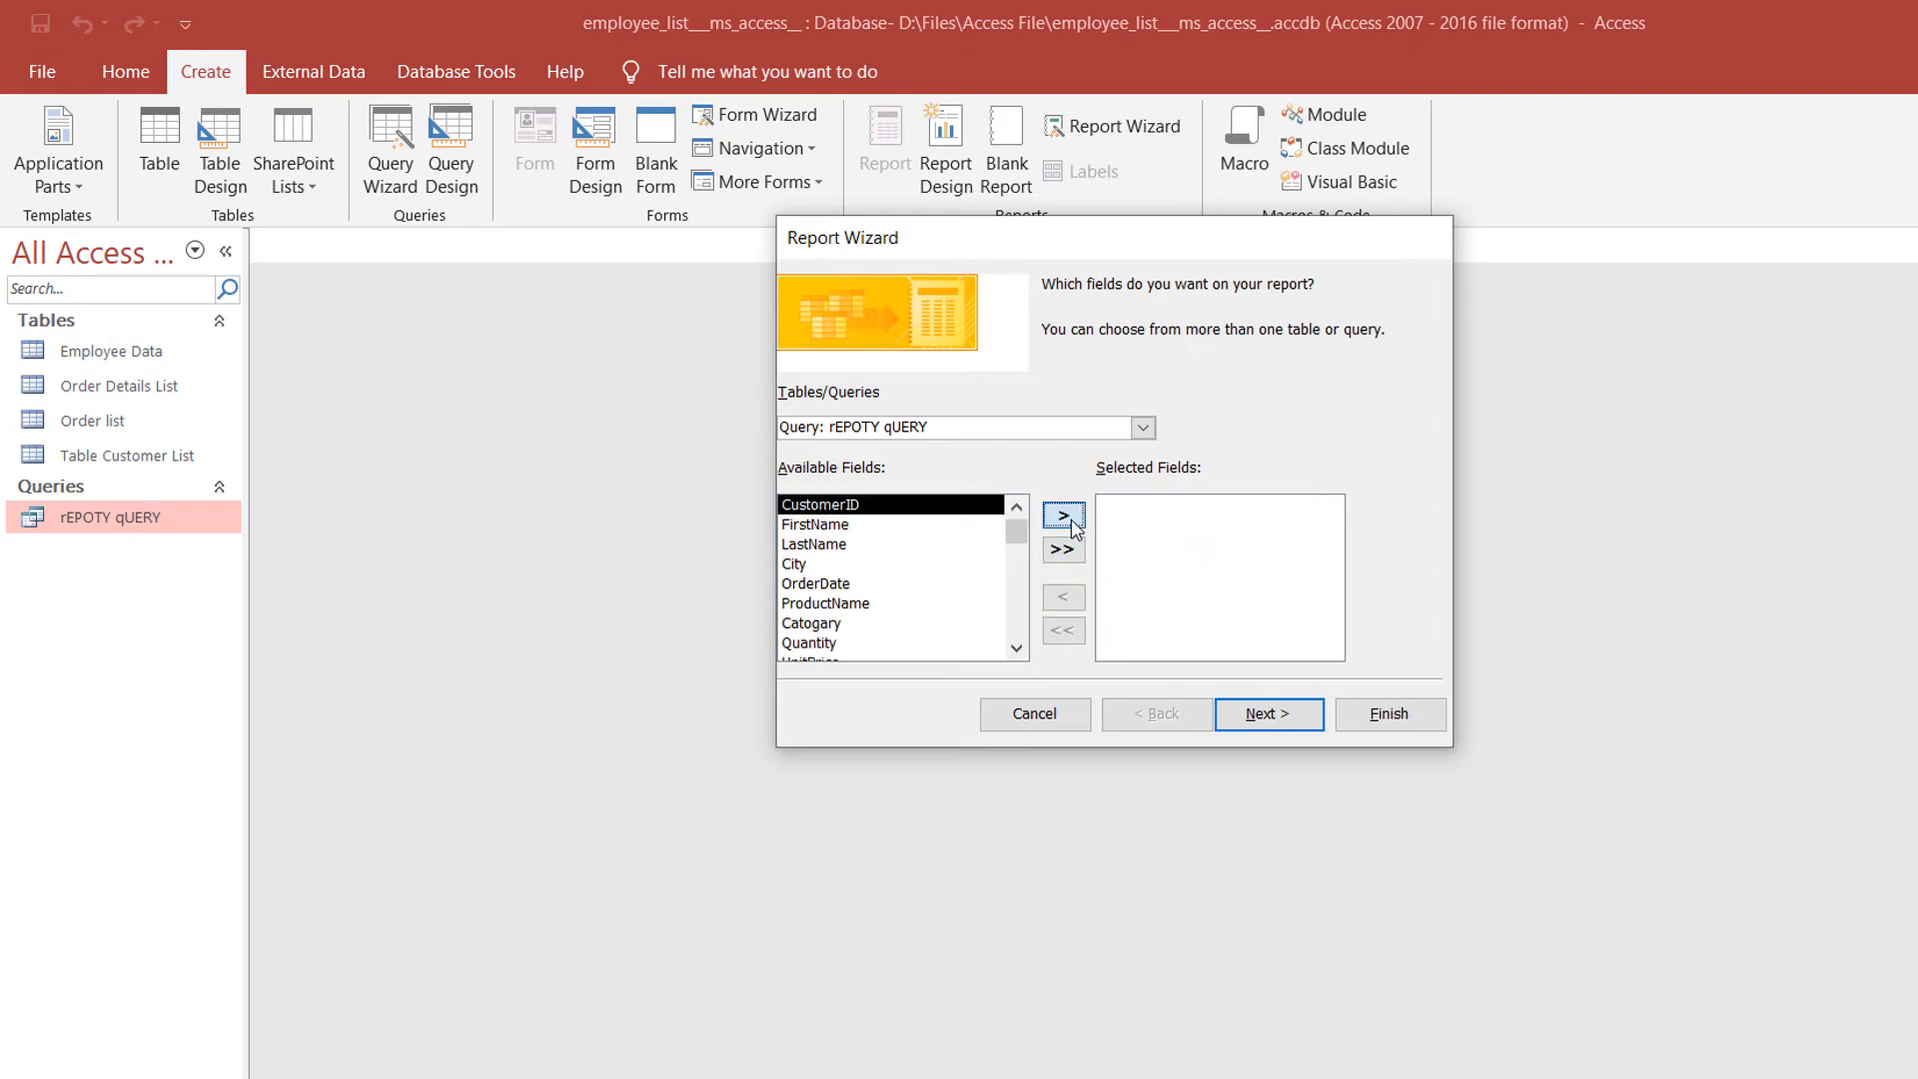
click(1074, 529)
click(1067, 517)
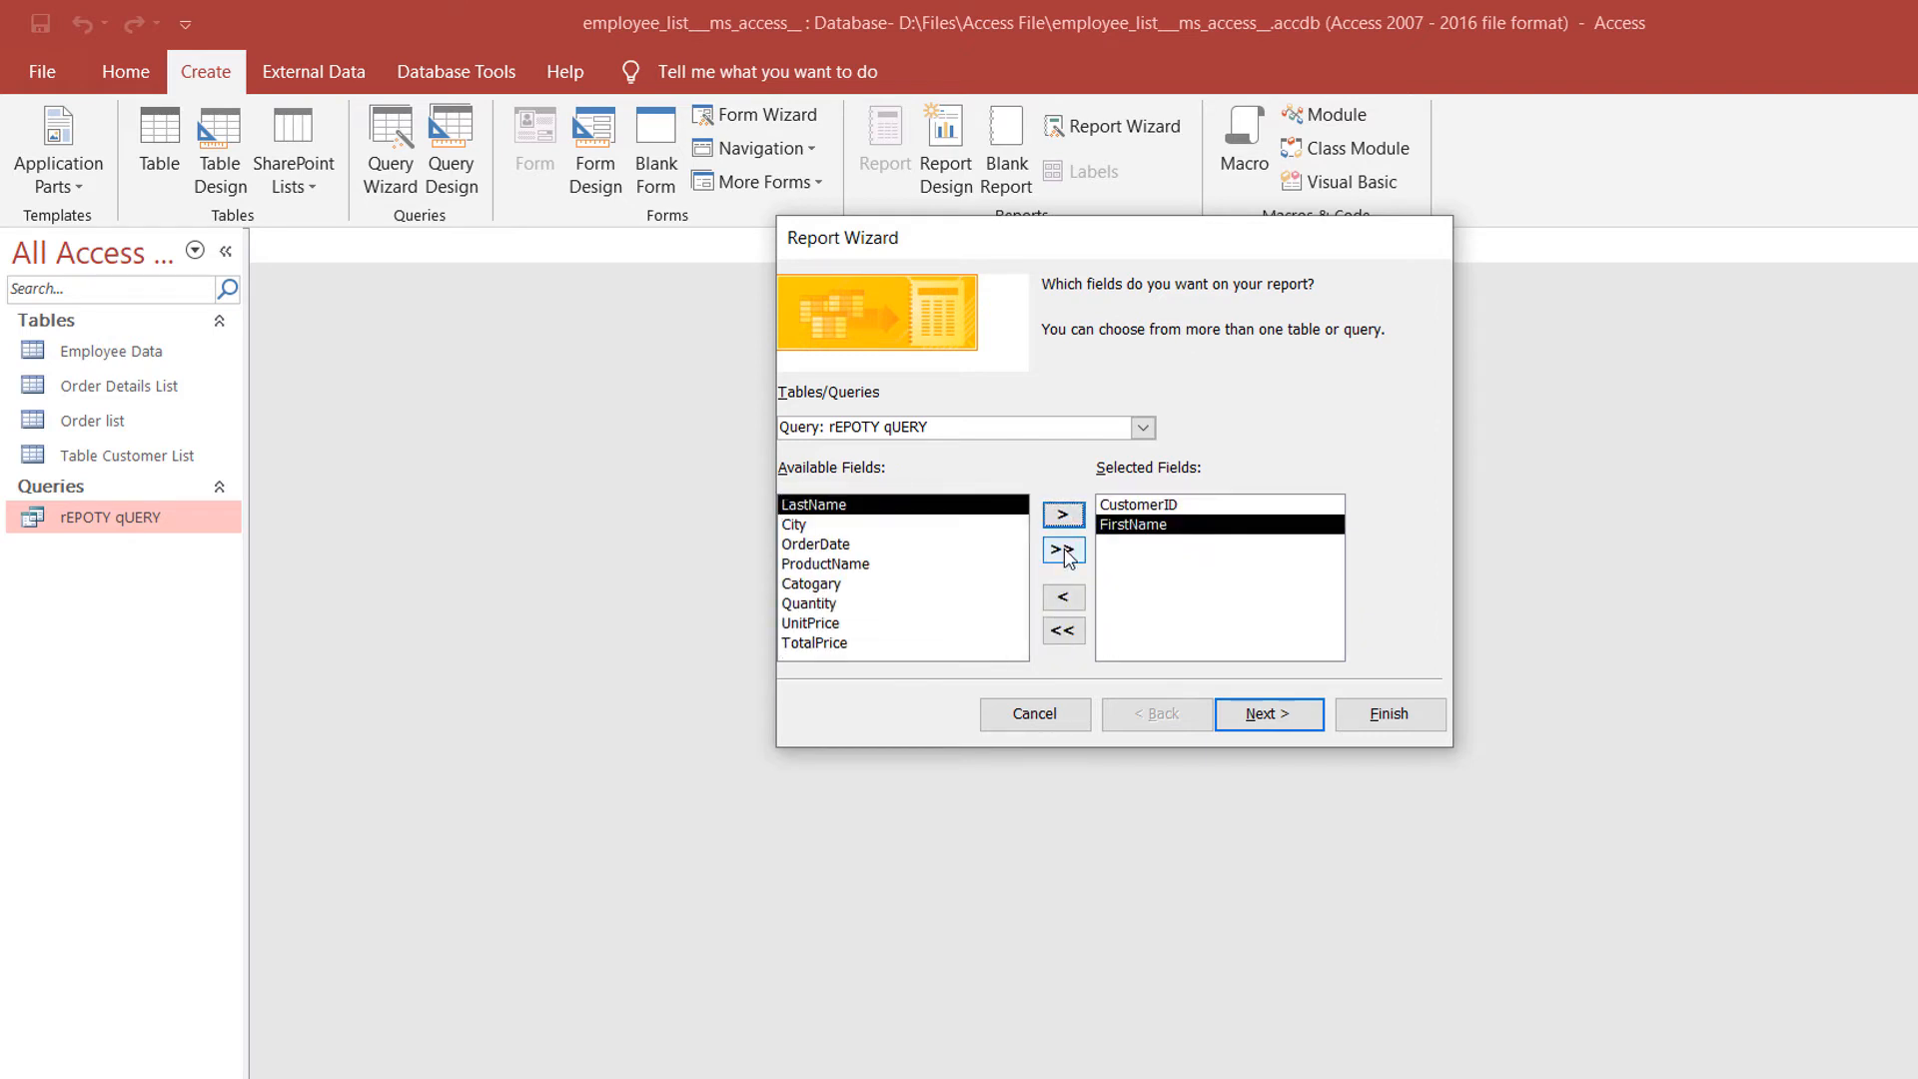
click(1065, 550)
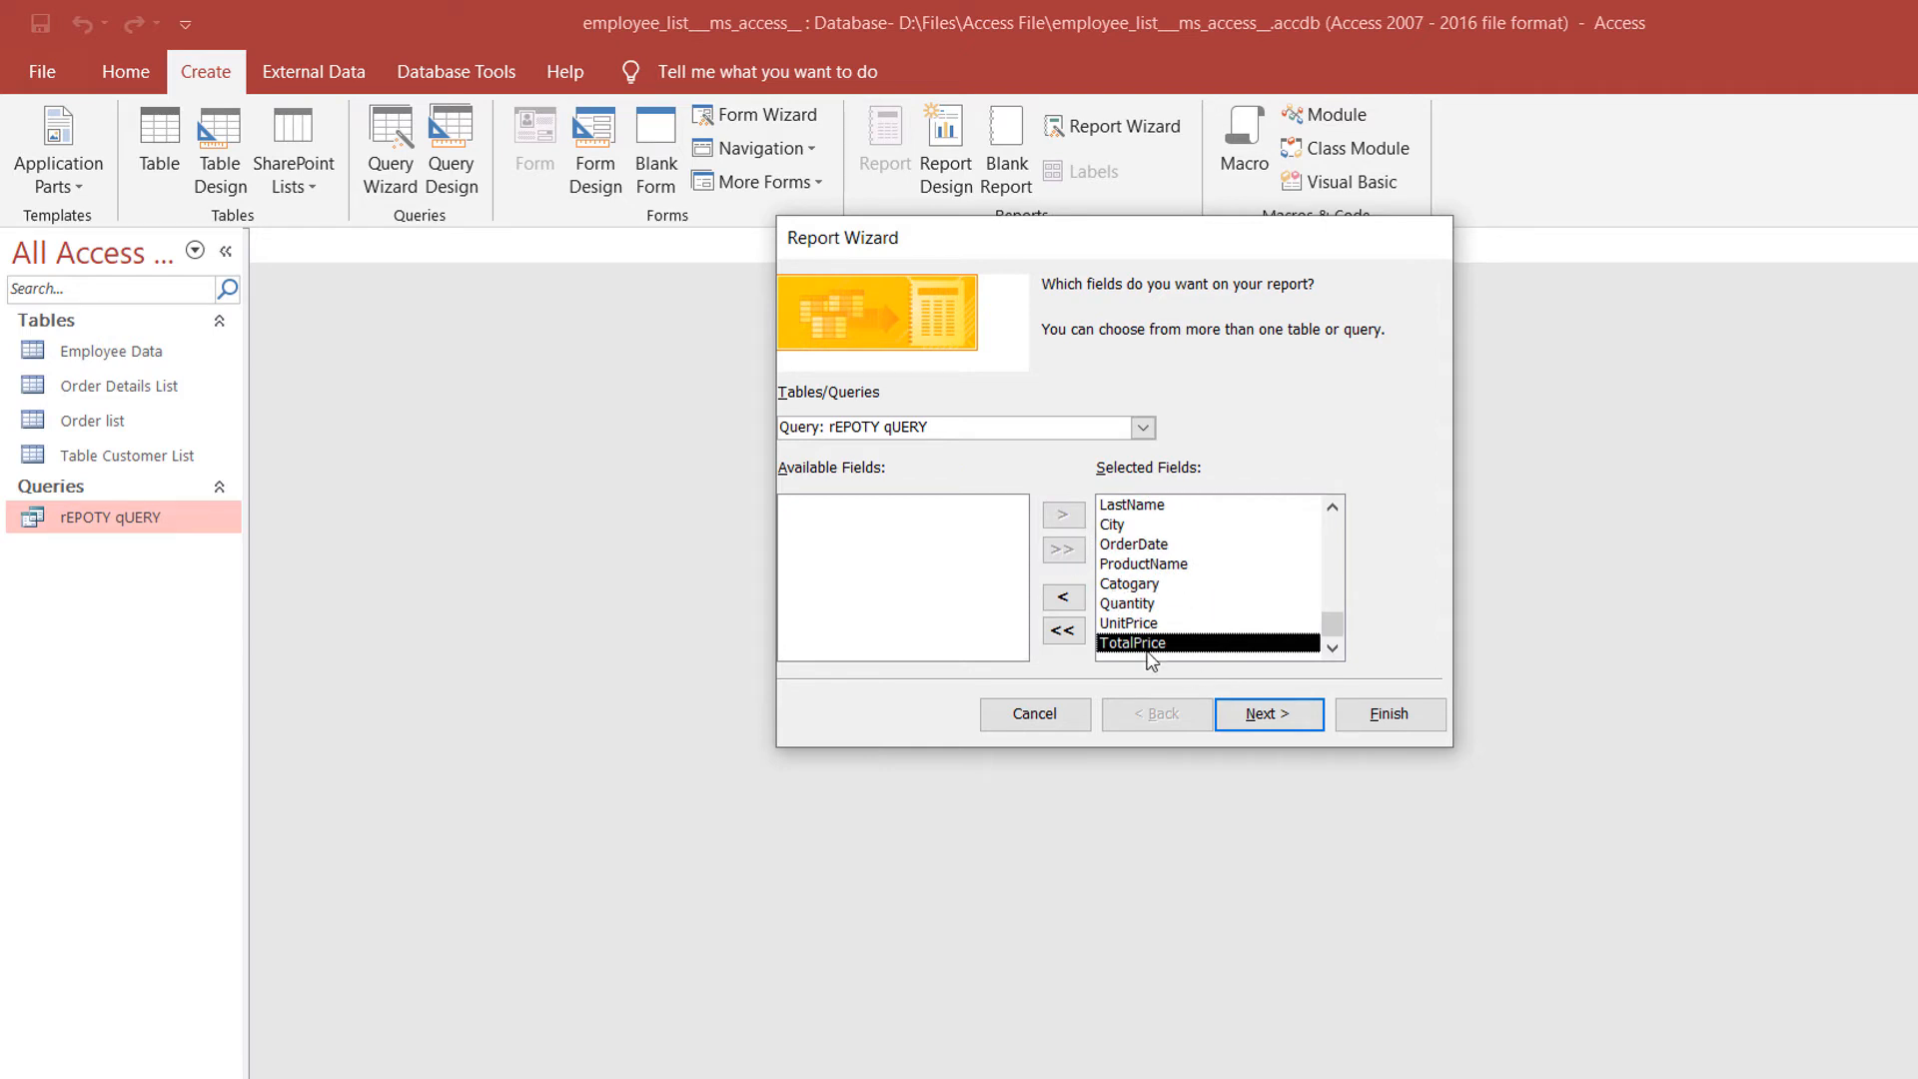
click(1267, 714)
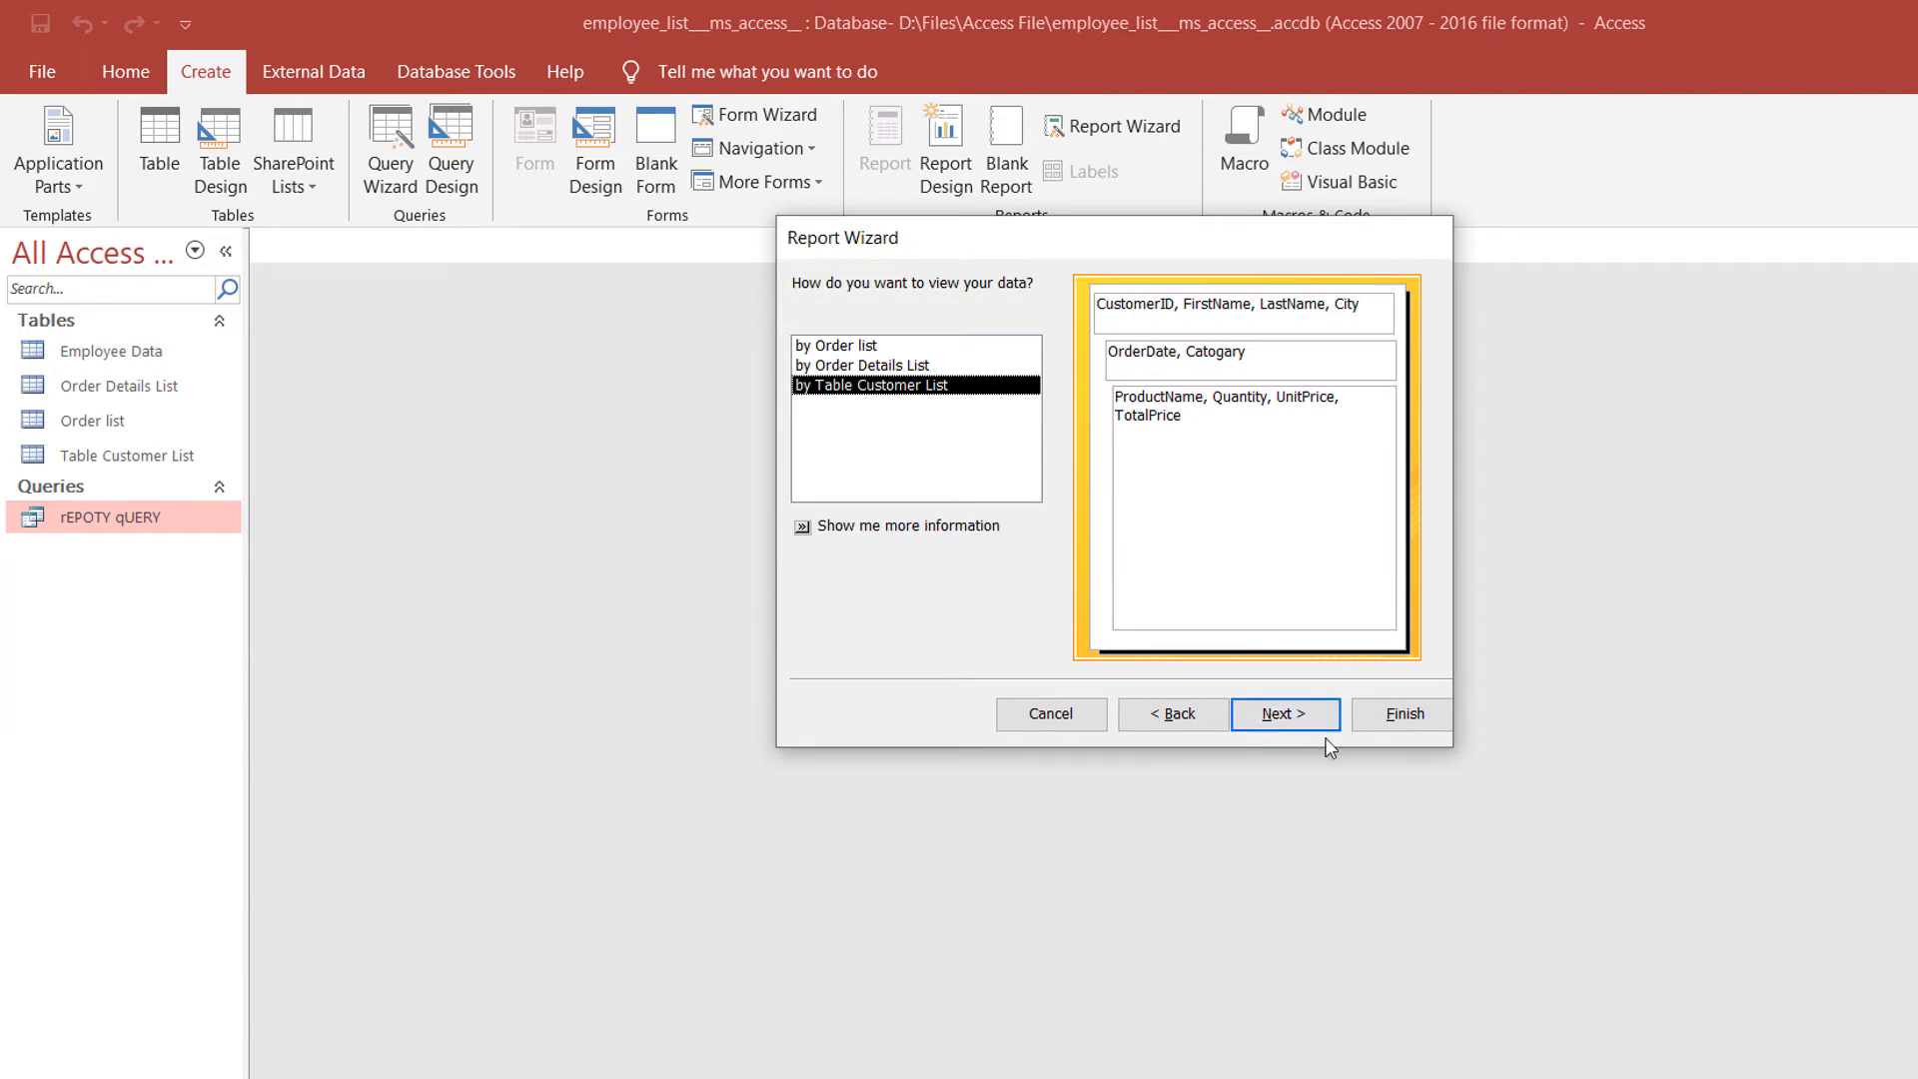
click(1403, 717)
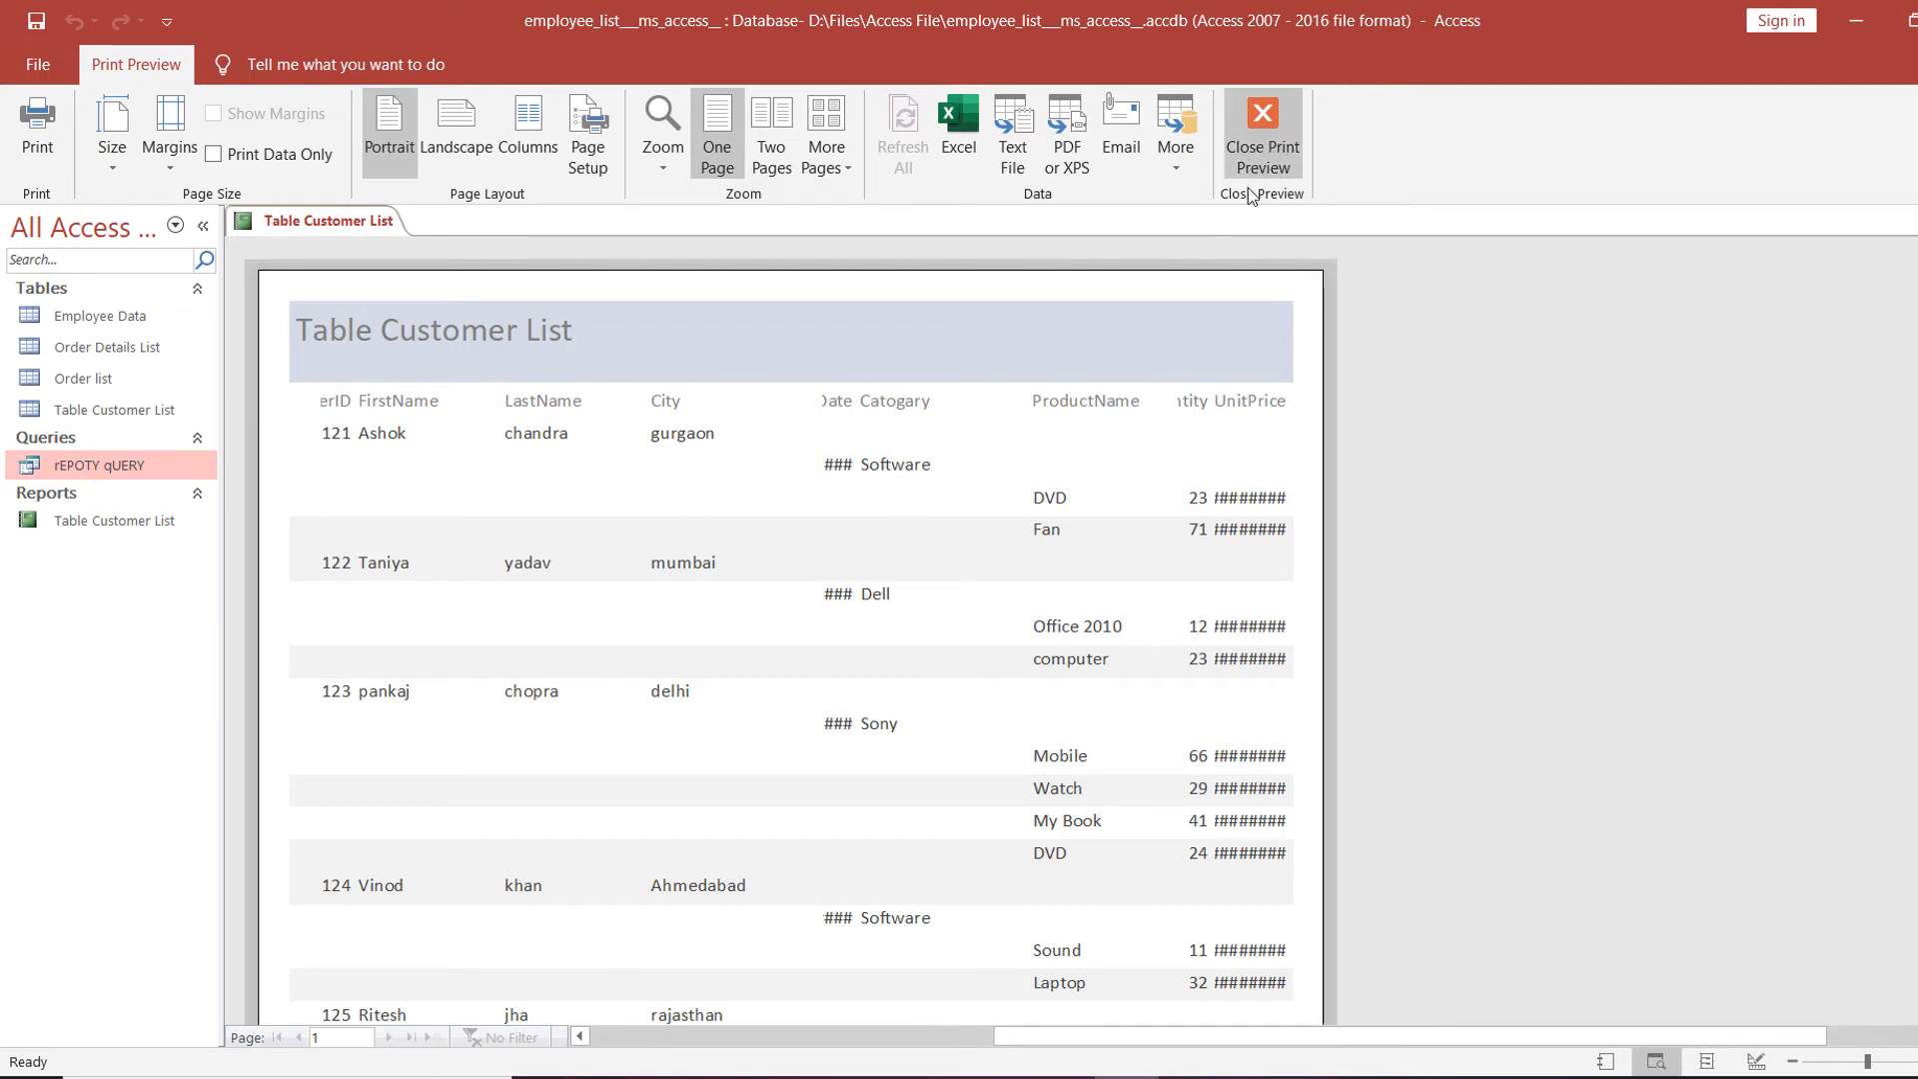
Switch the Table Customer List report to Layout View without the Field List and set its page orientation to landscape.
click(1264, 135)
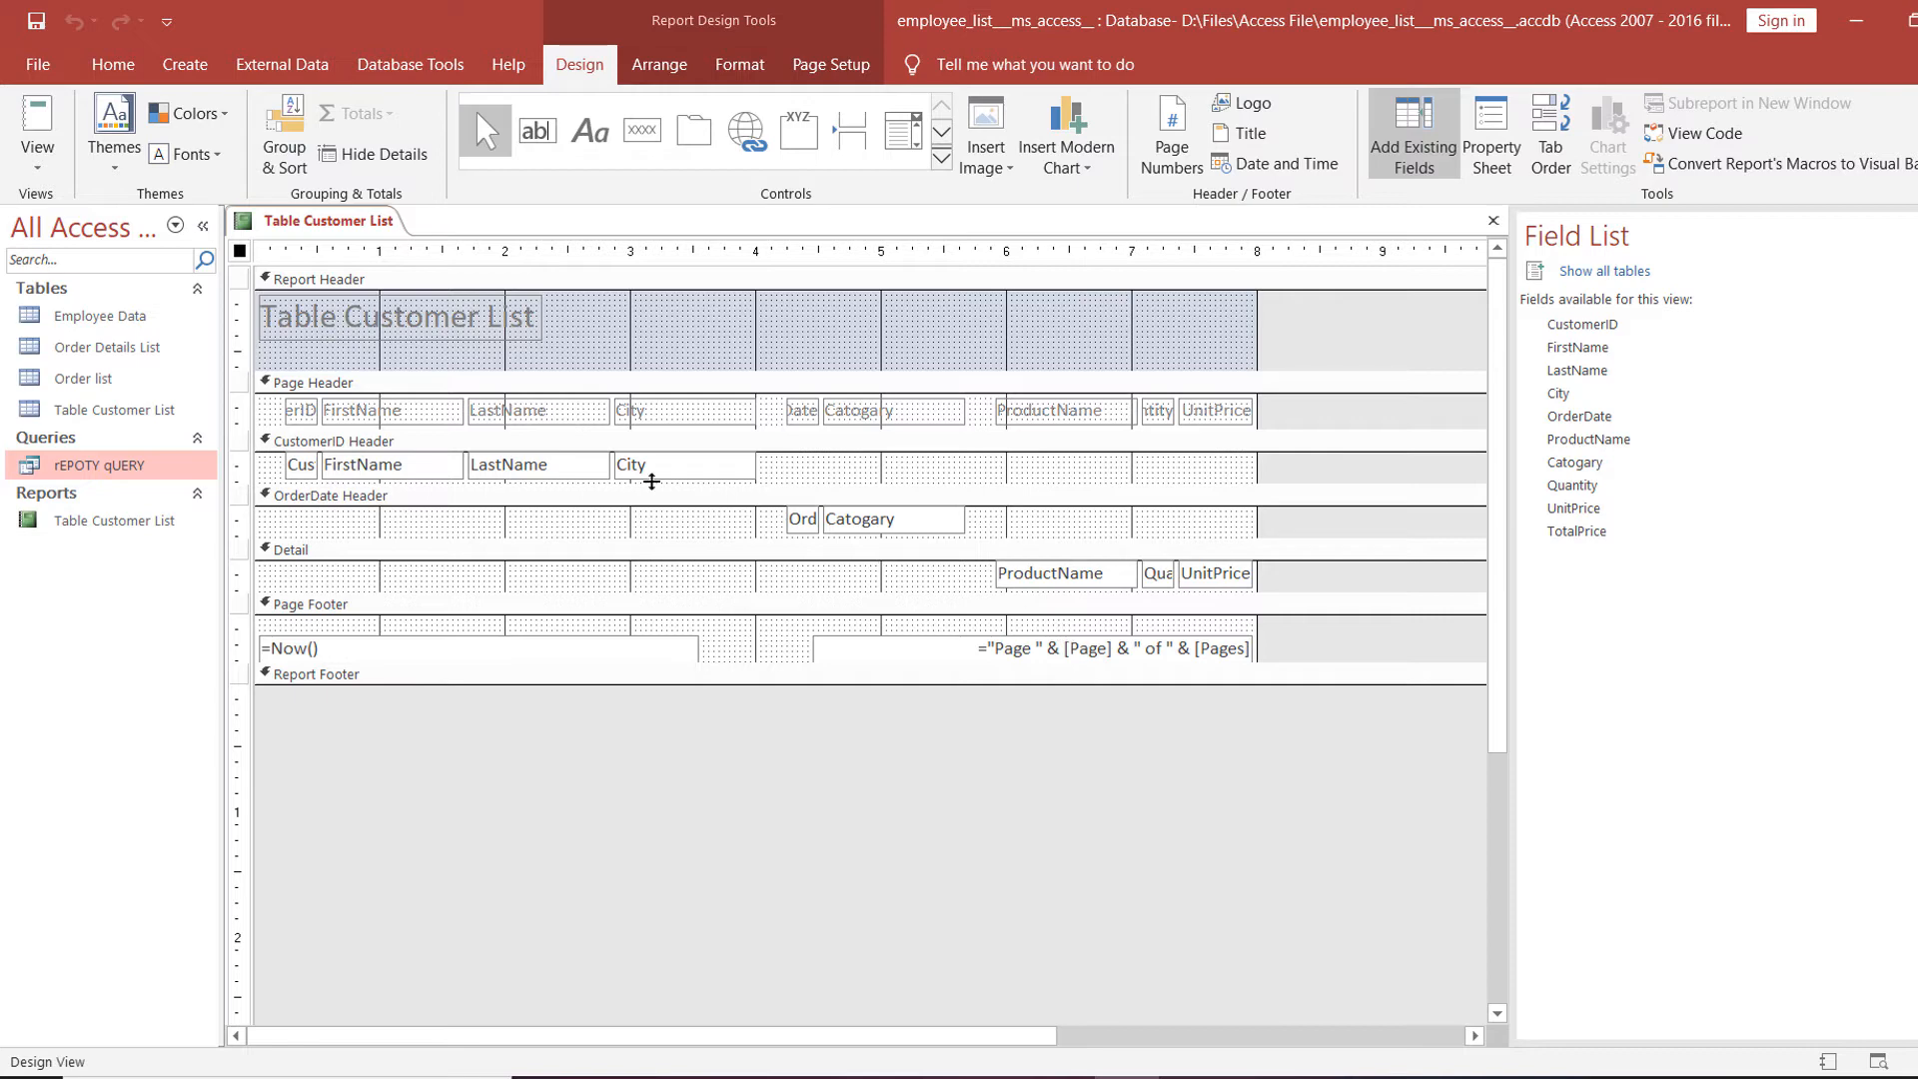
click(32, 175)
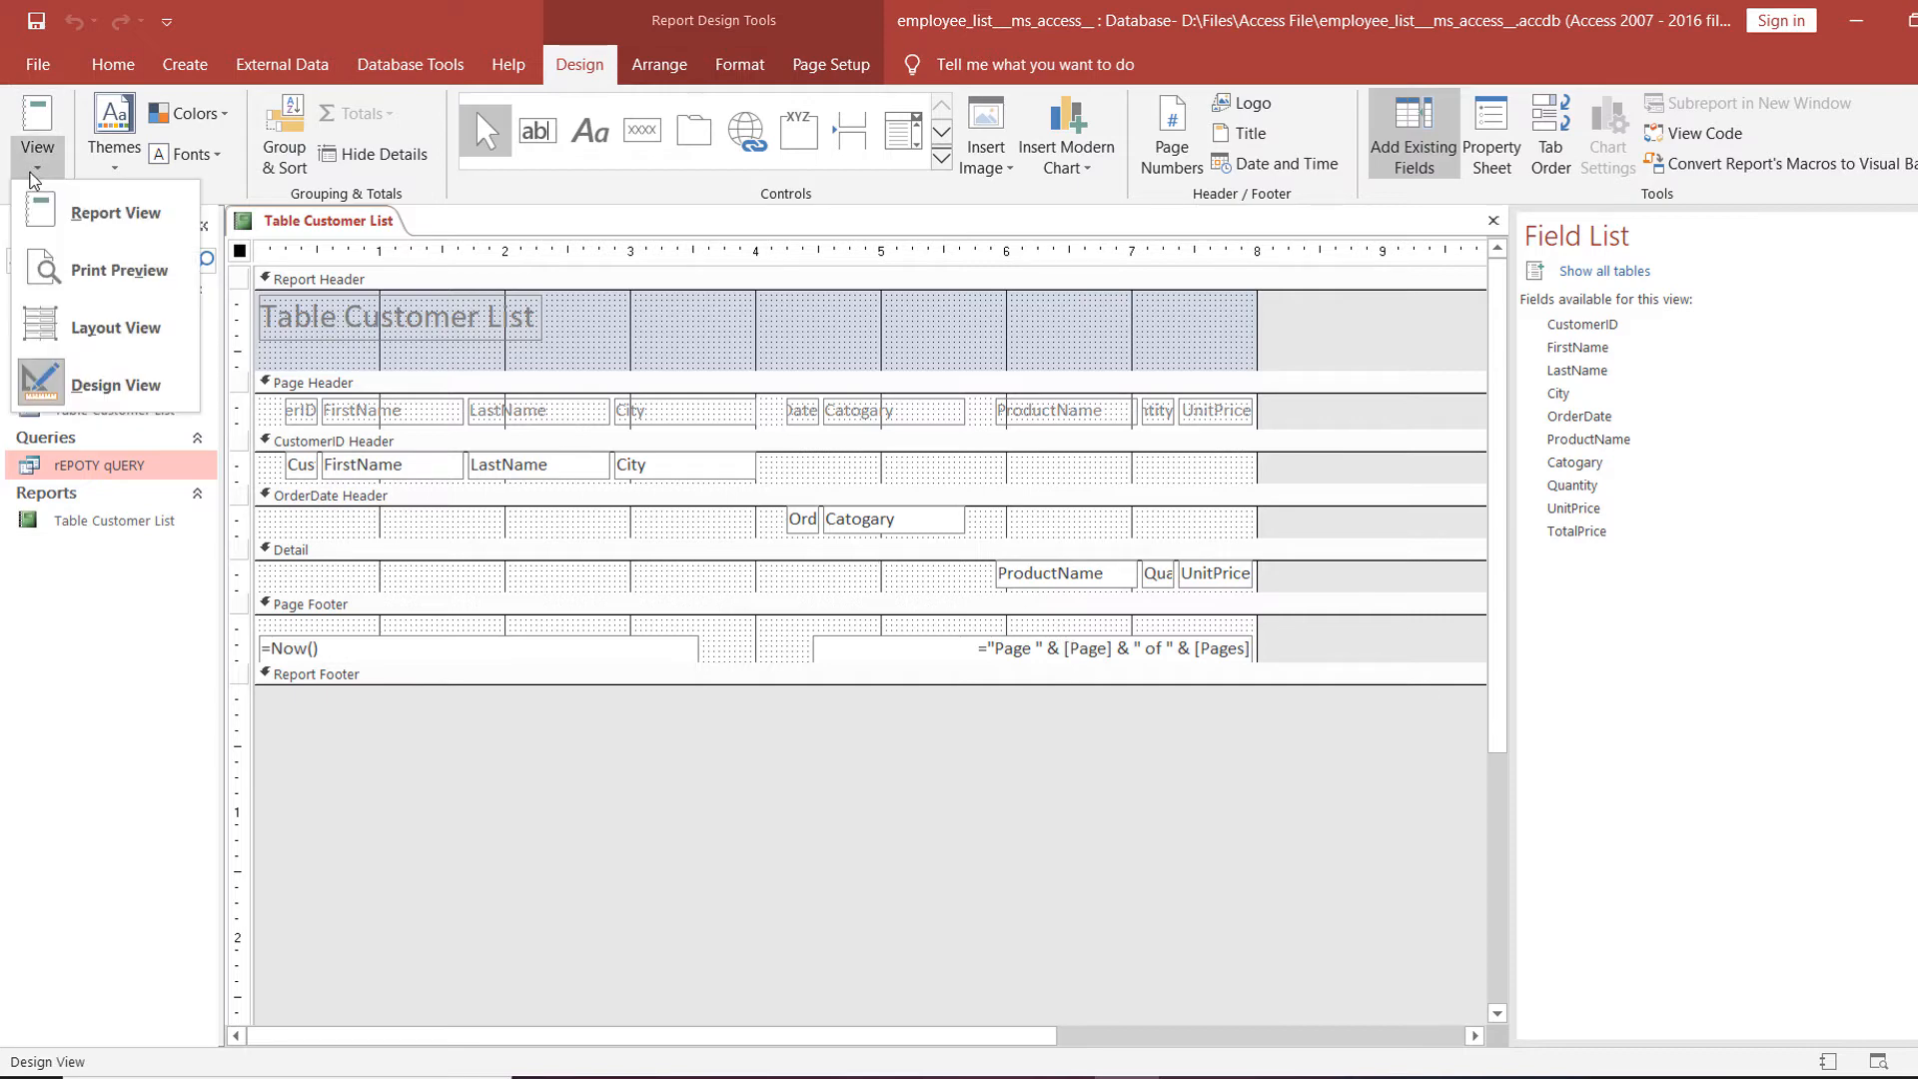
click(133, 336)
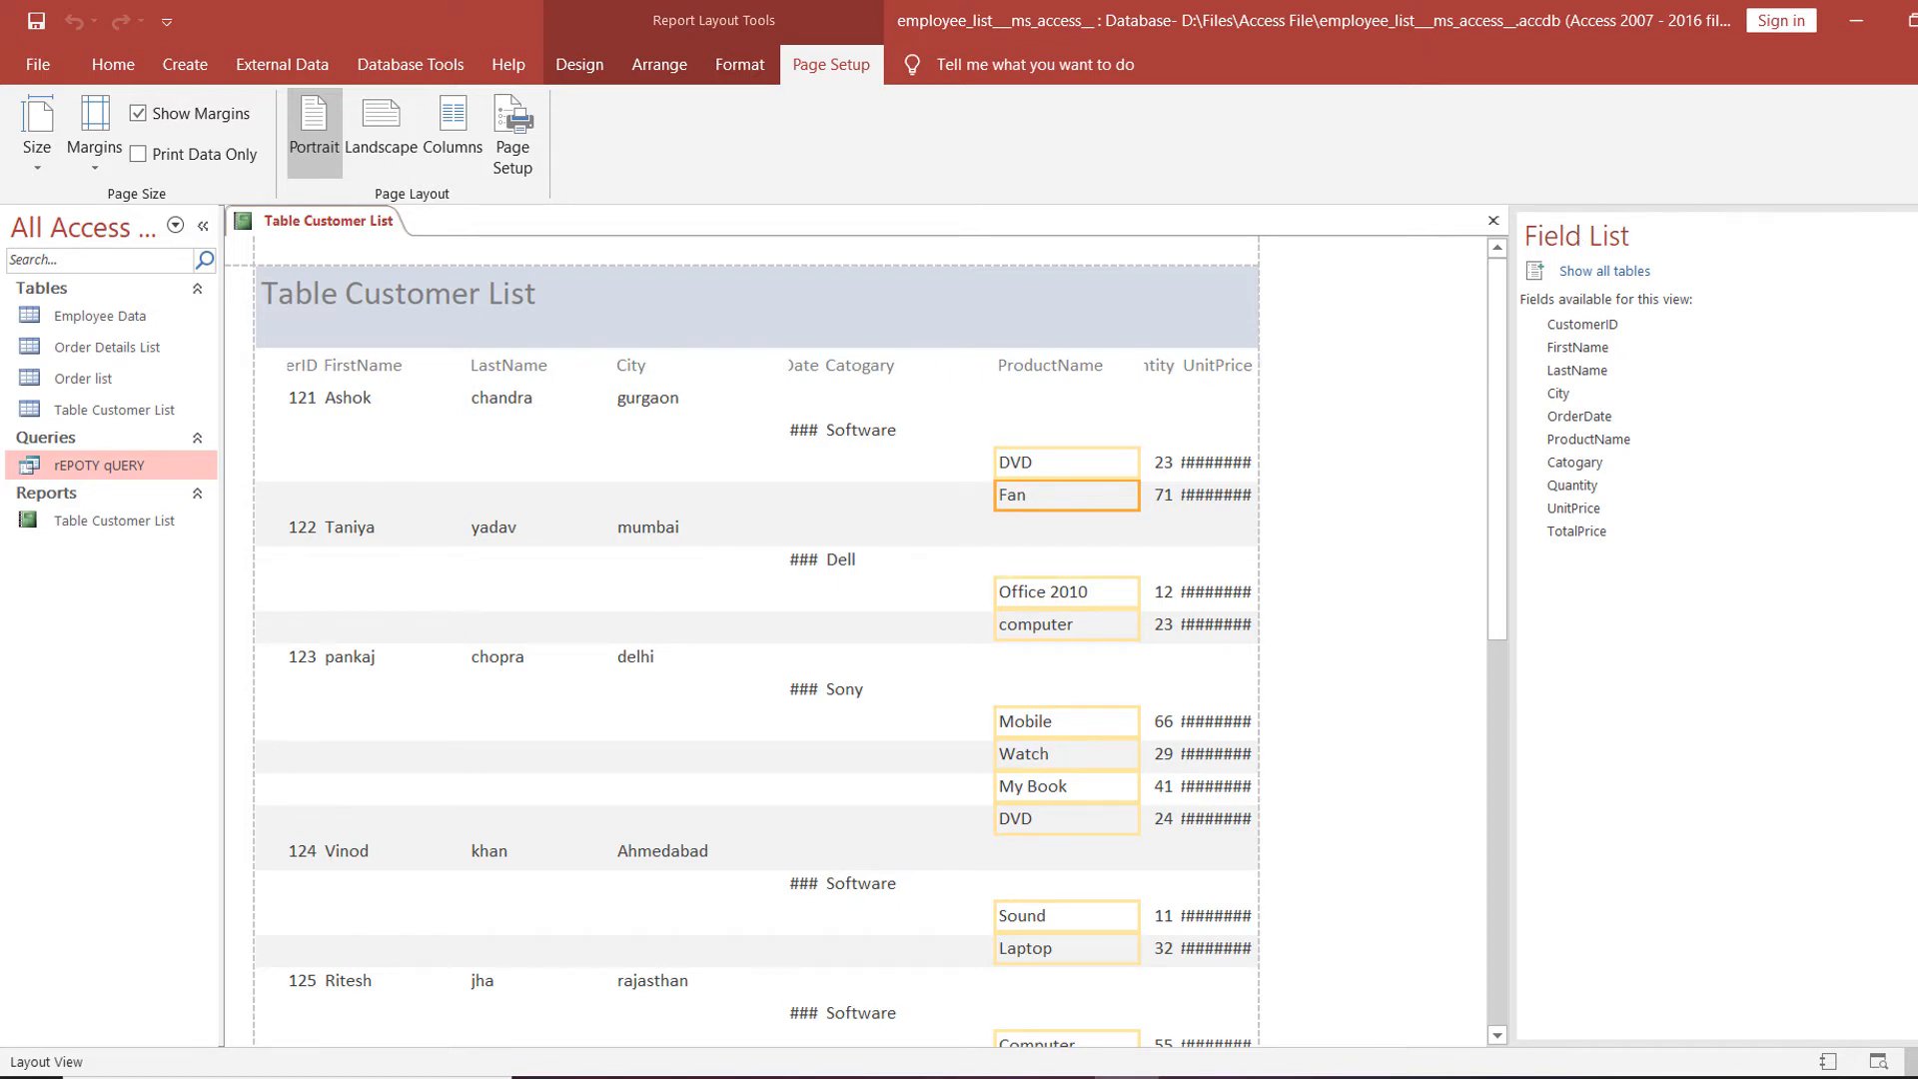
click(1917, 236)
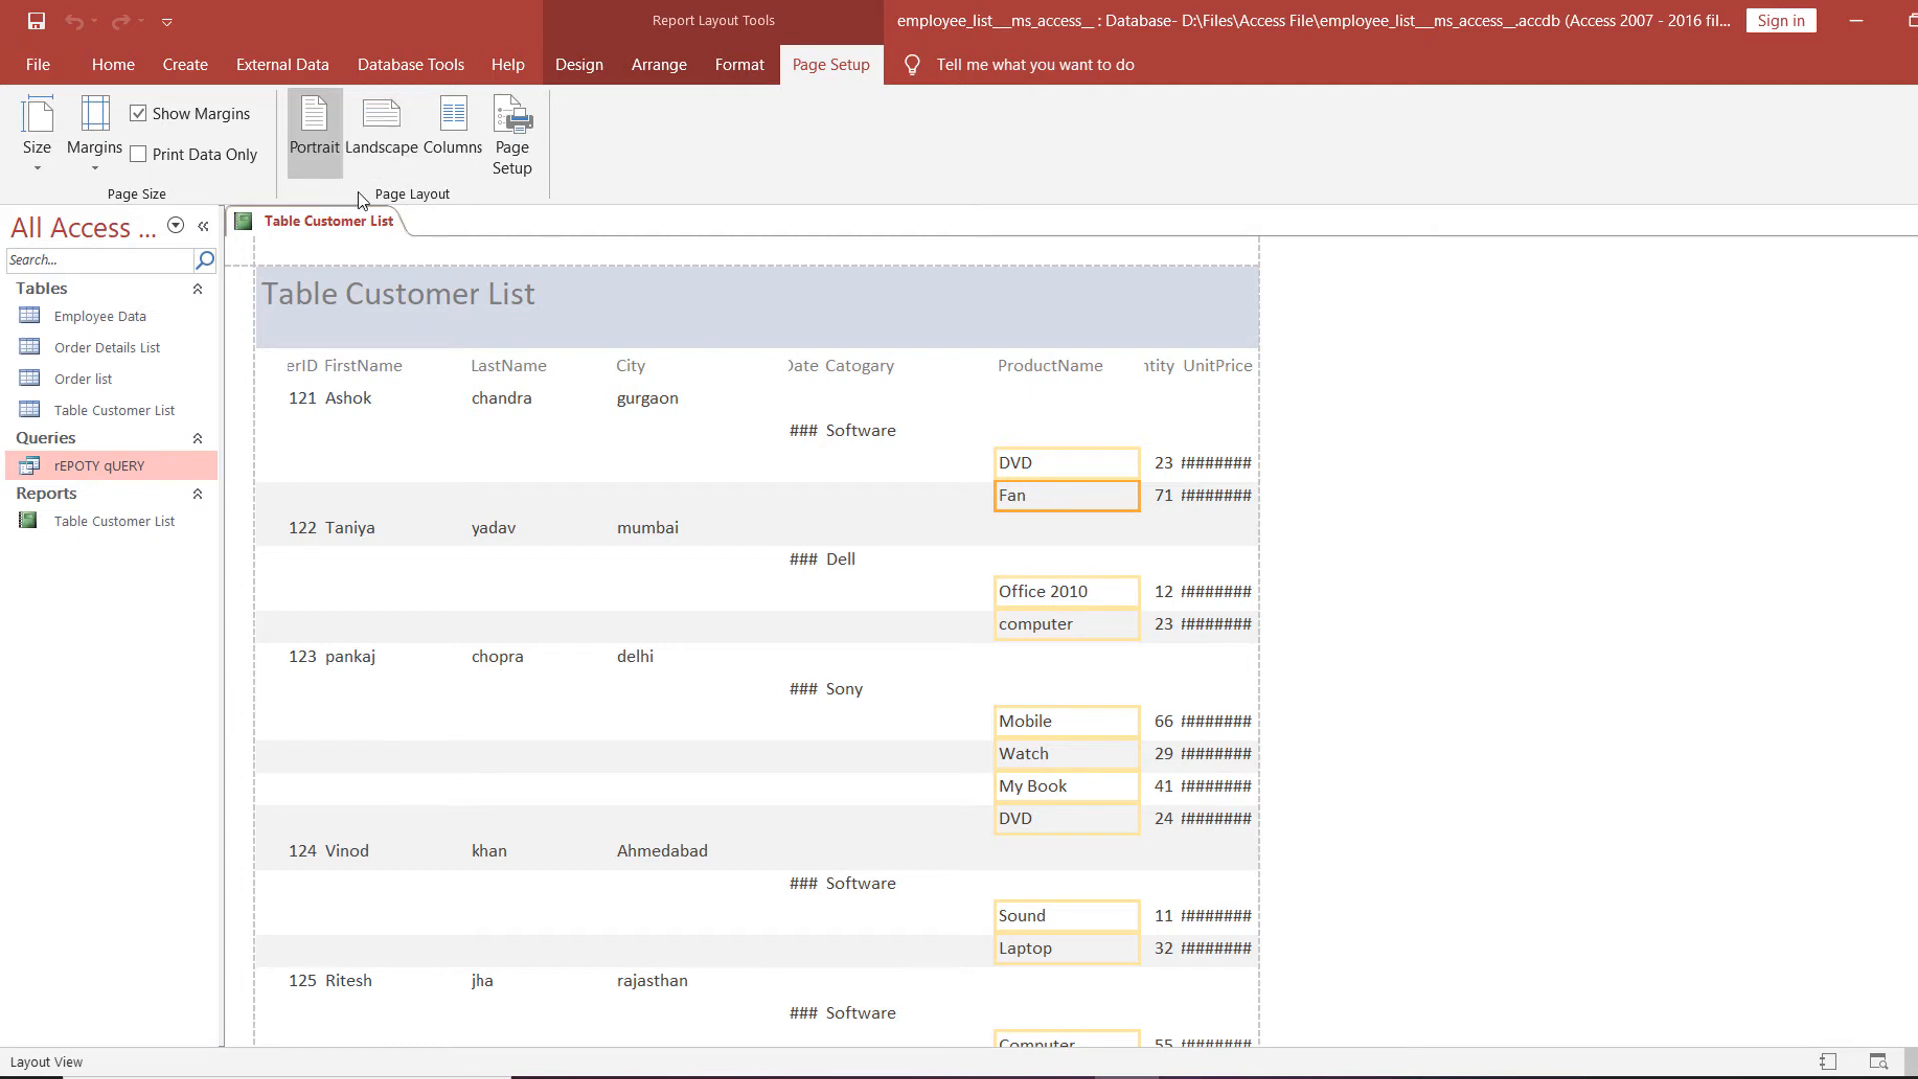
click(393, 131)
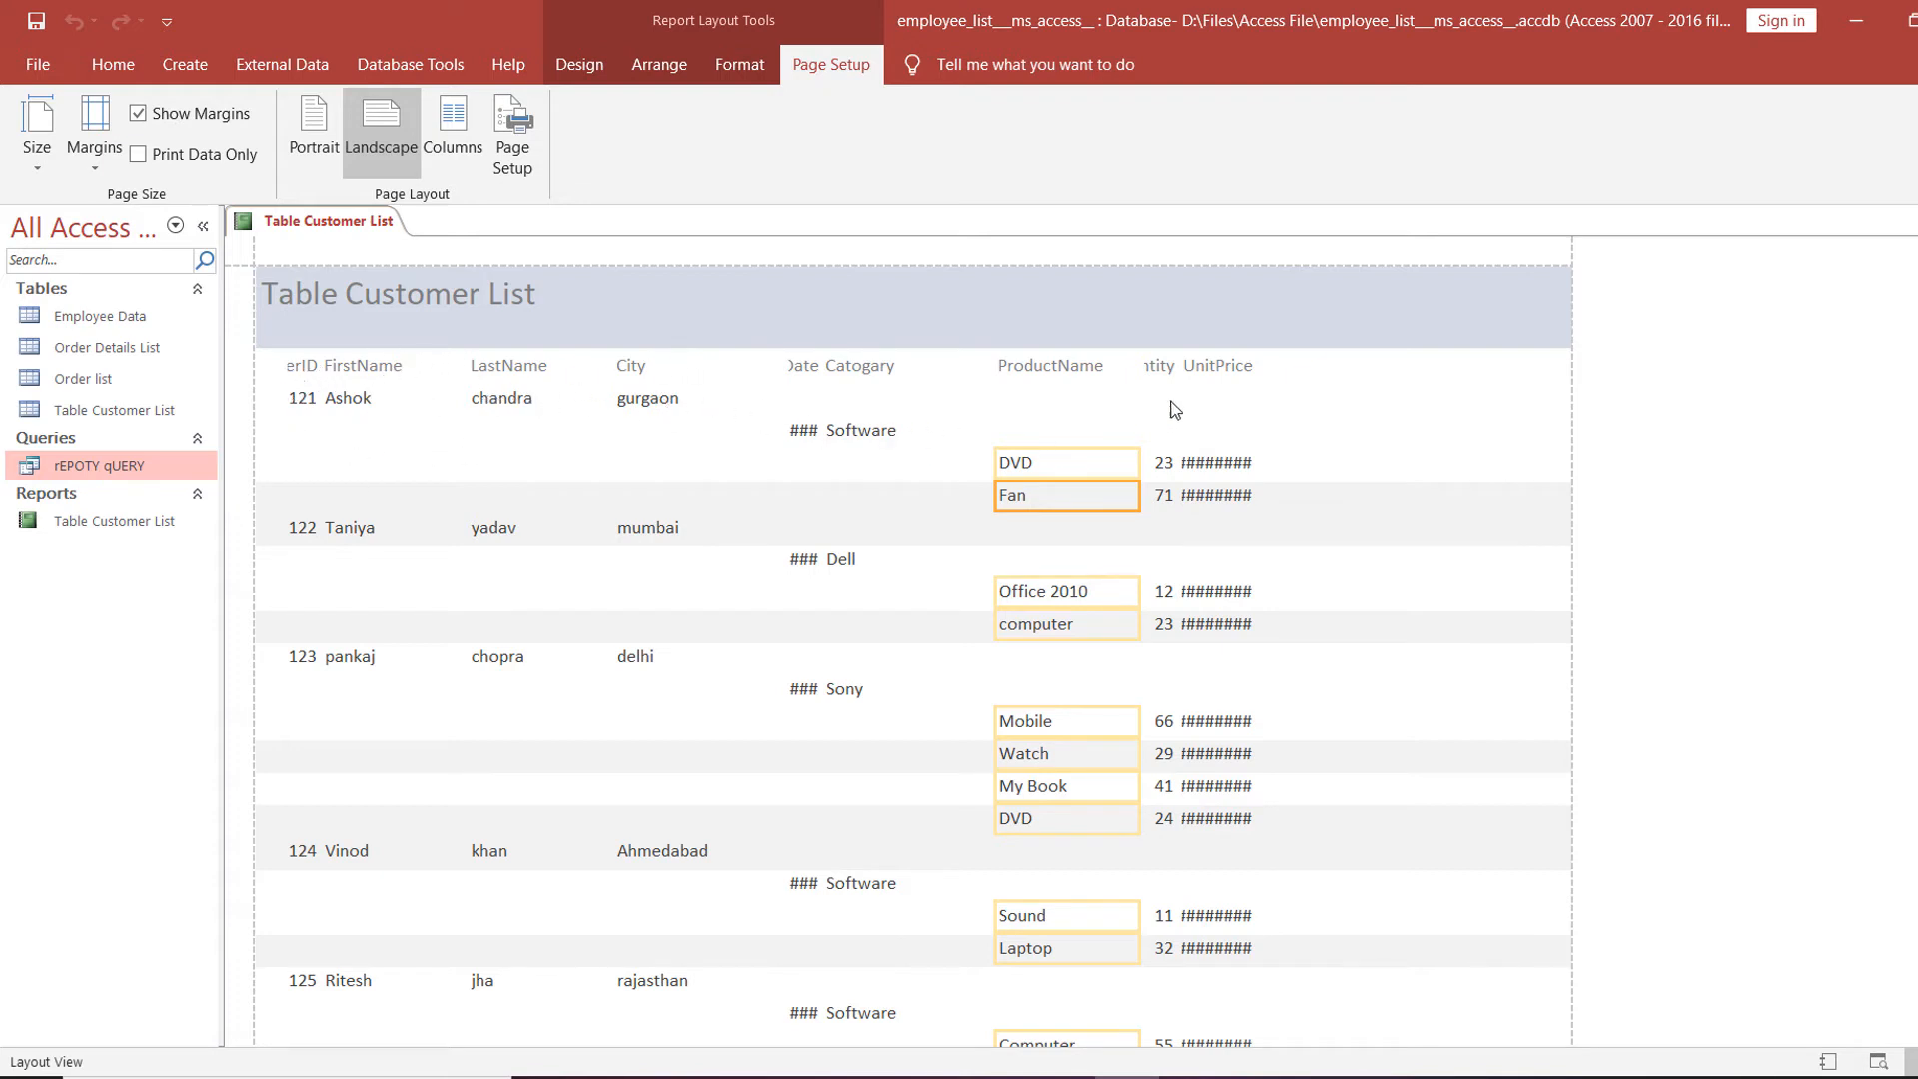
Shift the UnitPrice values slightly to the right in the report and widen them until the full amounts fit.
click(1241, 367)
click(1206, 491)
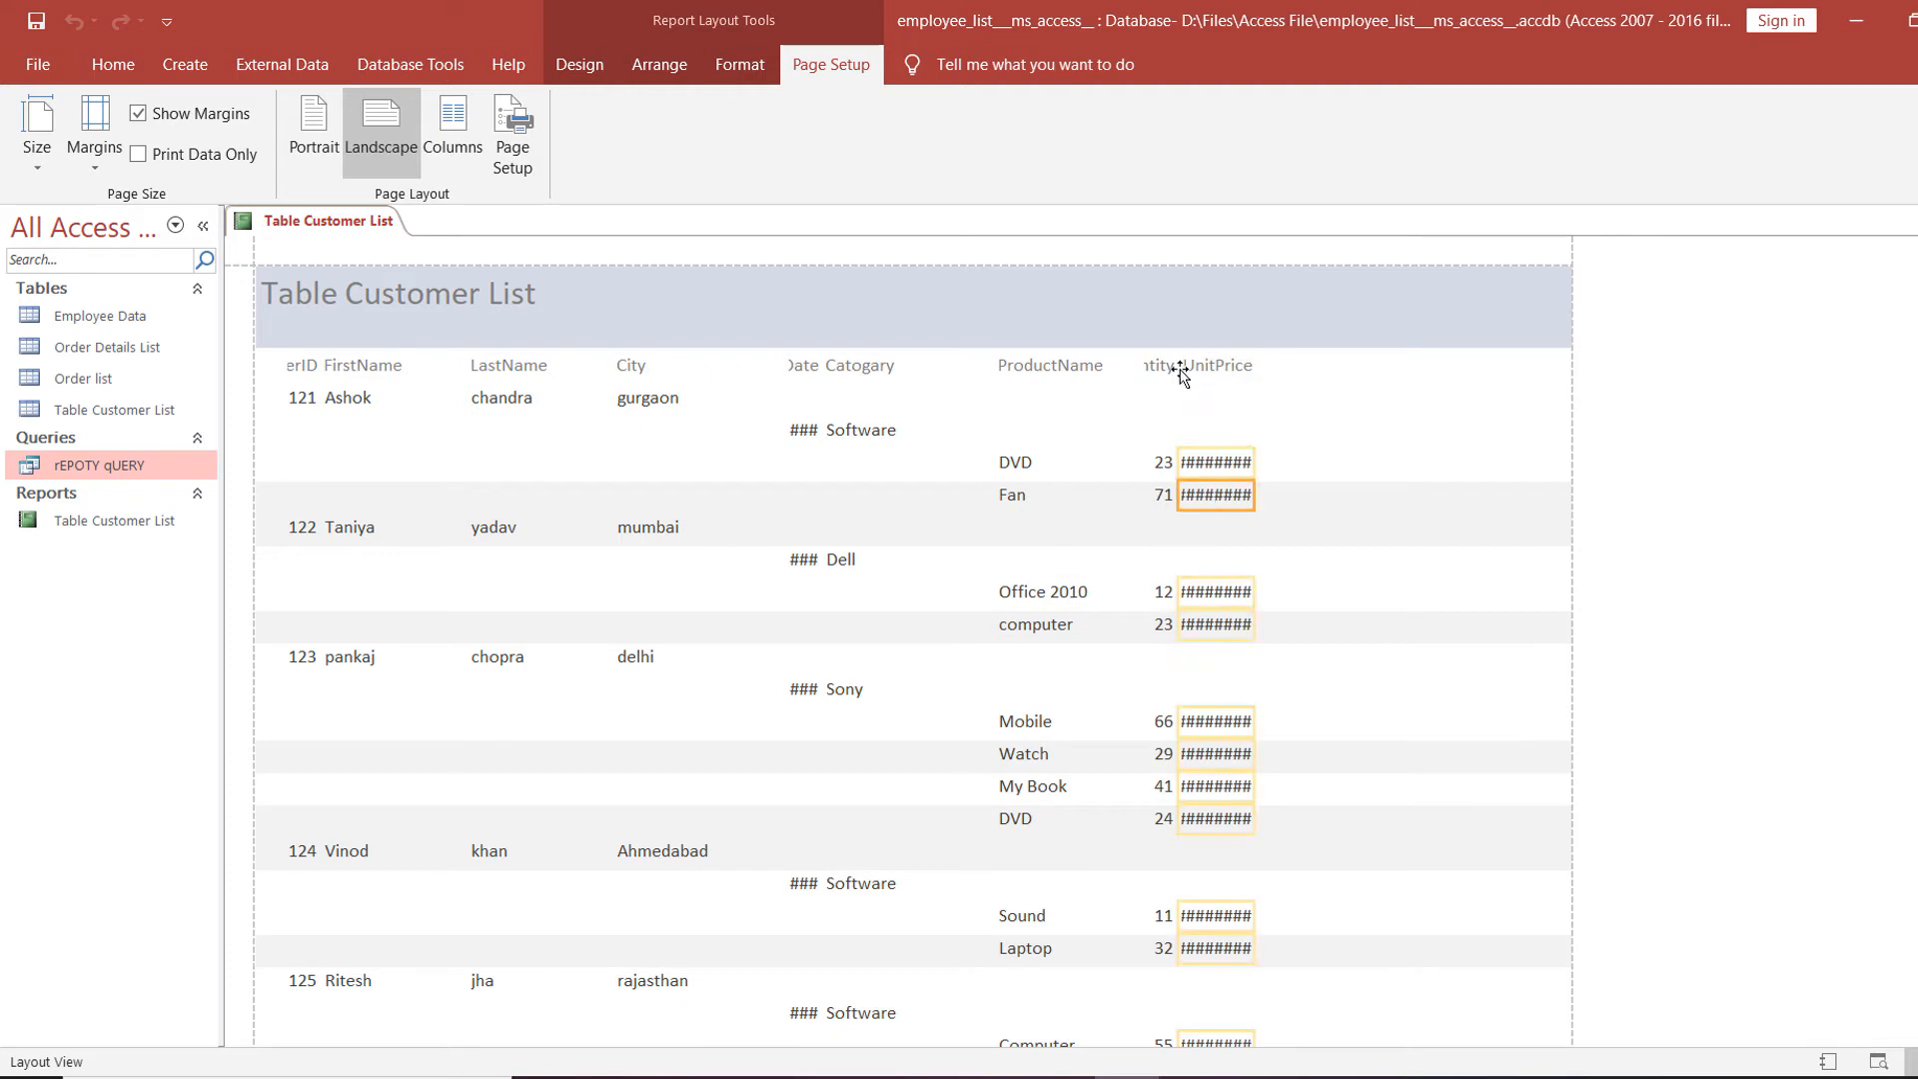
click(1179, 370)
click(1148, 368)
click(1206, 370)
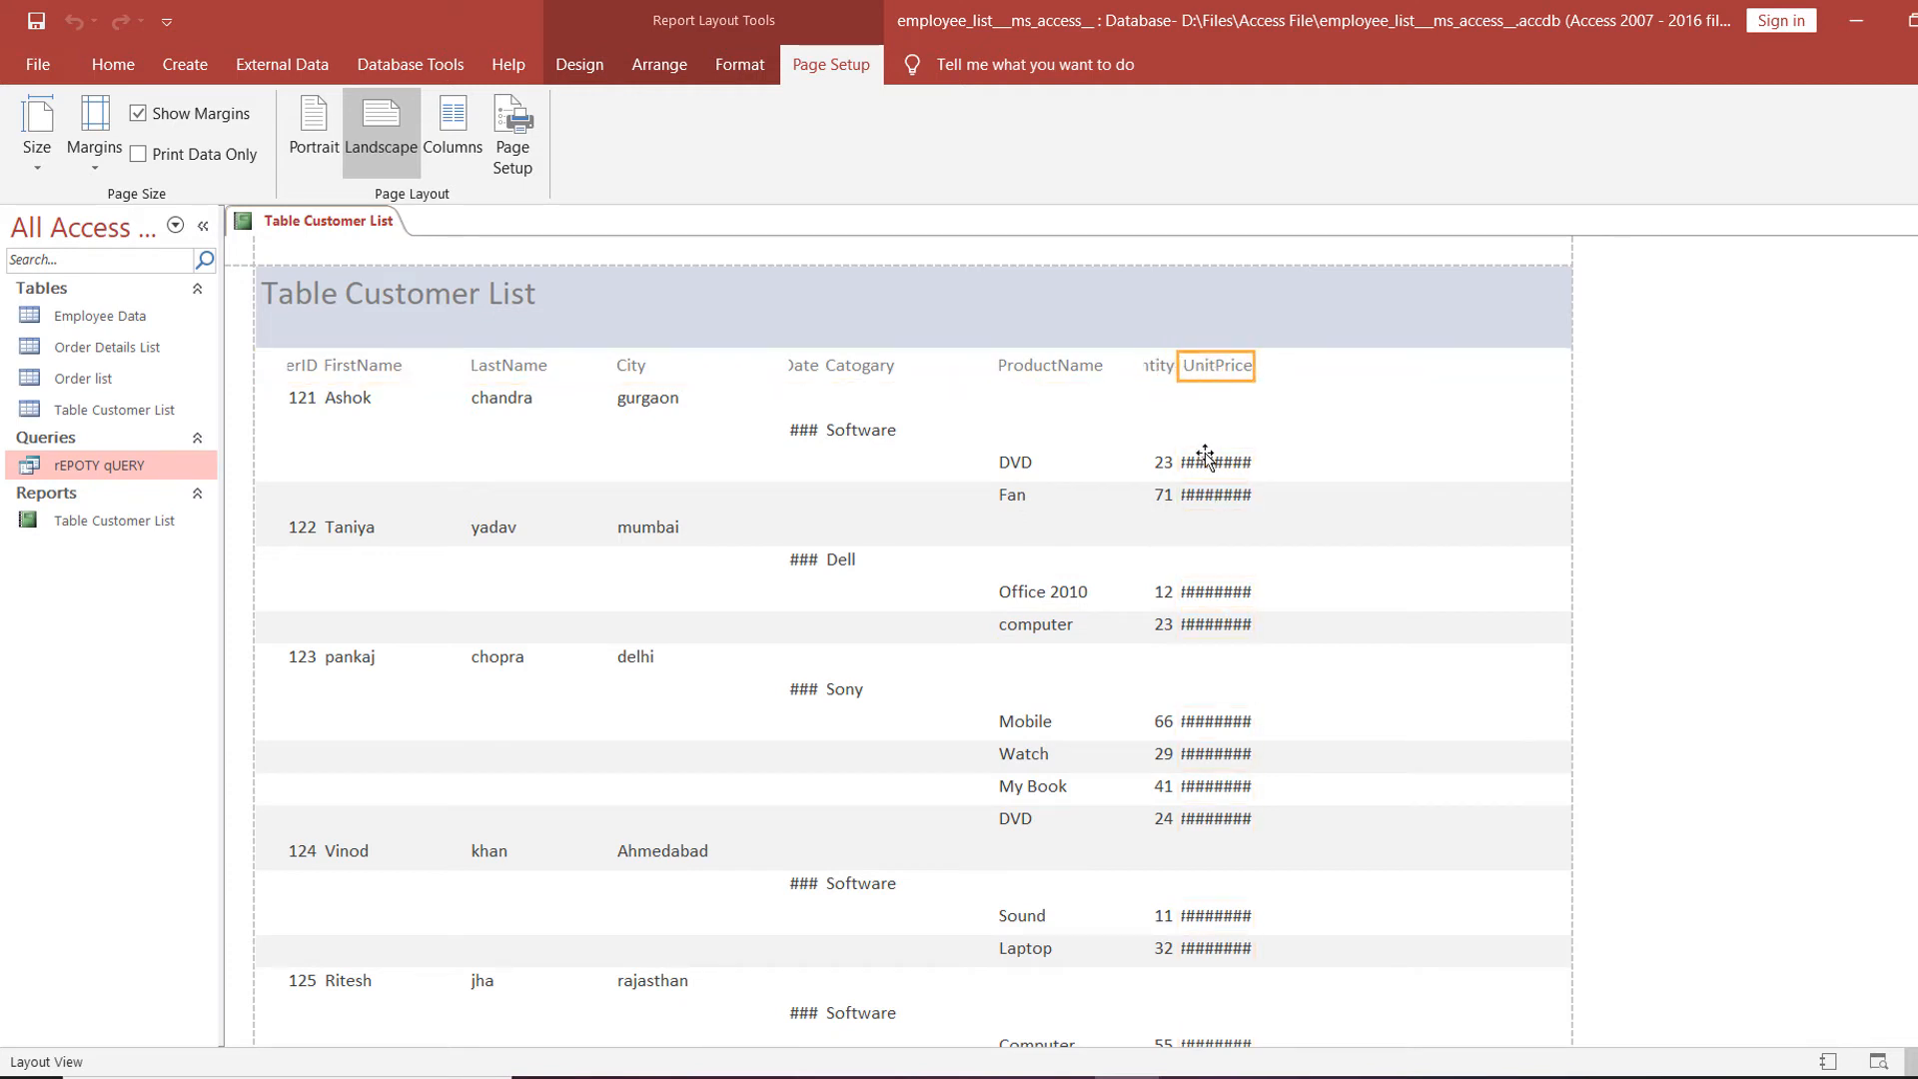
click(1204, 462)
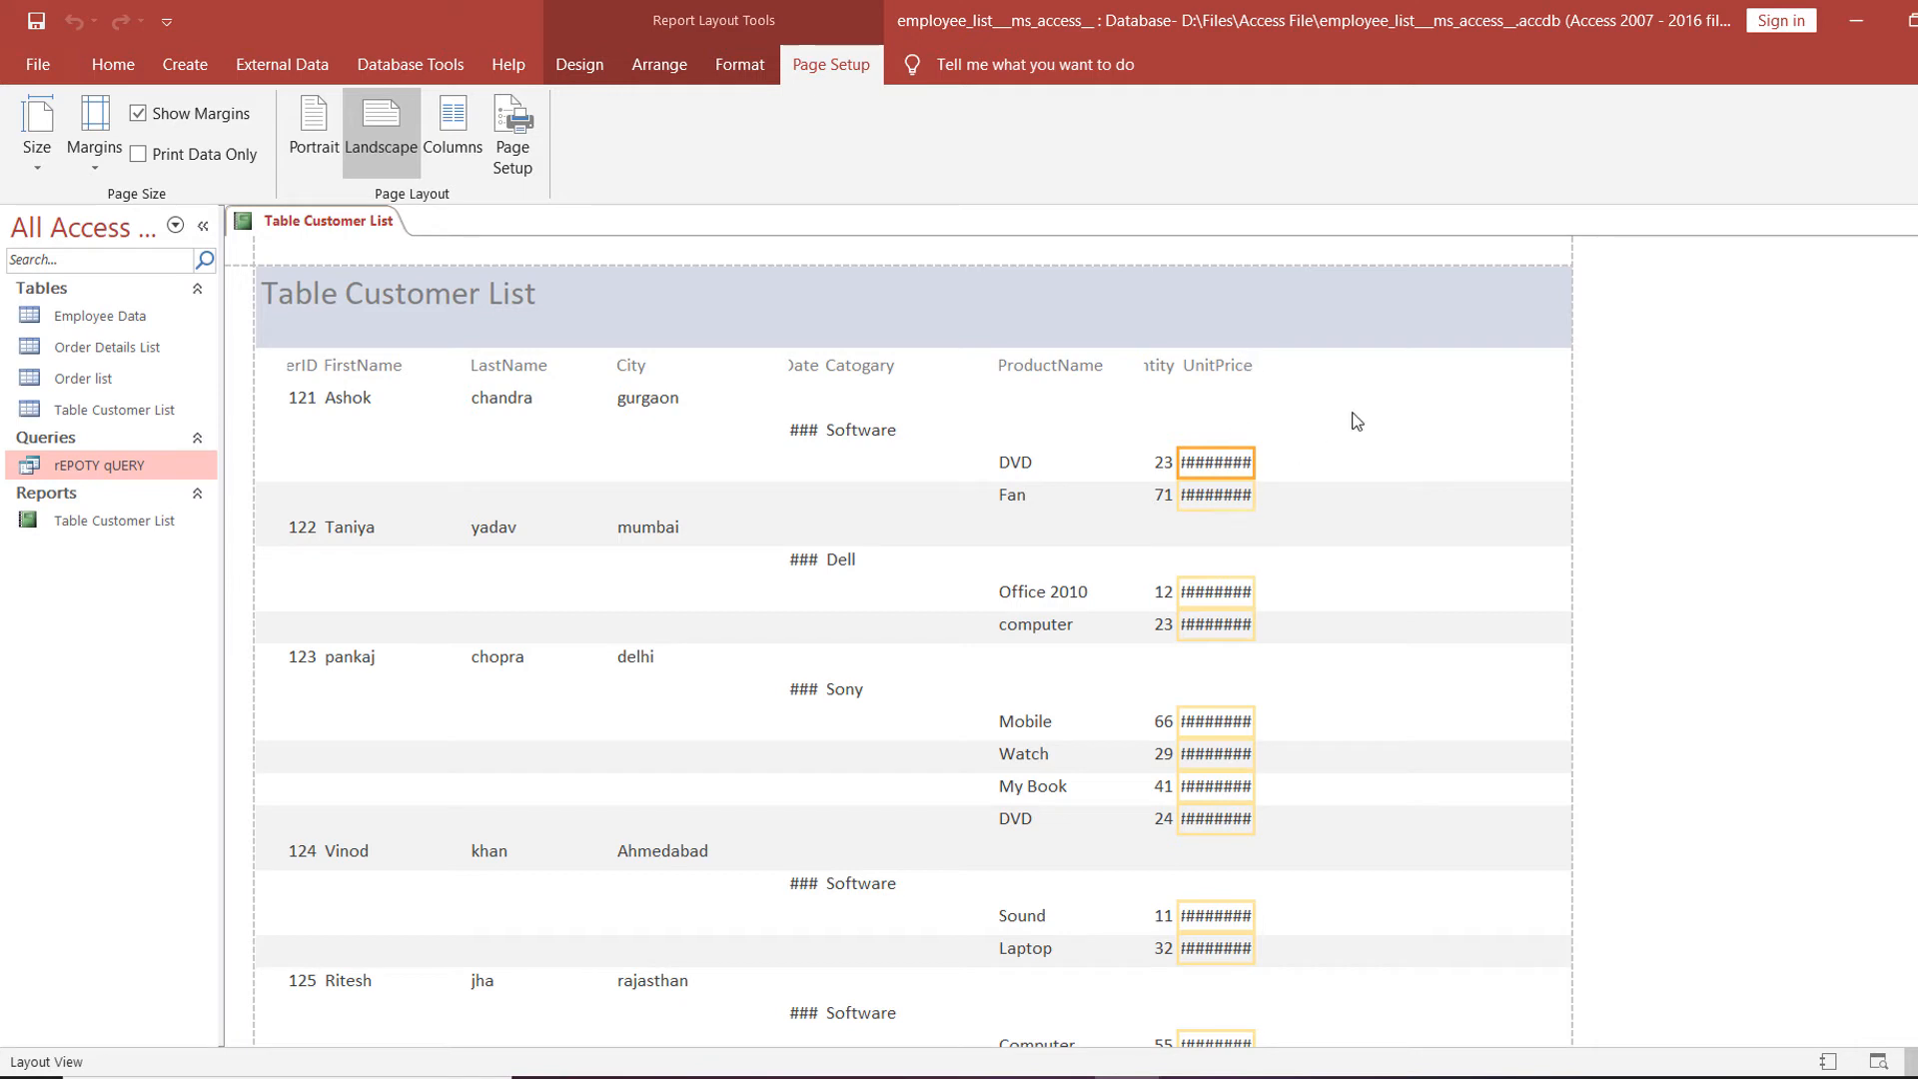
drag(1367, 431, 1339, 431)
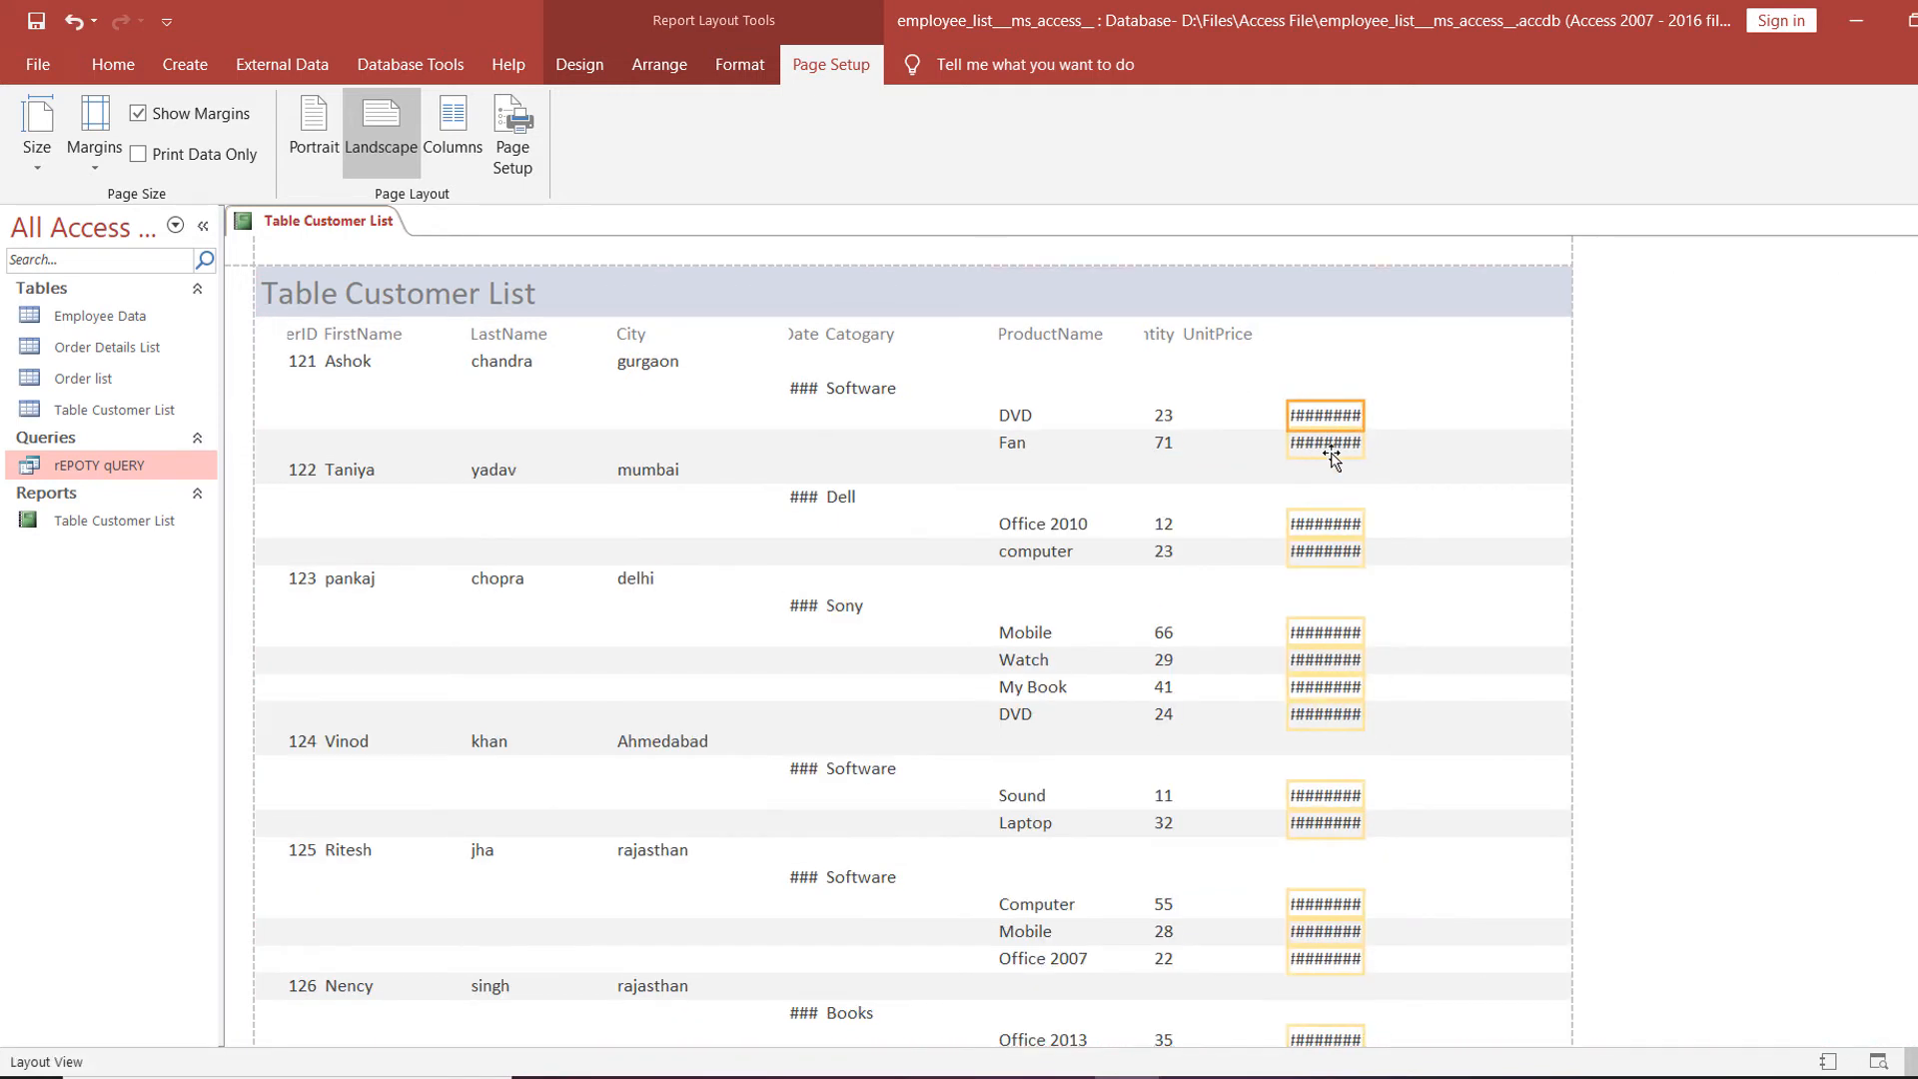
key(ctrl+z)
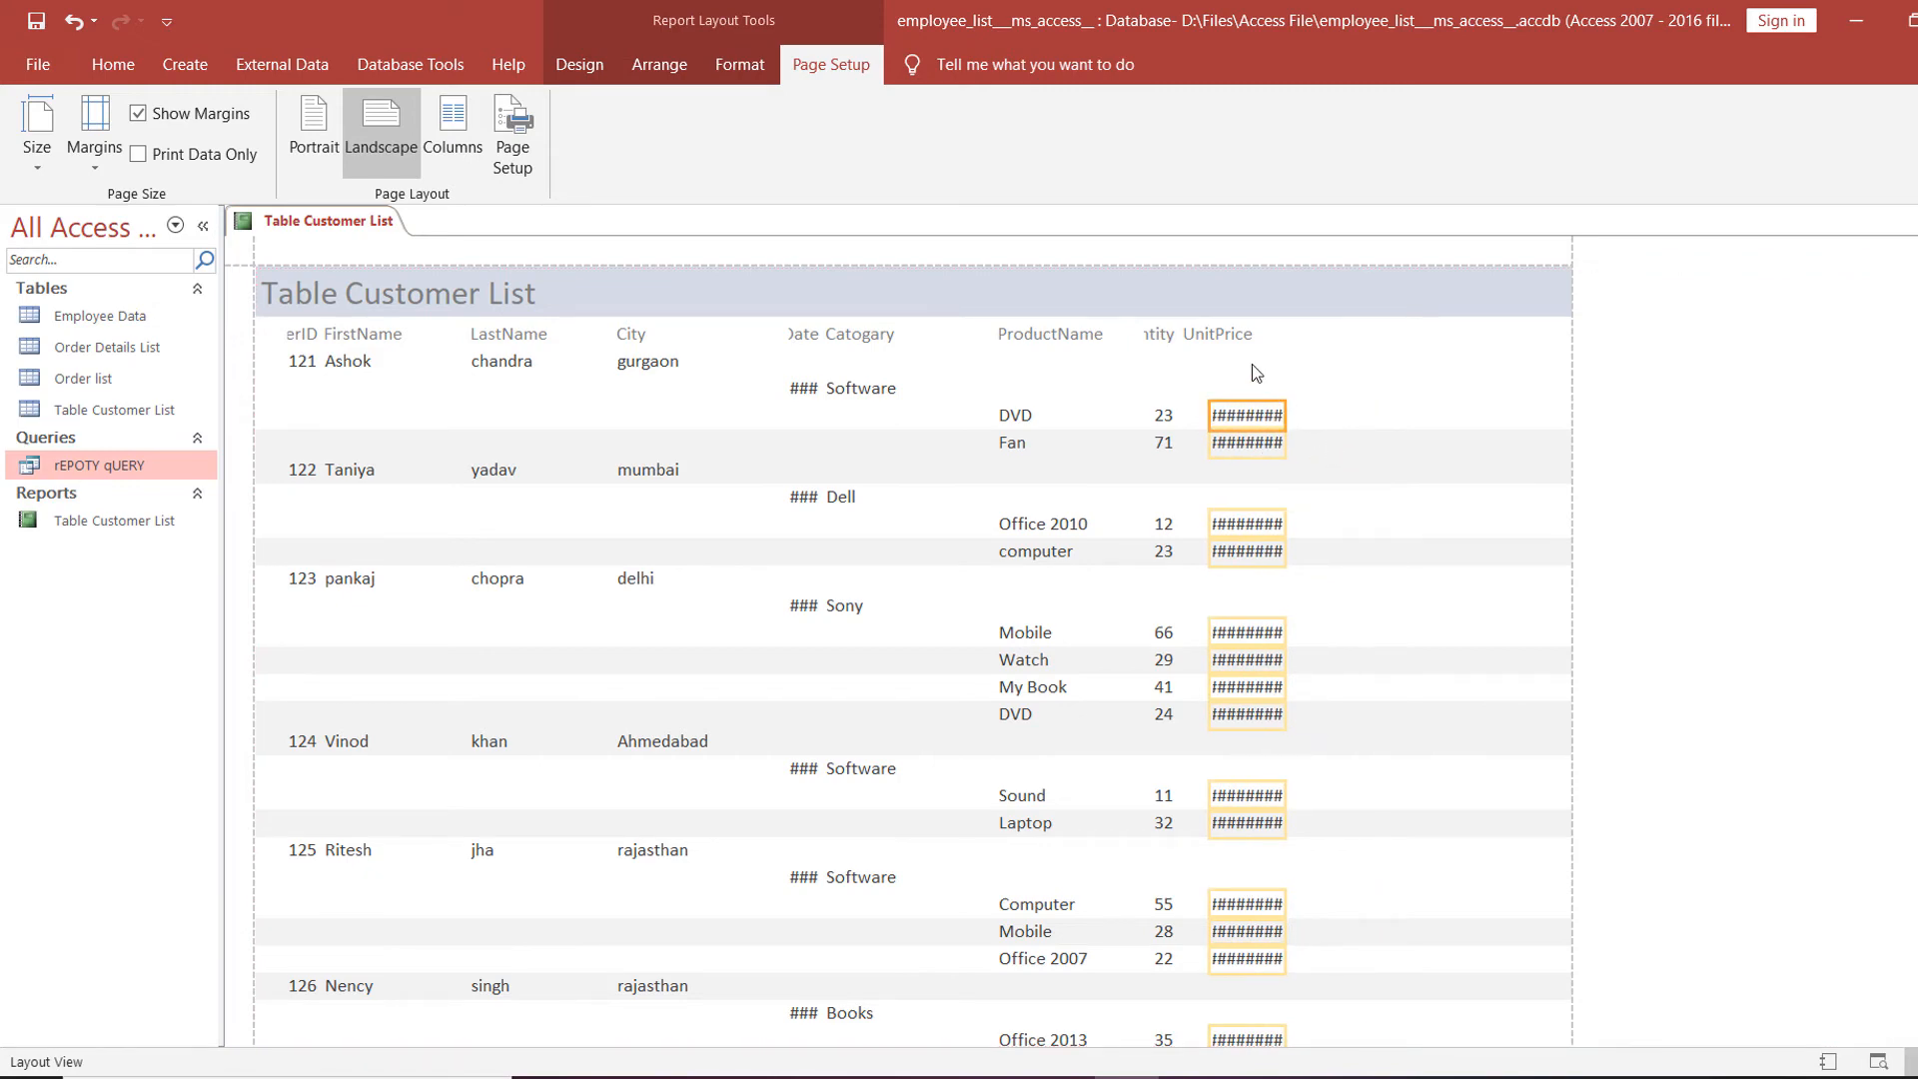
drag(1284, 414, 1334, 415)
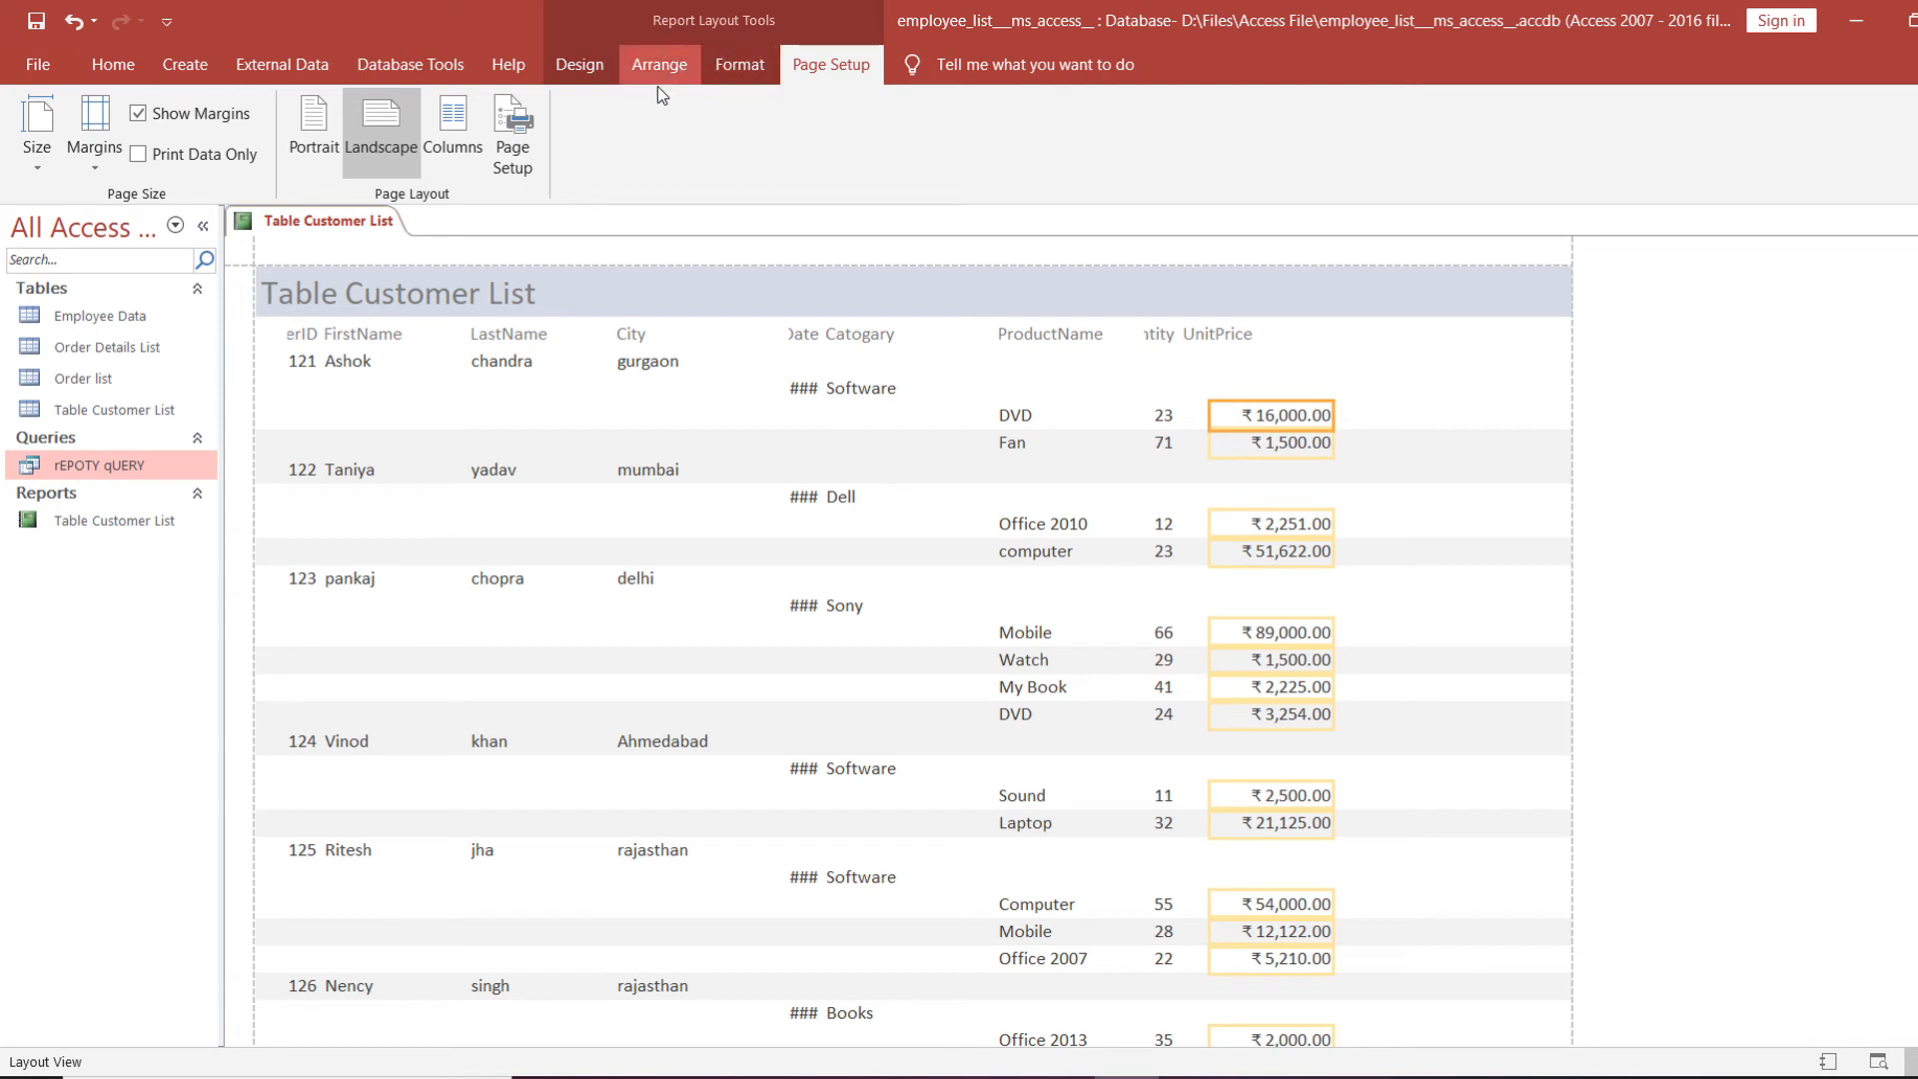
Try to reposition the UnitPrice heading over its values and undo the change.
click(1244, 334)
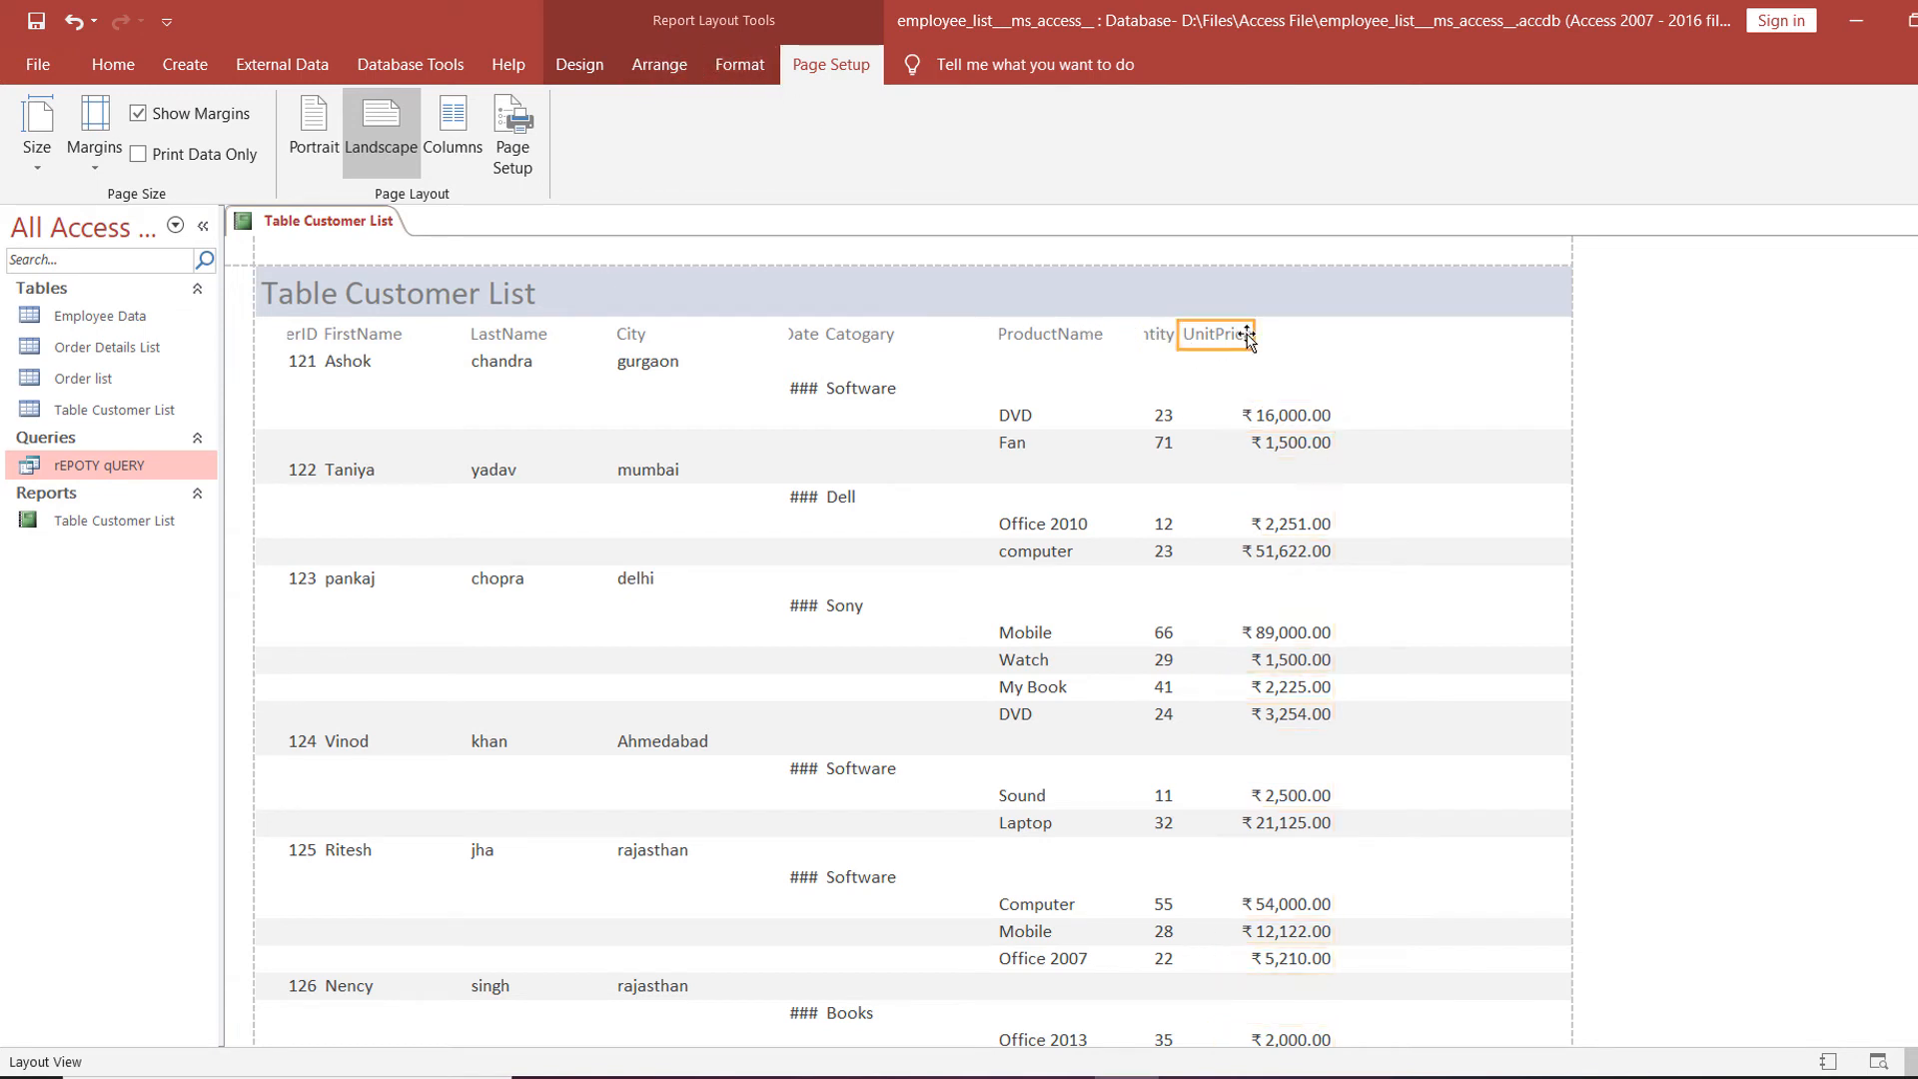
click(1217, 335)
click(1396, 376)
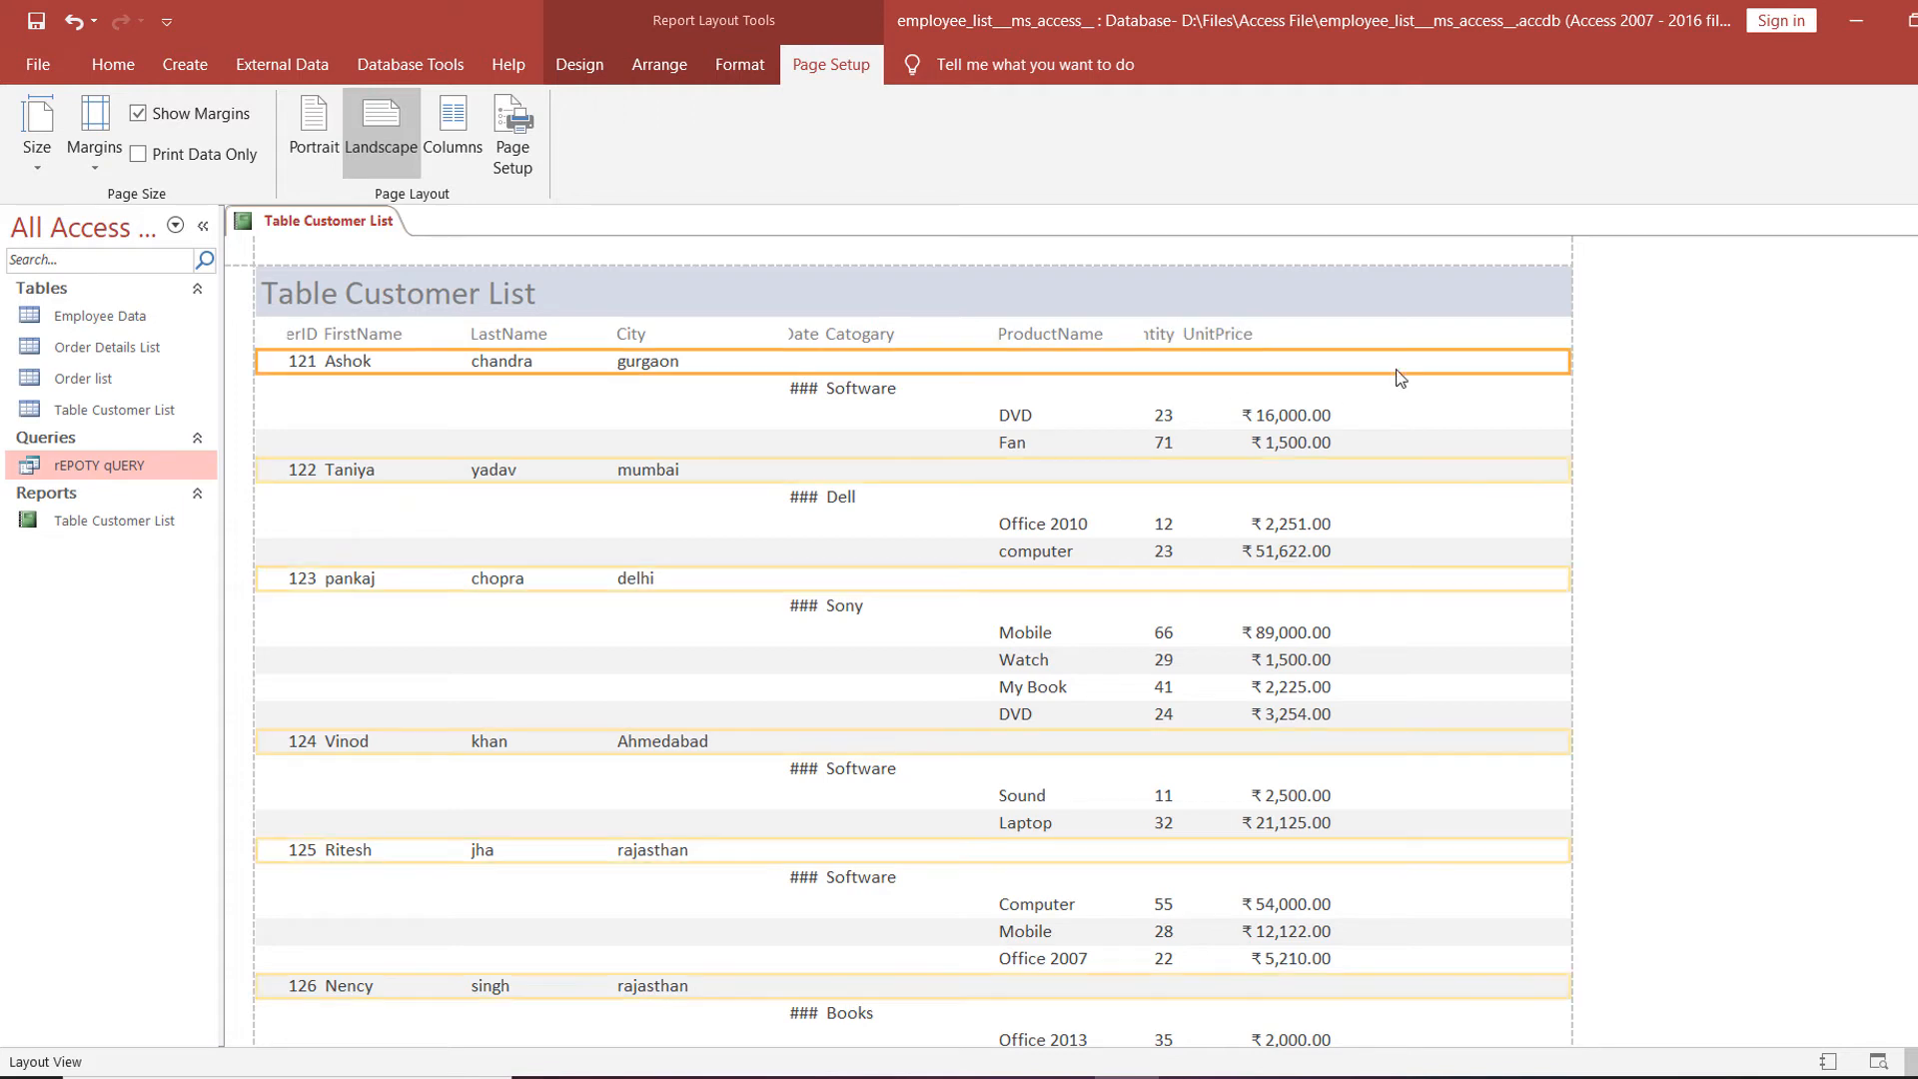
click(1225, 331)
drag(1223, 349, 1274, 351)
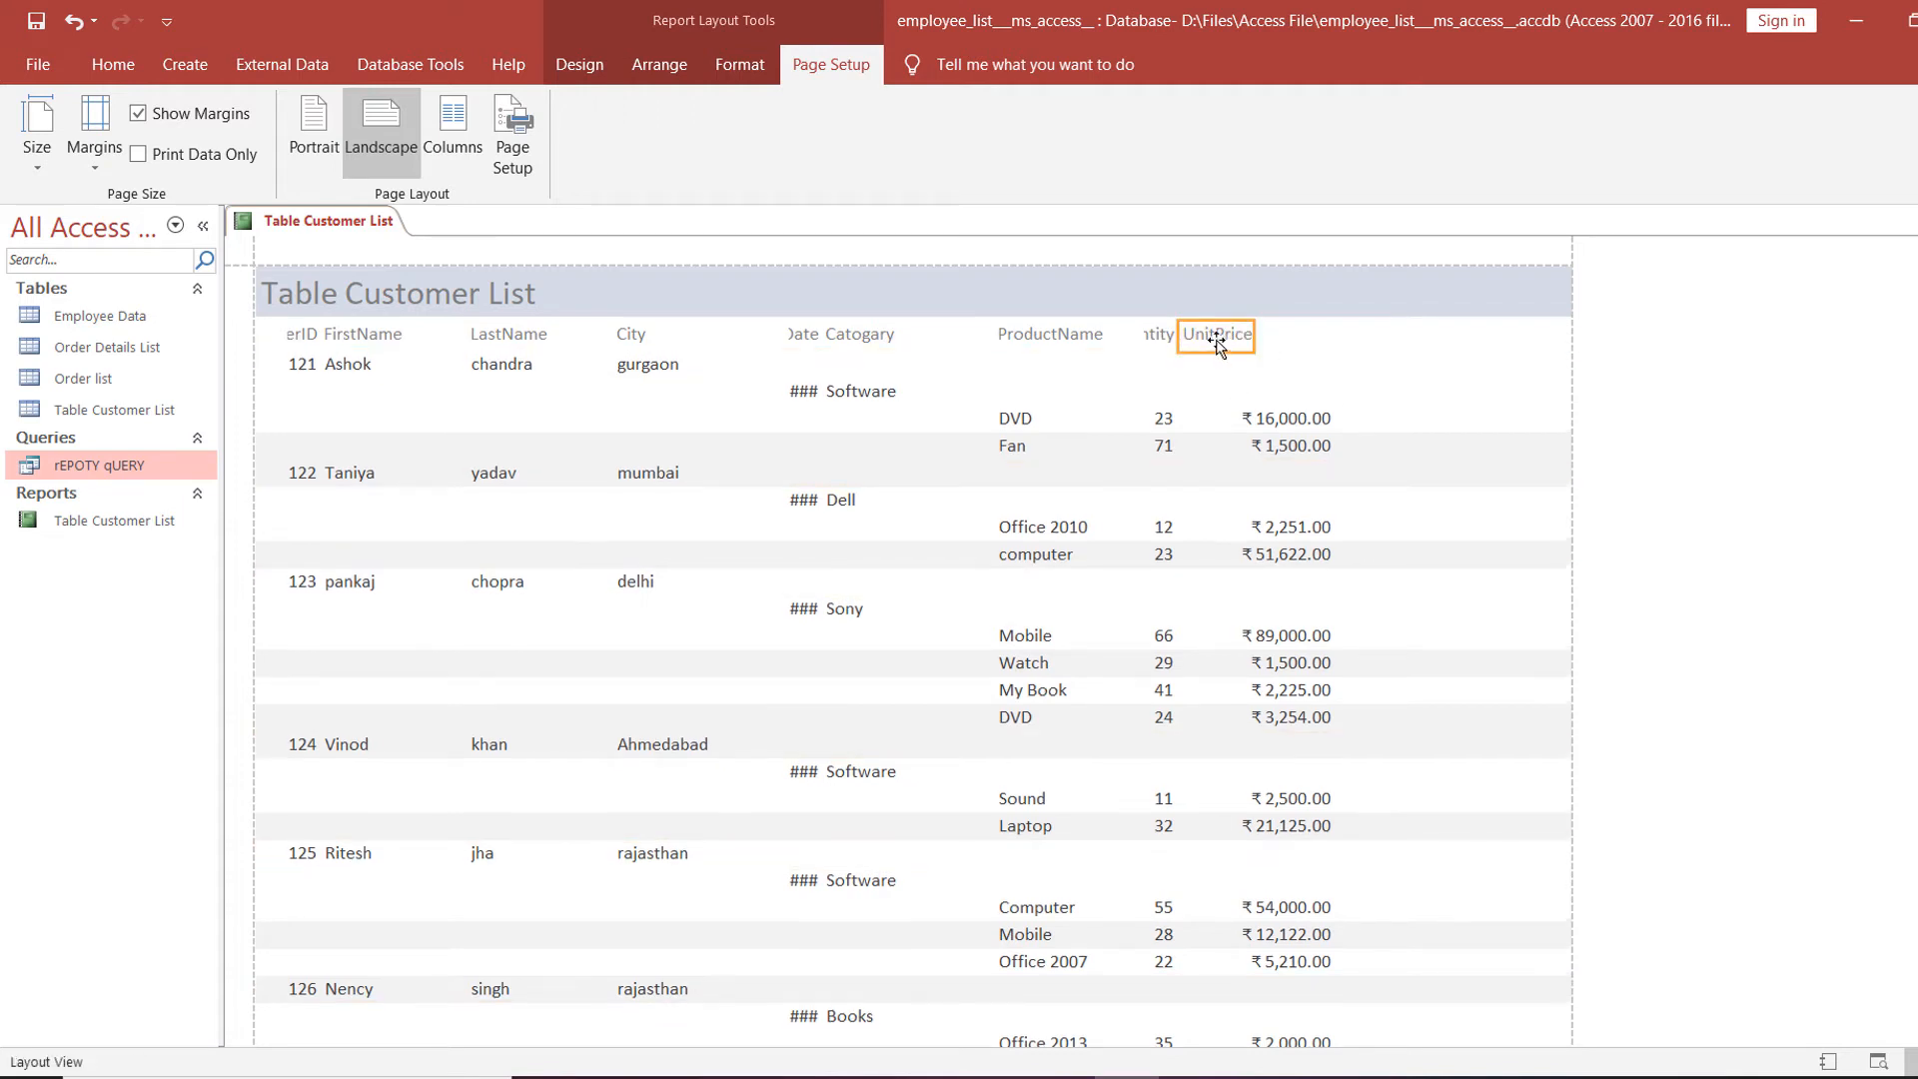
key(ctrl+z)
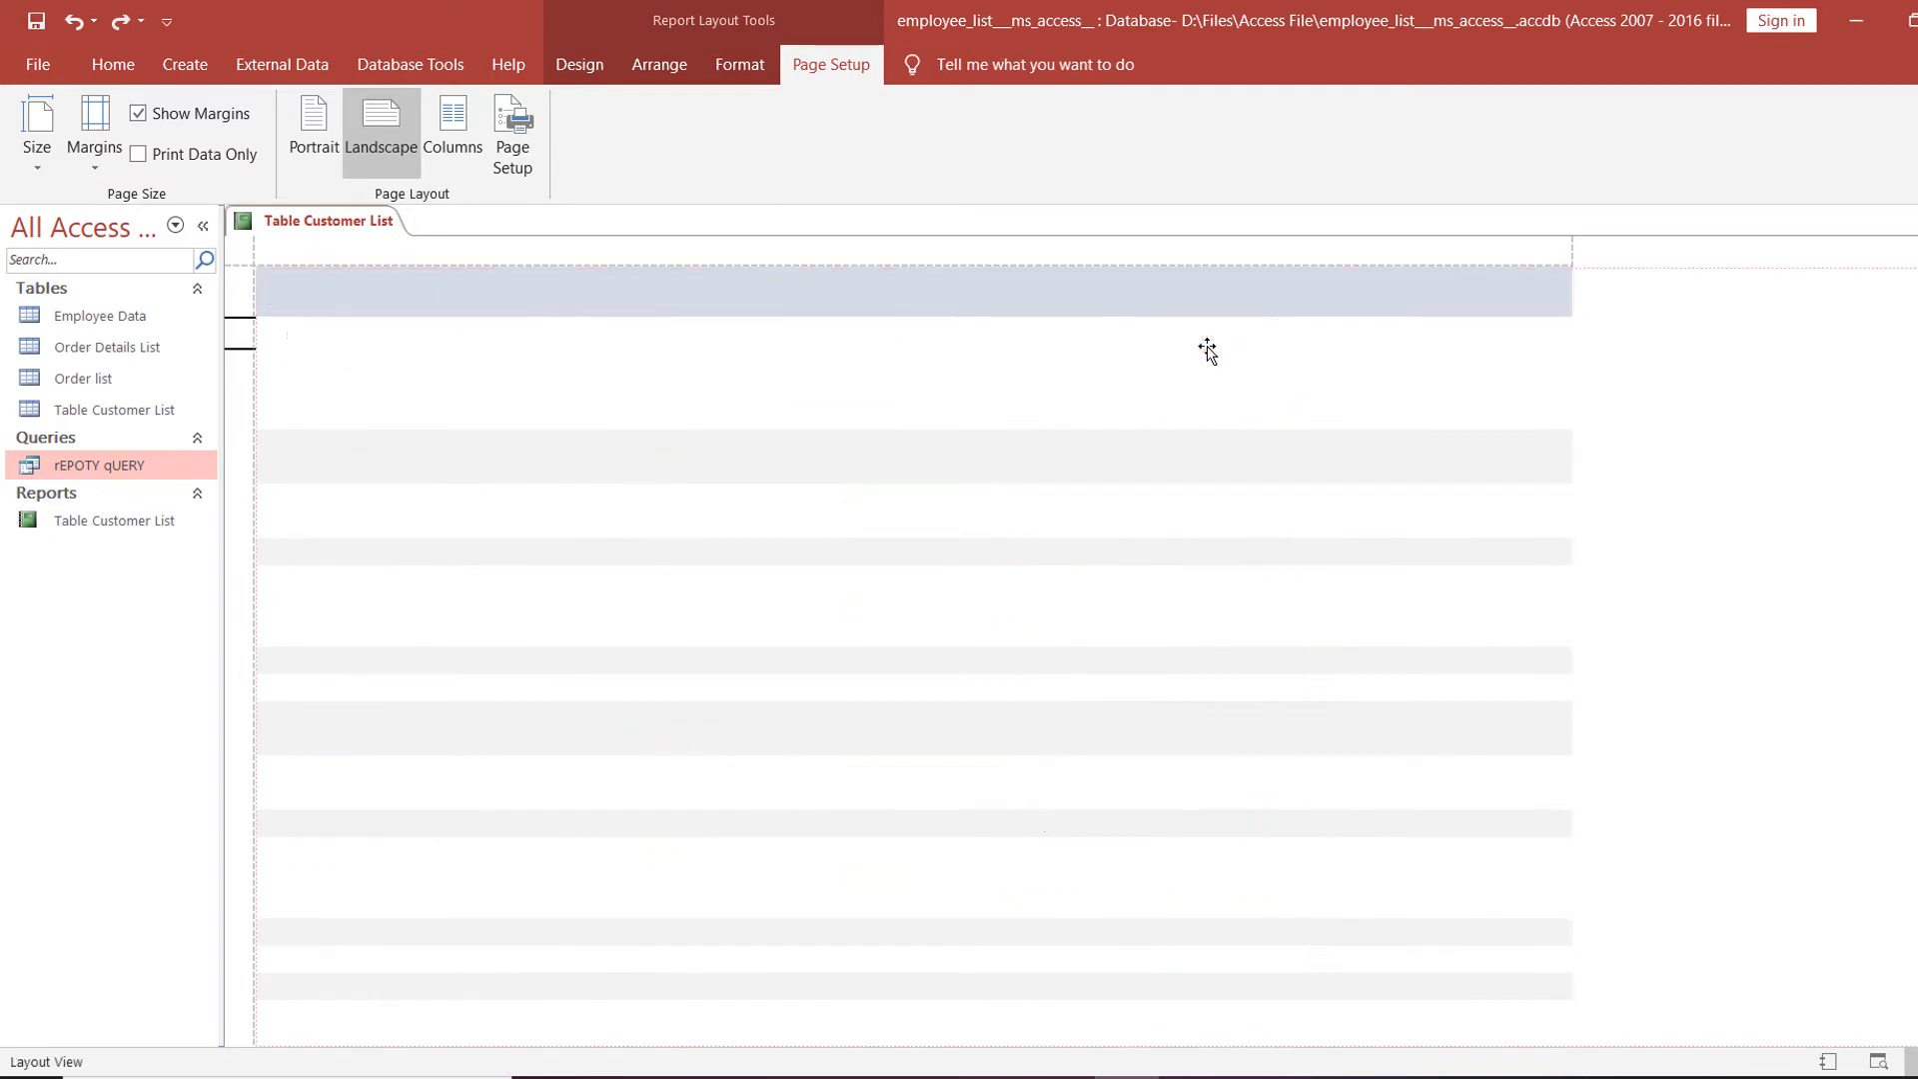
Nudge the UnitPrice heading to the right until it sits above the UnitPrice amounts.
key(Right)
key(Right)
key(Right)
key(Right)
key(Right)
key(Right)
key(Right)
key(Right)
key(Right)
key(Right)
key(Right)
key(Right)
key(Right)
key(Right)
key(Right)
key(Right)
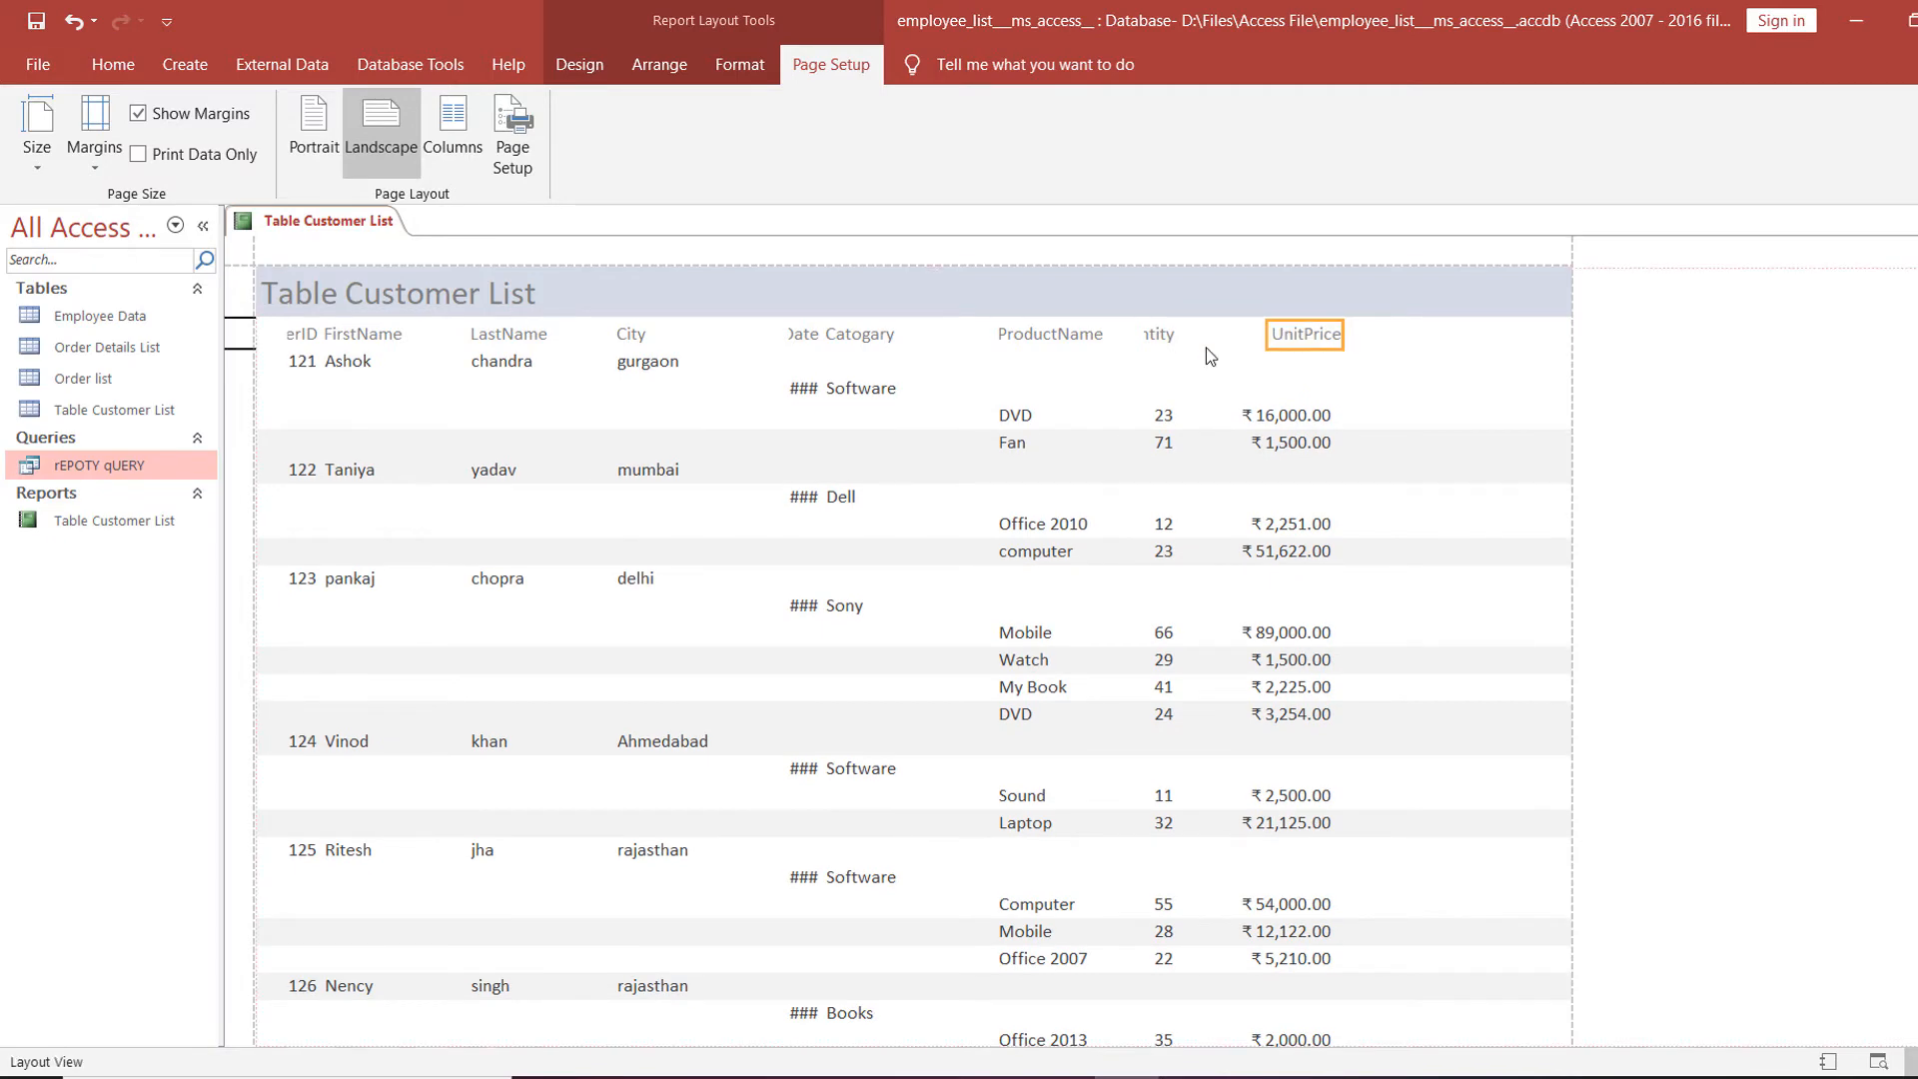
key(Left)
key(Left)
key(Left)
key(Left)
Widen the Quantity heading until its full name fits, and select the Quantity values beneath it.
click(1162, 335)
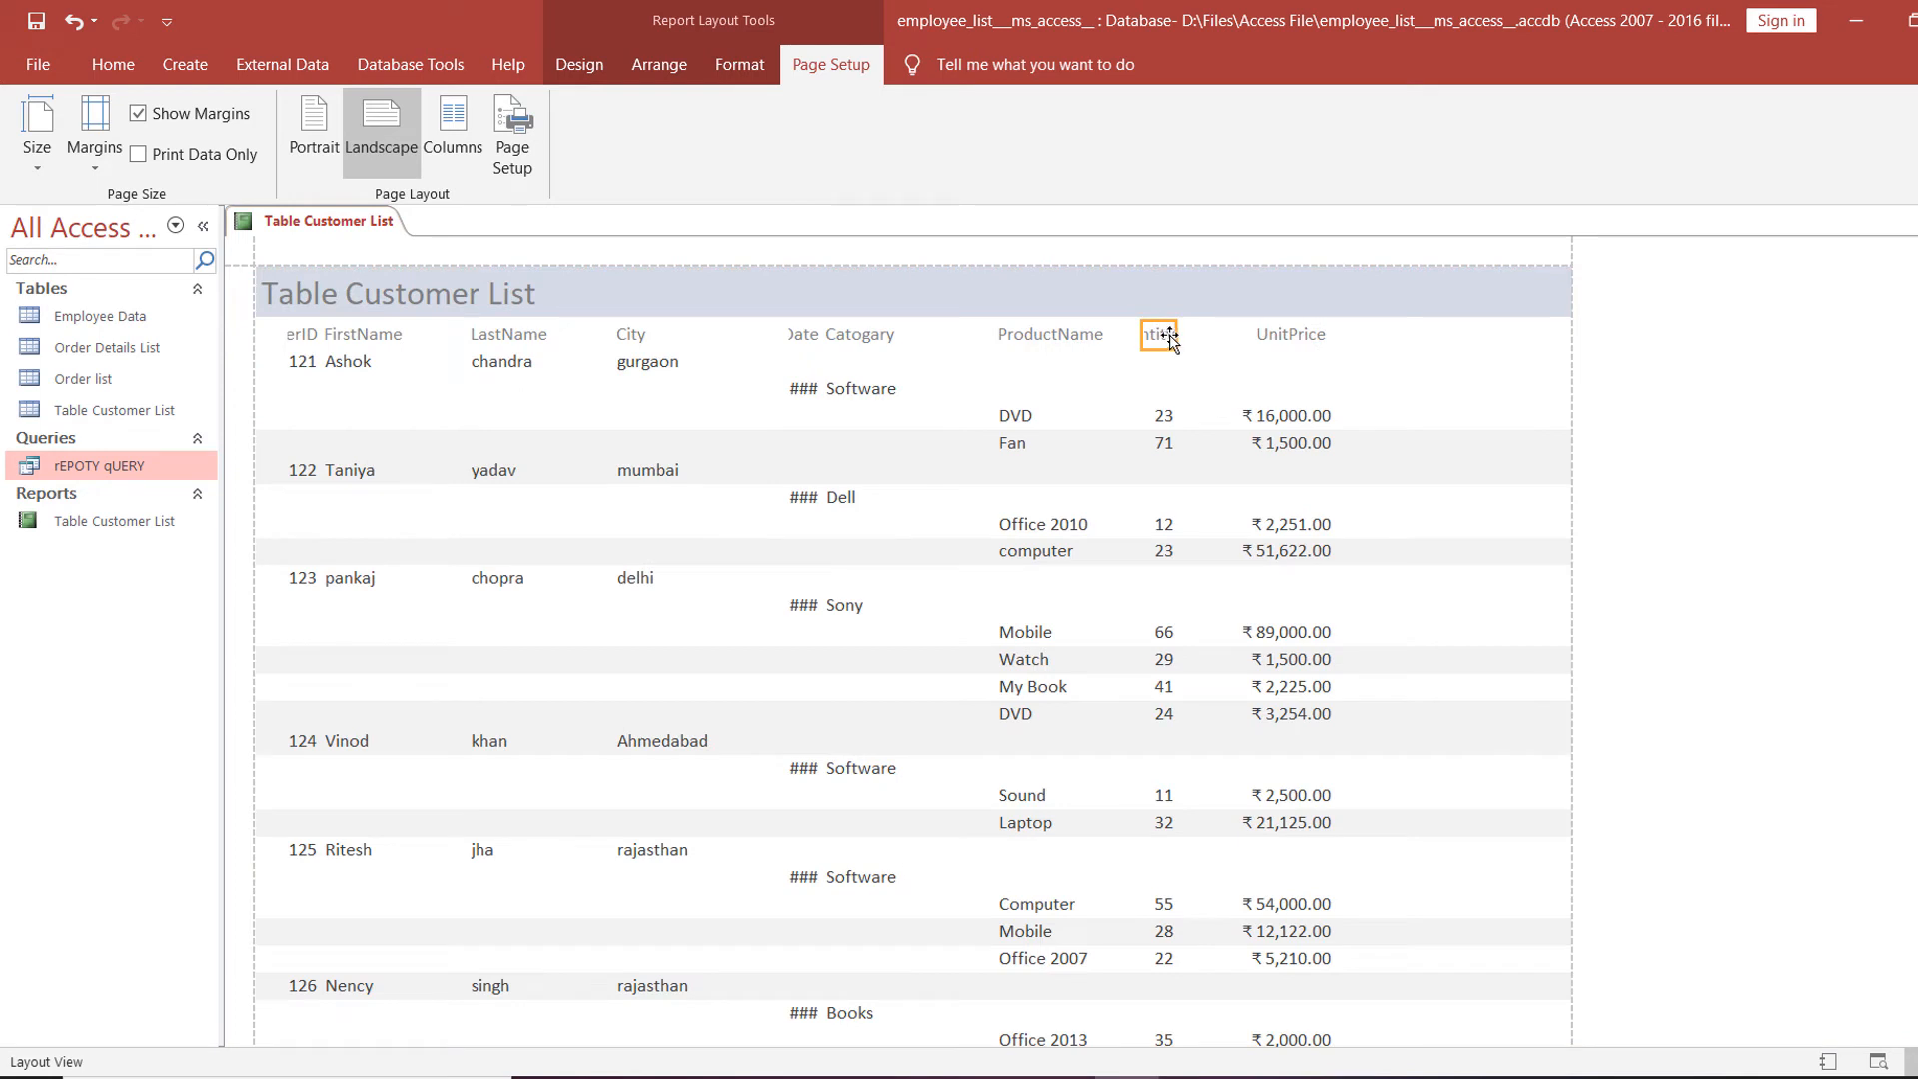
drag(1176, 330, 1221, 328)
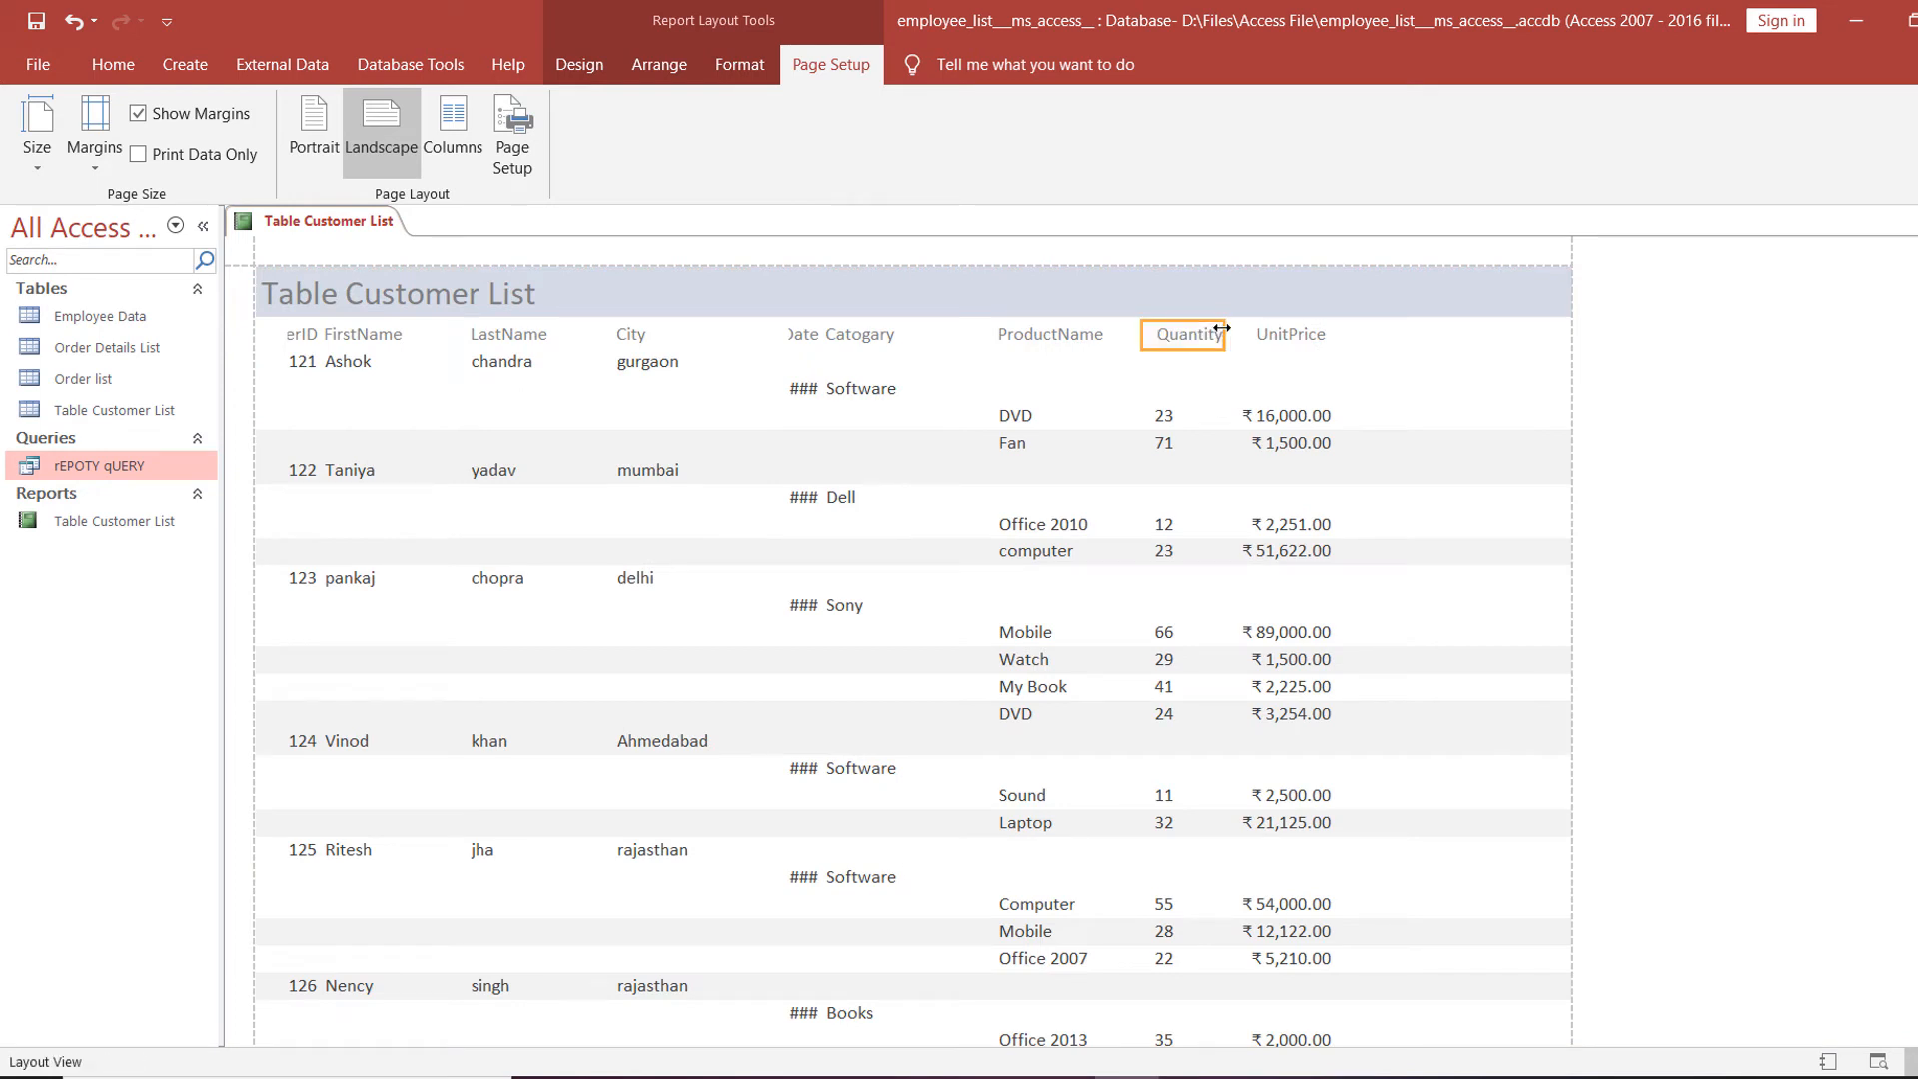
click(1163, 415)
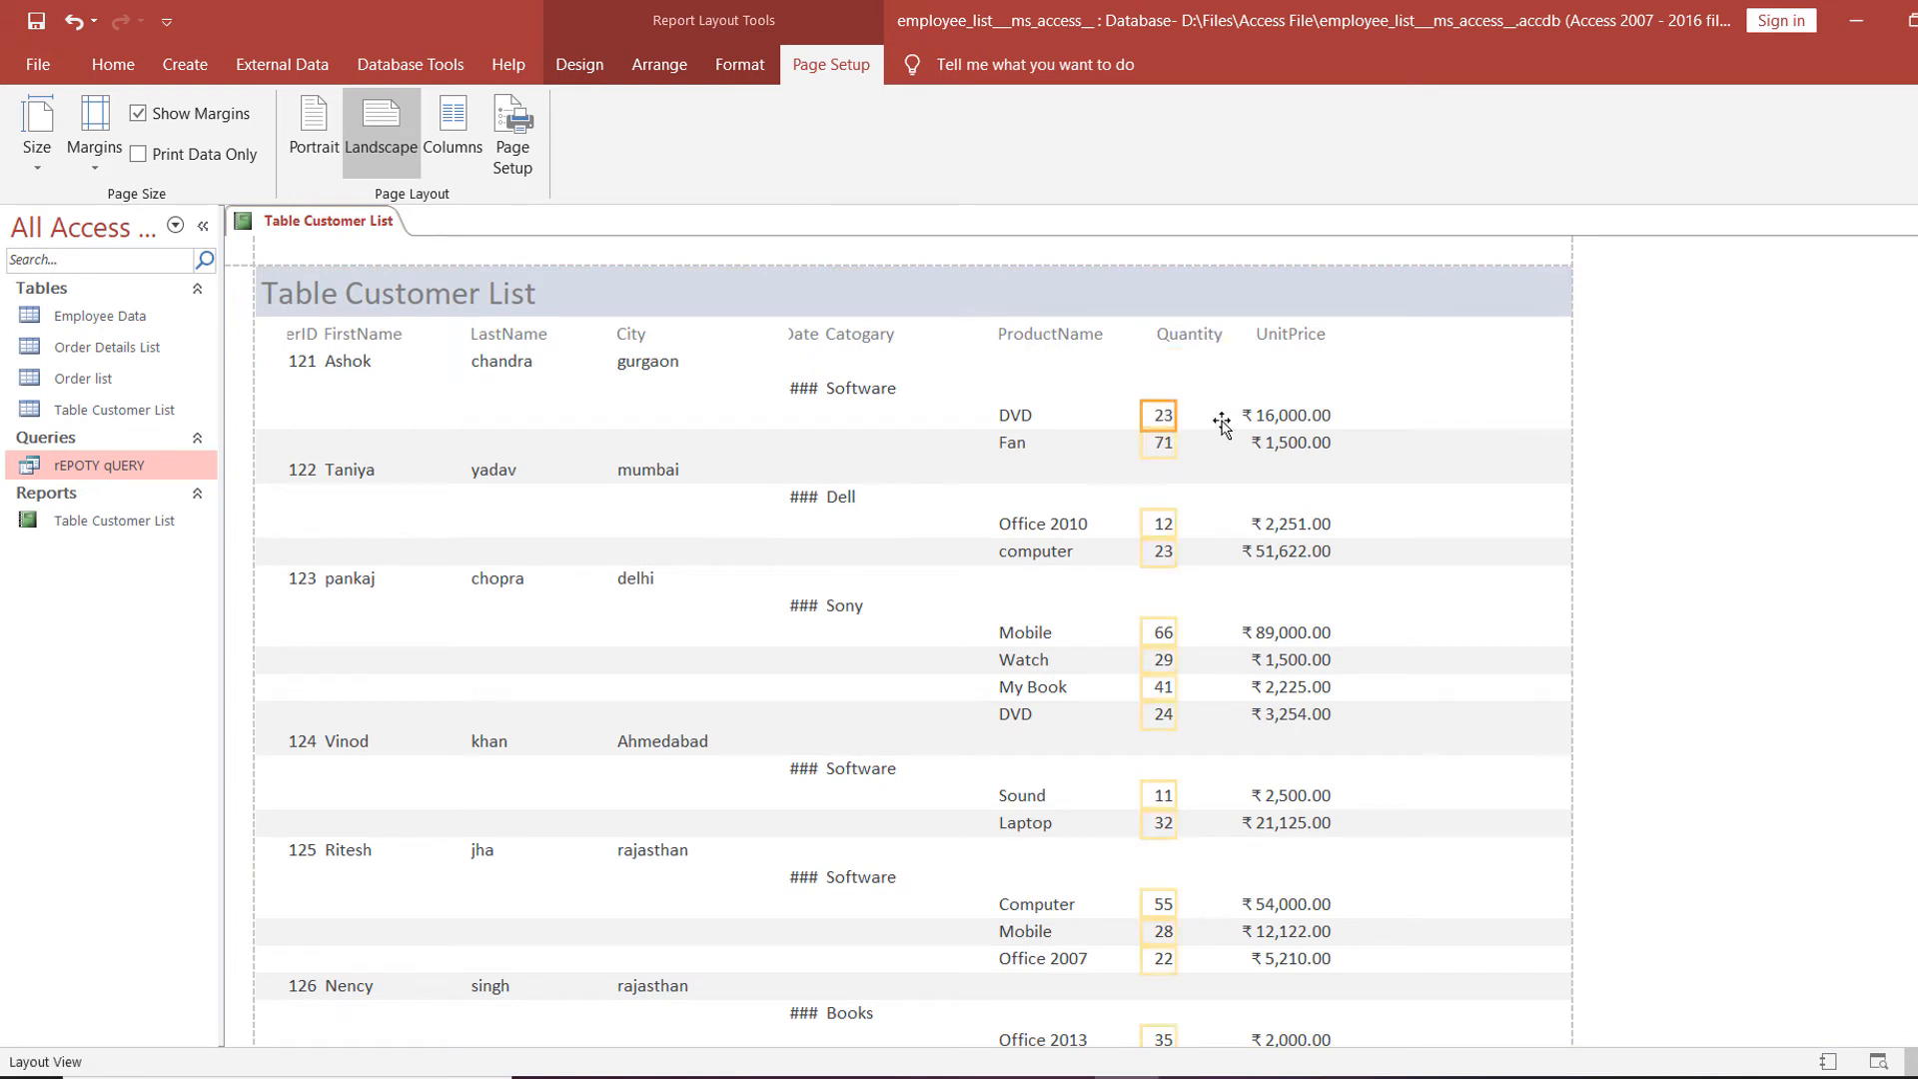
Shift the Quantity values right until they sit beneath their heading, and nudge the ProductName heading to the right.
key(Right)
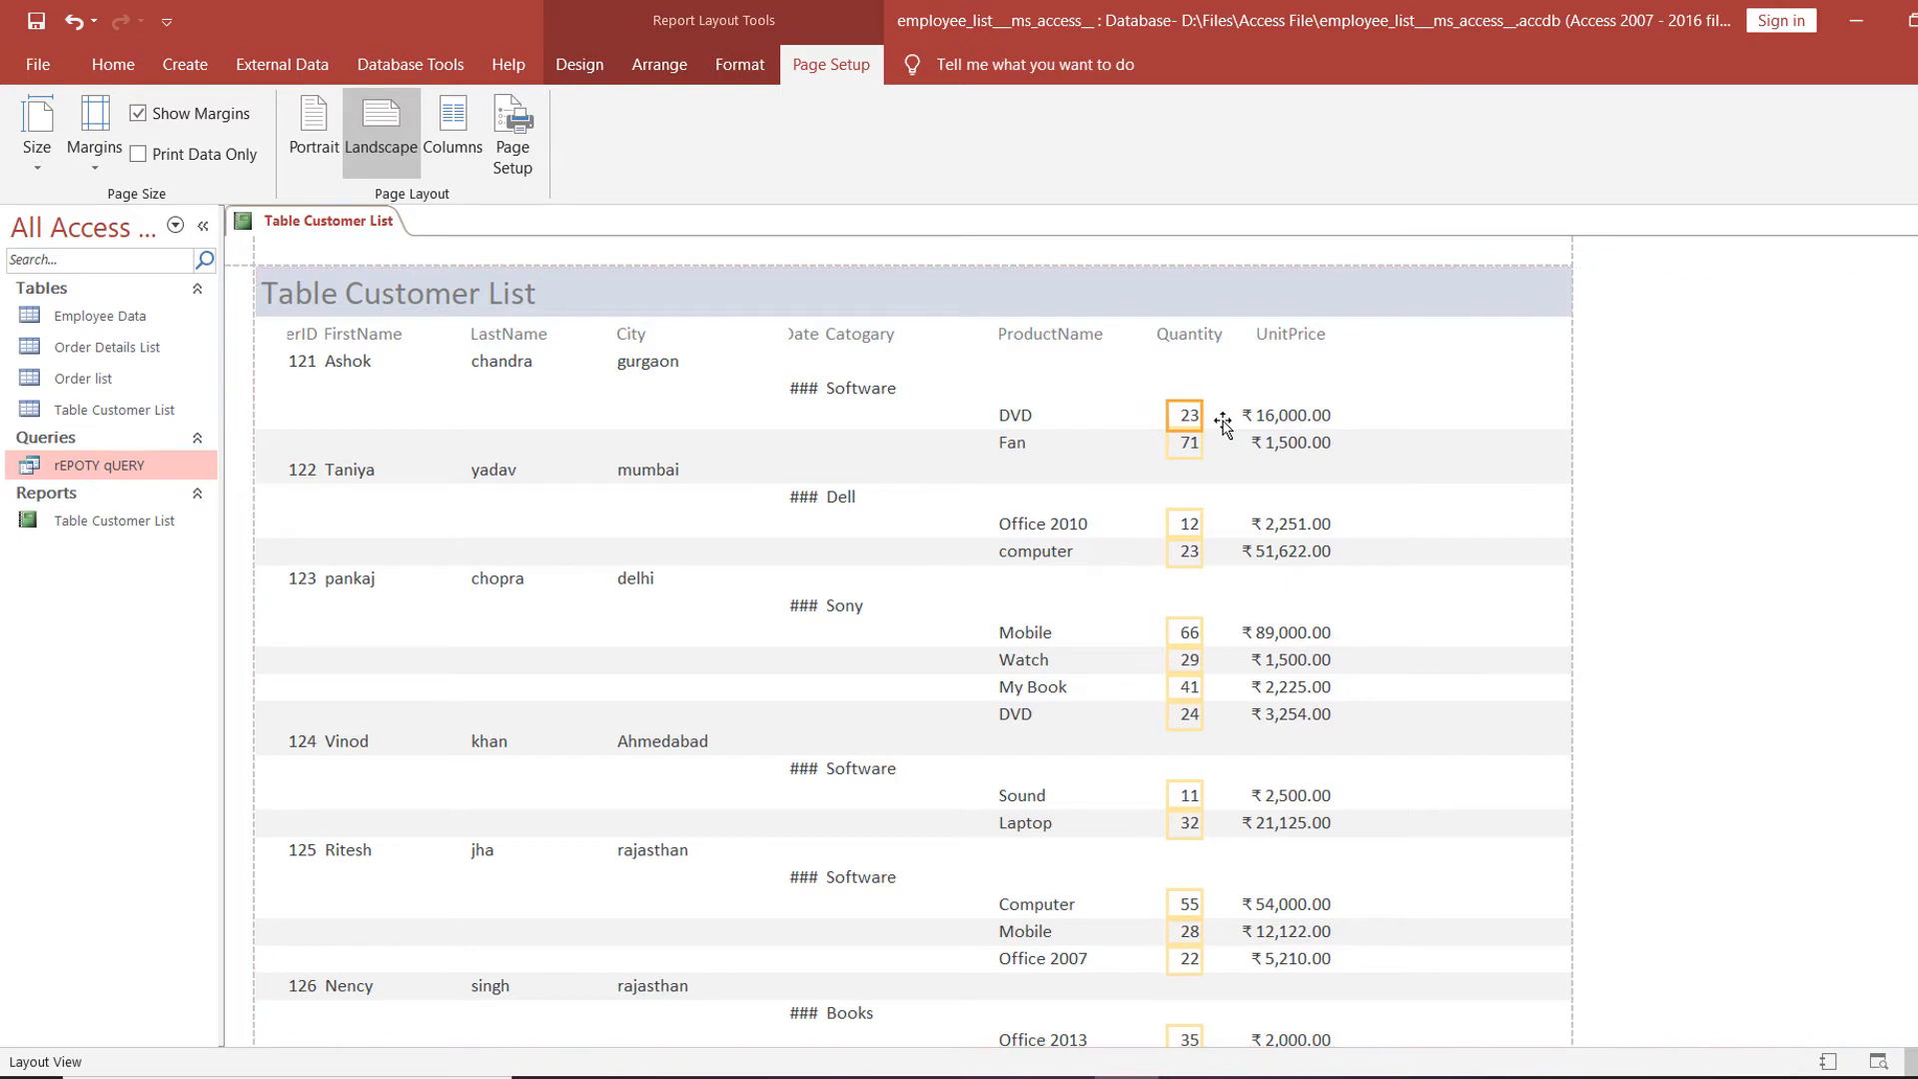
click(1044, 331)
key(Right)
click(1044, 337)
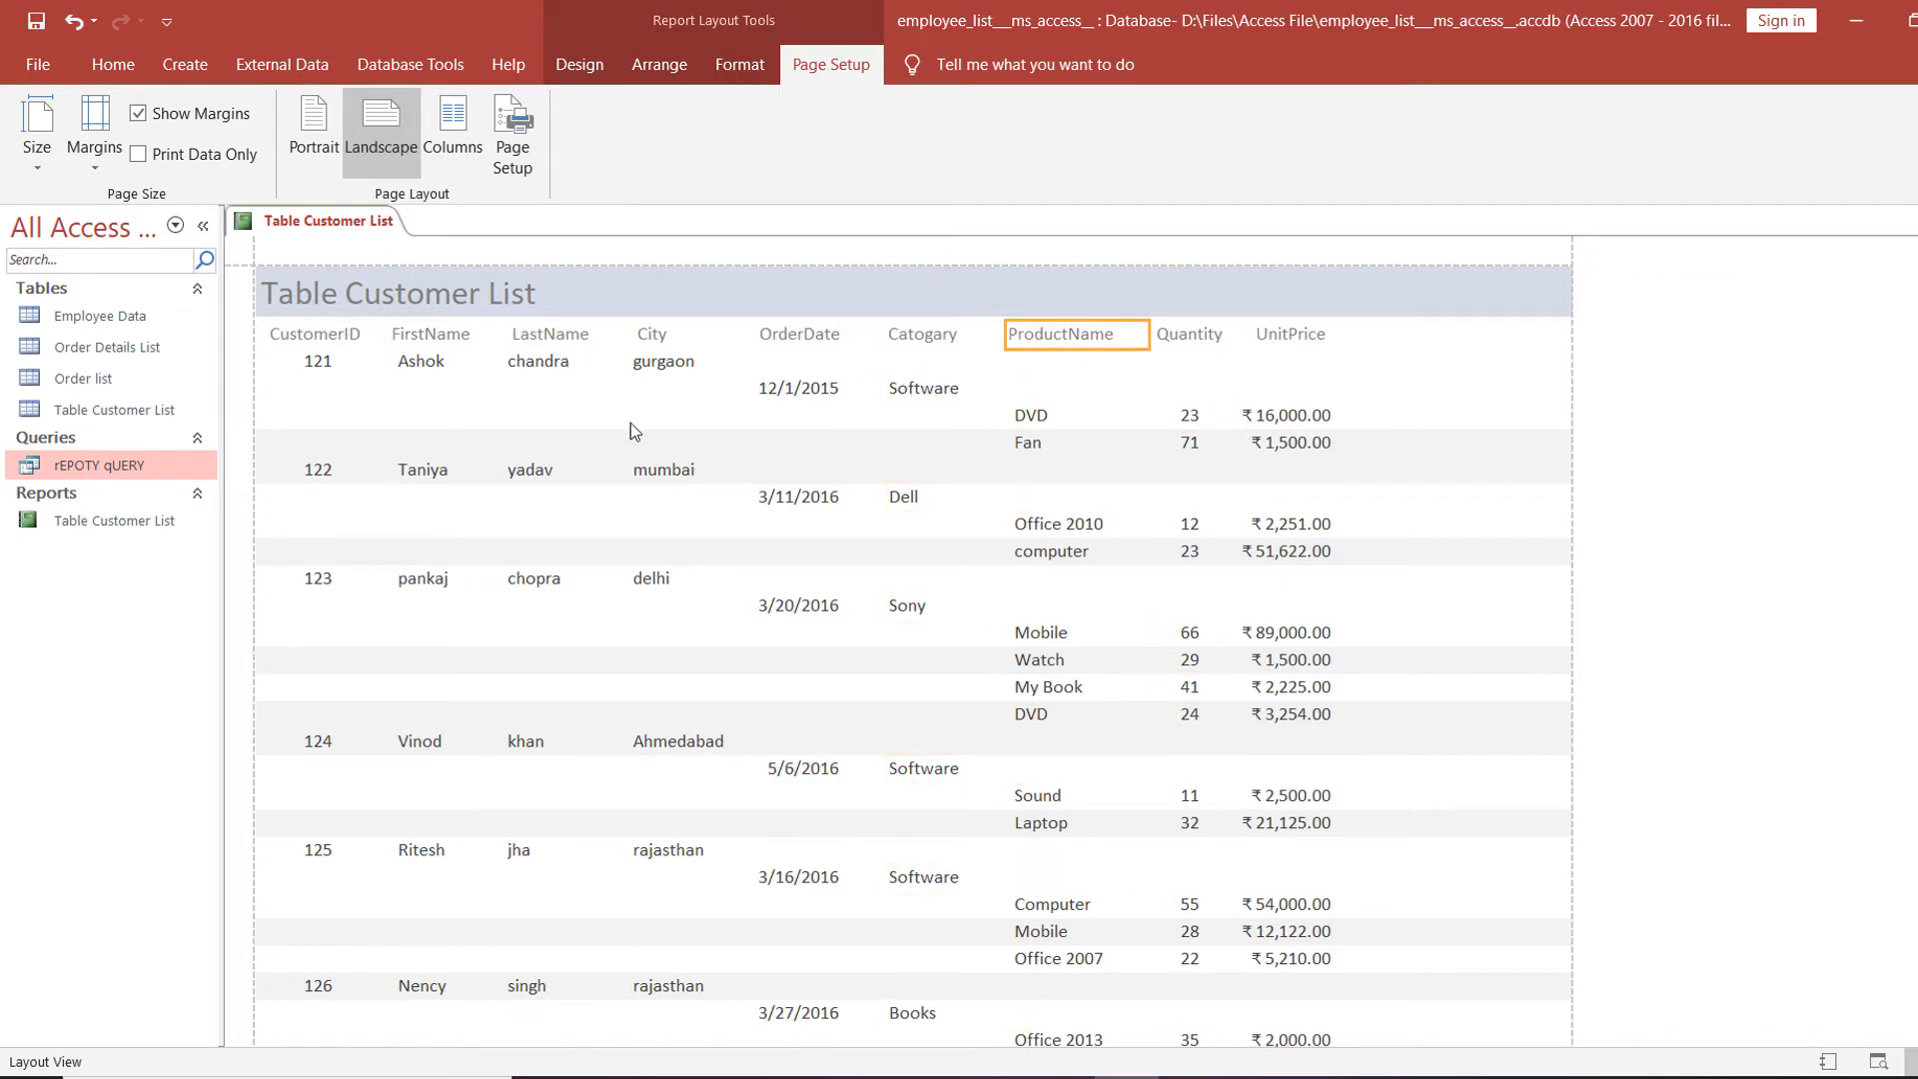
click(1406, 346)
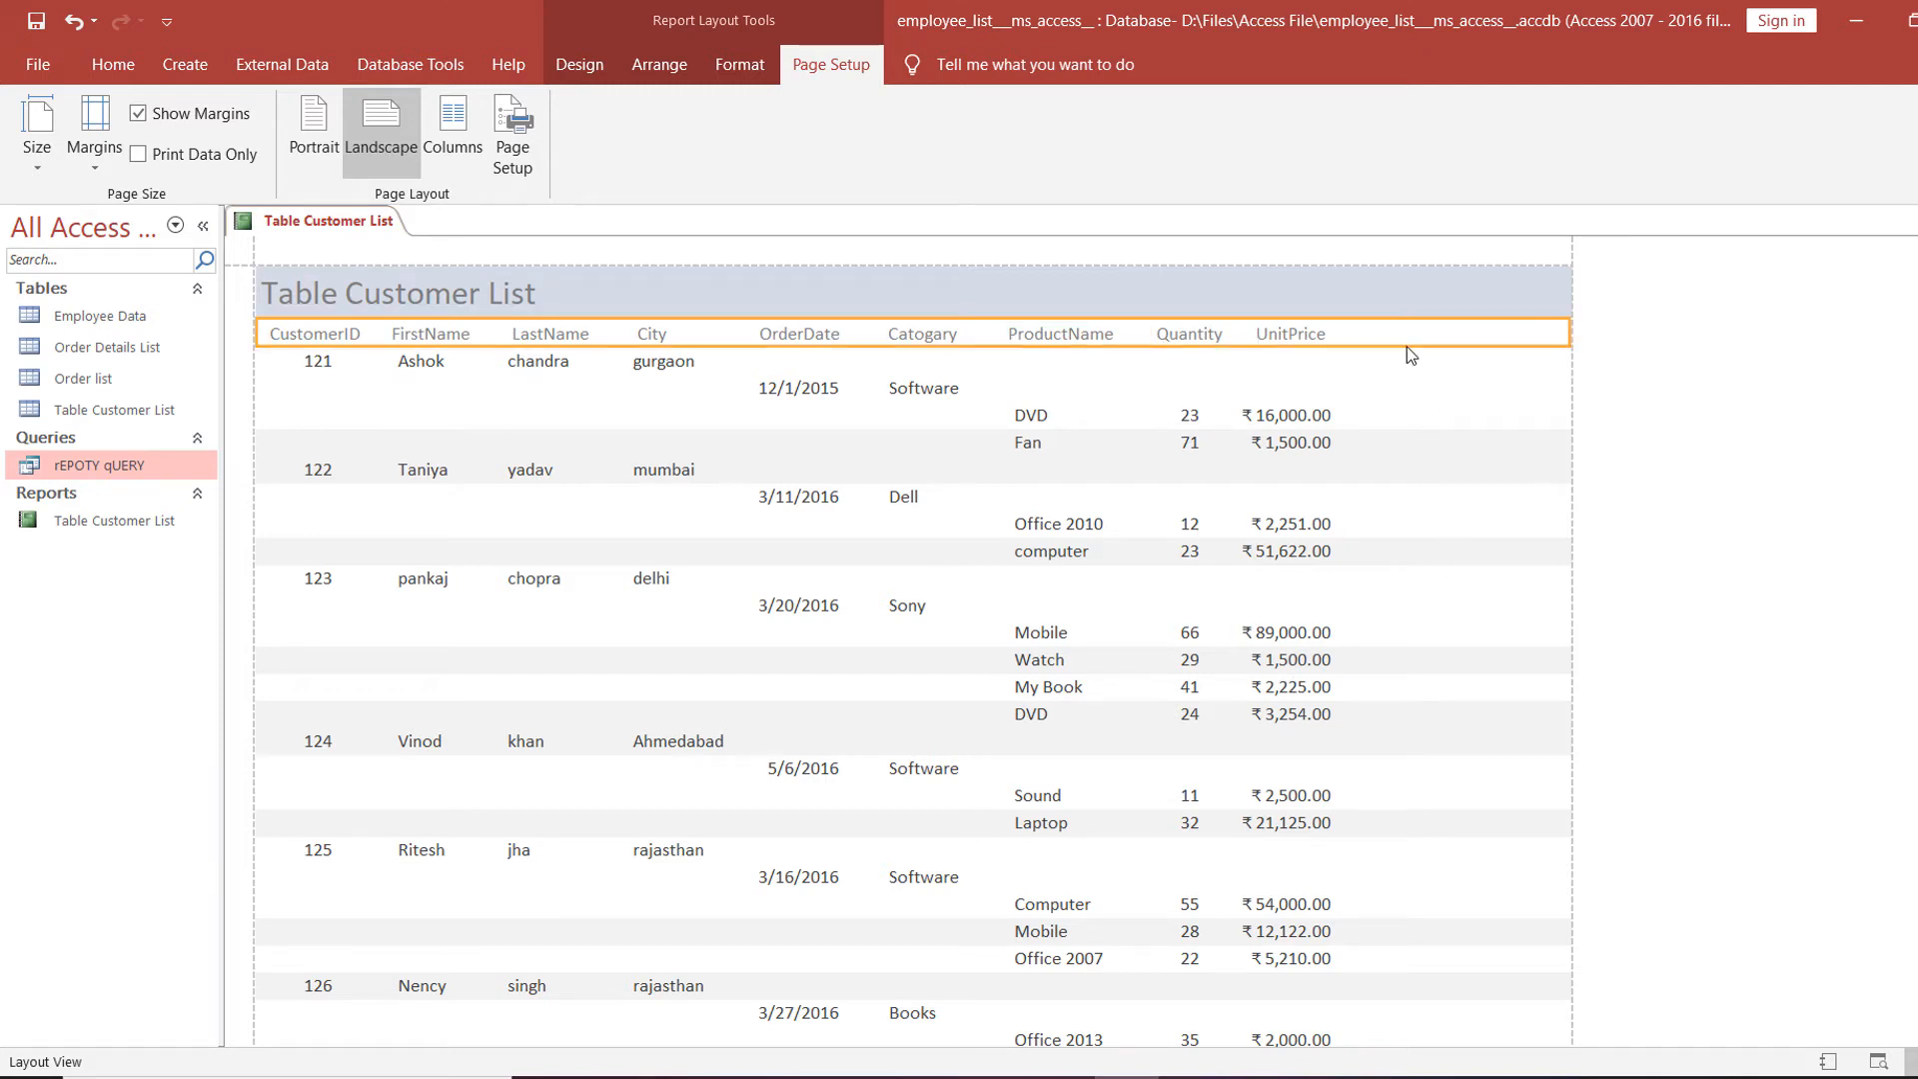
click(1438, 395)
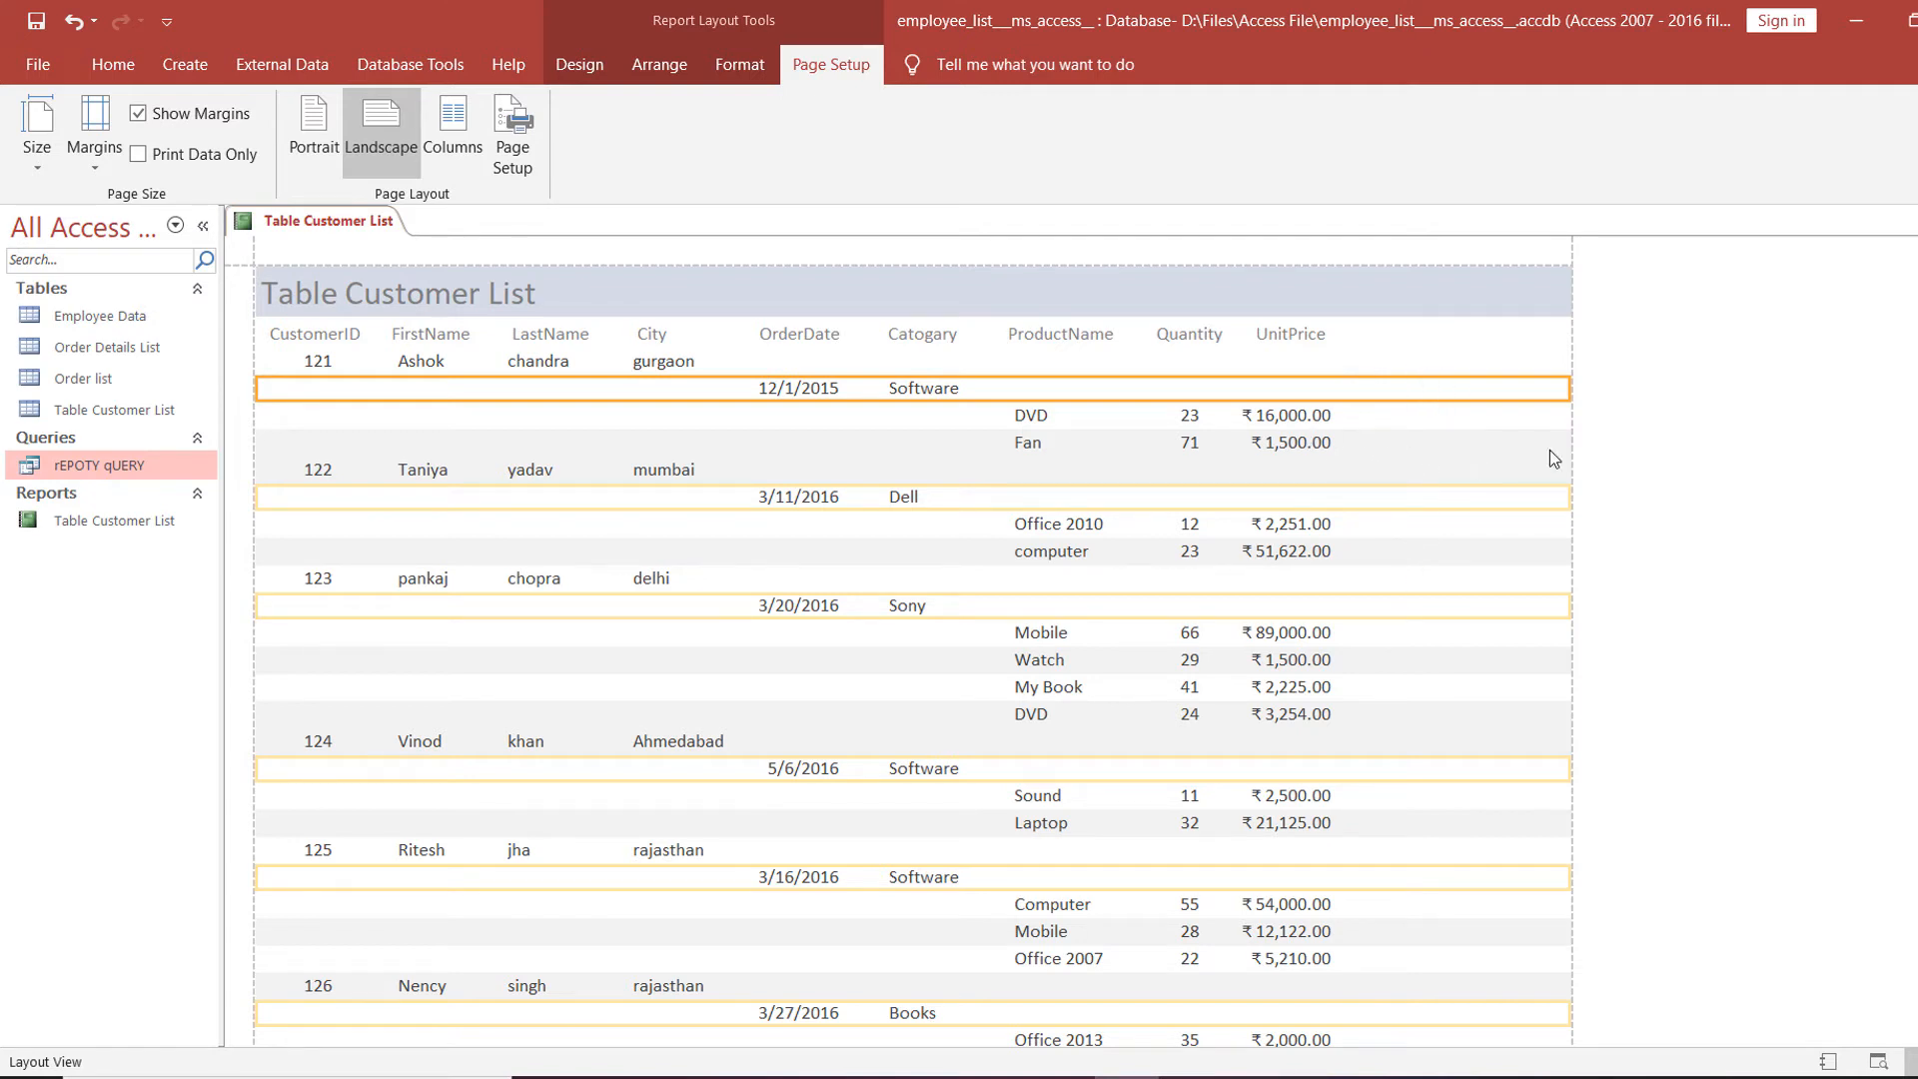
Add the existing TotalPrice field to the Table Customer List report from the list of available fields.
click(566, 66)
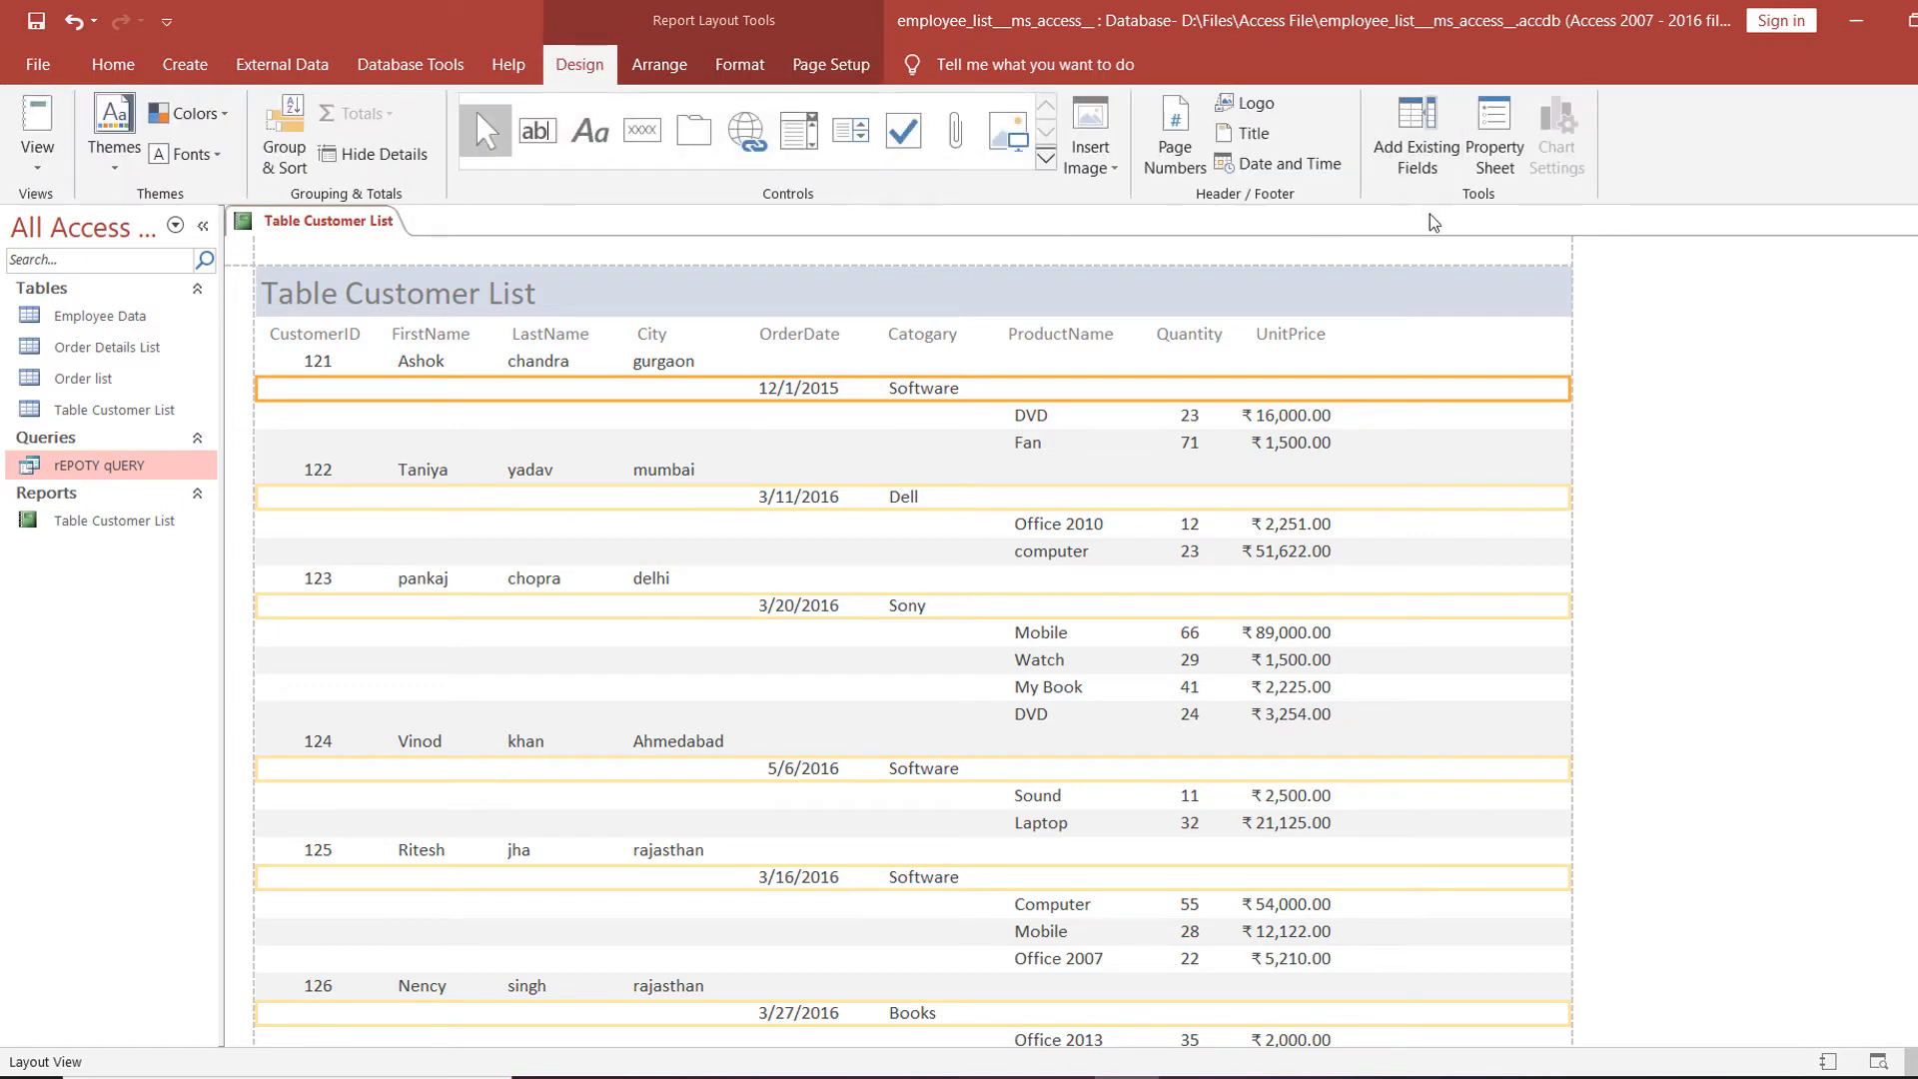
click(1428, 150)
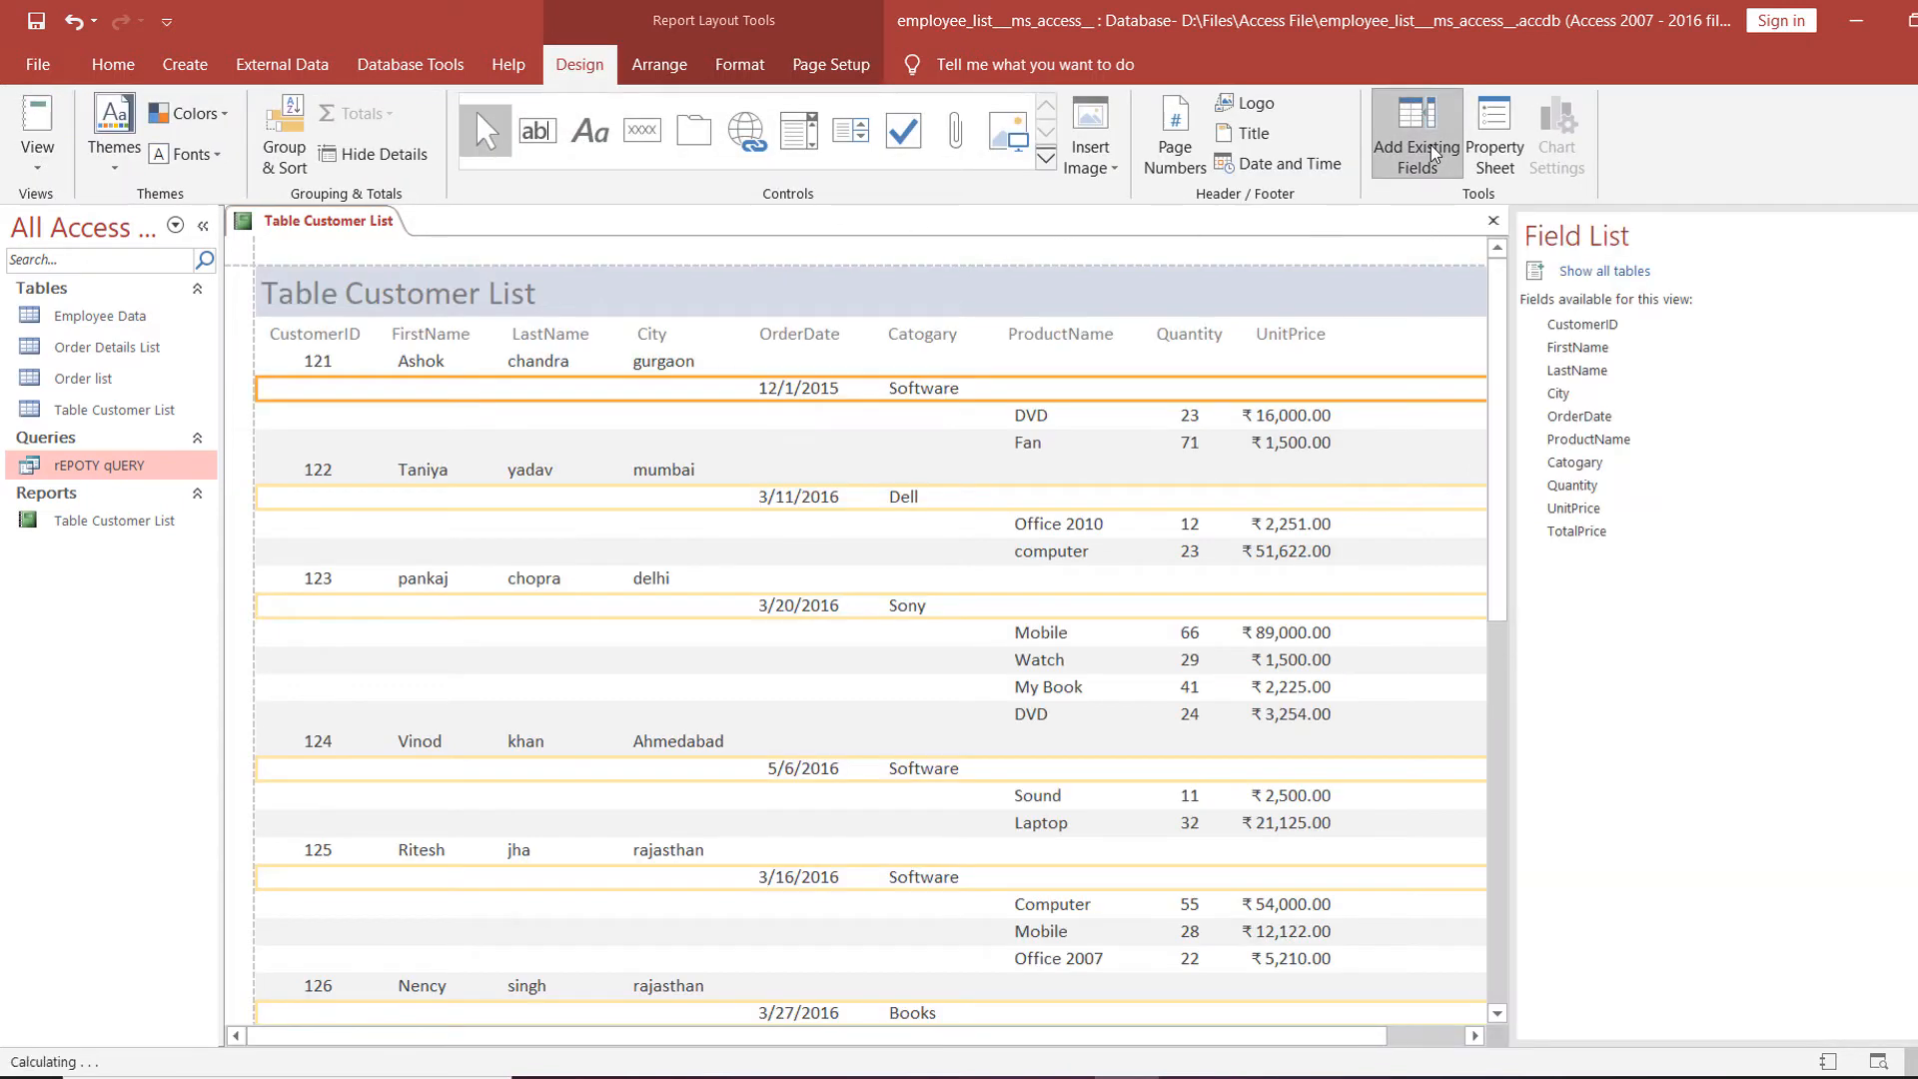
click(1588, 535)
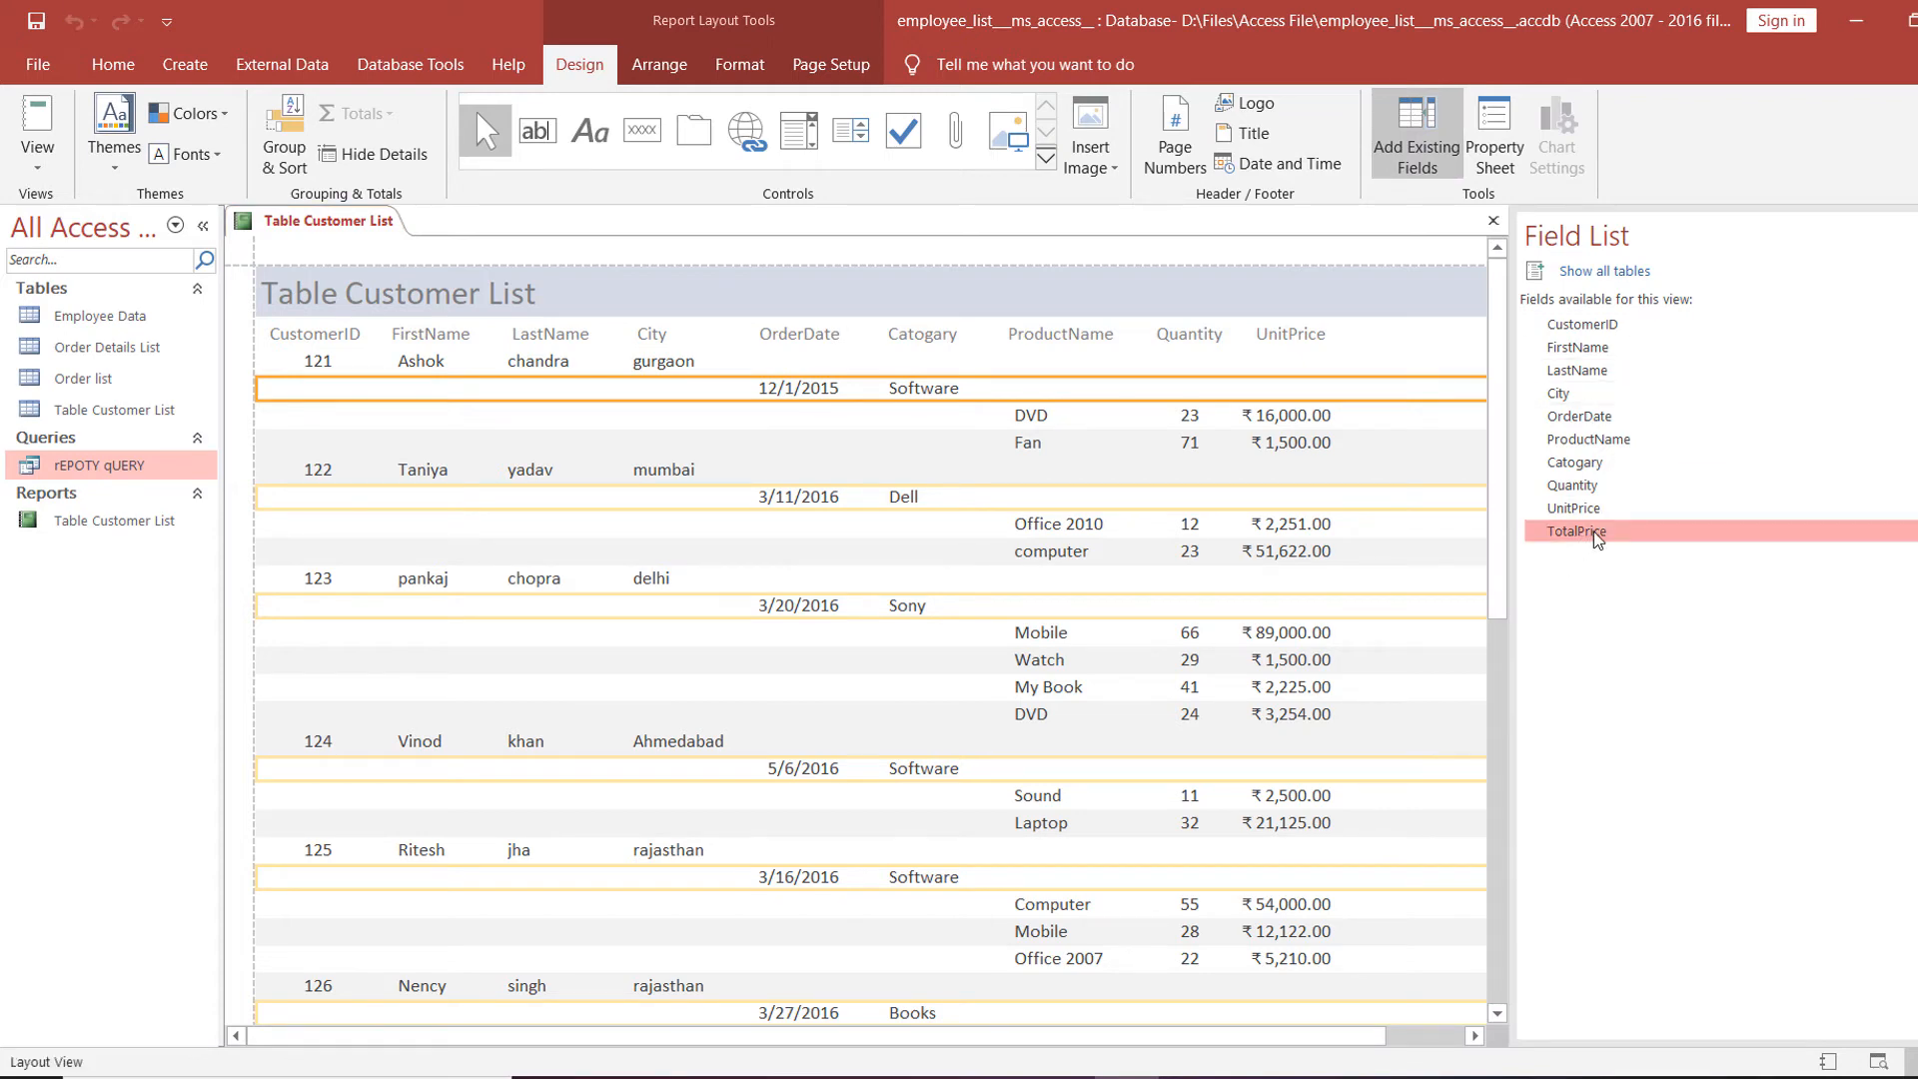
drag(1595, 539, 1400, 332)
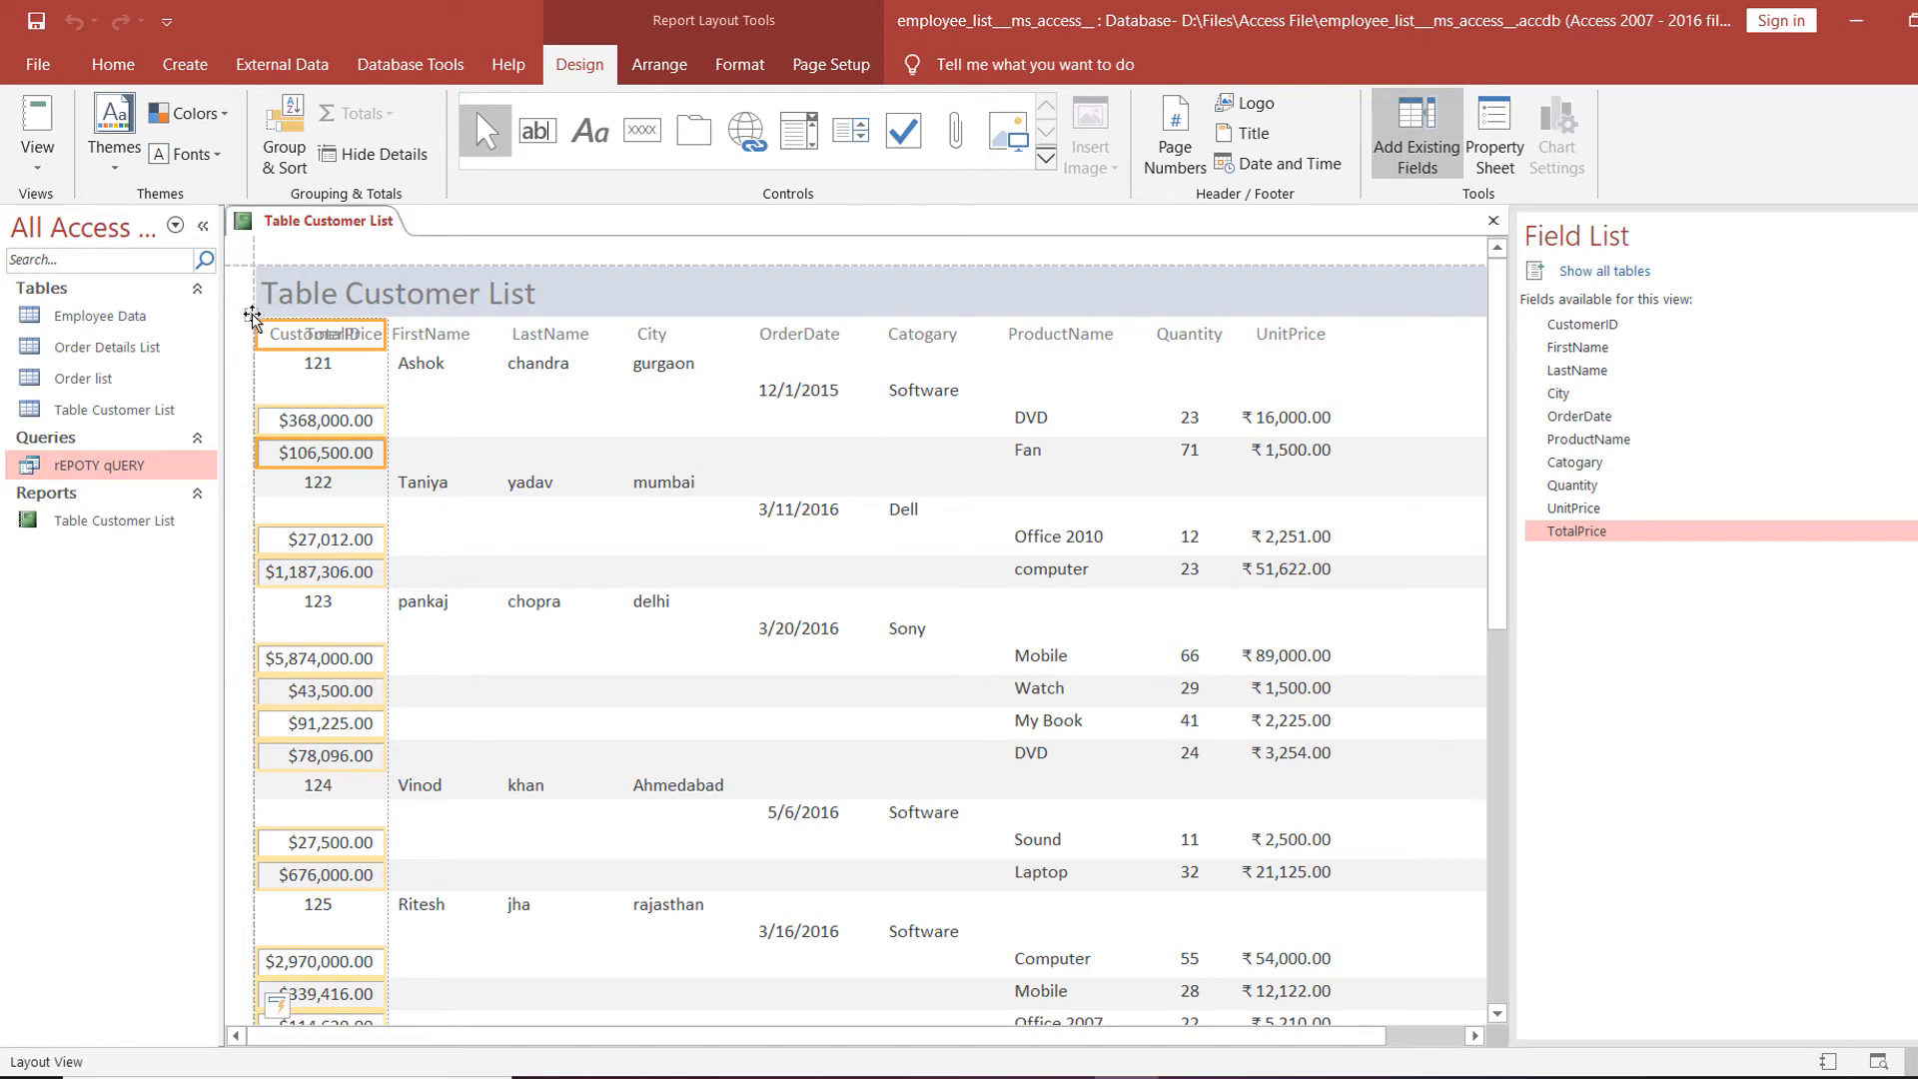
Move the TotalPrice column to just right of UnitPrice, close the Field List, and shift the column slightly left.
drag(252, 318, 1369, 355)
scroll(1429, 566, up, 5)
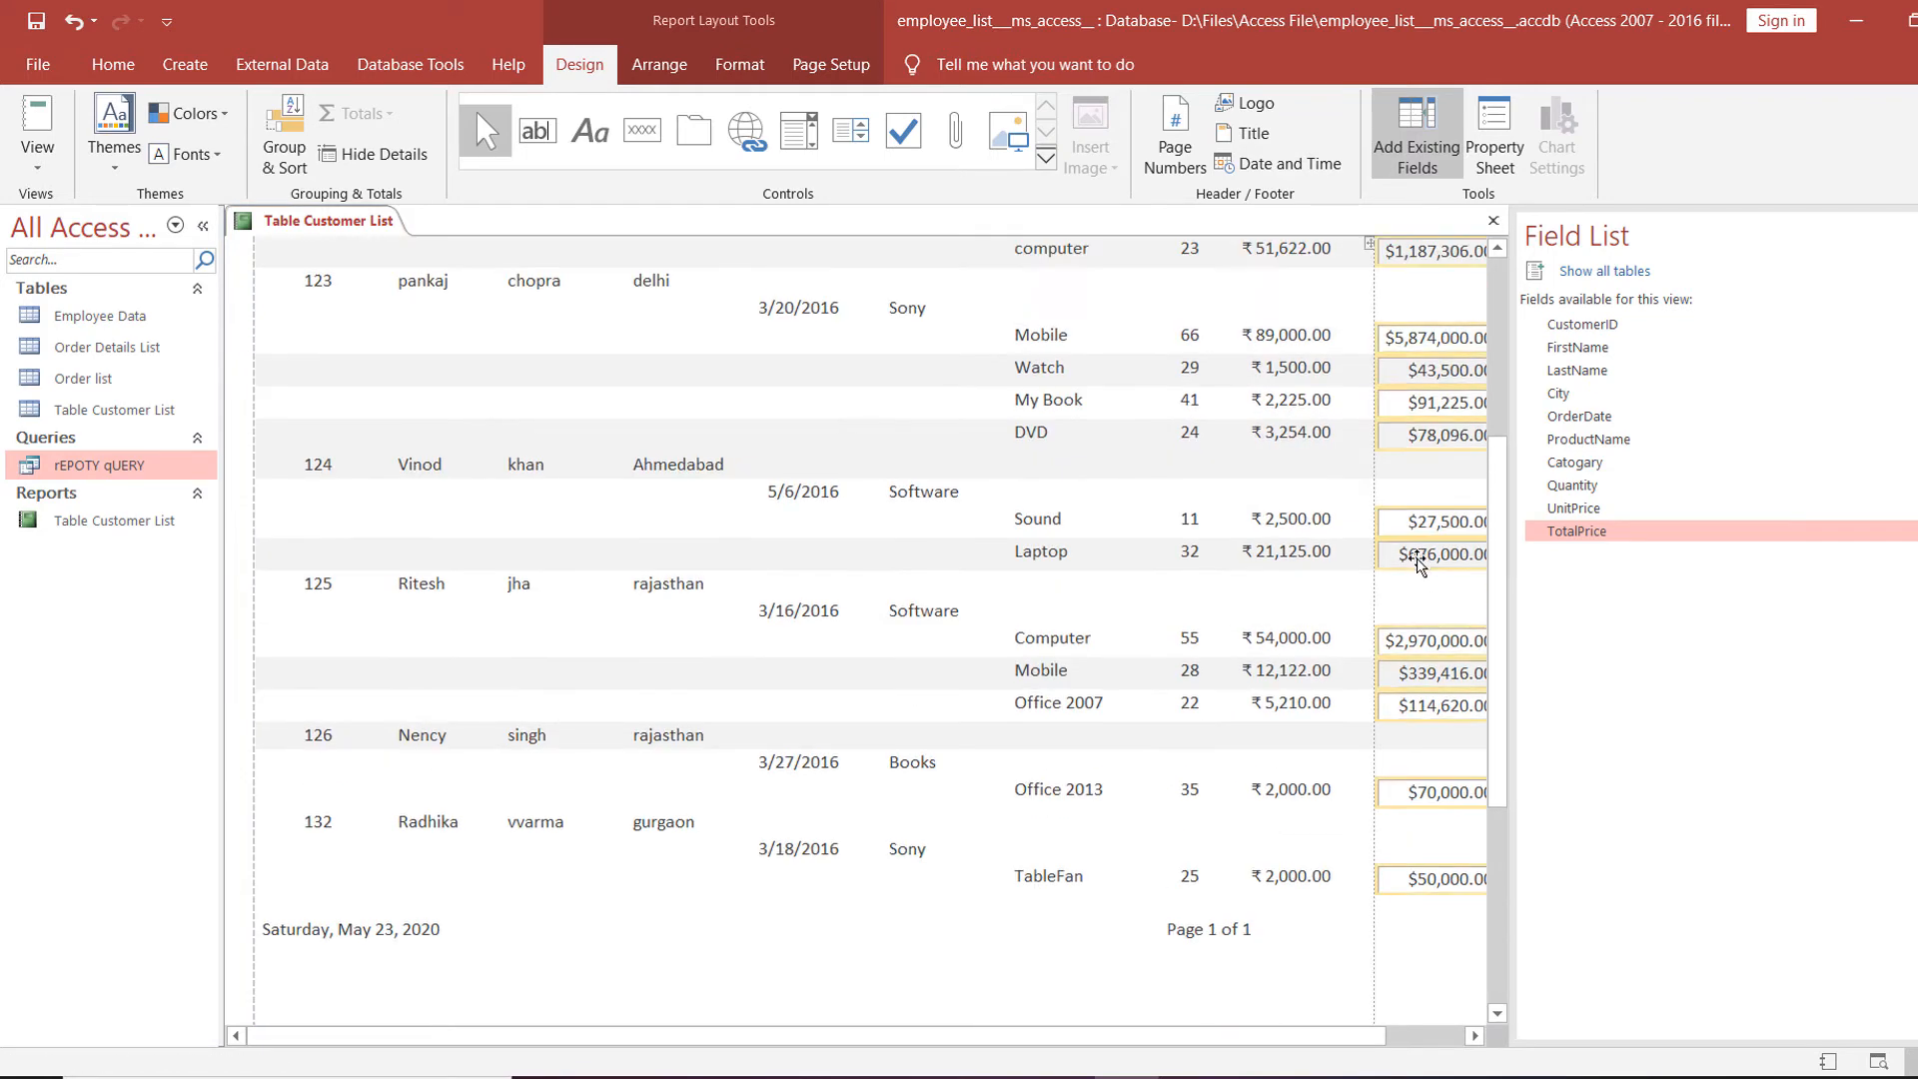
scroll(1420, 565, up, 3)
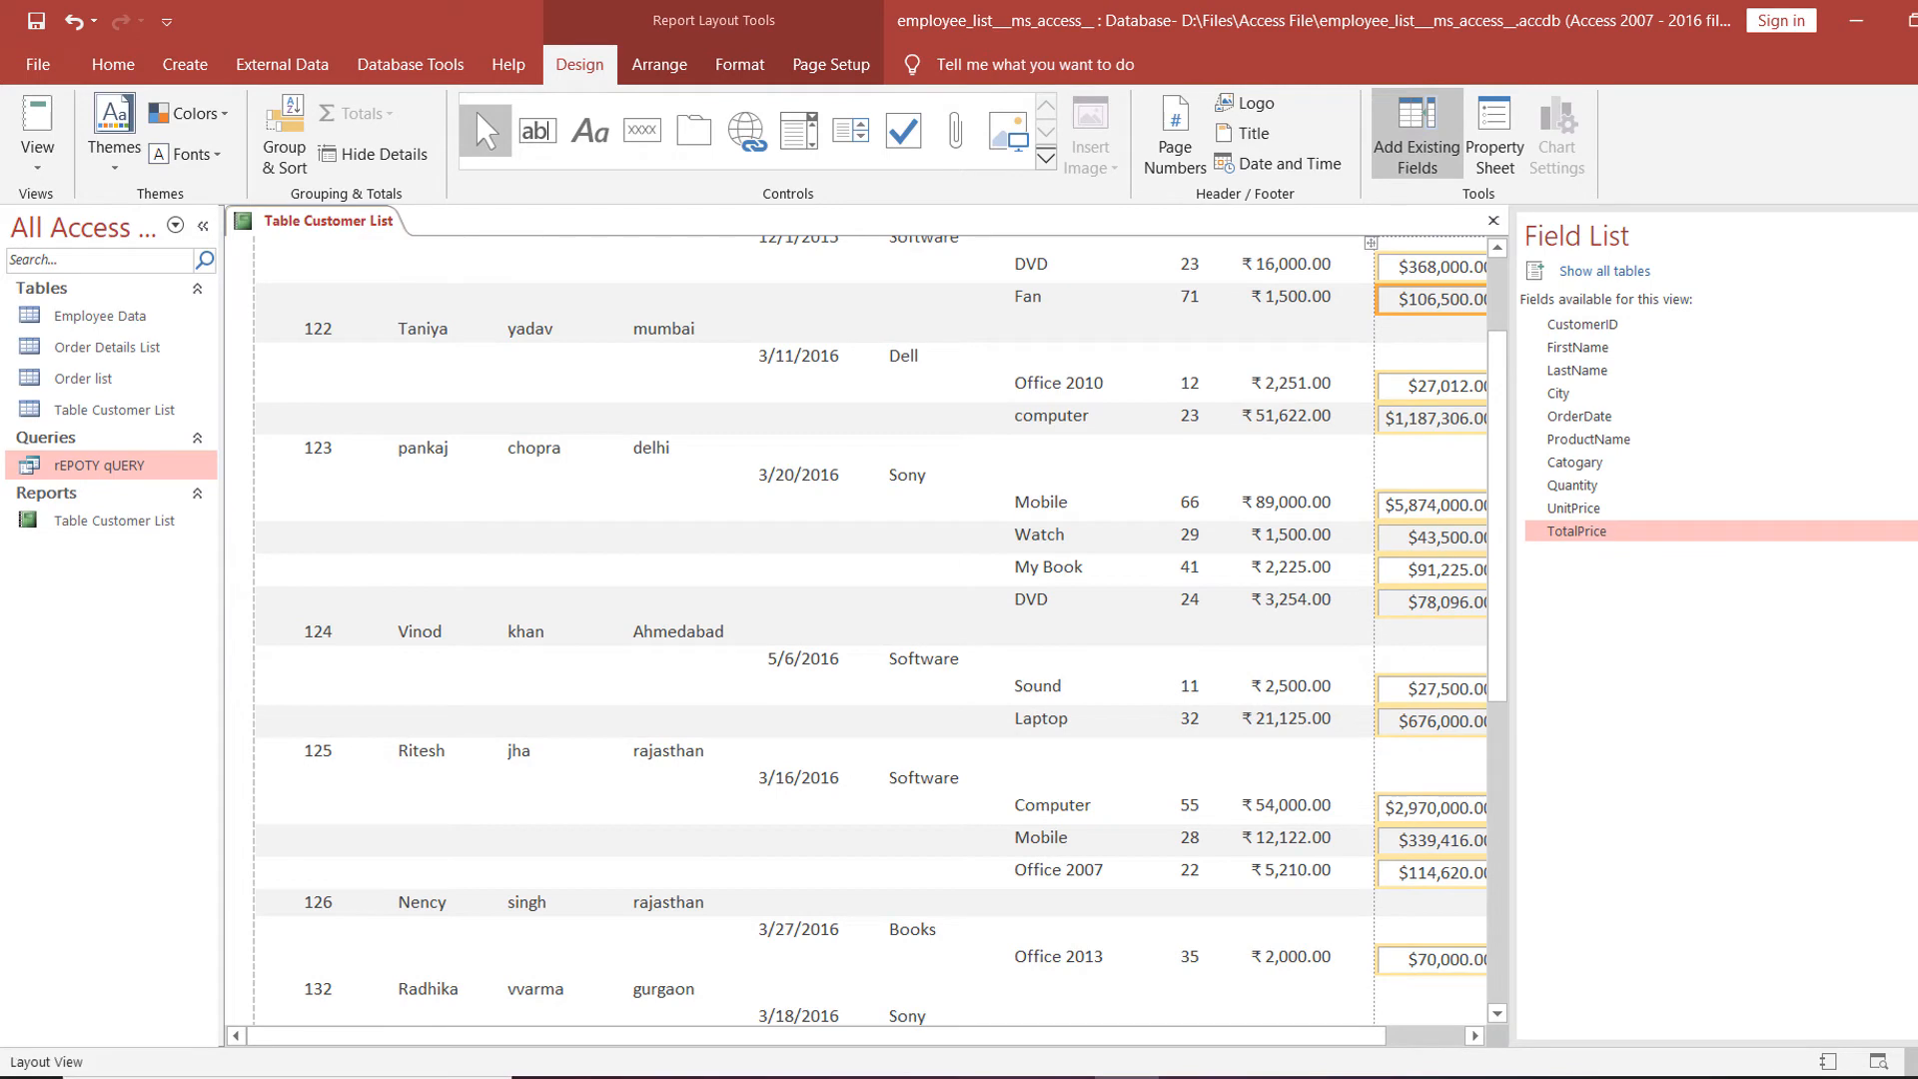
click(1915, 236)
scroll(1541, 447, up, 3)
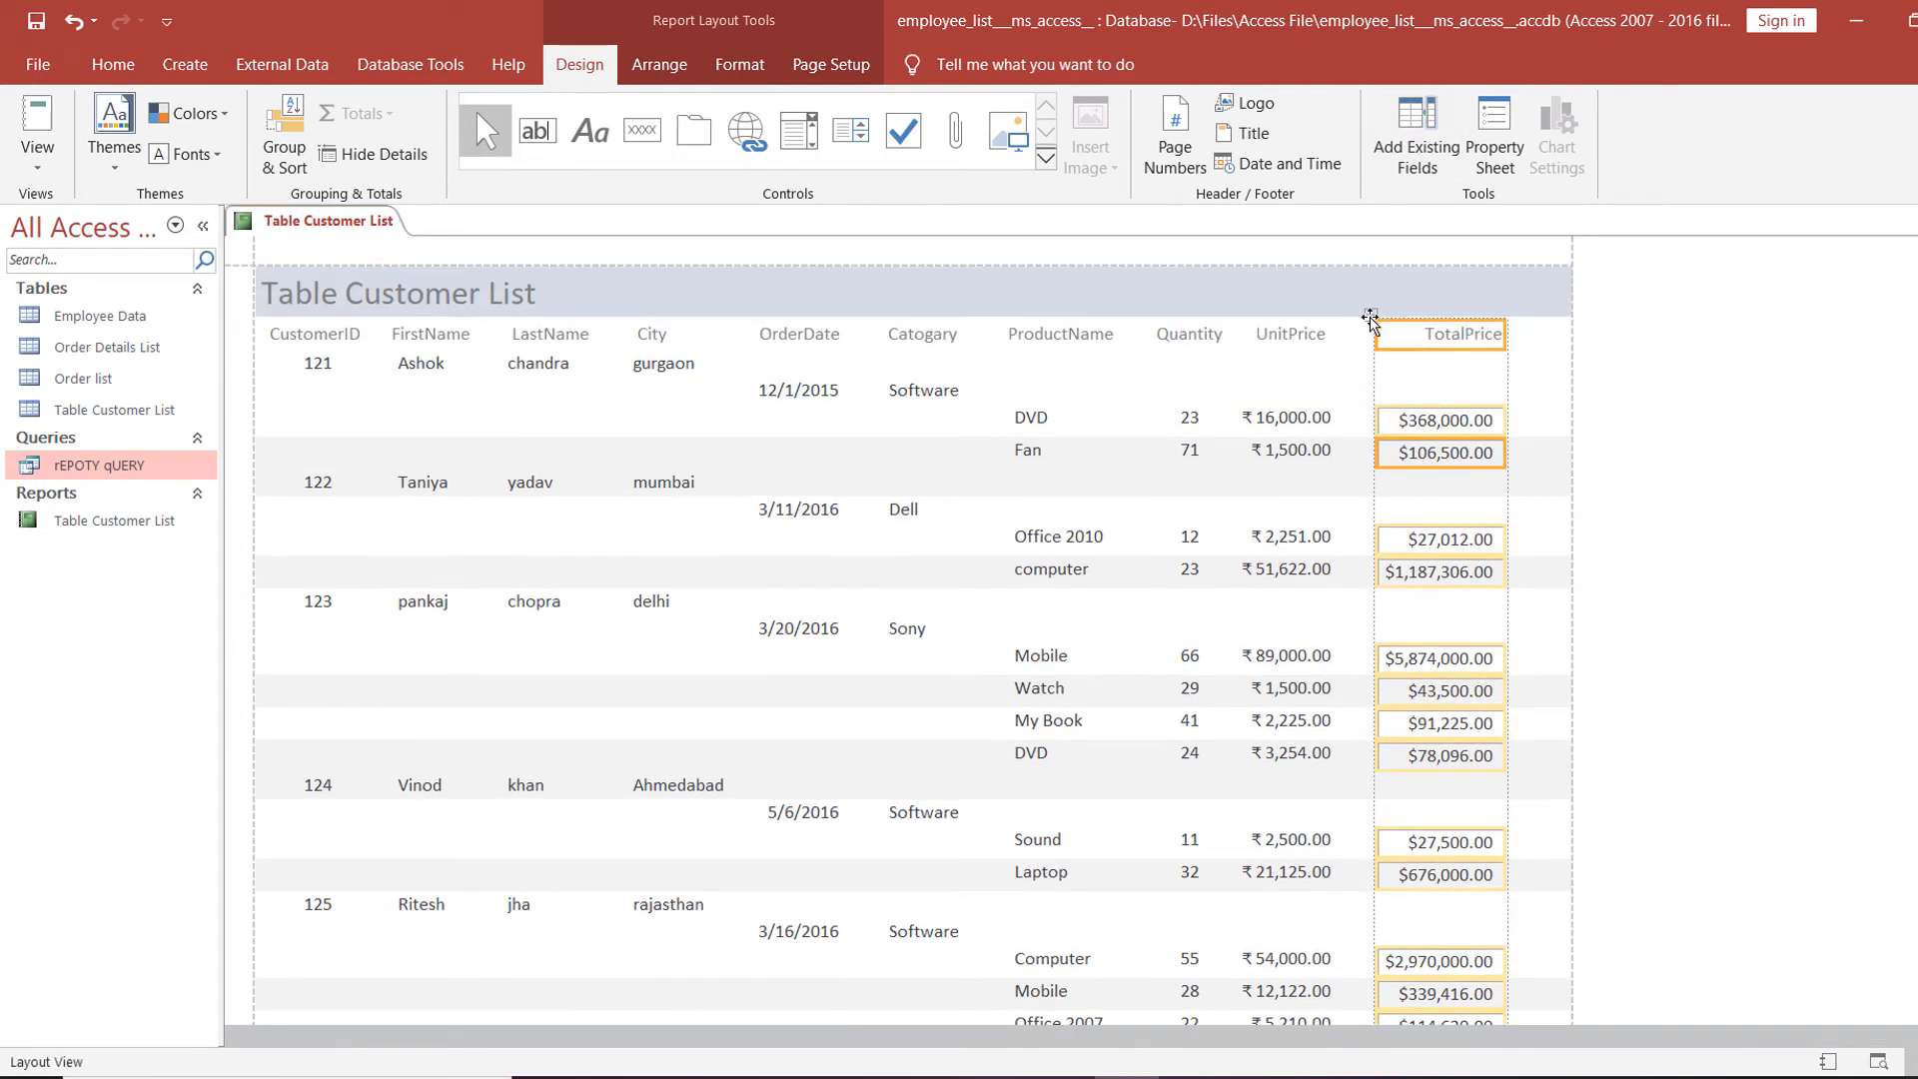
drag(1370, 317, 1360, 323)
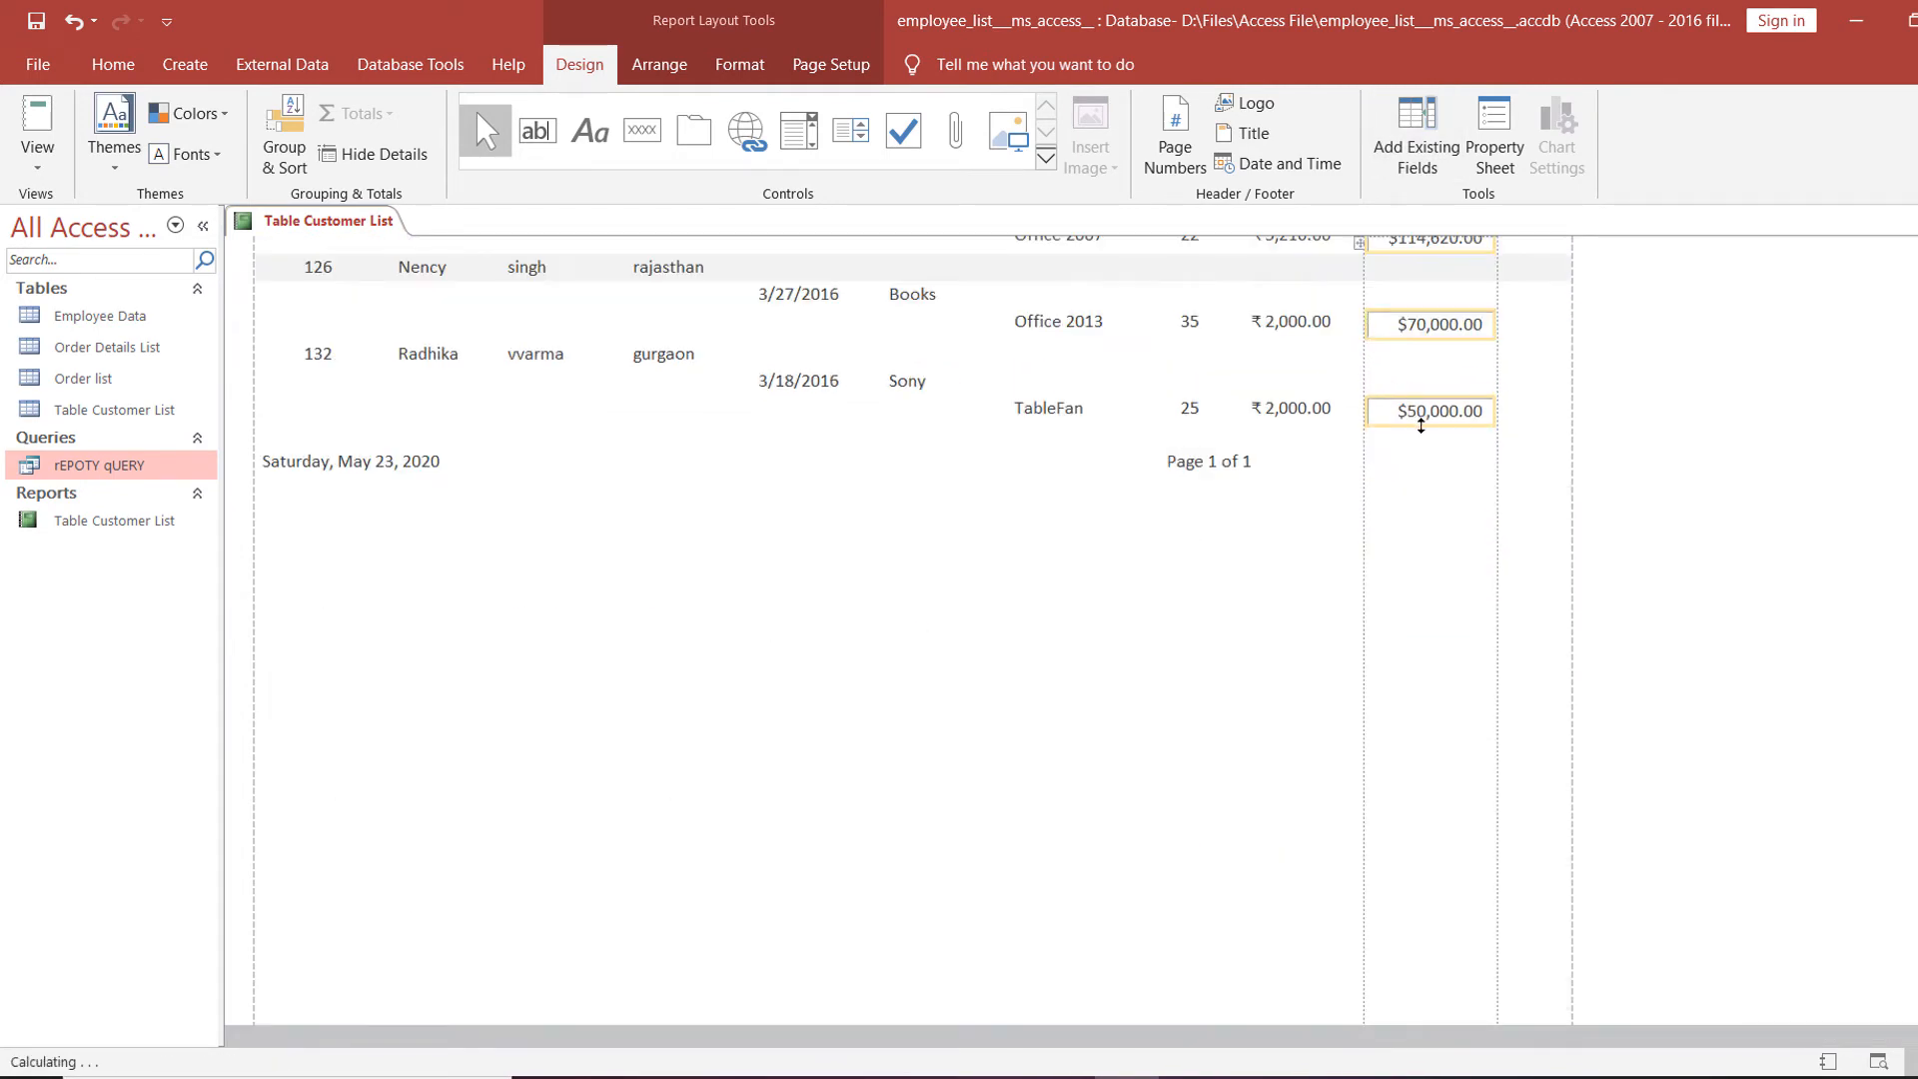
scroll(1408, 475, up, 3)
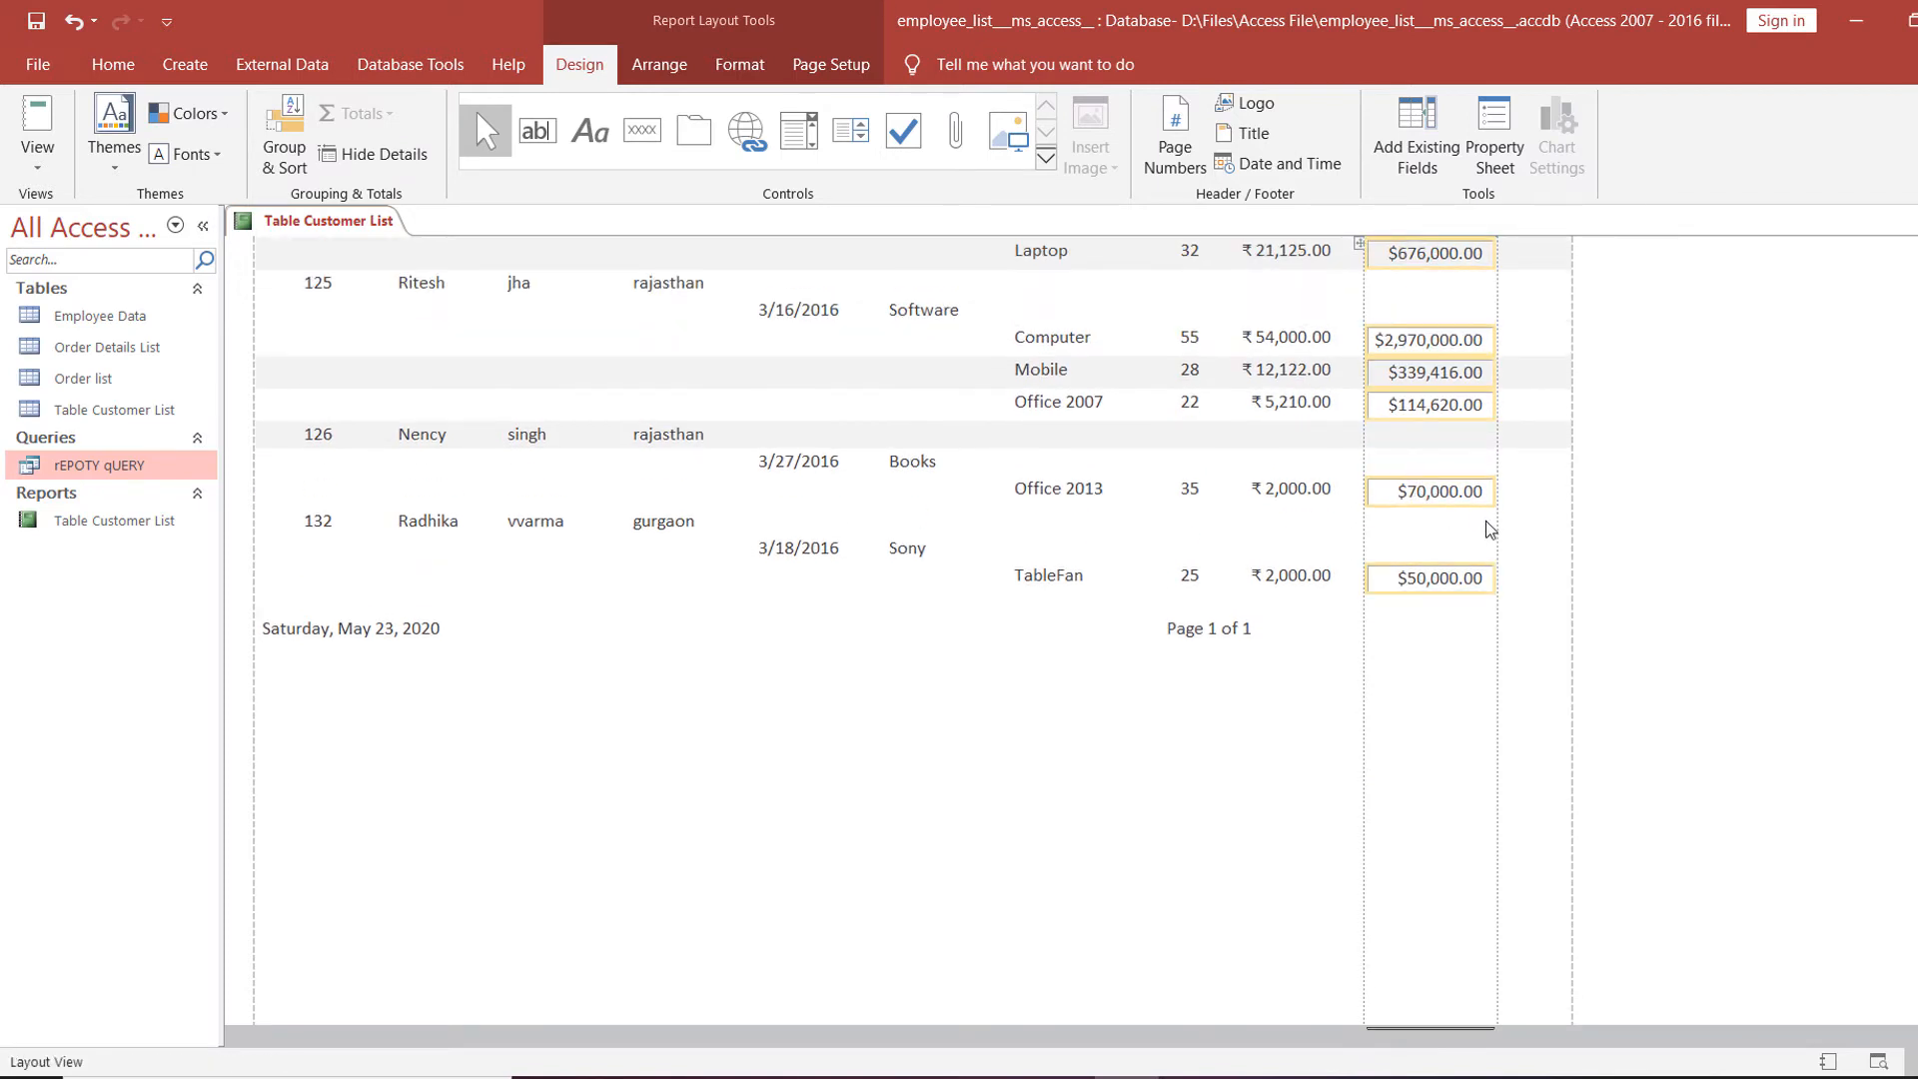
scroll(1488, 534, up, 10)
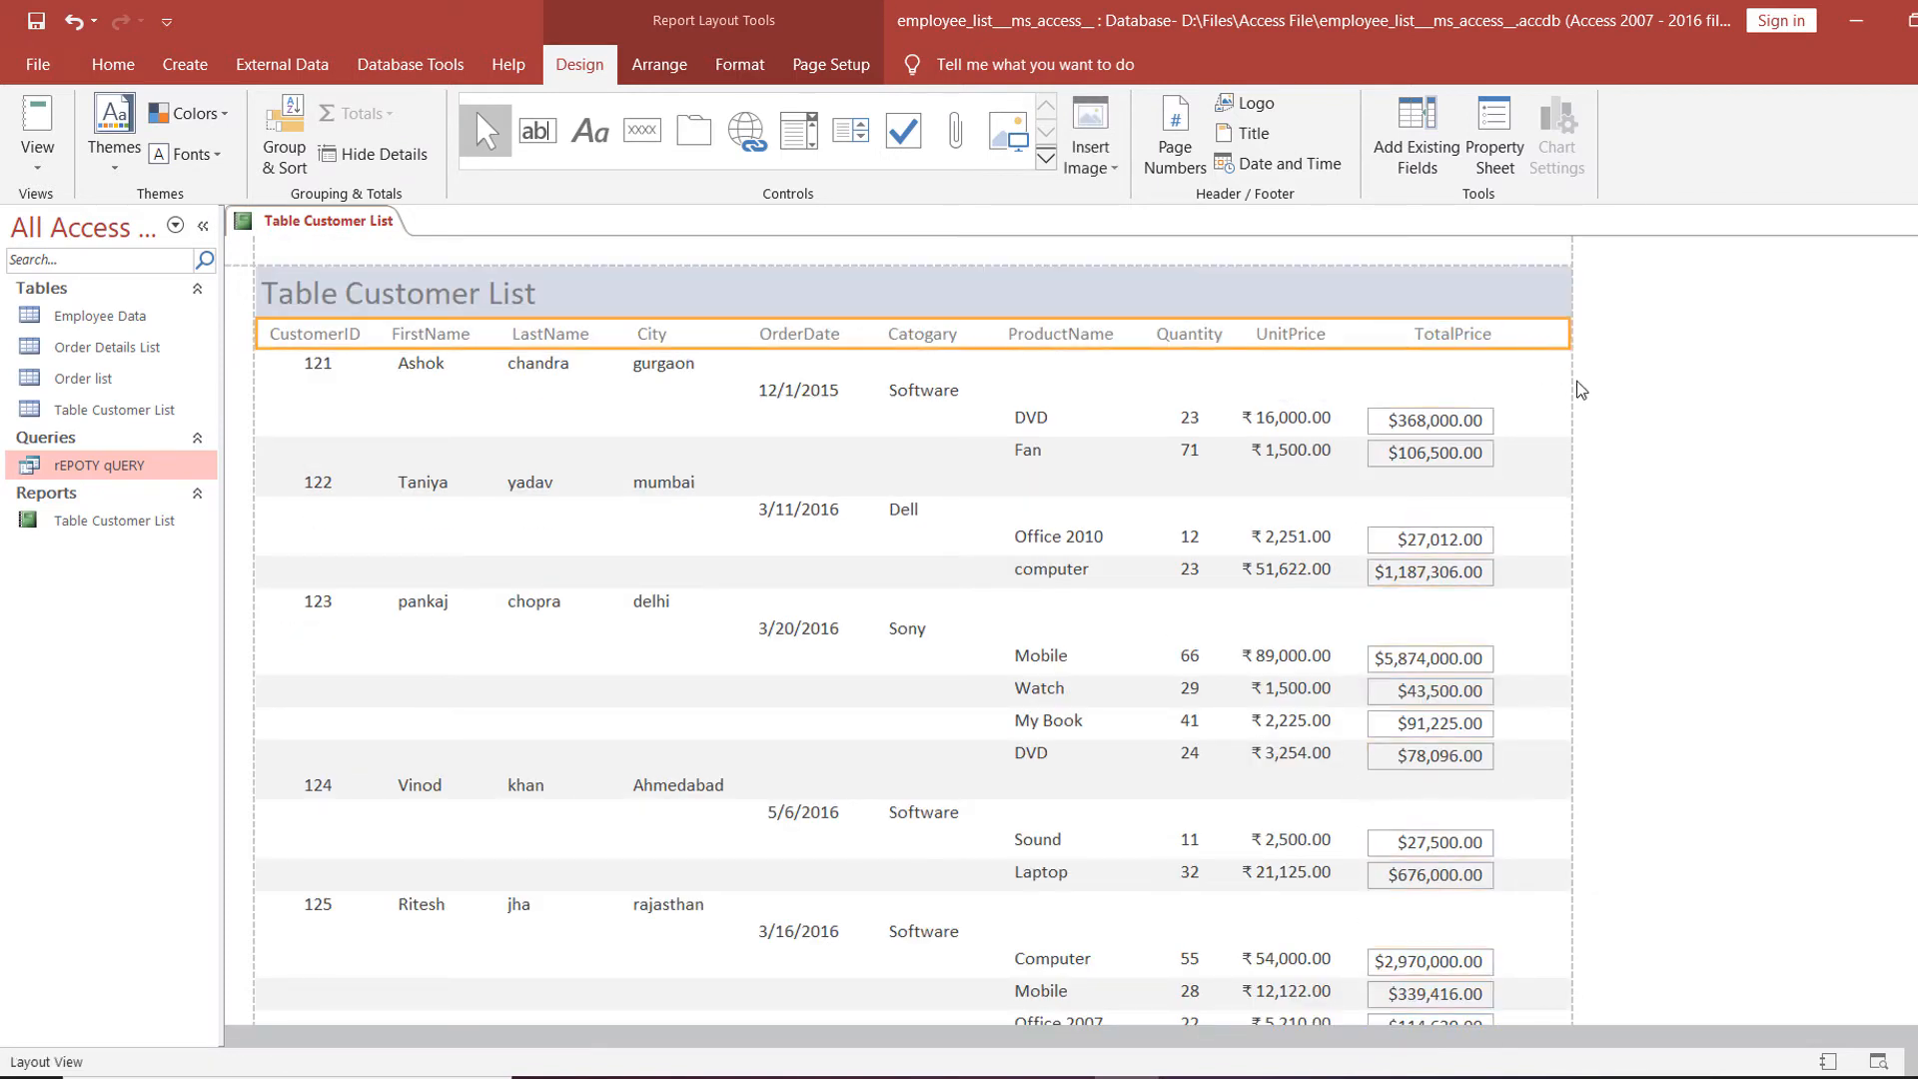
Widen the TotalPrice column slightly on its left side and left-align its heading and values.
click(1428, 338)
drag(1364, 337, 1351, 337)
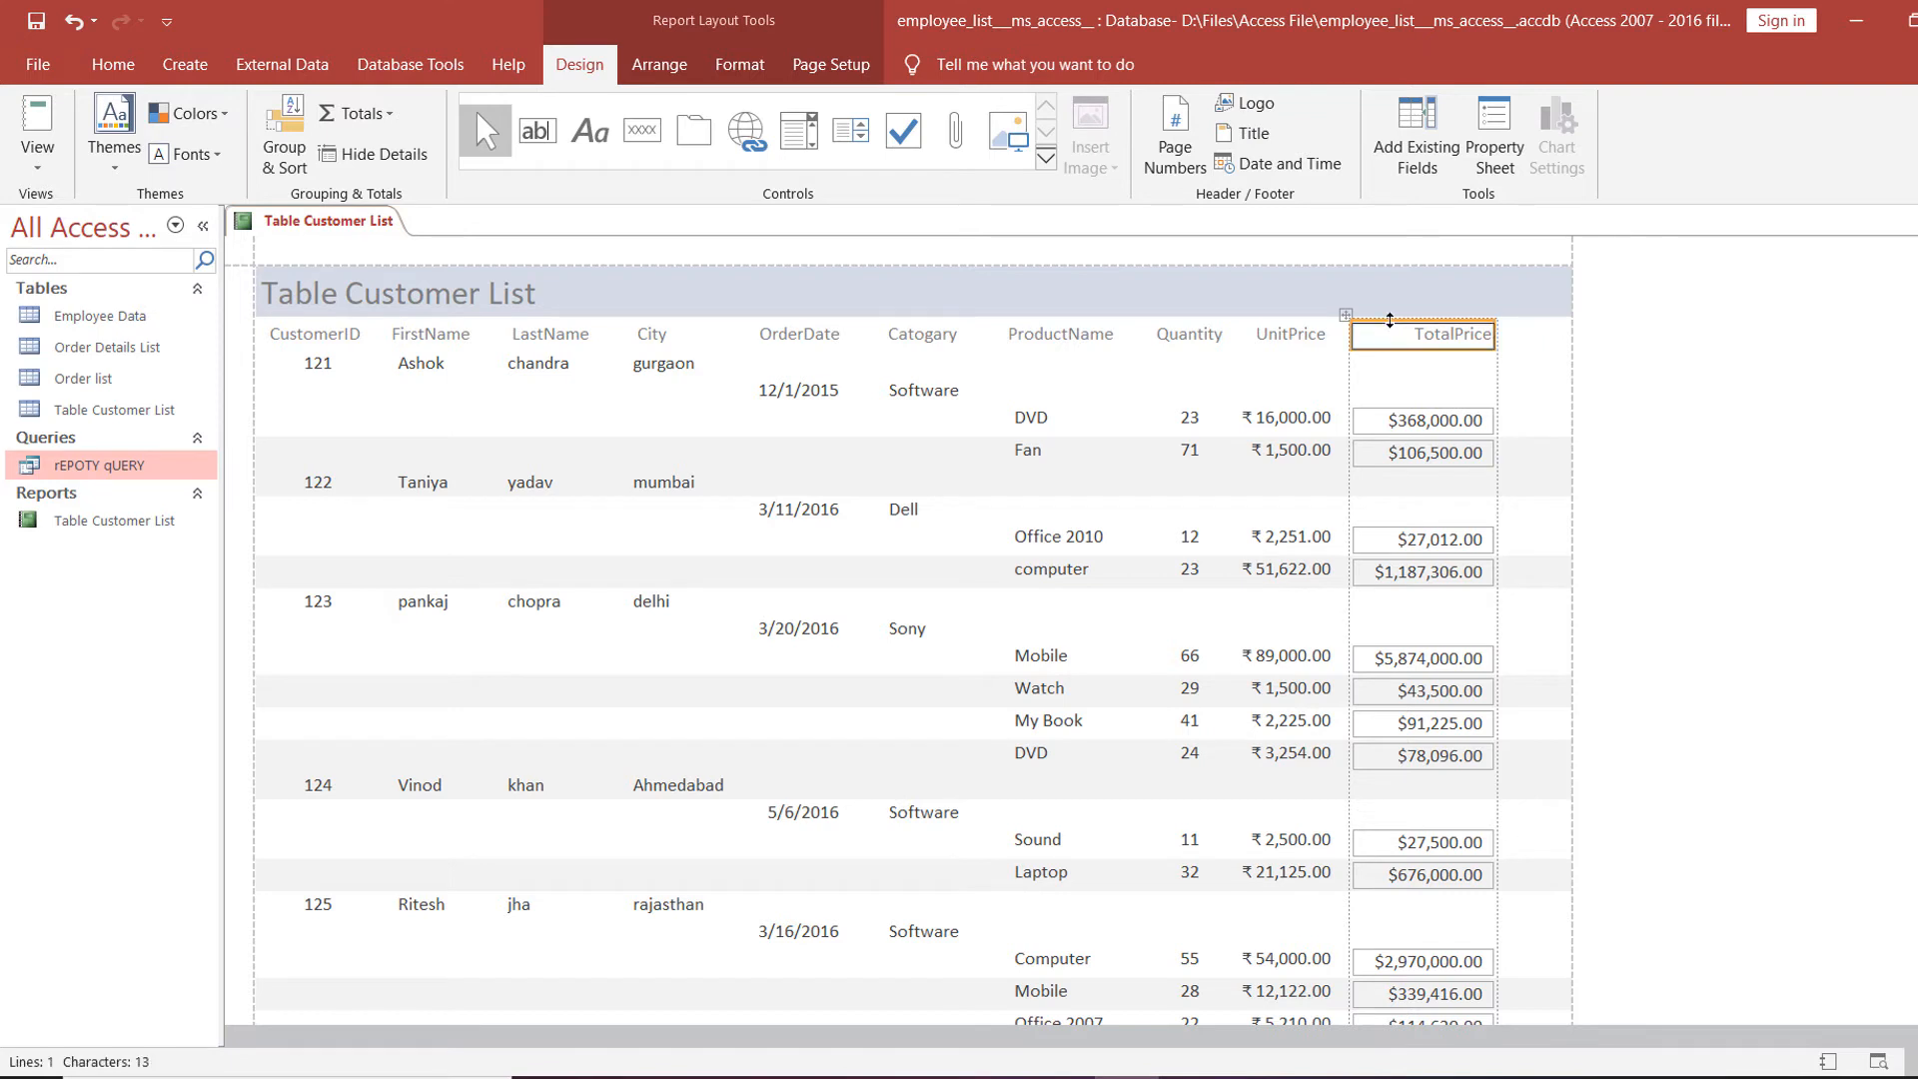
click(1348, 315)
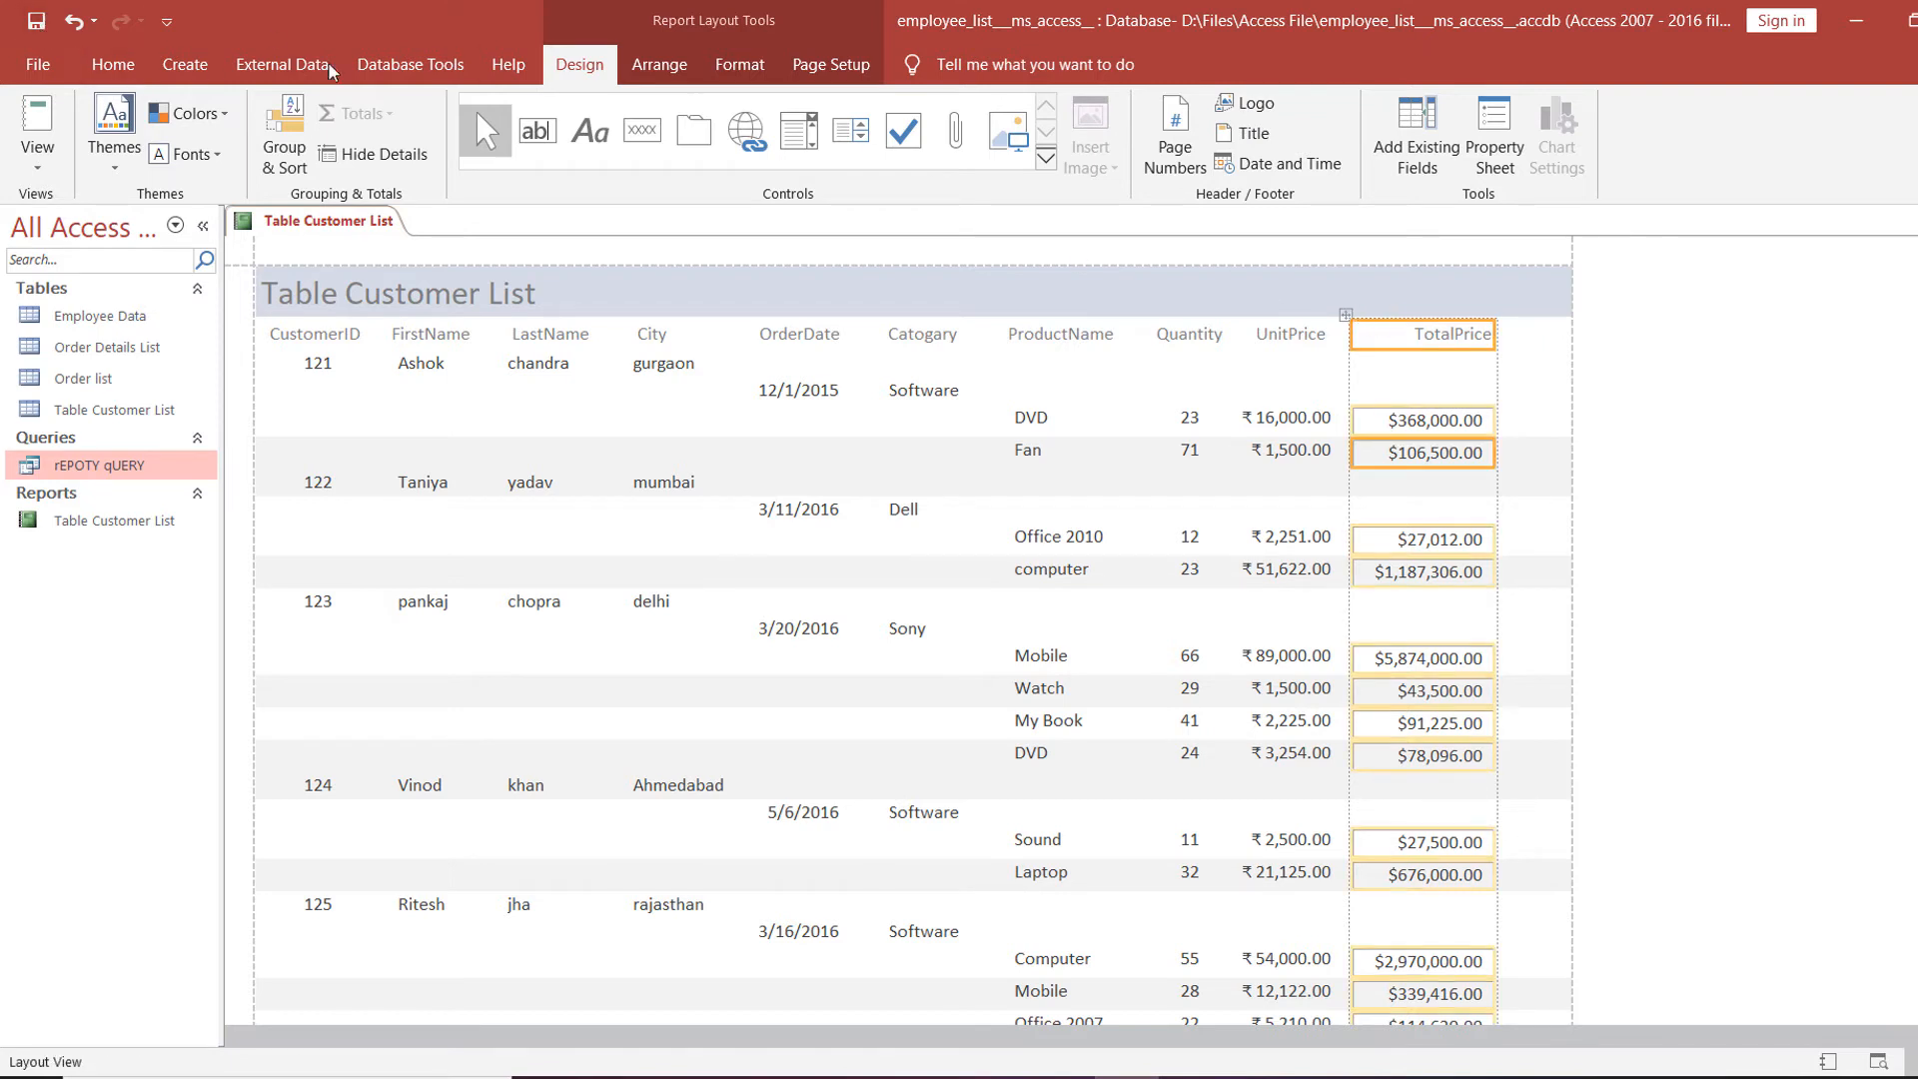
click(752, 68)
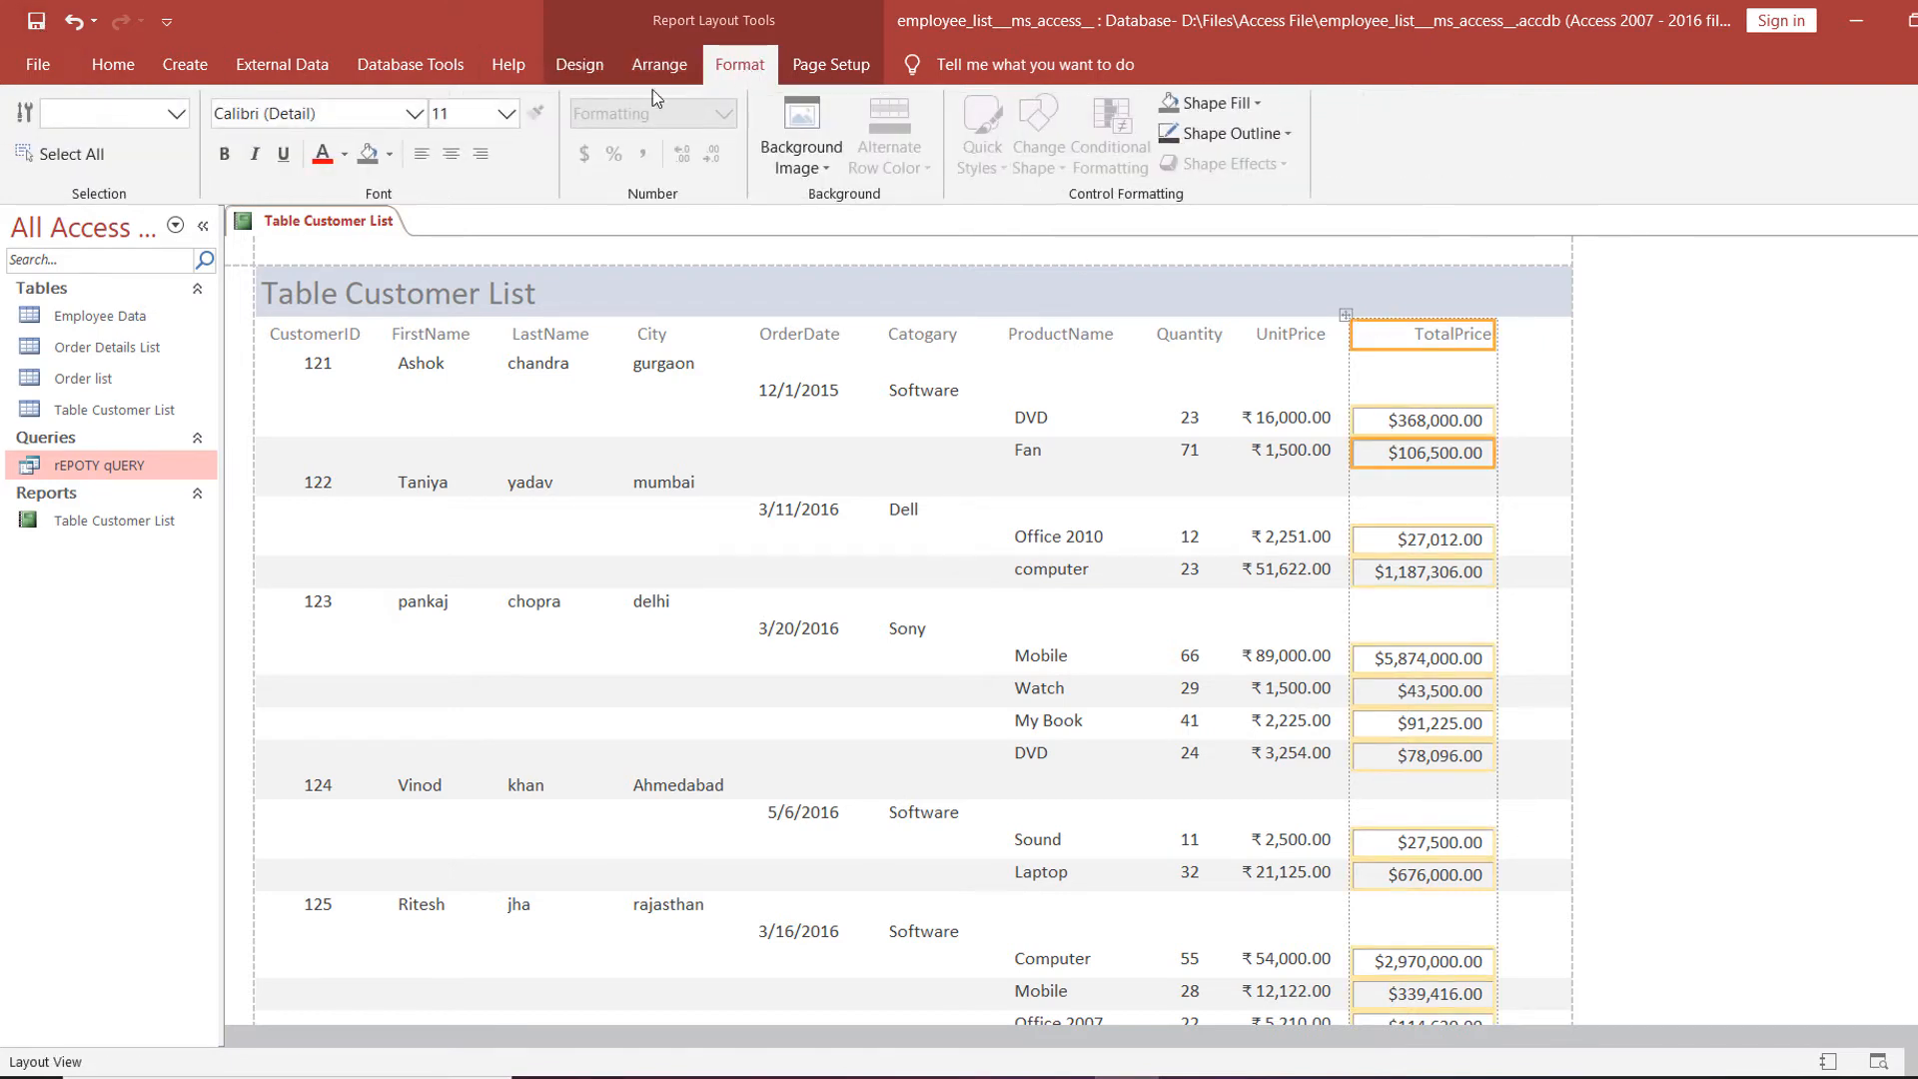
click(112, 66)
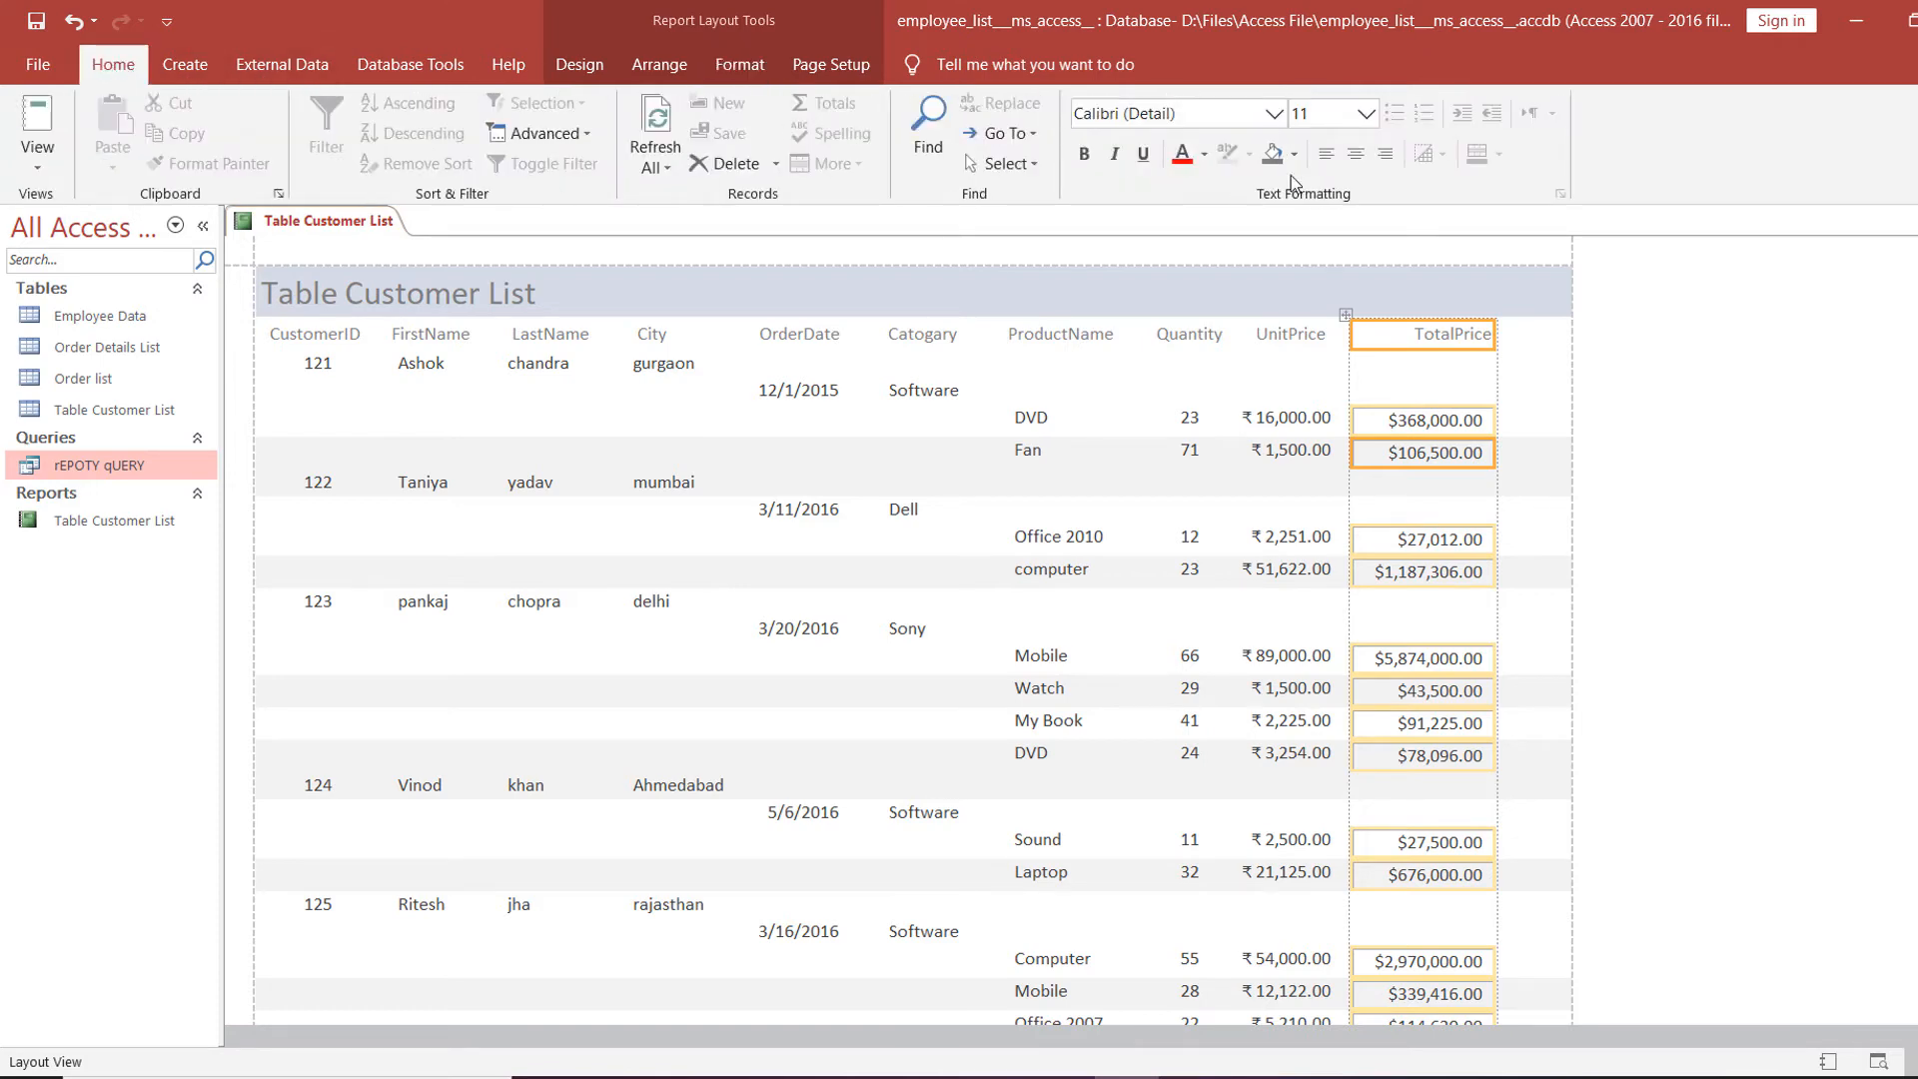
click(1326, 153)
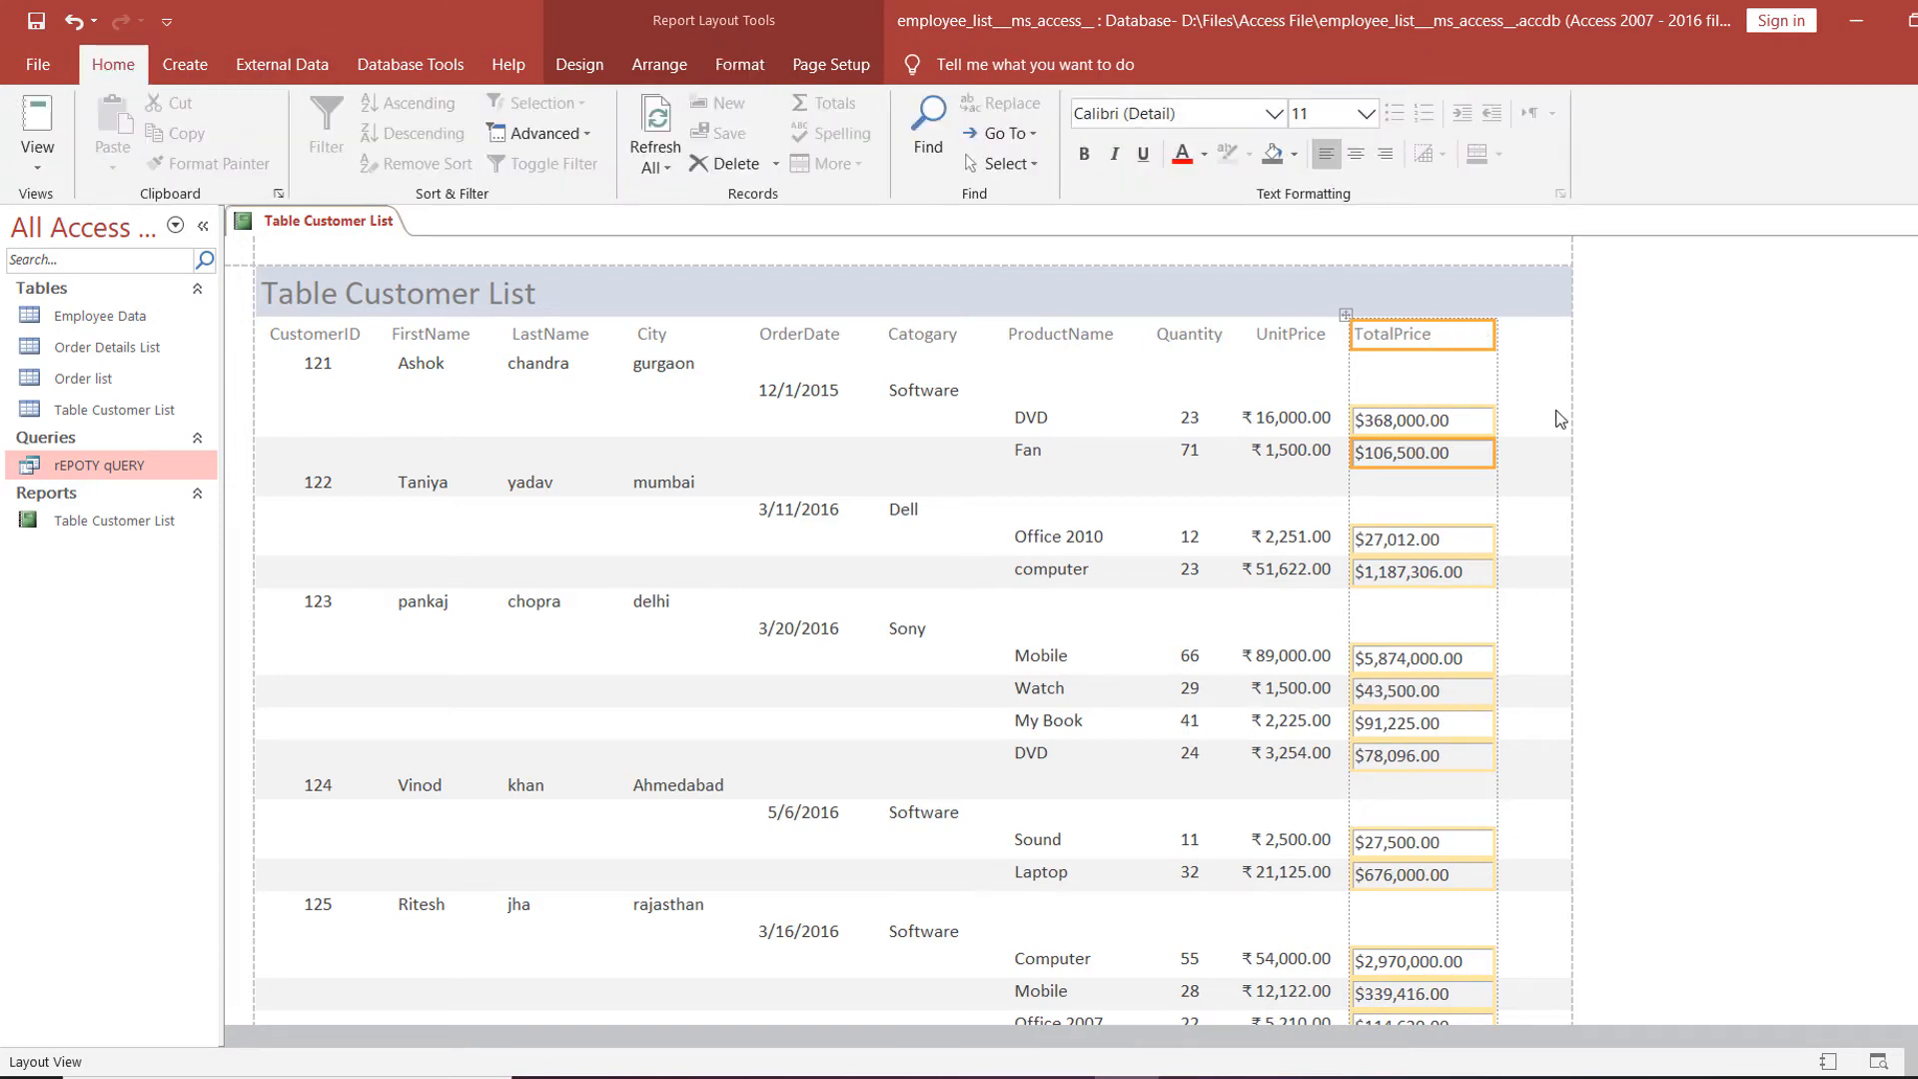
Nudge the whole TotalPrice column slightly to the right, away from the UnitPrice amounts, and deselect it.
key(Right)
key(Right)
key(Right)
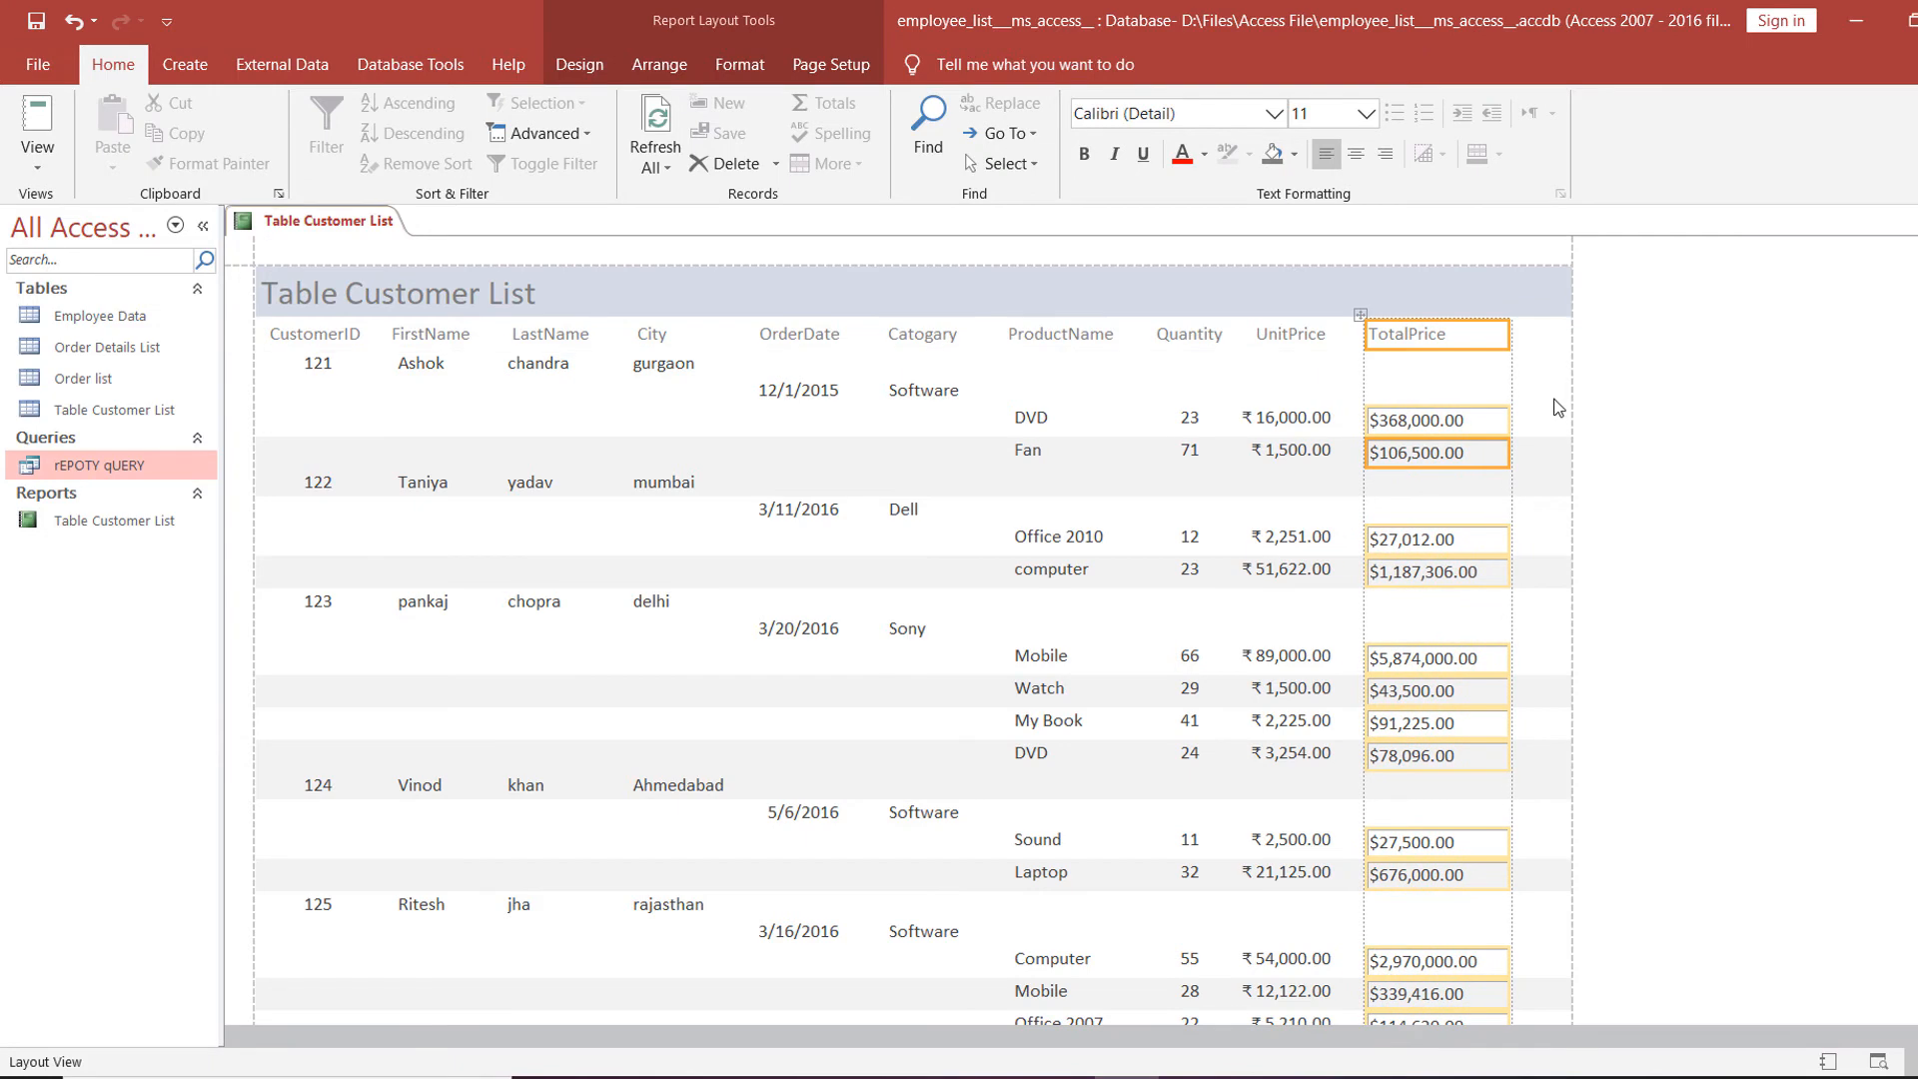
click(1569, 410)
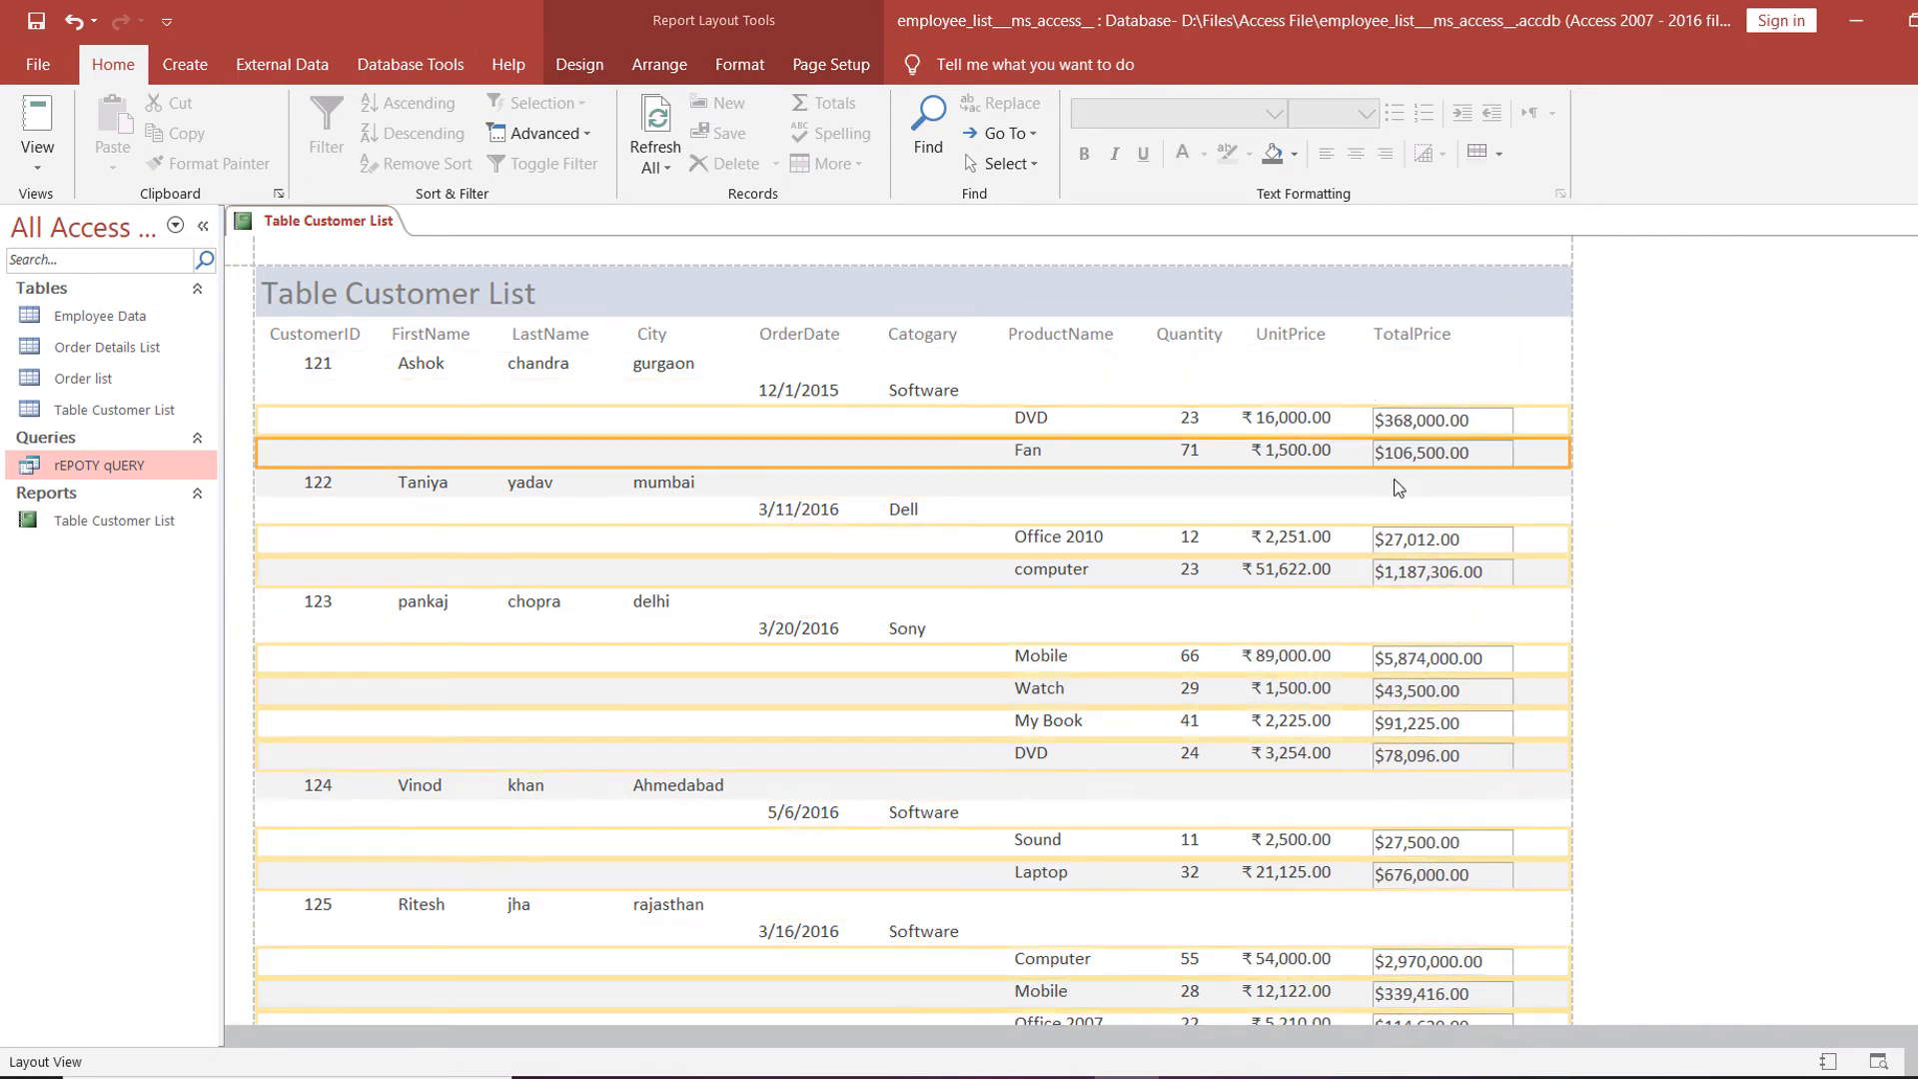
click(1188, 488)
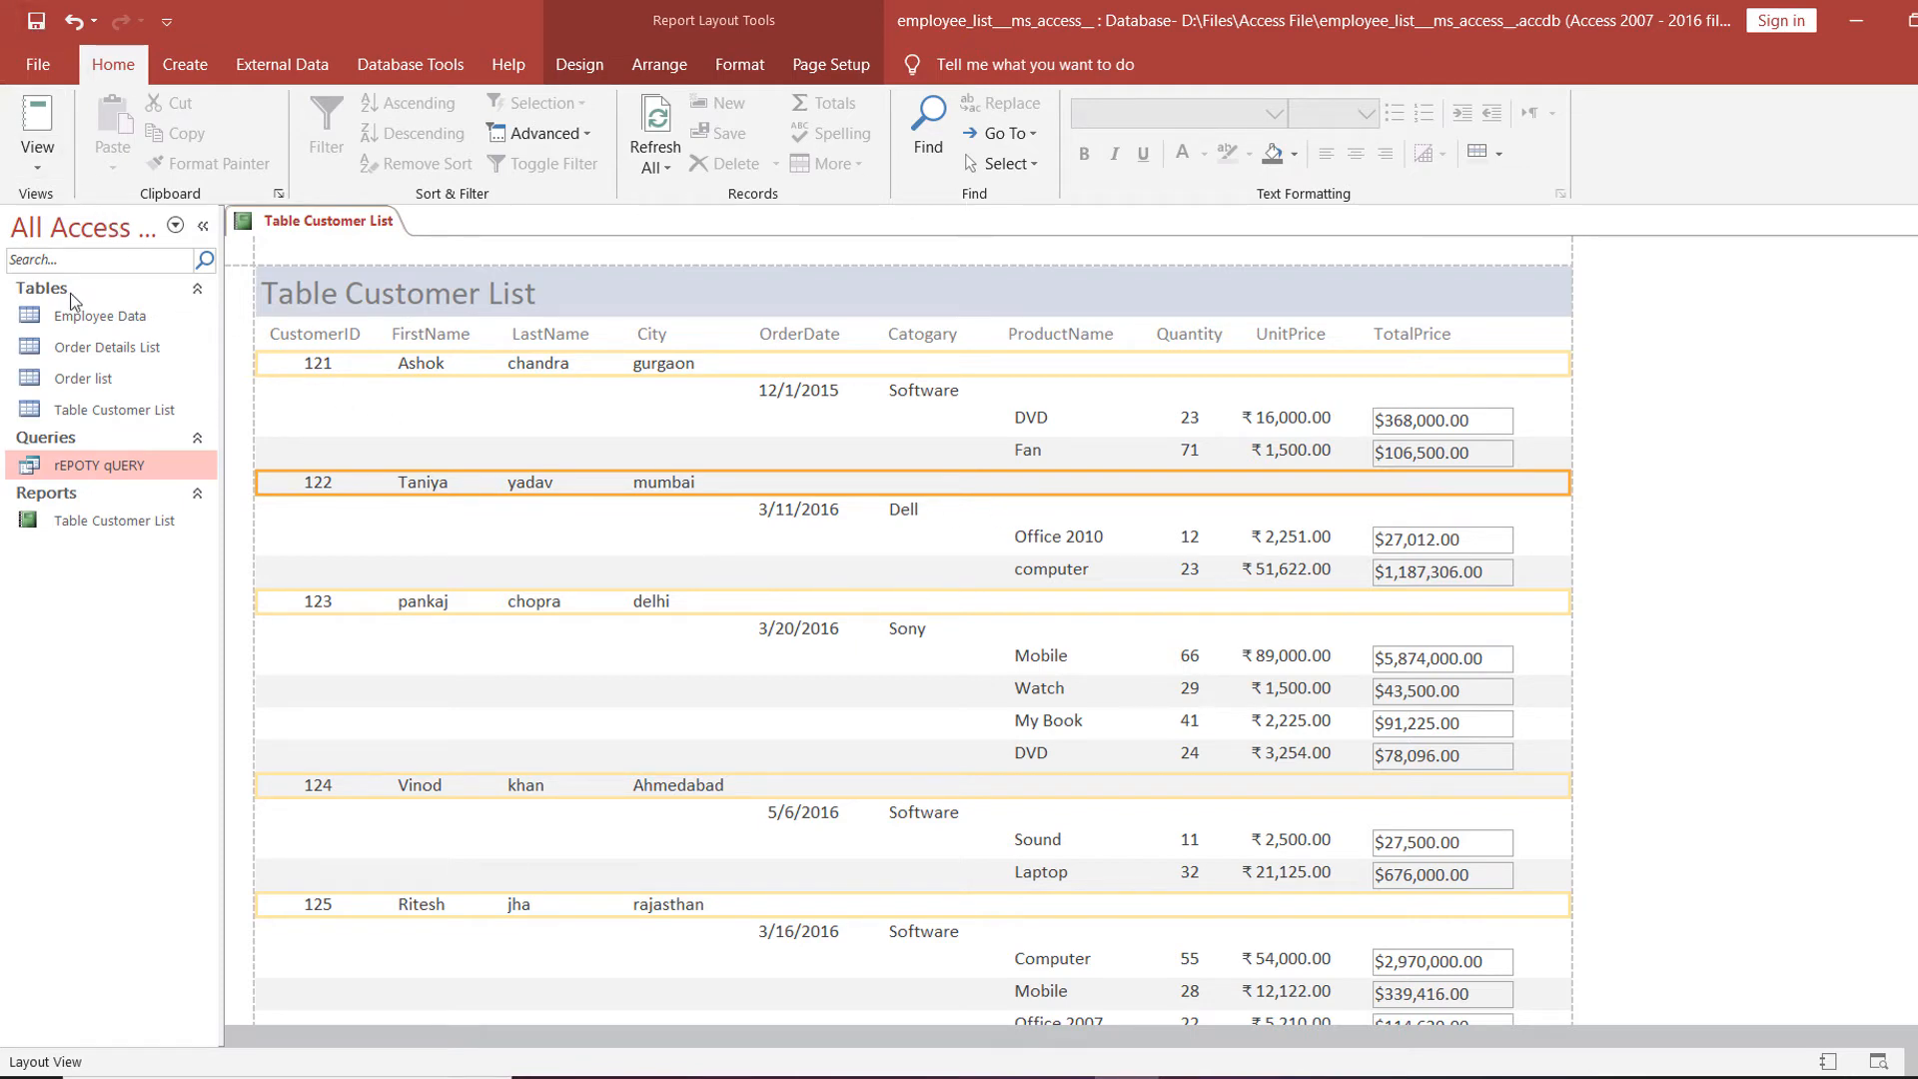
Close the Table Customer List report and reopen it in Report View to check its layout.
key(ctrl+w)
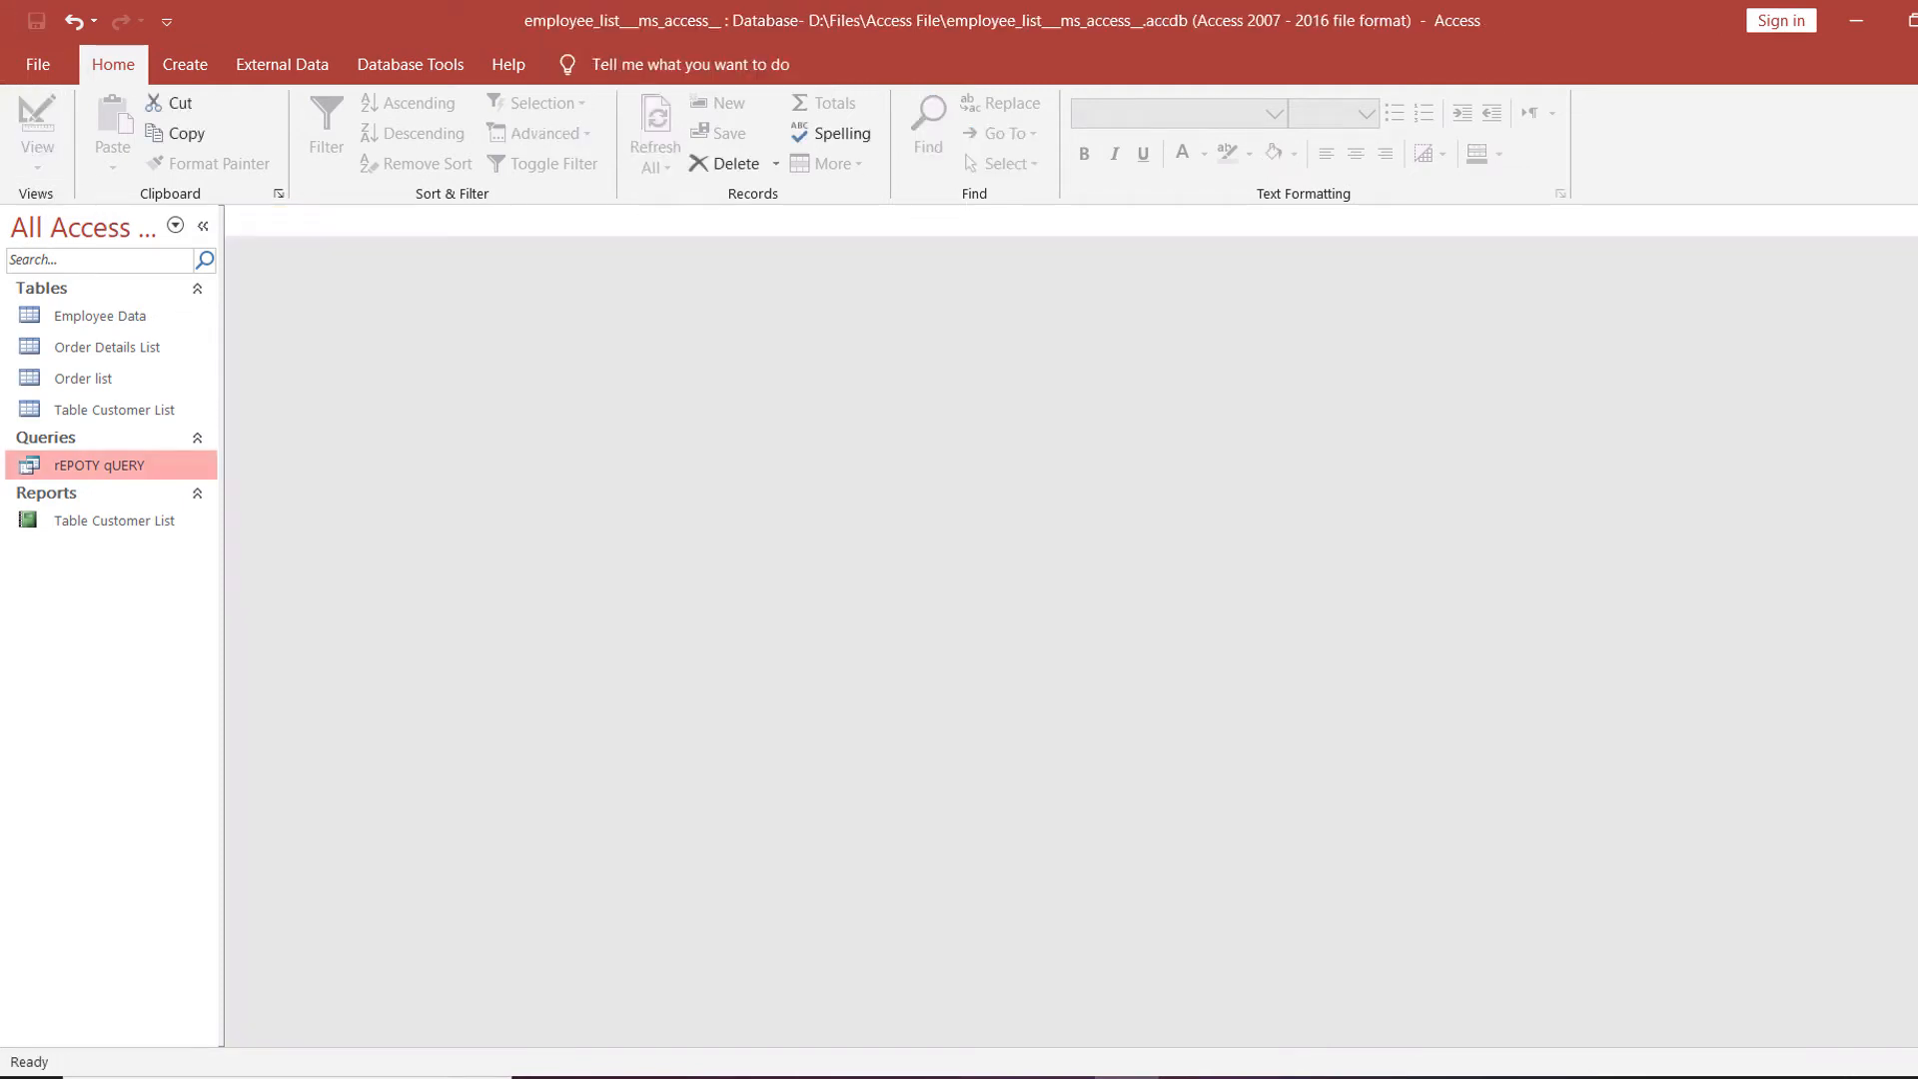
click(73, 522)
right_click(72, 523)
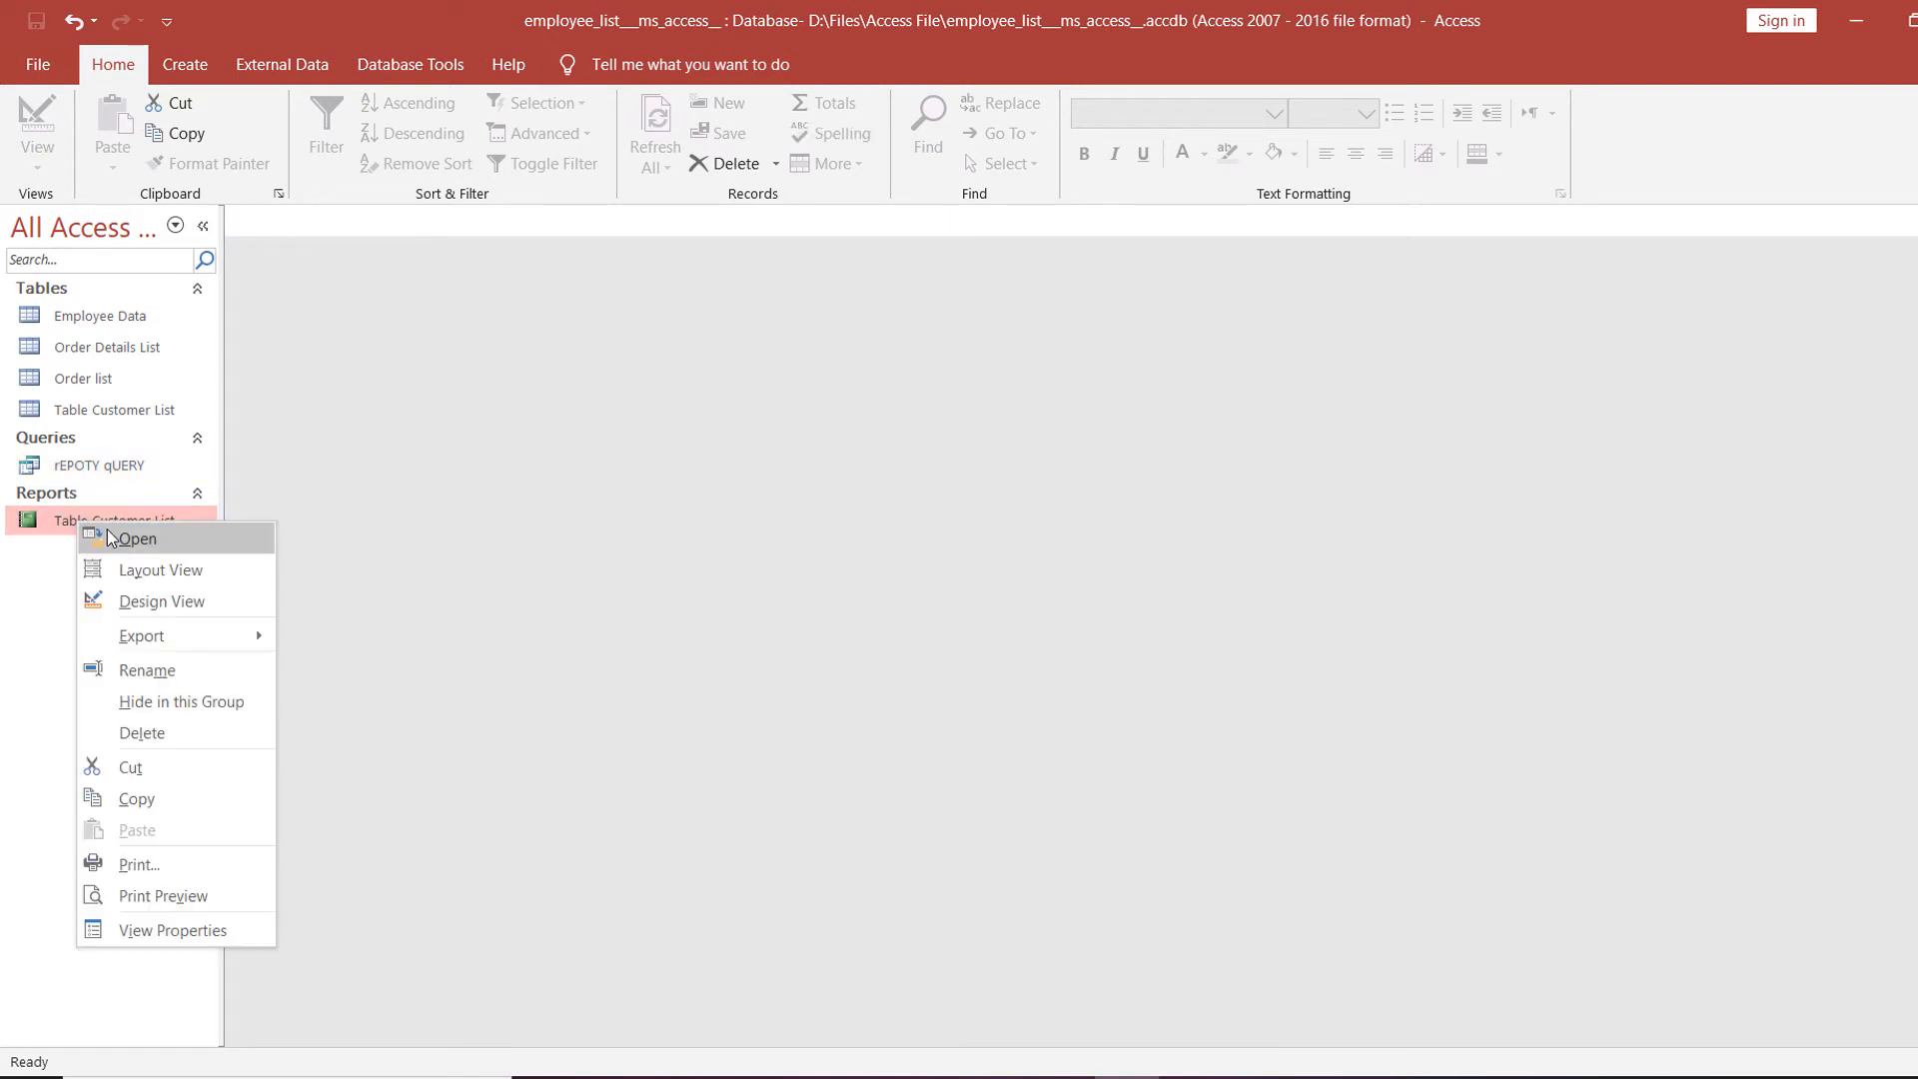
click(112, 540)
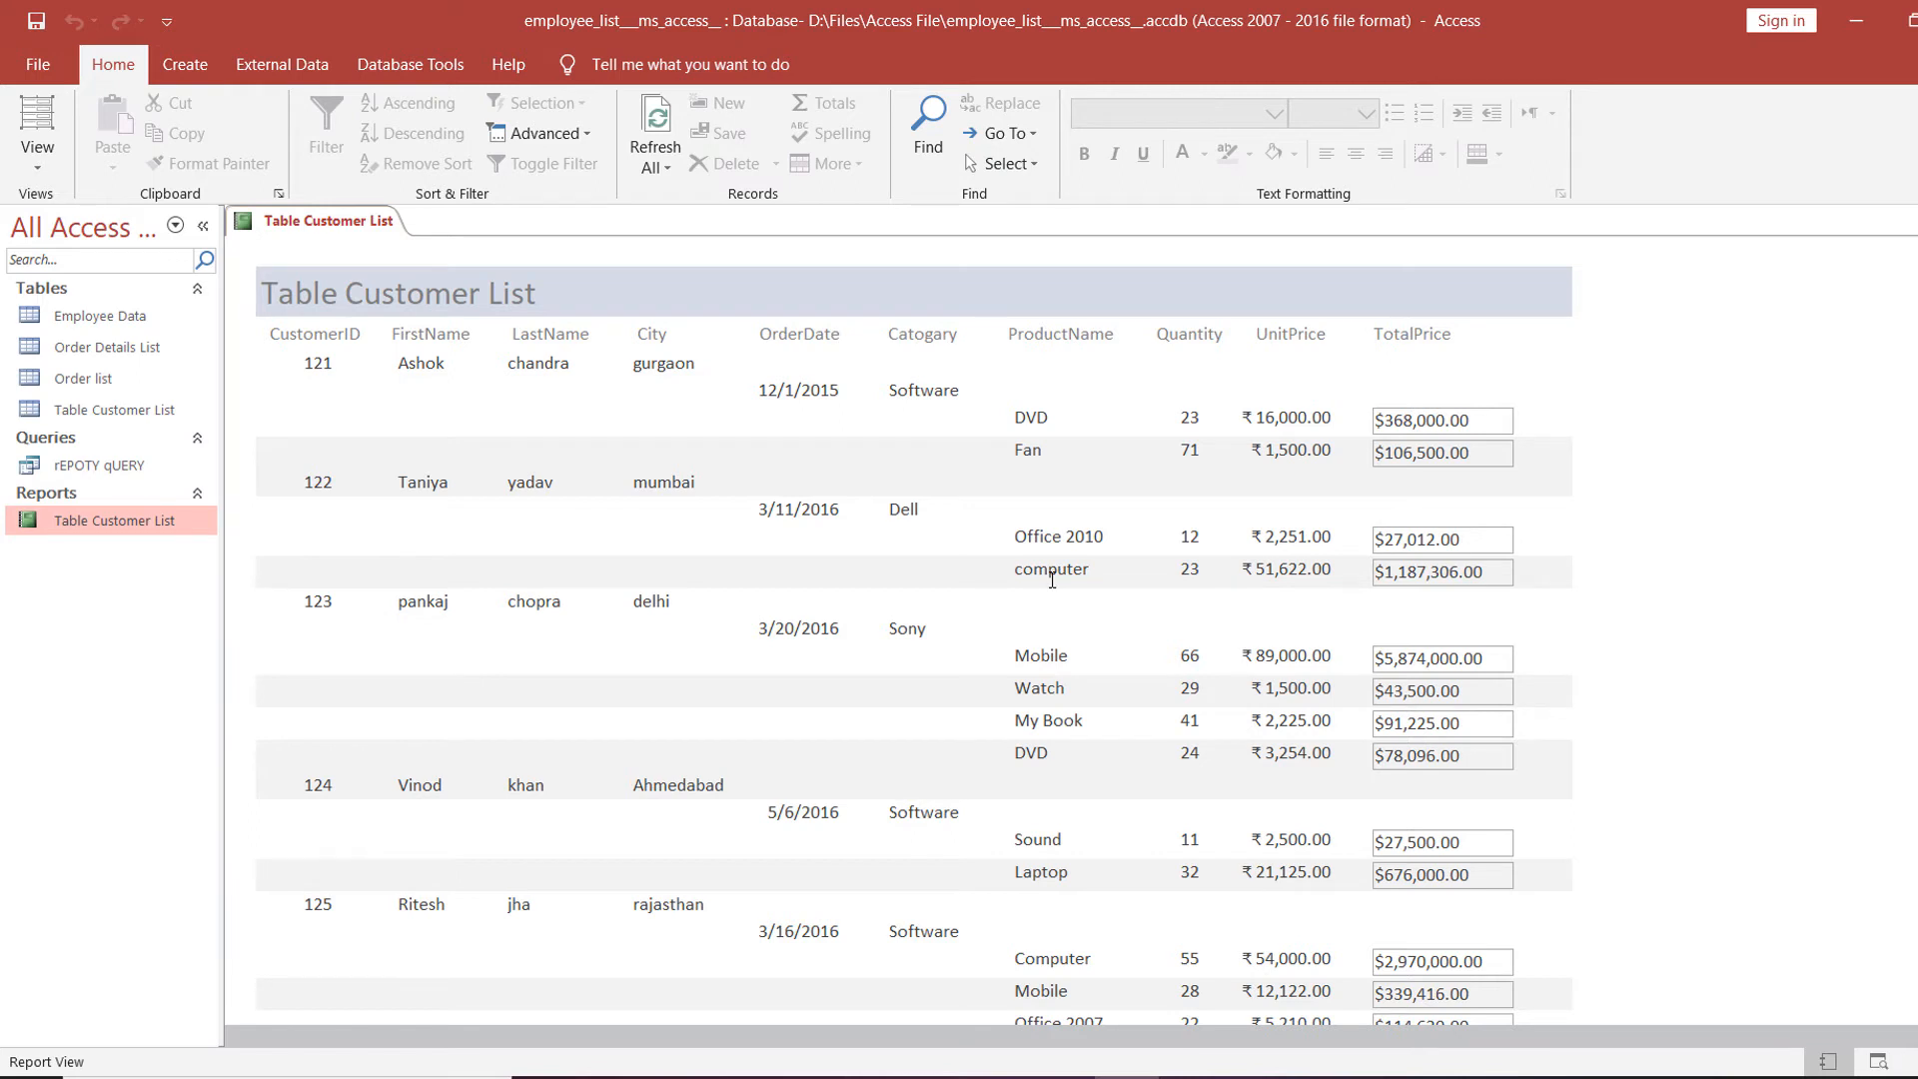
click(1464, 461)
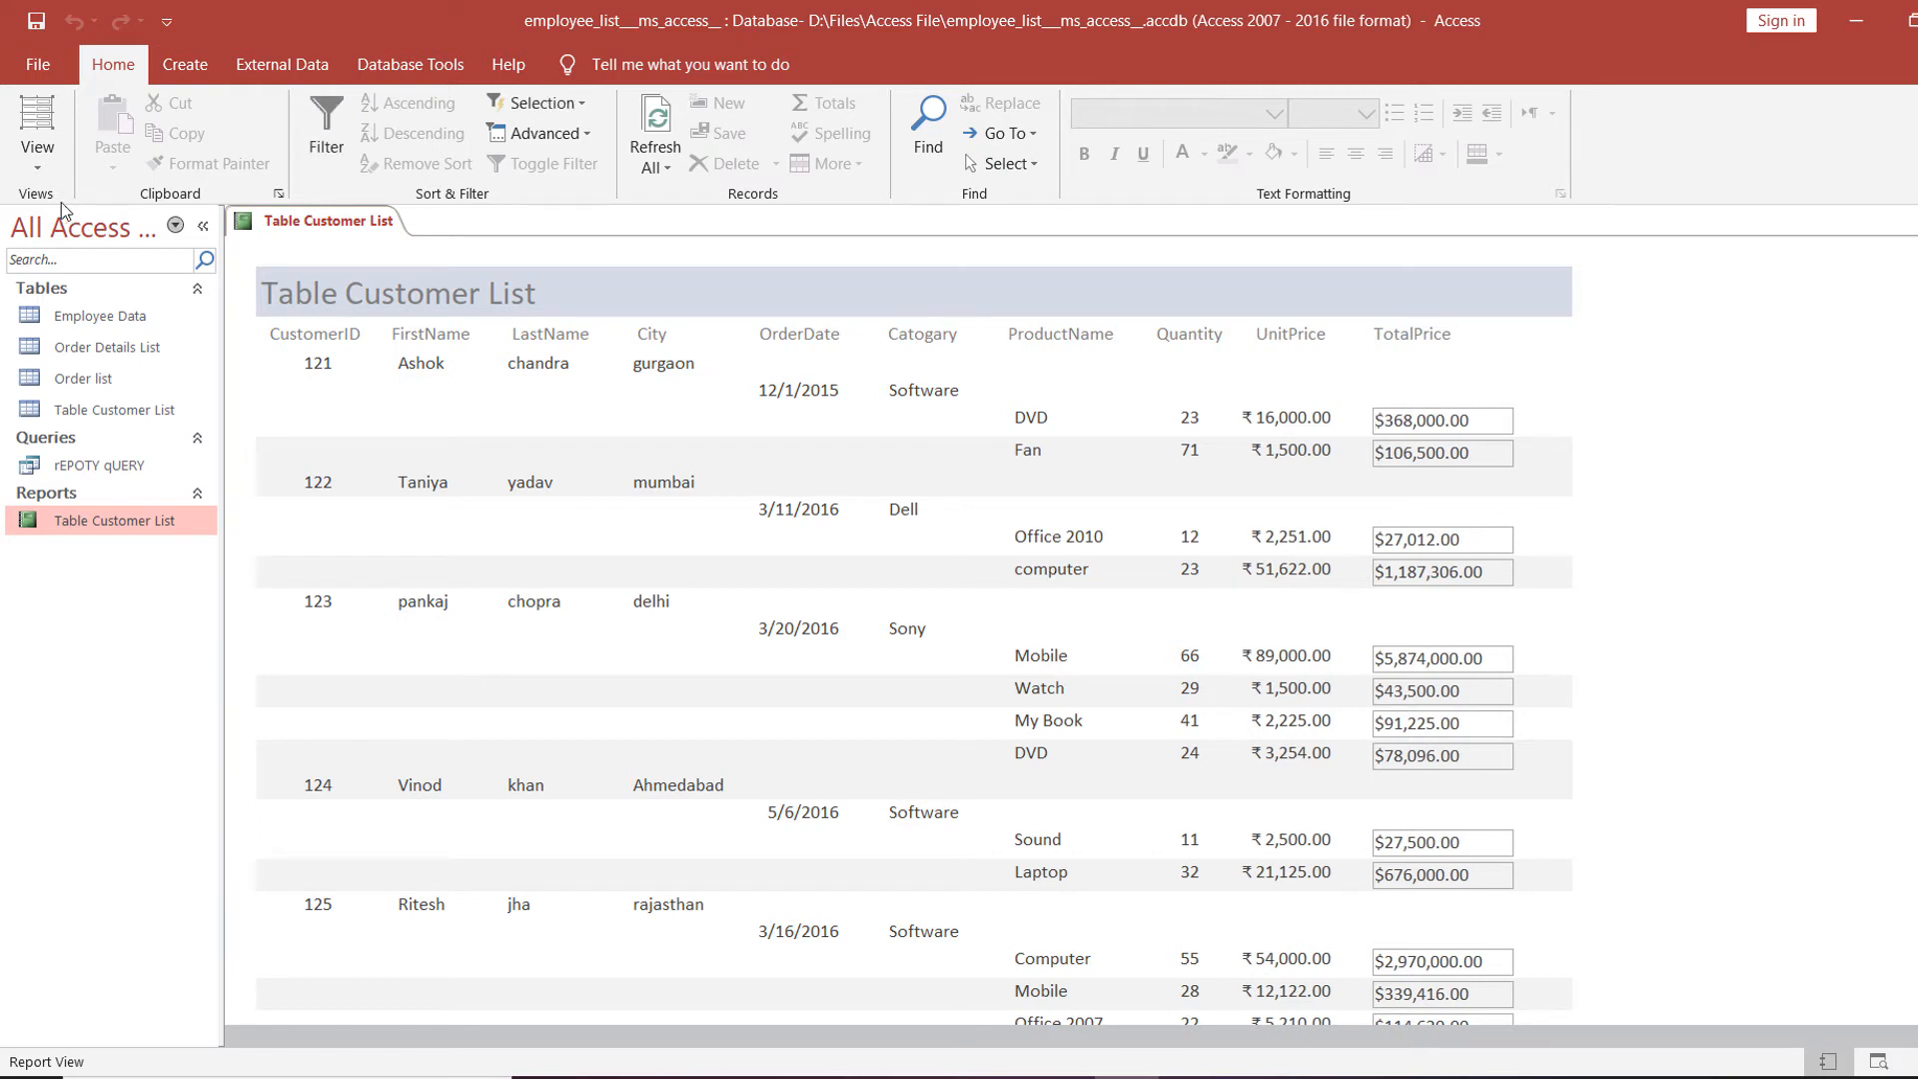
Return the report to Layout View and apply a gridlines option to the whole TotalPrice column.
click(37, 155)
click(92, 339)
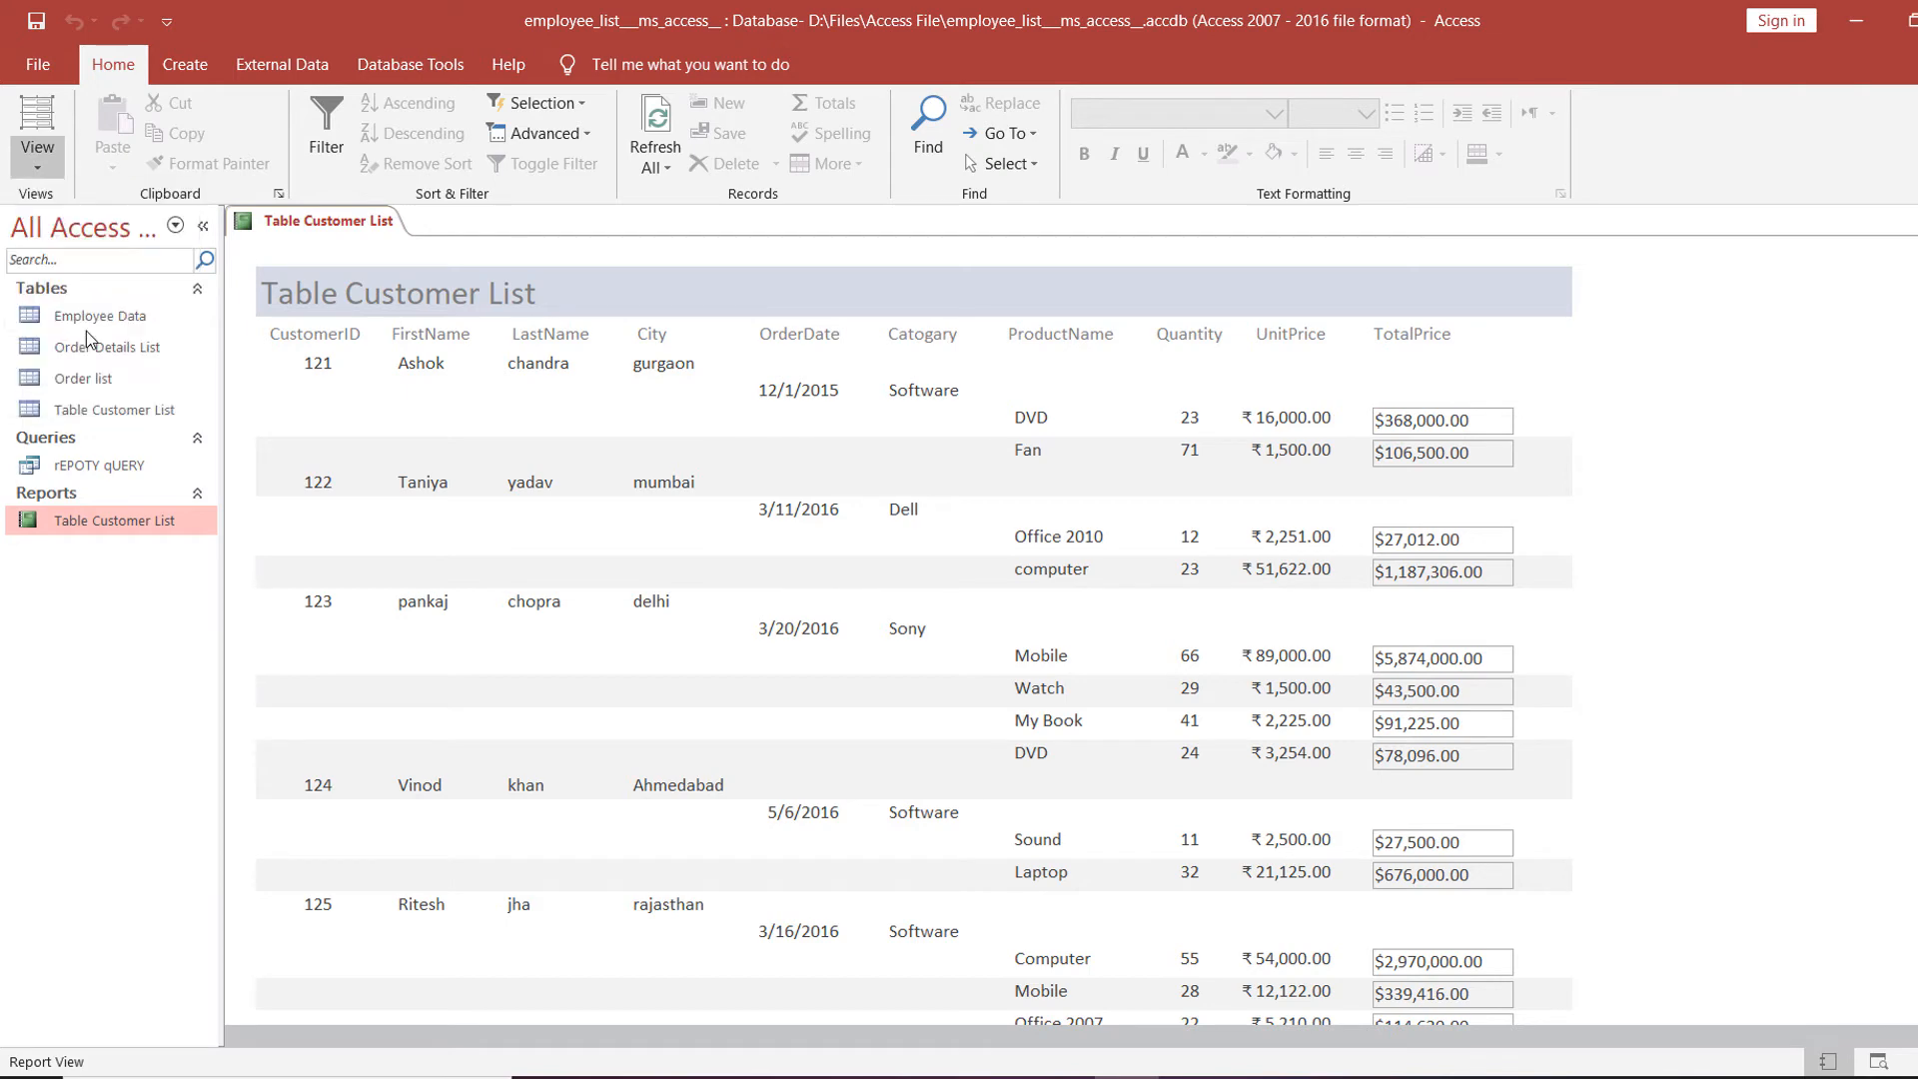
click(1382, 330)
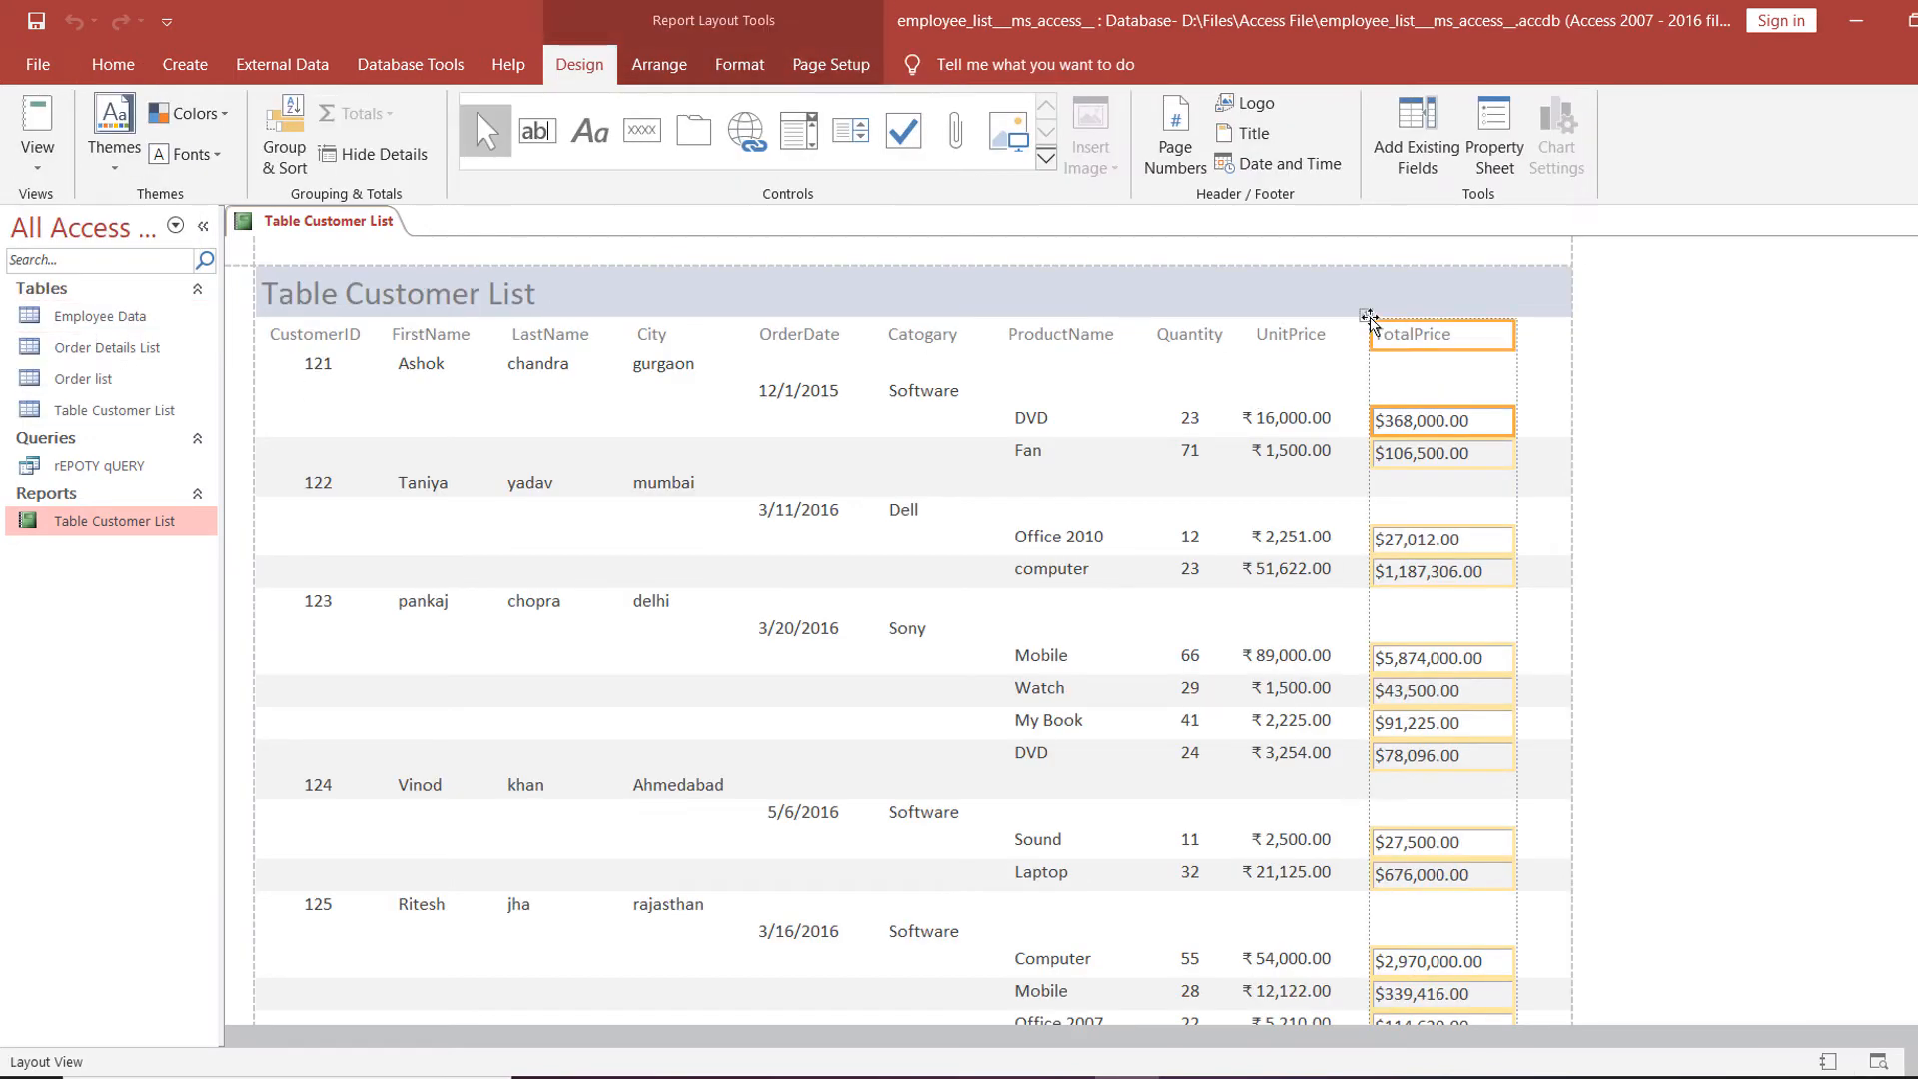
click(659, 64)
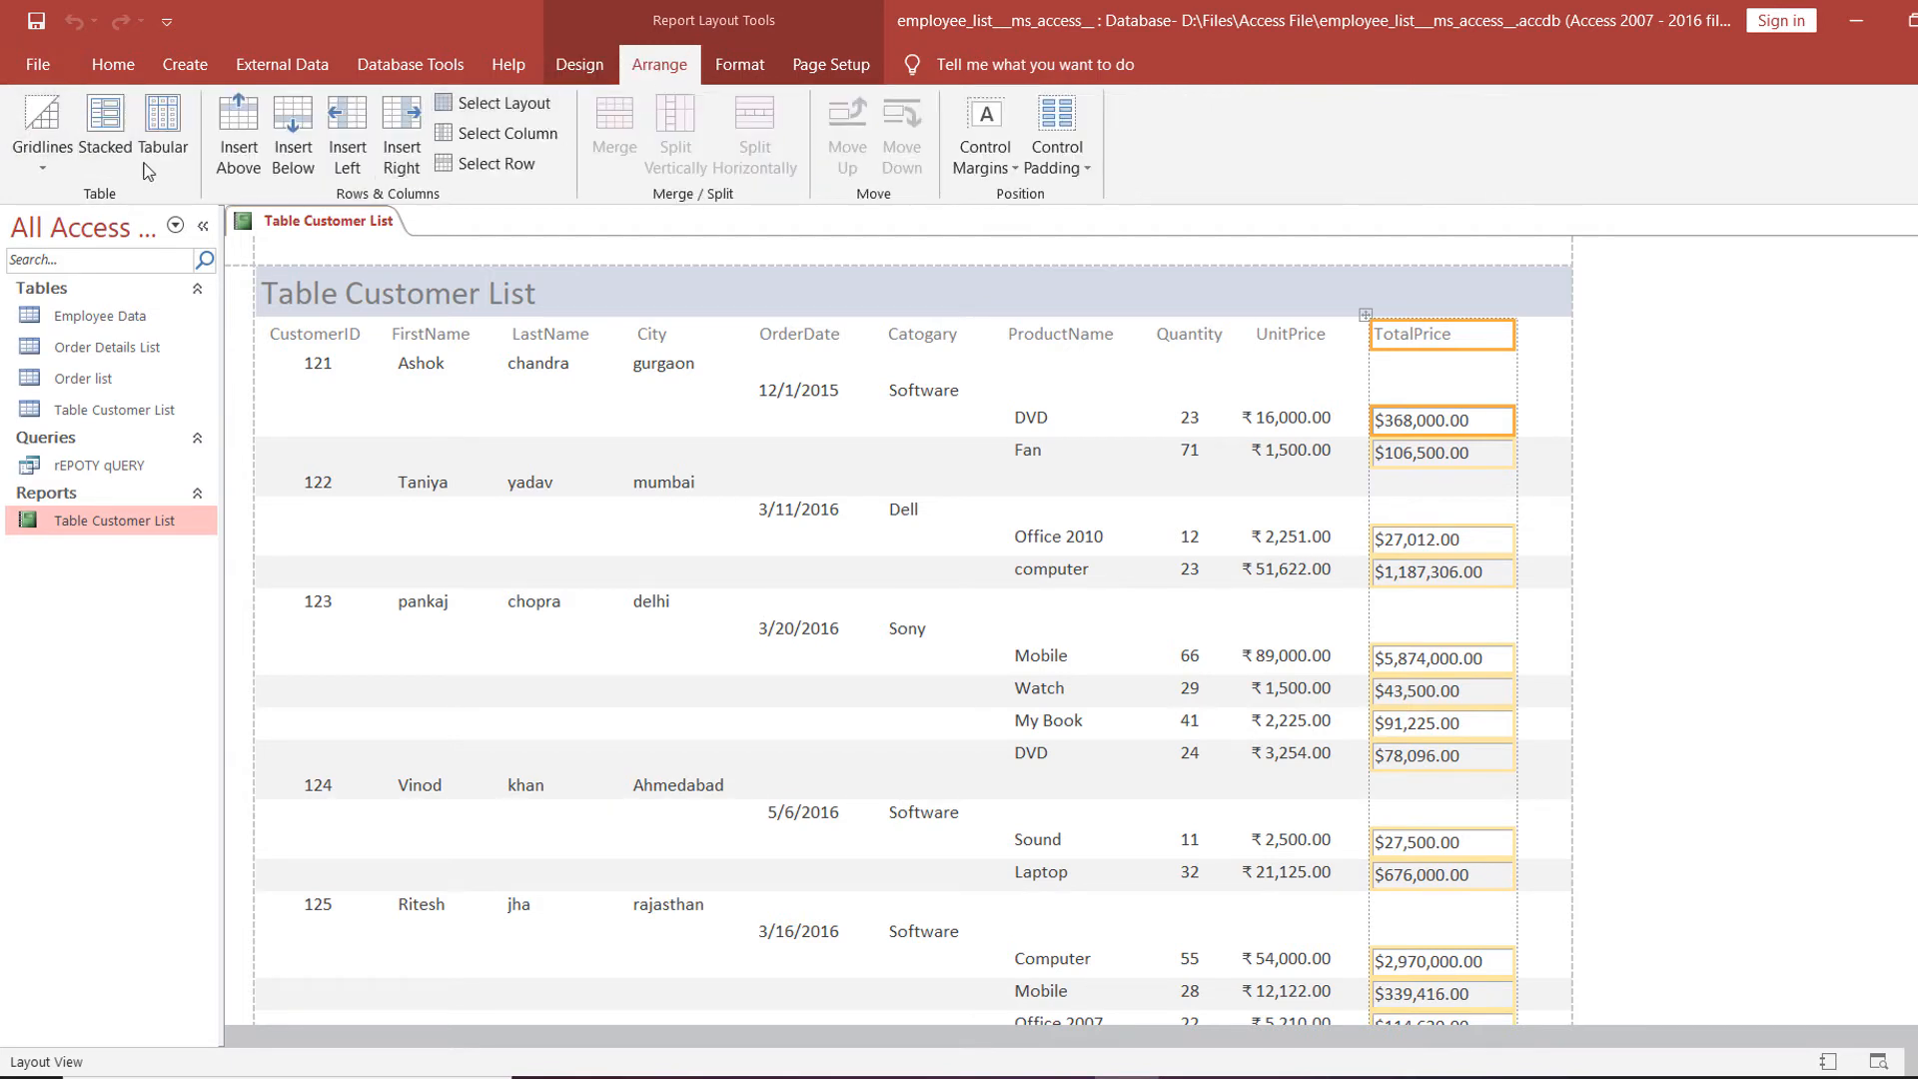
click(44, 160)
click(83, 489)
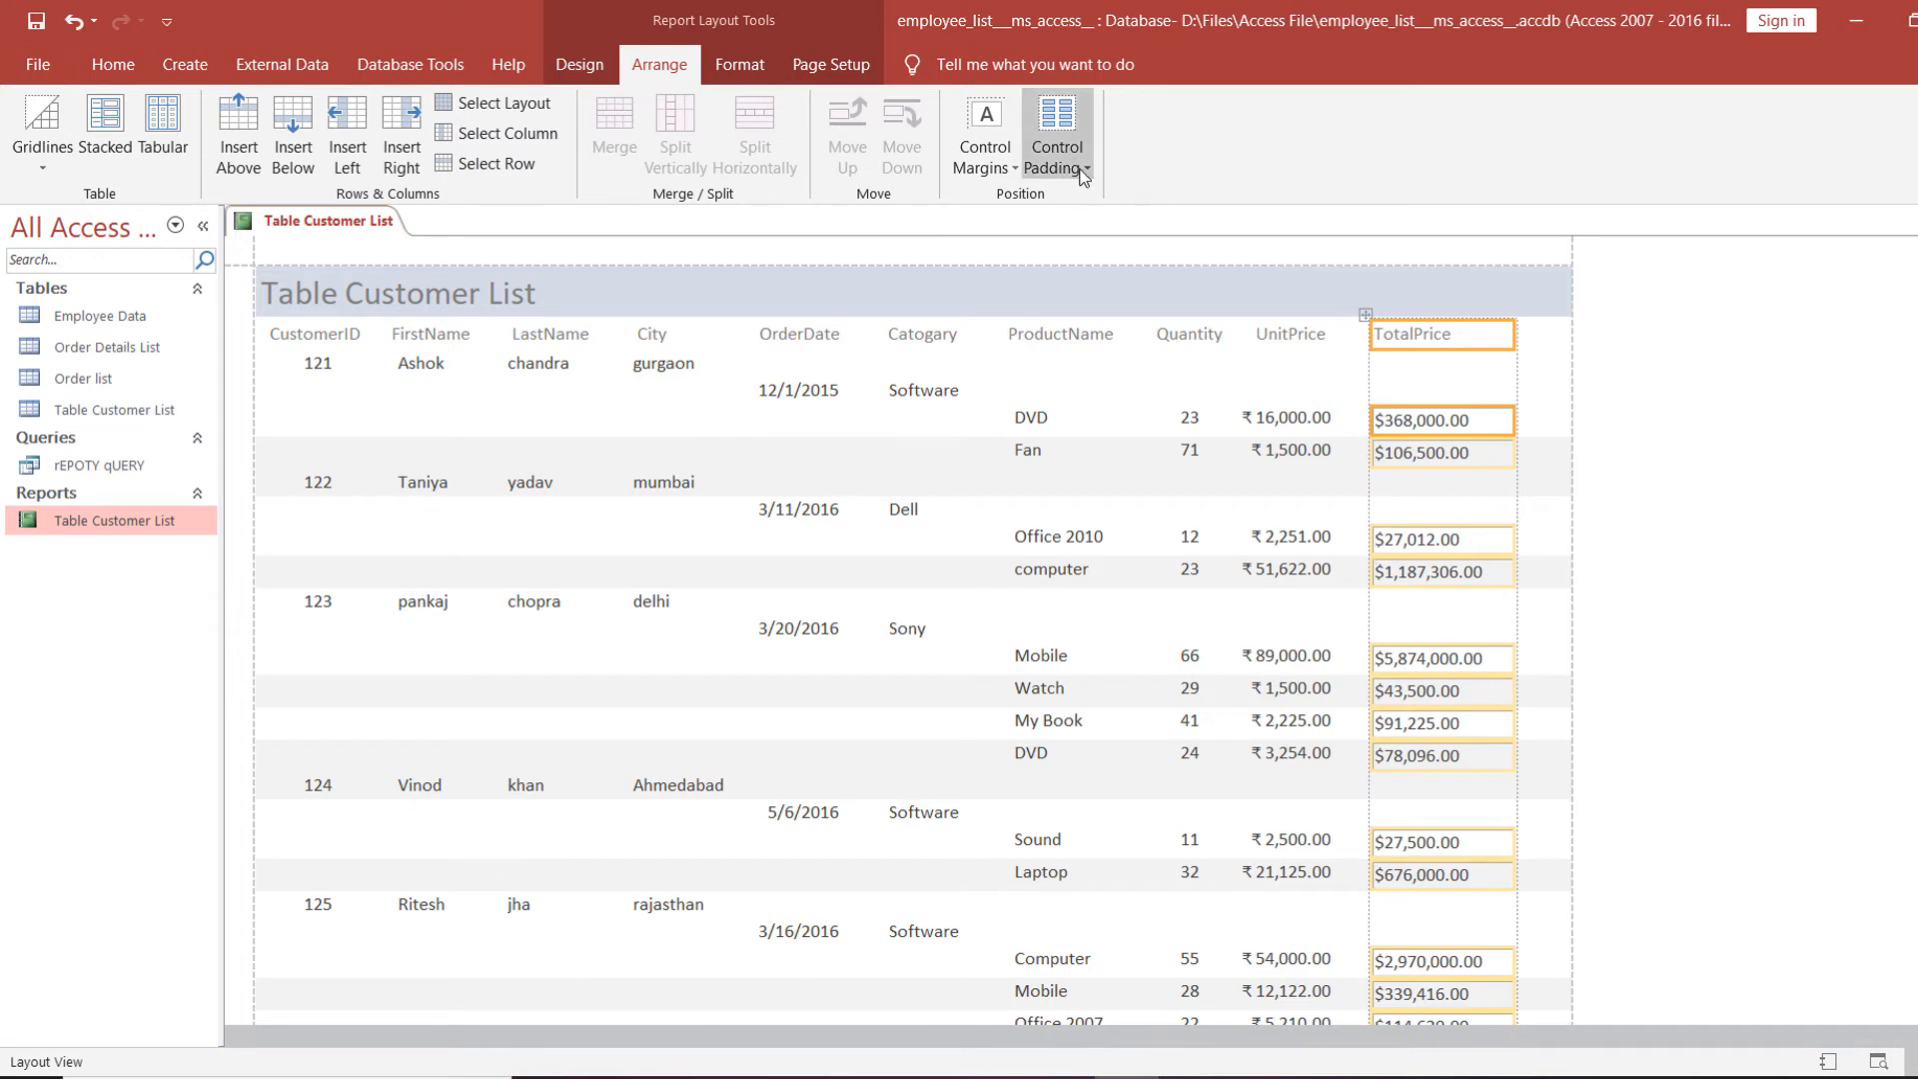
Set the control padding of the TotalPrice column to None.
click(1057, 140)
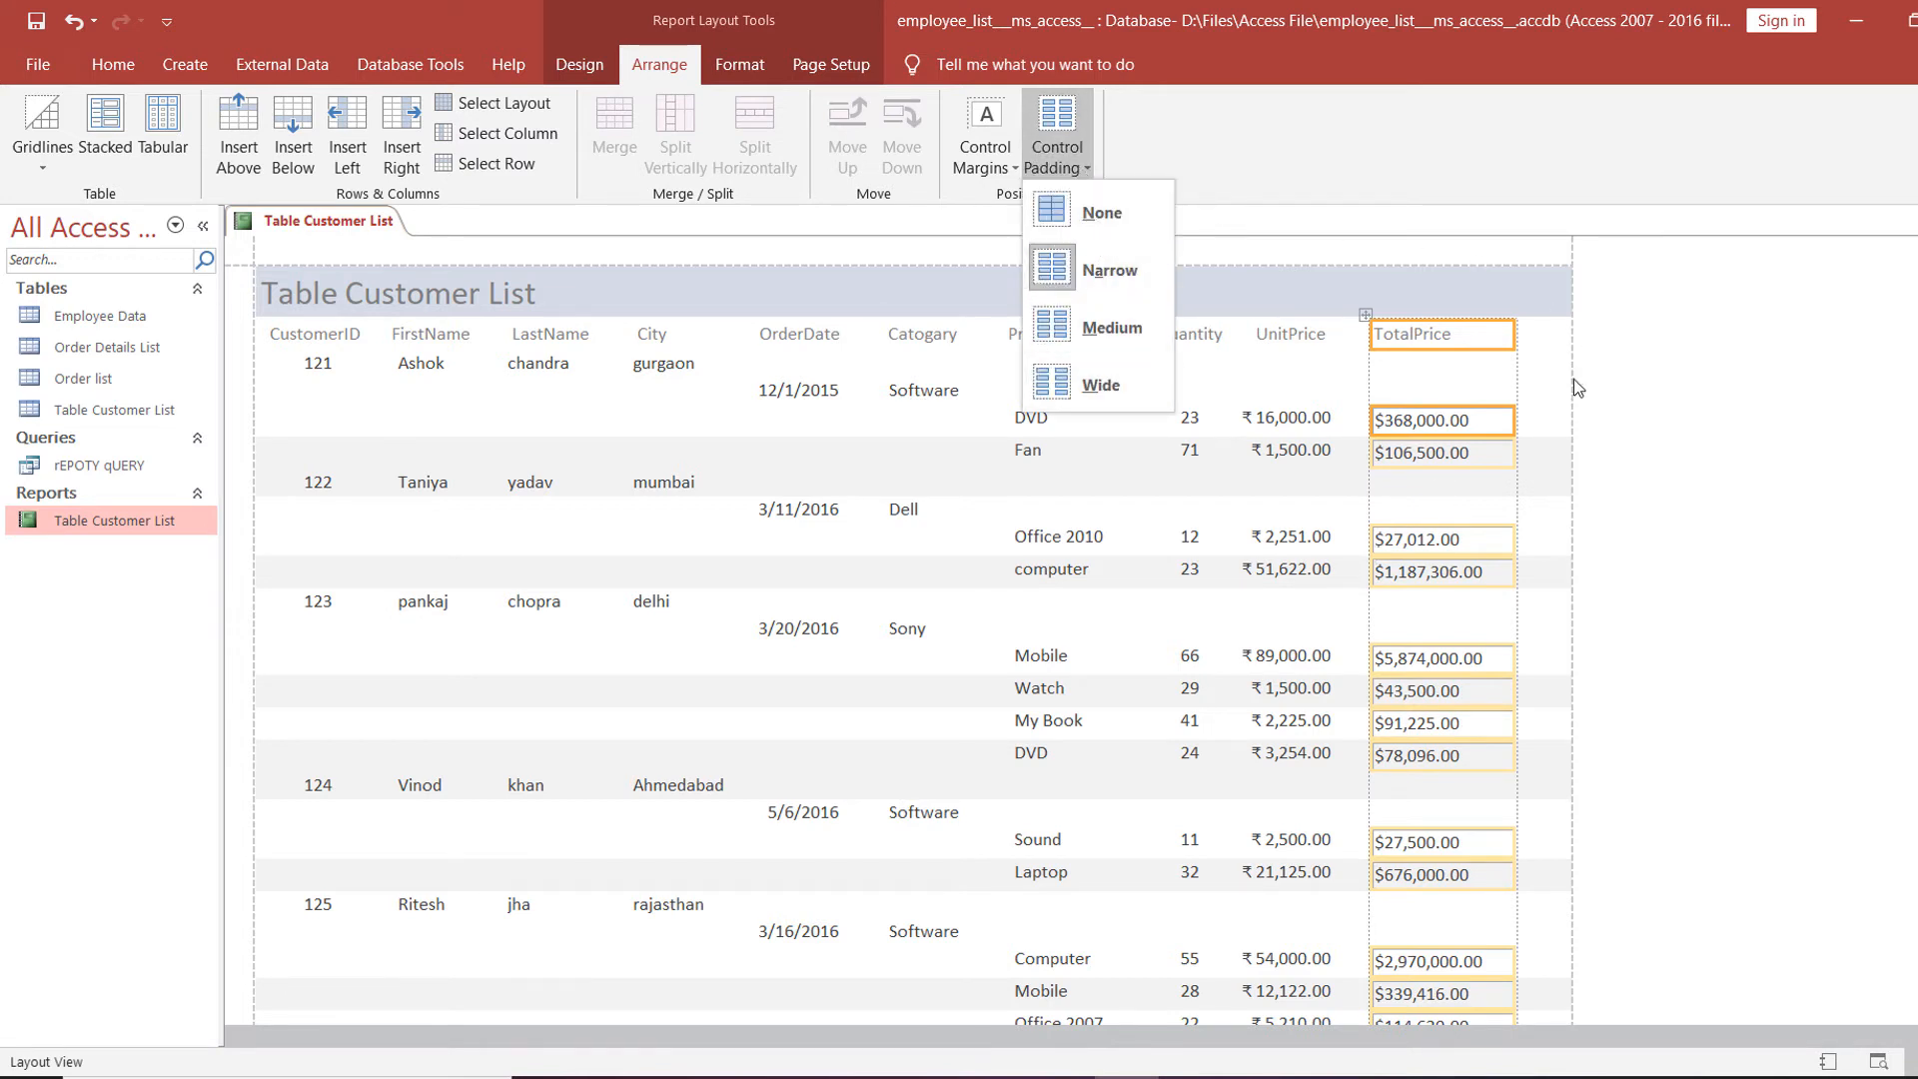
click(1075, 203)
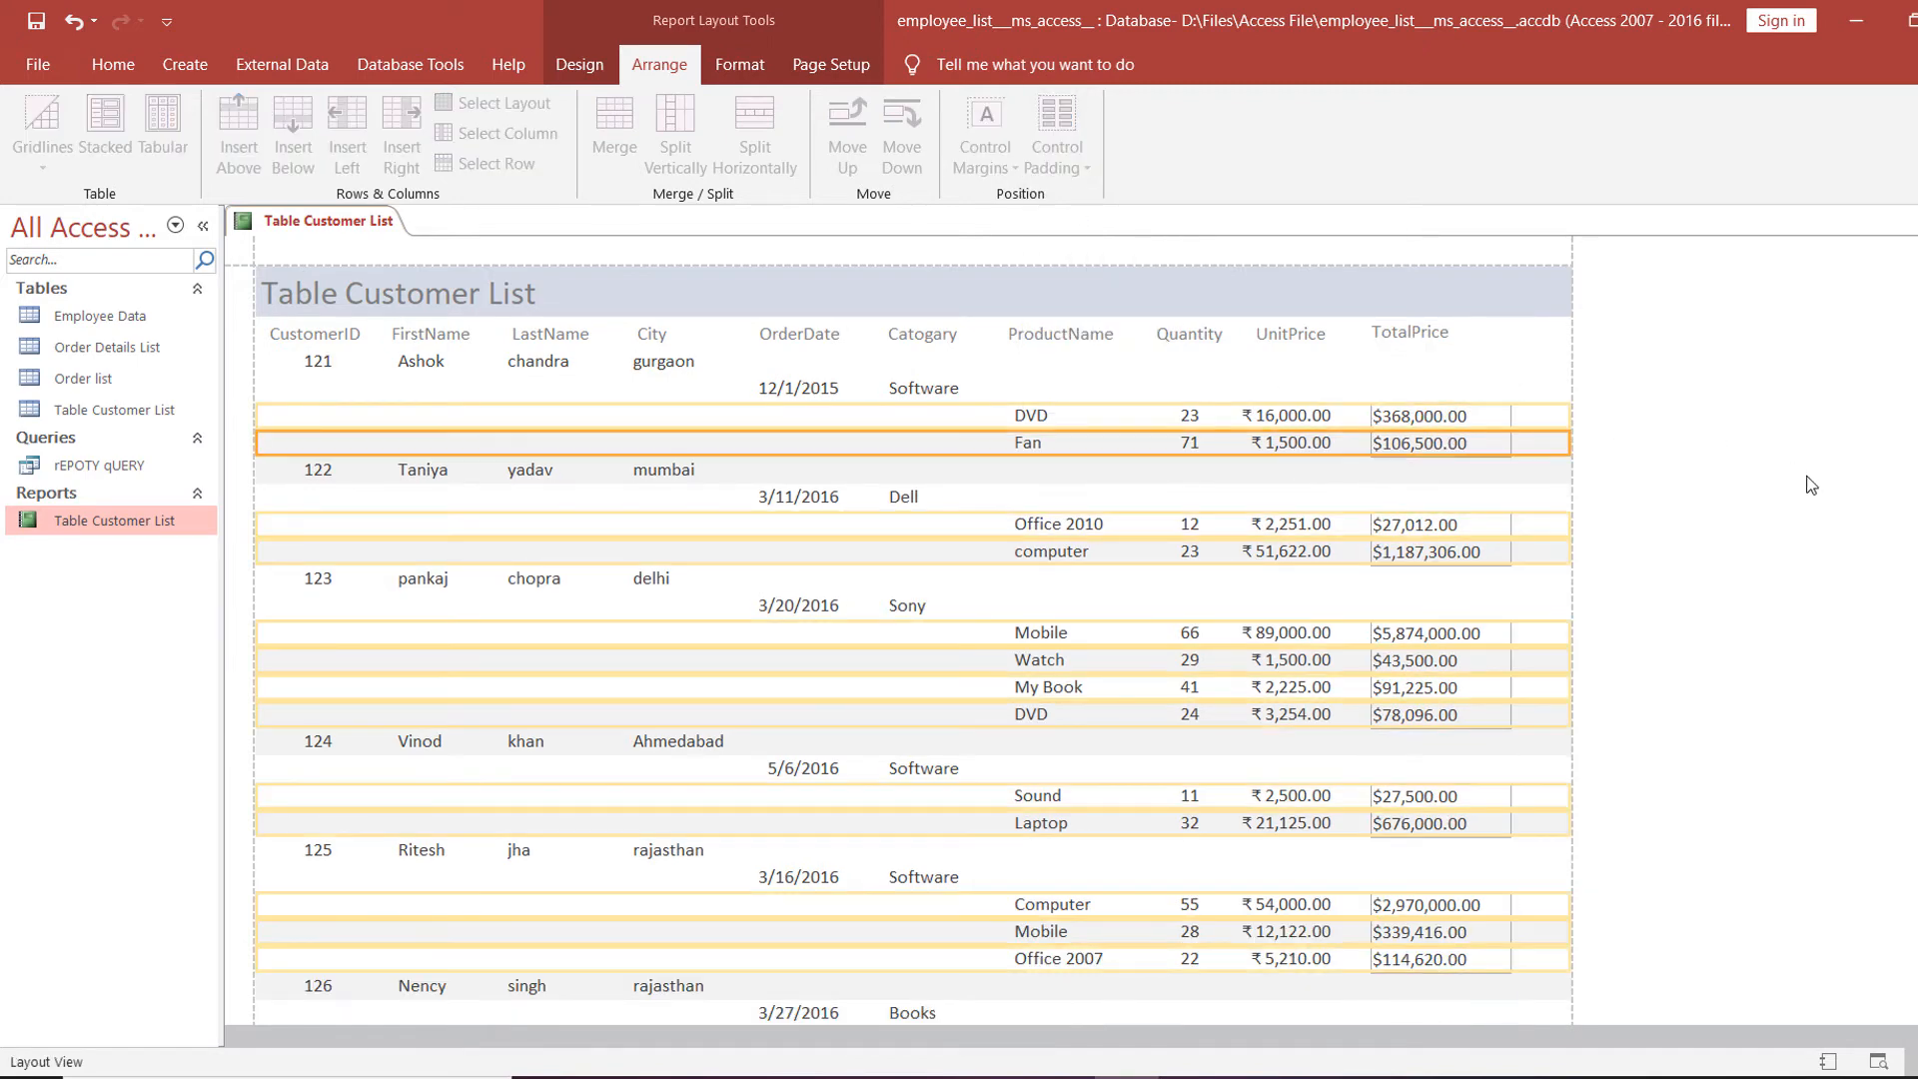
click(1690, 474)
click(1464, 415)
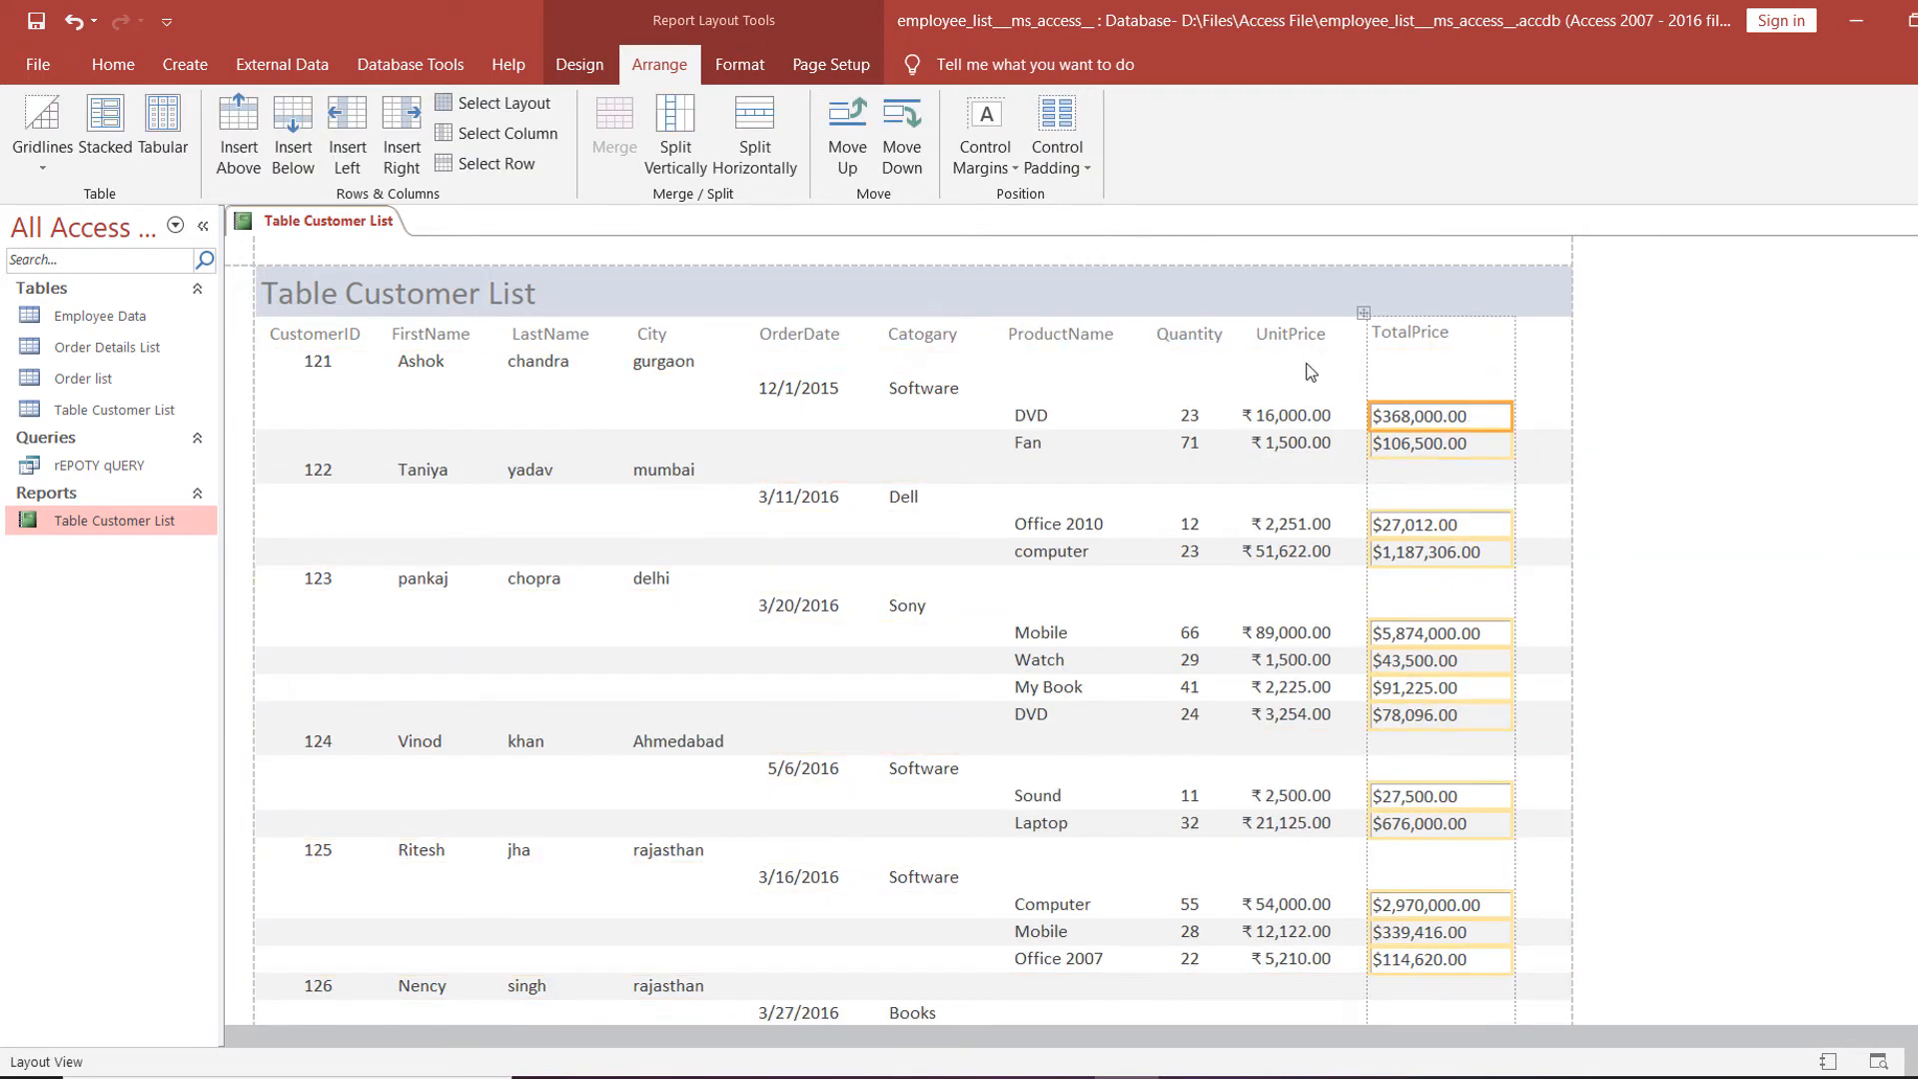
click(1056, 150)
click(1087, 212)
click(1703, 473)
click(1478, 547)
click(1432, 522)
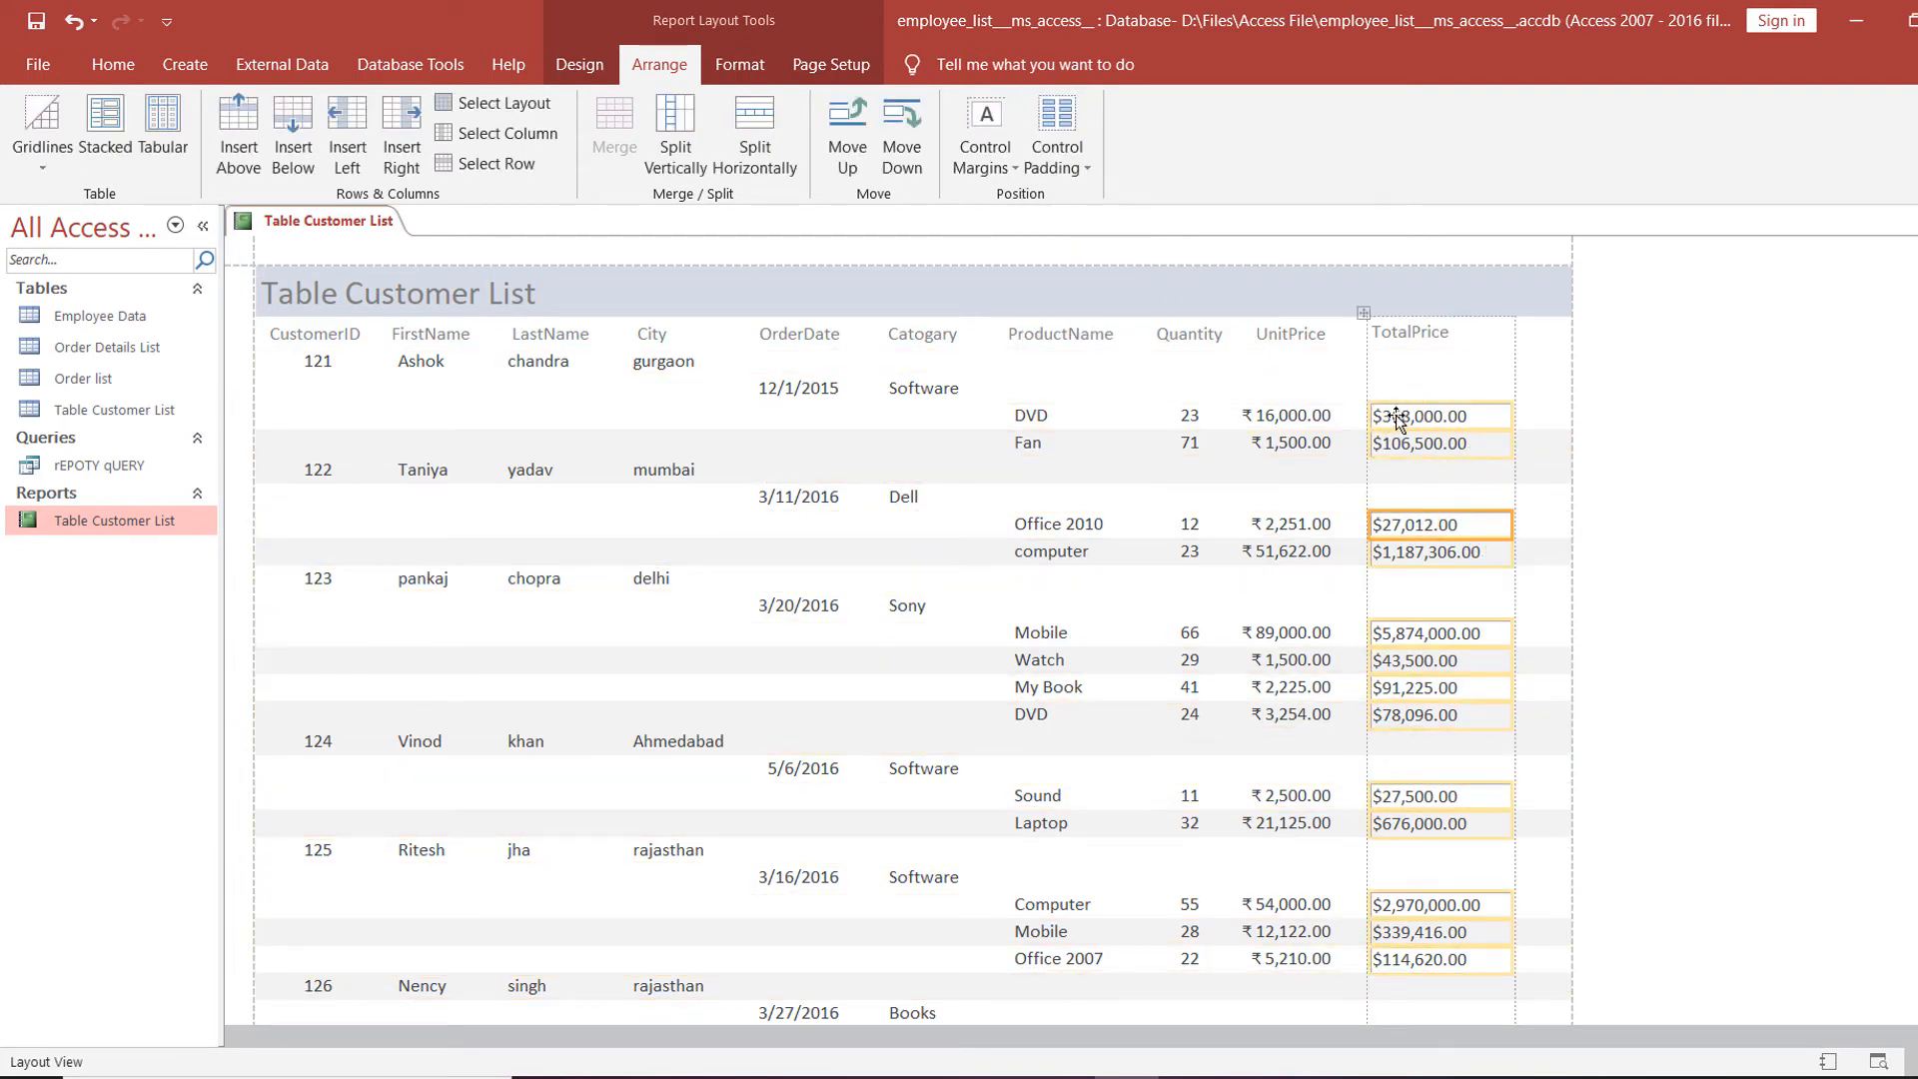
click(1008, 170)
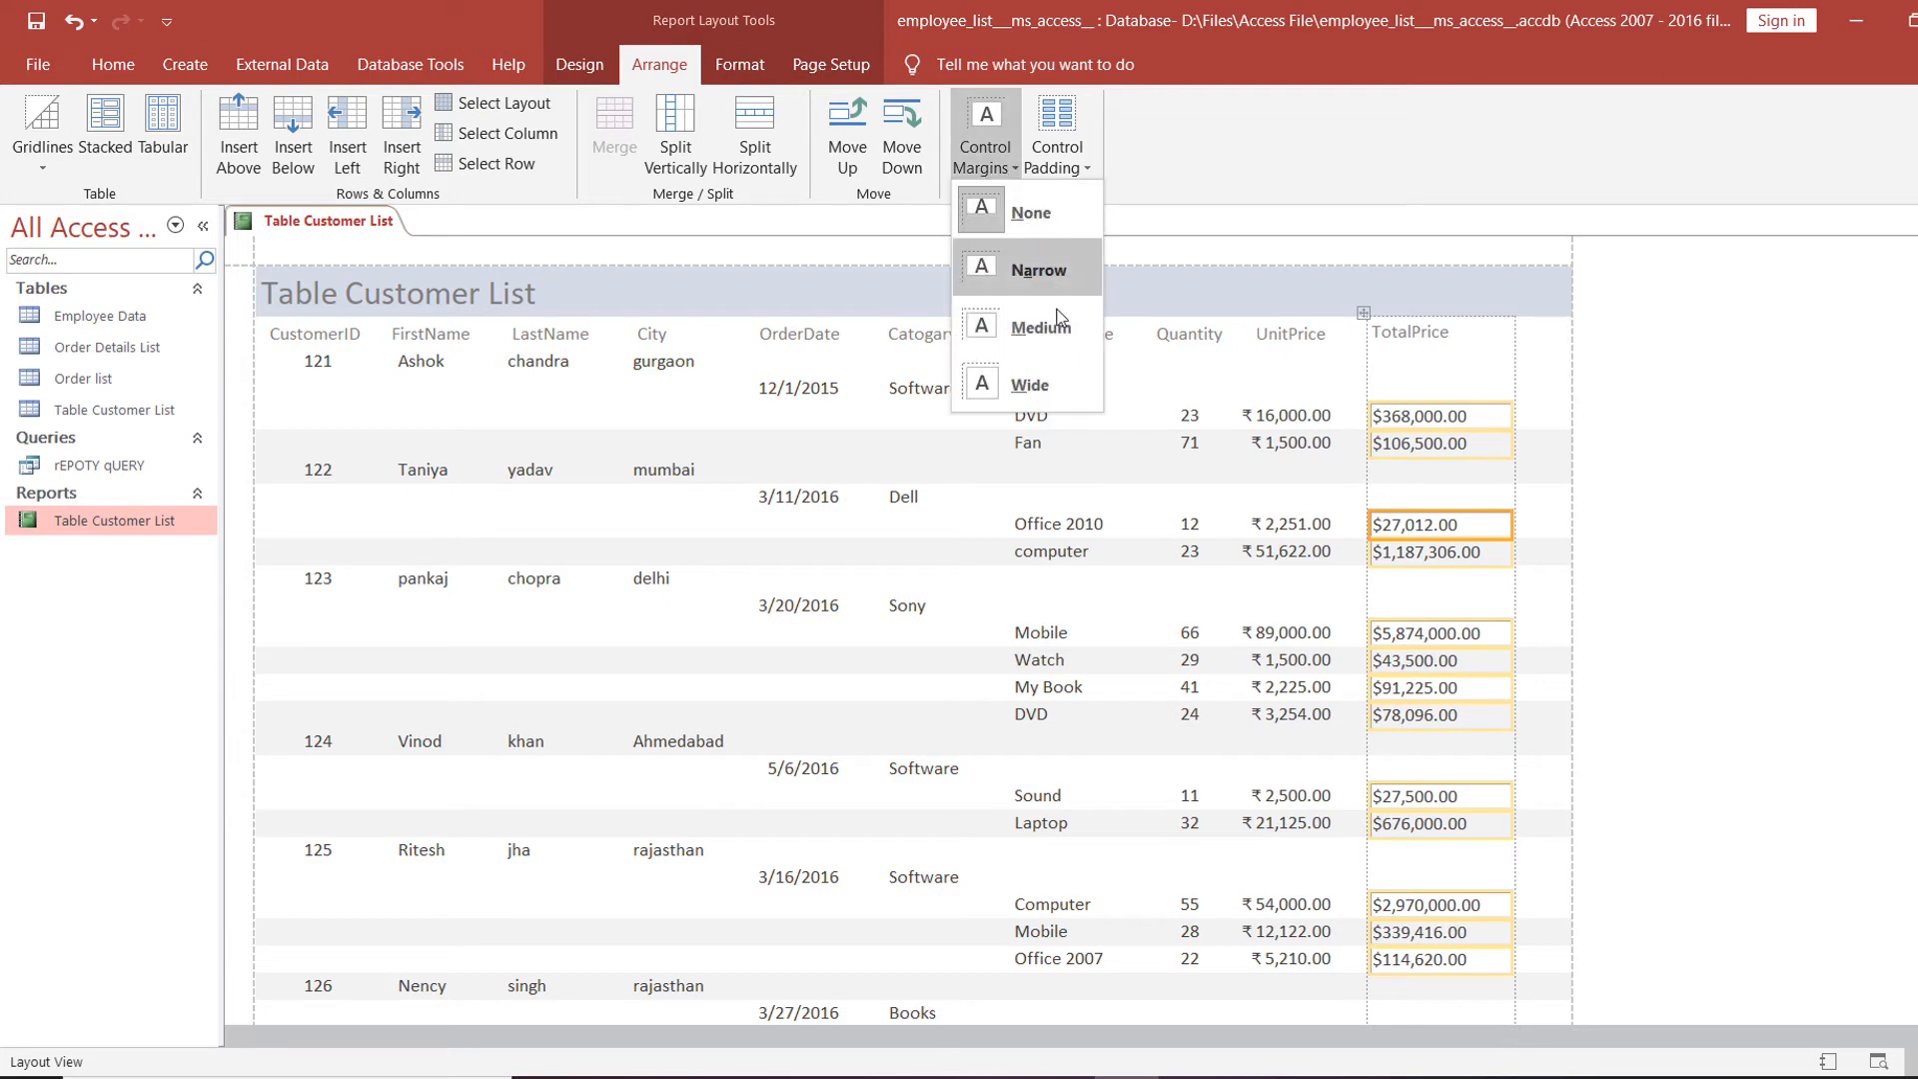
click(1061, 166)
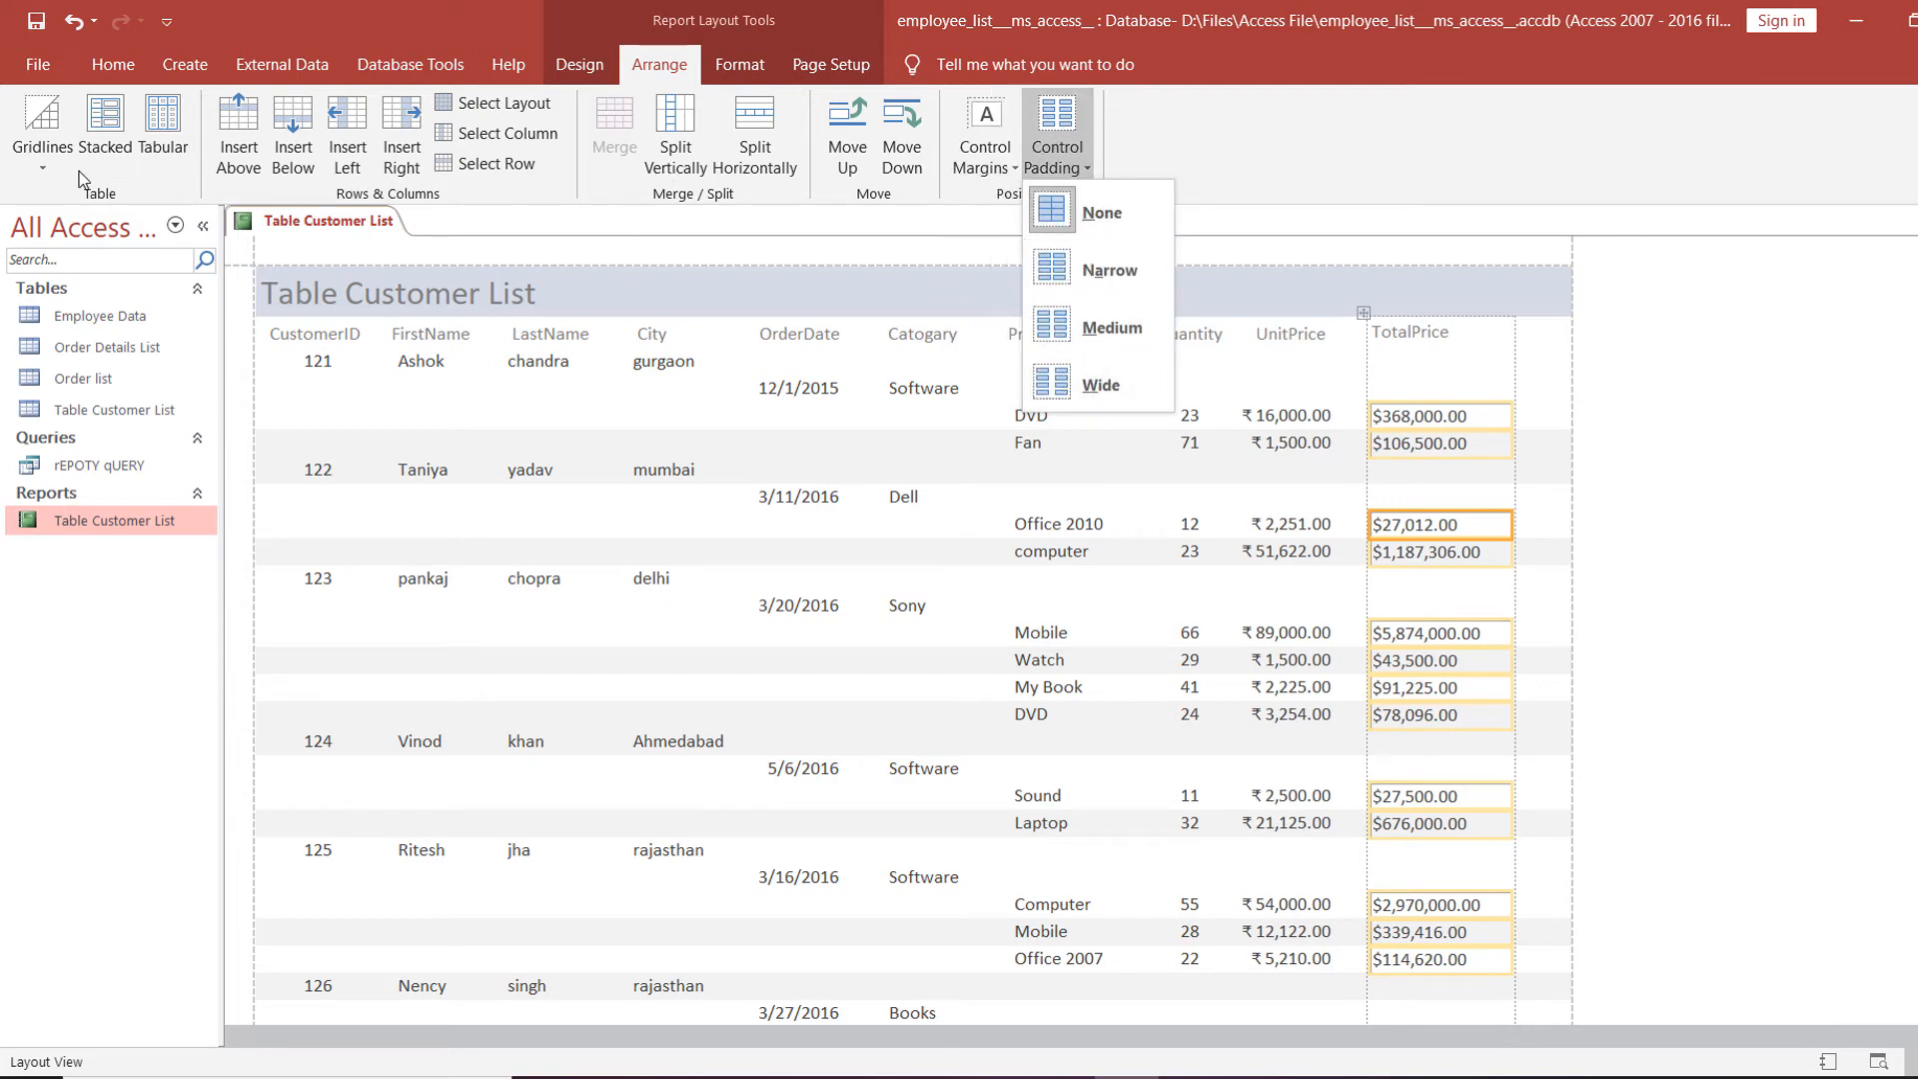
click(44, 150)
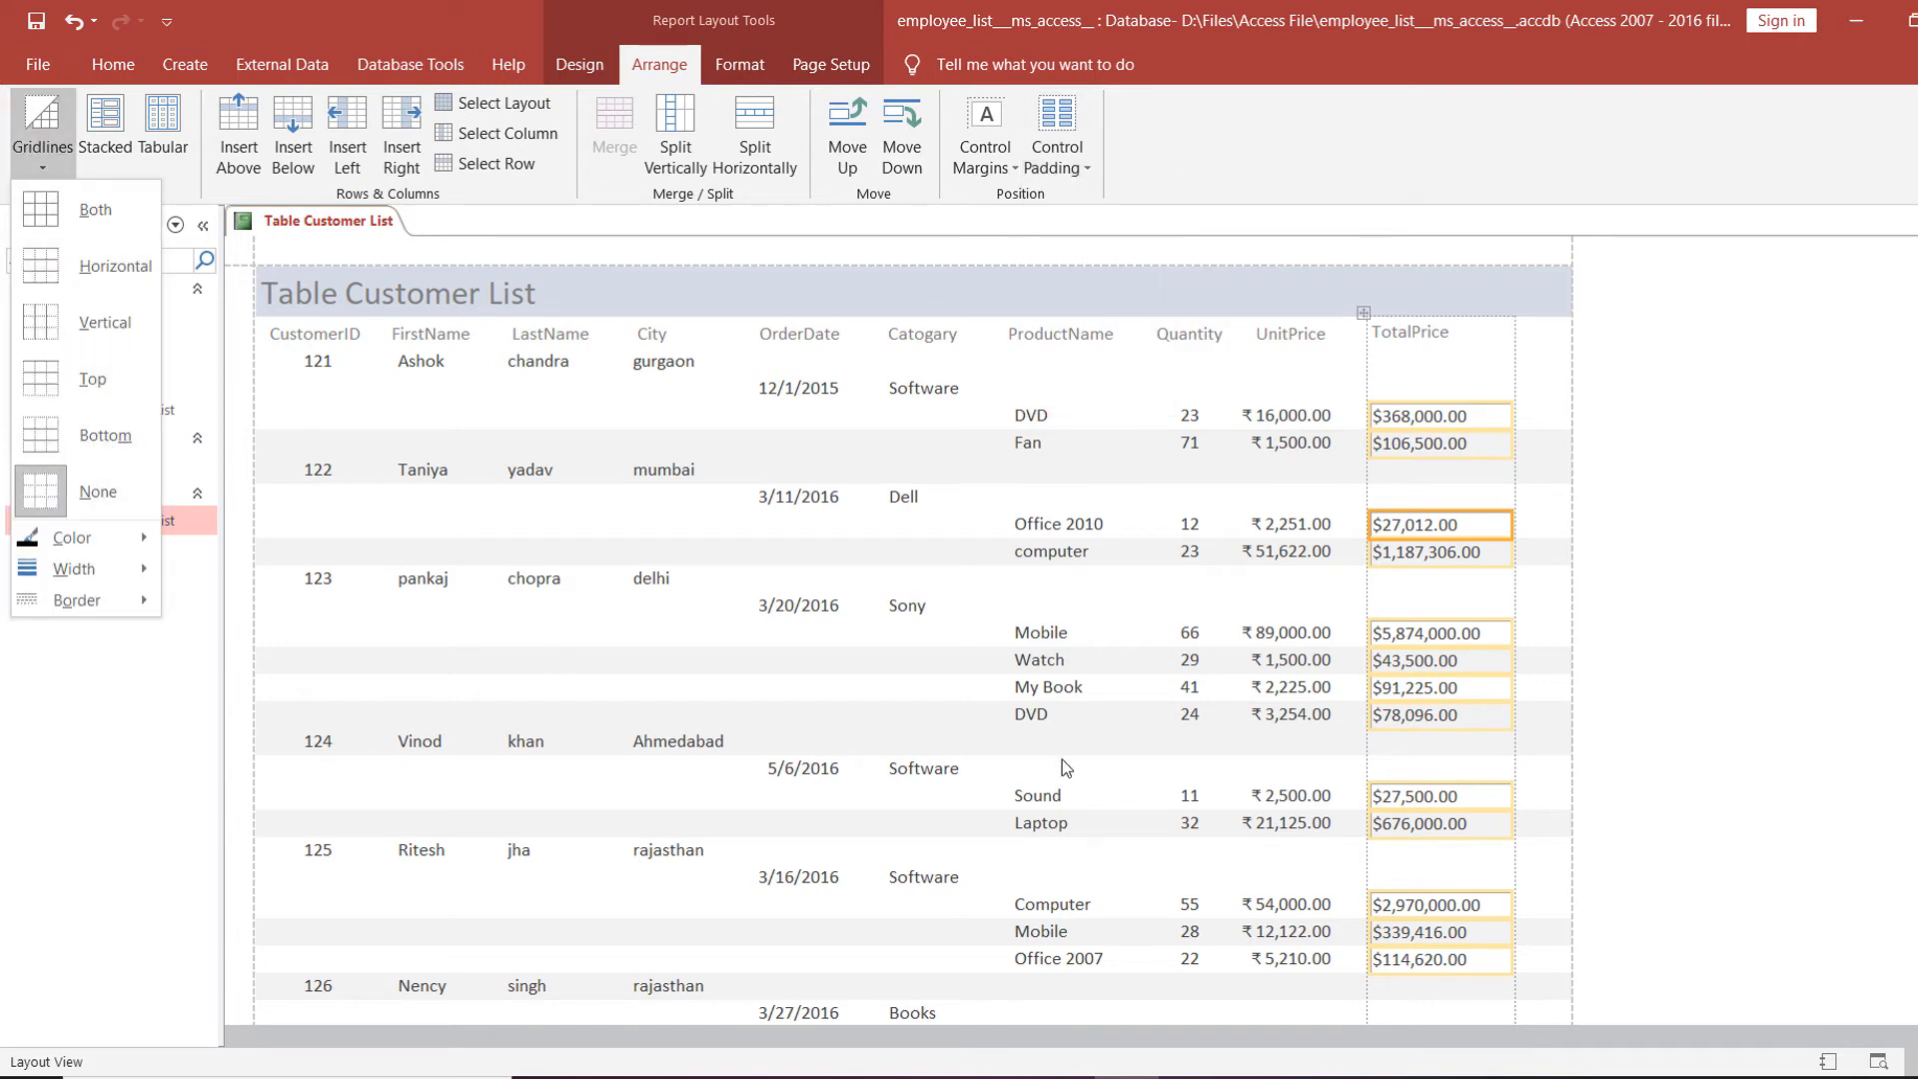
click(1230, 636)
click(995, 655)
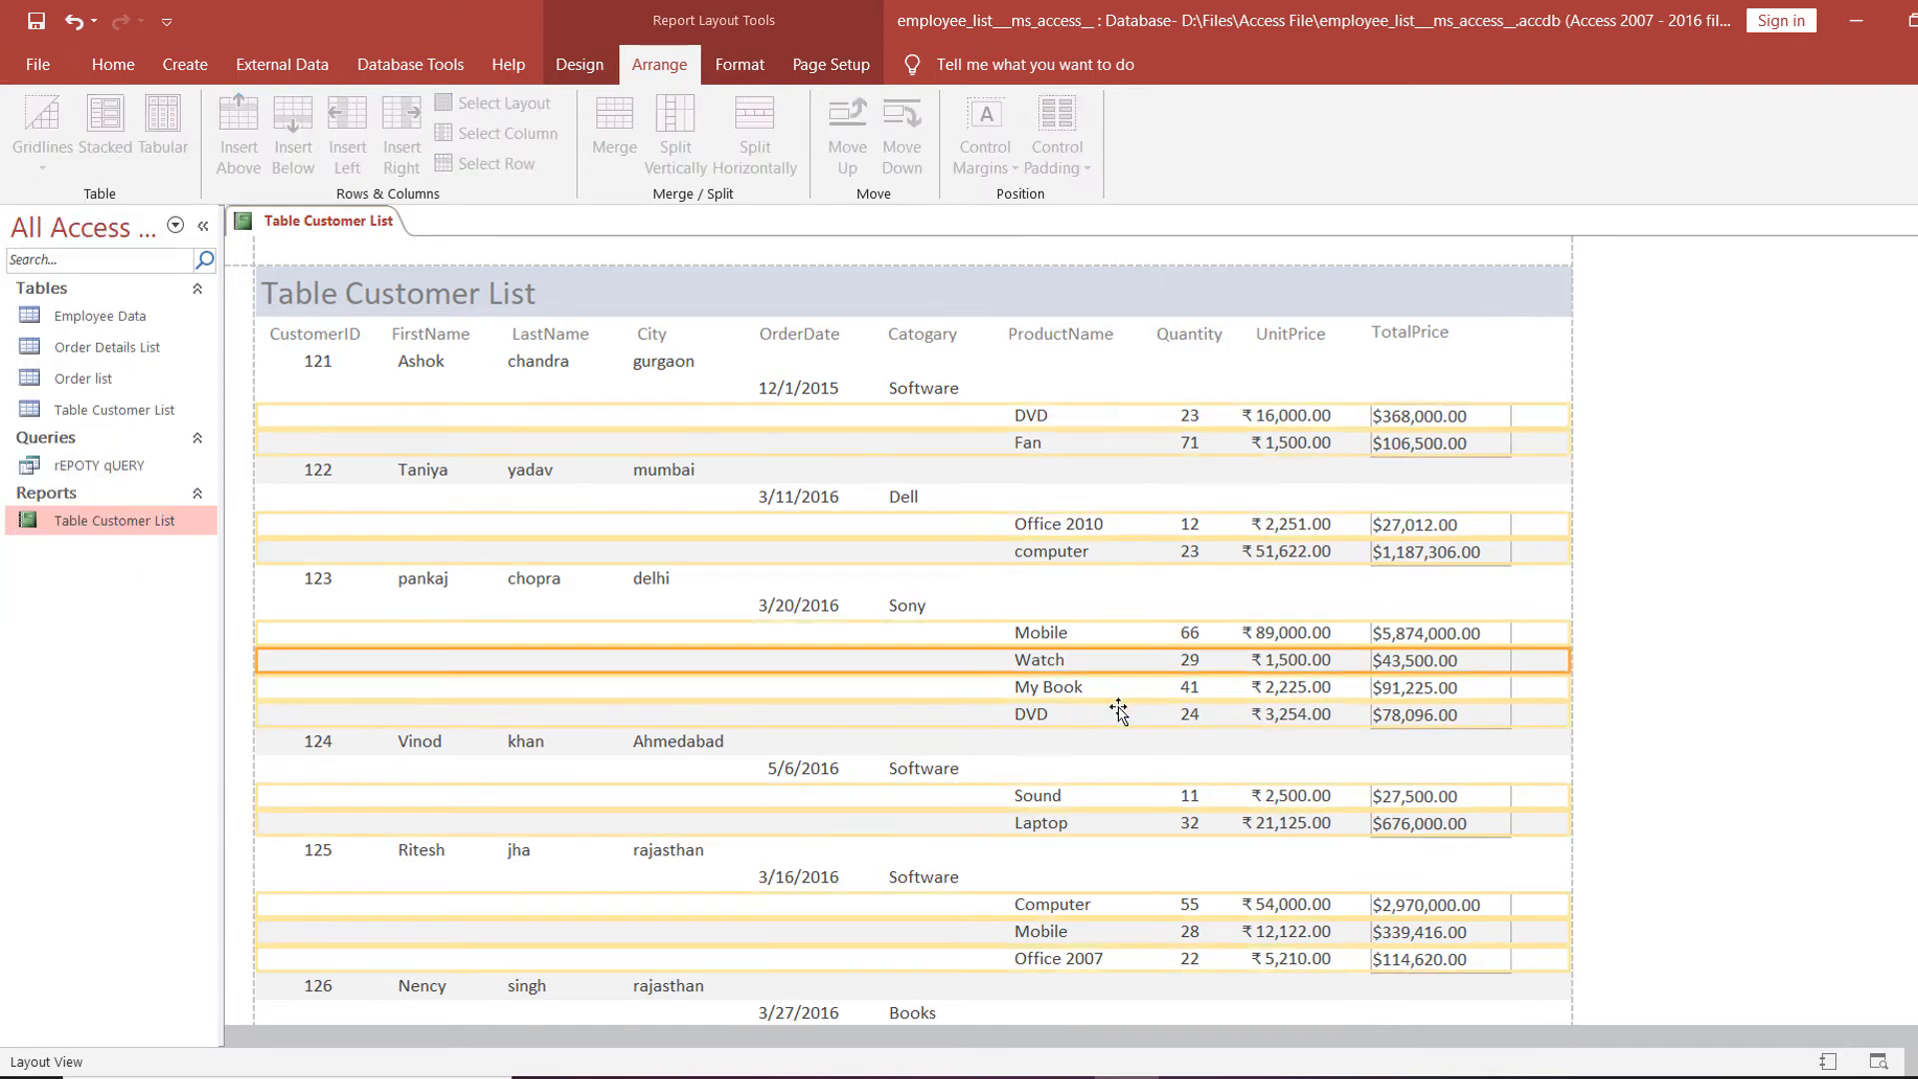
click(1113, 704)
click(1352, 492)
click(1128, 475)
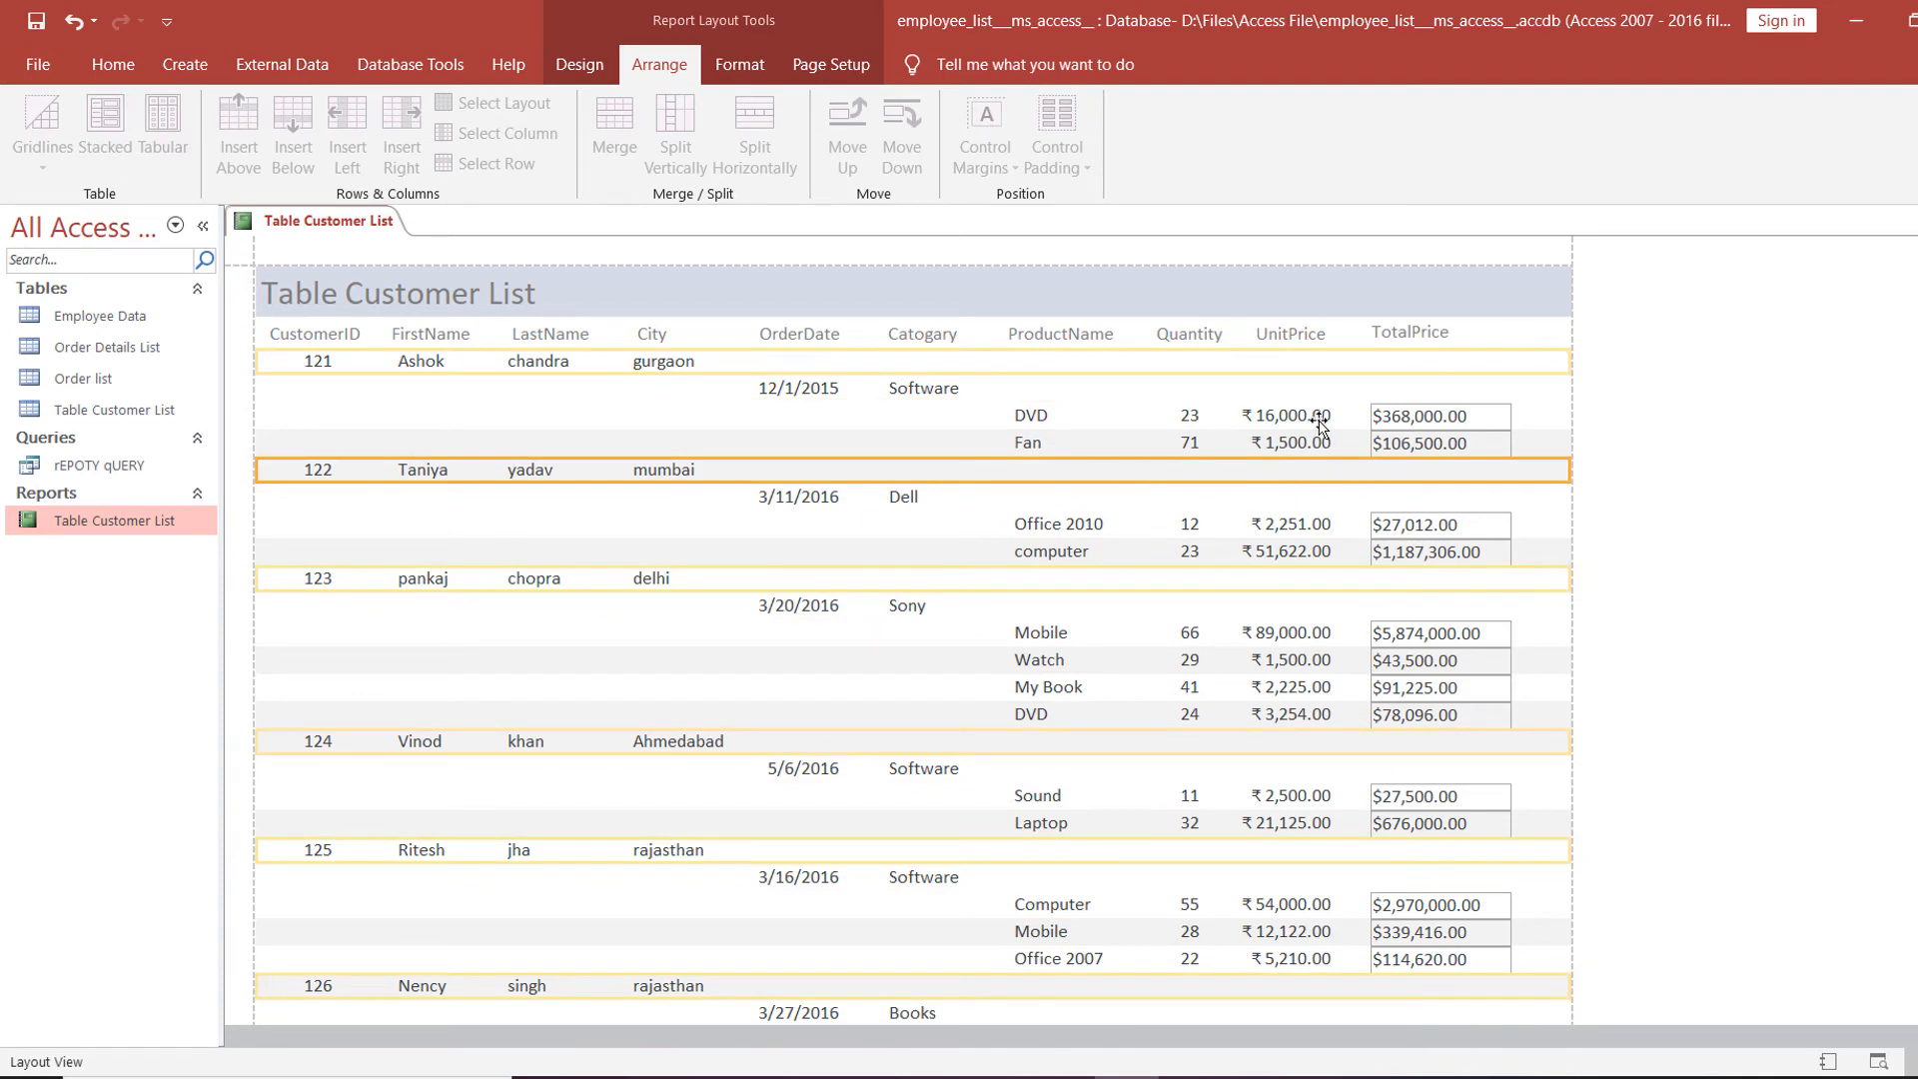
Examine how the Quantity and UnitPrice values relate to the TotalPrice amounts in the first customer's product rows.
click(1188, 414)
click(1301, 418)
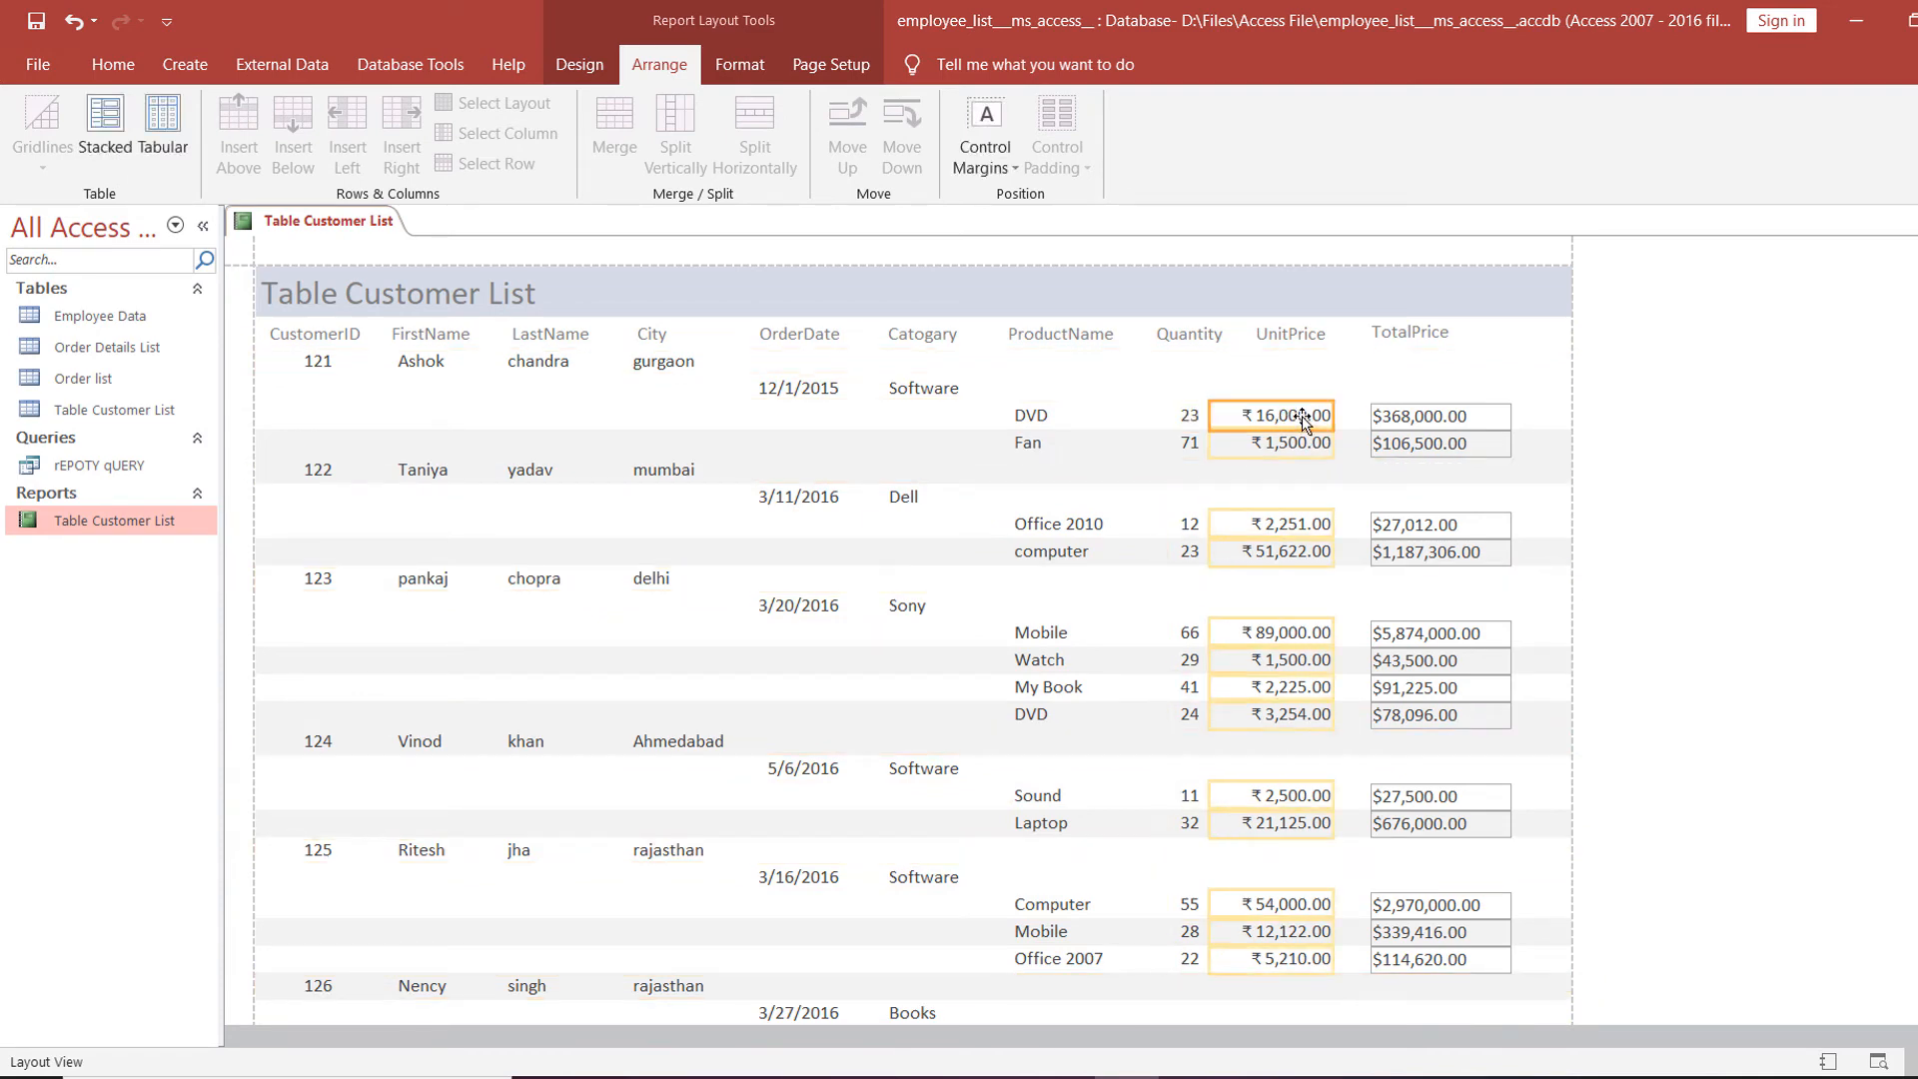
click(1185, 410)
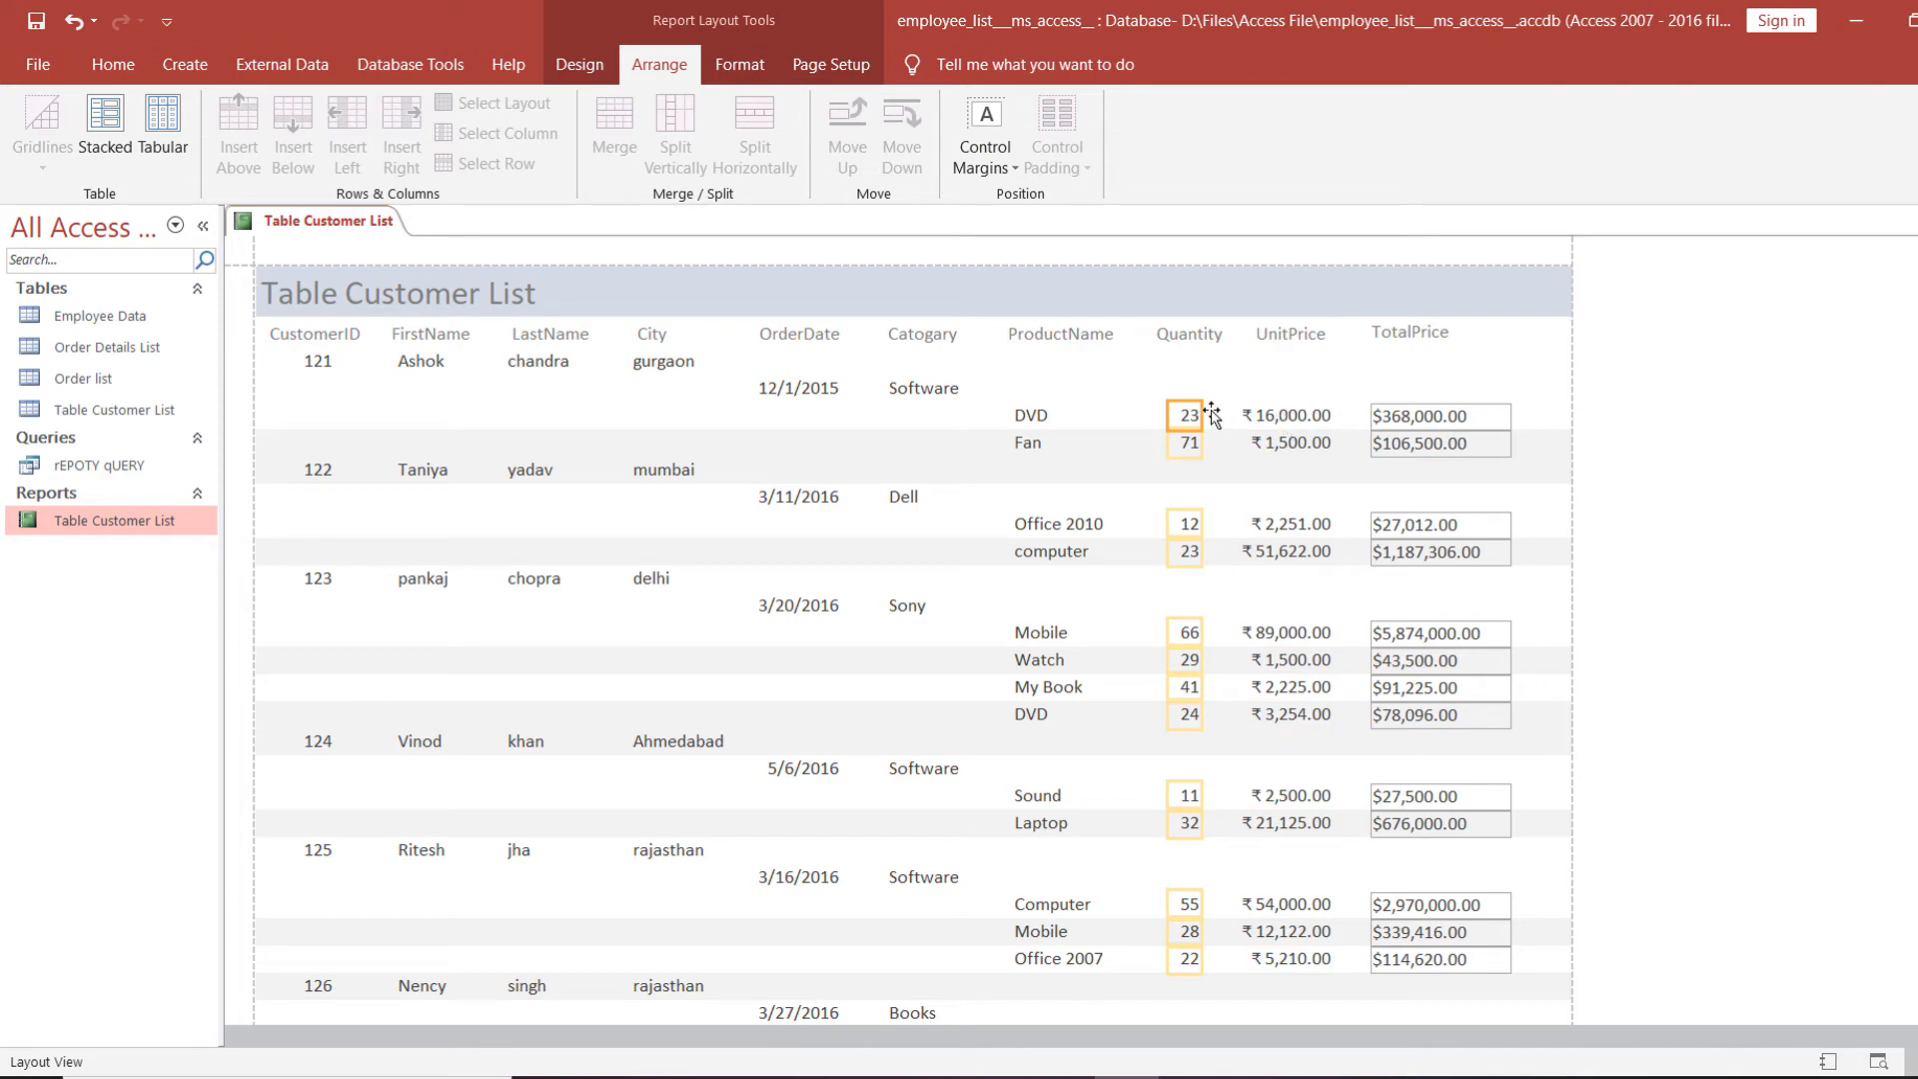
click(1283, 417)
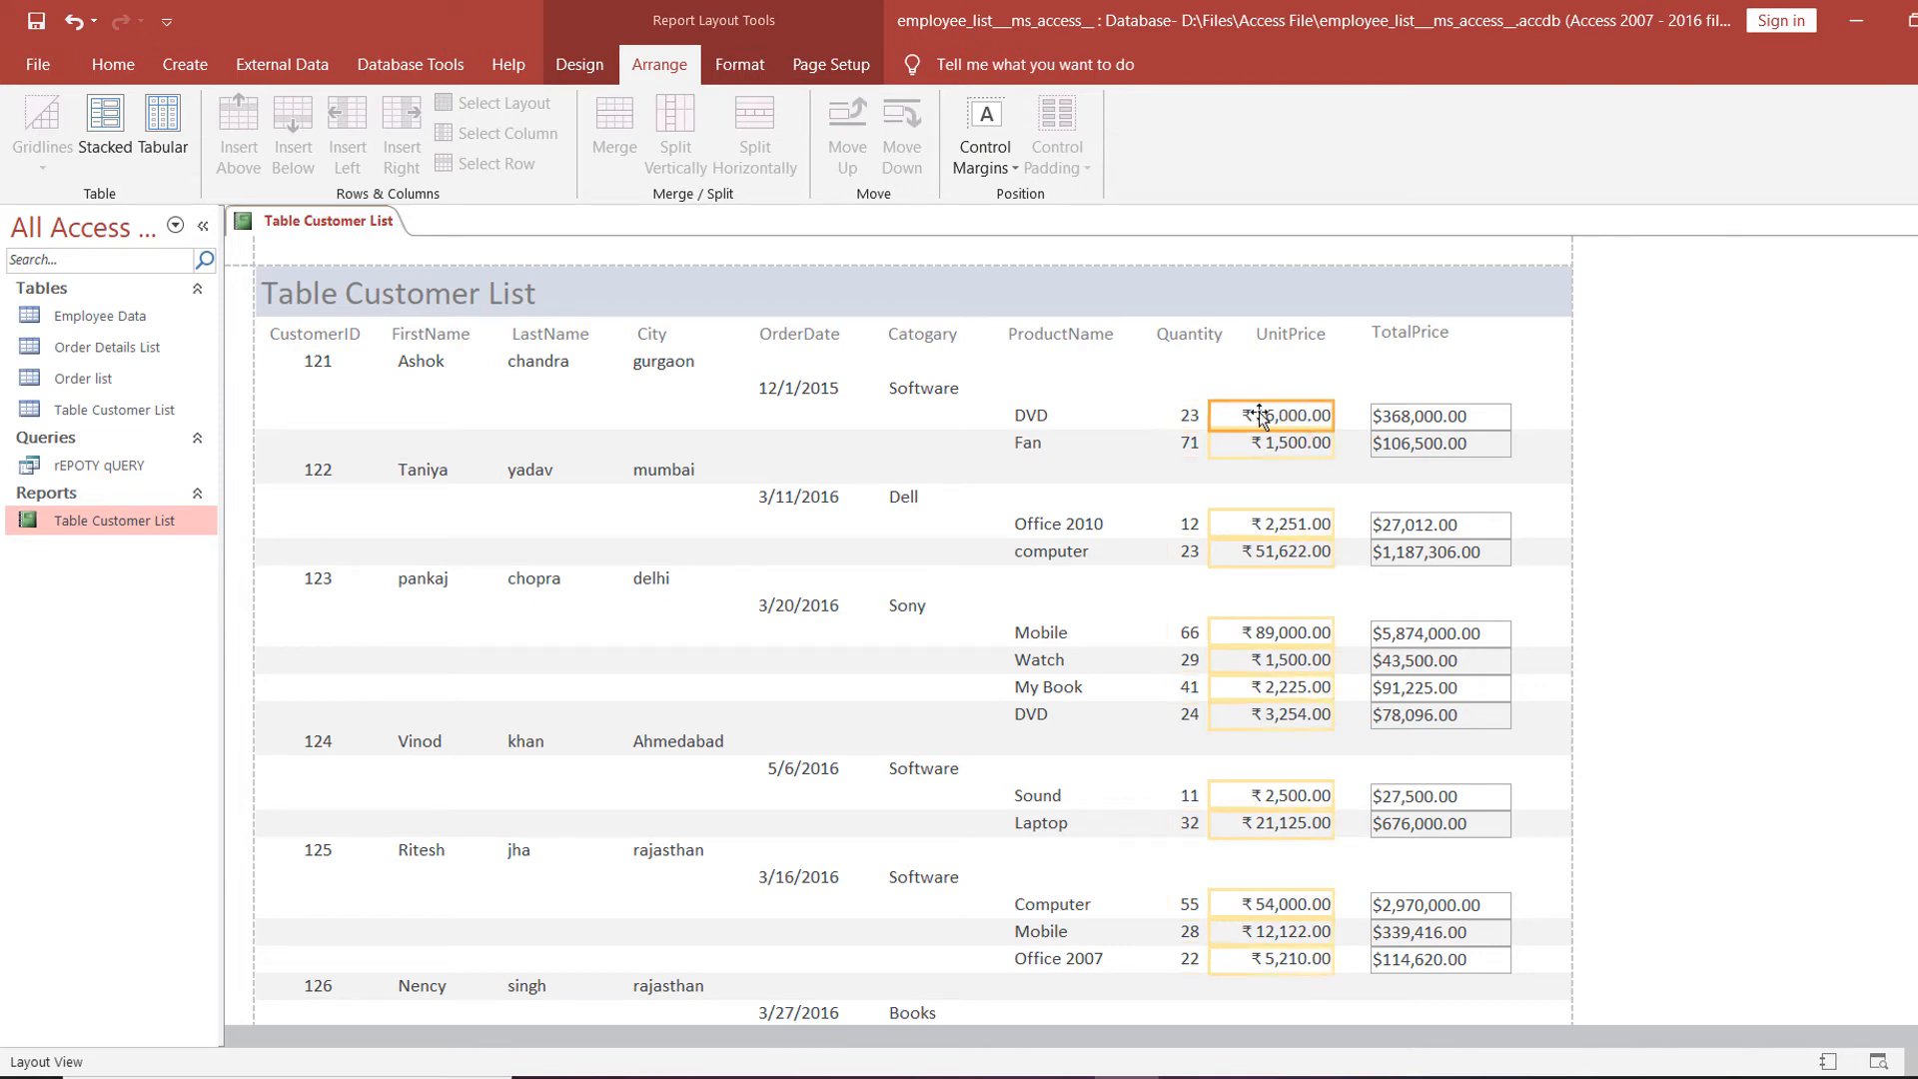
click(1167, 414)
click(1403, 416)
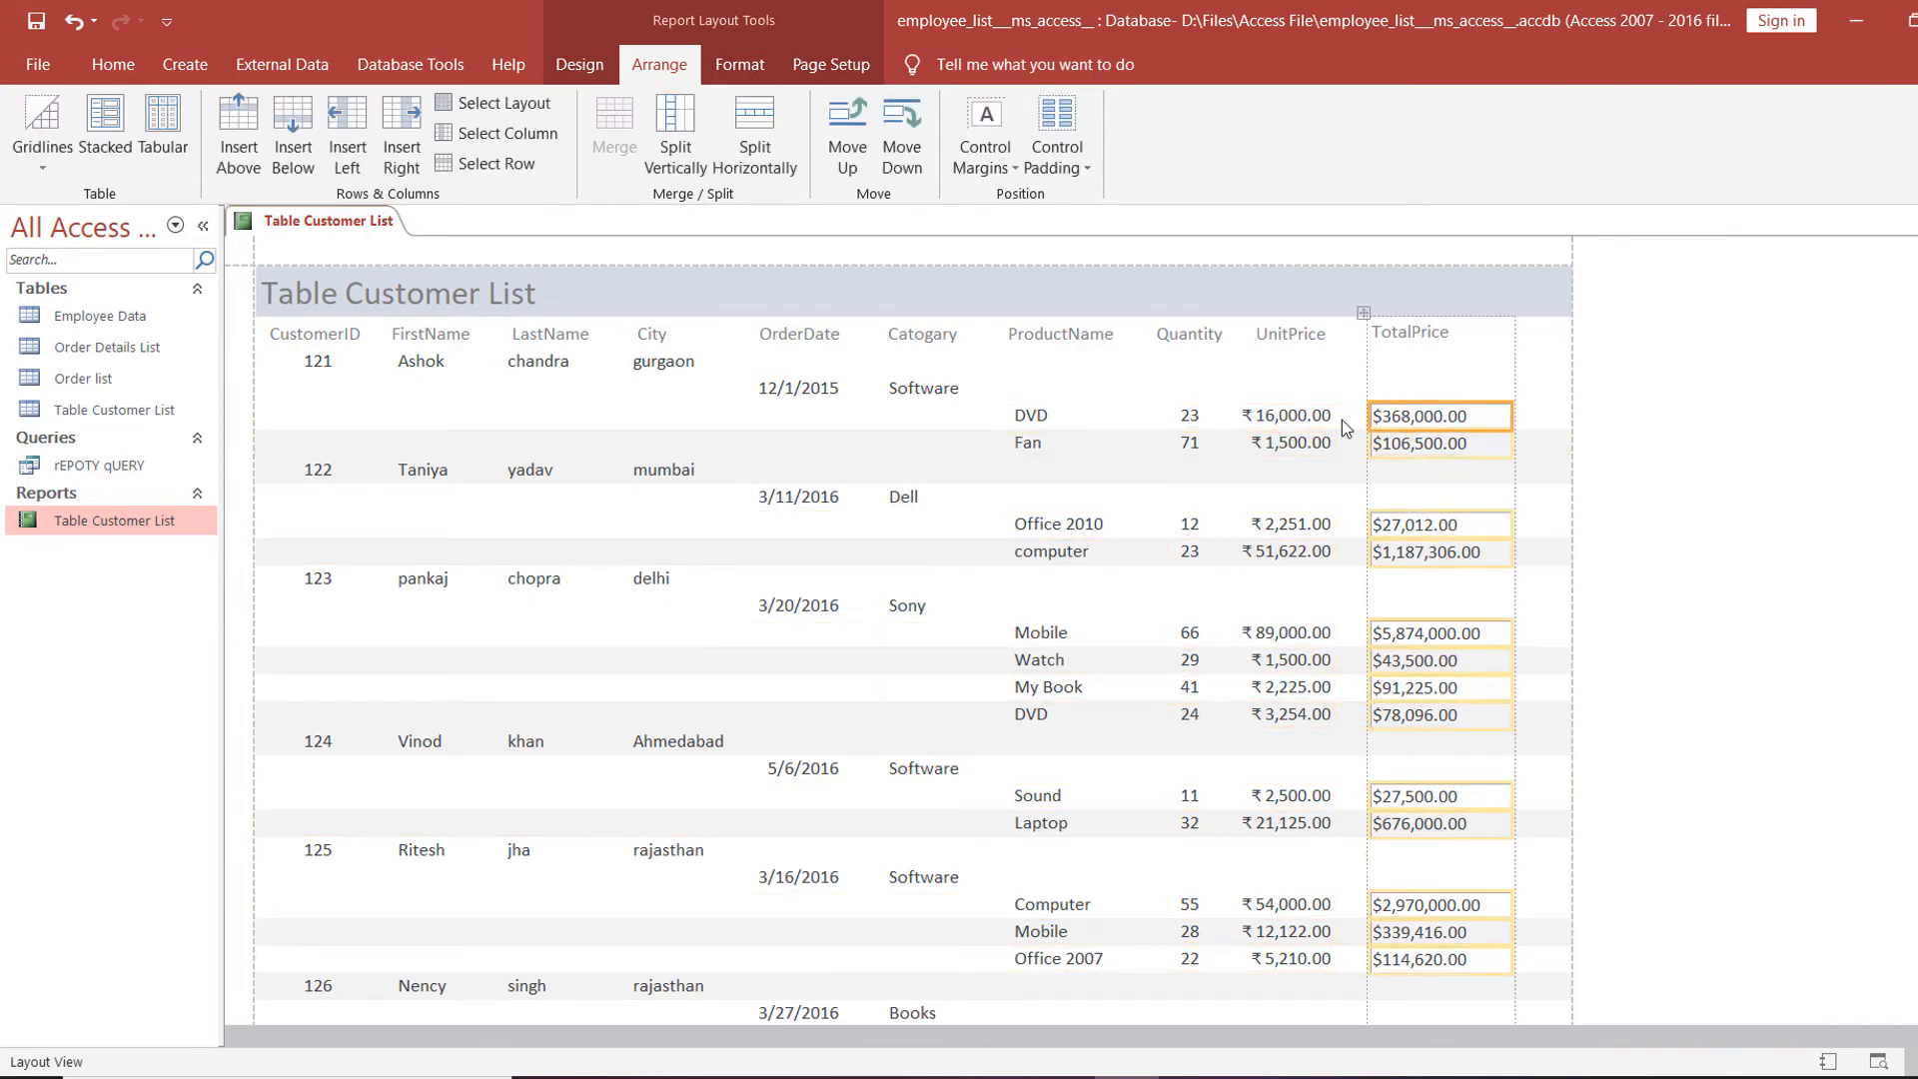
click(1193, 416)
click(1409, 417)
click(1409, 442)
click(1410, 477)
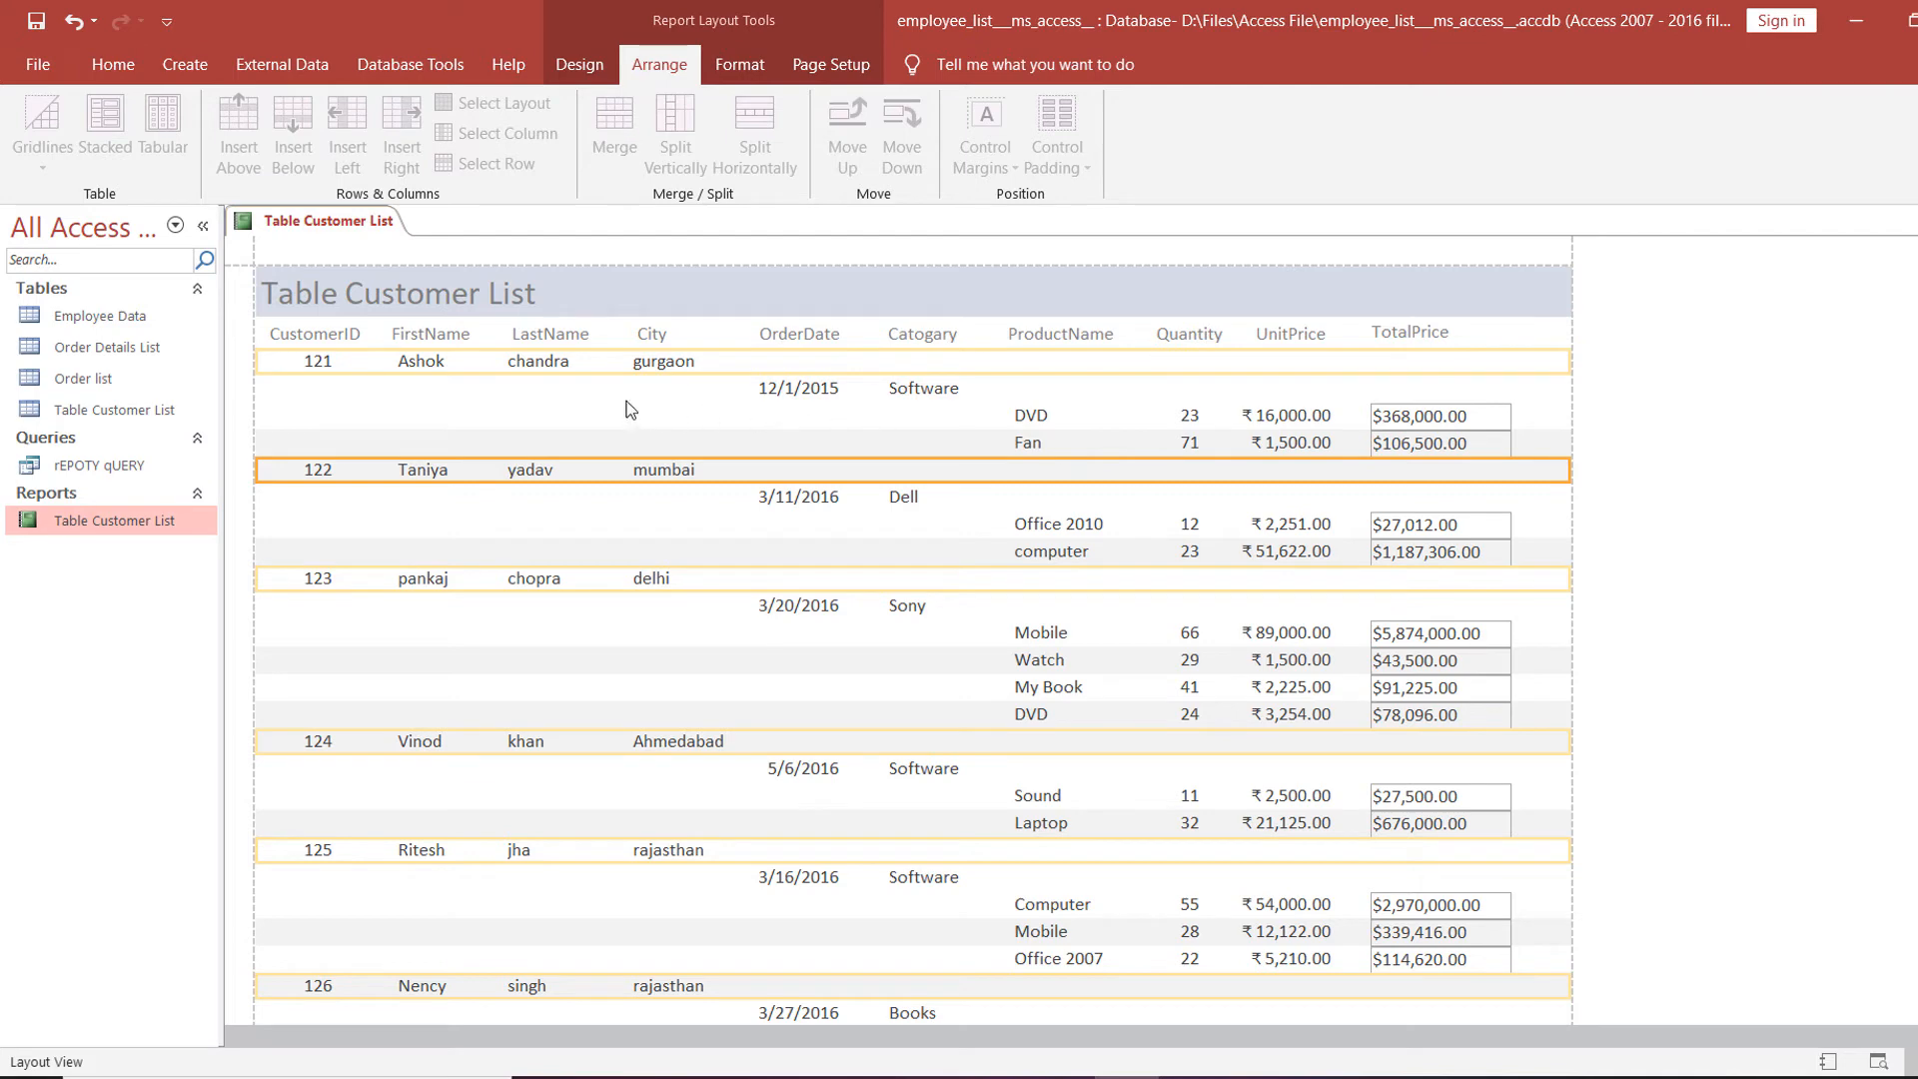
click(1187, 443)
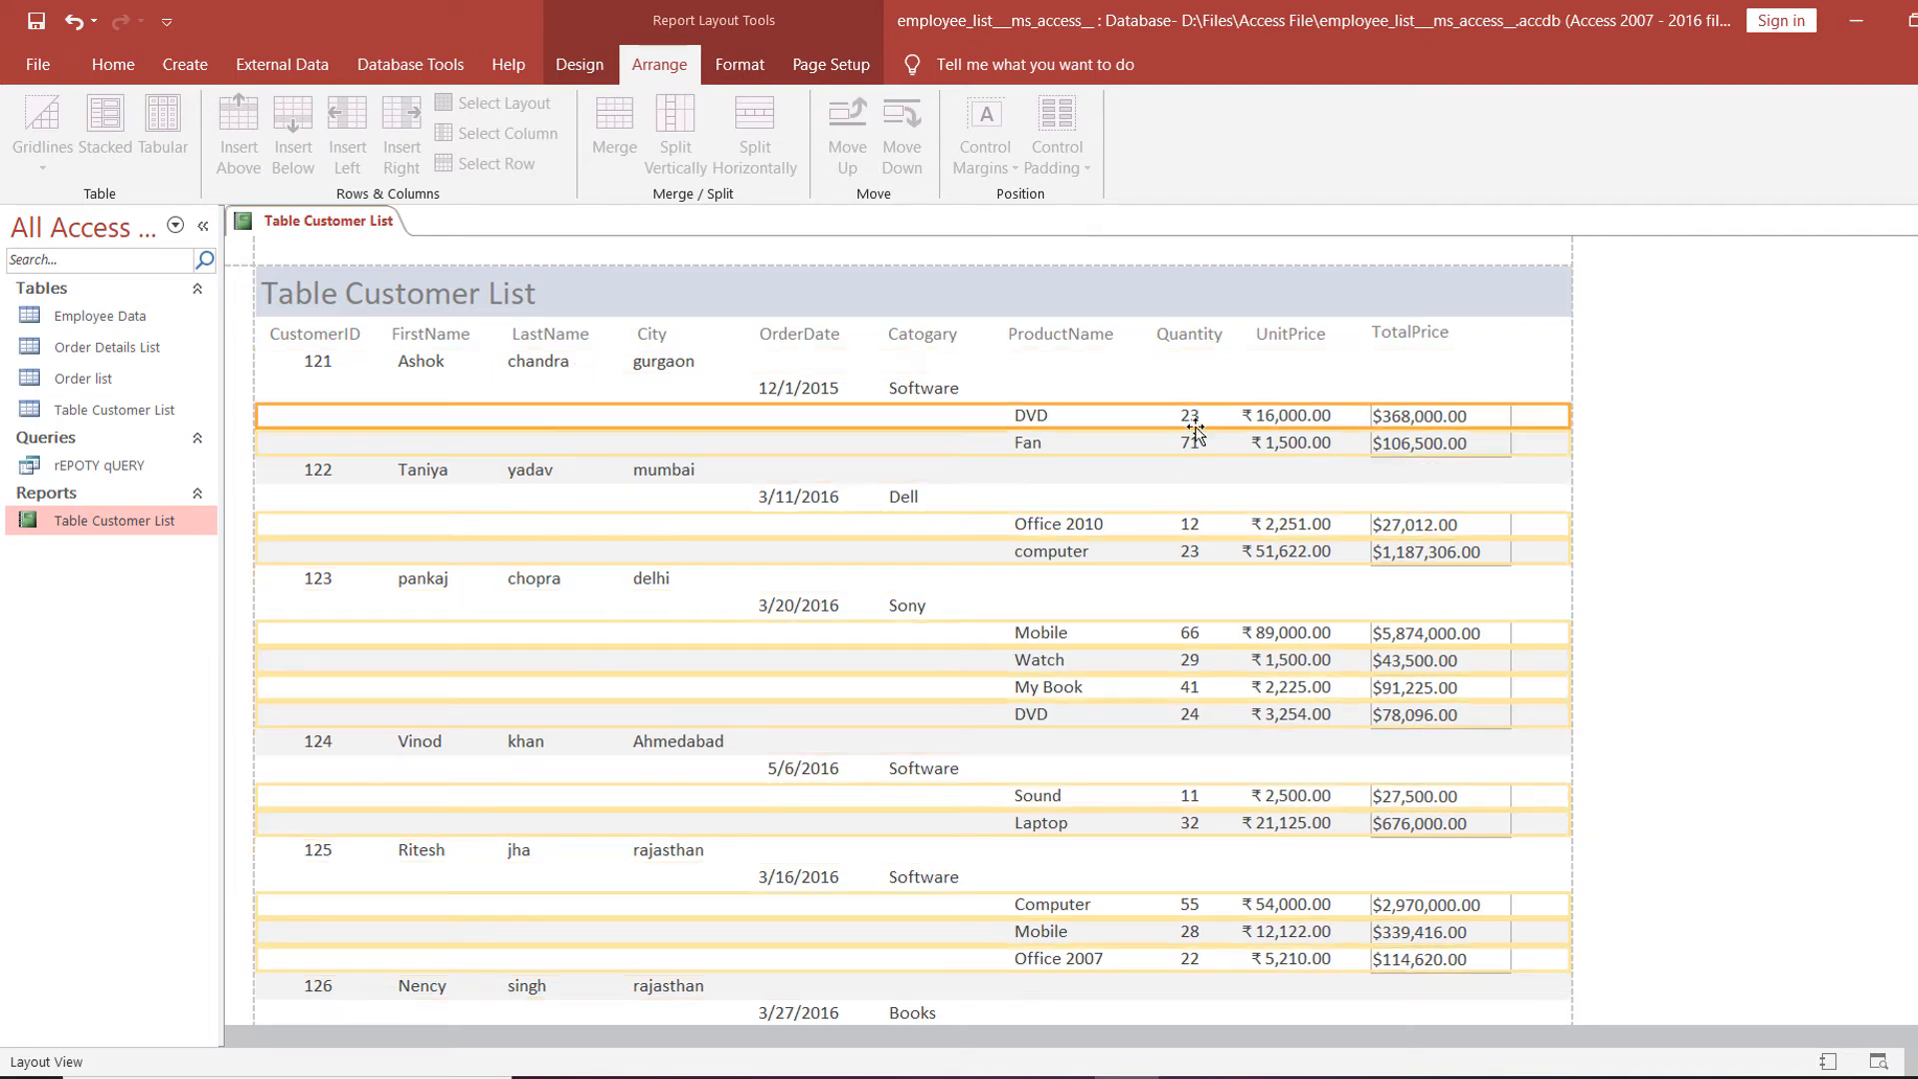
click(1283, 416)
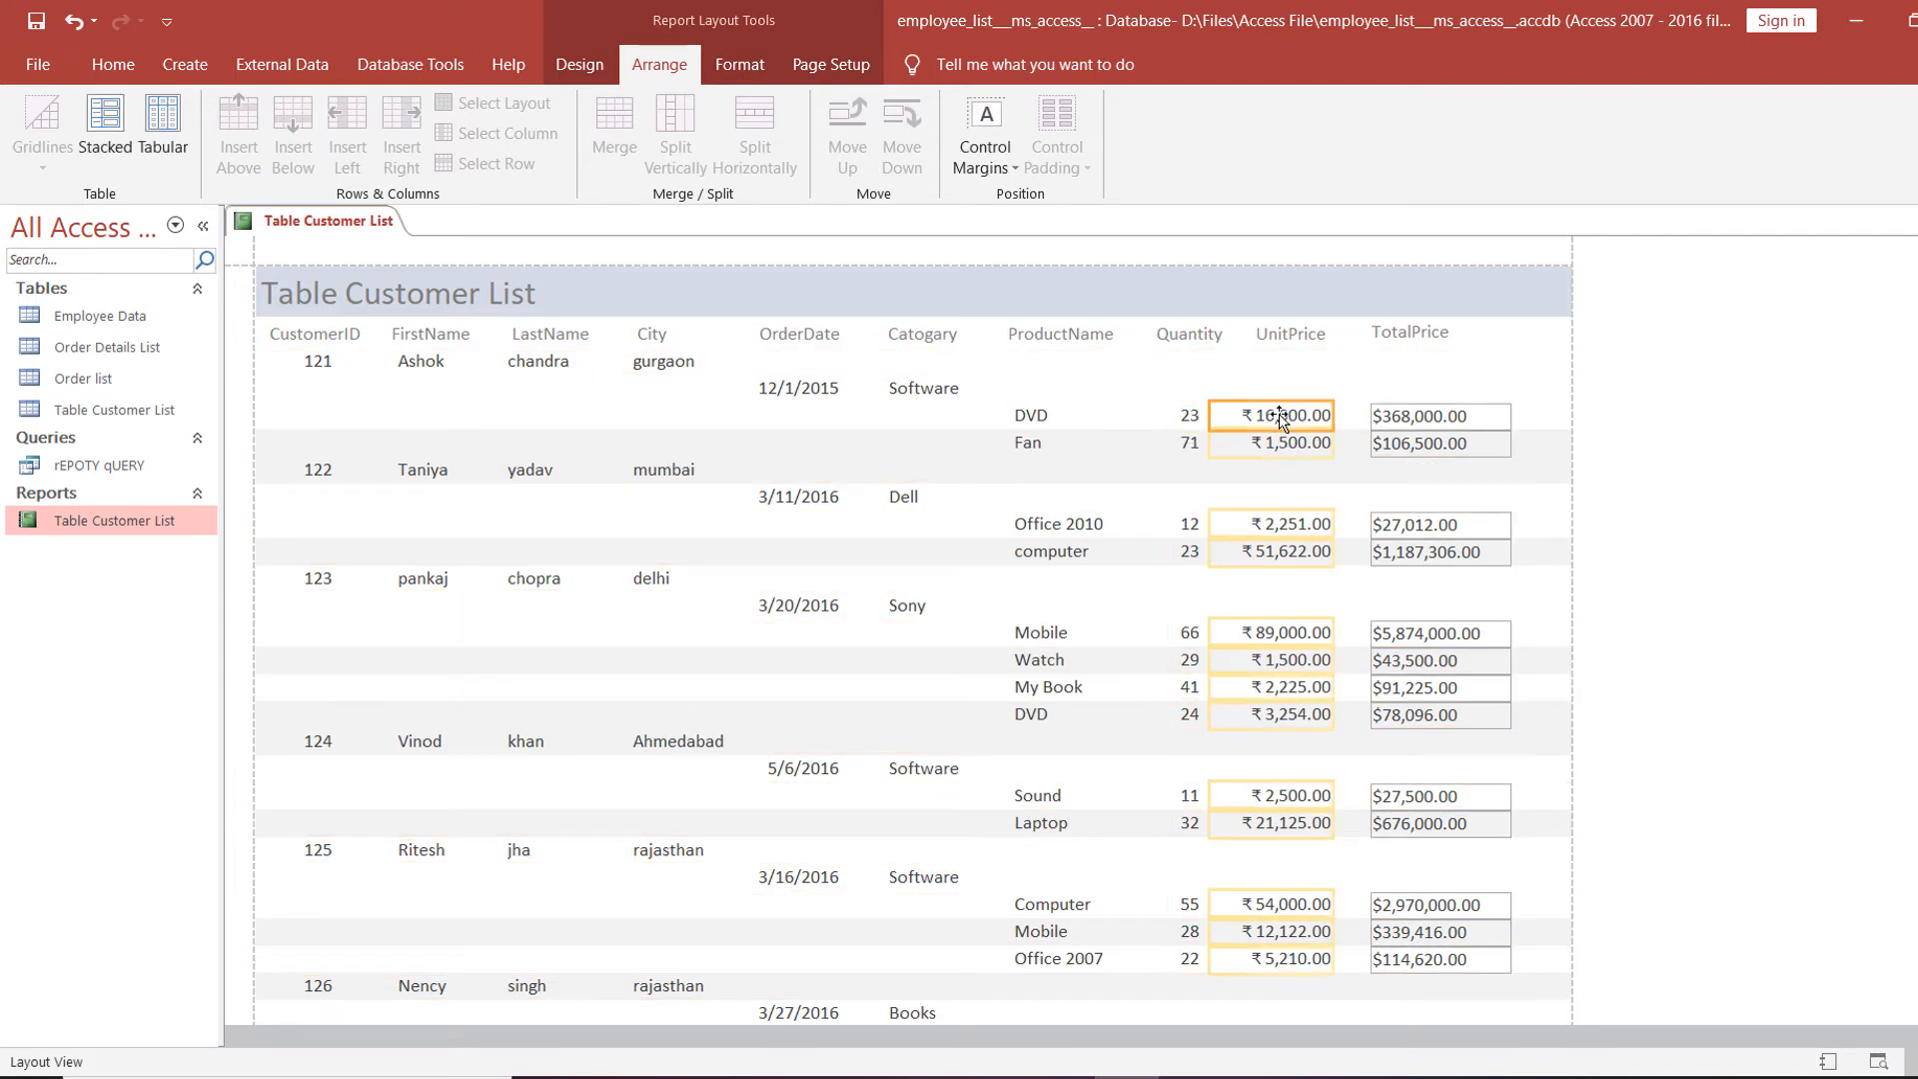
click(1431, 417)
click(1431, 448)
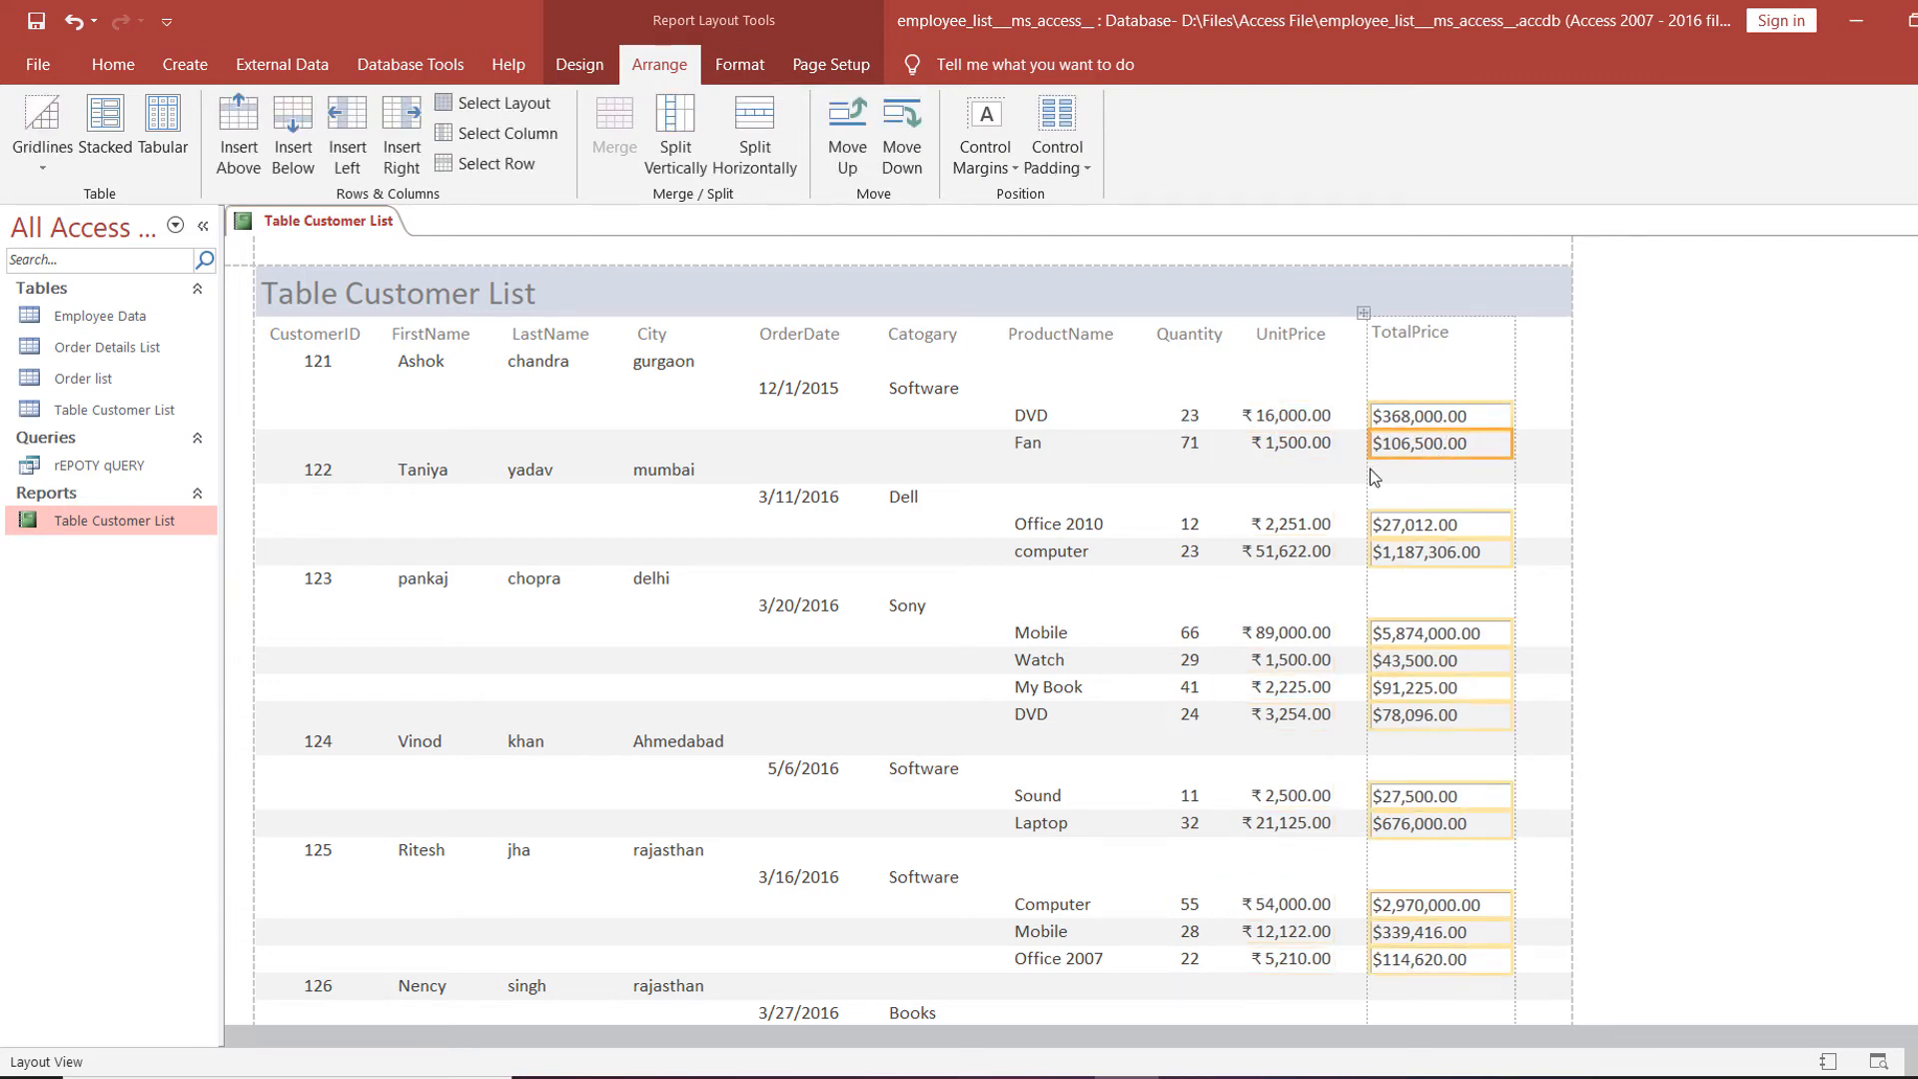
click(1412, 470)
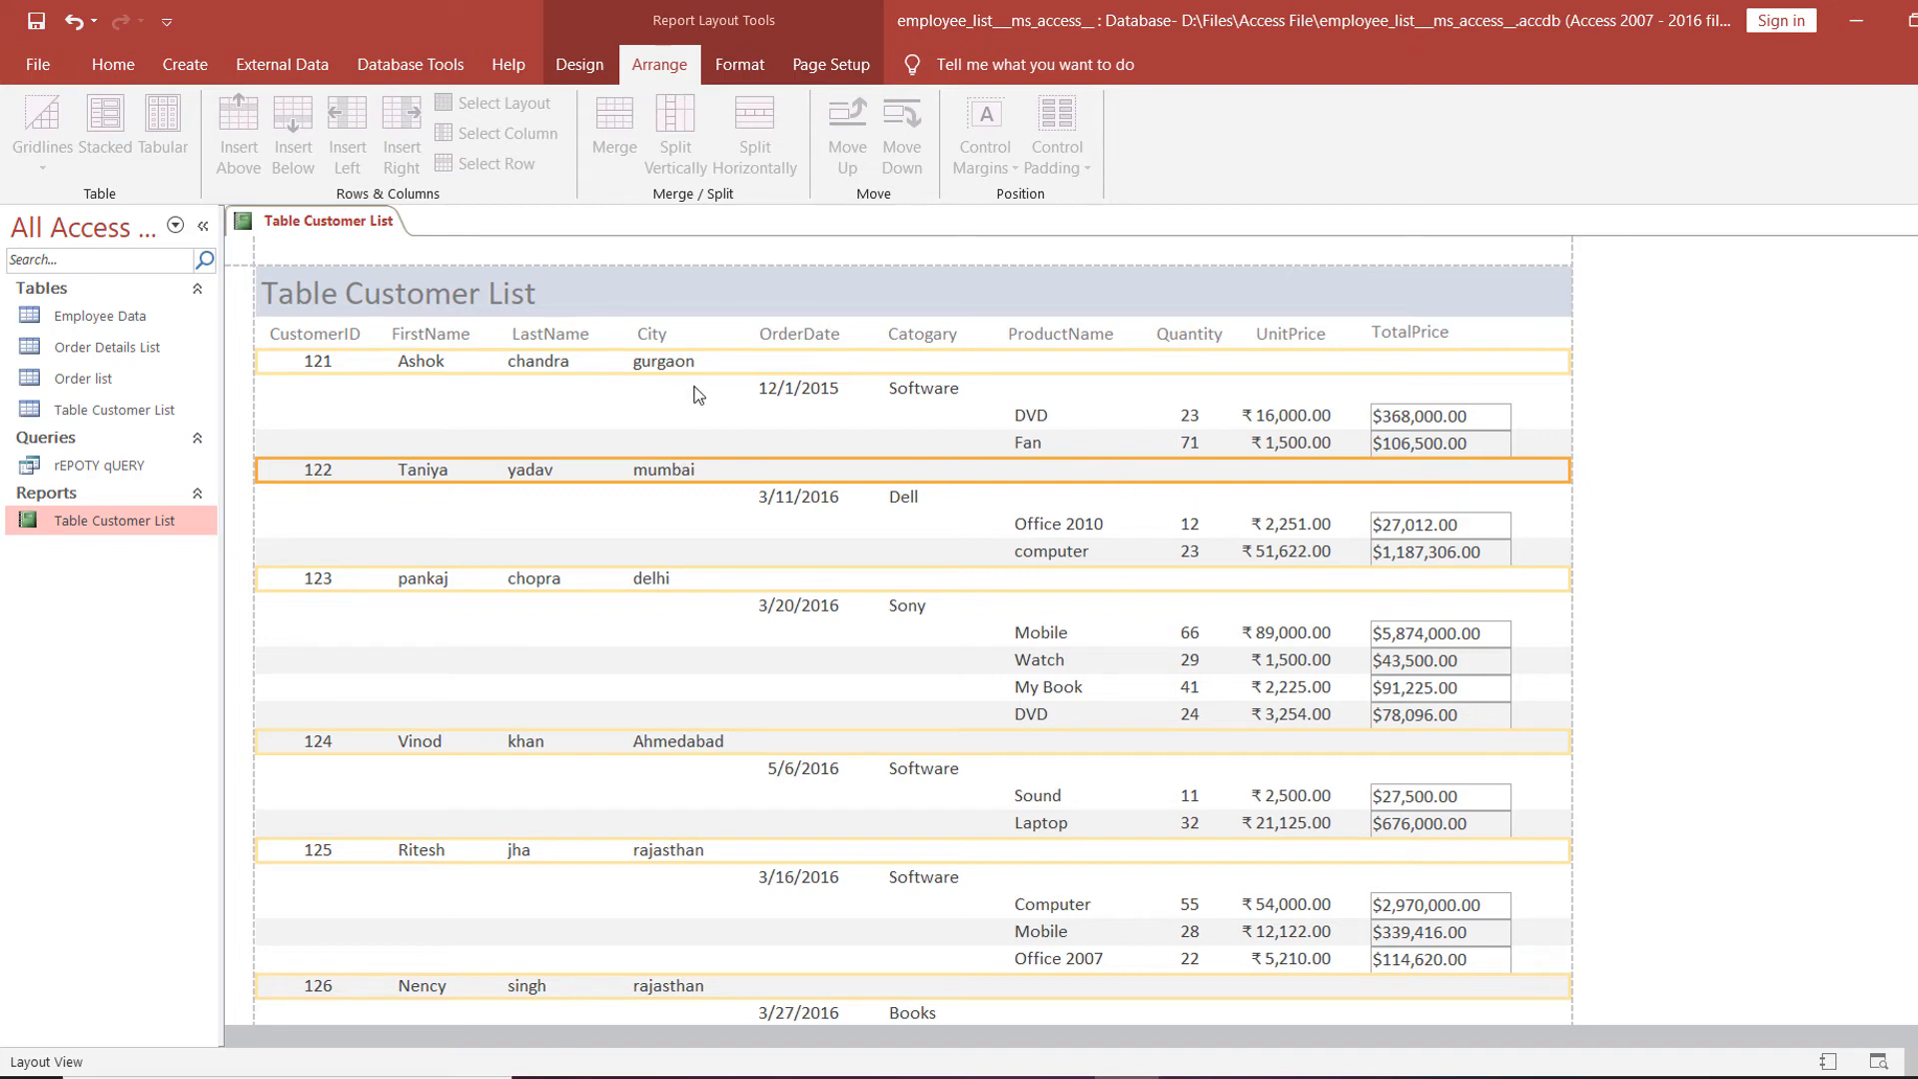
click(606, 473)
Inspect the Table Customer List report in Design View, and close it with its design changes saved.
click(574, 66)
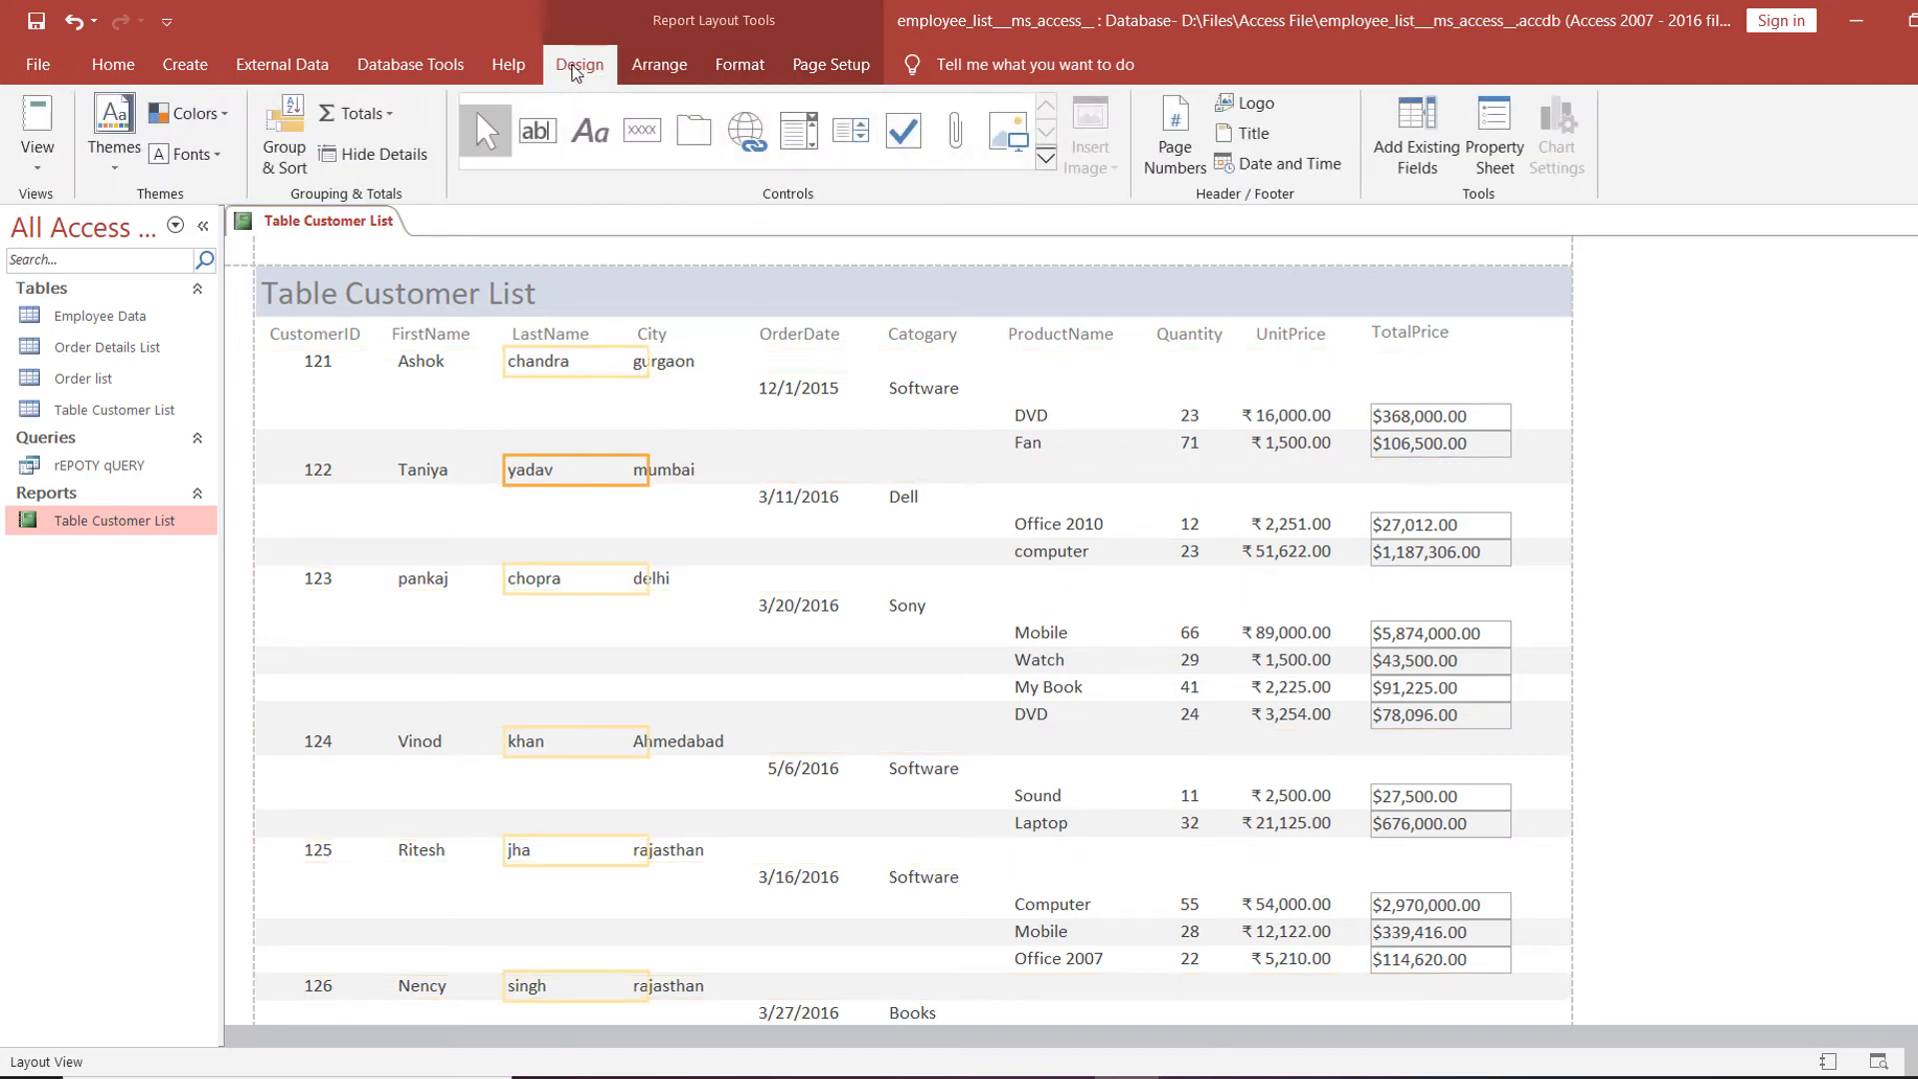
click(37, 154)
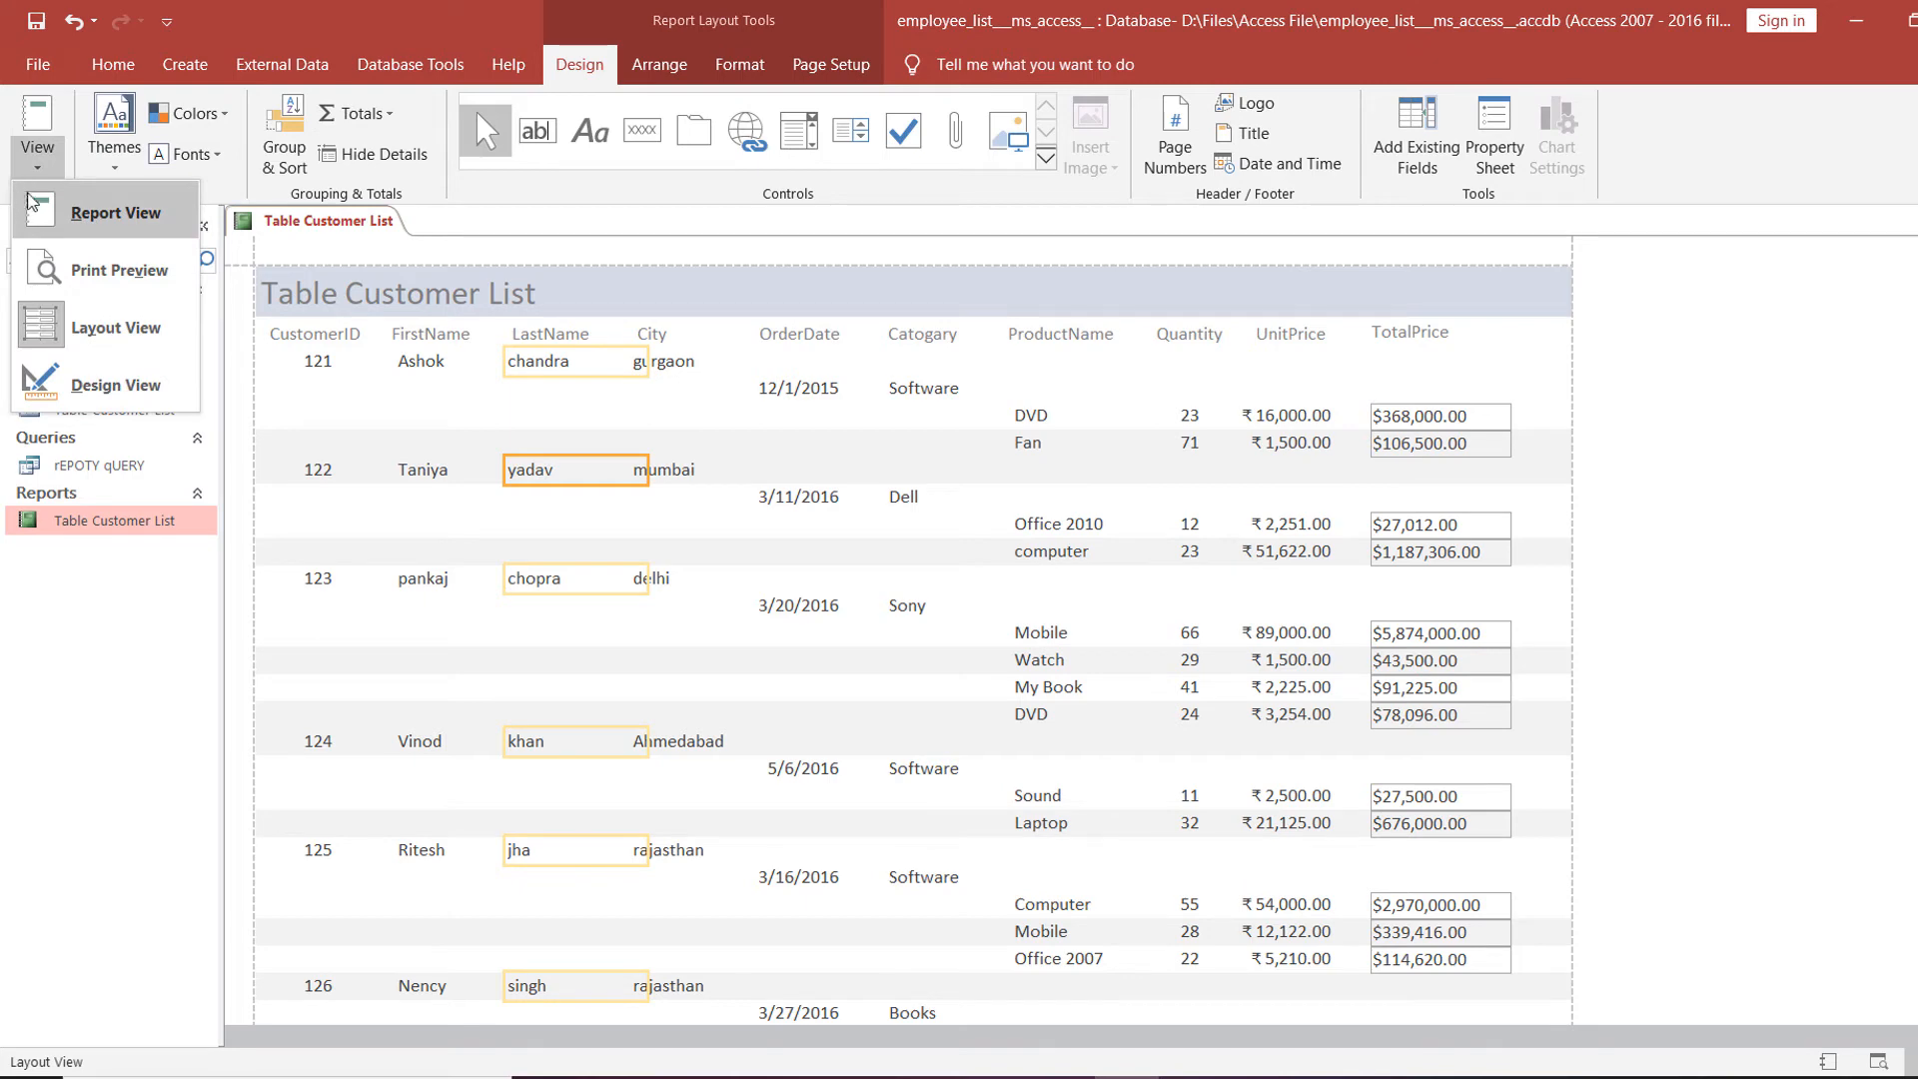
click(112, 389)
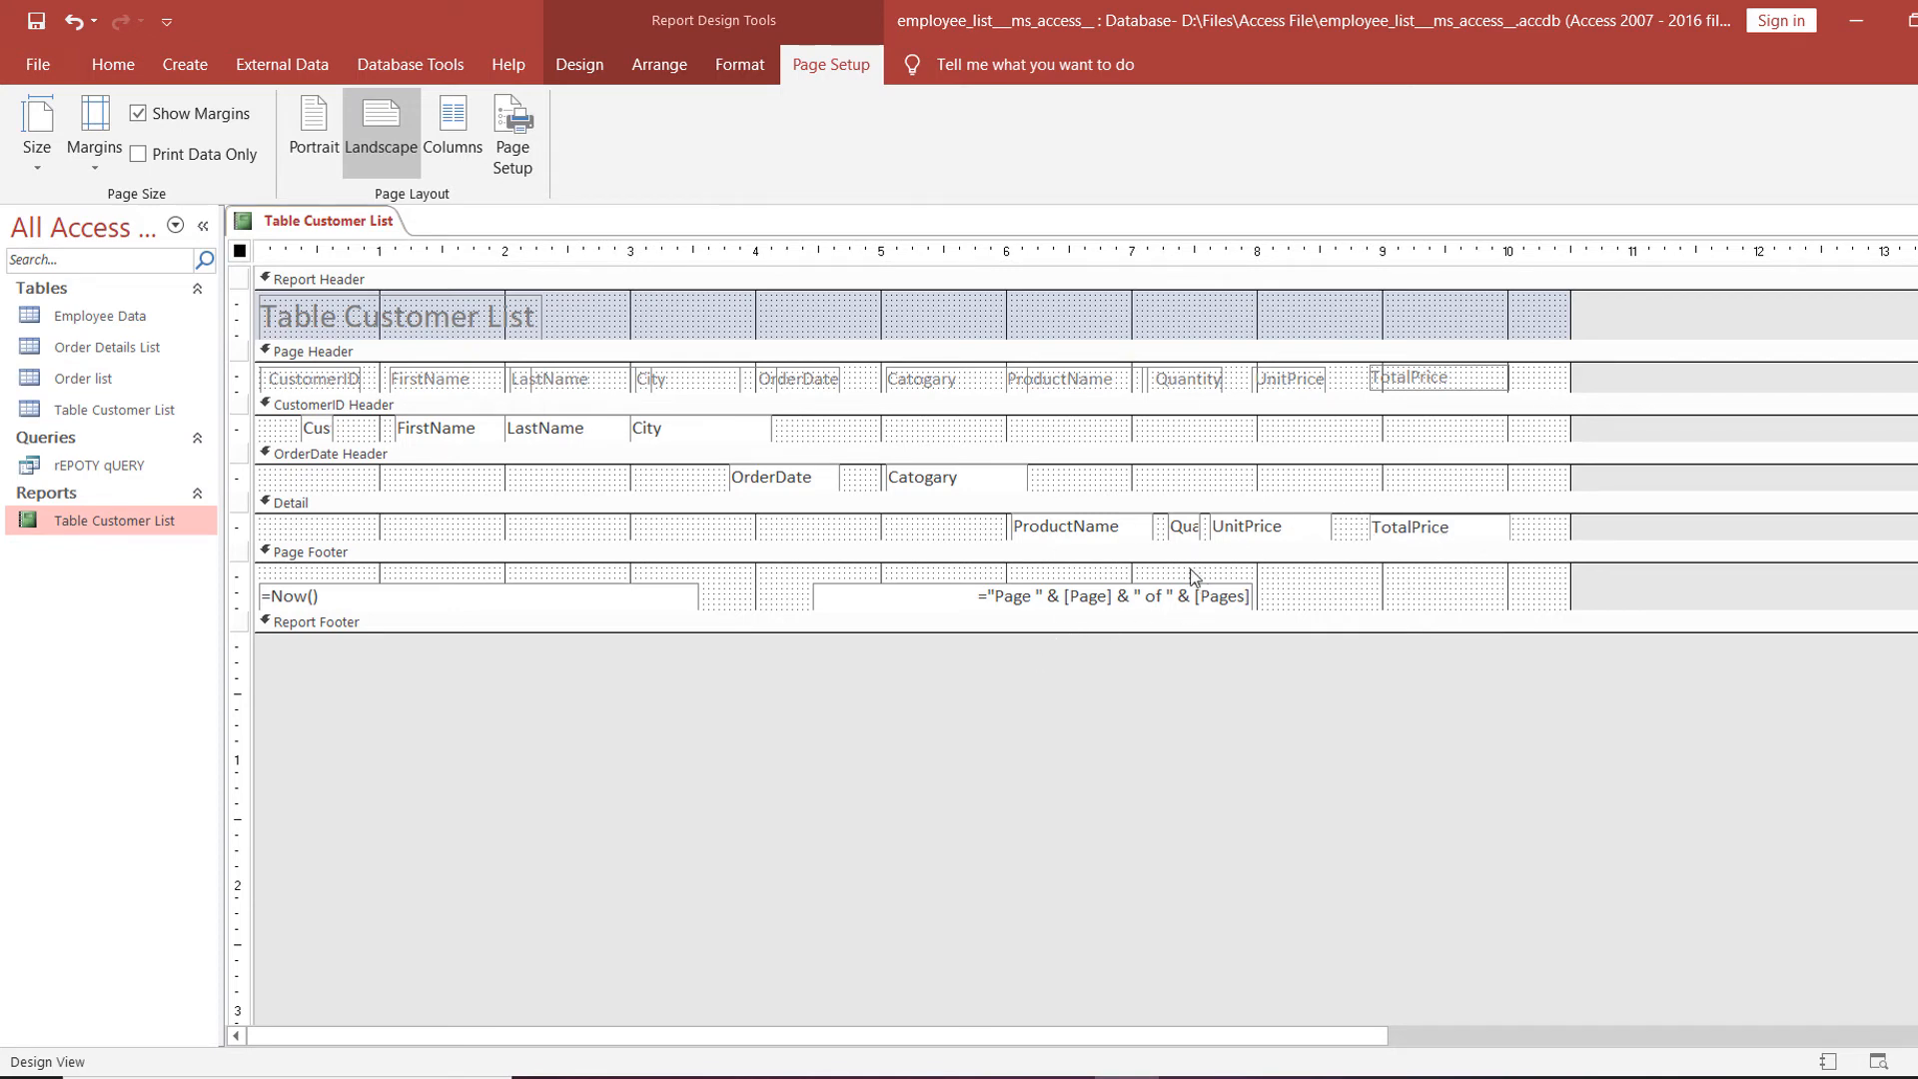
scroll(1178, 585, down, 3)
scroll(1182, 590, up, 3)
click(1875, 223)
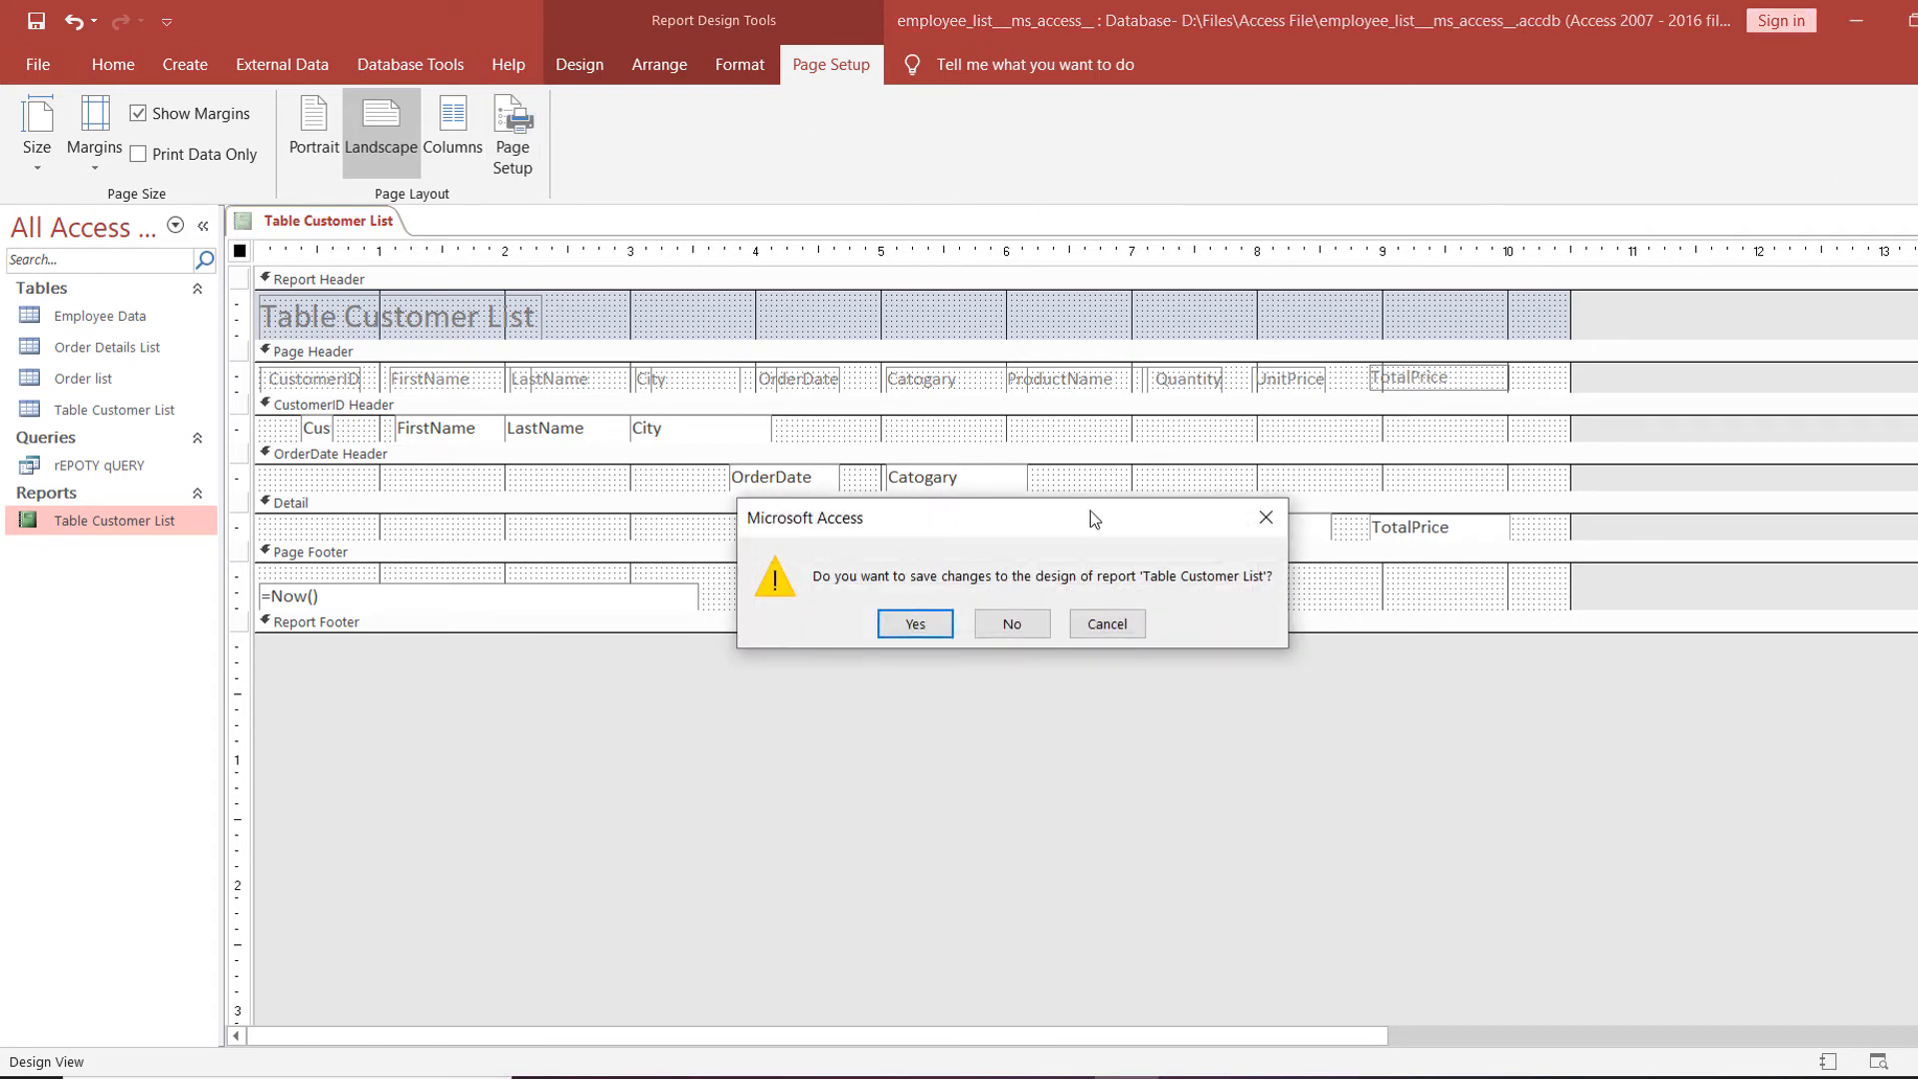
click(923, 627)
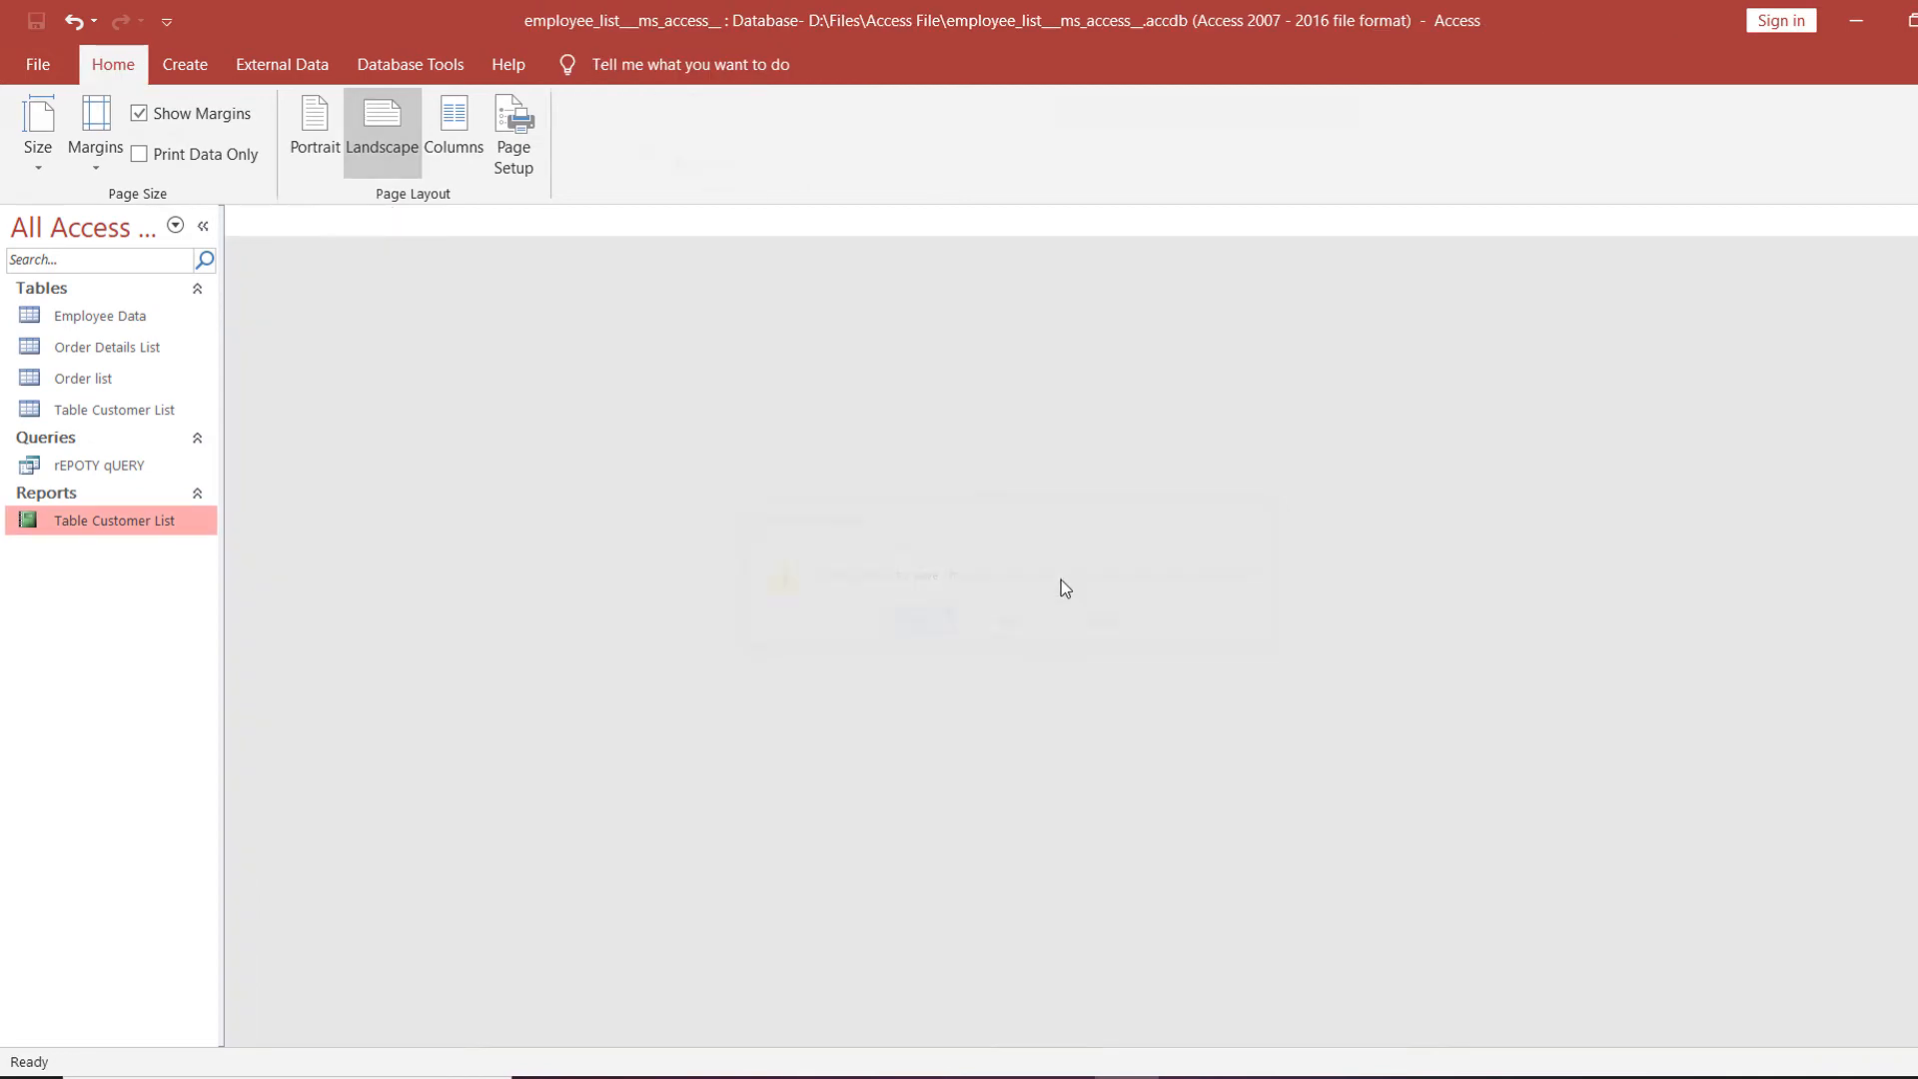
right_click(67, 523)
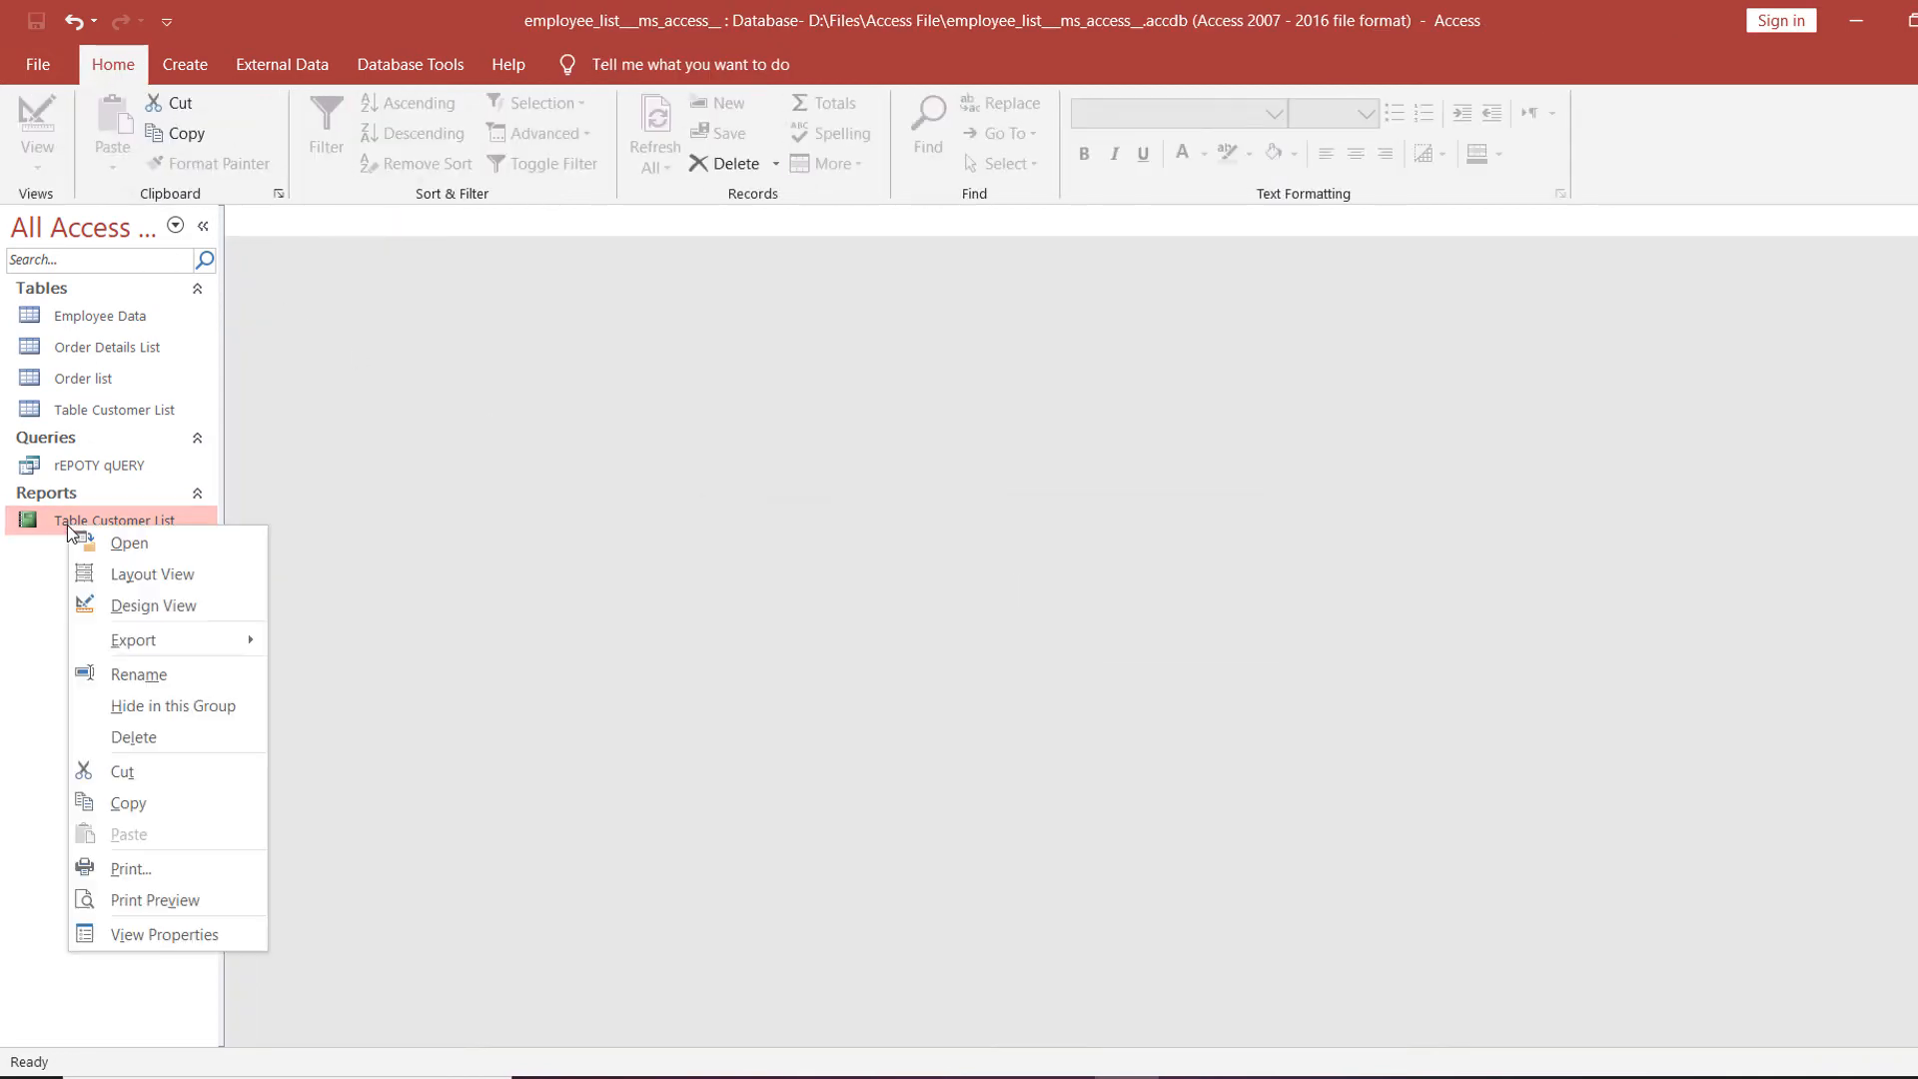
click(130, 612)
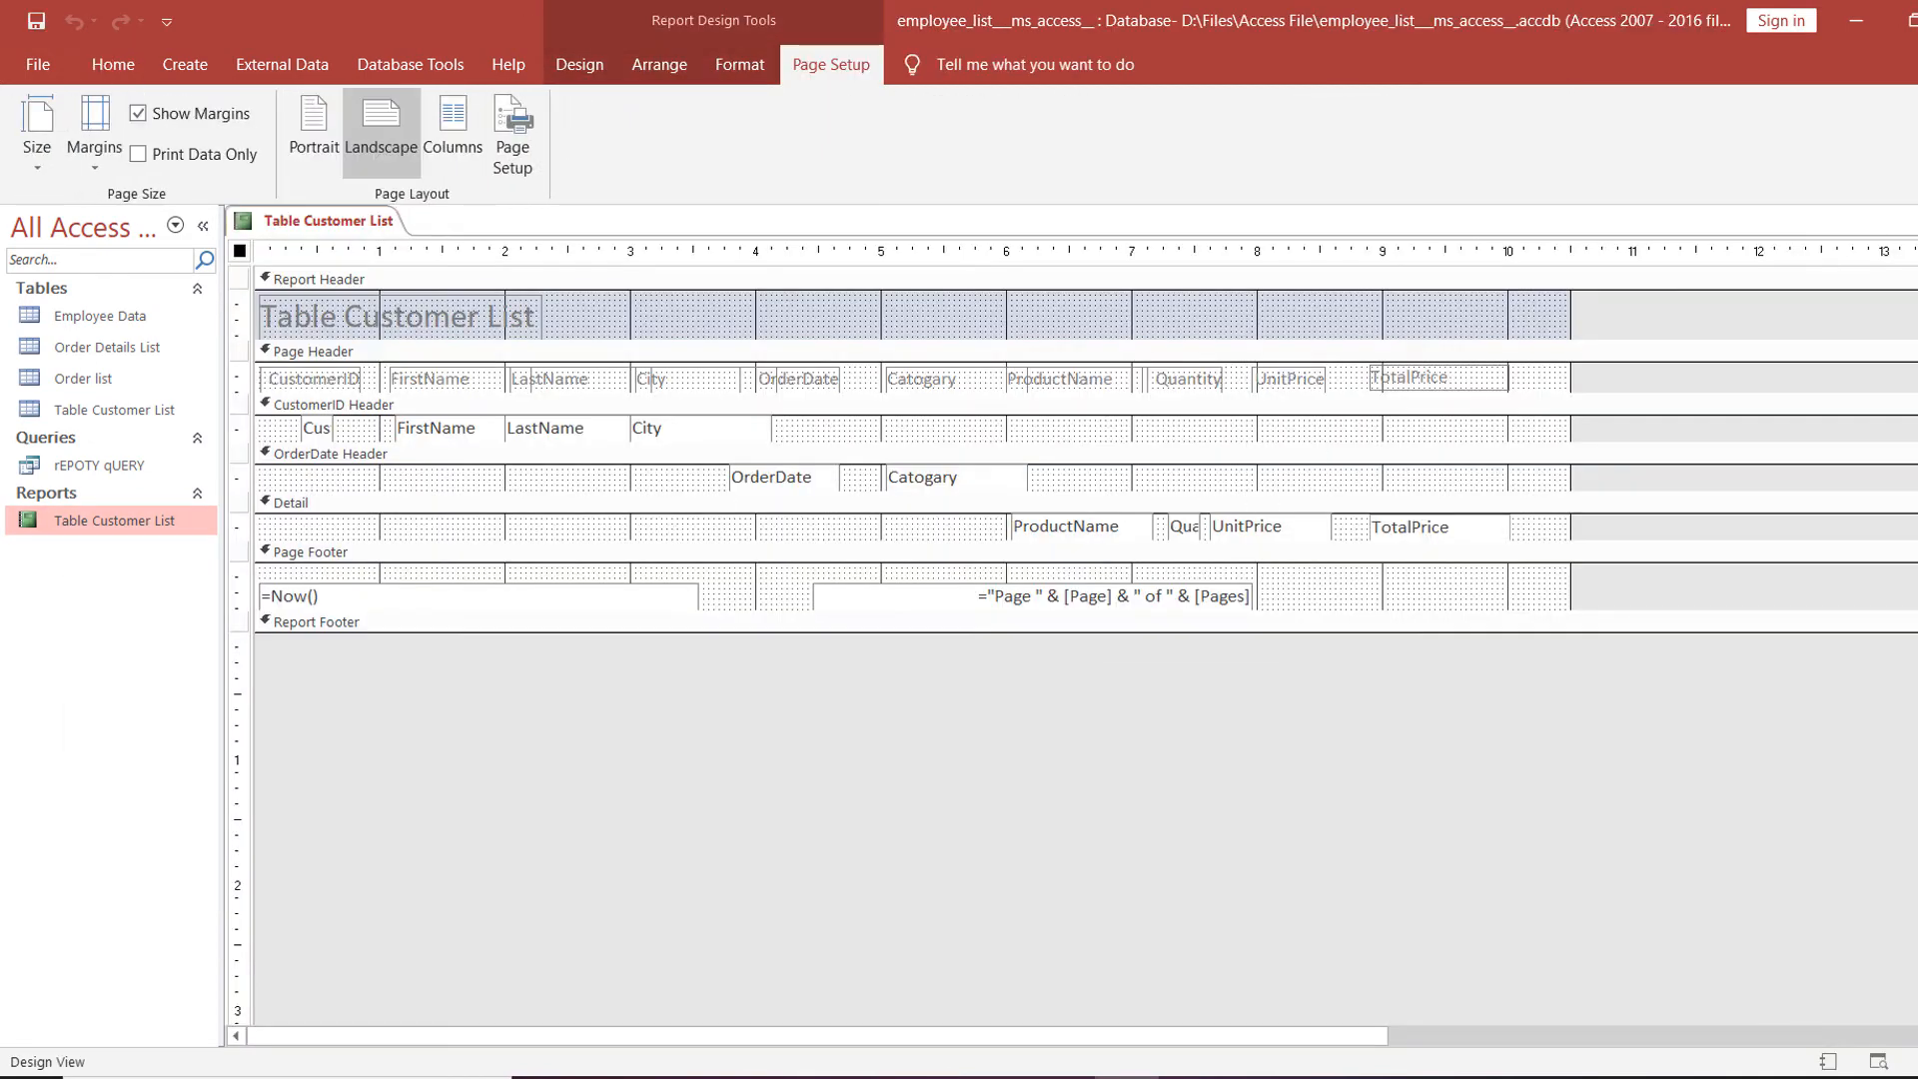
click(1915, 221)
Reopen the Table Customer List report in Layout View and add Sum totals to its TotalPrice column.
right_click(68, 516)
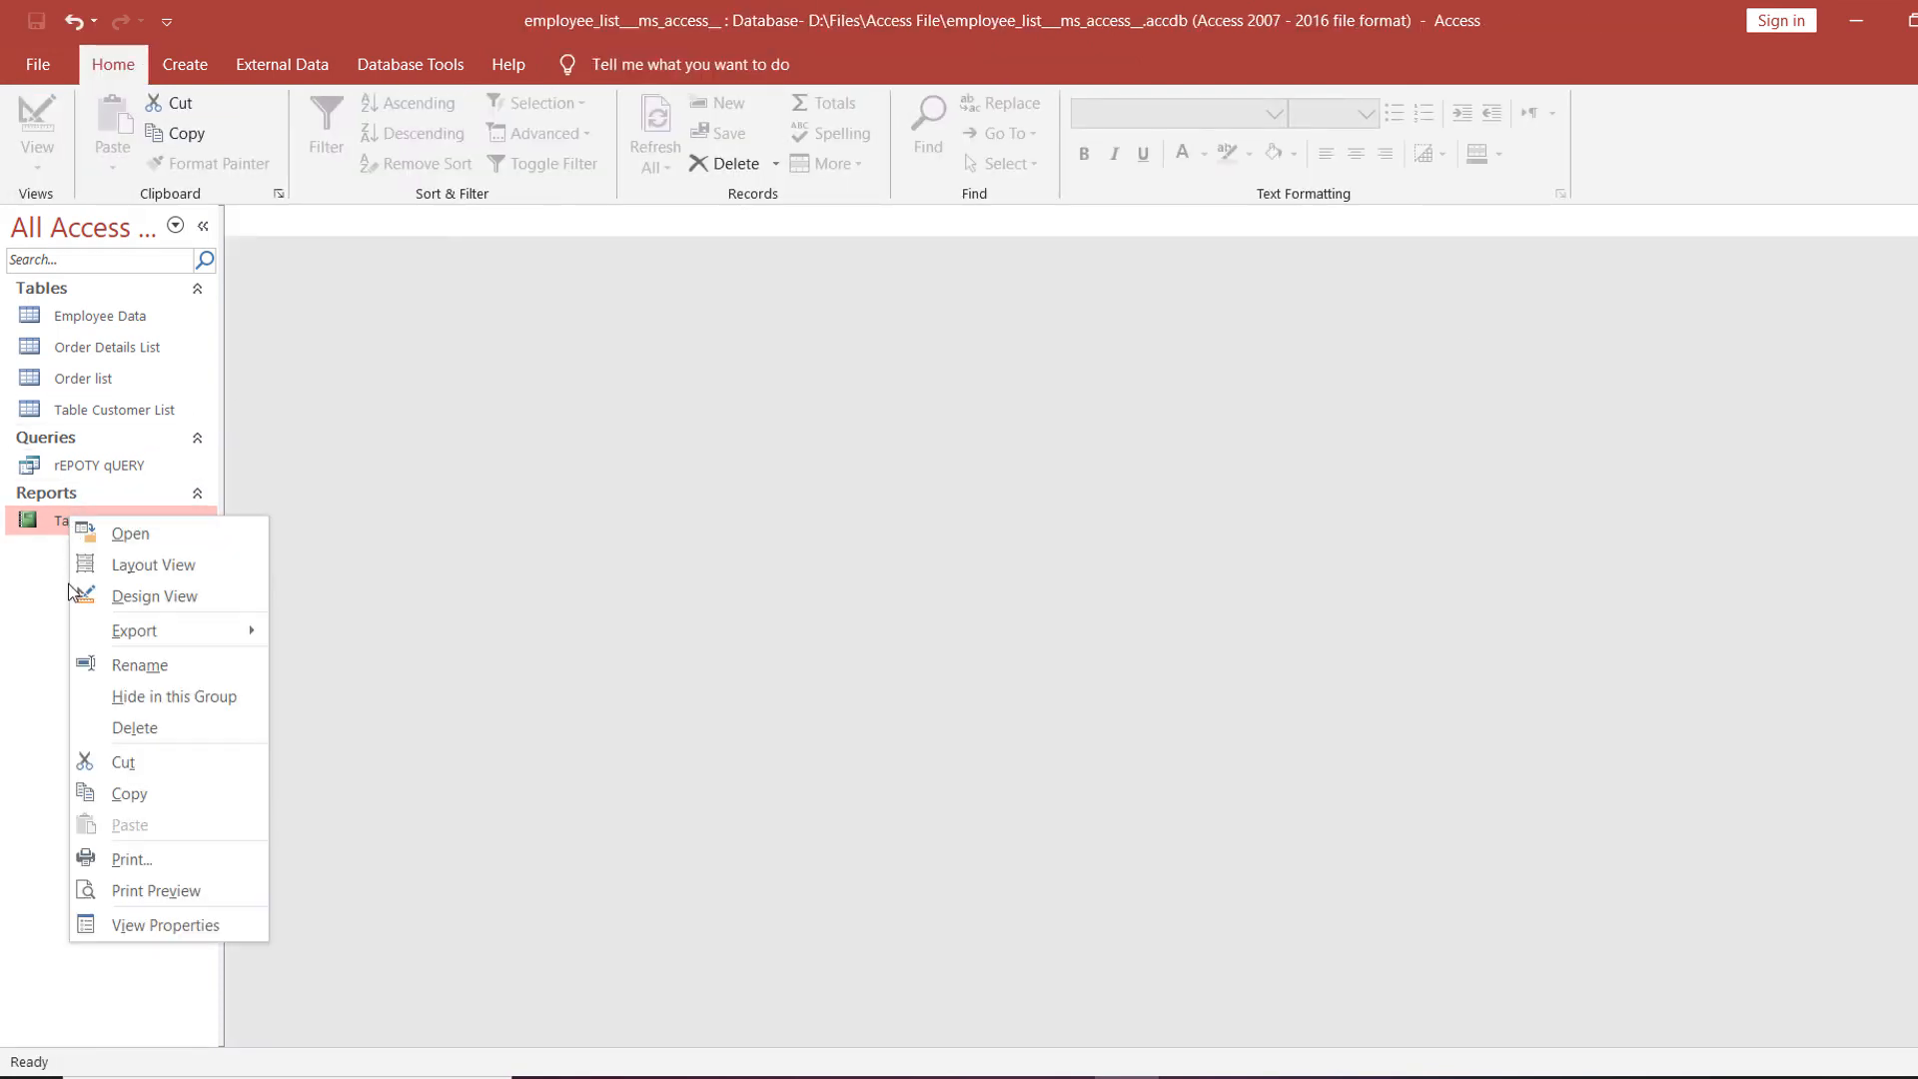
click(130, 563)
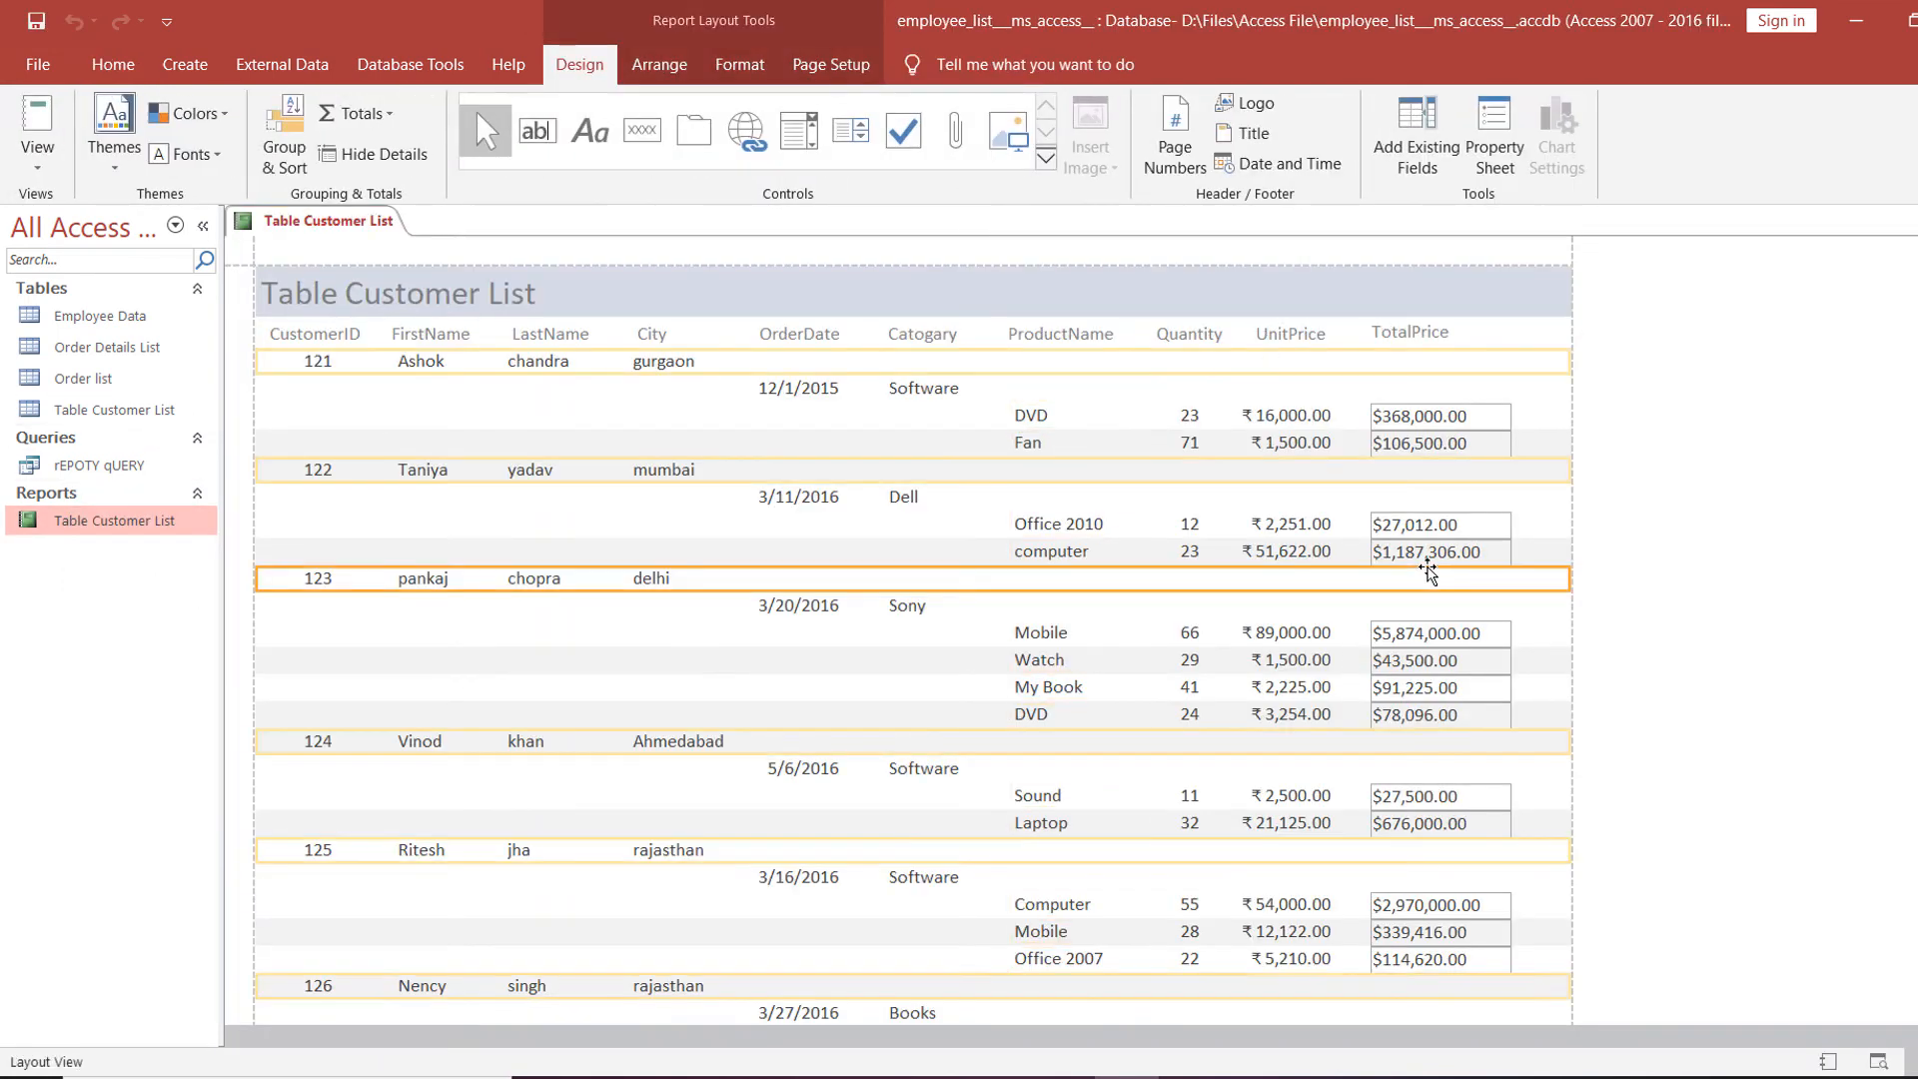
click(1430, 442)
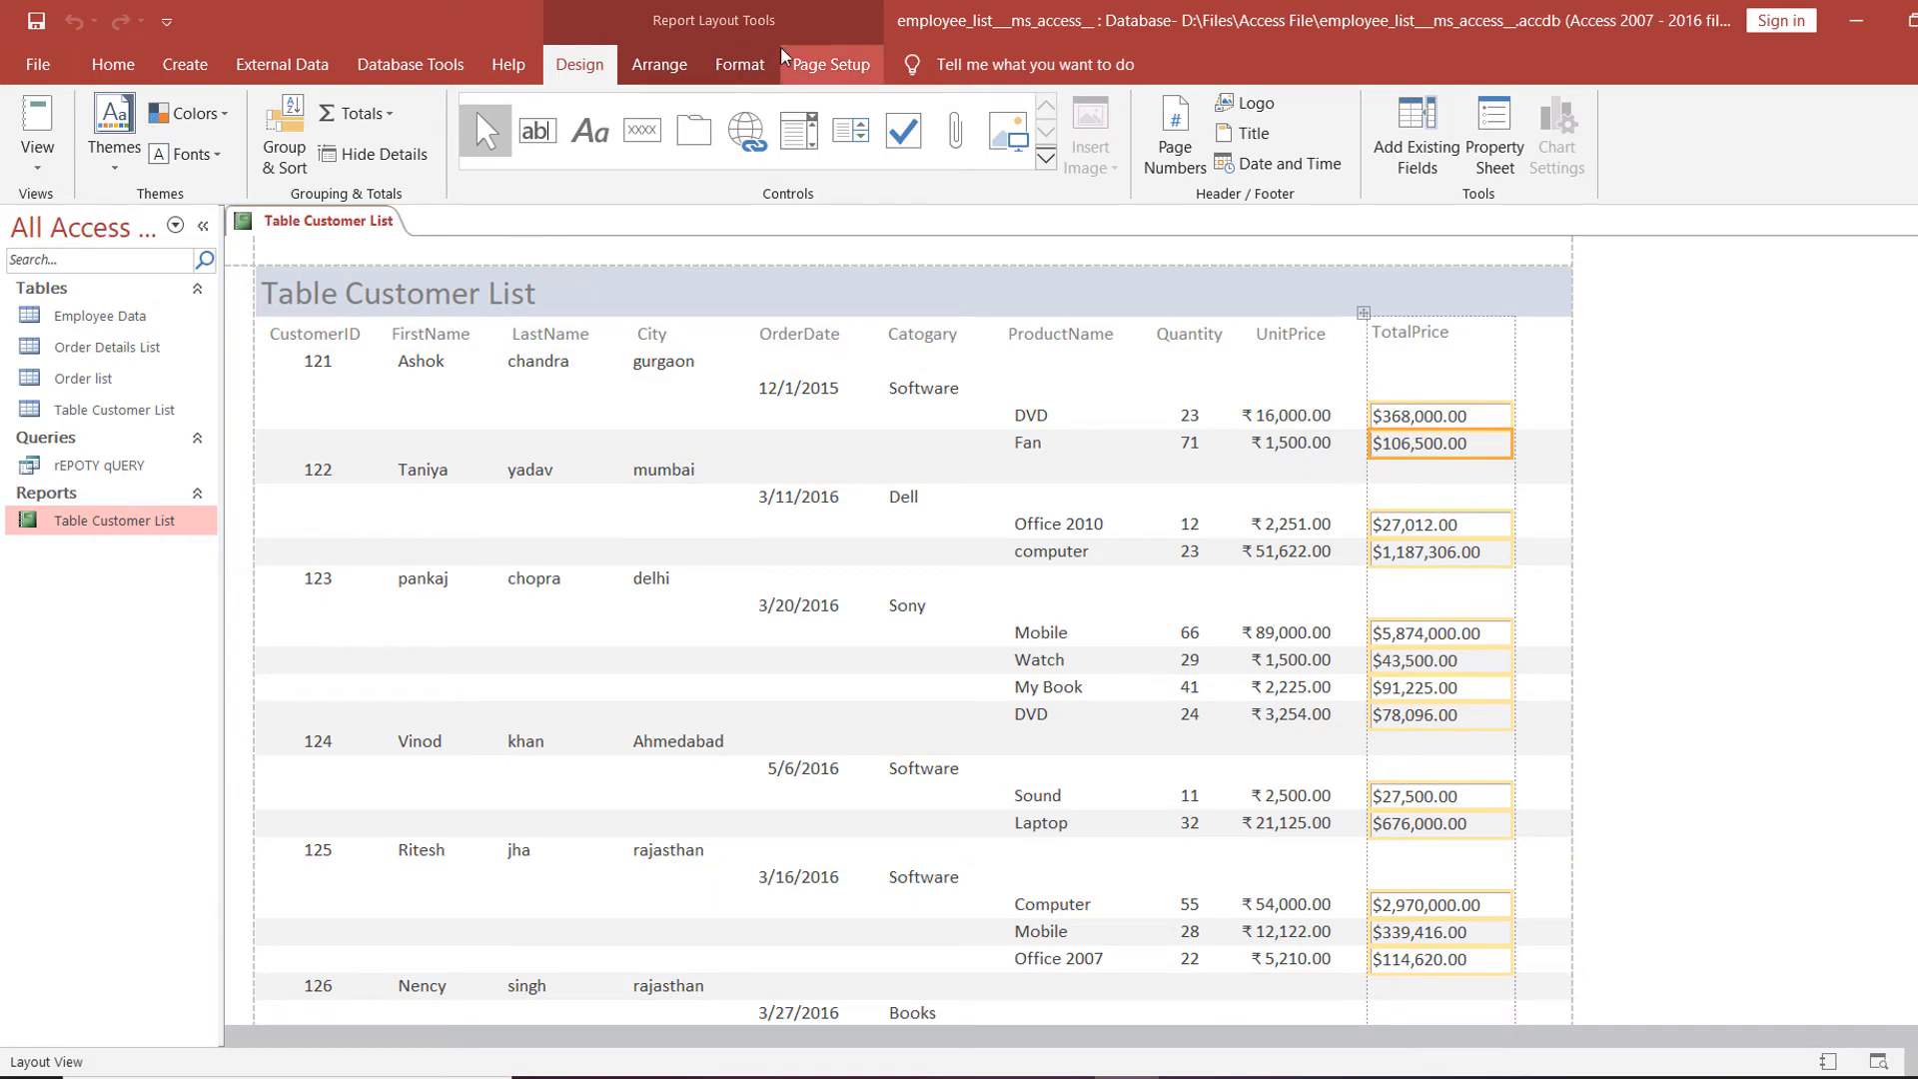
click(659, 64)
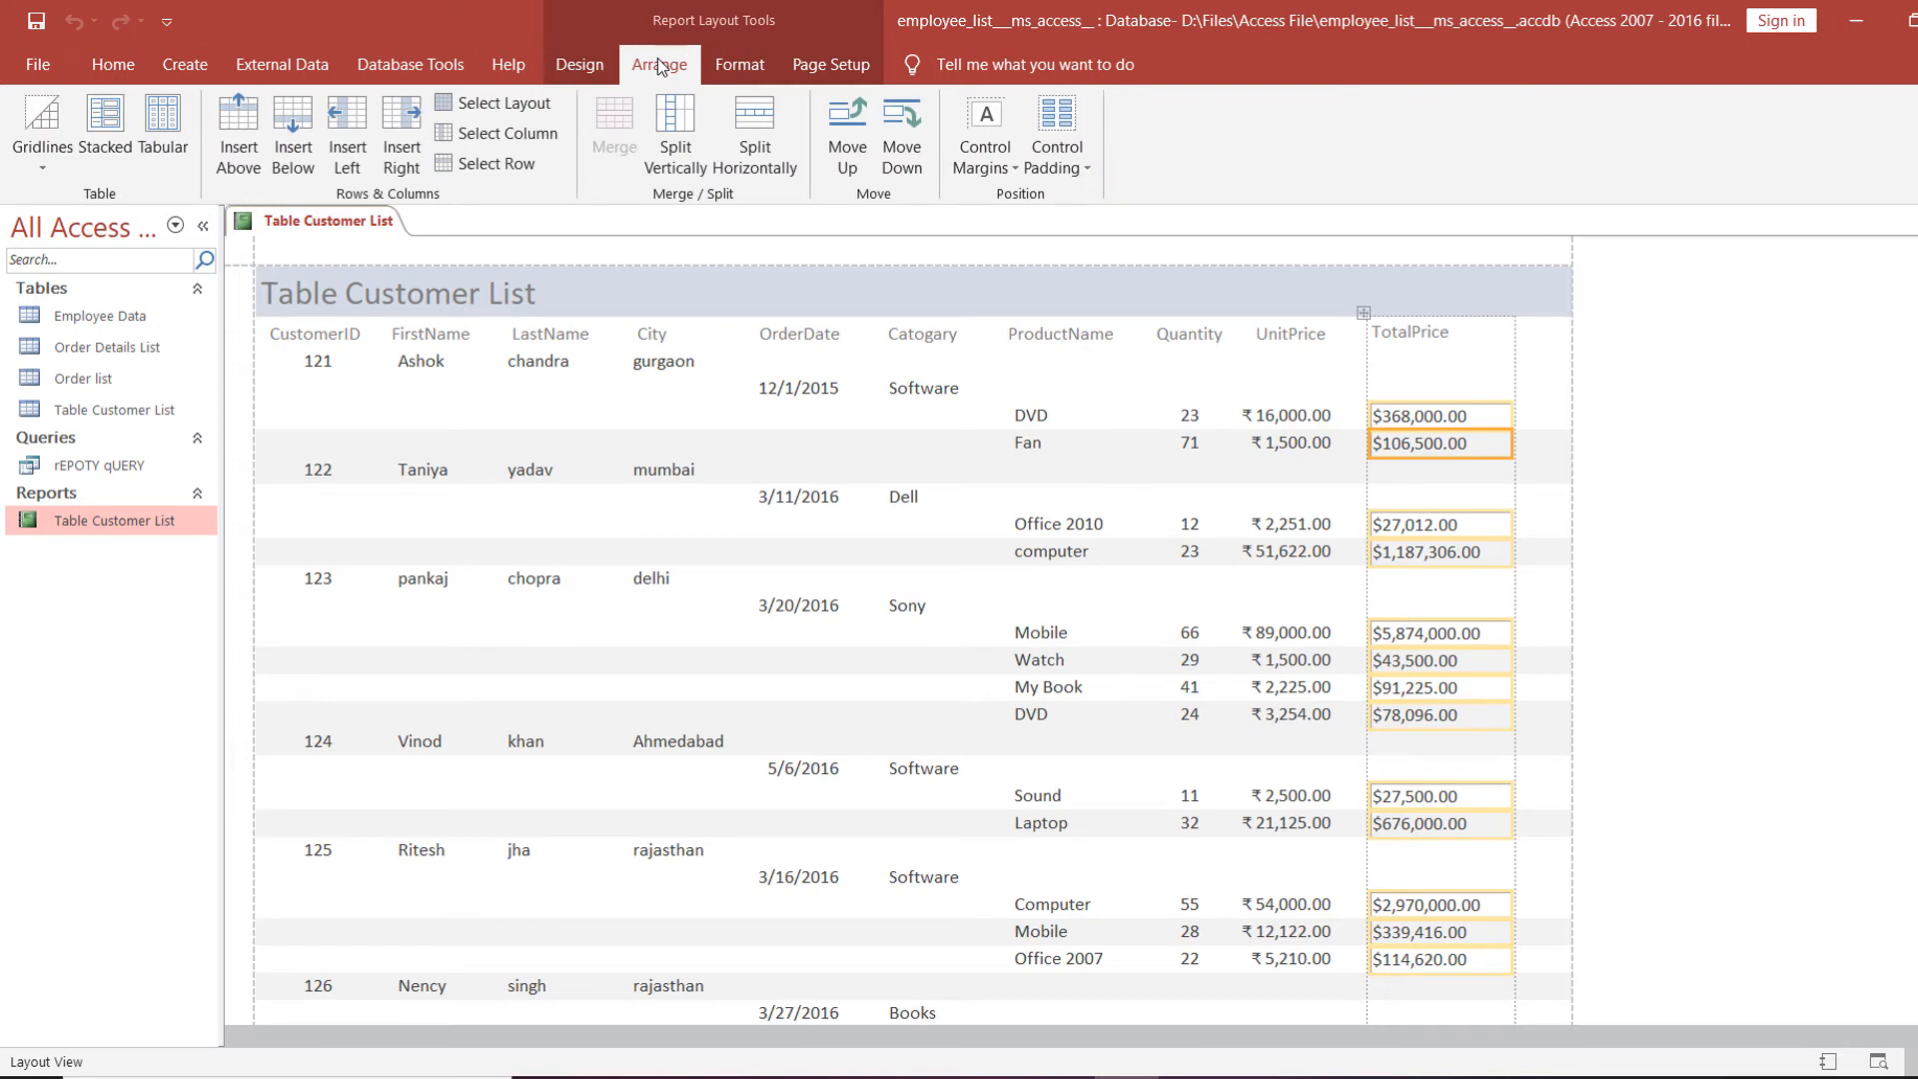
click(753, 72)
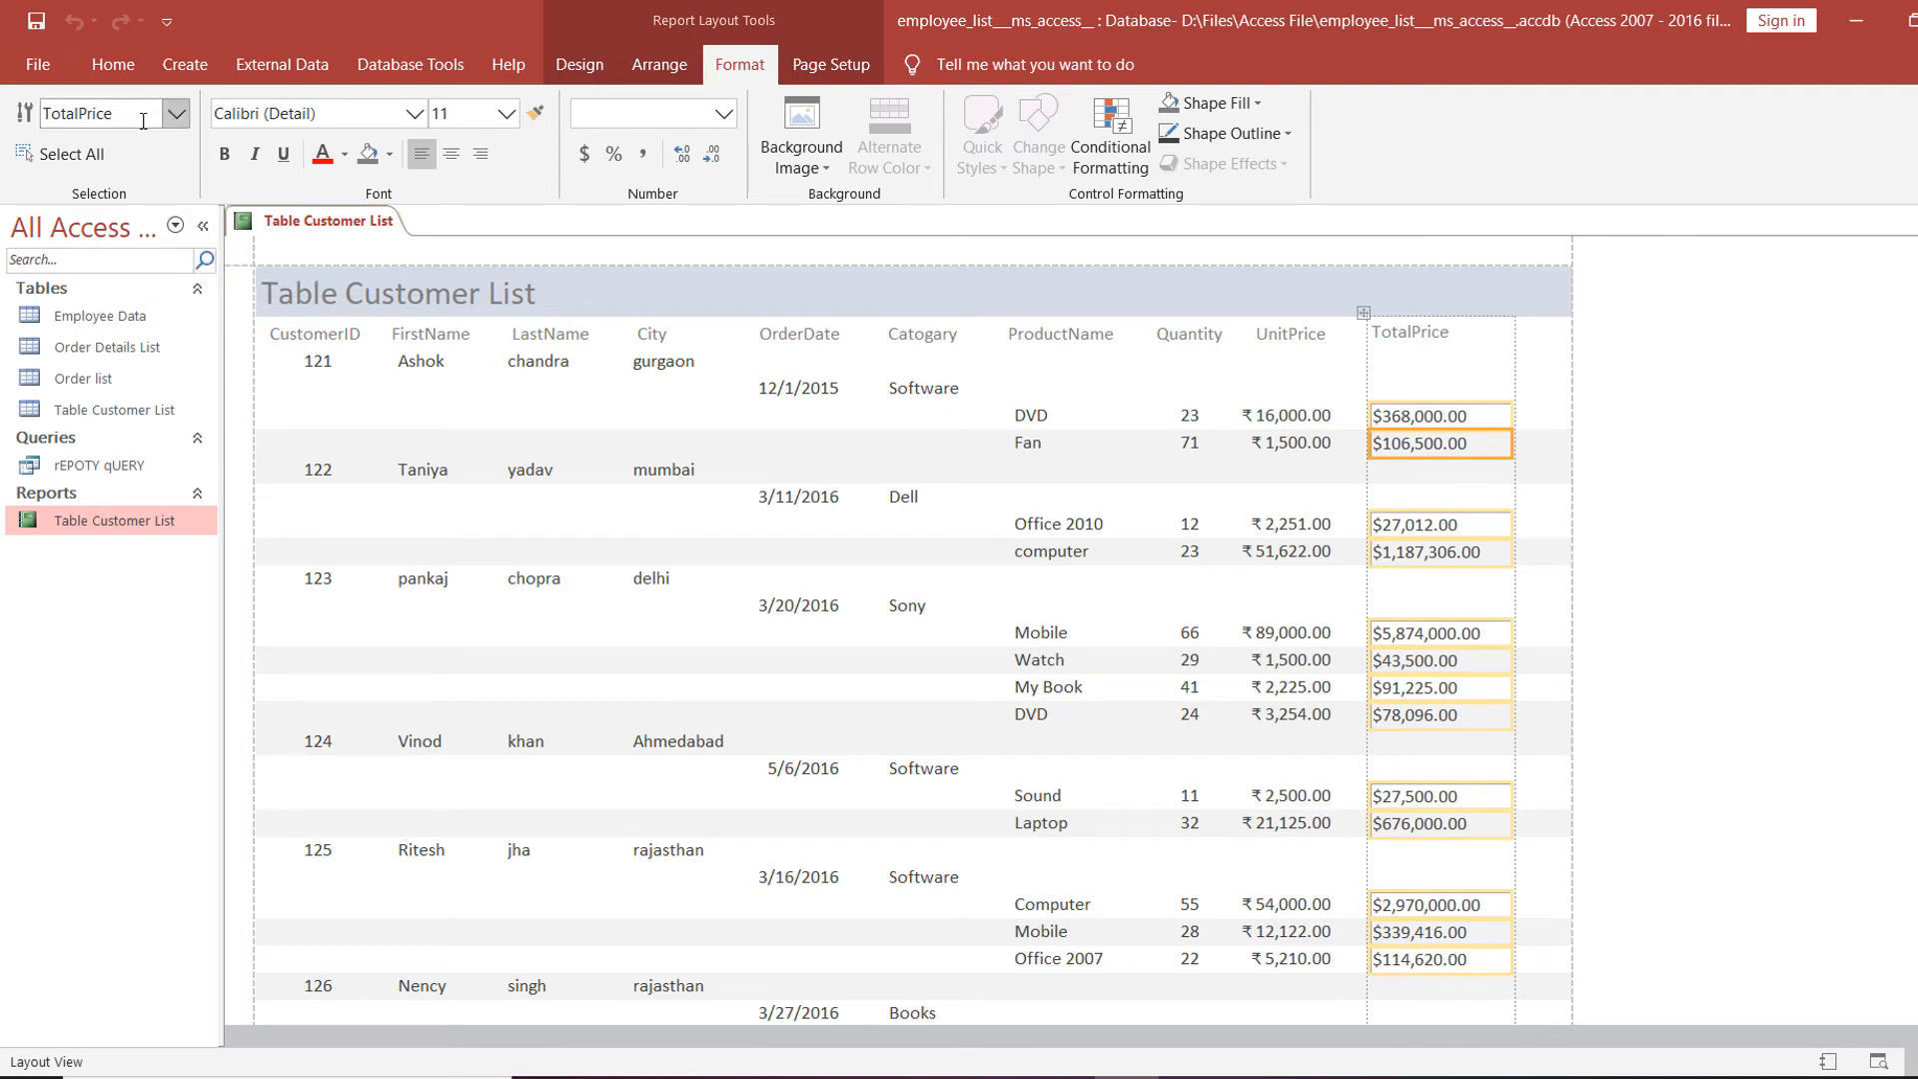
click(176, 114)
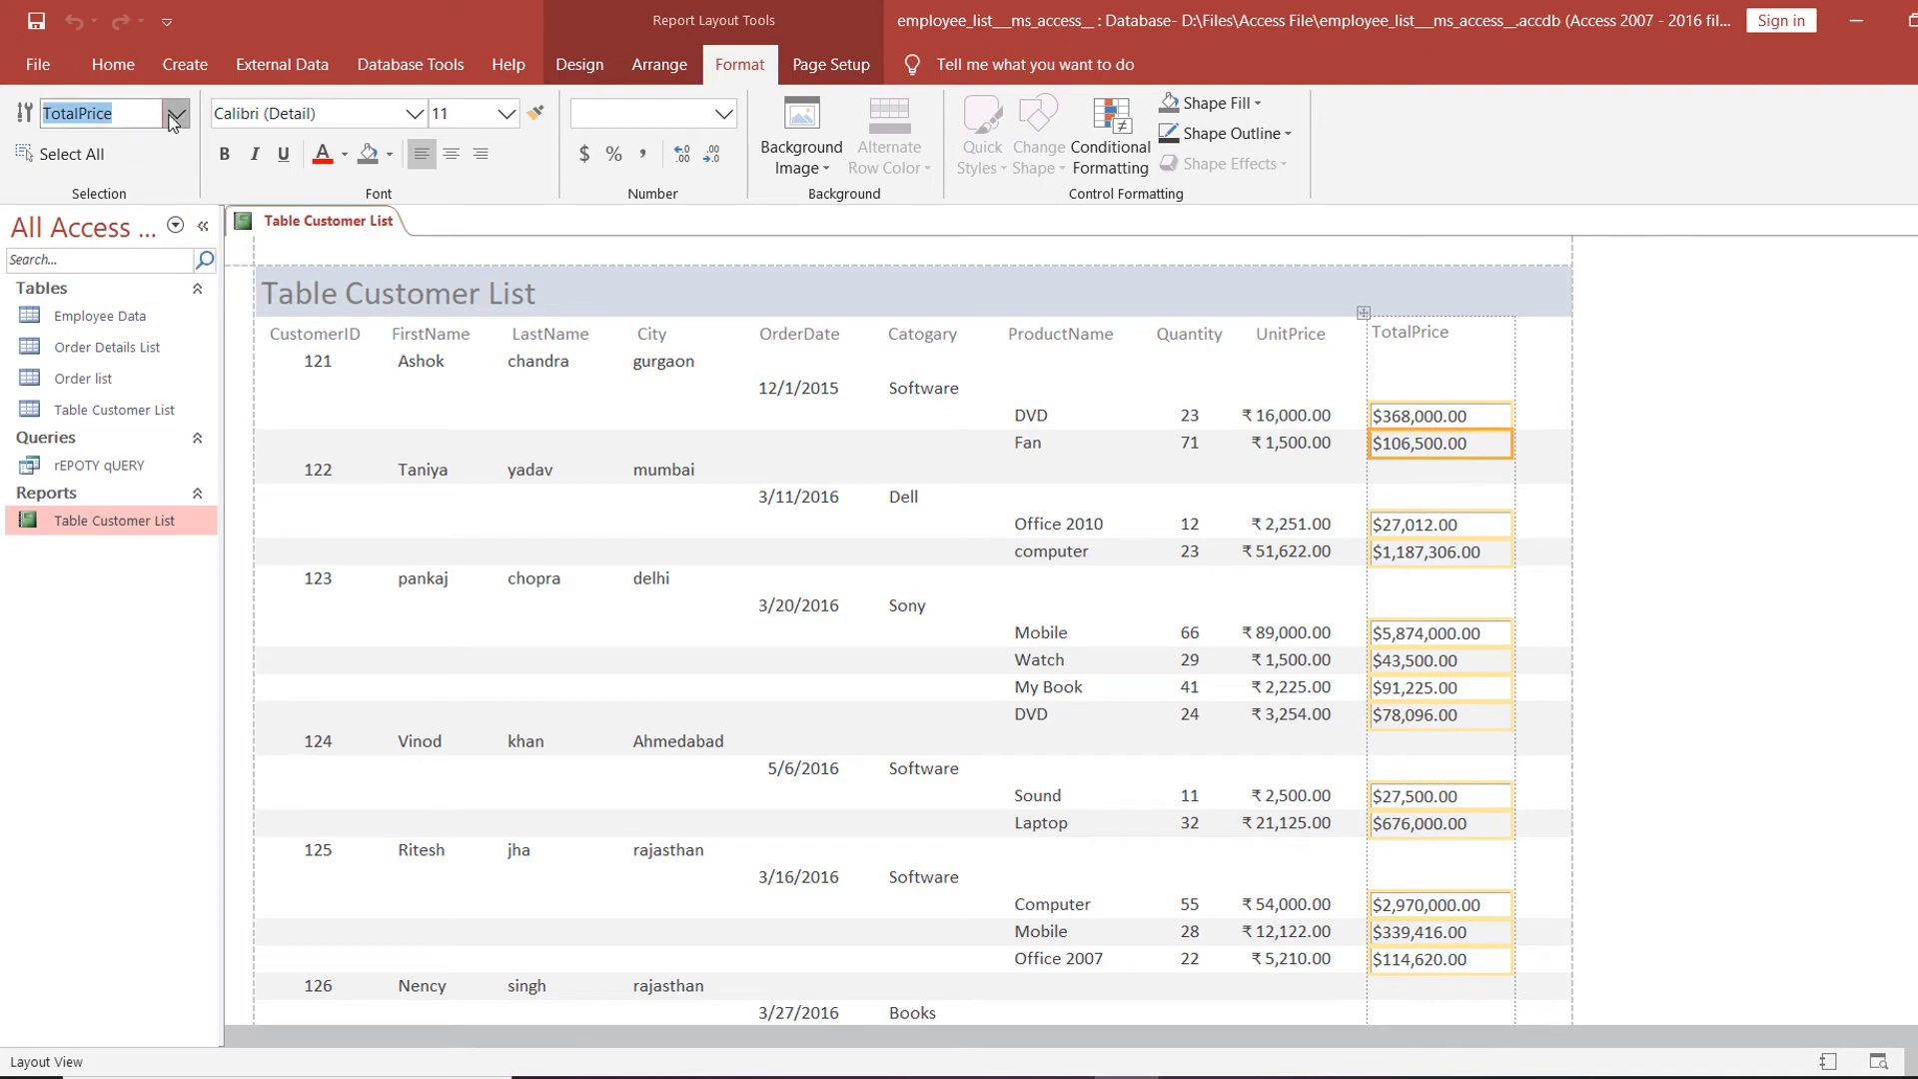
click(1393, 468)
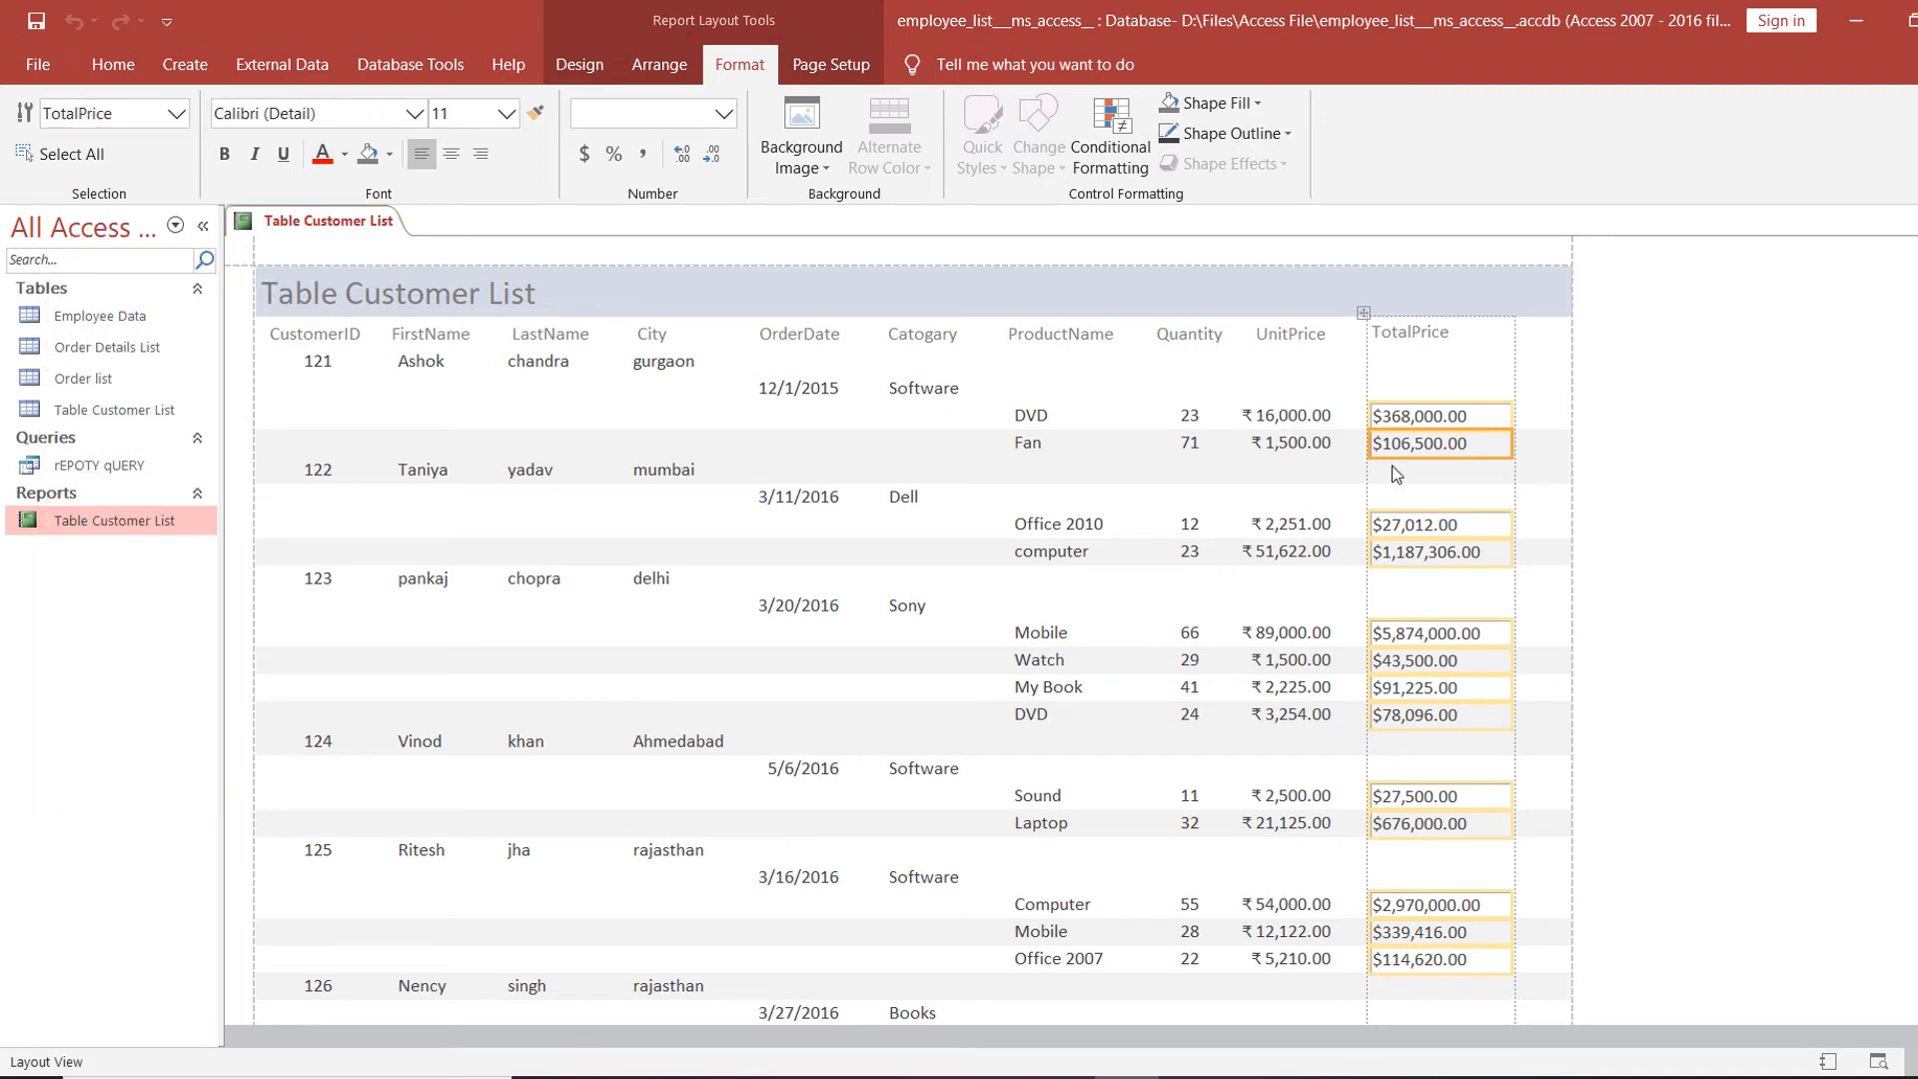
click(576, 68)
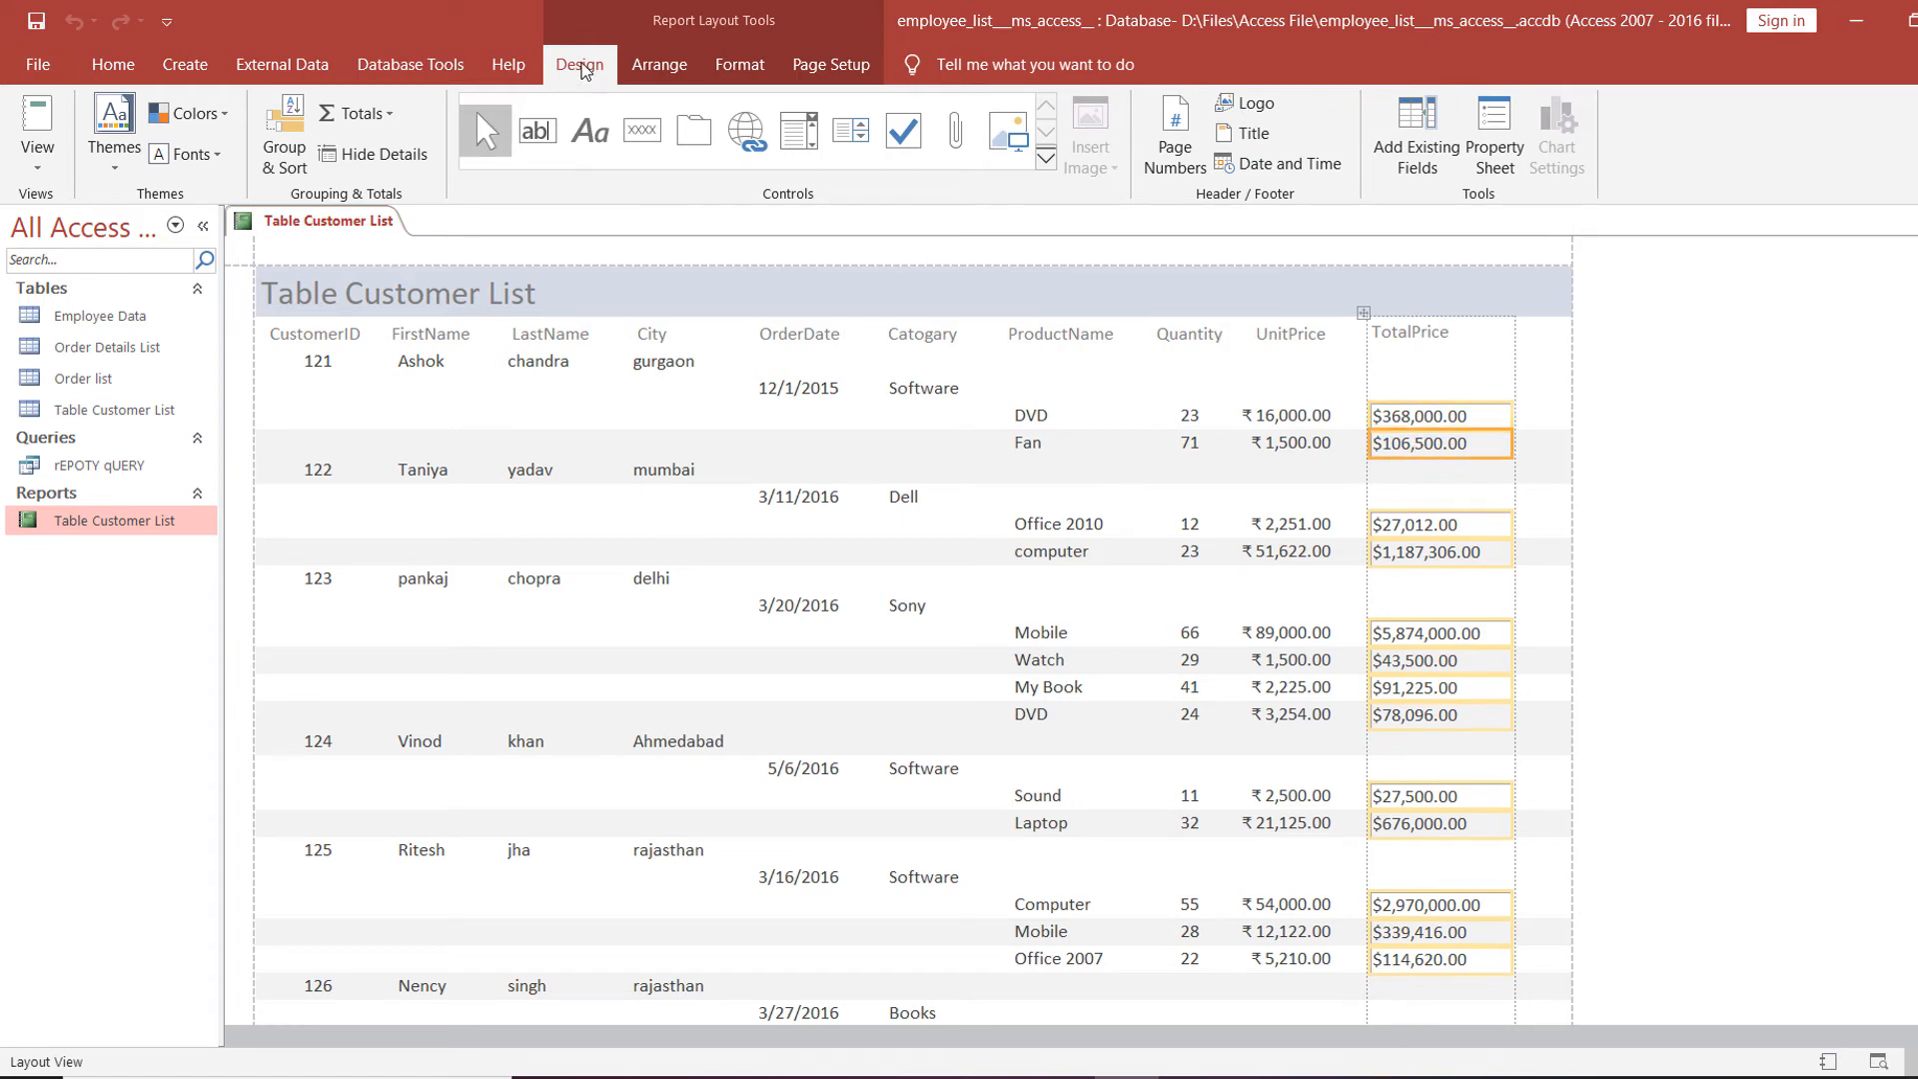
click(357, 112)
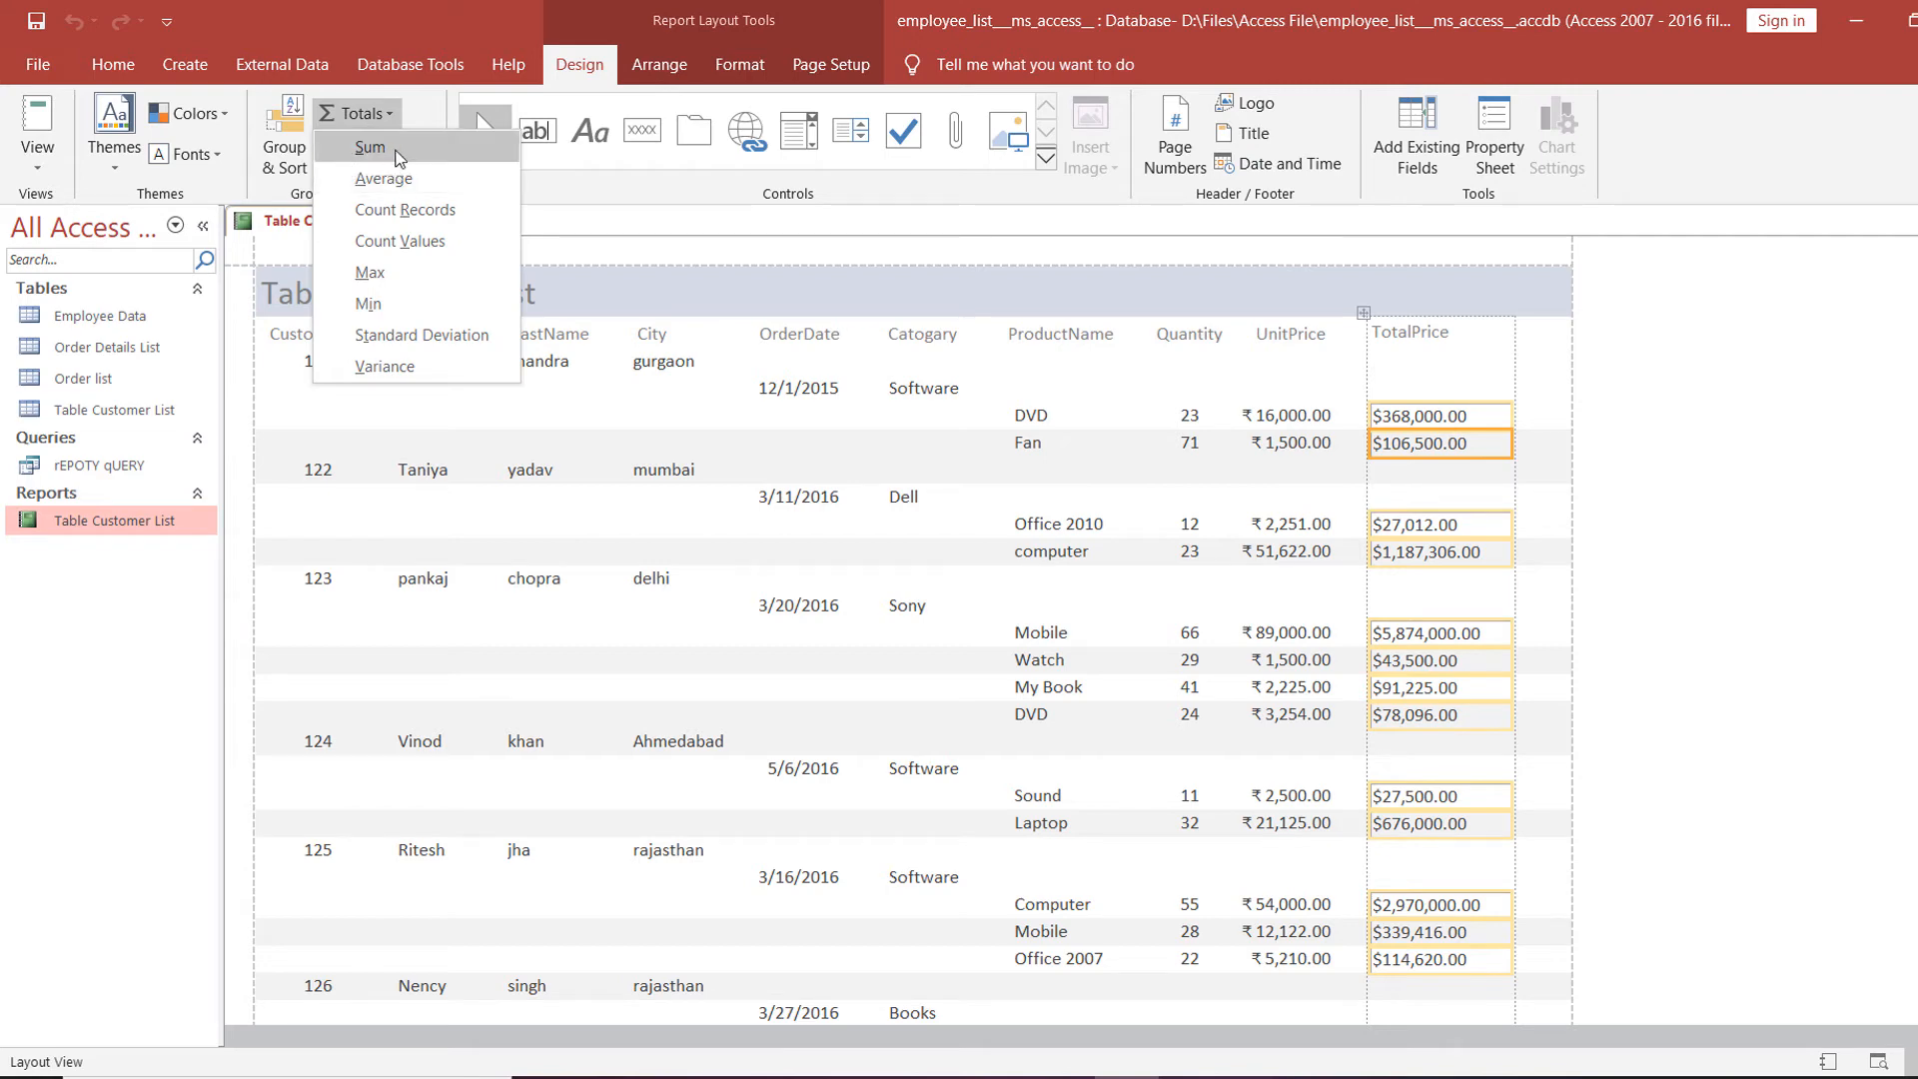
click(365, 147)
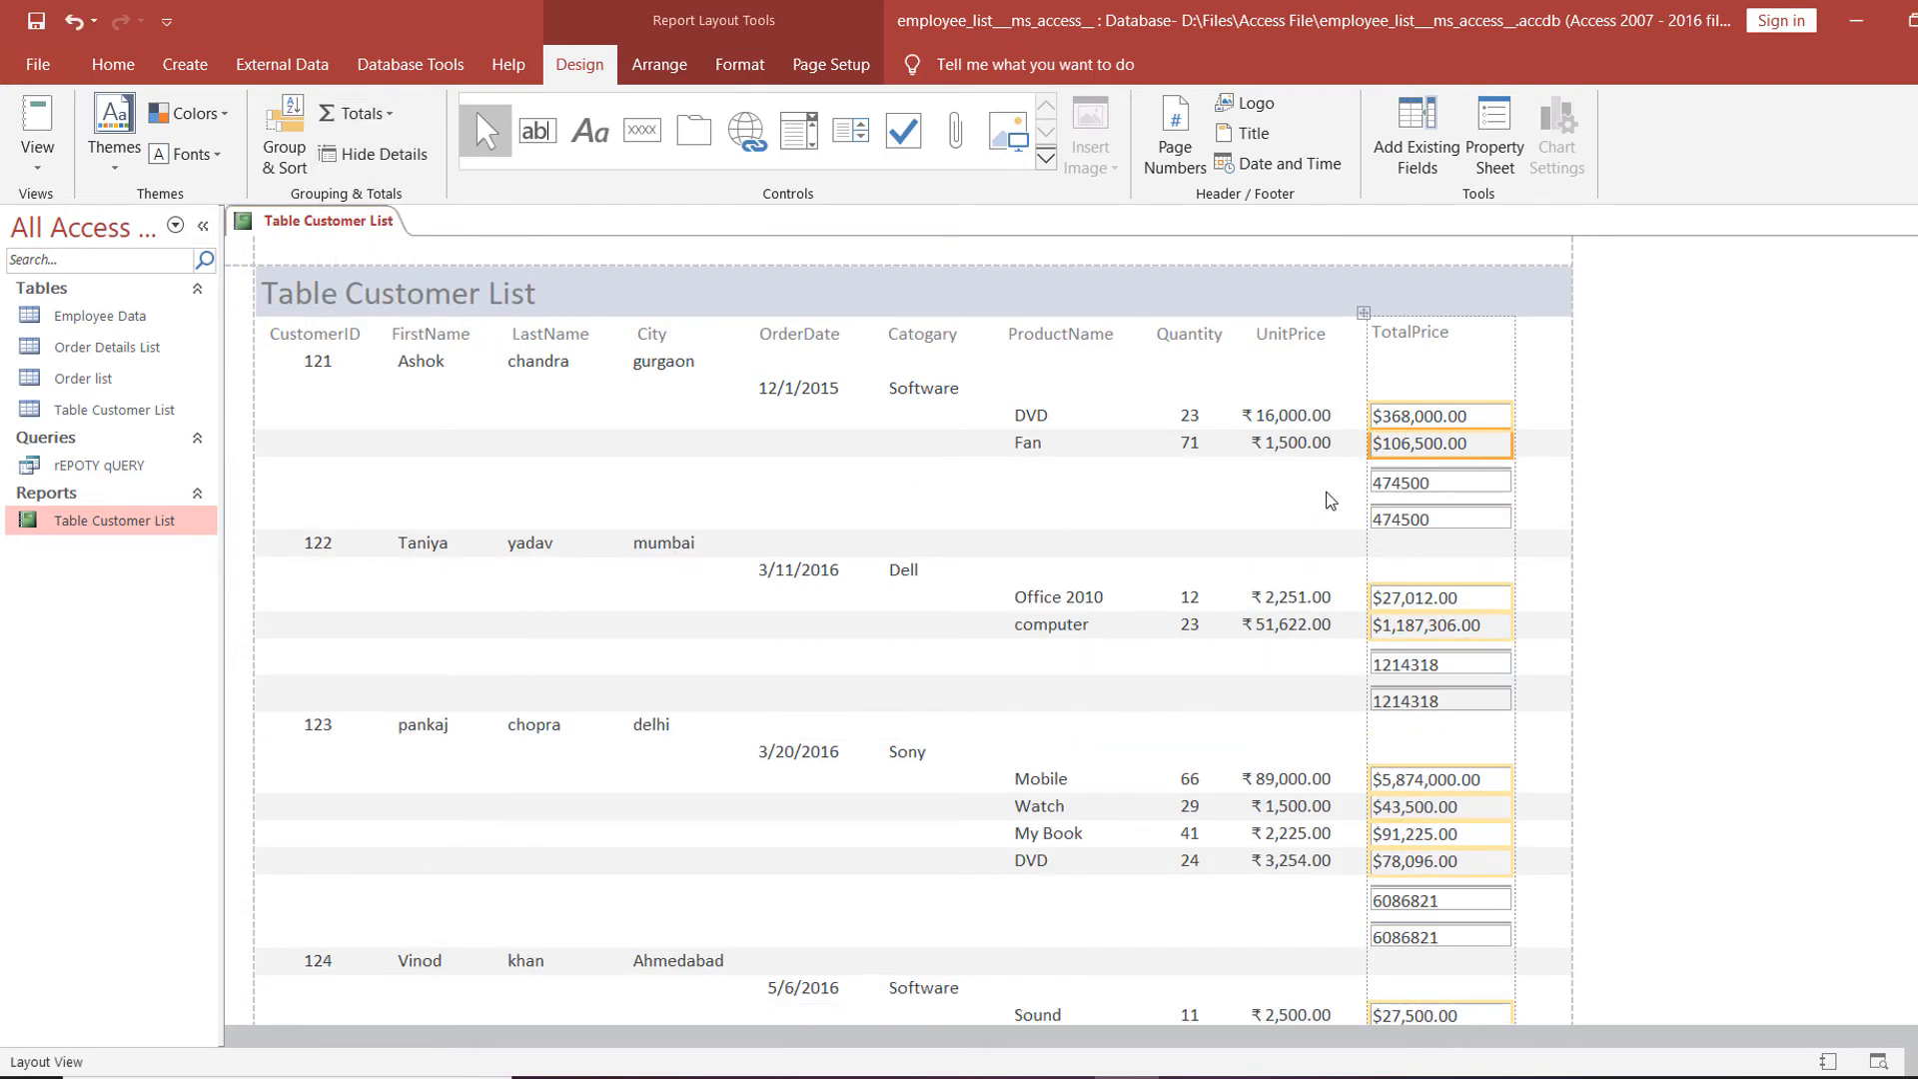
click(1419, 483)
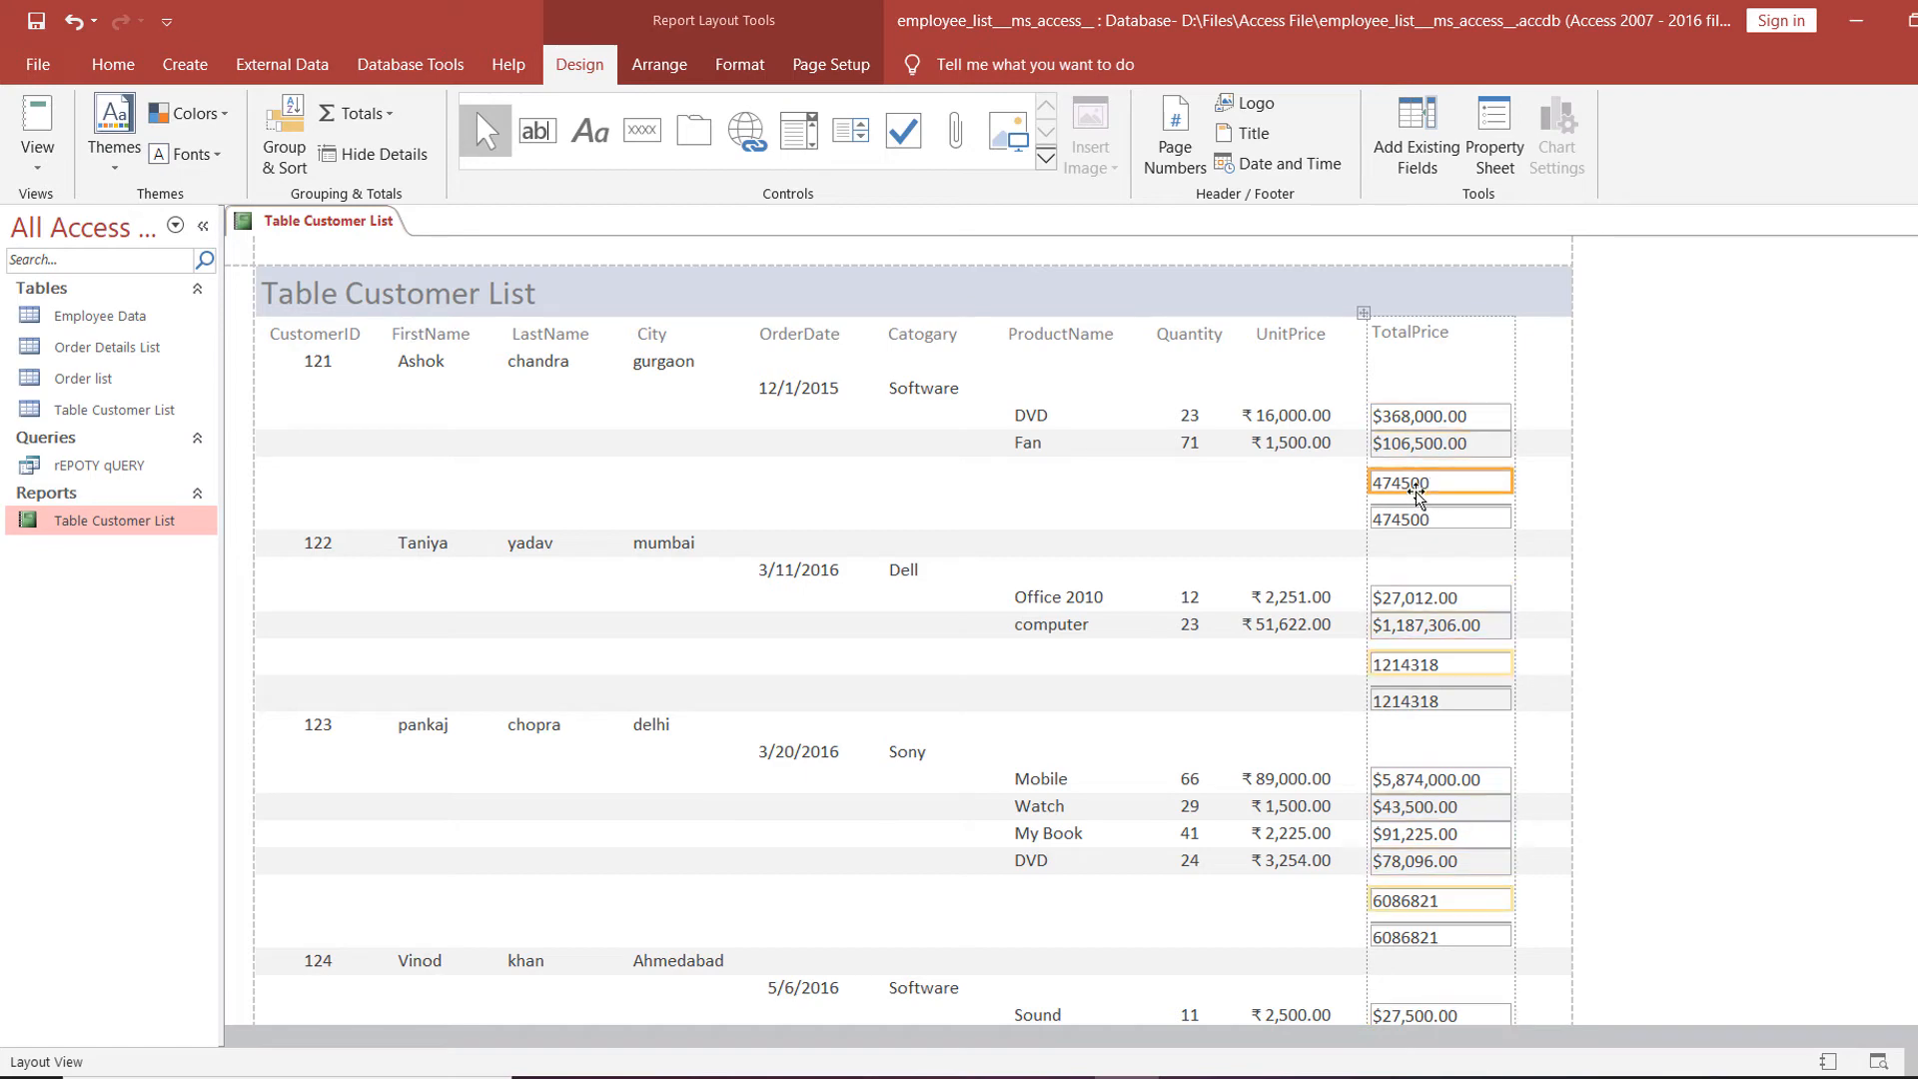
click(1401, 416)
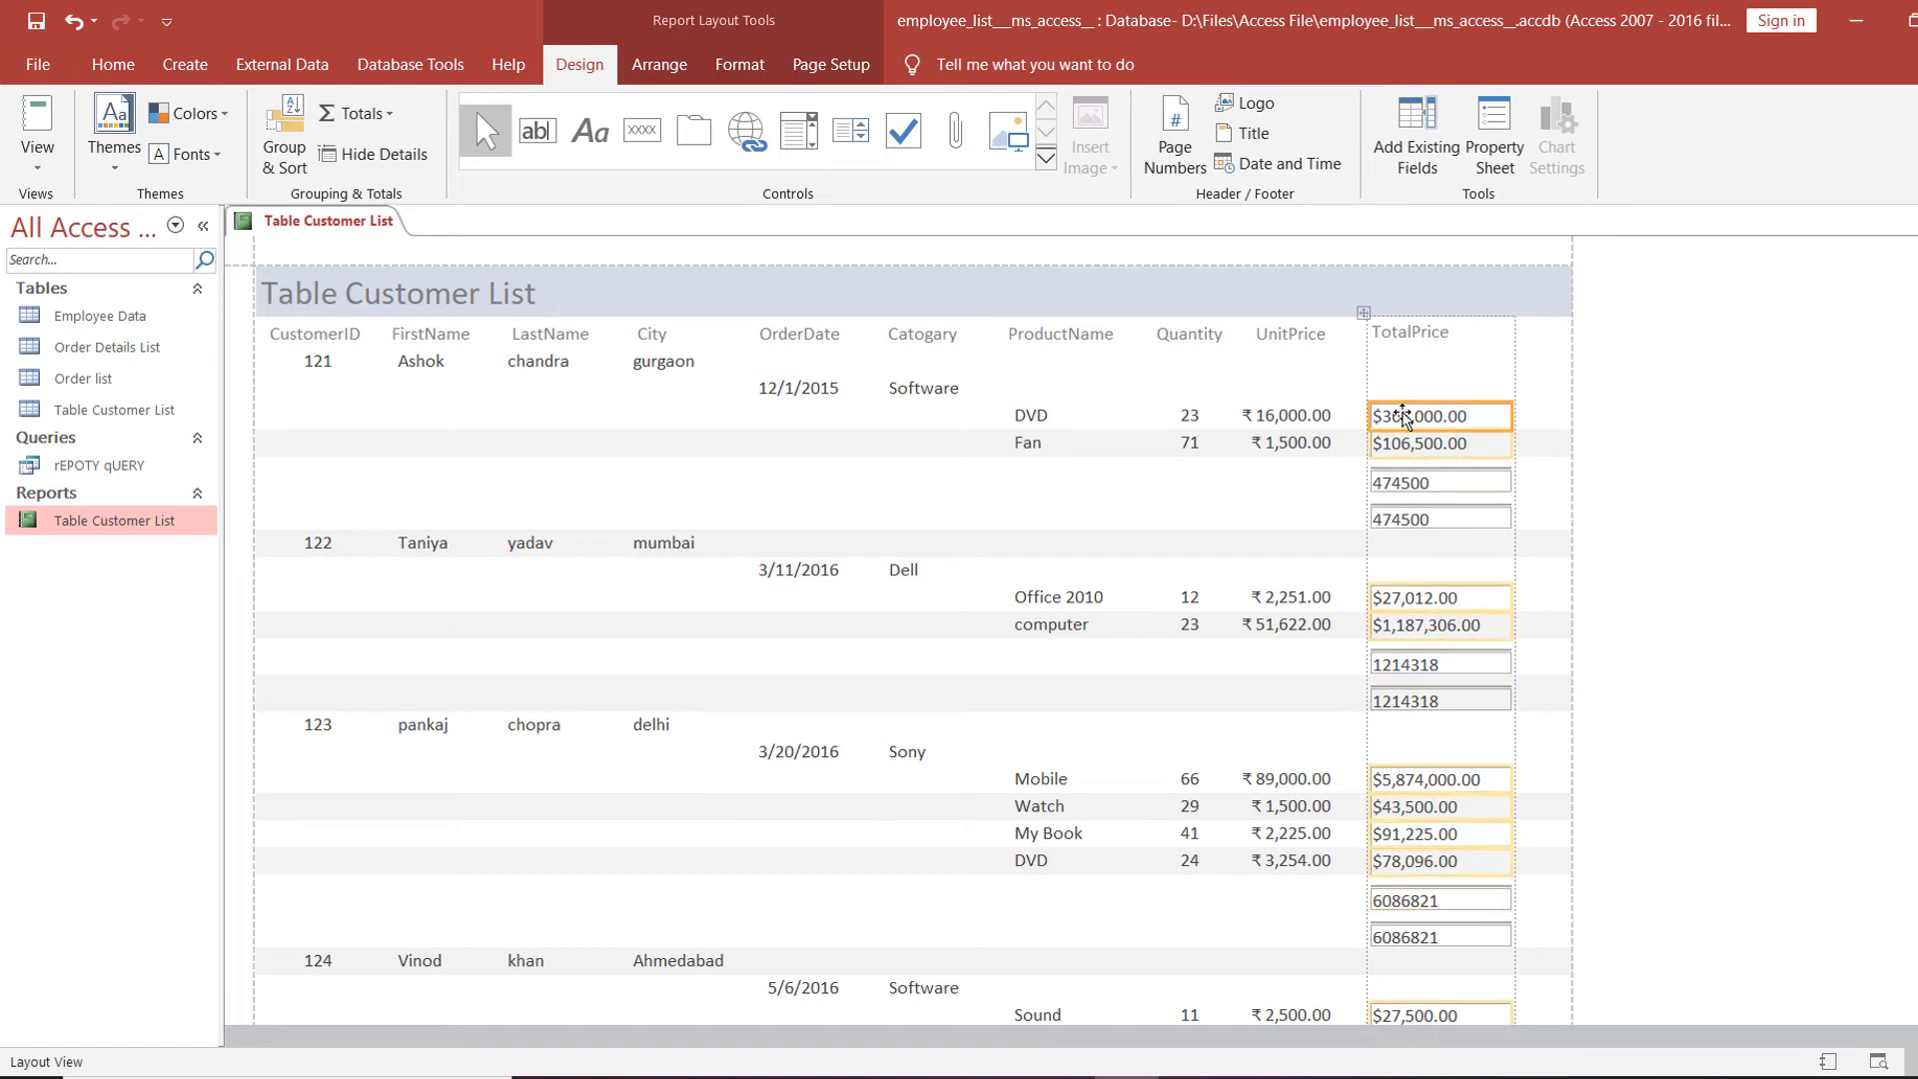
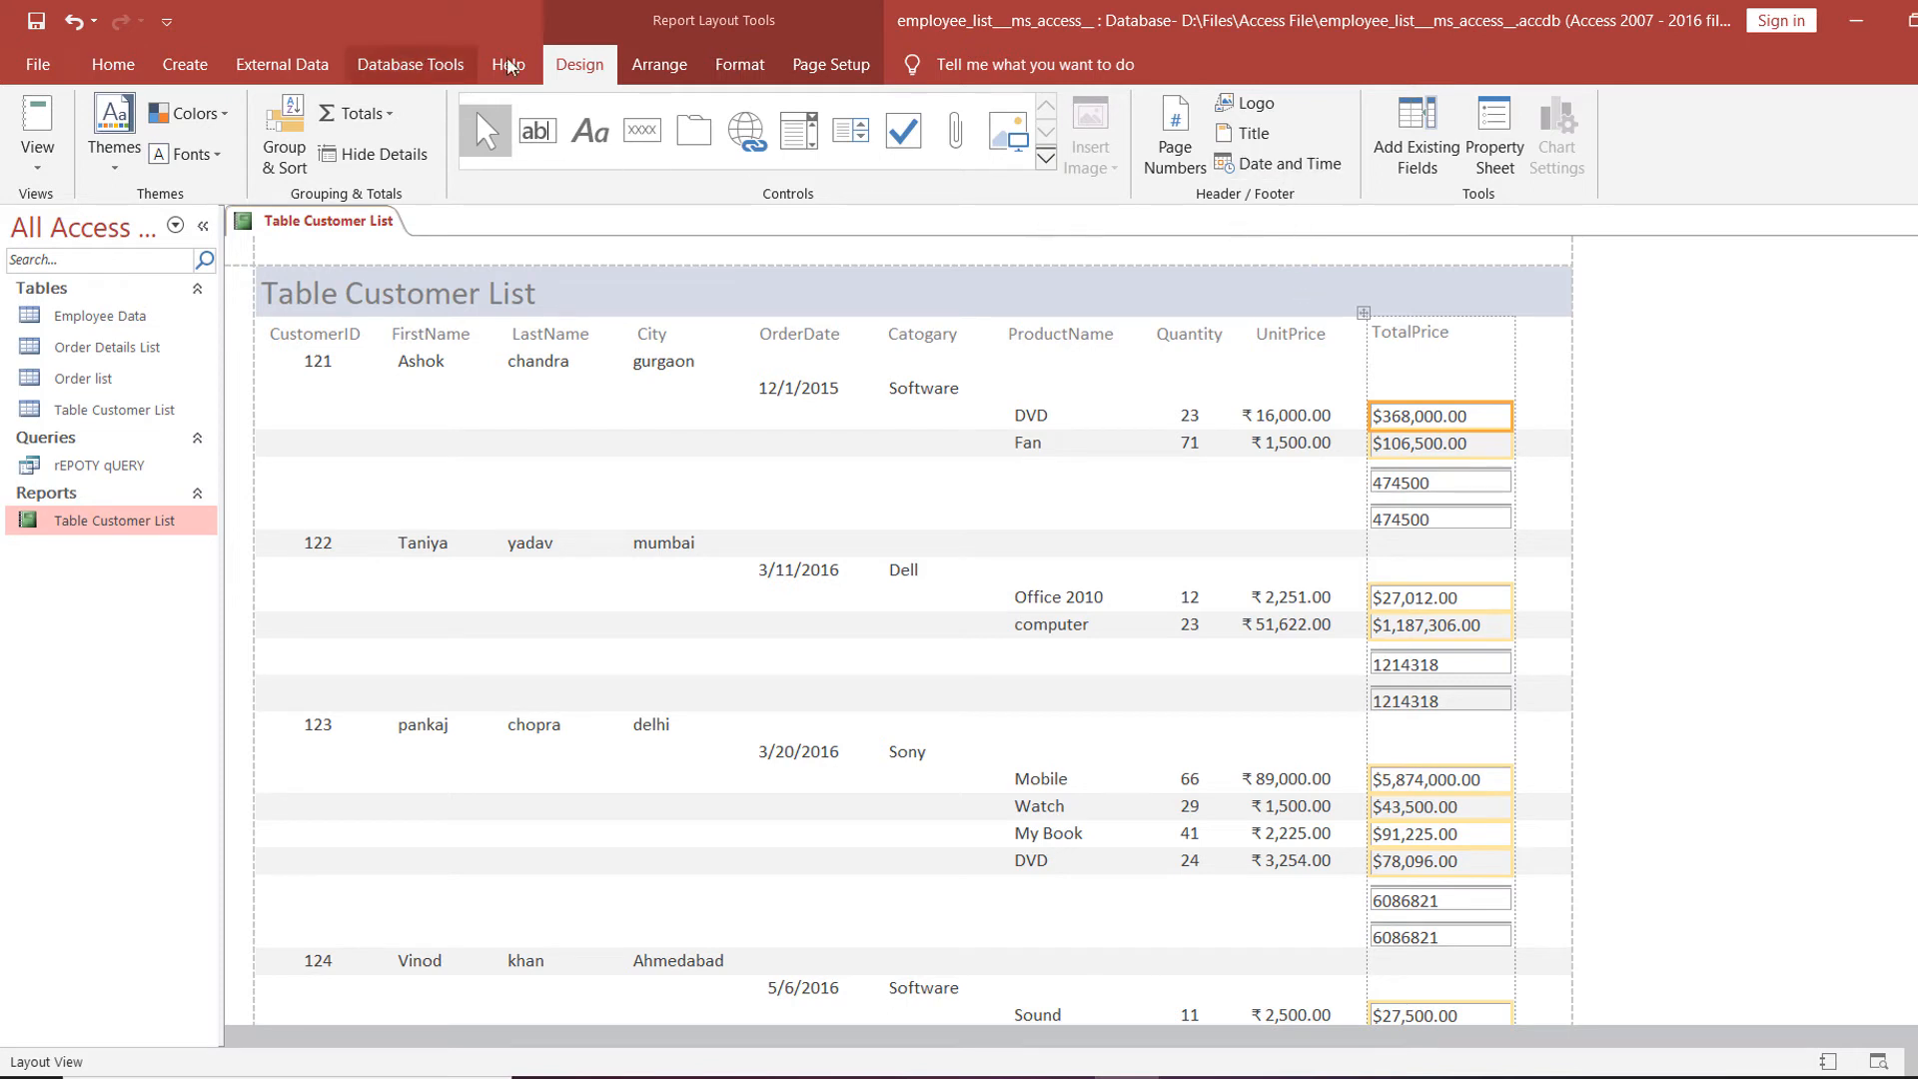
Apply the Currency format to the TotalPrice values and to the upper of the two sums below each order's products.
click(737, 66)
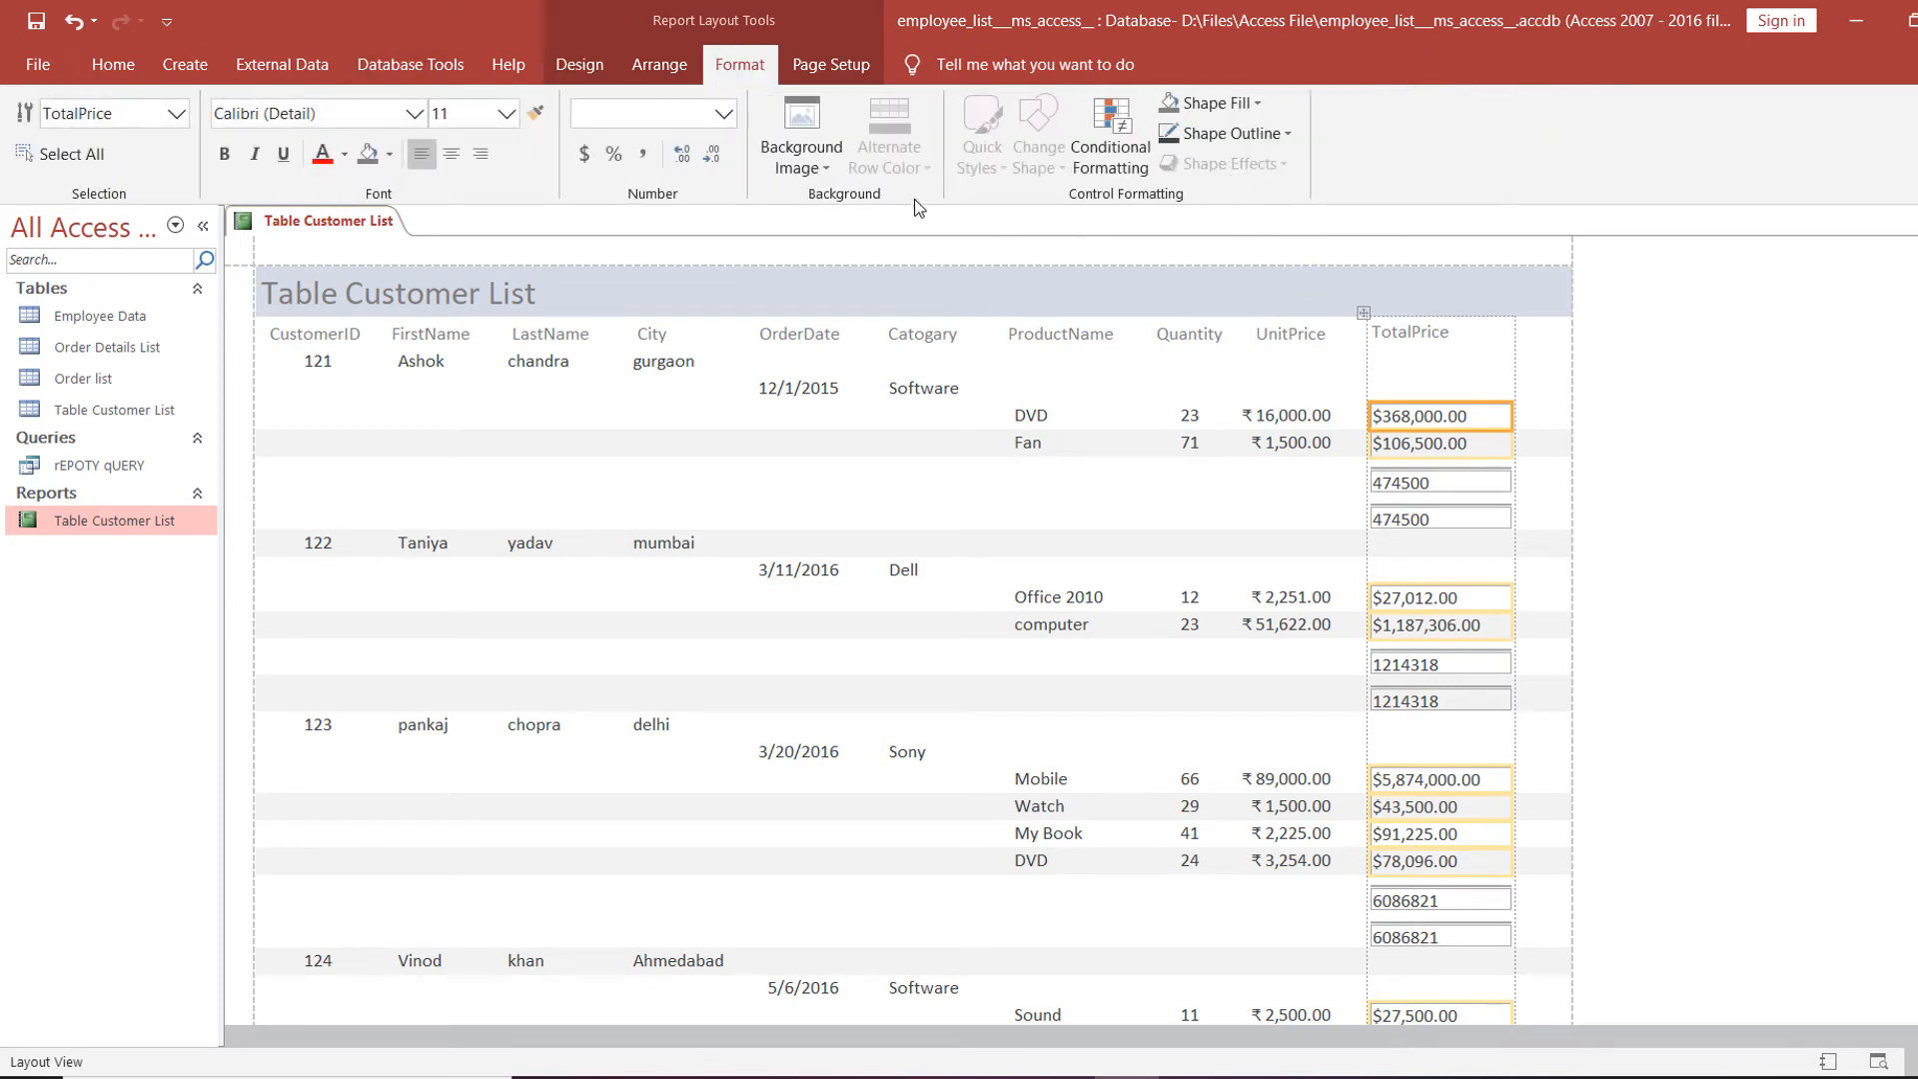
click(723, 113)
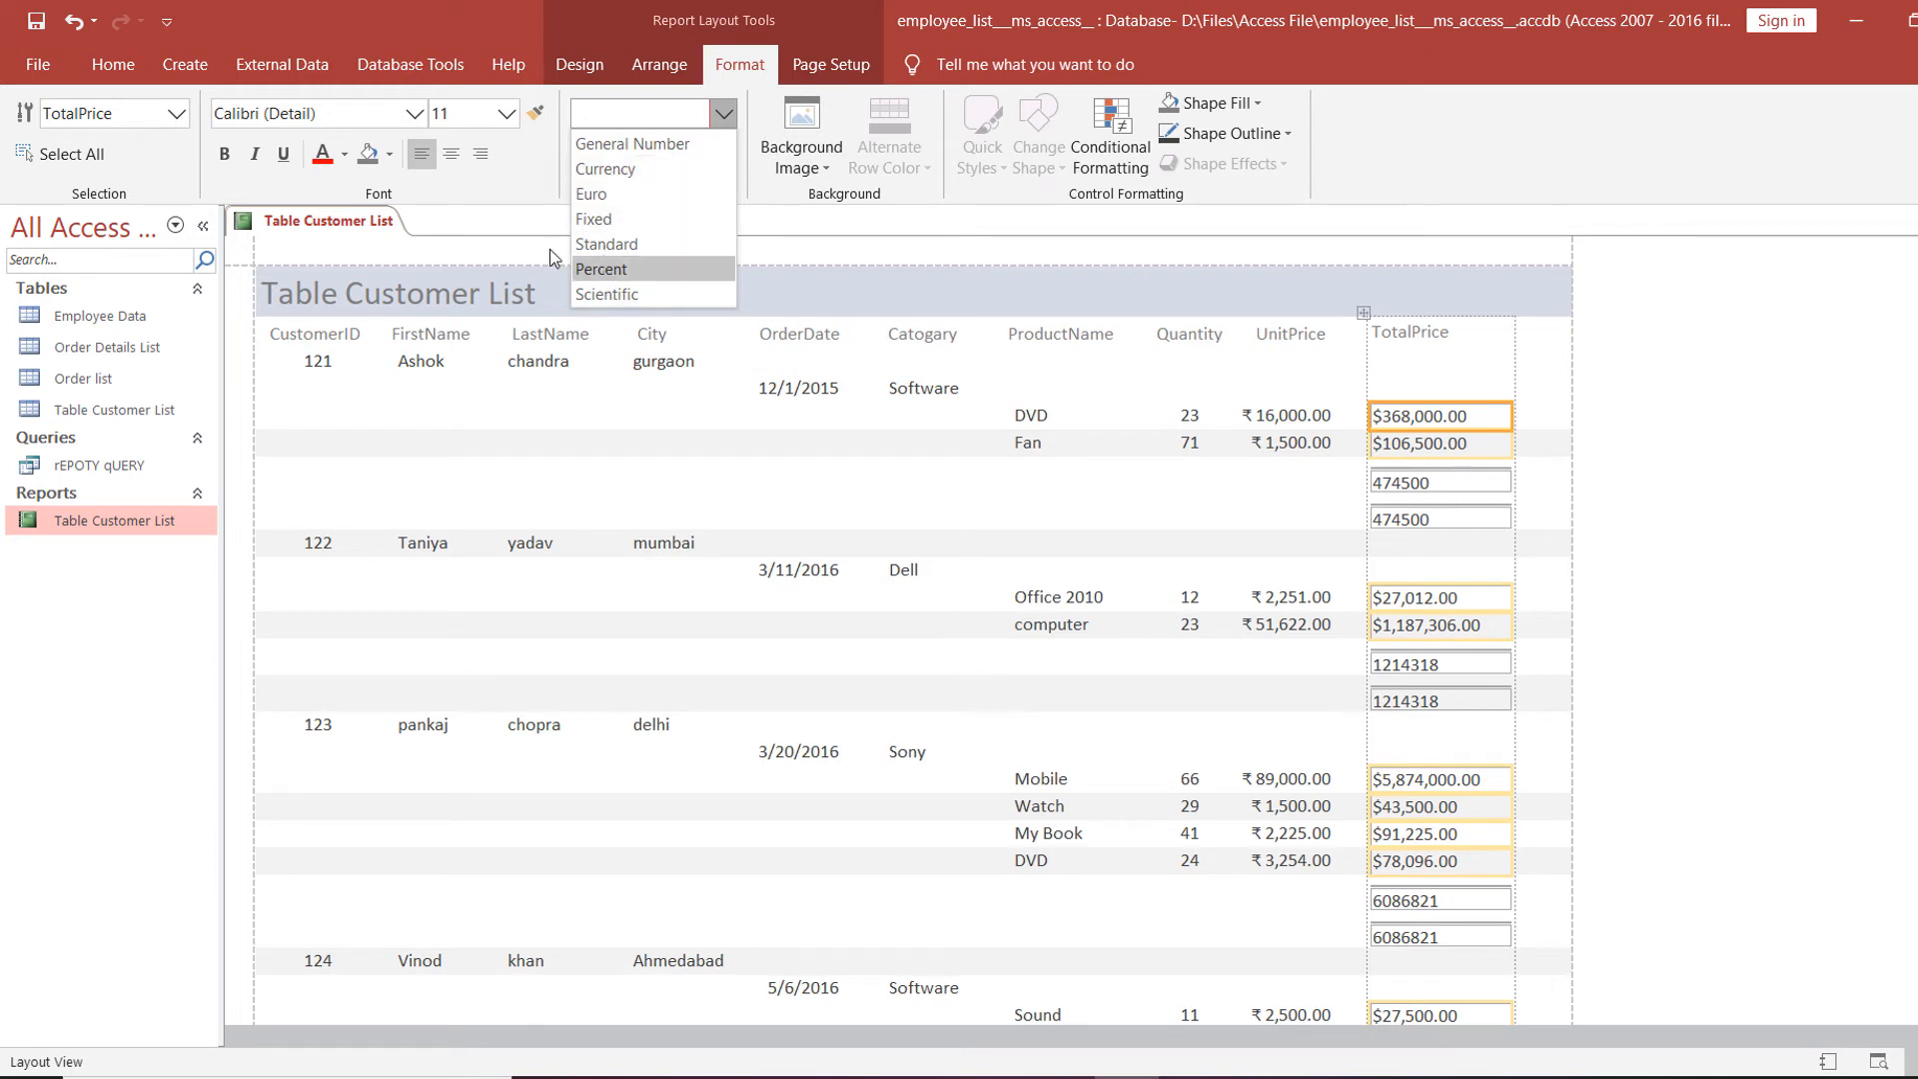
click(523, 203)
click(585, 154)
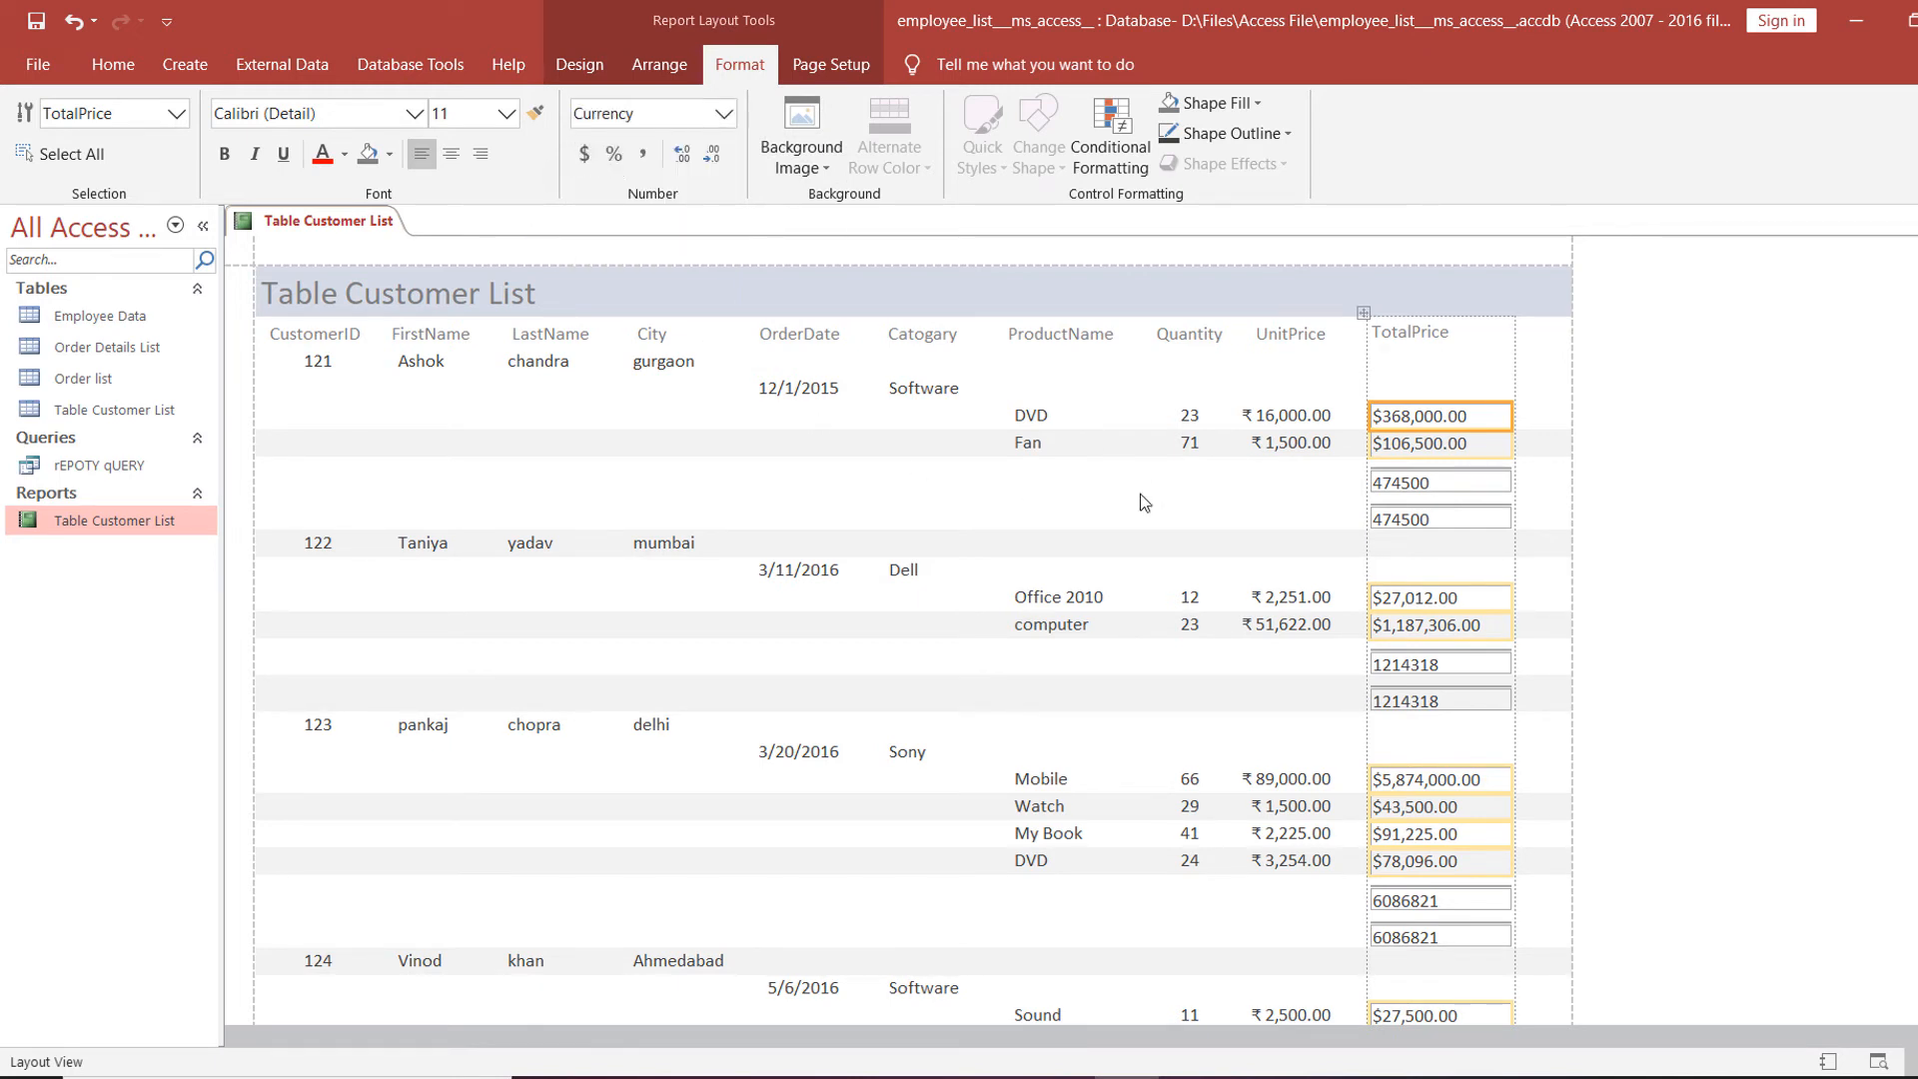
click(1412, 514)
click(1413, 484)
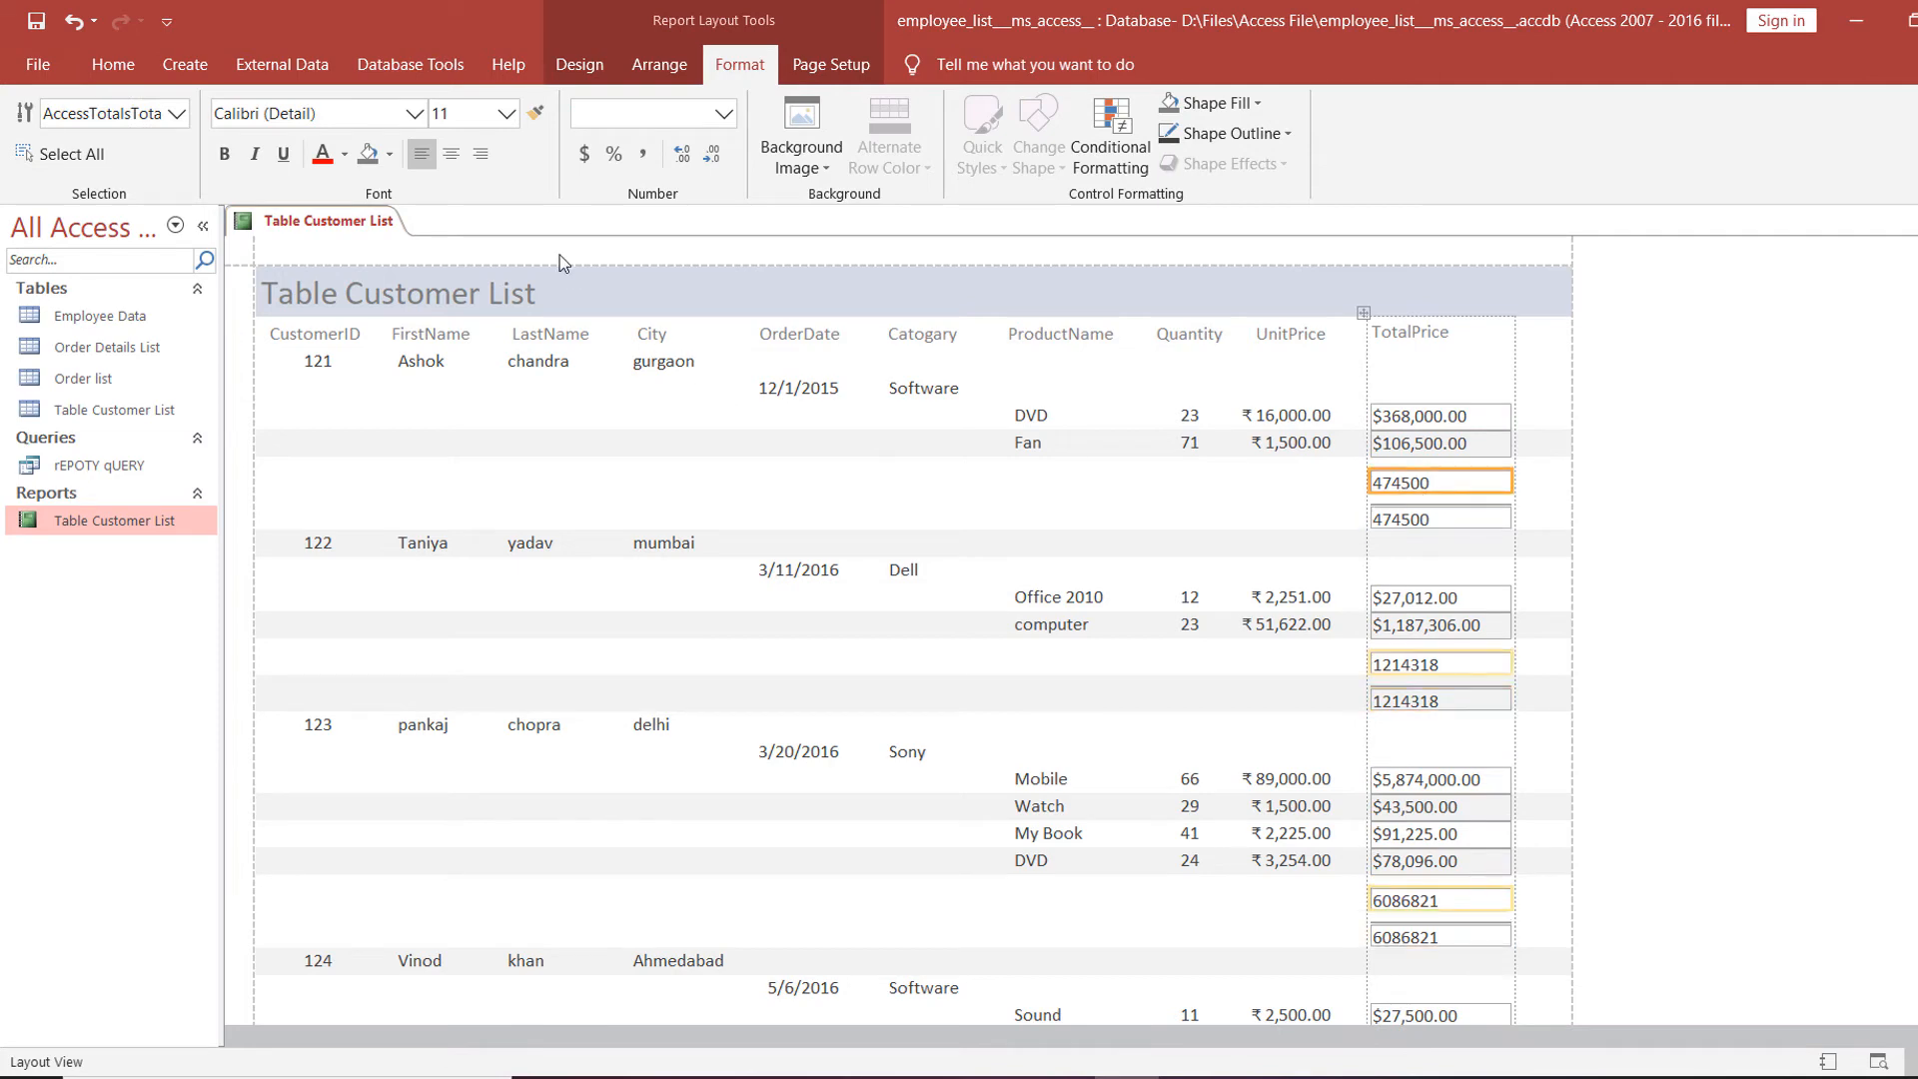
click(585, 154)
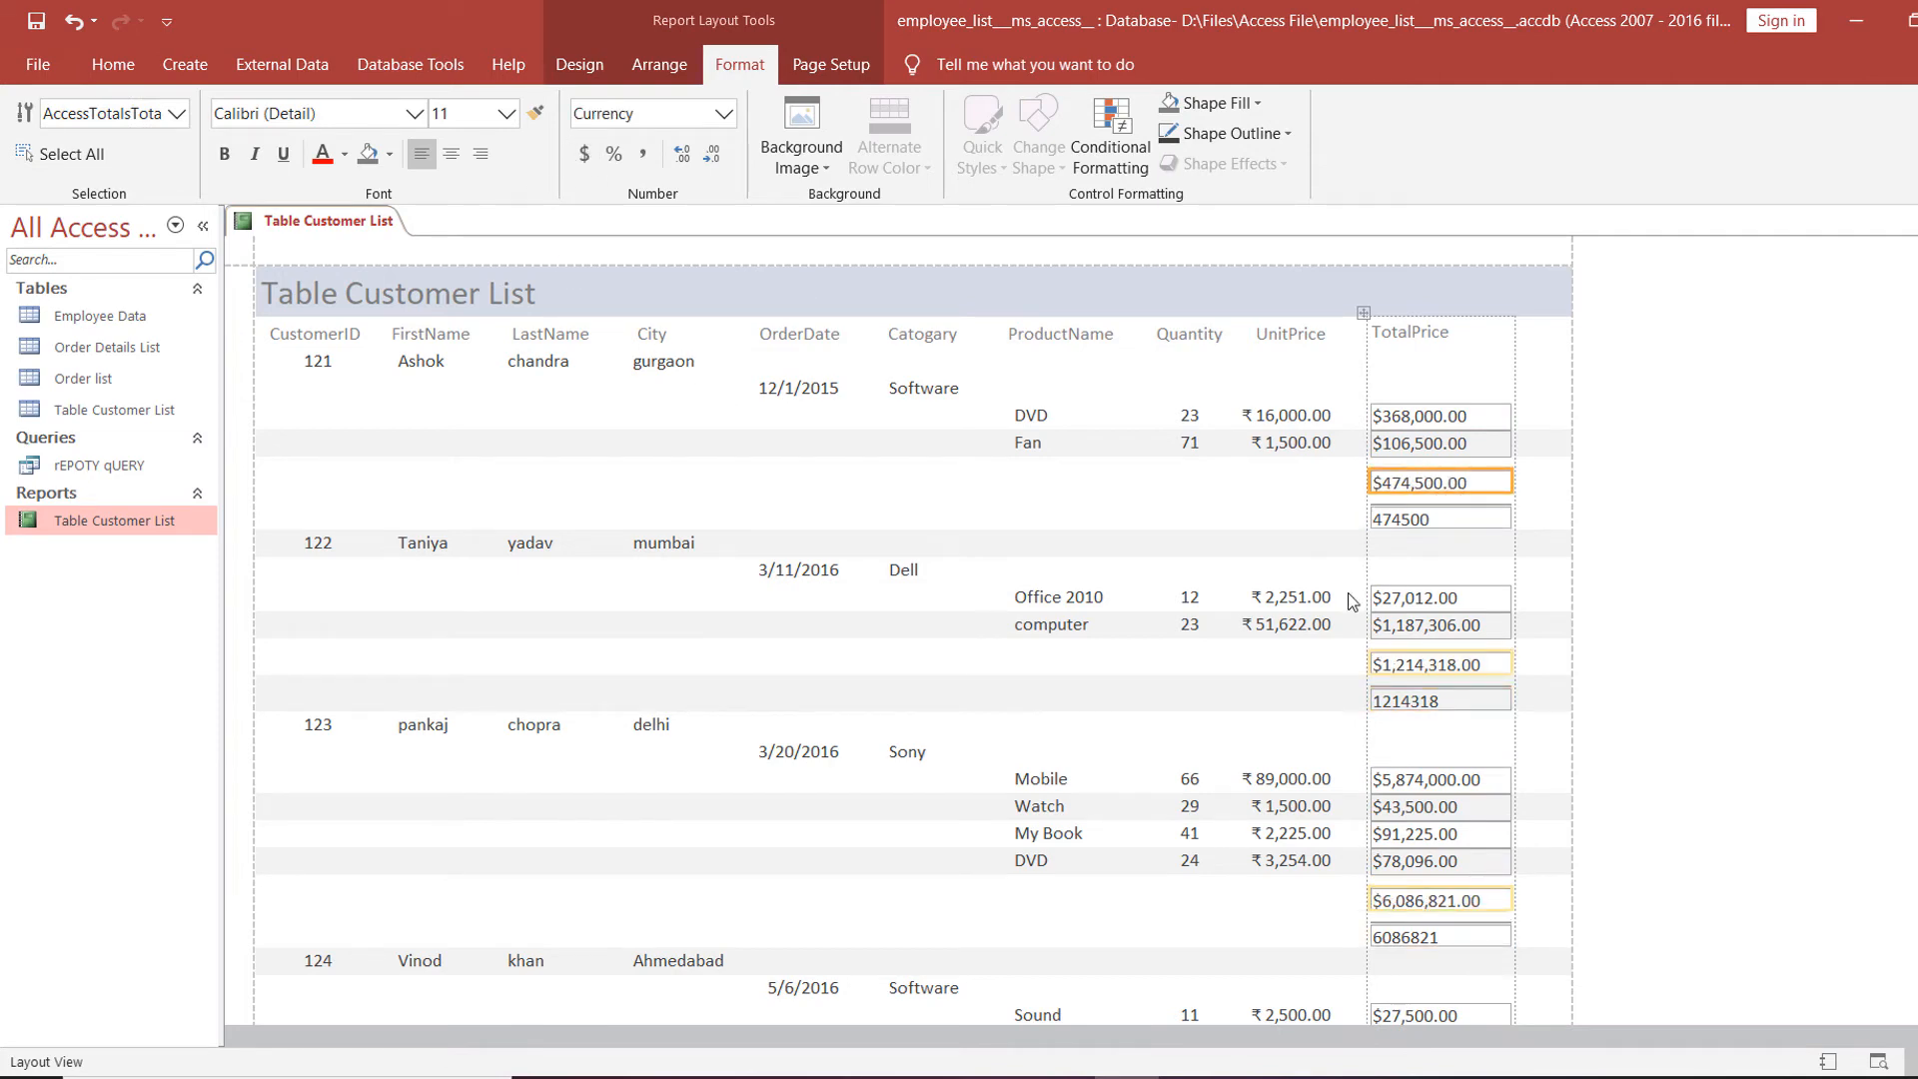
Delete the lower, duplicate sum box below each customer's order in the TotalPrice column.
click(1416, 514)
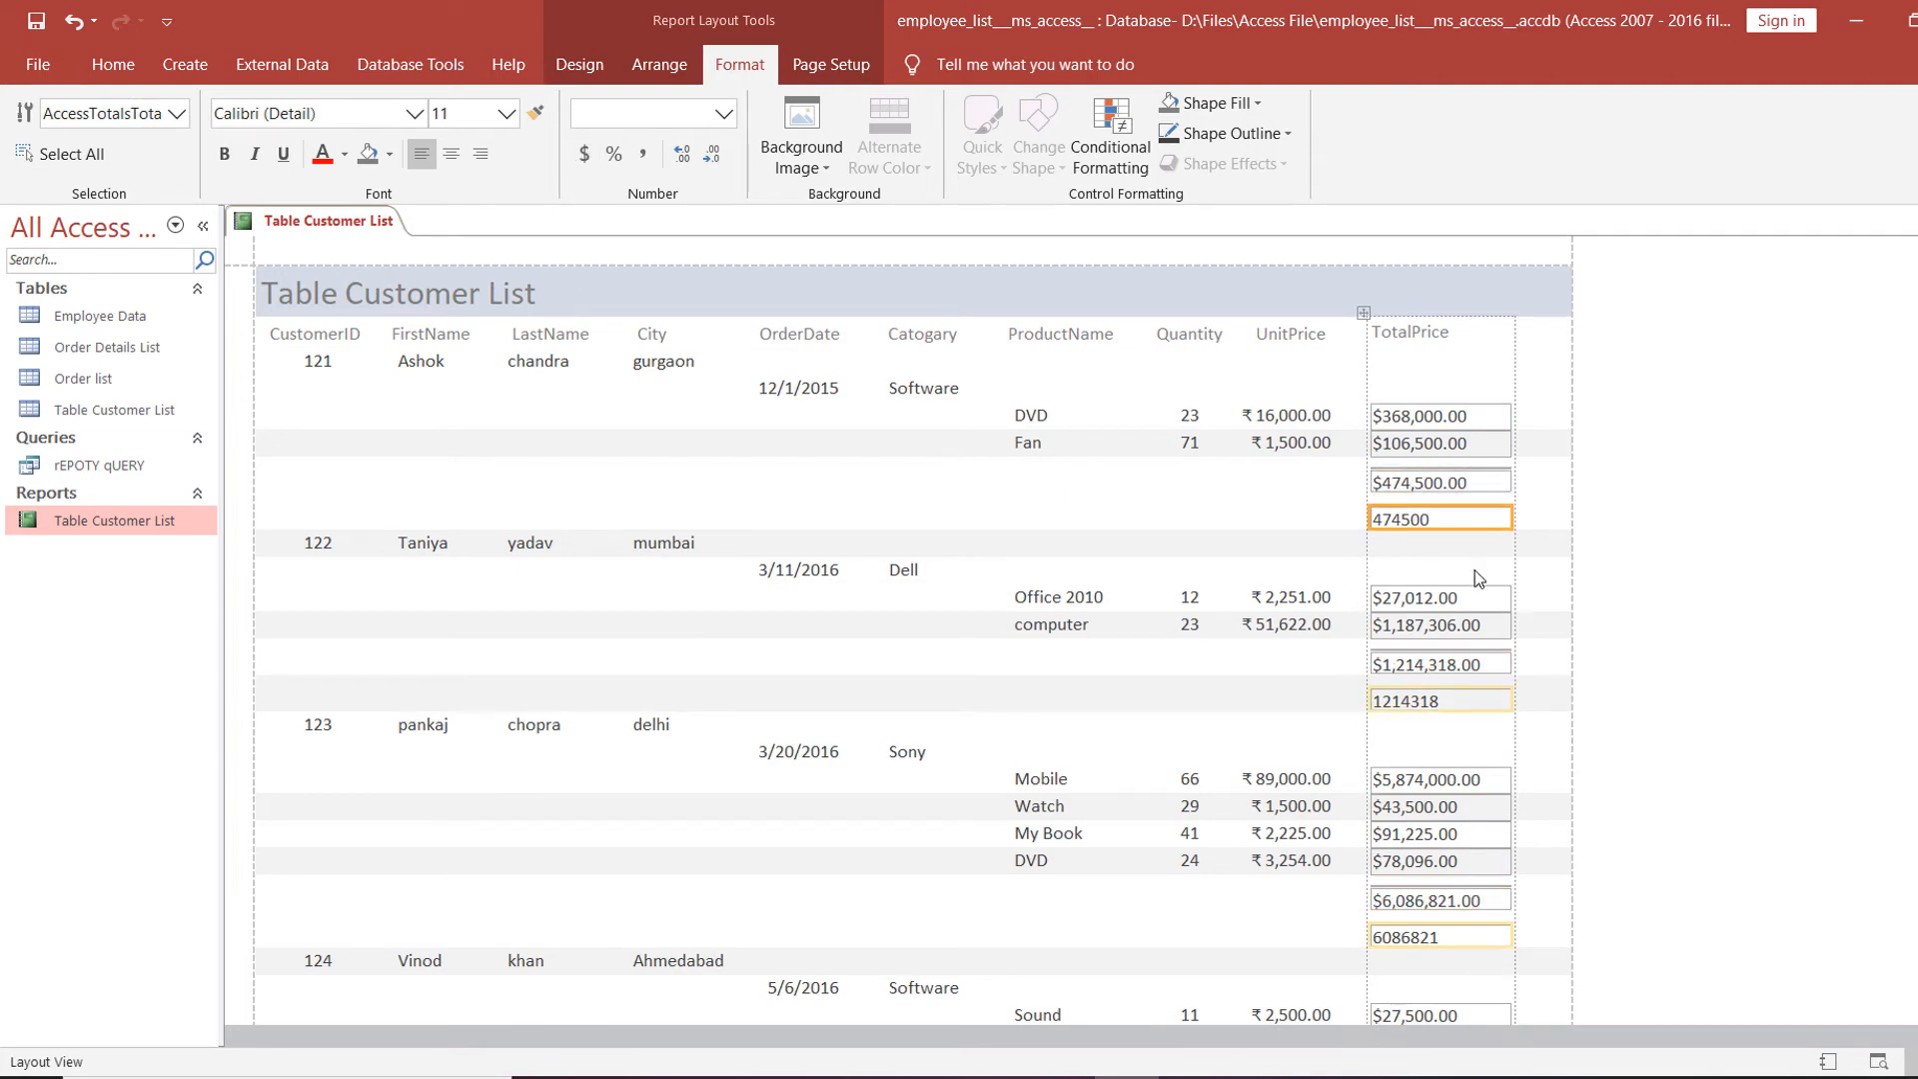
click(1019, 489)
click(929, 623)
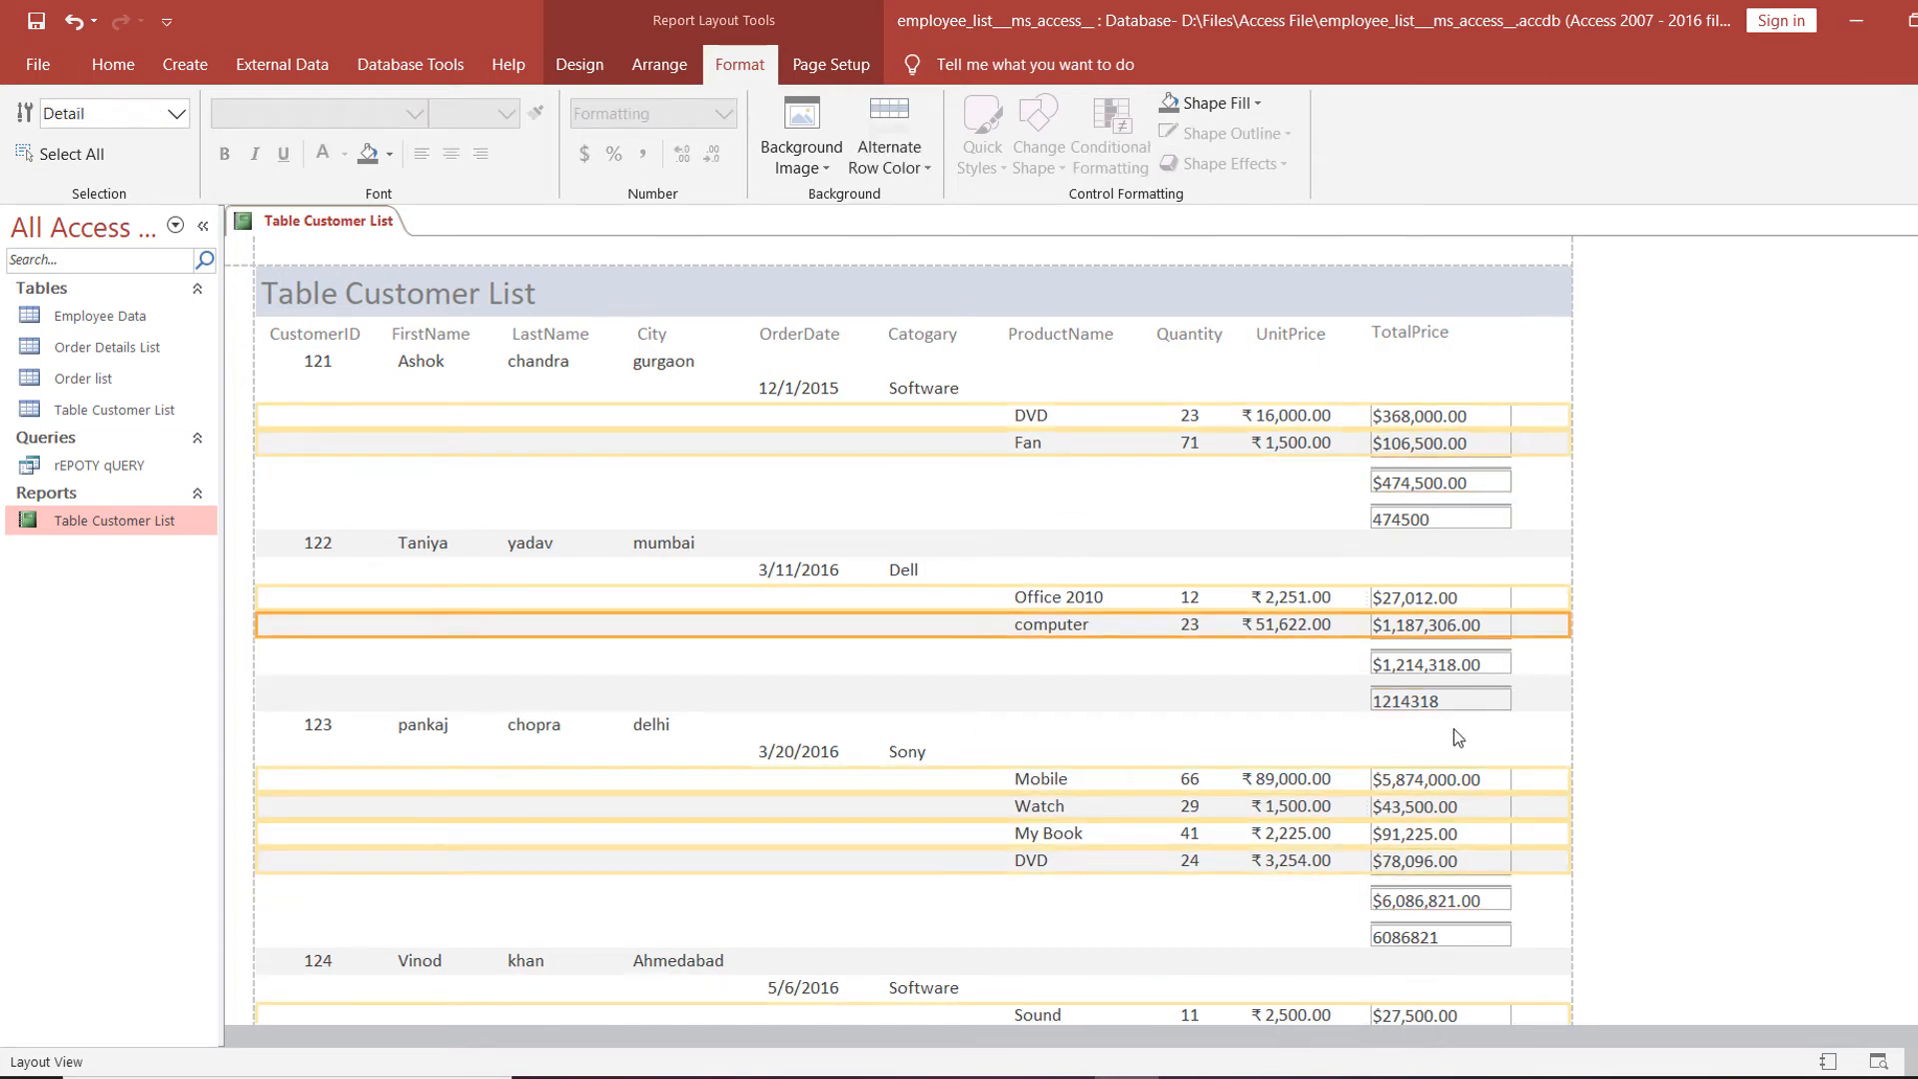
click(1398, 483)
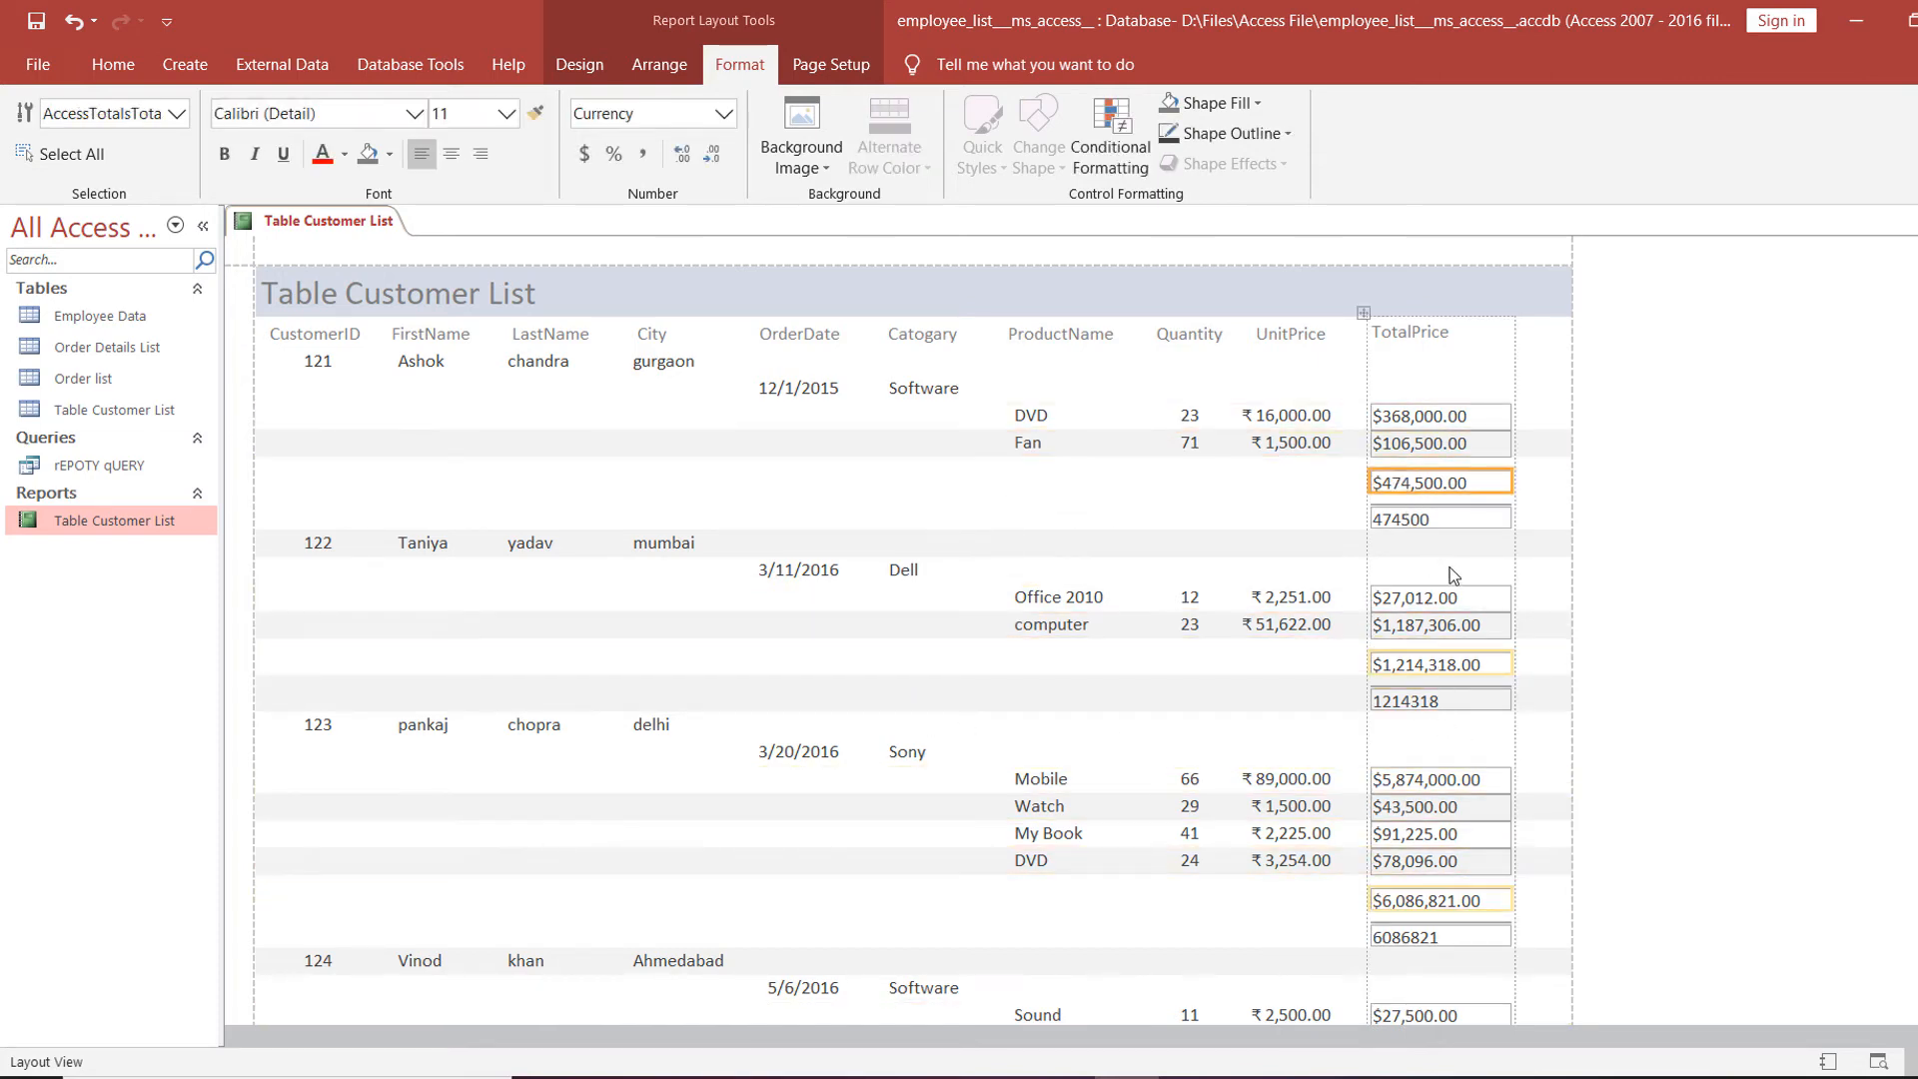
click(1420, 517)
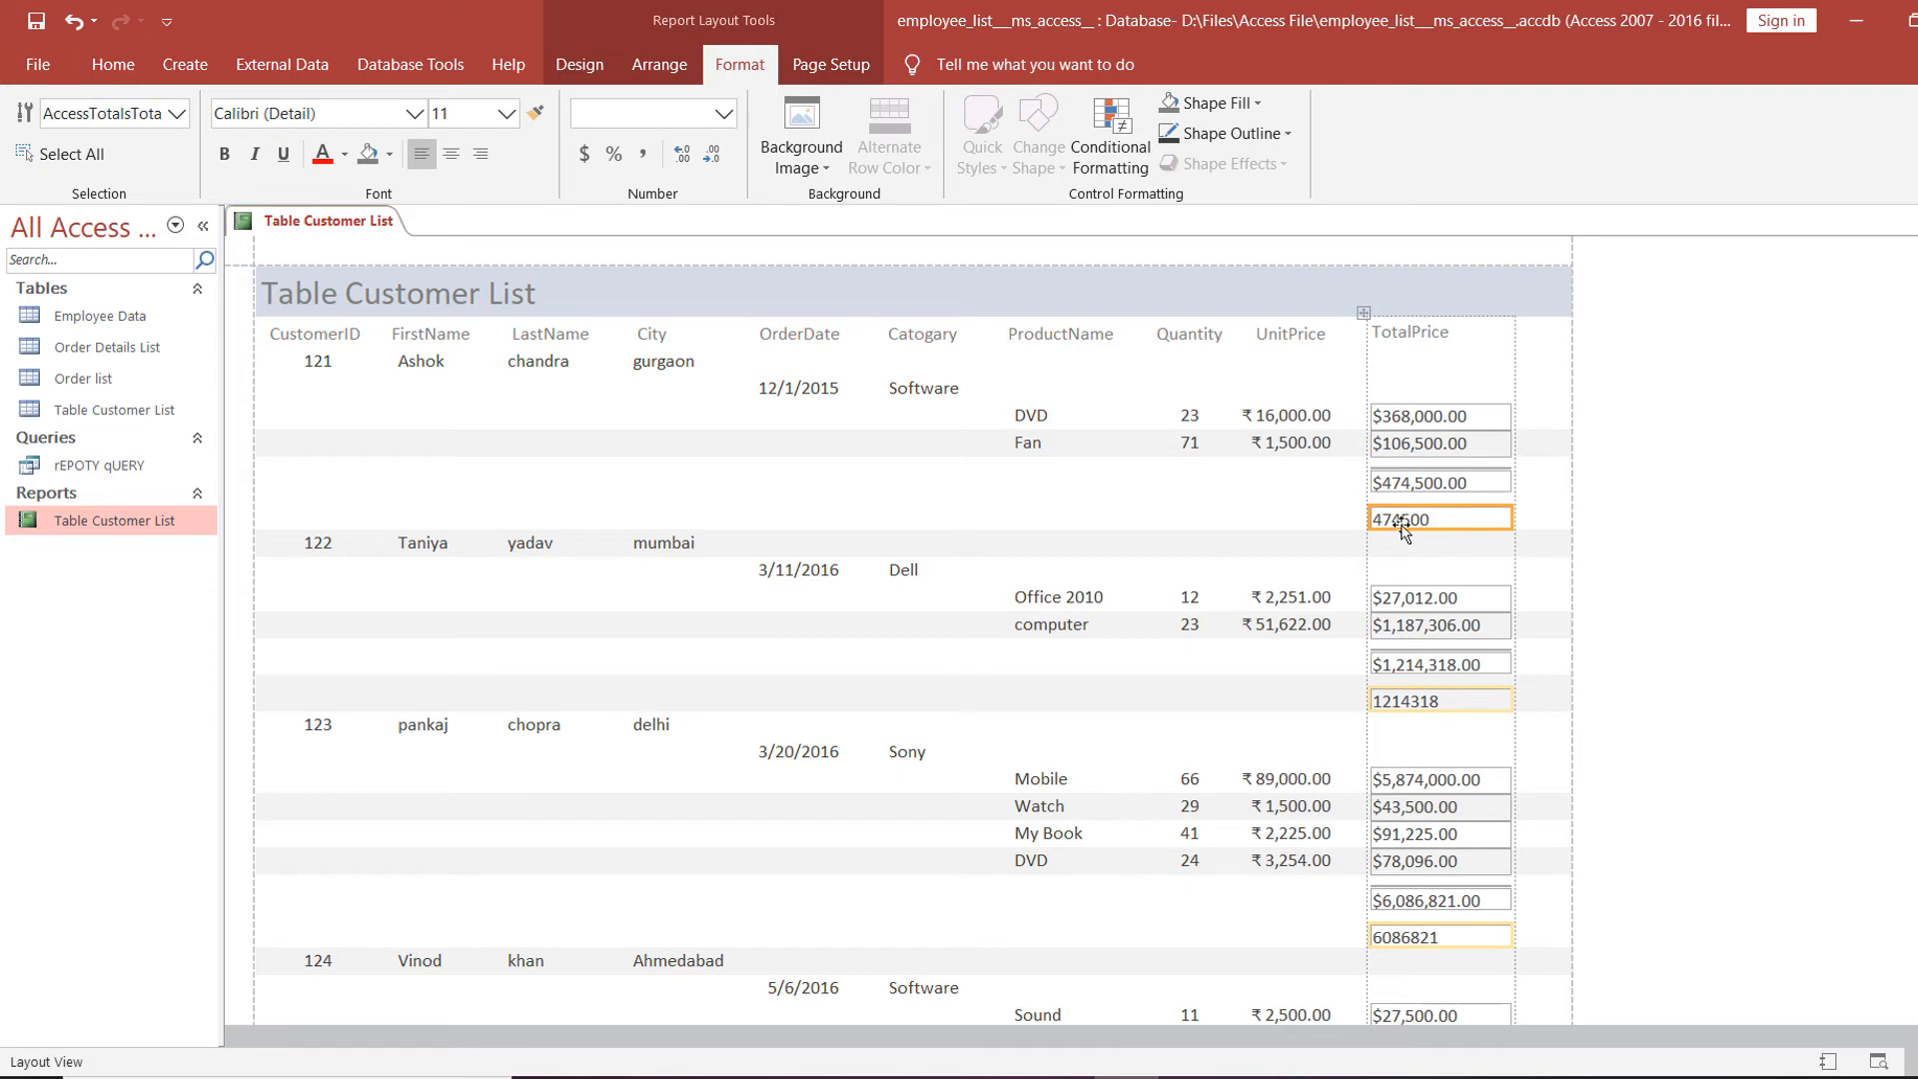
key(Delete)
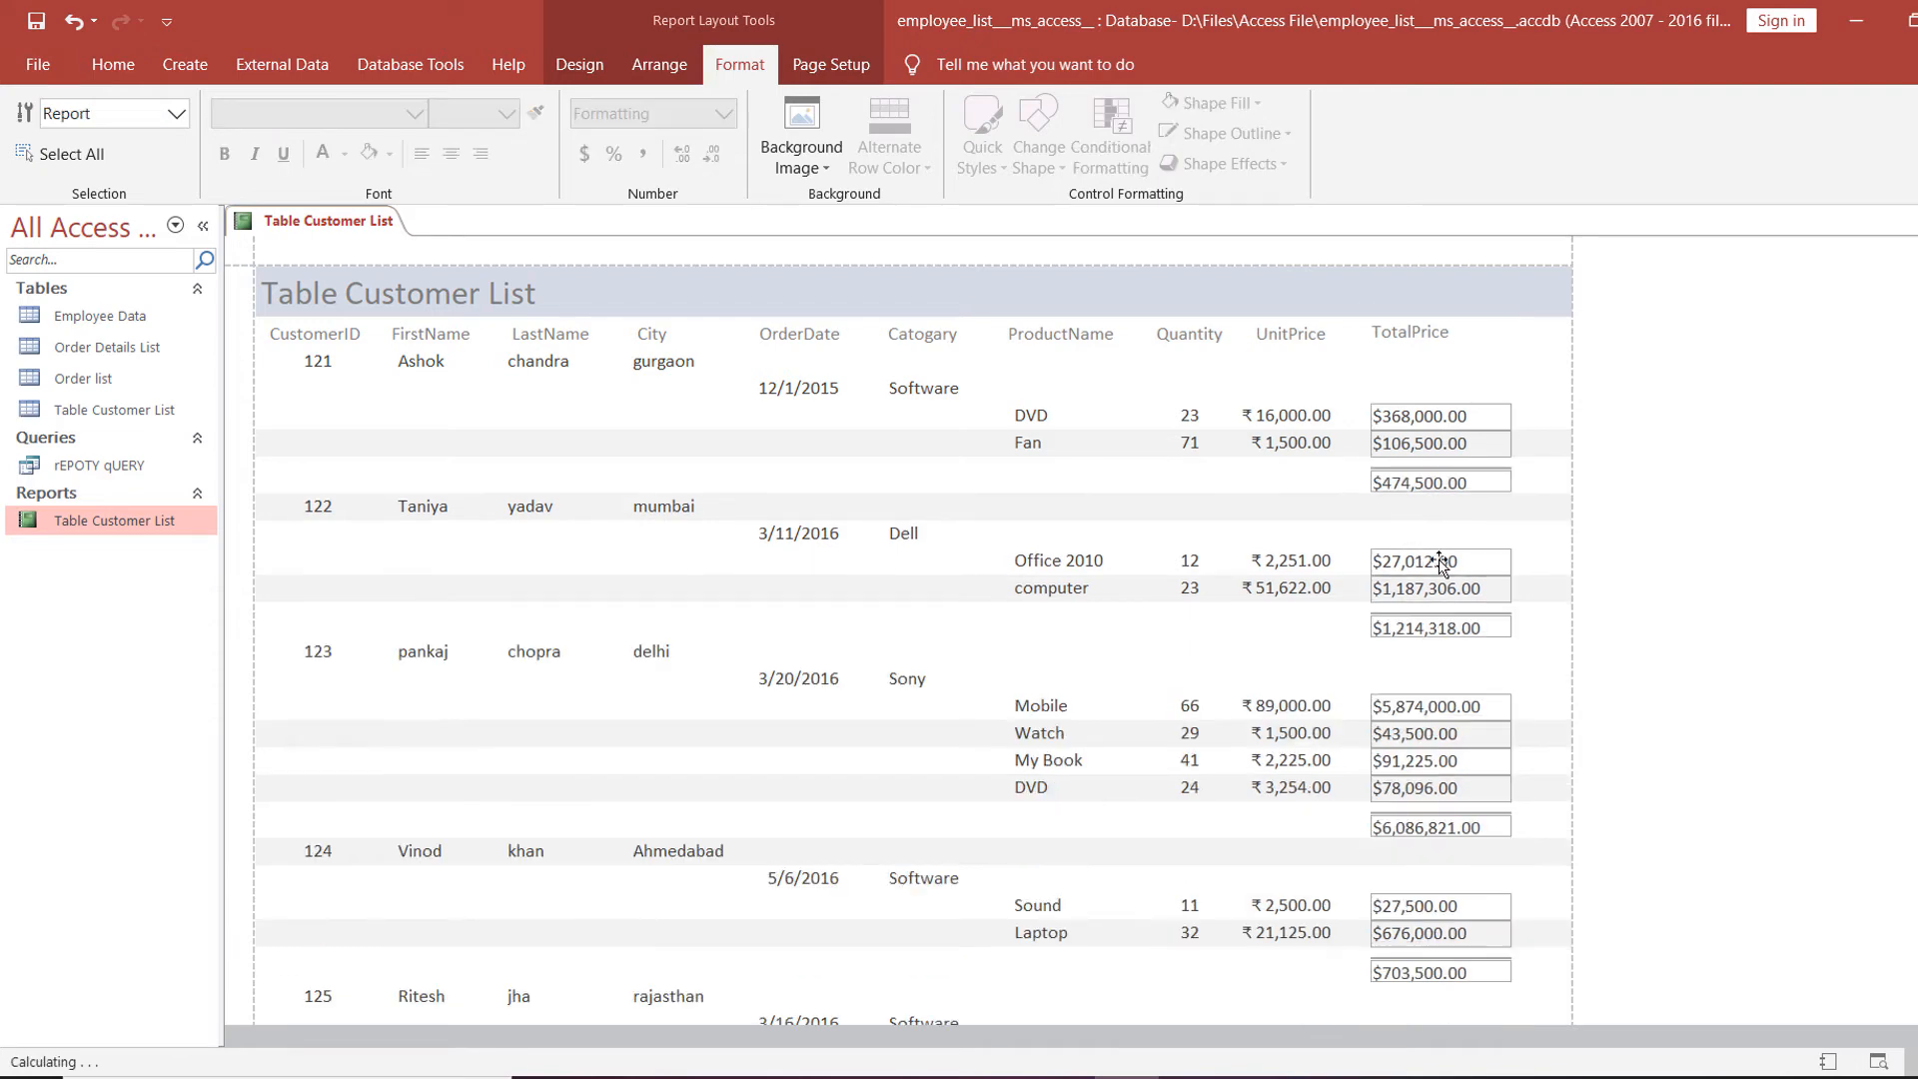
Slightly increase the height of the remaining sum boxes in the TotalPrice column.
click(1438, 655)
click(1419, 628)
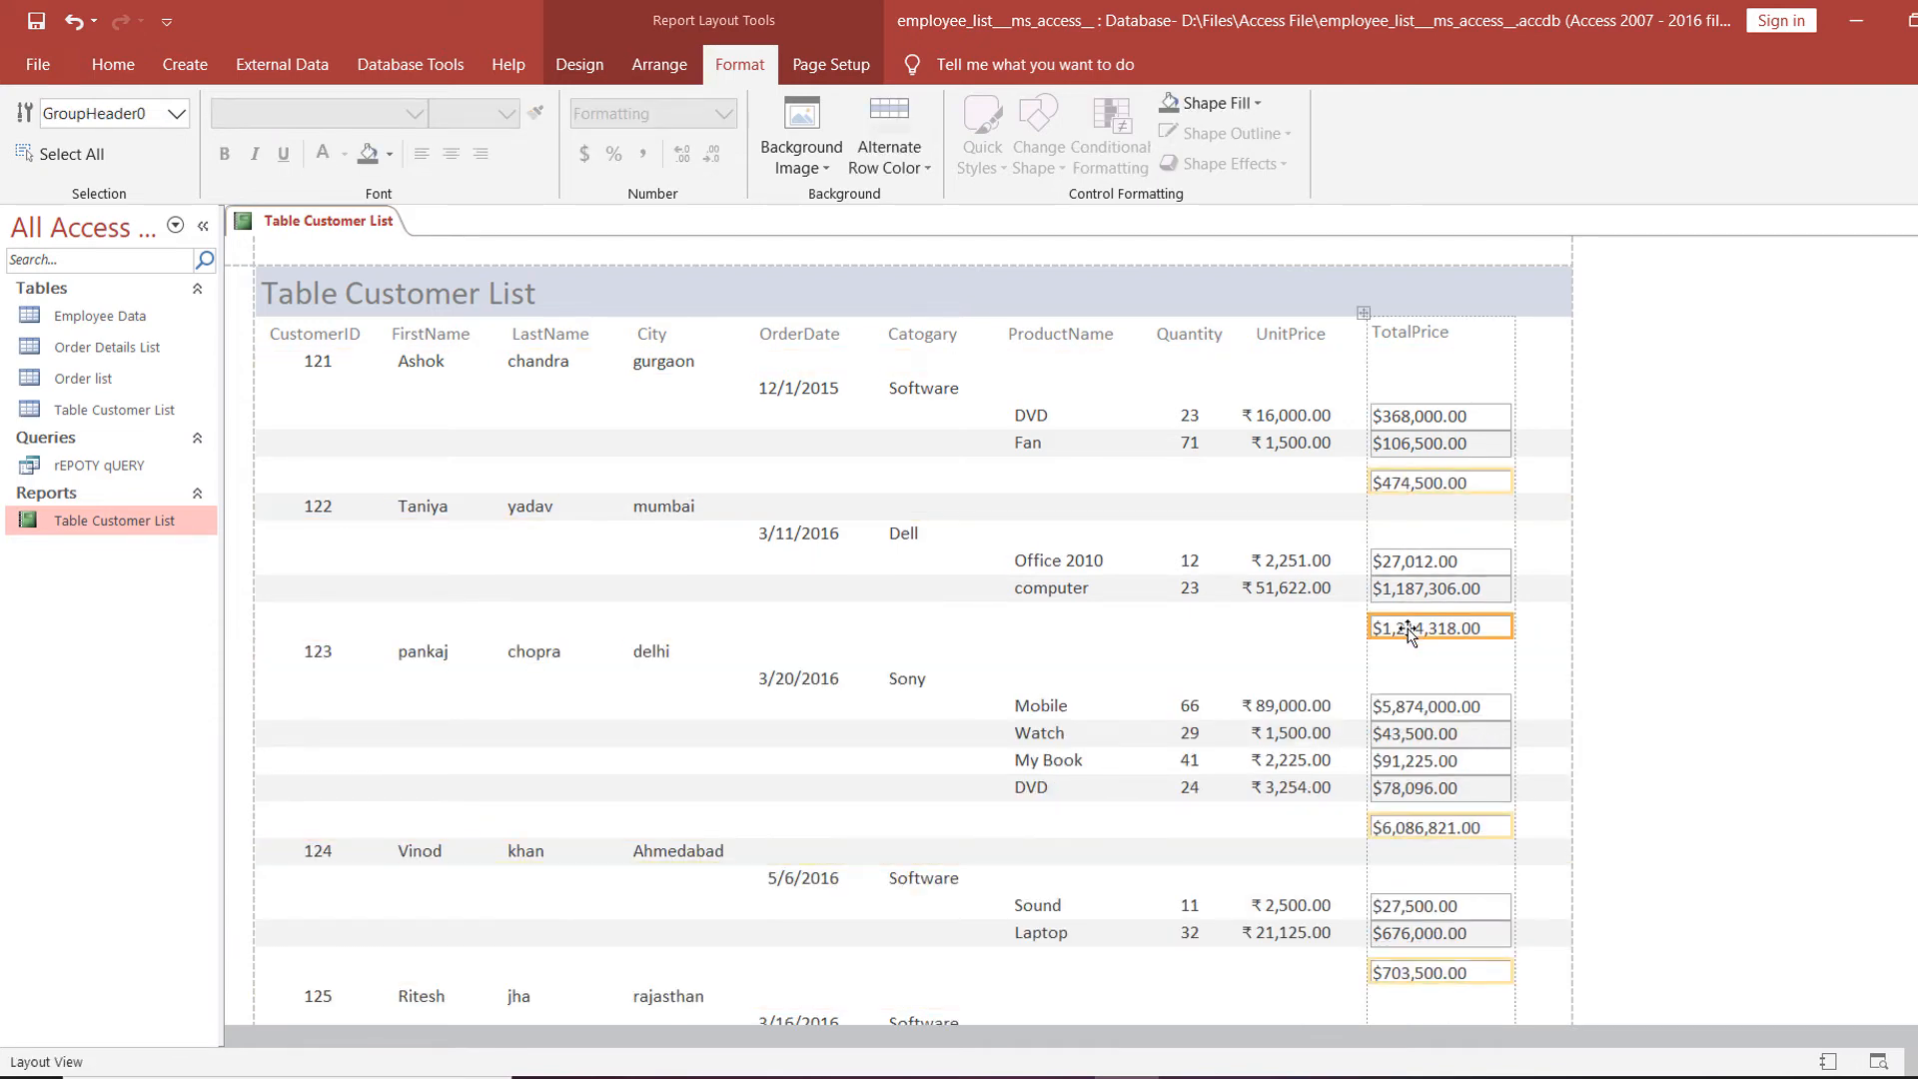
drag(1420, 637, 1420, 654)
click(1567, 567)
click(1447, 483)
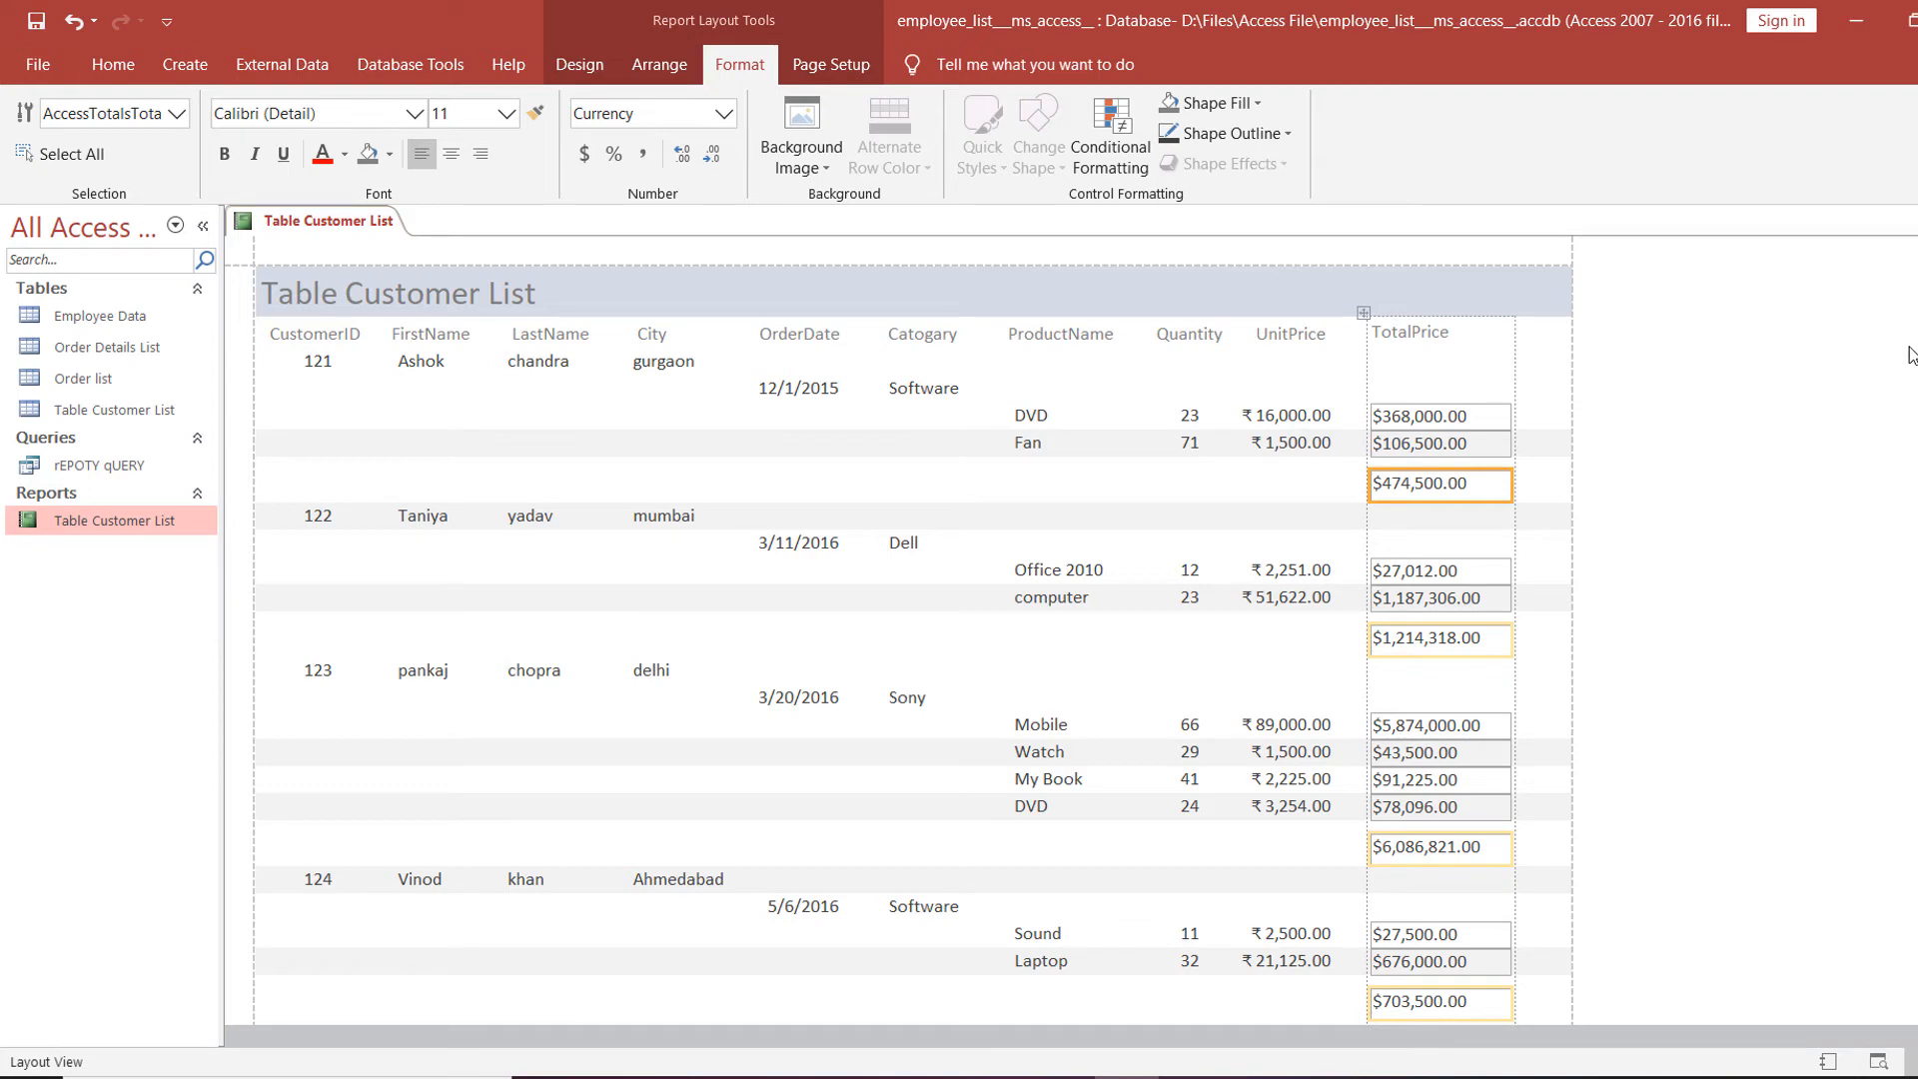
click(1199, 509)
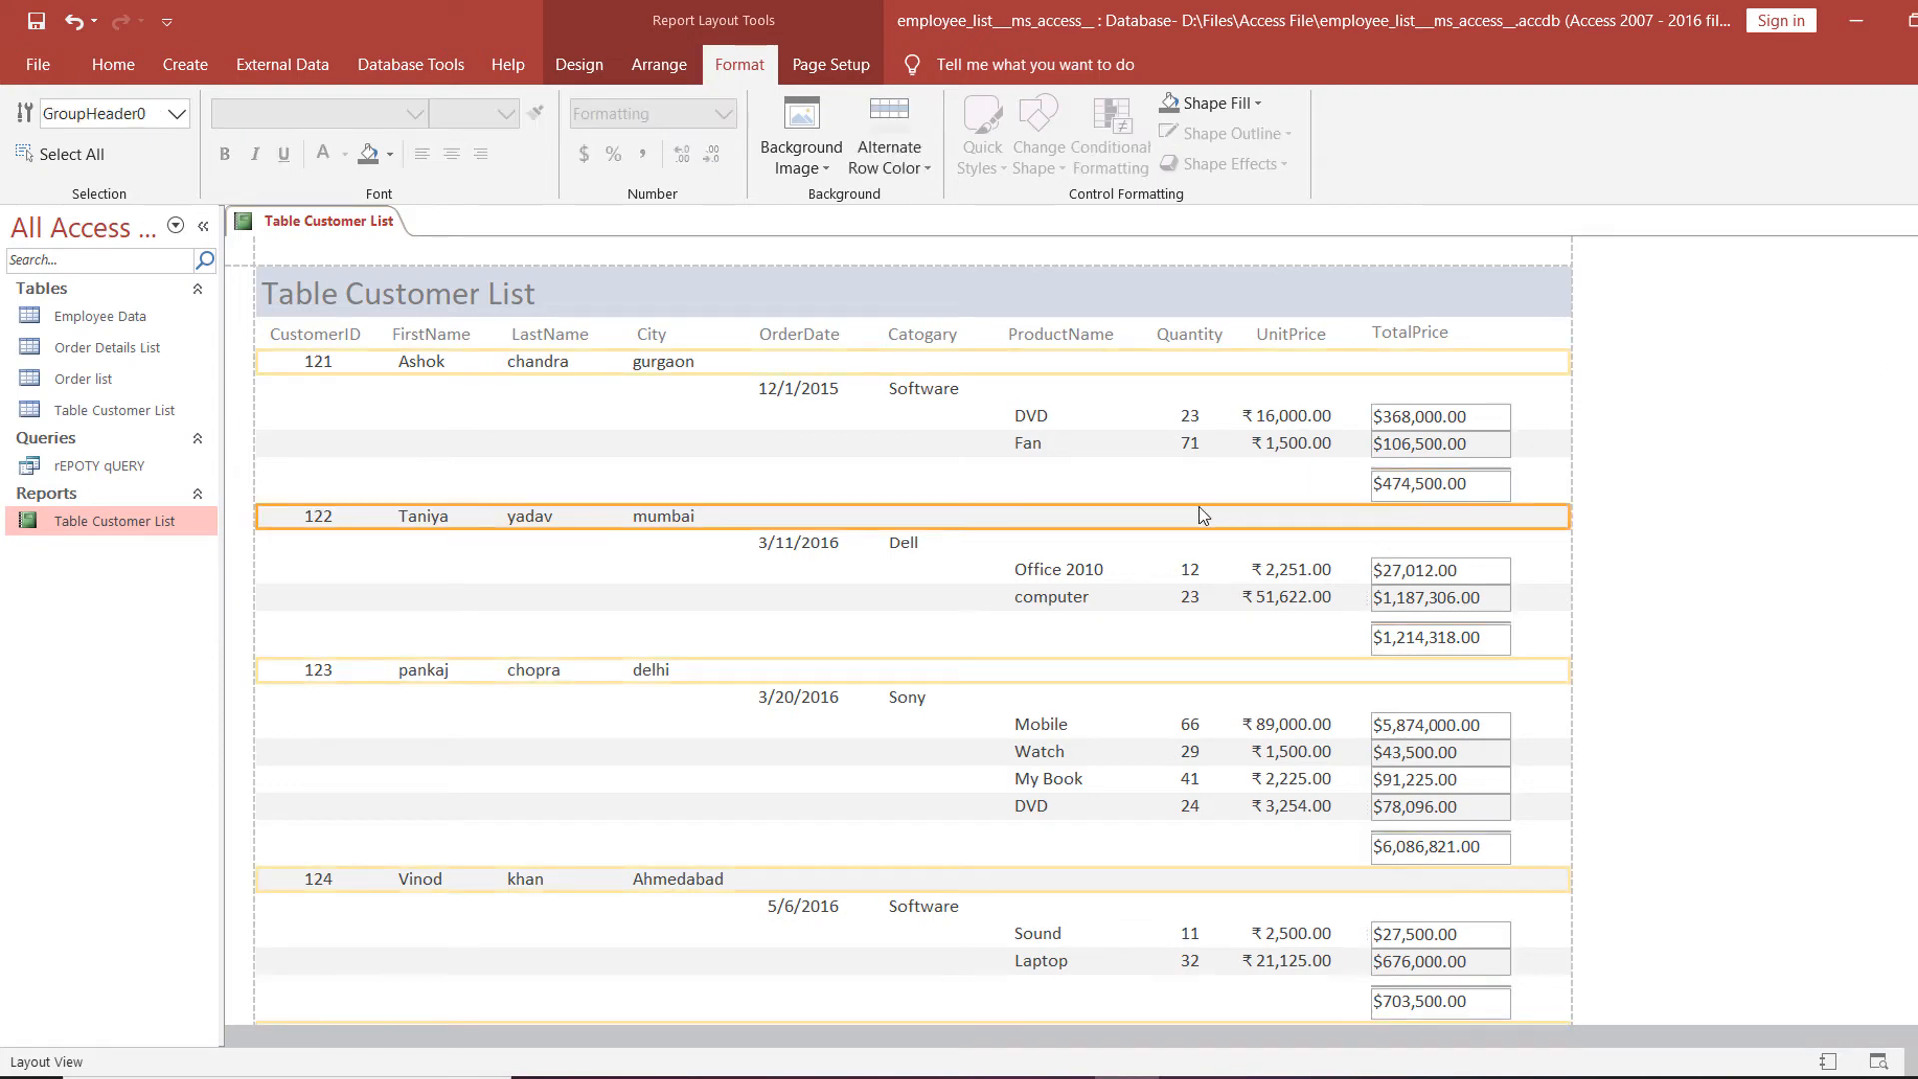
click(1396, 489)
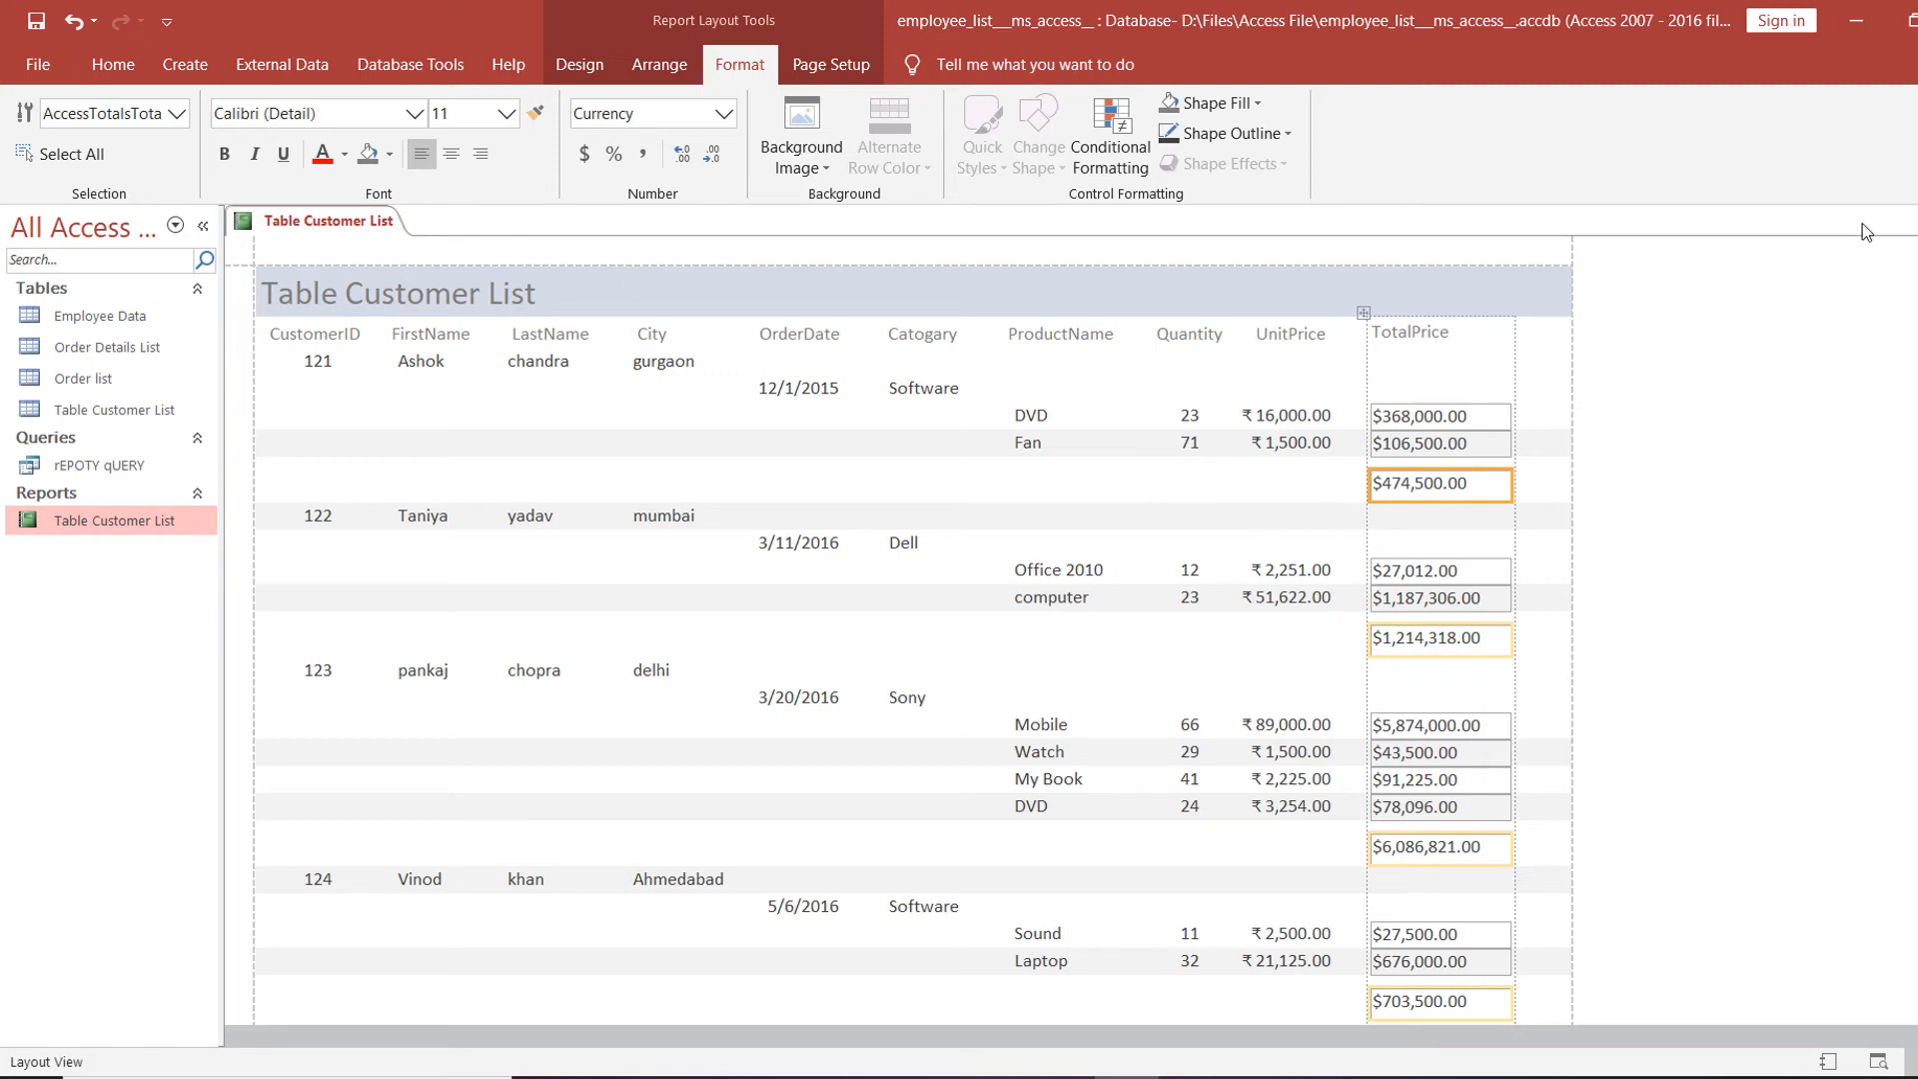
Switch the report to Design View and add a label reading "Sub Total (Amount) =" beside the sum in the OrderDate Footer.
click(580, 65)
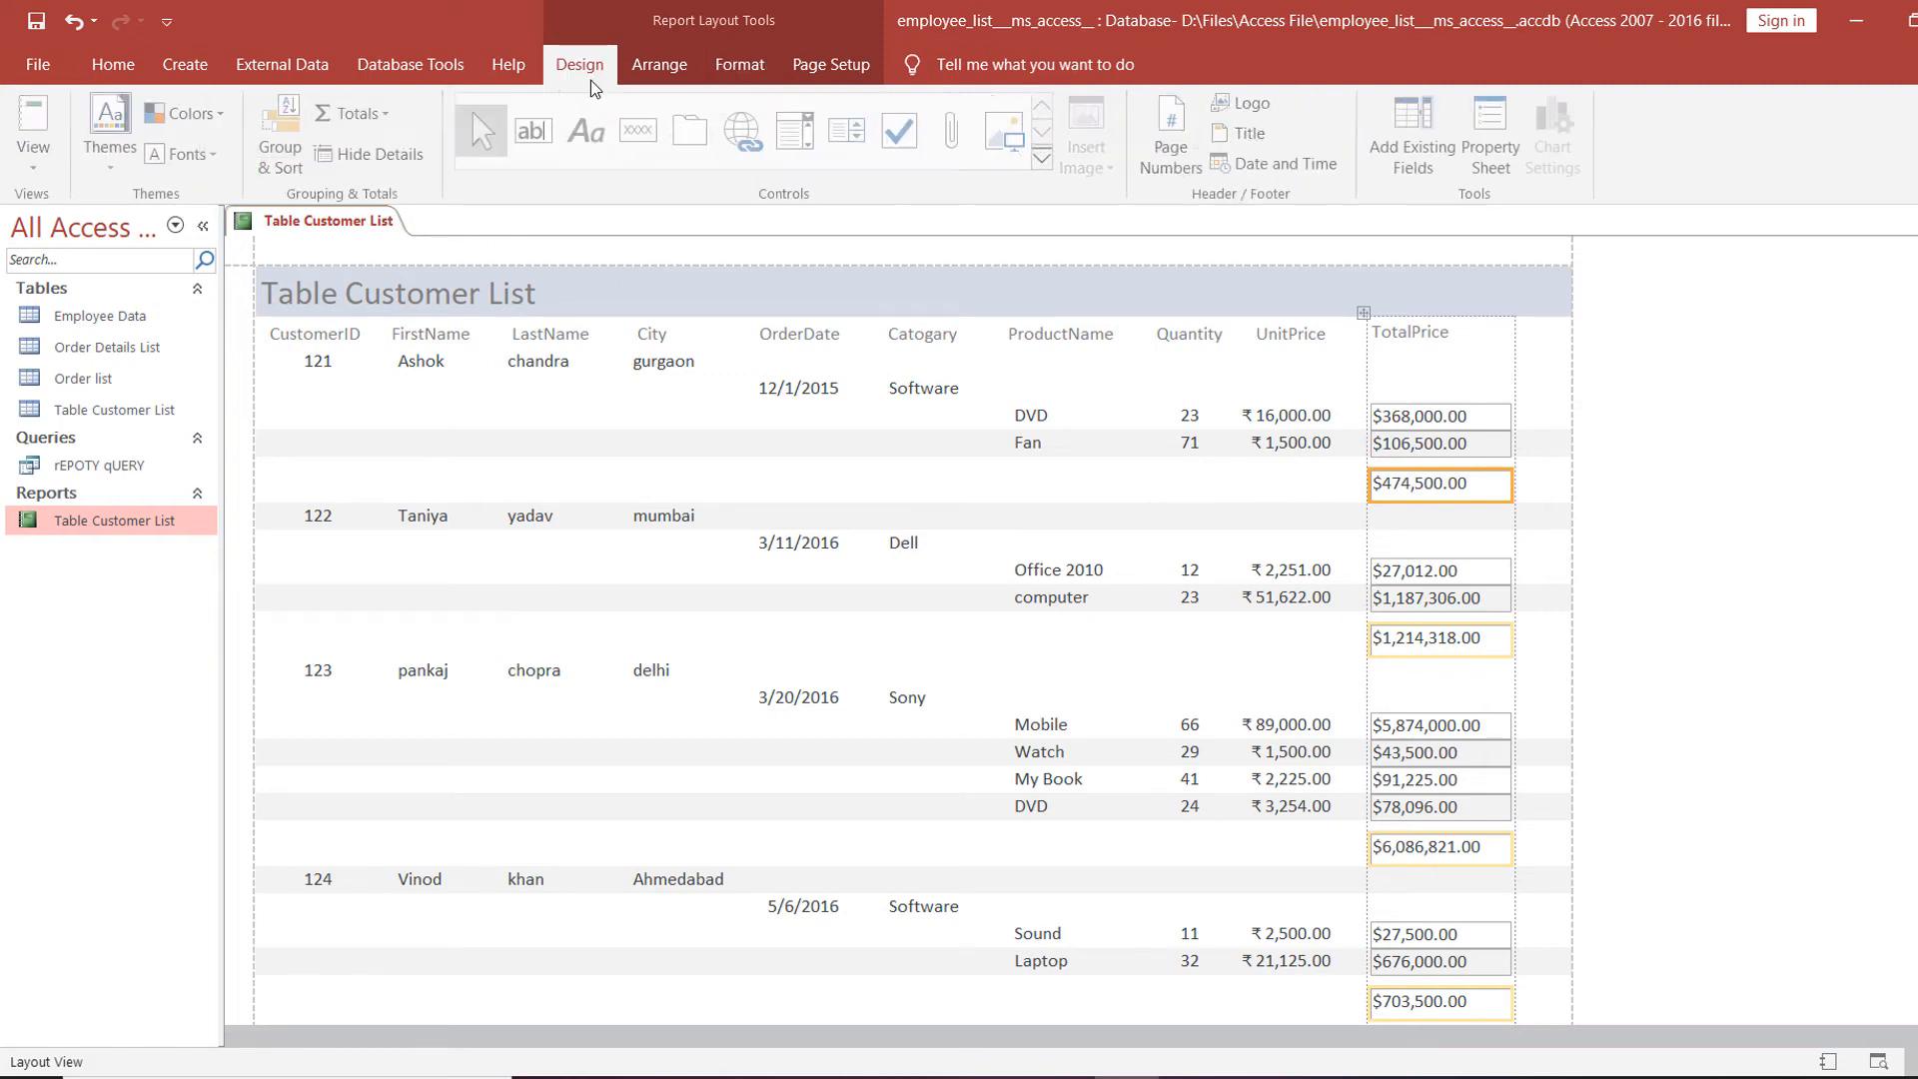
click(26, 166)
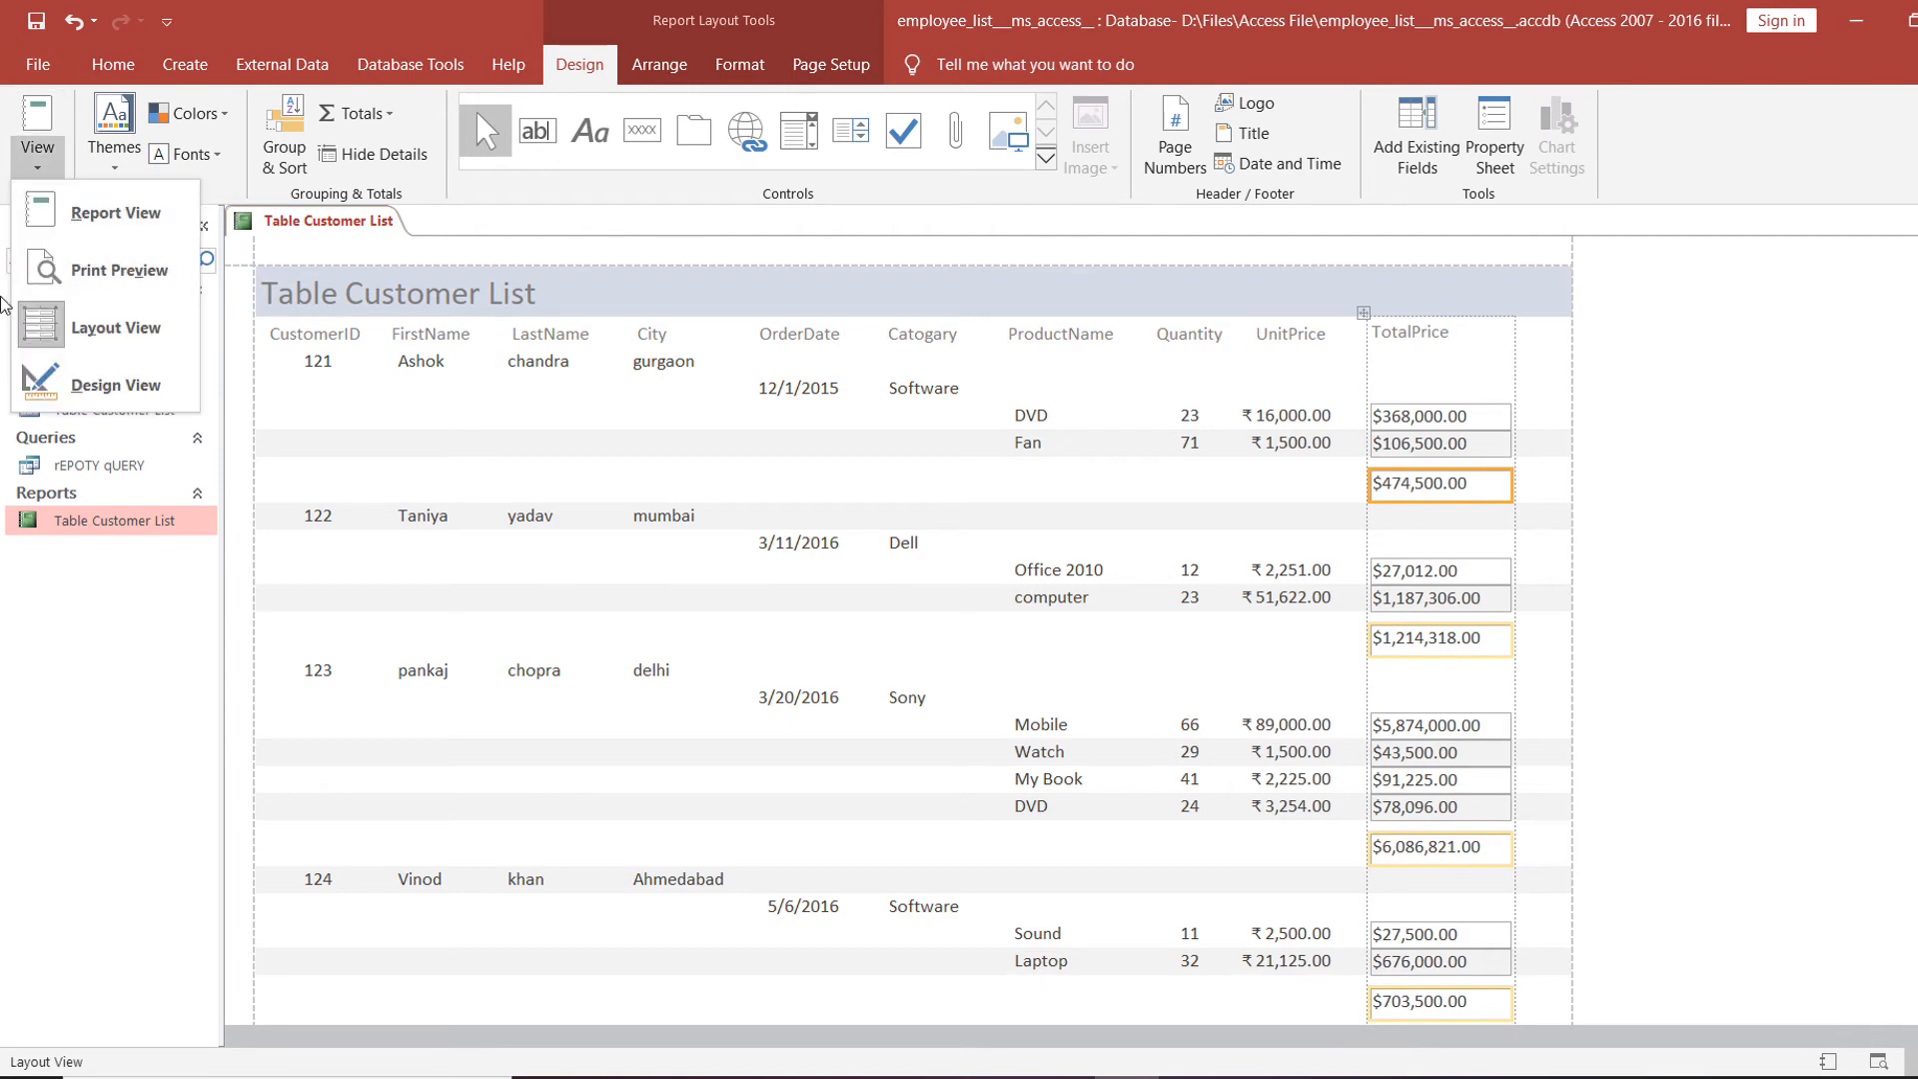
click(118, 384)
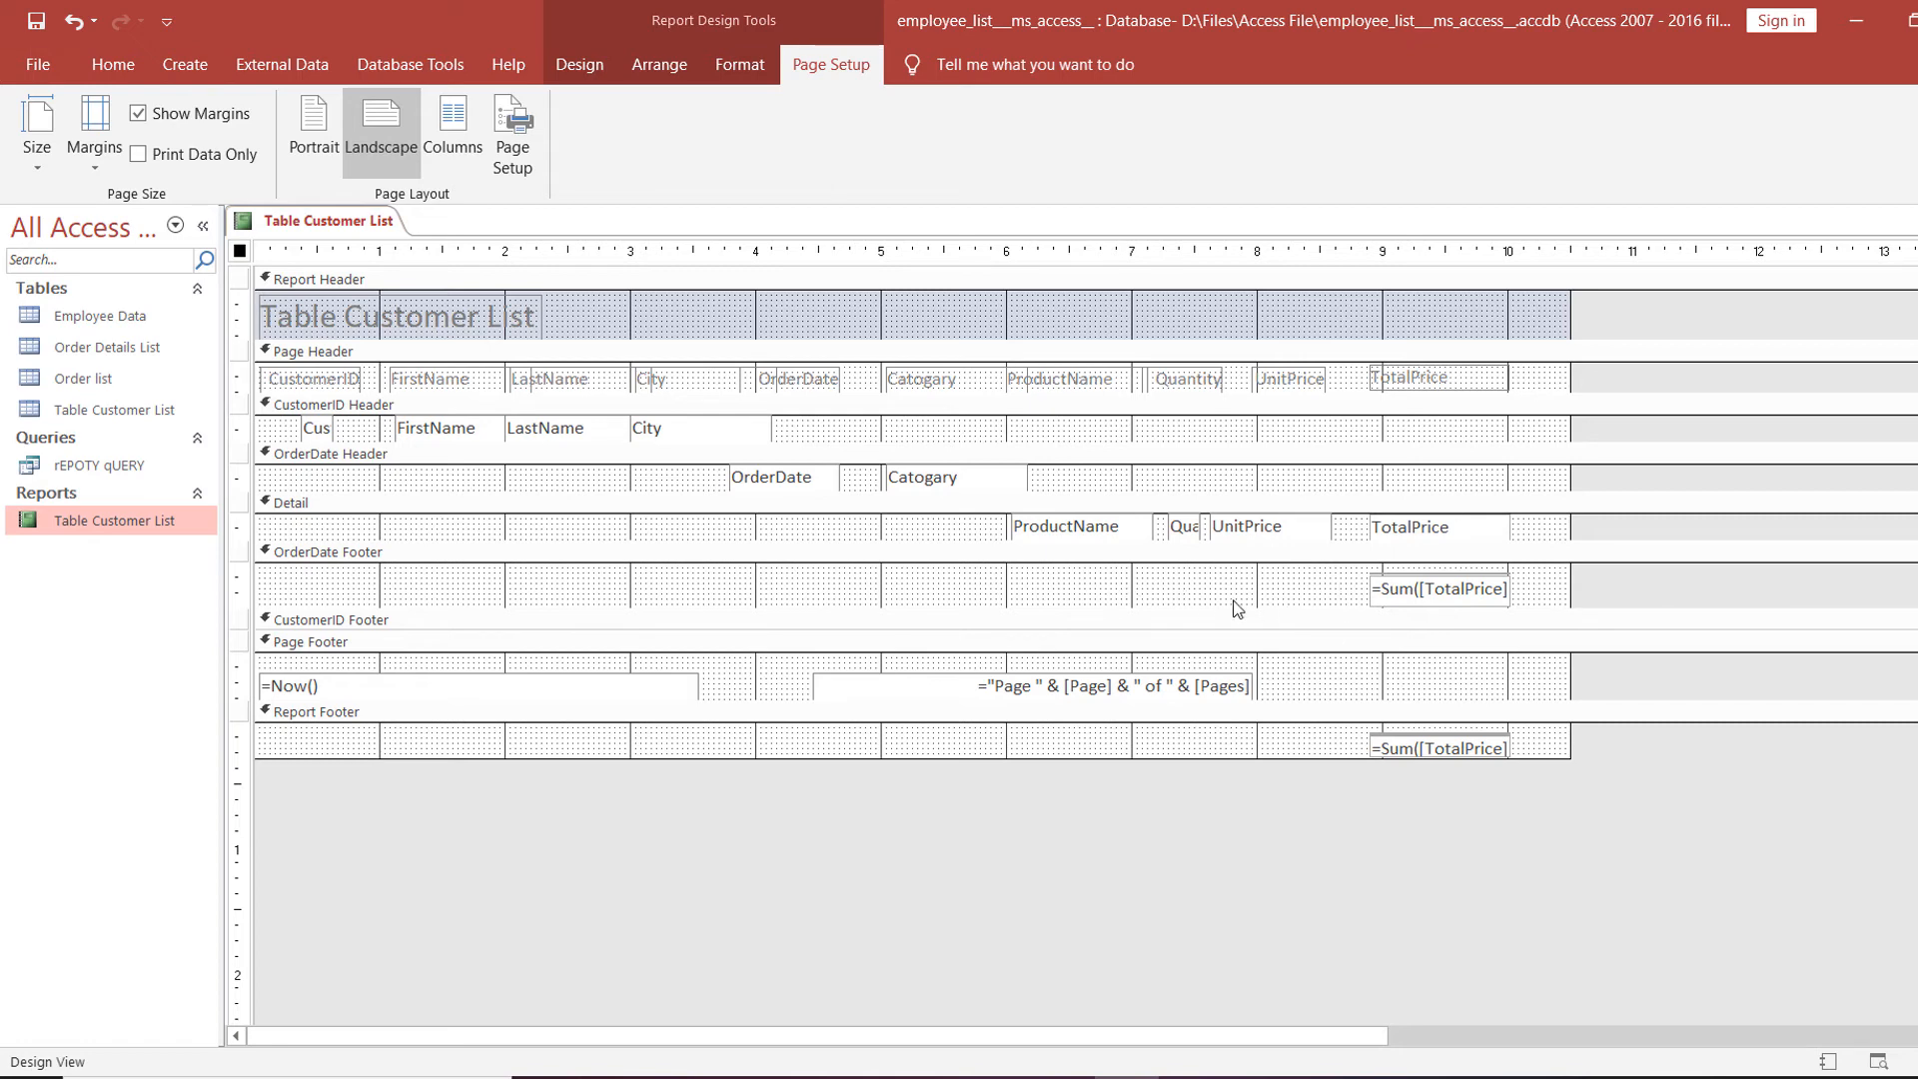
click(577, 66)
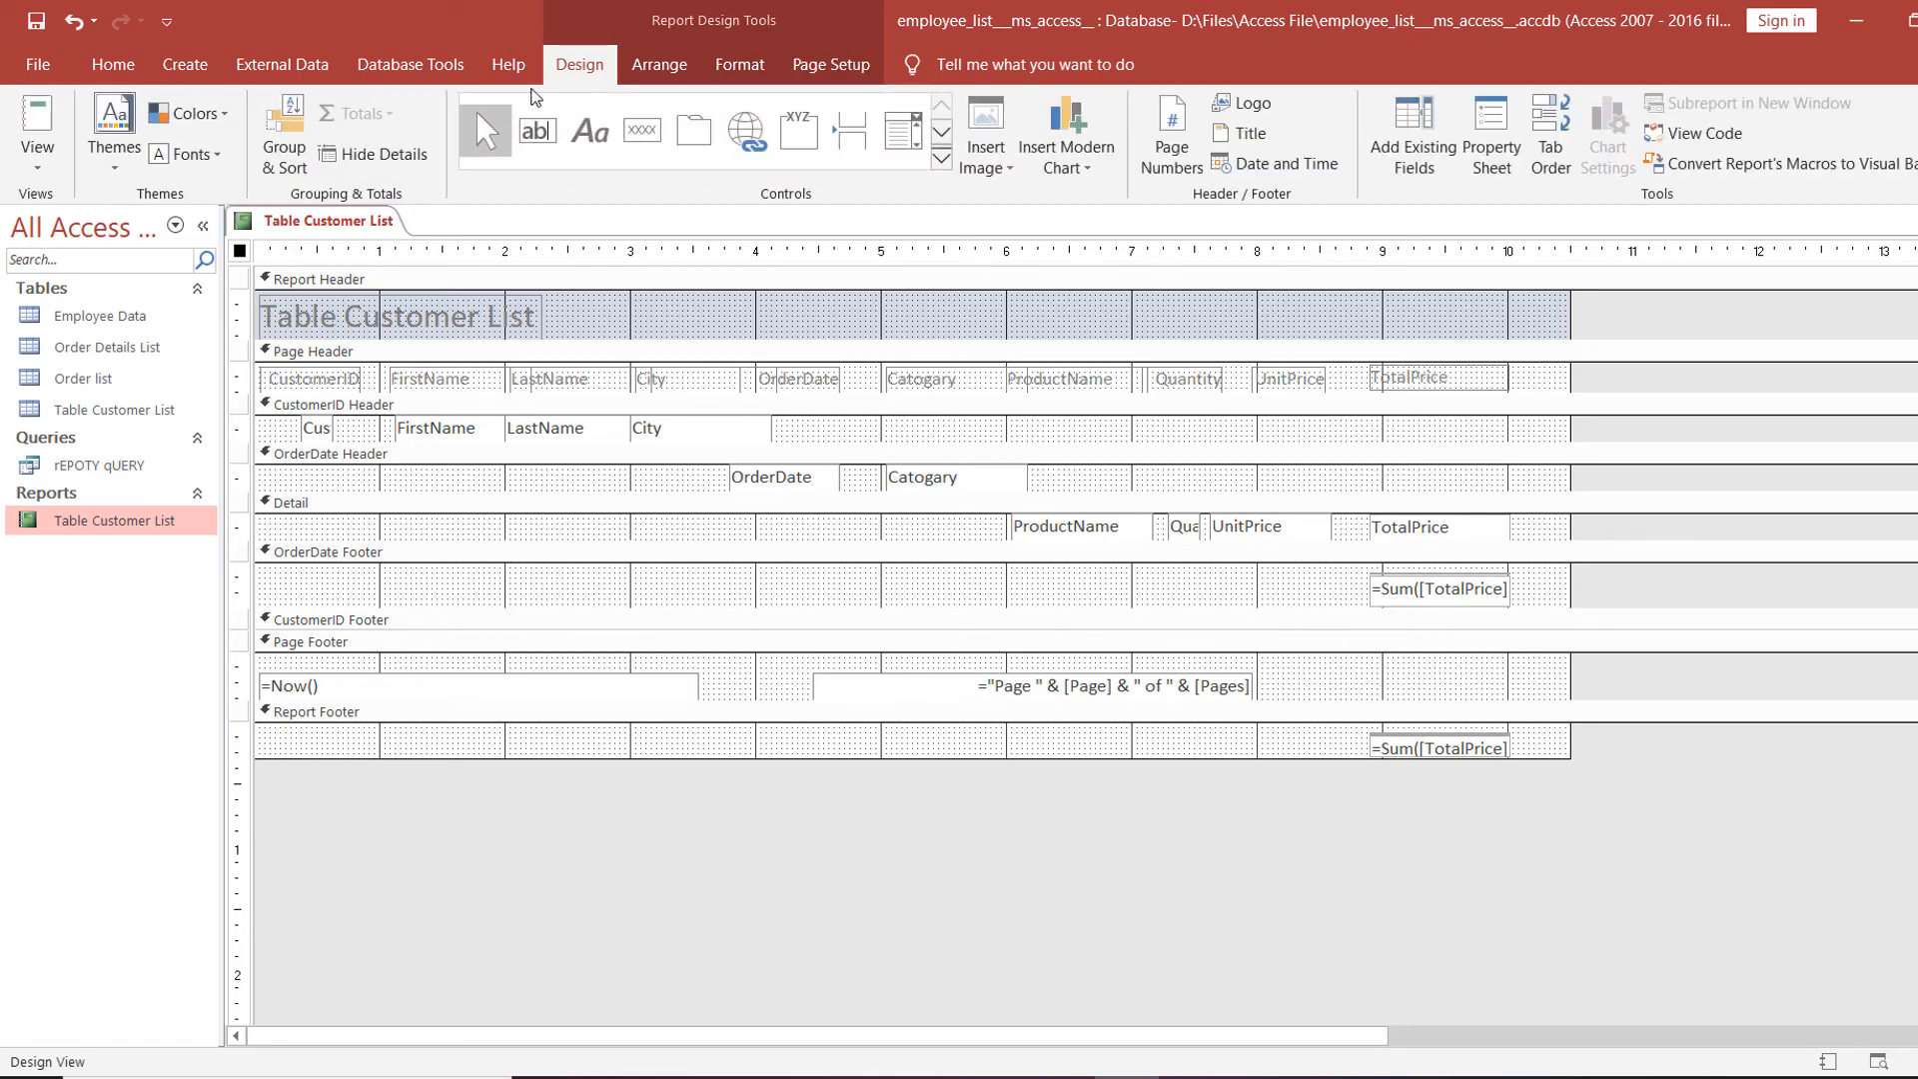
click(593, 138)
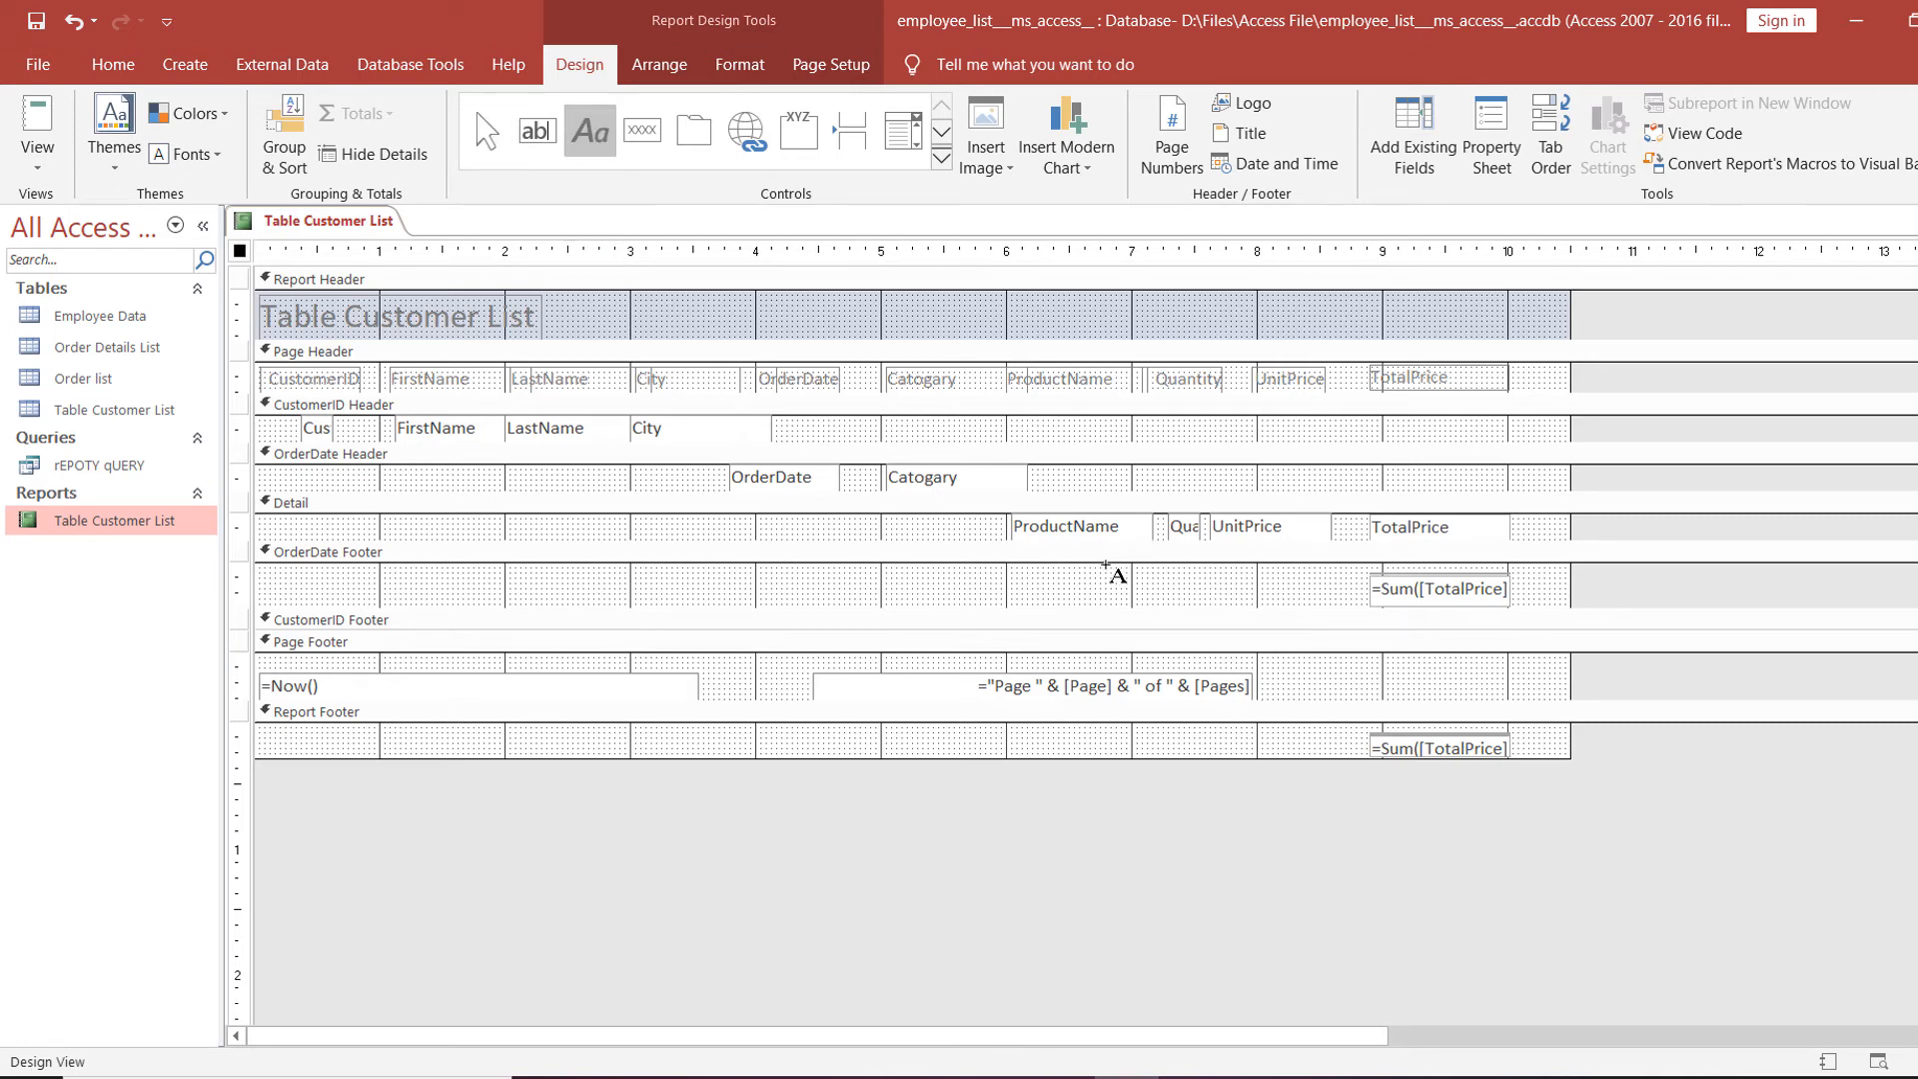
drag(1106, 565, 1360, 605)
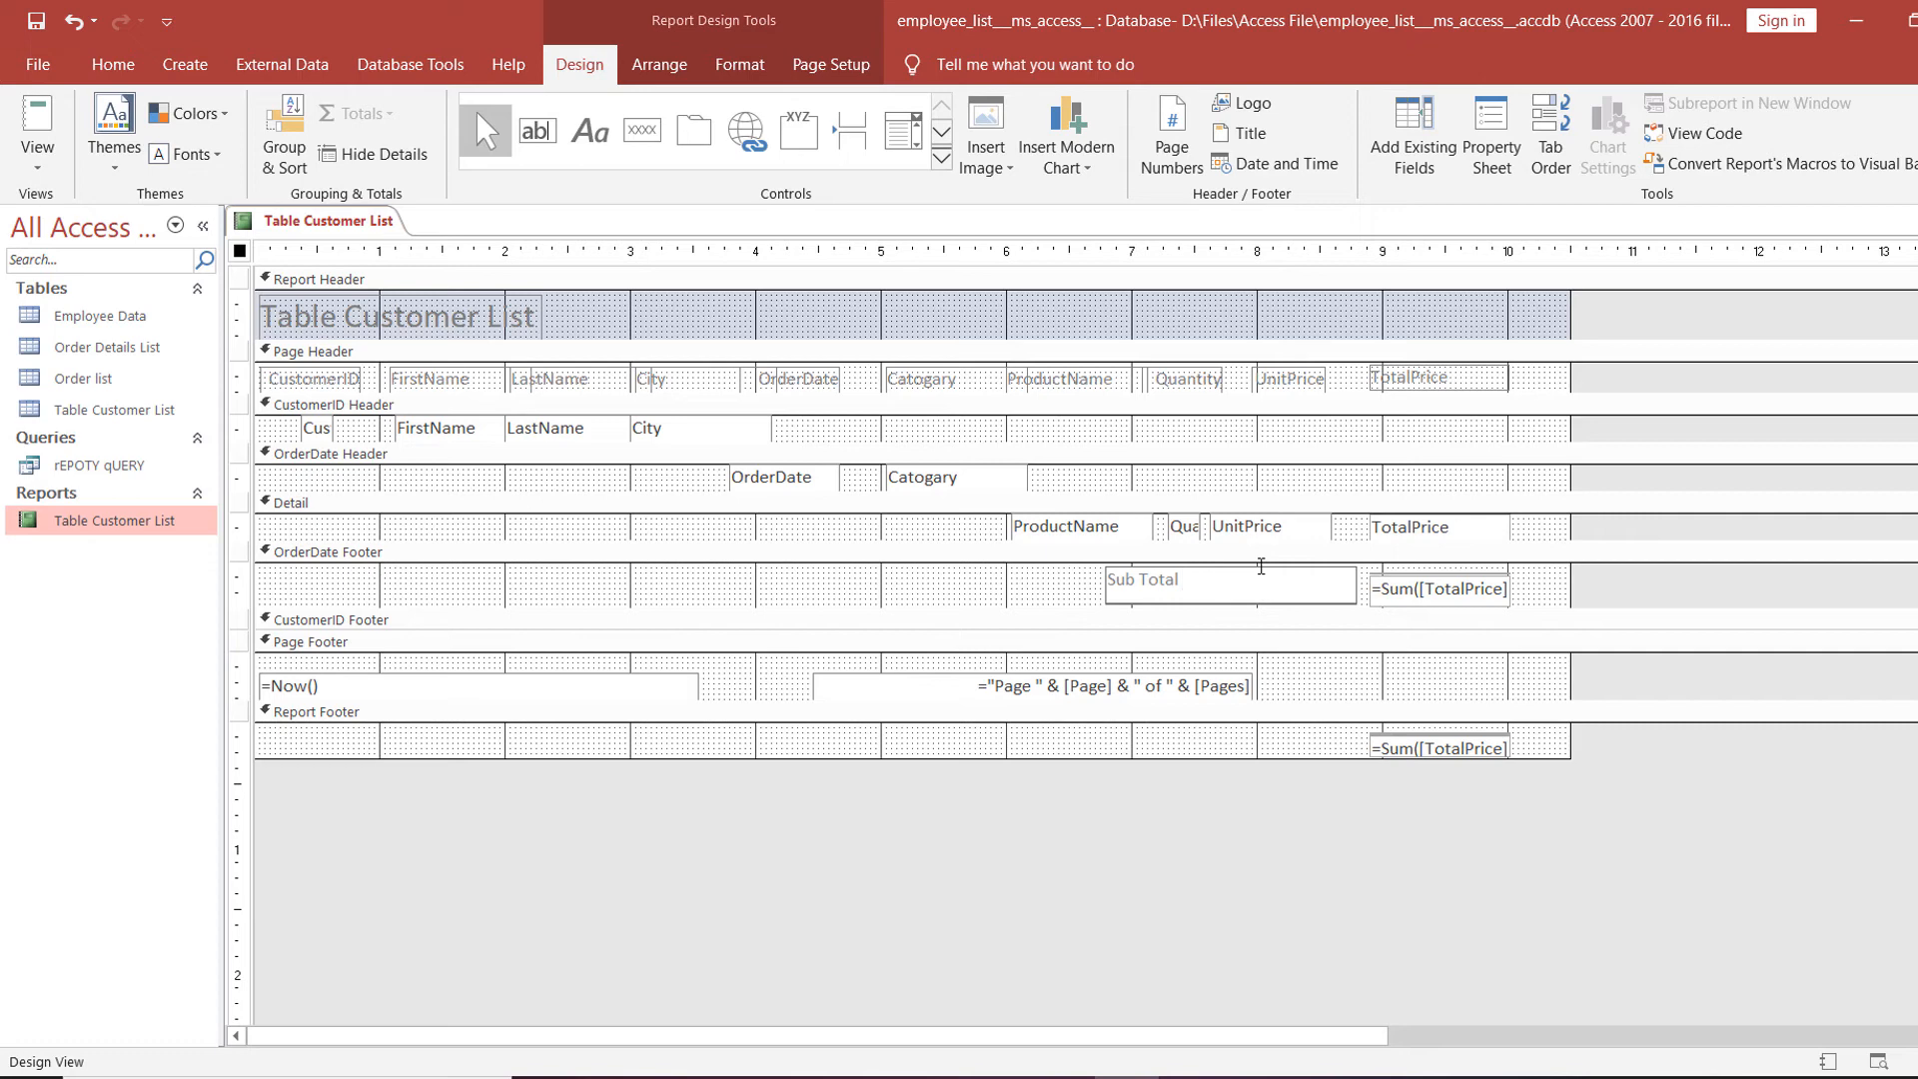
text(Amount) =)
click(1112, 584)
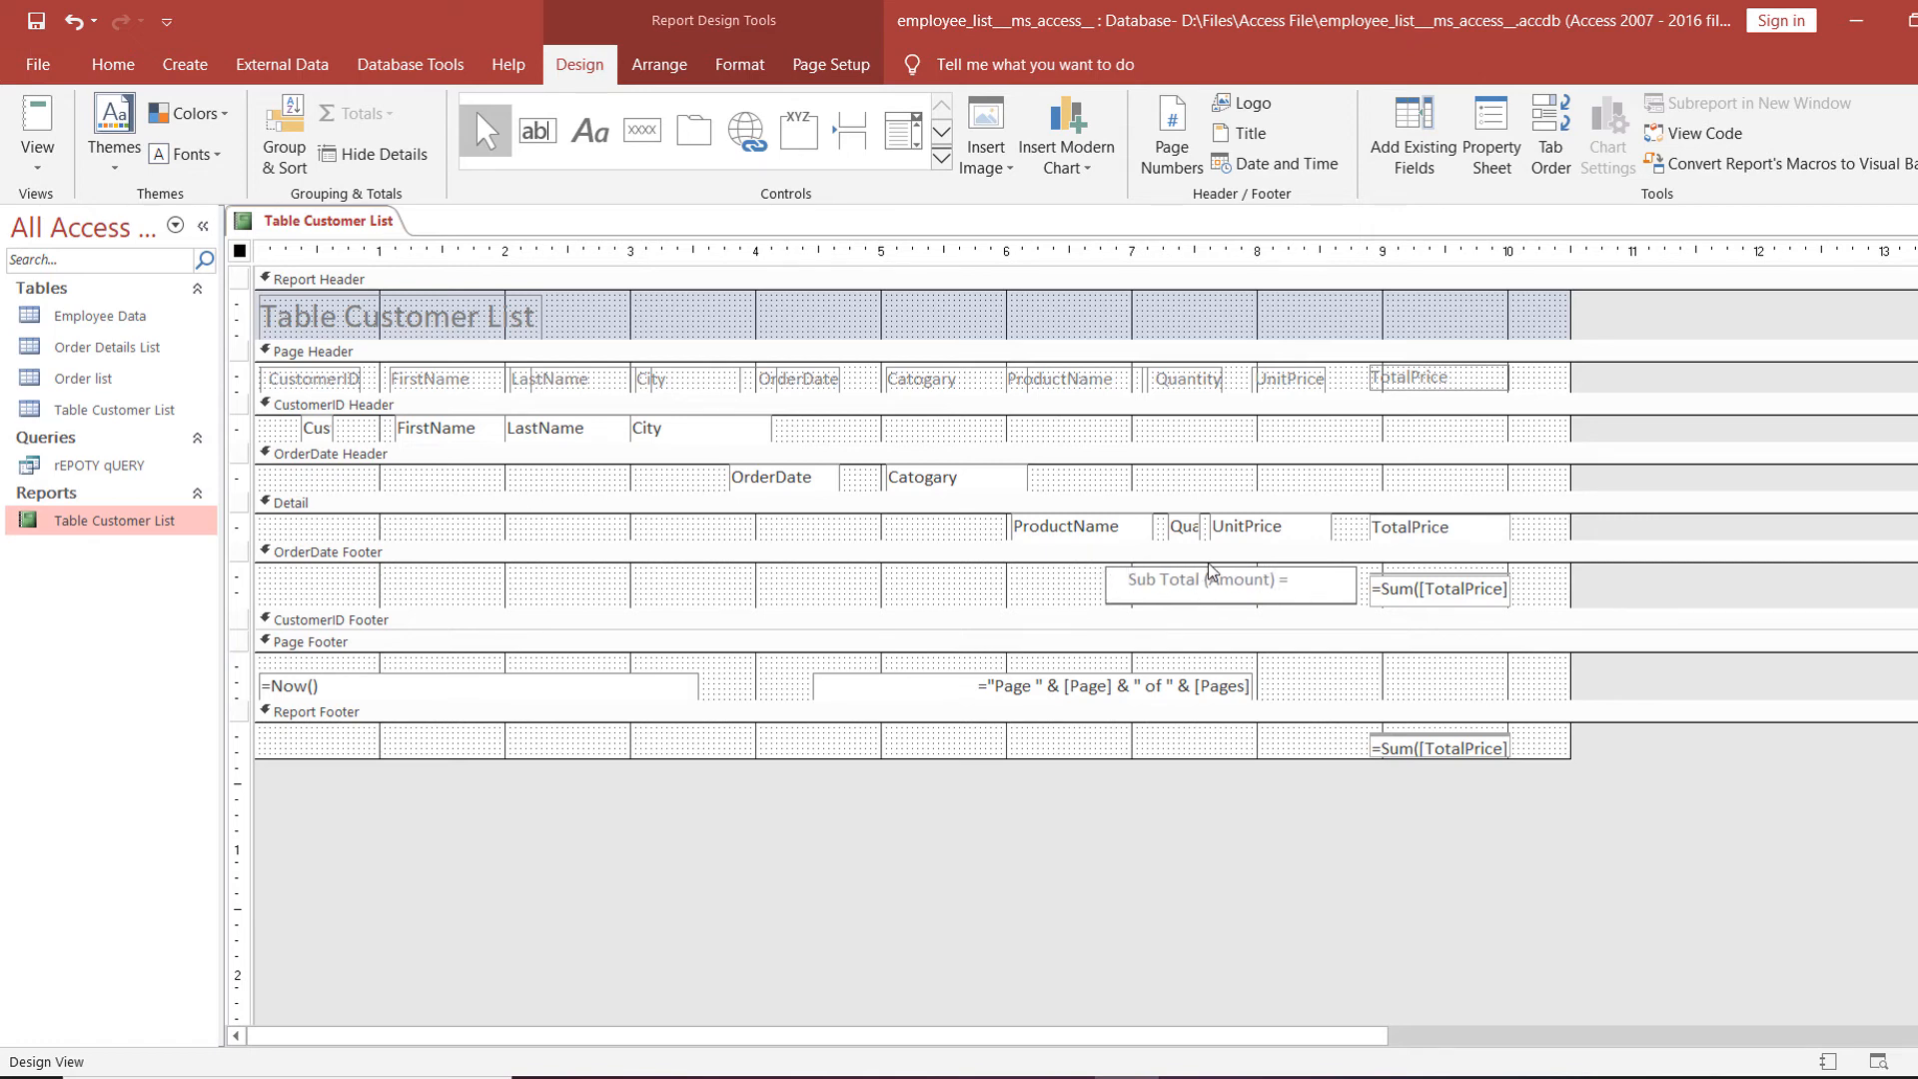
Nudge the Sub Total label slightly down and to the right so it sits directly beside the OrderDate Footer sum box.
click(1266, 600)
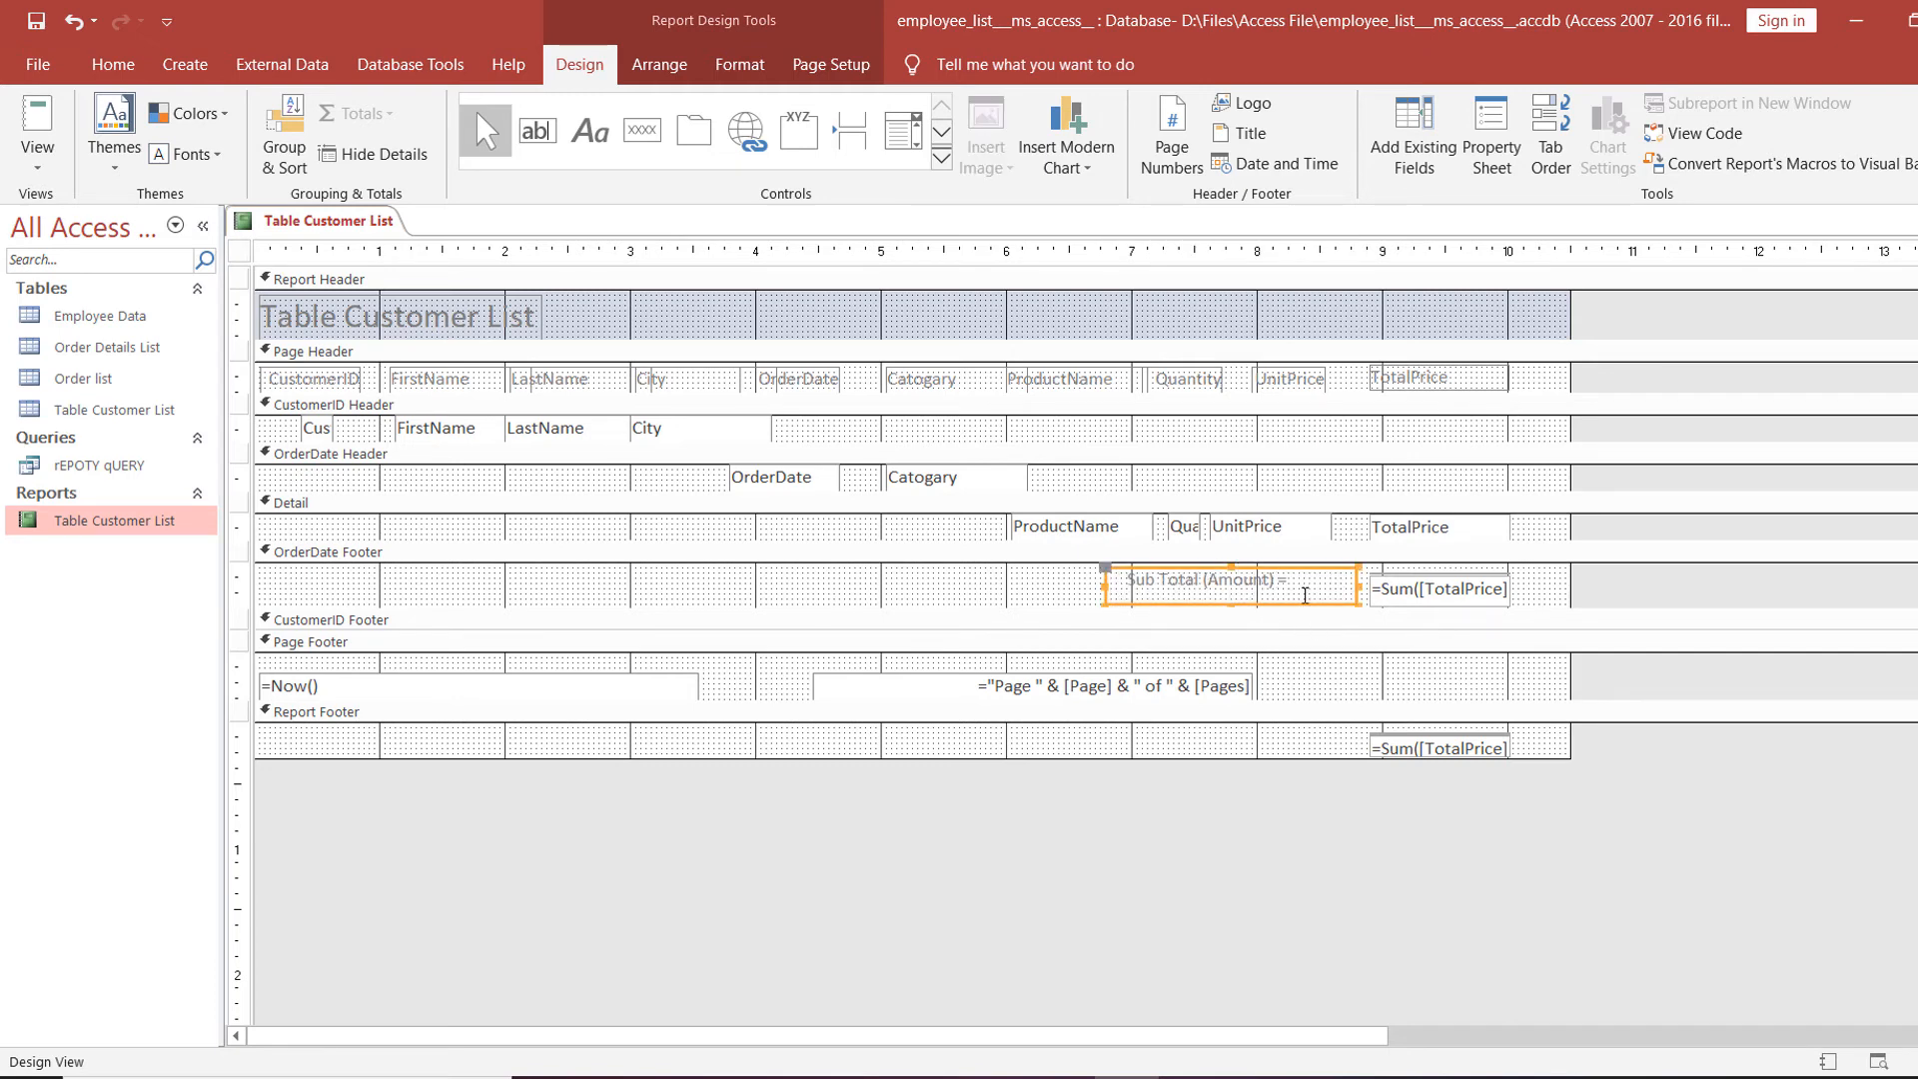
click(1305, 595)
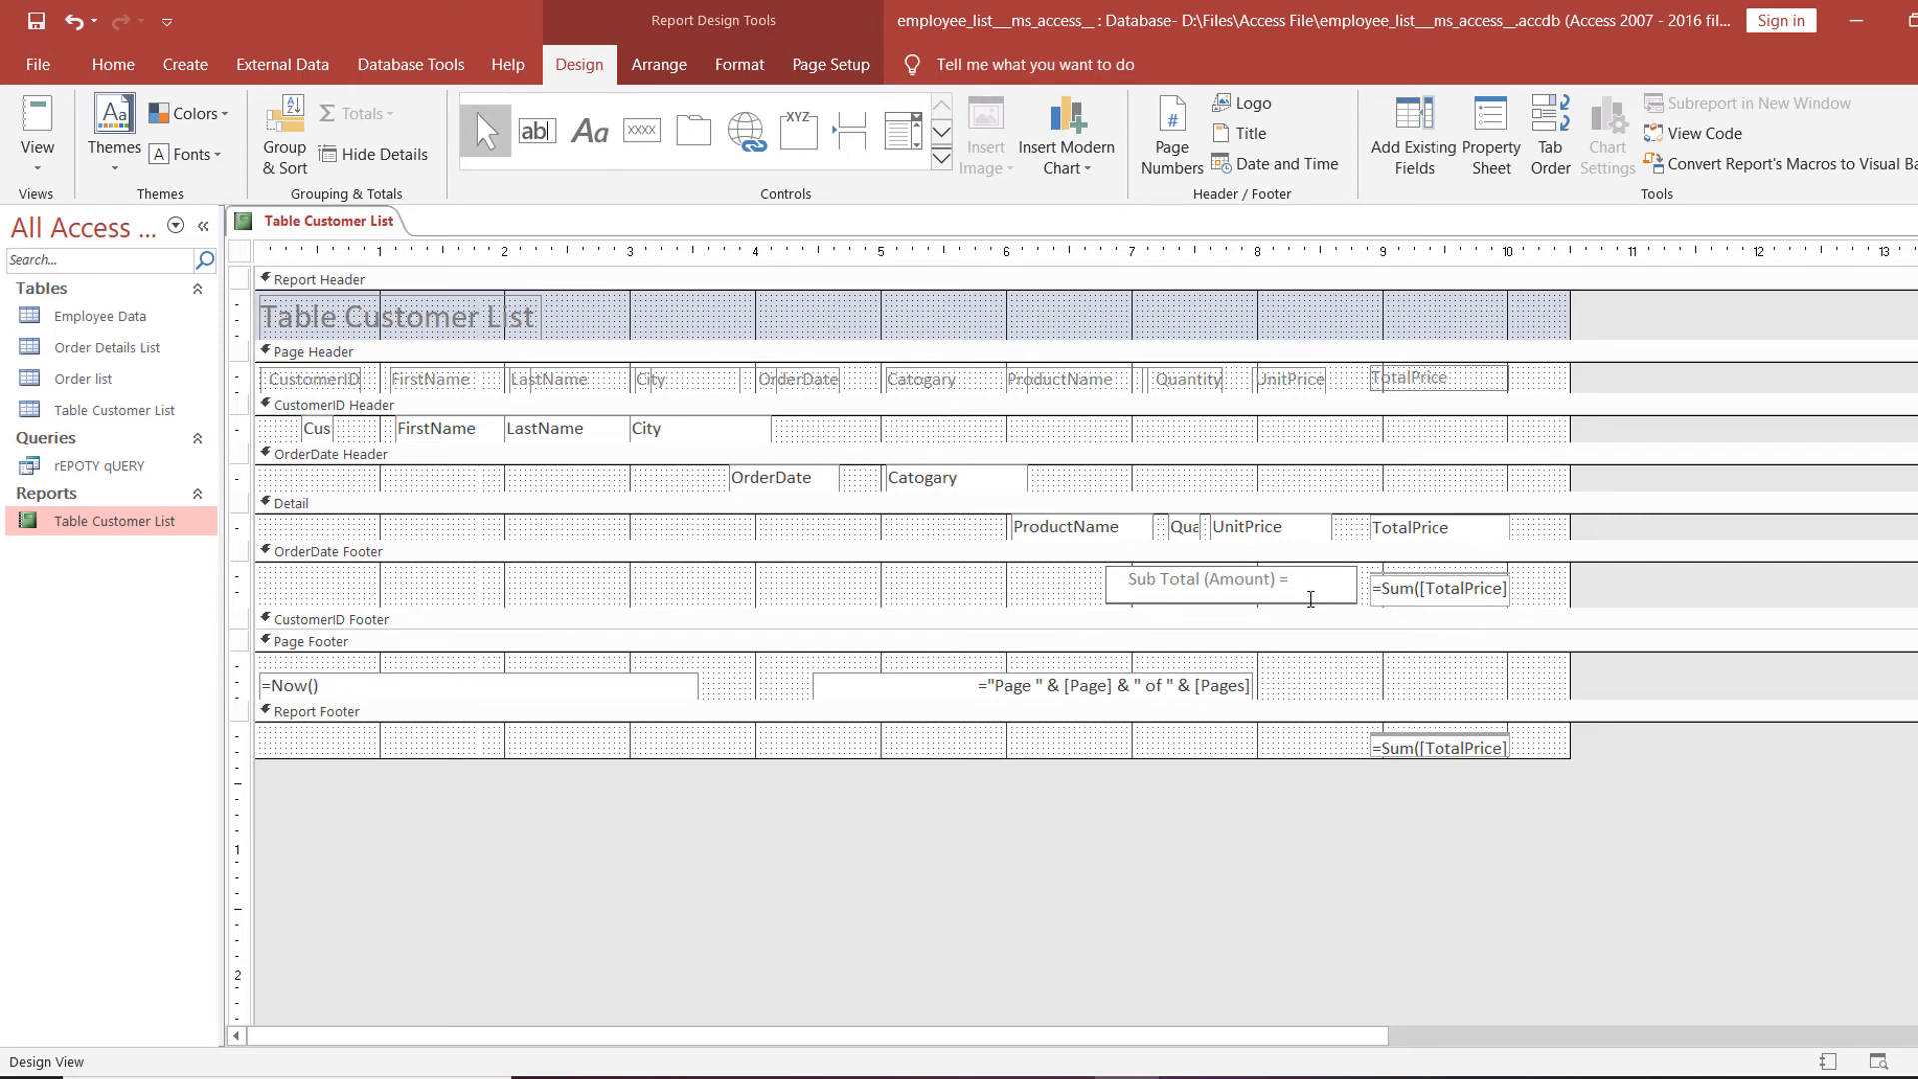
click(1106, 599)
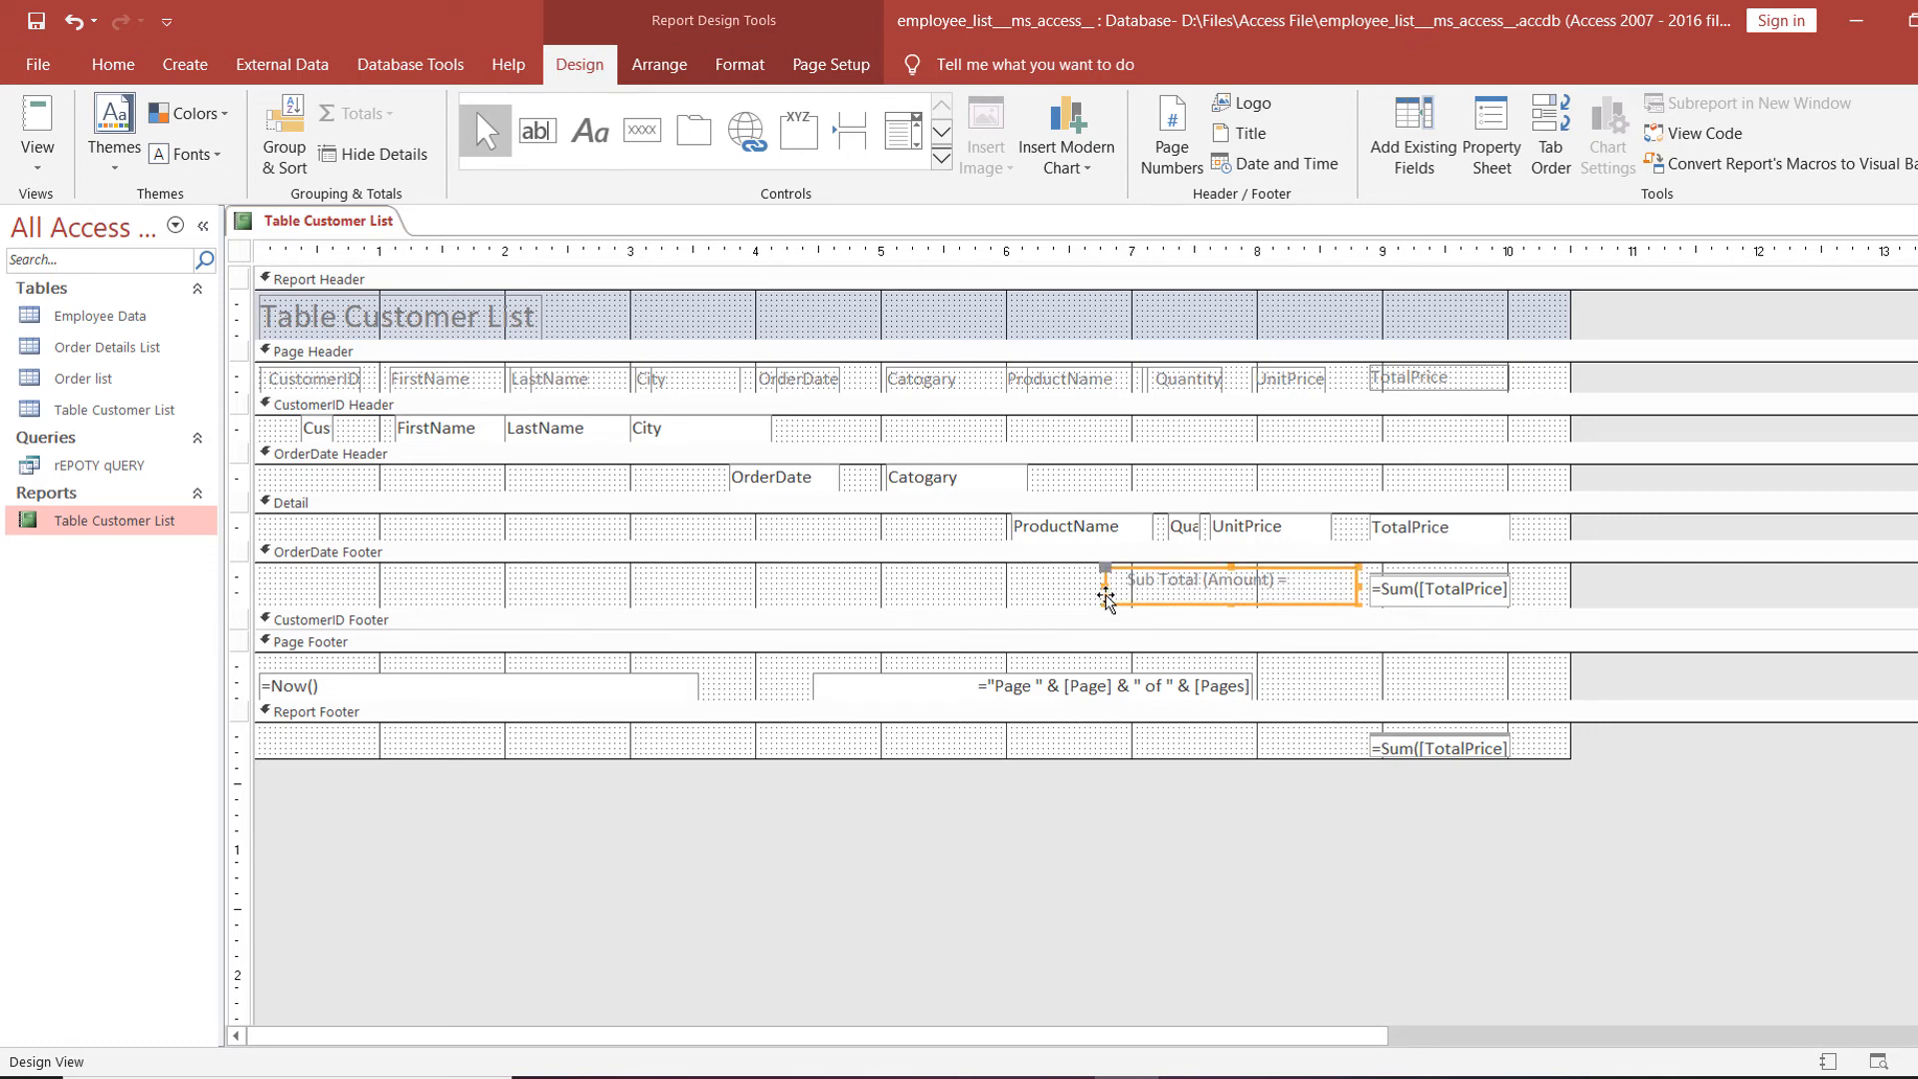
key(Down)
key(Down)
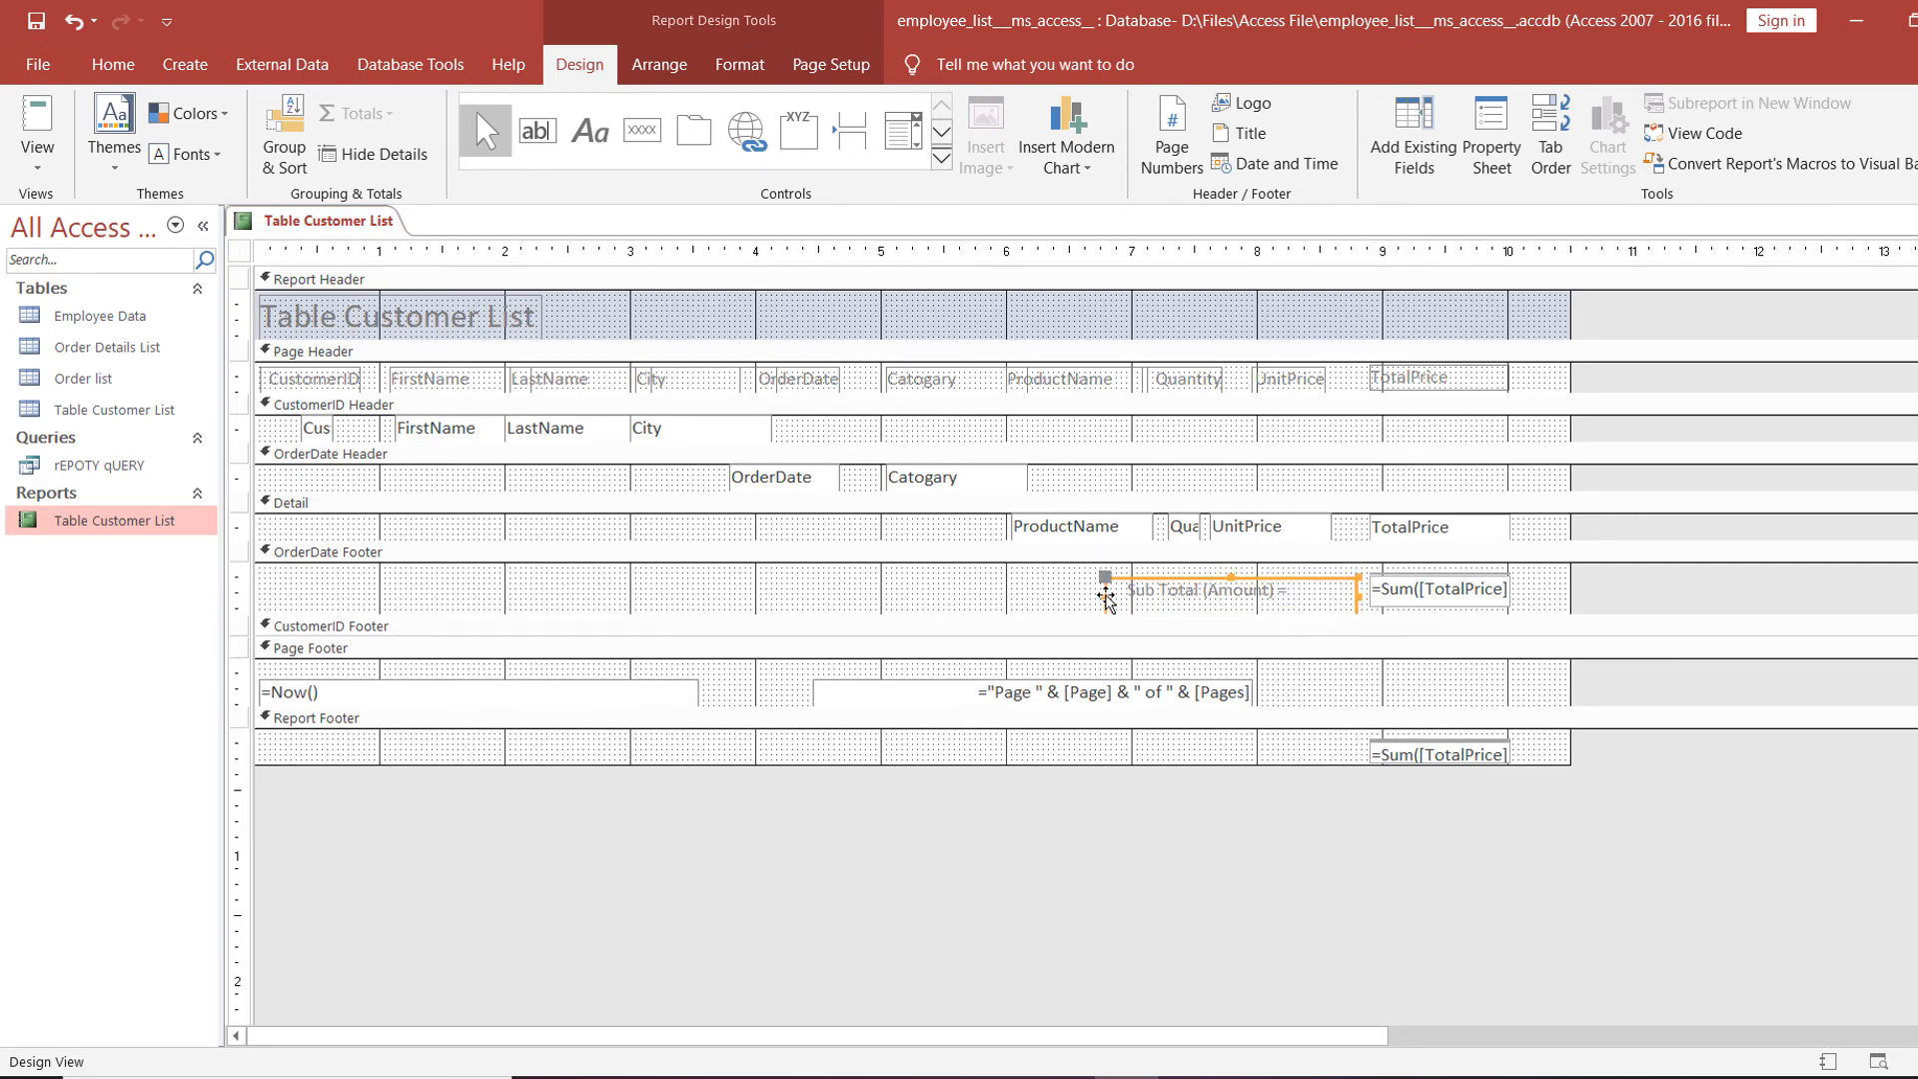
key(Up)
key(Right)
key(Right)
key(Right)
key(Right)
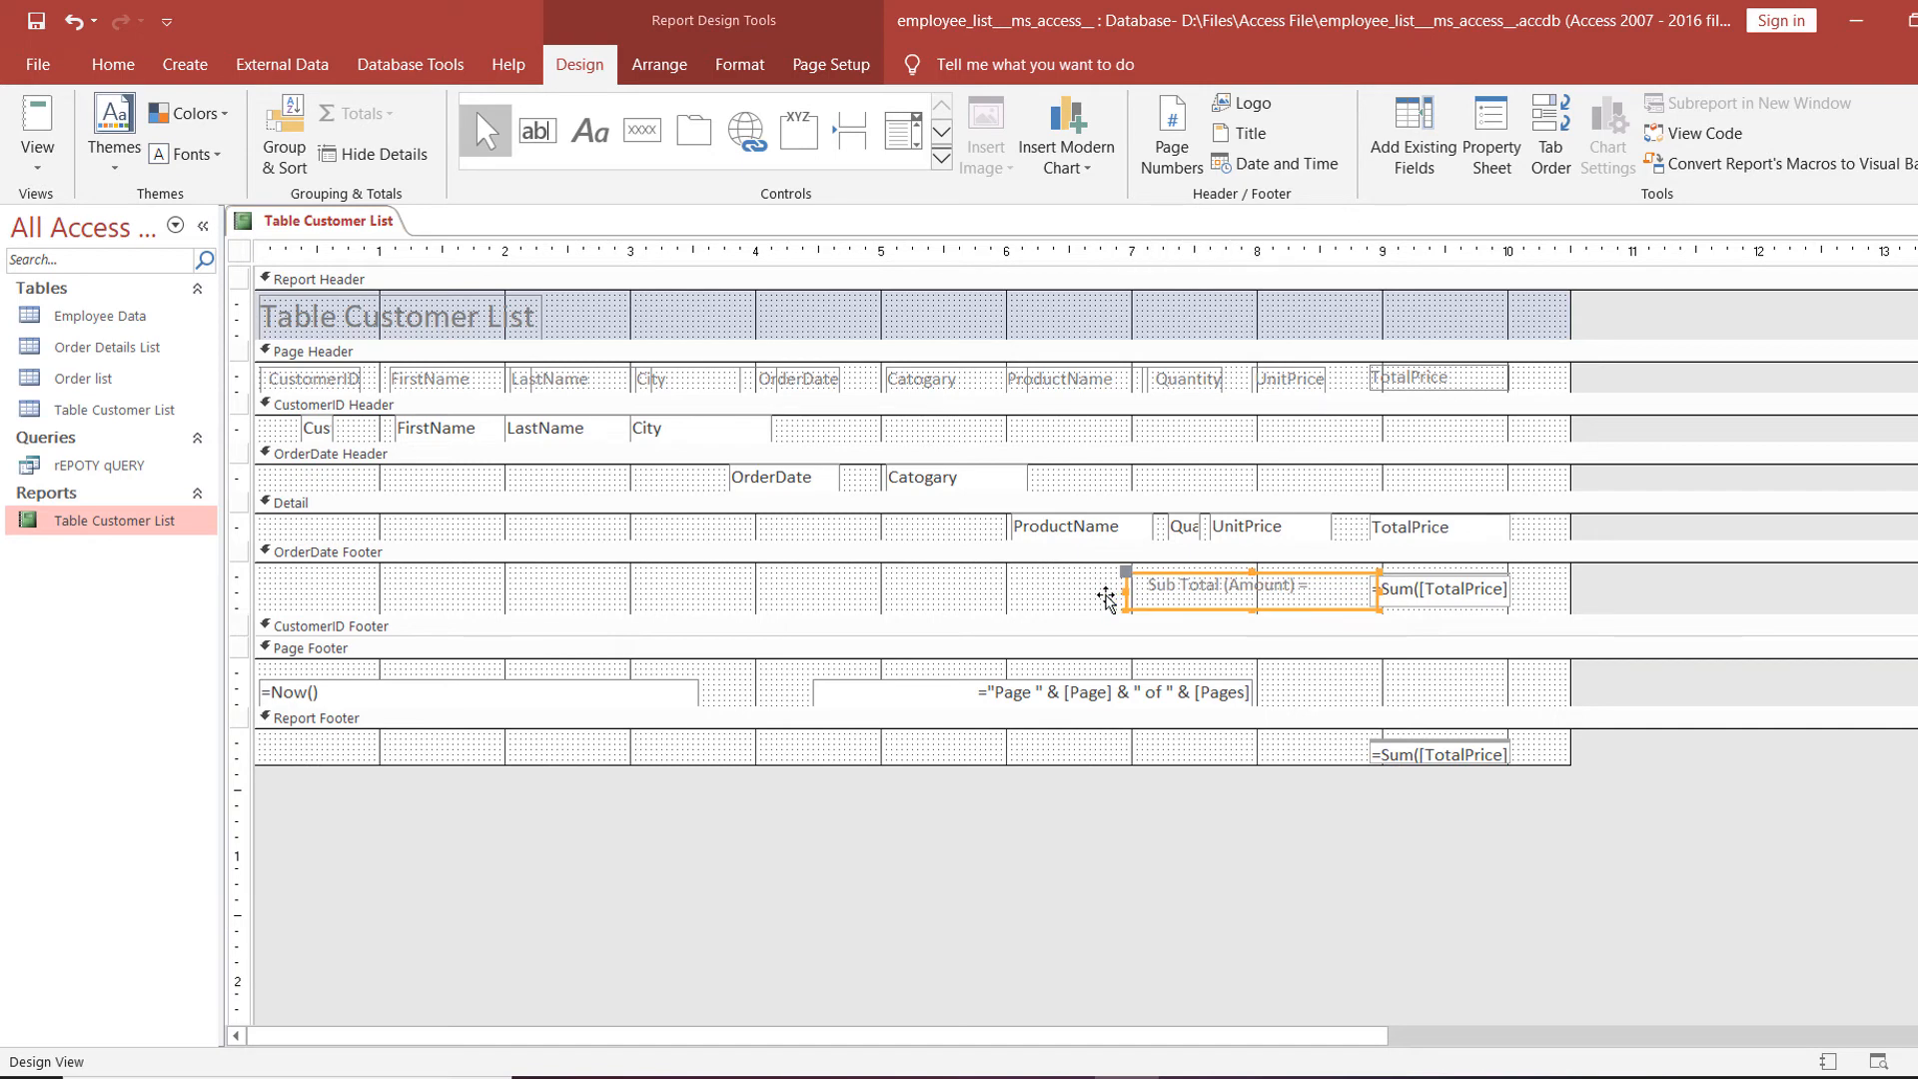
key(Left)
key(Left)
key(Left)
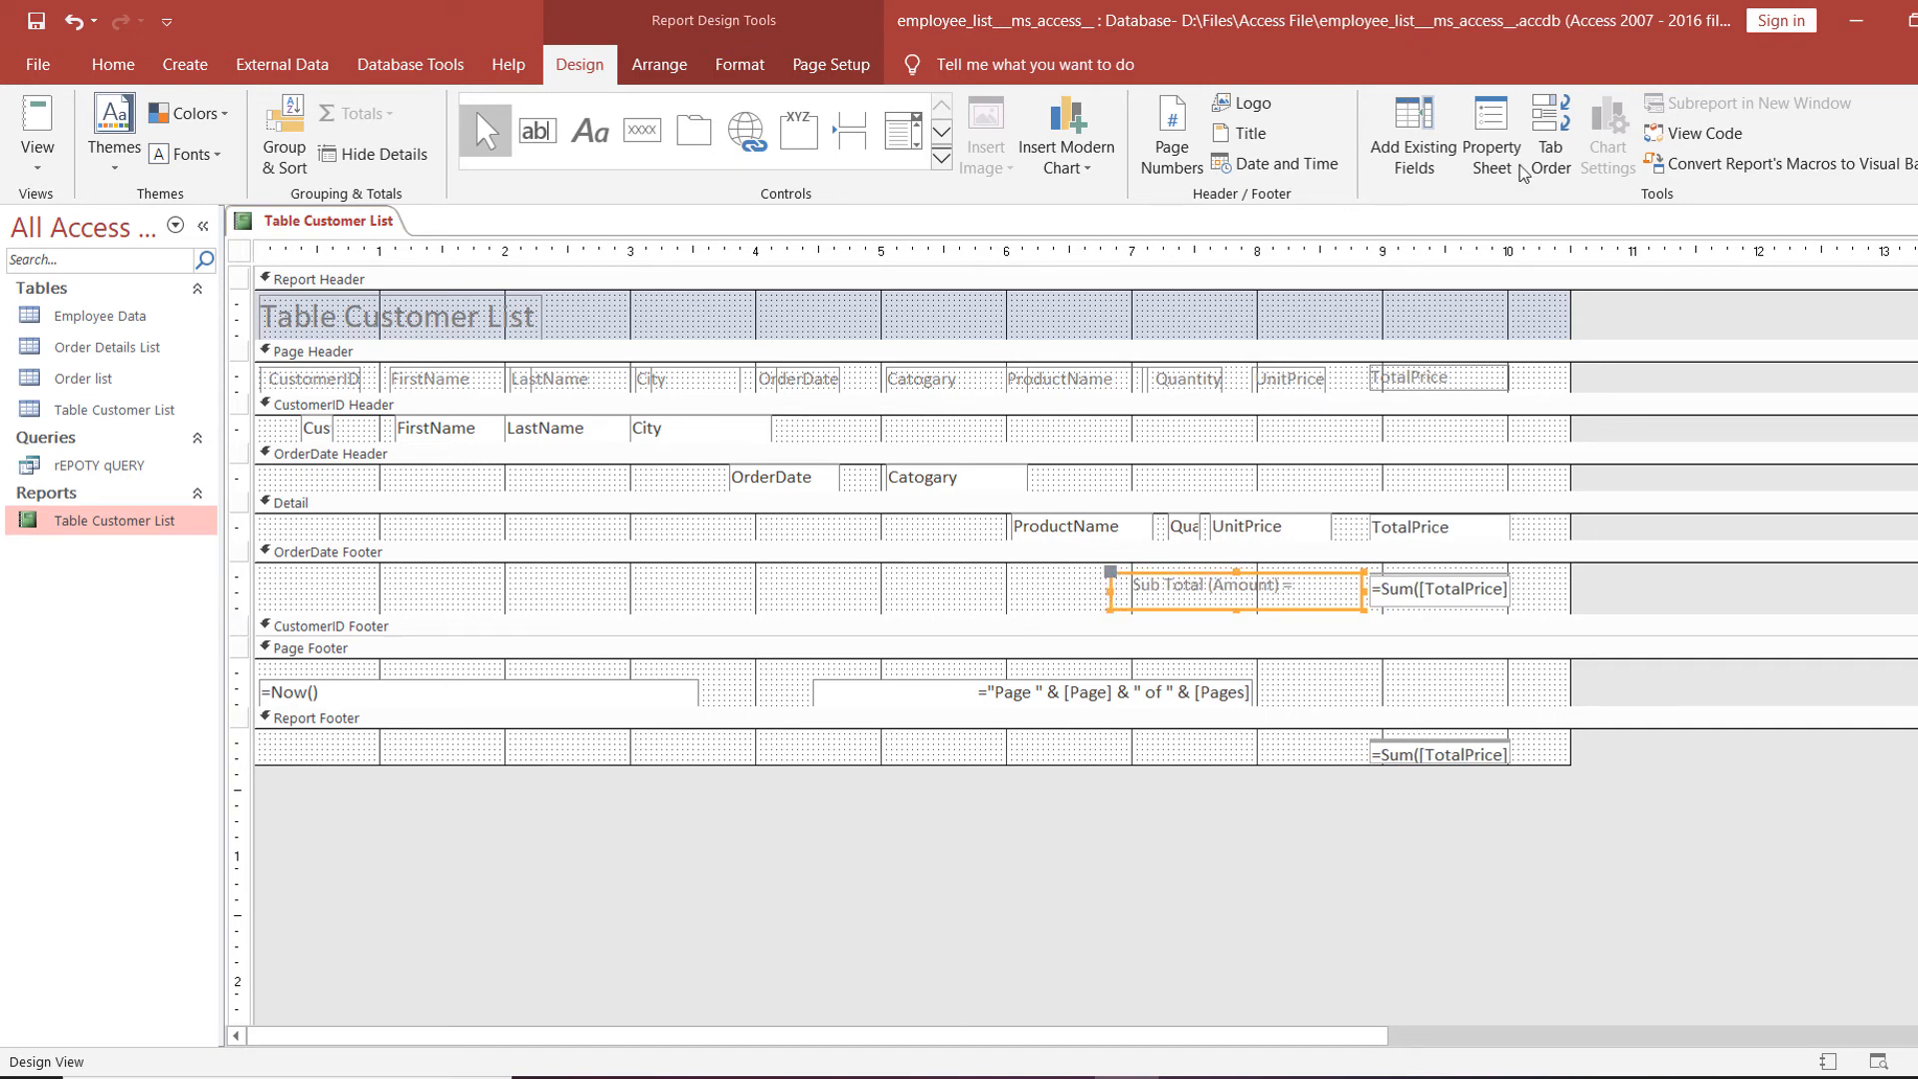
Center the text of the Sub Total label and give it a light gold background.
click(100, 66)
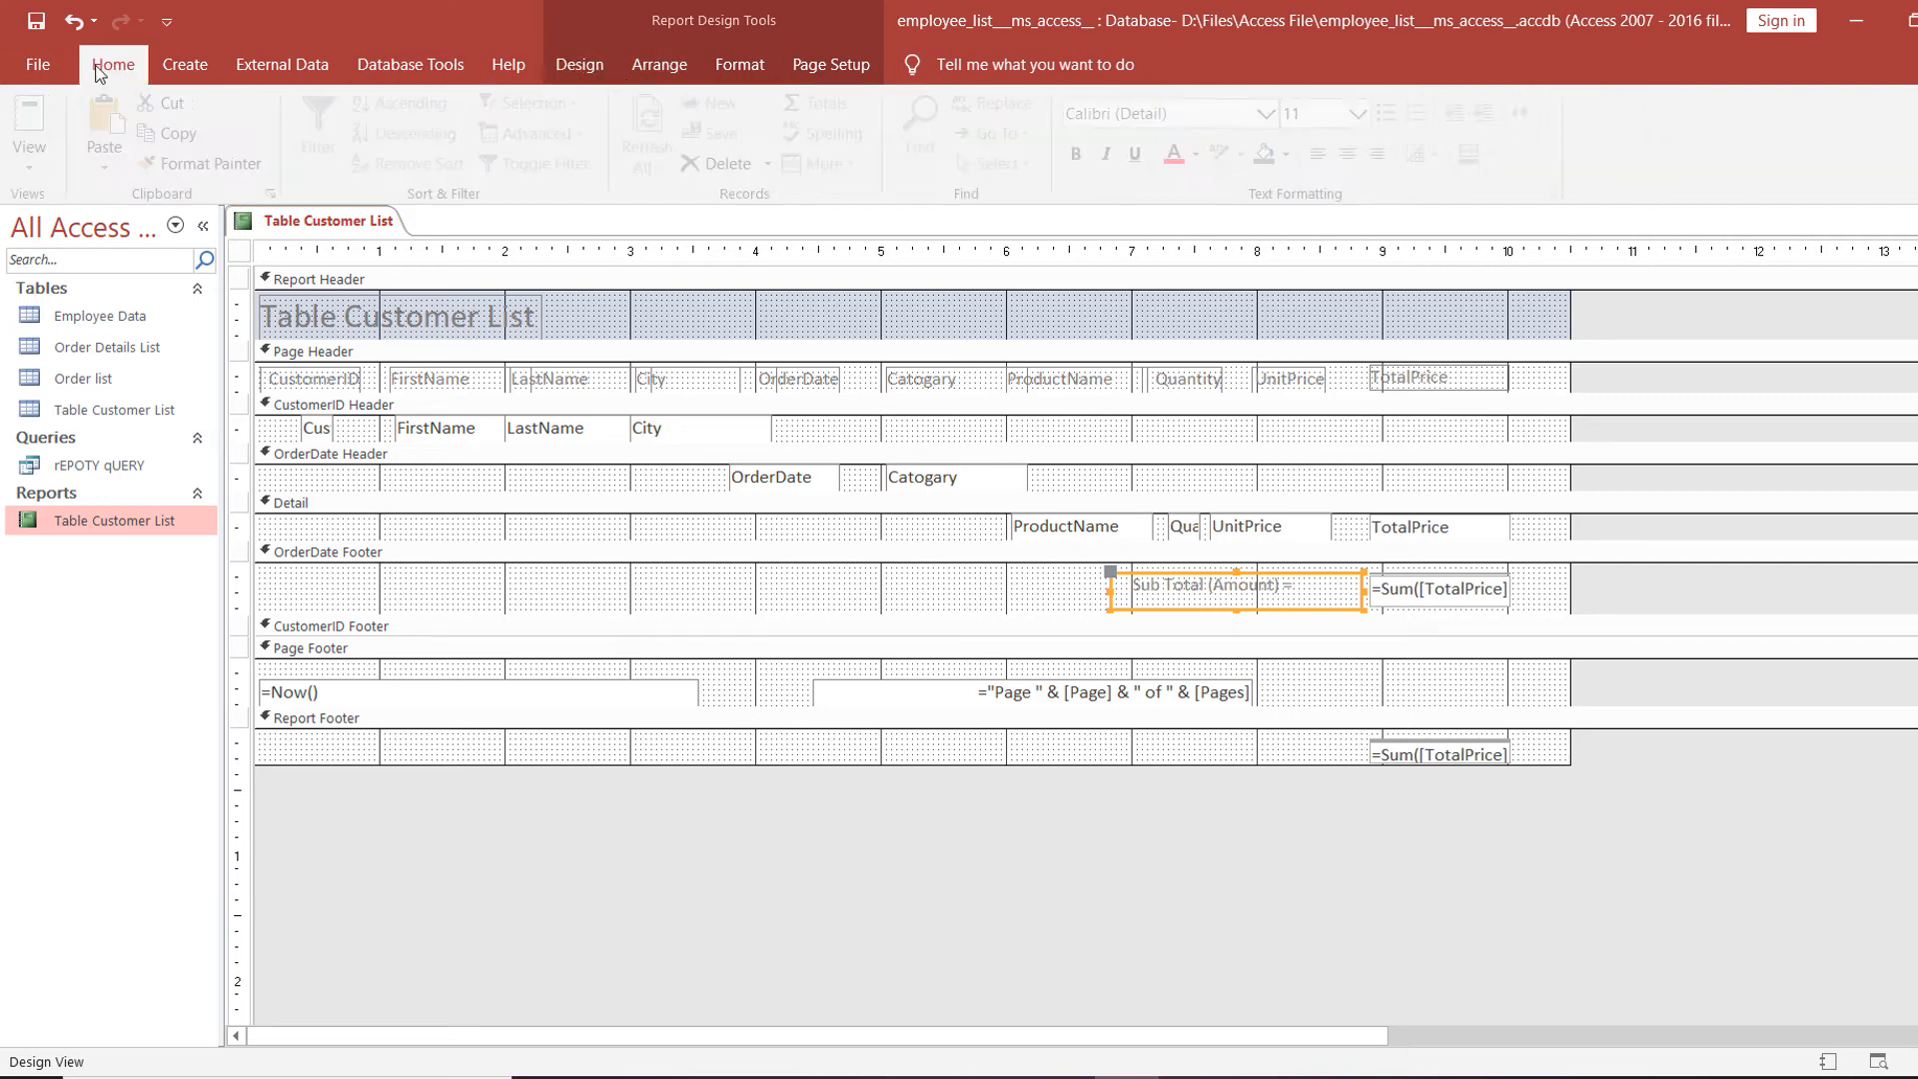
click(1357, 154)
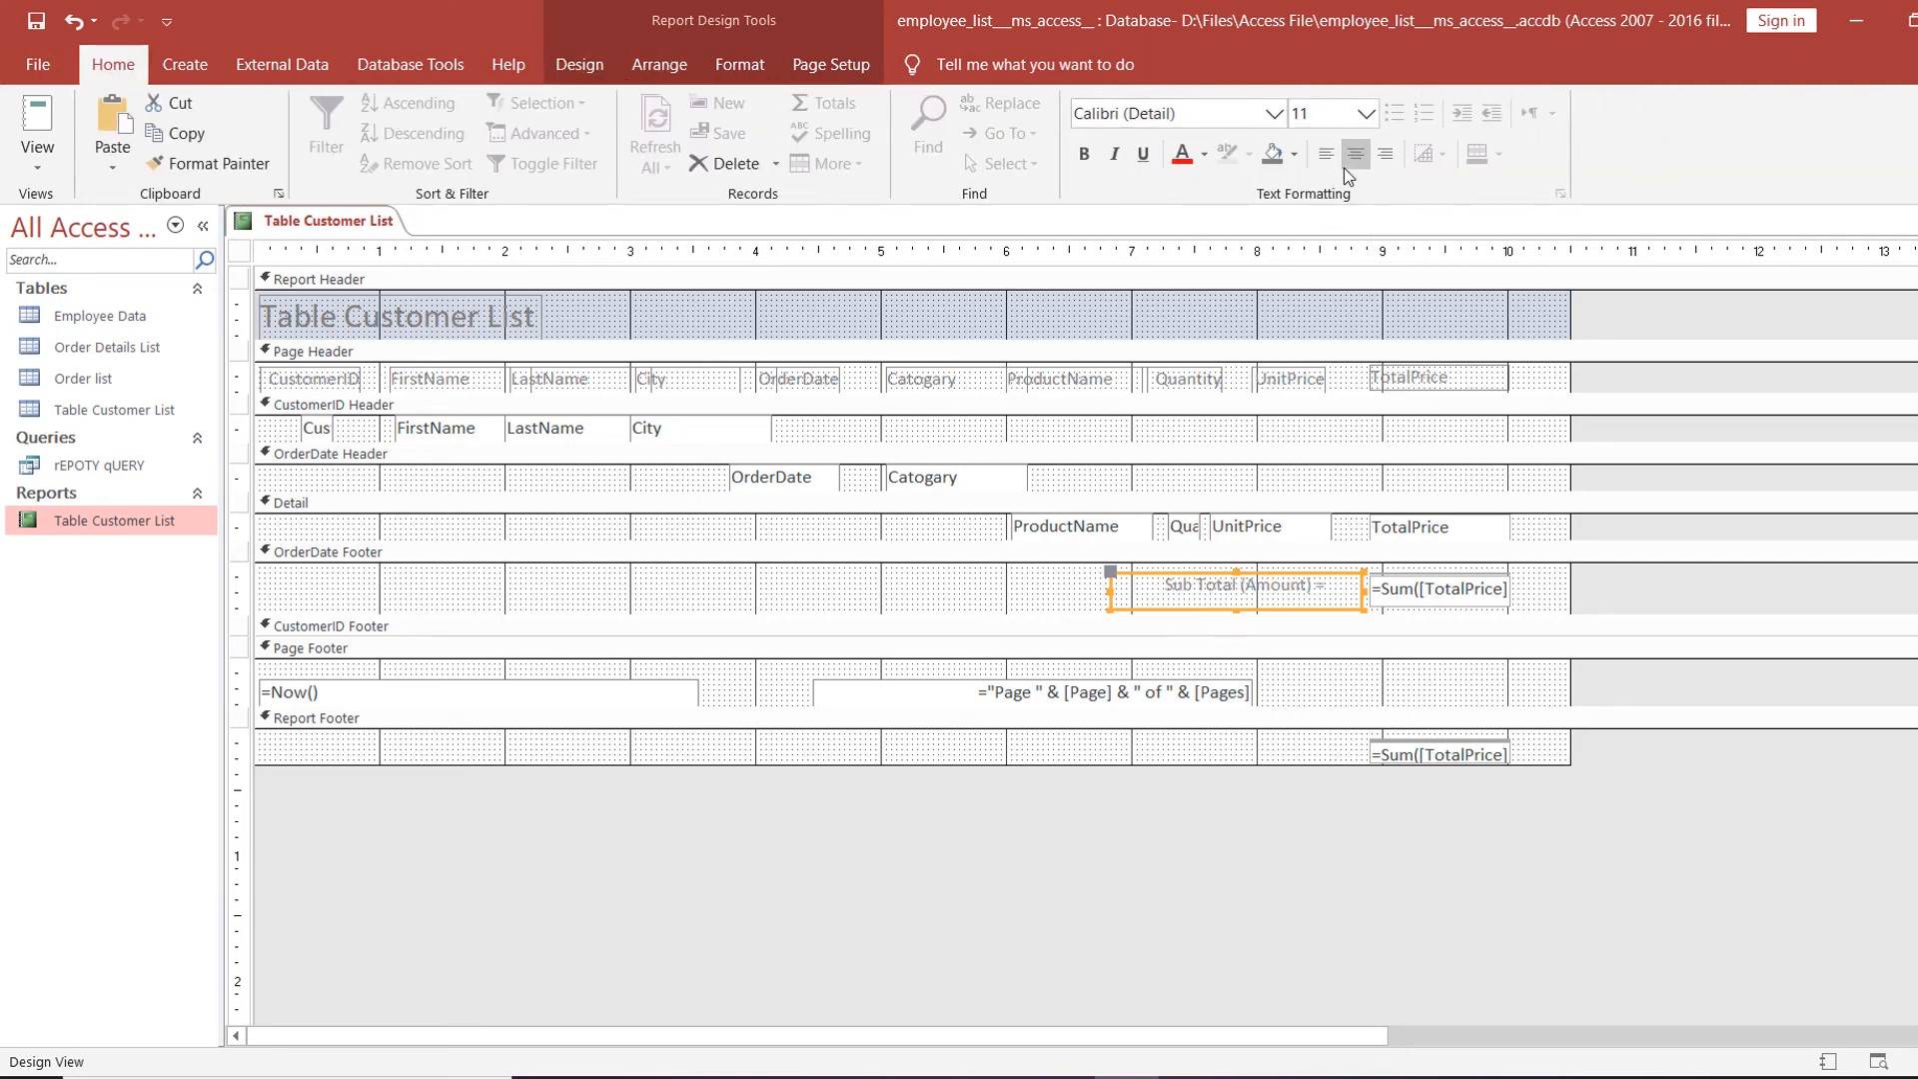
click(1294, 155)
click(1418, 287)
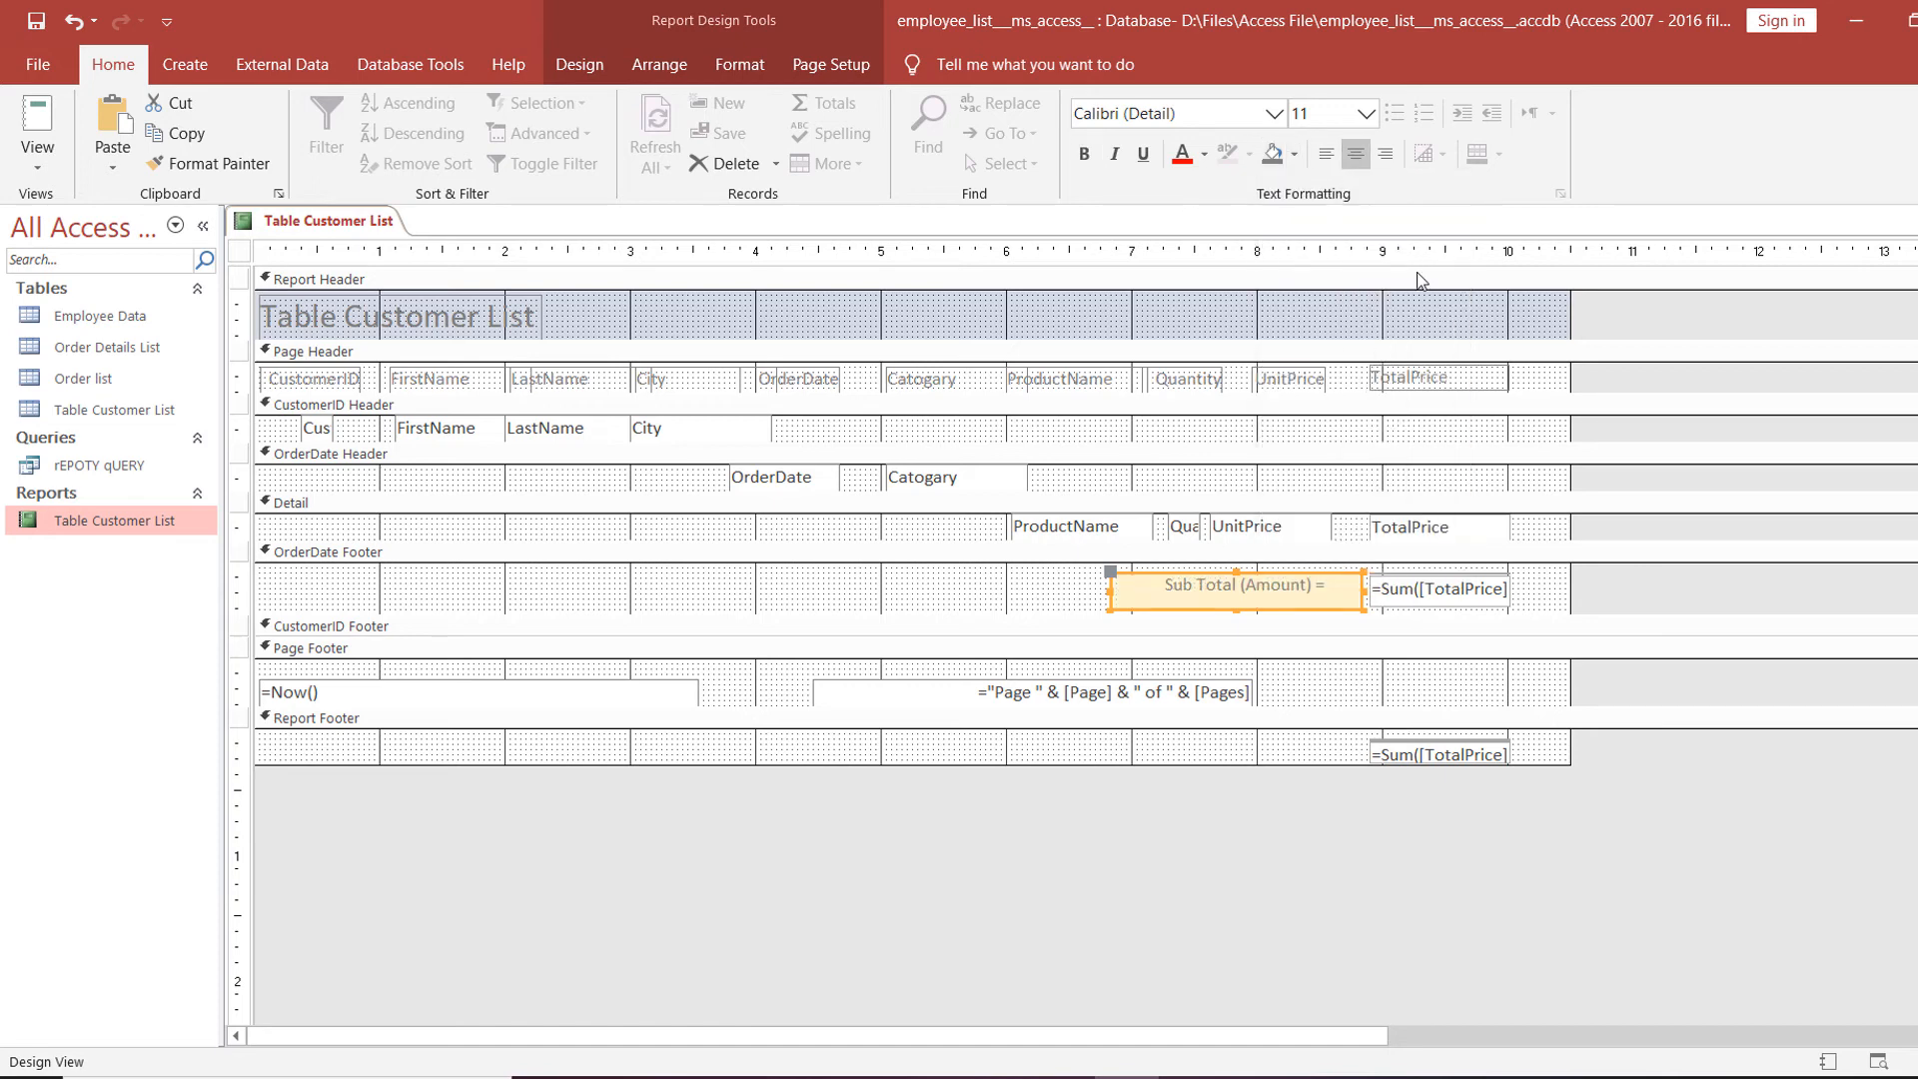
Fill the OrderDate Footer sum box with the same light gold and extend its height to match the Sub Total label.
click(1443, 591)
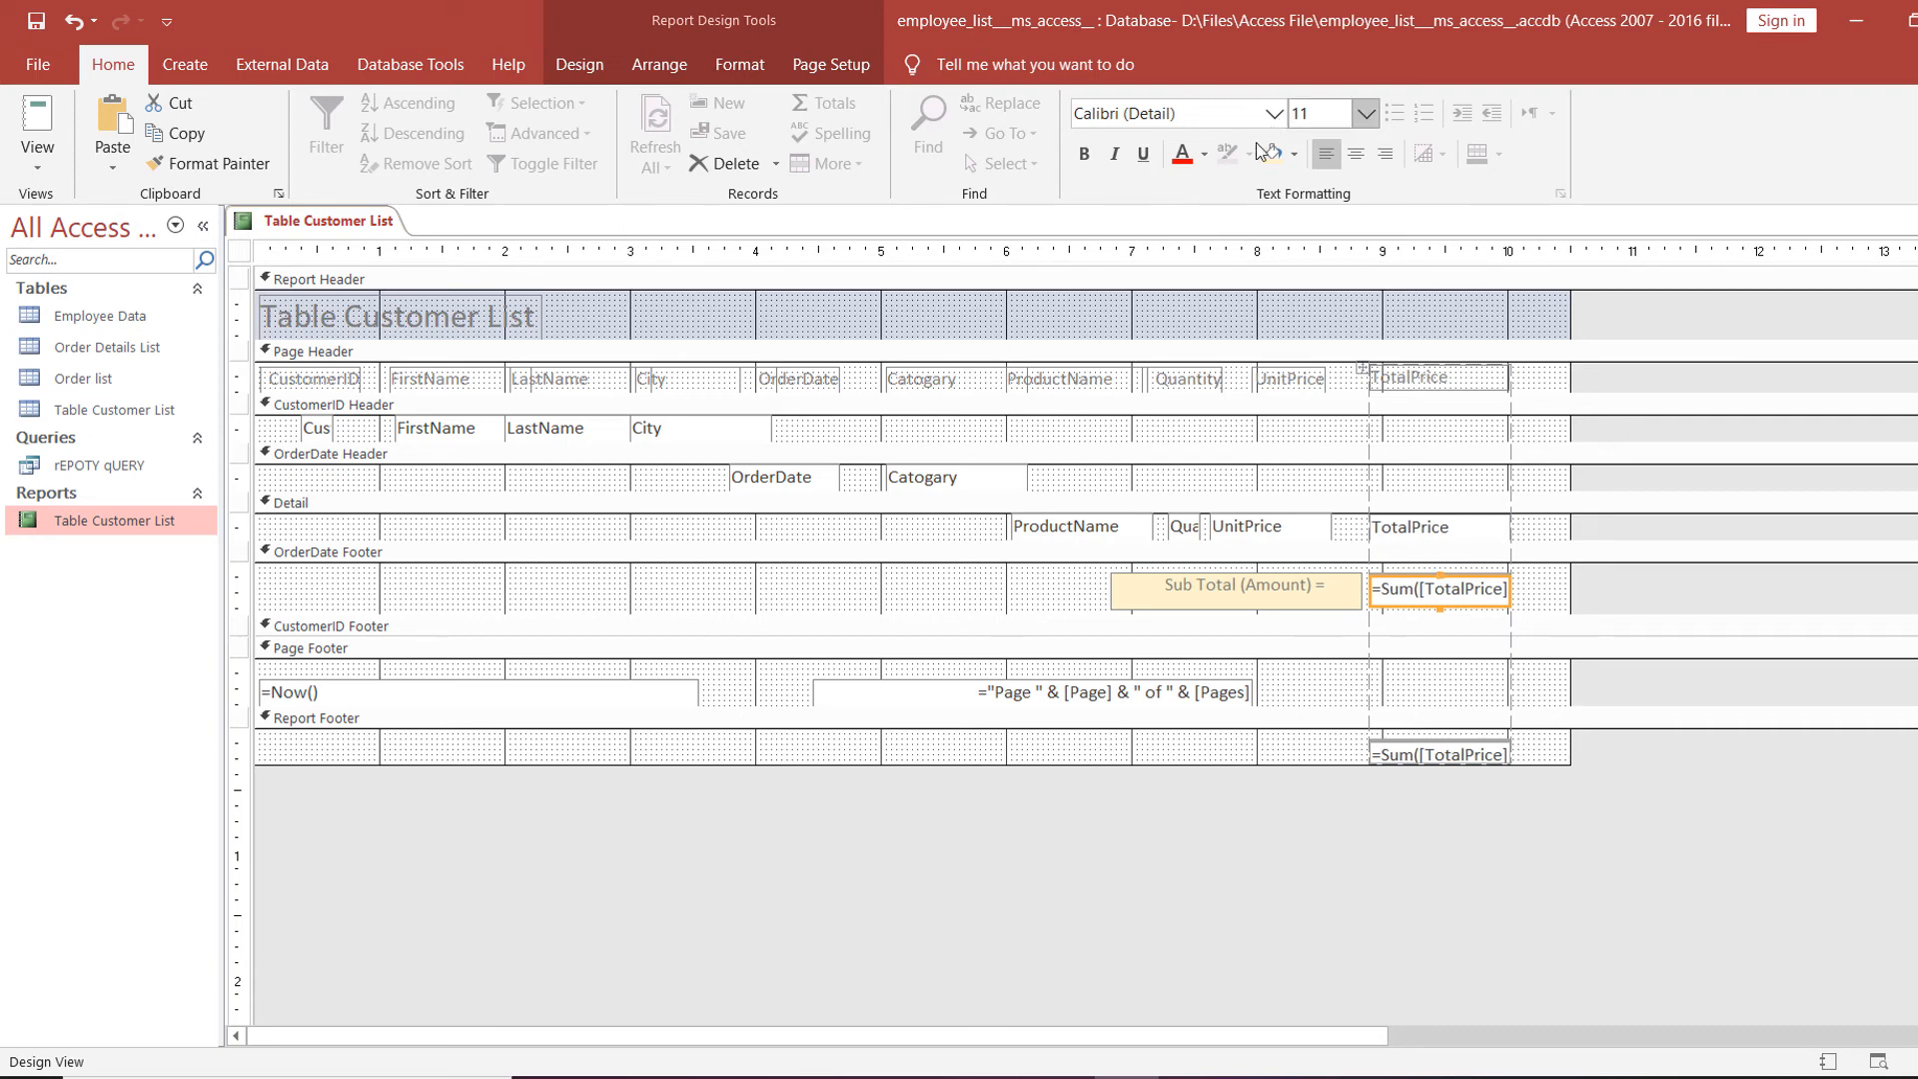
click(1612, 629)
click(1437, 589)
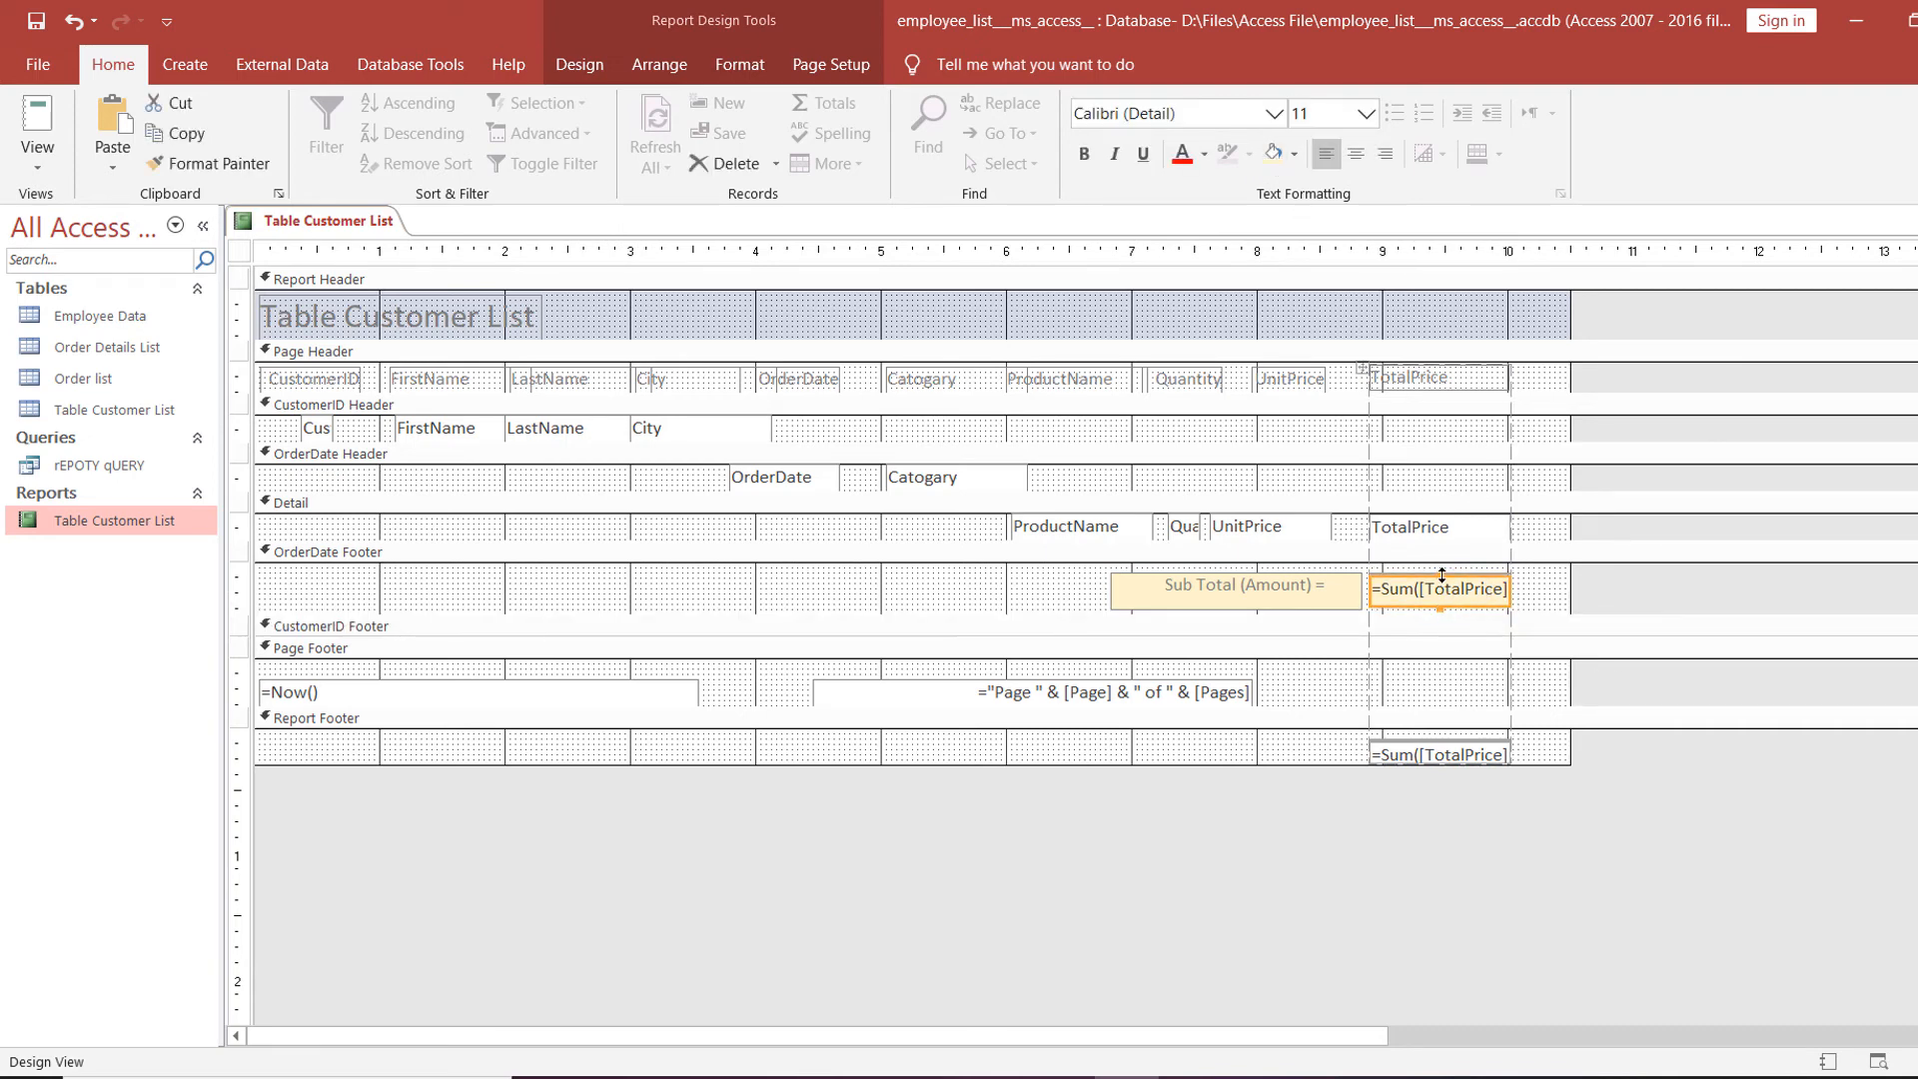
drag(1442, 576, 1444, 610)
click(1532, 599)
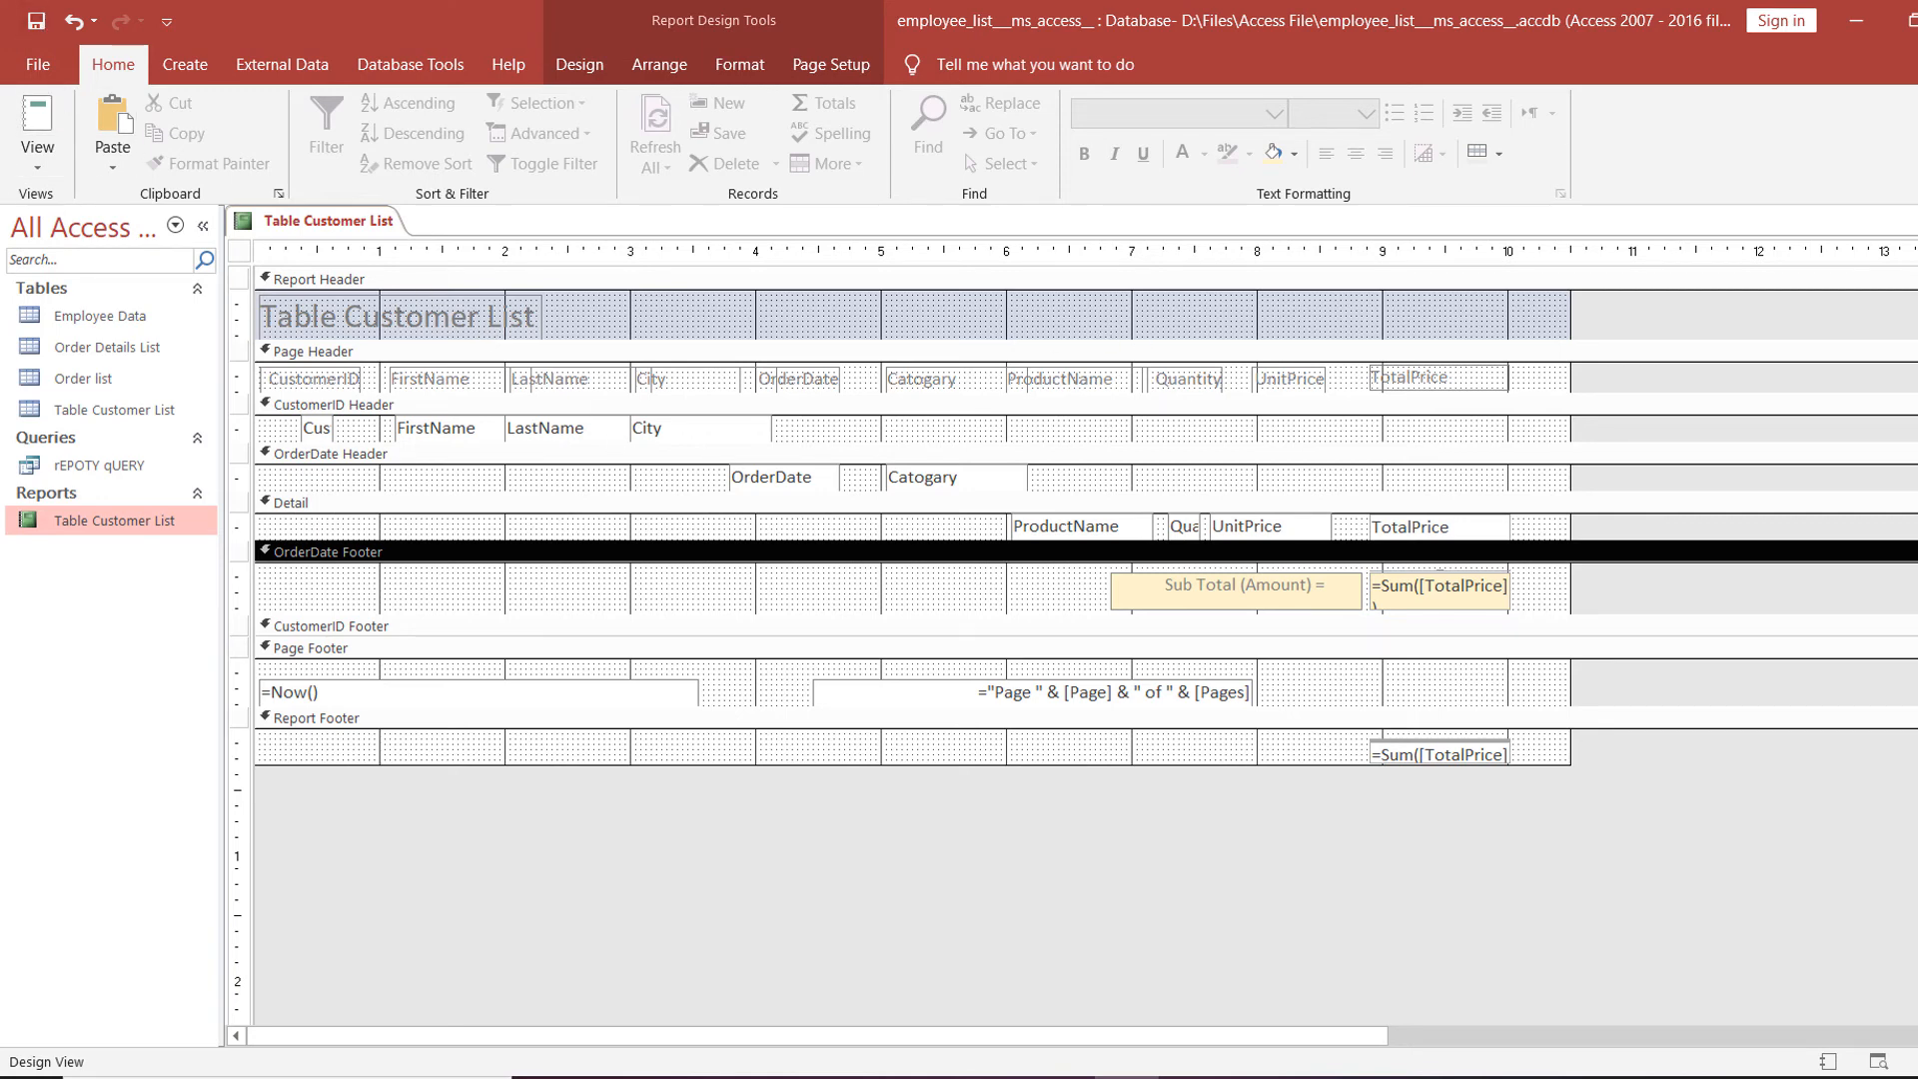
Close the Table Customer List report with its changes saved and reopen it in Report View.
key(ctrl+w)
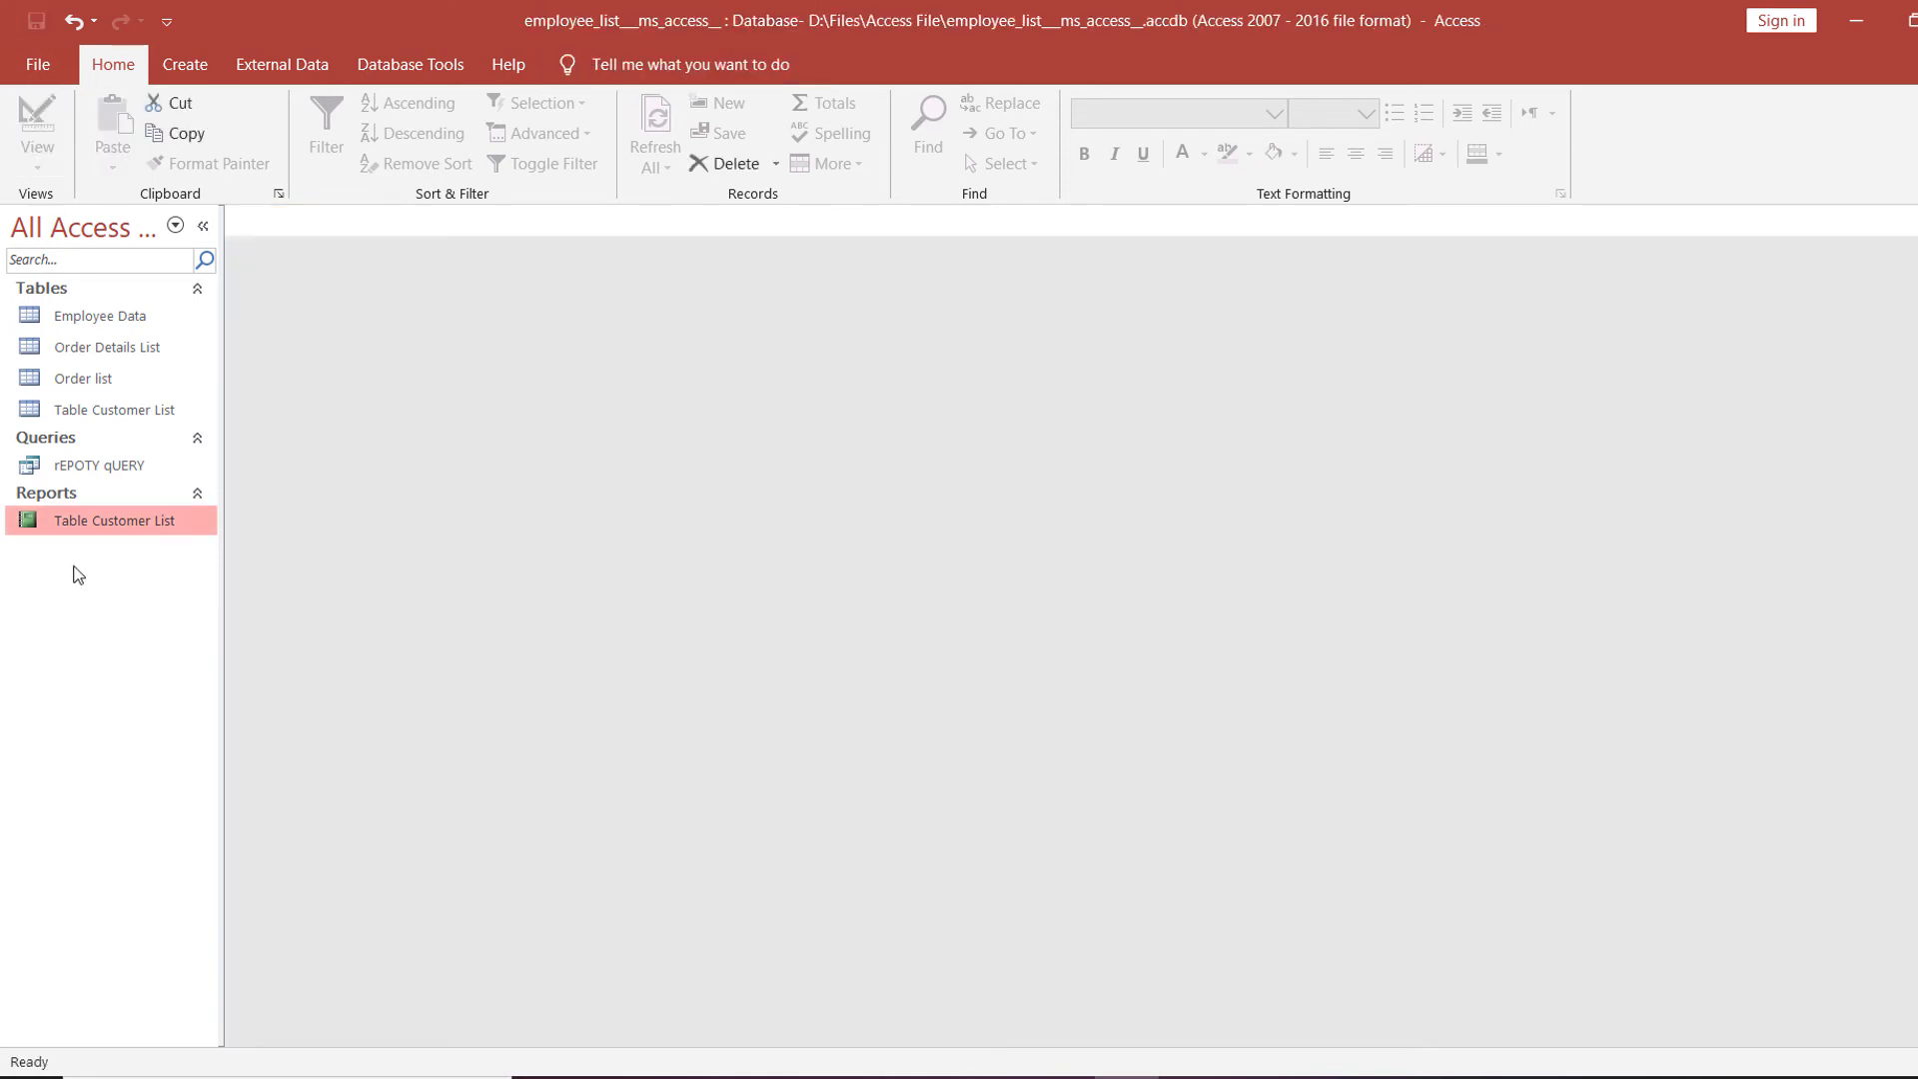
right_click(106, 529)
click(171, 534)
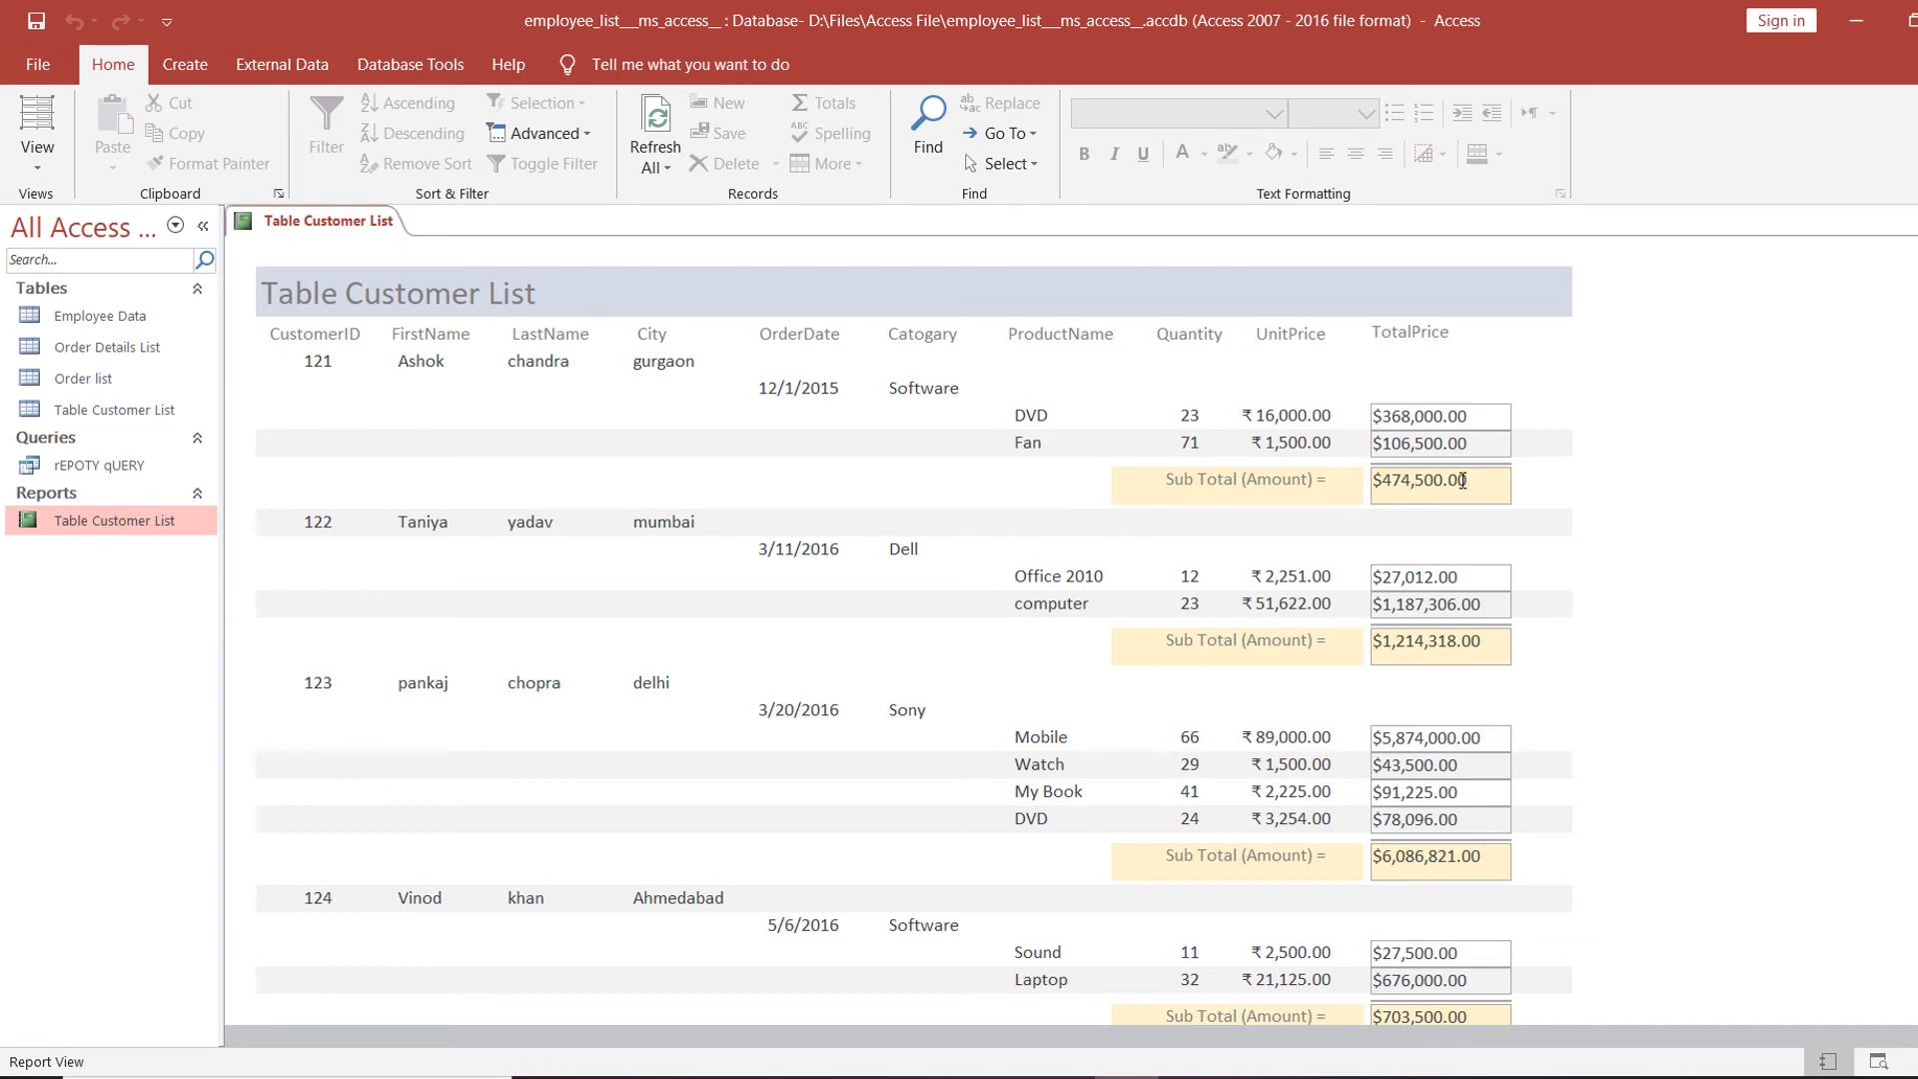
Look through the Table Customer List report to check the gold Sub Total label and amount under each customer's orders.
scroll(951, 649, down, 5)
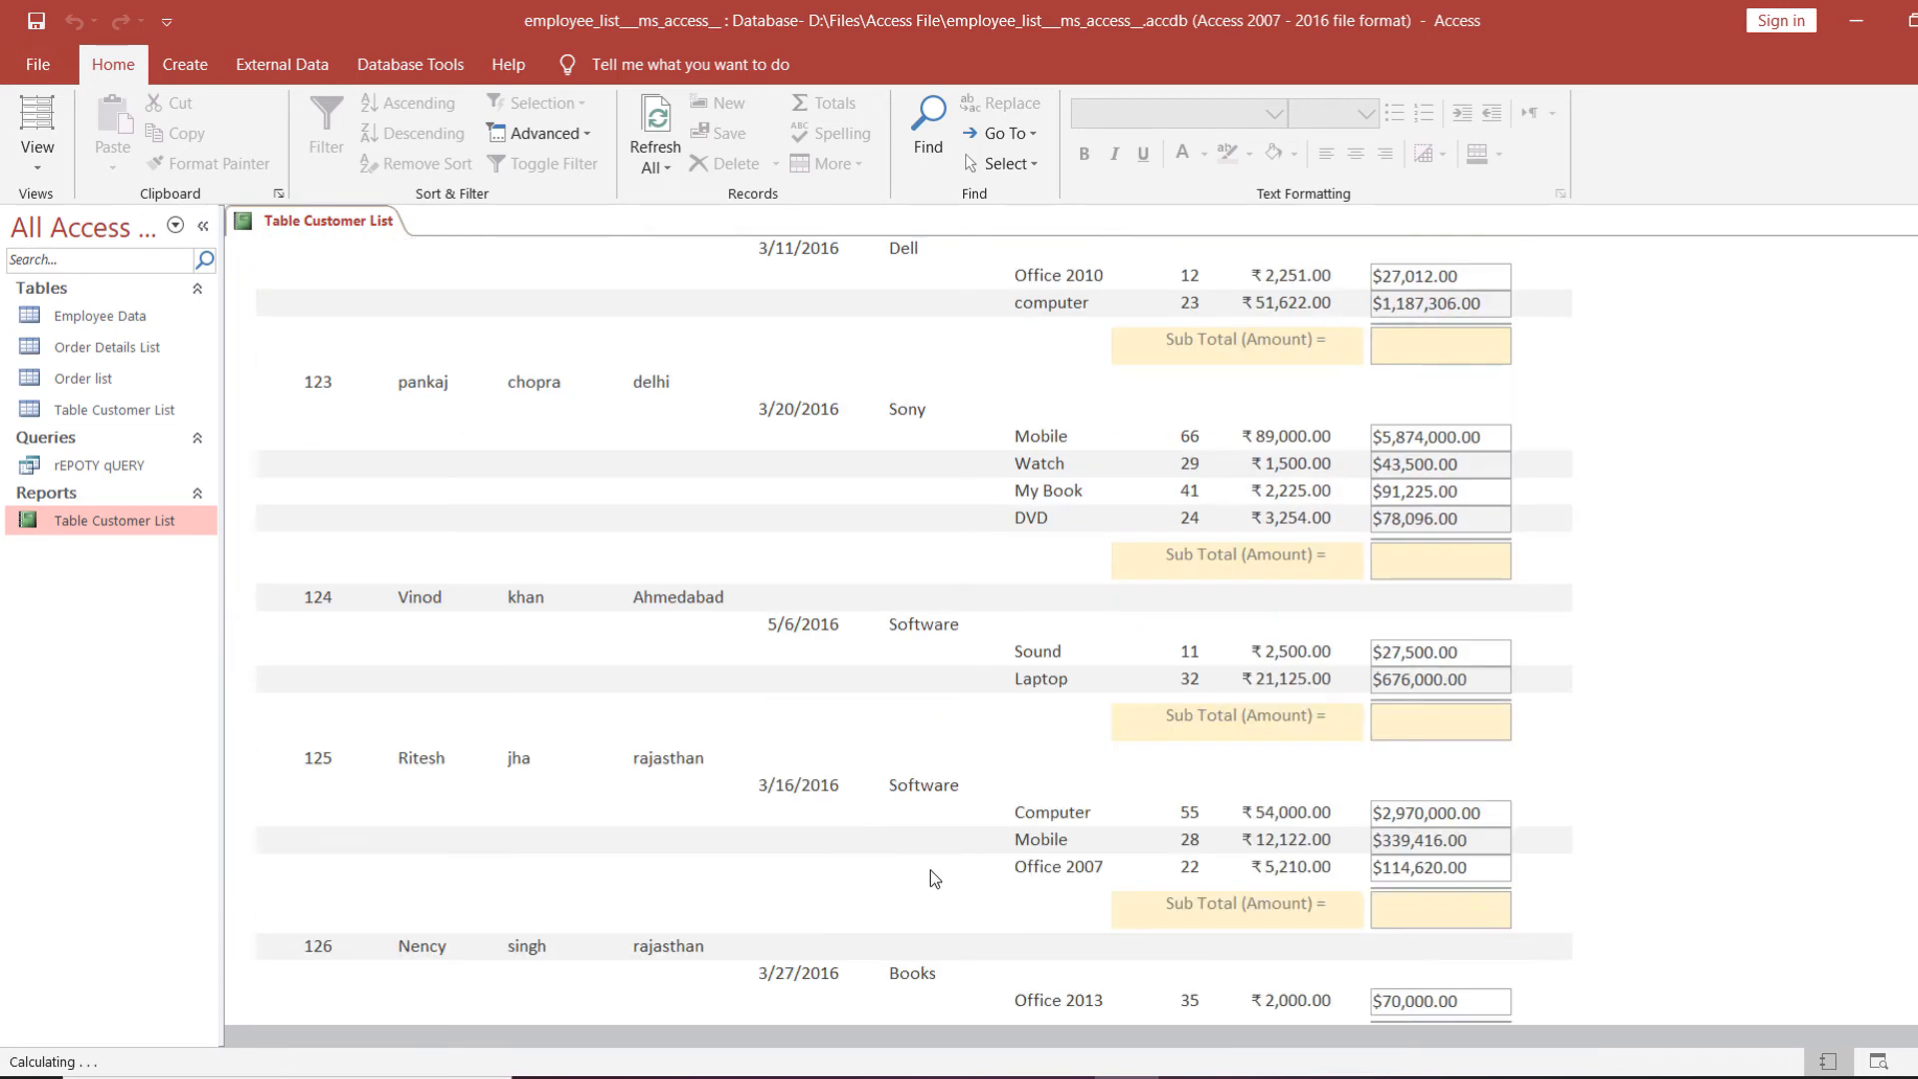
scroll(1010, 904, down, 2)
scroll(1012, 909, up, 7)
scroll(1013, 914, down, 1)
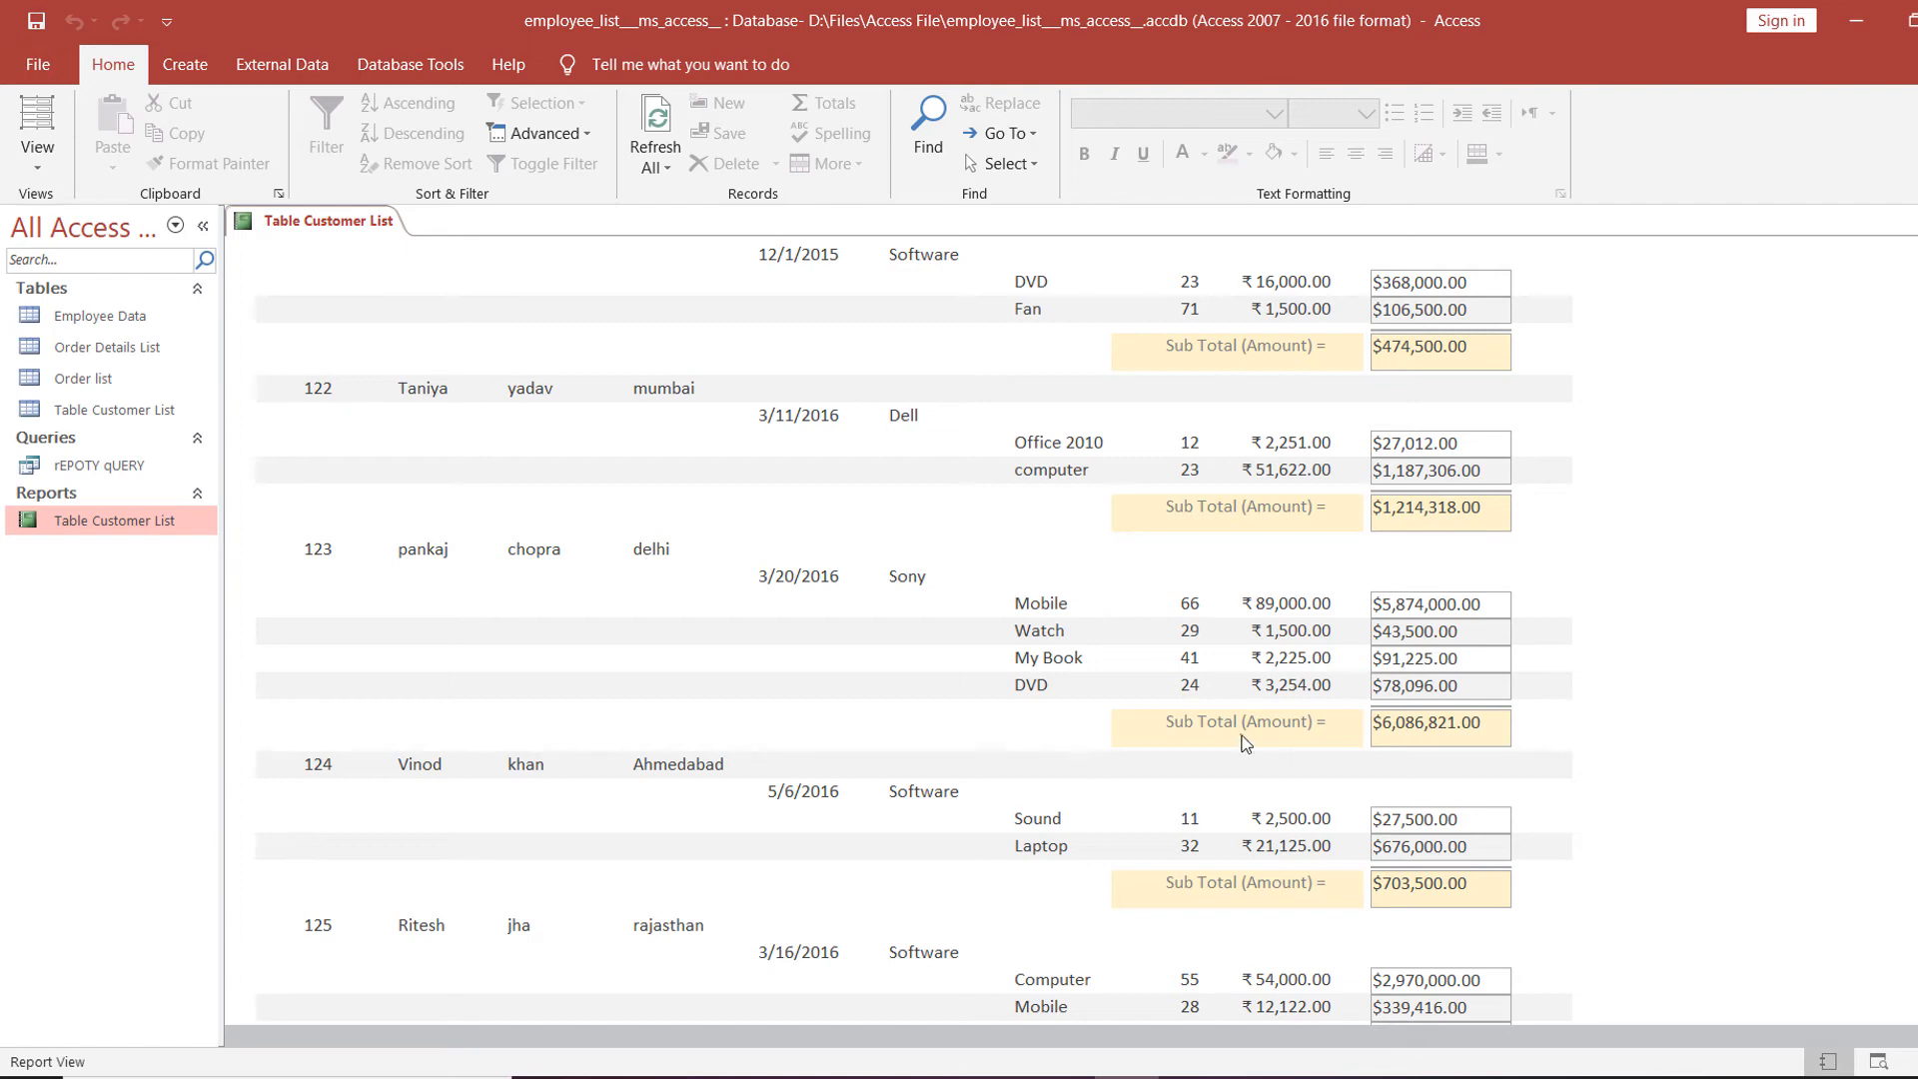
scroll(1418, 769, up, 2)
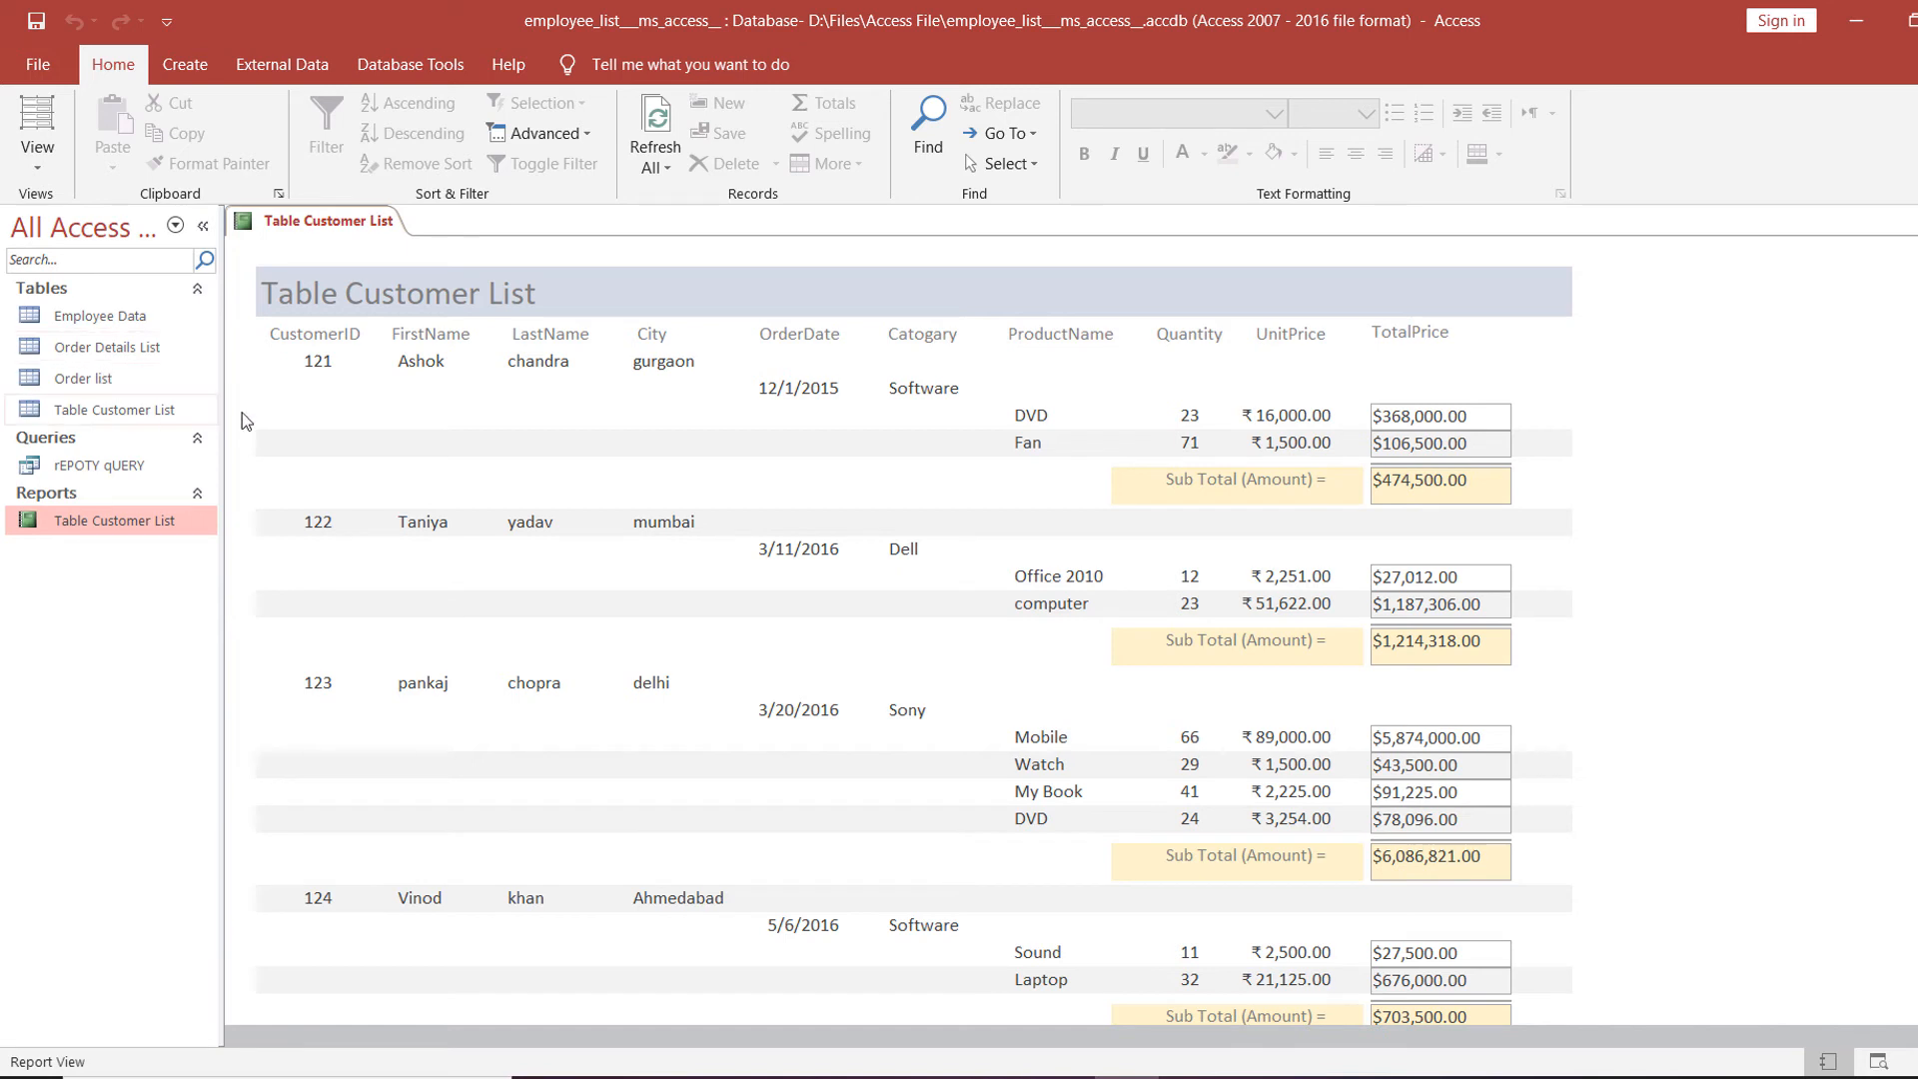
click(411, 64)
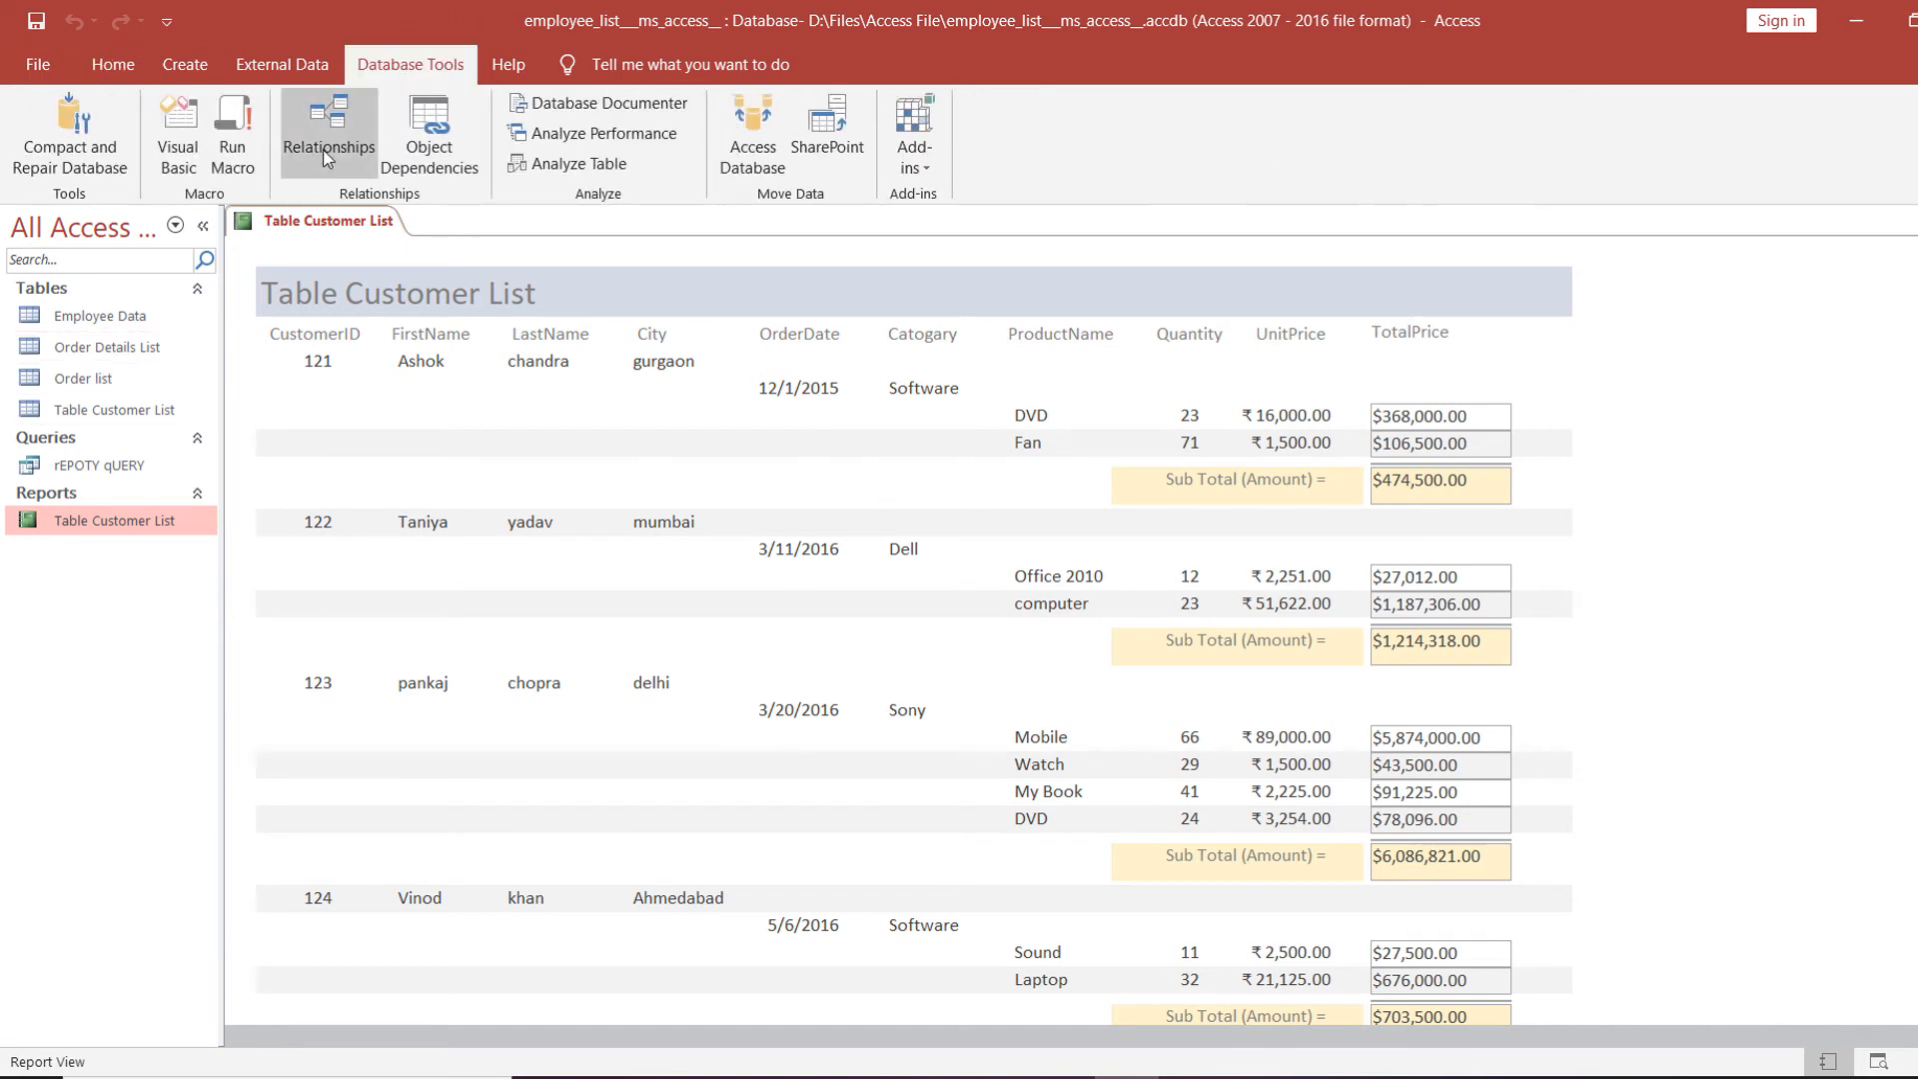
click(429, 461)
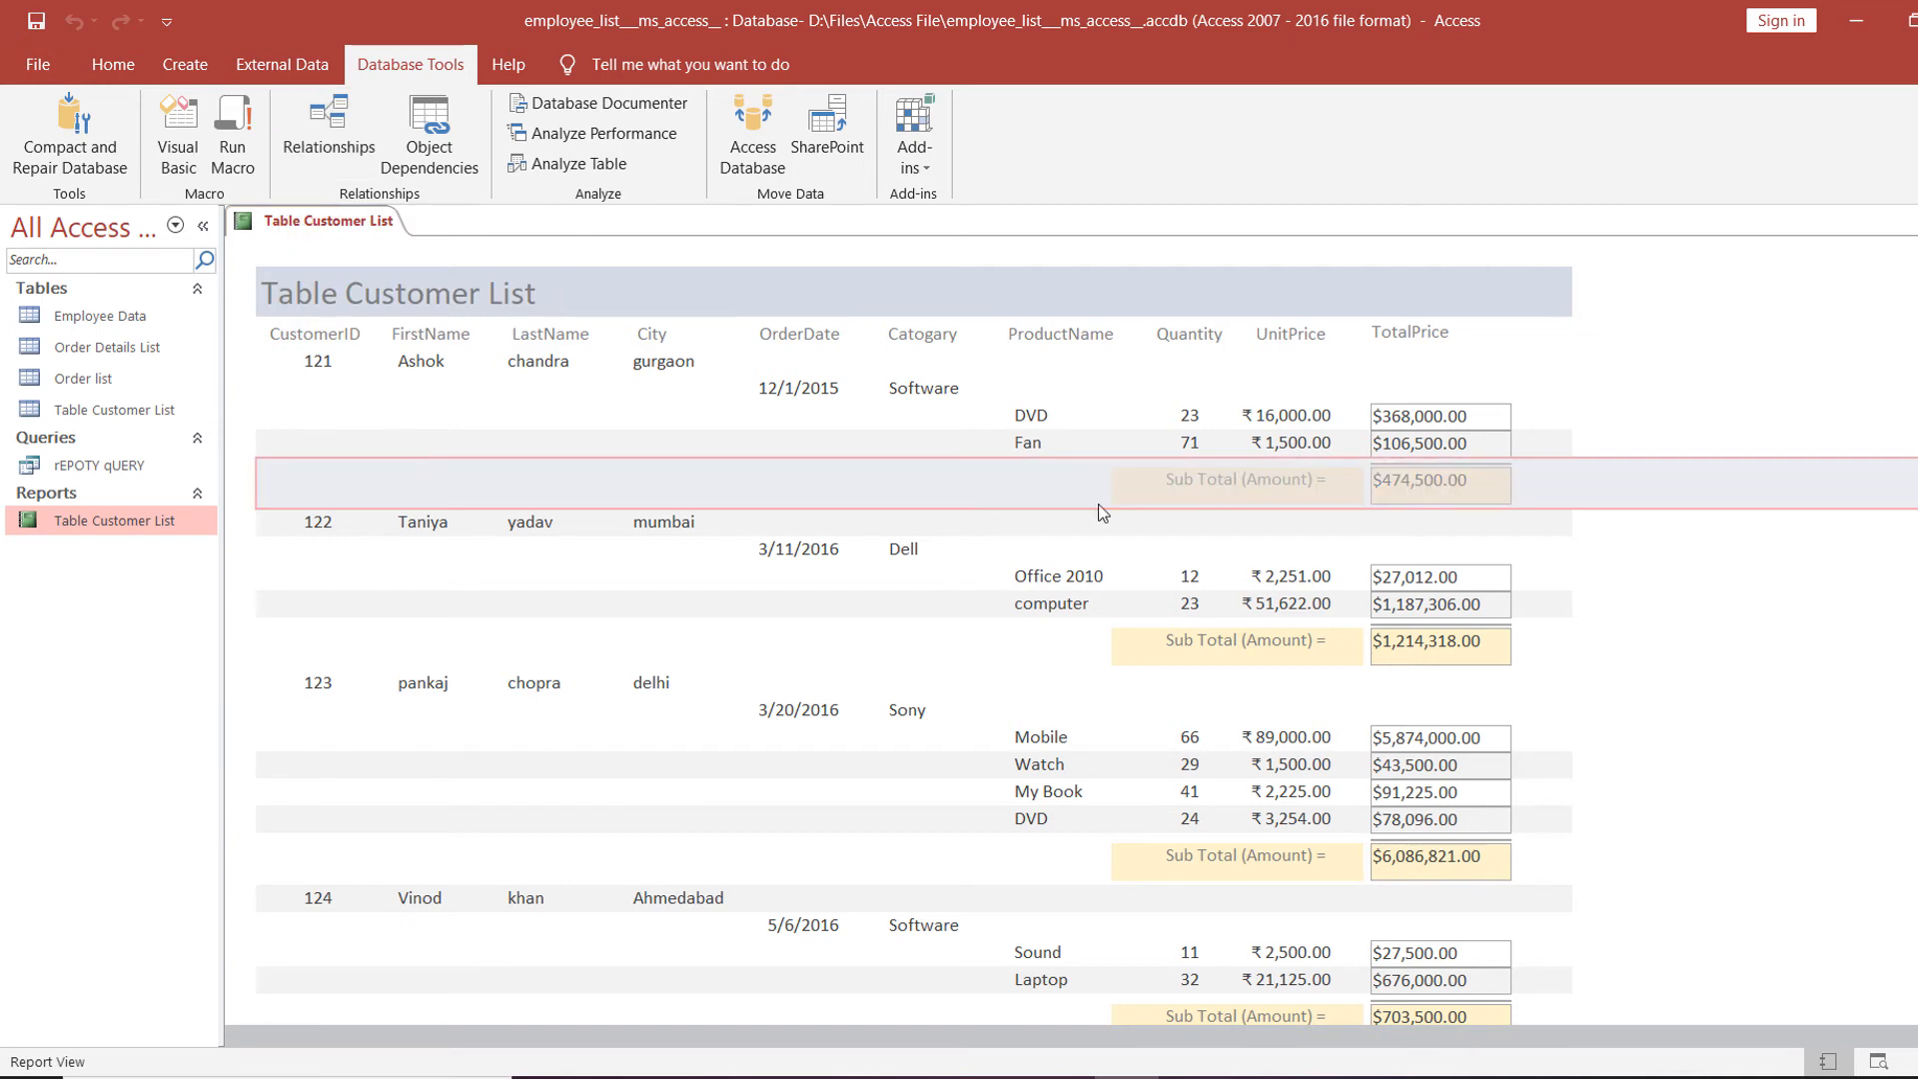
click(1040, 387)
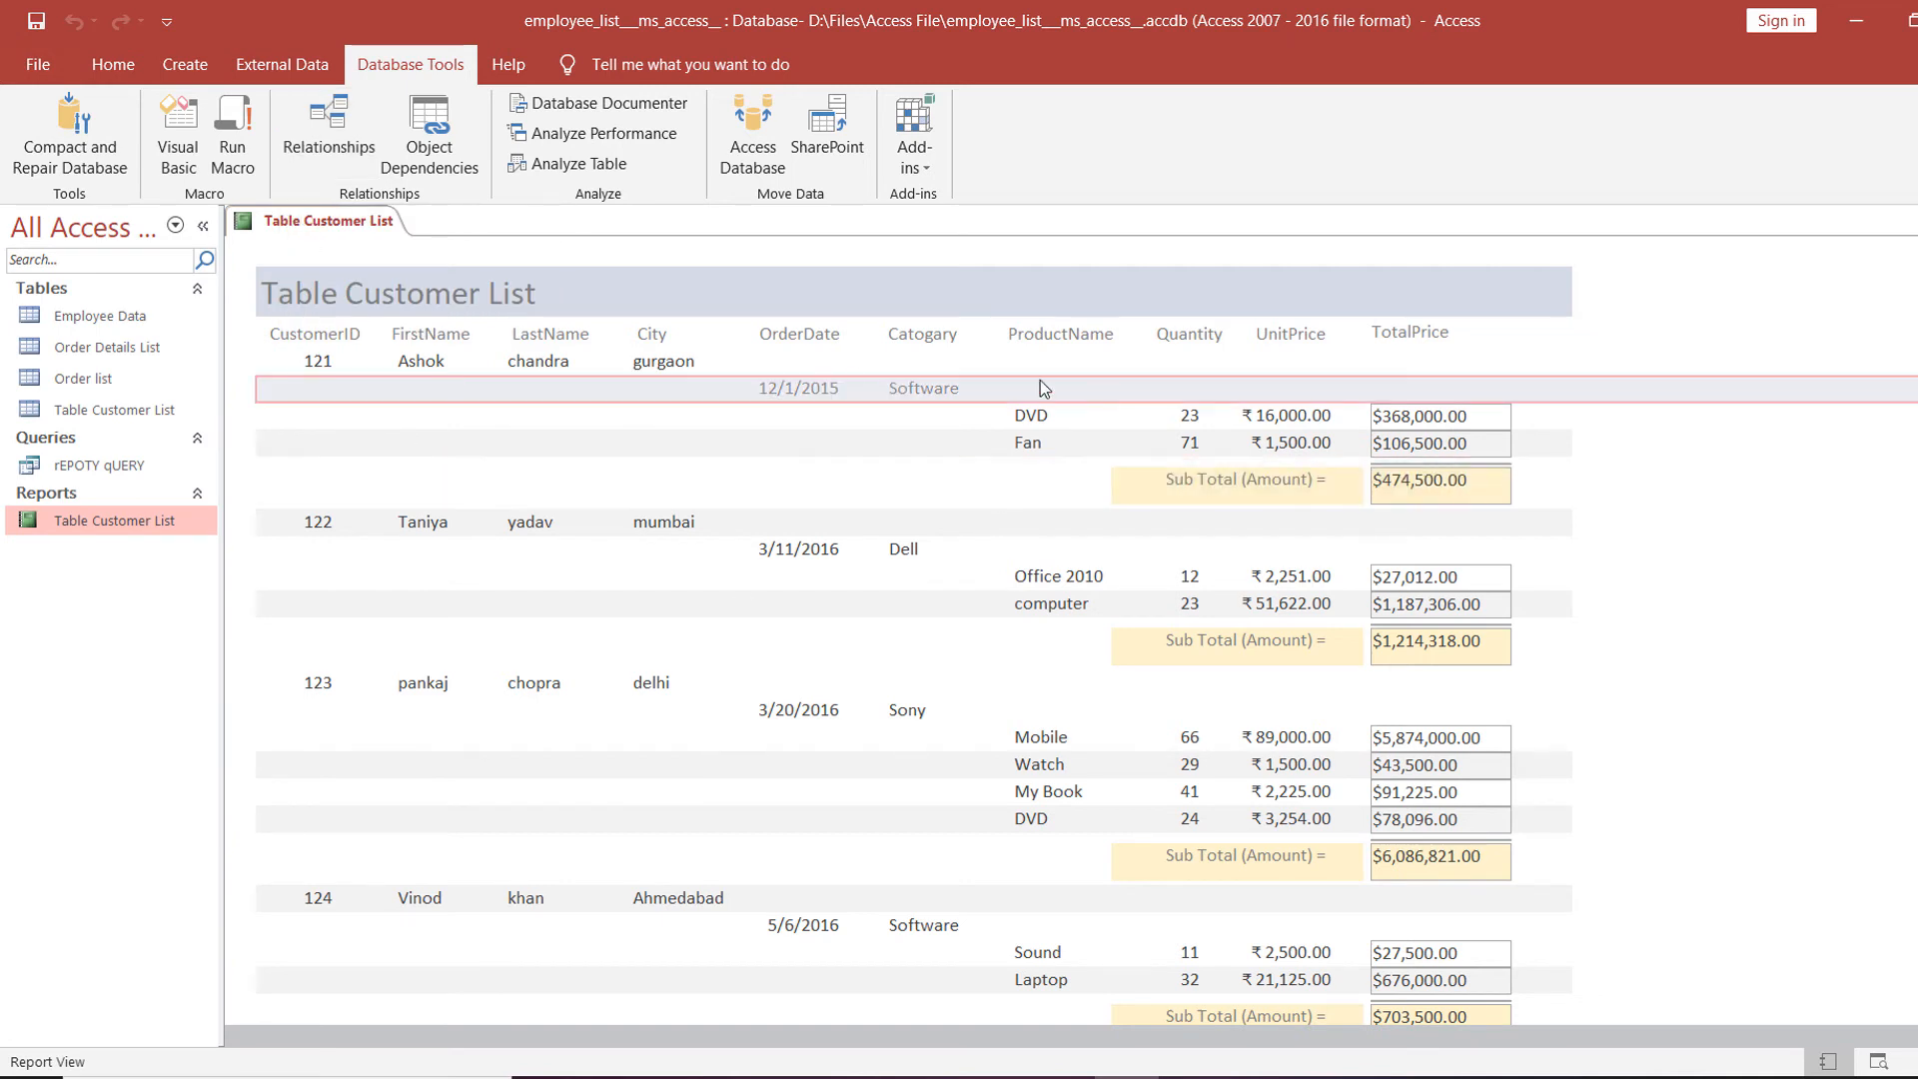
click(1249, 665)
click(113, 64)
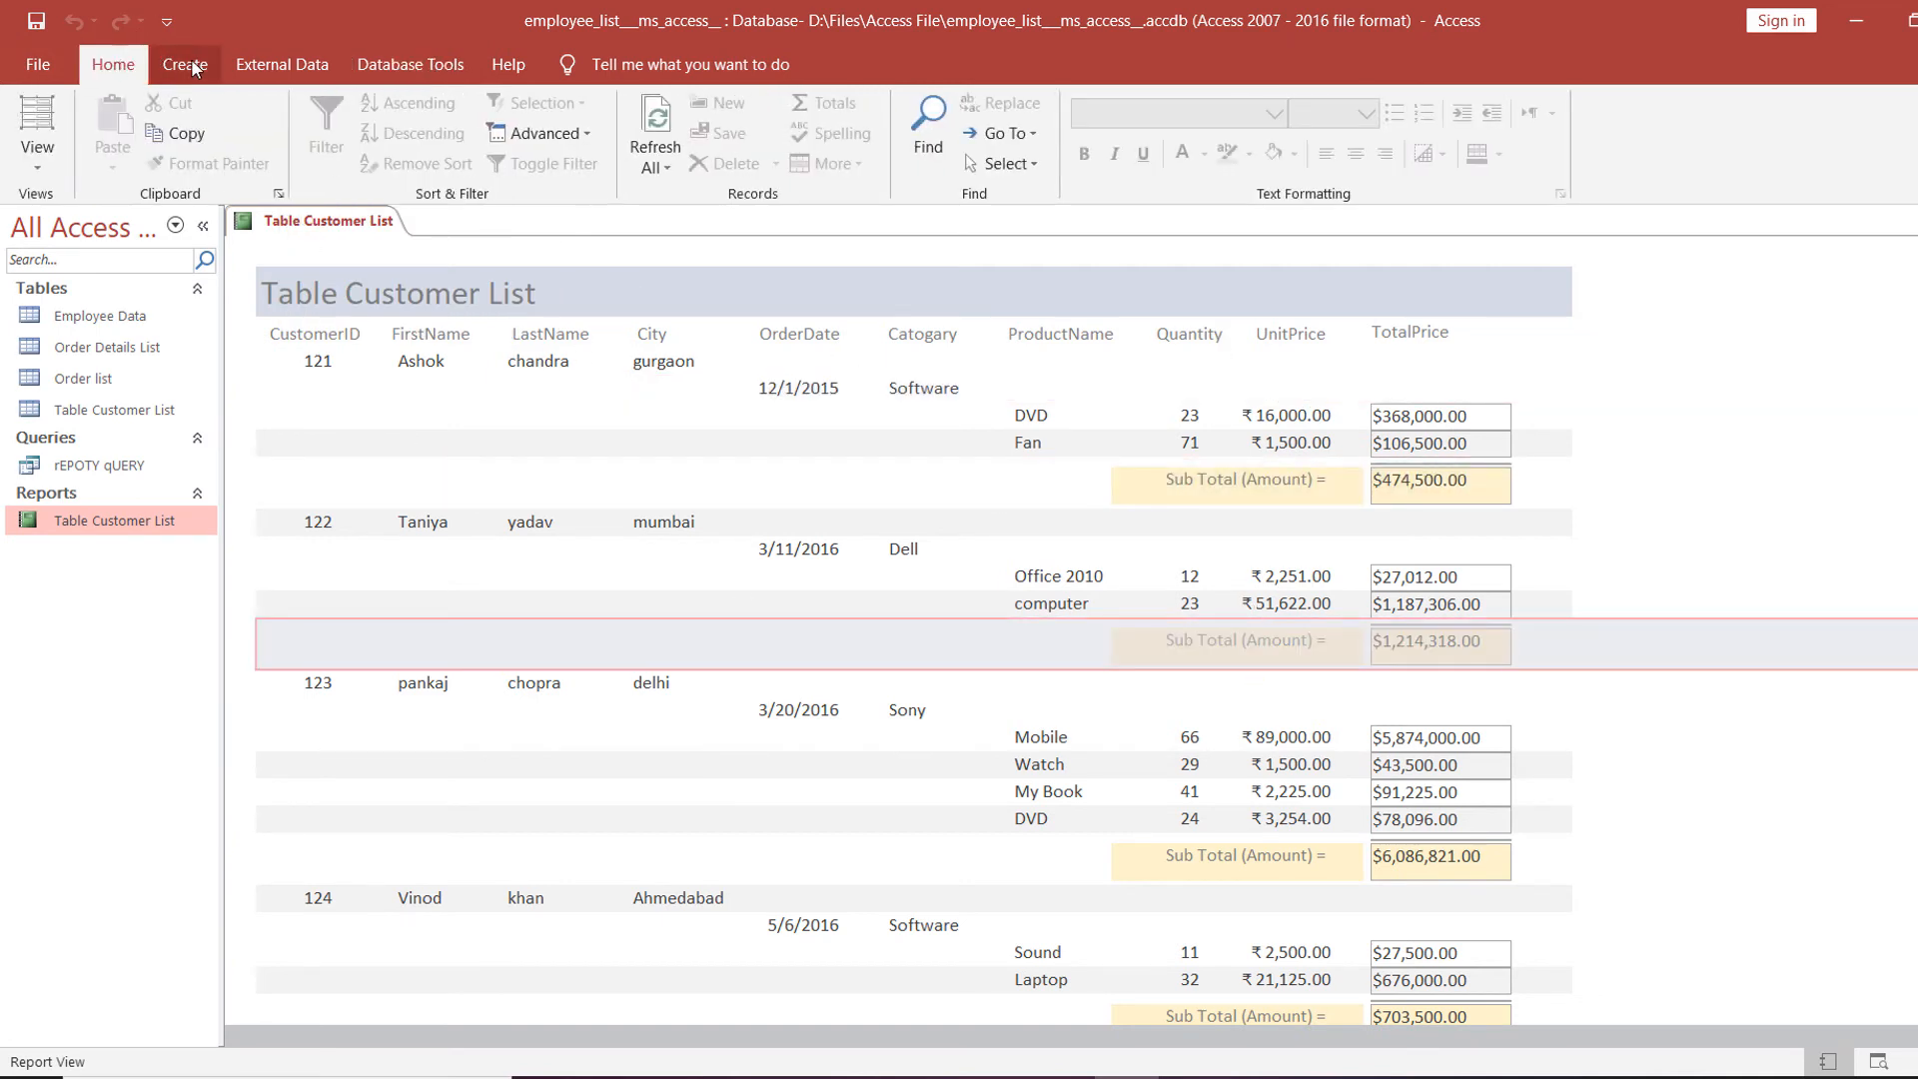
click(1395, 442)
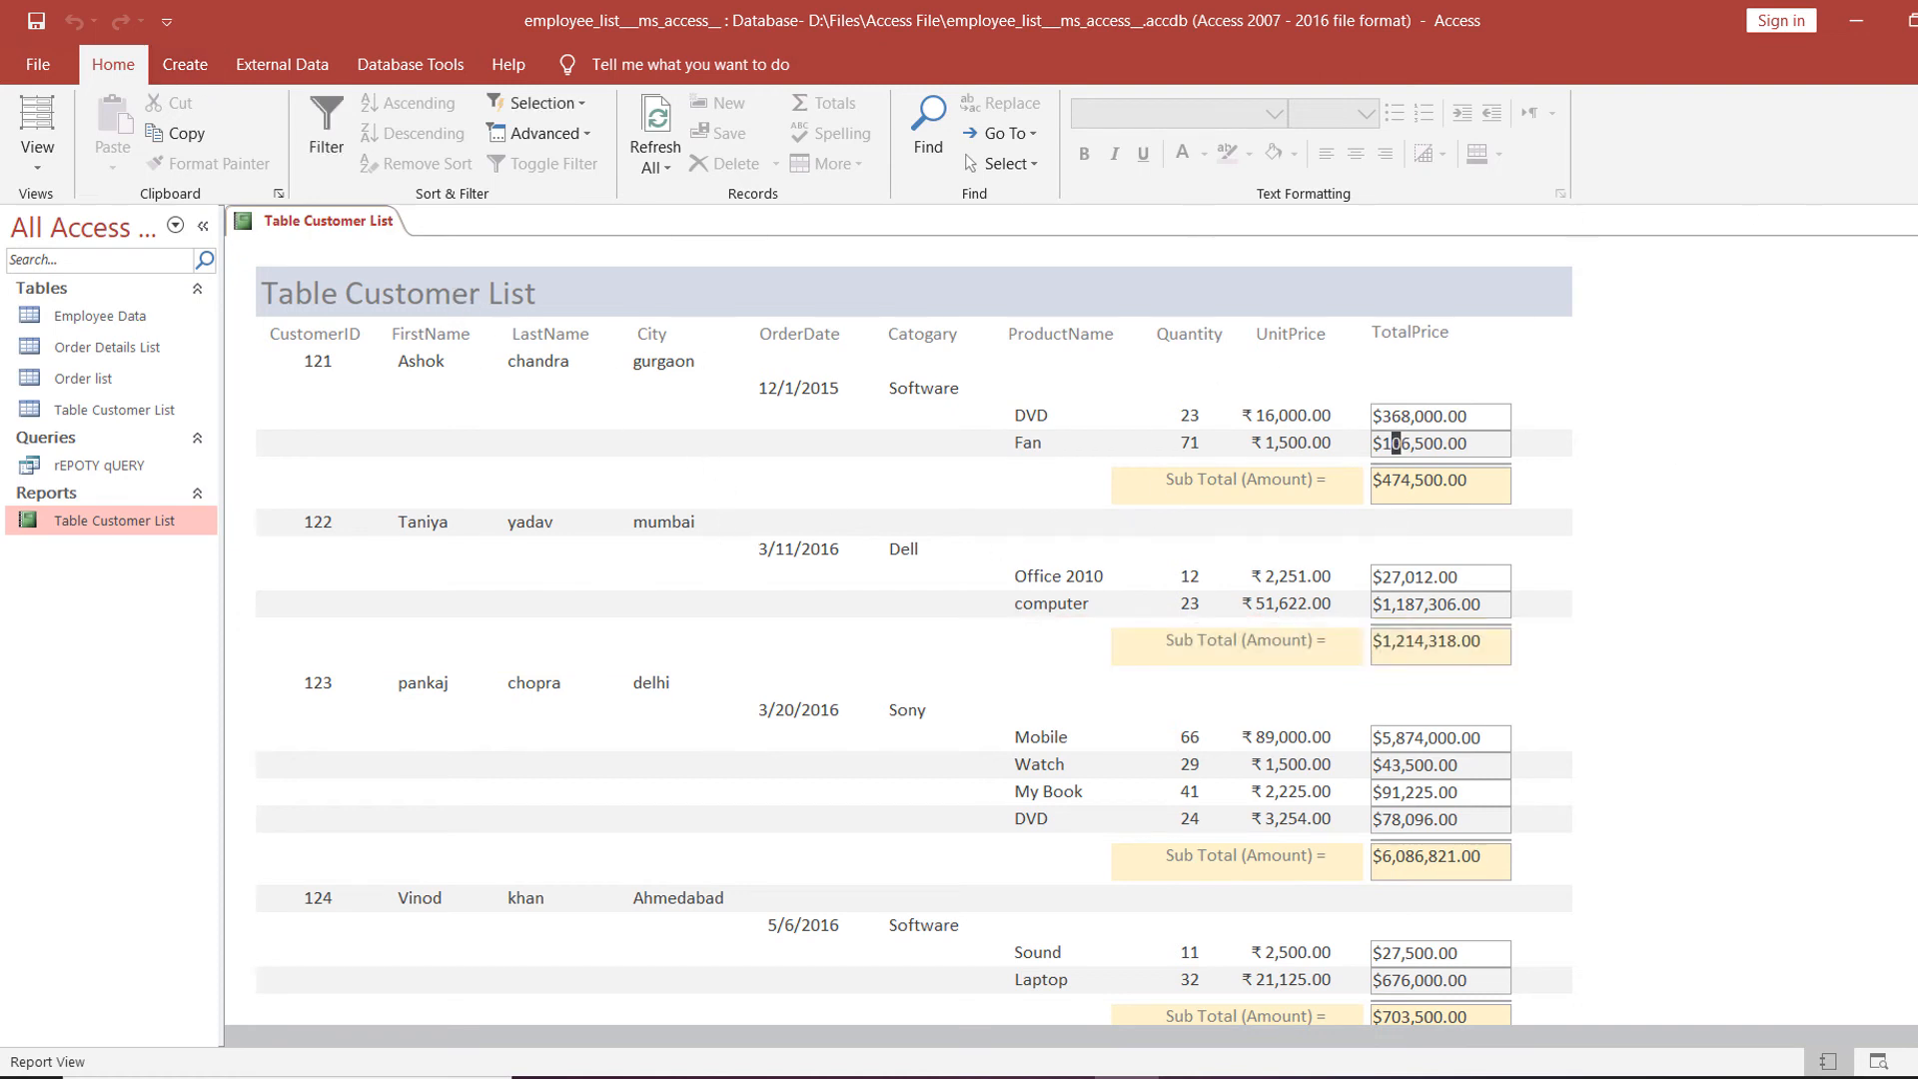
Close and reopen the Table Customer List report, look through its records, and close it again.
key(ctrl+w)
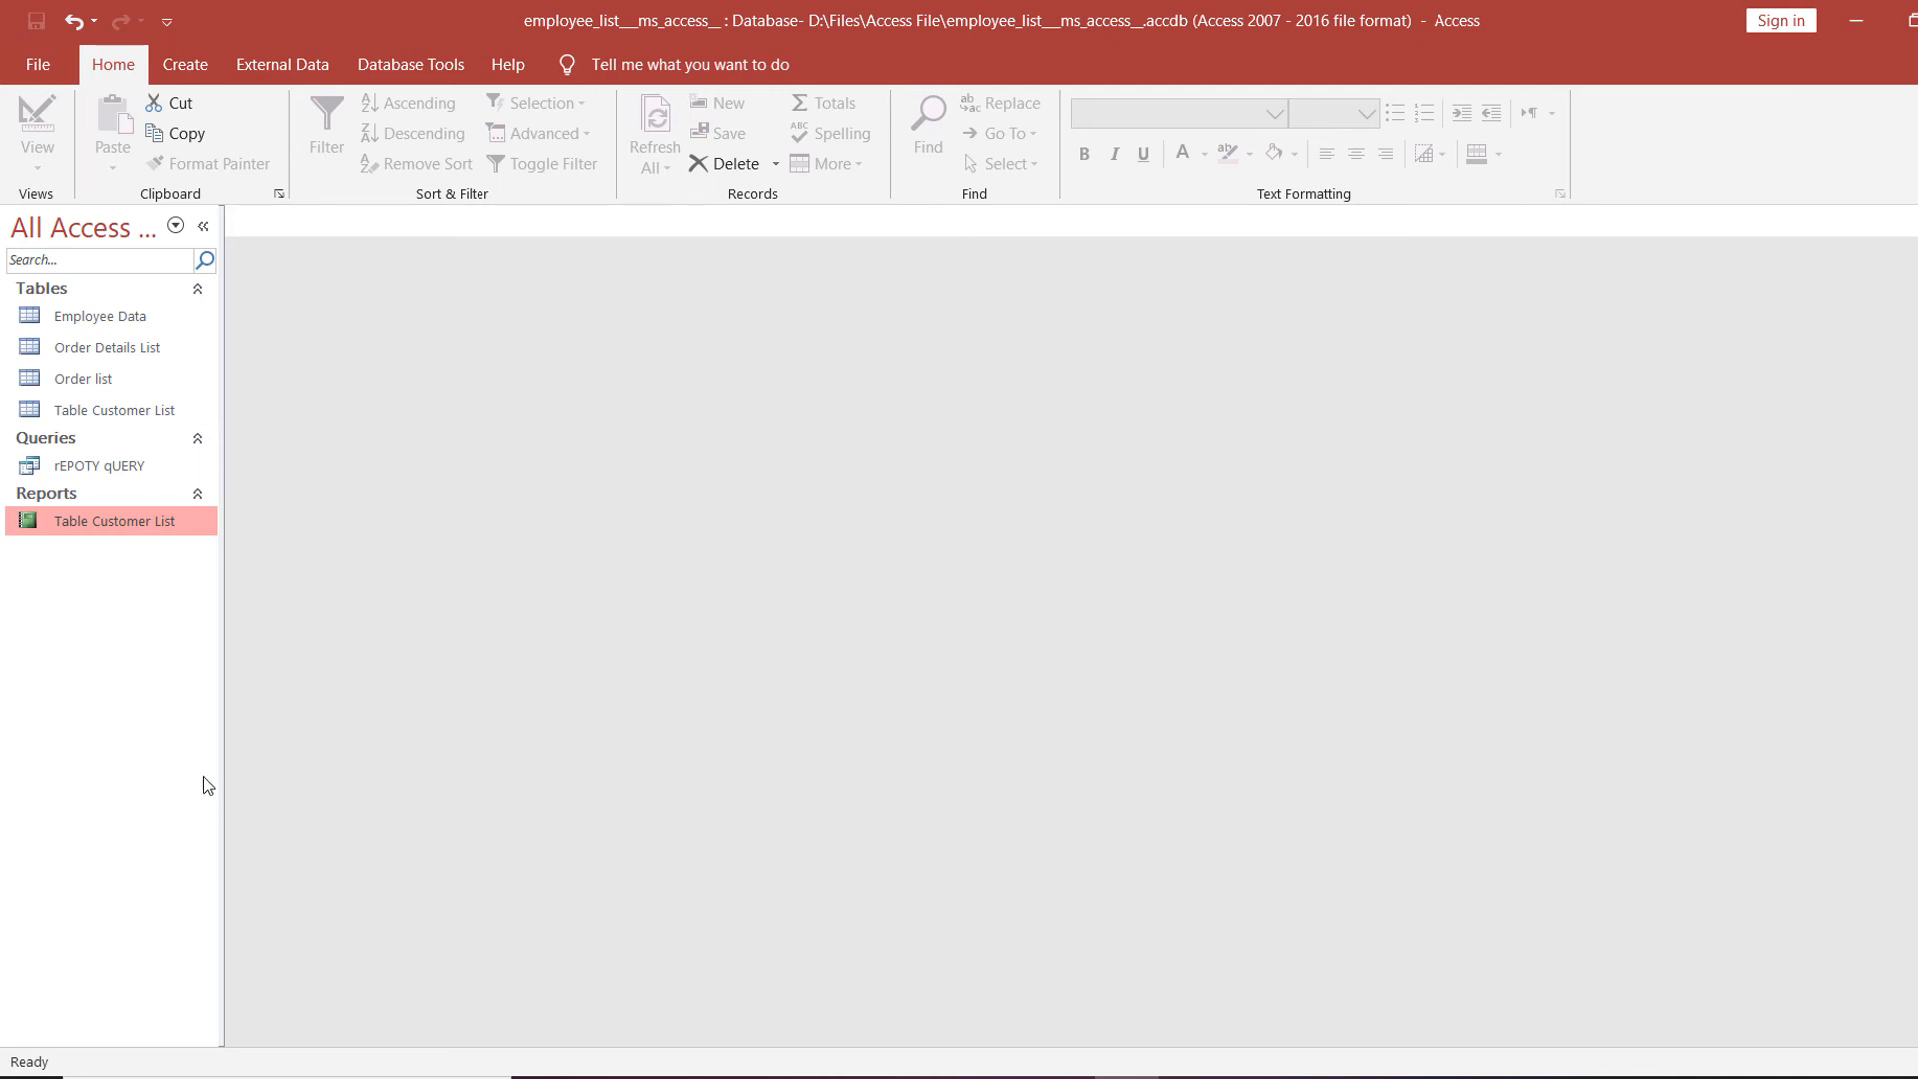
right_click(137, 524)
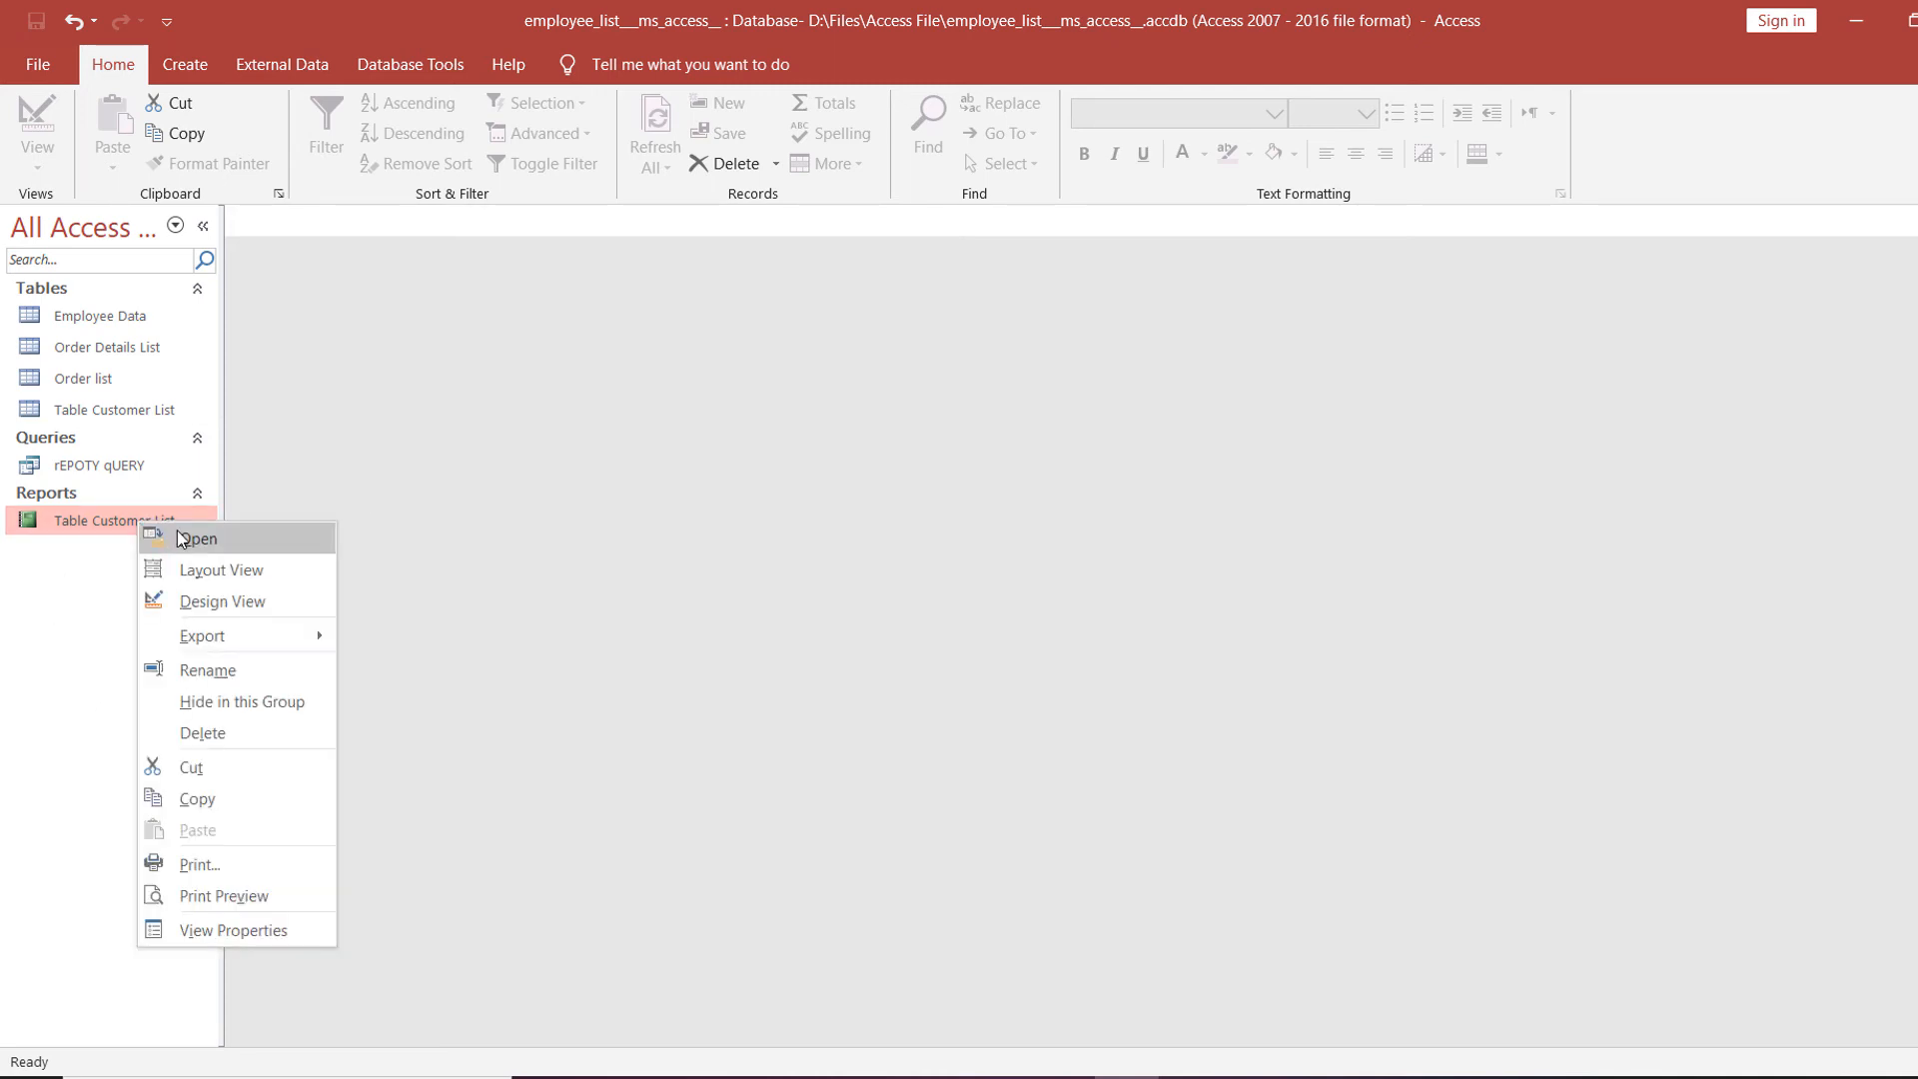
click(184, 539)
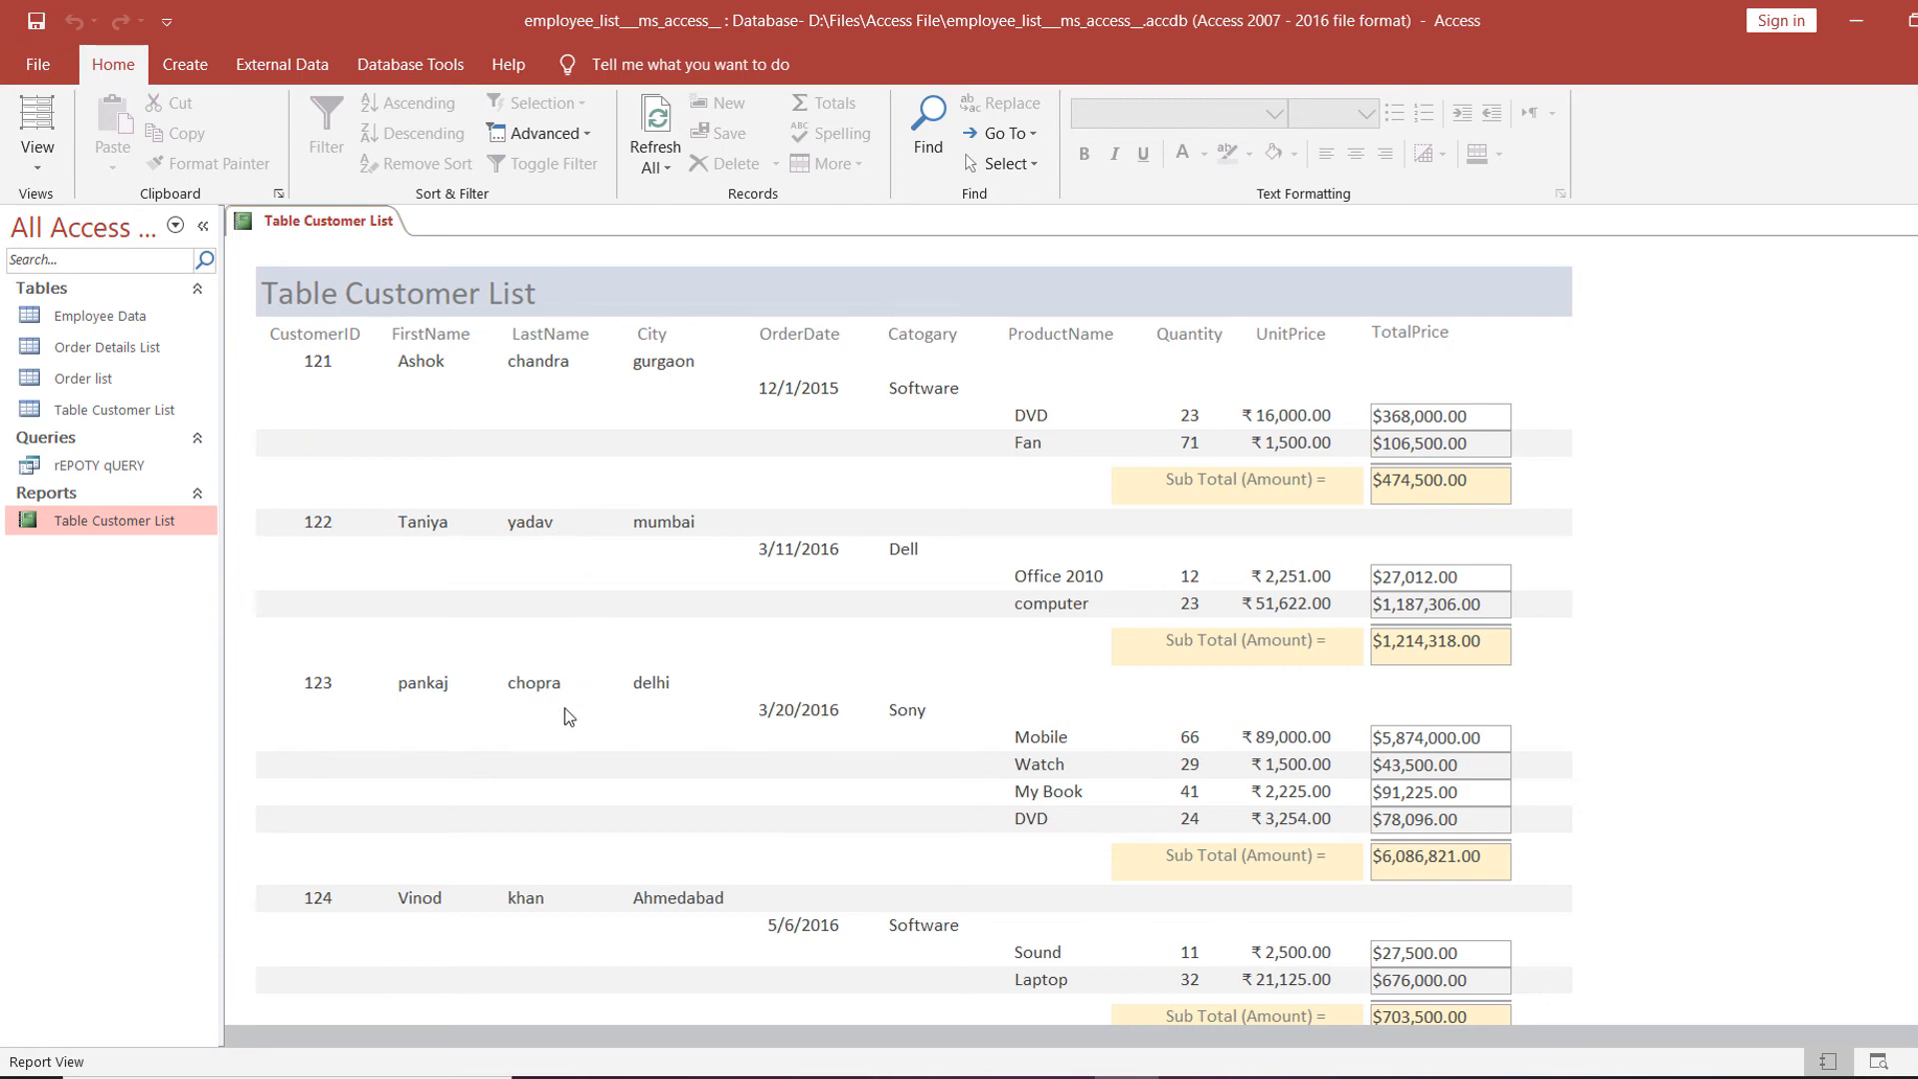
scroll(565, 716, down, 5)
scroll(999, 676, up, 5)
key(ctrl+w)
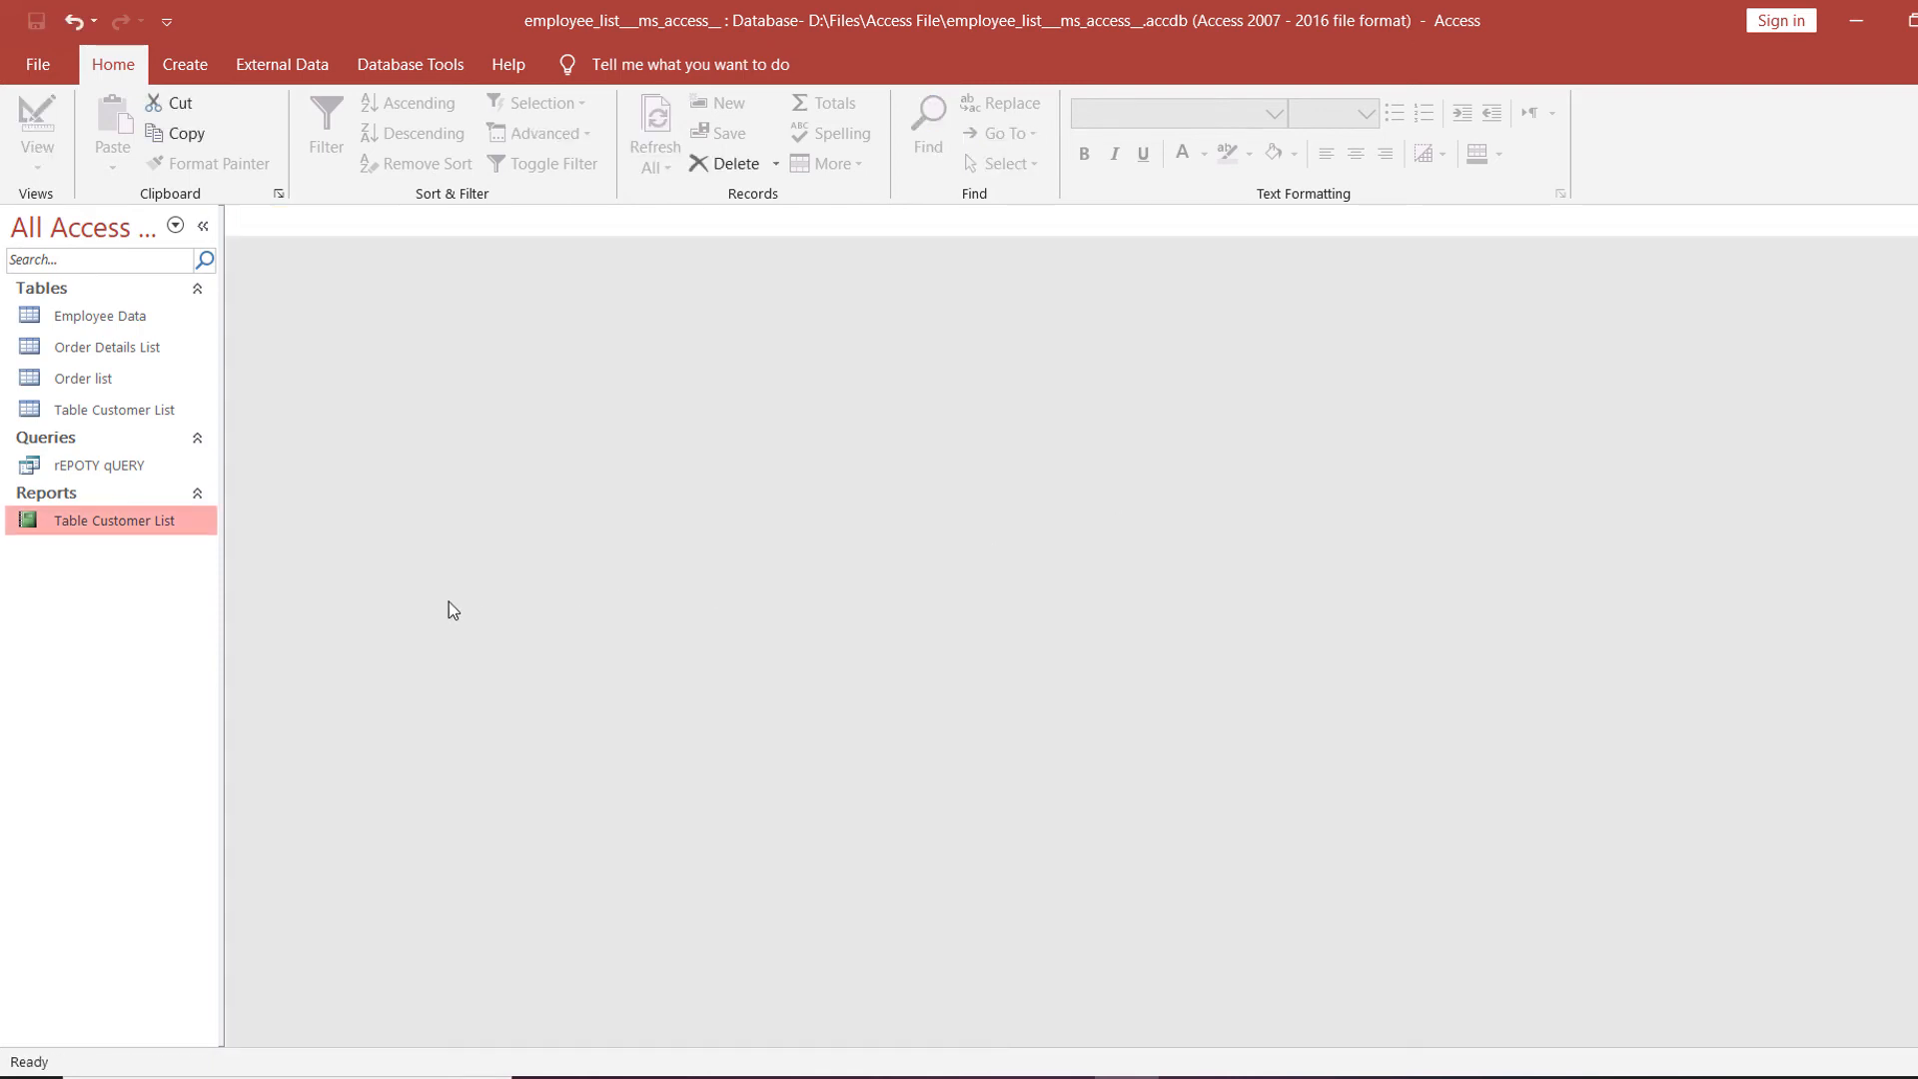
right_click(97, 526)
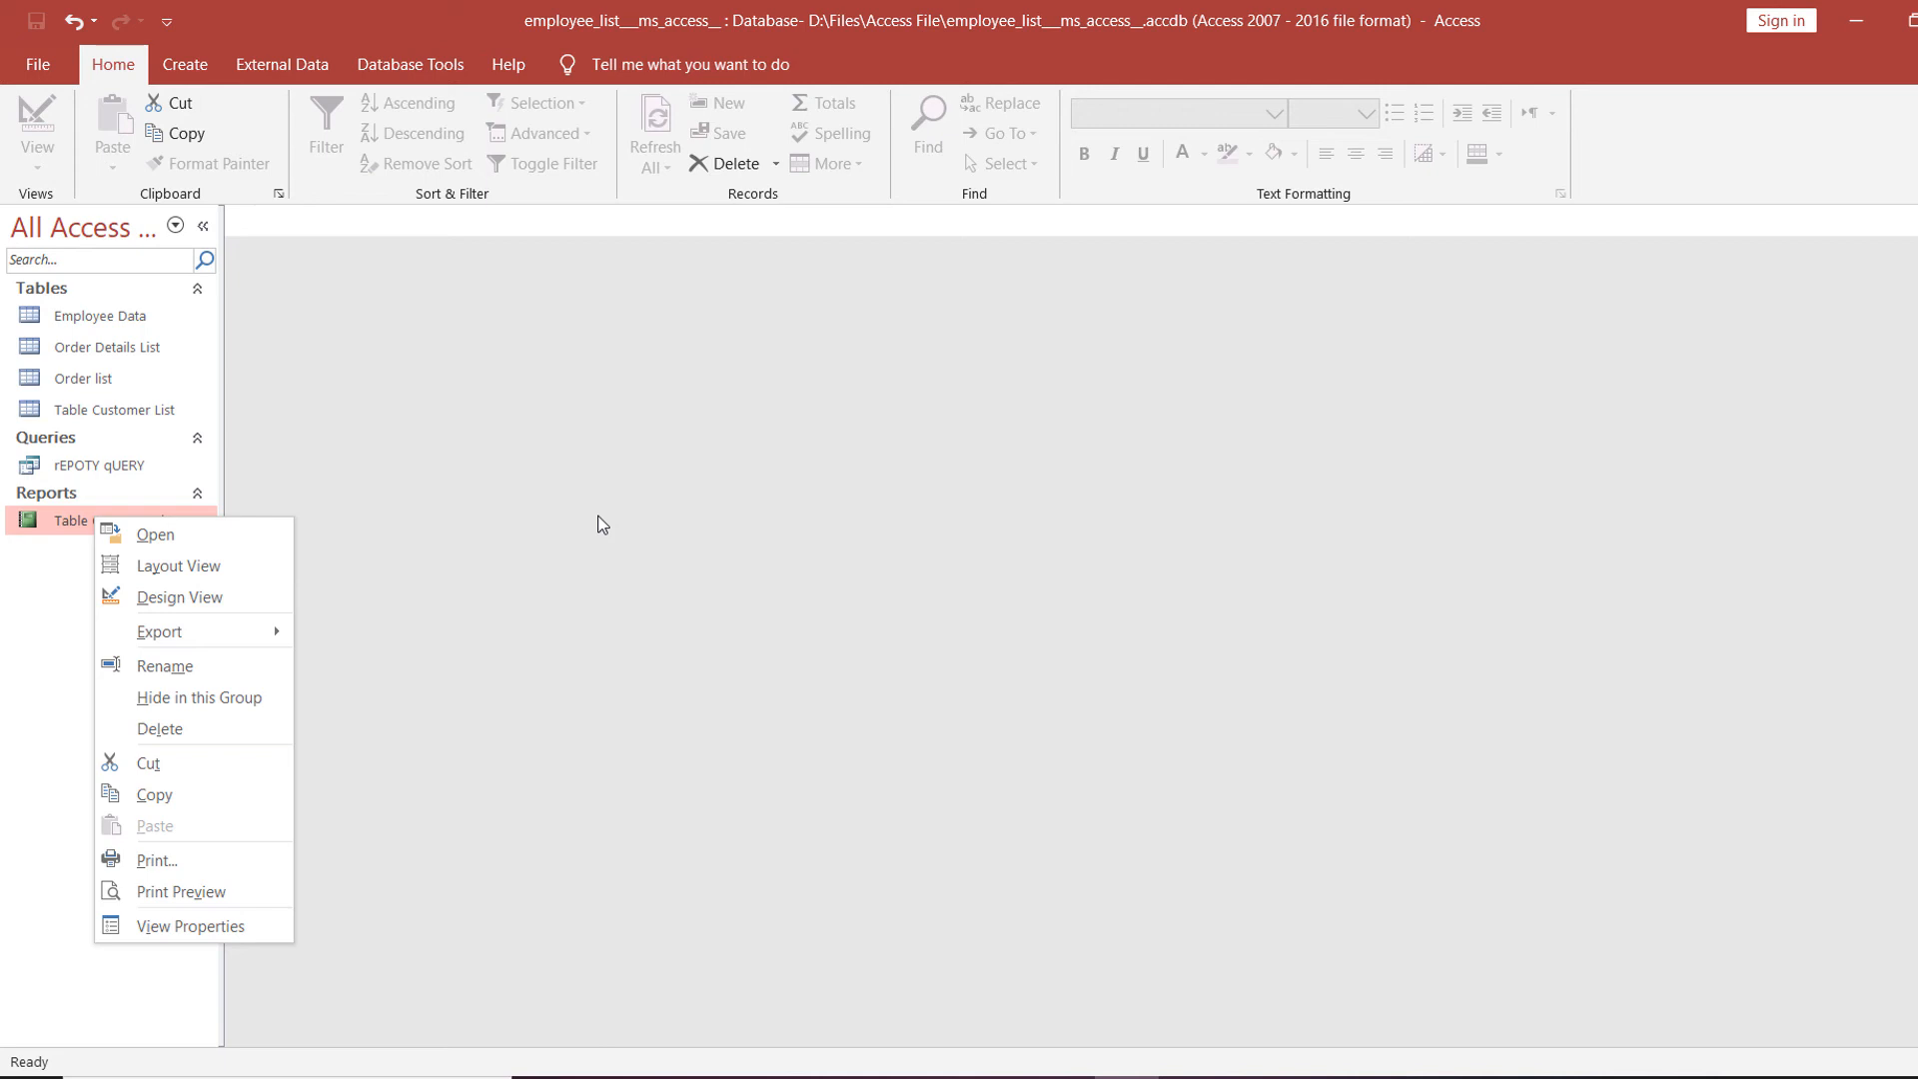
click(561, 528)
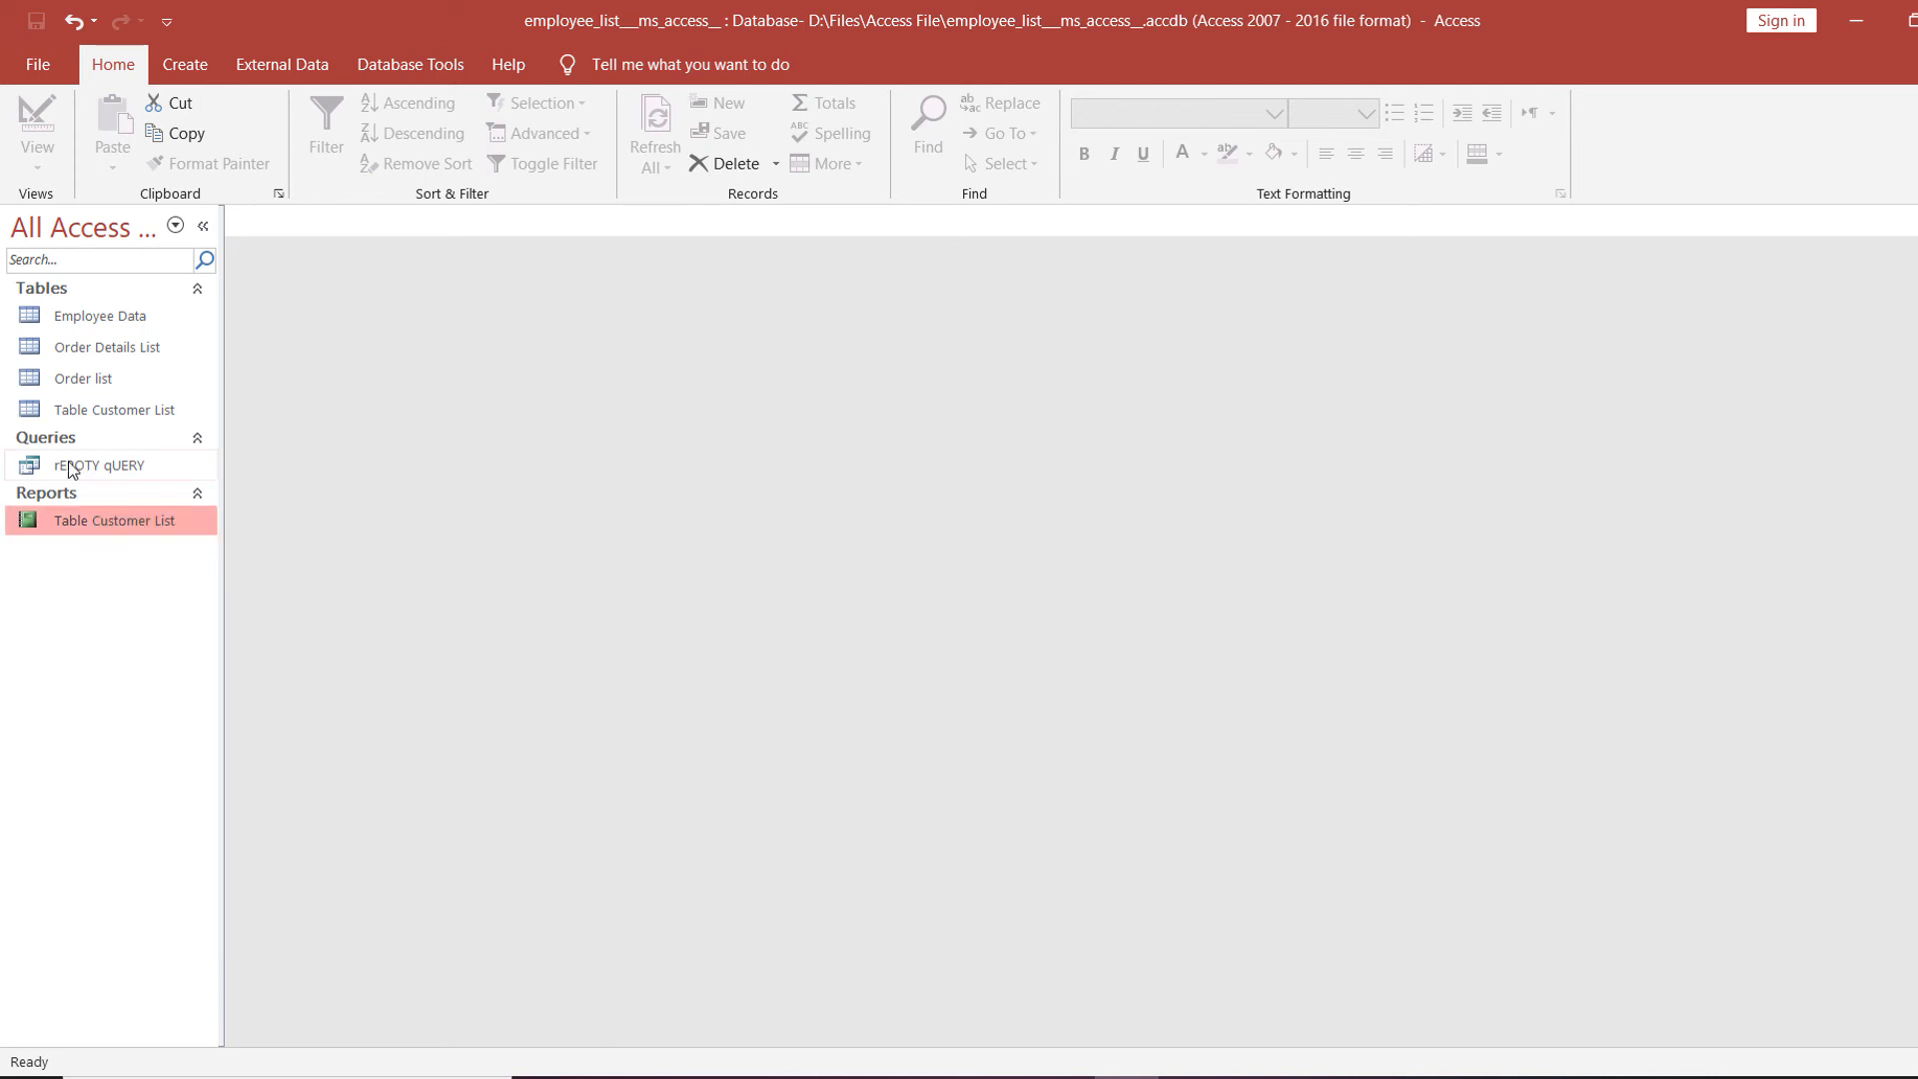
right_click(66, 462)
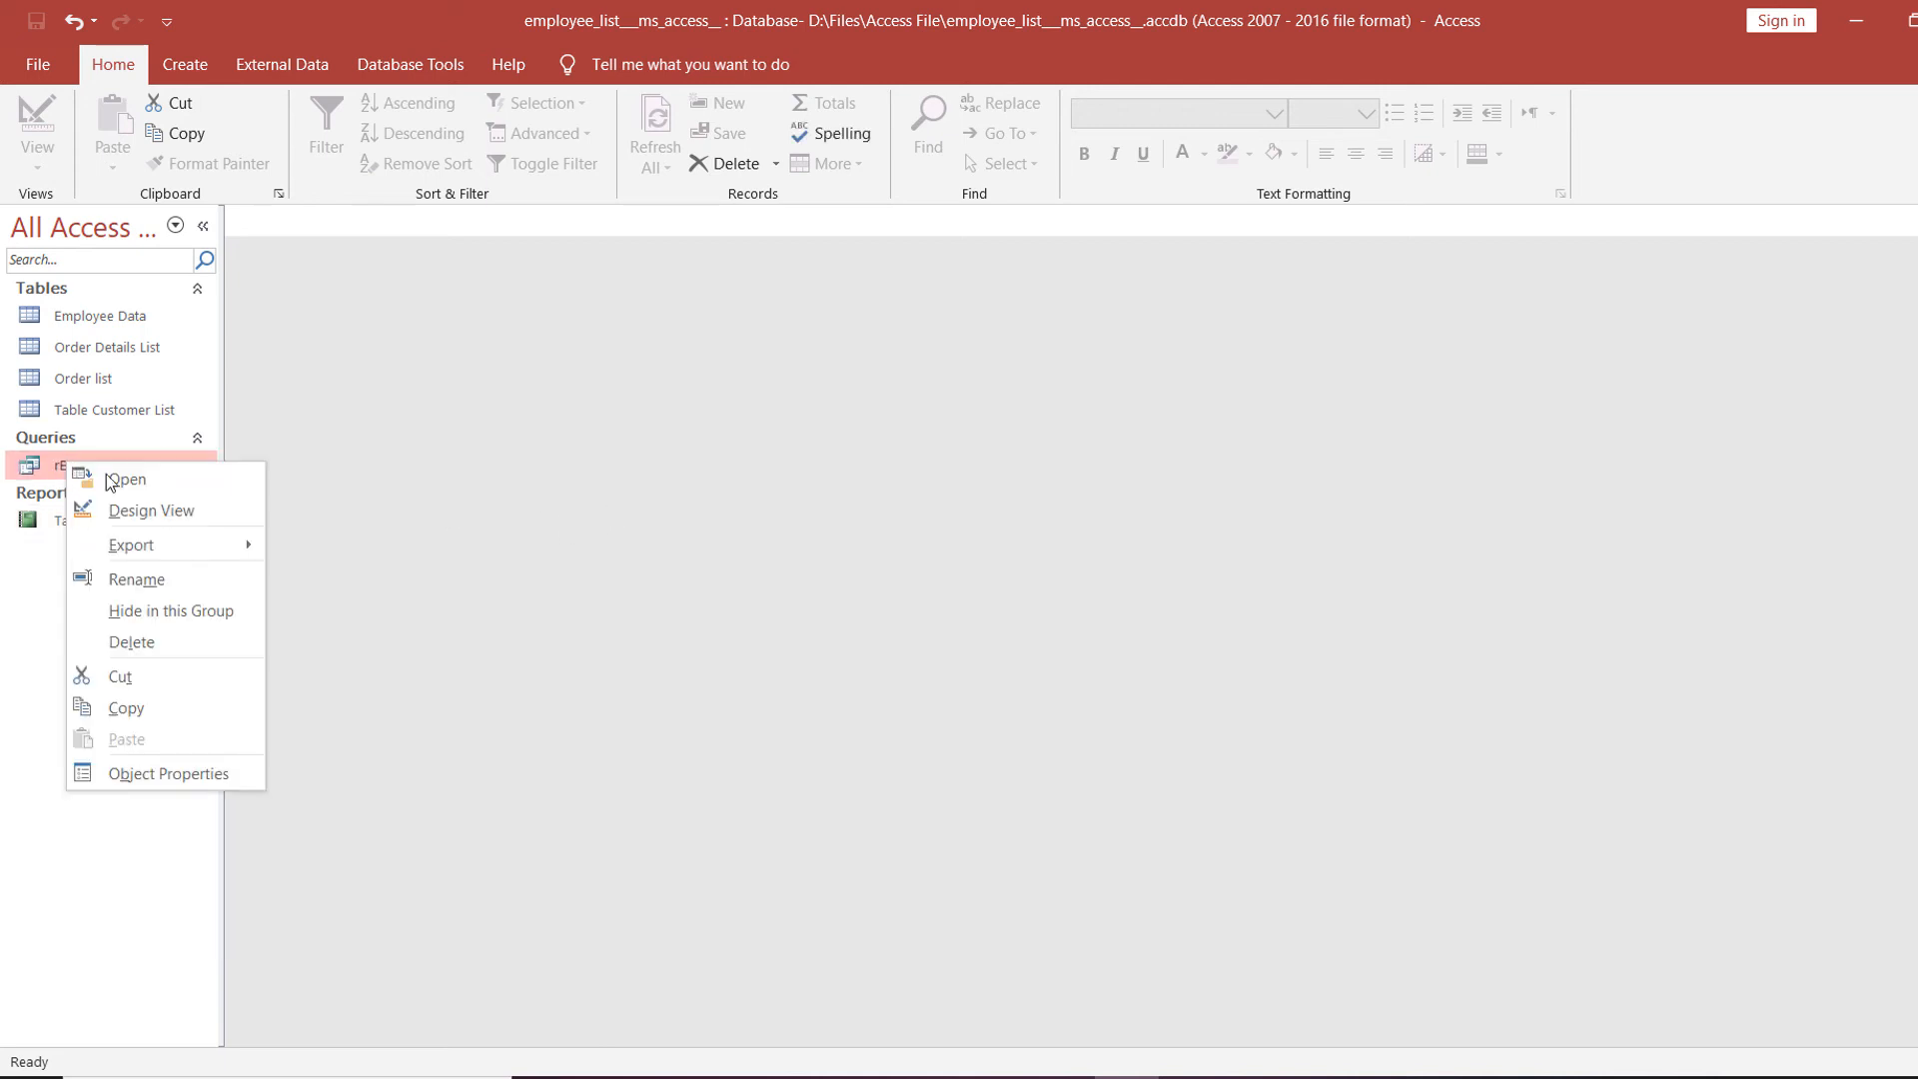
click(38, 476)
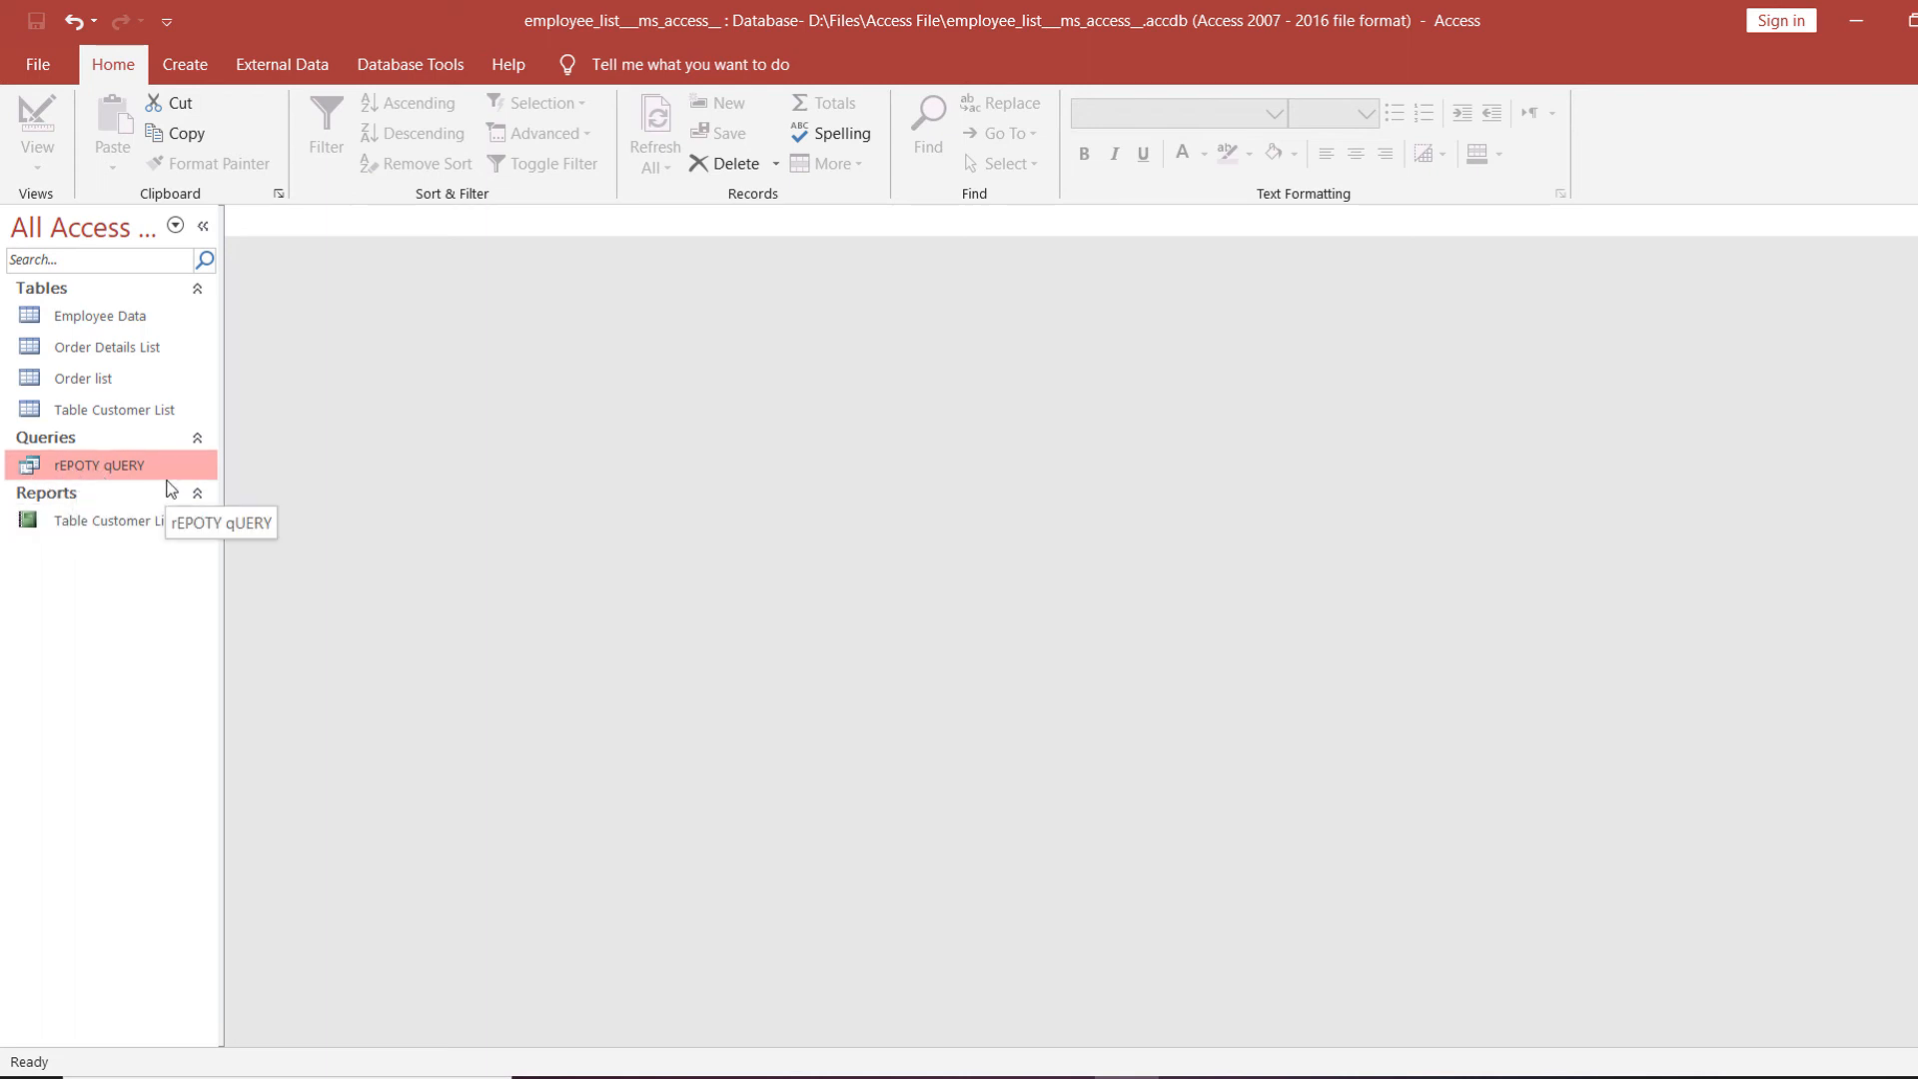
click(52, 520)
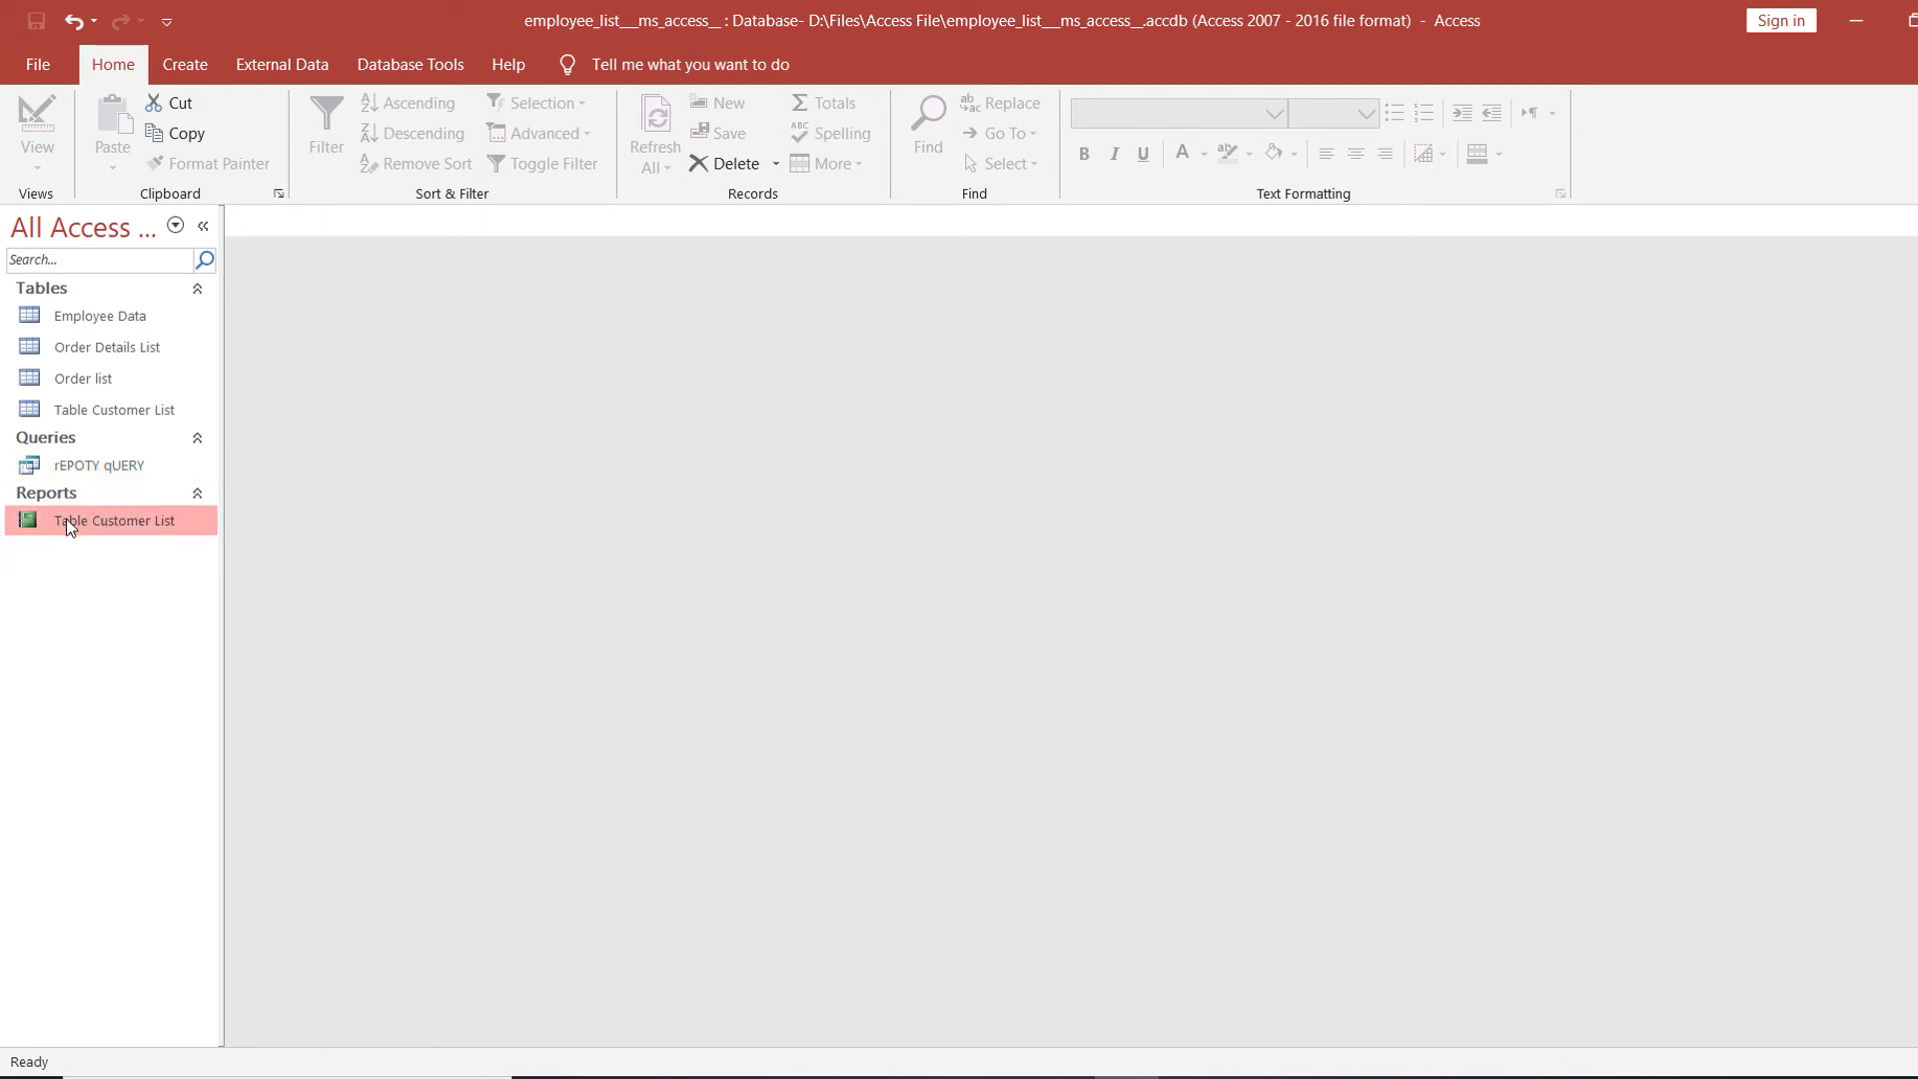
click(86, 470)
click(75, 521)
Open the rEPOTY qUERY query in Design View and set the CustomerID criterion to the parameter prompt [Enter a Customer ID].
right_click(119, 476)
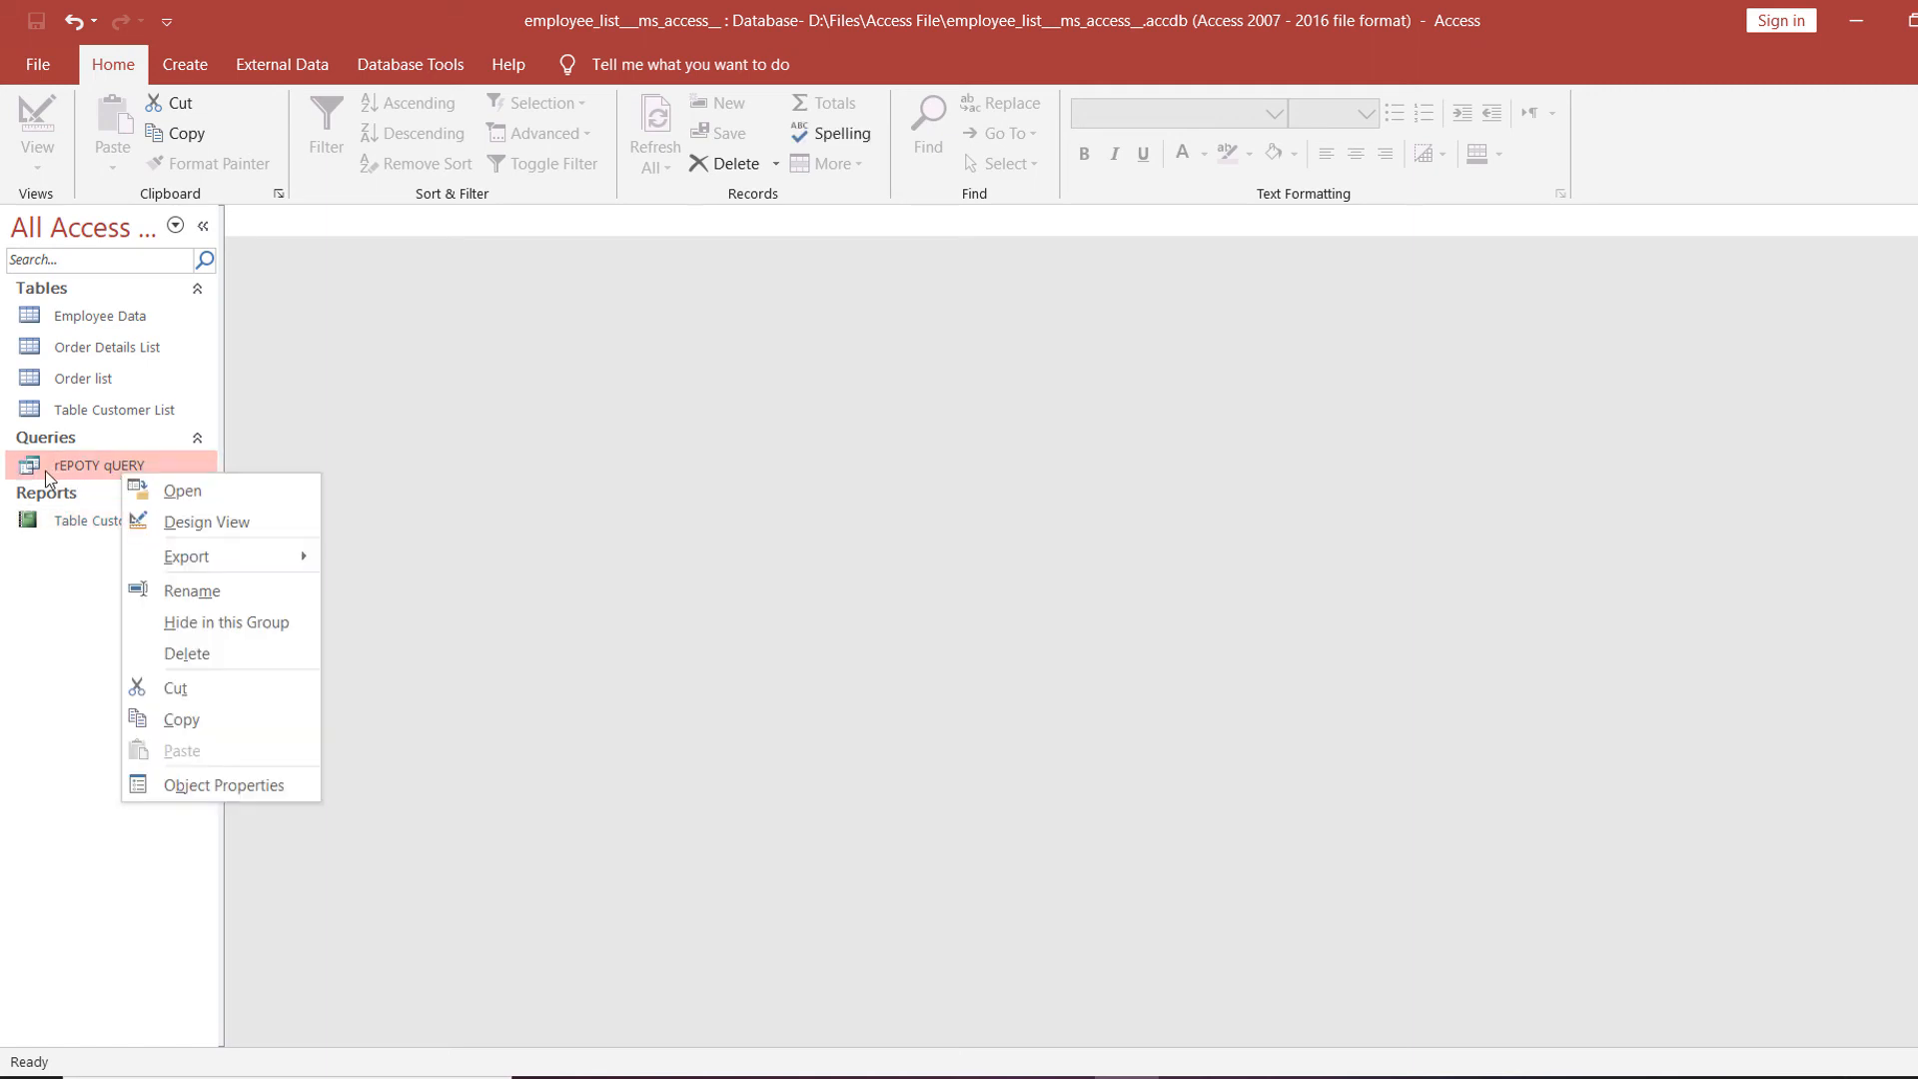
click(194, 527)
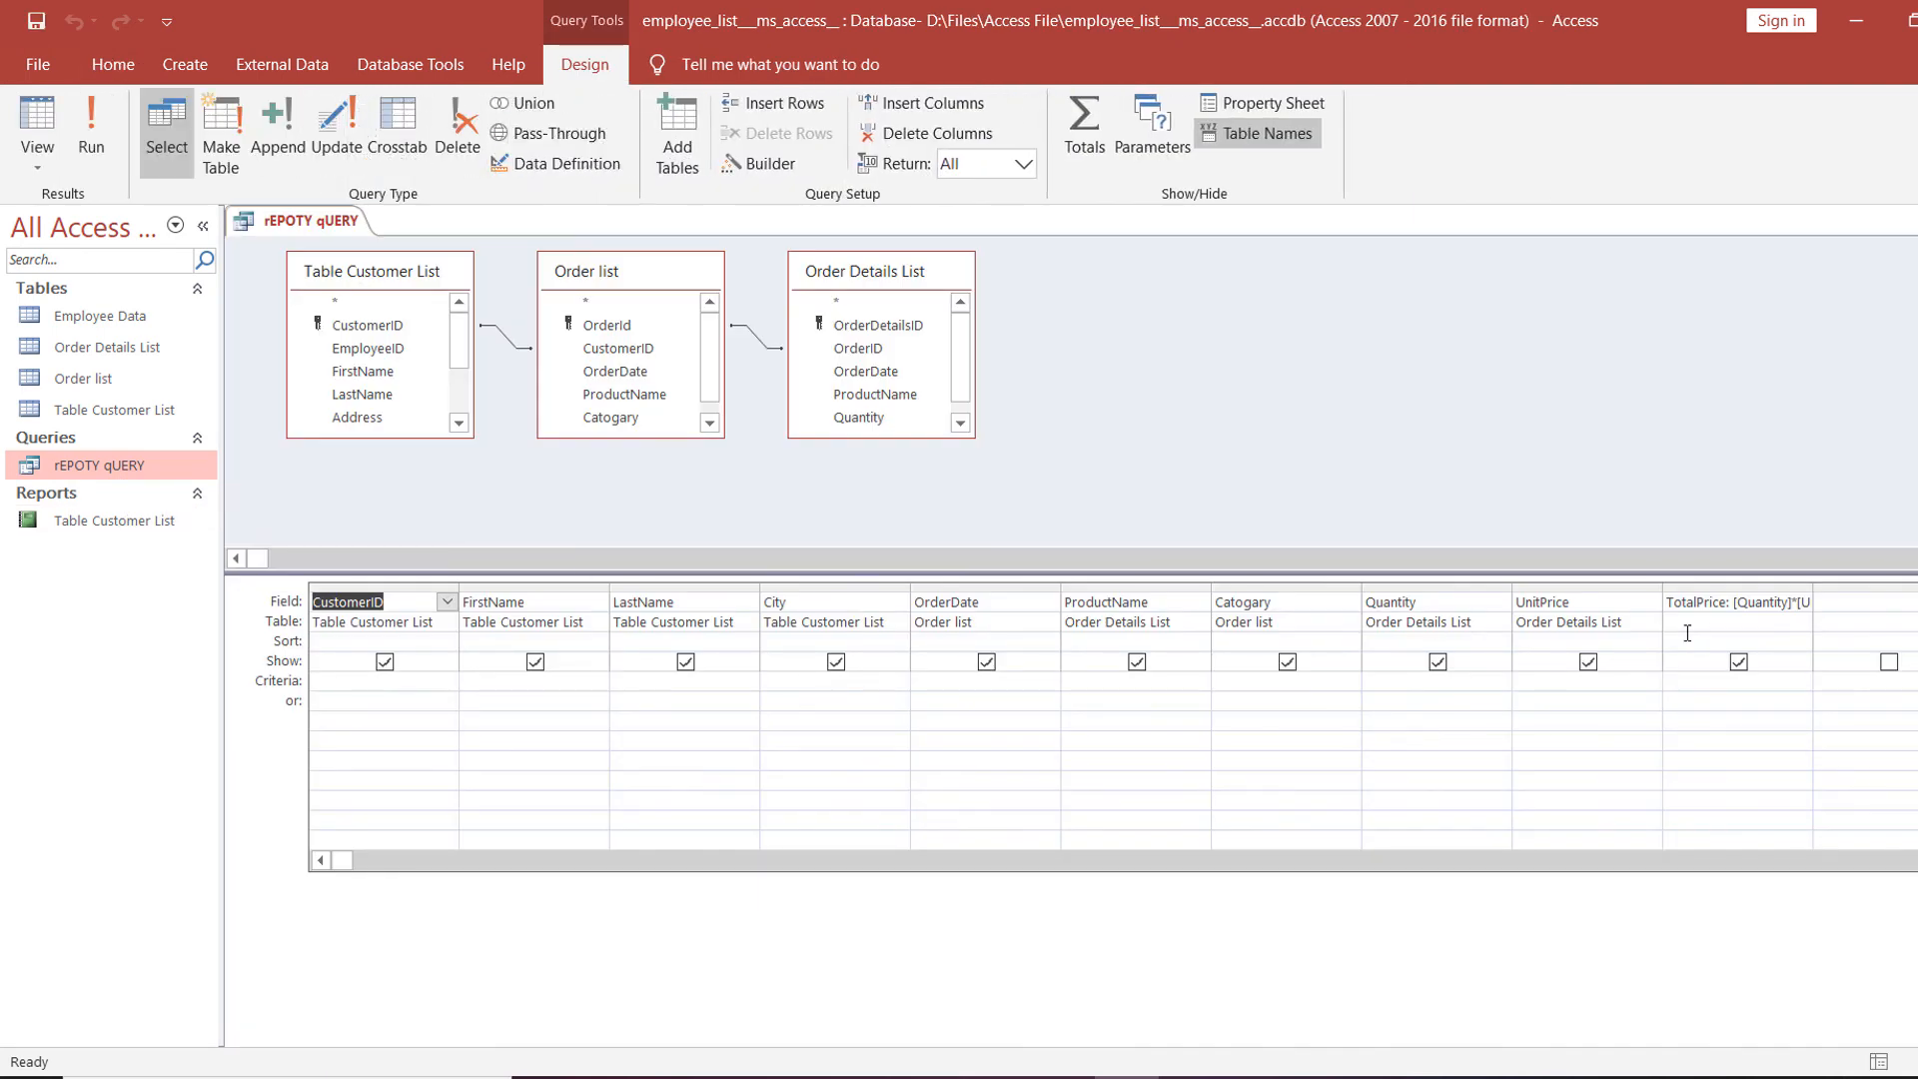
click(334, 685)
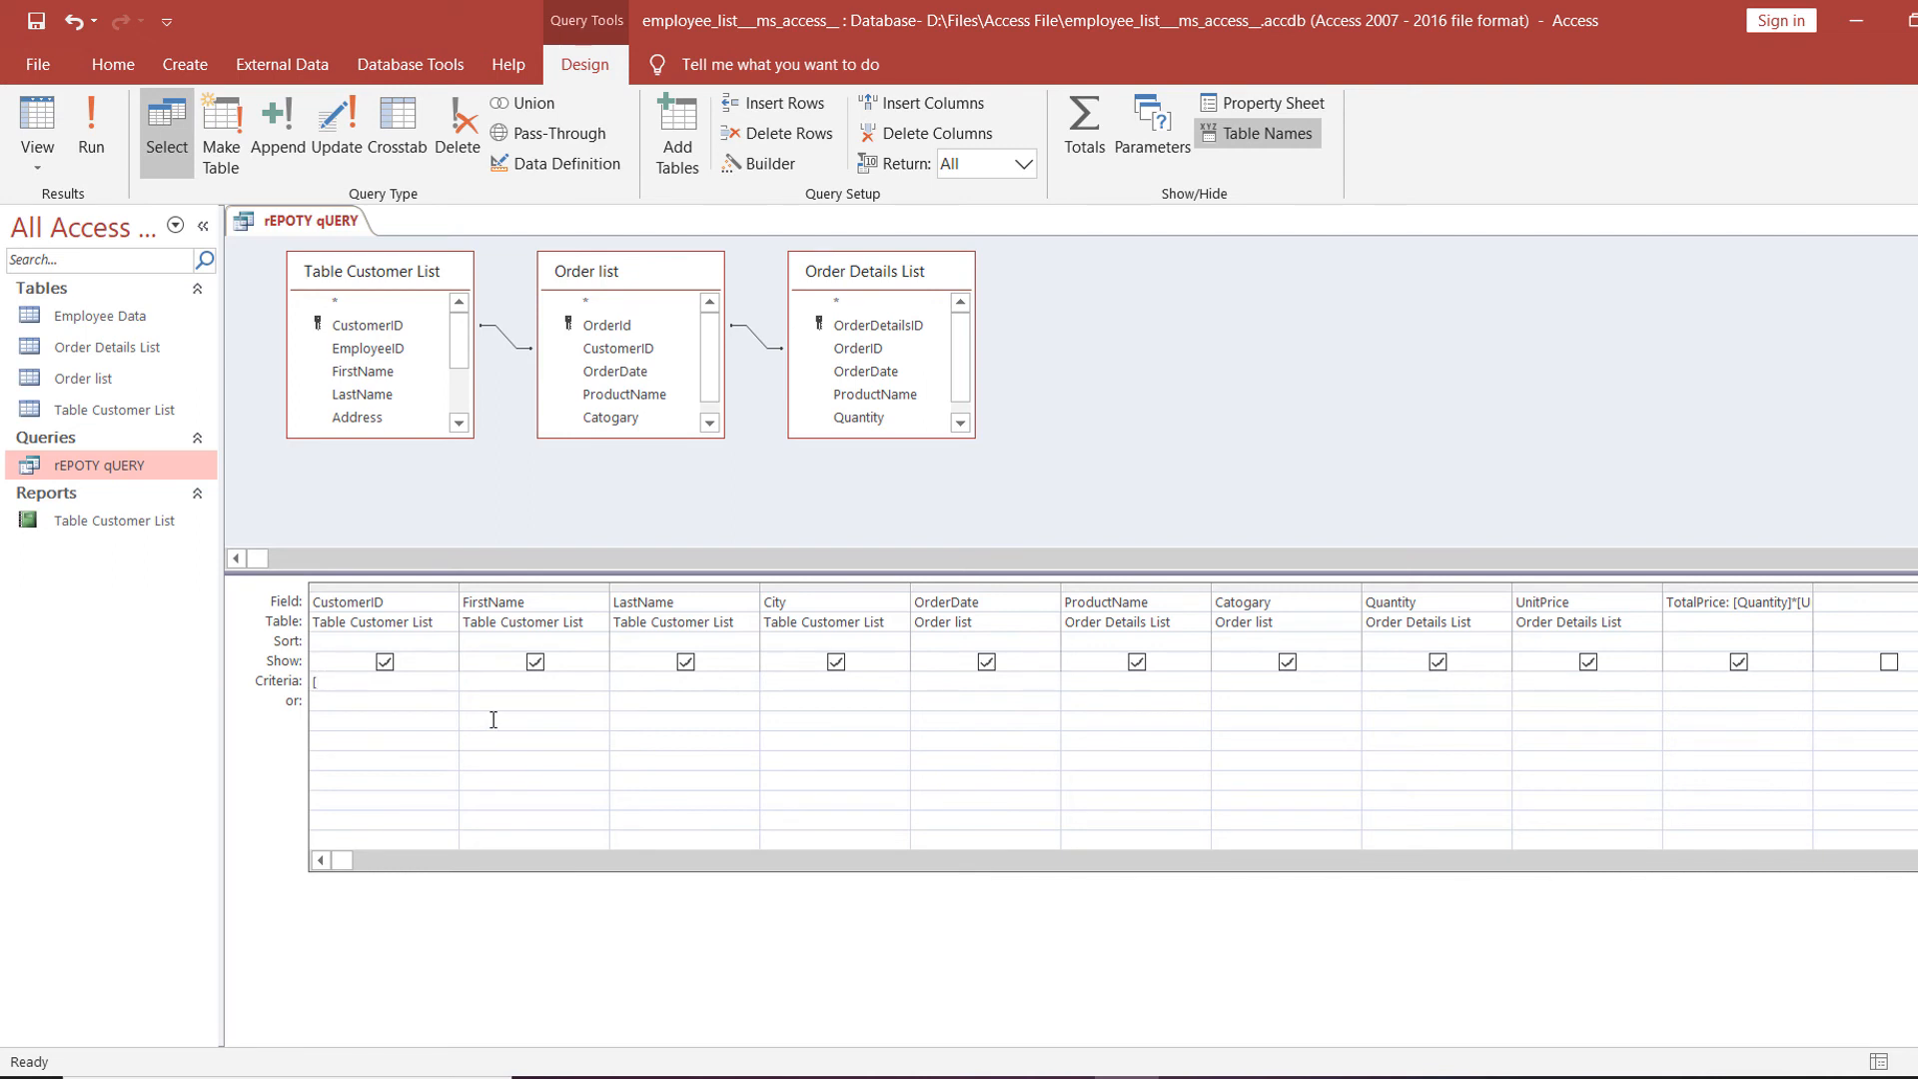
text(Enter a Cust)
text(omer ID])
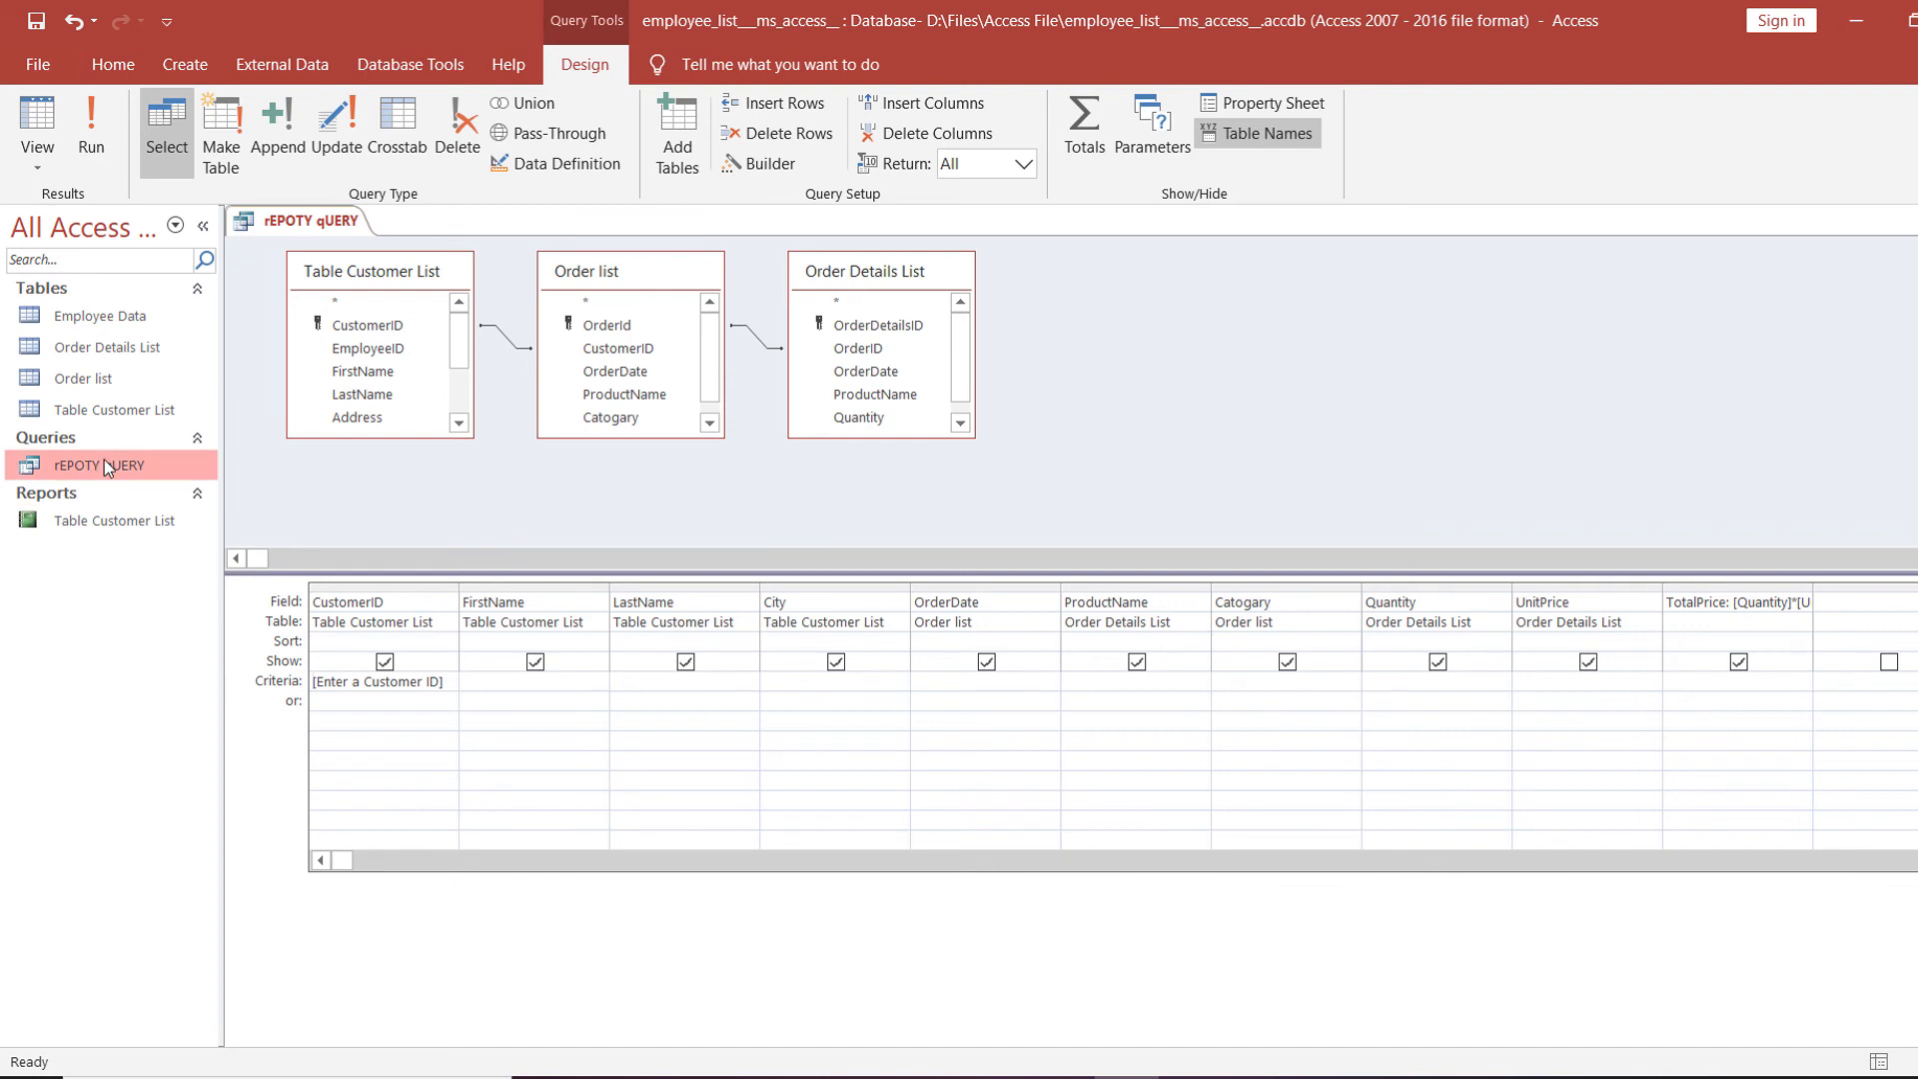
click(127, 523)
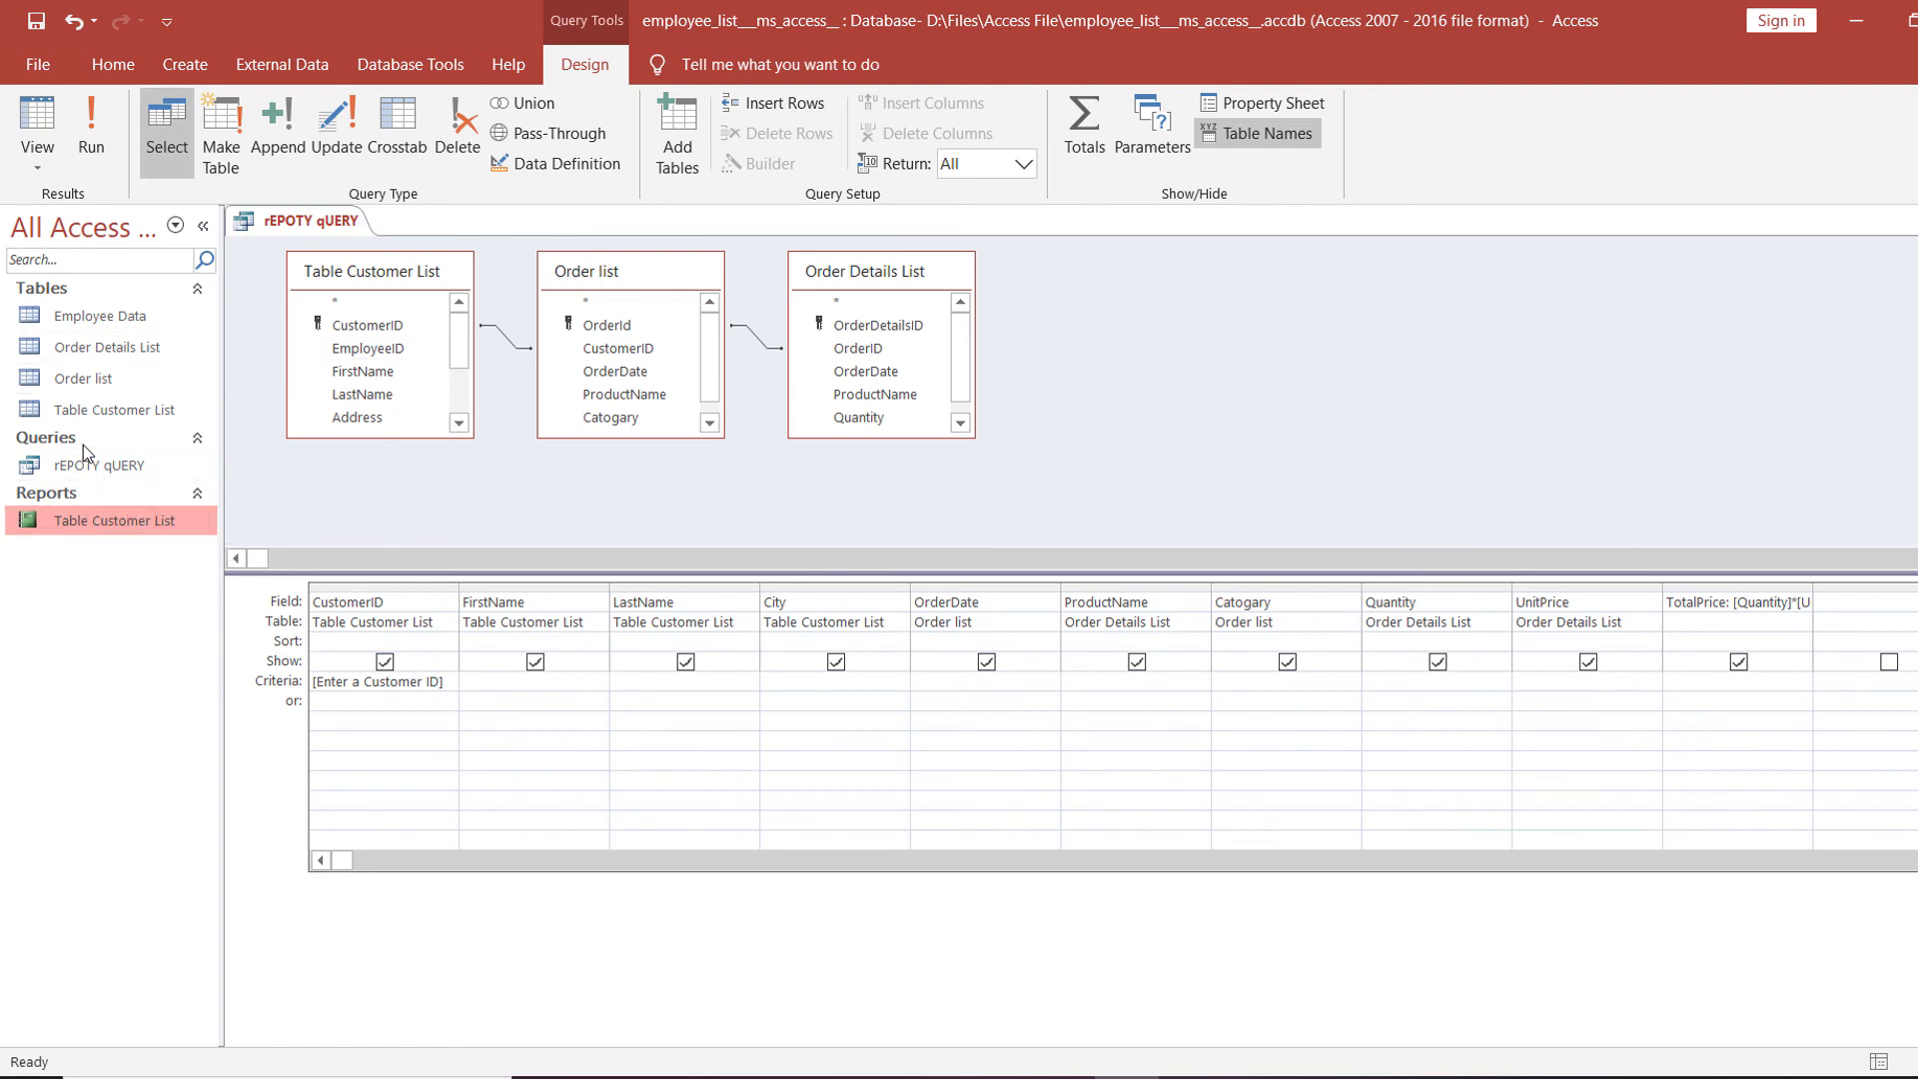
click(143, 474)
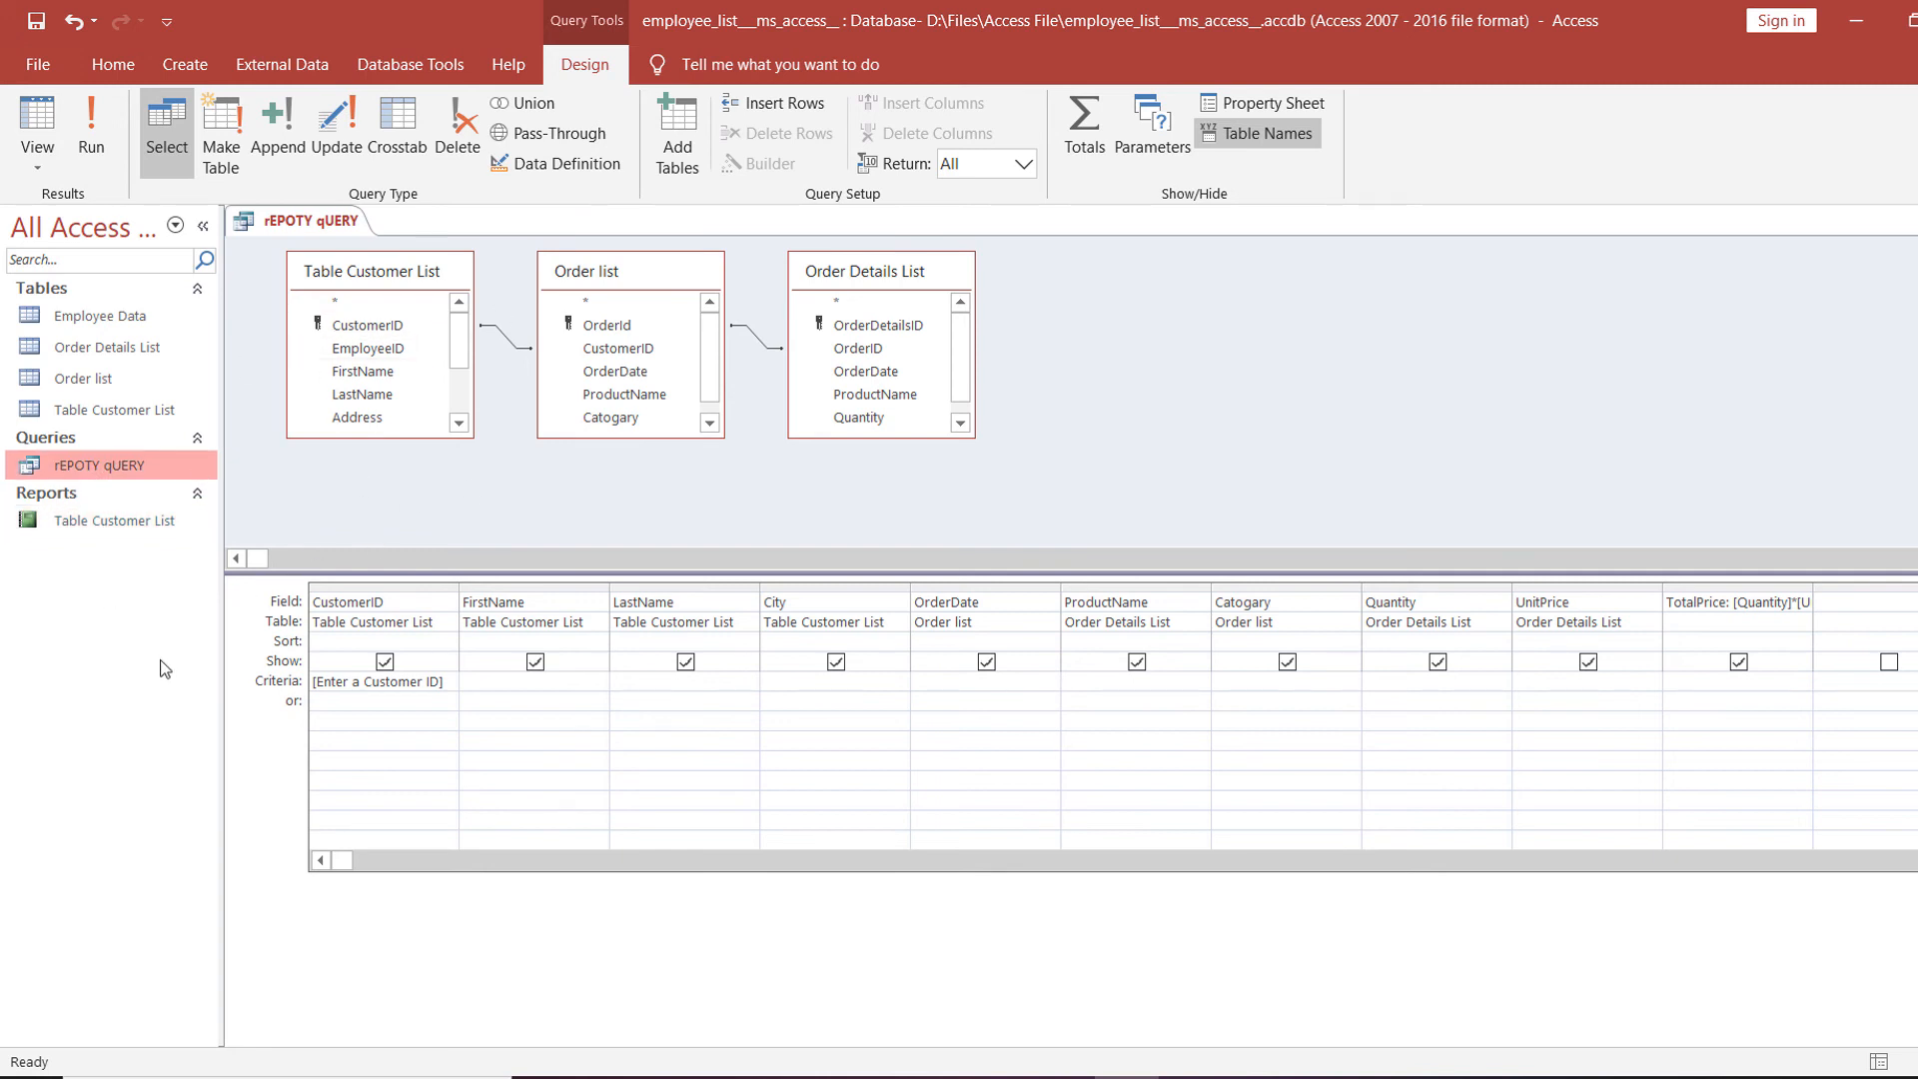
click(102, 528)
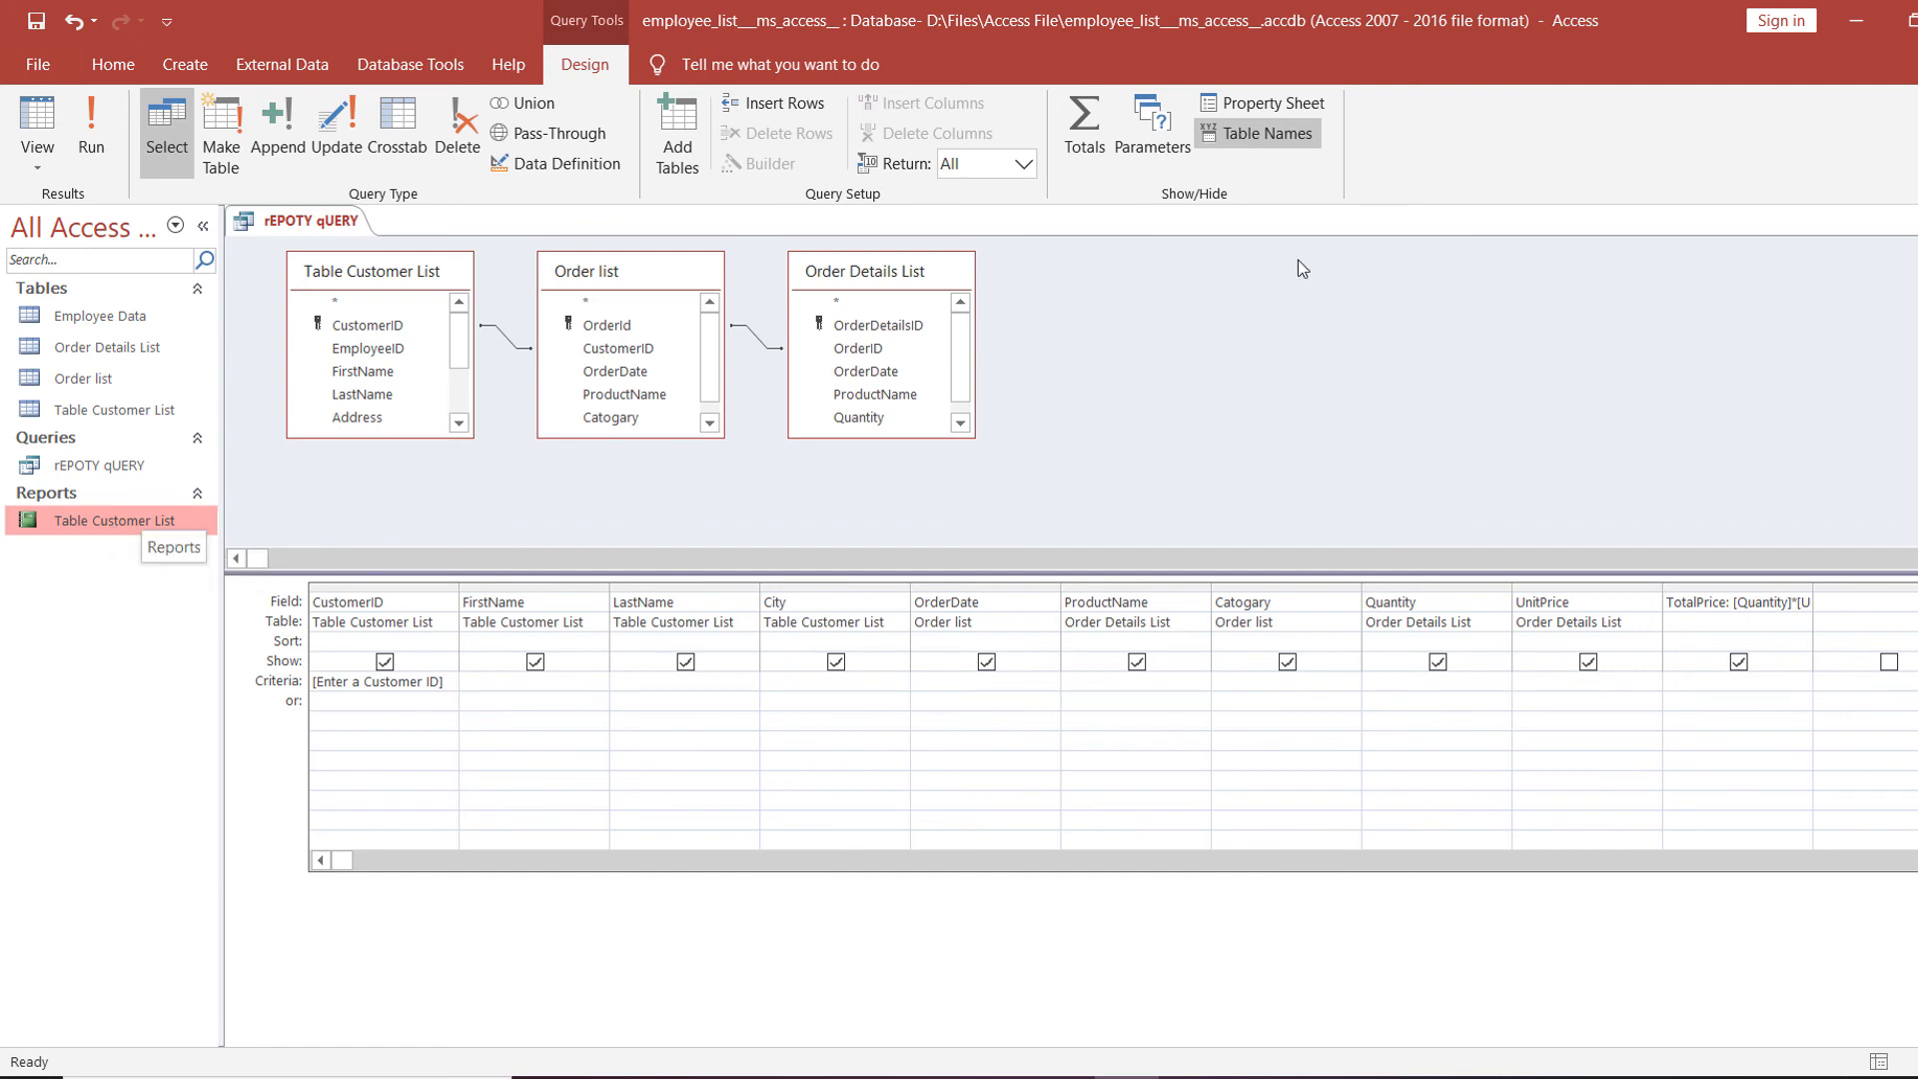
Close the query with its changes saved and open the Table Customer List report for the first customer's ID.
click(1915, 220)
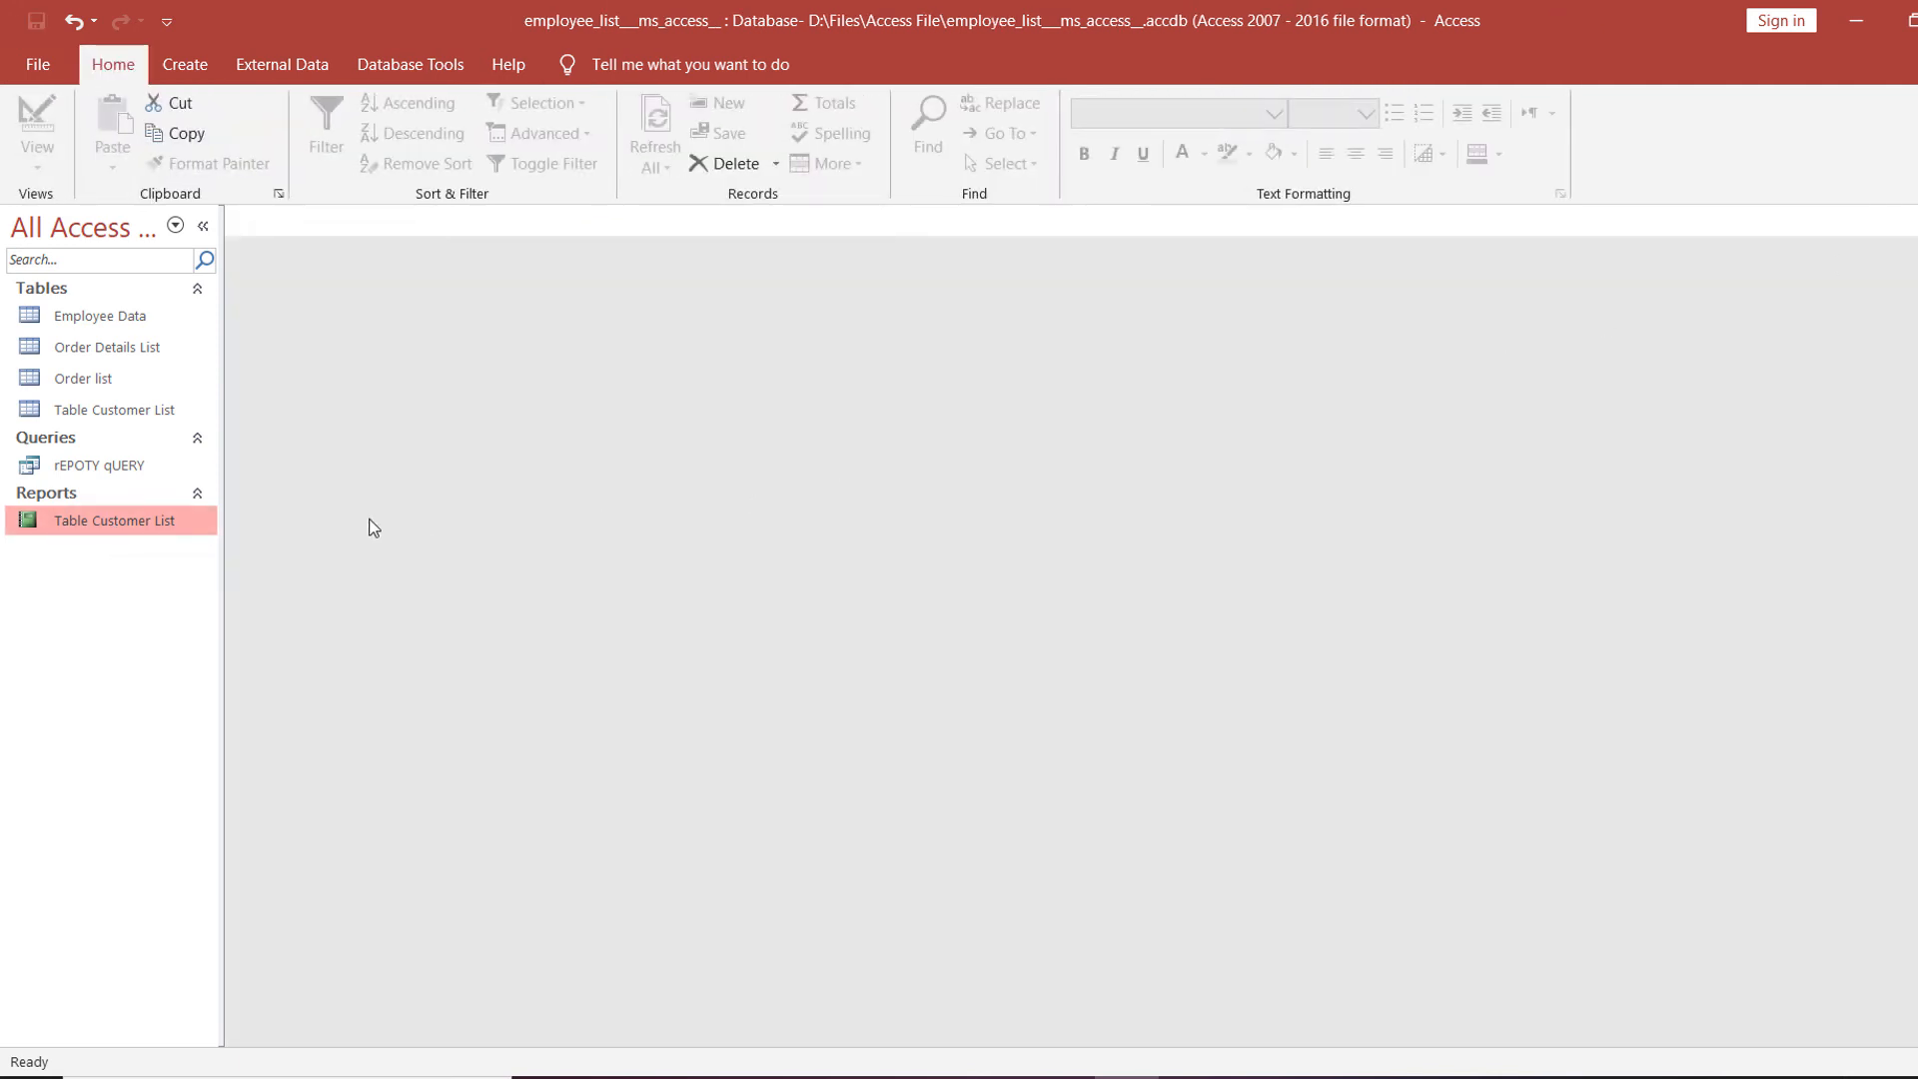
right_click(101, 539)
click(145, 547)
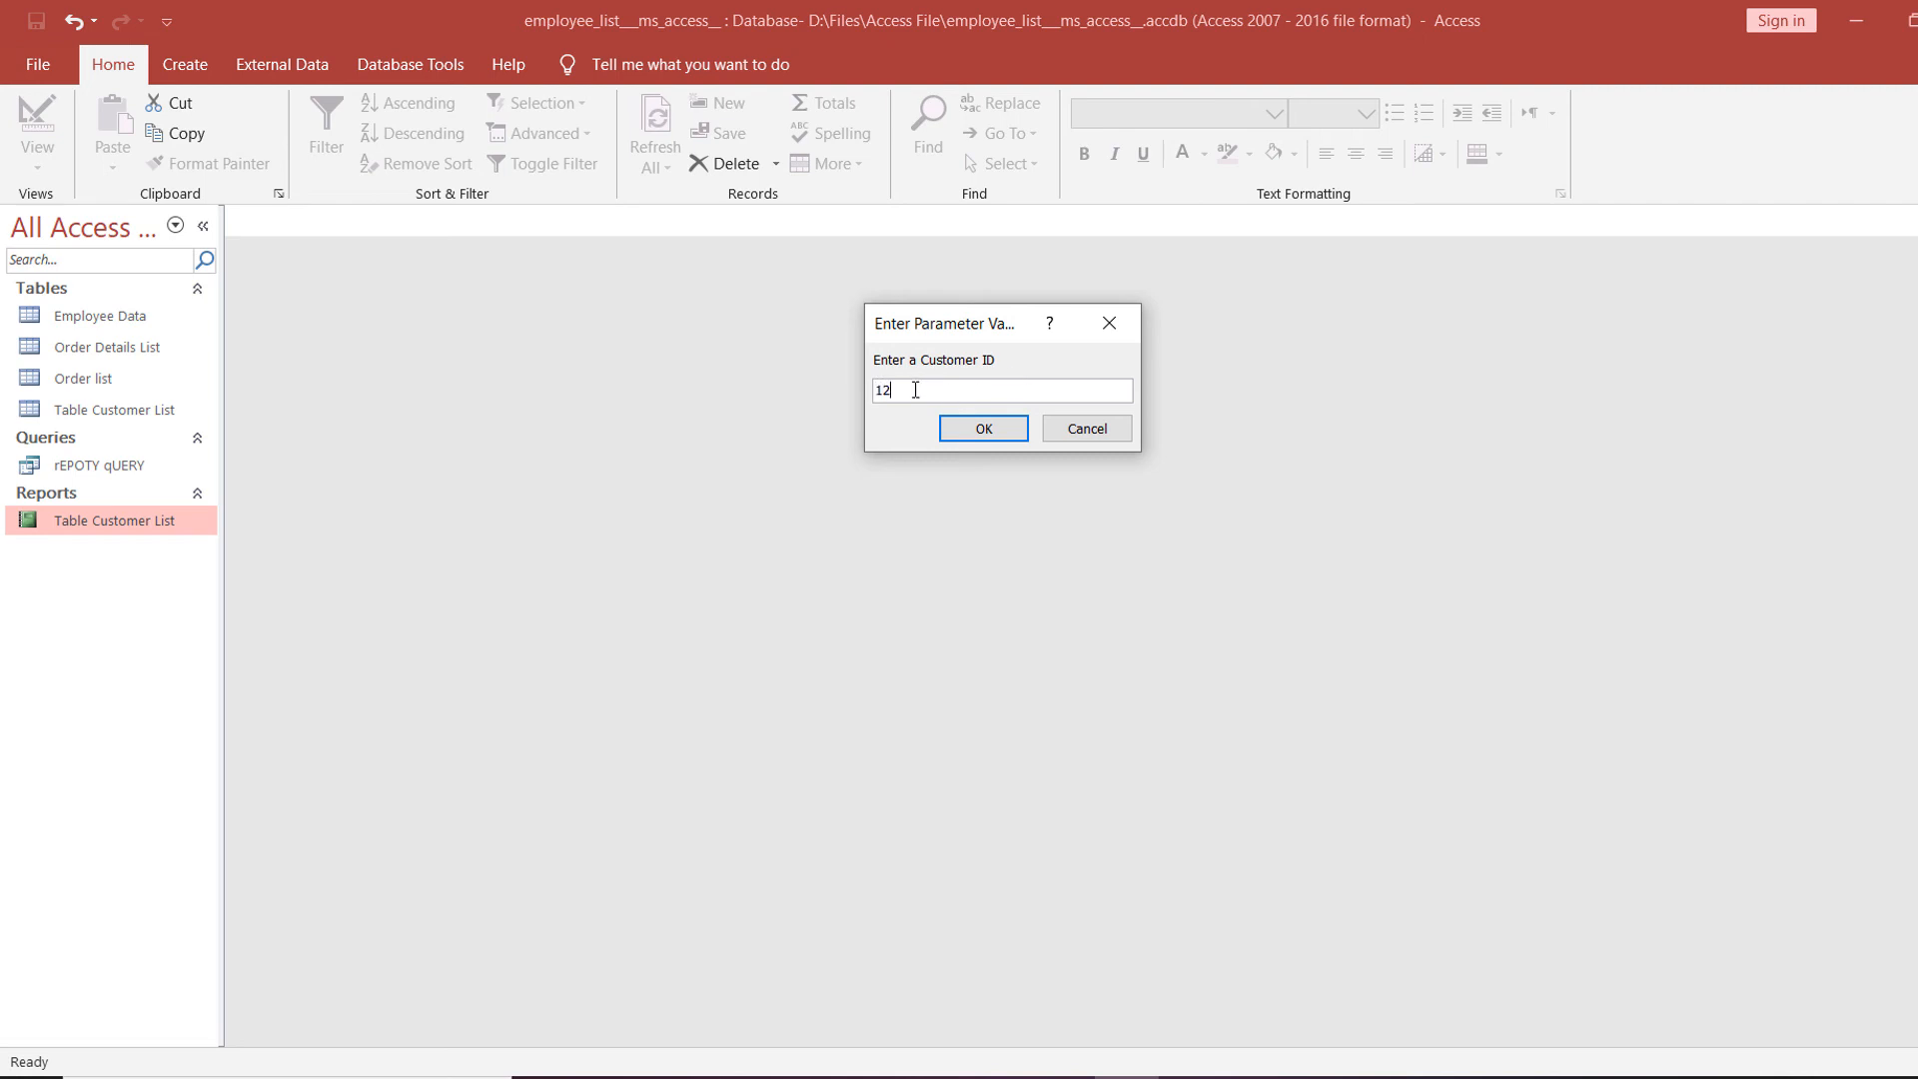
key(Return)
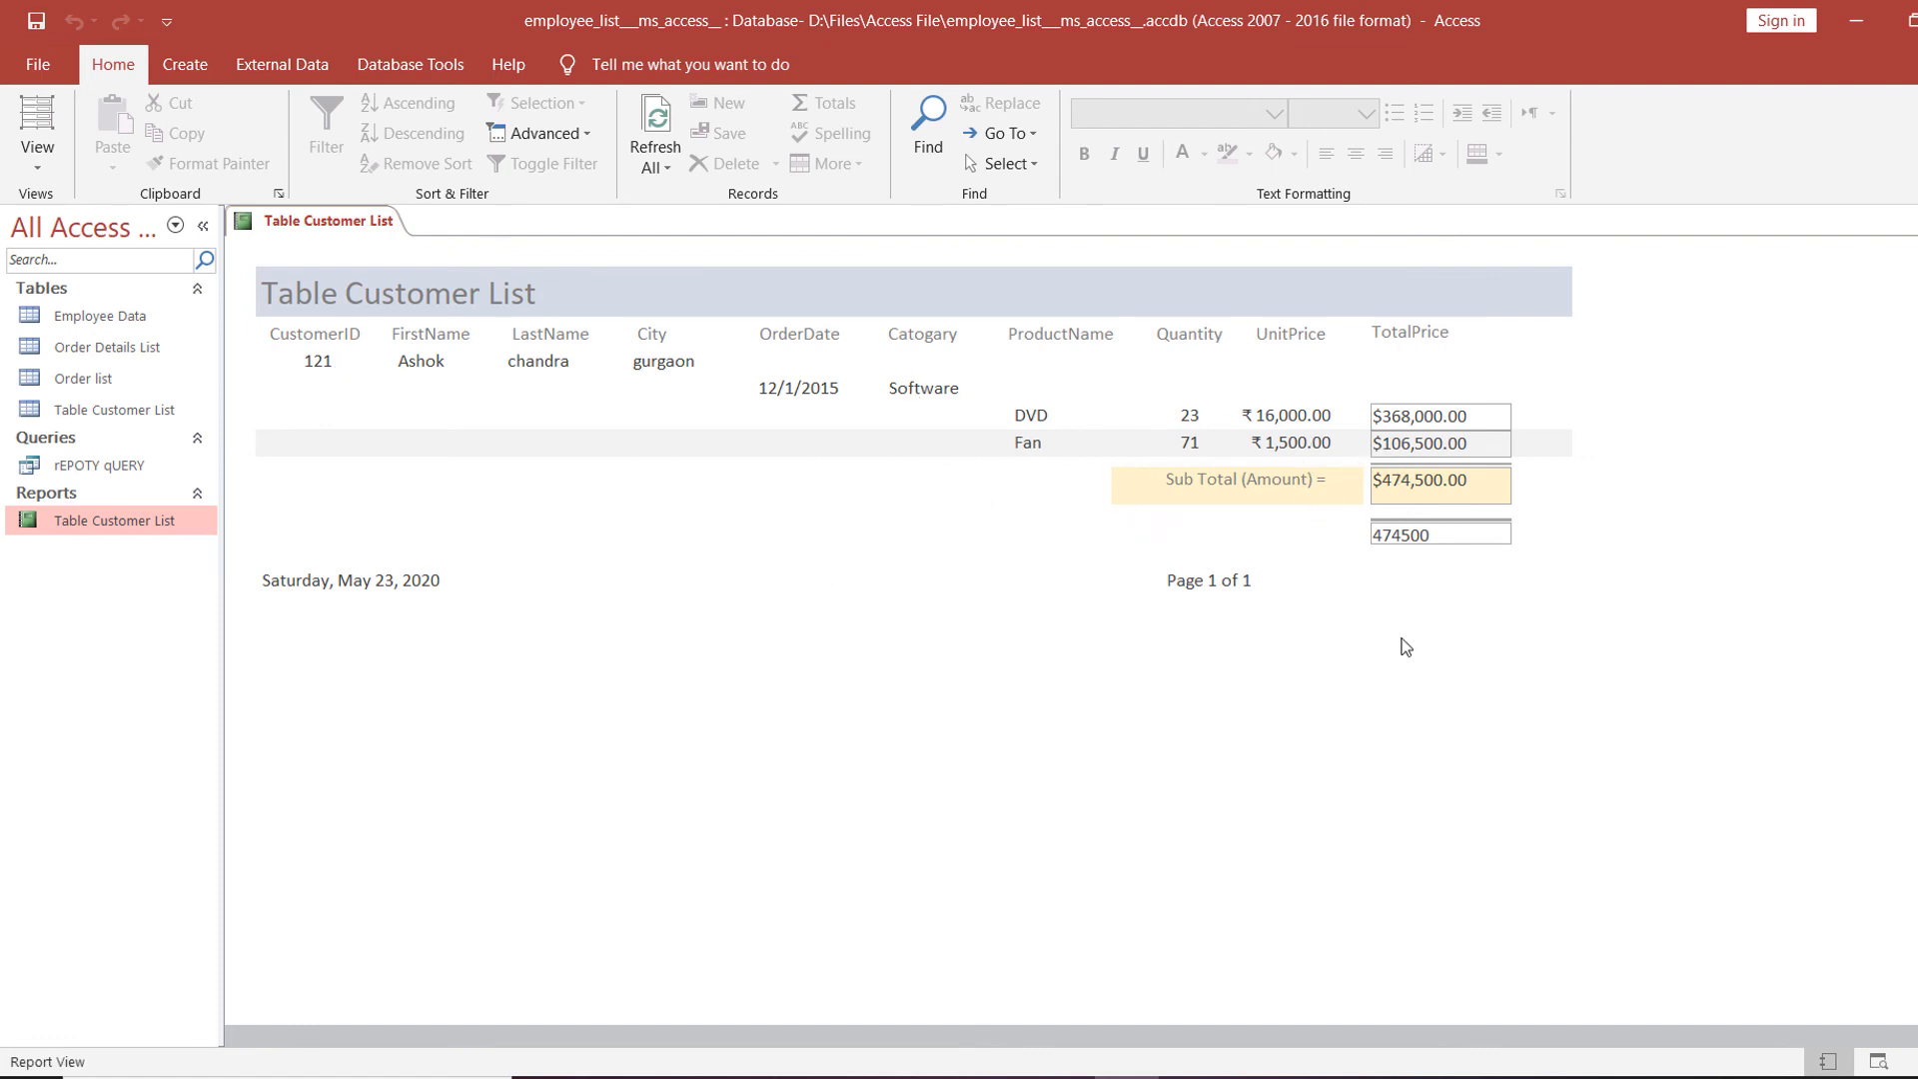
Switch the report to Design View and dismiss the meeting time-limit notice.
click(1432, 553)
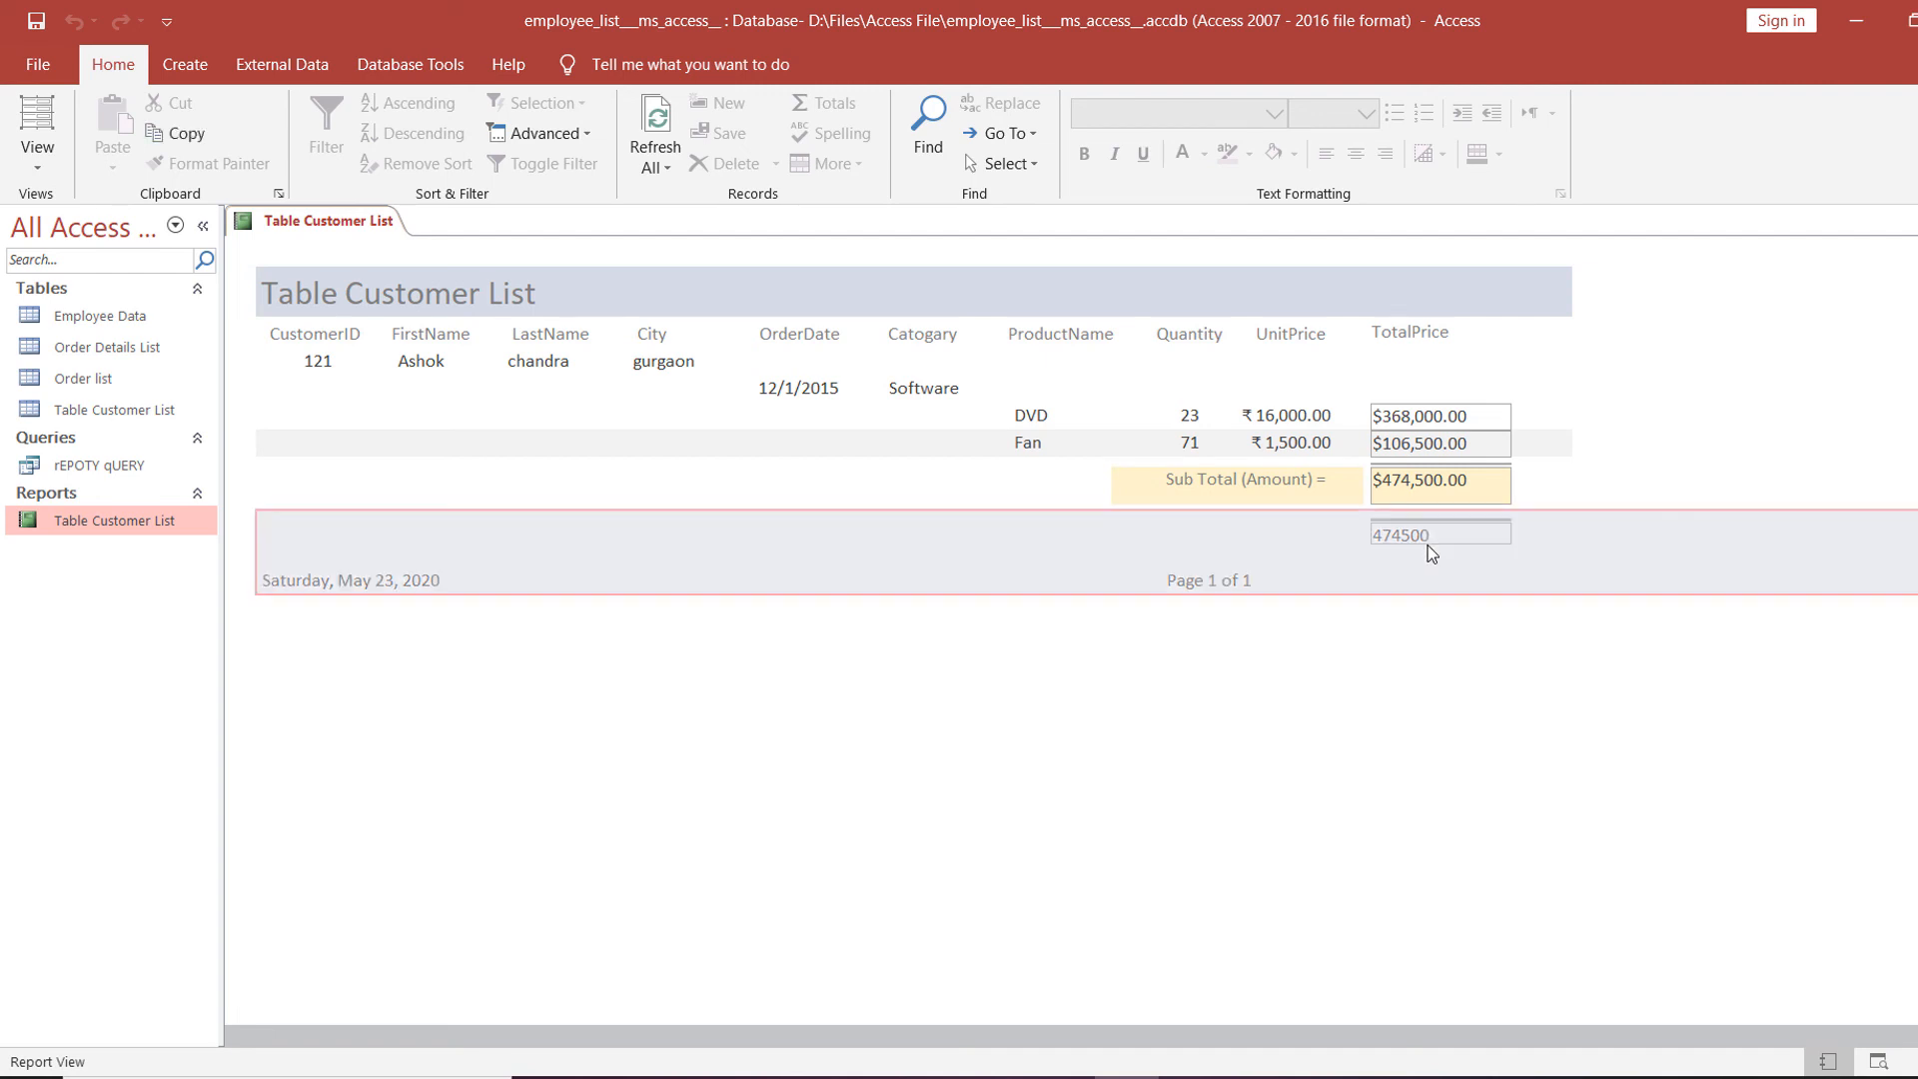
click(1411, 533)
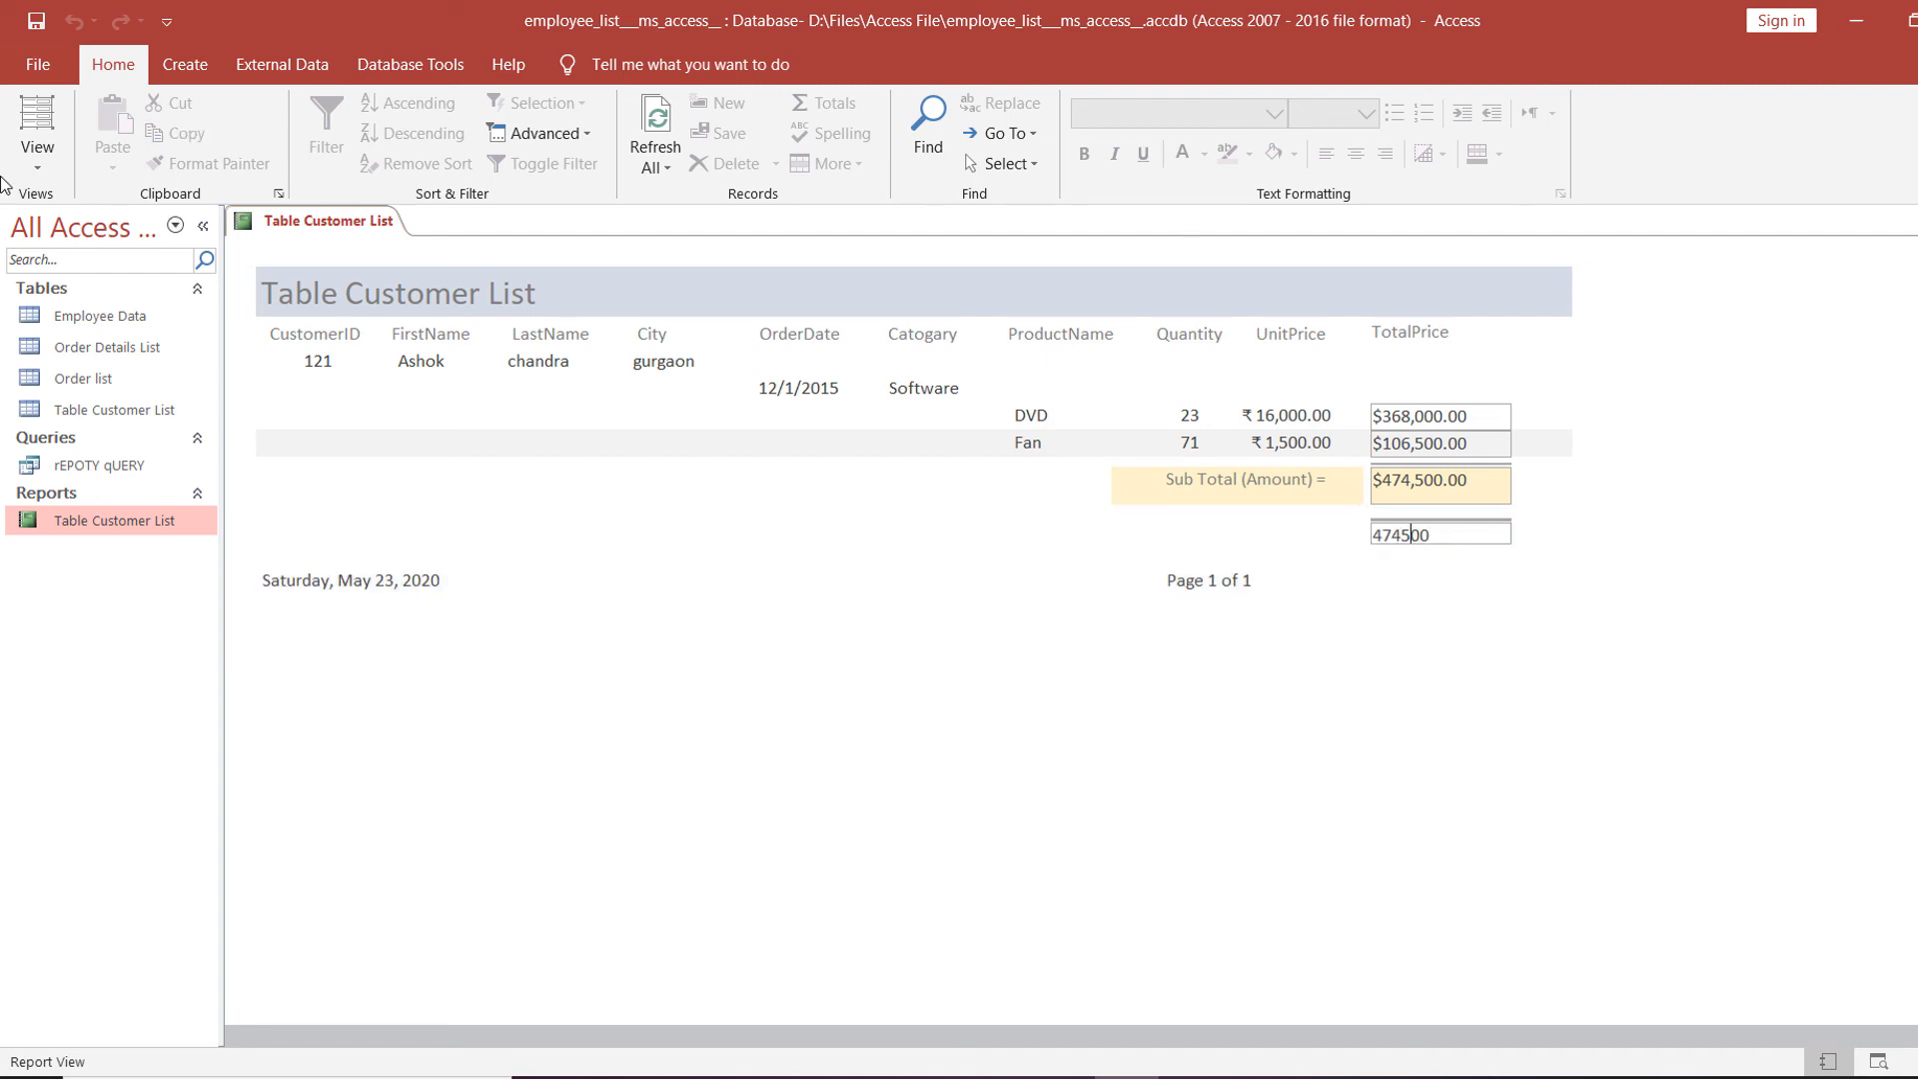
click(36, 158)
click(105, 386)
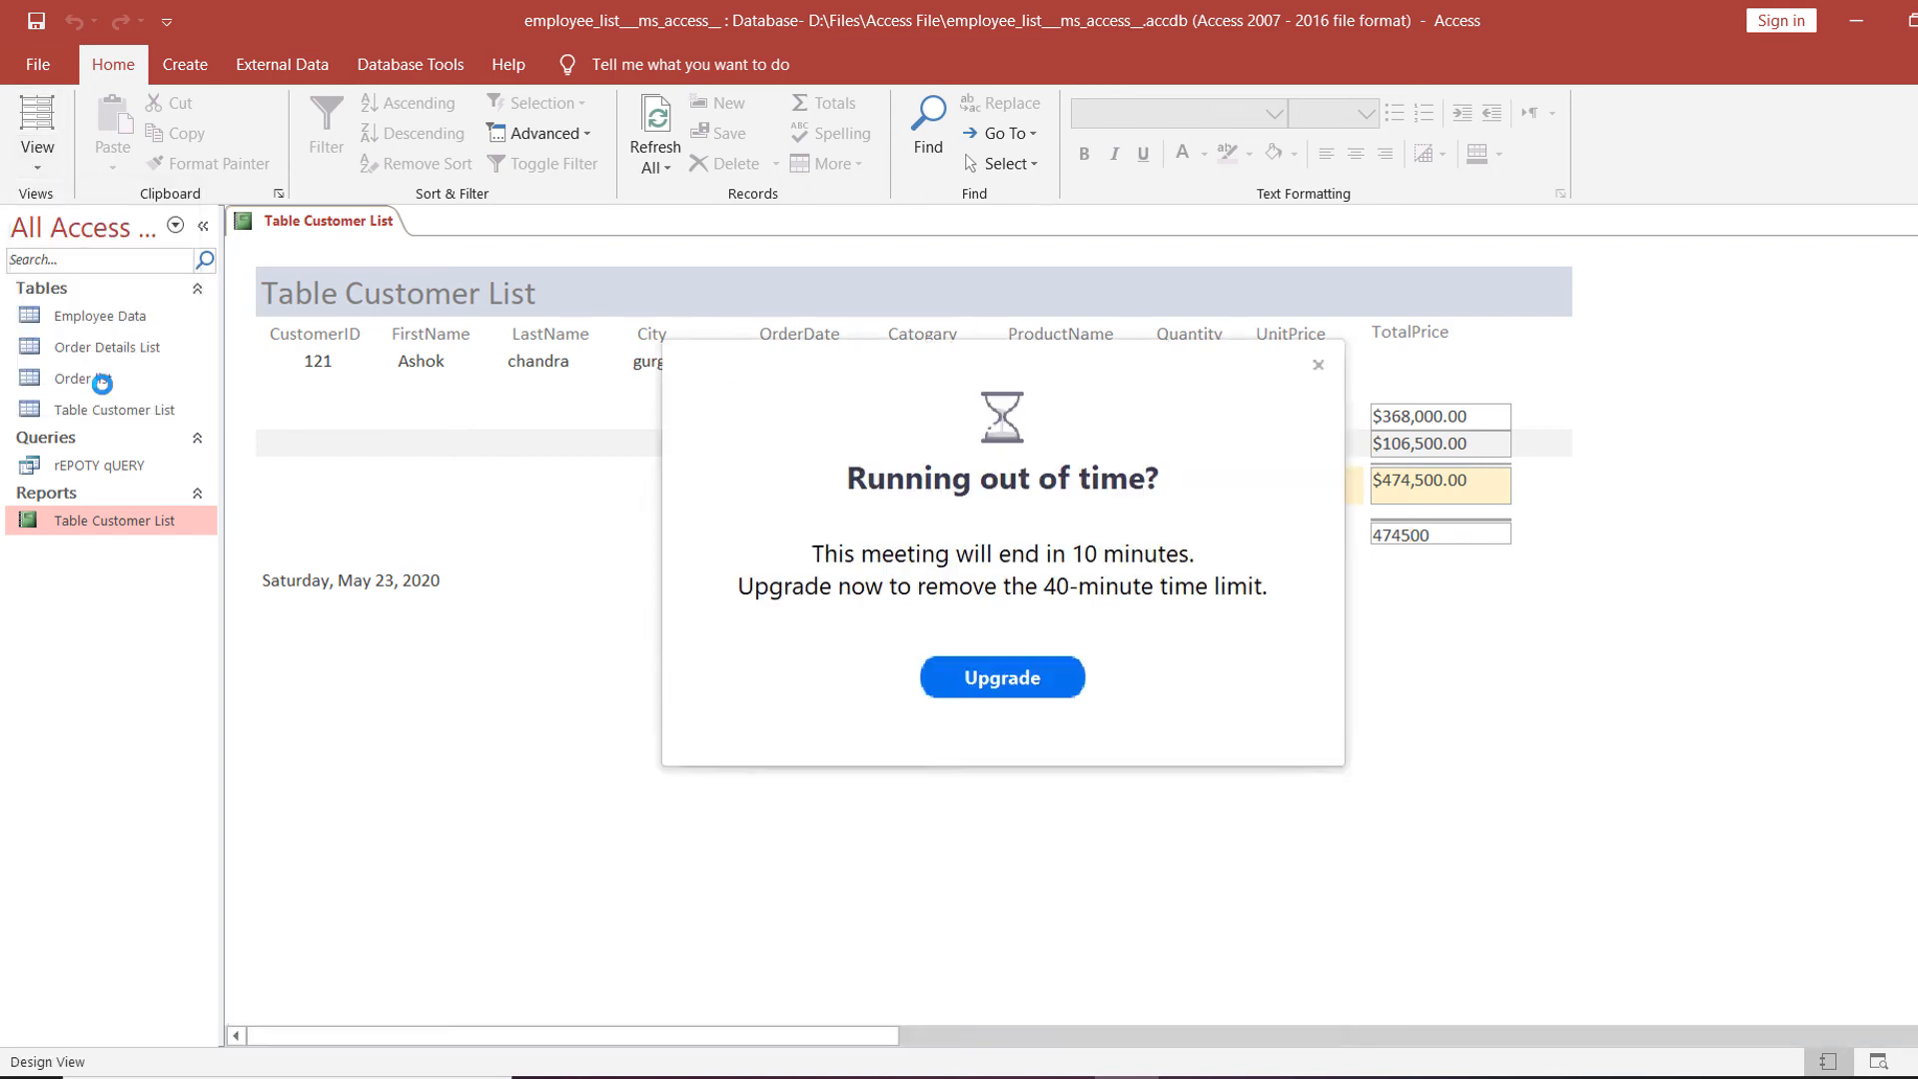
click(1318, 364)
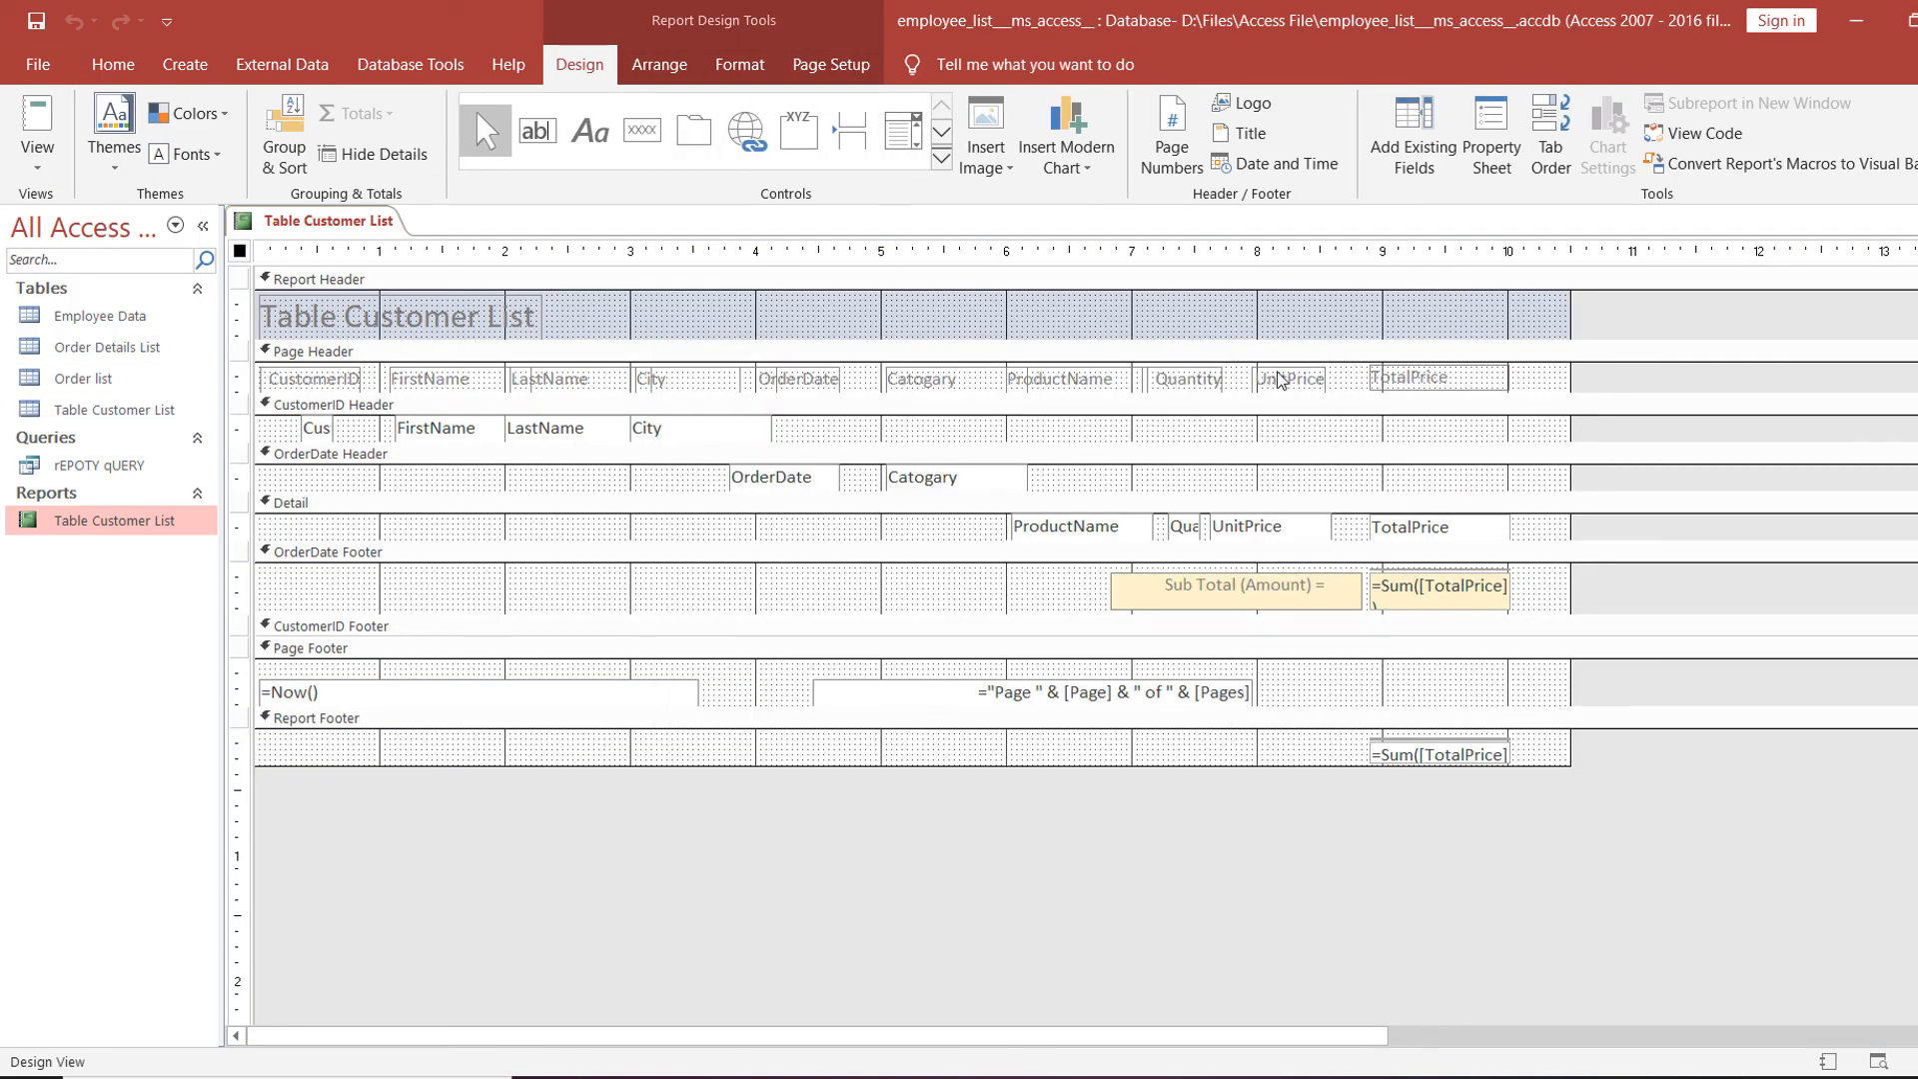
Switch the report to Layout View, supplying the first customer's ID as the parameter value.
click(45, 165)
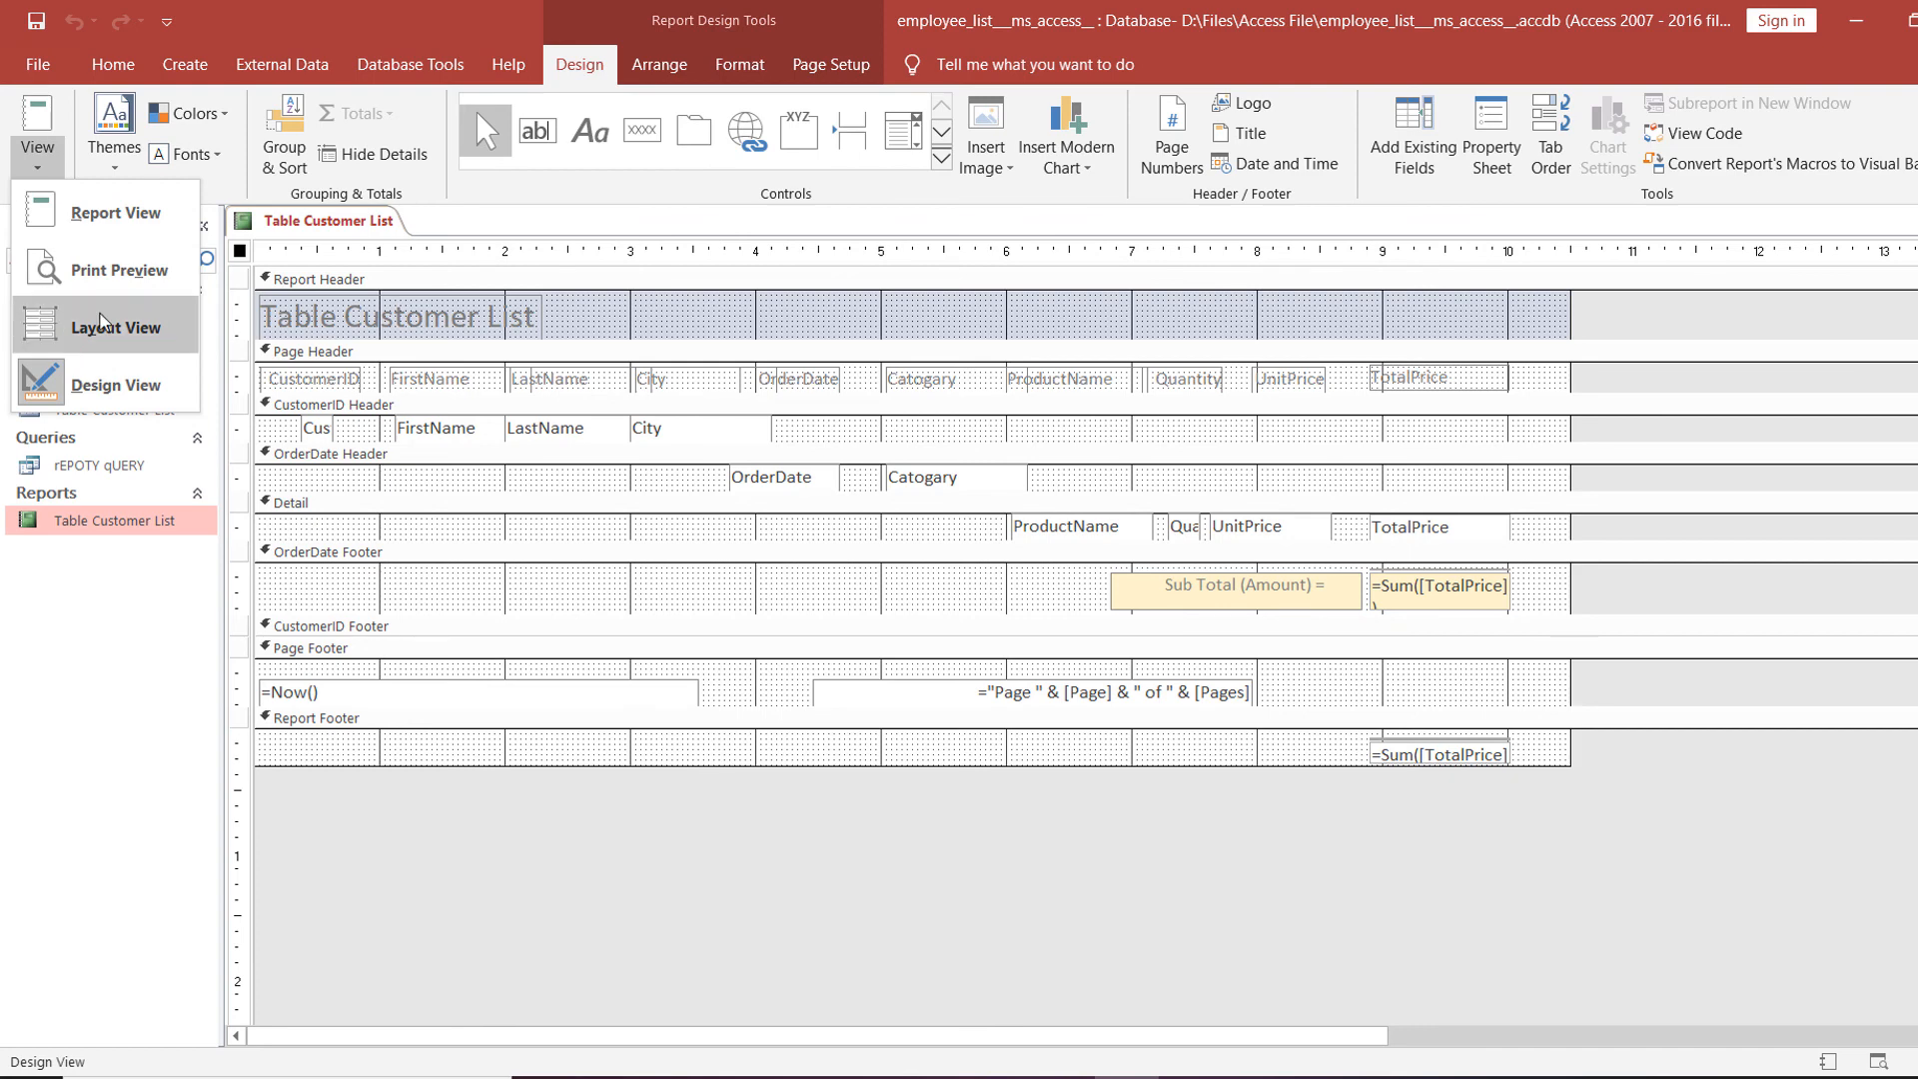
click(127, 345)
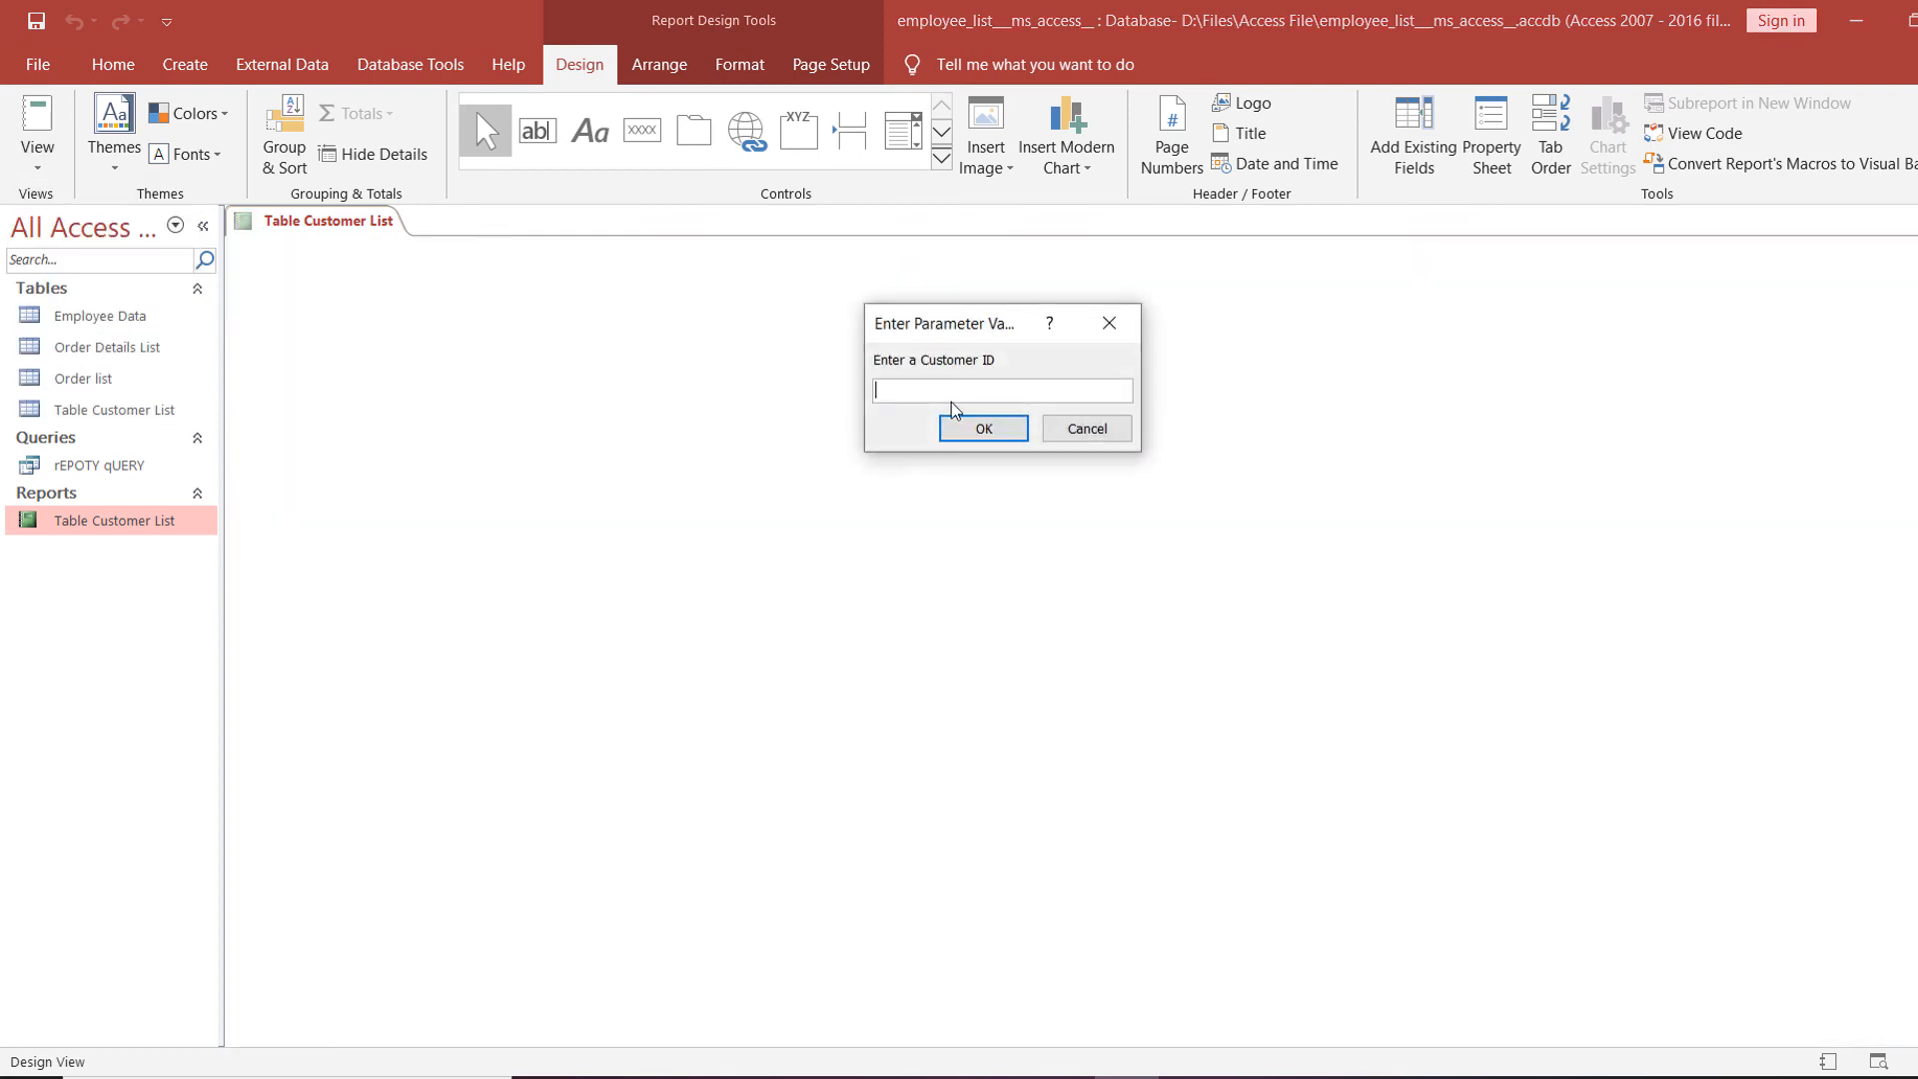
text(121)
click(987, 430)
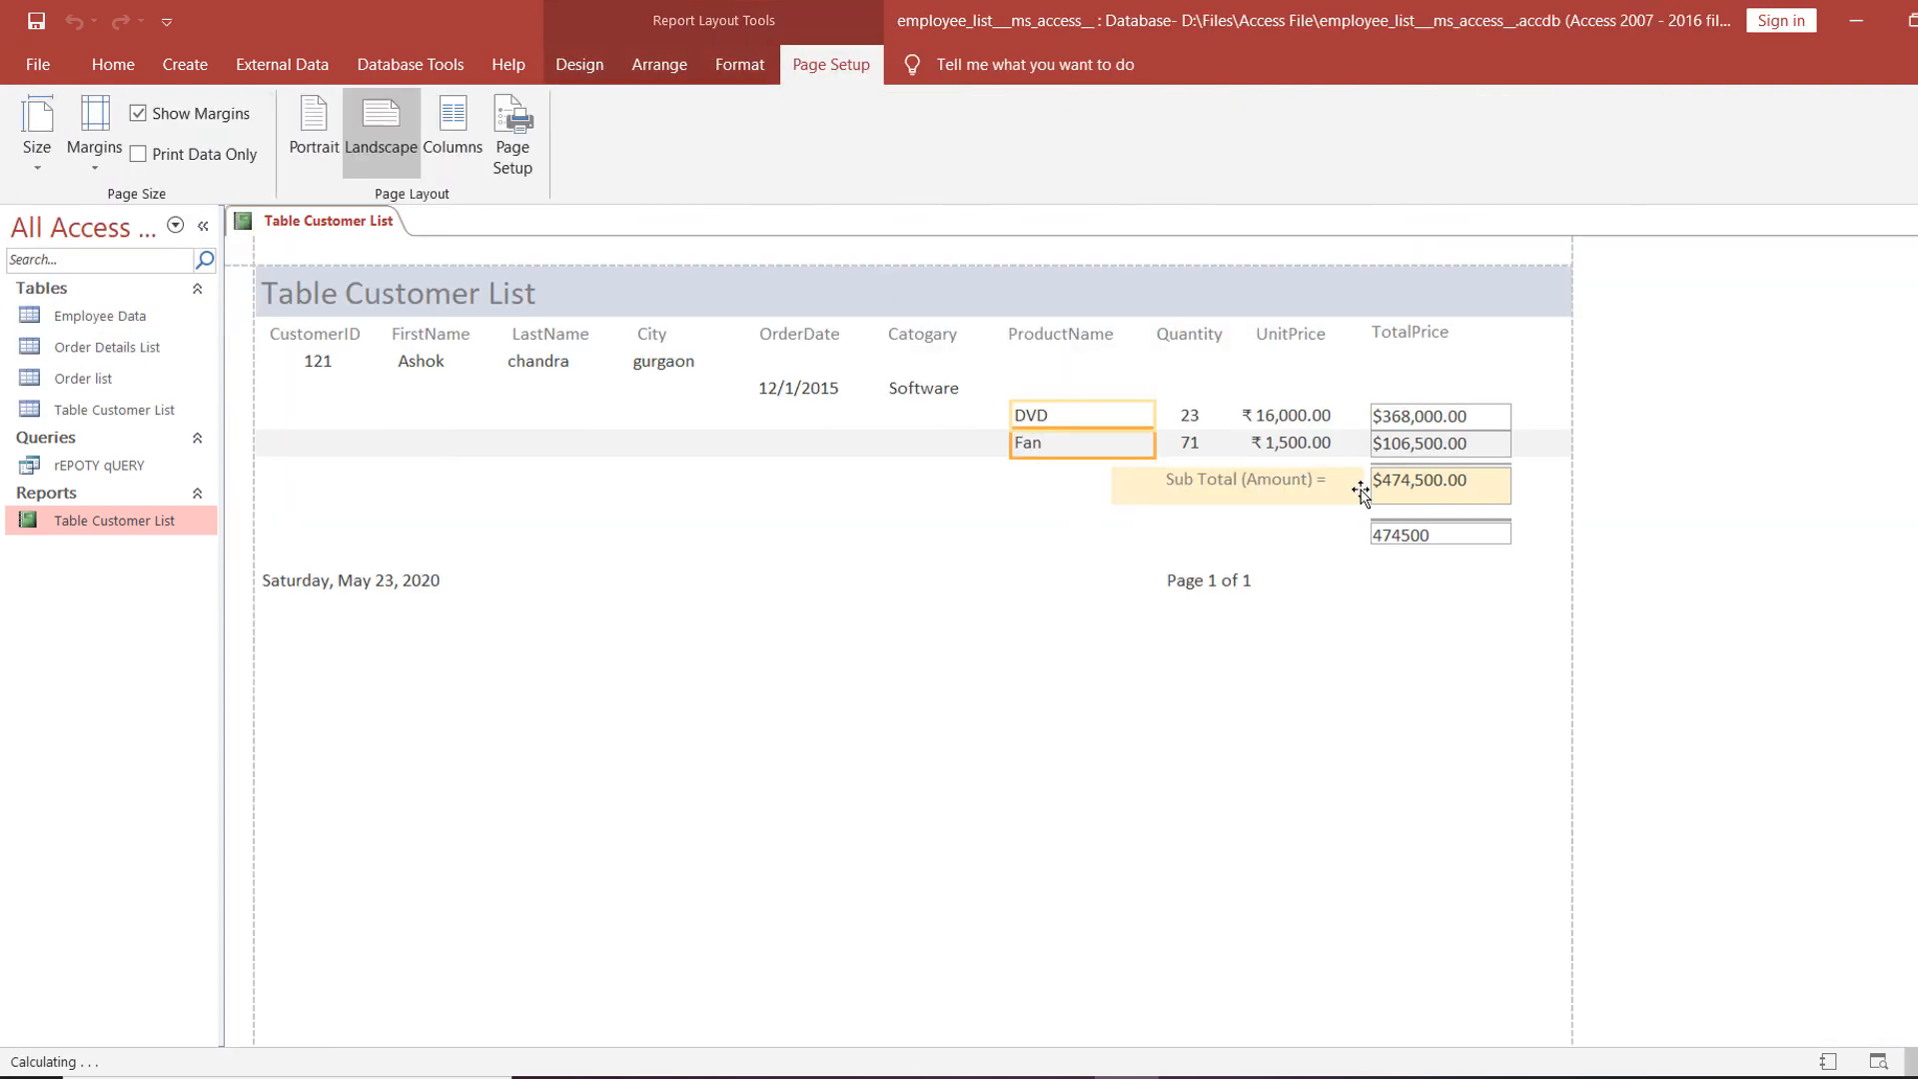
Delete the grand total box below the TotalPrice subtotal and close the report with its changes saved.
click(1403, 535)
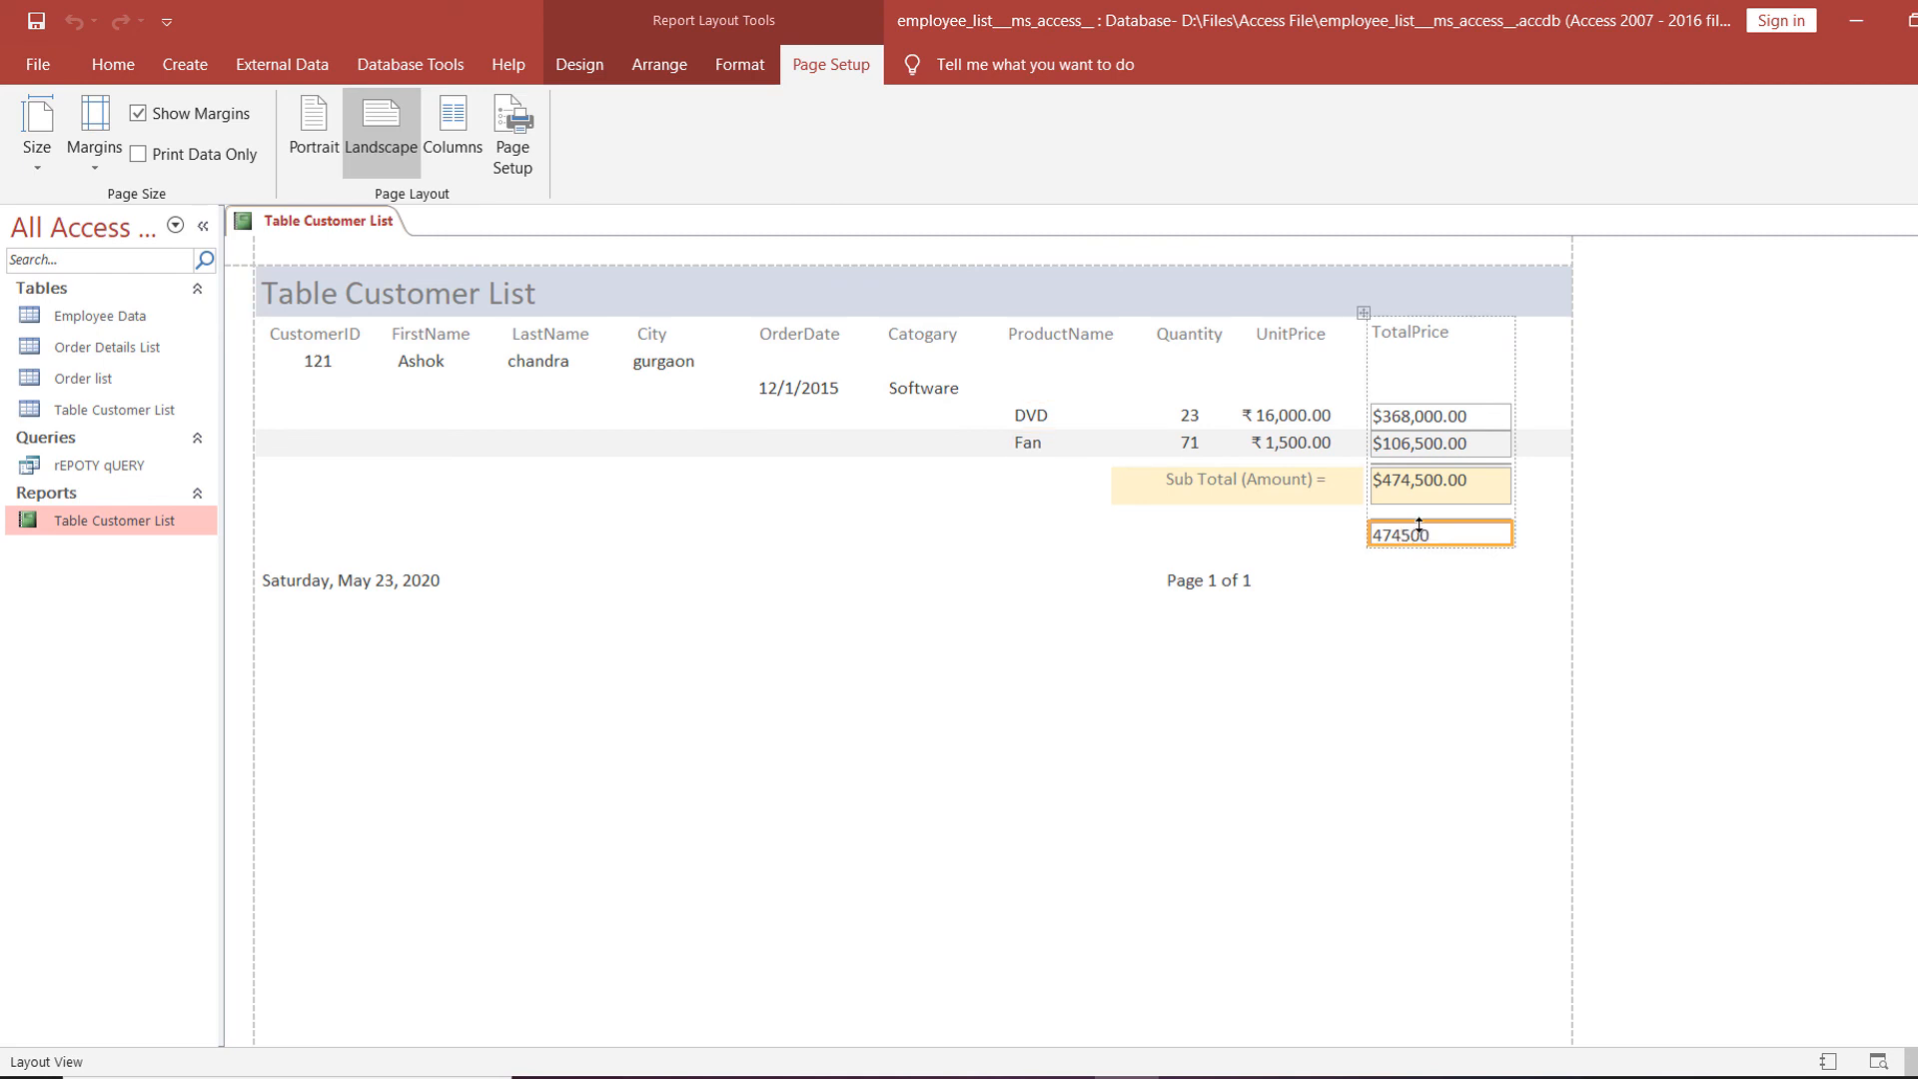
click(1417, 524)
click(1432, 523)
key(Delete)
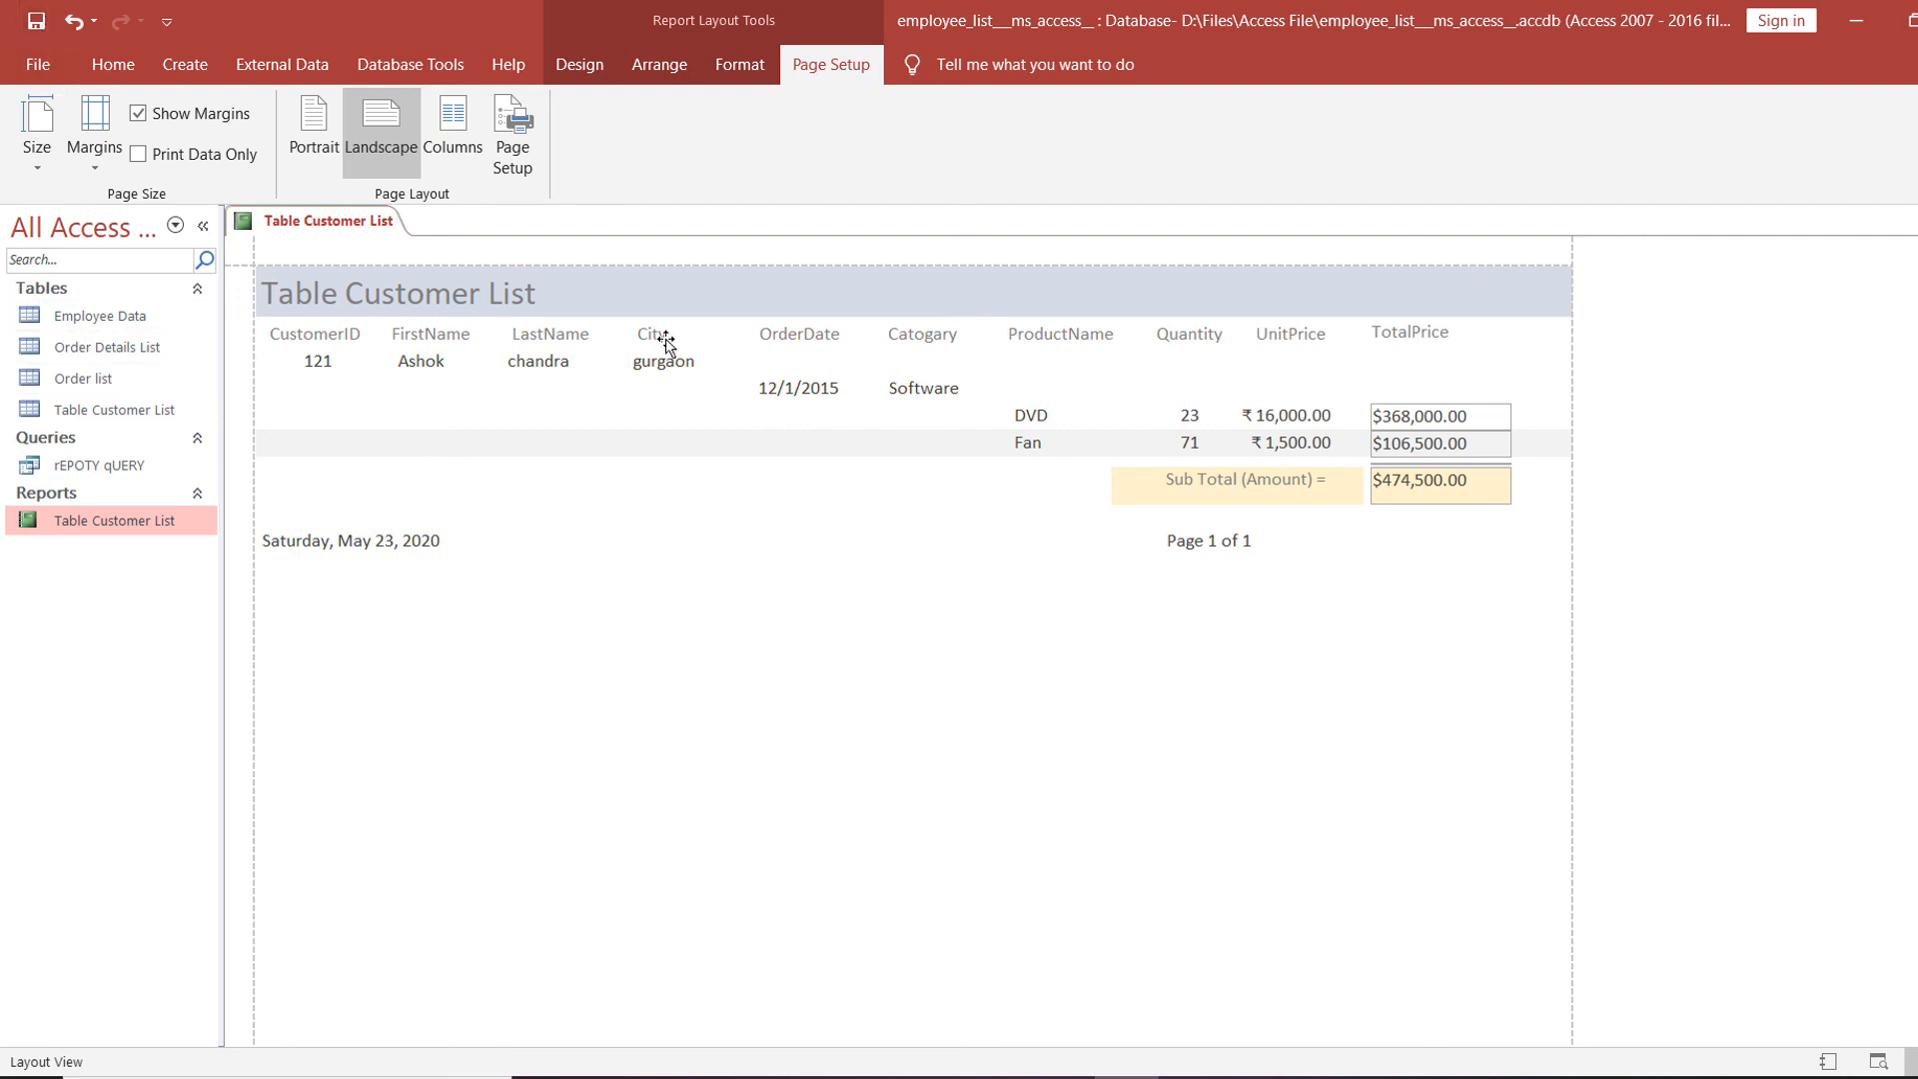
click(1916, 221)
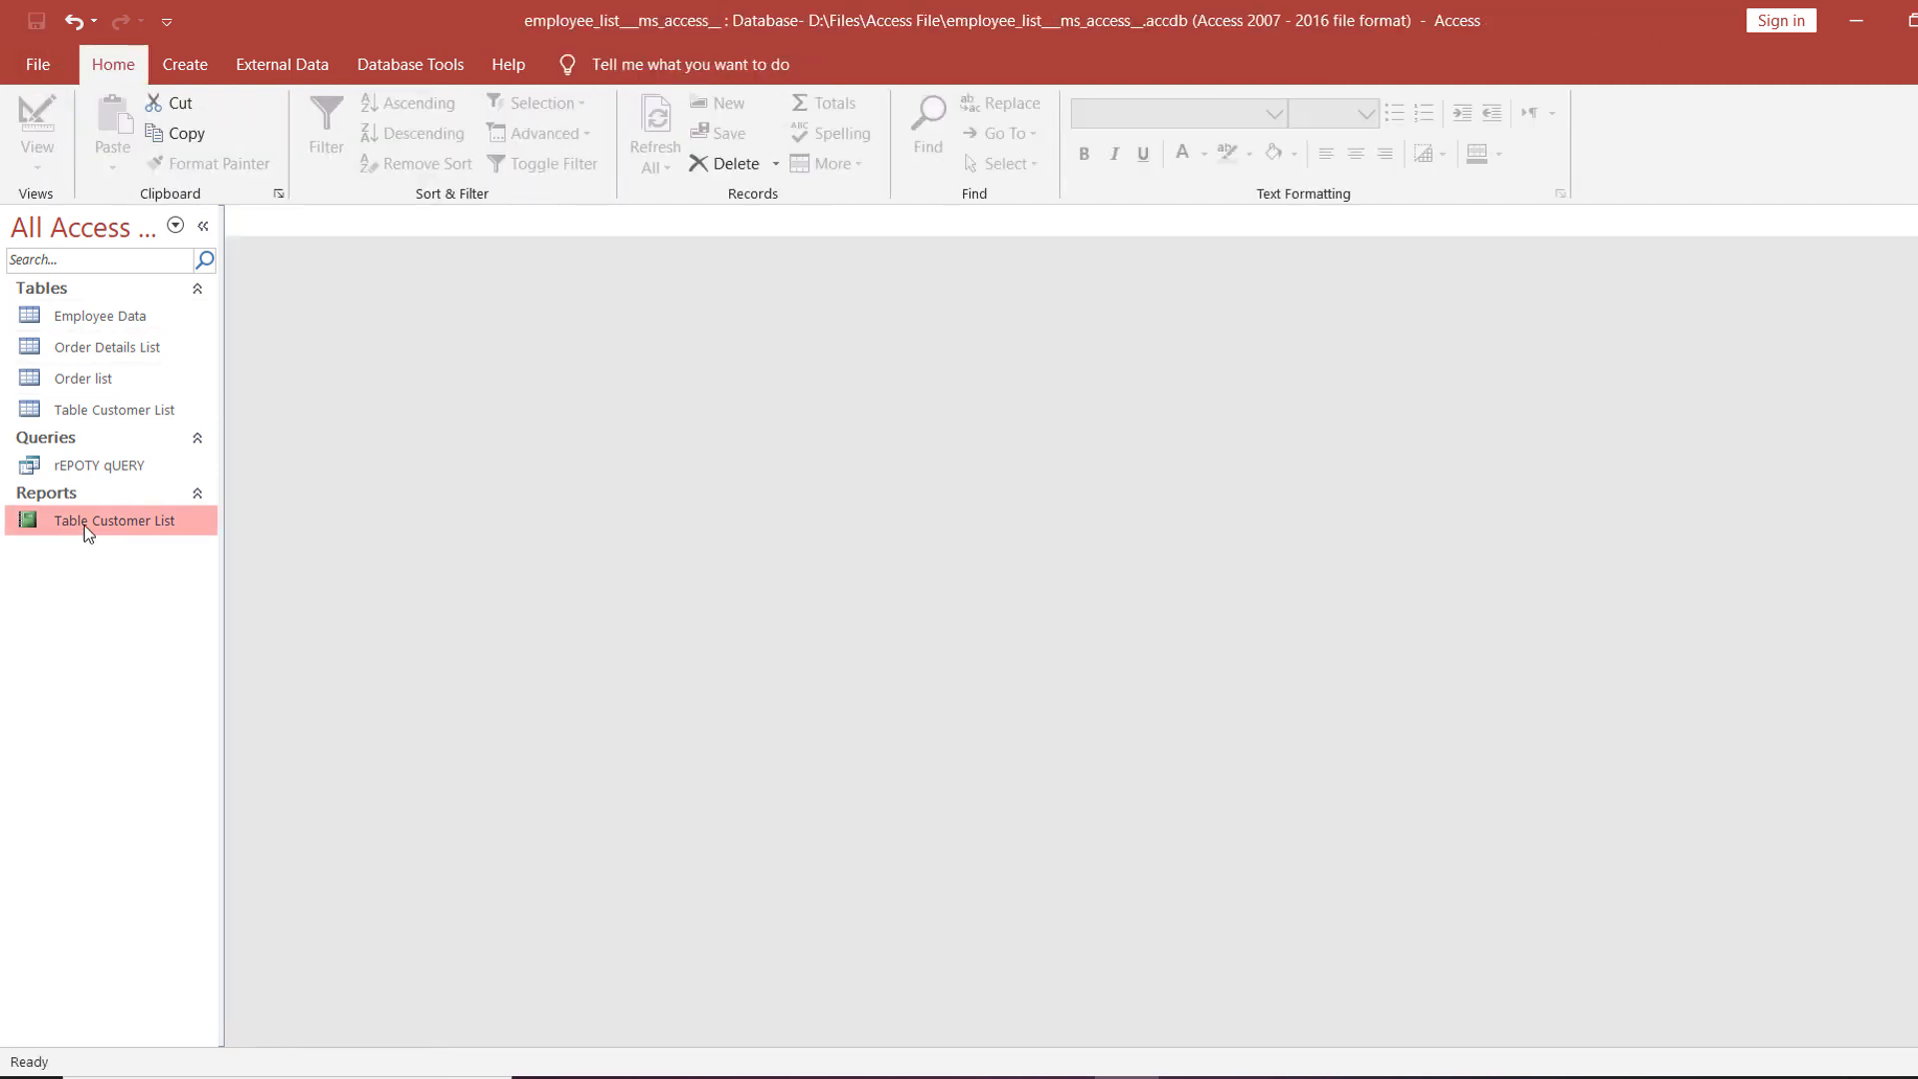
Open the Table Customer List report for the fifth customer's ID, review the TotalPrice subtotal and close the report.
right_click(84, 524)
click(158, 532)
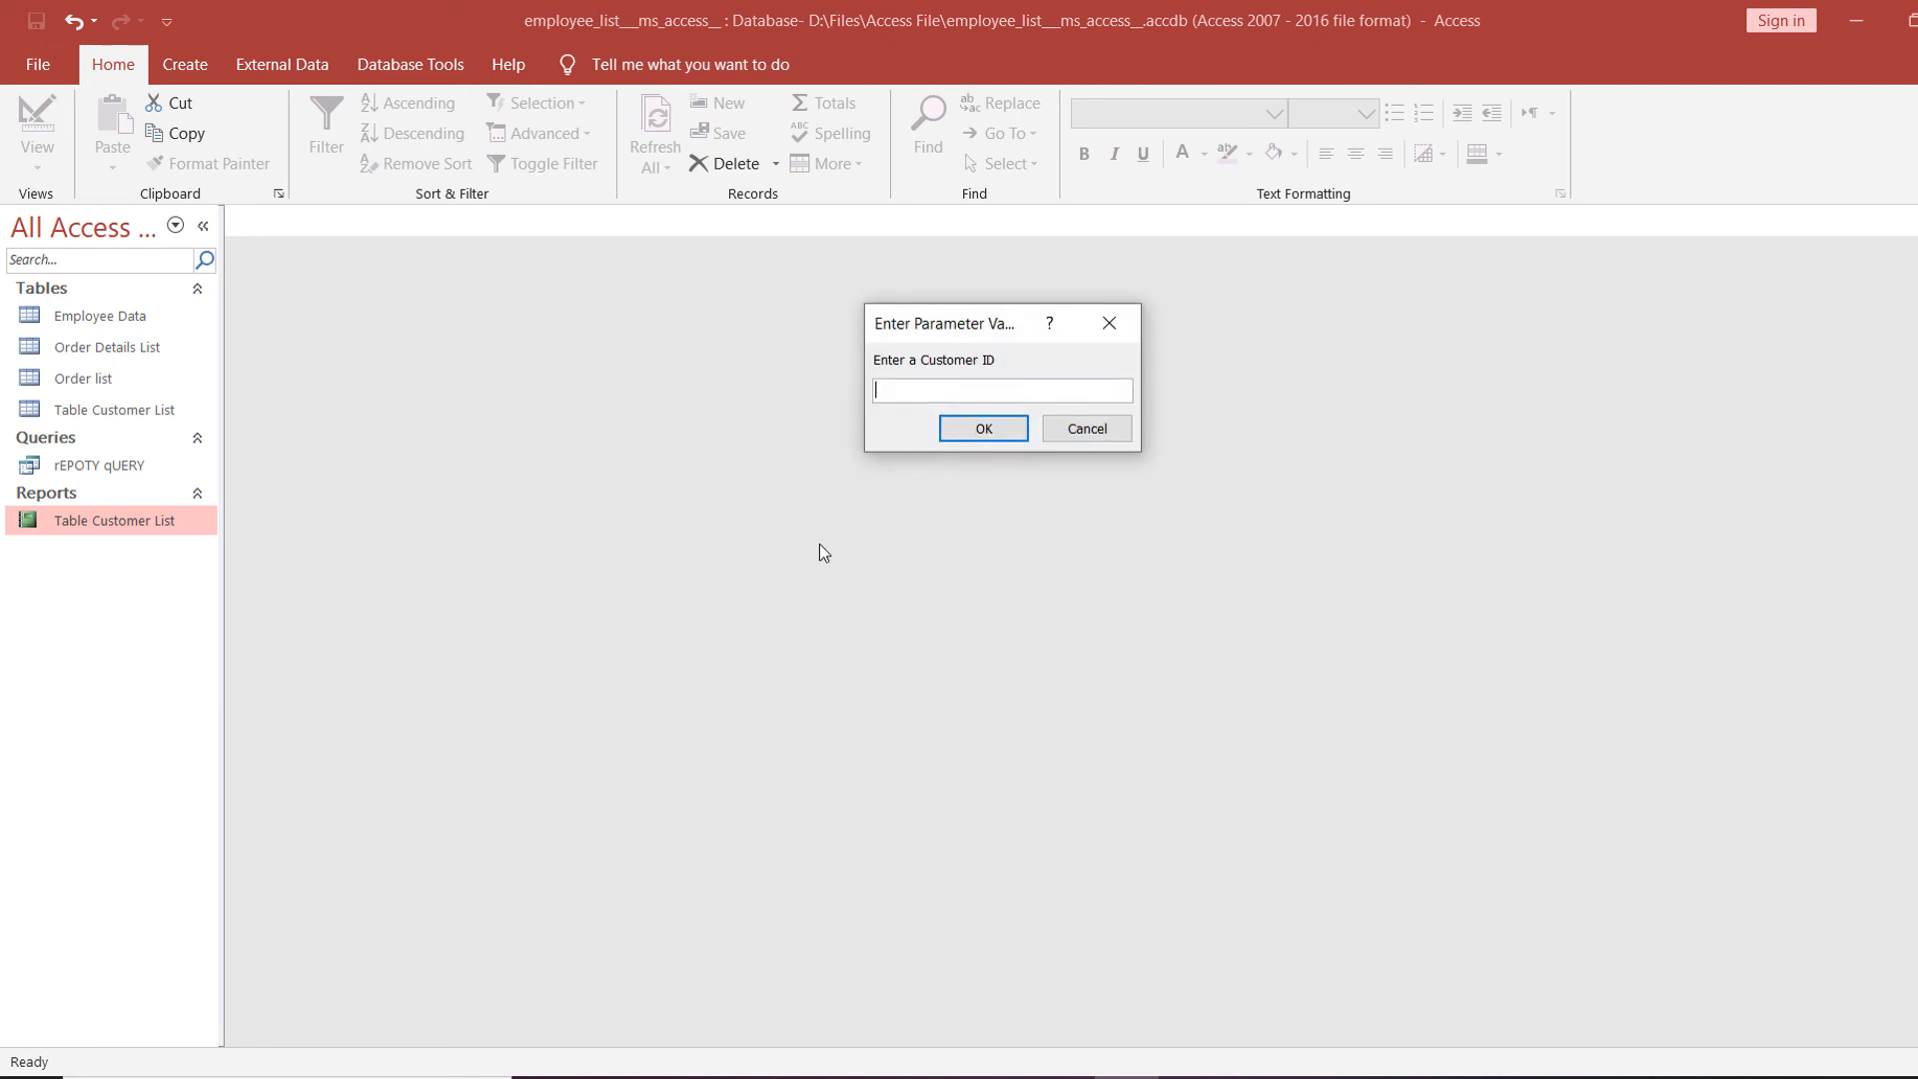
text(125)
click(997, 436)
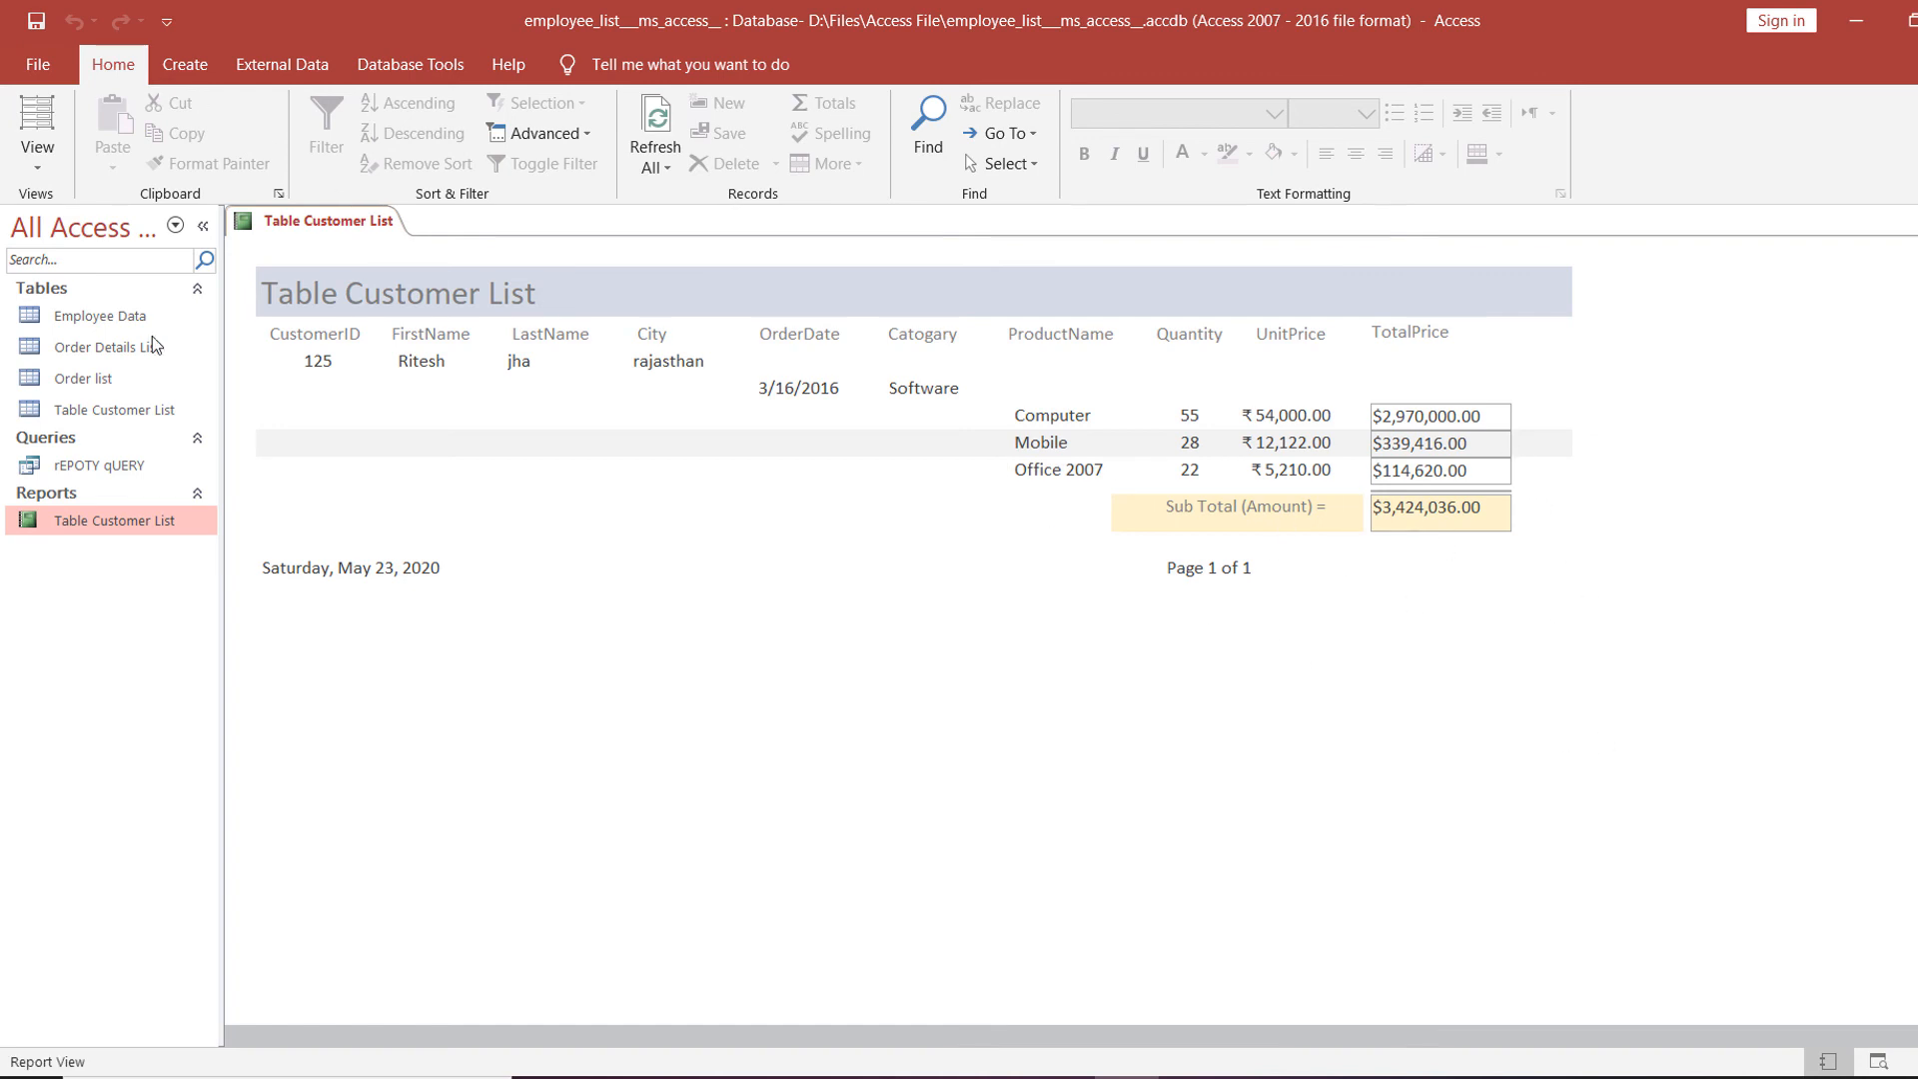
click(1917, 220)
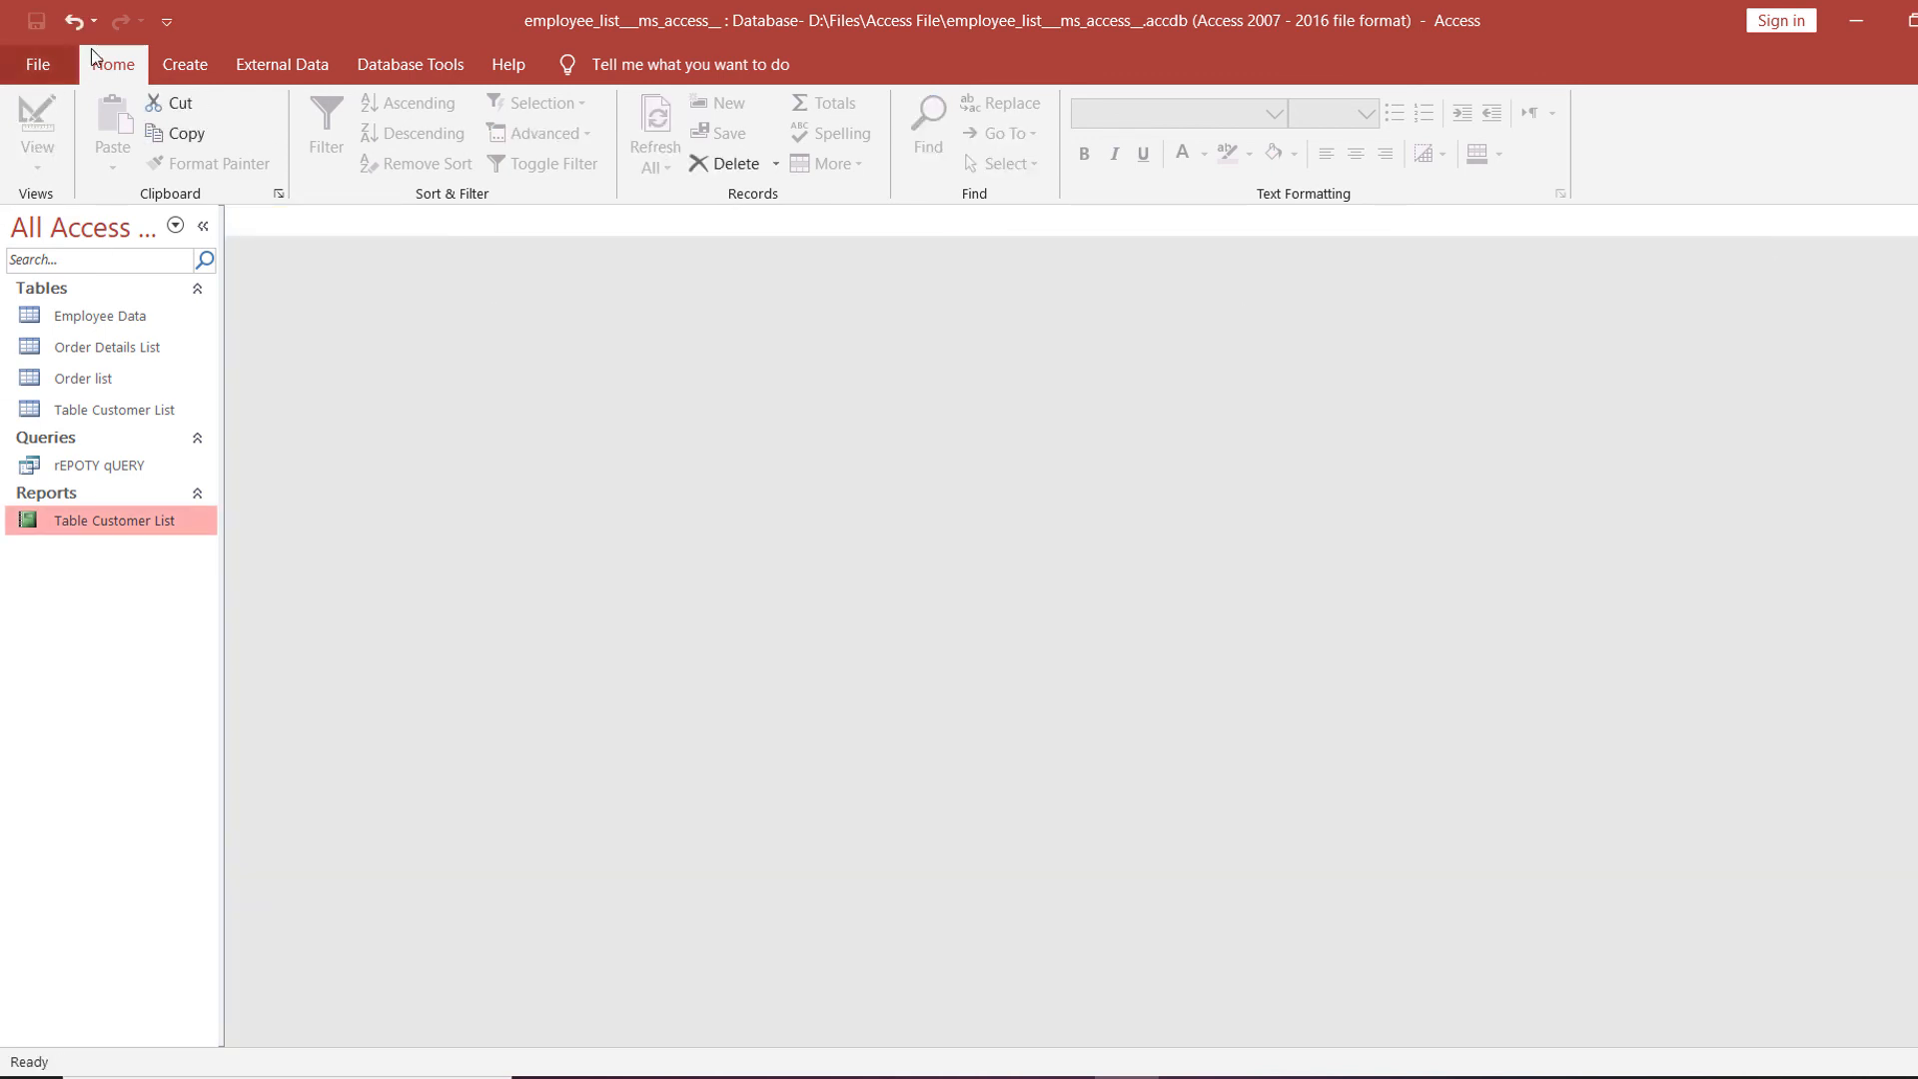
Run the Table Customer List report for the sixth customer's ID, check its subtotal and close the report.
right_click(110, 513)
click(150, 524)
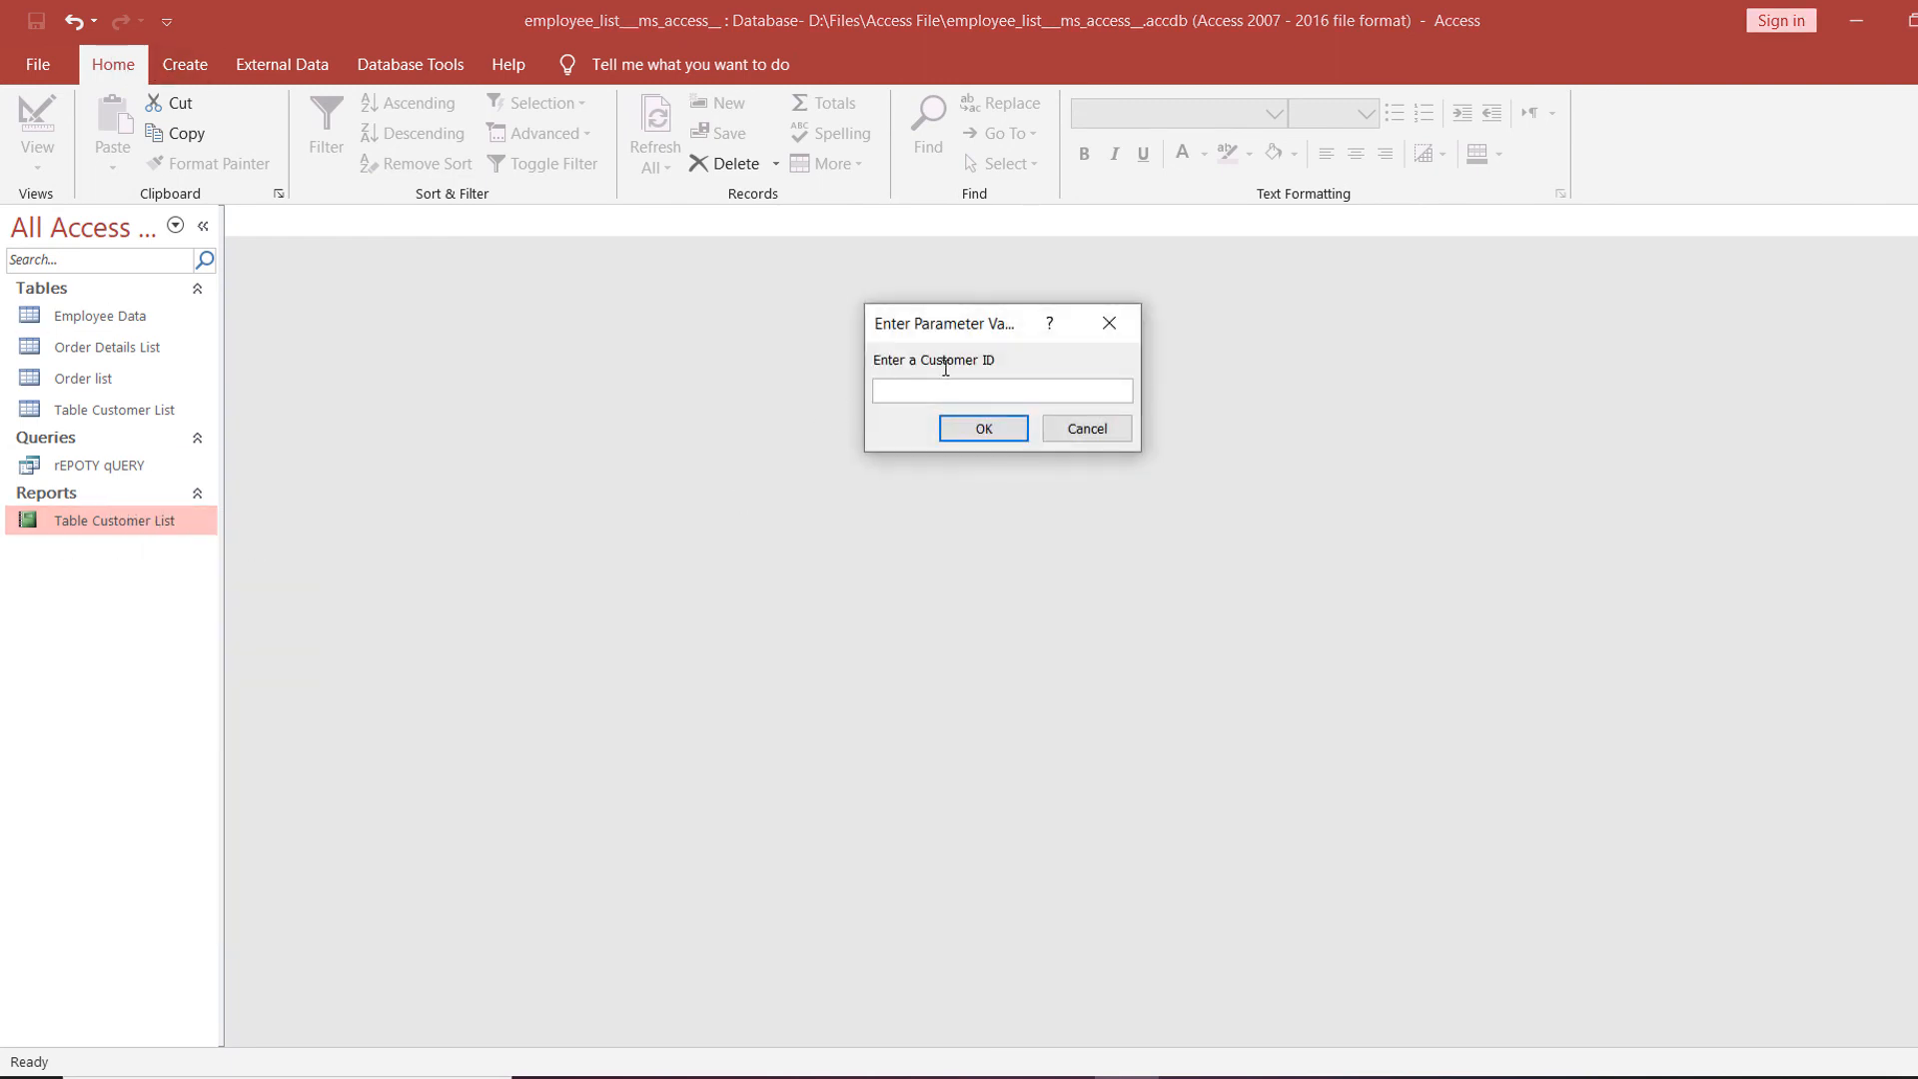
click(984, 446)
click(1454, 470)
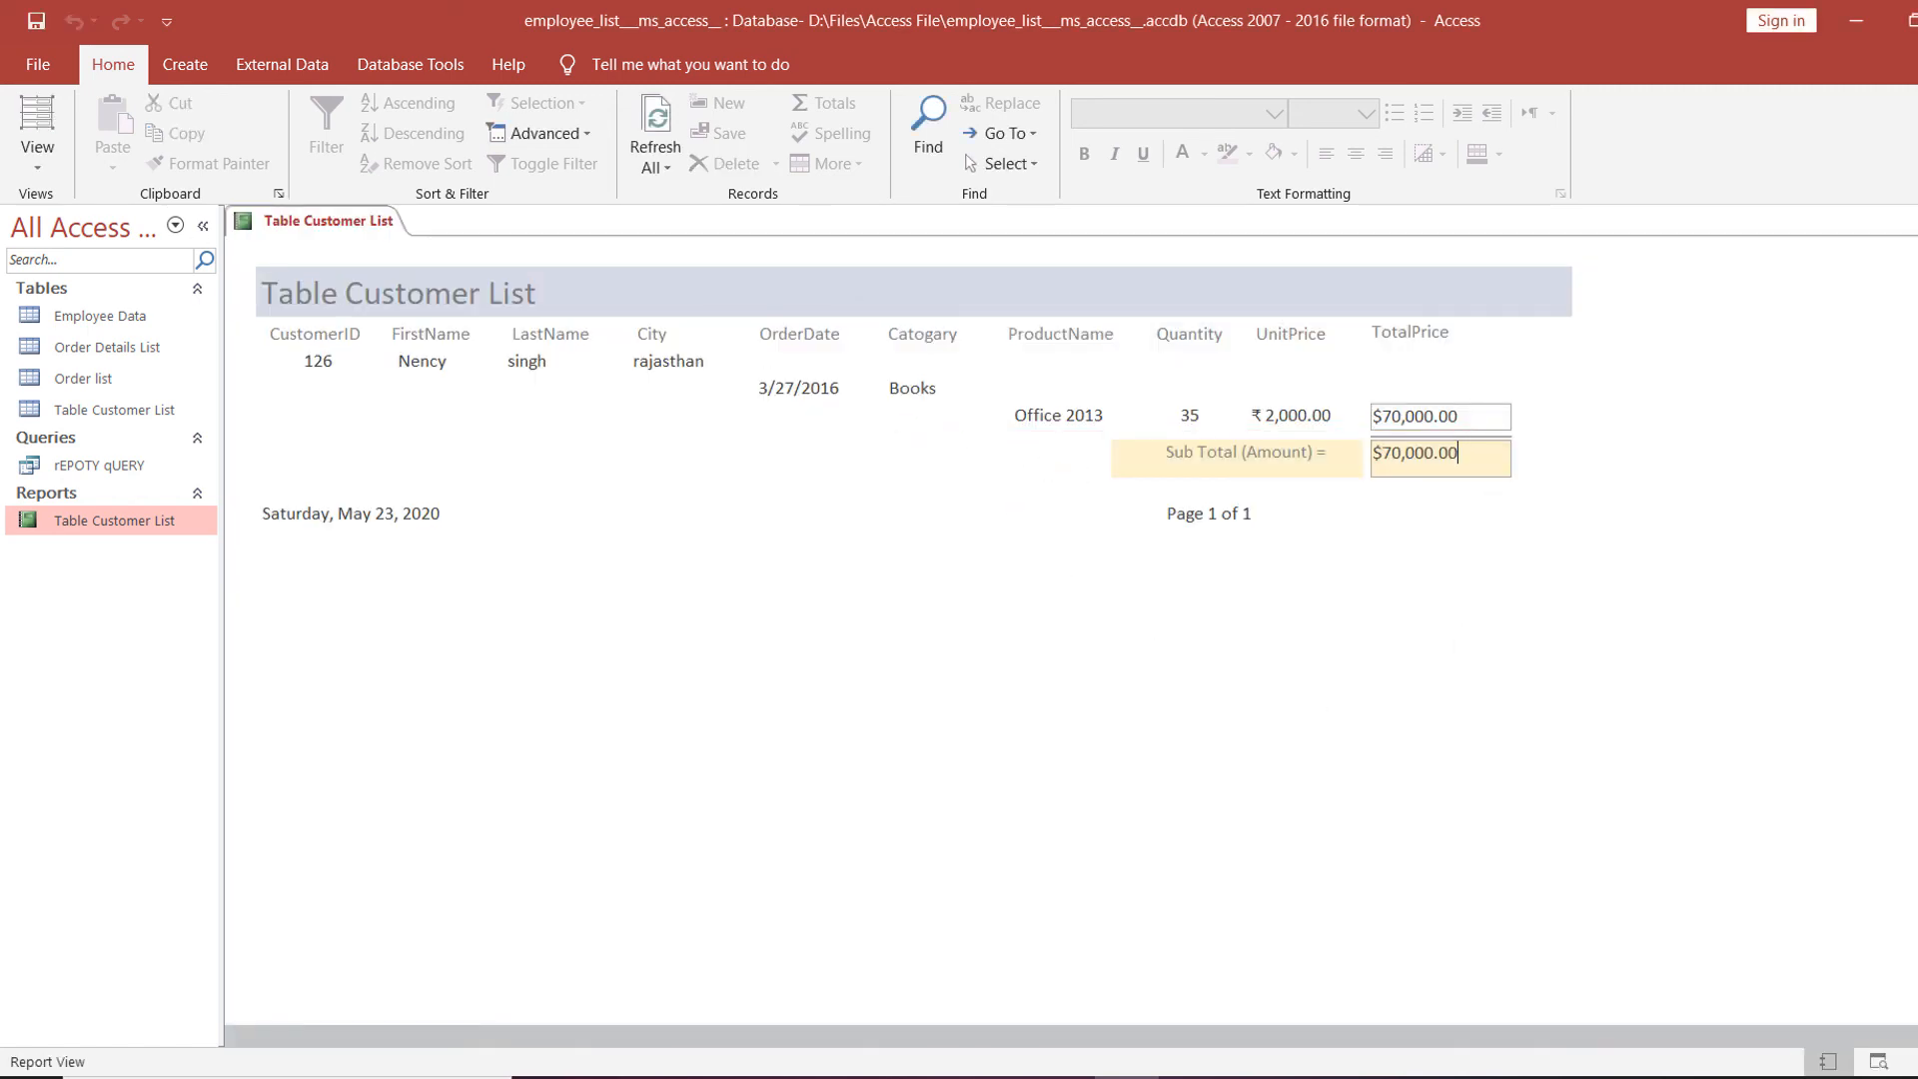
click(1915, 222)
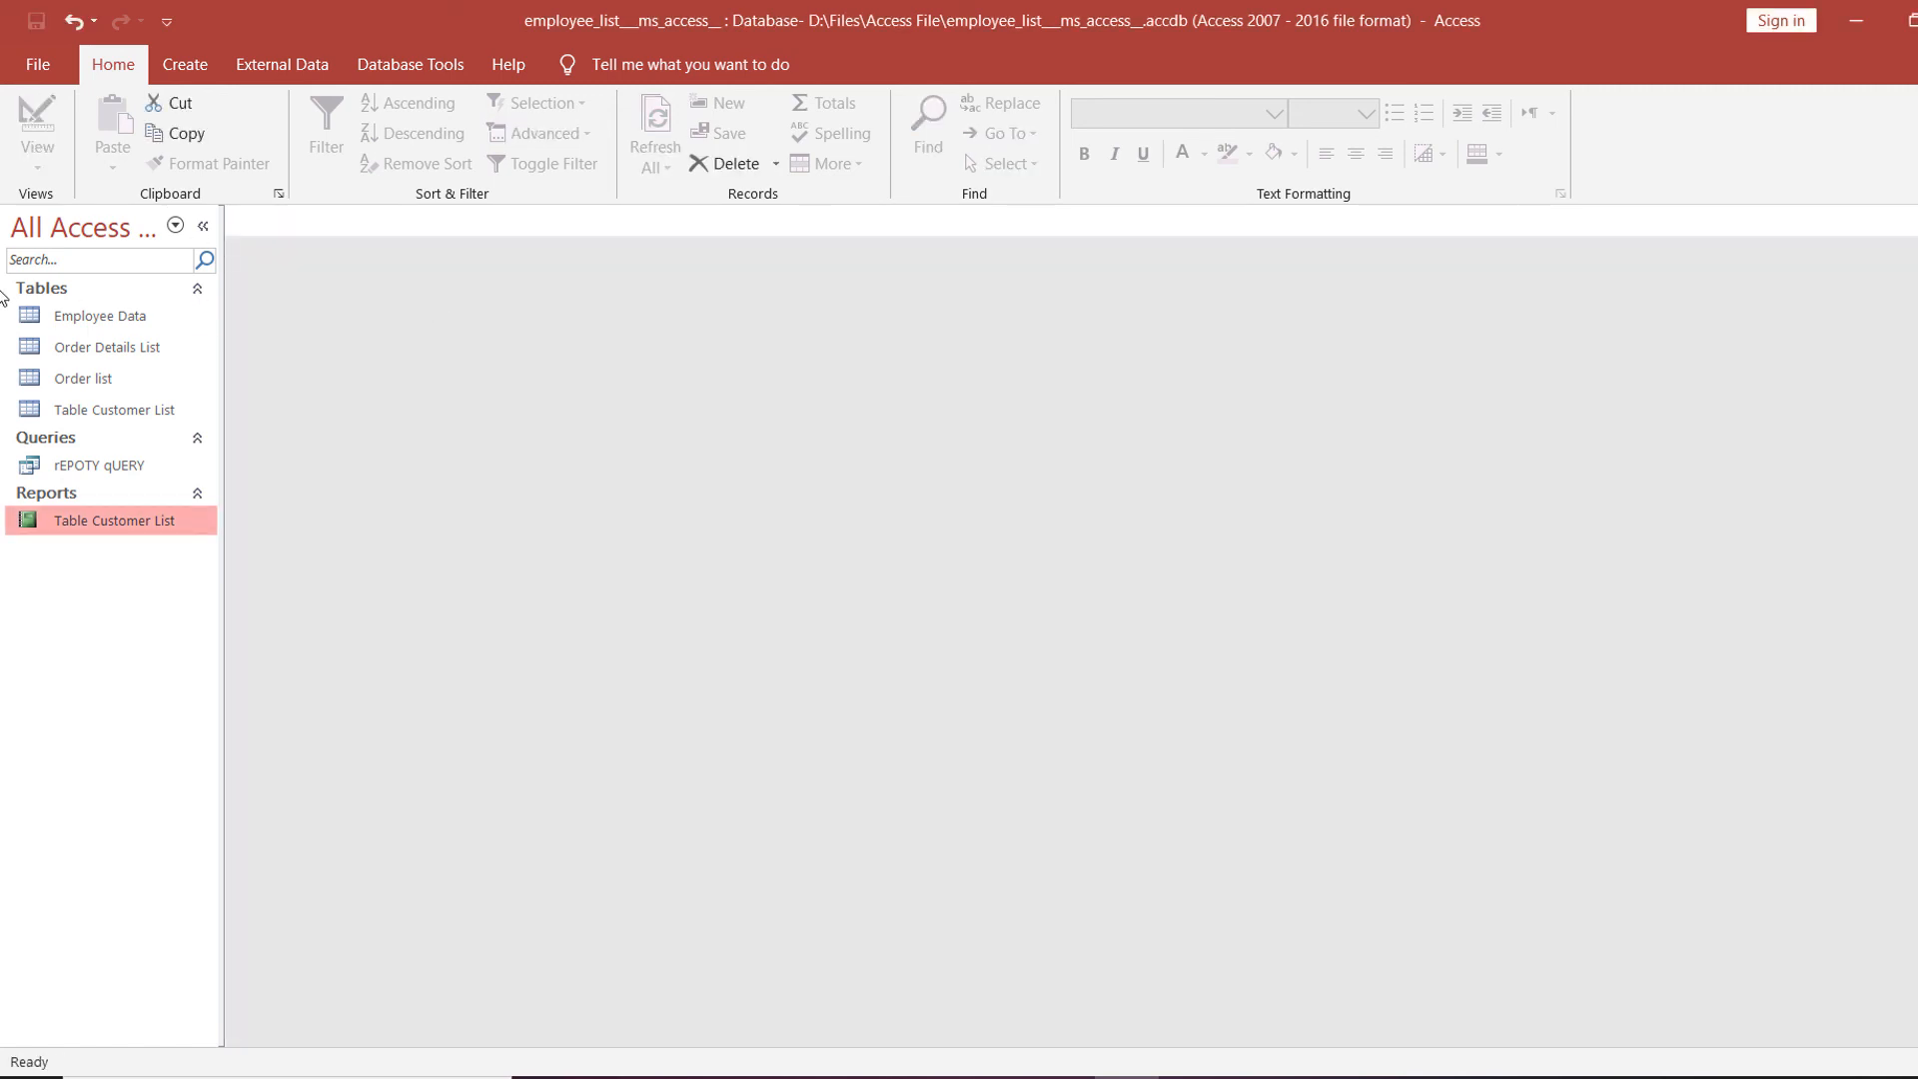
Test the Table Customer List report with the seventh customer's ID and close it.
right_click(84, 526)
click(140, 535)
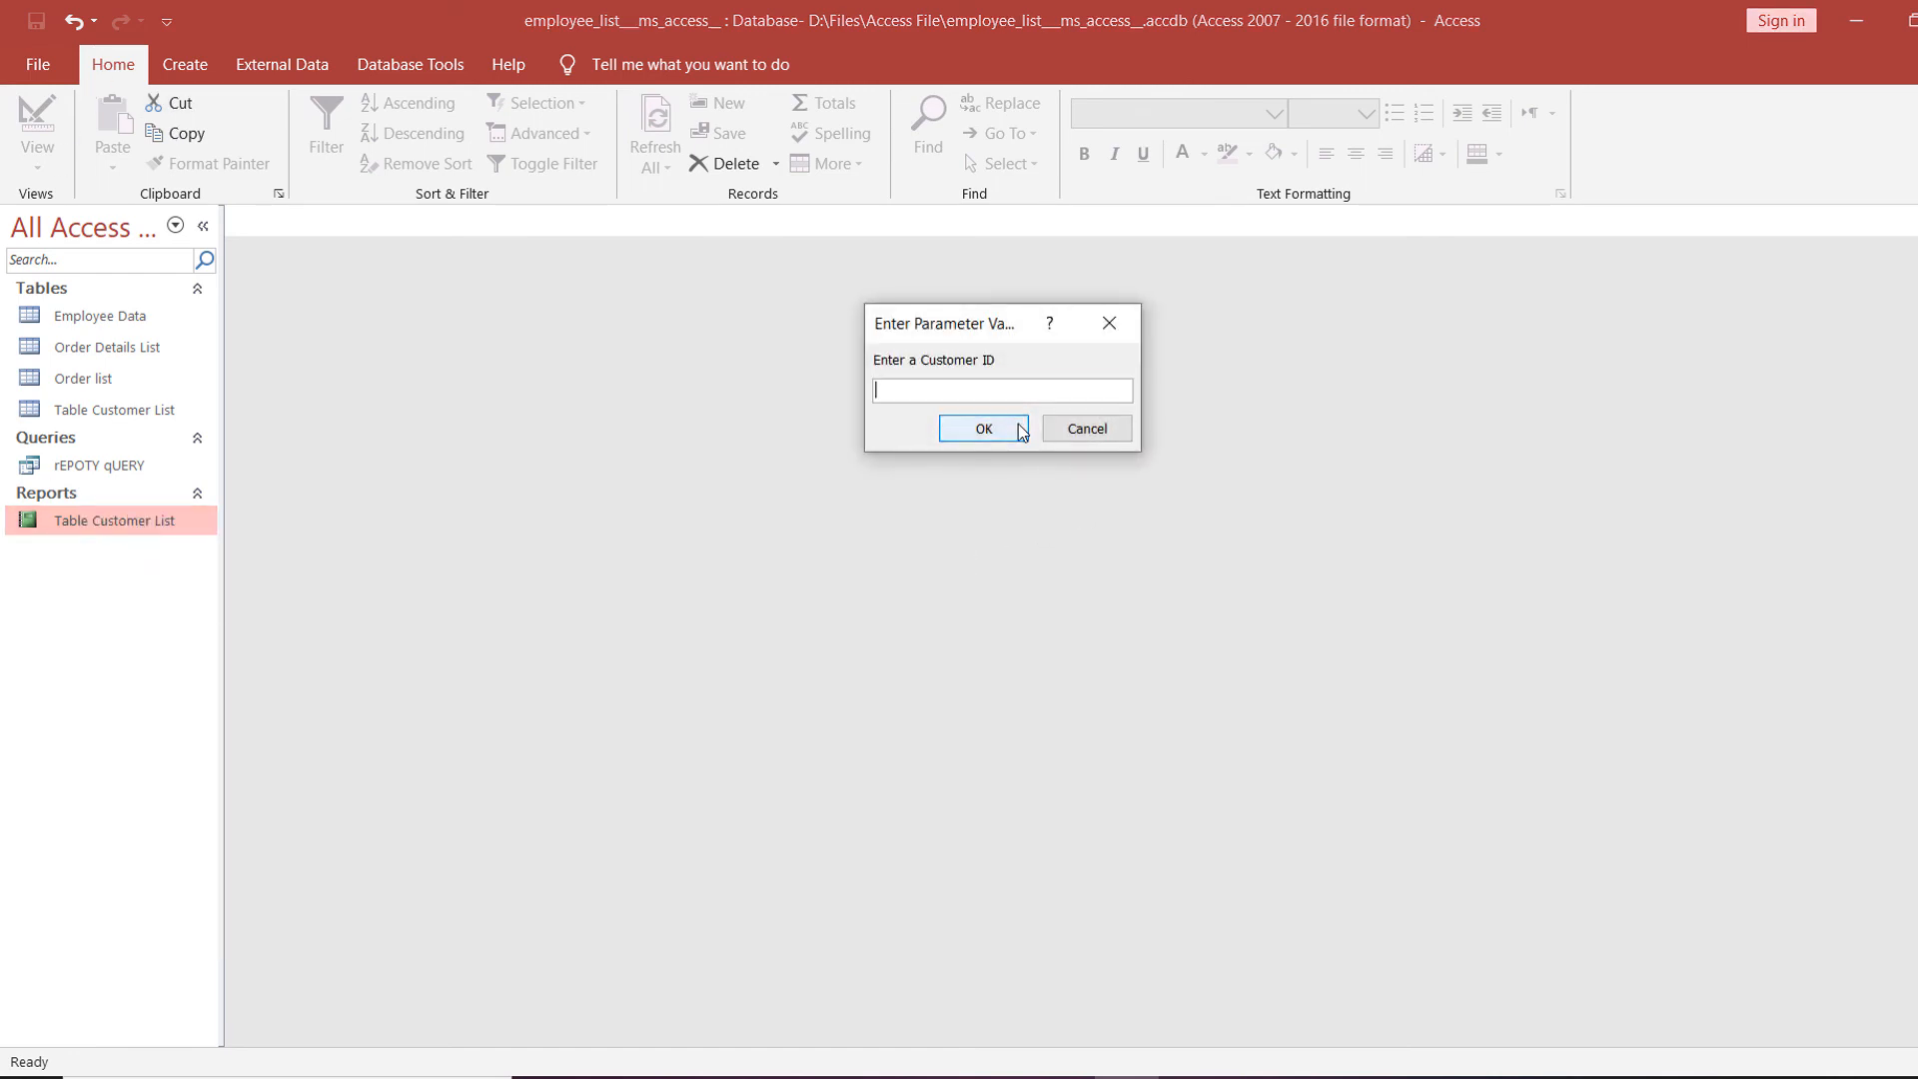
text(127)
click(1005, 438)
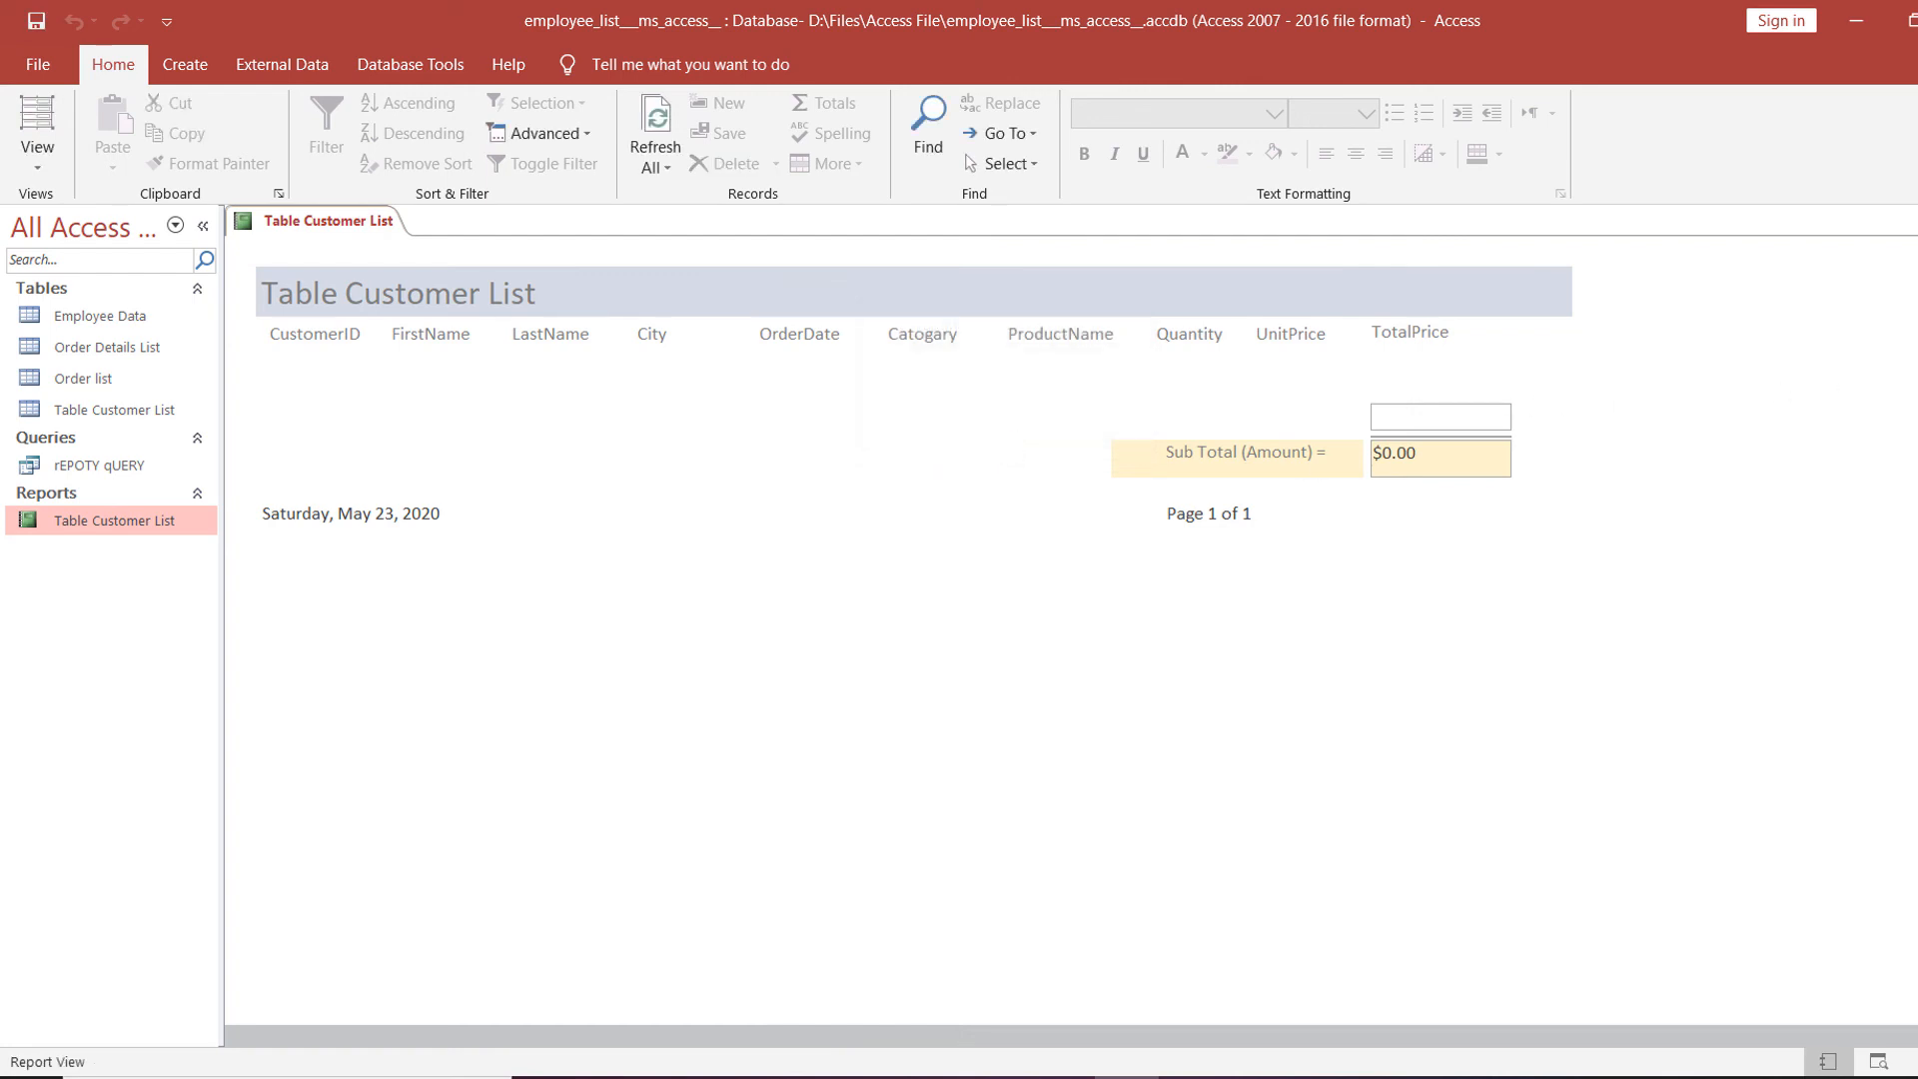
key(ctrl+w)
Open the Table Customer List report for the third customer's ID and check the subtotal amount.
right_click(91, 520)
click(195, 562)
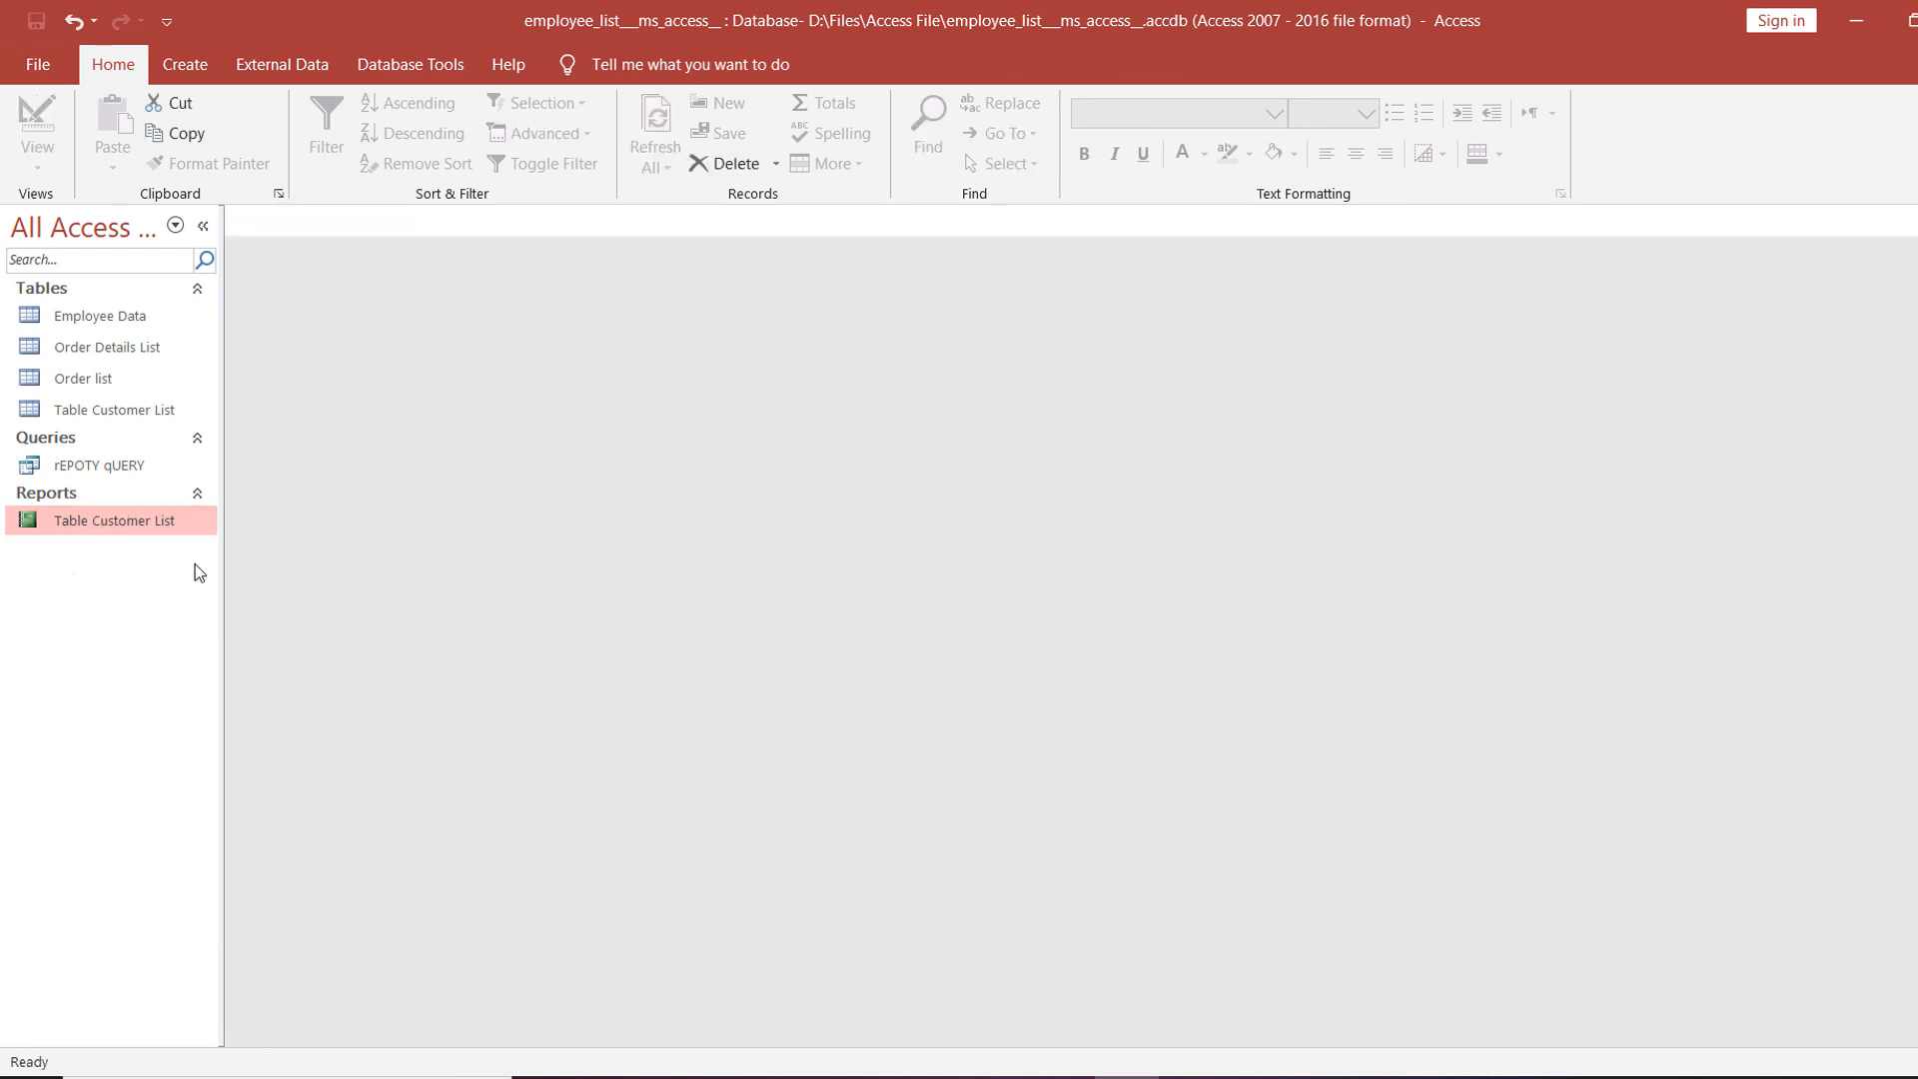
text(12)
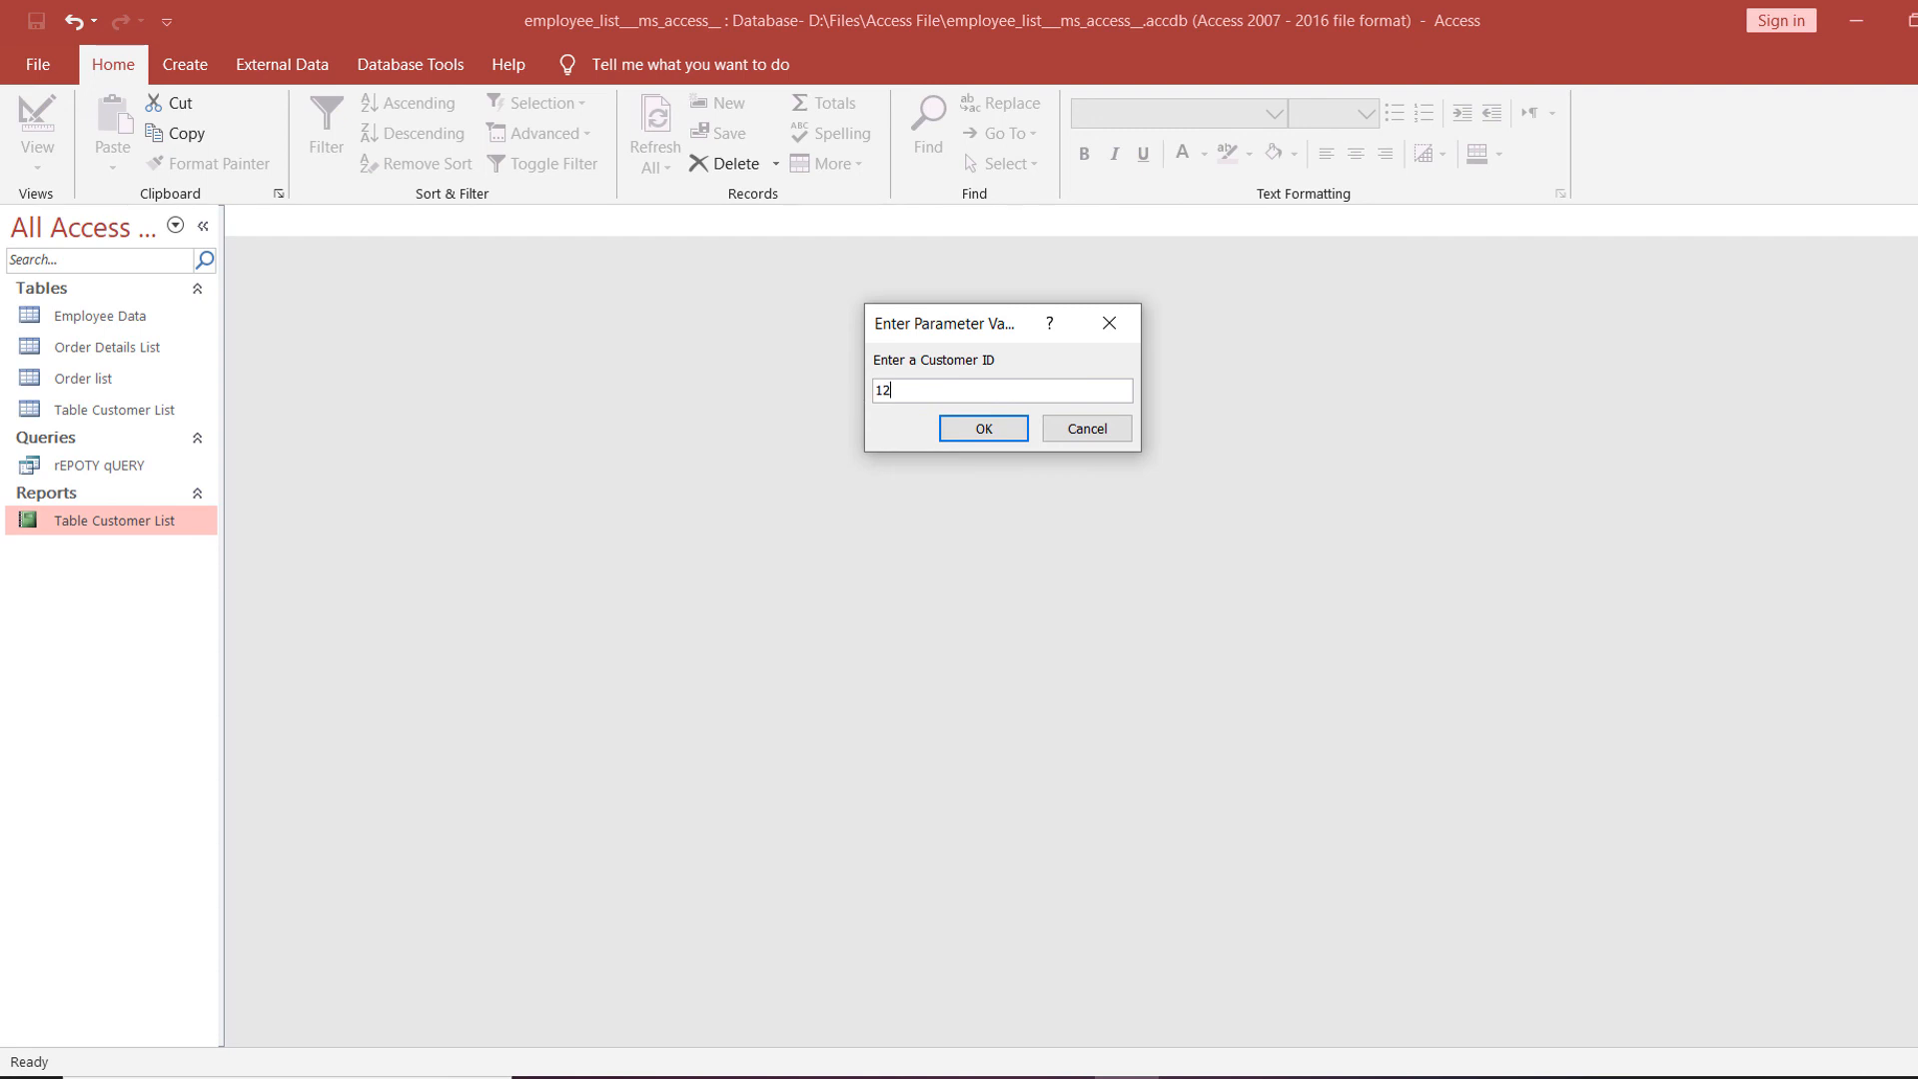
text(3)
click(1004, 428)
click(1324, 537)
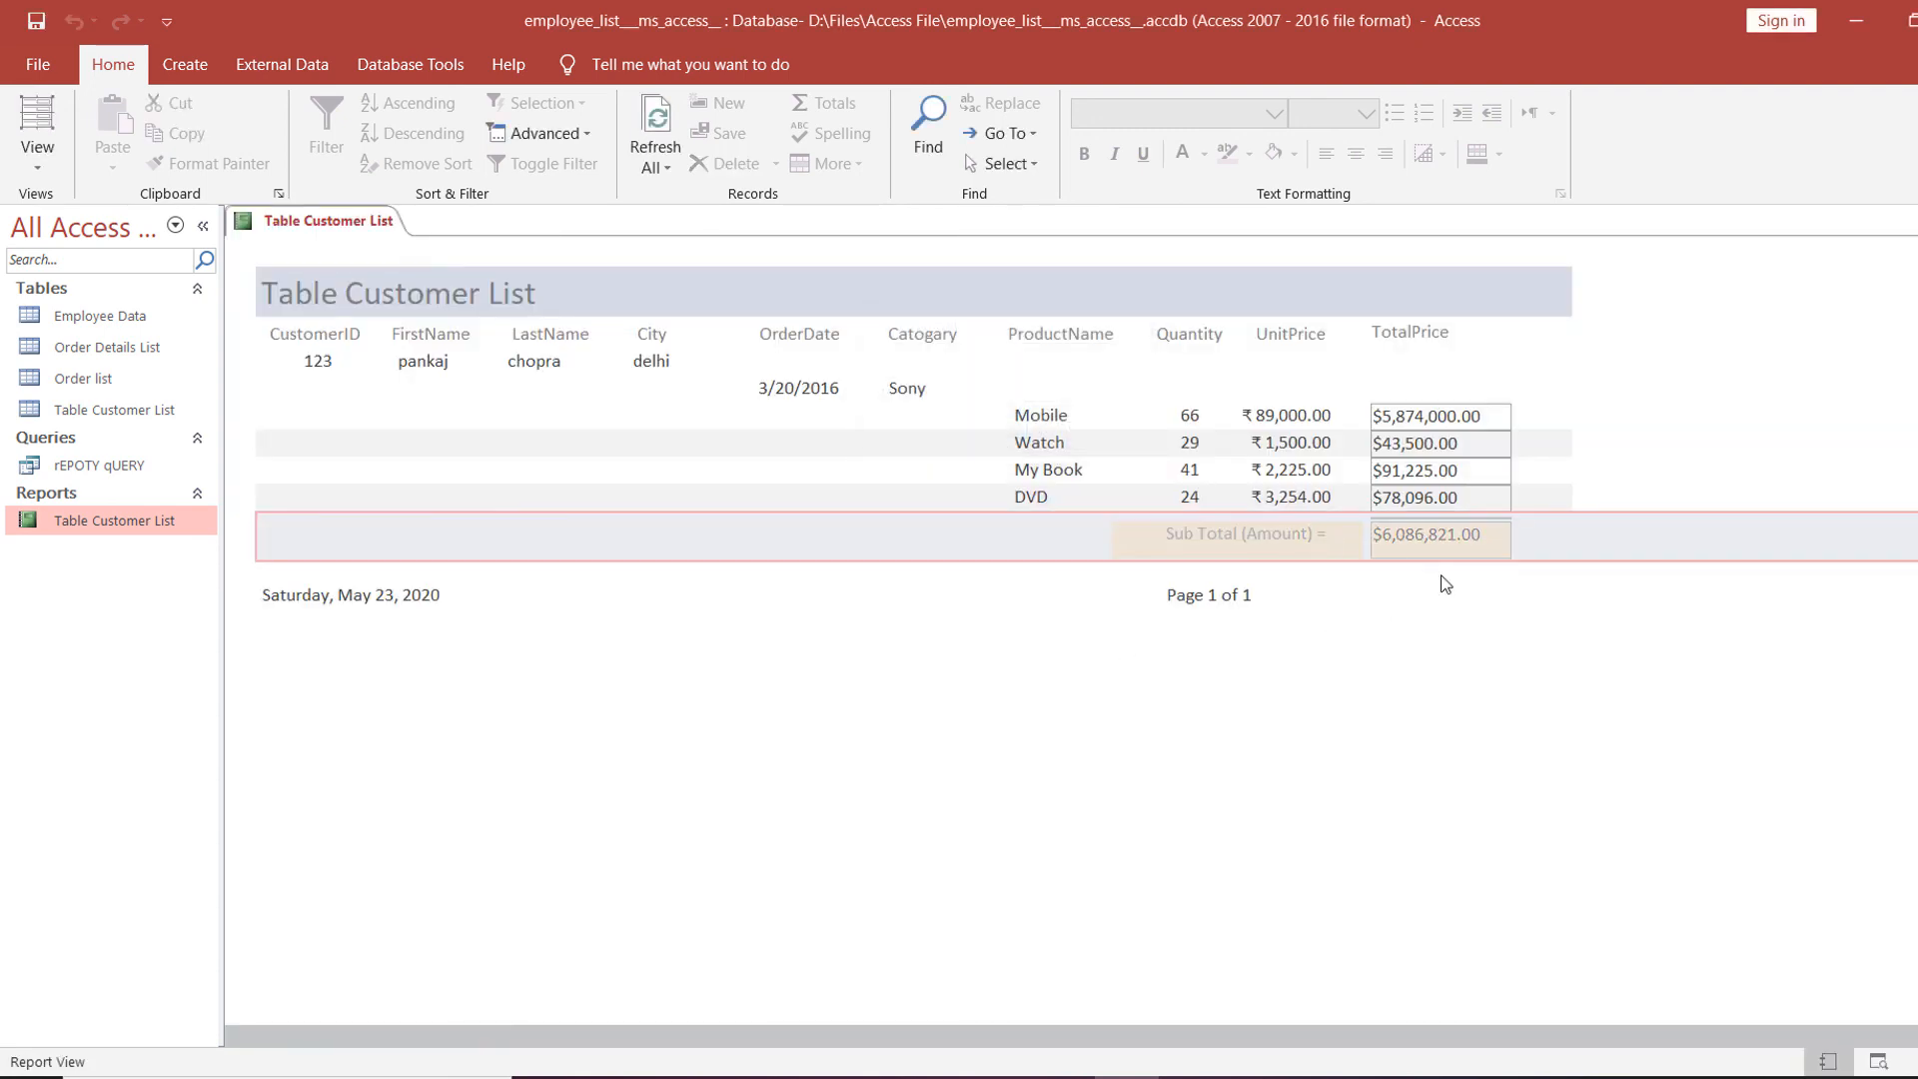
click(1479, 539)
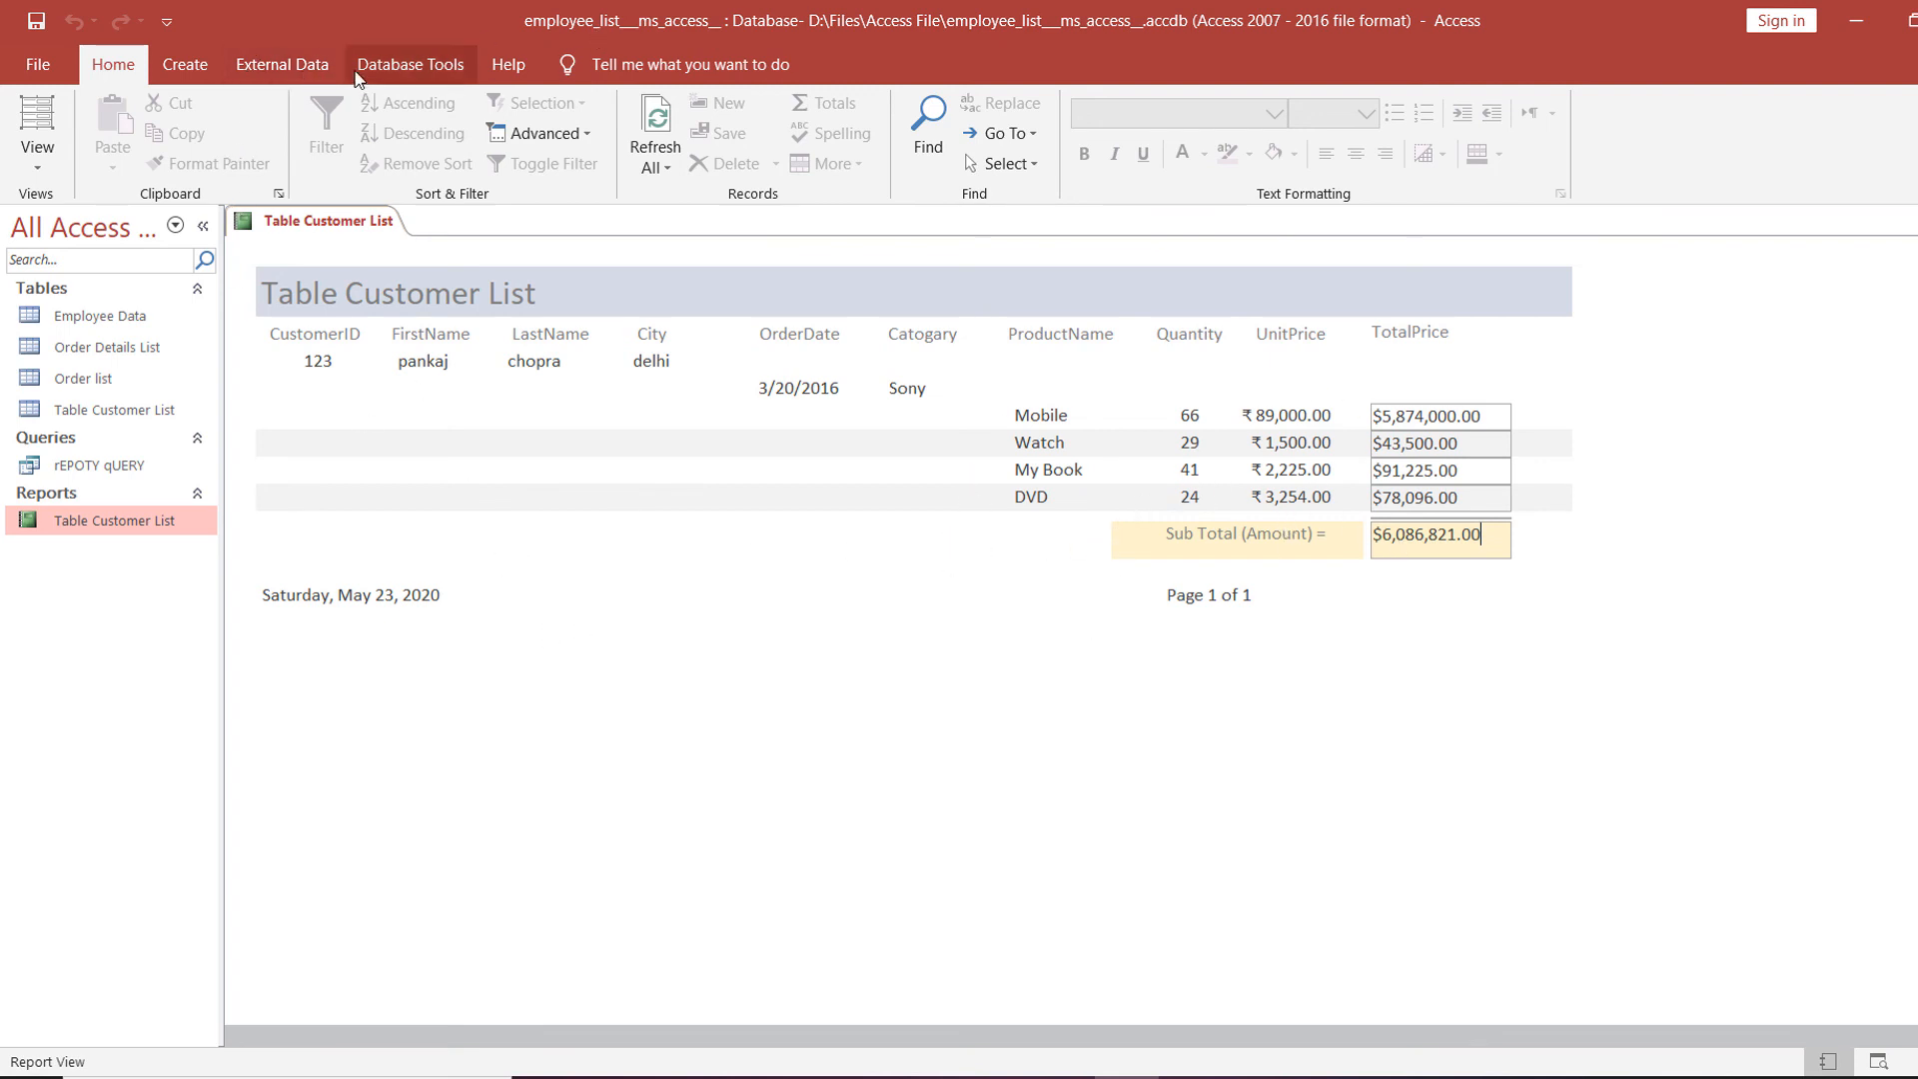
click(407, 68)
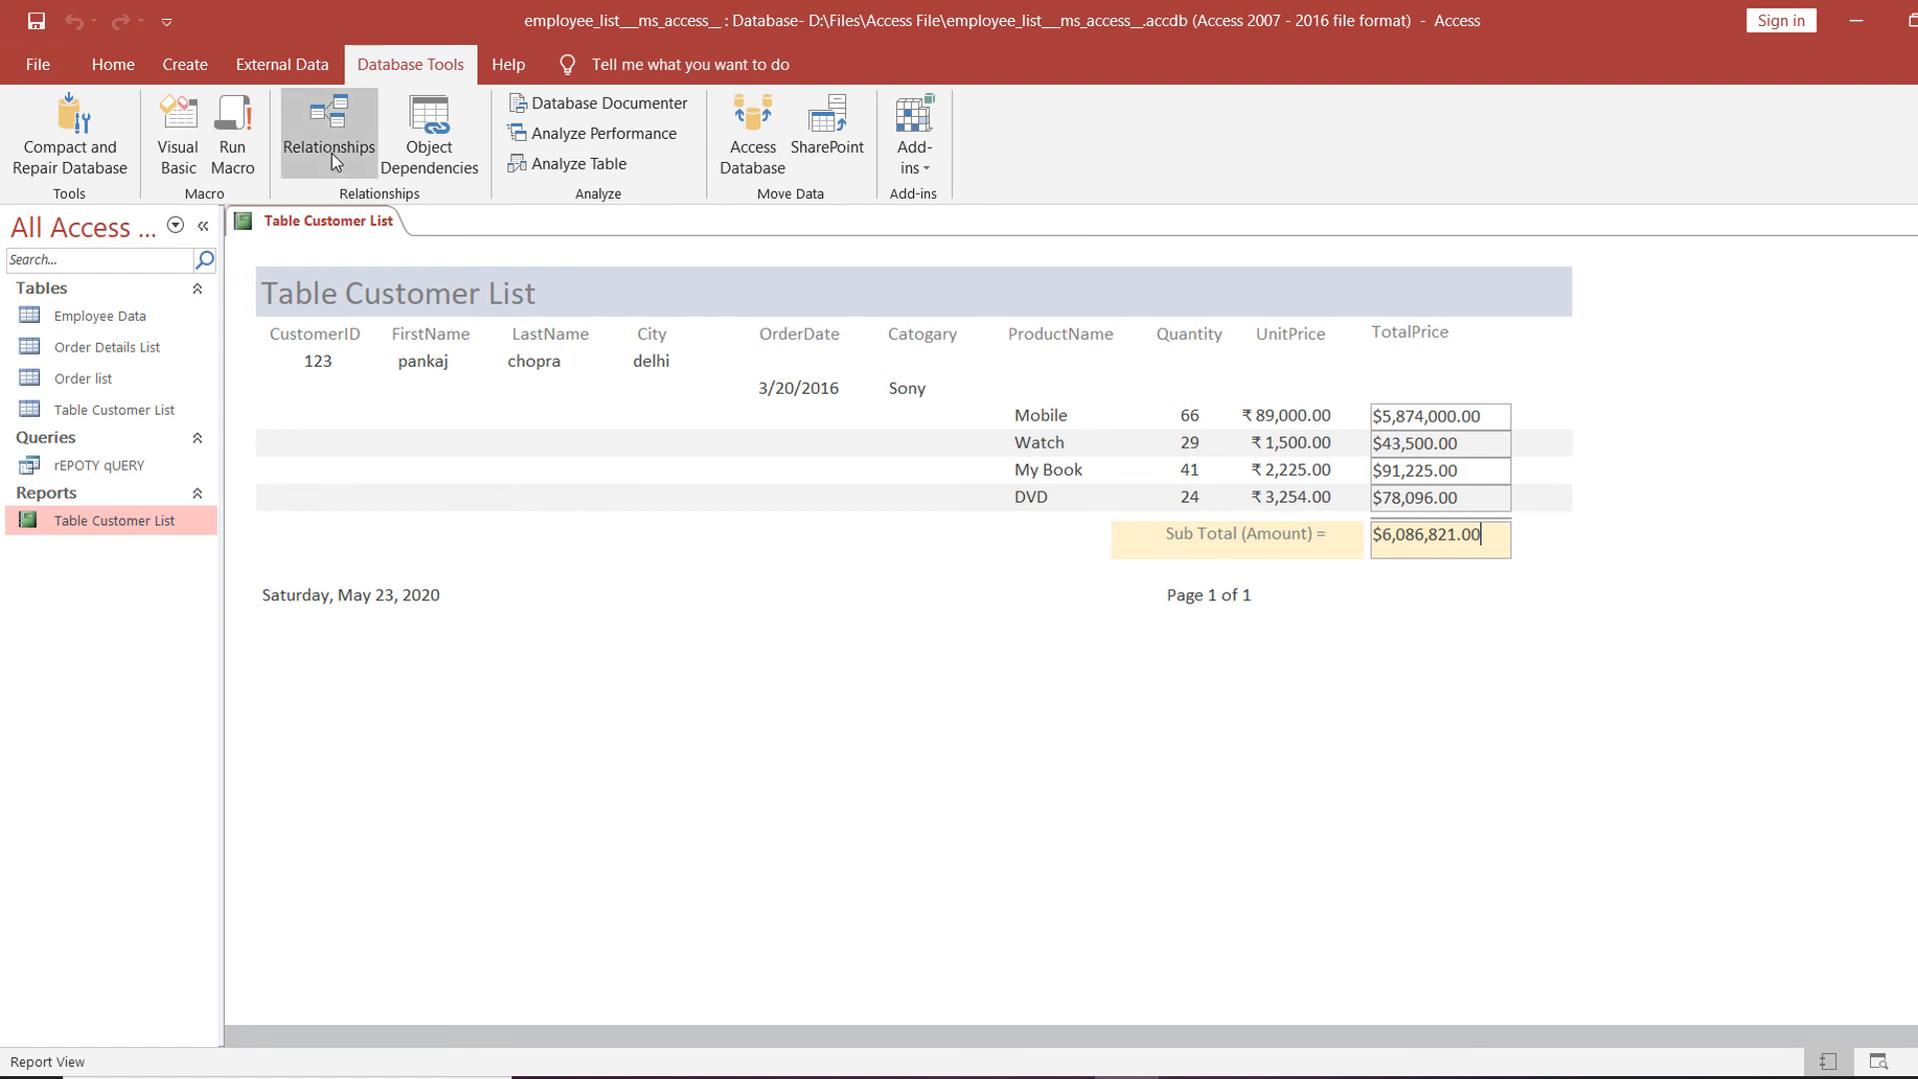
click(186, 64)
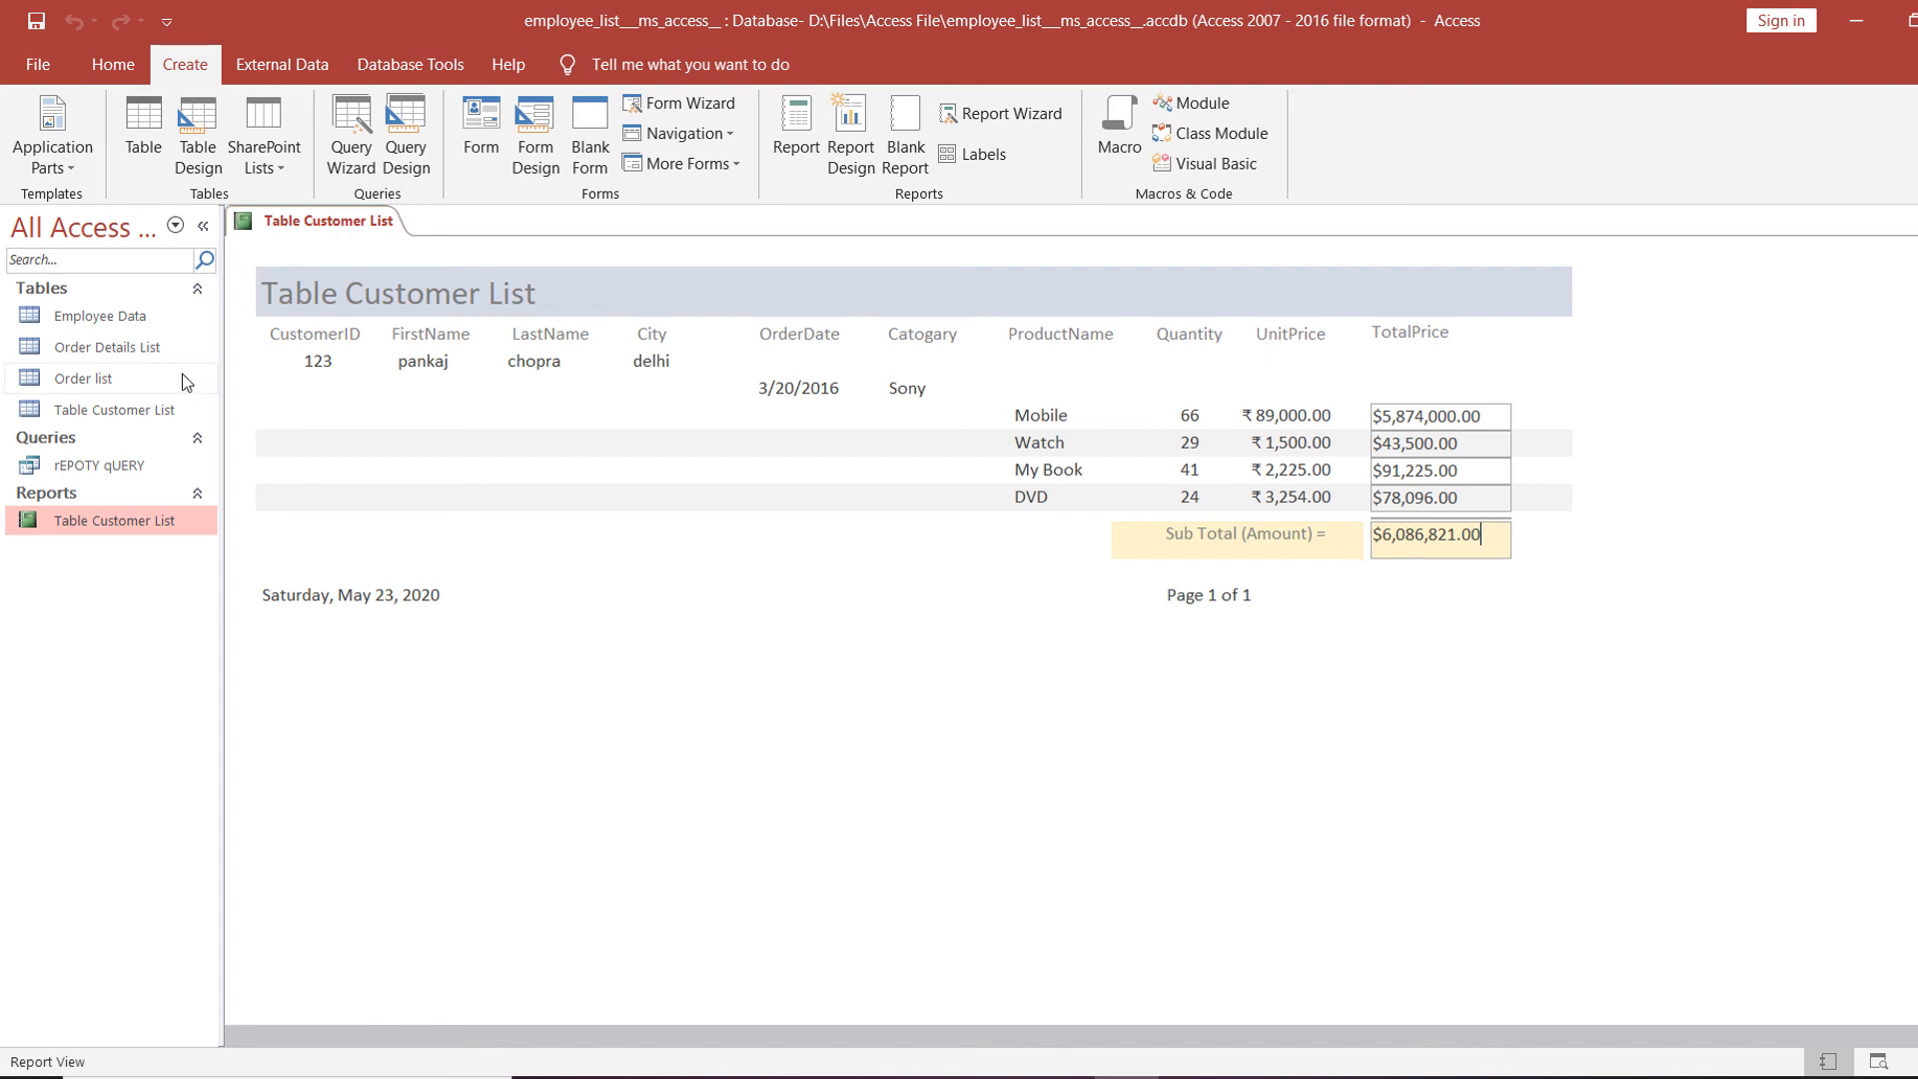
click(100, 315)
click(92, 412)
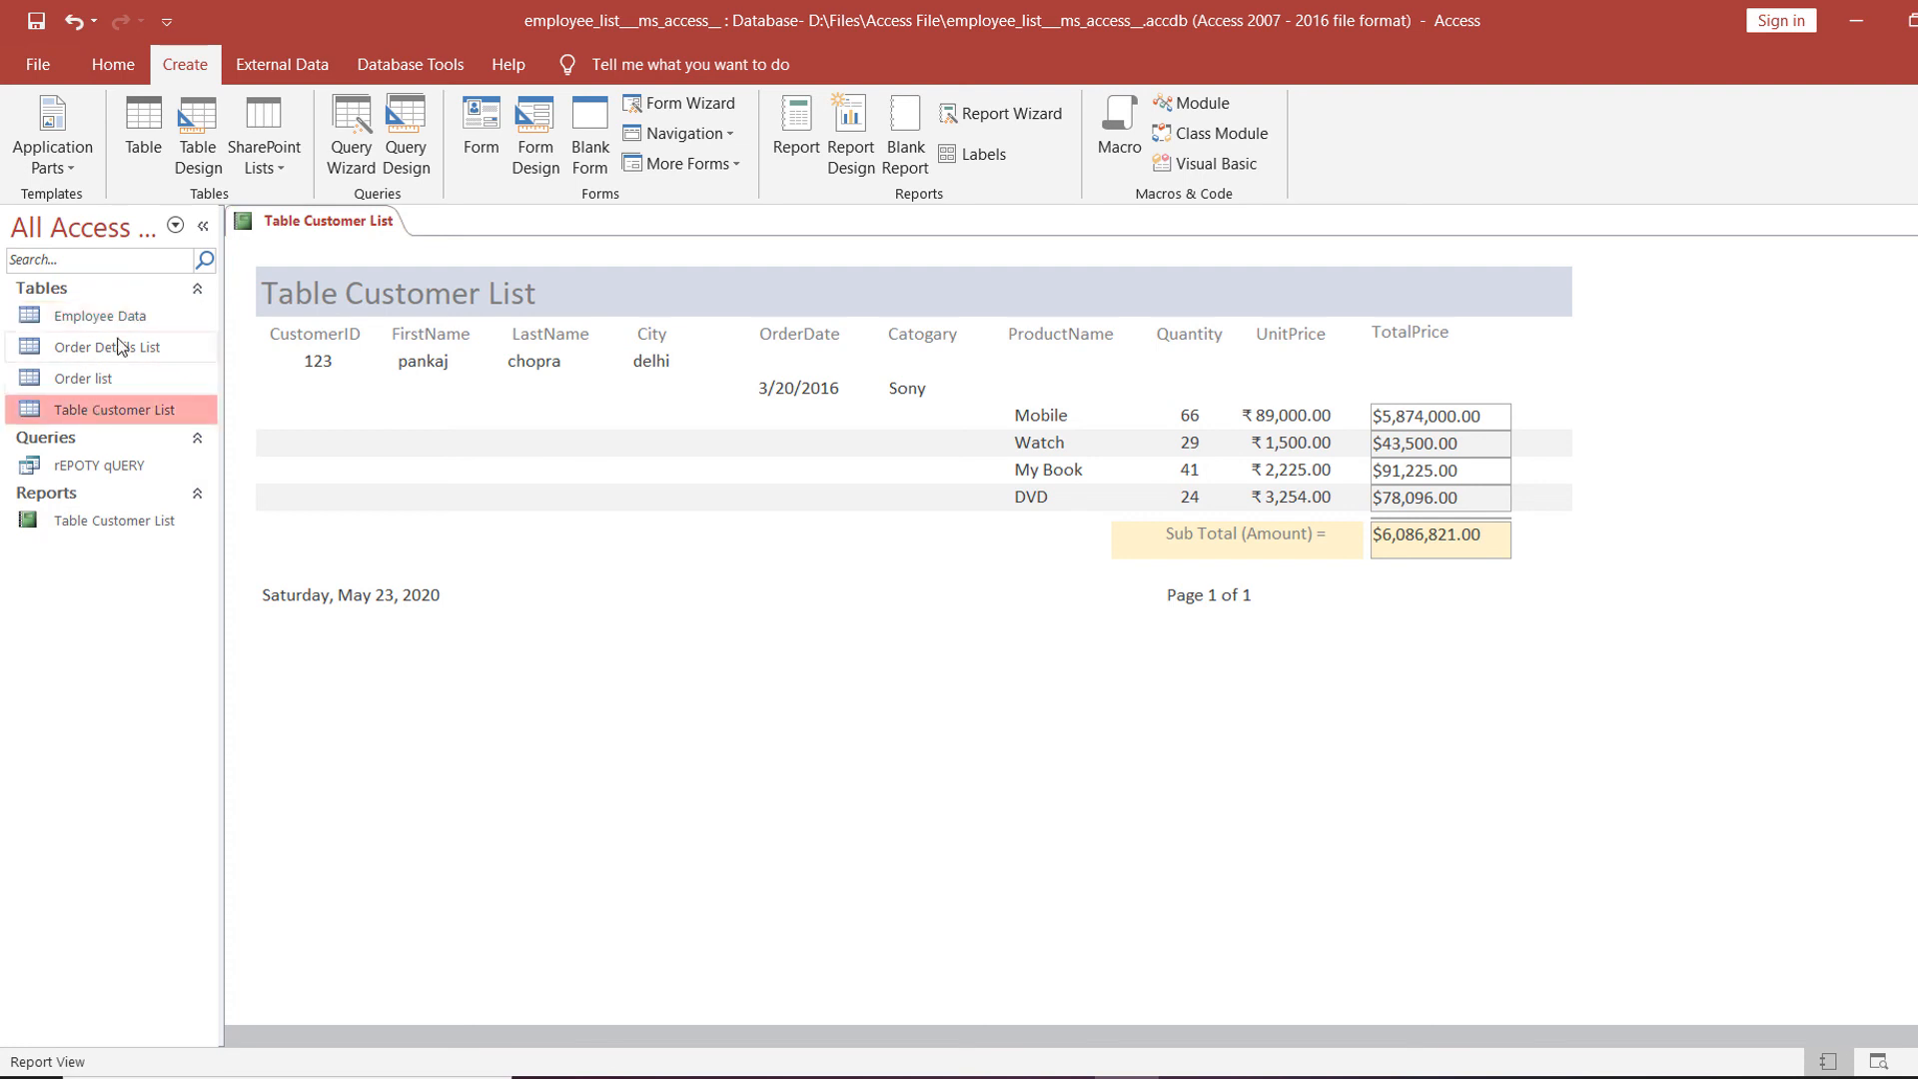
click(120, 347)
click(102, 318)
click(84, 370)
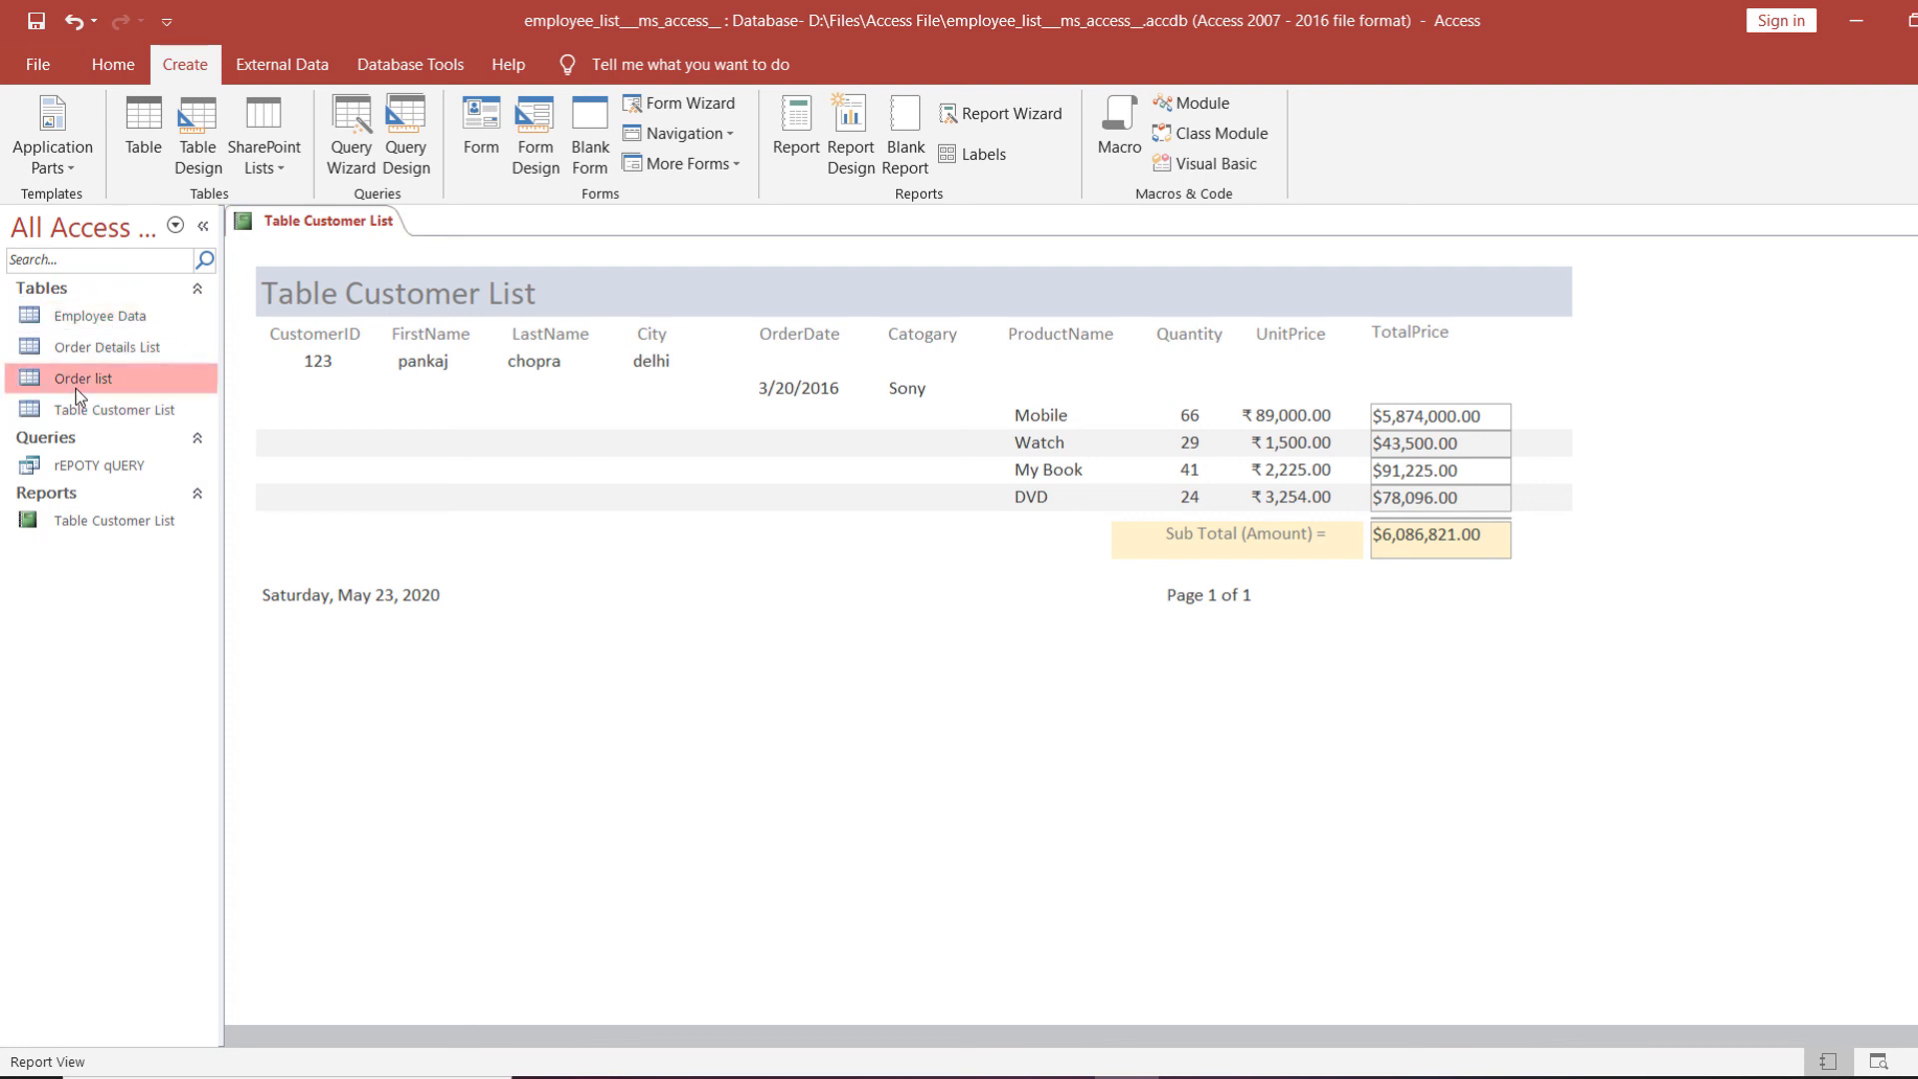
click(87, 317)
click(84, 349)
click(65, 411)
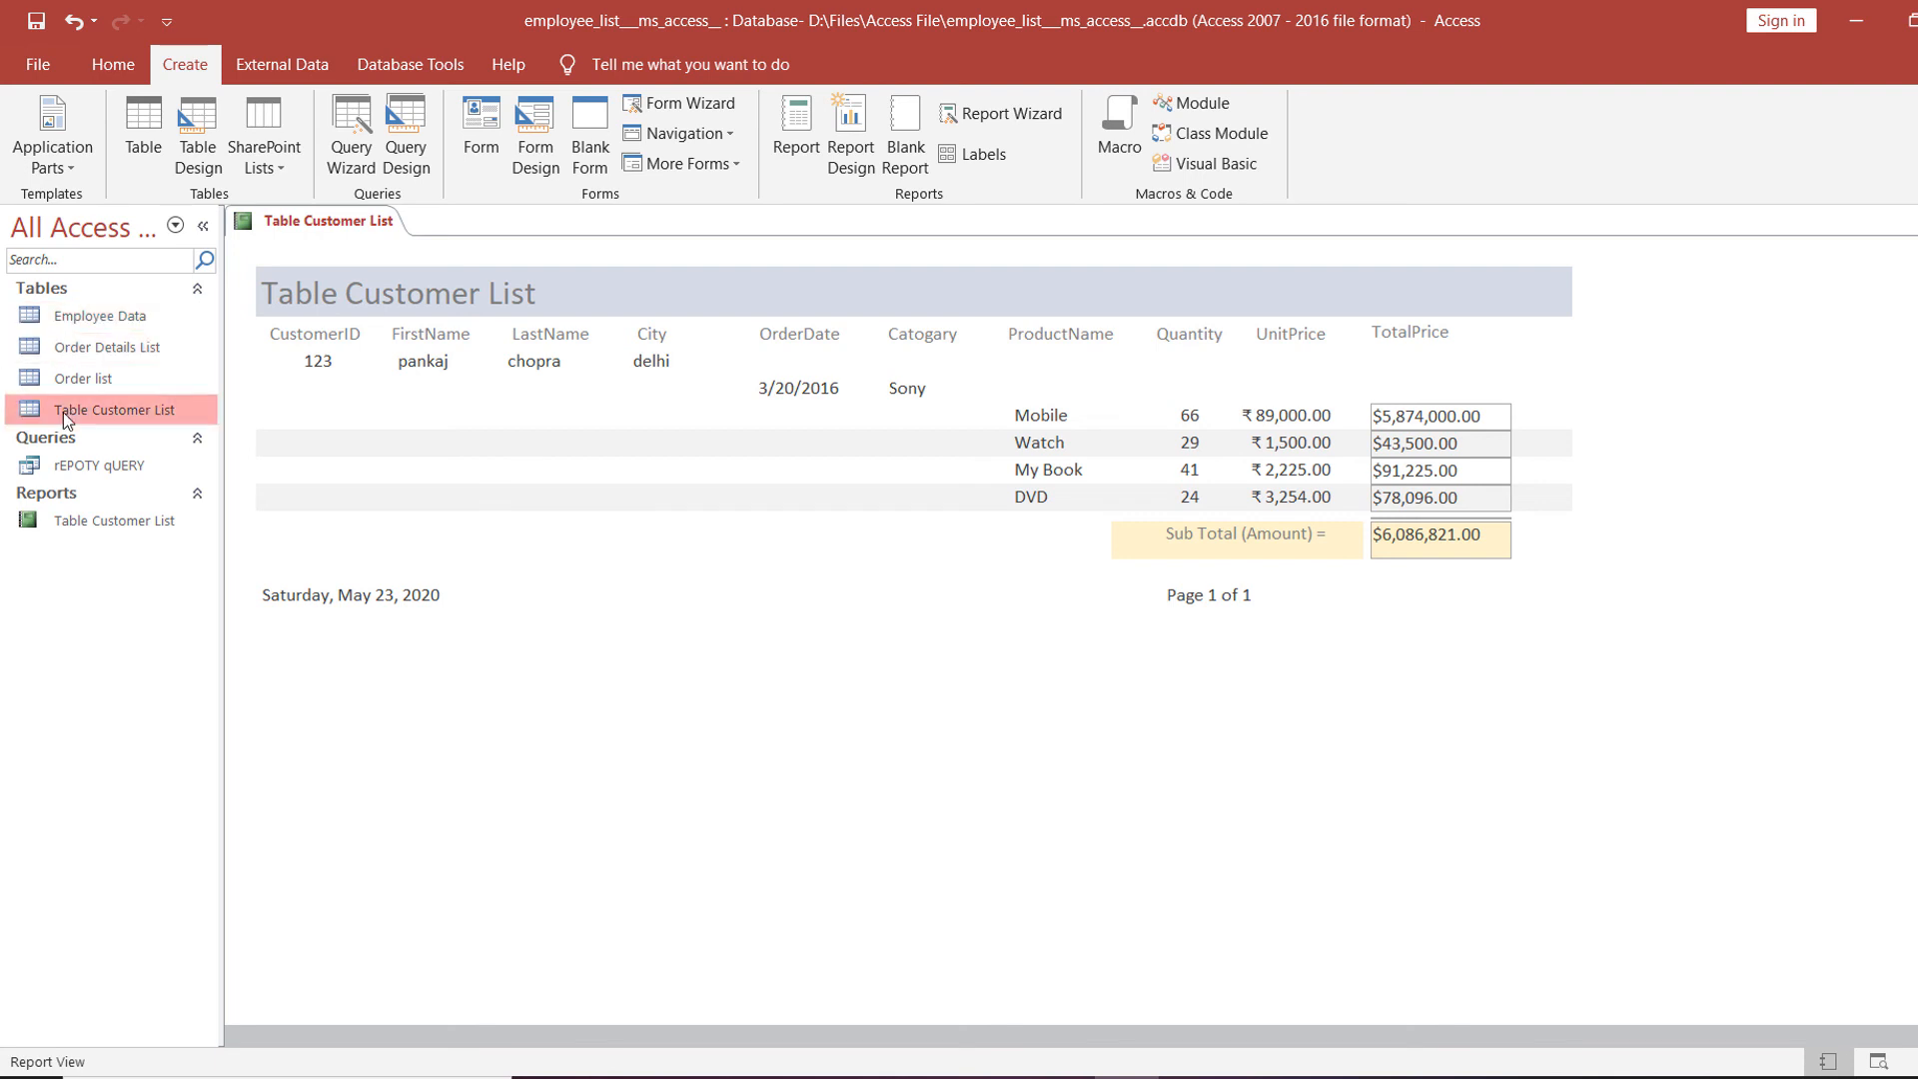
Open the database relationships diagram, review how the four tables are linked and close it.
click(451, 64)
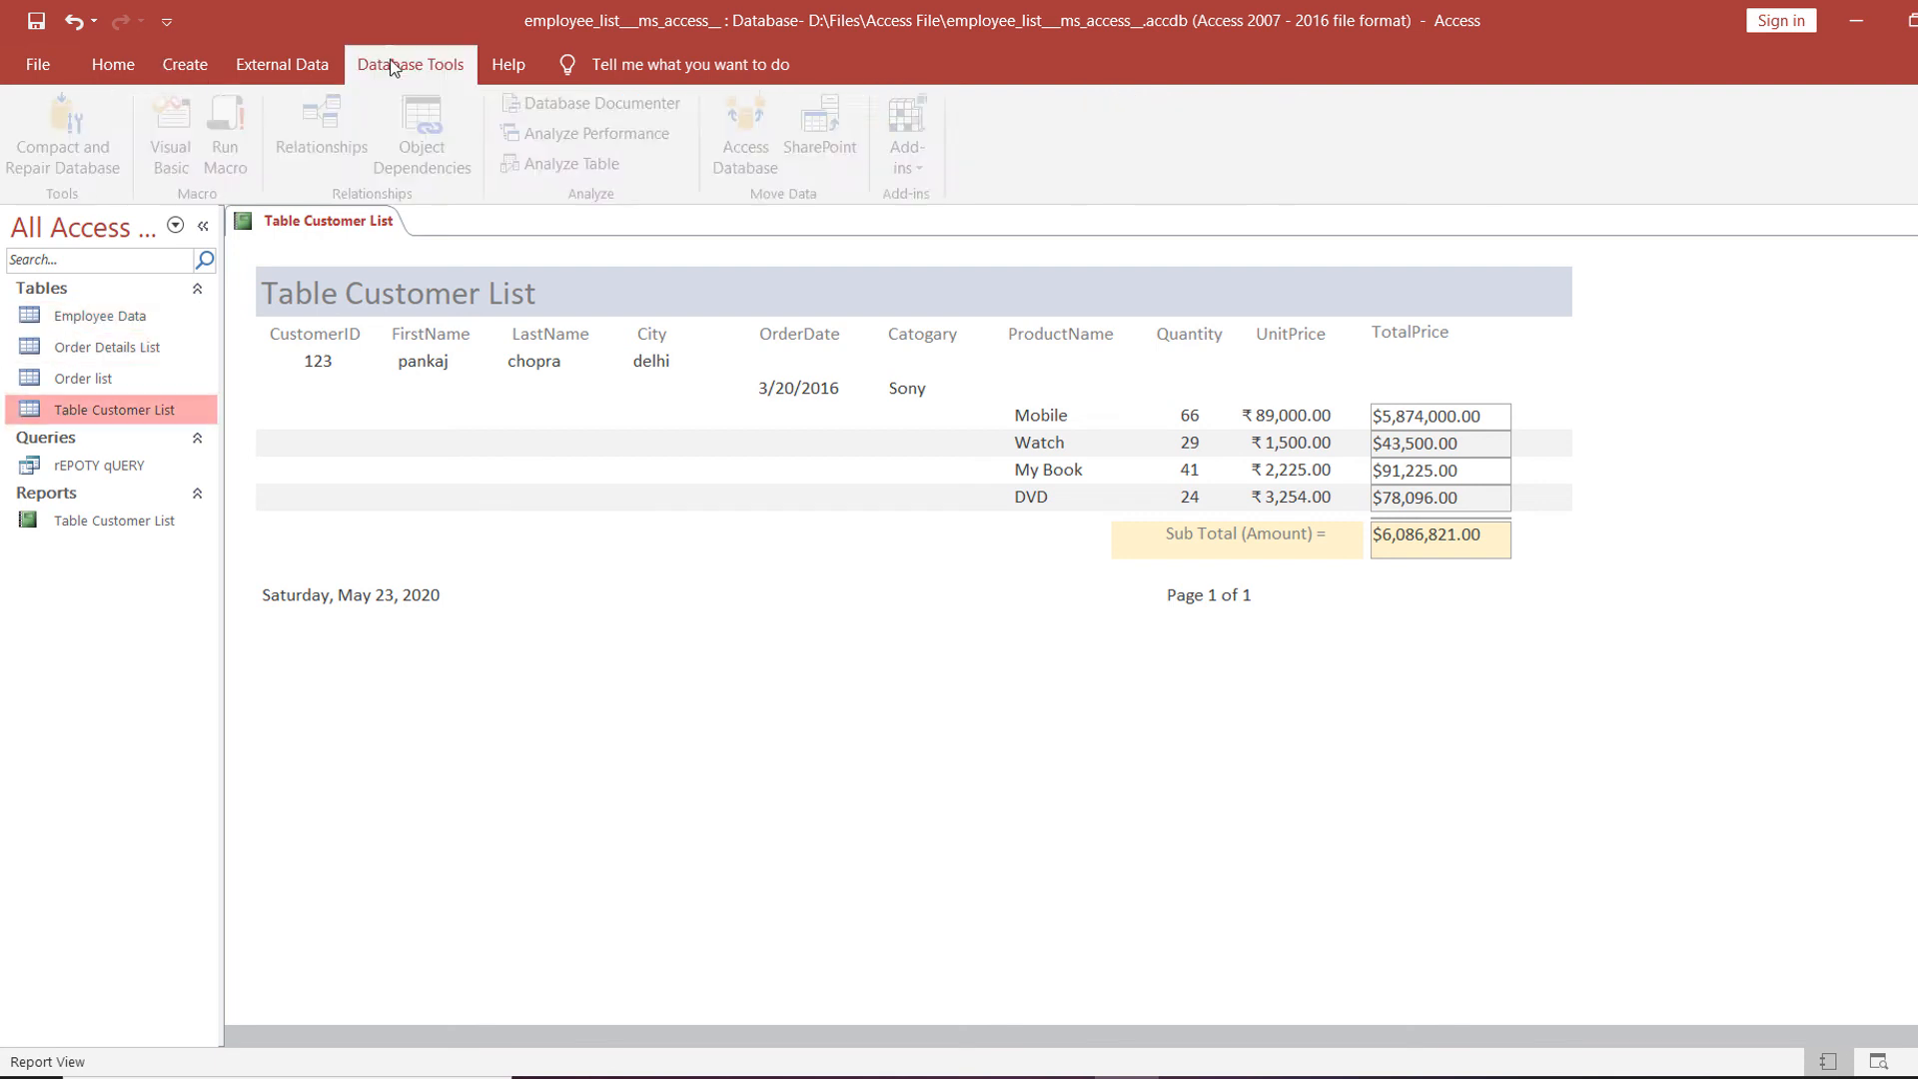
click(332, 147)
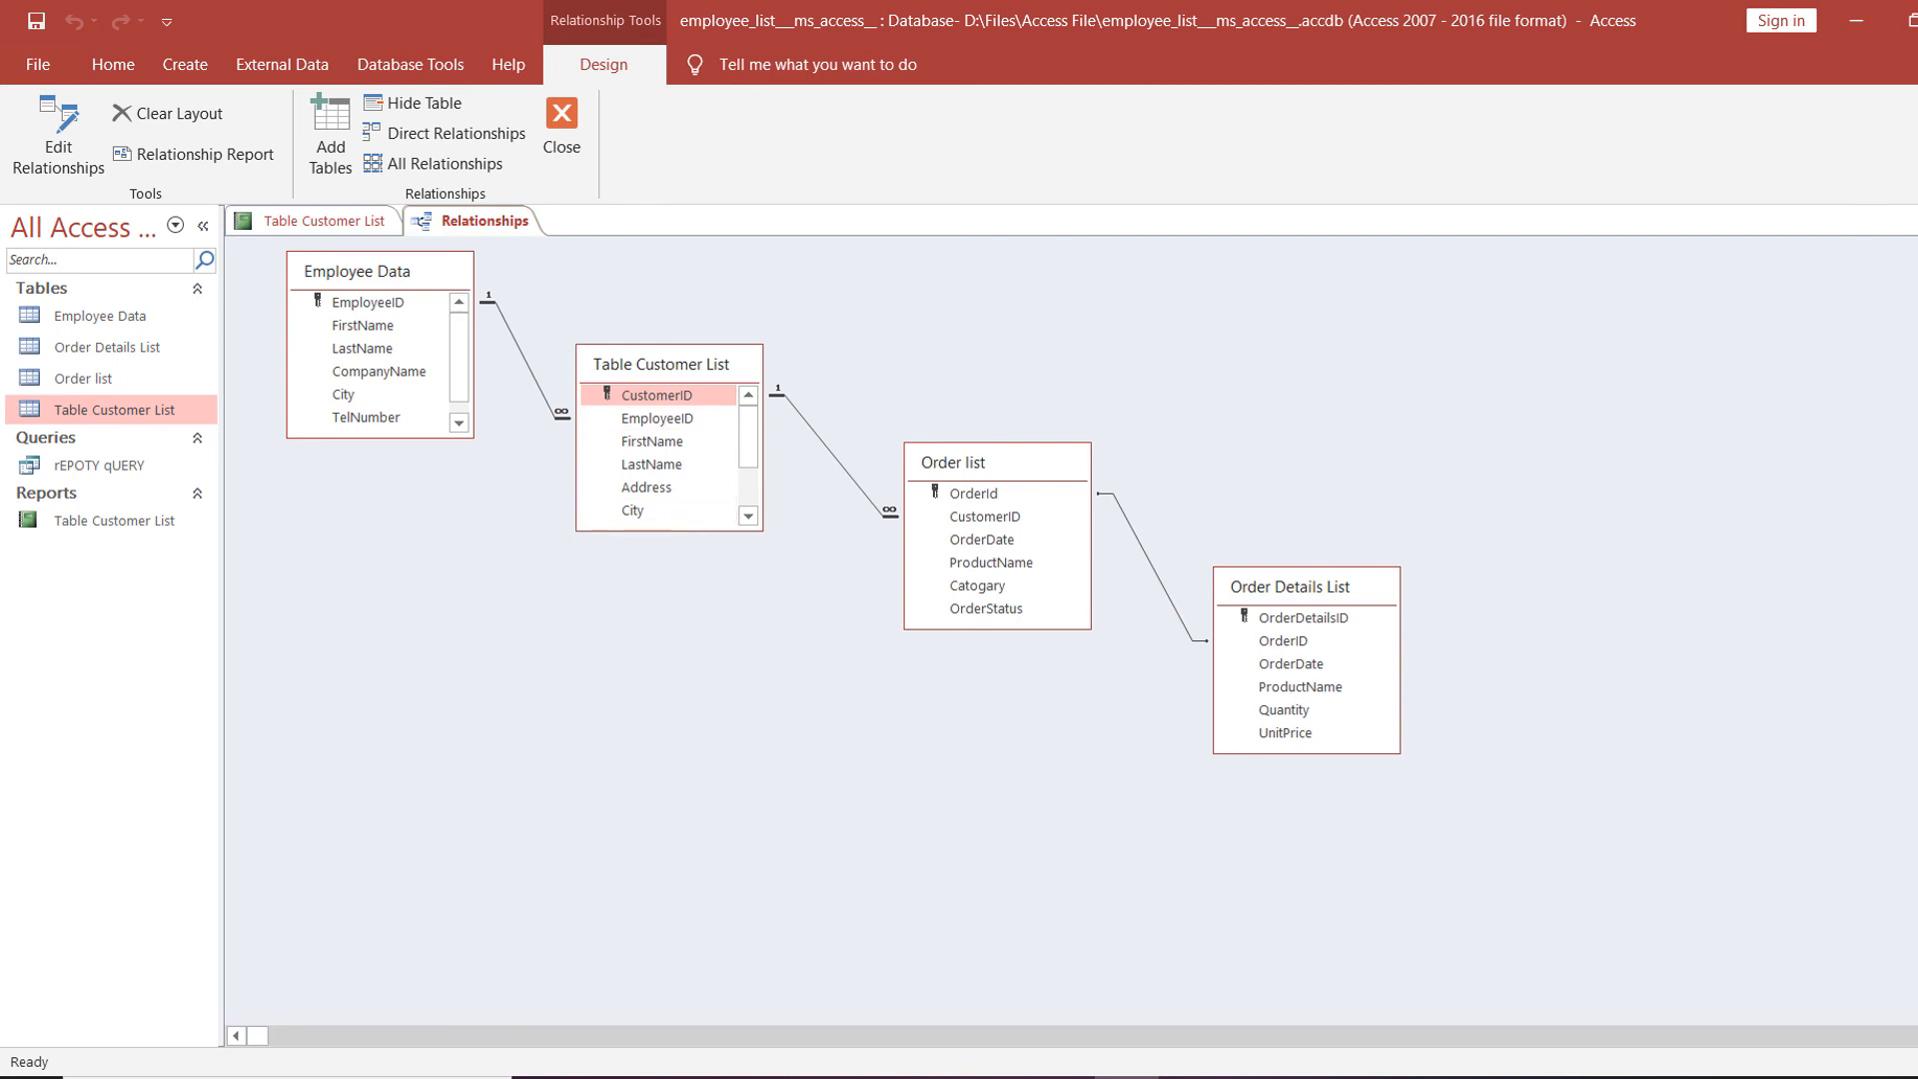
click(1913, 221)
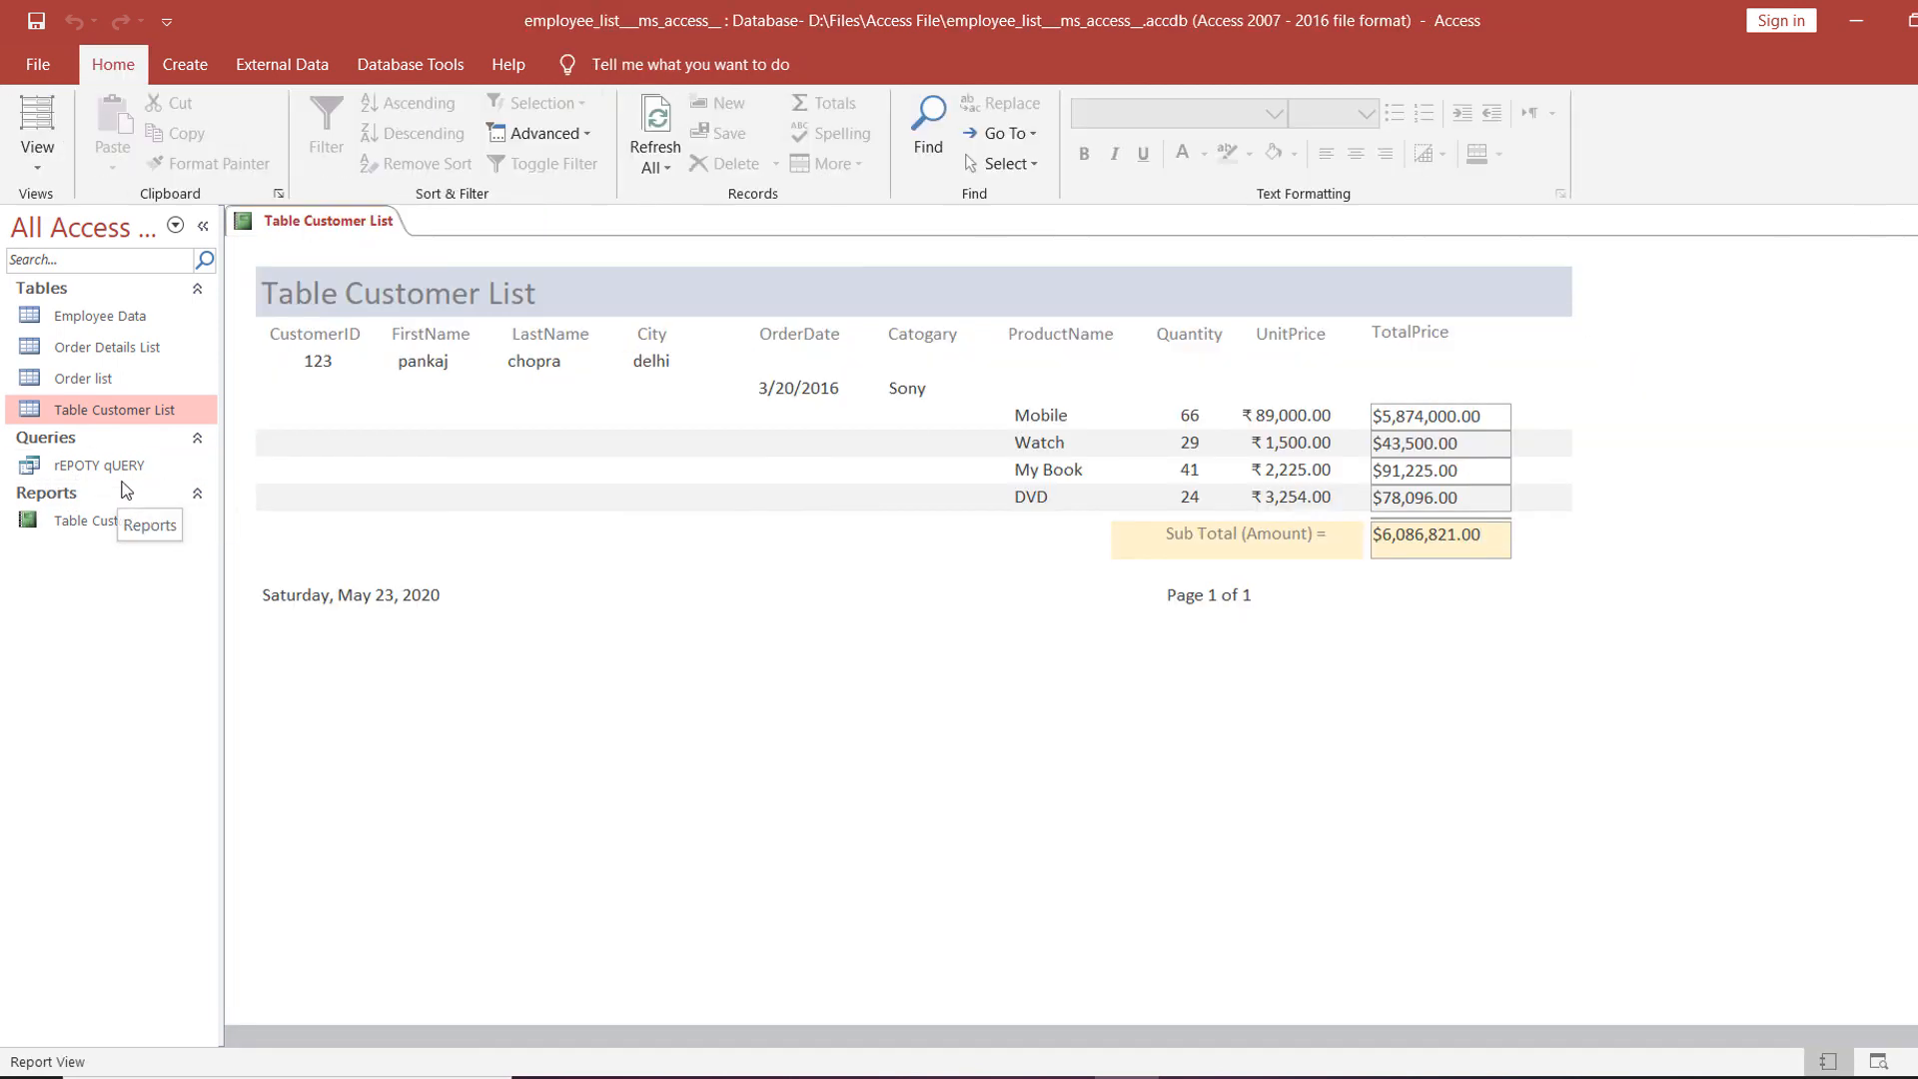
Select the rEPOTY qUERY query and close the open Table Customer List report.
click(115, 467)
right_click(118, 472)
click(152, 466)
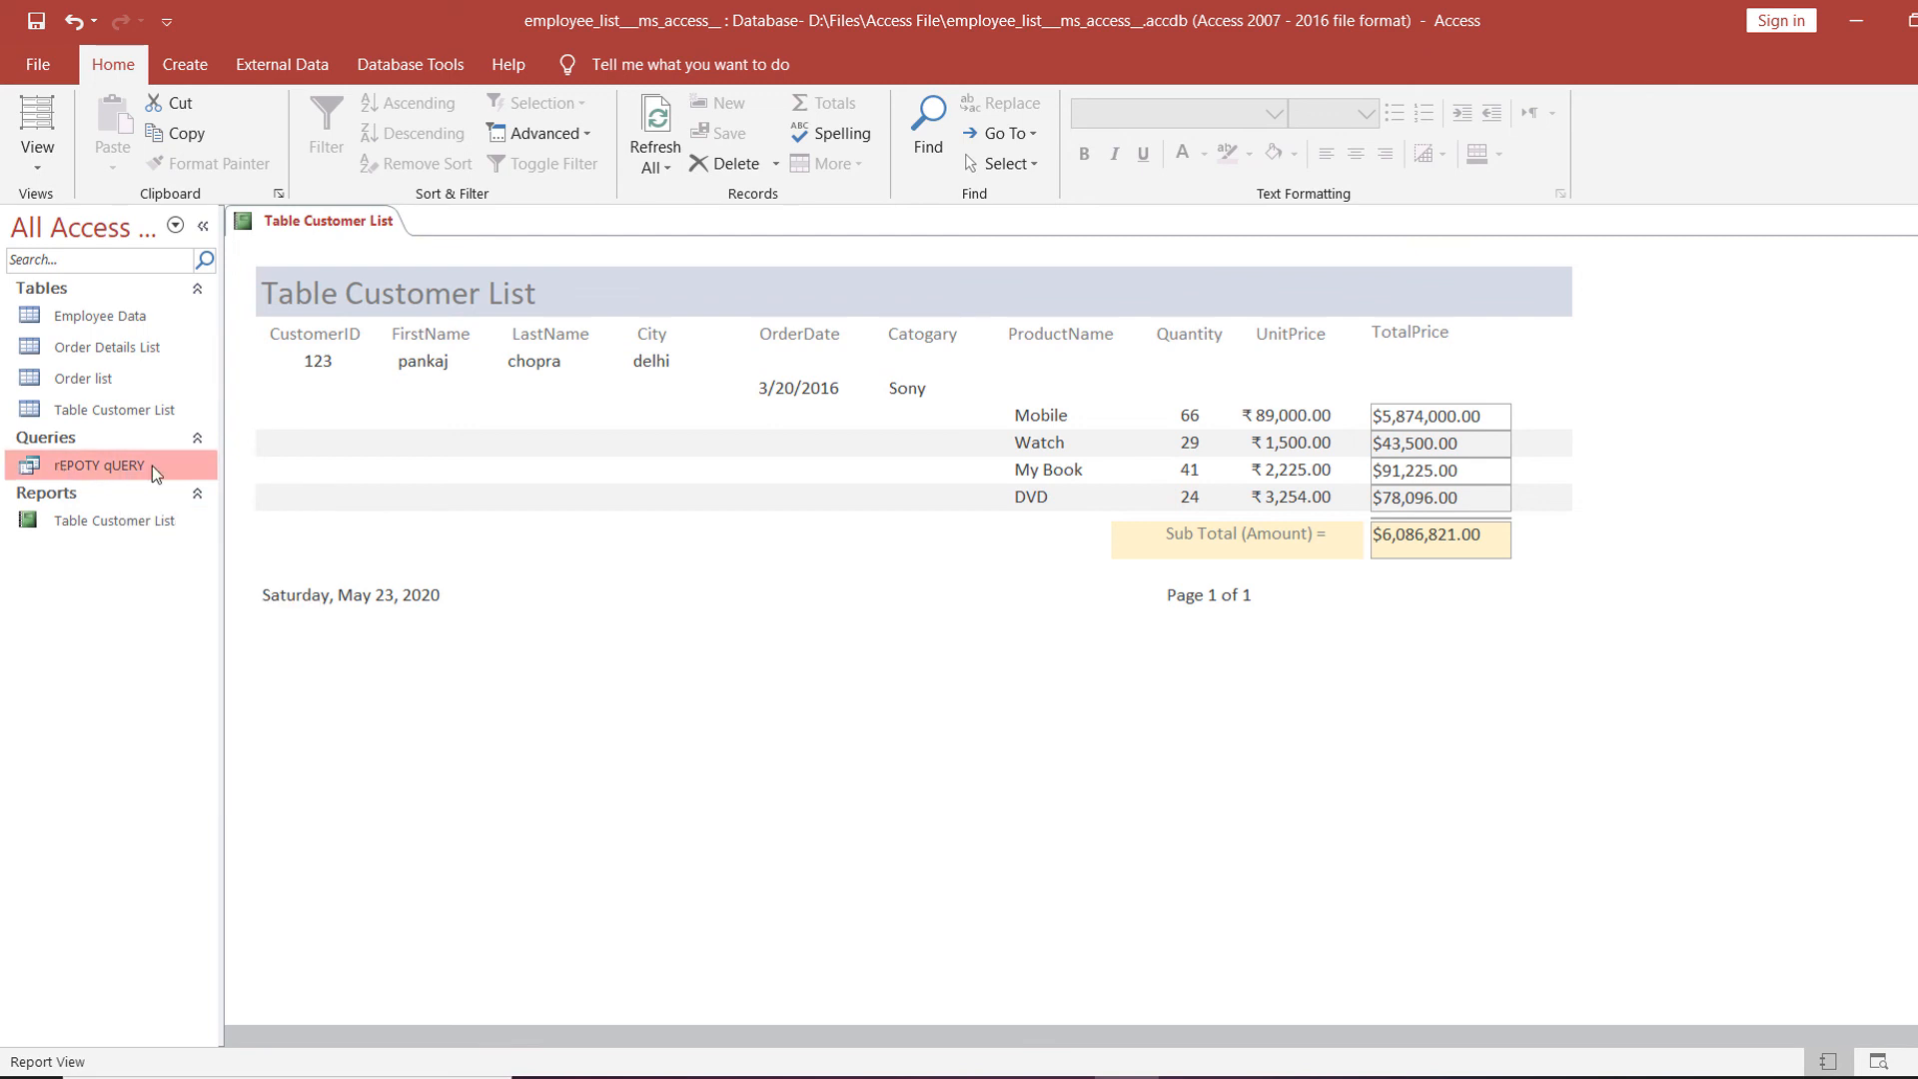
click(1914, 221)
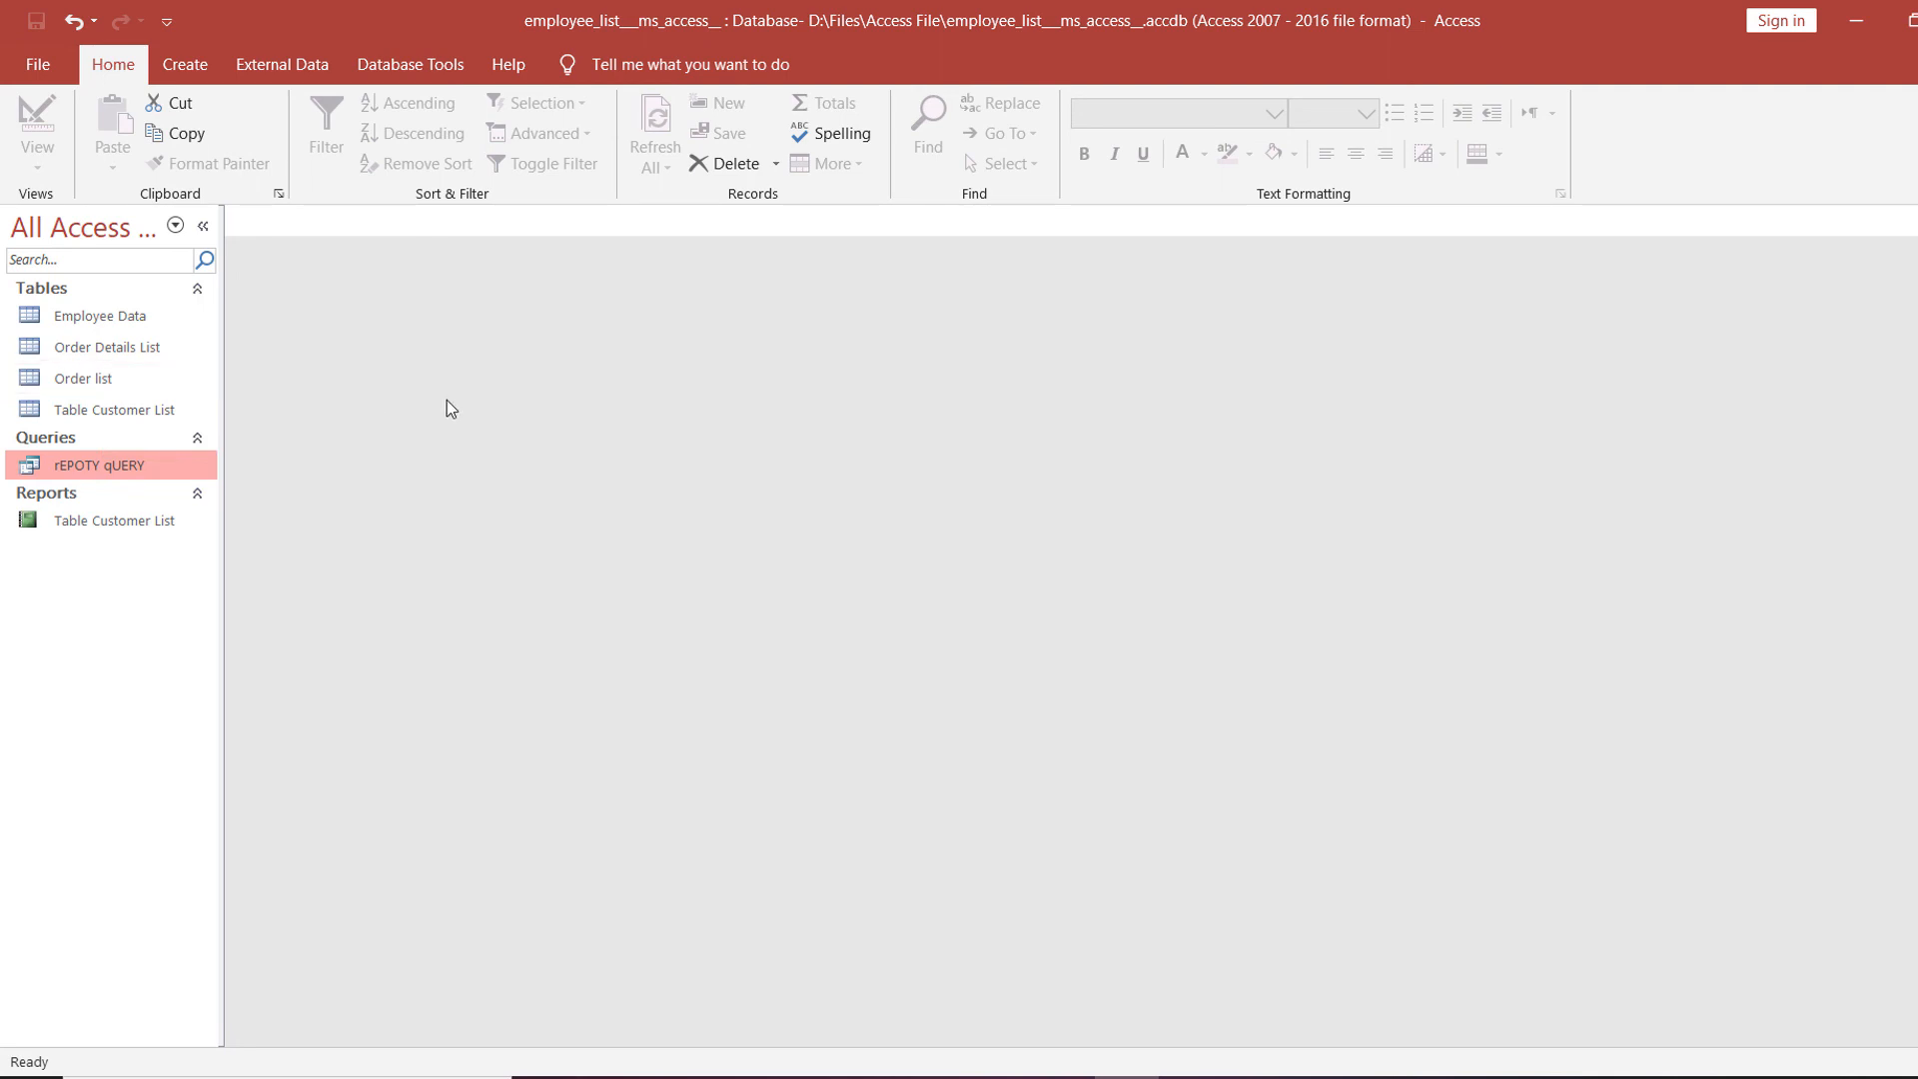
Open the Employee Data table, review its EmployeeID column and close the table.
right_click(113, 317)
click(182, 340)
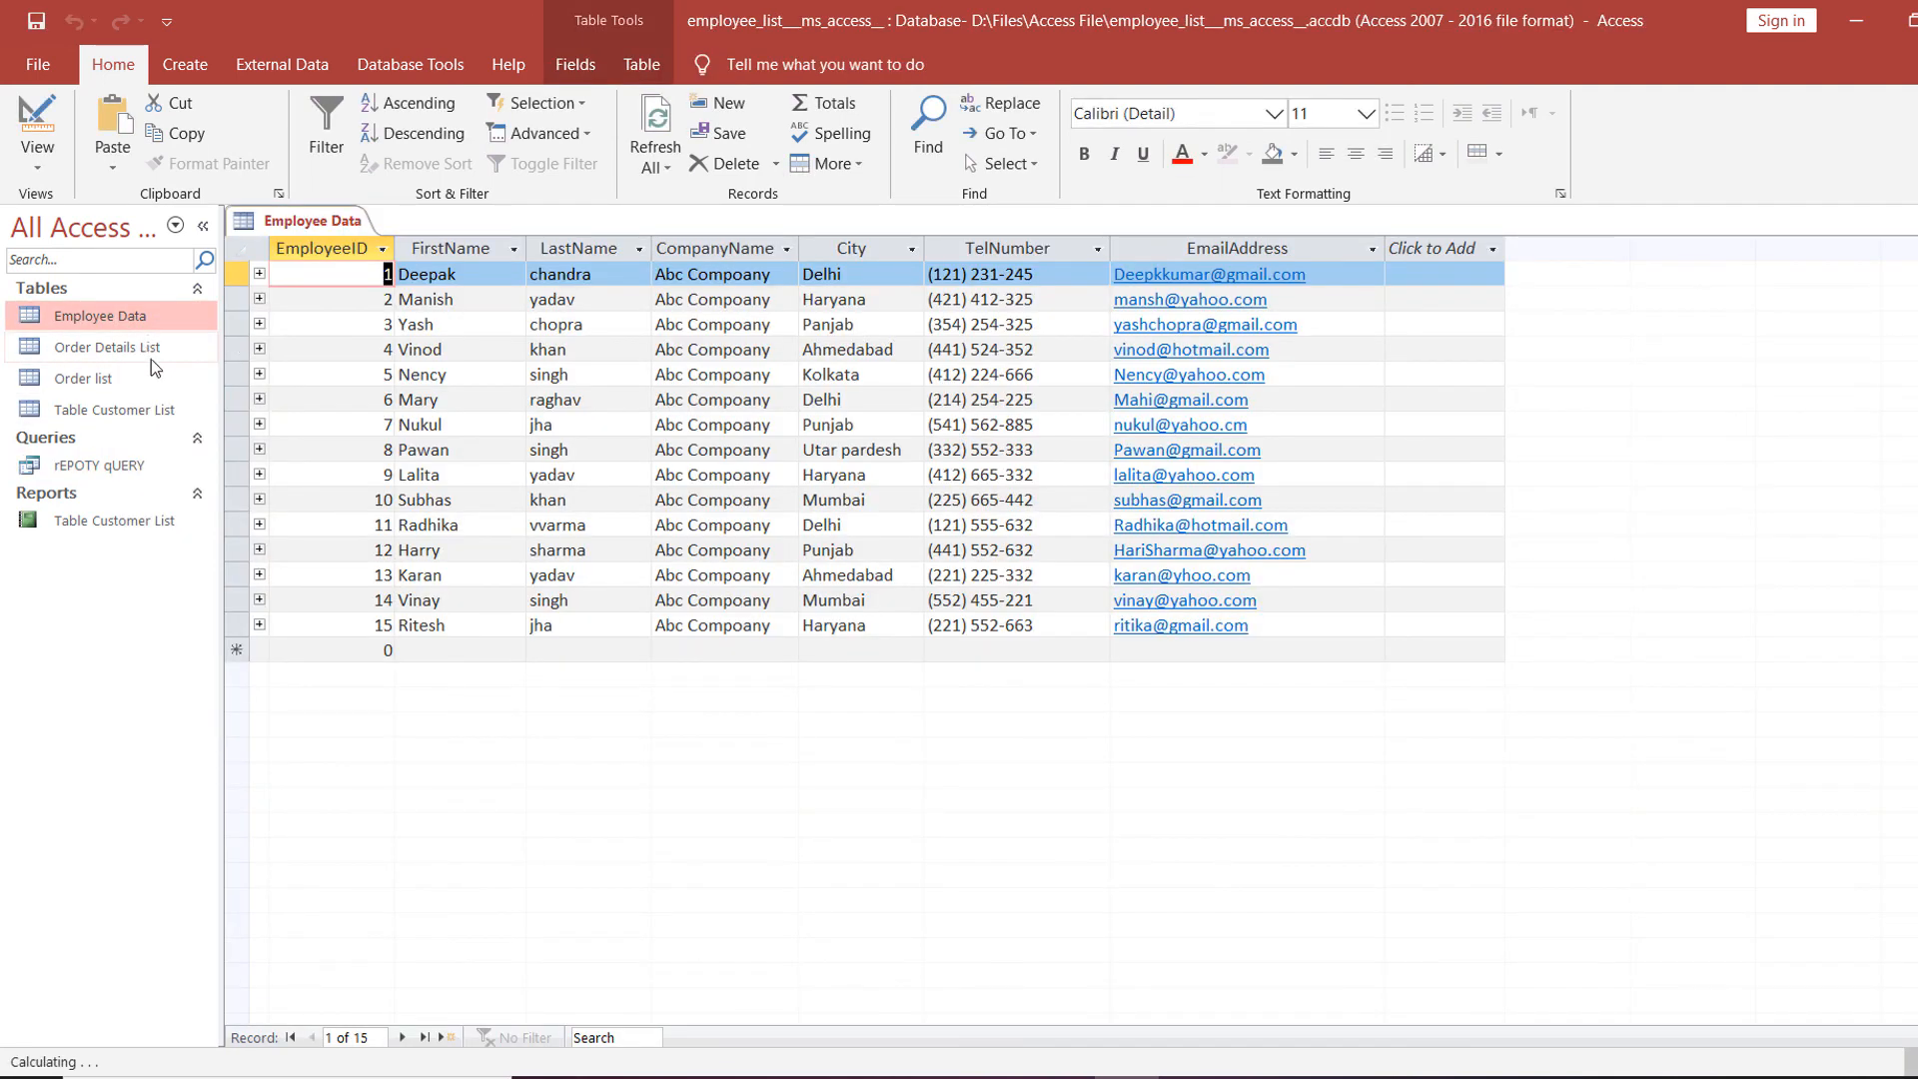
click(326, 255)
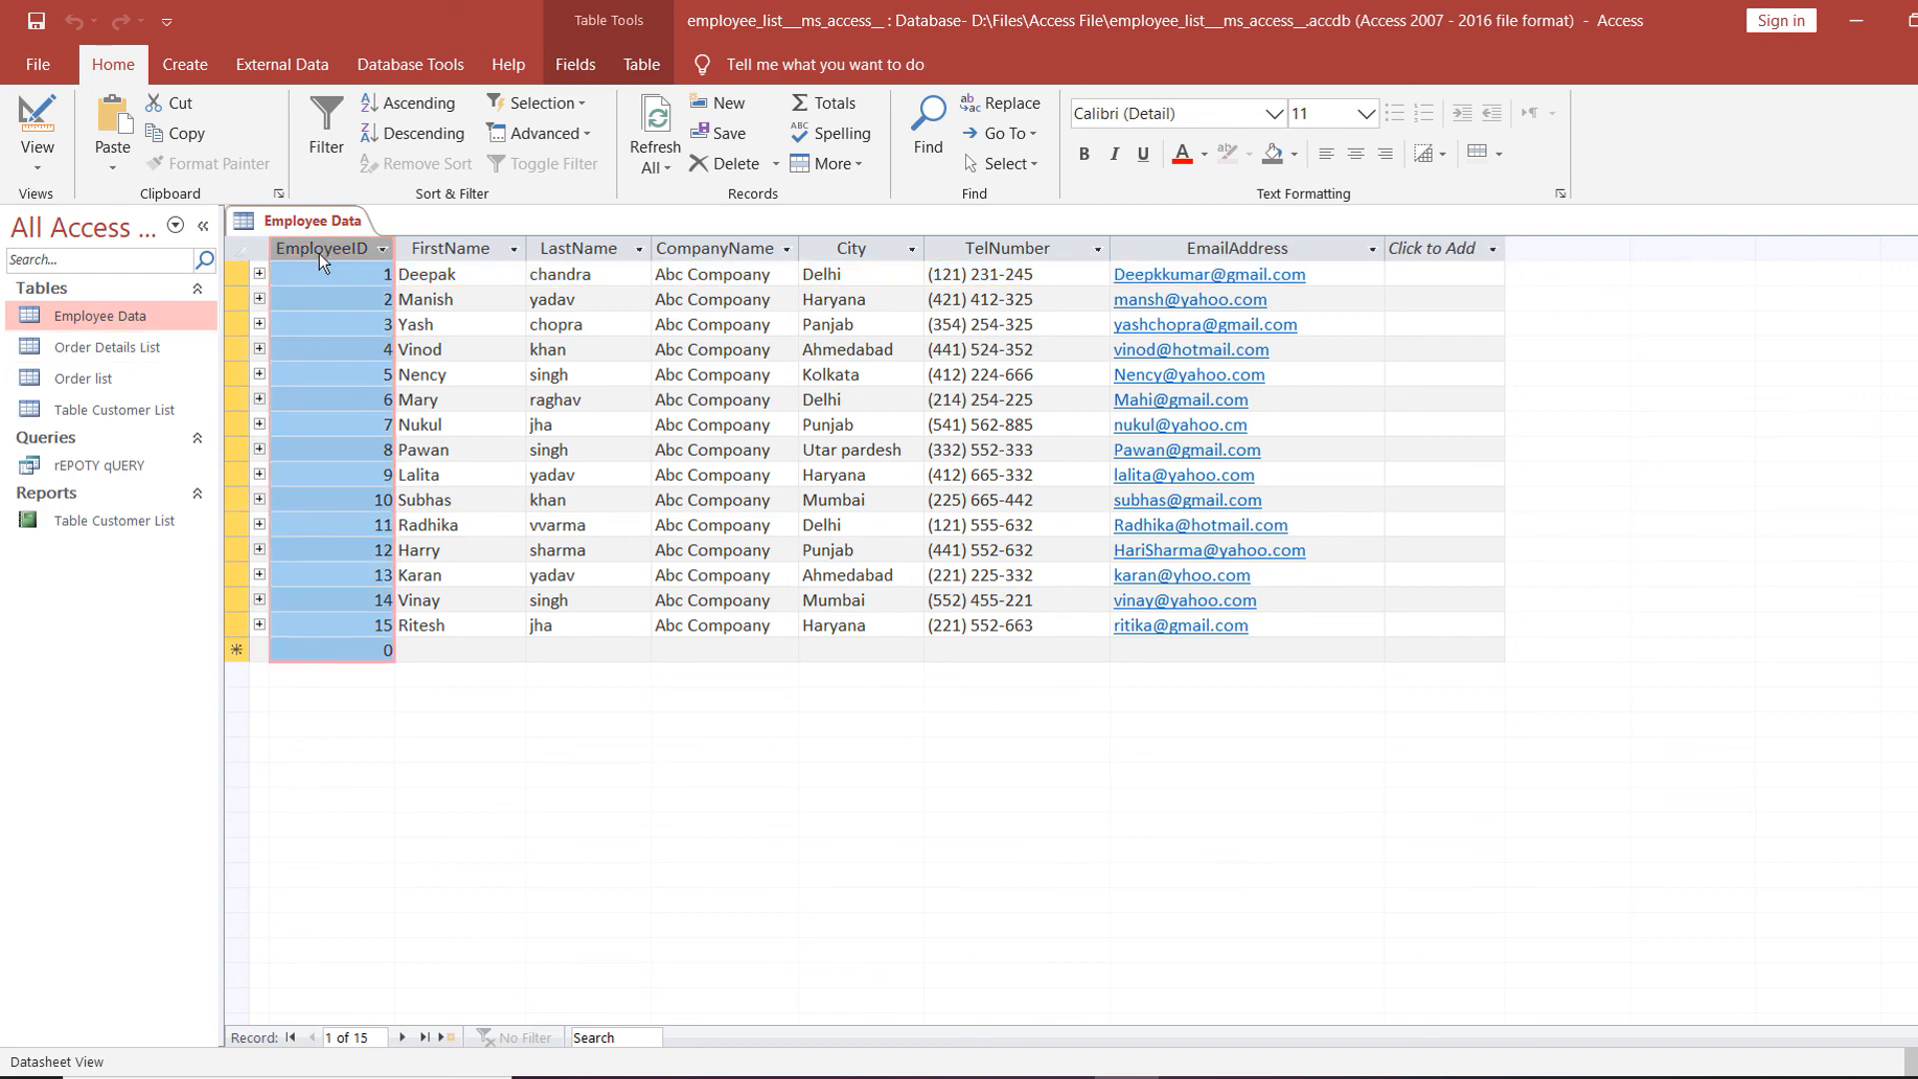
key(ctrl+w)
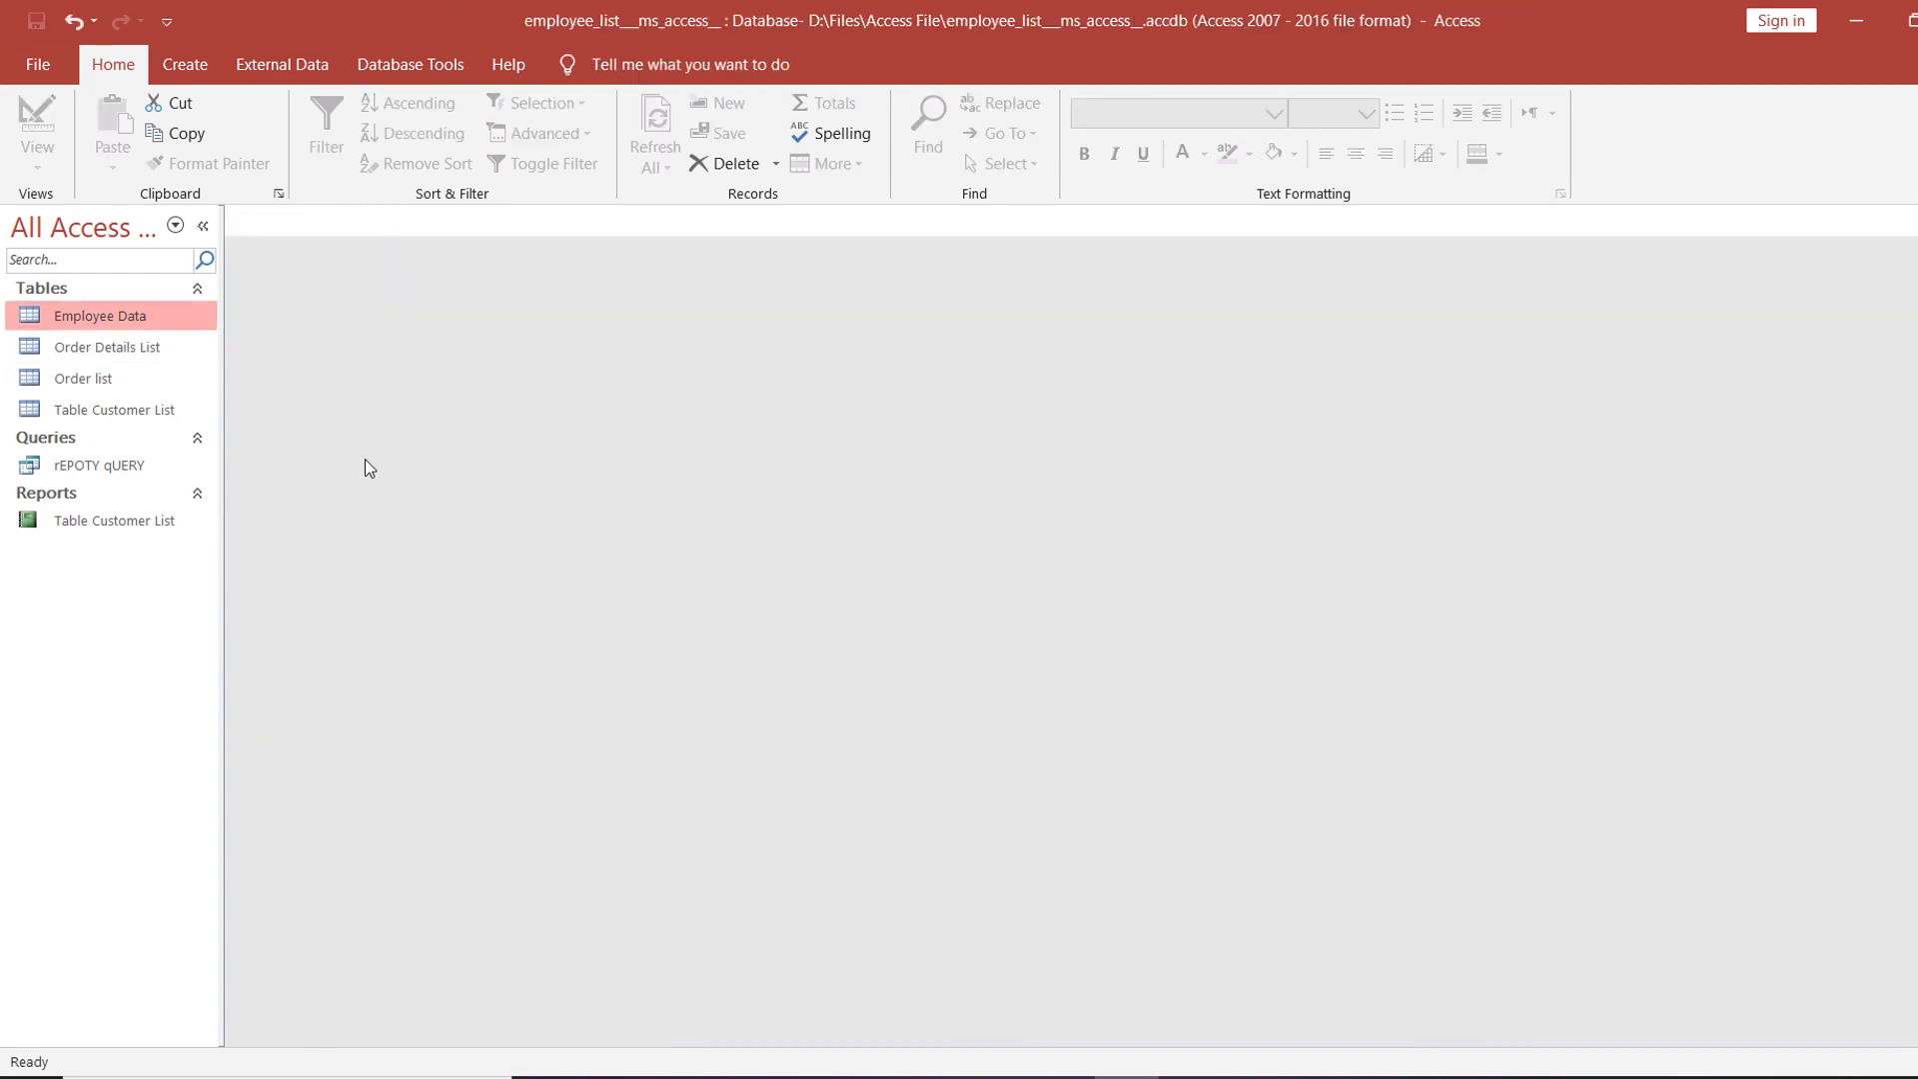
Open the Table Customer List table, review its LastName, Address, PinCode and MobileNo columns, and close it.
right_click(82, 411)
click(140, 427)
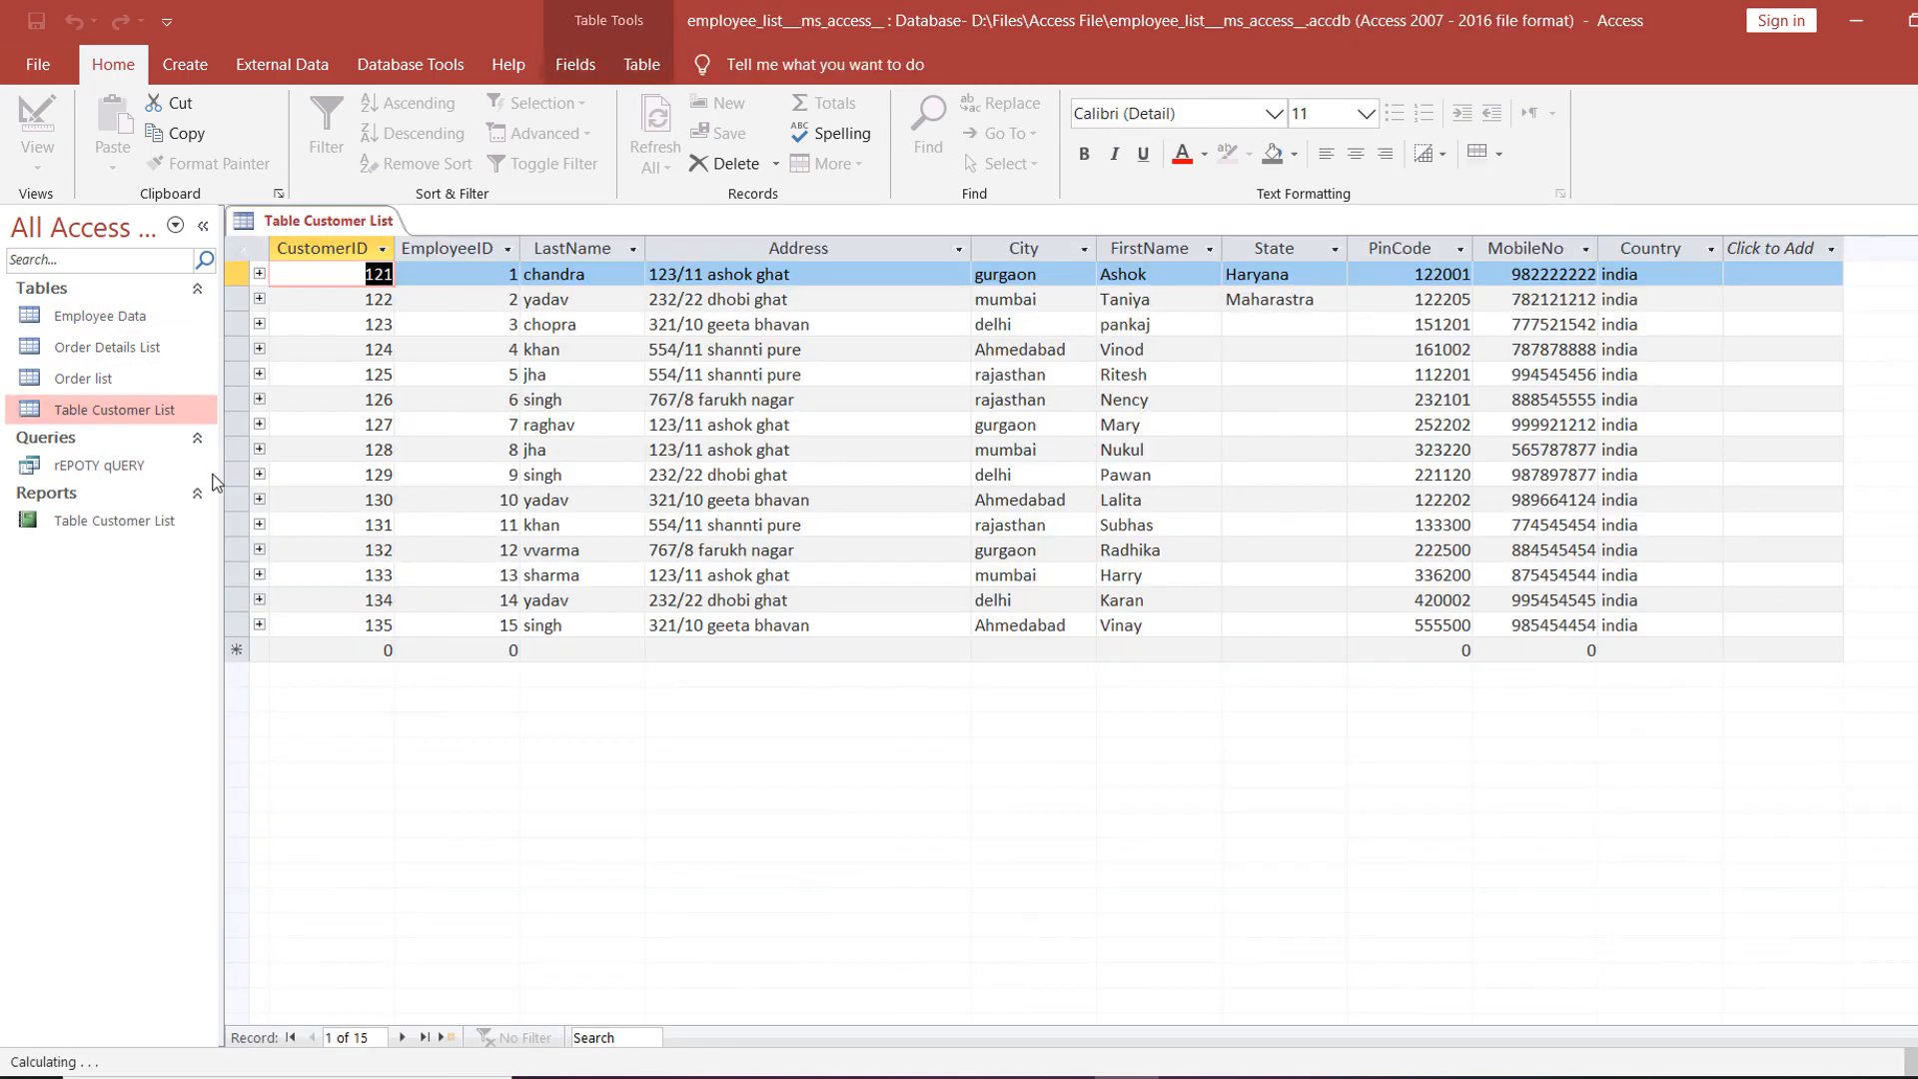
click(557, 251)
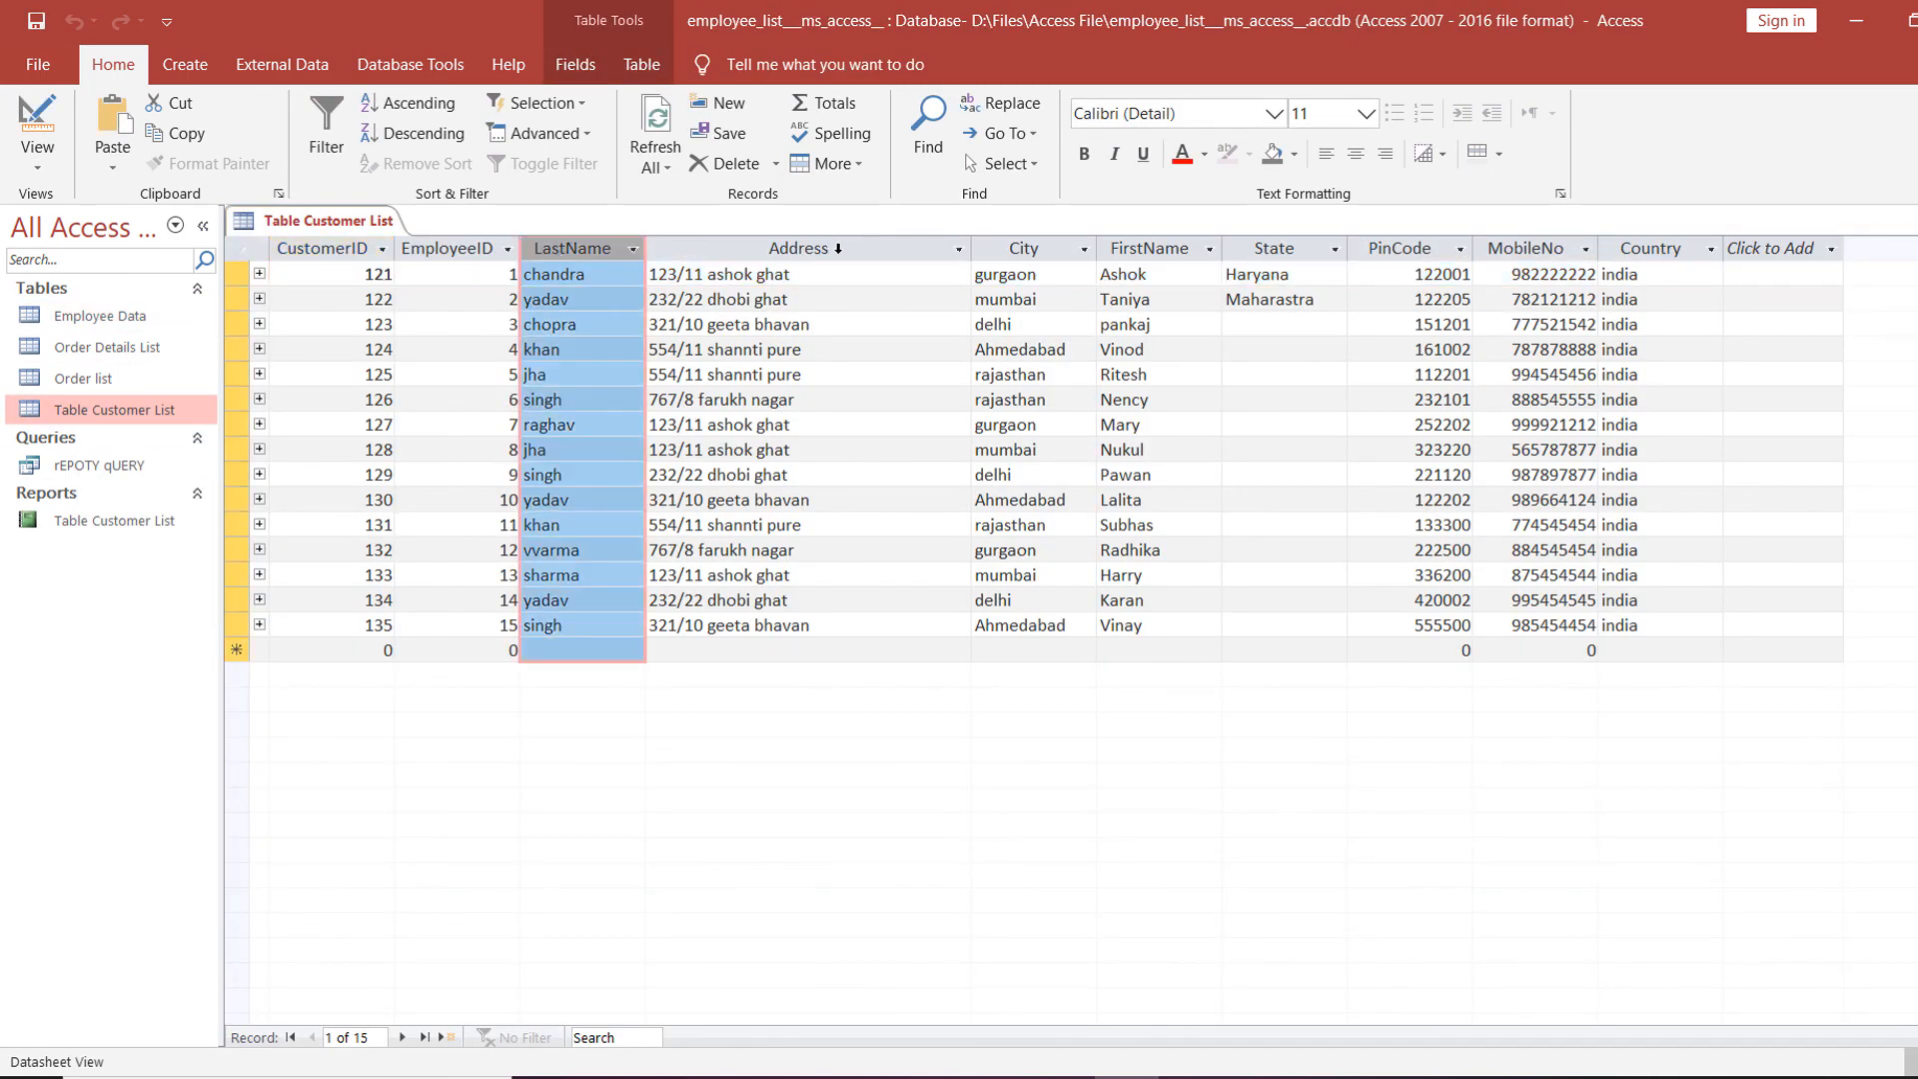
click(844, 249)
click(1463, 250)
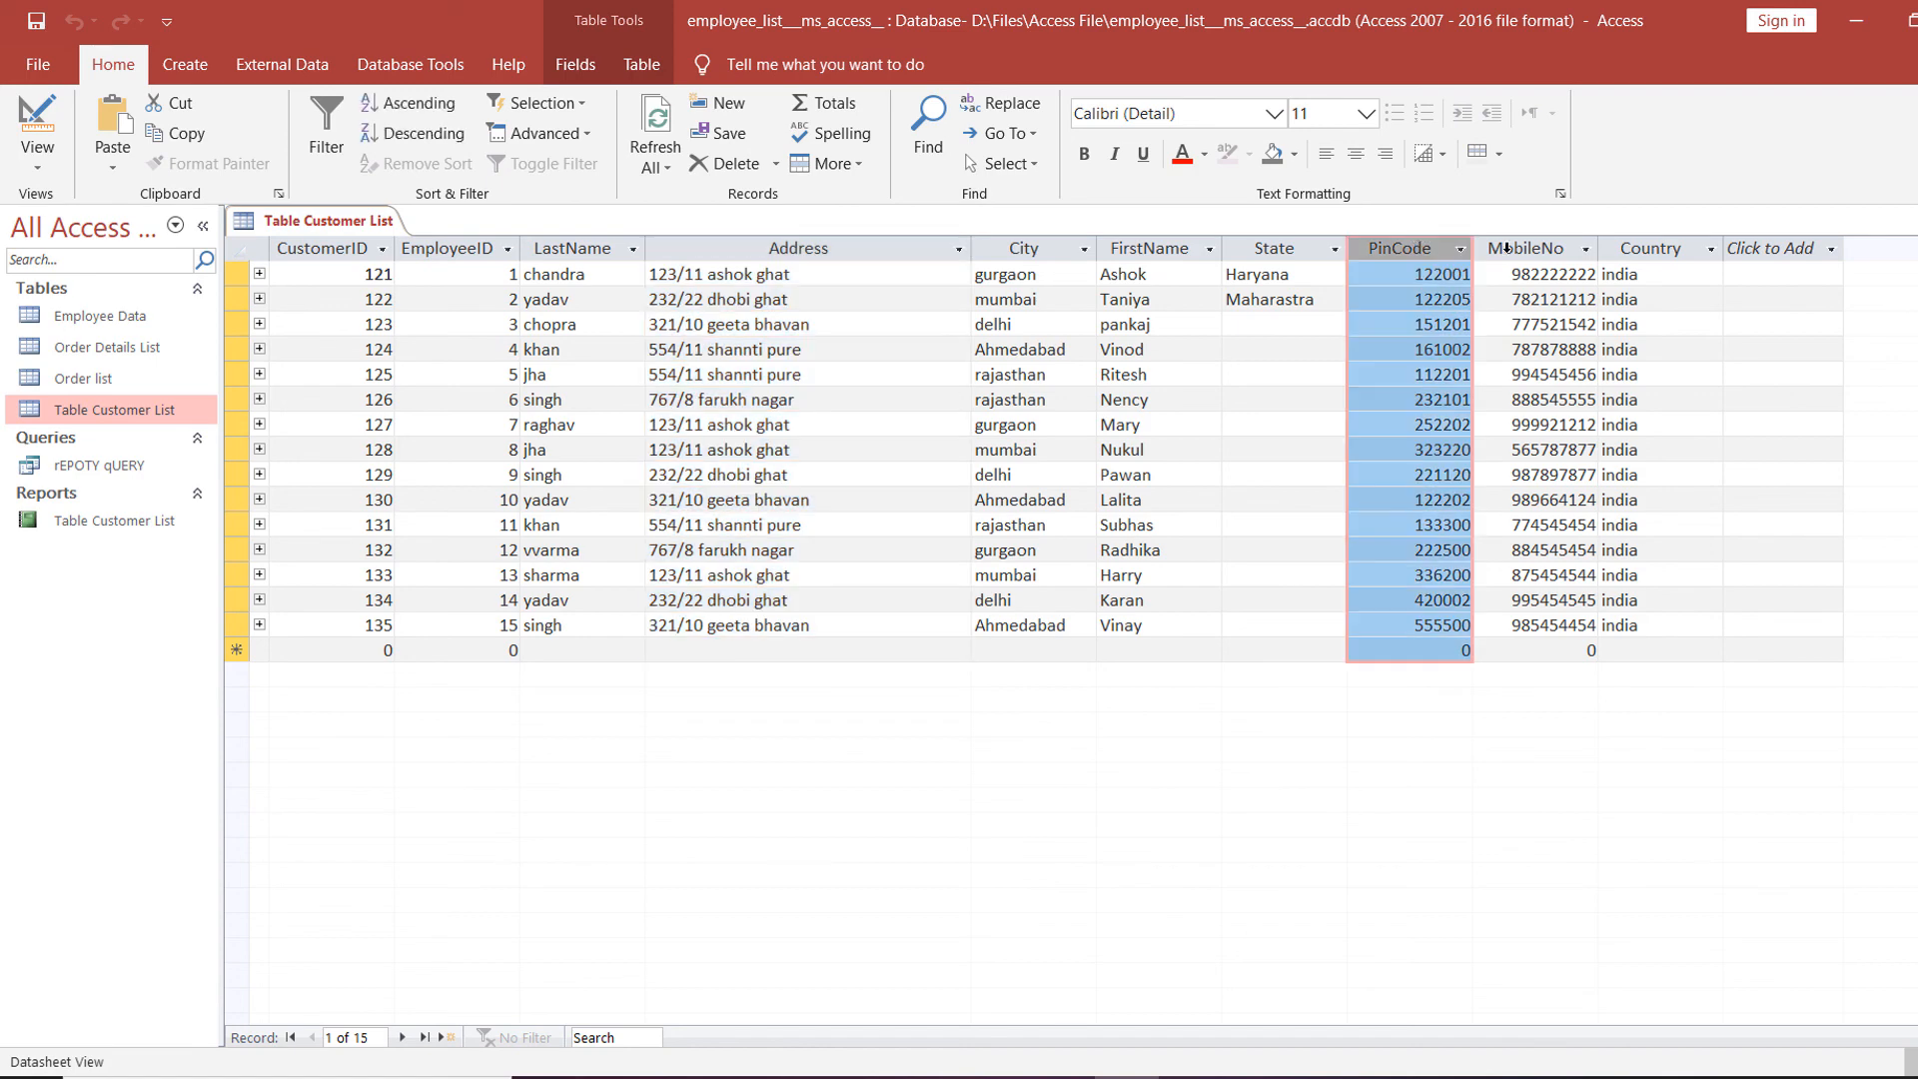
click(1513, 247)
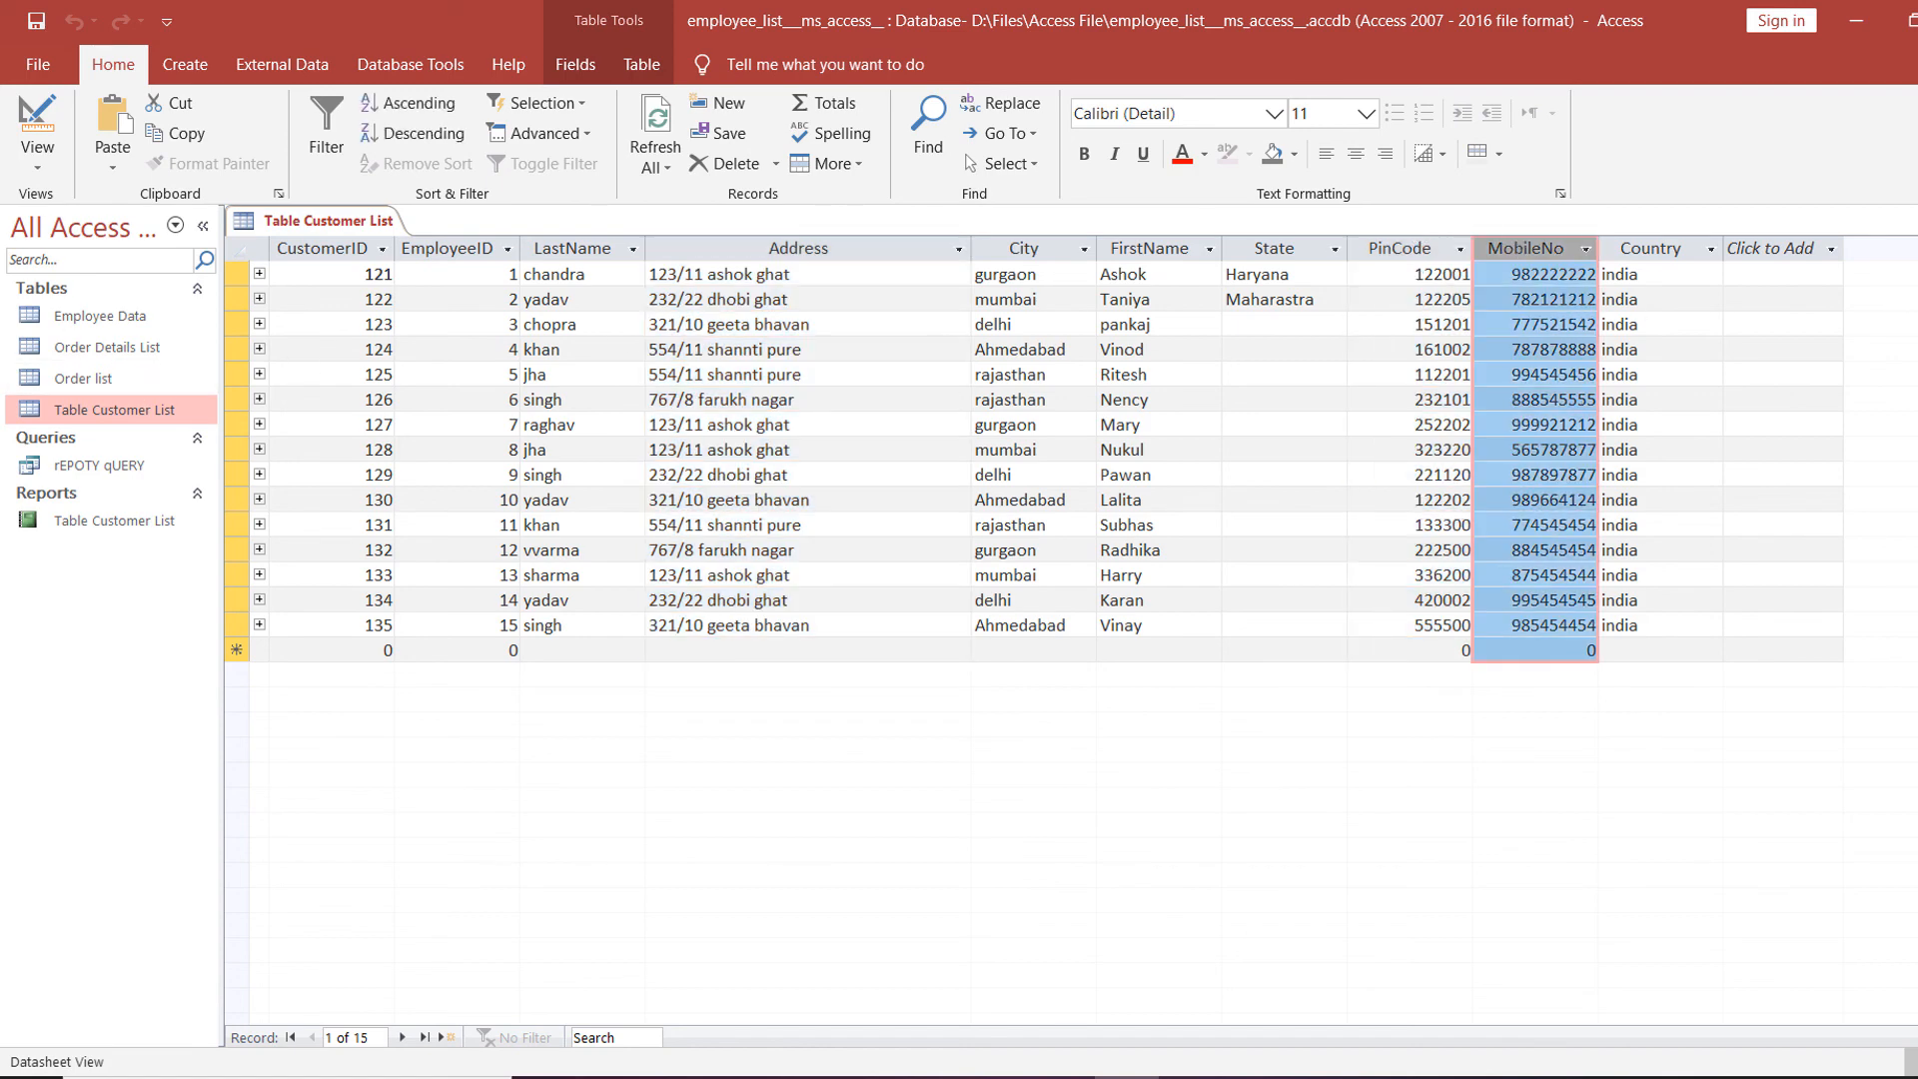
click(1915, 222)
Open the Order list table, review its OrderDate and Catogary columns, and close it.
right_click(105, 376)
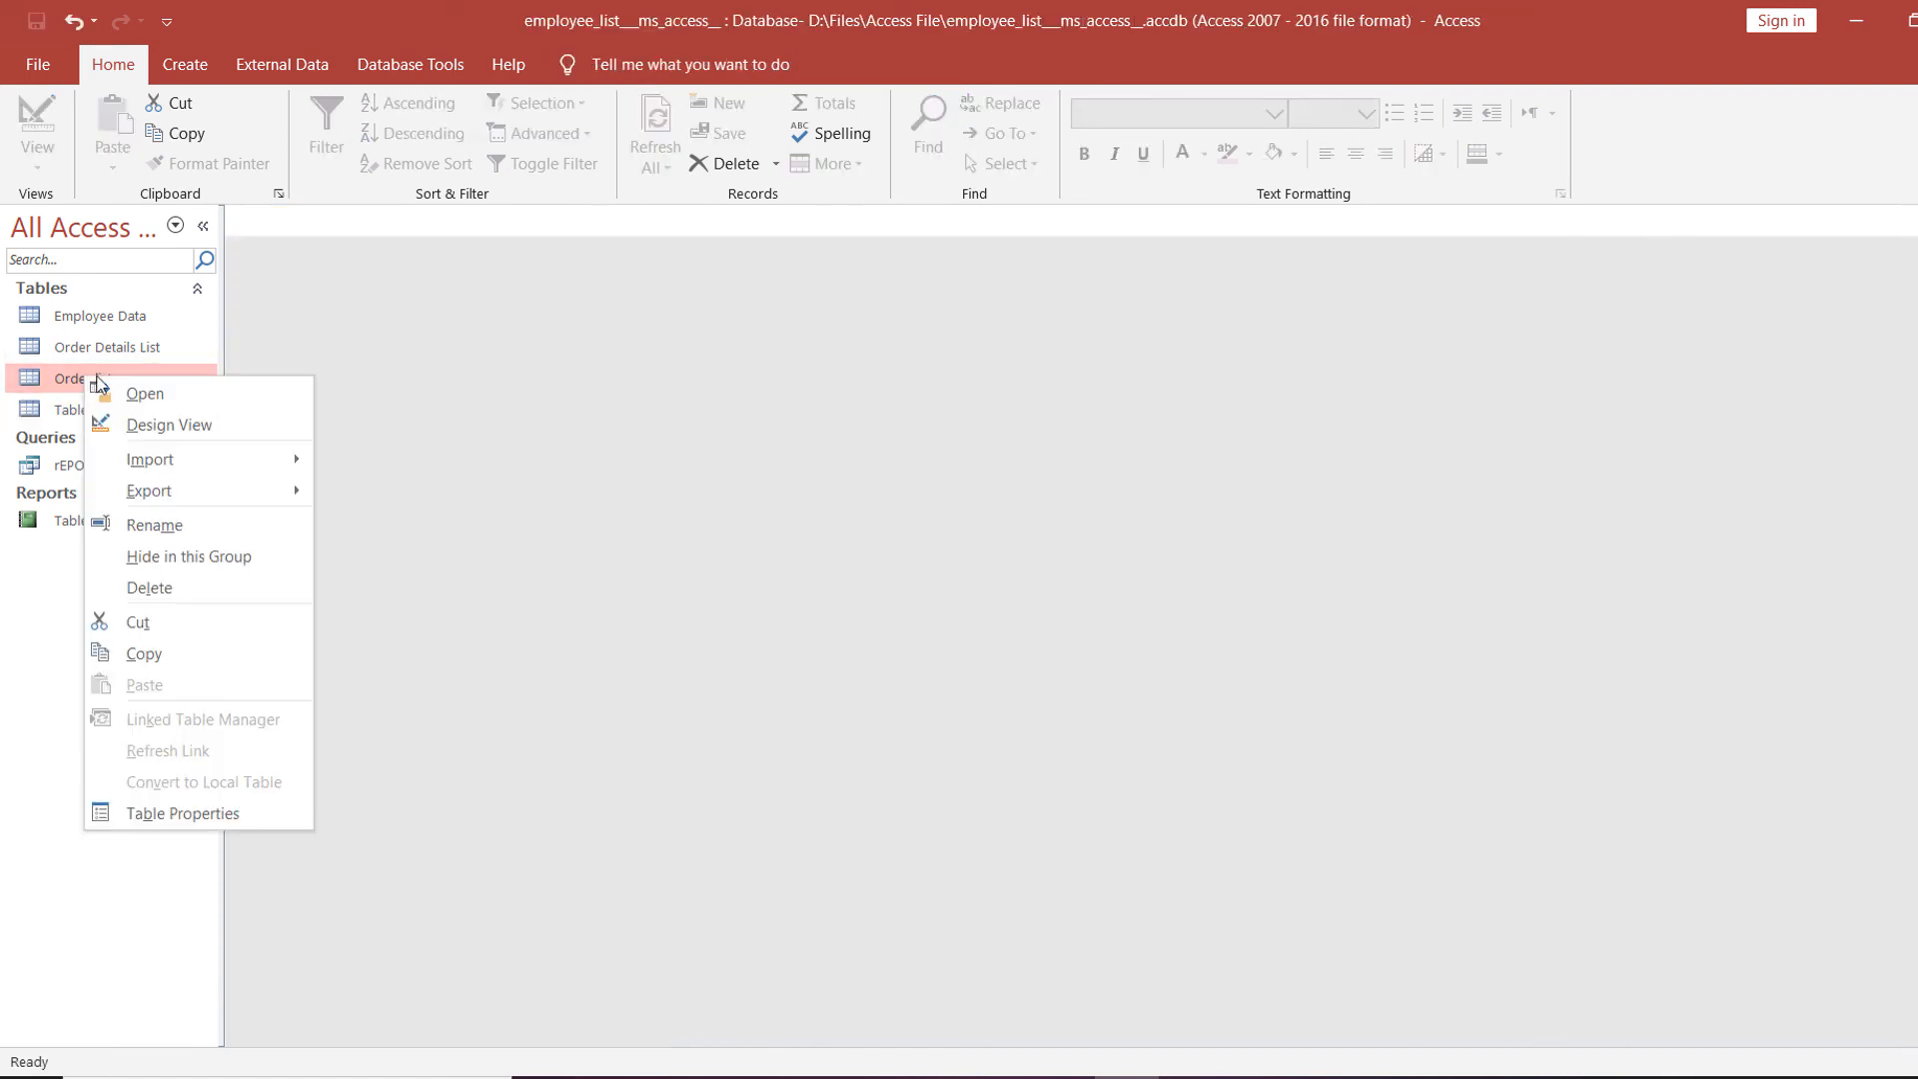
click(137, 390)
click(604, 248)
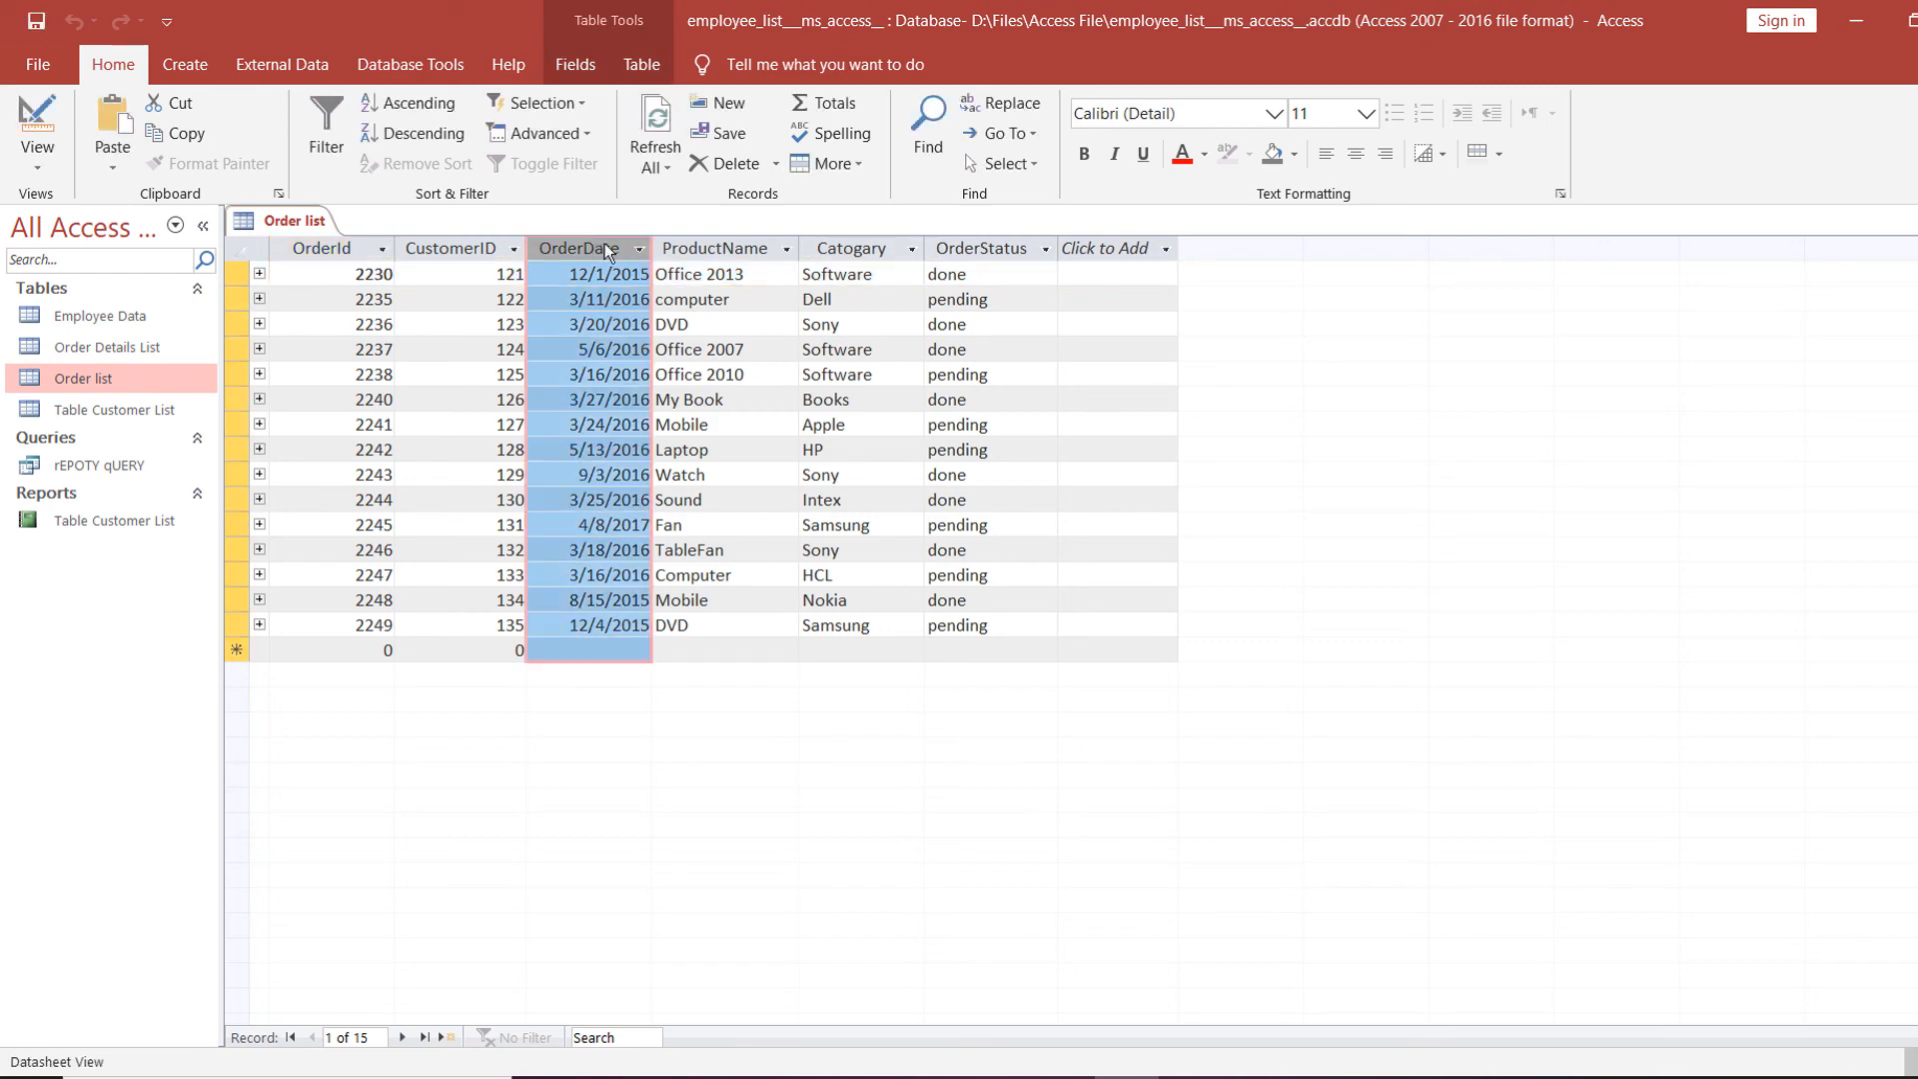
click(855, 246)
key(ctrl+w)
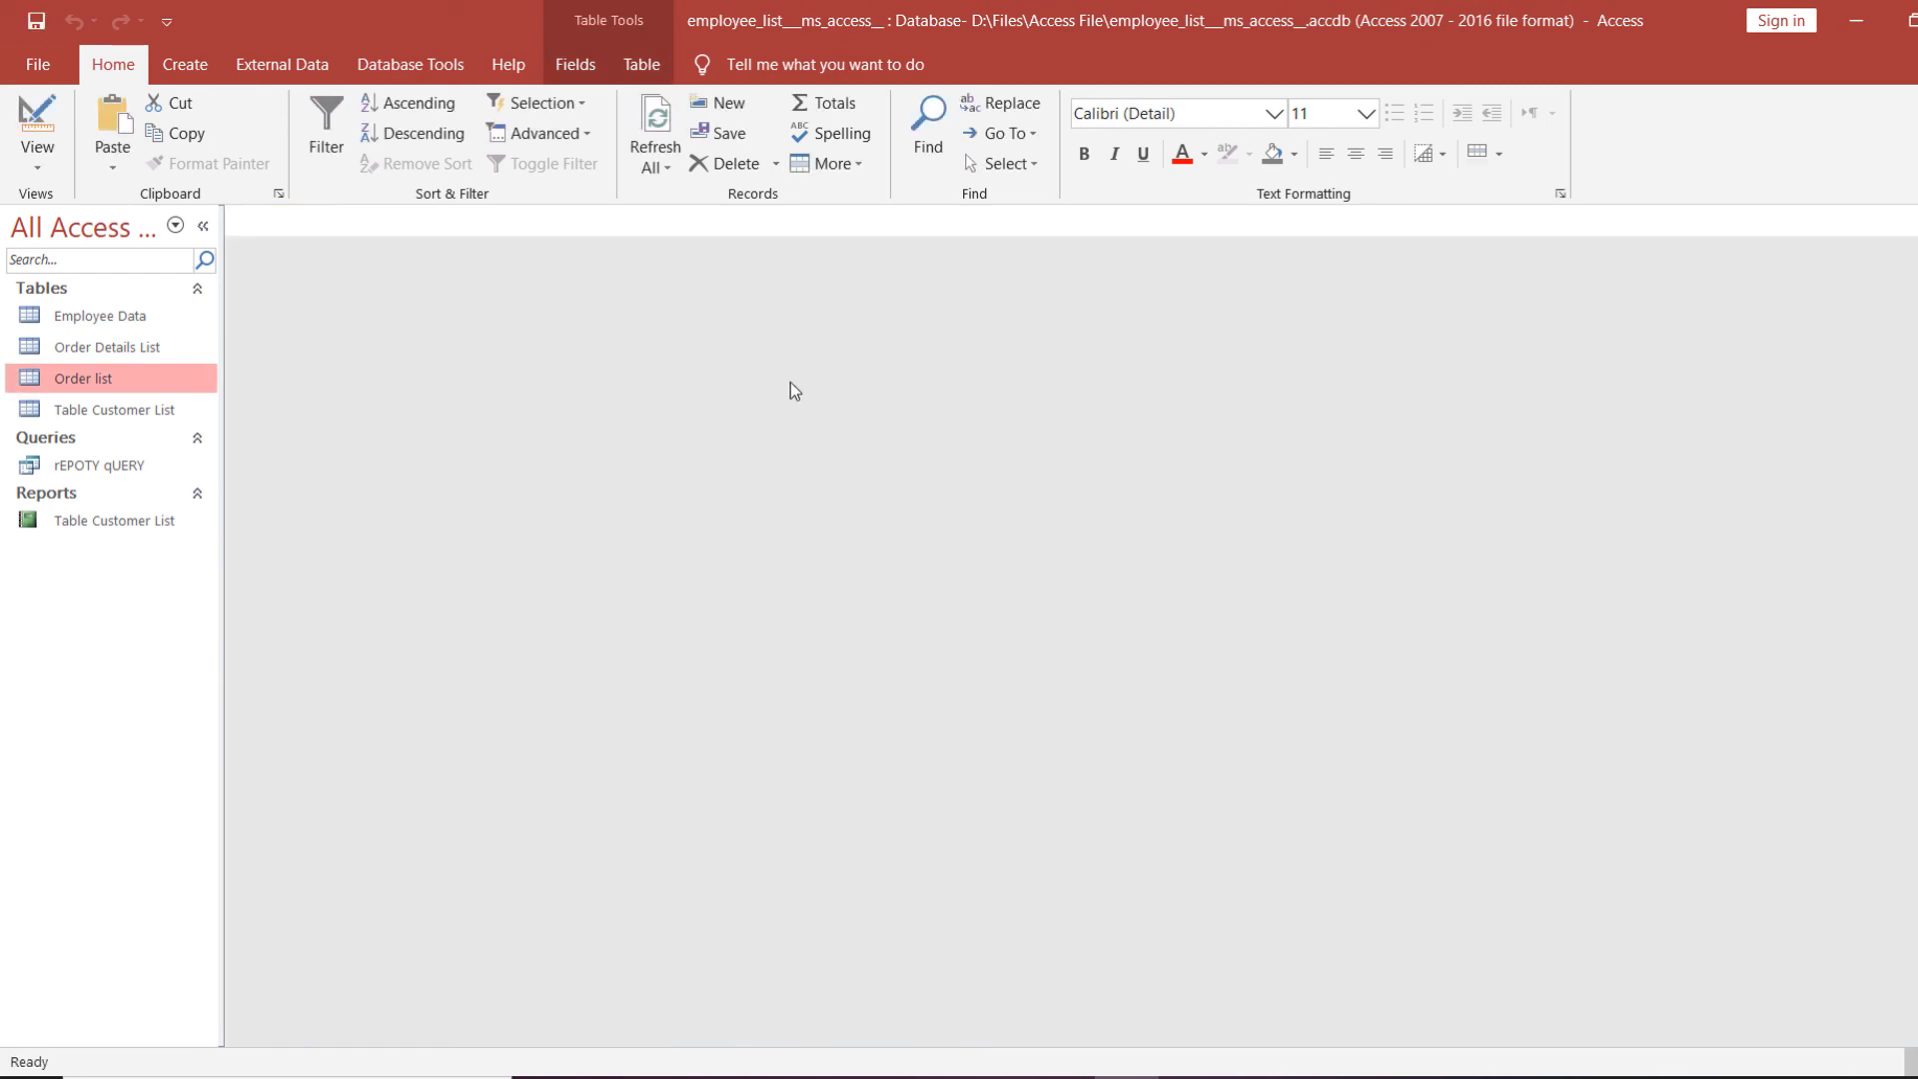
Open the Order Details List table, review its UnitPrice column and close the table.
right_click(150, 348)
click(216, 370)
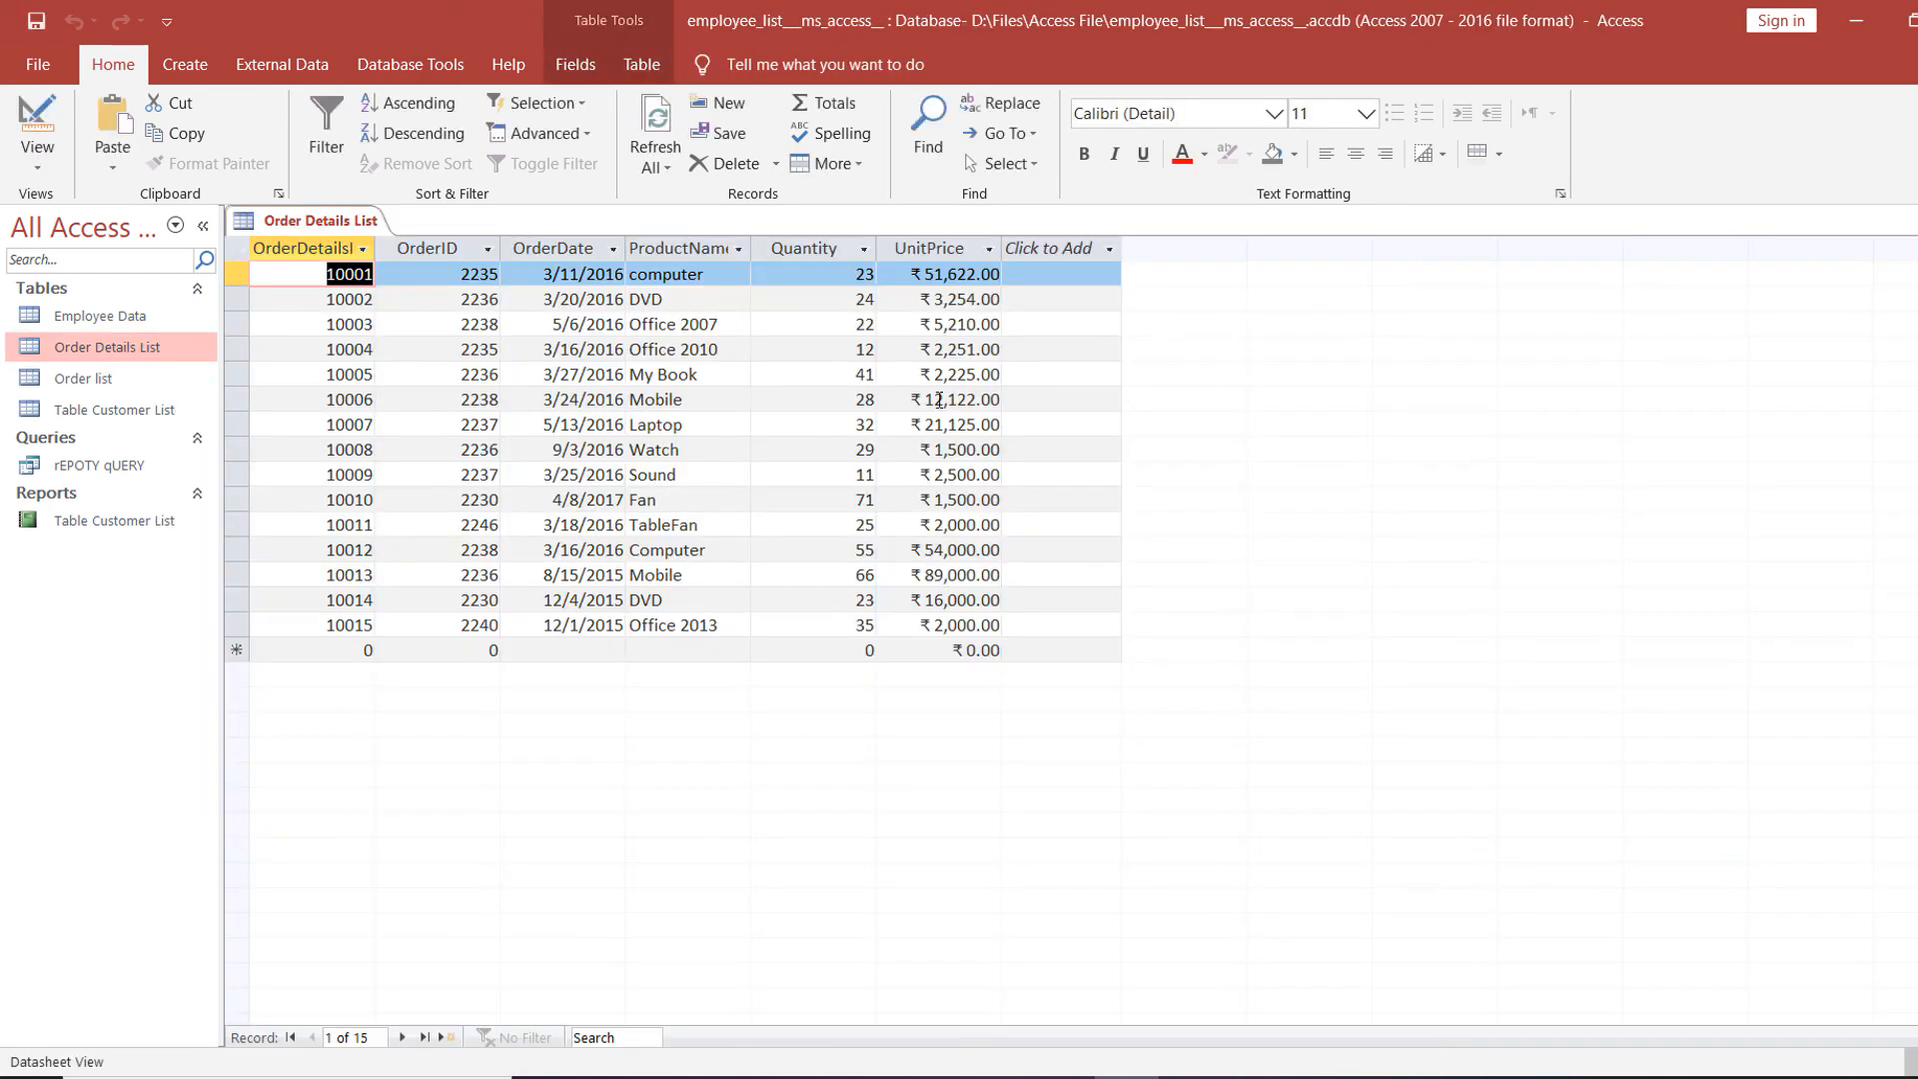
click(945, 252)
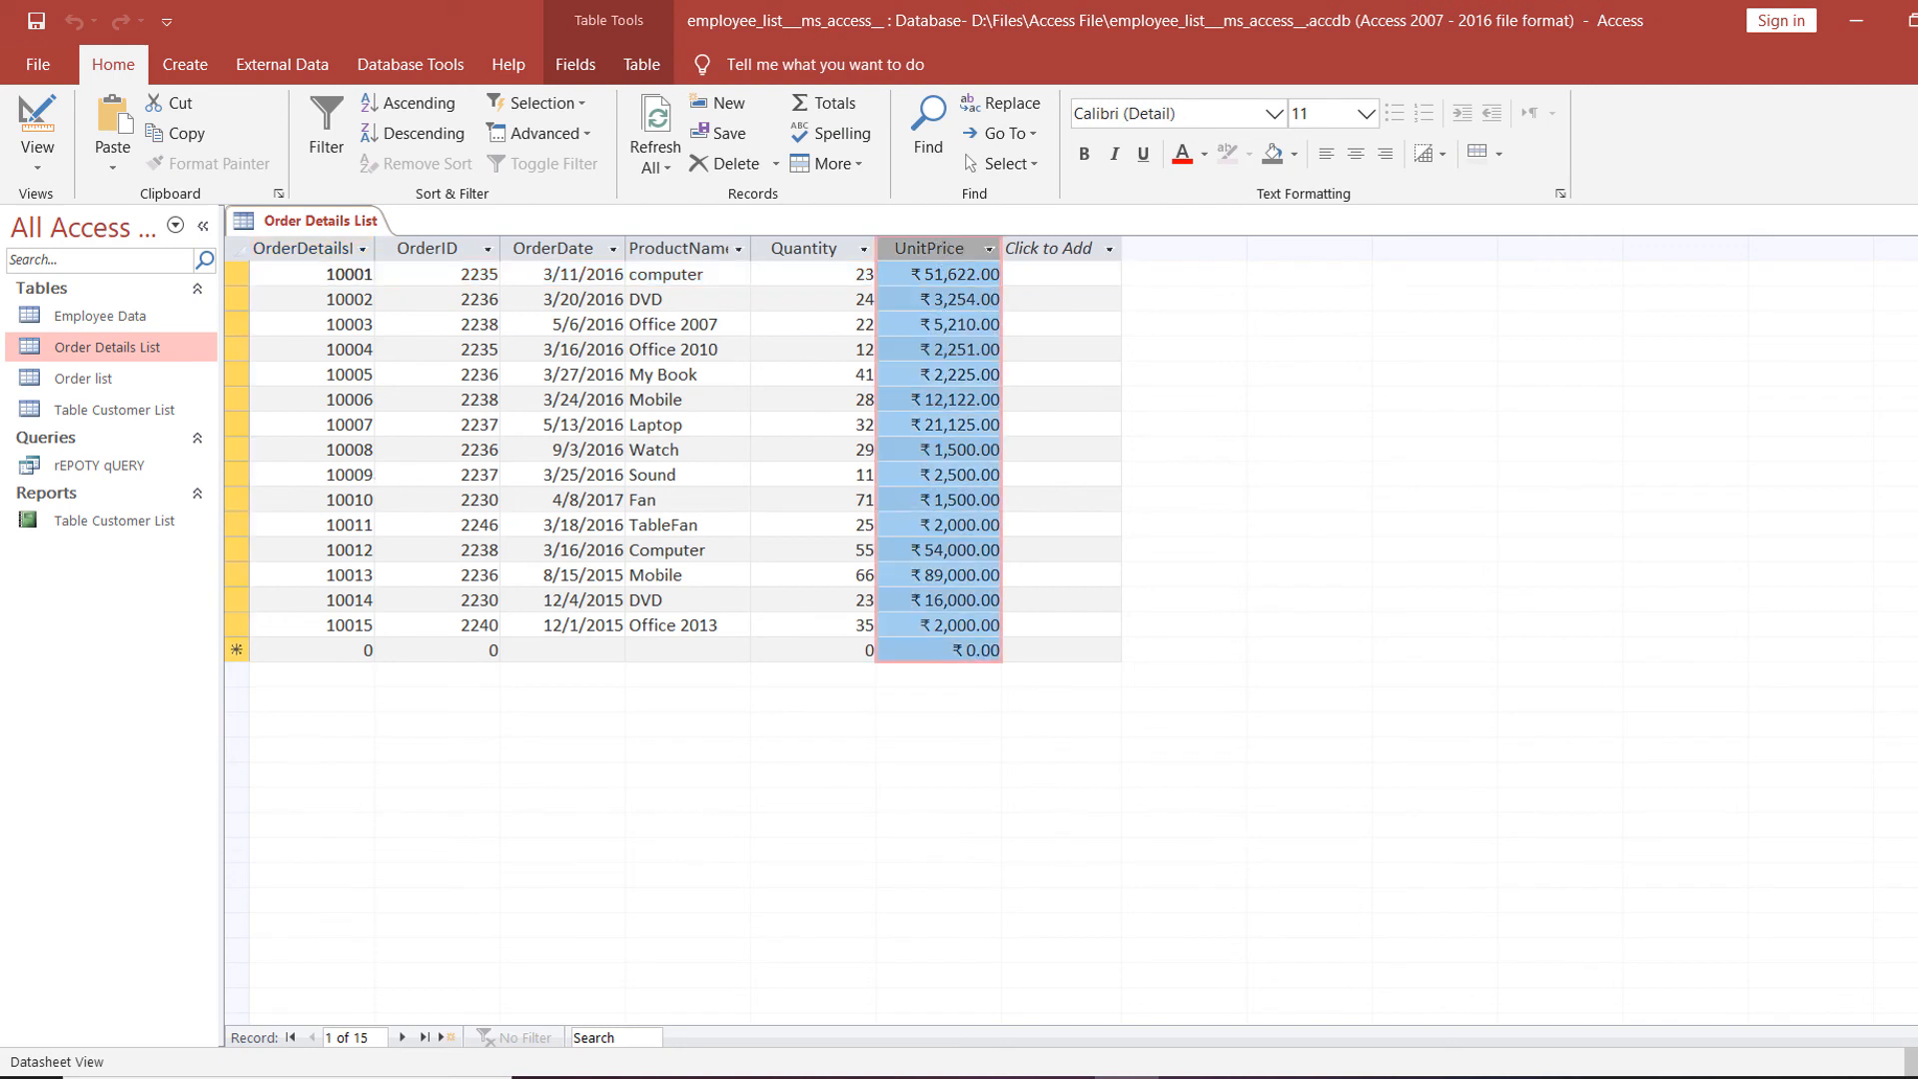
key(ctrl+w)
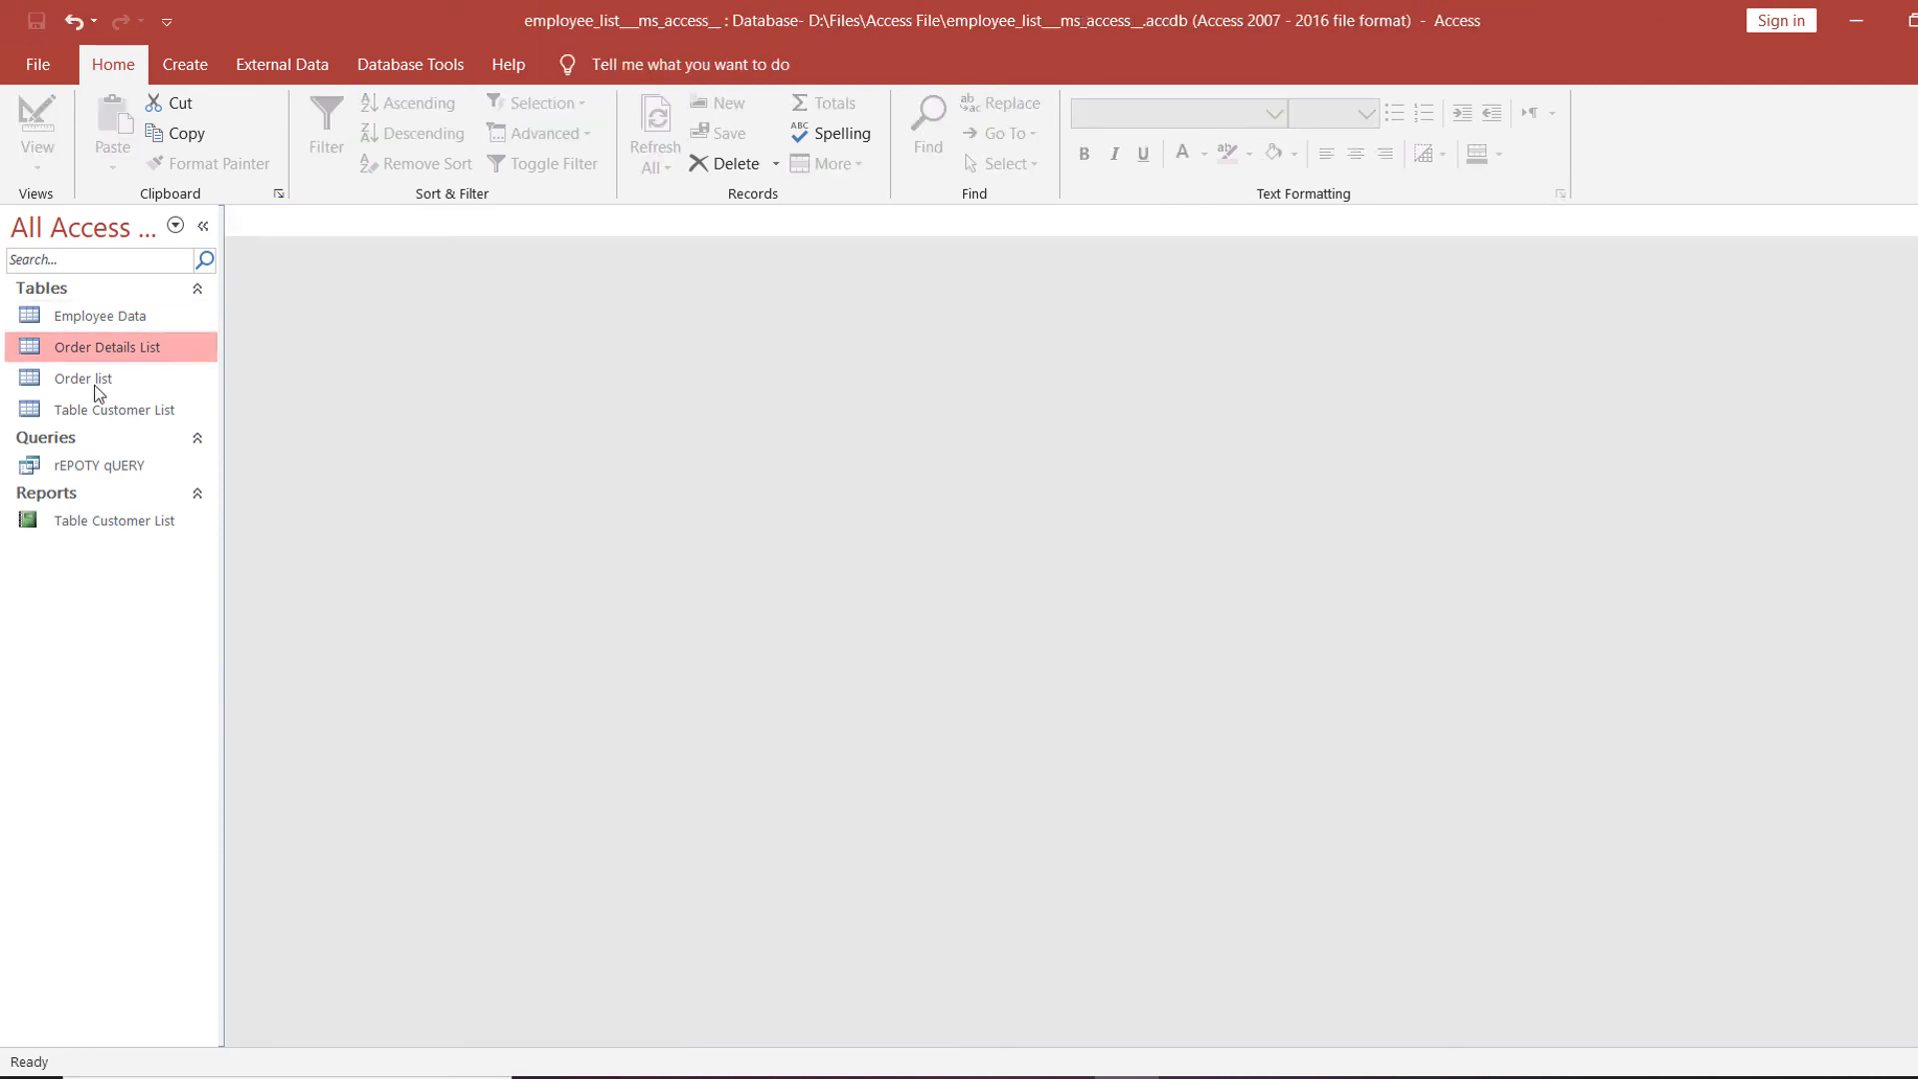
click(110, 317)
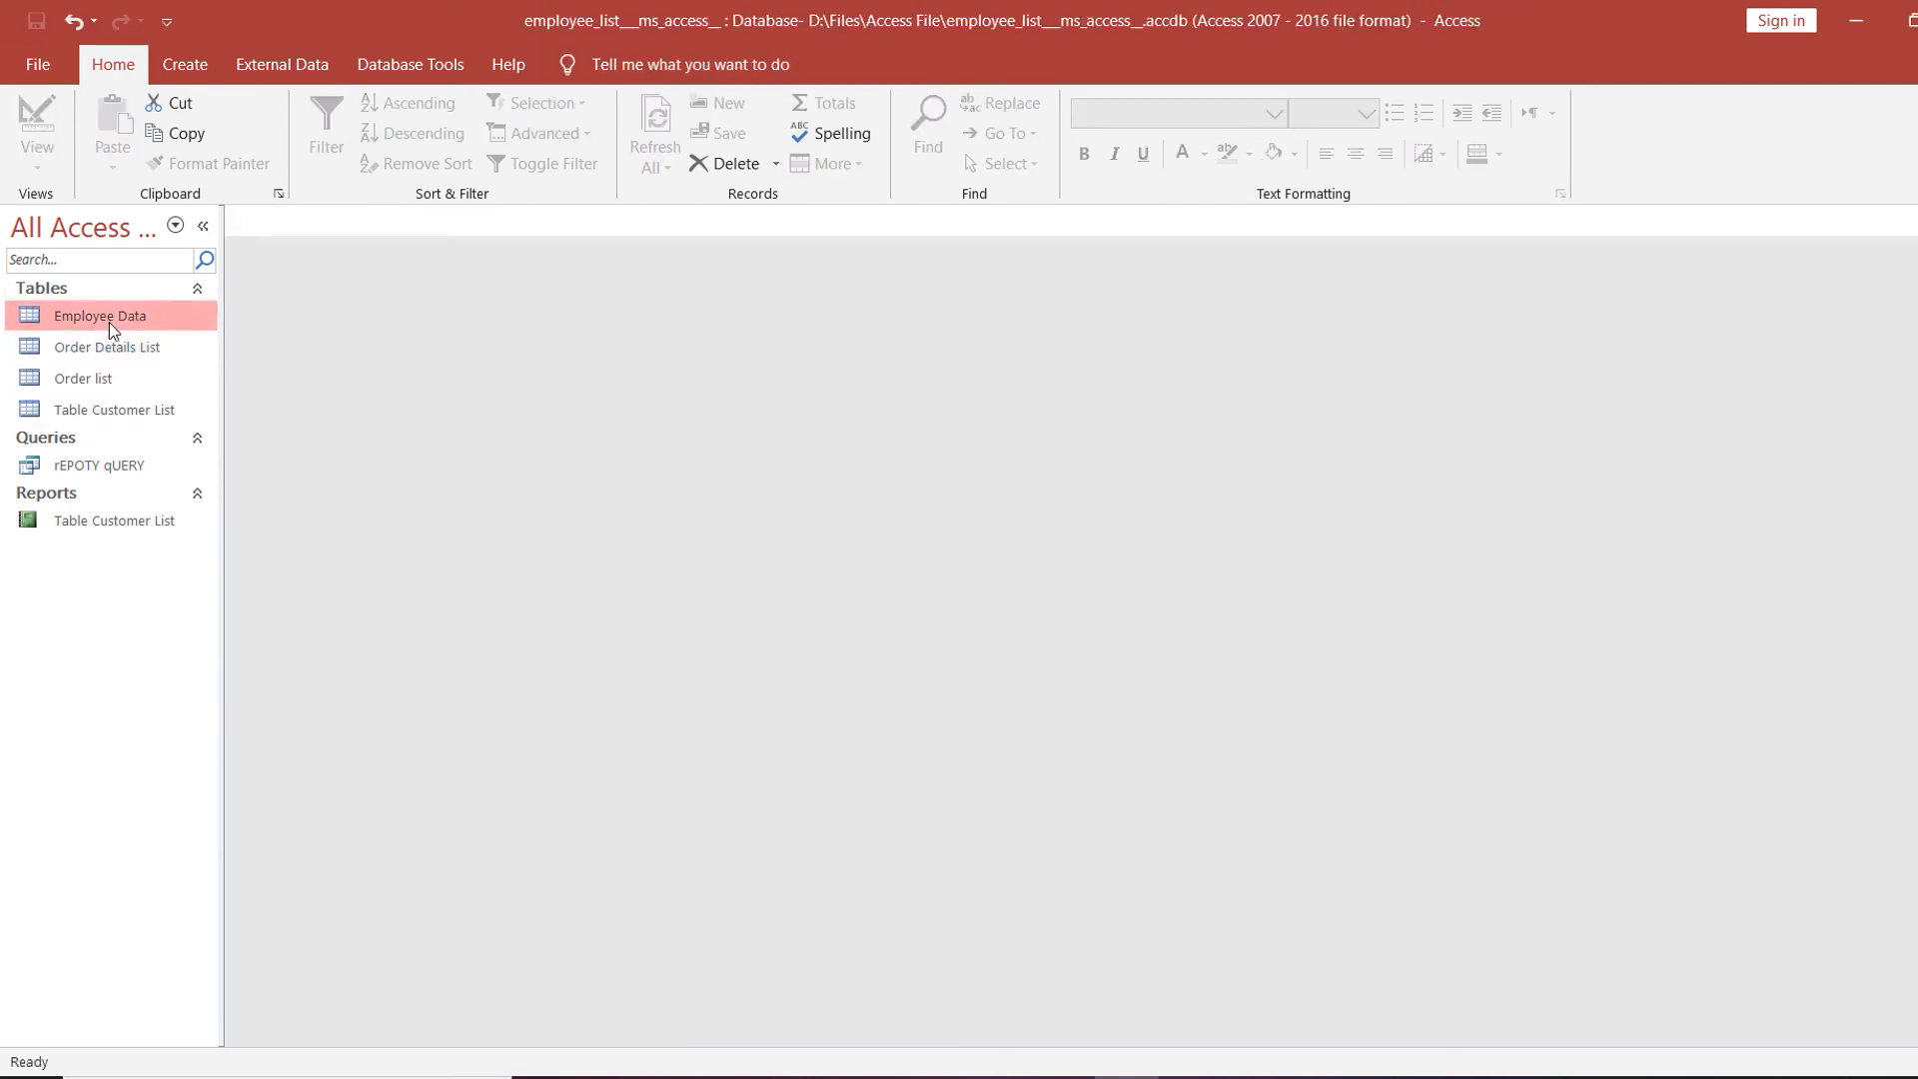
click(146, 466)
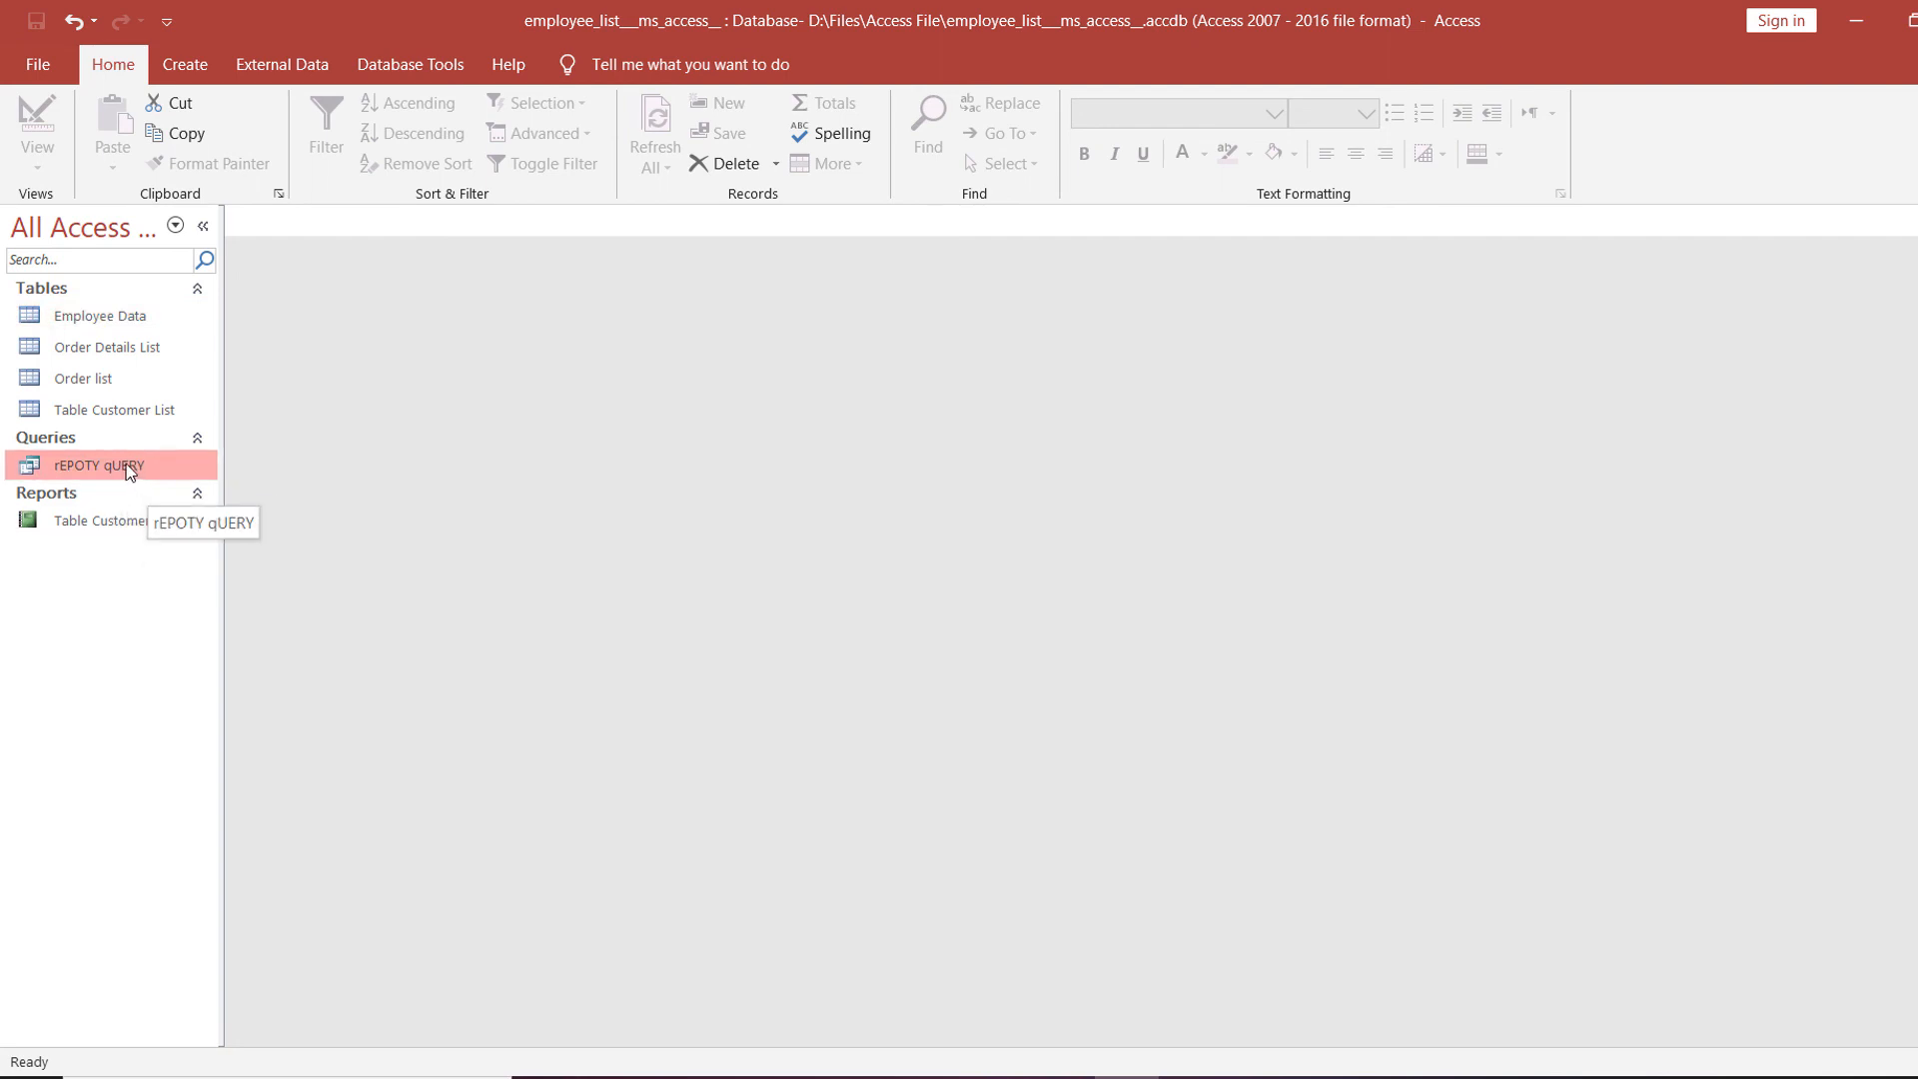
click(103, 411)
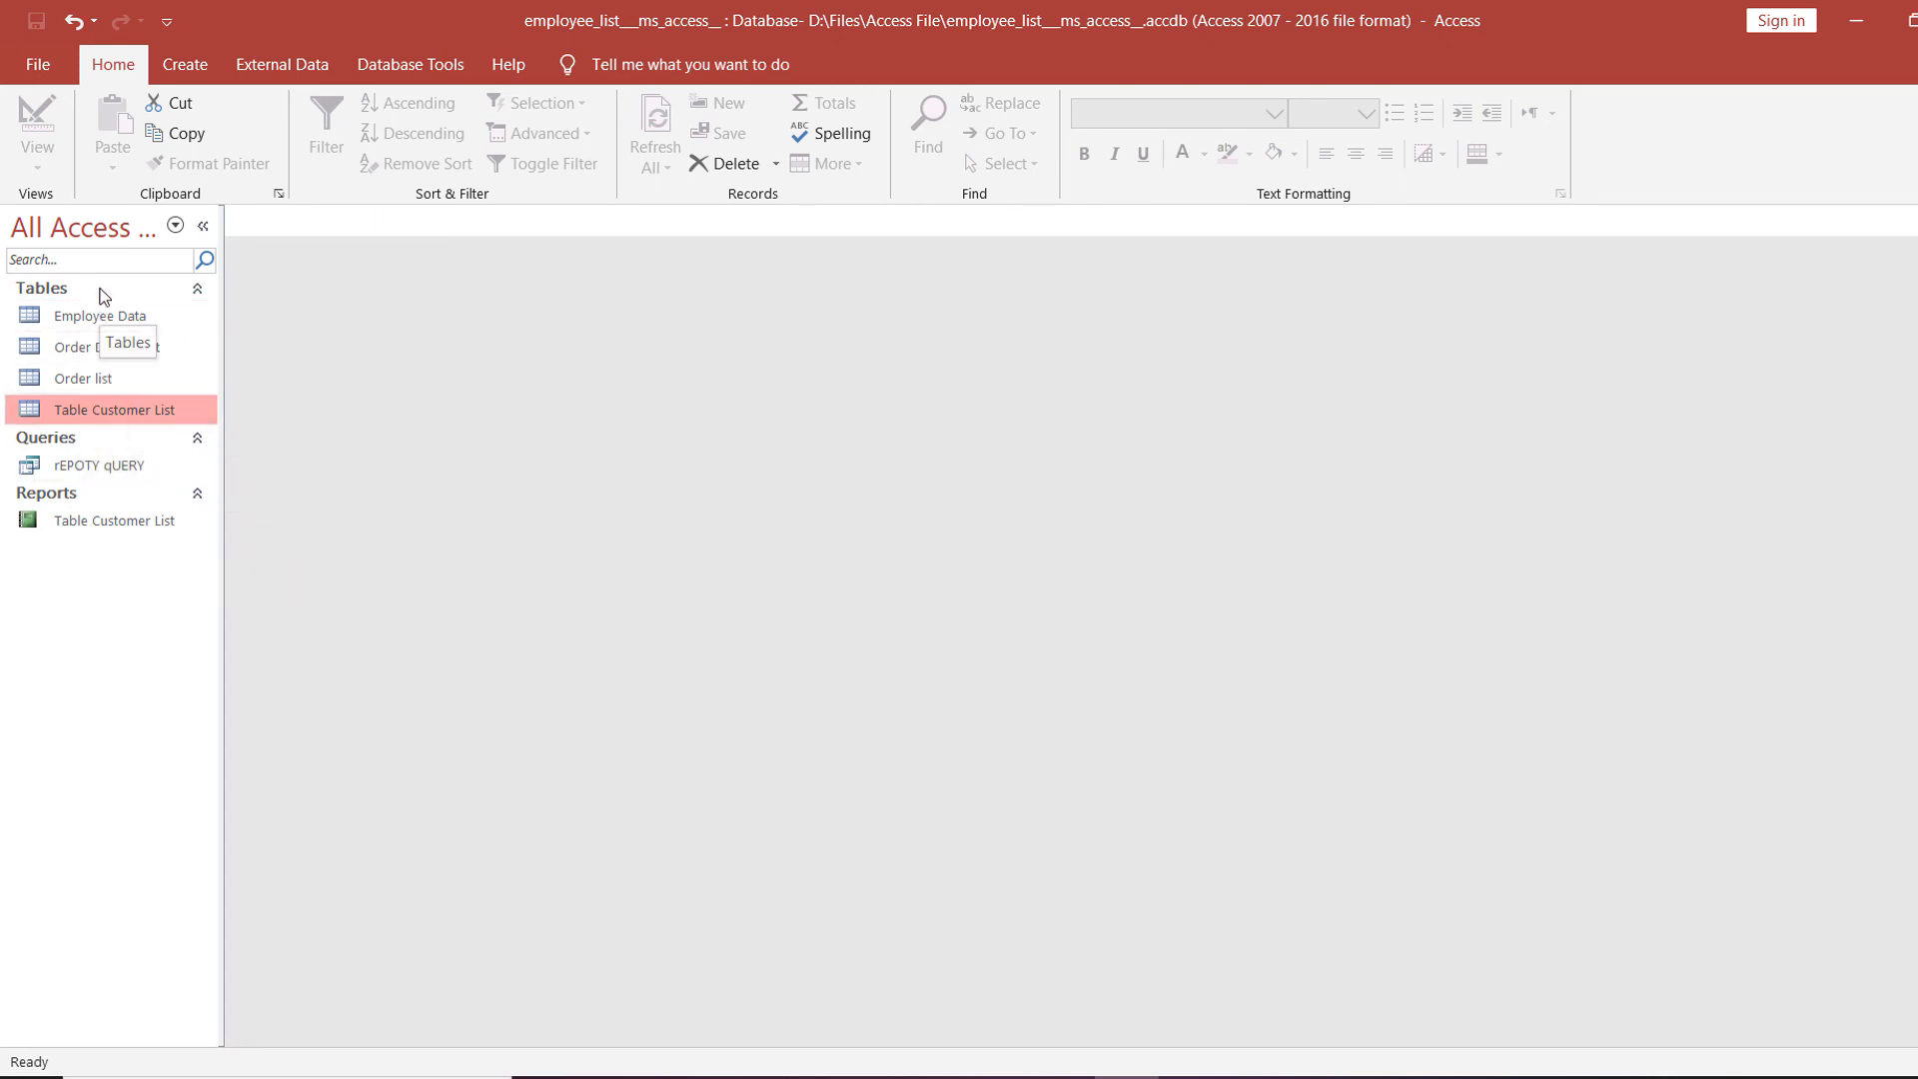
click(76, 463)
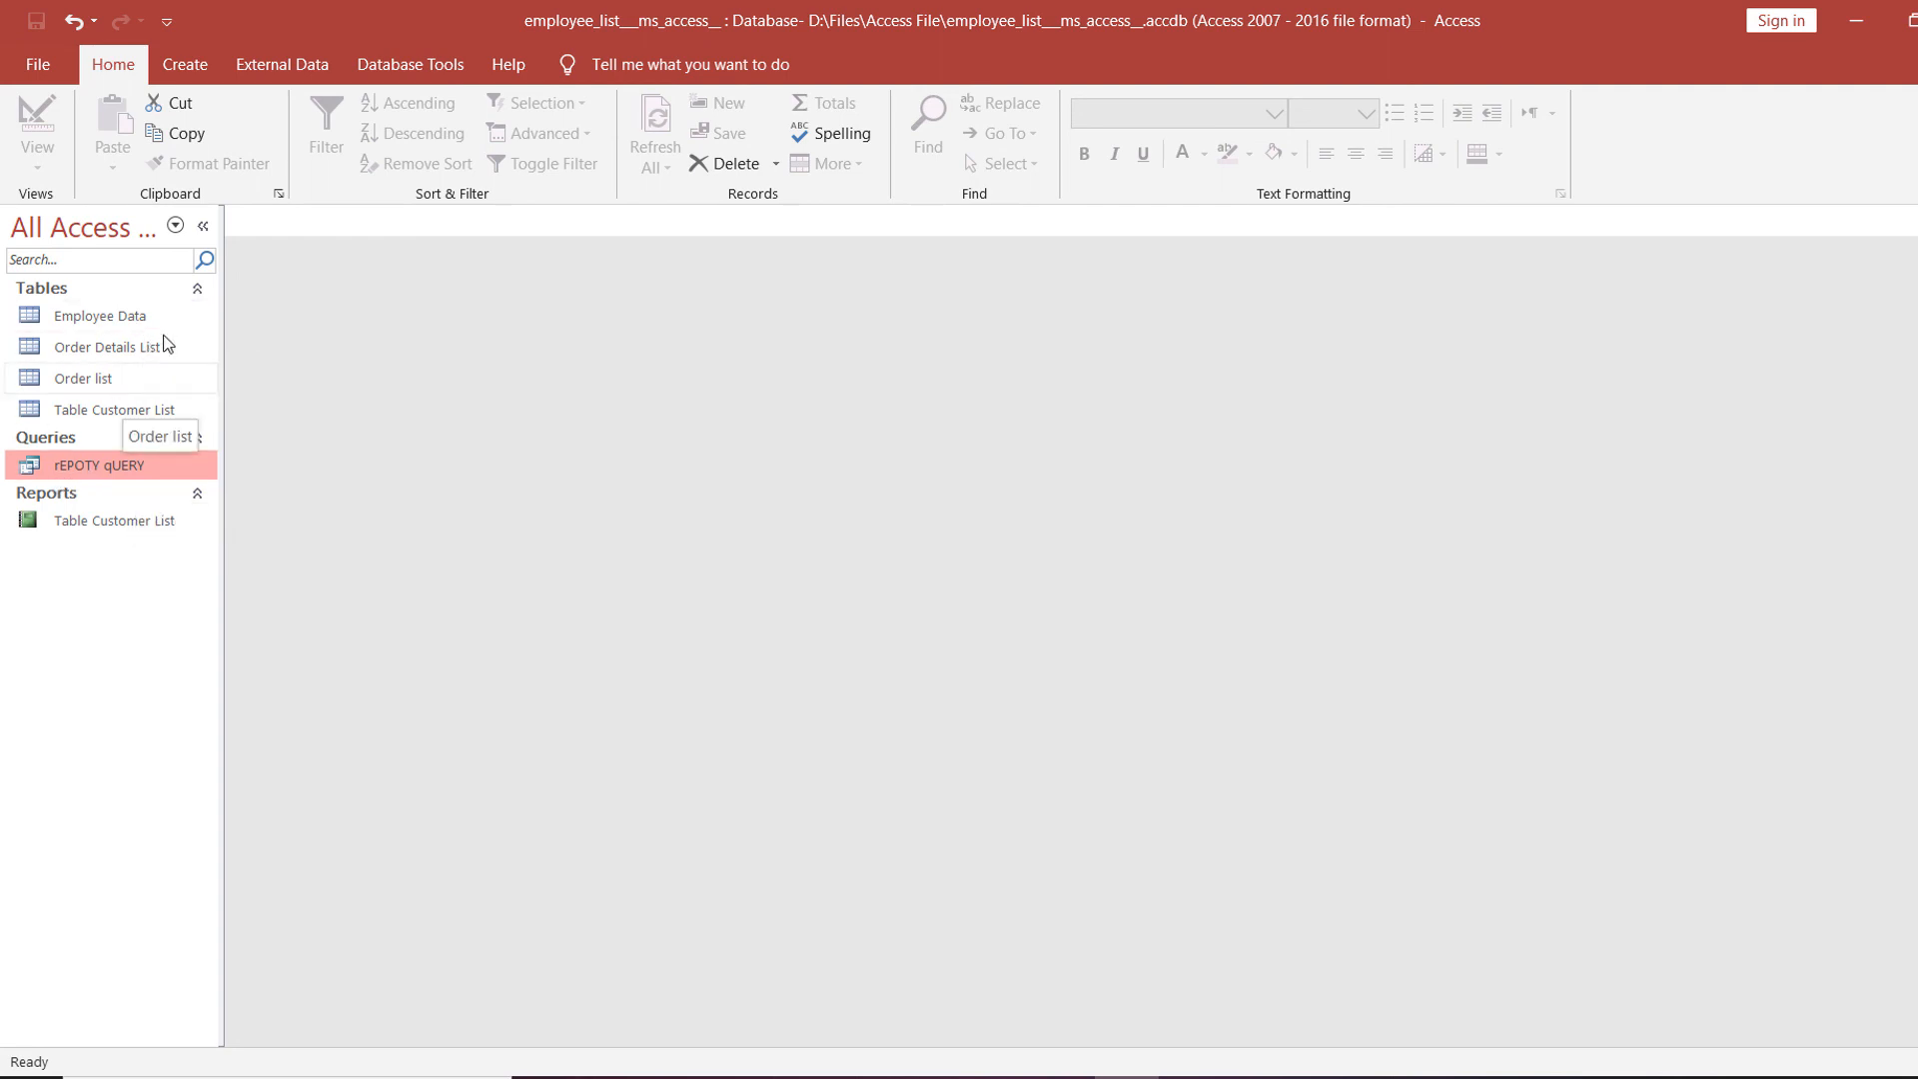
click(420, 66)
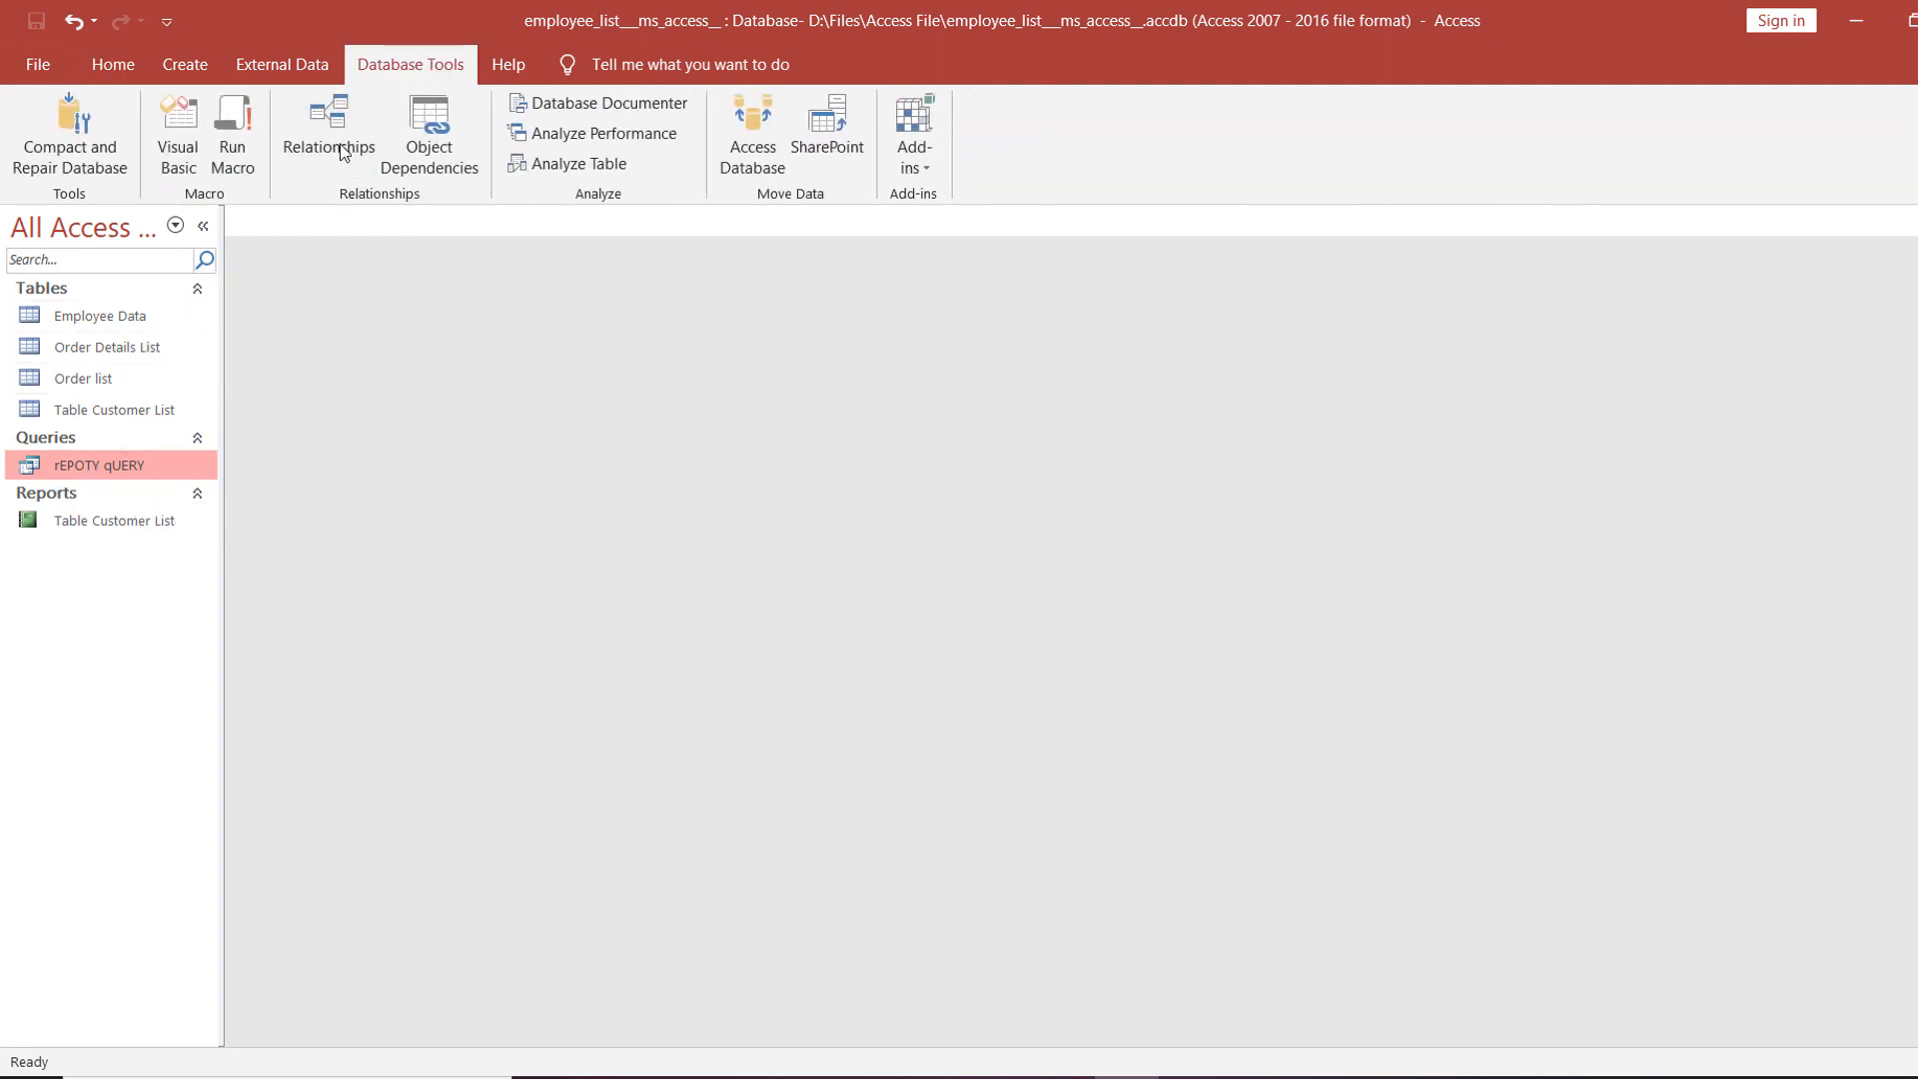
click(157, 62)
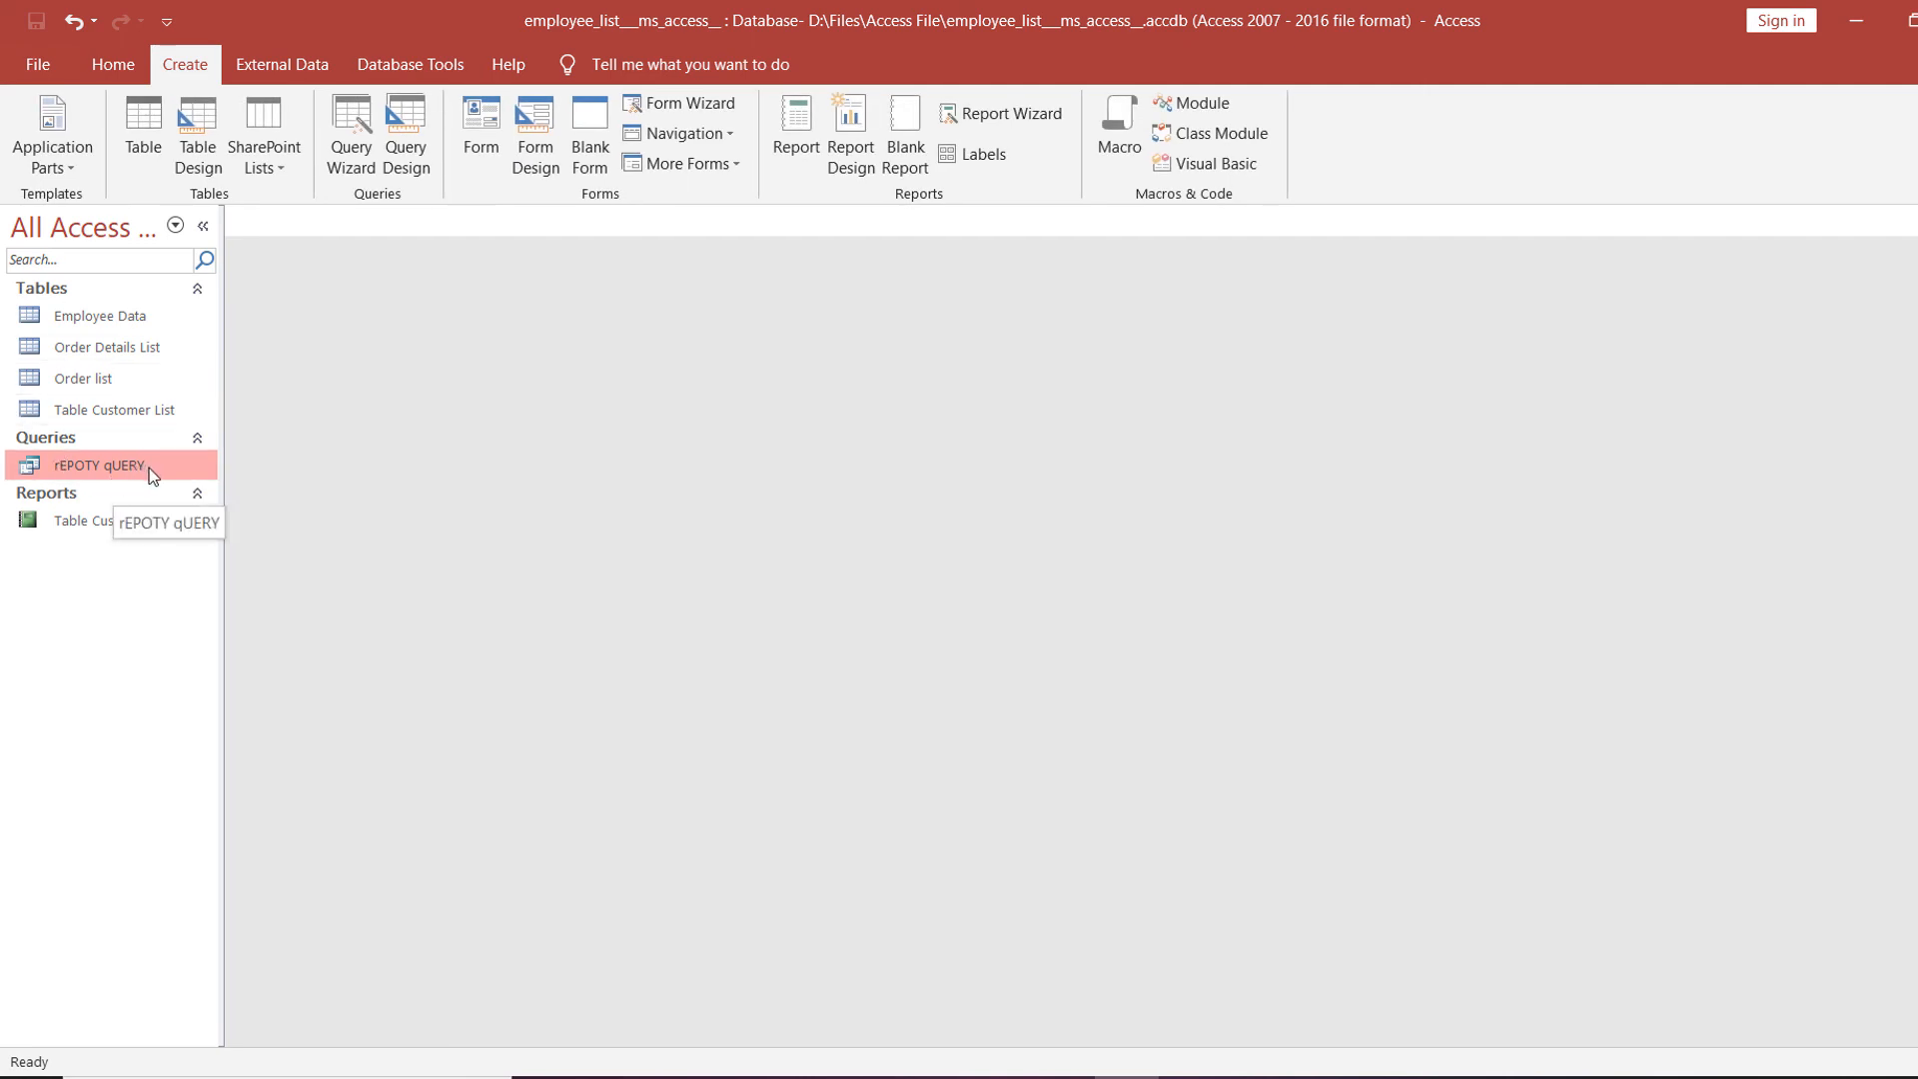
click(98, 493)
click(89, 521)
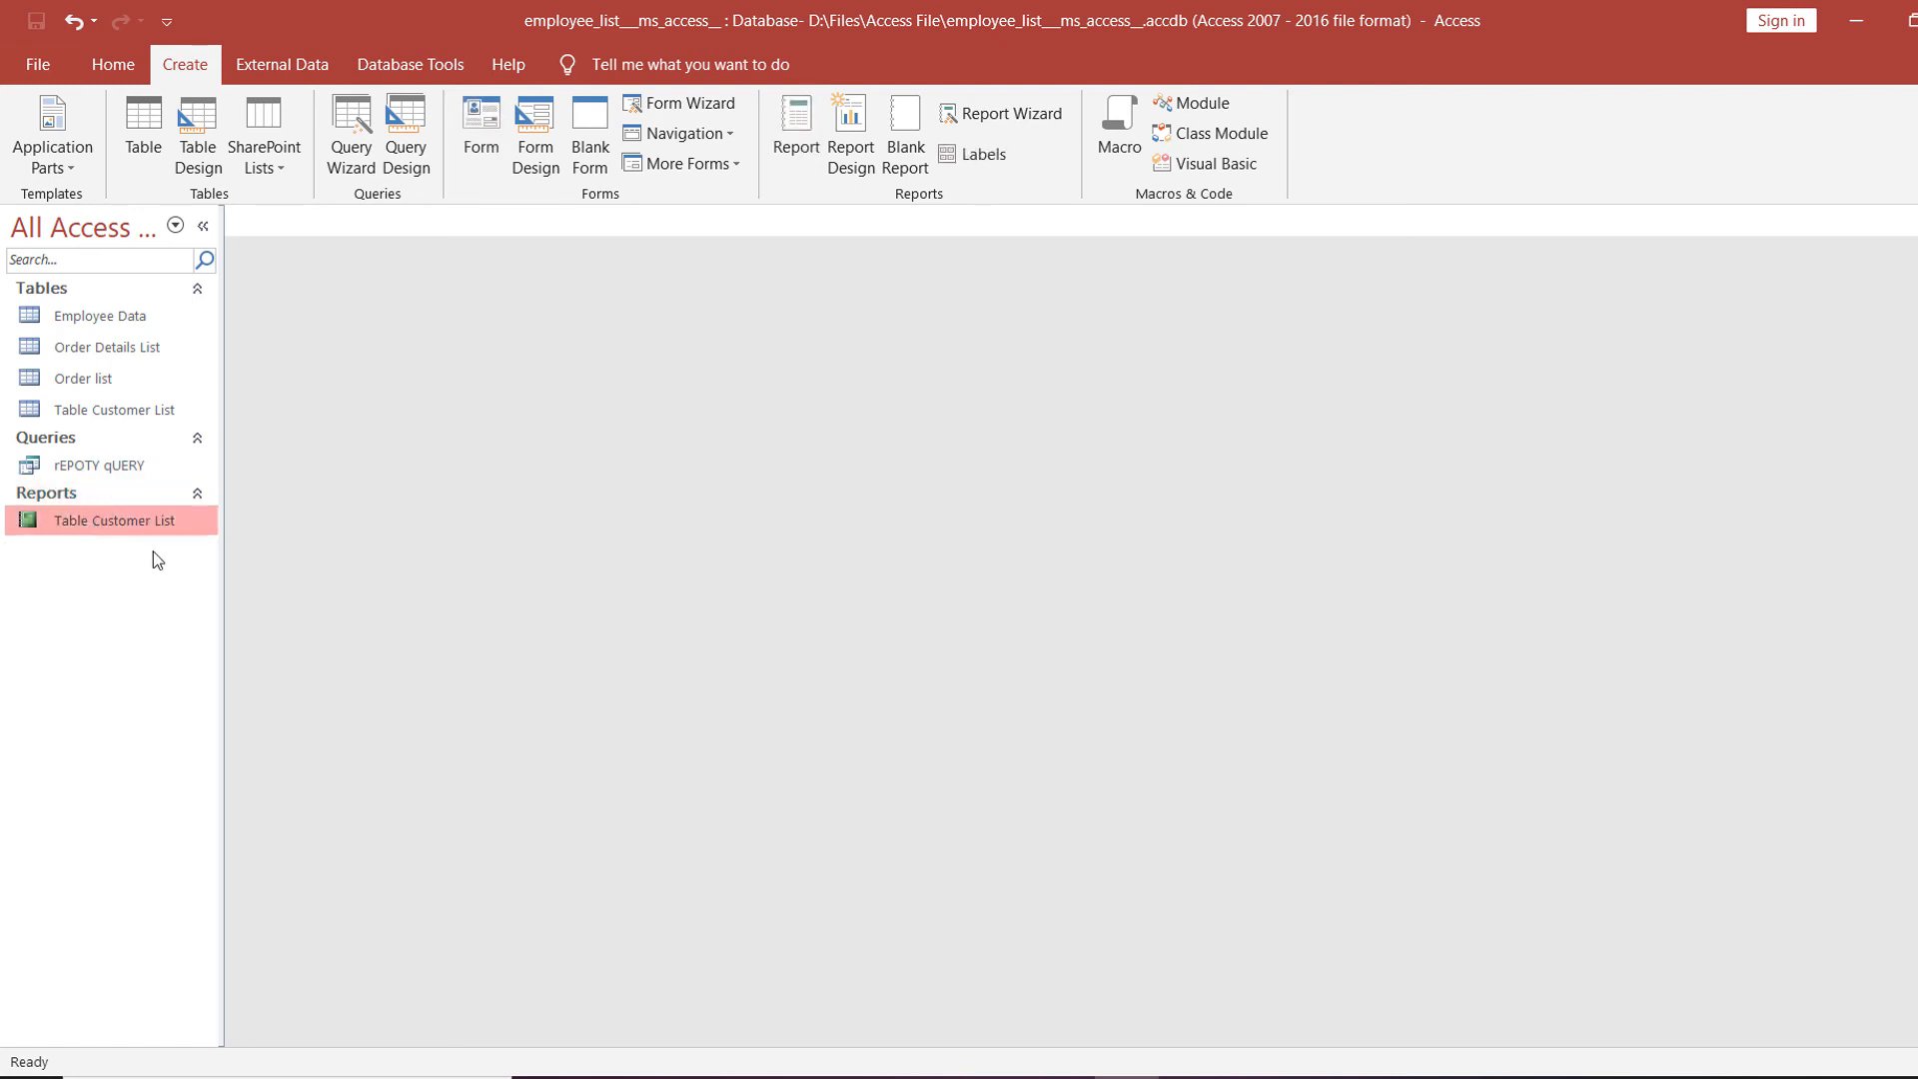